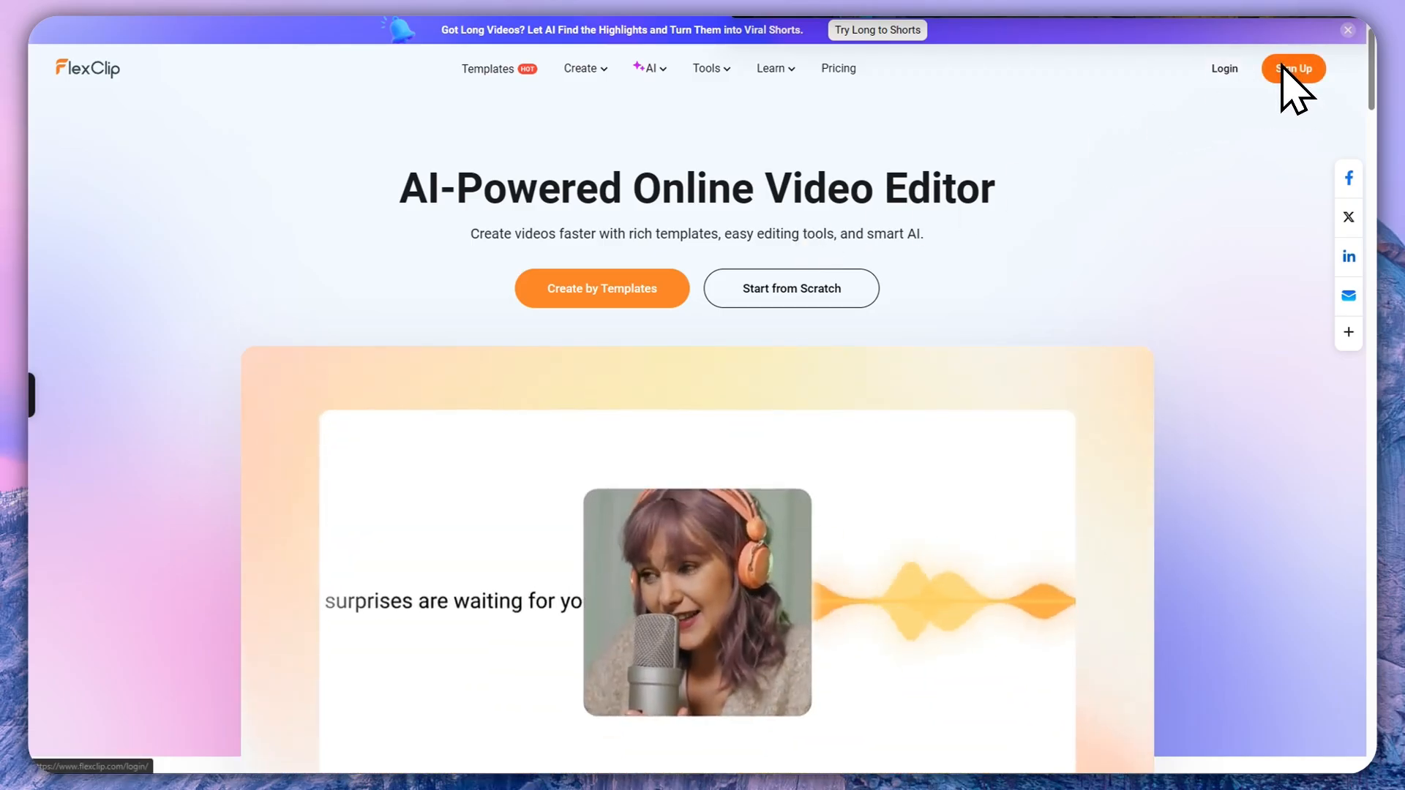
Step: Sign up or log in from the FlexClip homepage to reach the editor home at flexclip.com/editor
left_click(1285, 68)
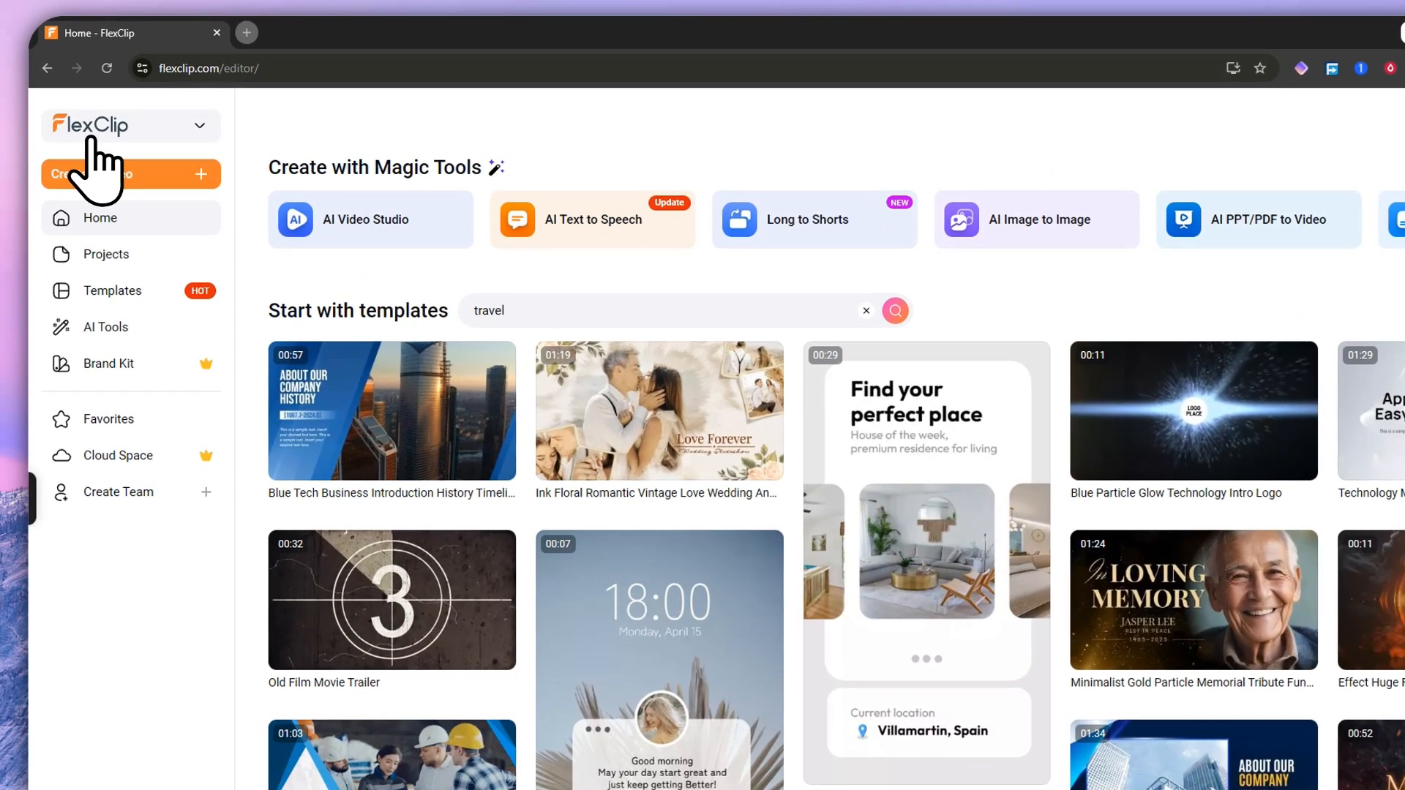
Step: Switch to the FlexClip AI workspace via the logo dropdown and browse its Popular gallery
left_click(94, 130)
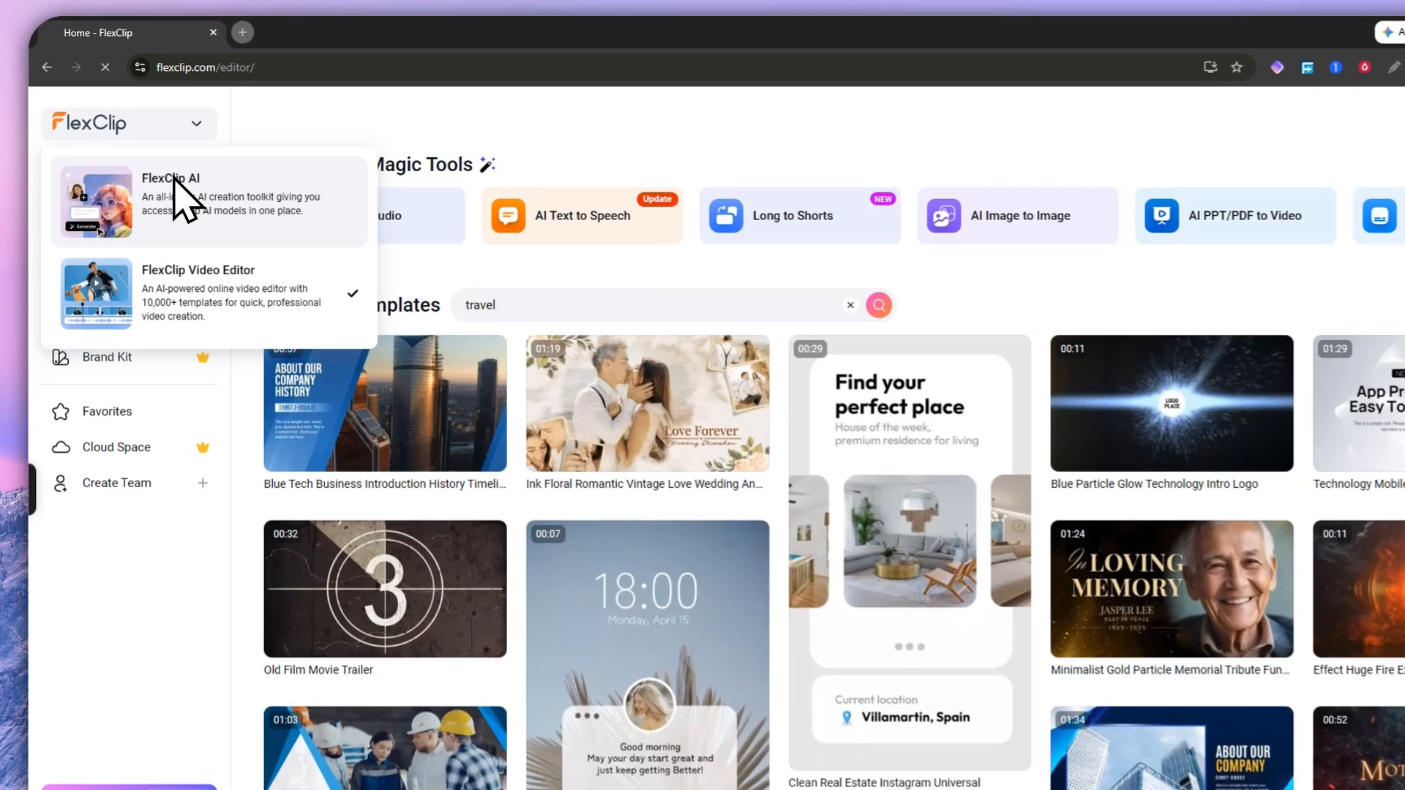
left_click(139, 165)
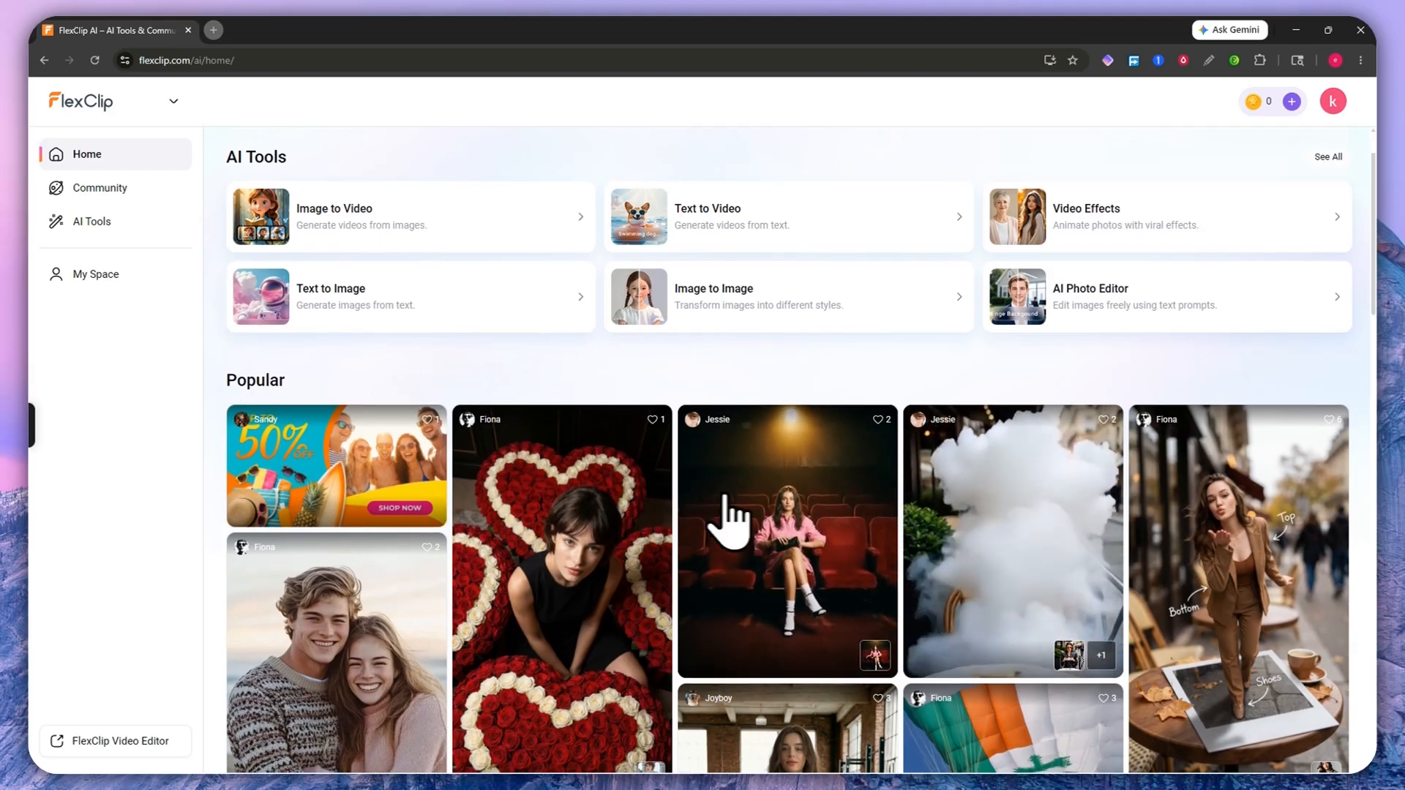
scroll(965, 425, "down", 1)
scroll(910, 389, "down", 4)
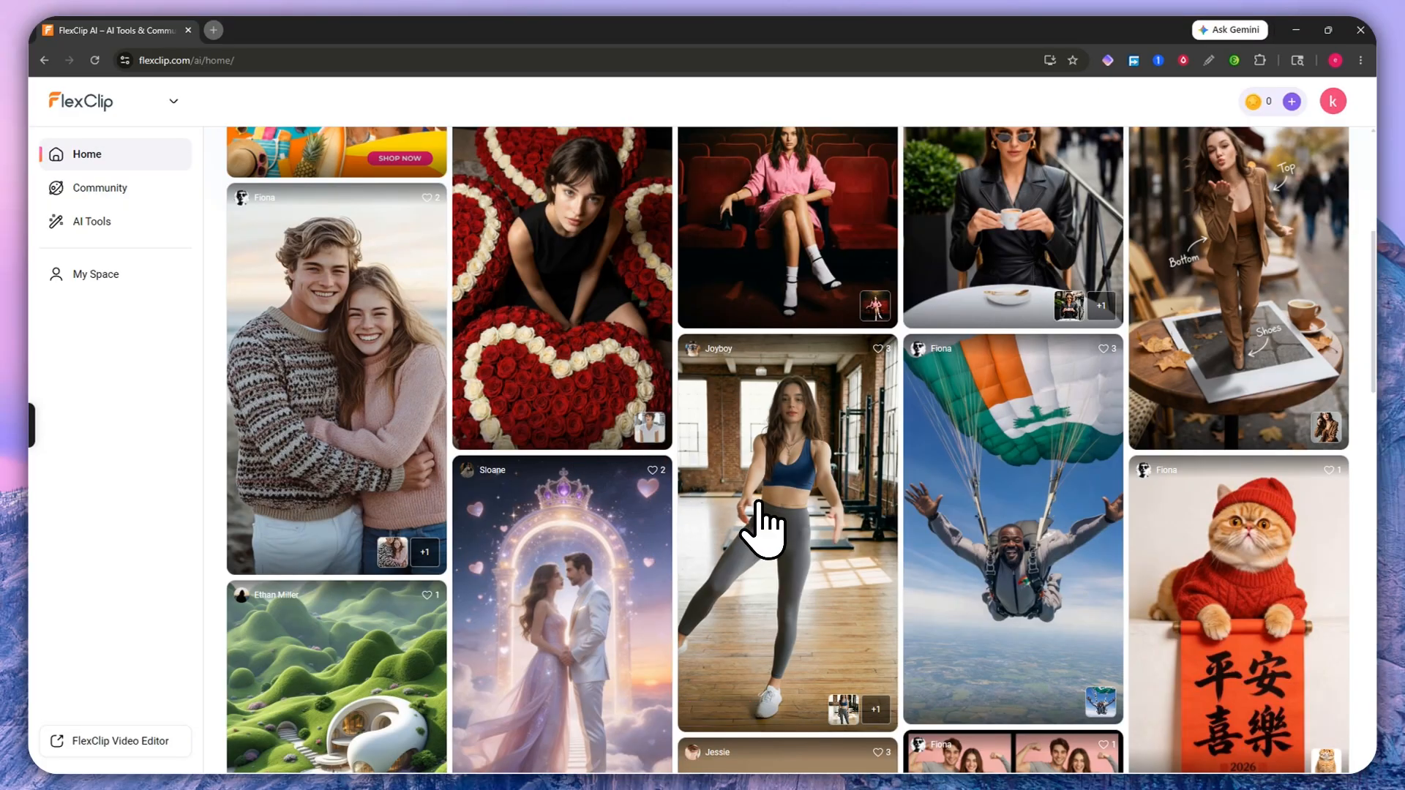
scroll(783, 502, "down", 1)
scroll(776, 476, "down", 5)
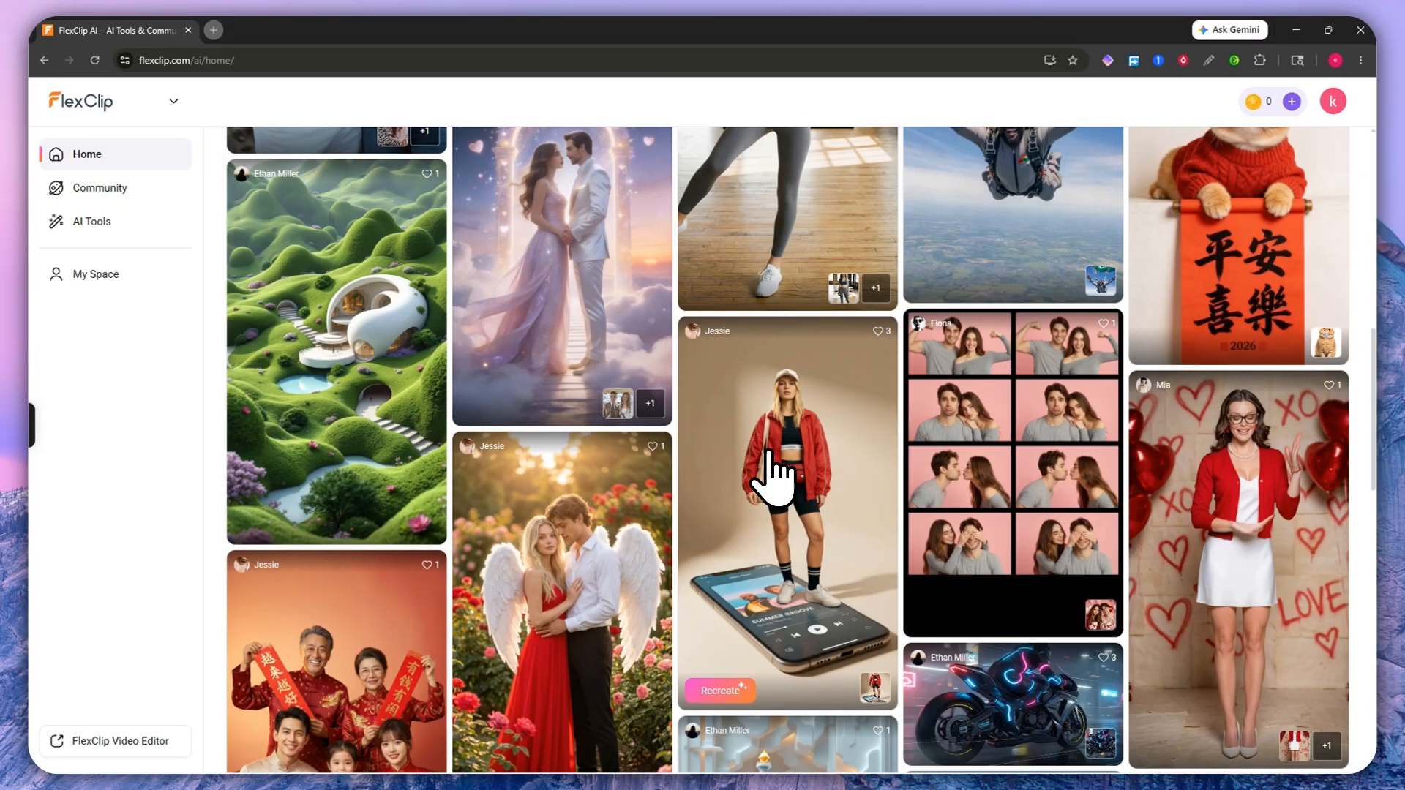
scroll(759, 448, "up", 3)
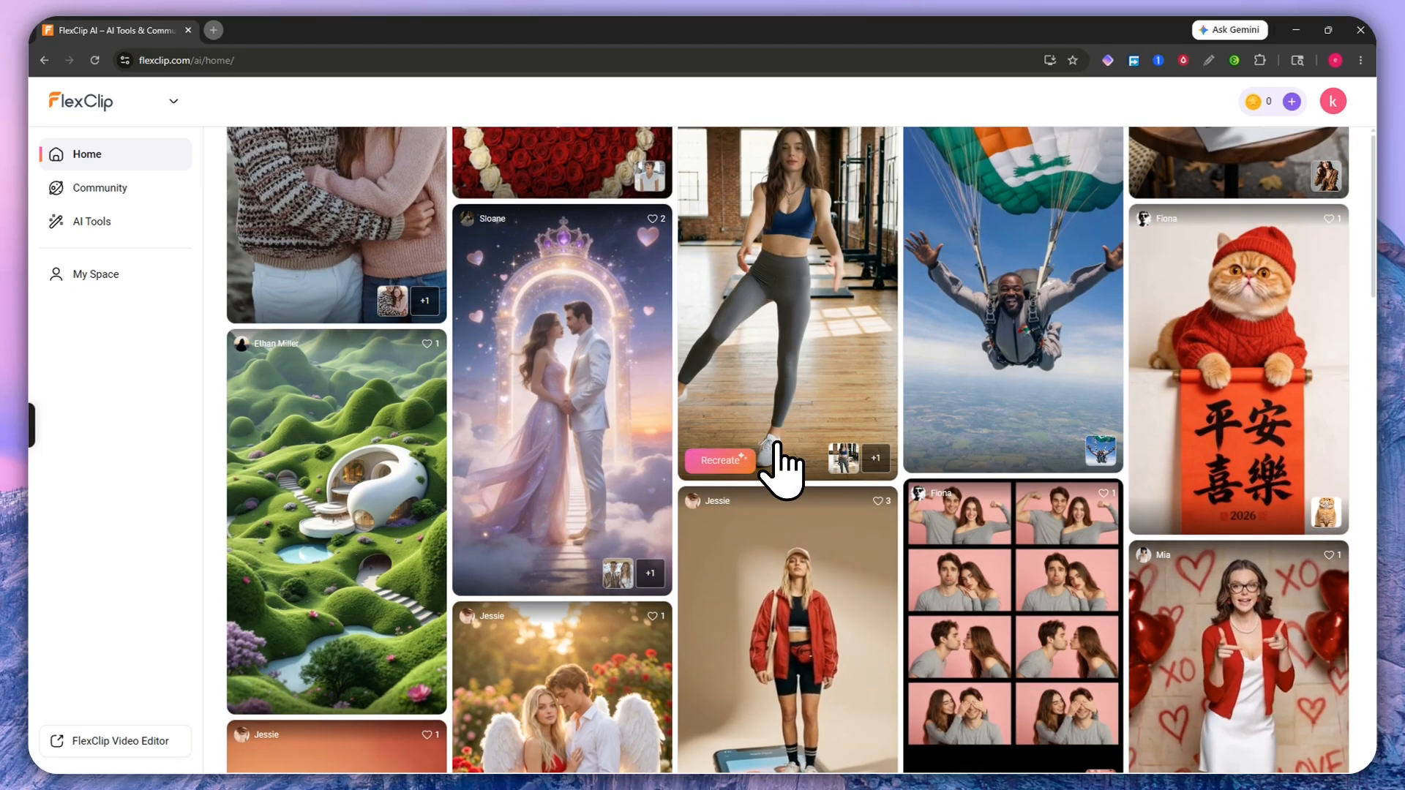
scroll(777, 457, "up", 10)
Step: Return to the Video Editor home, look over it, then switch back to FlexClip AI
left_click(127, 101)
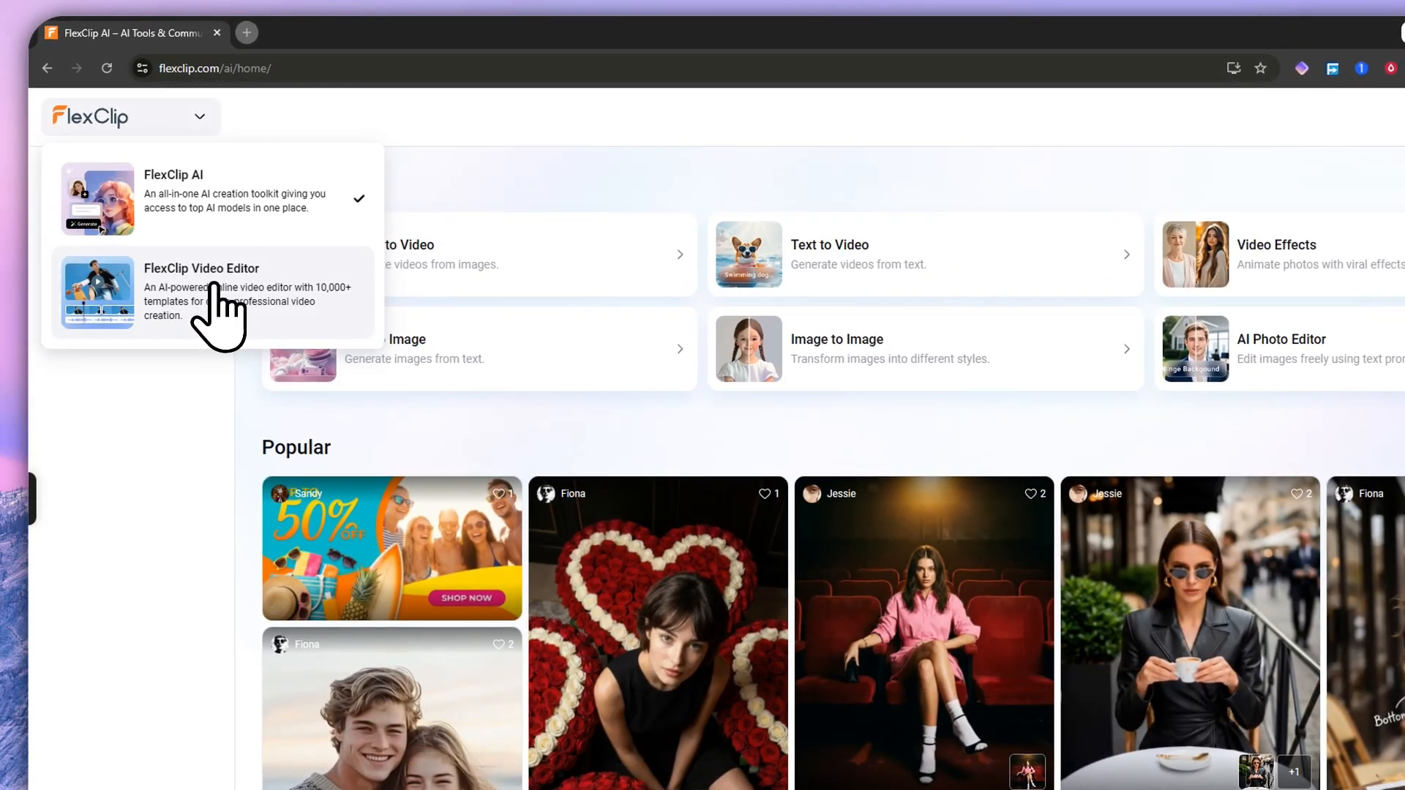
left_click(227, 303)
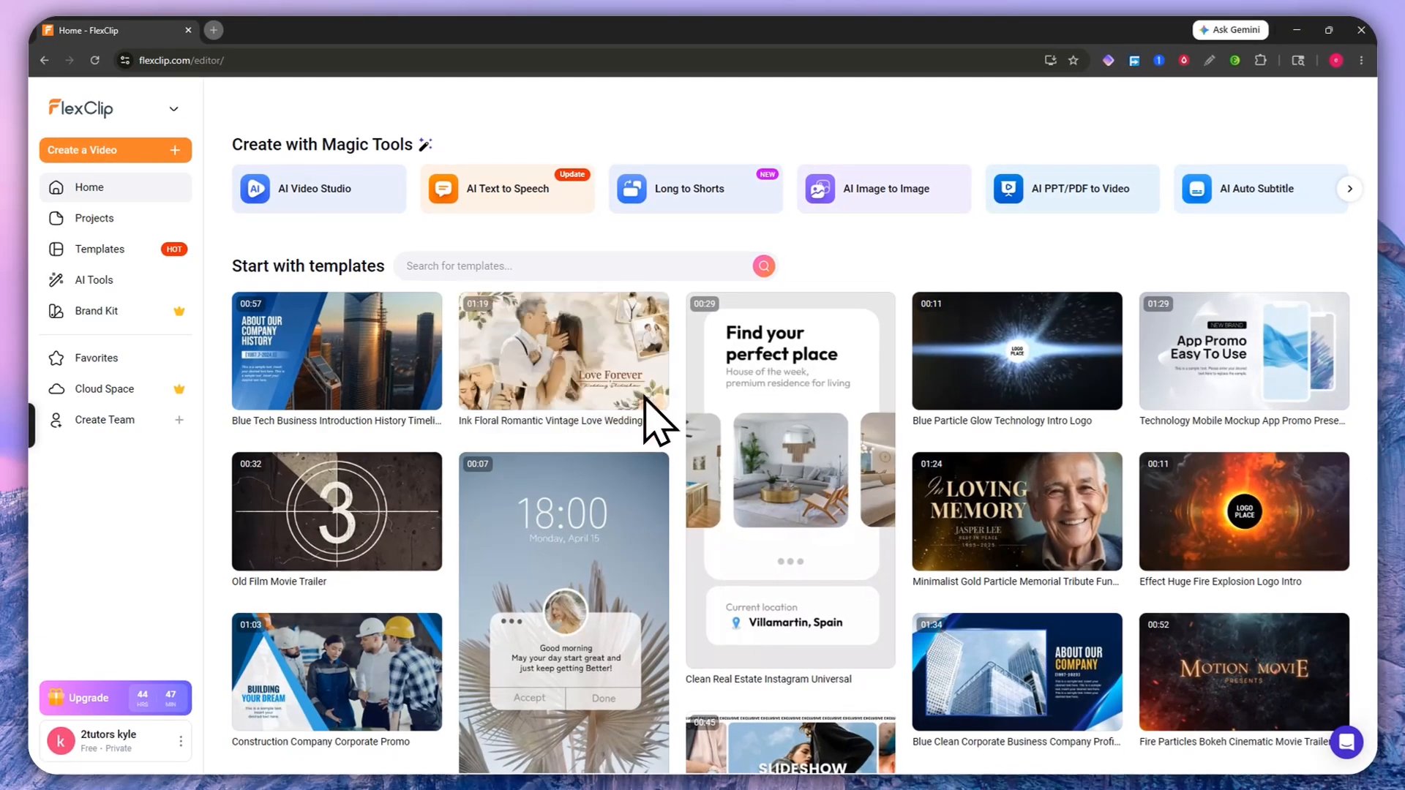
mouse_move(641, 374)
mouse_move(772, 447)
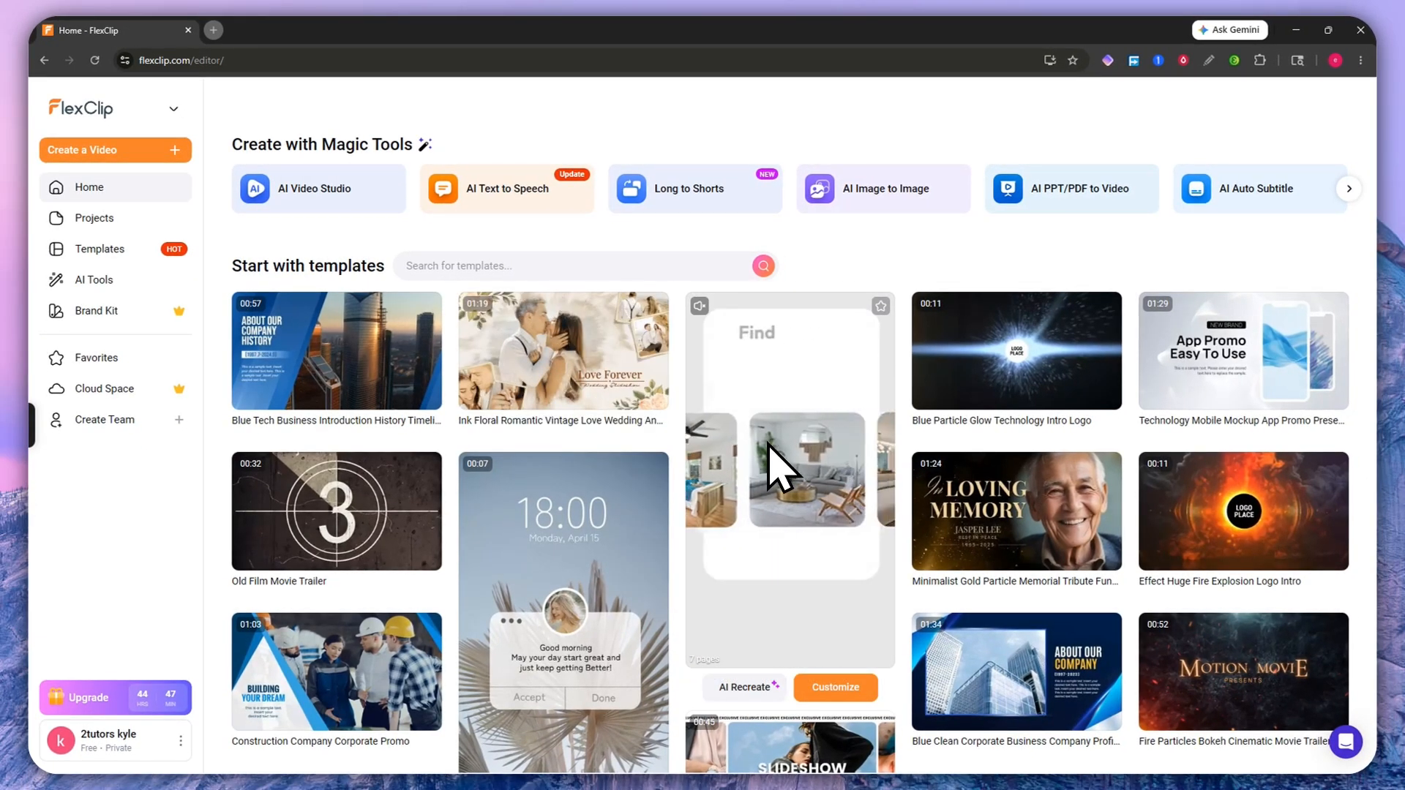
scroll(570, 551, "down", 4)
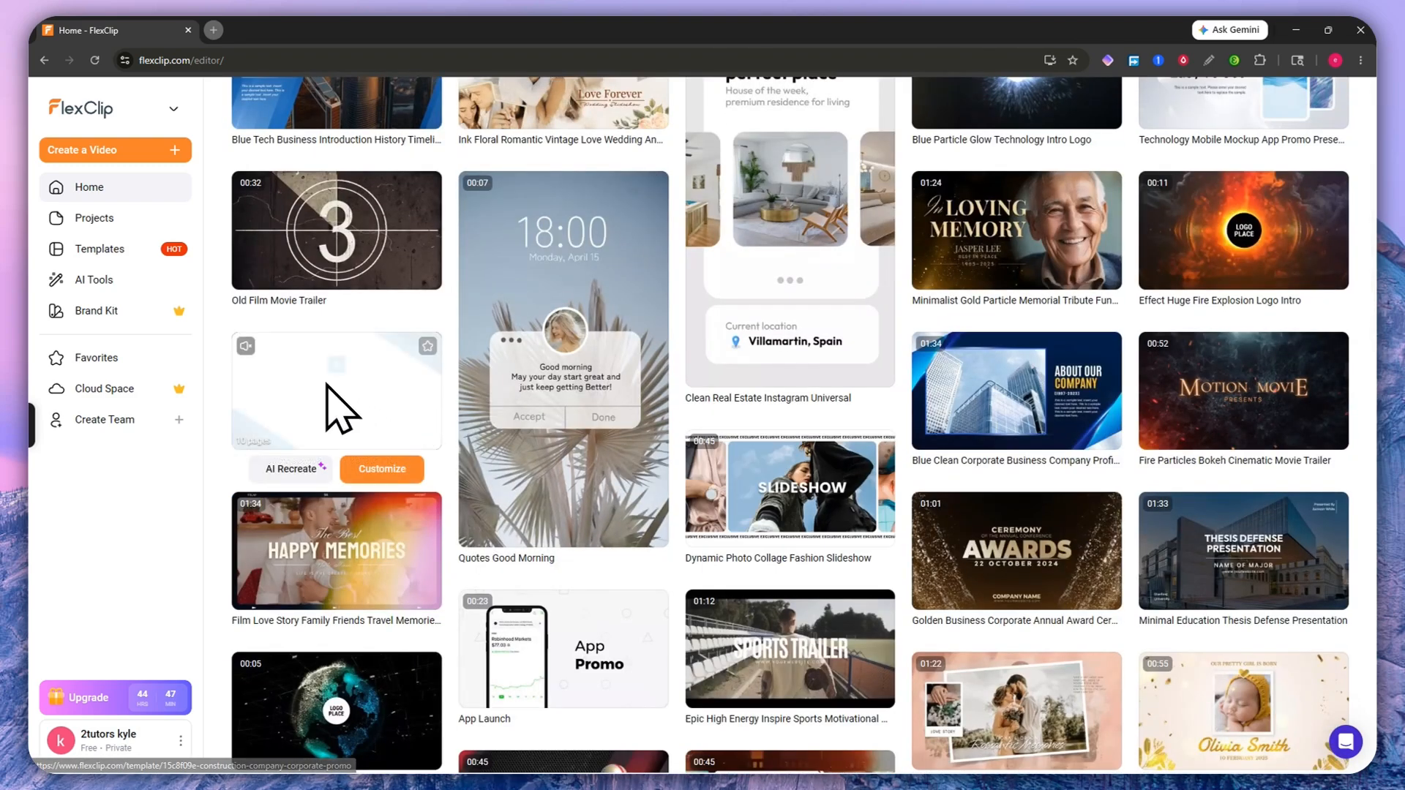
scroll(344, 402, "up", 2)
scroll(358, 337, "up", 2)
left_click(108, 113)
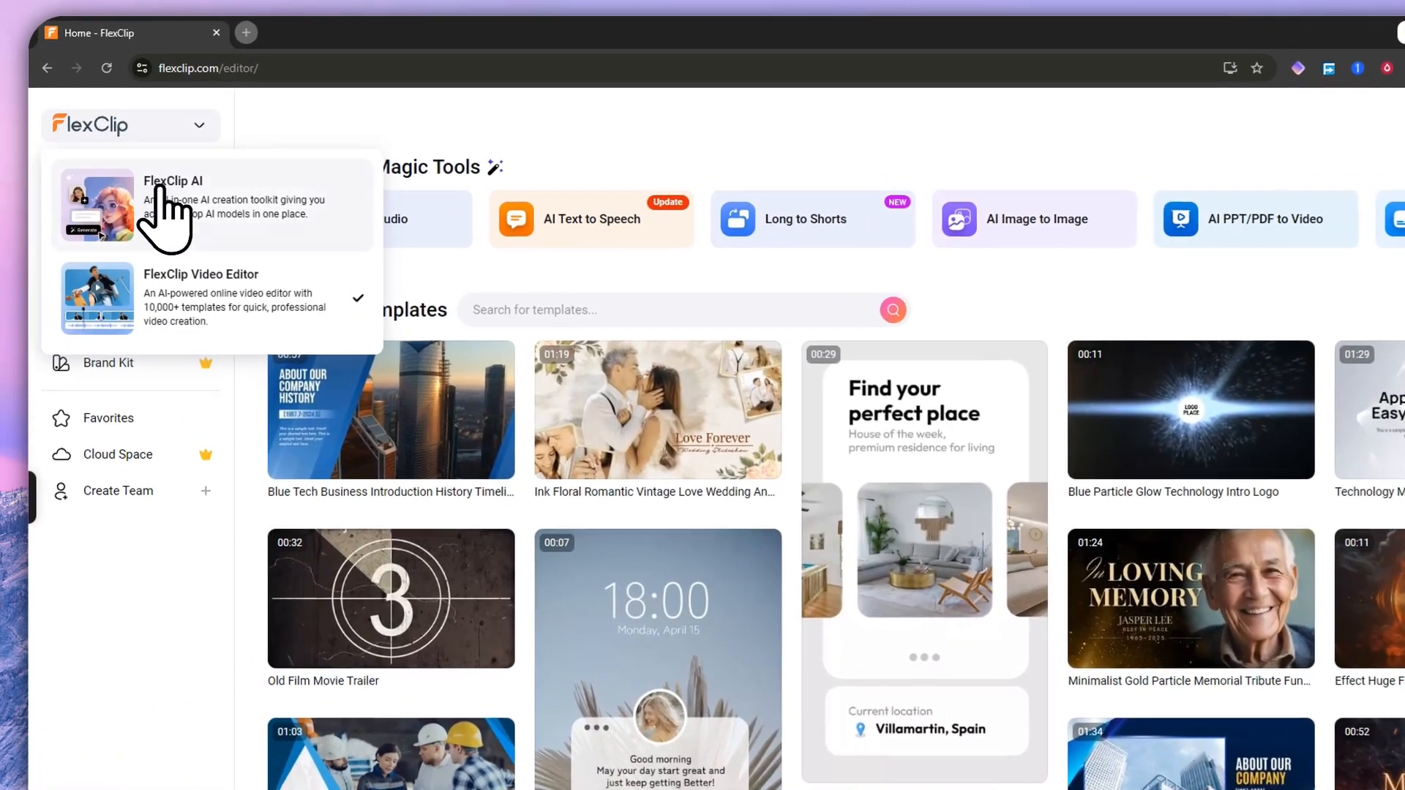
left_click(191, 212)
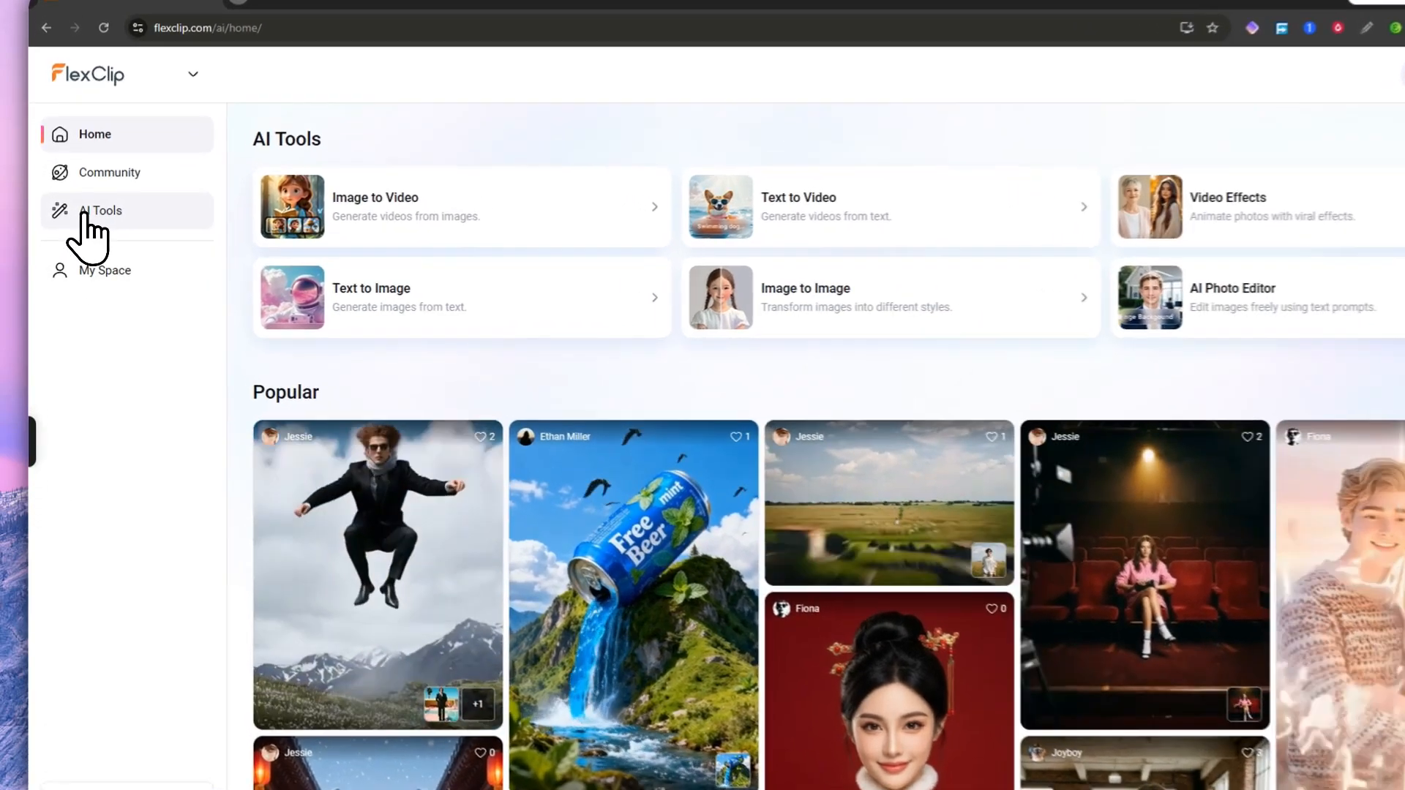
Step: Browse the FlexClip AI Tools catalogue from the sidebar
left_click(77, 221)
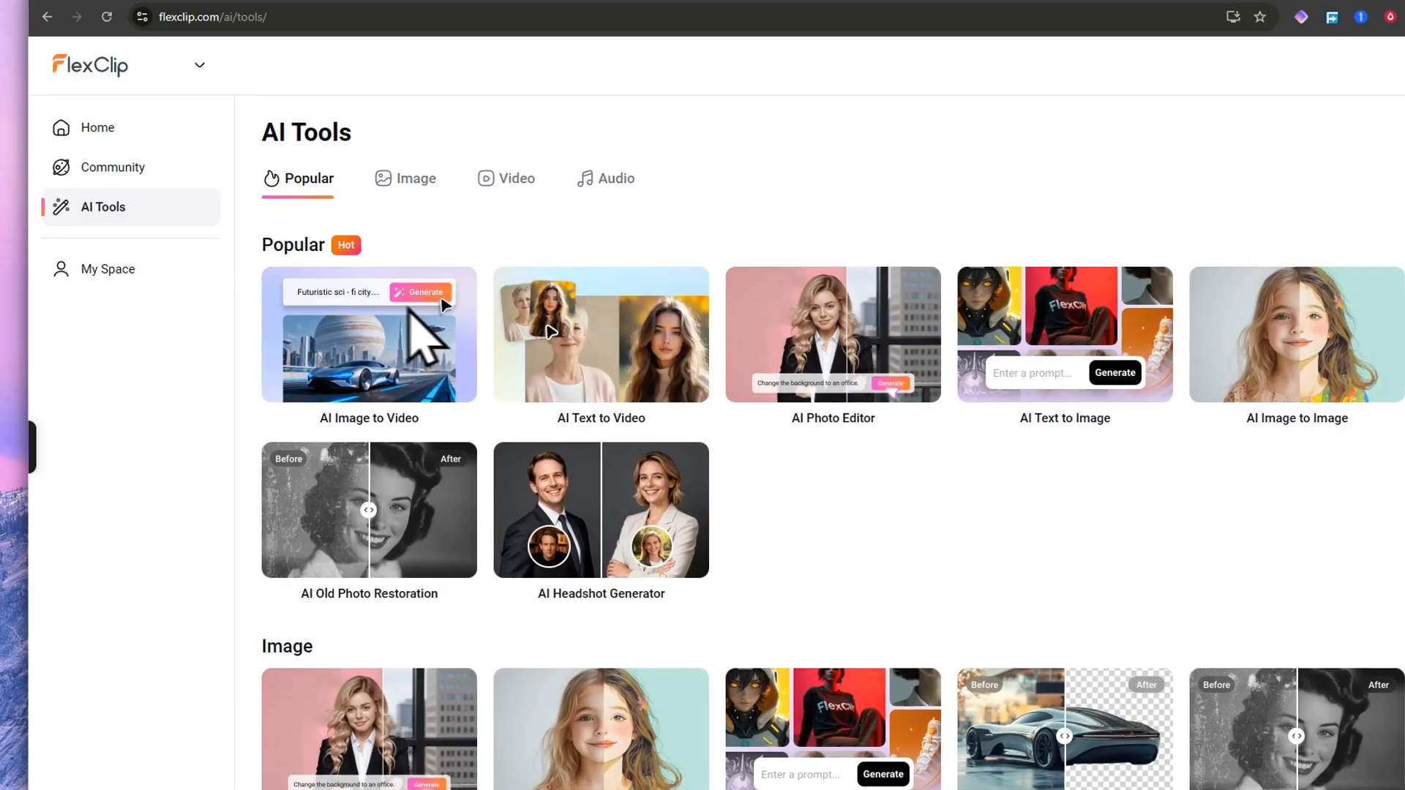
scroll(593, 551, "down", 5)
scroll(887, 534, "down", 8)
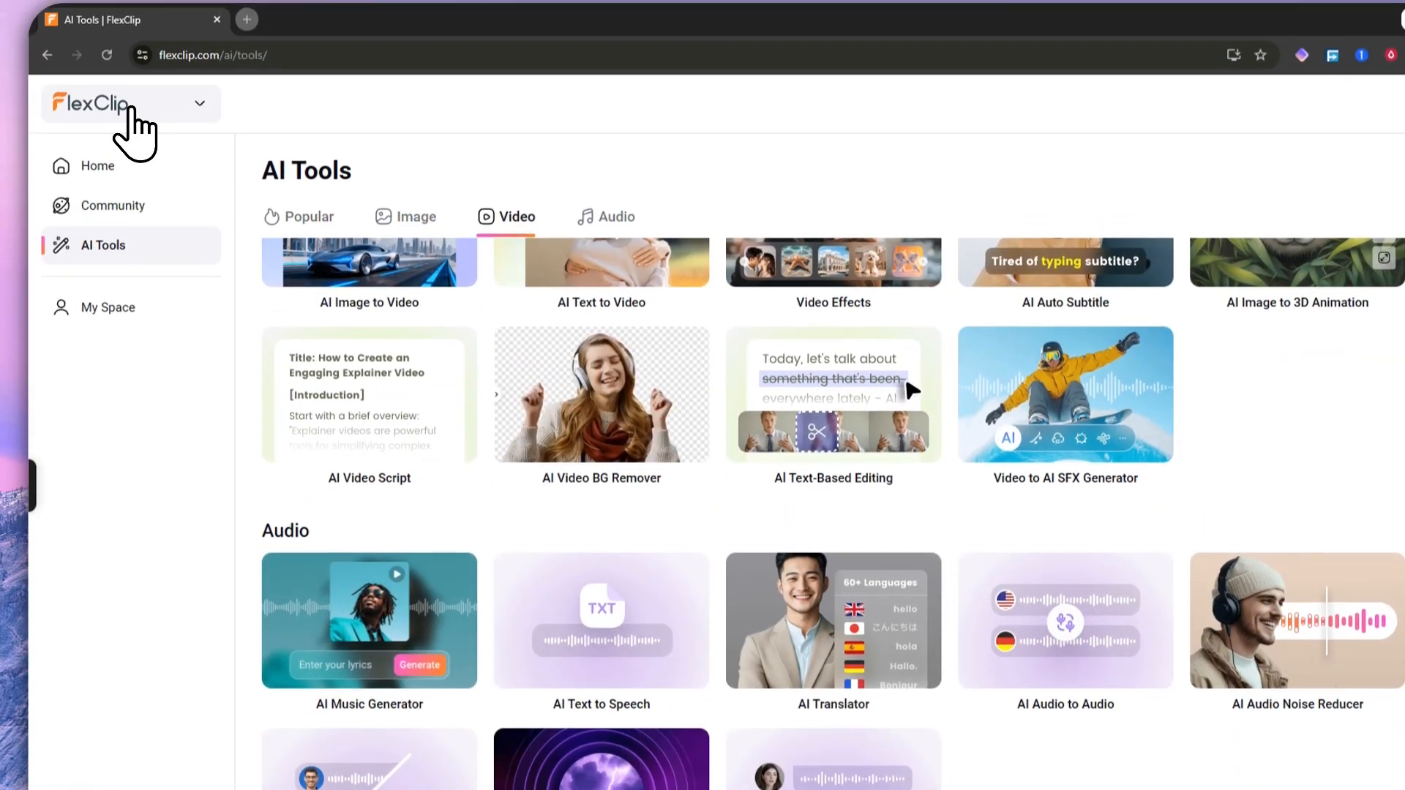
Step: Switch to the Video Editor, scroll its AI Tools list, and return to the editor Home
left_click(106, 37)
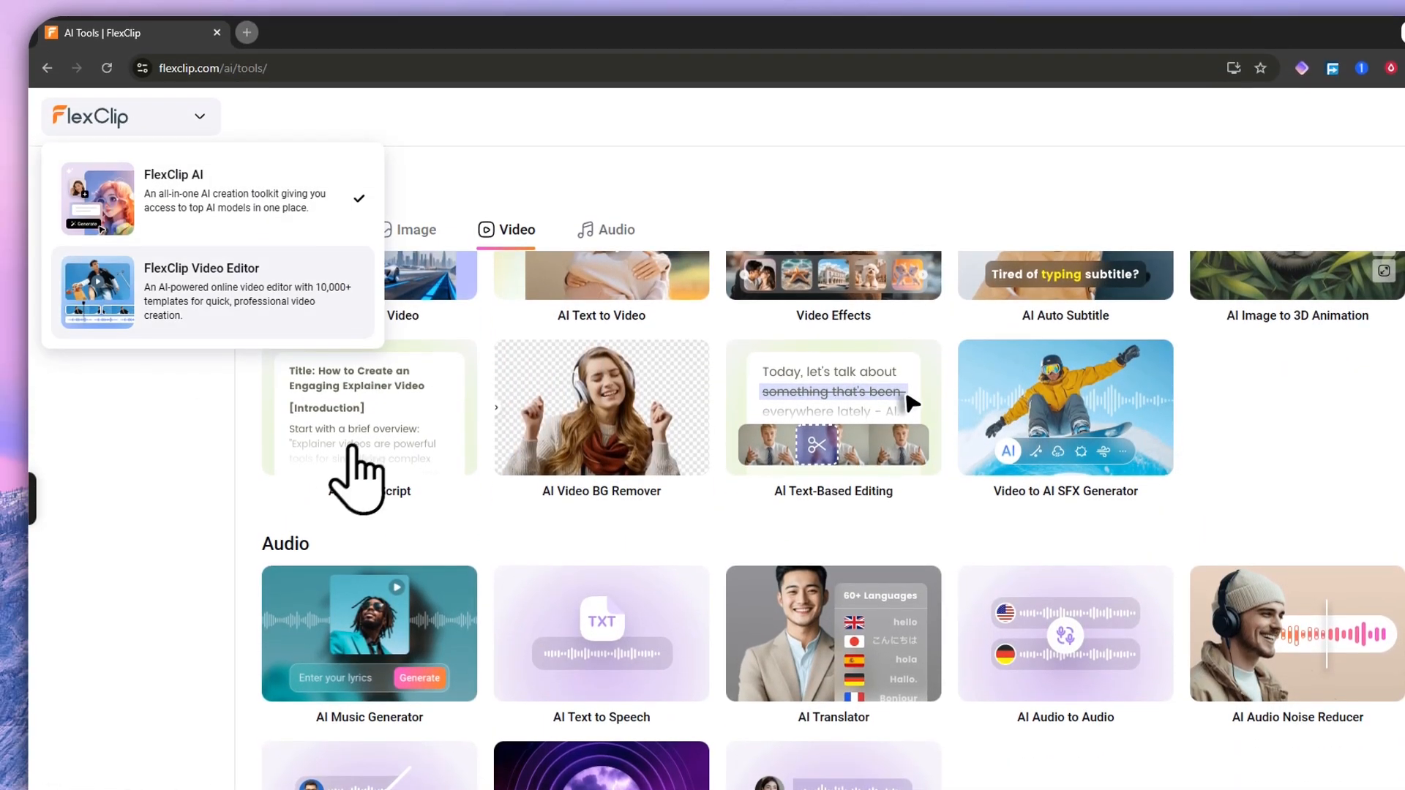
left_click(208, 332)
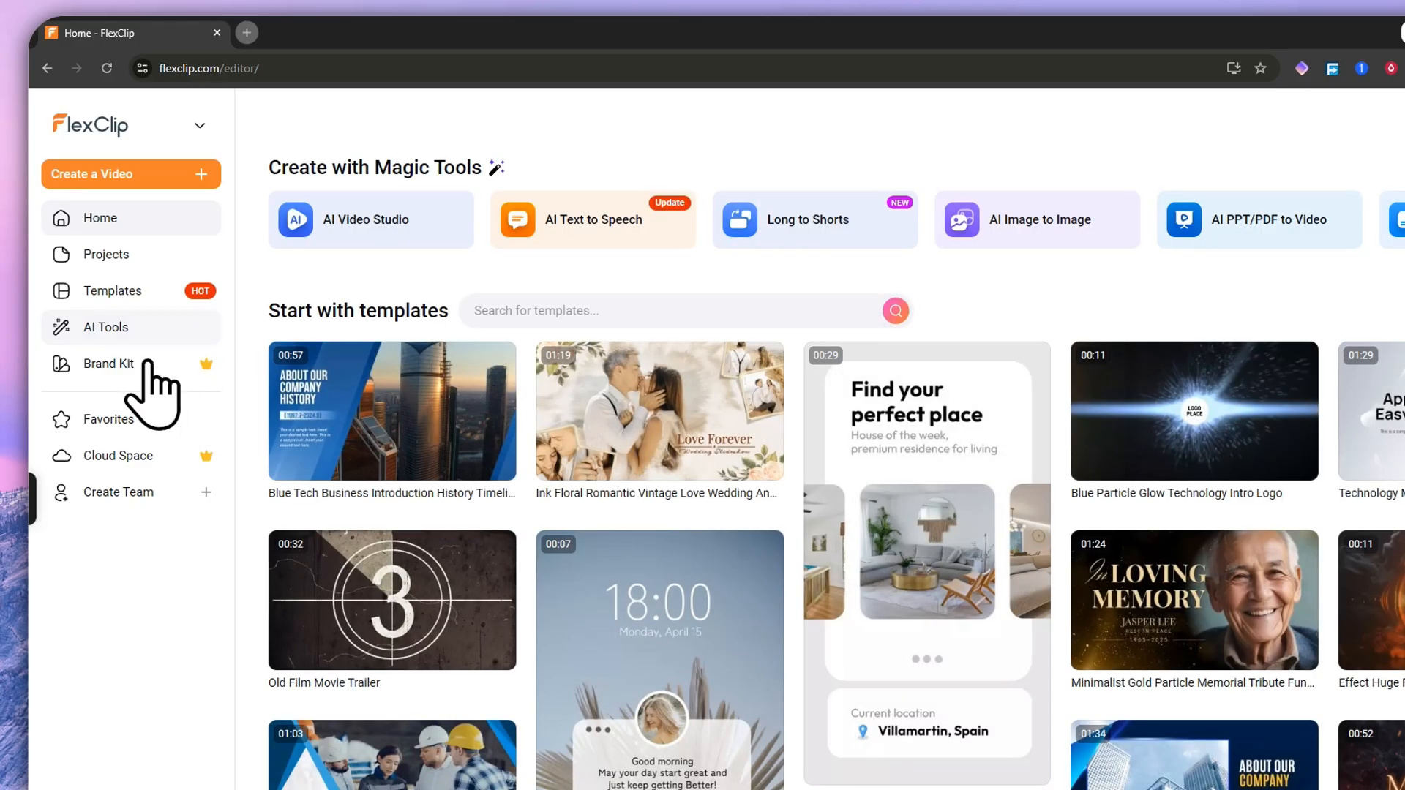
left_click(139, 329)
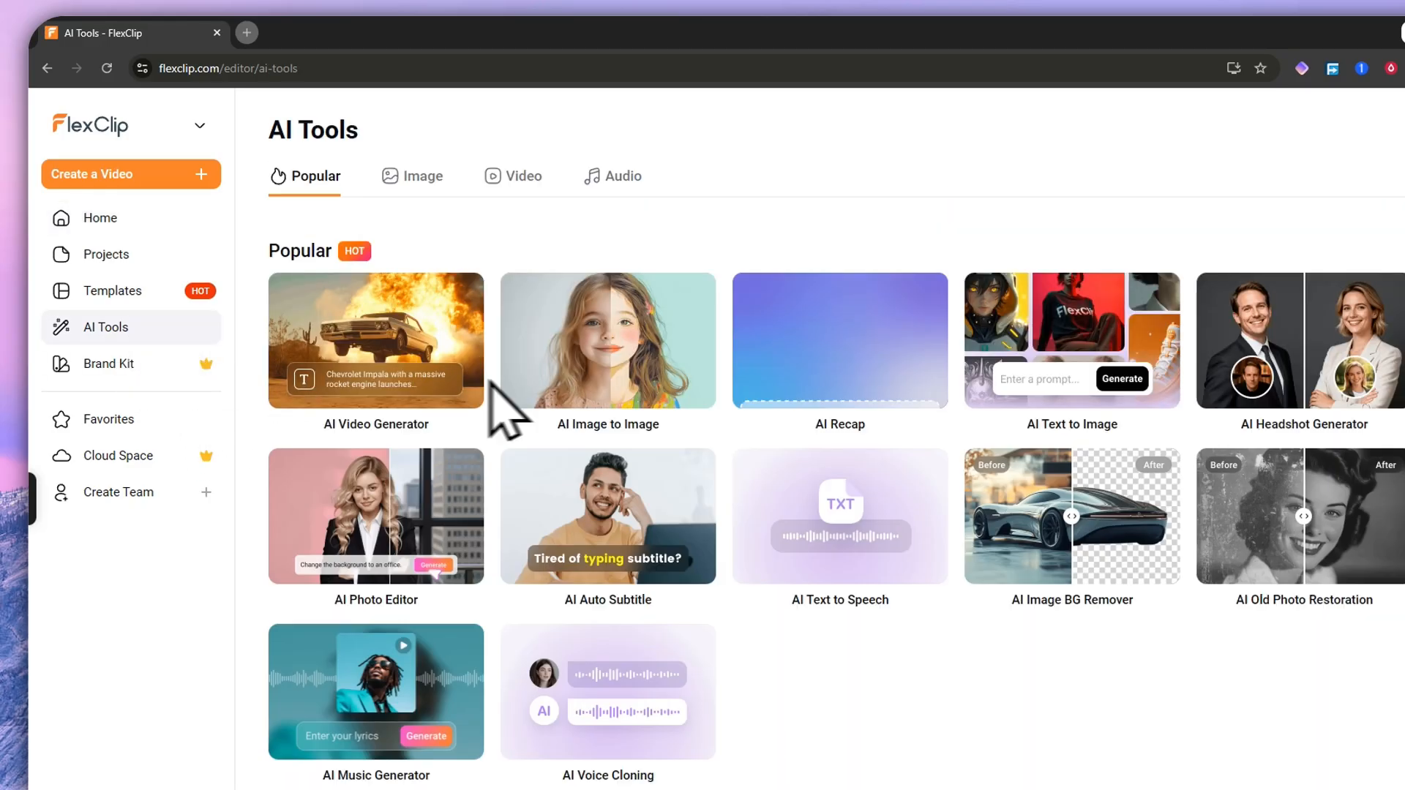
scroll(805, 505, "down", 2)
scroll(667, 504, "down", 9)
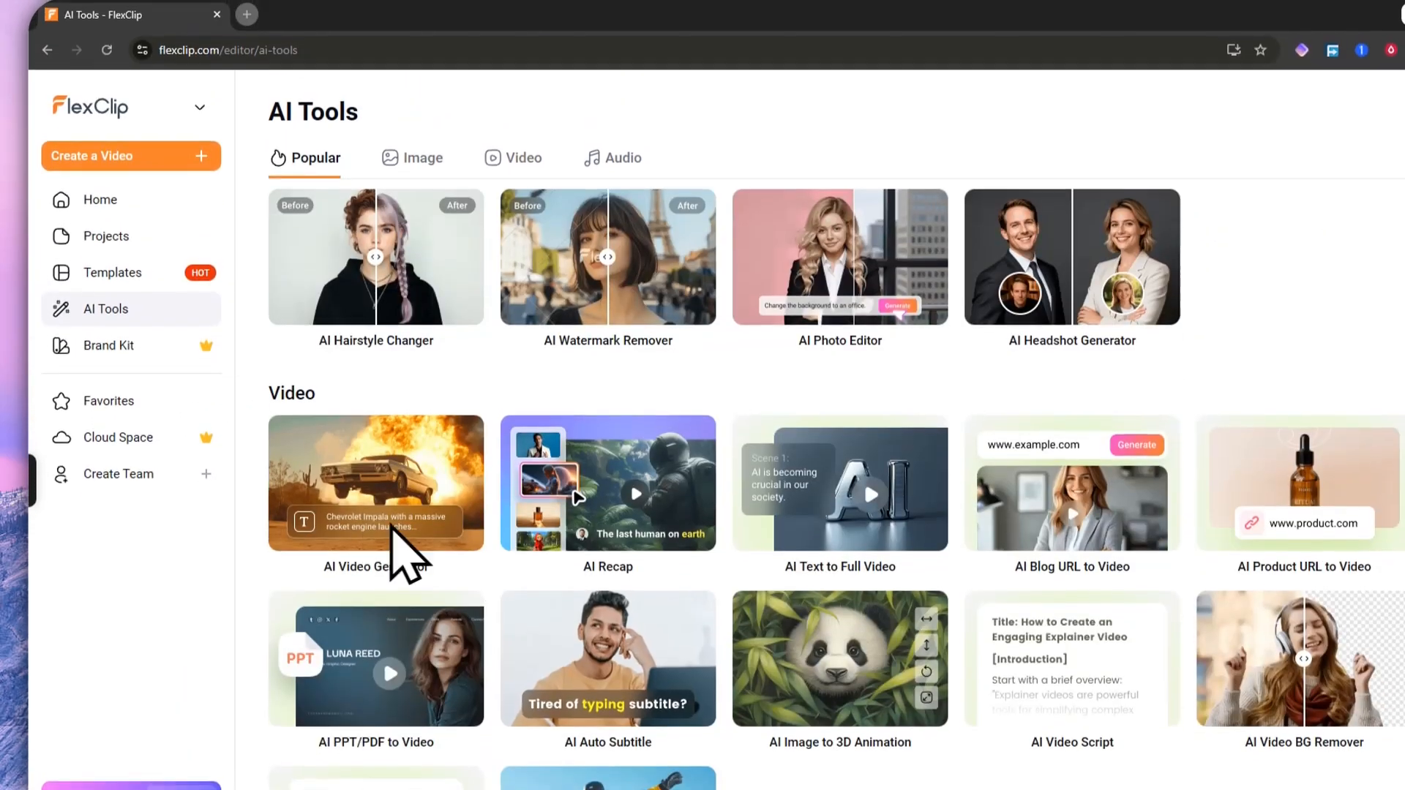
scroll(392, 420, "up", 8)
left_click(132, 94)
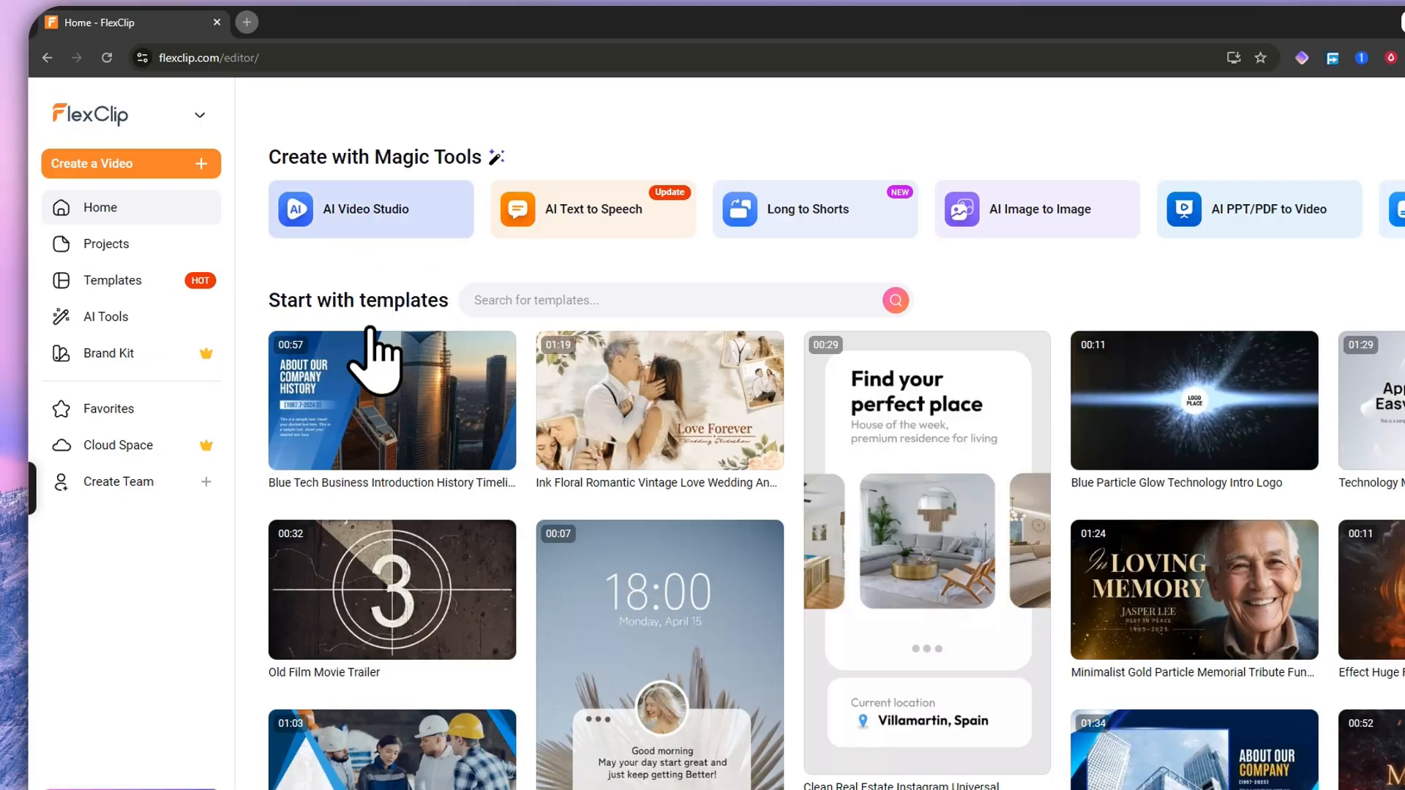
left_click(325, 223)
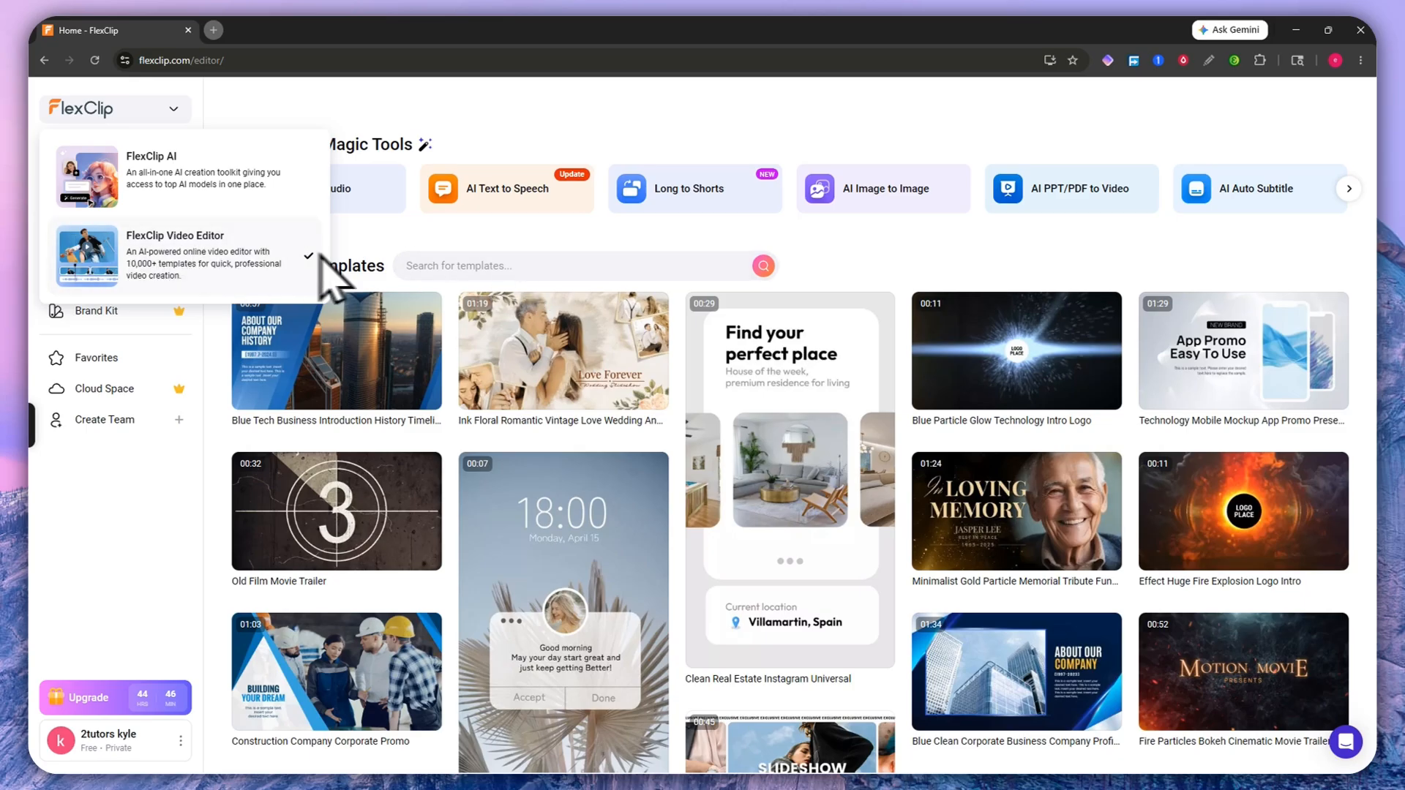
left_click(889, 269)
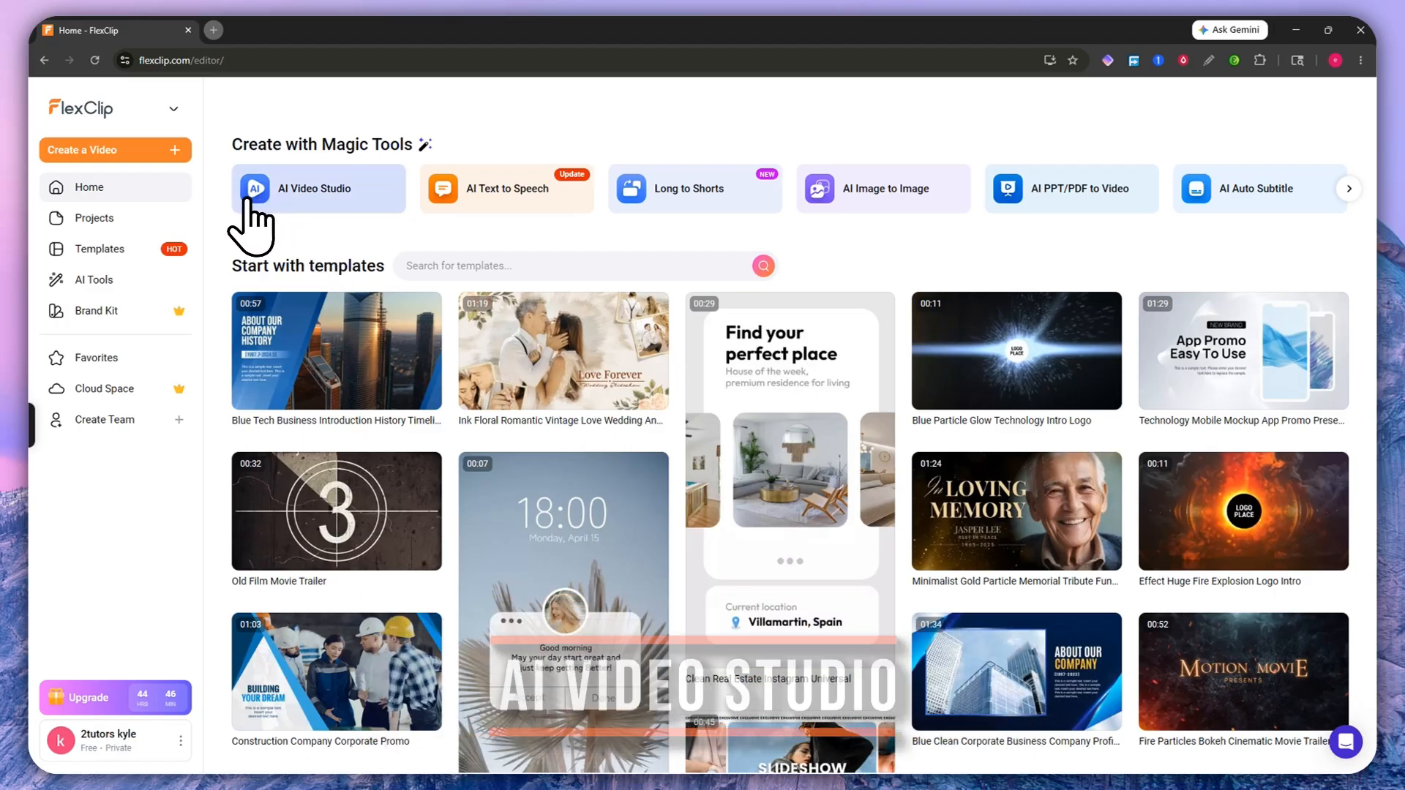
left_click(313, 220)
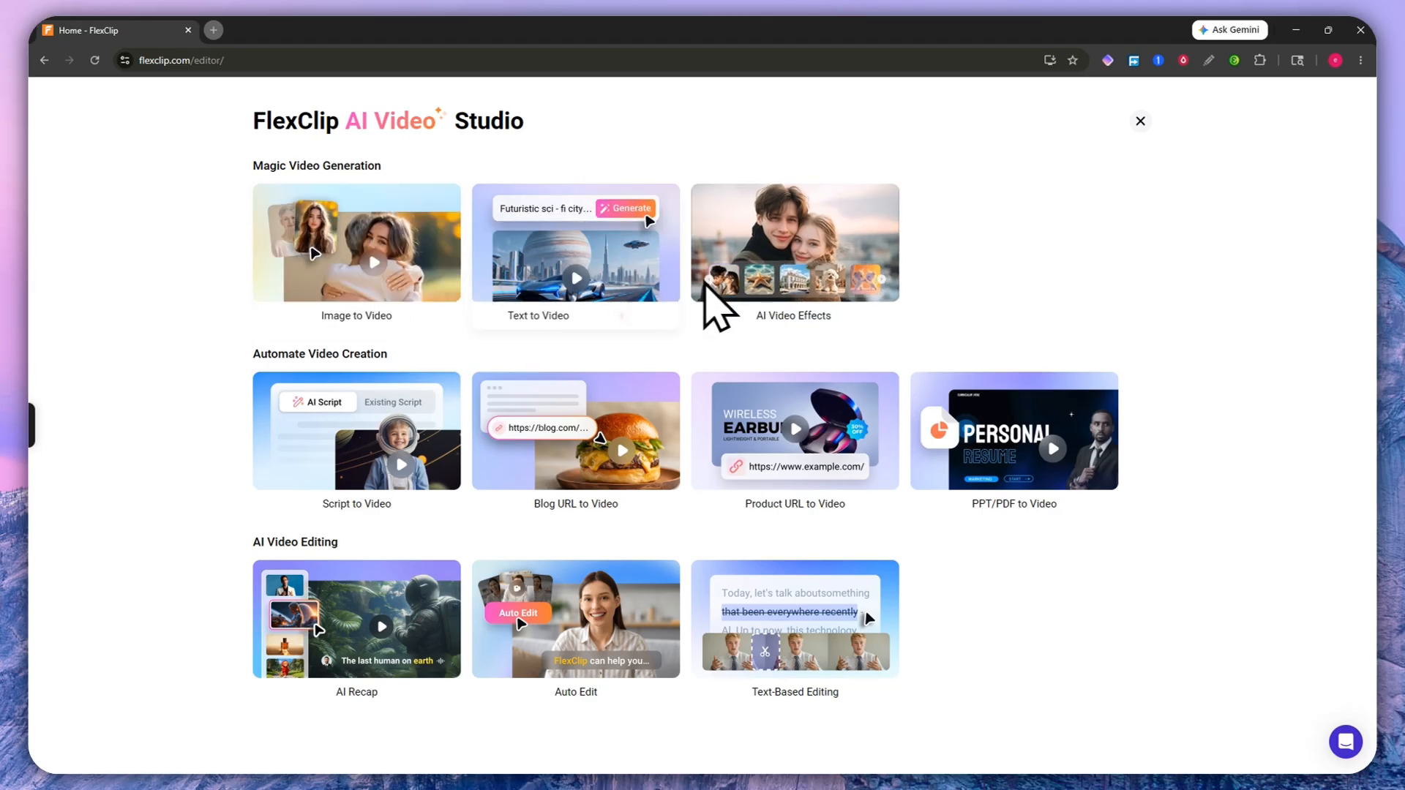
left_click(1136, 123)
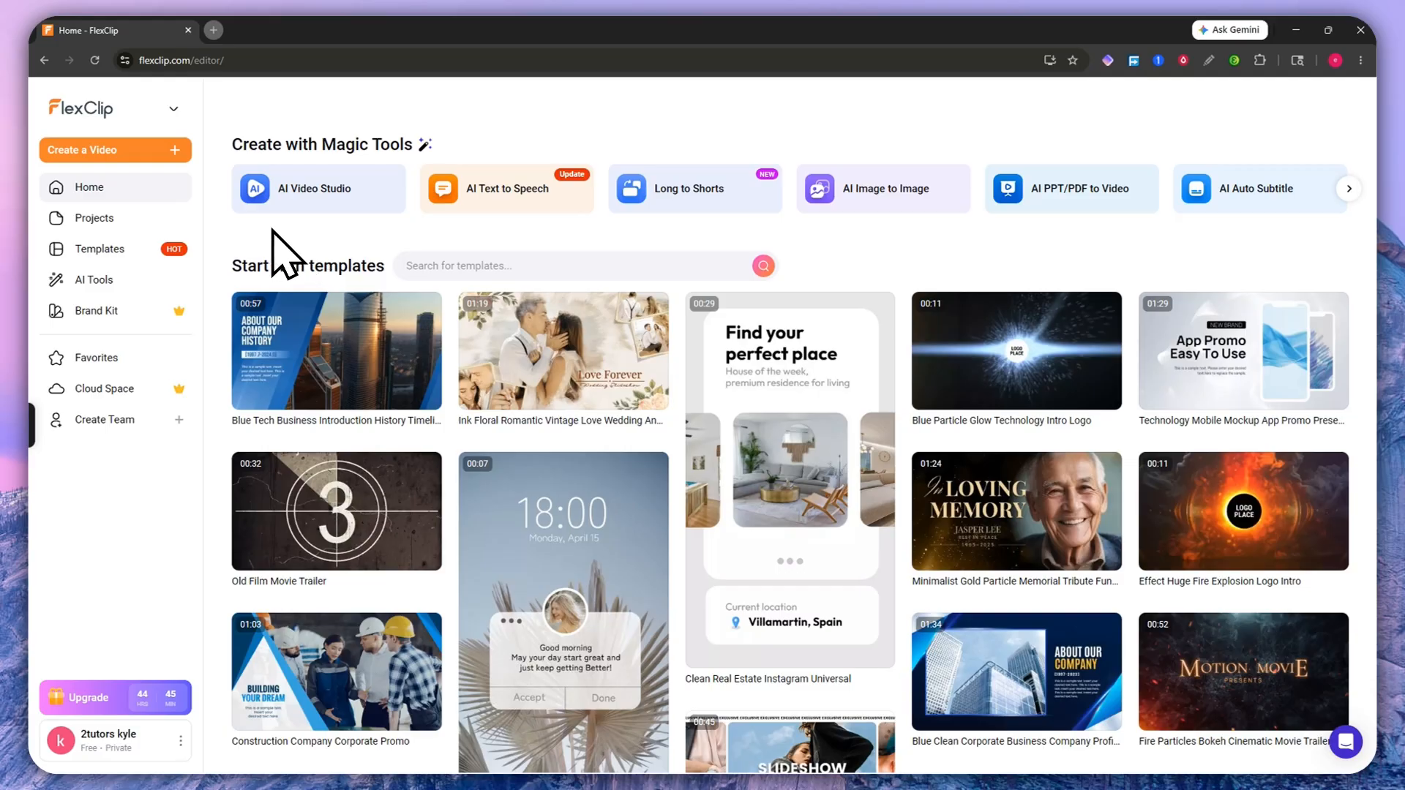
Step: Scroll through the editor's AI tools catalogue, then go back to the editor home
left_click(147, 278)
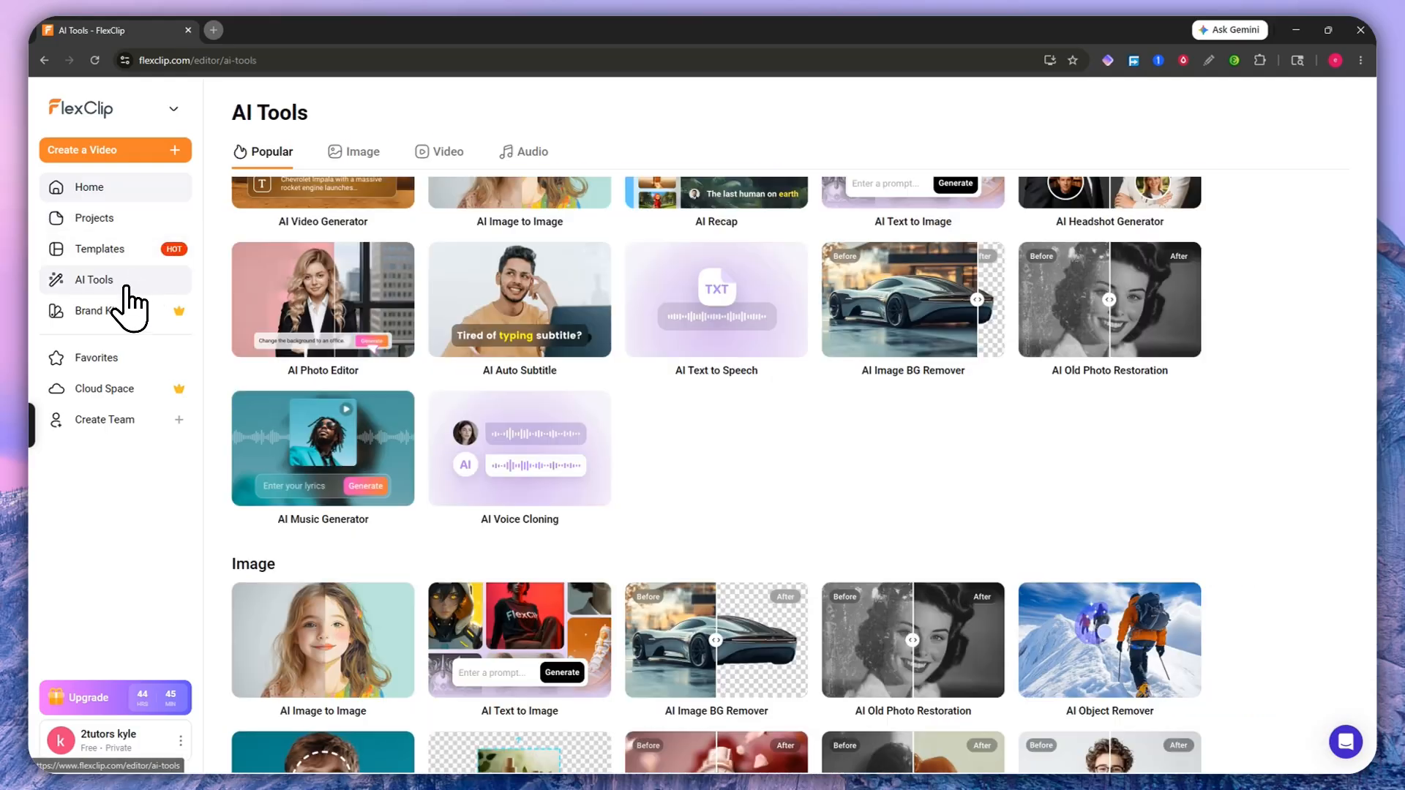
scroll(706, 482, "up", 2)
scroll(743, 538, "down", 14)
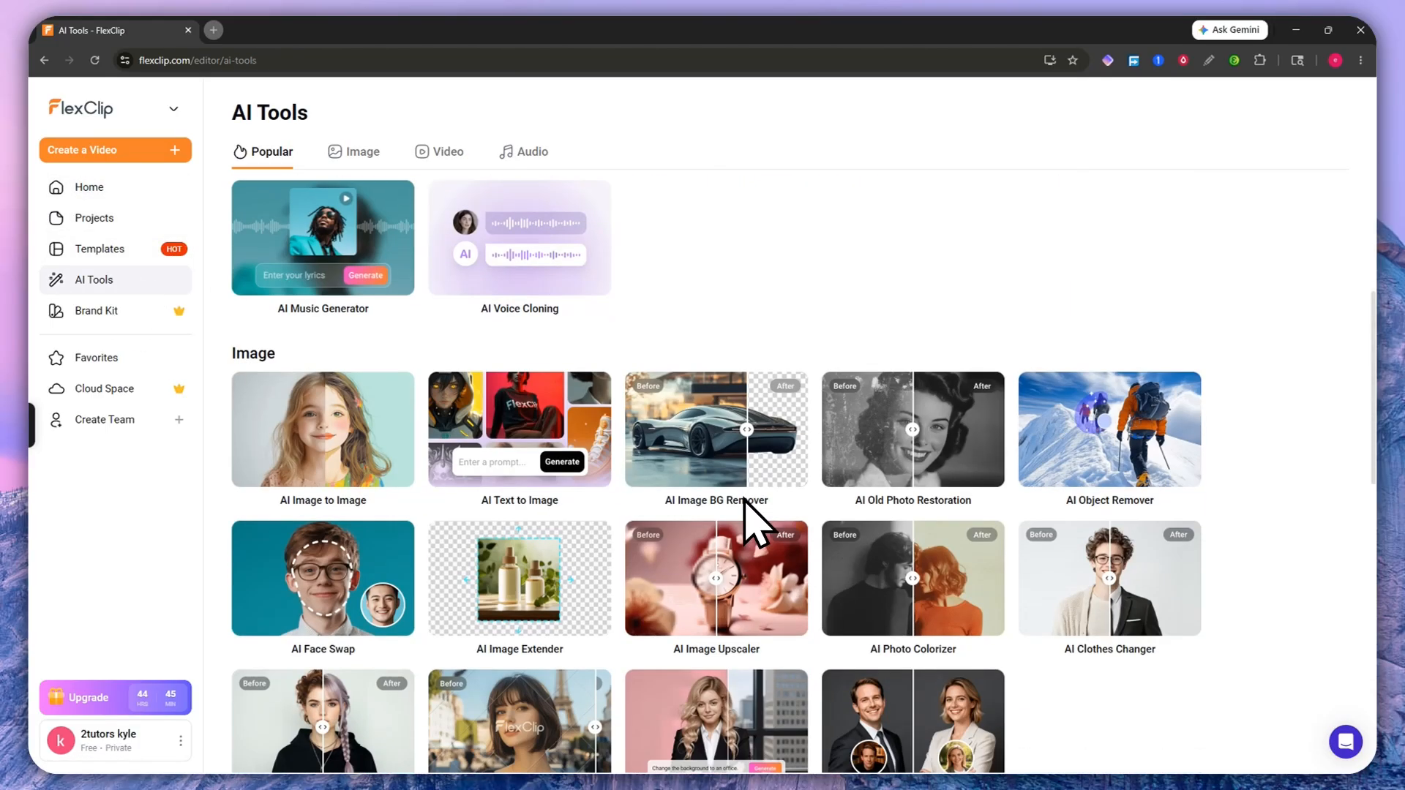
scroll(753, 512, "up", 6)
scroll(713, 501, "up", 7)
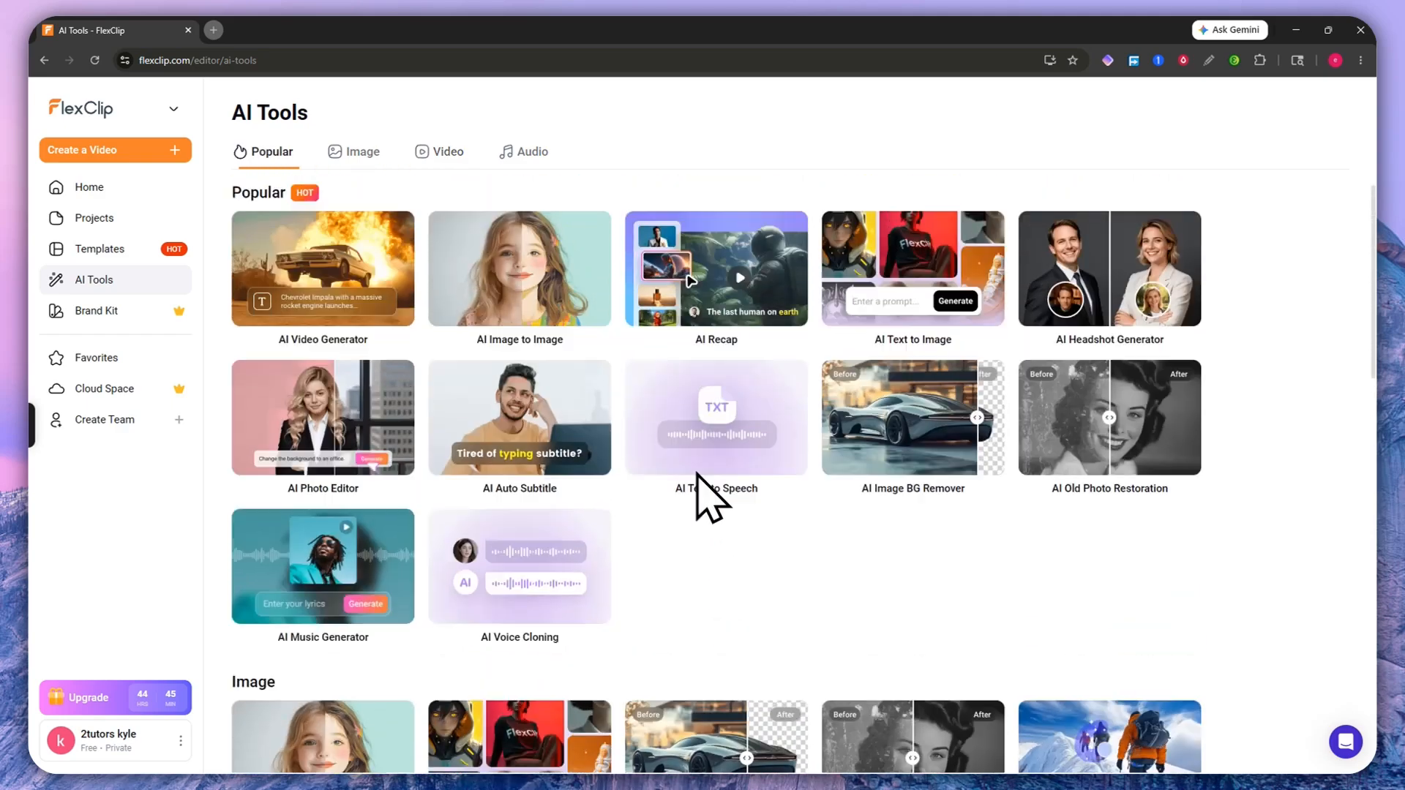
scroll(645, 425, "down", 6)
scroll(645, 439, "down", 10)
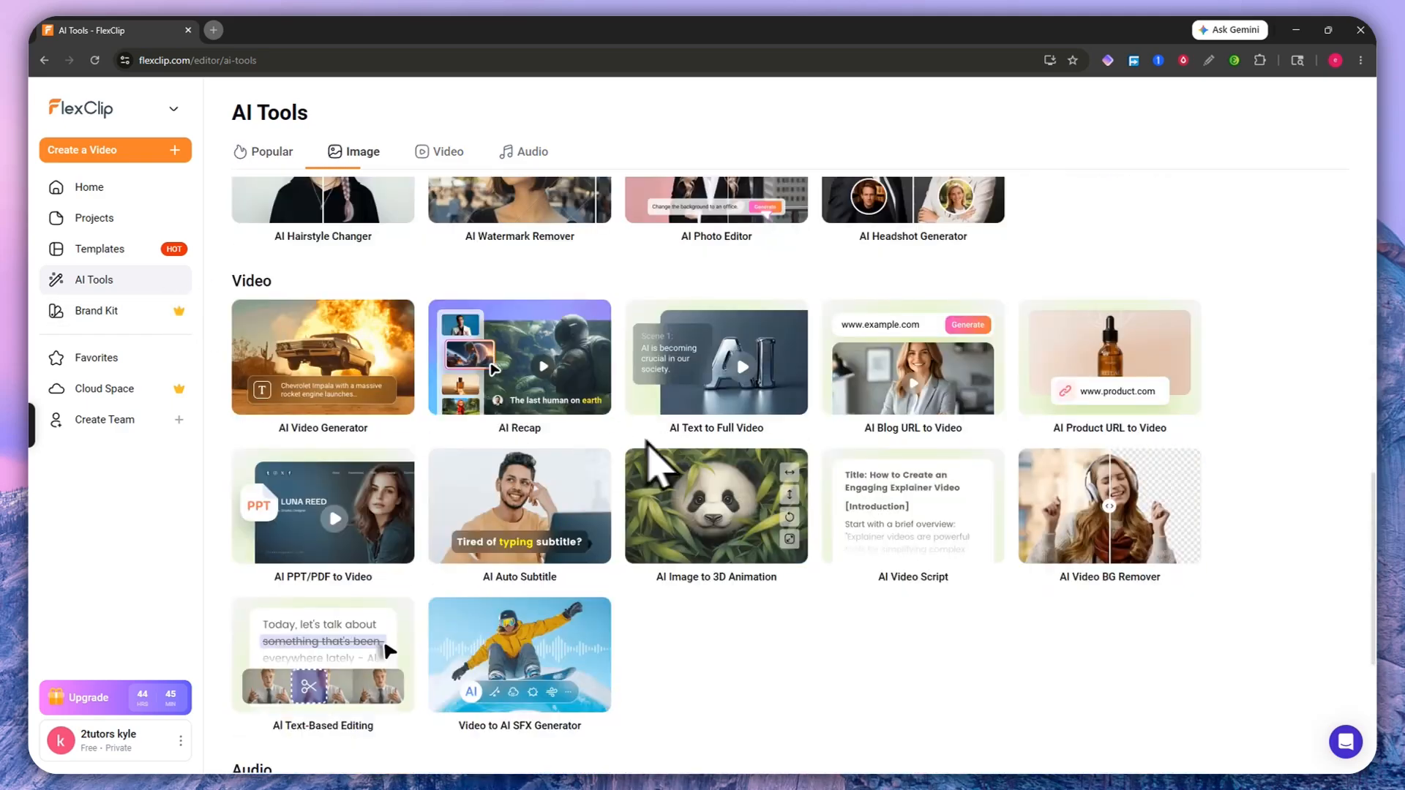
scroll(615, 526, "up", 10)
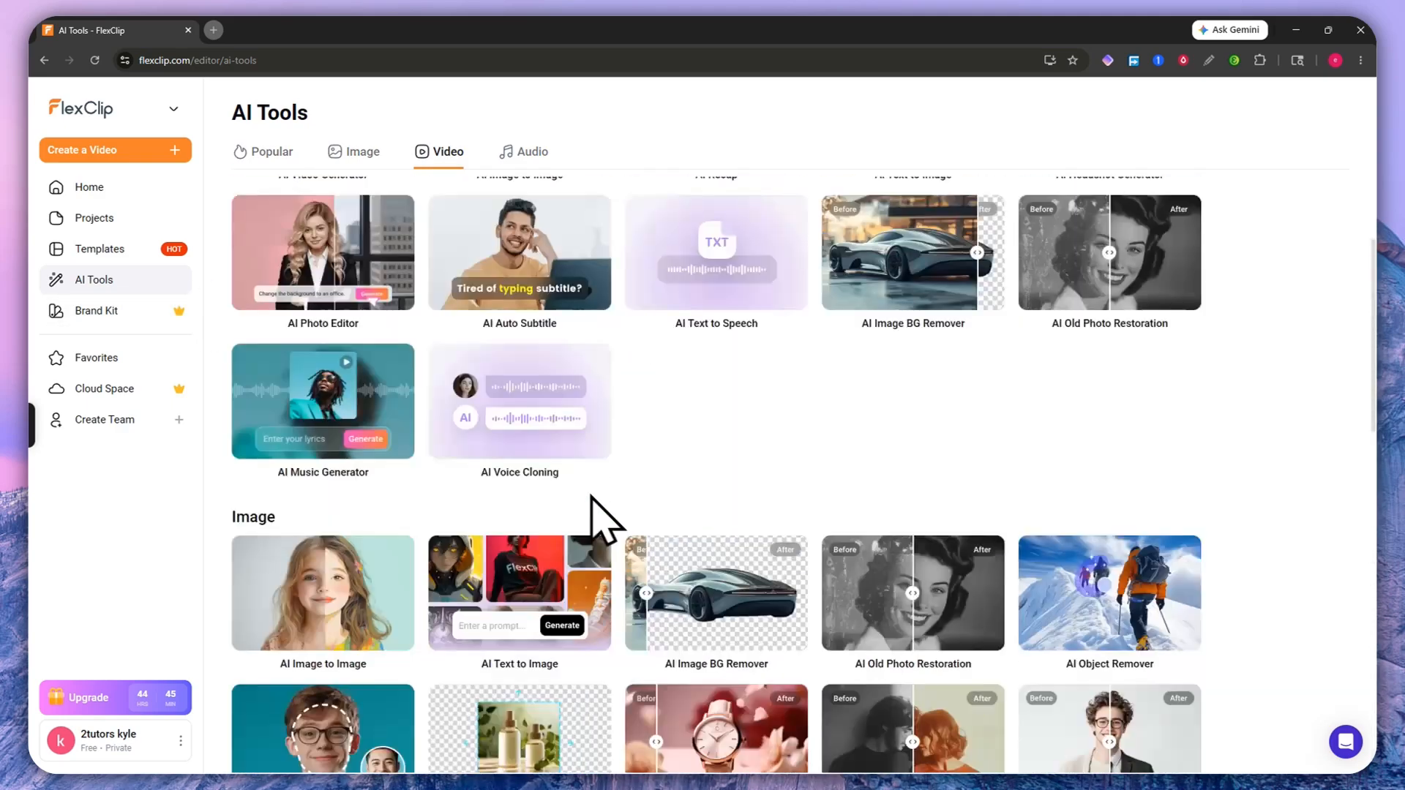
left_click(144, 191)
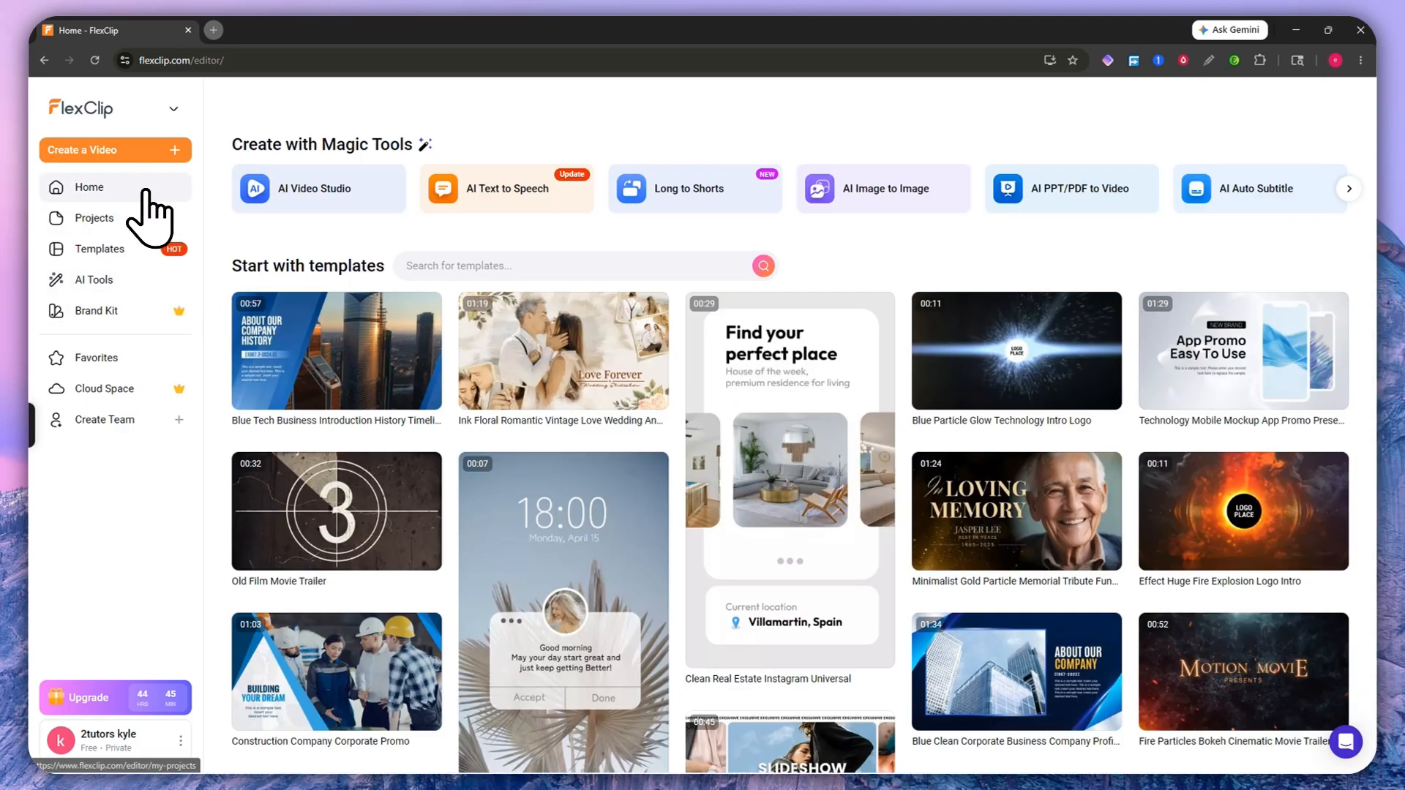
Step: Open Image to Video from AI Video Studio in a new tab and close the Limited Time Only offer
left_click(300, 193)
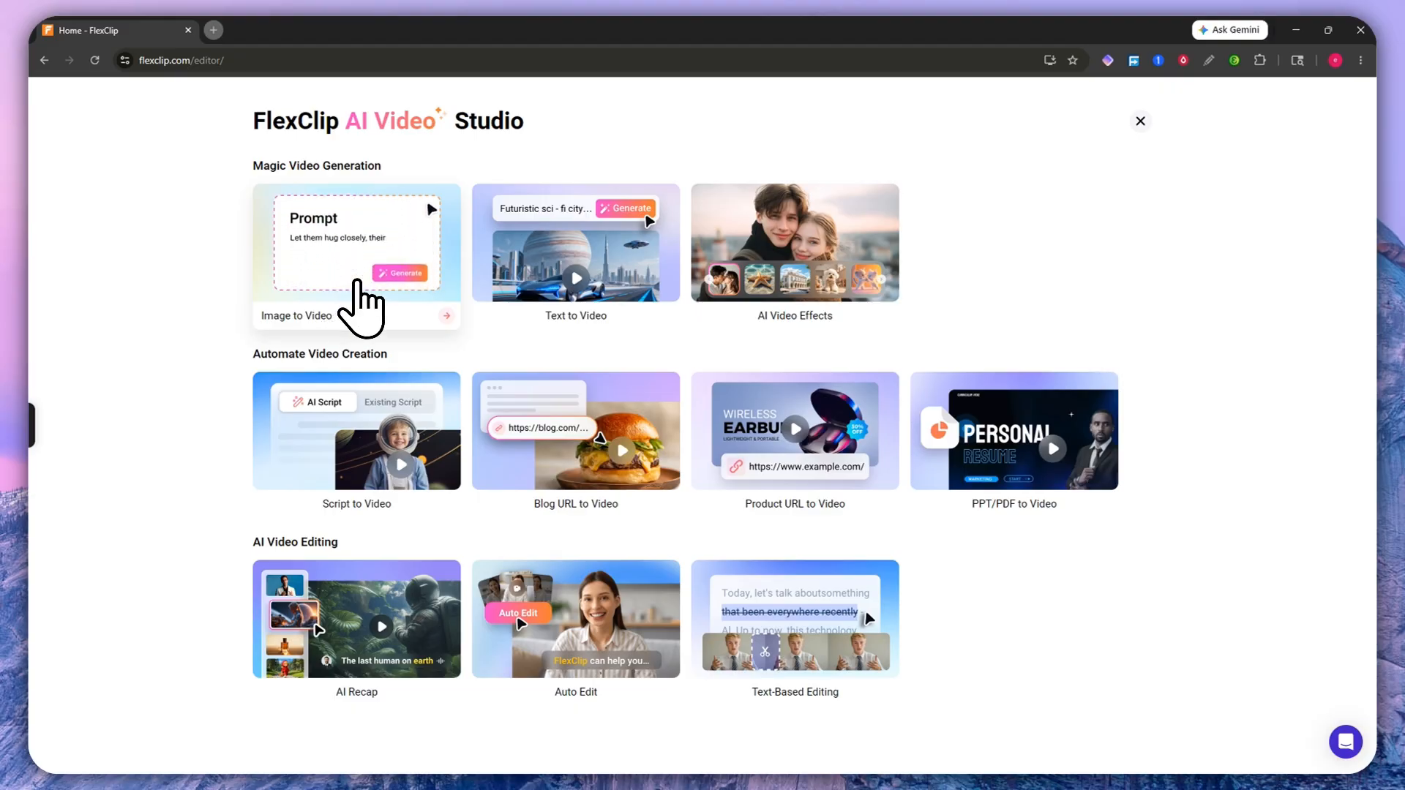
left_click(359, 281)
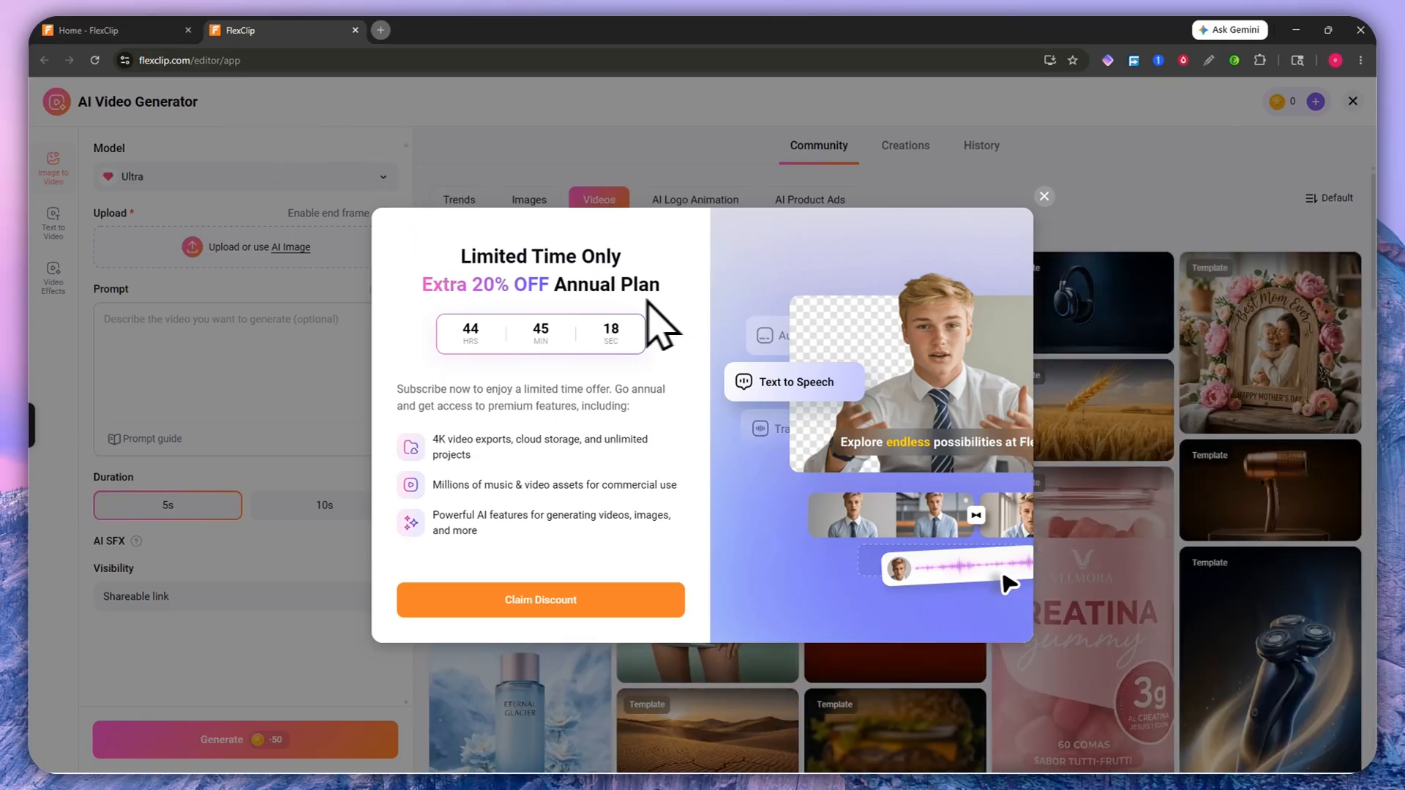
left_click_drag(454, 257, 683, 283)
left_click(652, 284)
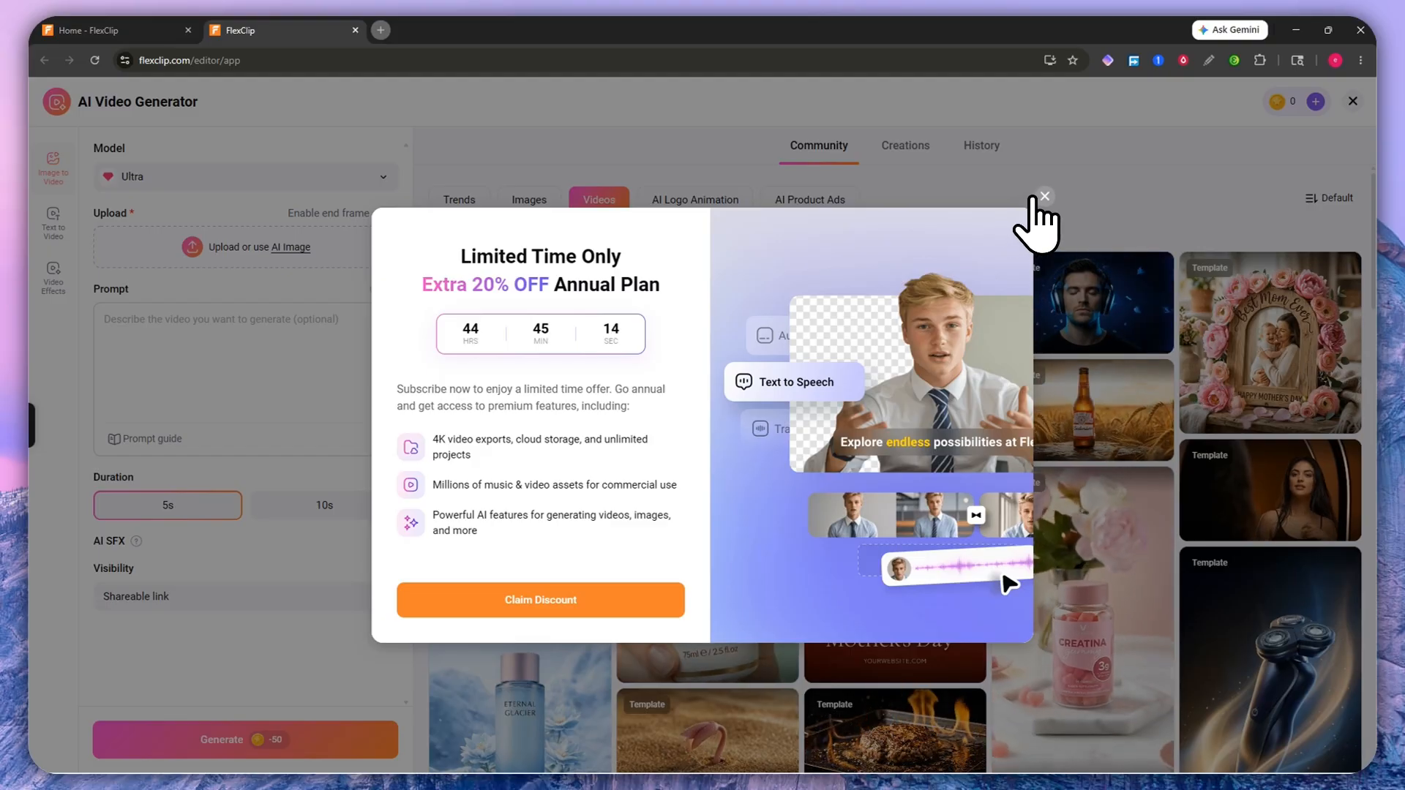
left_click(1044, 196)
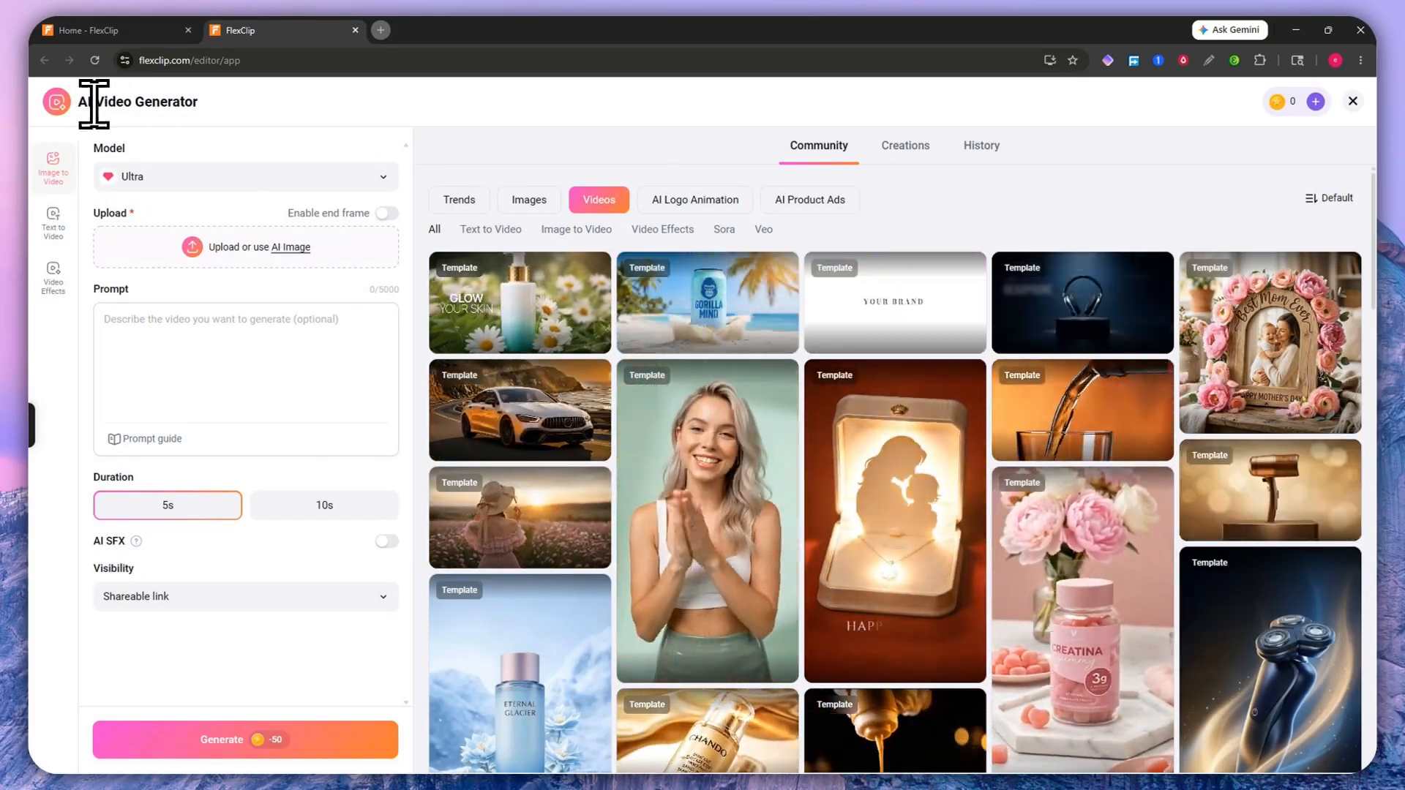
left_click_drag(81, 104, 233, 108)
Step: Open the Model list and compare Ultra, Bytedance Seedance, Kling, OpenAI Sora 2 and Google Veo
left_click(236, 108)
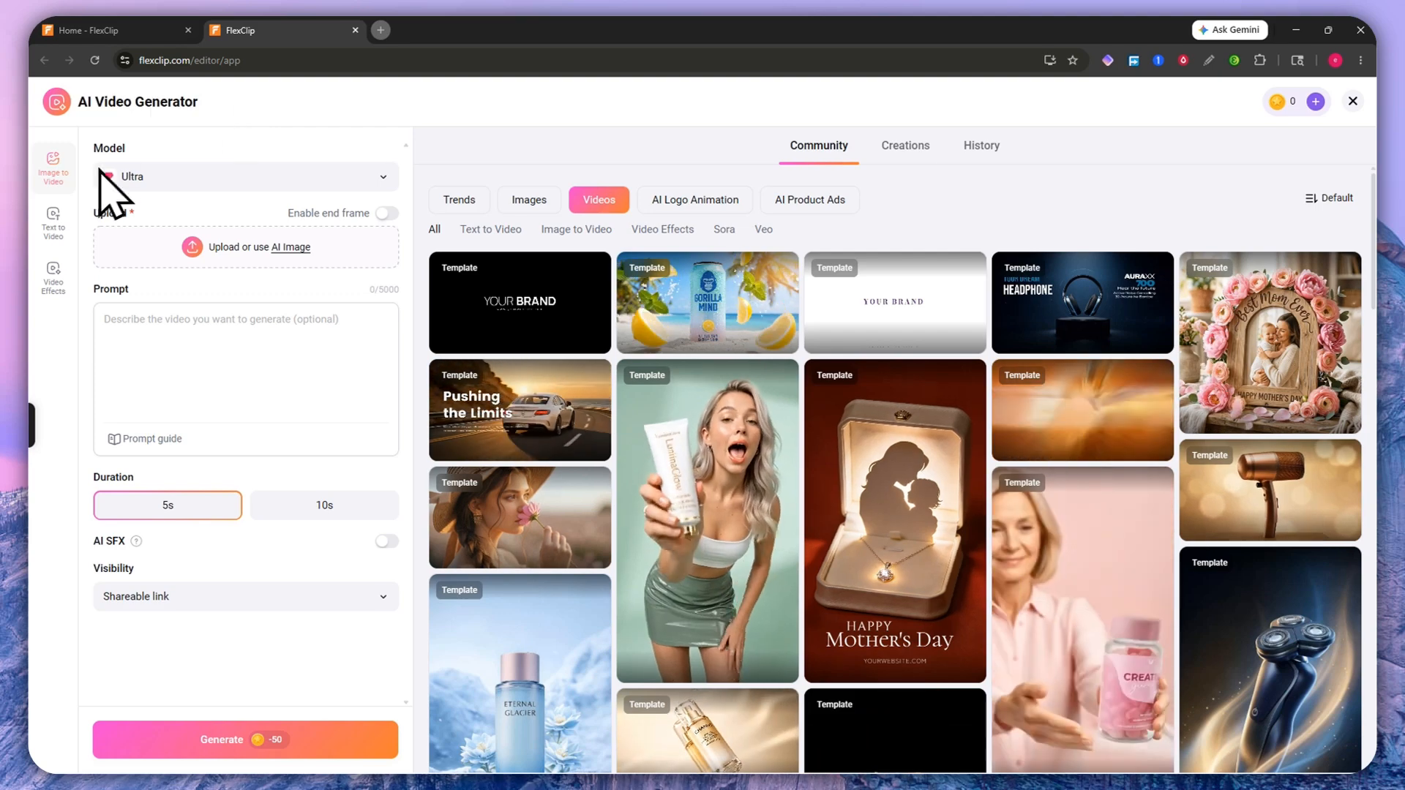
left_click(185, 178)
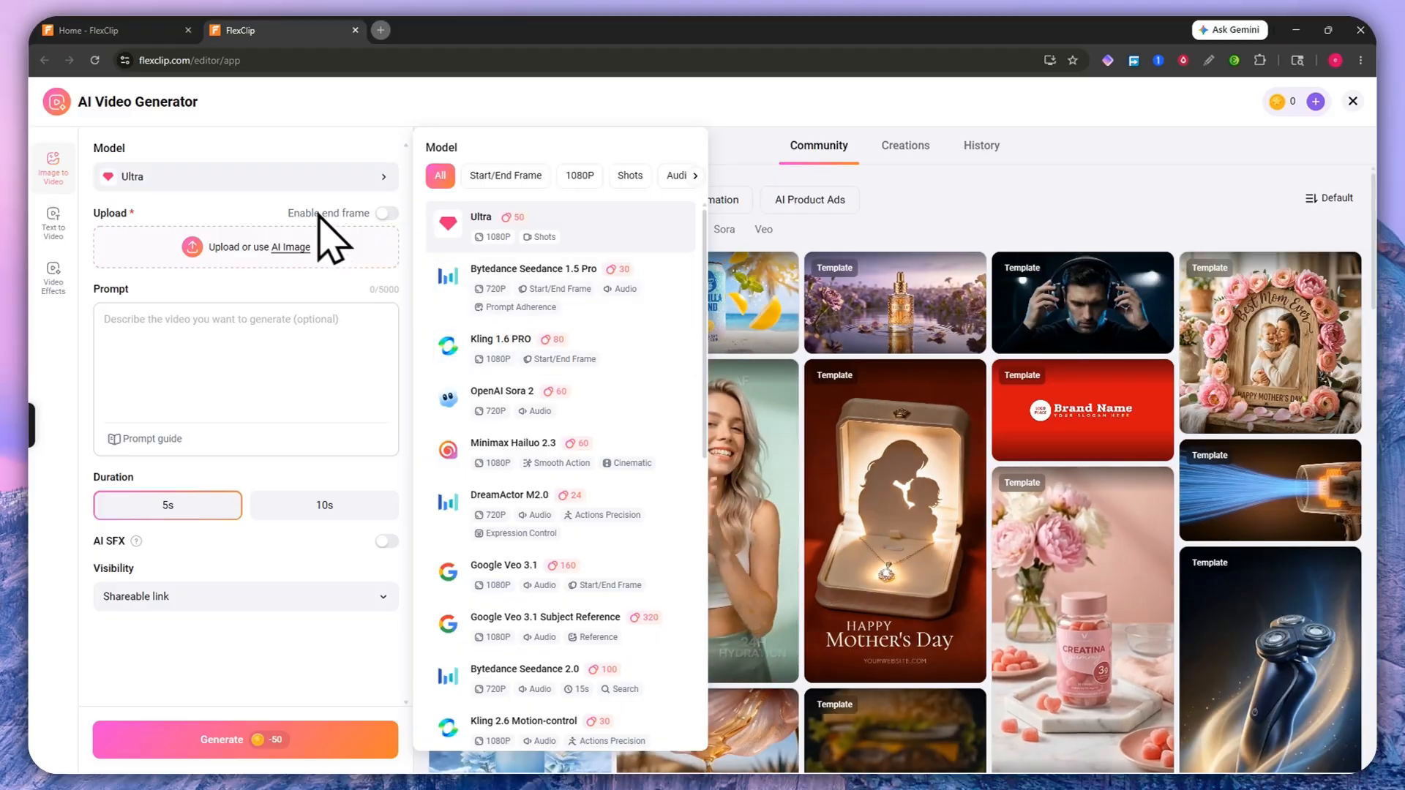
scroll(589, 358, "down", 2)
scroll(597, 377, "down", 3)
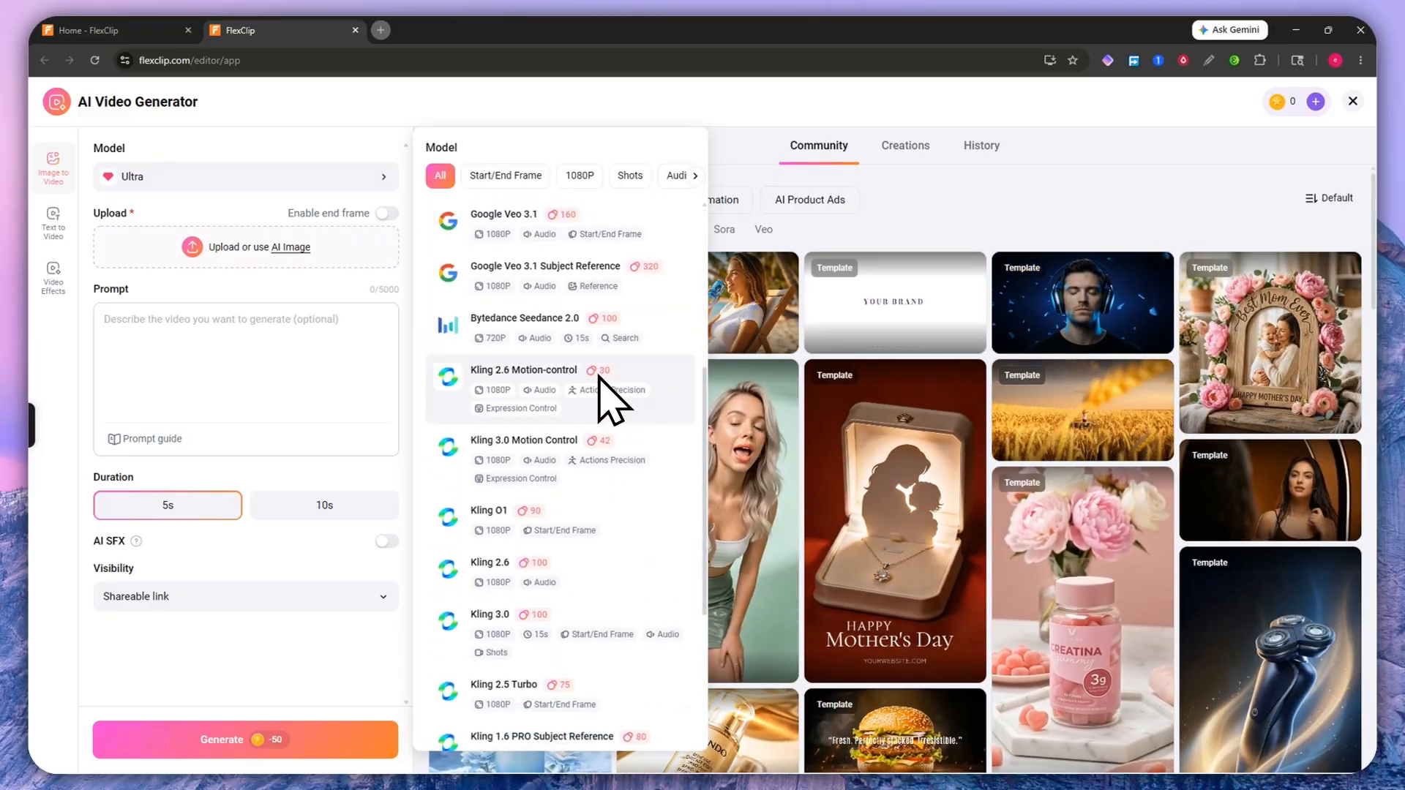
scroll(614, 468, "up", 4)
scroll(615, 475, "up", 1)
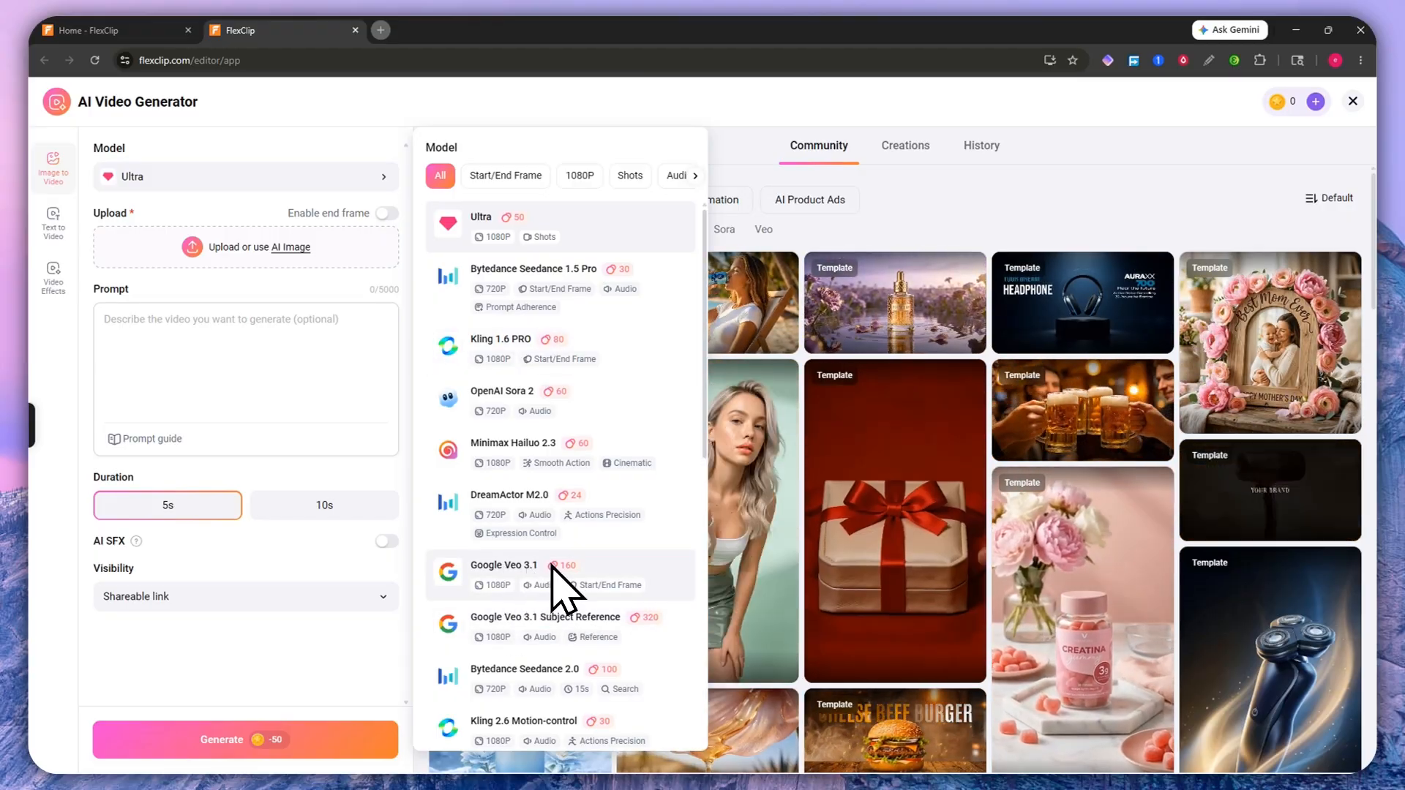
scroll(557, 563, "down", 2)
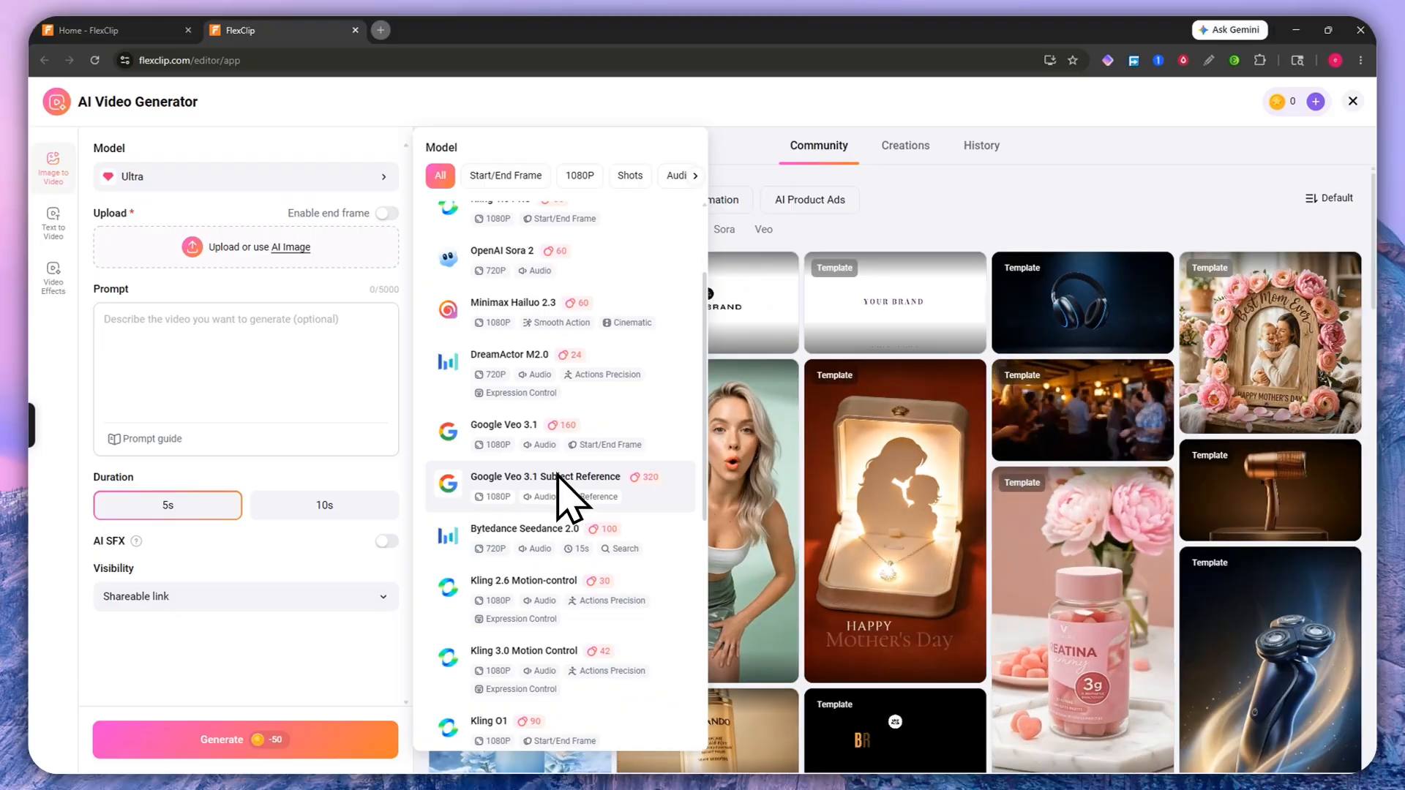
scroll(618, 539, "down", 4)
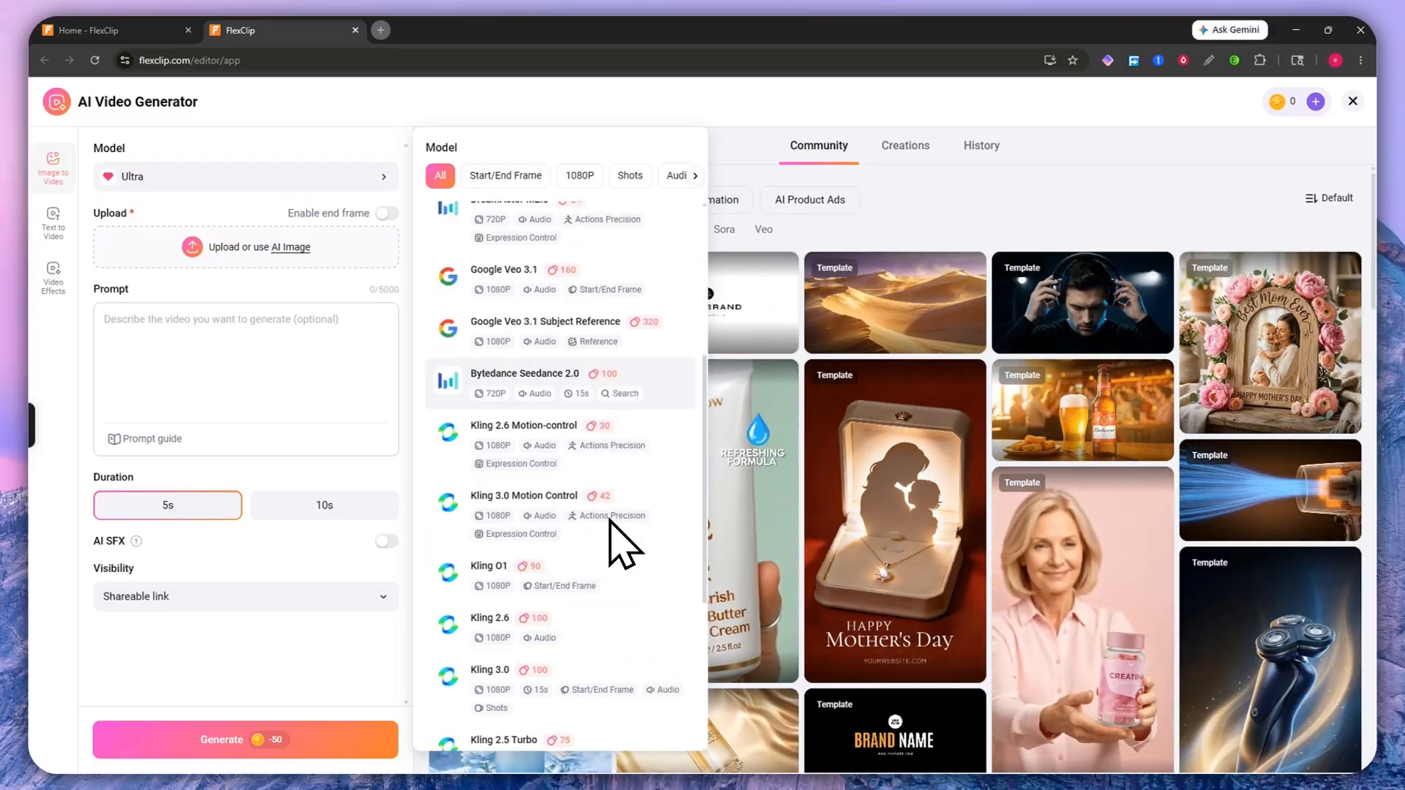
scroll(601, 545, "up", 6)
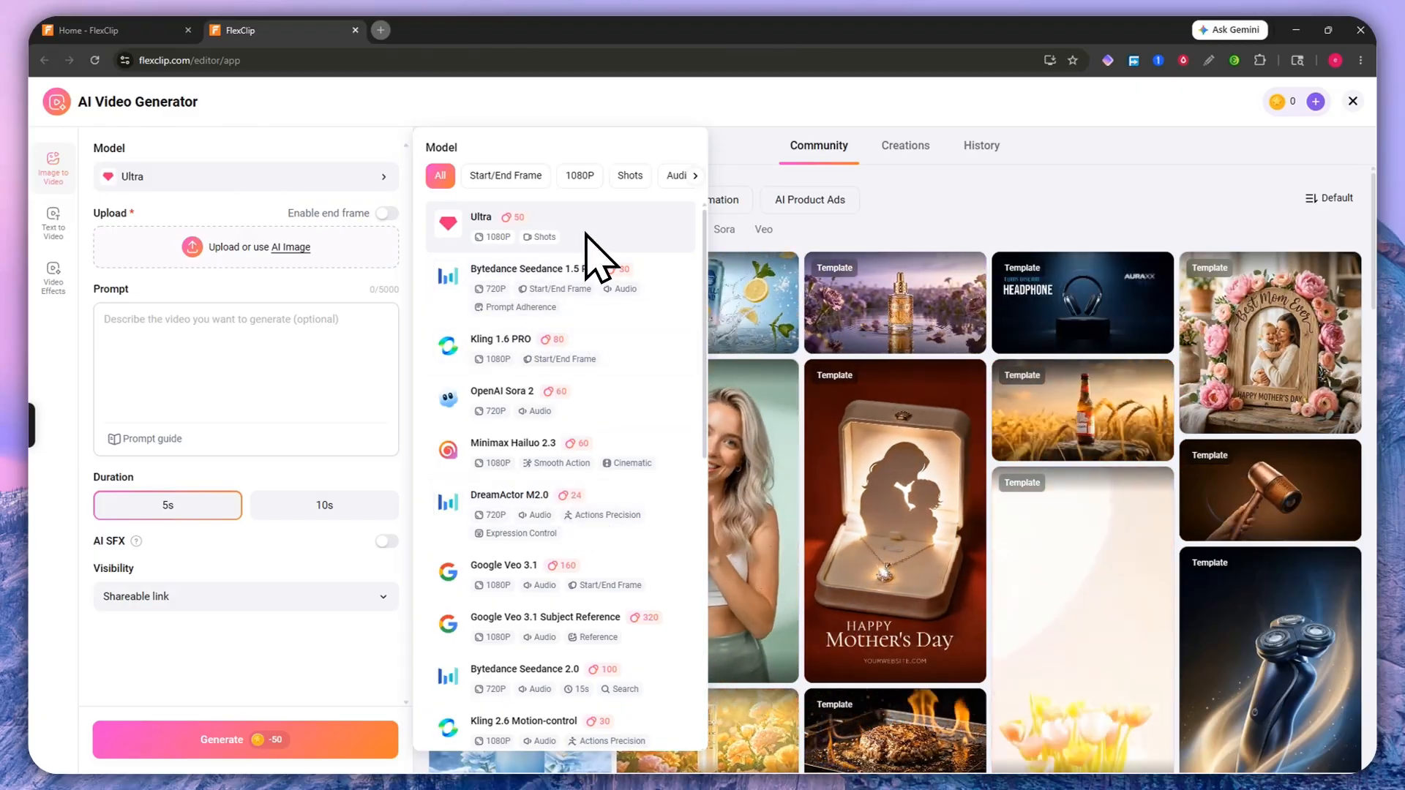
scroll(585, 502, "down", 1)
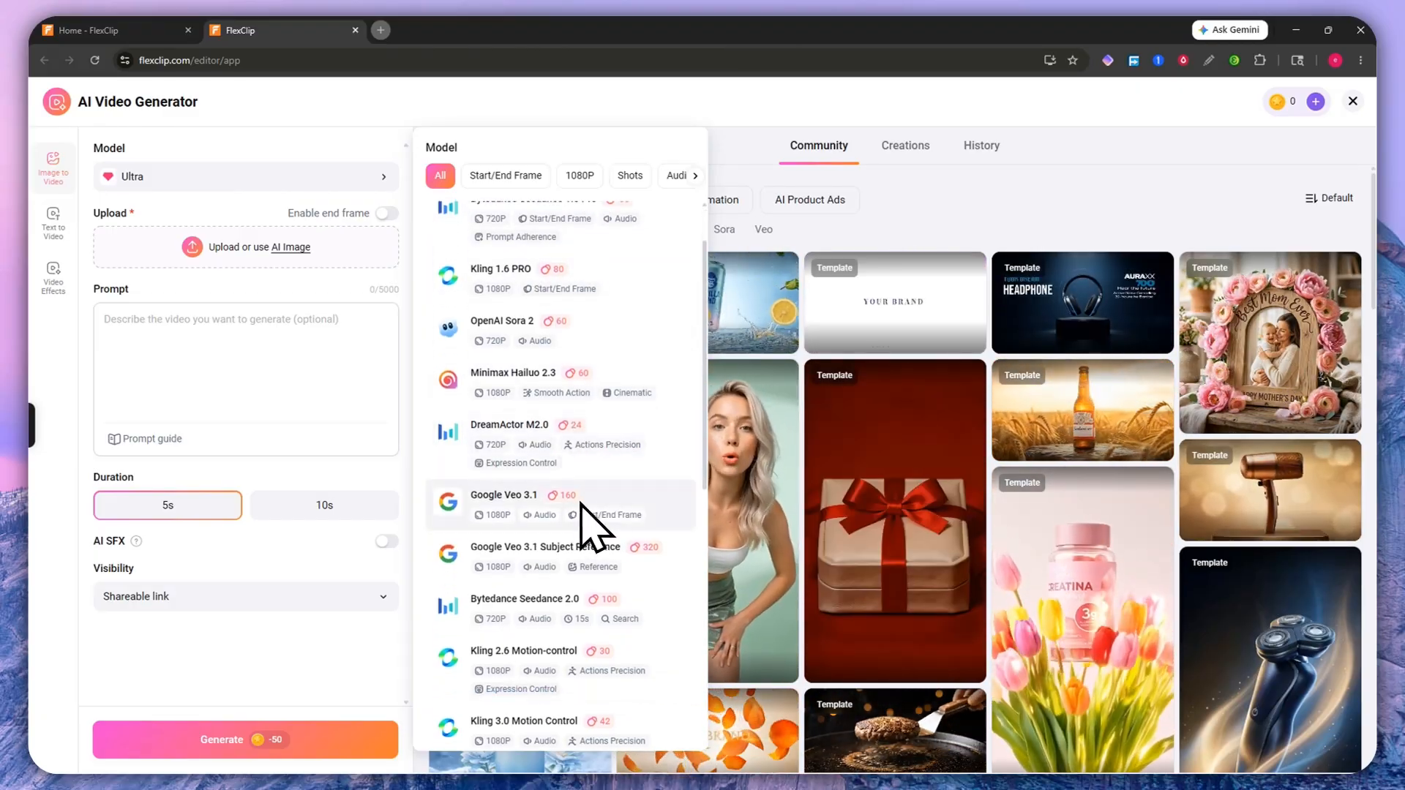
scroll(622, 388, "up", 1)
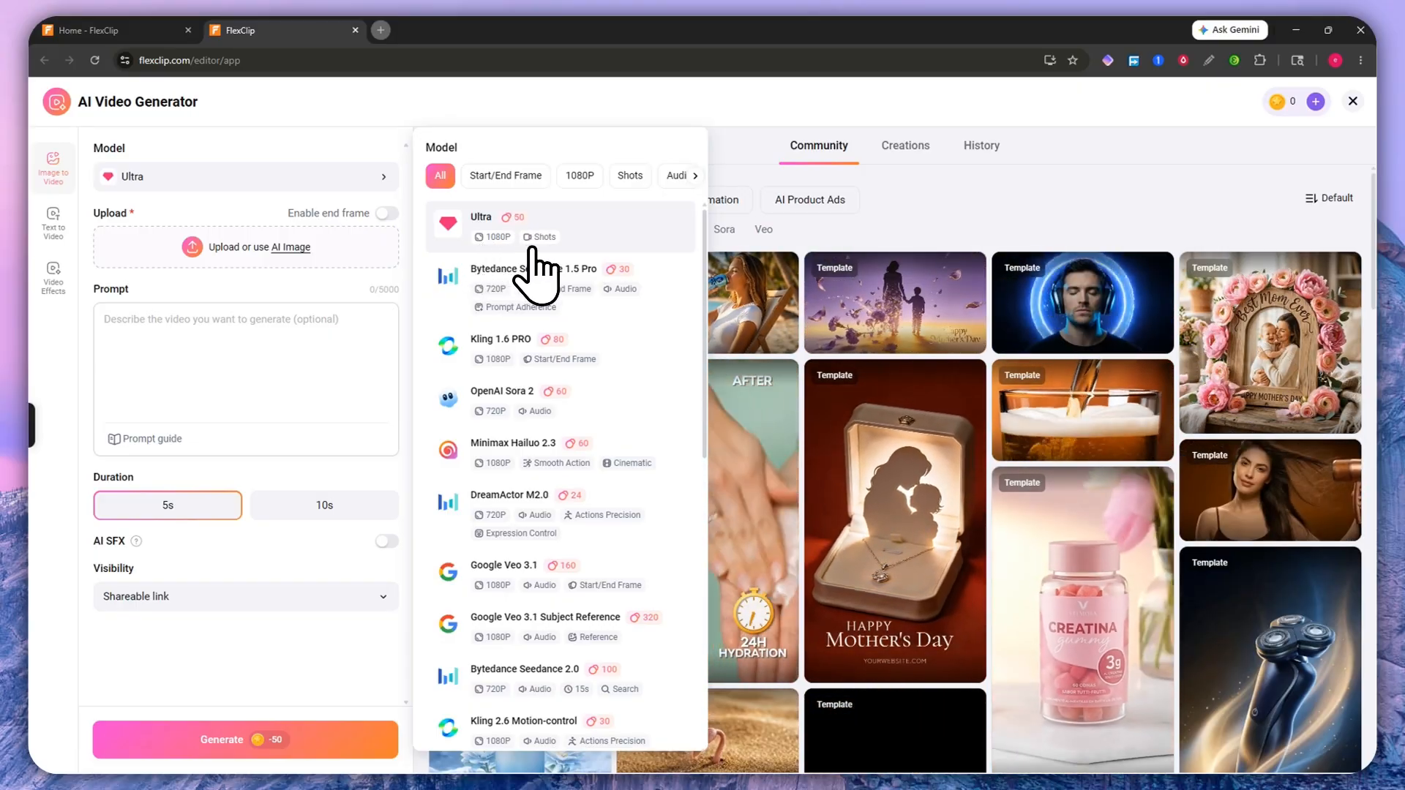
scroll(536, 539, "down", 9)
scroll(544, 534, "up", 7)
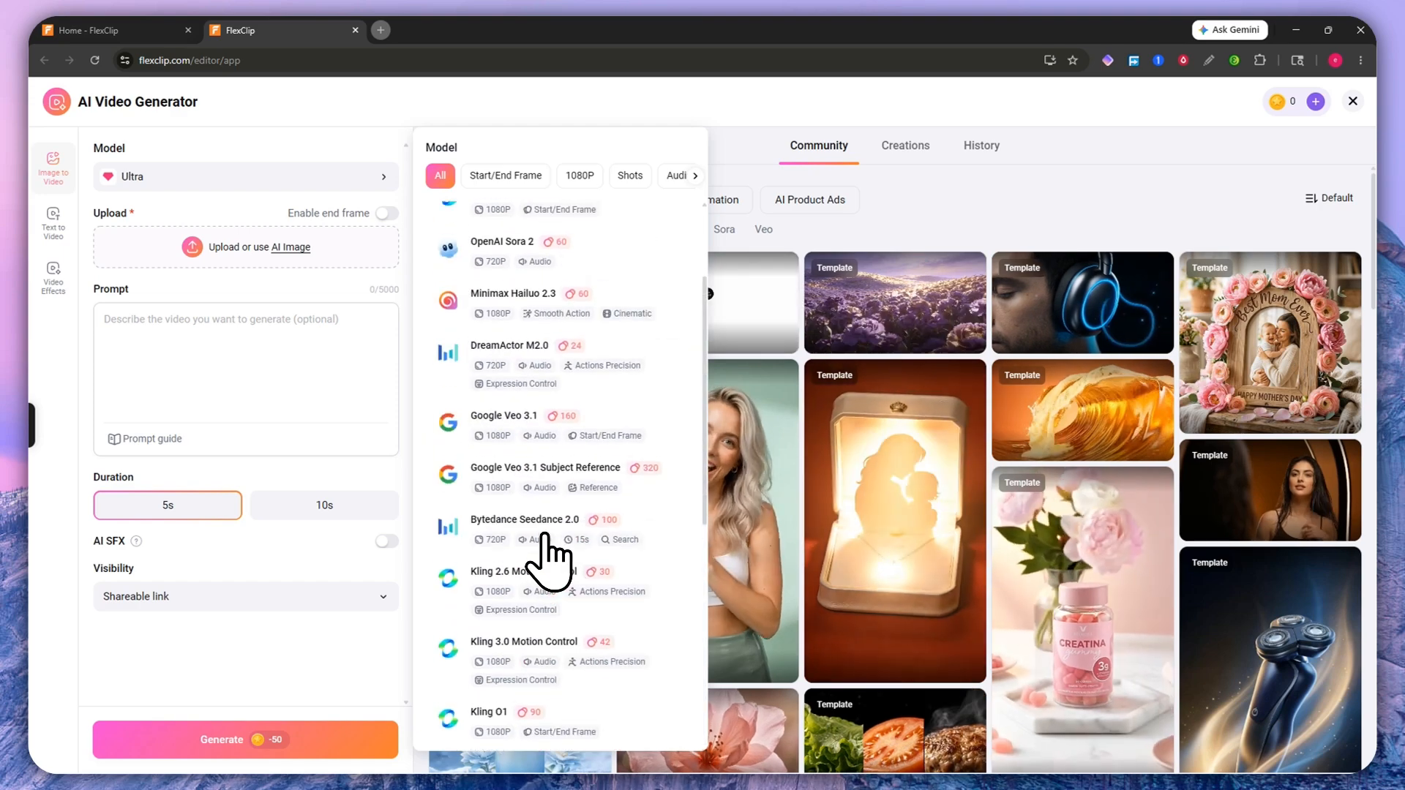
scroll(544, 536, "up", 3)
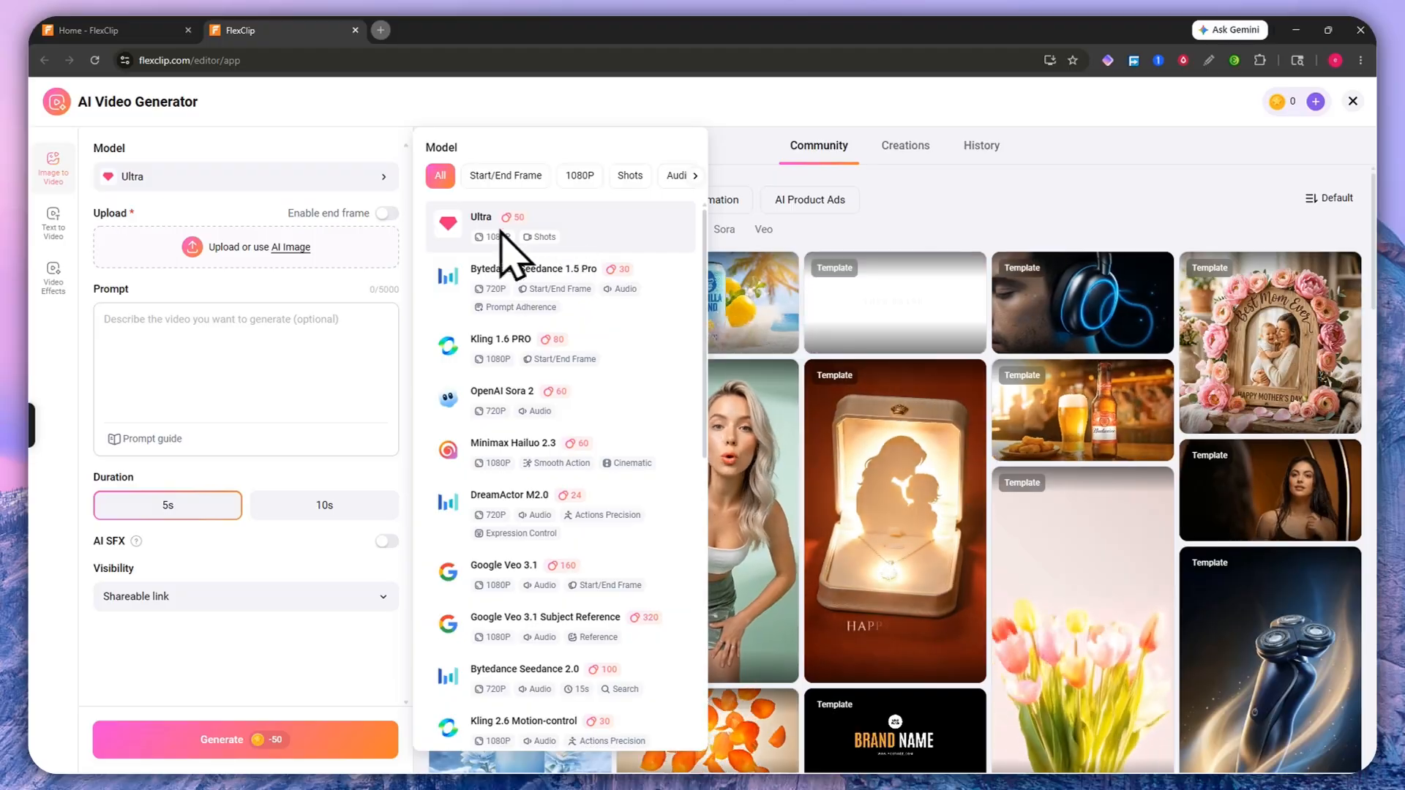
Step: Close the model list, enable end frame to switch to Bytedance Seedance 1.5 Pro, and select the Prompt box
left_click(326, 263)
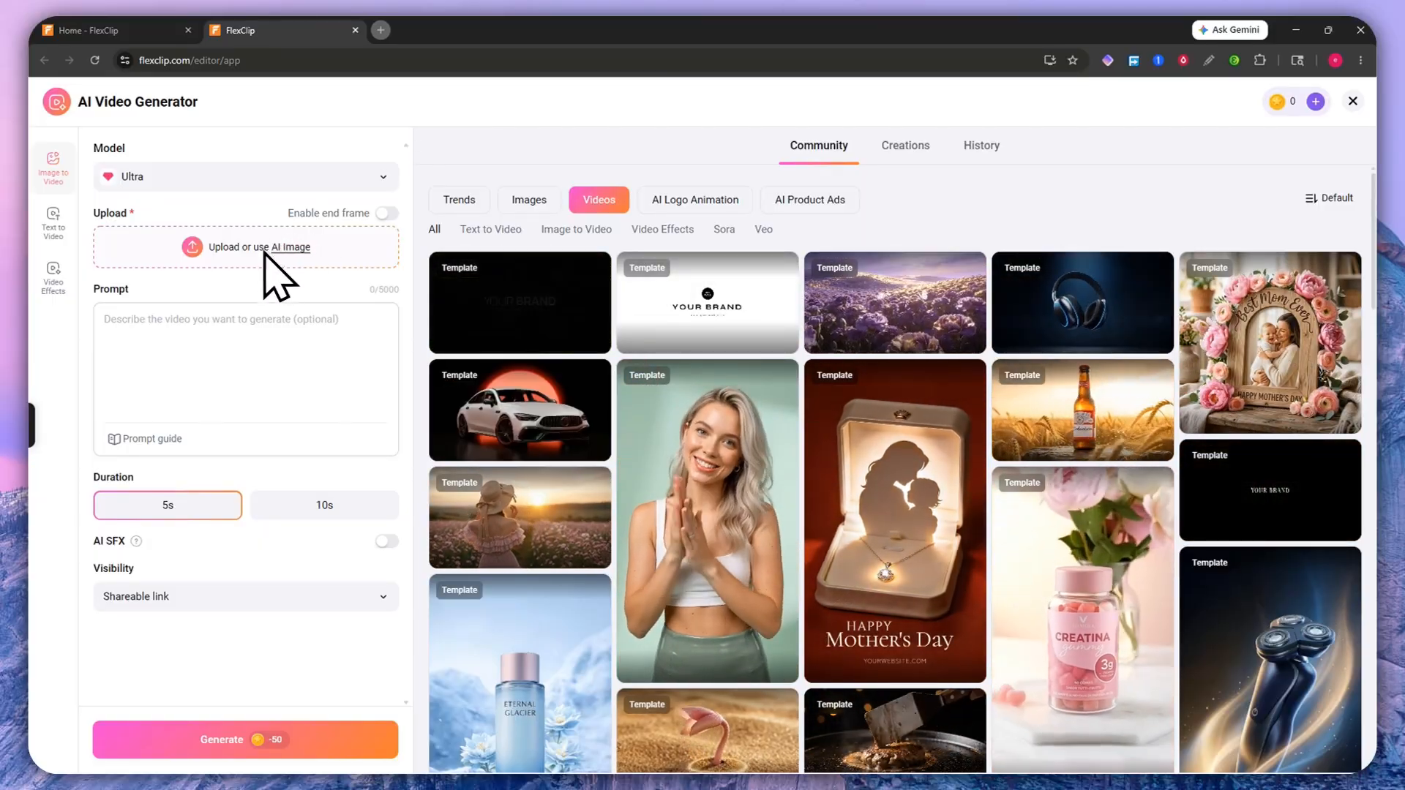
left_click(385, 215)
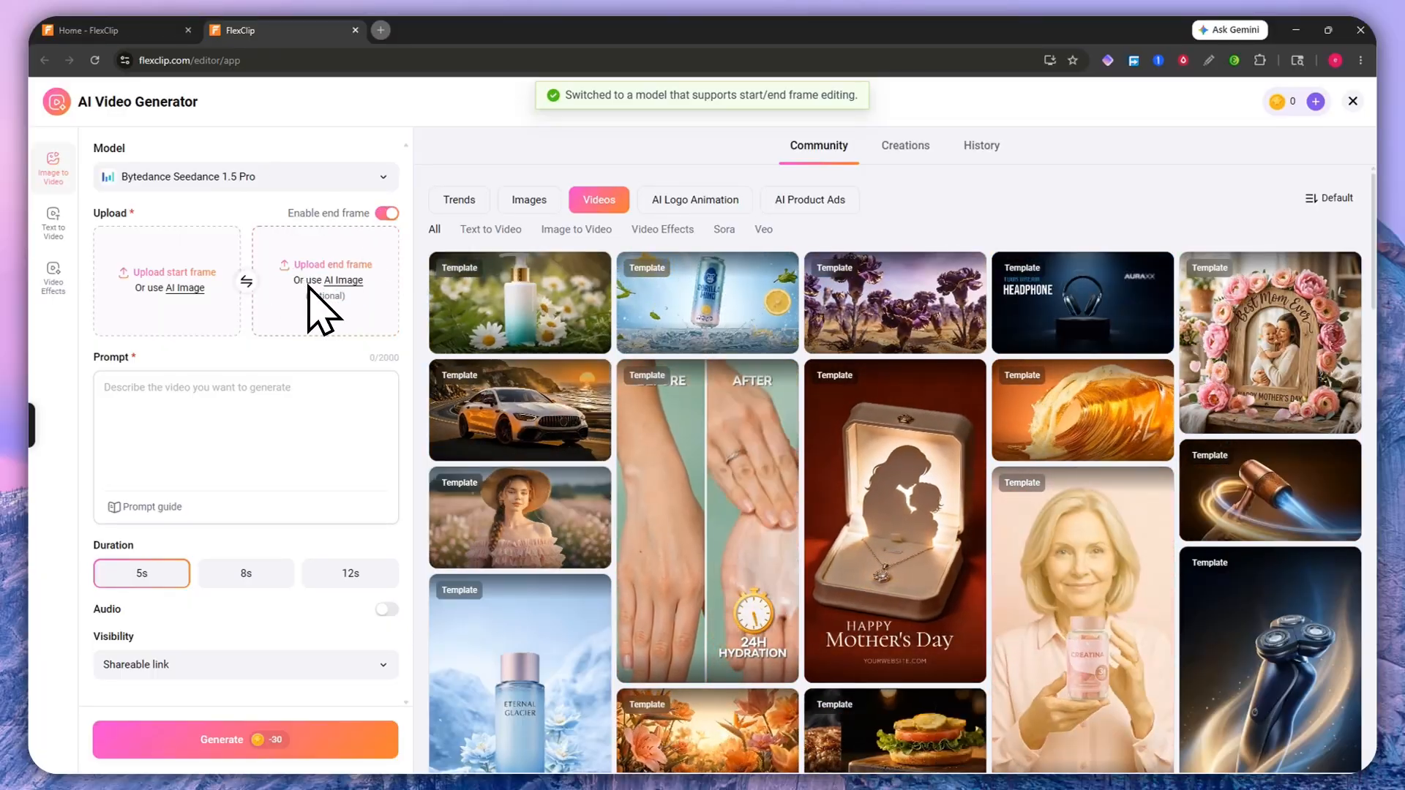
left_click(209, 392)
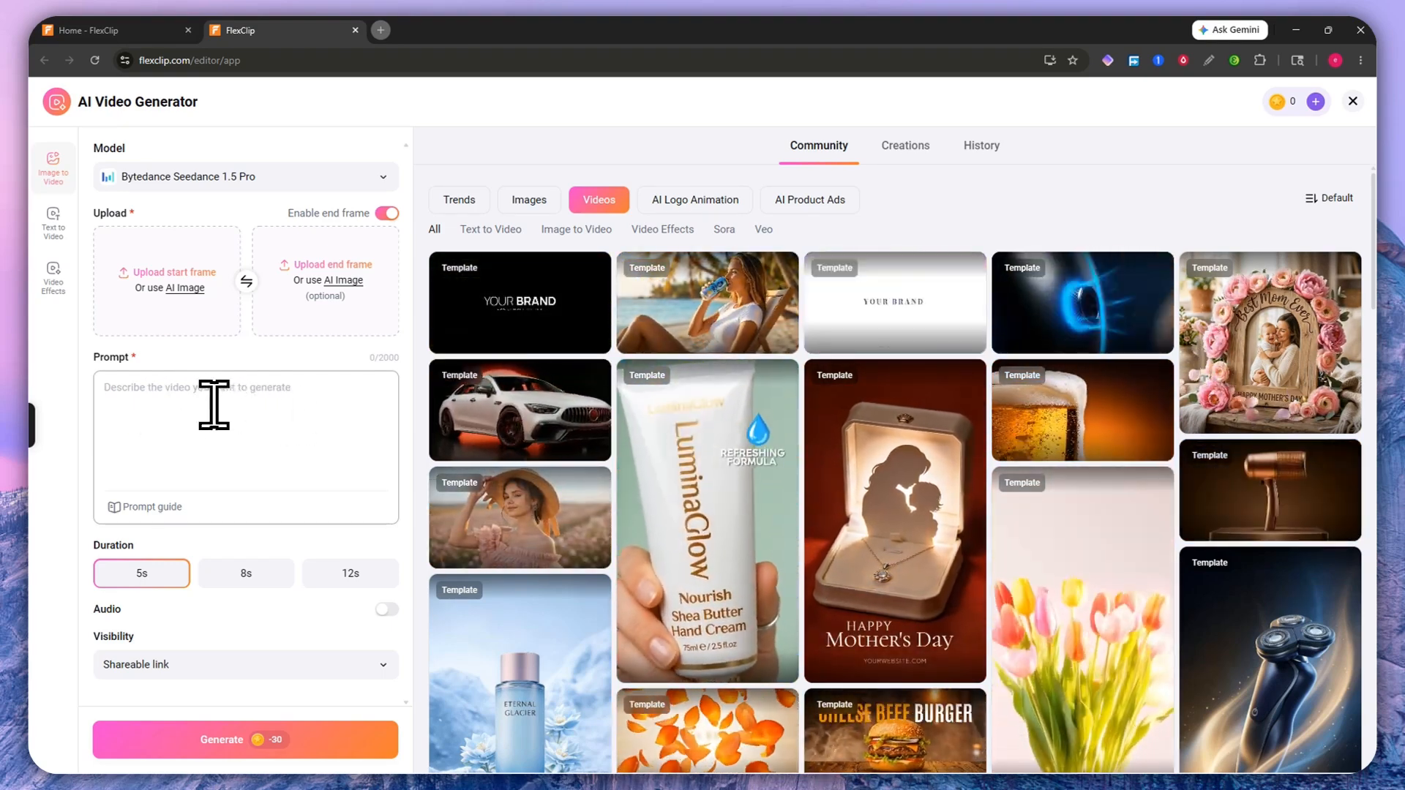
Step: Open the Prompt guide and read the article's prompt structures and example prompts
left_click(157, 505)
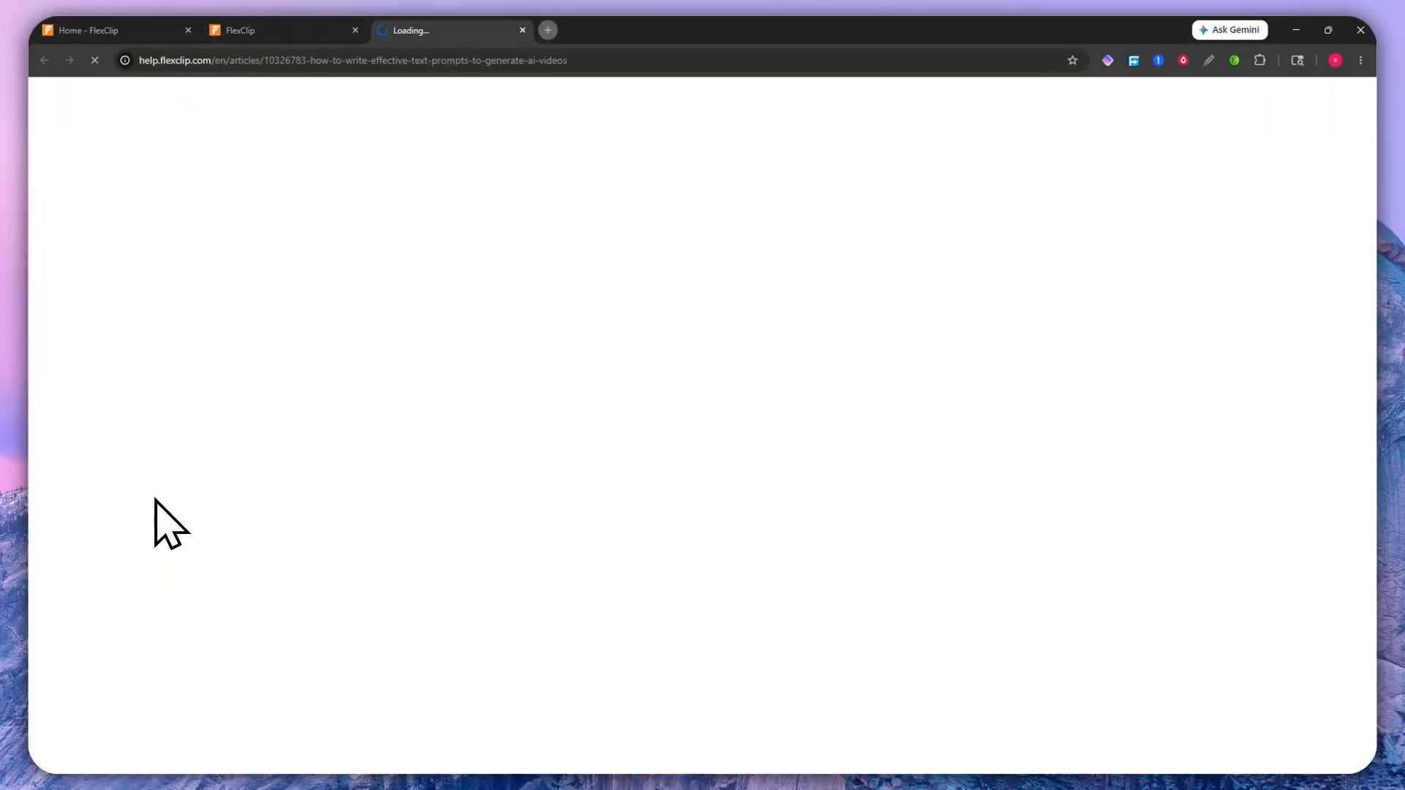
scroll(471, 502, "down", 5)
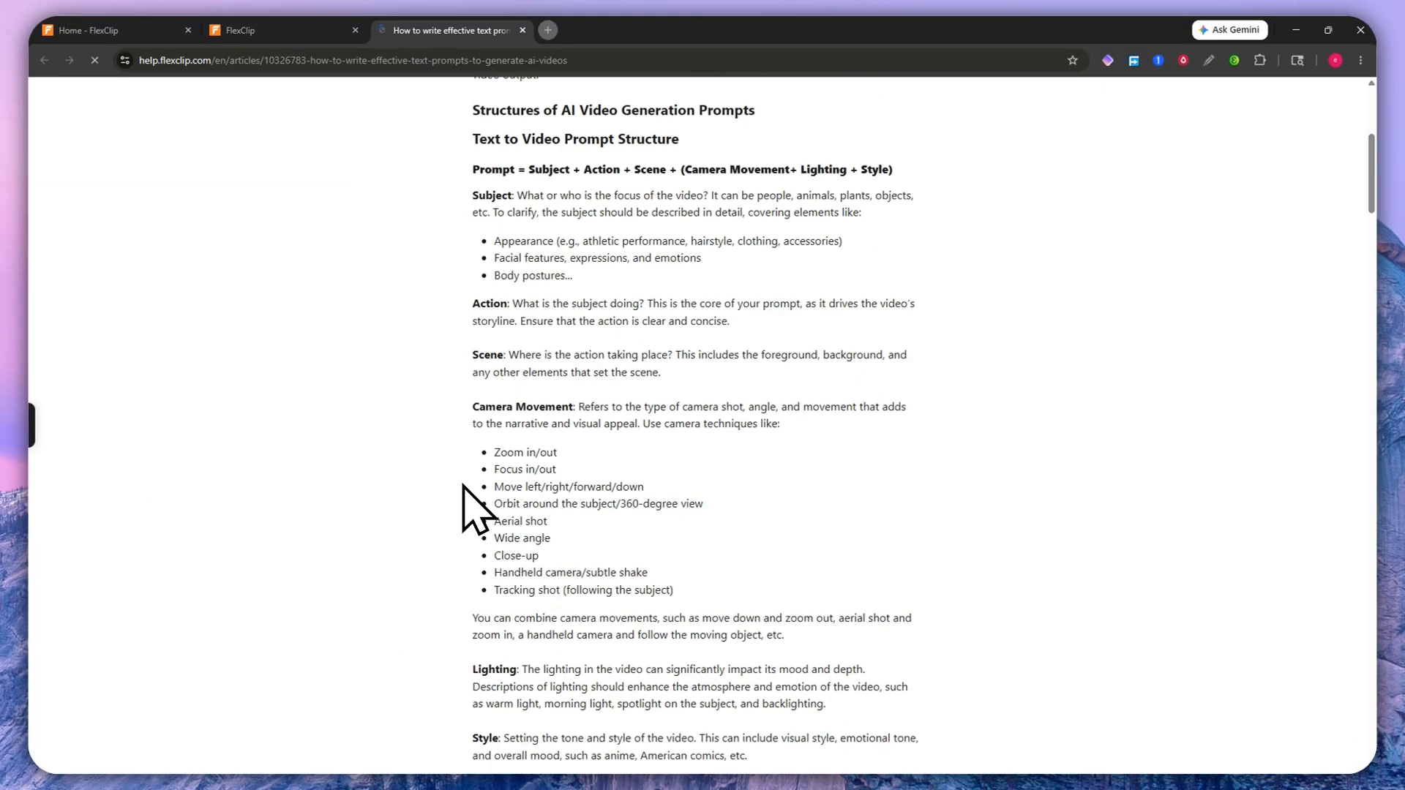
scroll(477, 508, "up", 5)
scroll(505, 454, "down", 3)
scroll(505, 457, "down", 20)
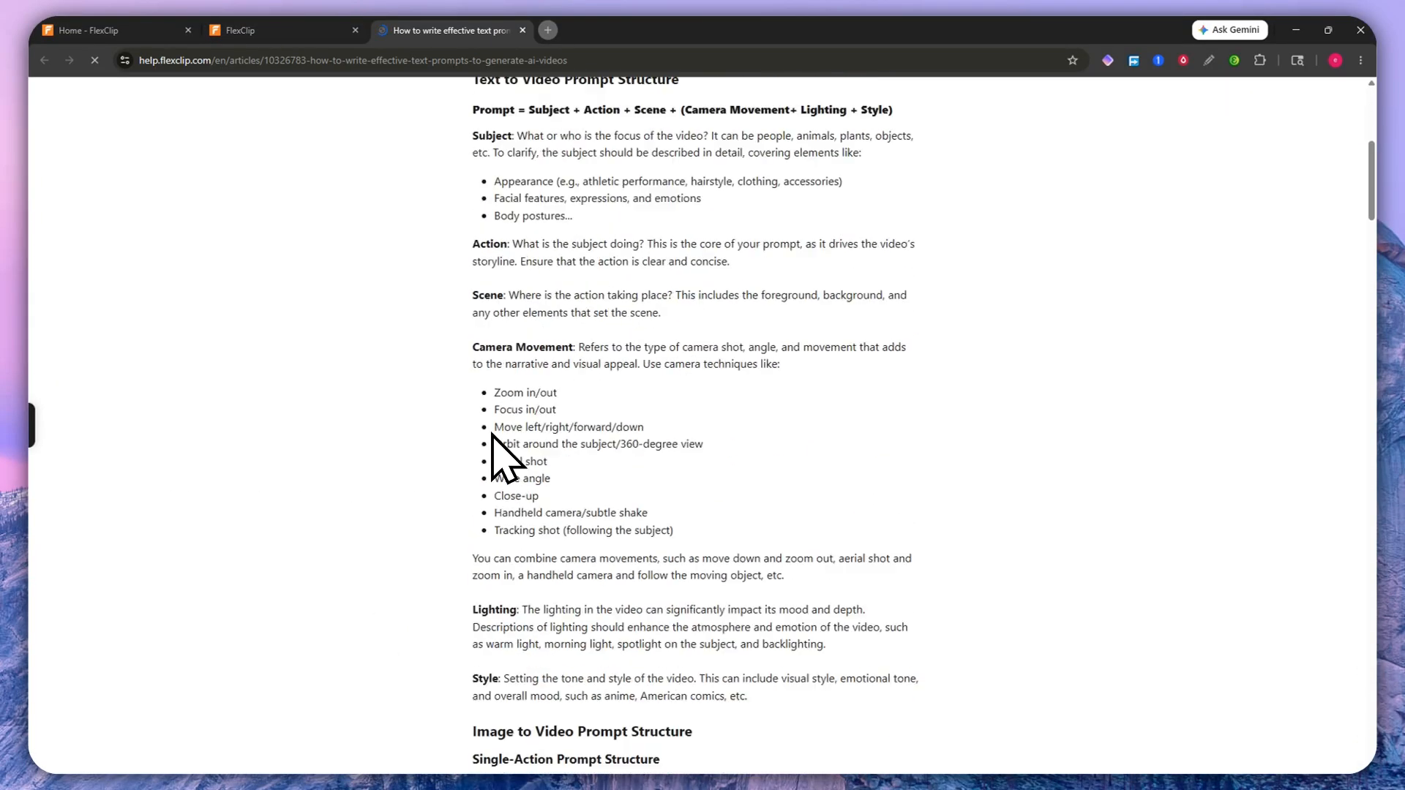
scroll(491, 438, "down", 12)
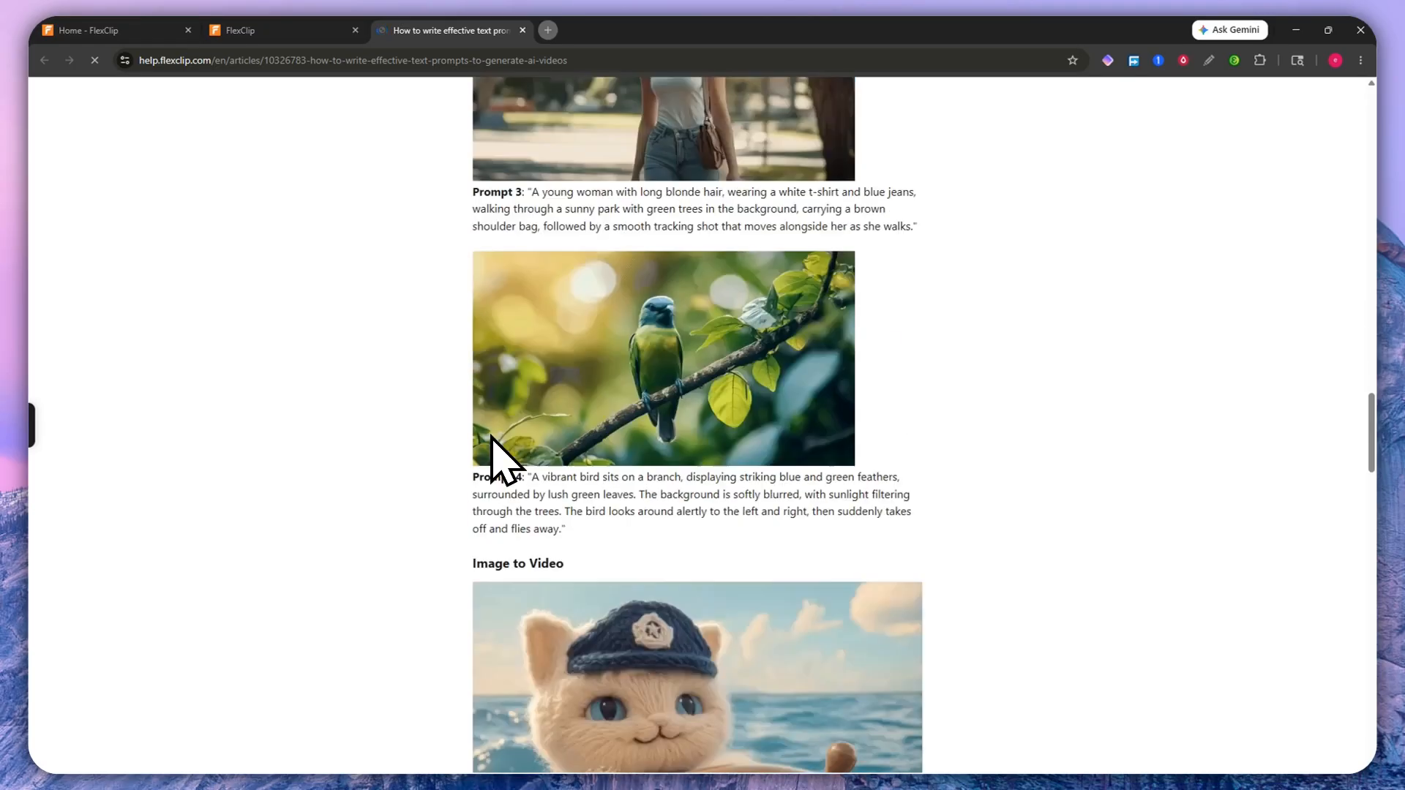
scroll(492, 437, "down", 7)
scroll(492, 437, "down", 14)
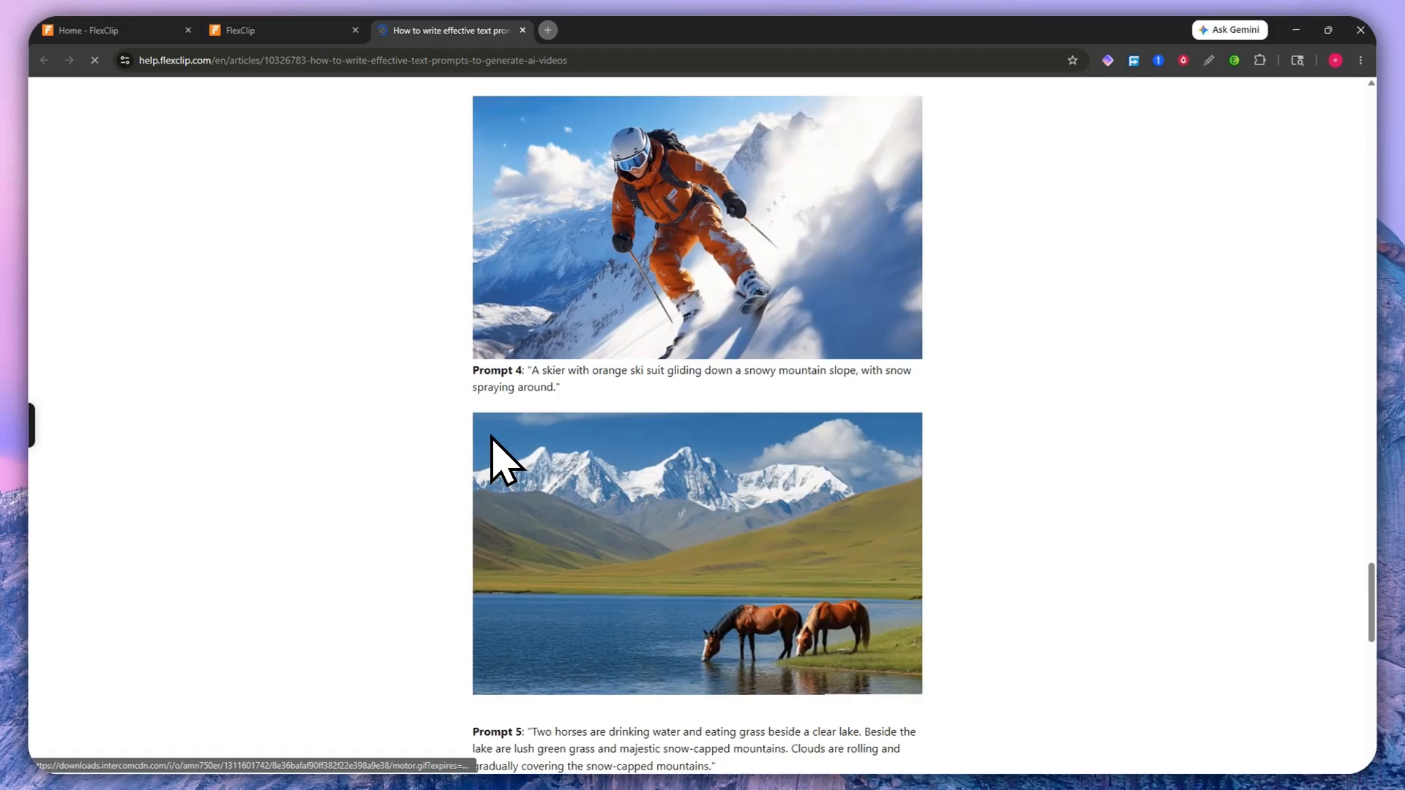
scroll(493, 435, "up", 19)
scroll(493, 435, "up", 15)
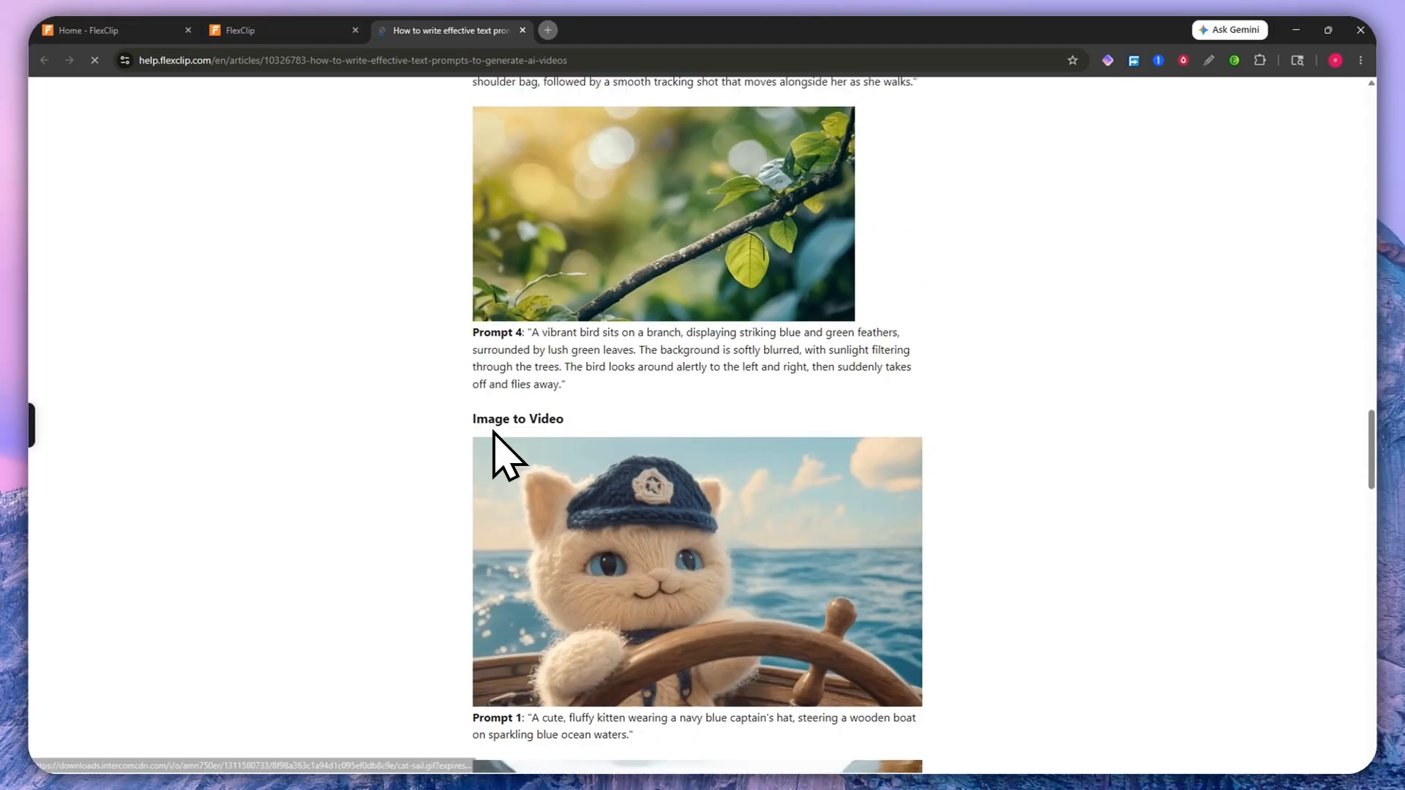
Step: Close the help article, dismiss the Upgrade to Premium dialog, and keep visibility as Shareable link
left_click(522, 30)
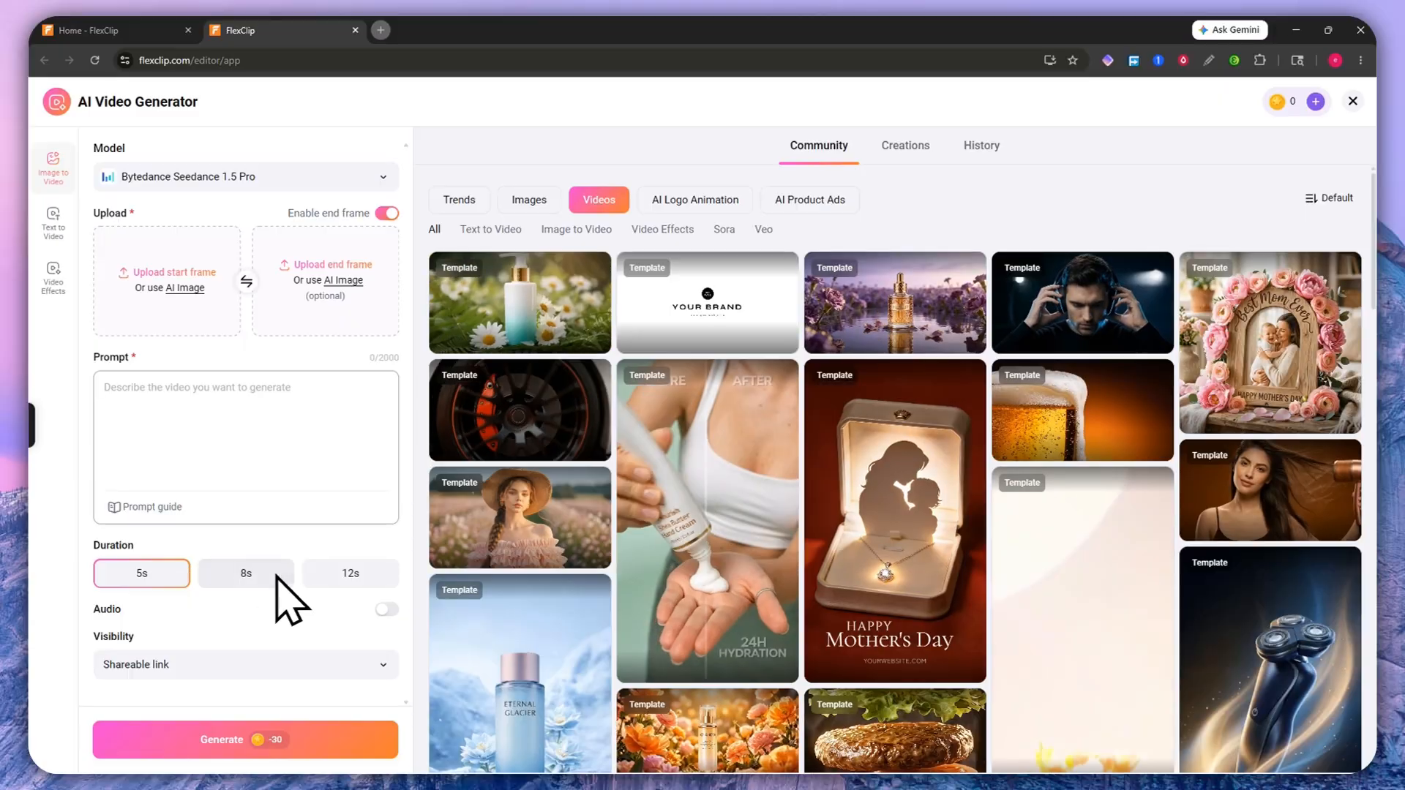
left_click(385, 610)
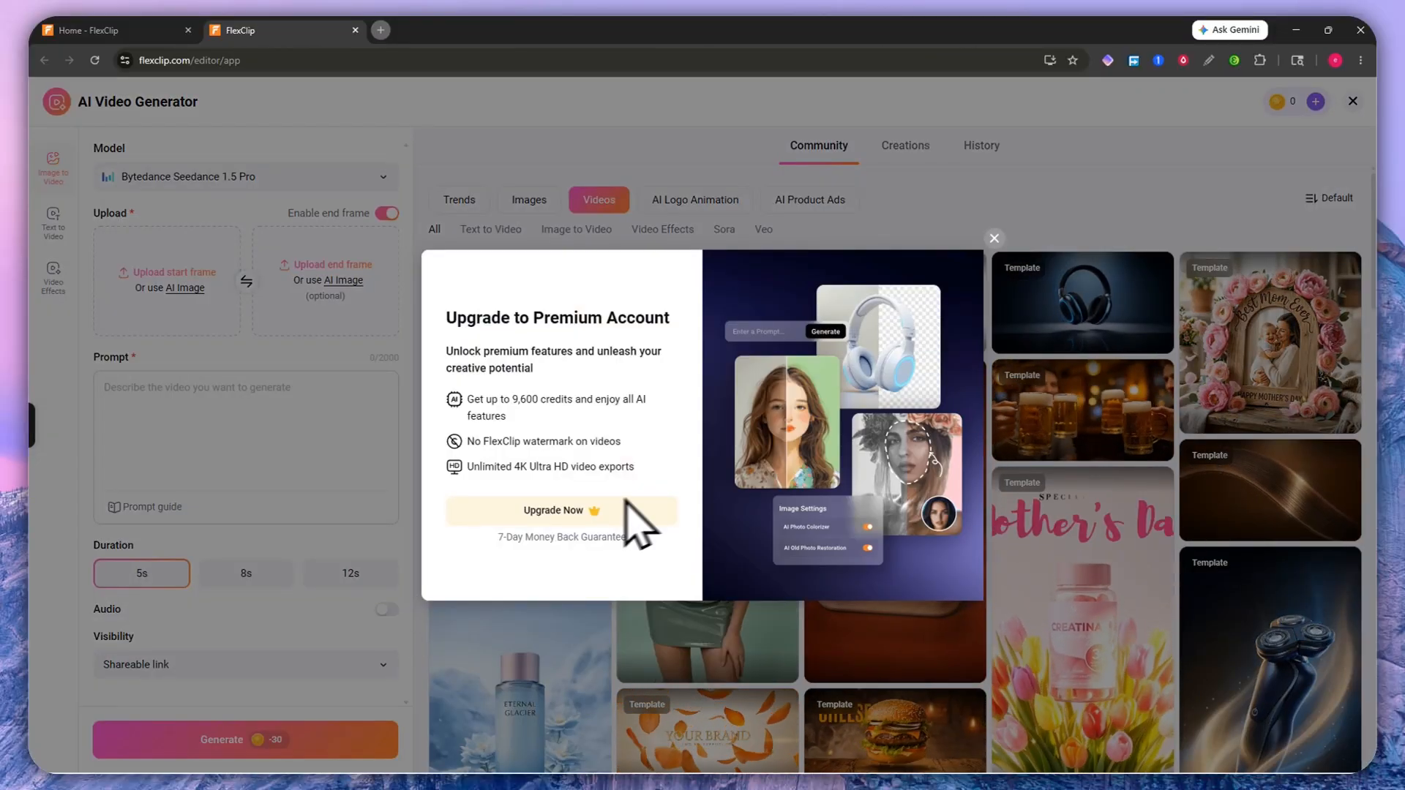
left_click(981, 267)
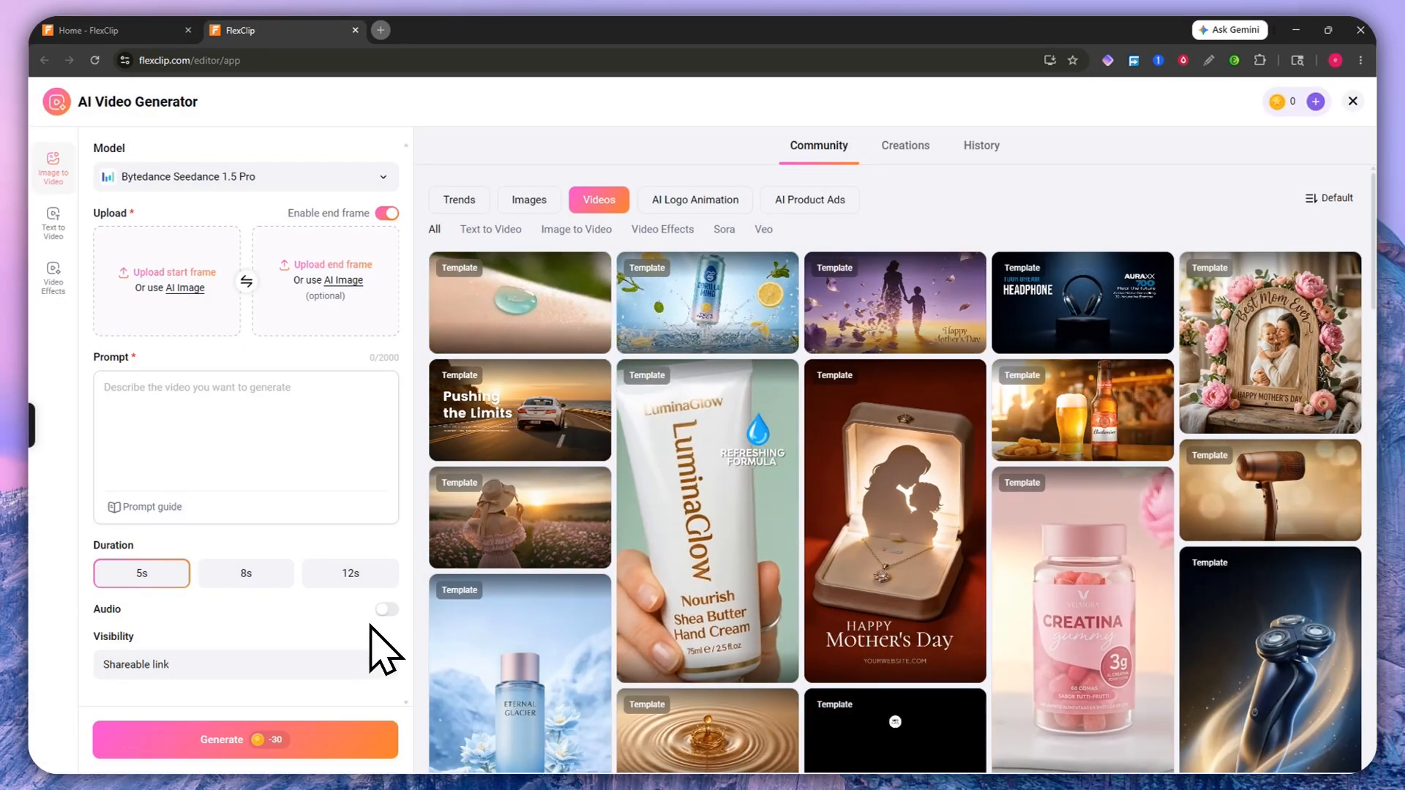
left_click(192, 666)
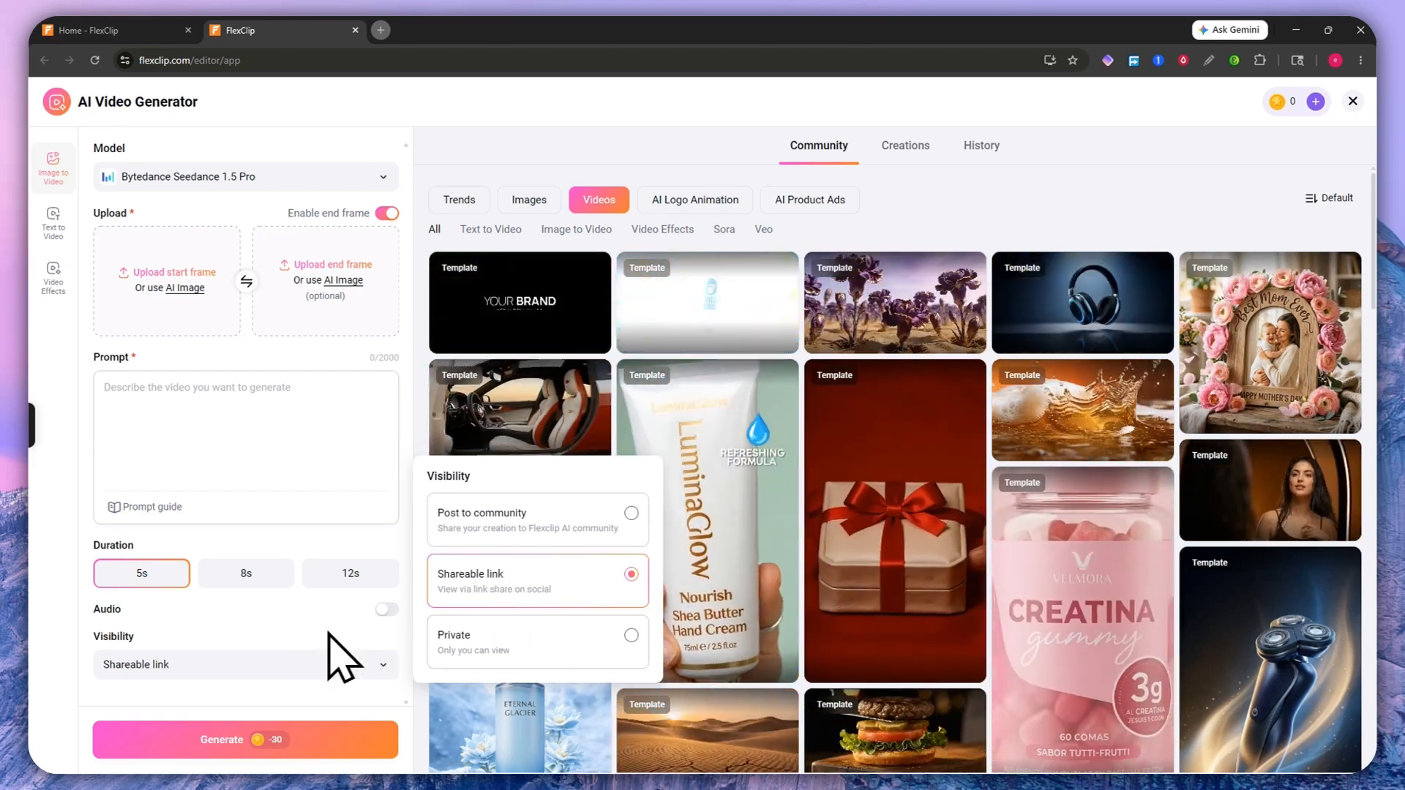
left_click(306, 621)
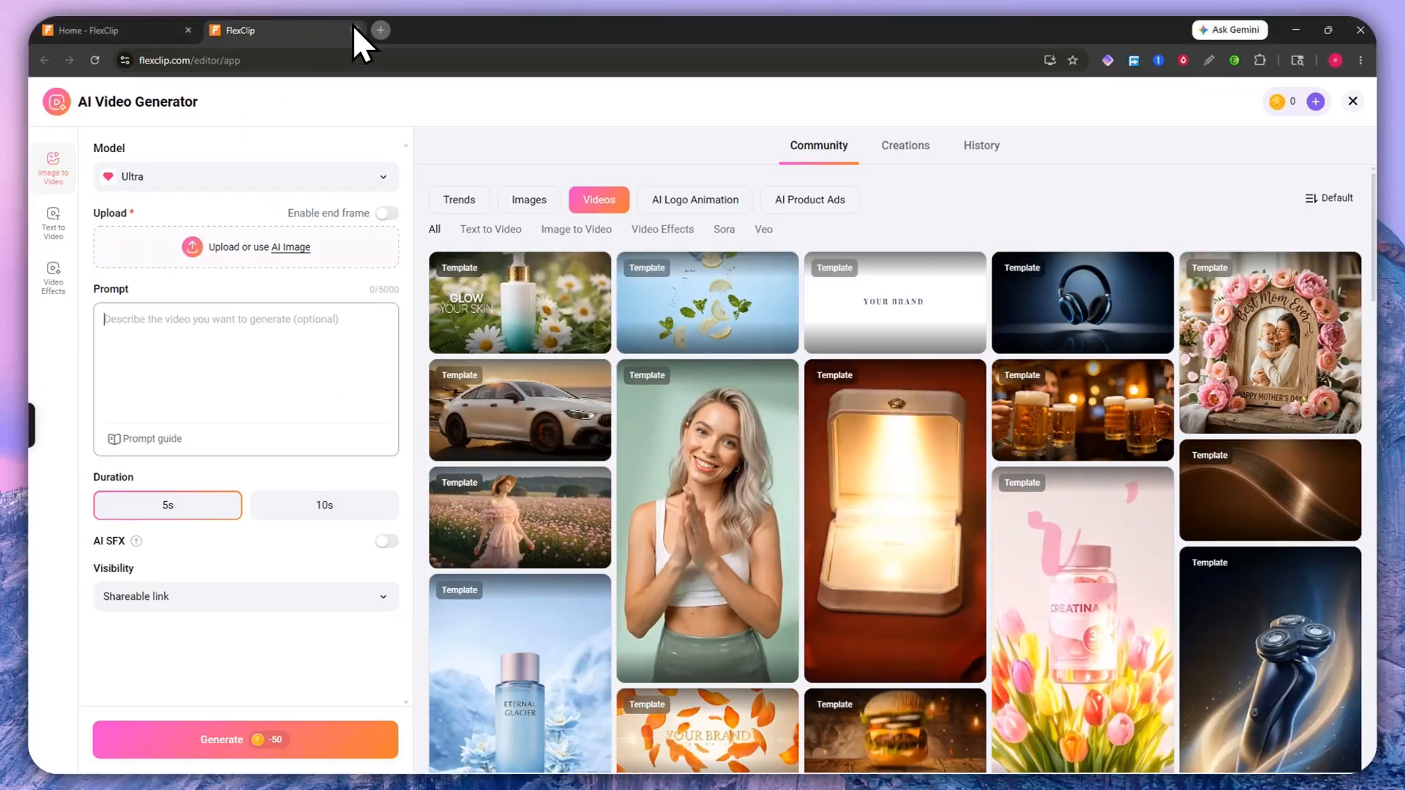
Step: Leave the Image to Video generator, dismiss the Text to Video promo, and open AI Video Effects from Home
left_click(354, 30)
left_click(764, 150)
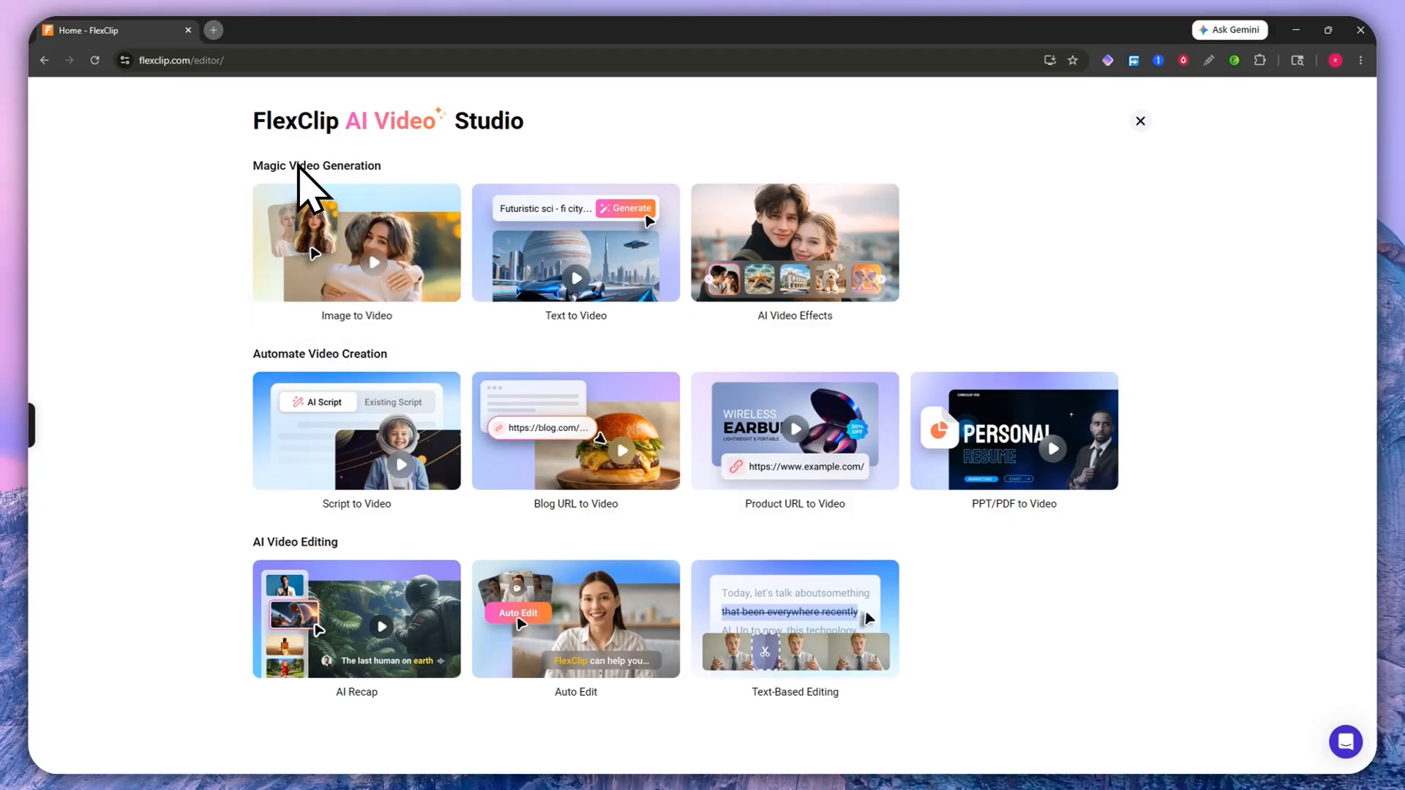
left_click(579, 302)
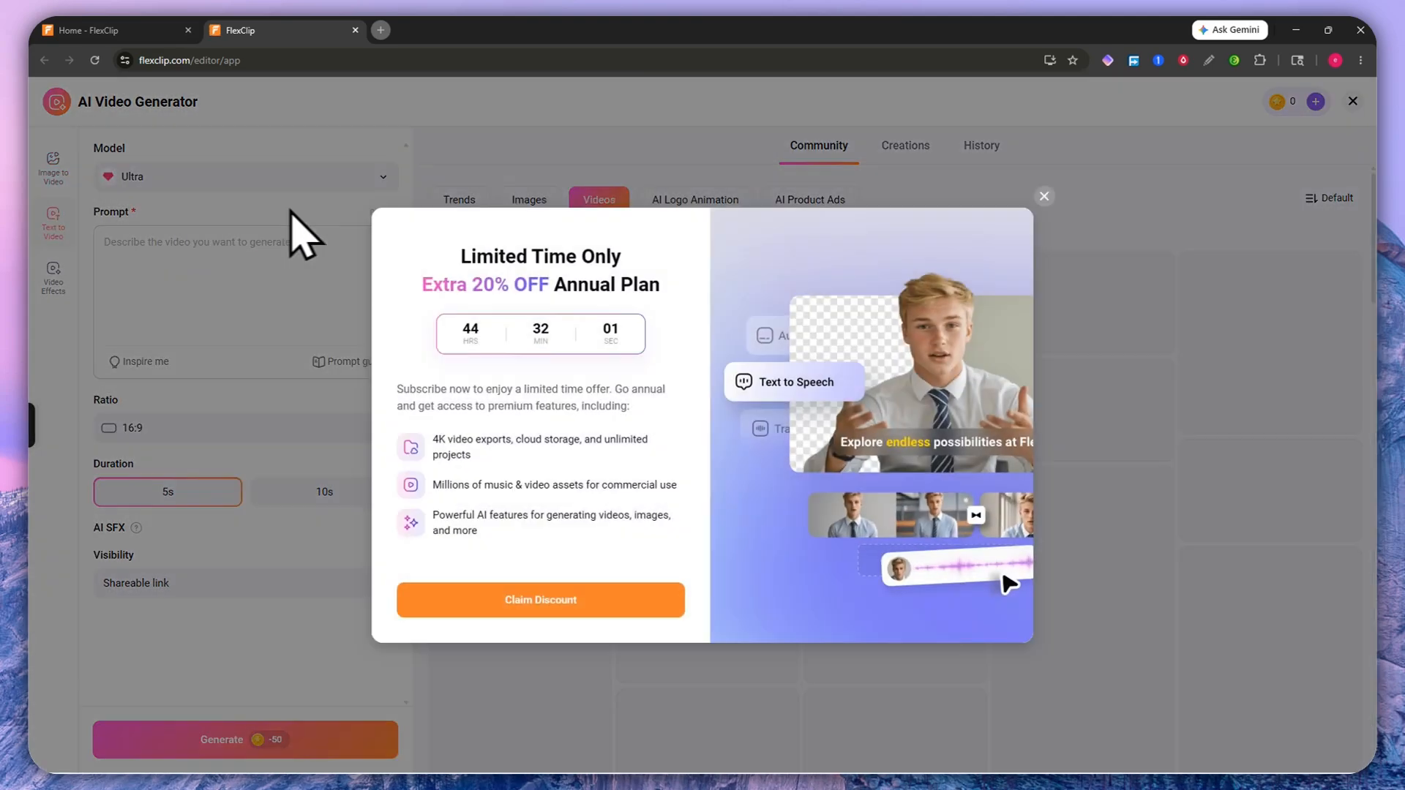
left_click(1045, 197)
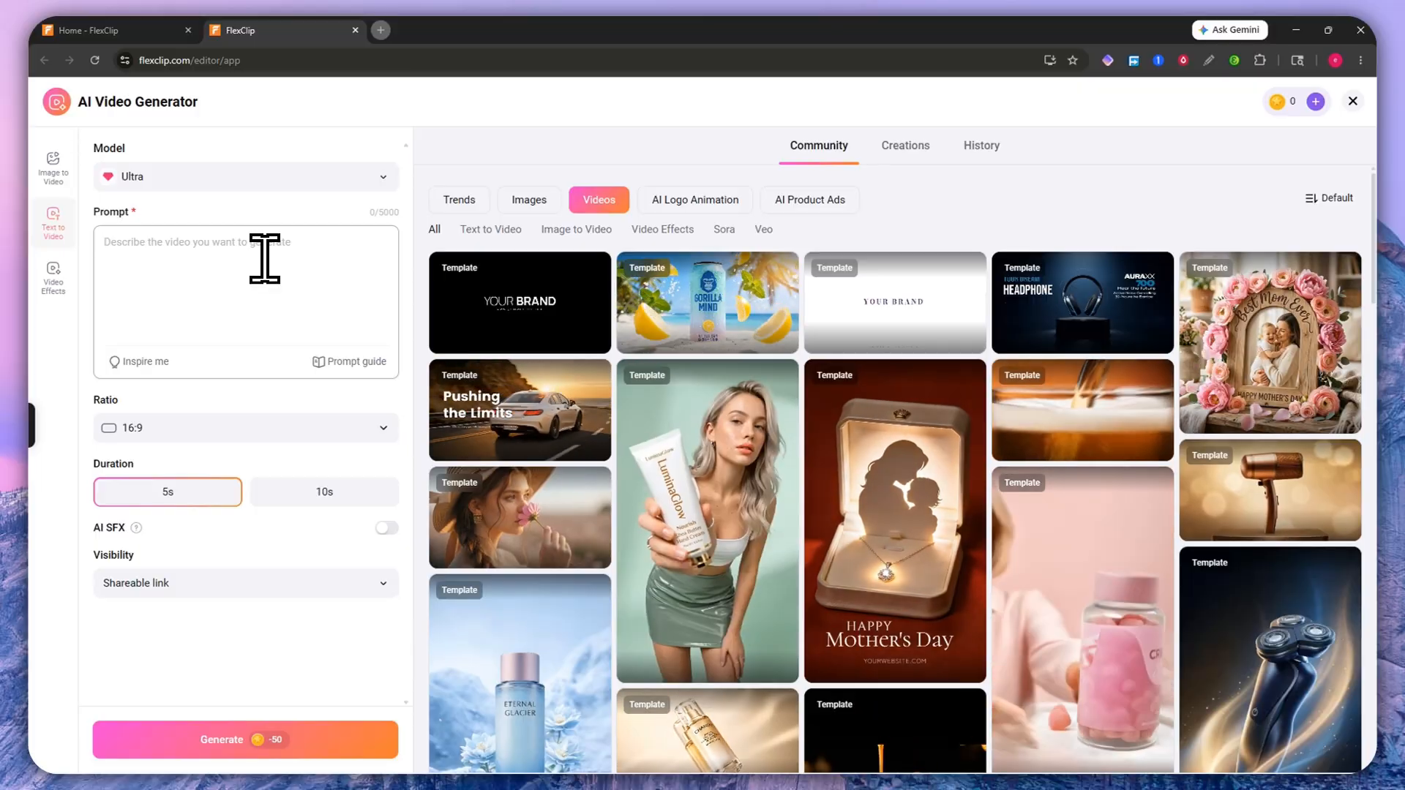
left_click(130, 33)
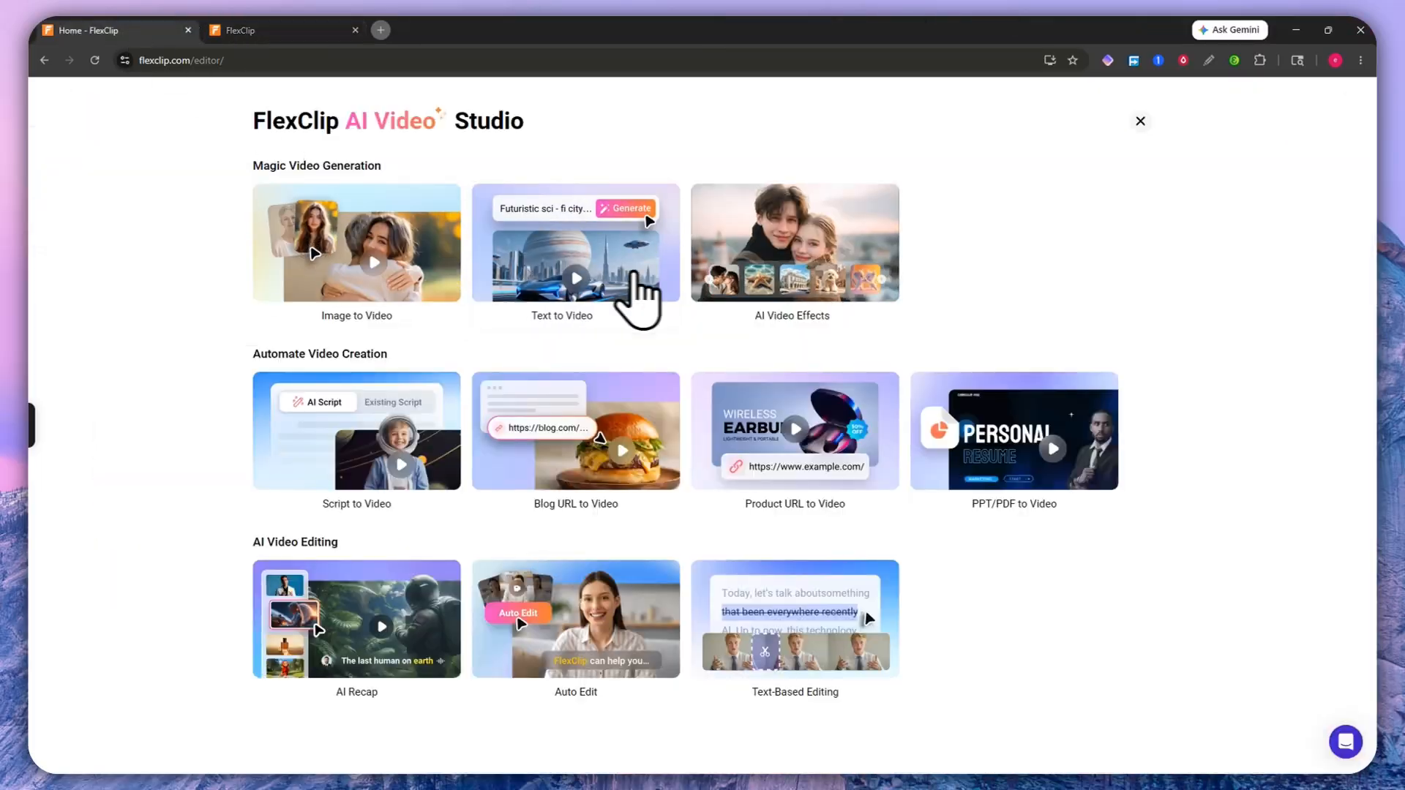
left_click(761, 307)
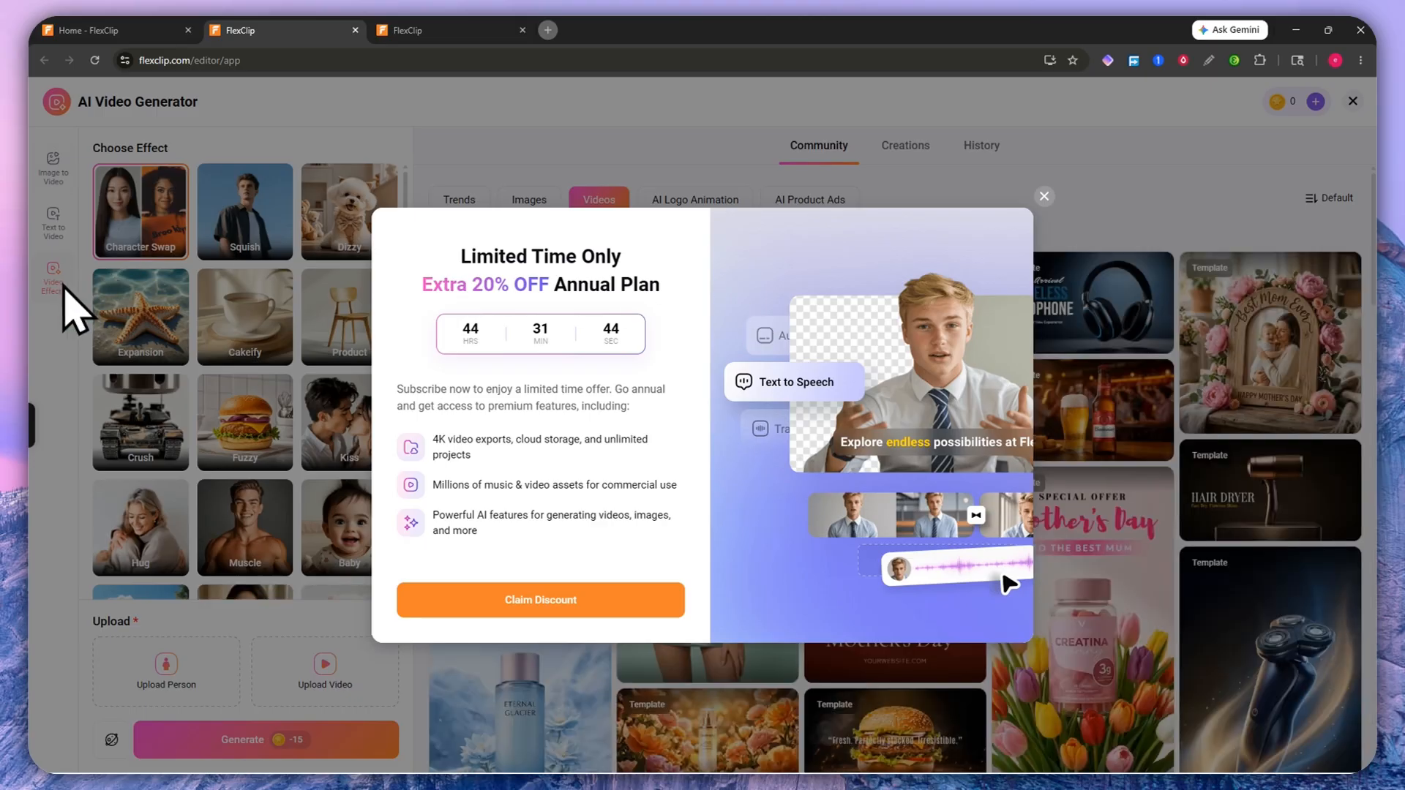
Step: Dismiss the promo, browse the Choose Effect list and Visibility options, then return to the Home tab
left_click(876, 205)
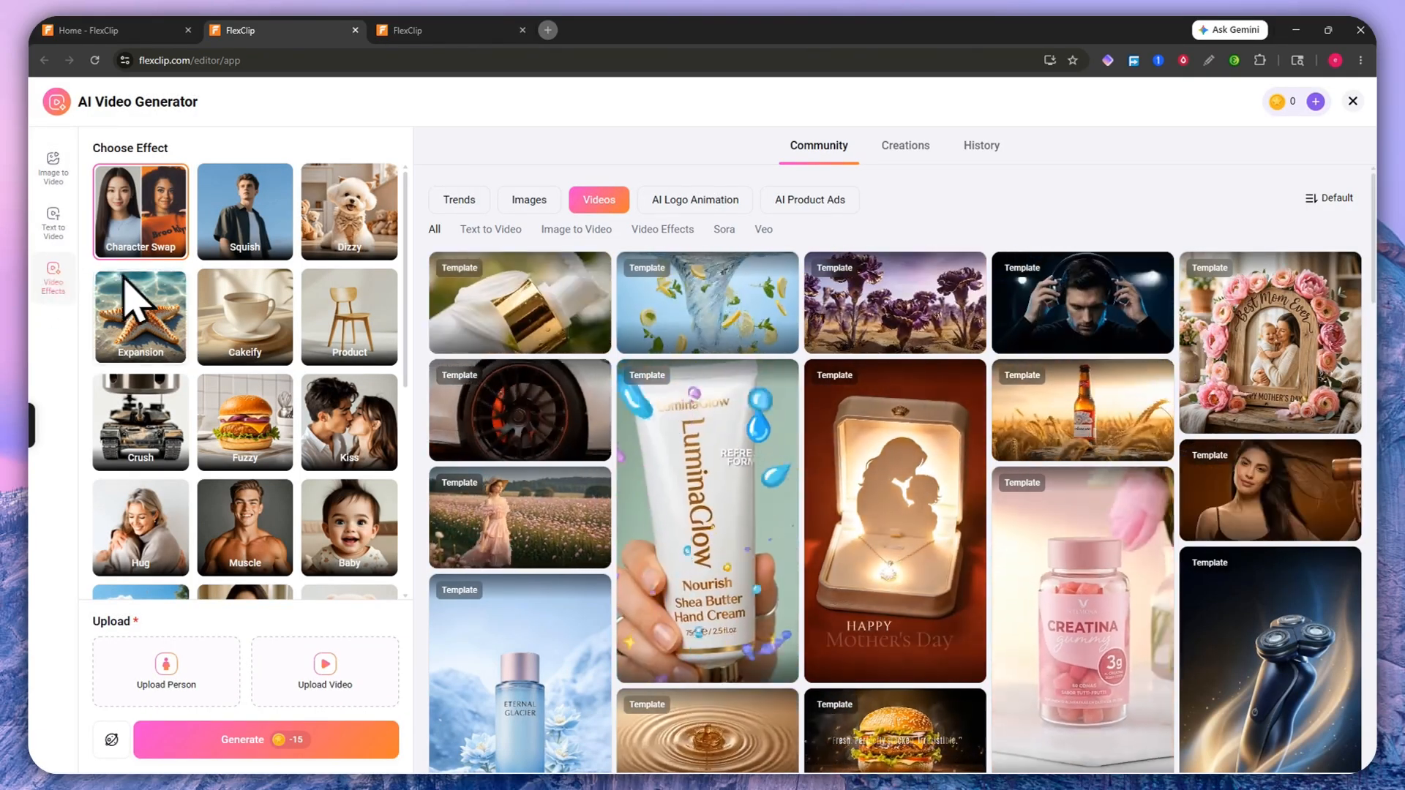
scroll(195, 323, "down", 5)
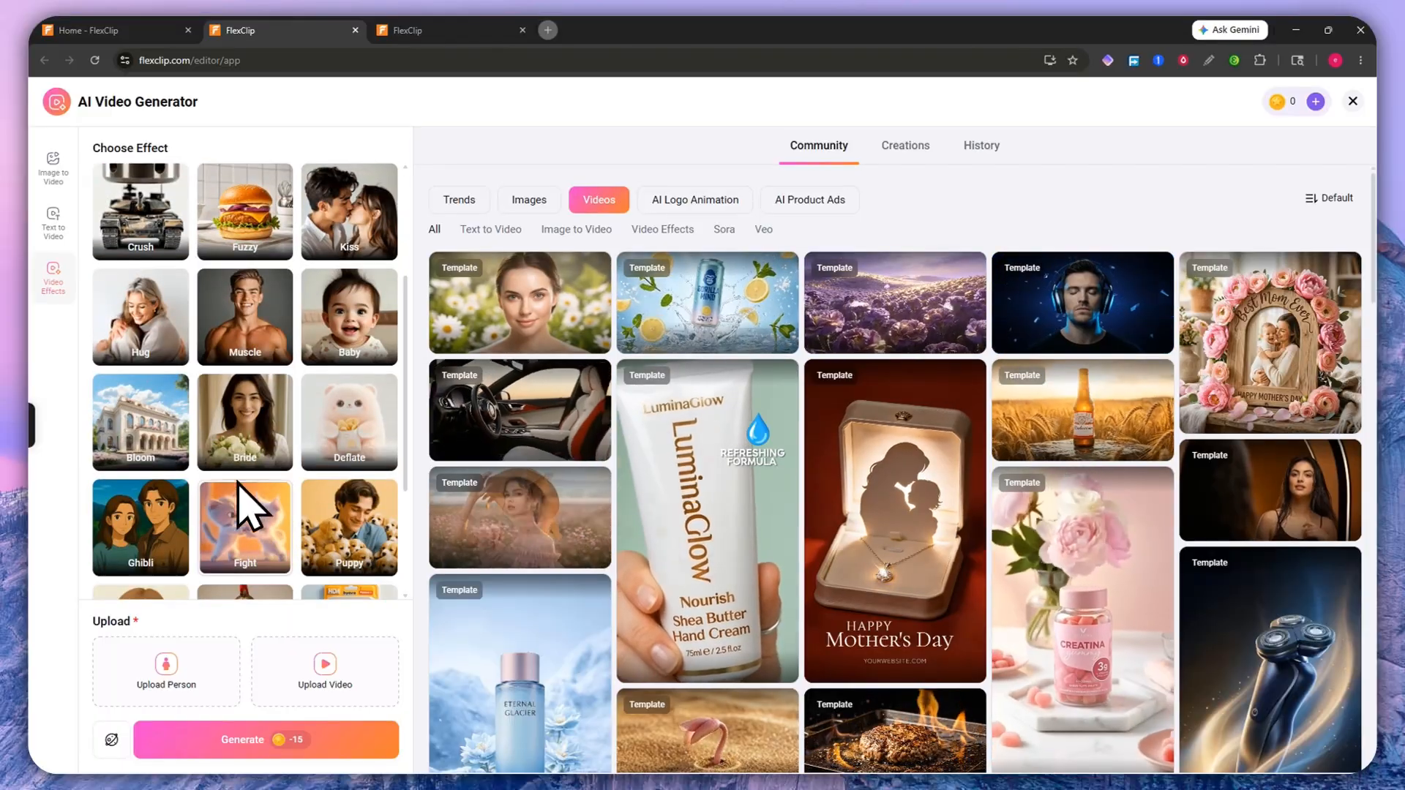
scroll(235, 475, "up", 5)
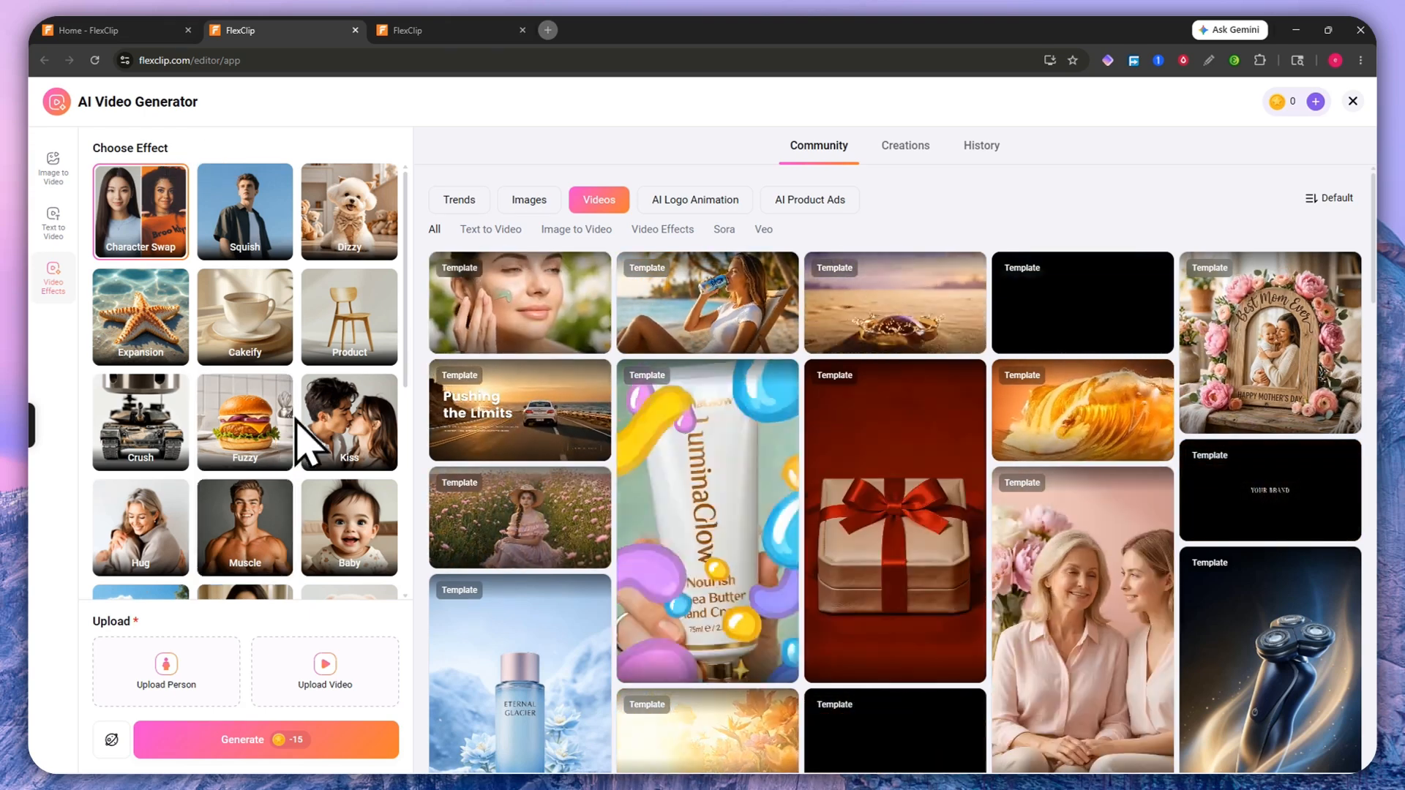
mouse_move(238, 344)
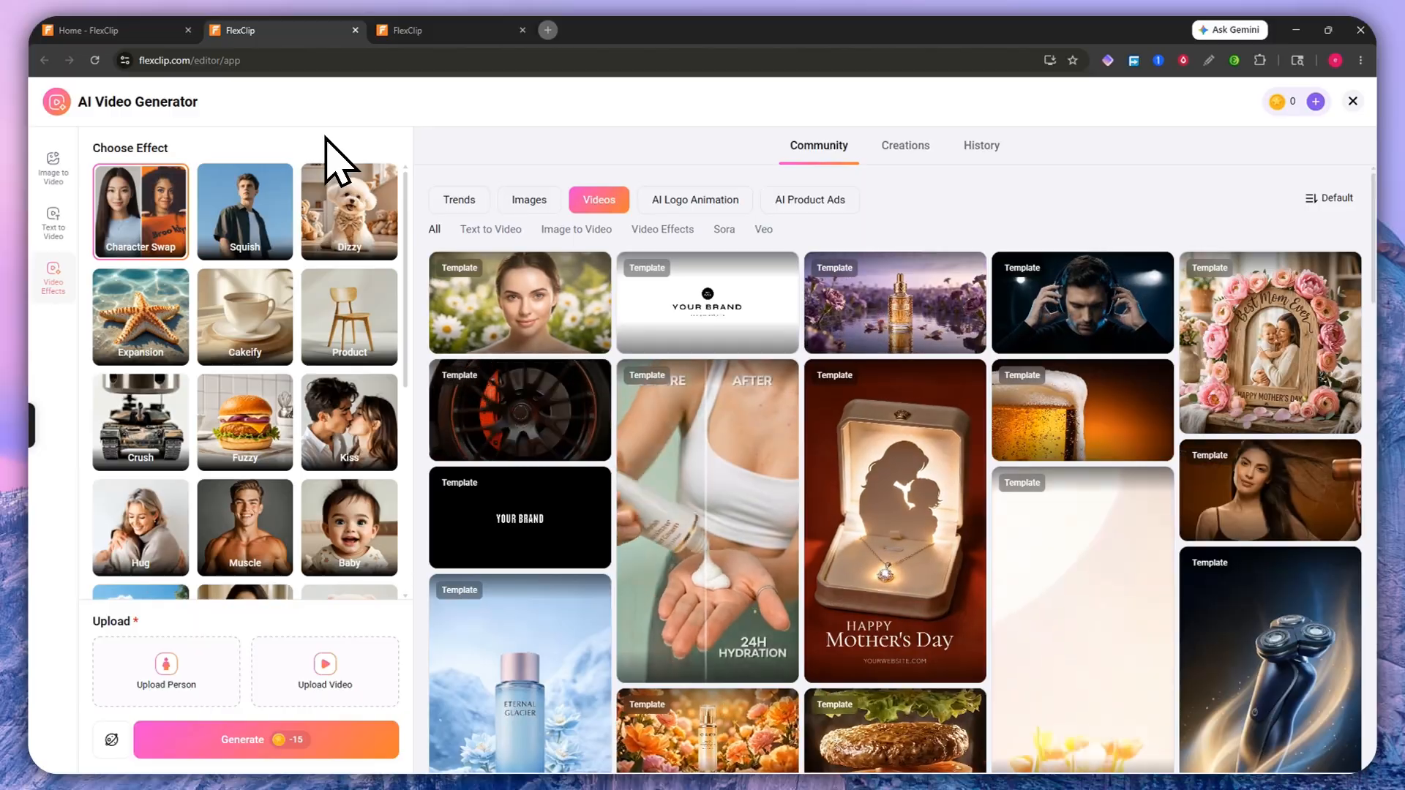
scroll(300, 343, "down", 5)
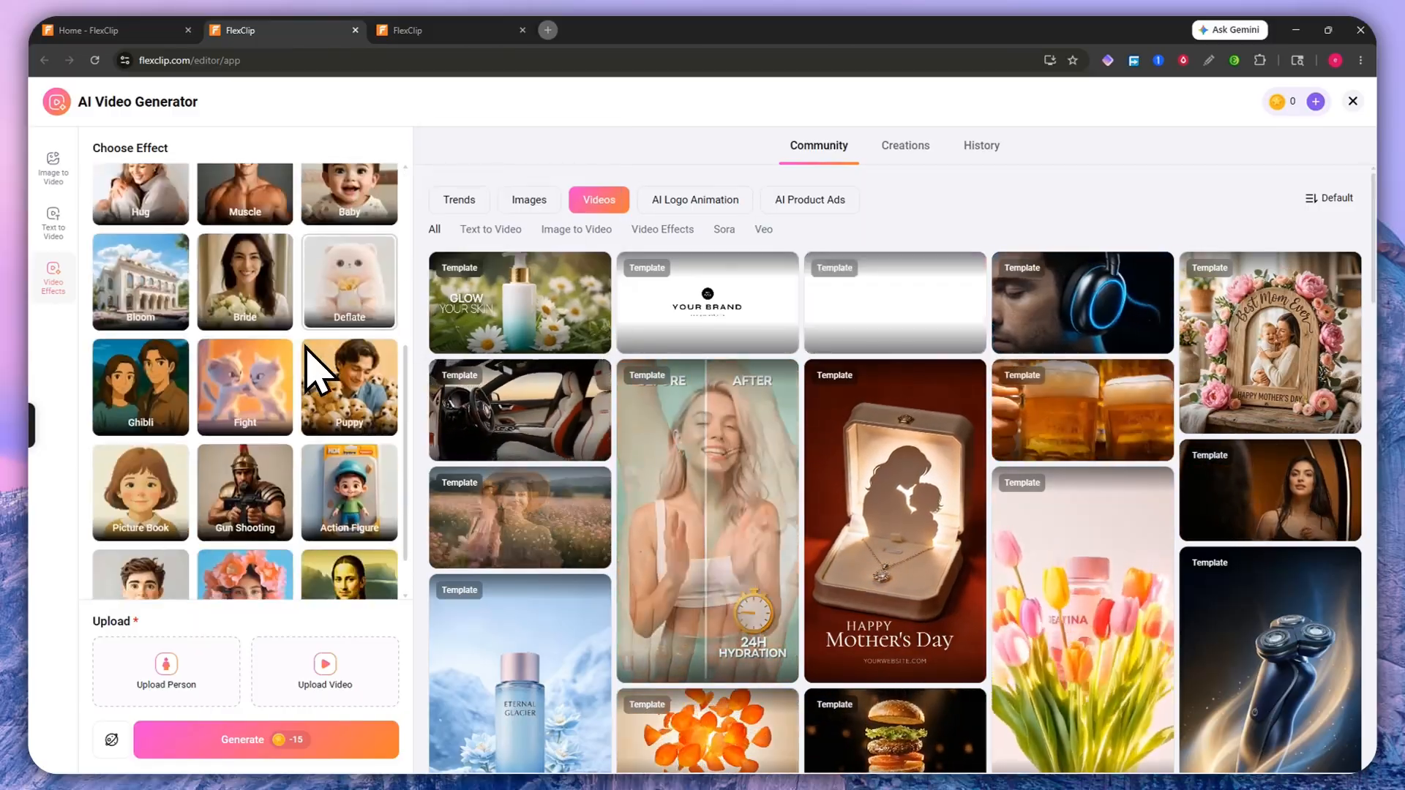
scroll(305, 353, "up", 5)
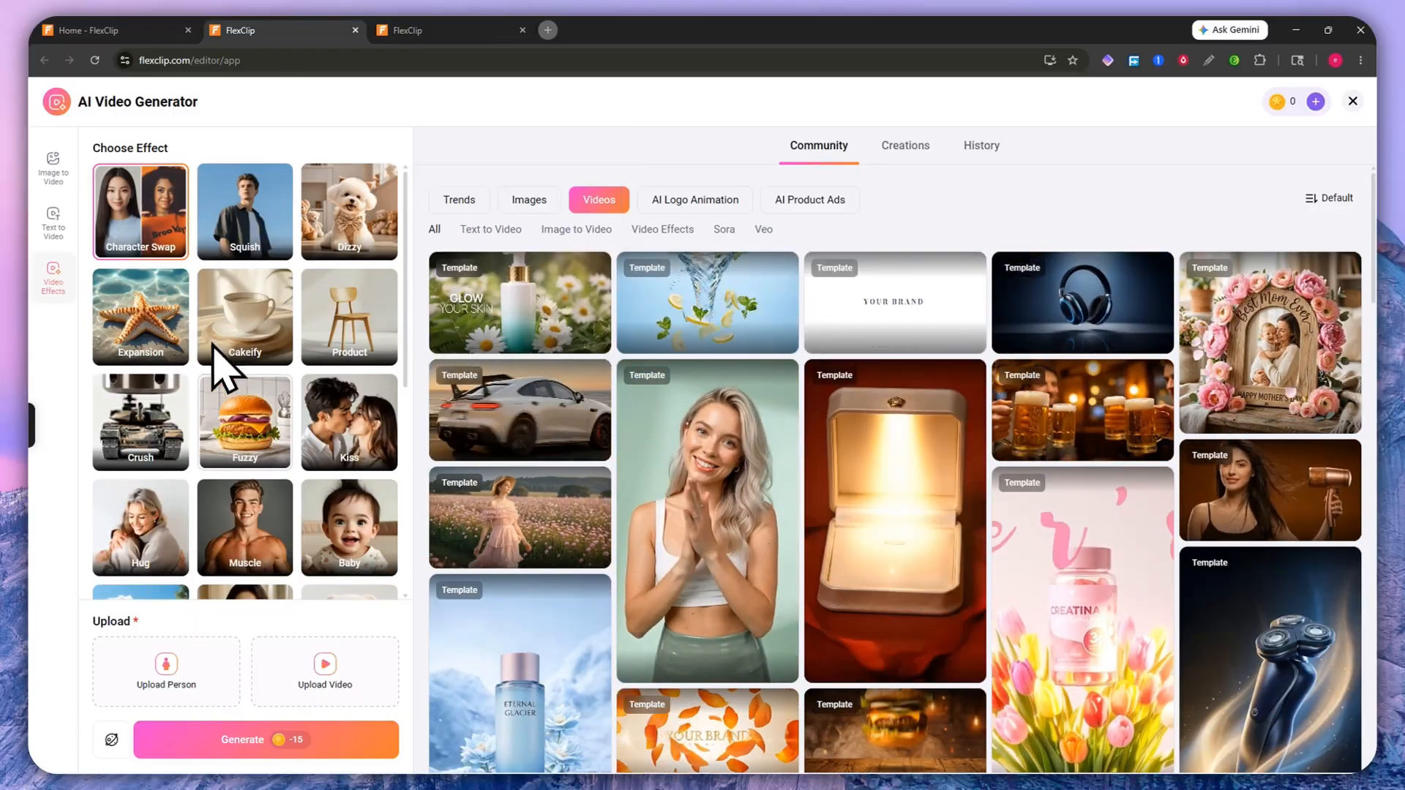
mouse_move(237, 448)
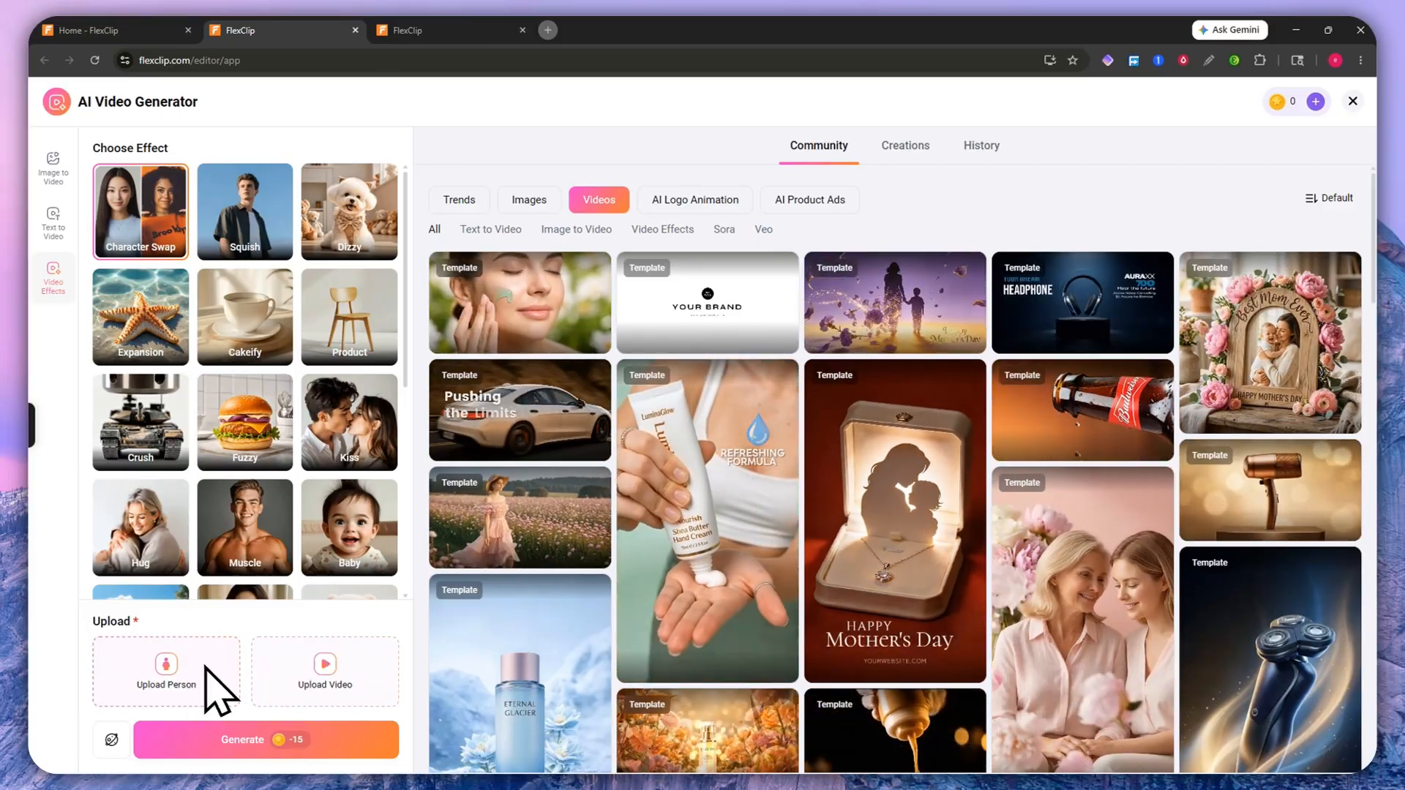
left_click(111, 740)
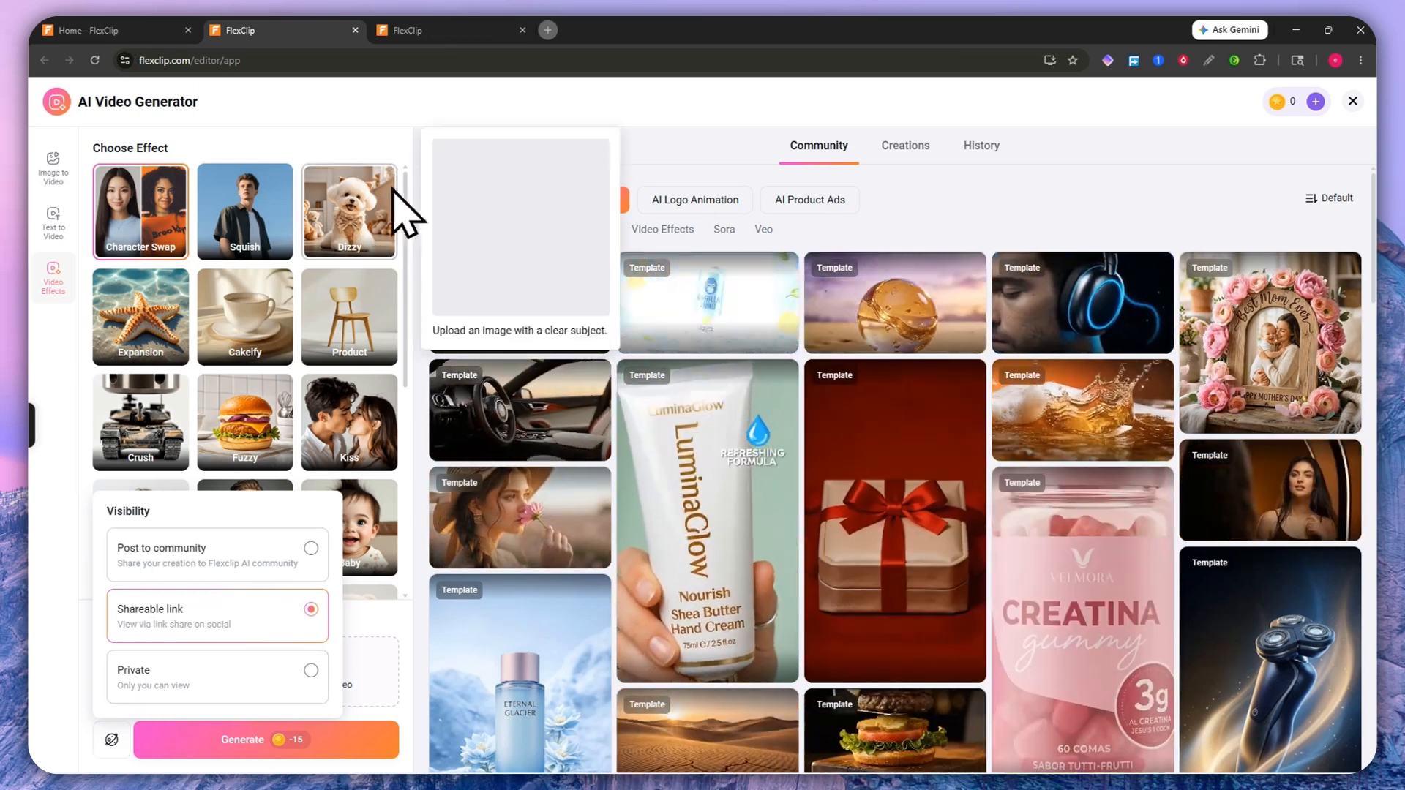
left_click(150, 31)
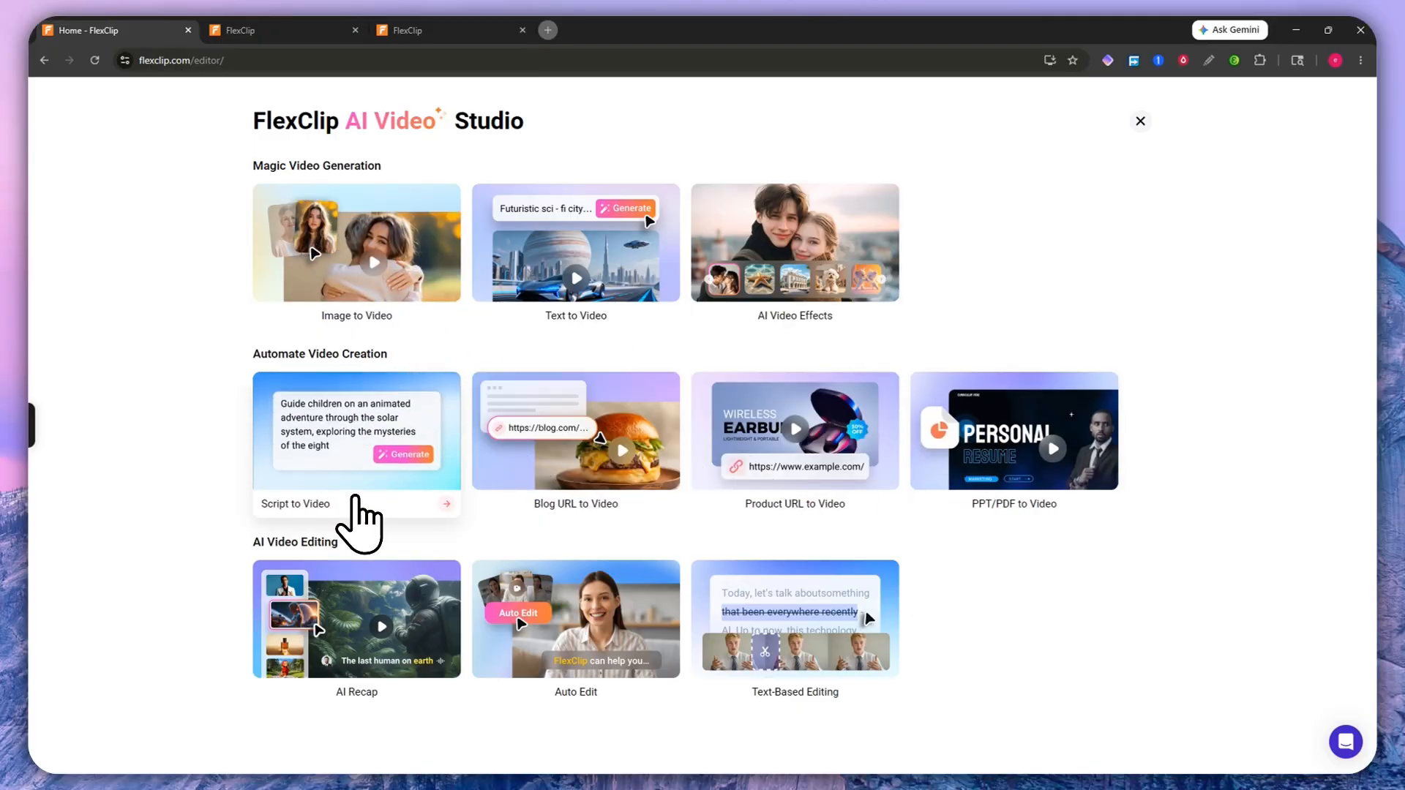
Step: Open Script to Video, dismiss the discount offer, and place the caret in the description box
left_click(358, 496)
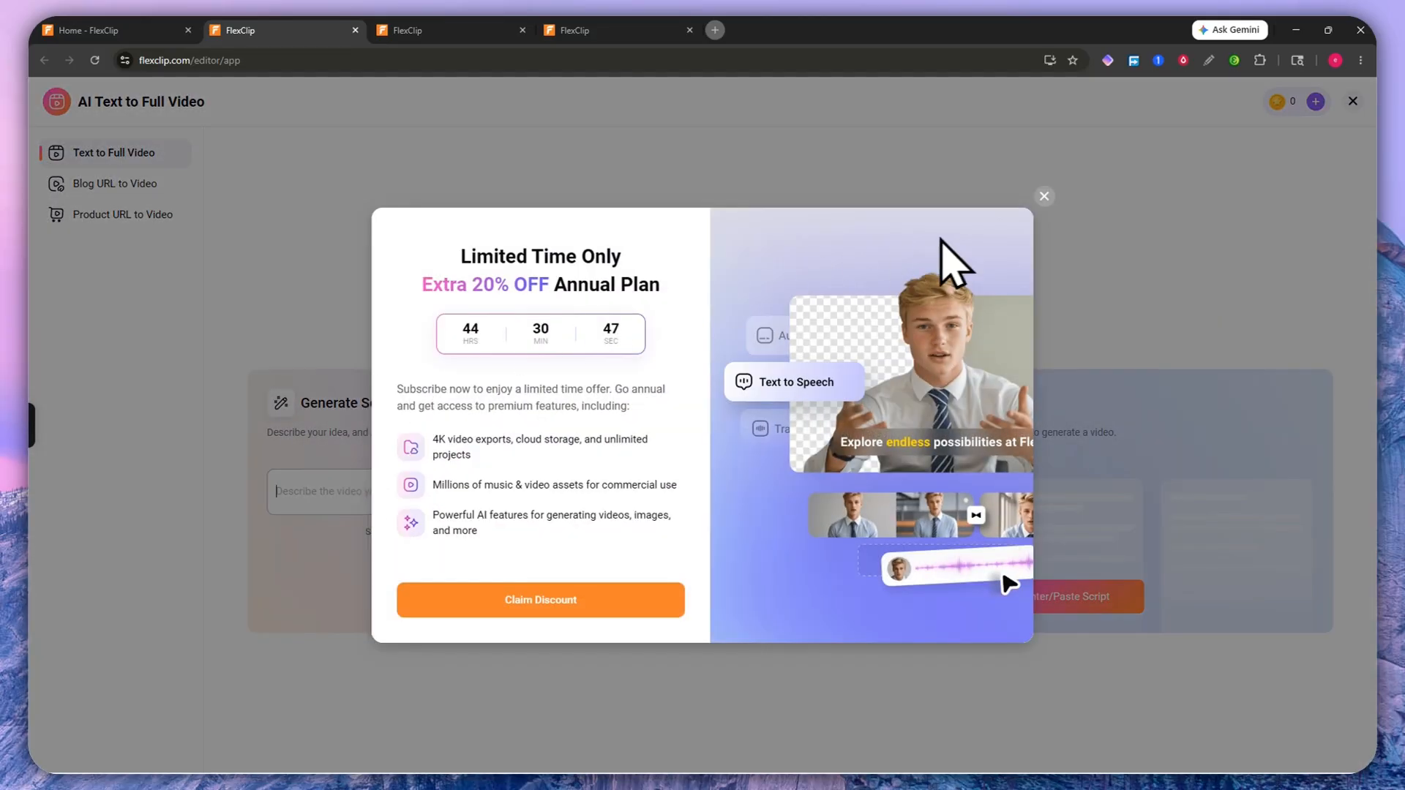
left_click(1044, 196)
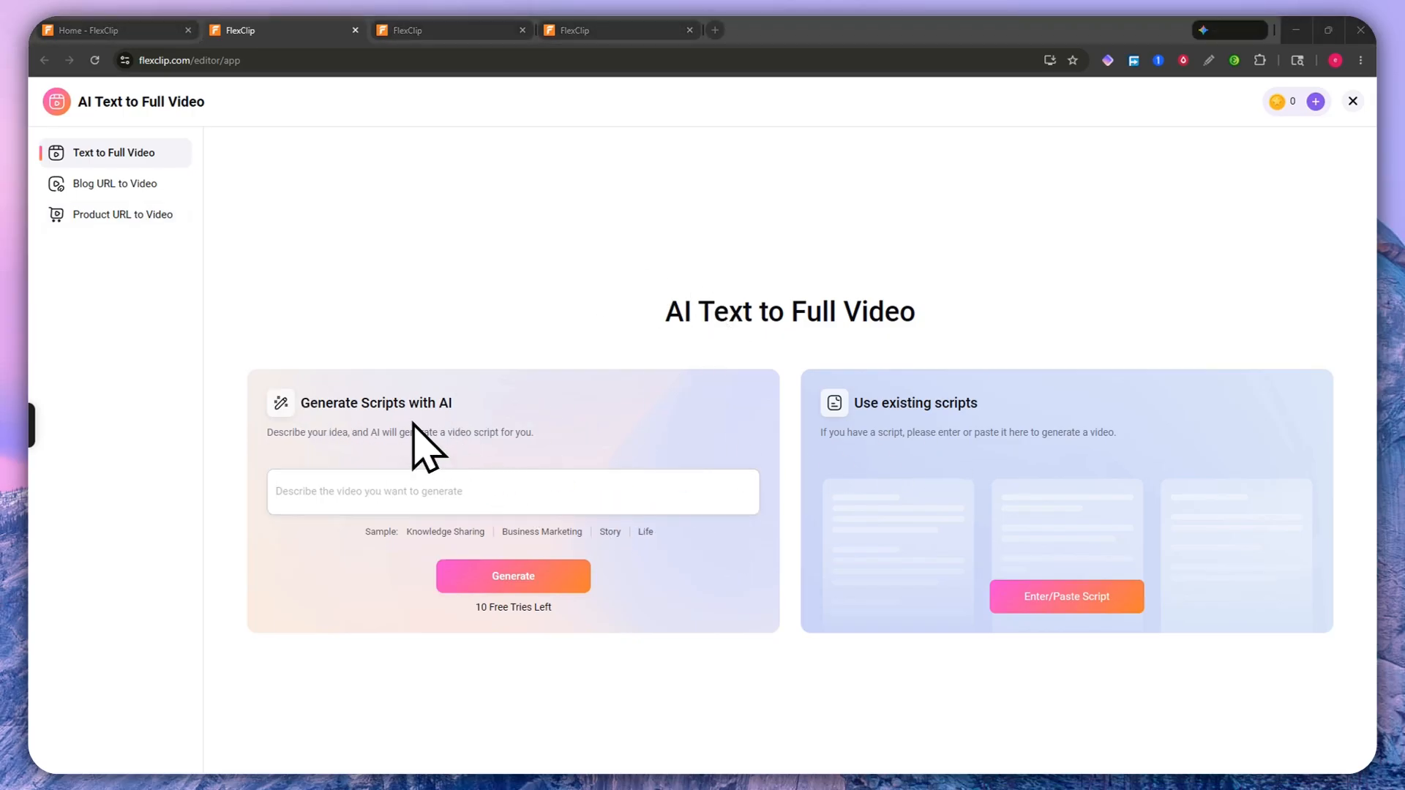
left_click(334, 489)
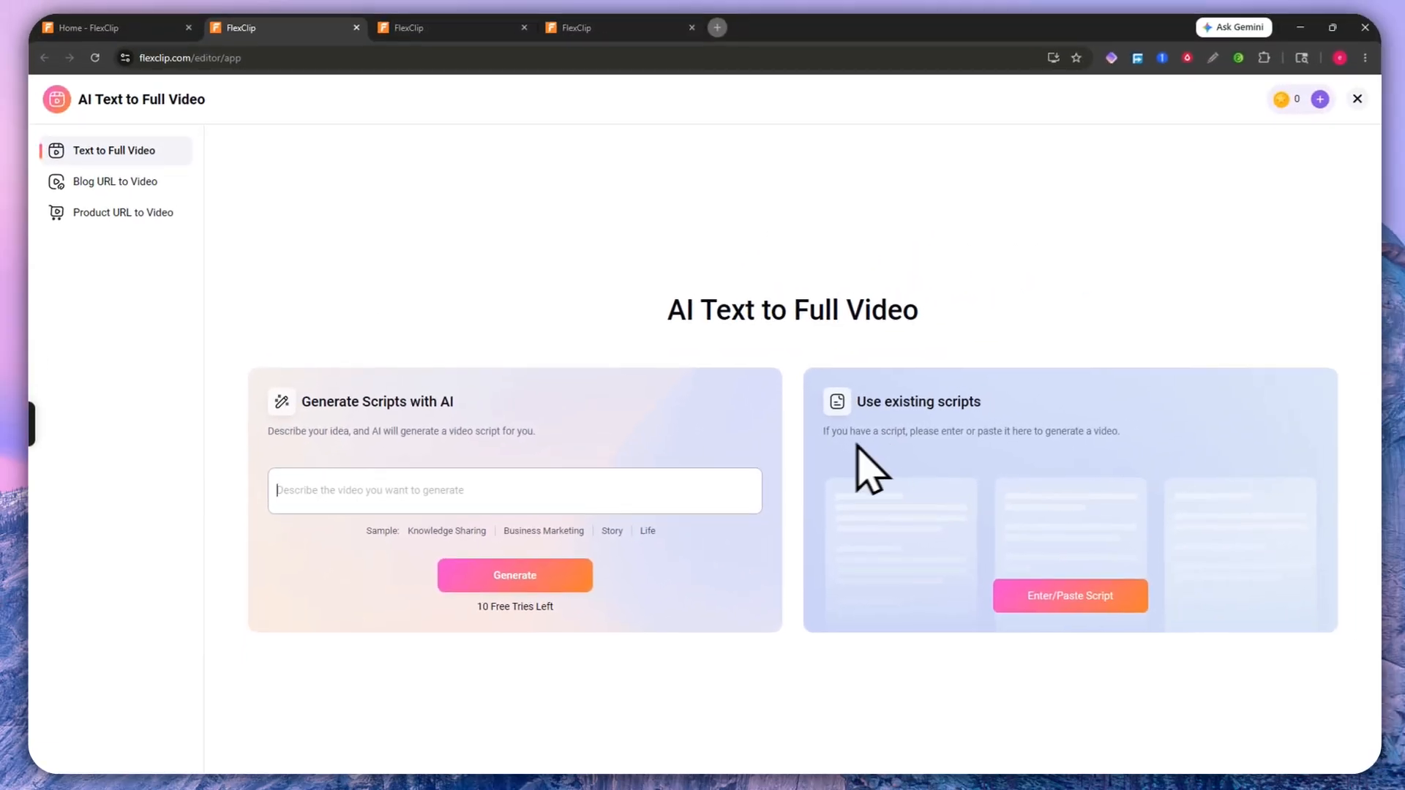
left_click(1032, 596)
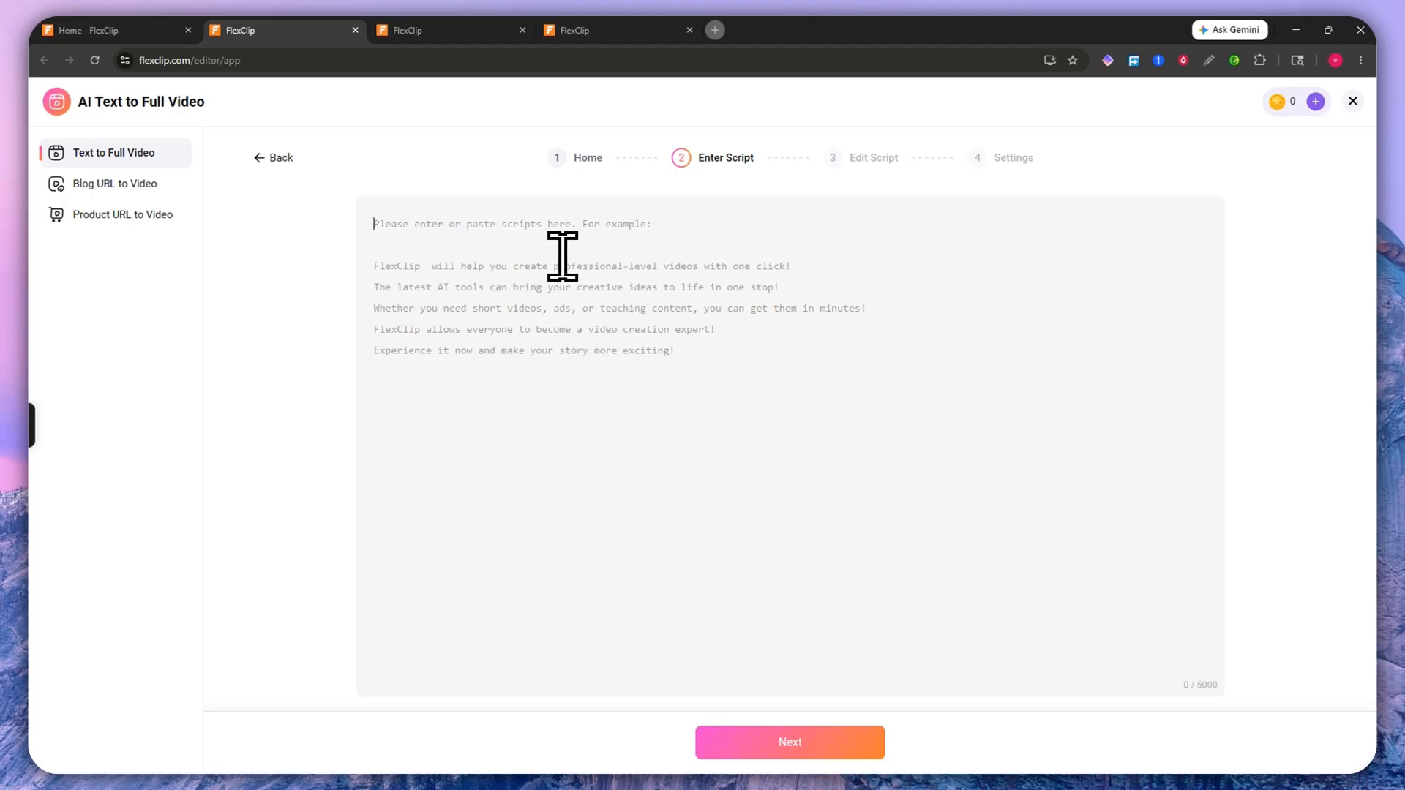
left_click(275, 157)
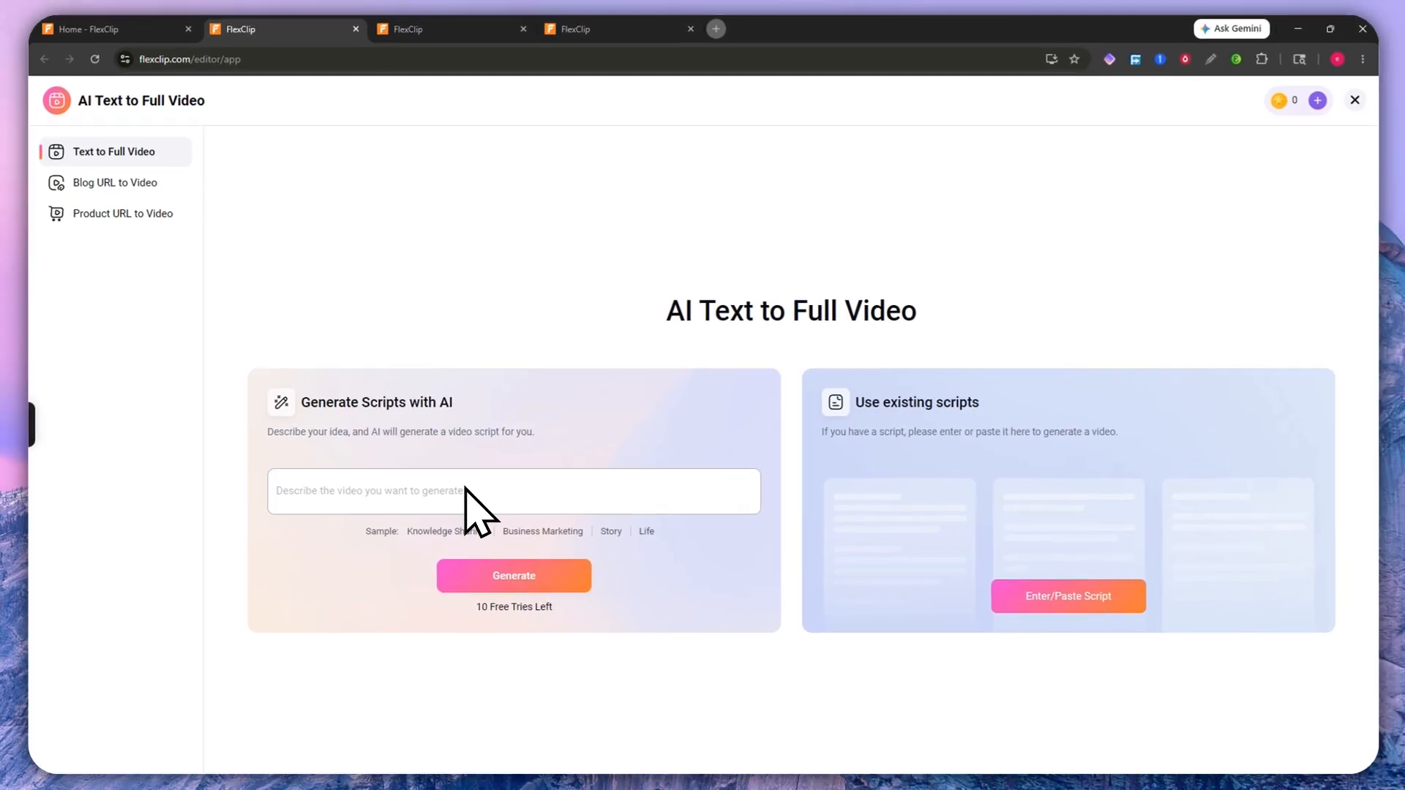
left_click(465, 488)
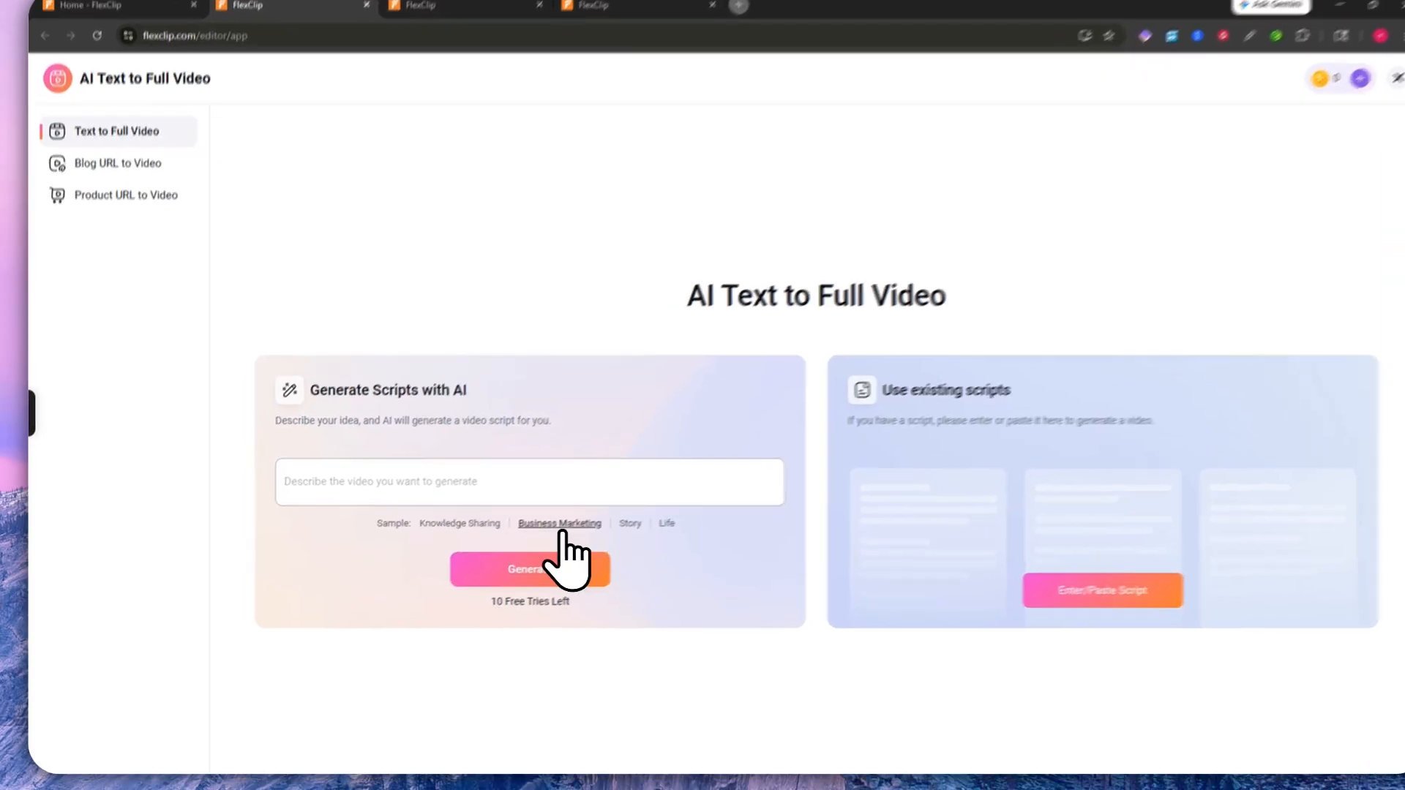
Step: Load the Business Marketing sample description and enter 'hidratespark' as the product name
left_click(561, 525)
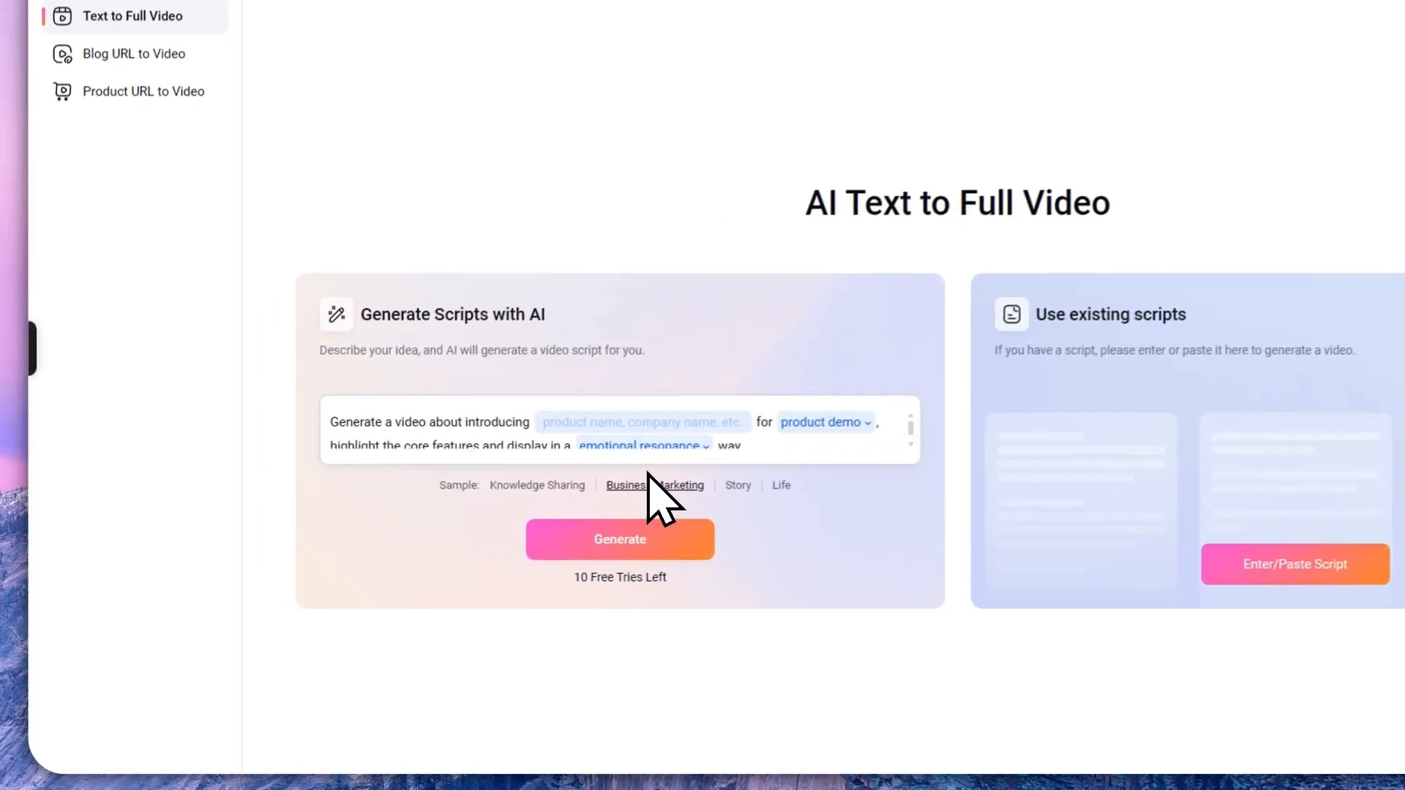
left_click_drag(339, 461, 318, 461)
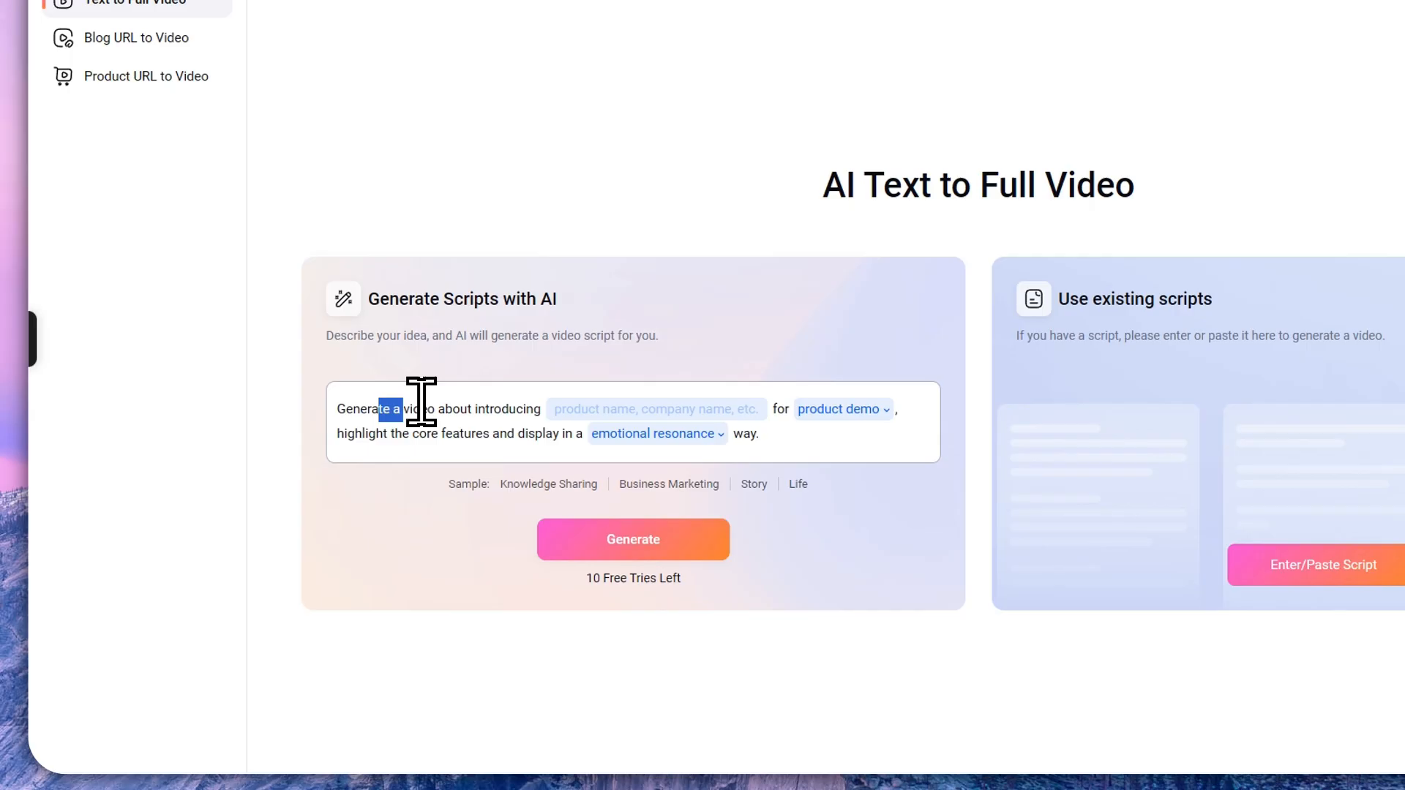
left_click_drag(421, 401, 480, 402)
left_click(352, 401)
left_click_drag(349, 411, 472, 400)
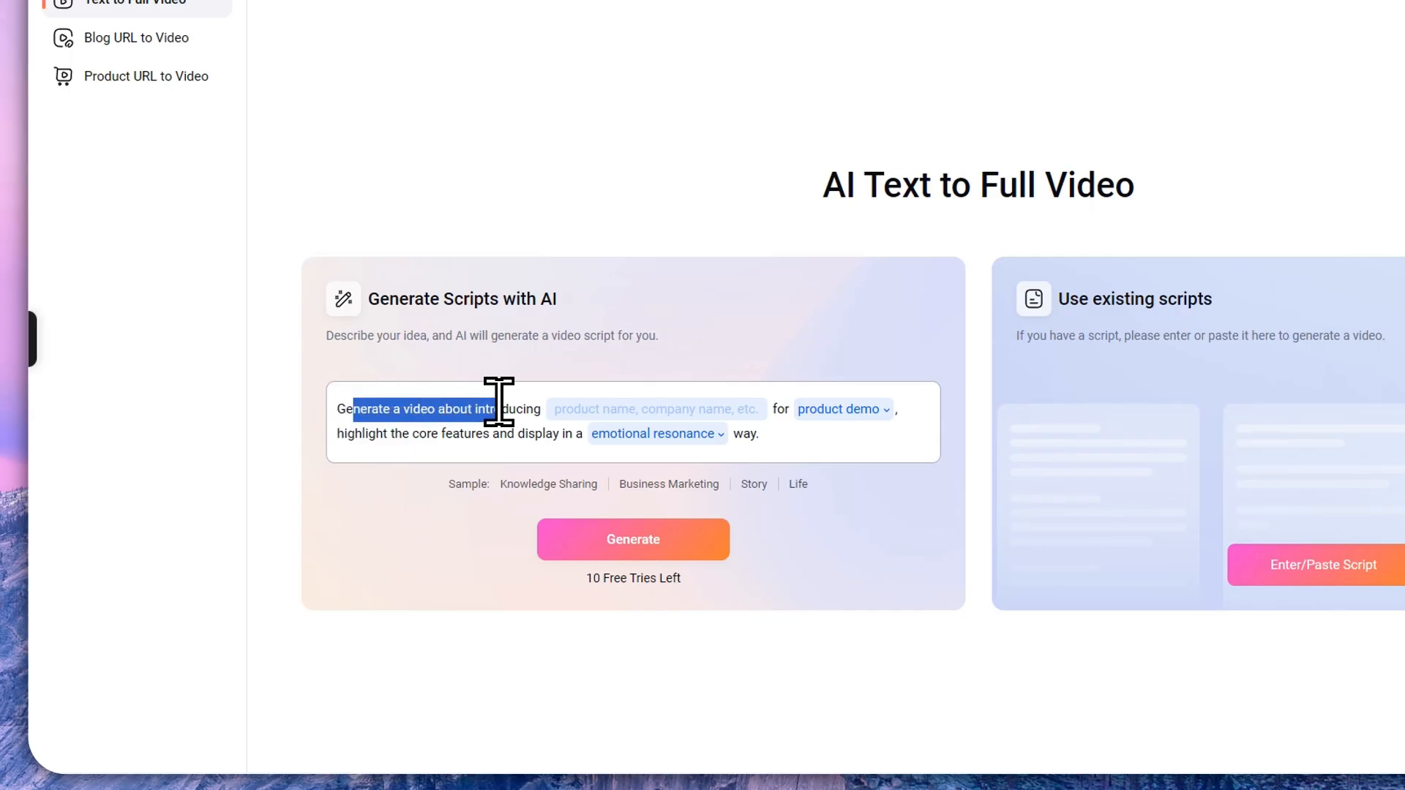
left_click(594, 407)
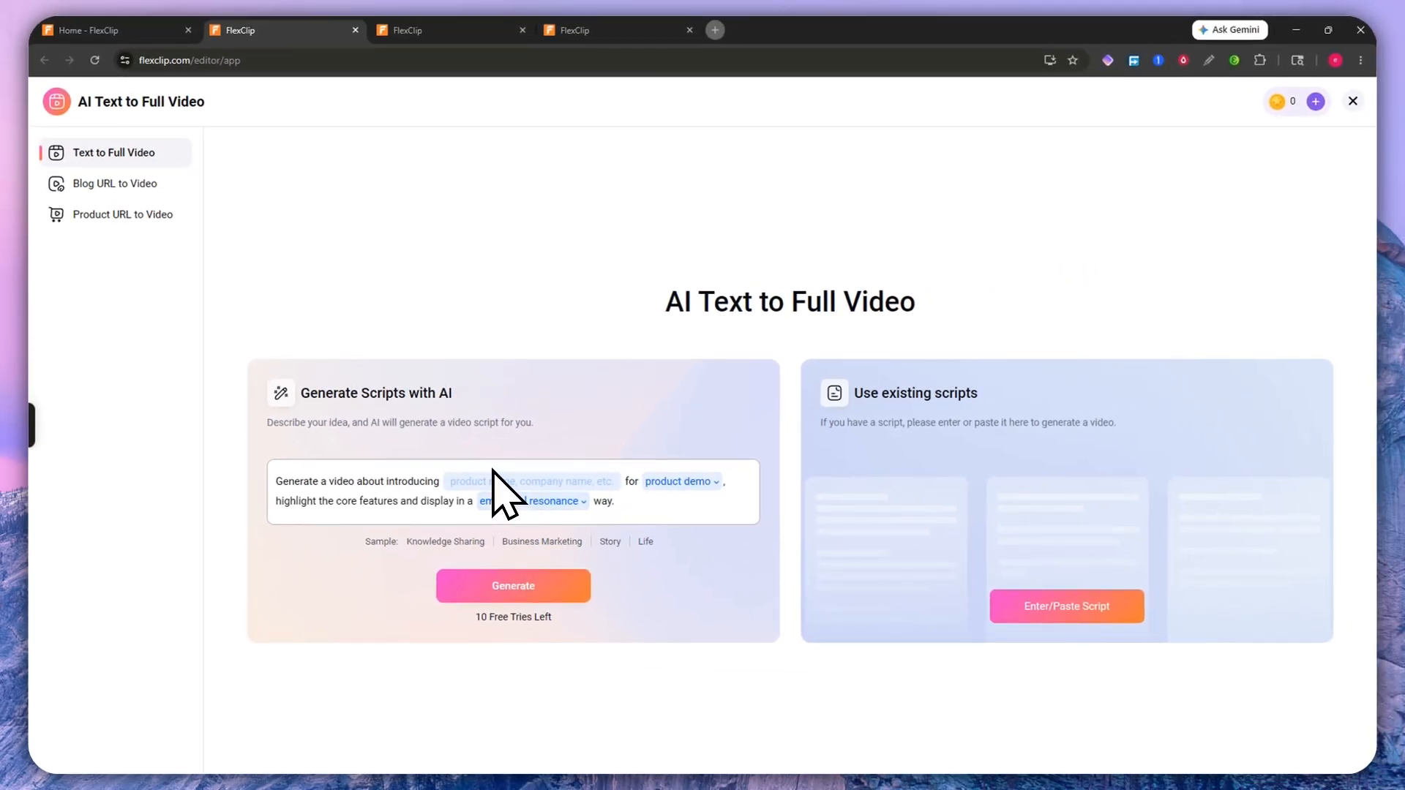
type("hidr")
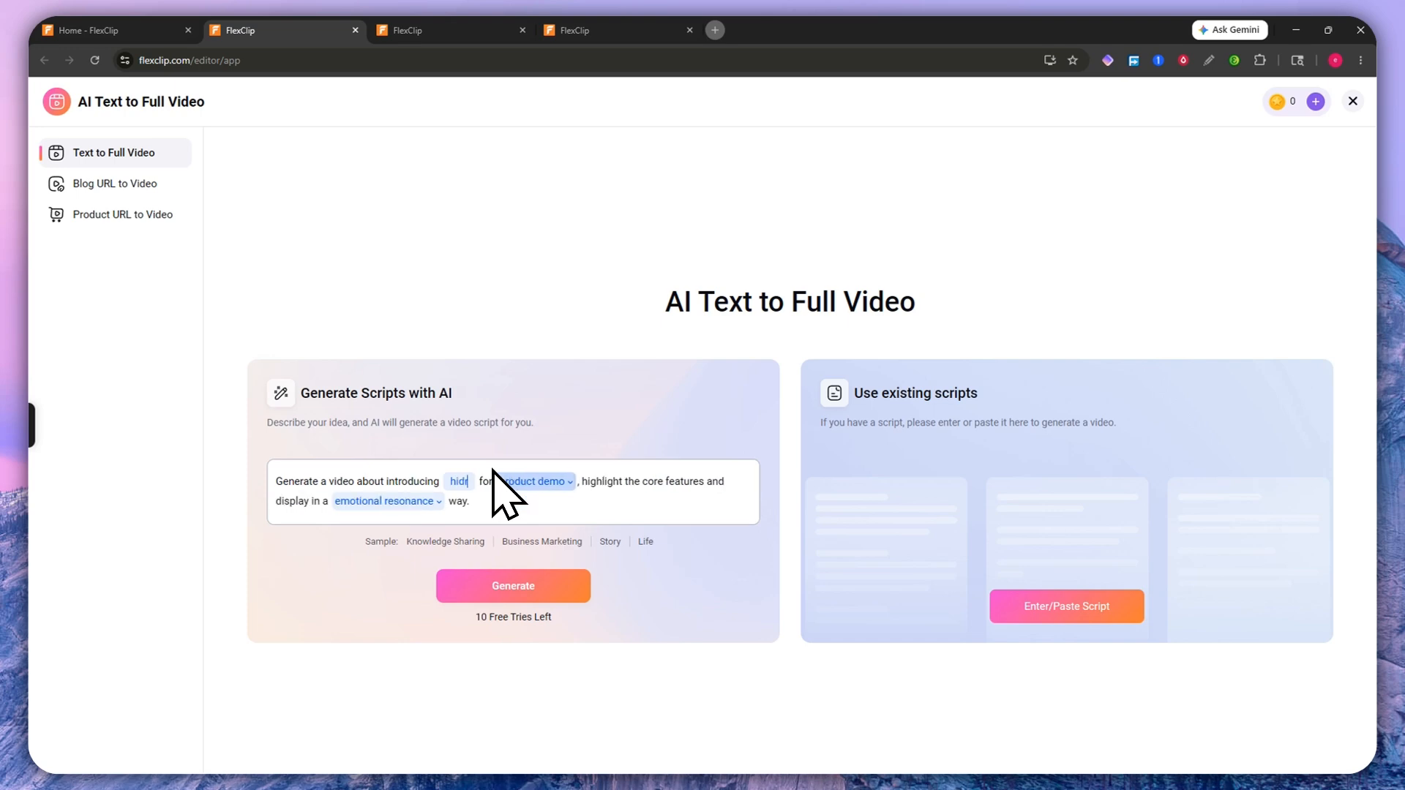
type("atespark")
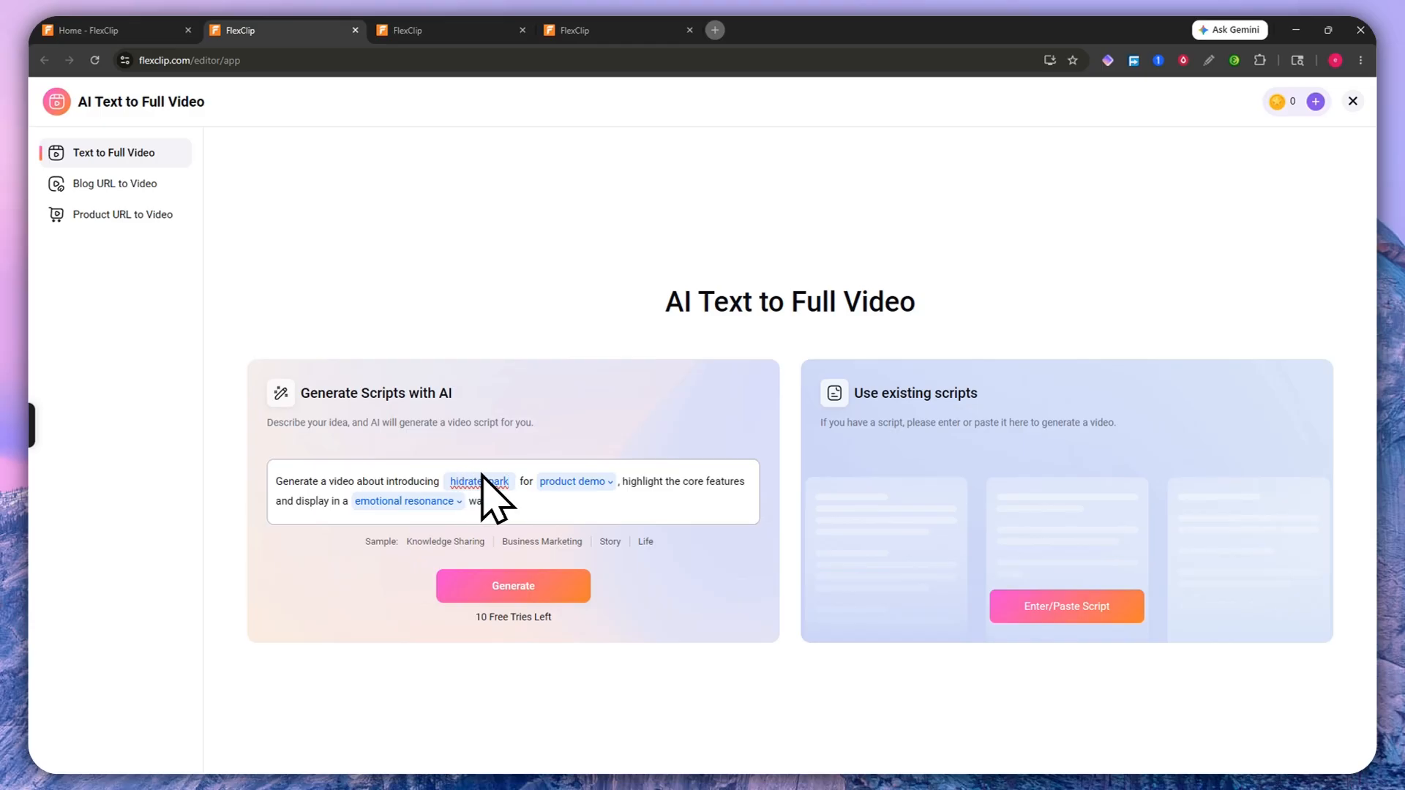
left_click(572, 481)
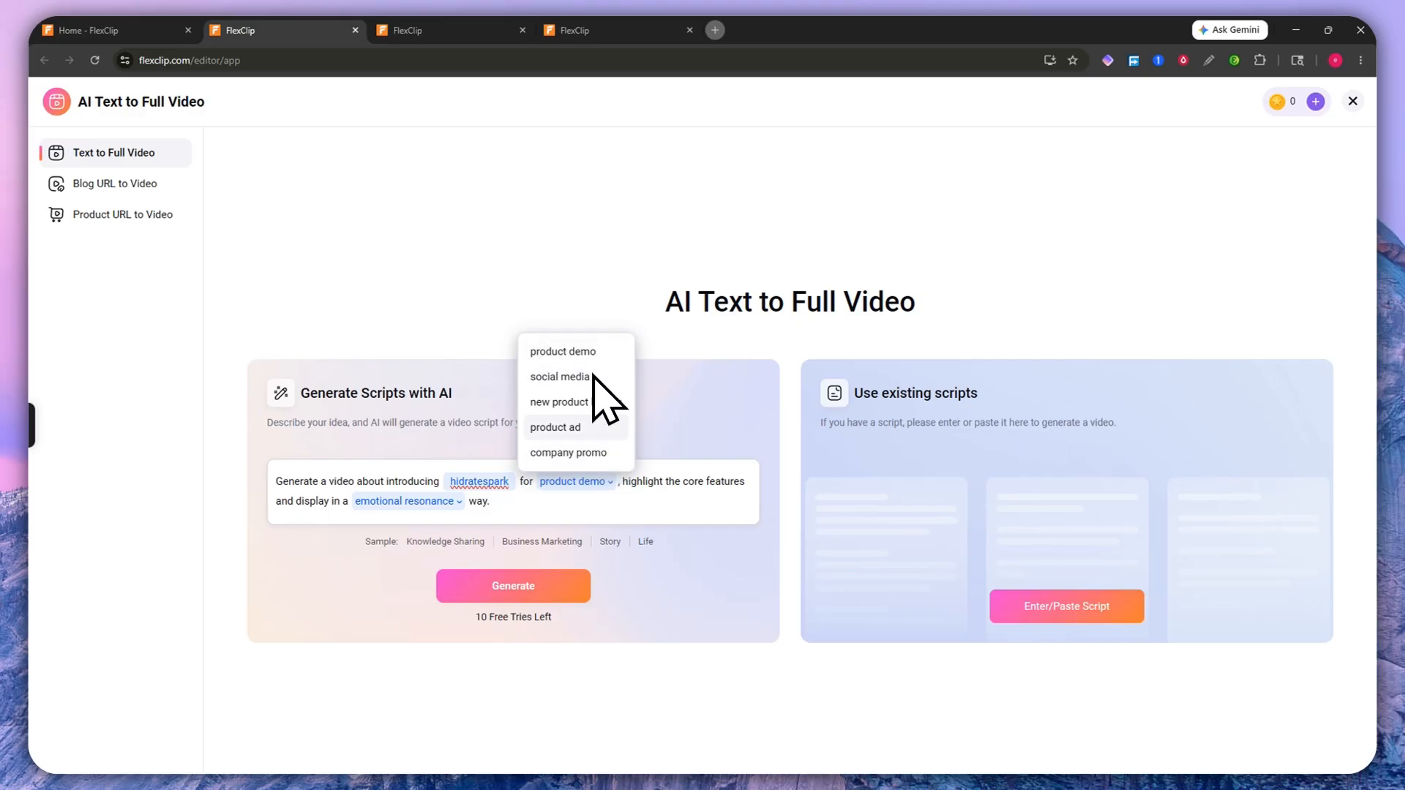
Step: Change the prompt's style from emotional resonance to call to action
left_click_drag(653, 470, 766, 469)
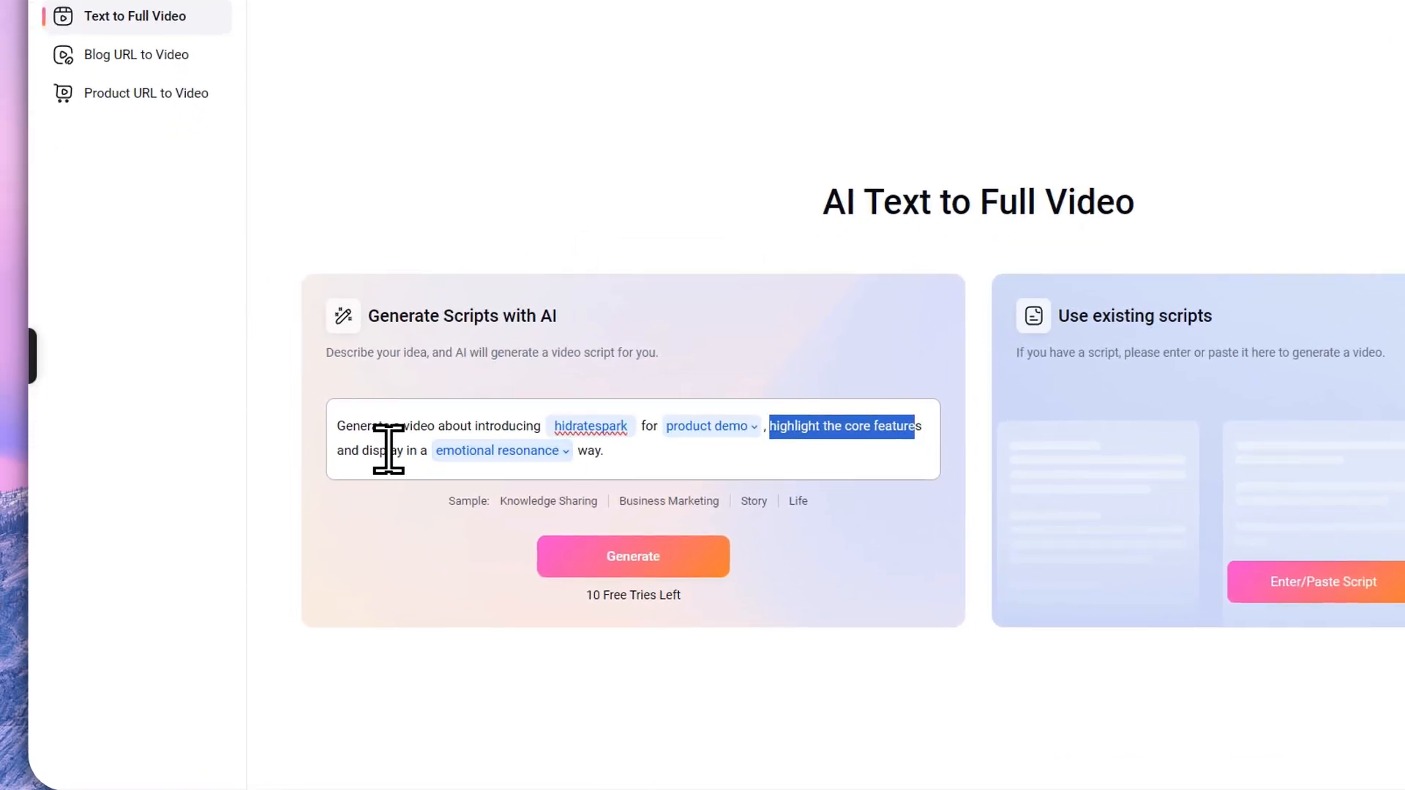
double_click(386, 450)
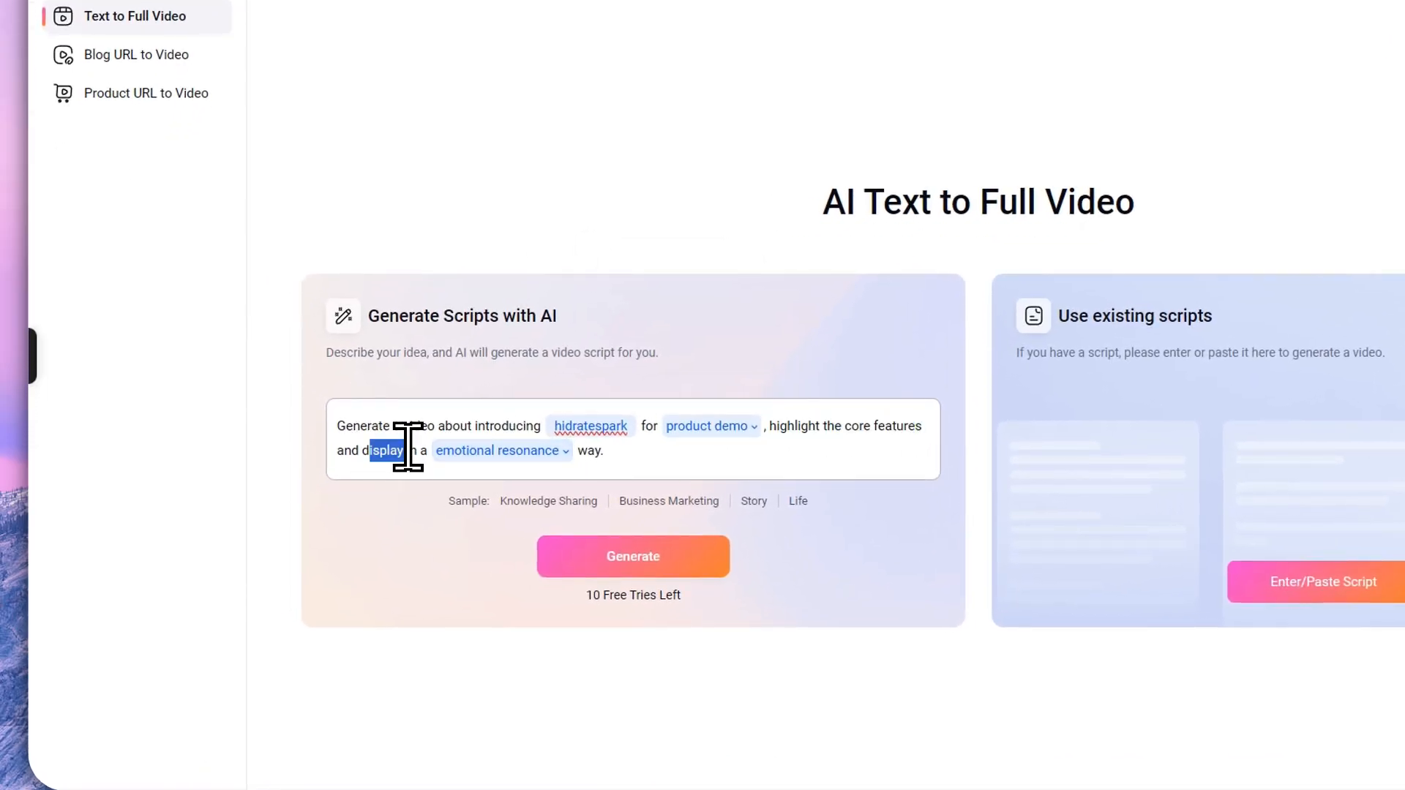
left_click(510, 453)
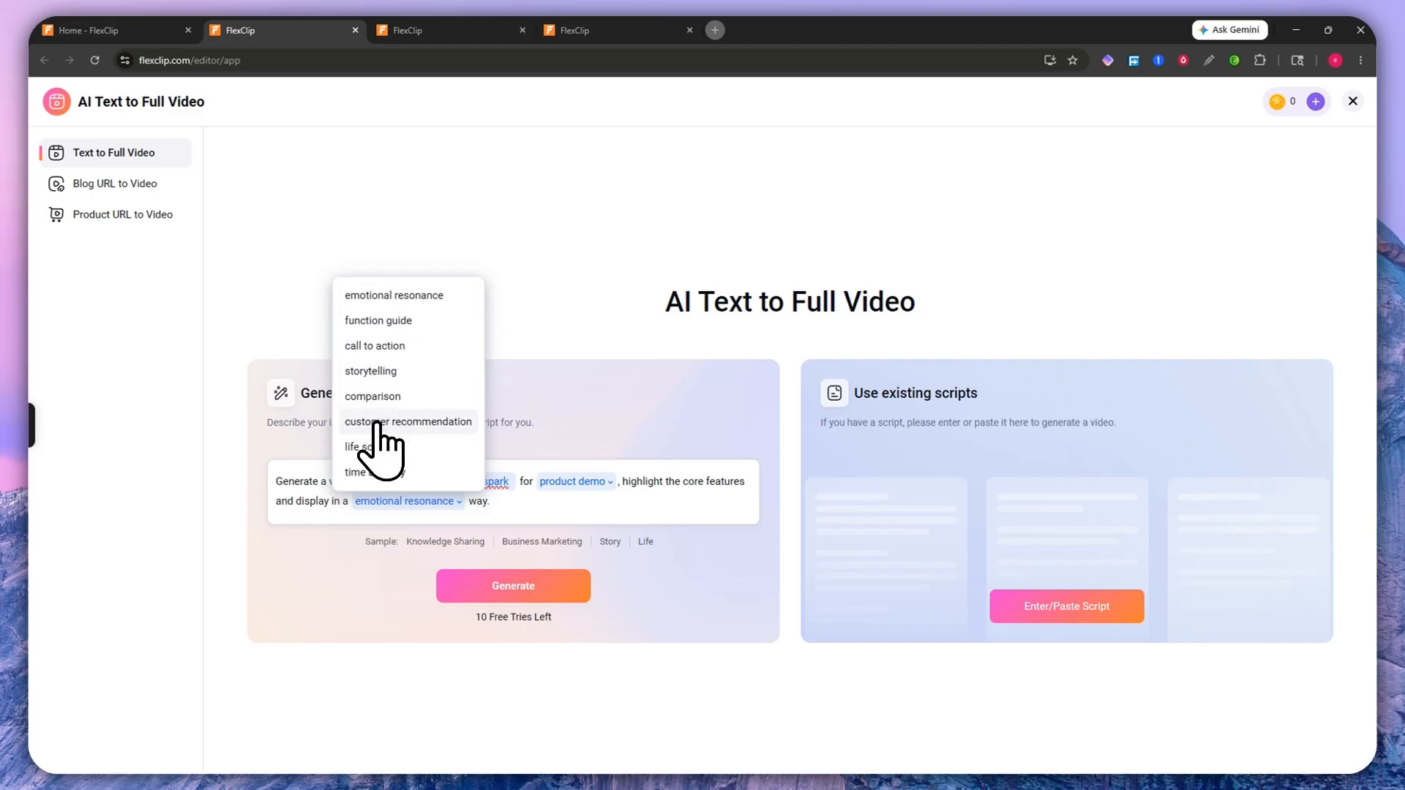
left_click(374, 346)
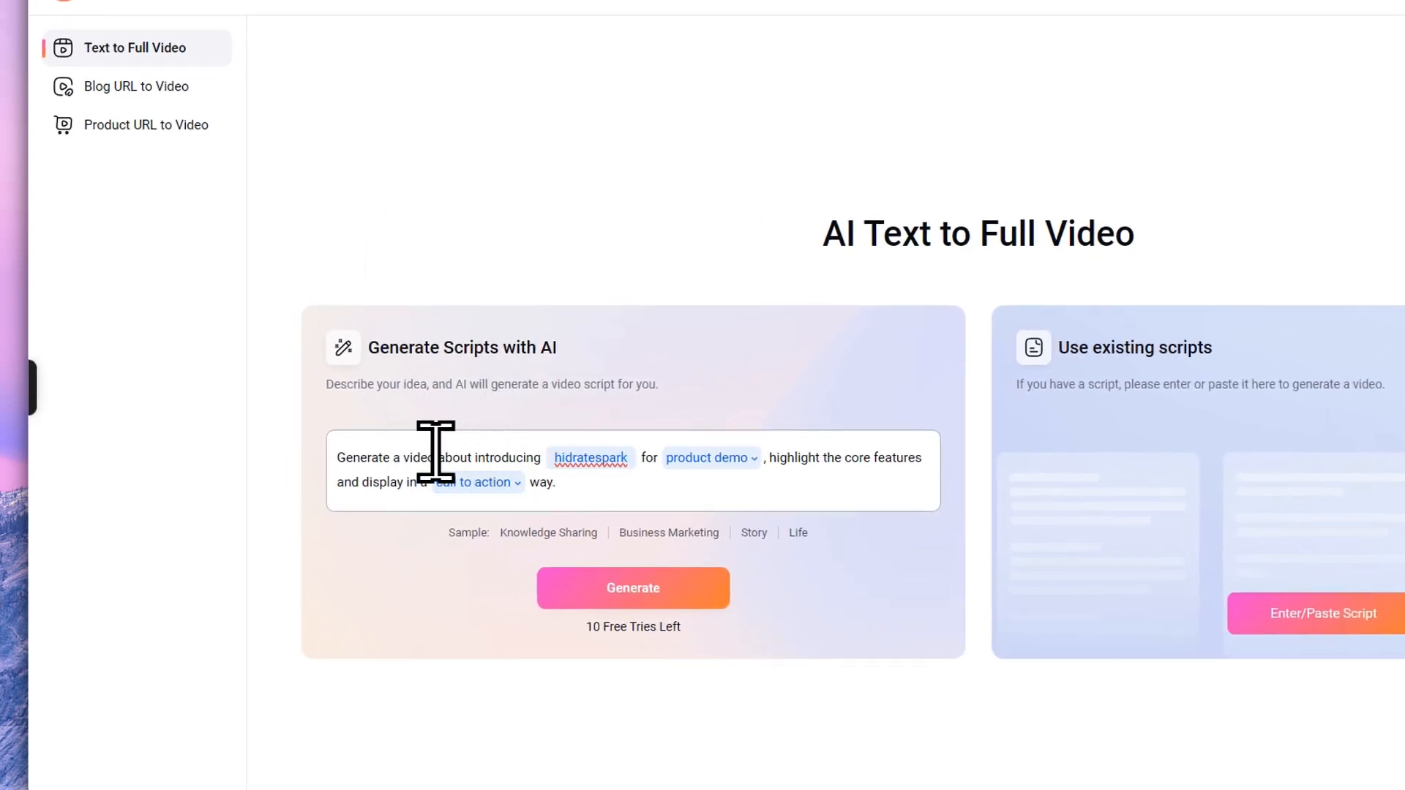
Step: End the prompt with a Black Friday sale callout
left_click_drag(354, 457, 533, 457)
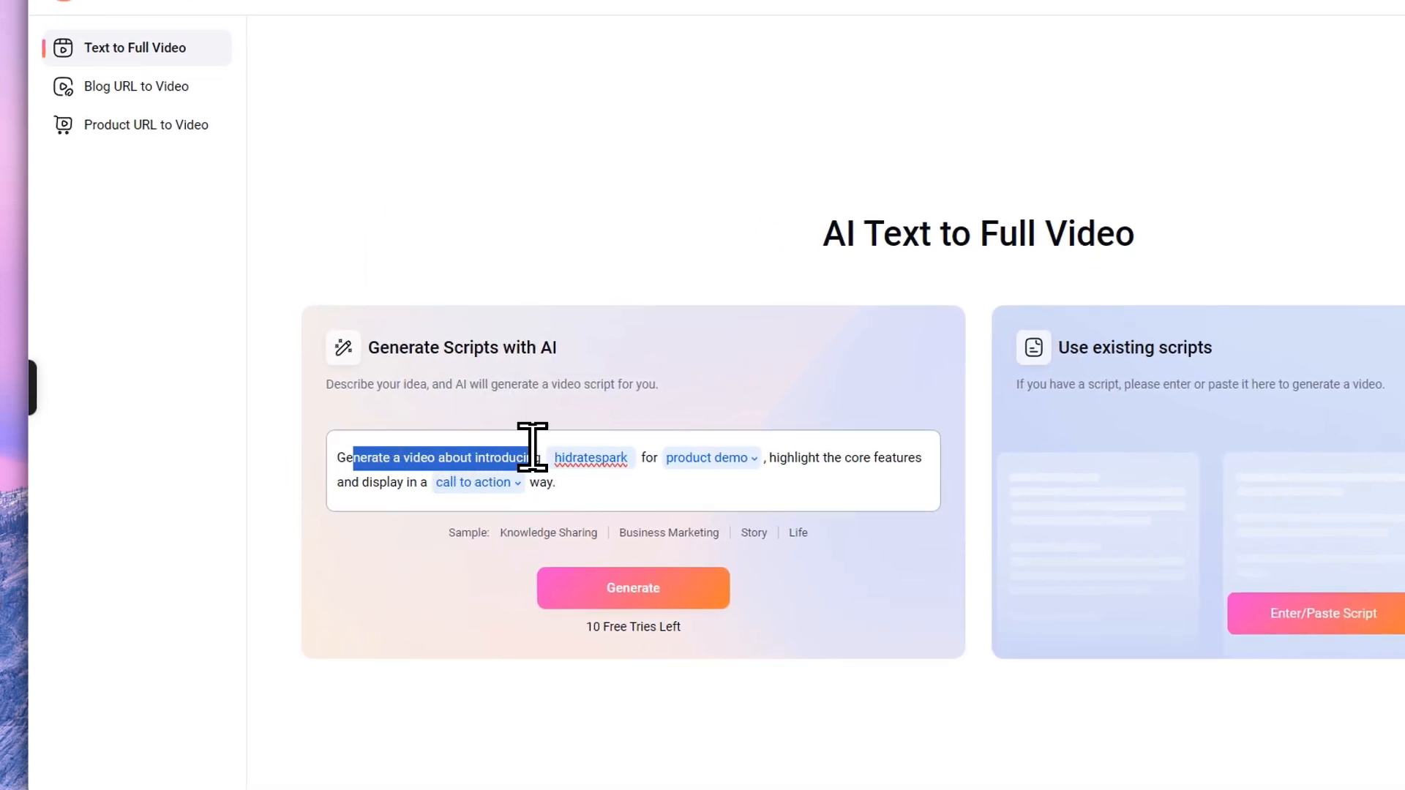
left_click(669, 487)
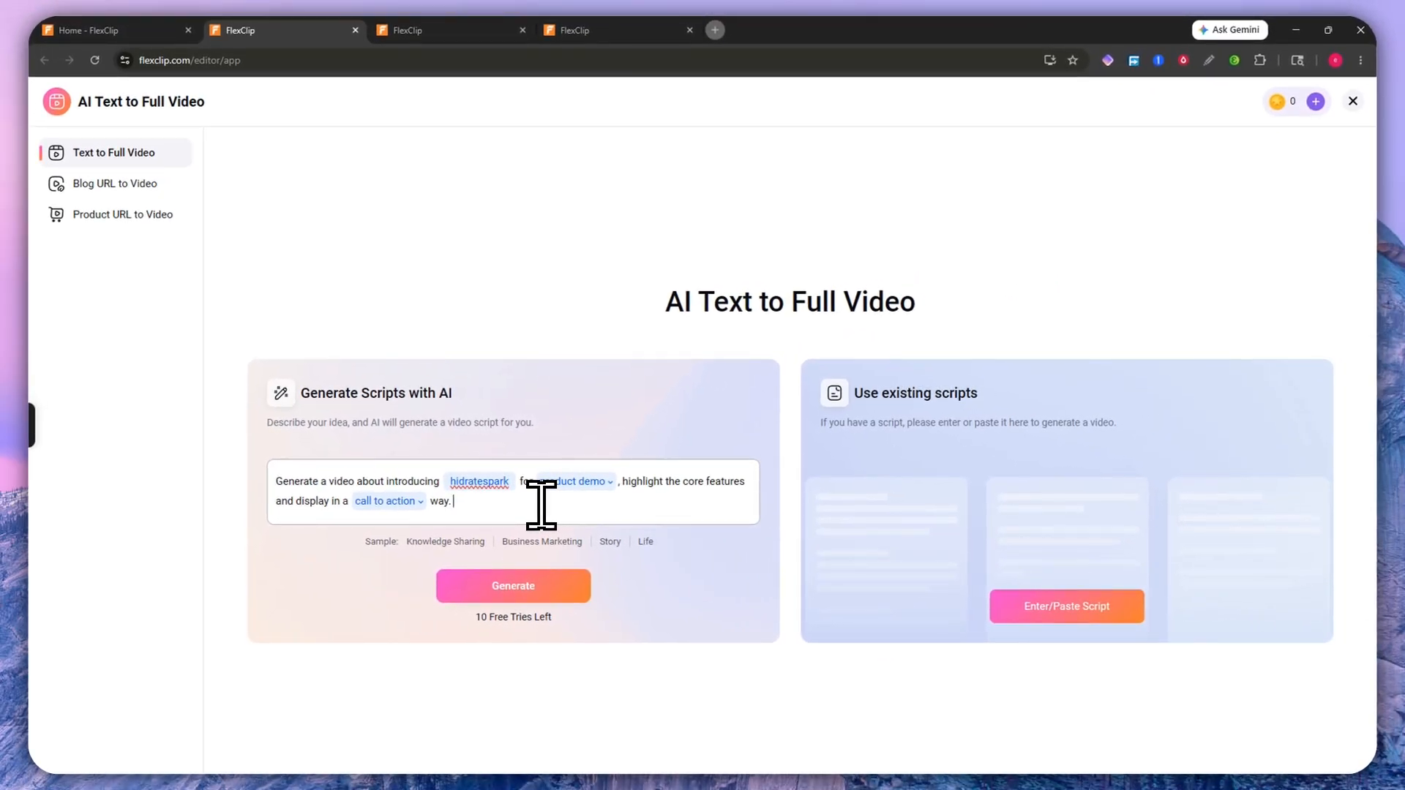
type("This i")
key("BackSpace")
type("riday sale callout to the customers.")
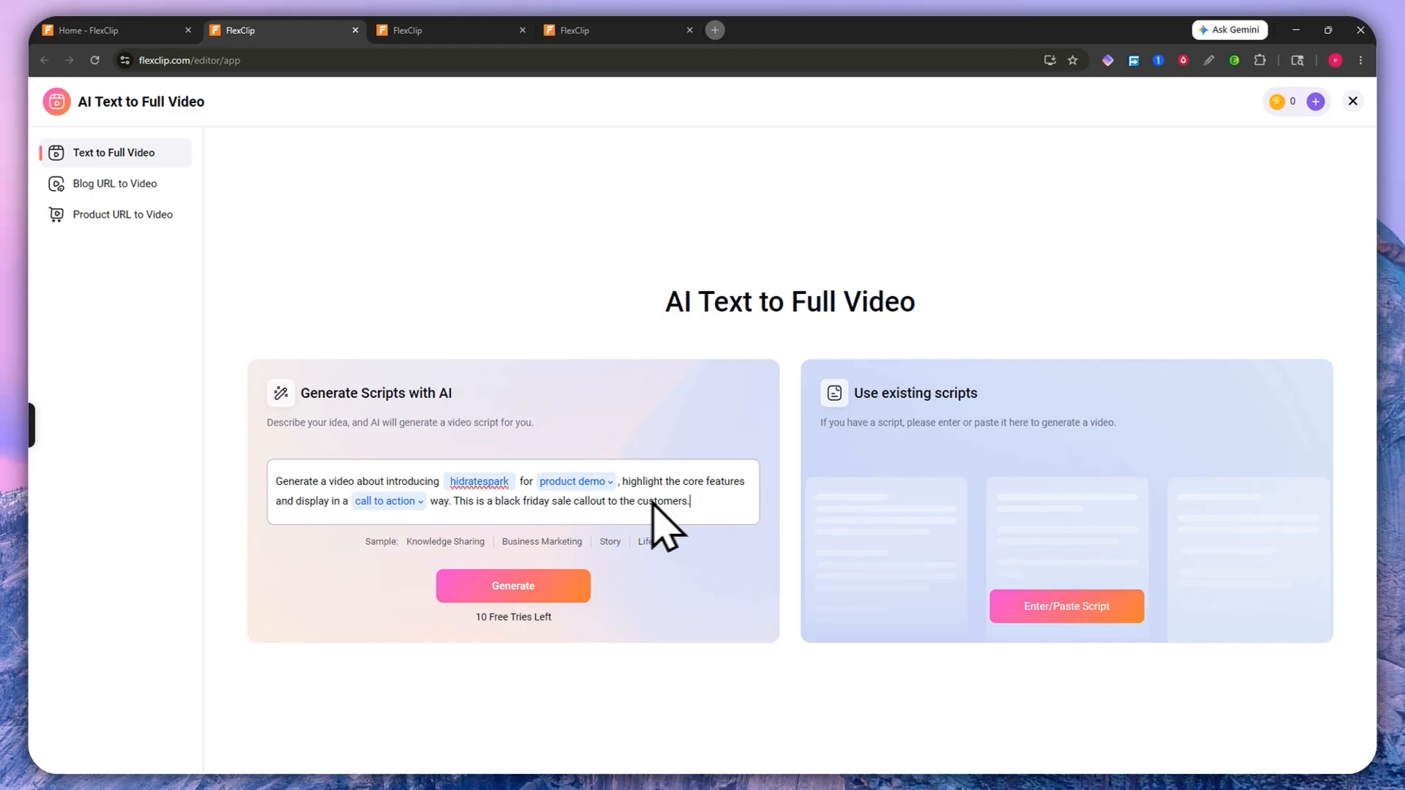
left_click(698, 498)
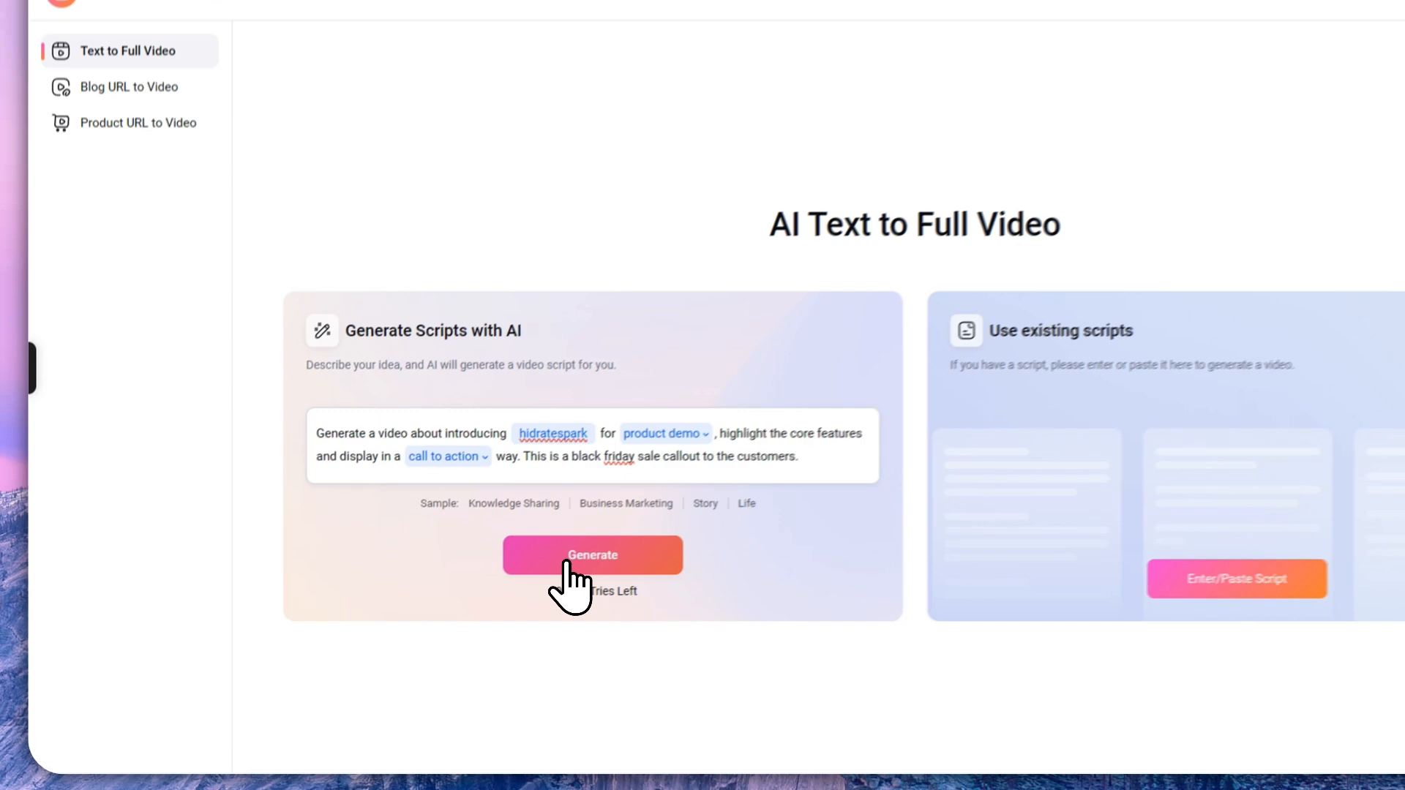
Step: Generate the HydrateSpark script from the prompt and review its scene list
left_click(497, 586)
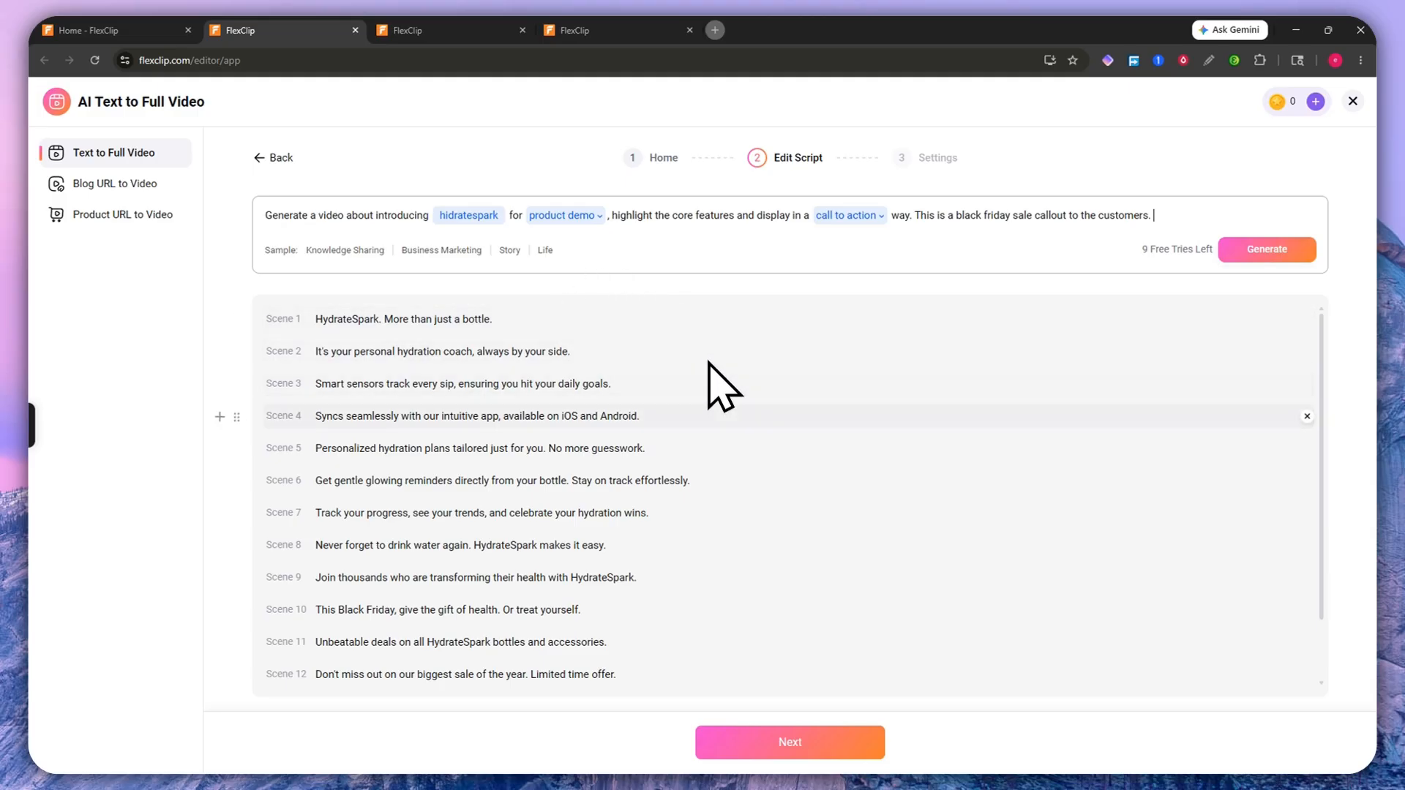
scroll(714, 528, "down", 2)
scroll(713, 528, "up", 2)
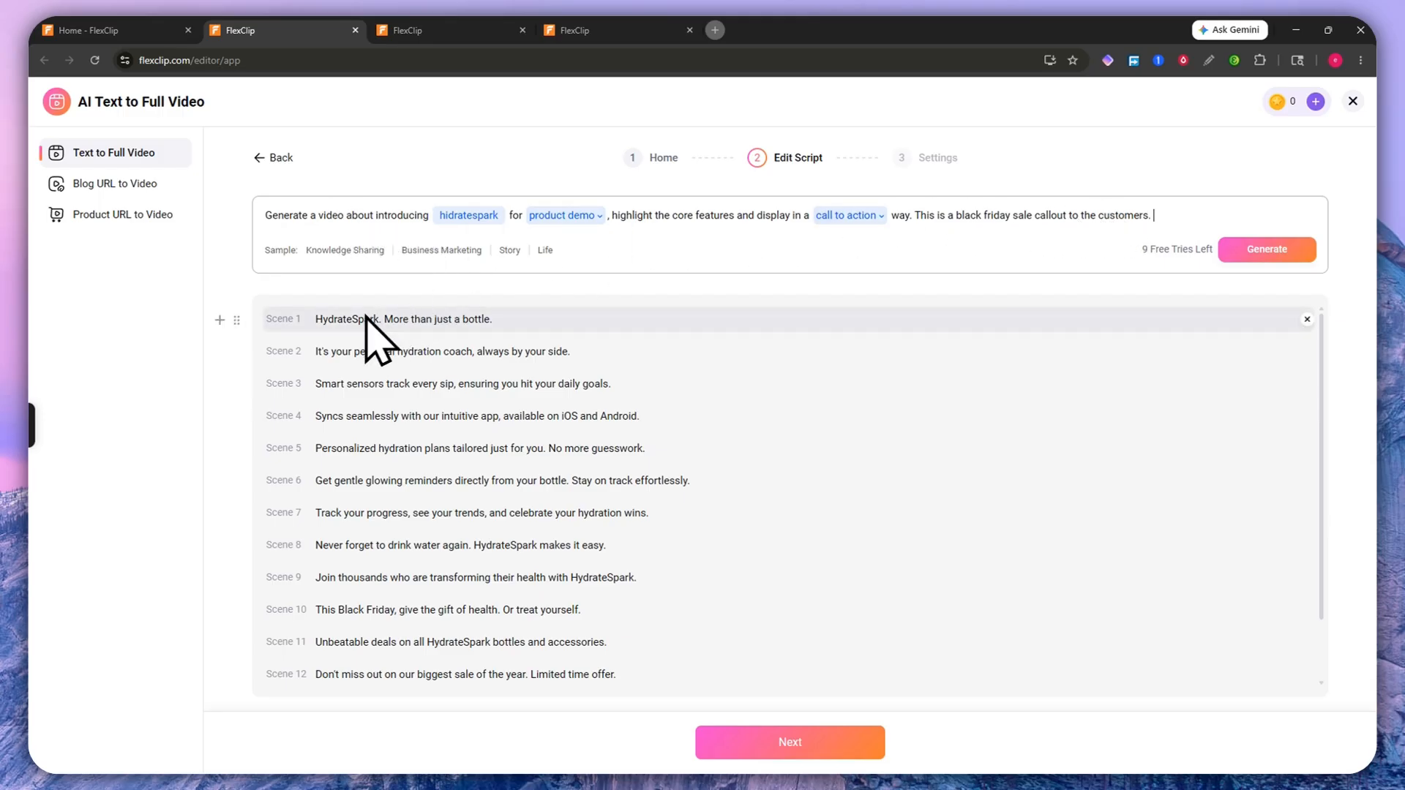
scroll(383, 559, "down", 2)
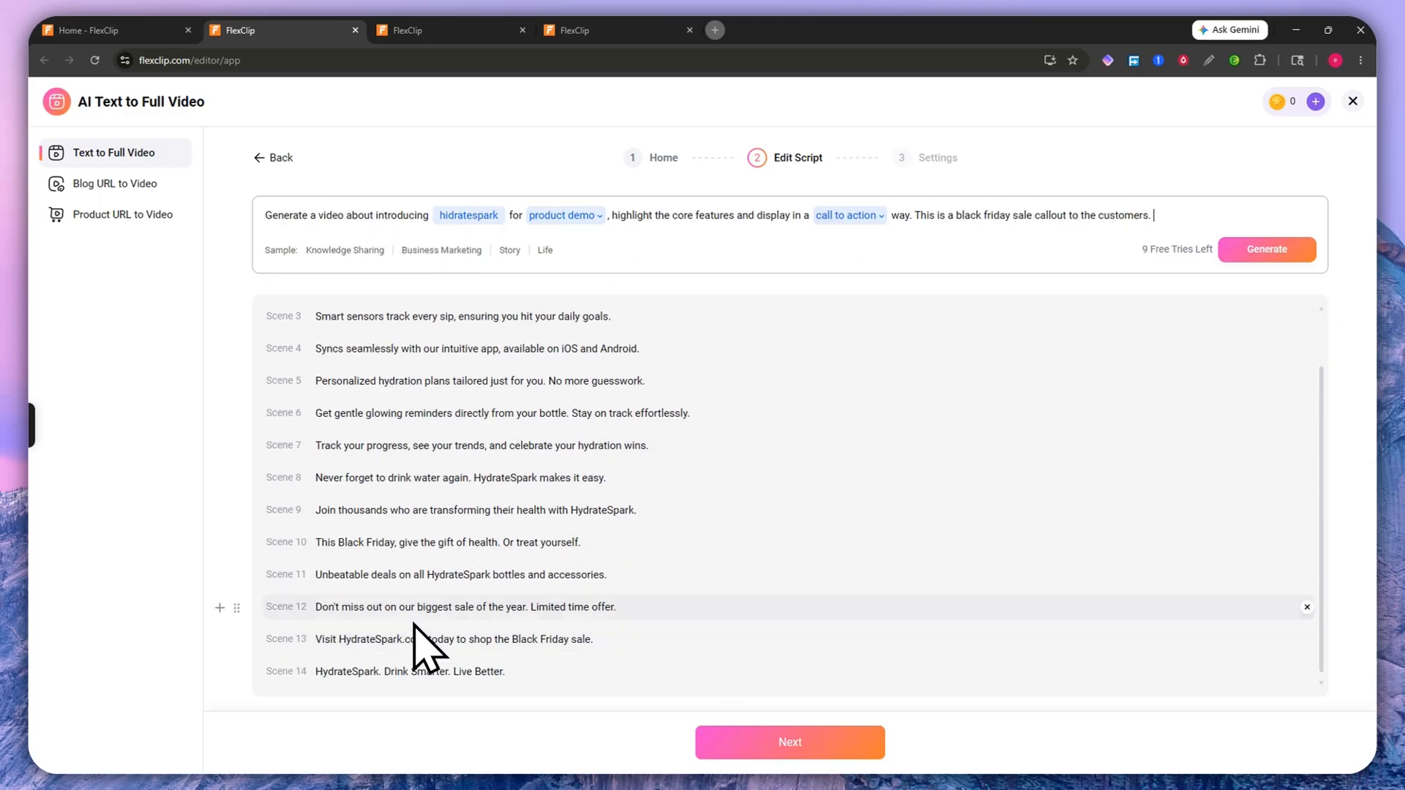
scroll(431, 611, "up", 2)
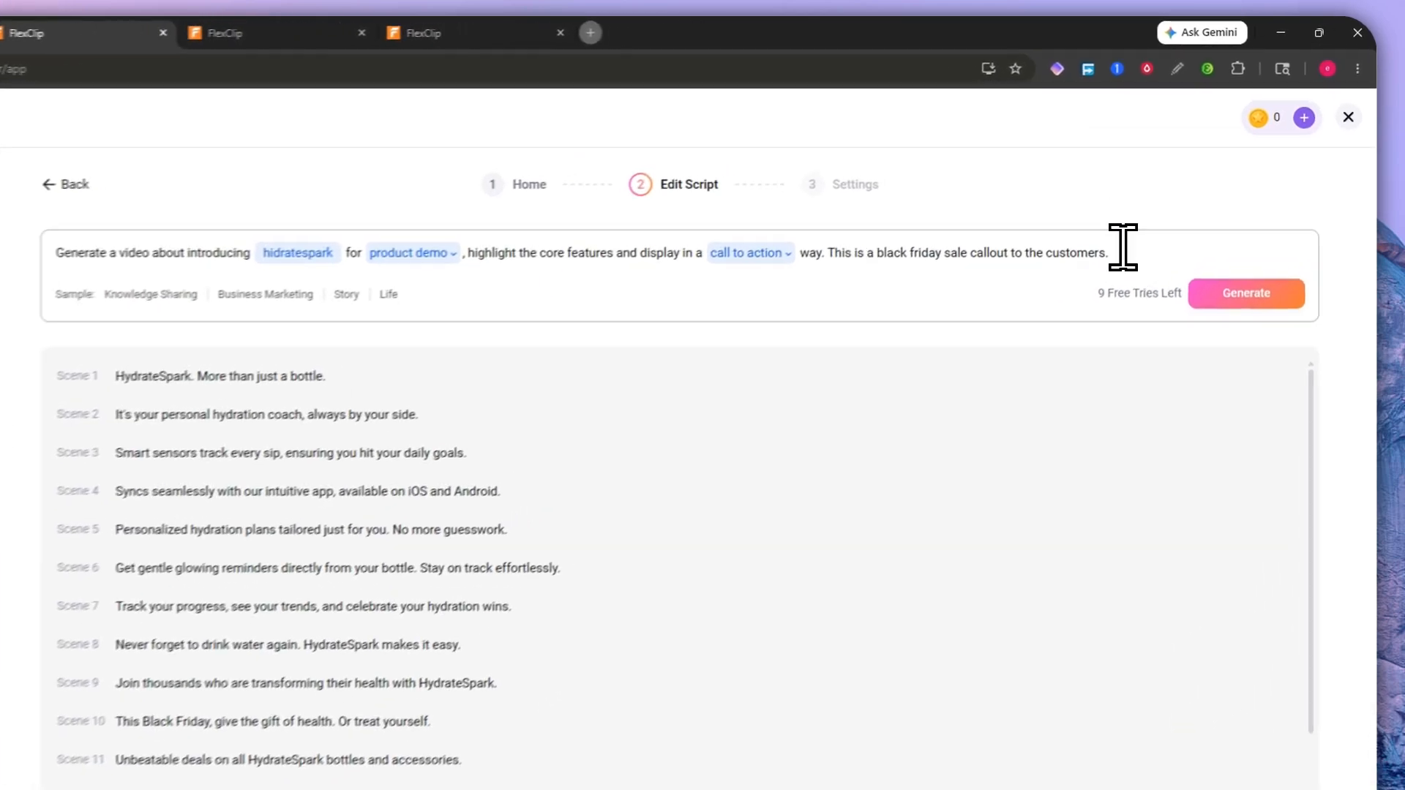
Step: Test dragging Scenes 13 and 12 by their handles, keeping the generated order
left_click(1123, 247)
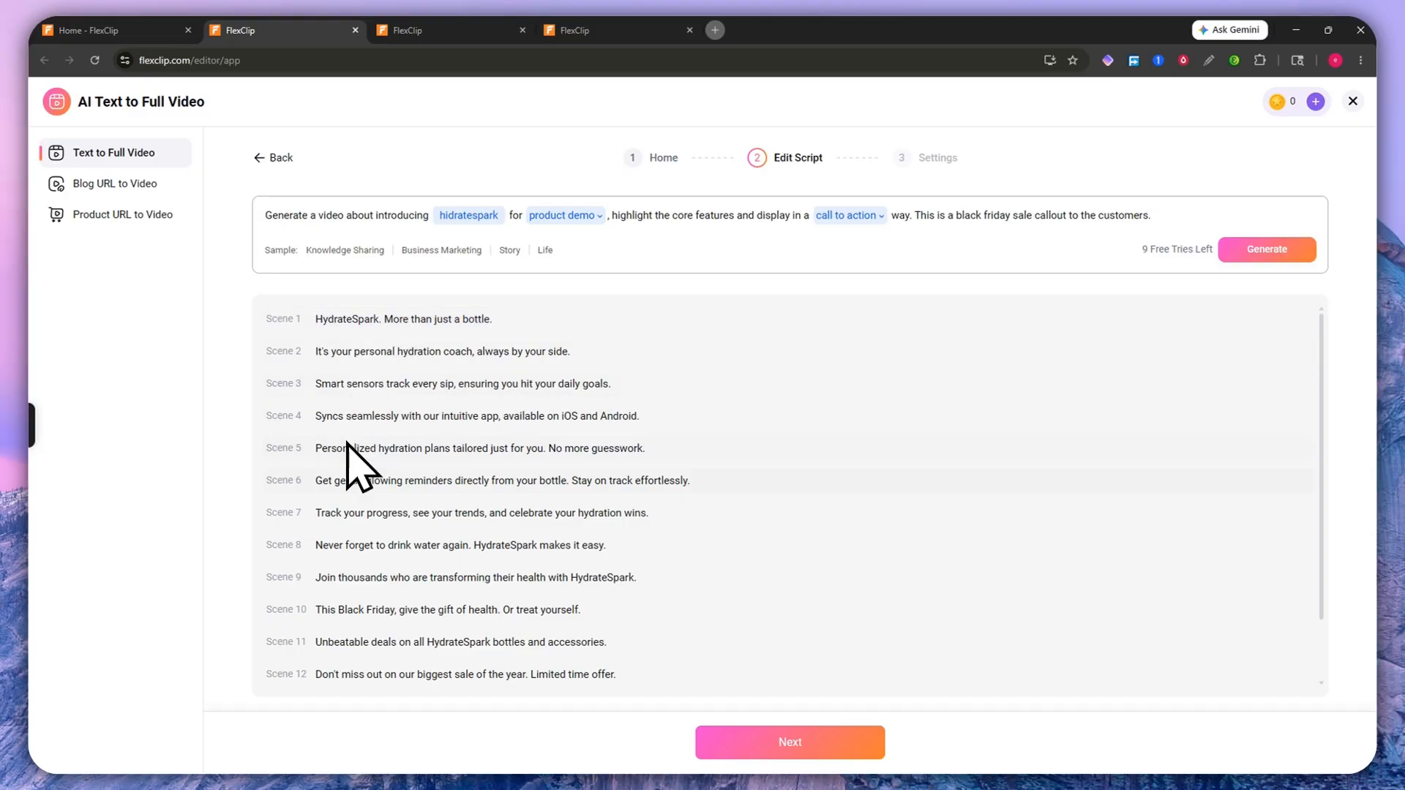
scroll(340, 622, "down", 1)
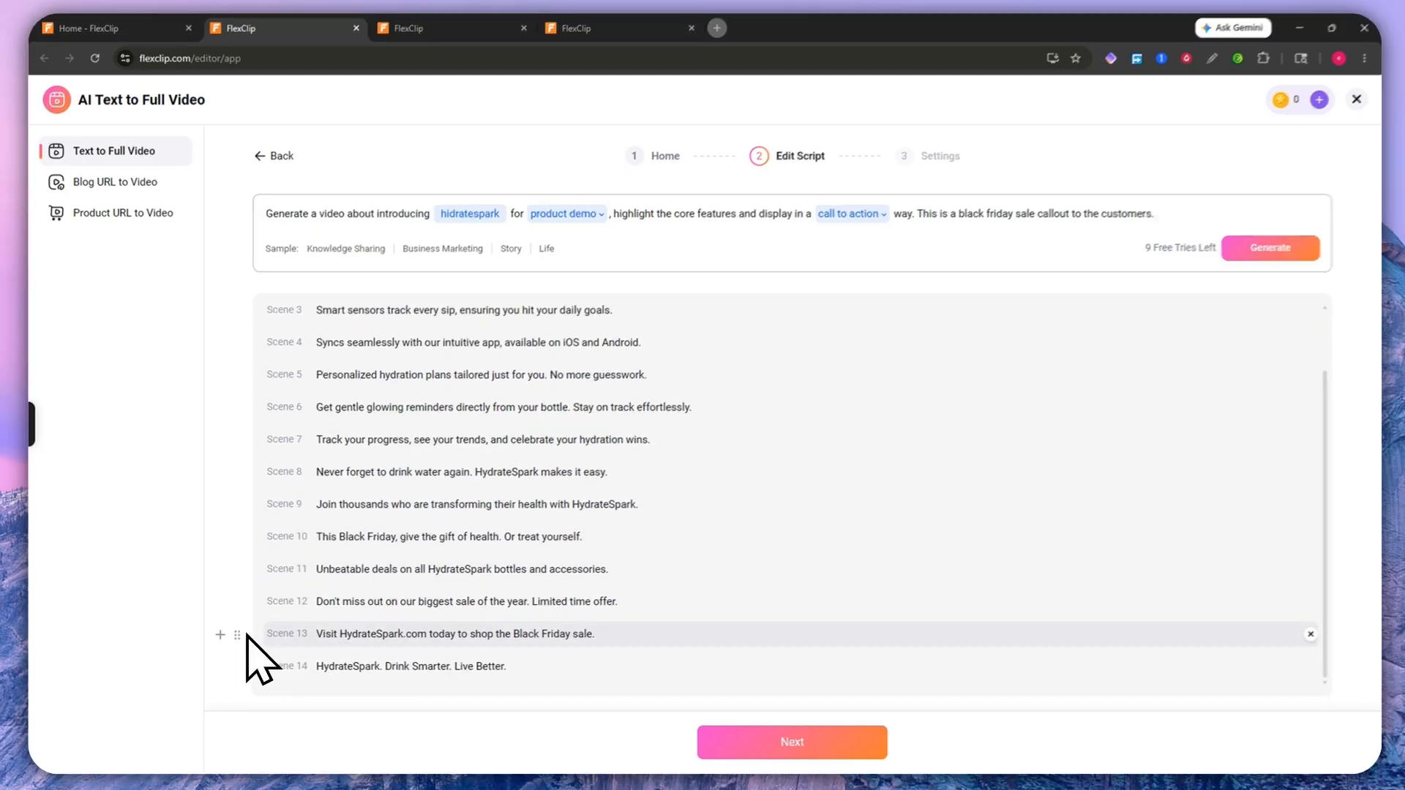
left_click_drag(273, 634, 268, 668)
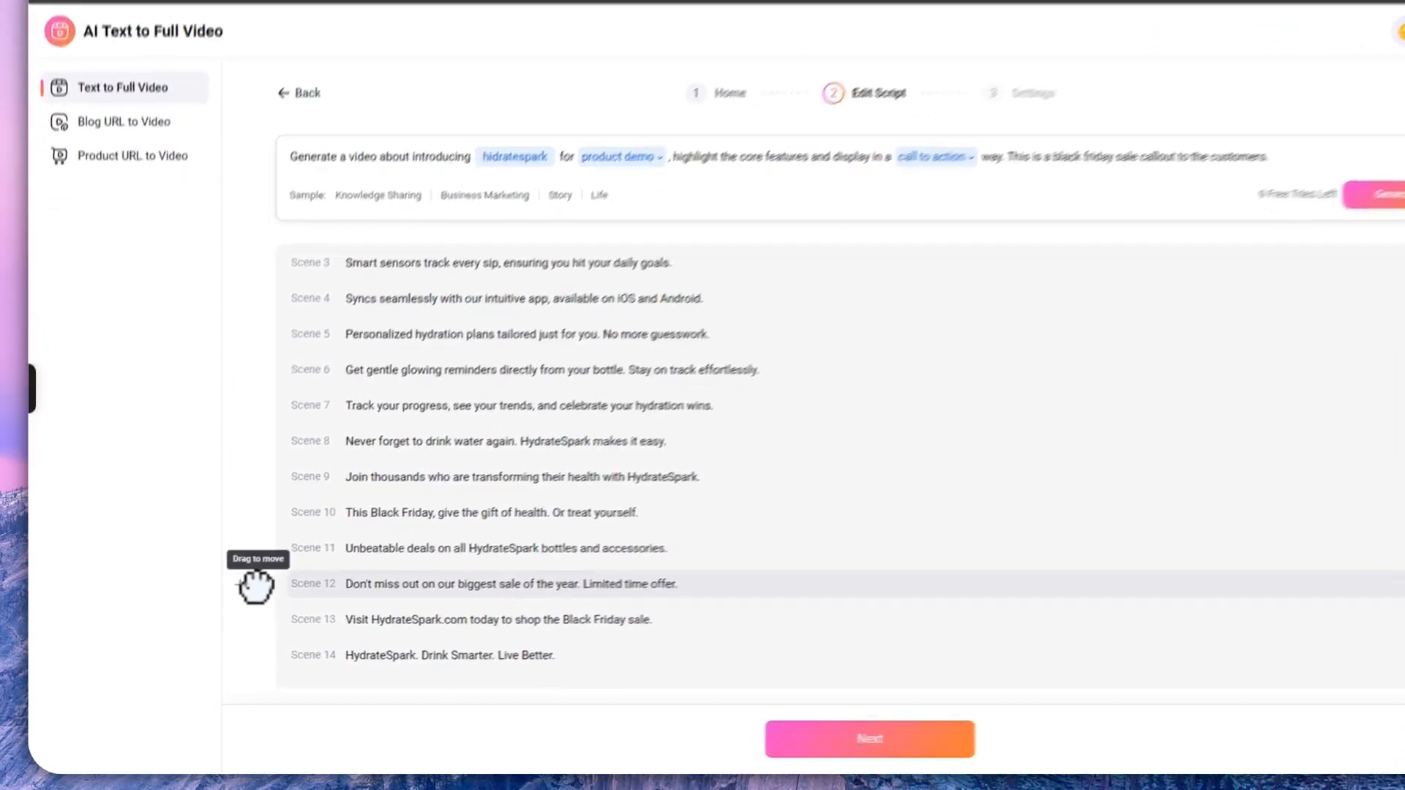
mouse_move(255, 586)
left_mouse_down()
mouse_move(258, 494)
mouse_move(268, 588)
mouse_move(472, 383)
mouse_move(308, 622)
mouse_move(273, 605)
left_mouse_up()
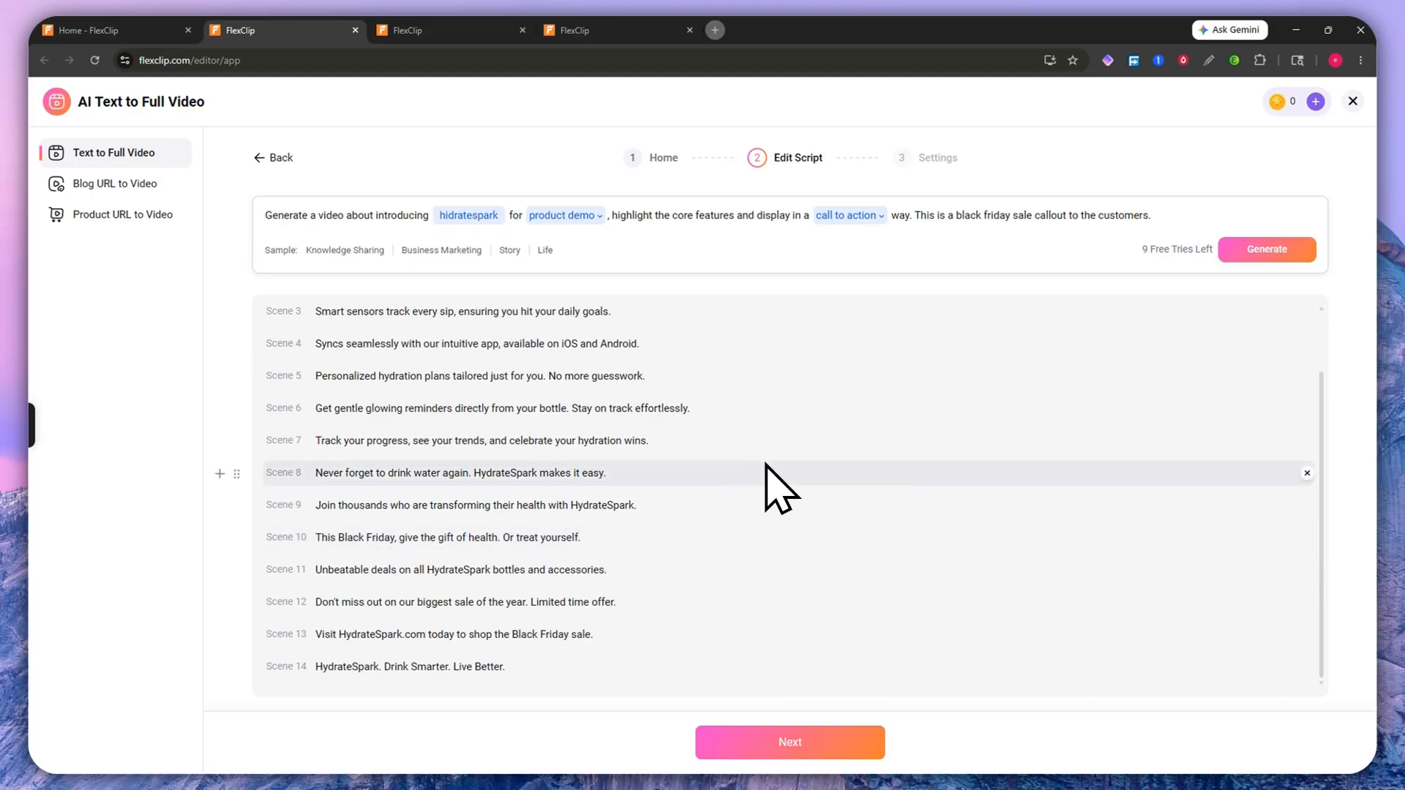
Step: Continue to the video settings and set the aspect ratio to 9:16
left_click(819, 741)
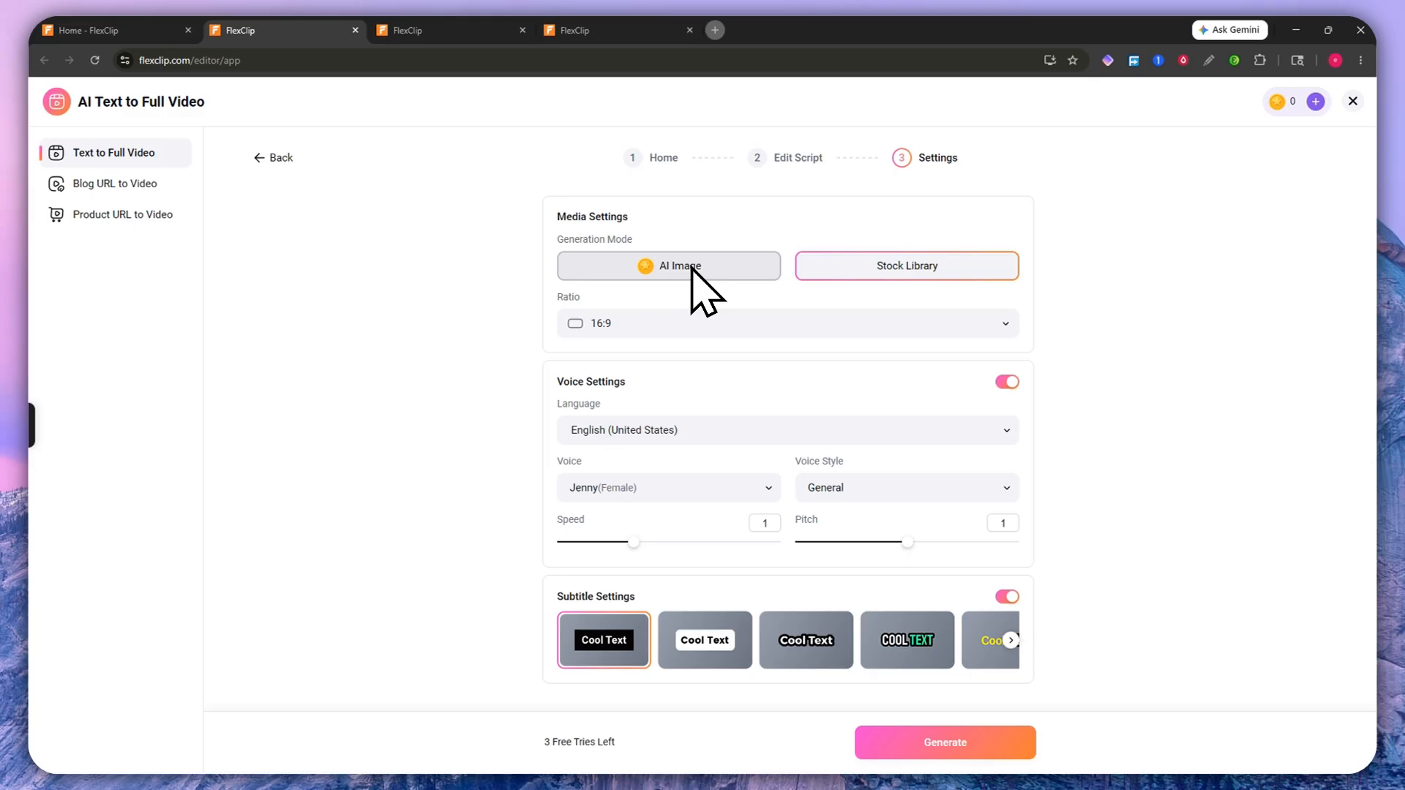
left_click(874, 315)
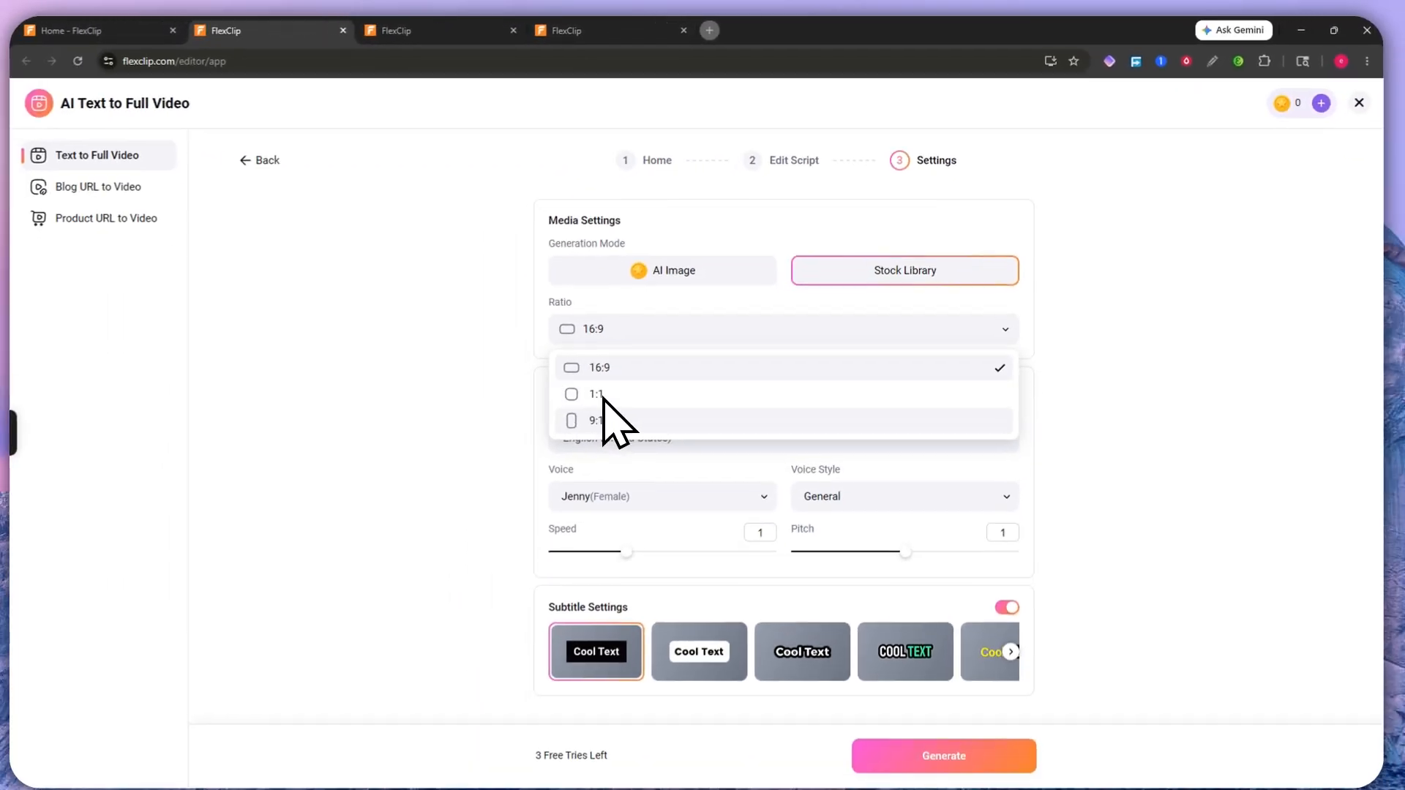
left_click(609, 419)
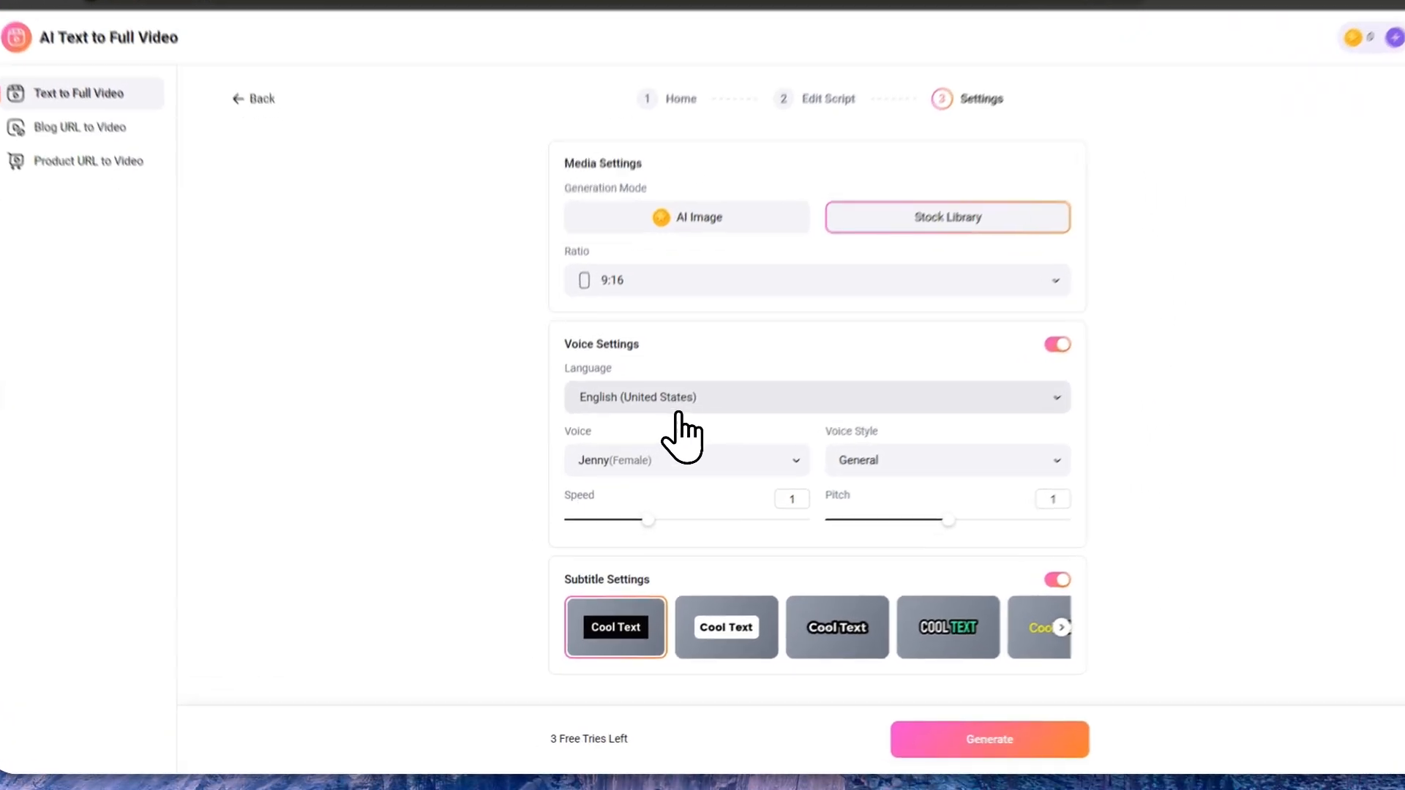
Step: Keep English (United States) narration and preview the Jenny voice in the voice list
left_click(678, 410)
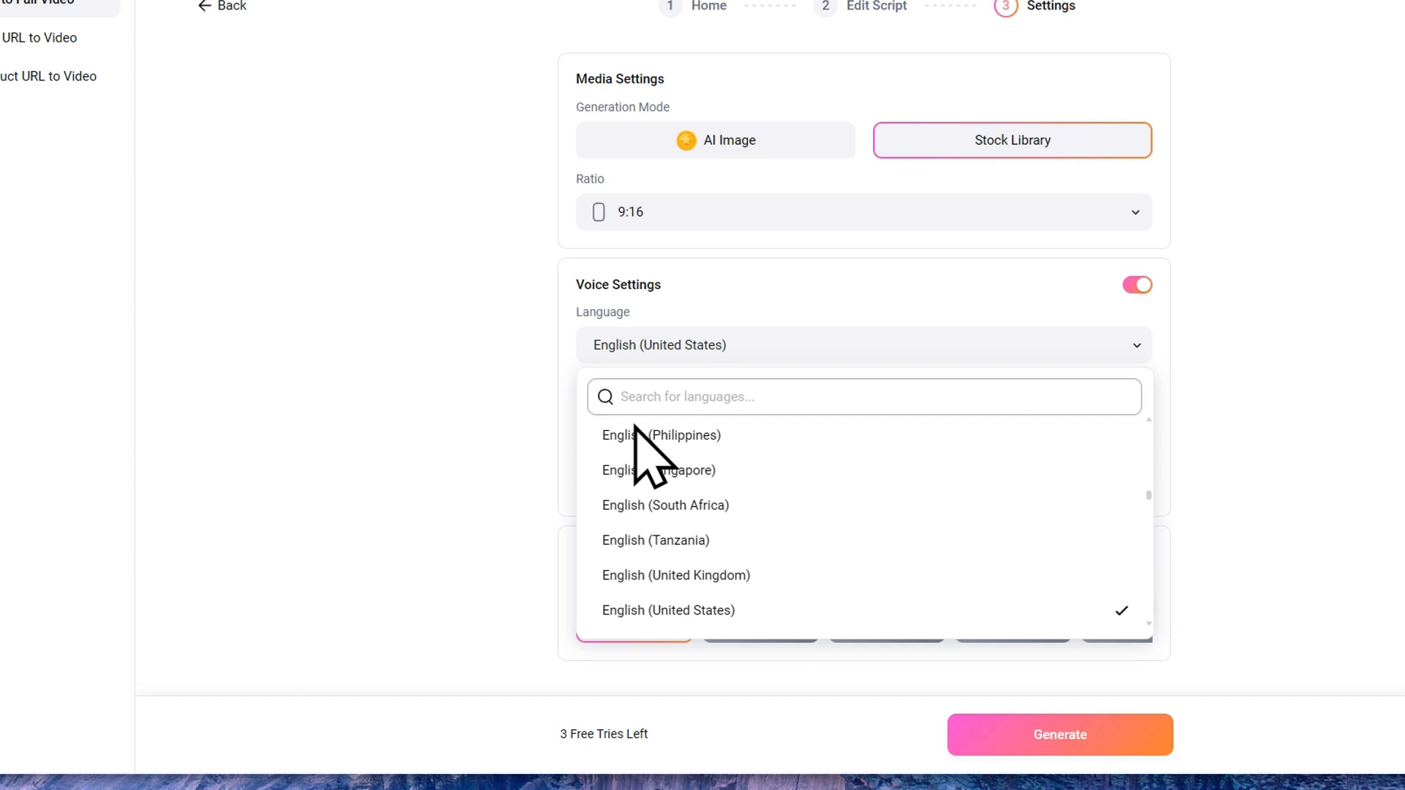
left_click(671, 302)
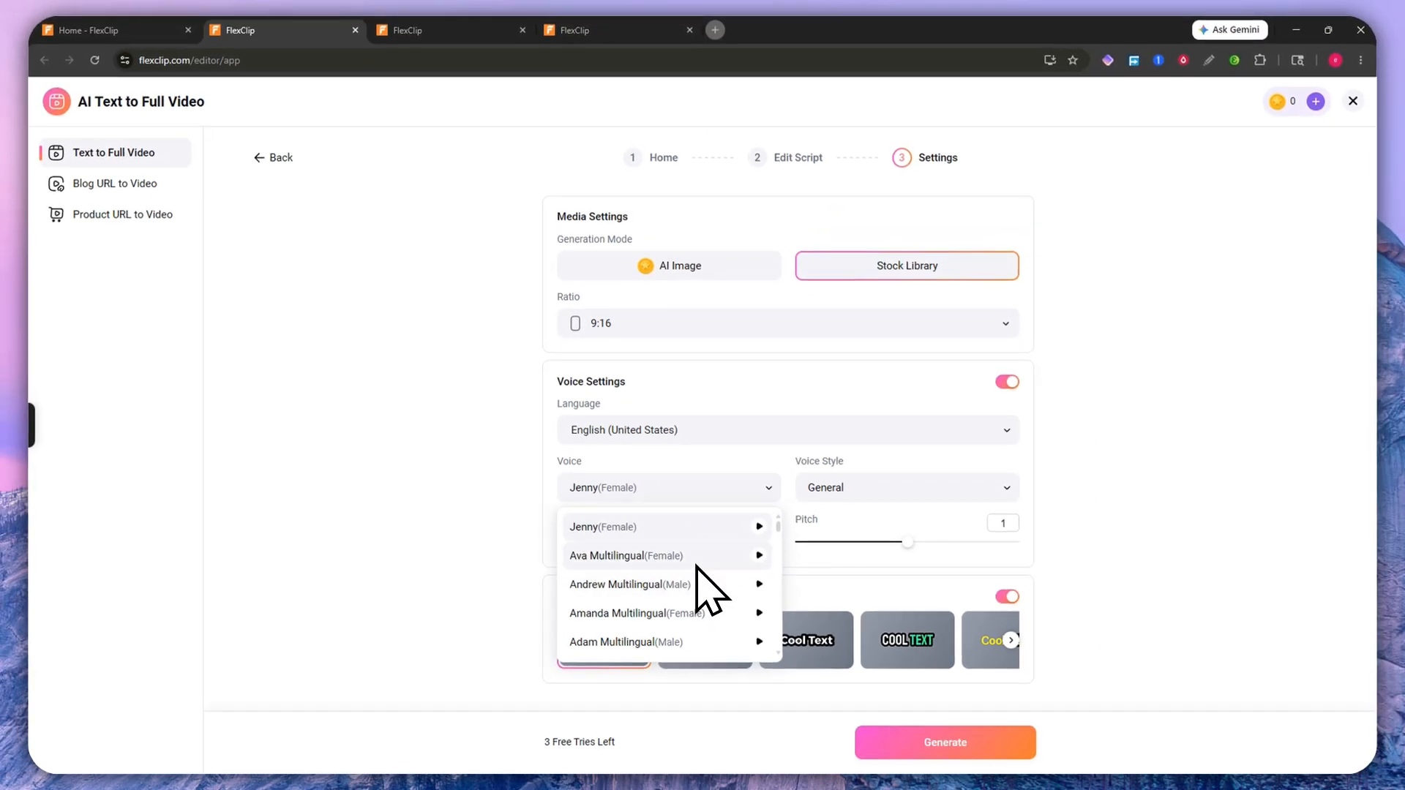
left_click(726, 526)
left_click(709, 496)
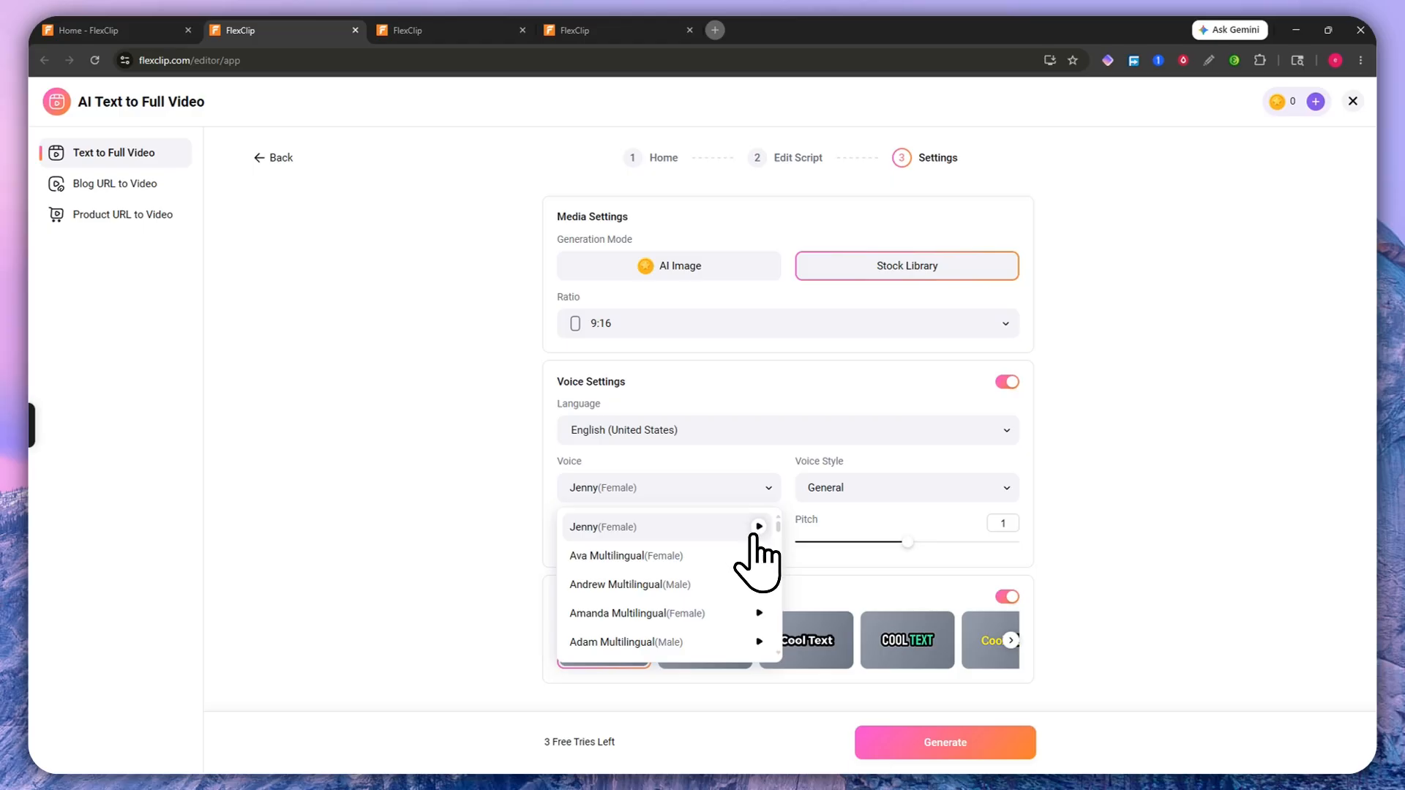
left_click(757, 528)
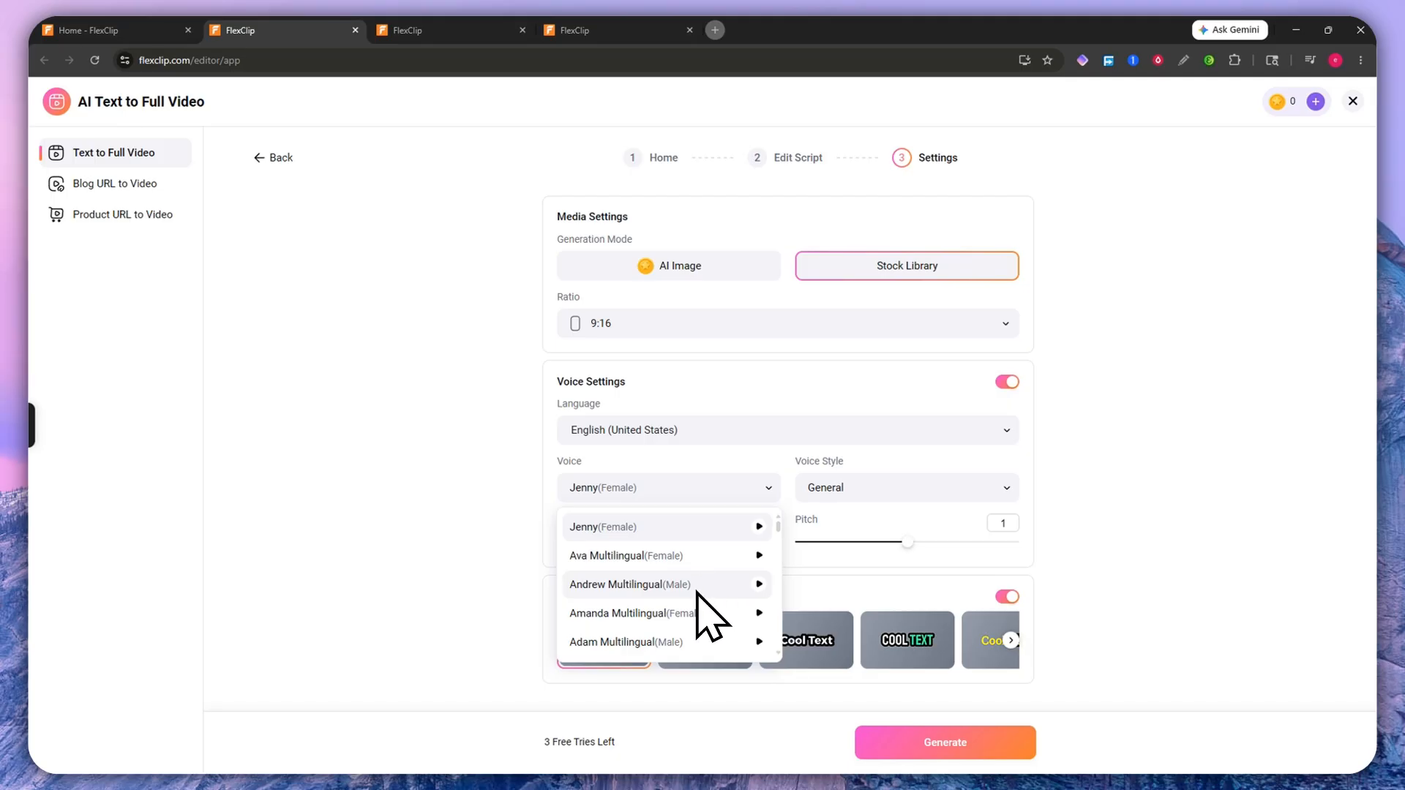
scroll(697, 589, "down", 10)
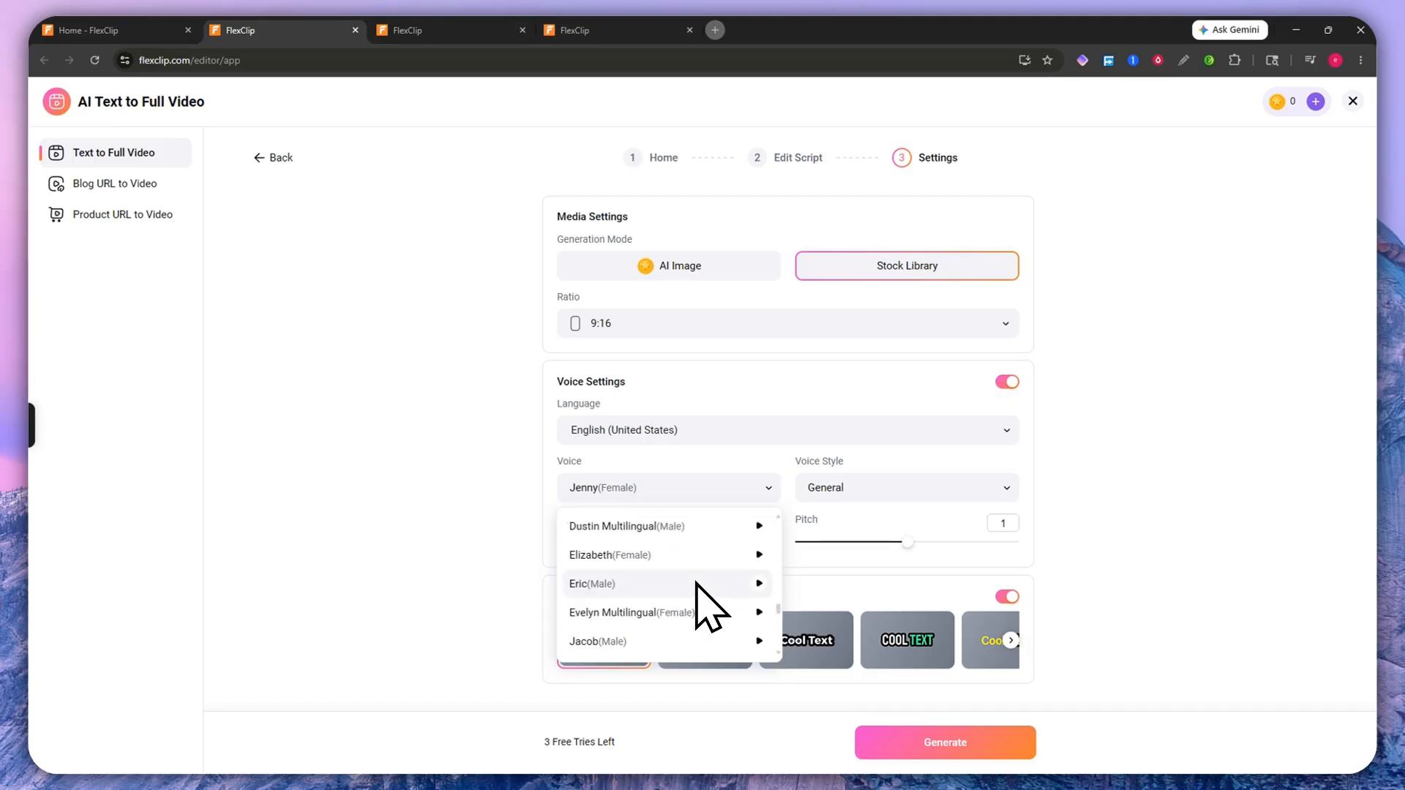
scroll(695, 582, "up", 10)
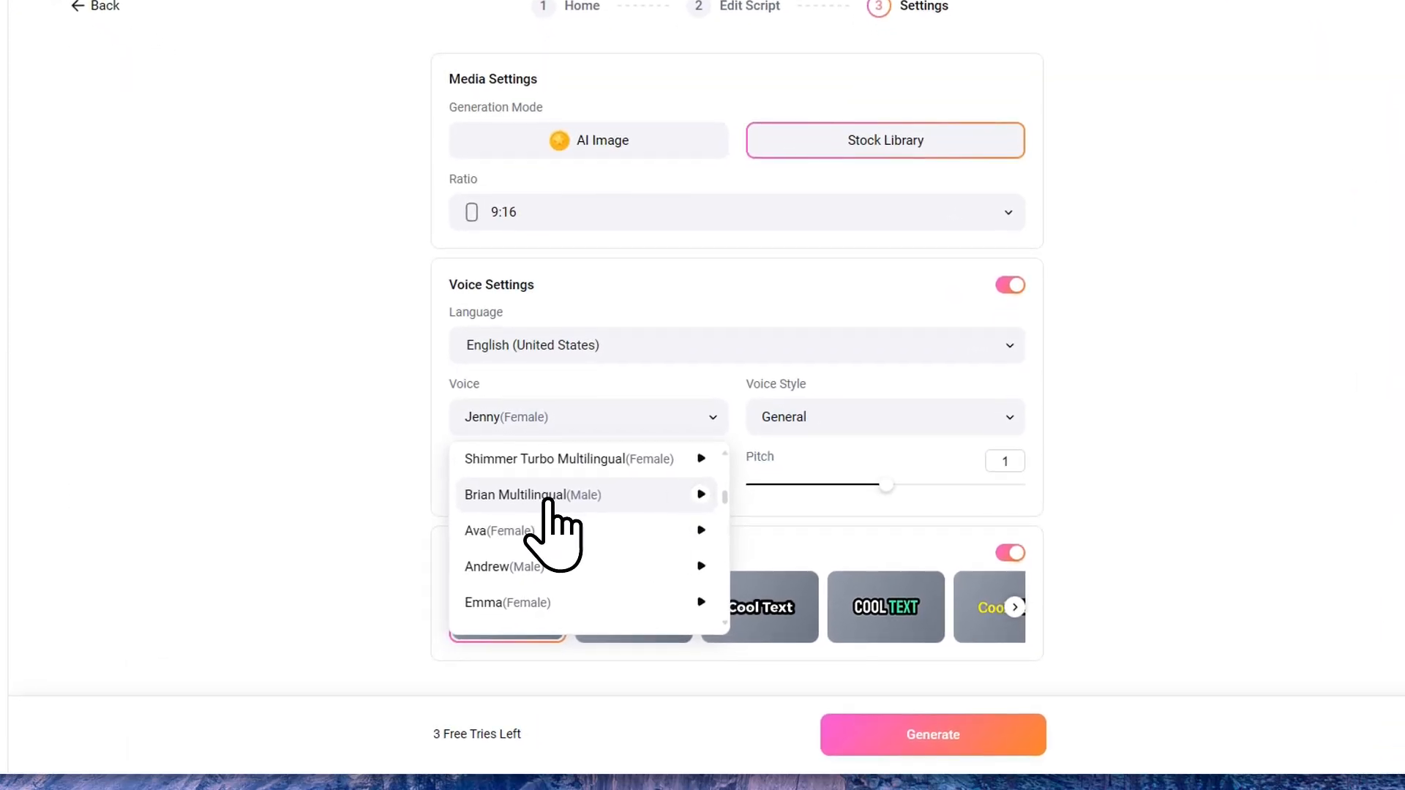
Step: Try Brian Multilingual, then settle on Phoebe Multilingual as the narrator voice
left_click(545, 496)
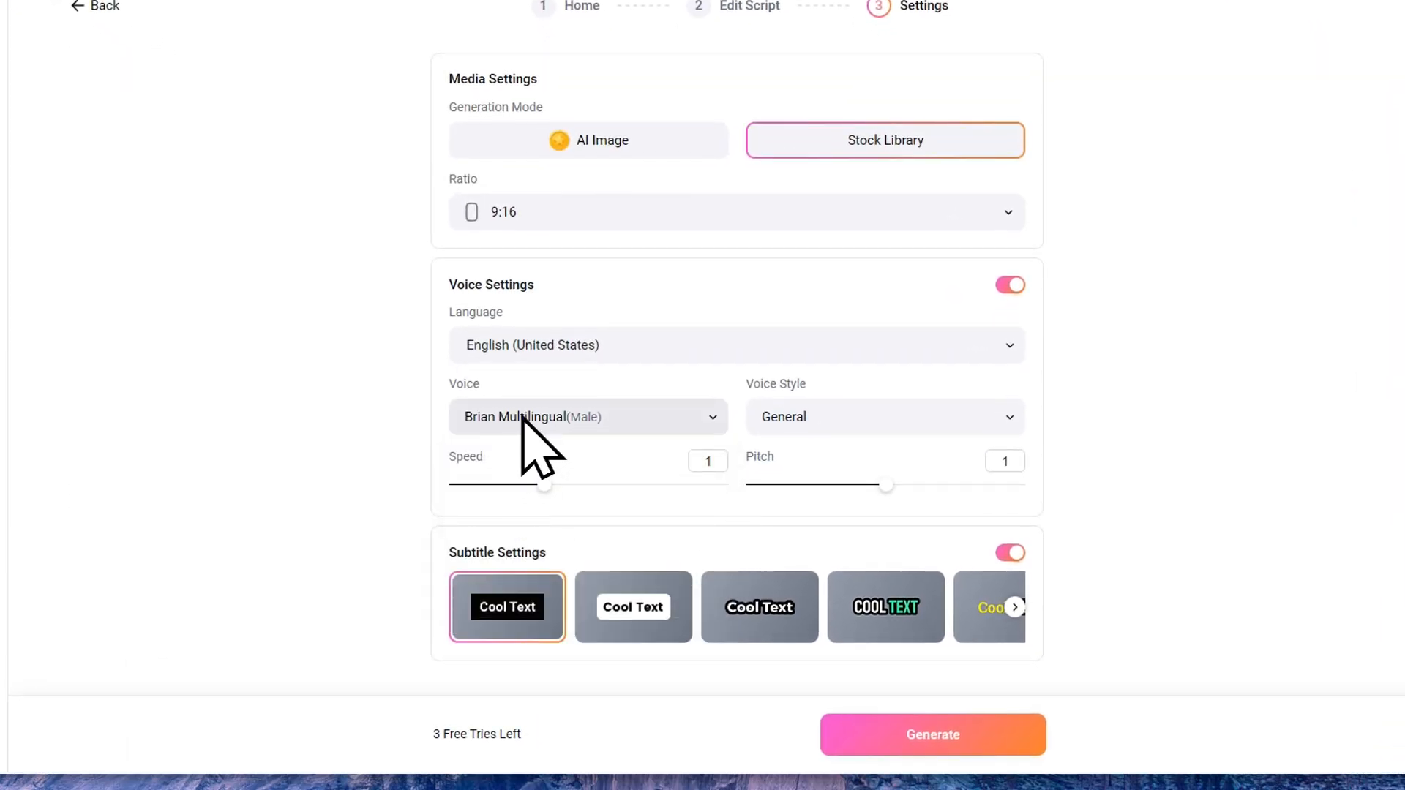
left_click(796, 416)
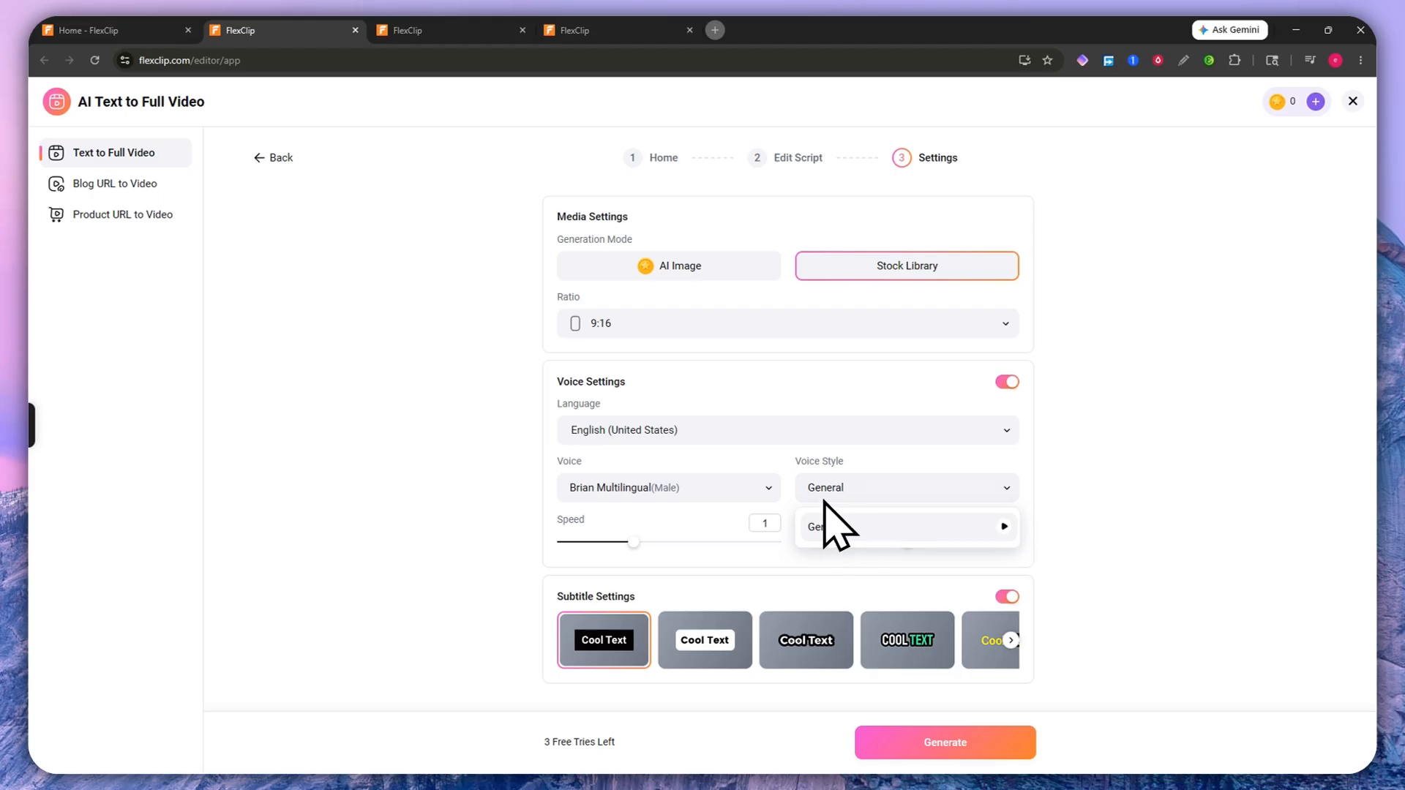
left_click(702, 492)
scroll(635, 576, "down", 2)
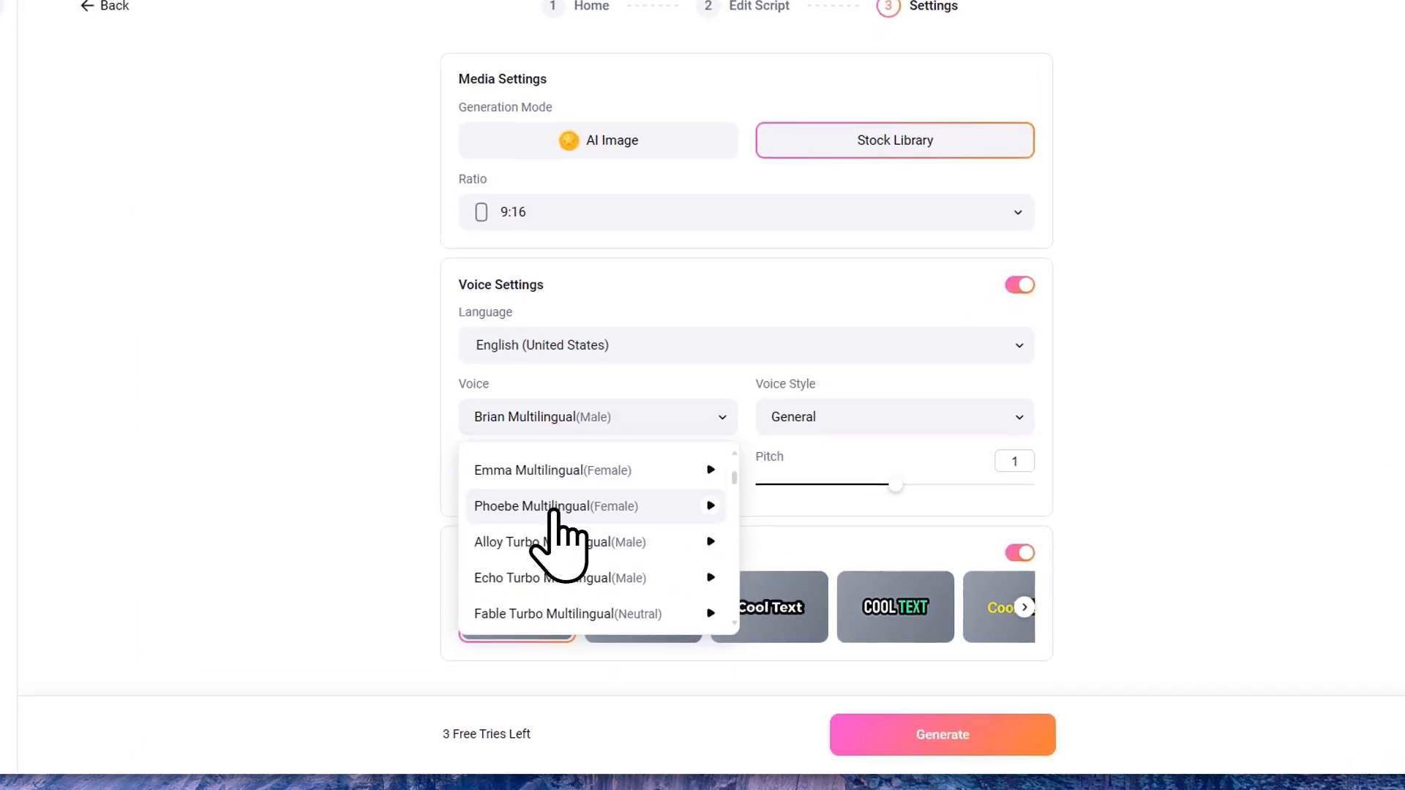
left_click(557, 506)
left_click(836, 423)
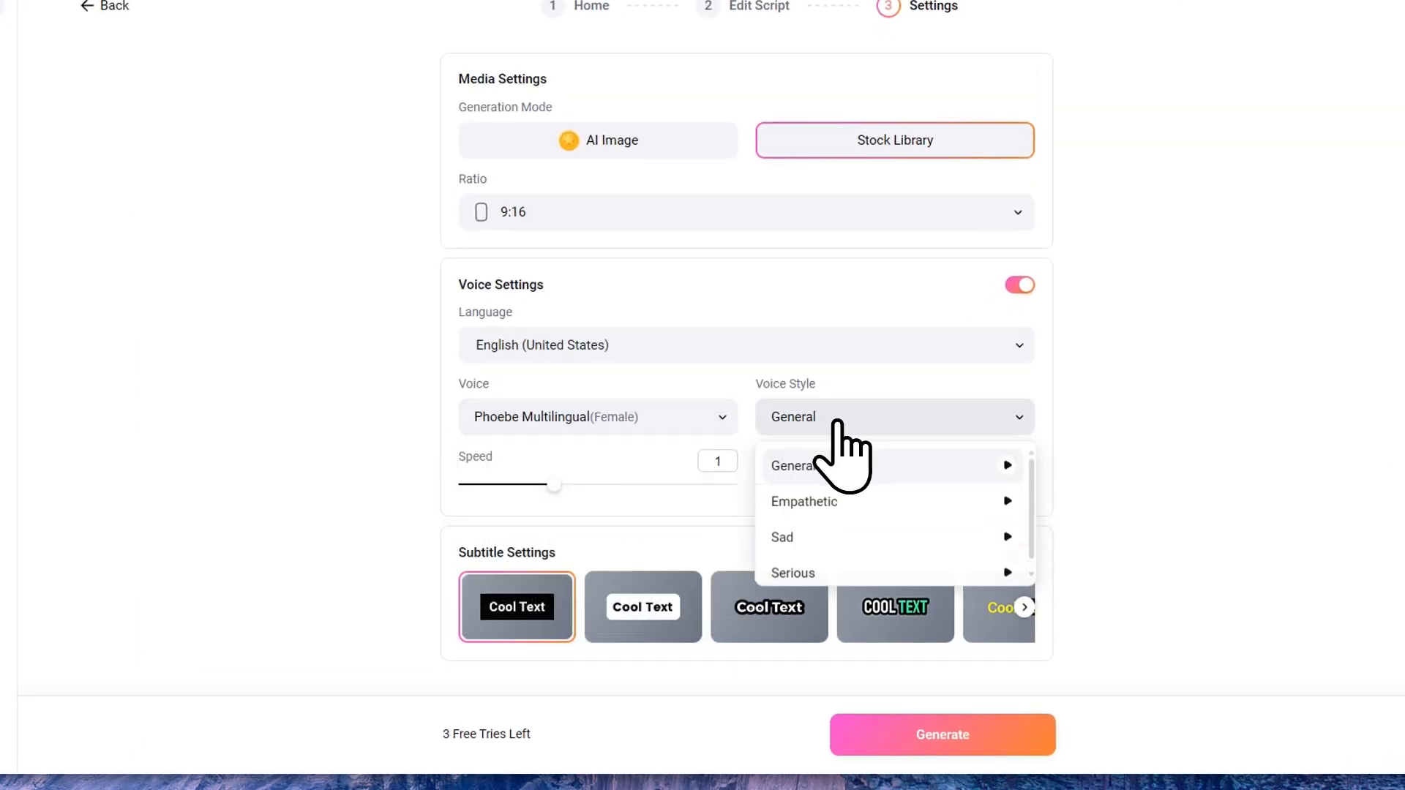
scroll(857, 547, "down", 1)
scroll(833, 468, "up", 1)
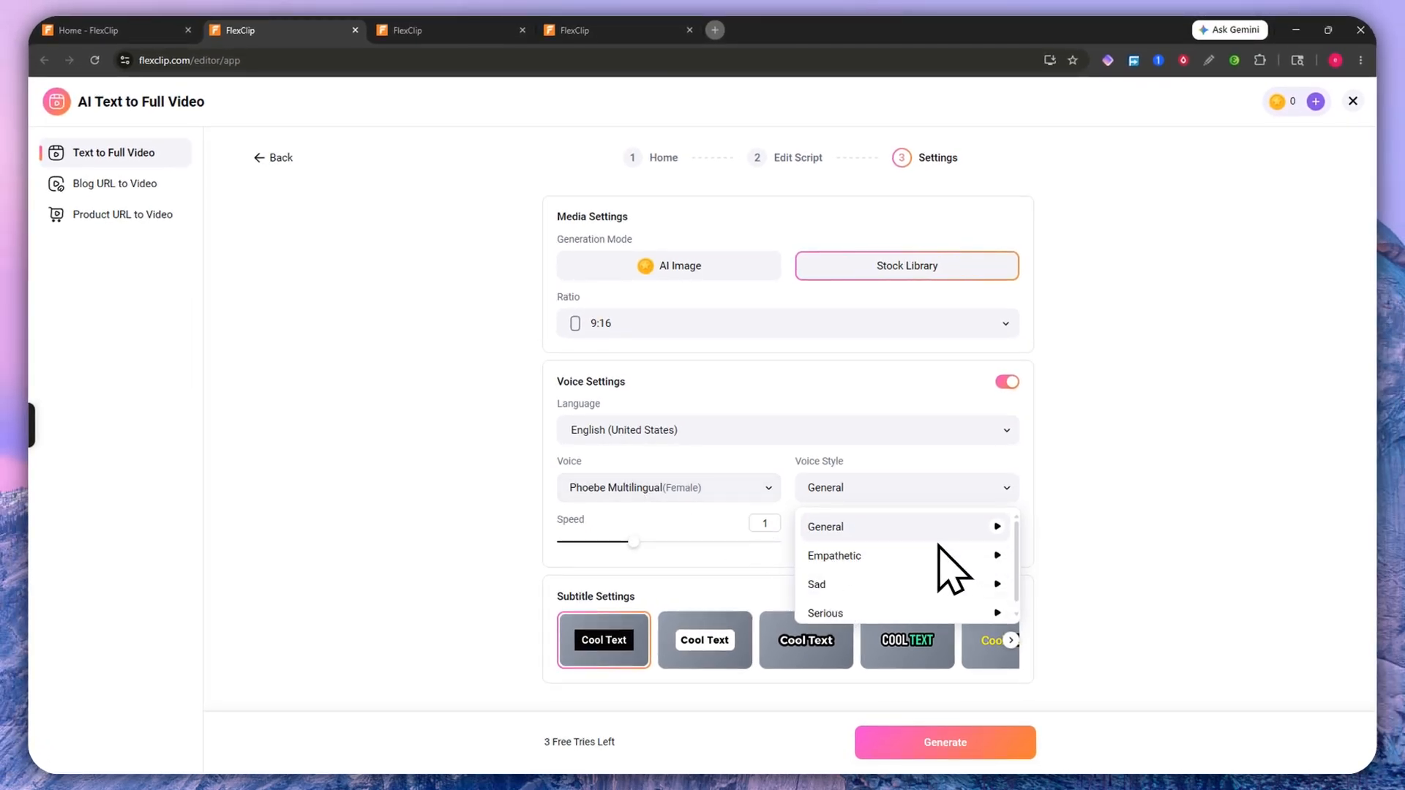
scroll(893, 578, "down", 1)
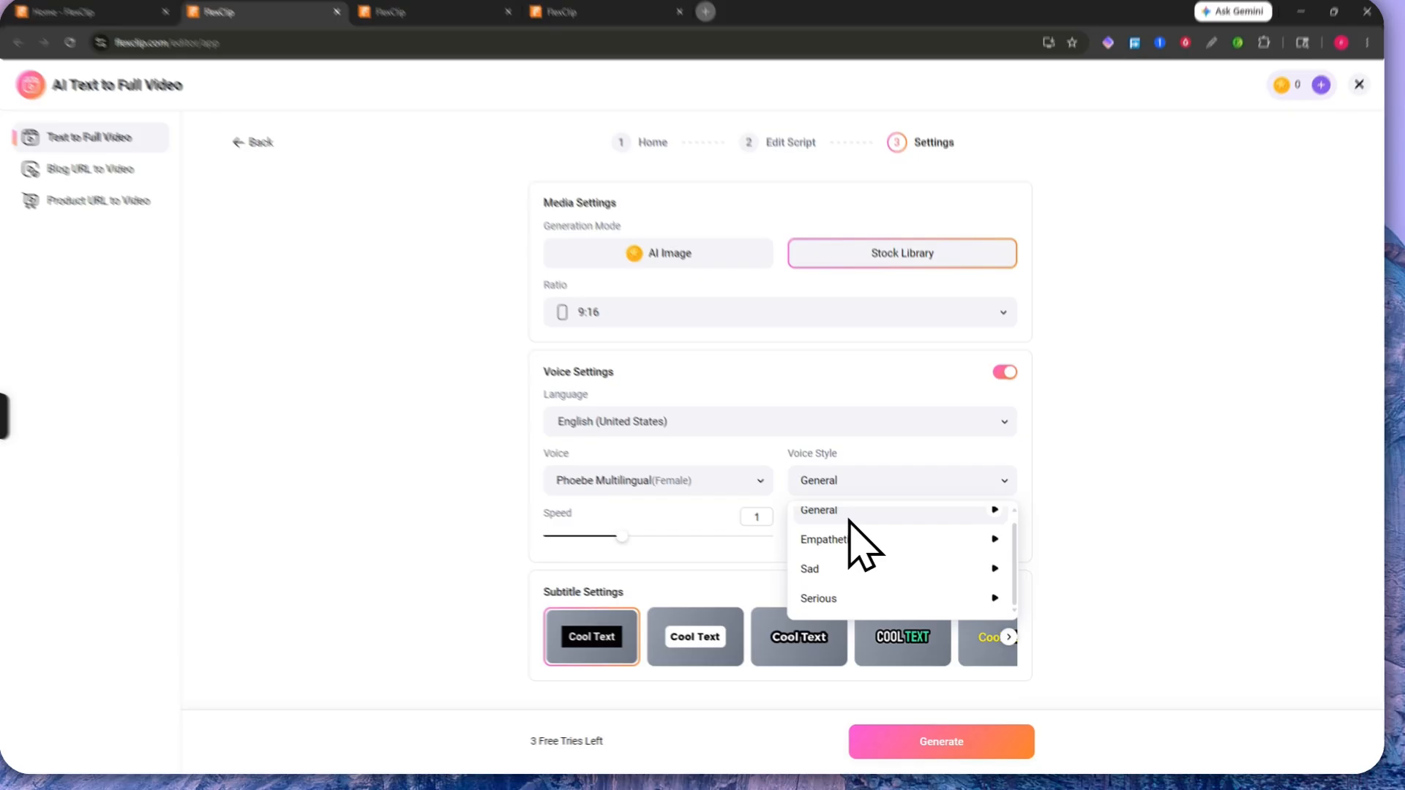
left_click(684, 483)
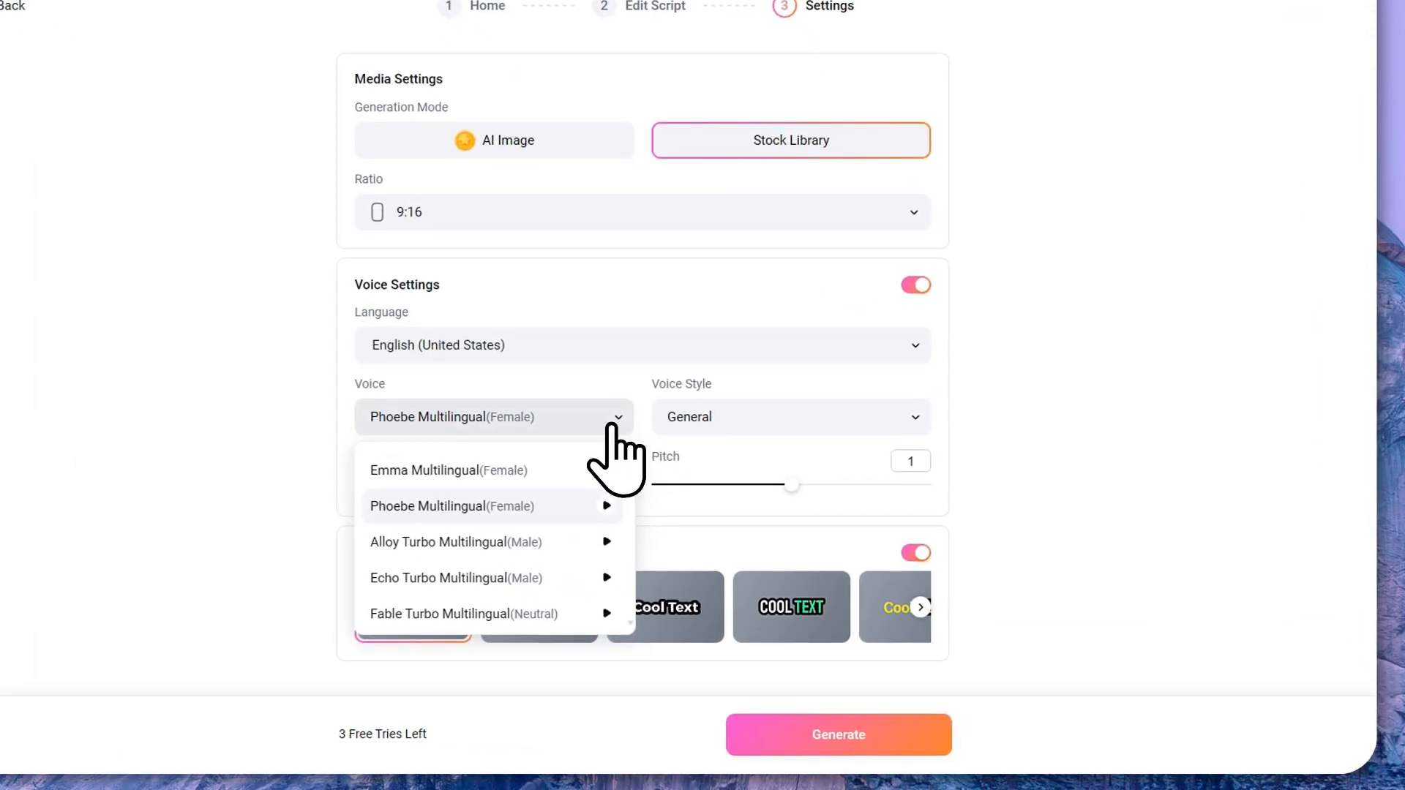
left_click(613, 424)
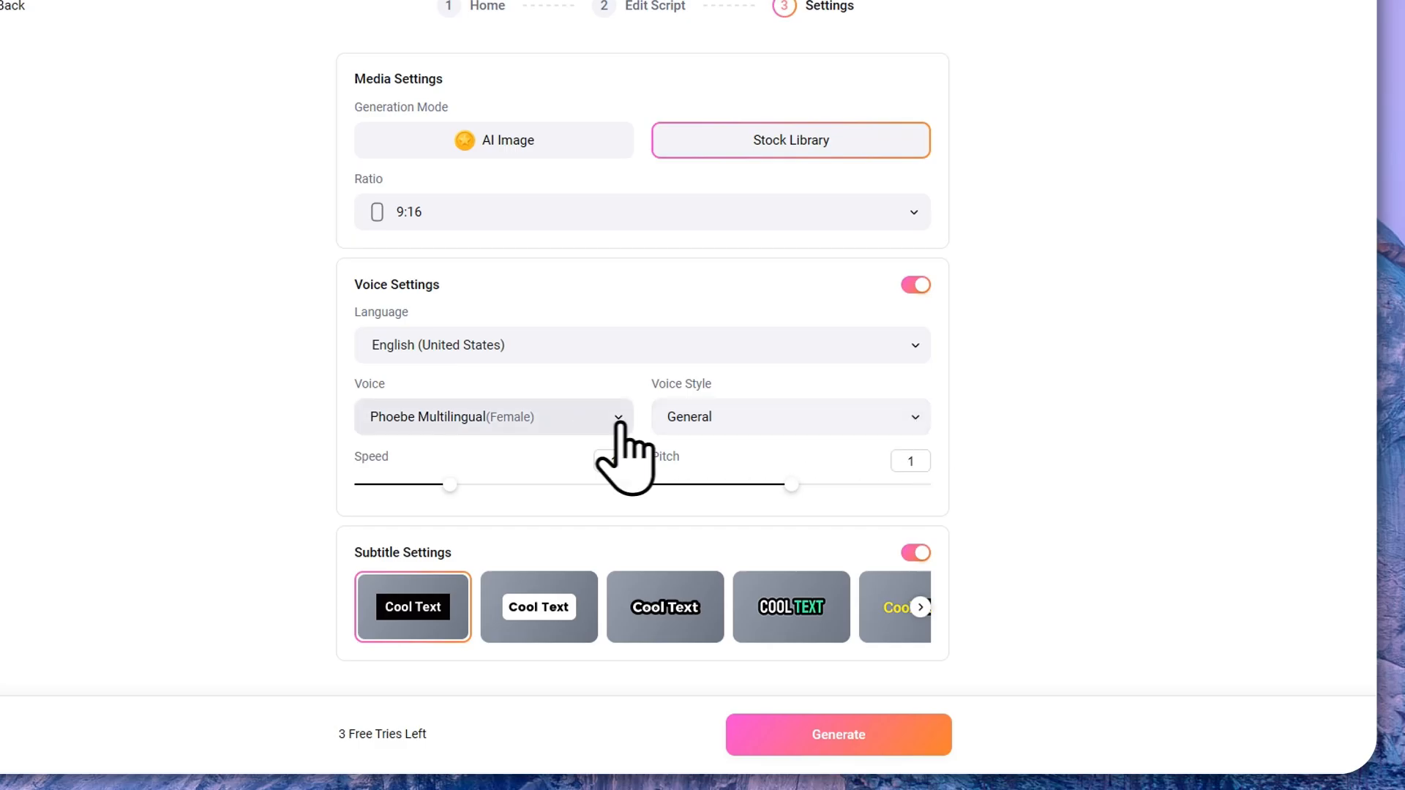
Step: Preview the Empathetic voice style but keep the style on General
left_click(864, 424)
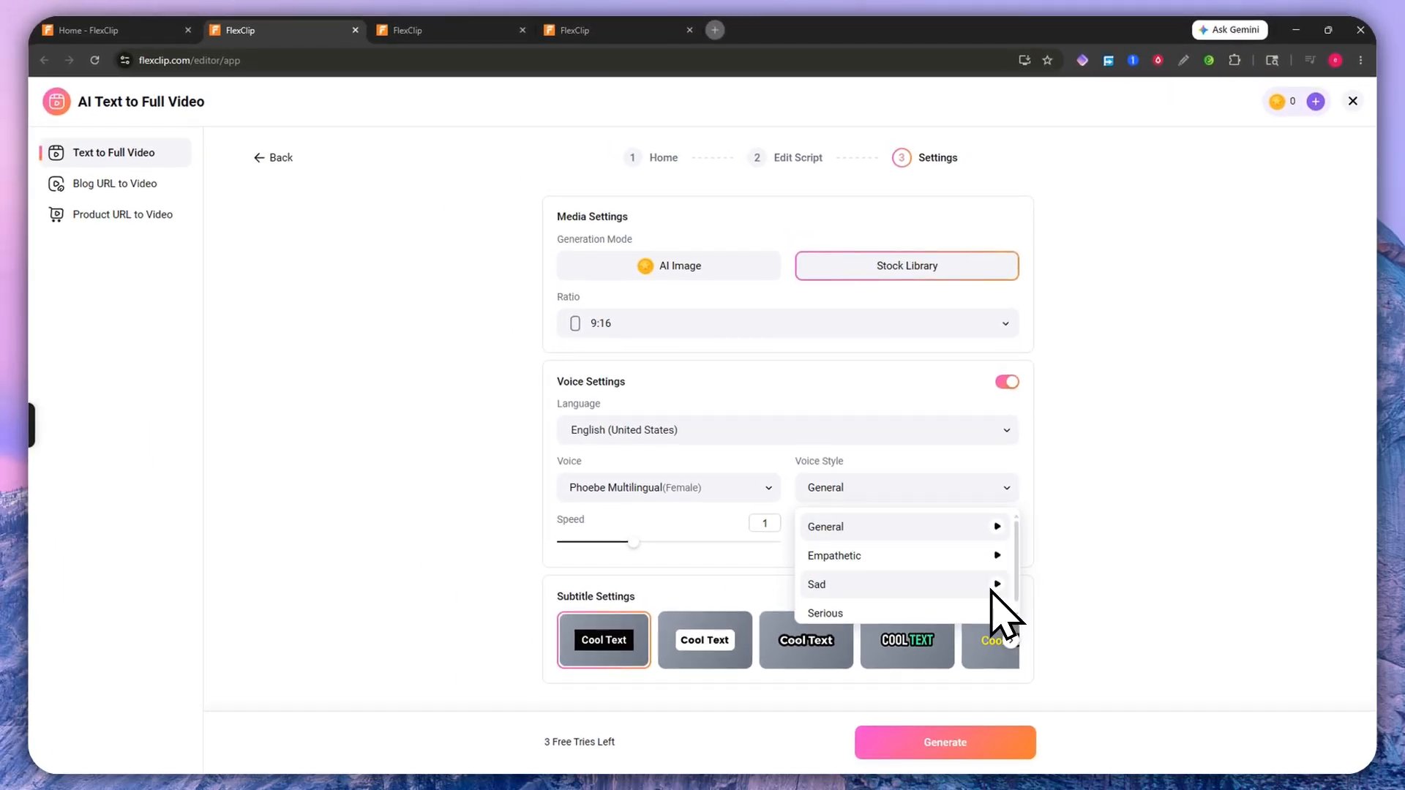
left_click(996, 555)
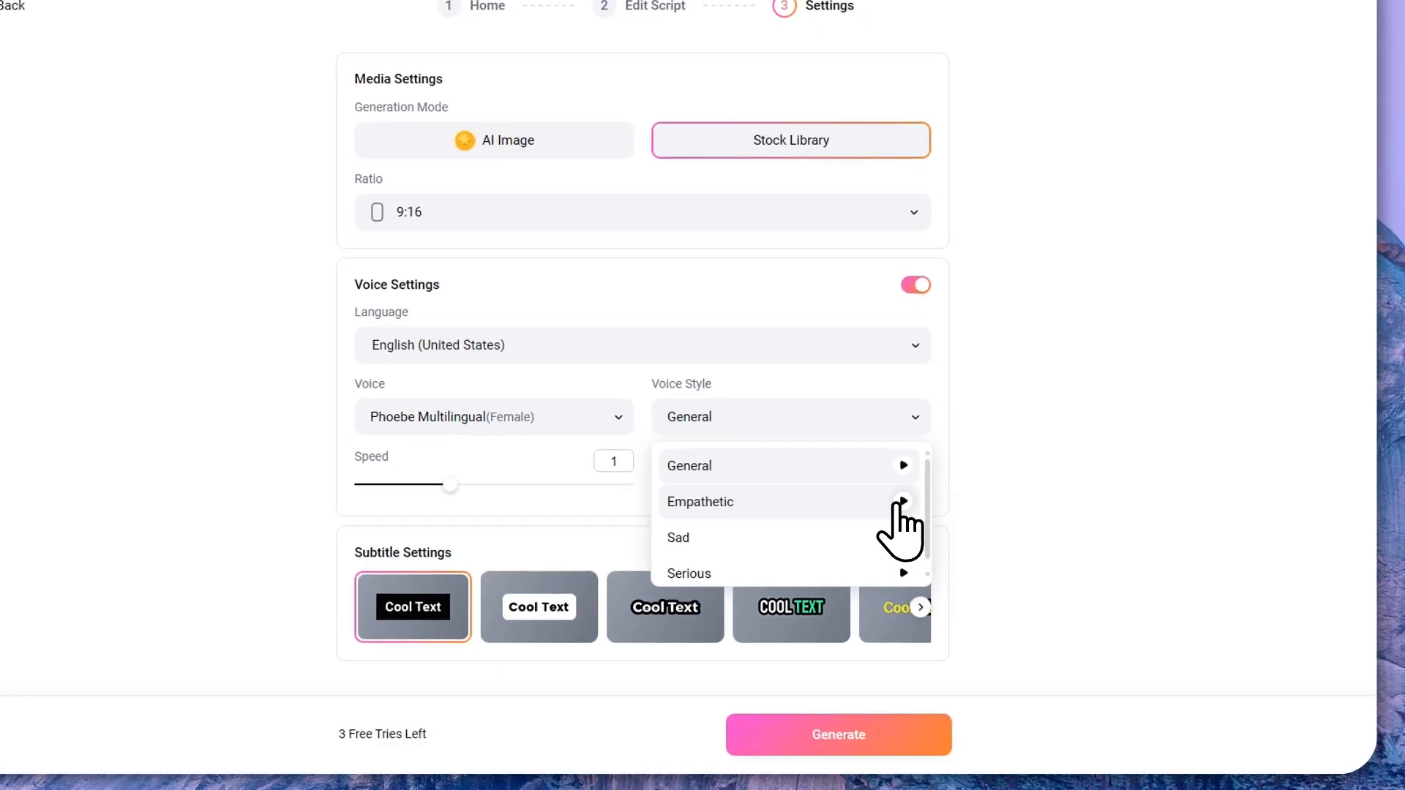
scroll(904, 535, "down", 1)
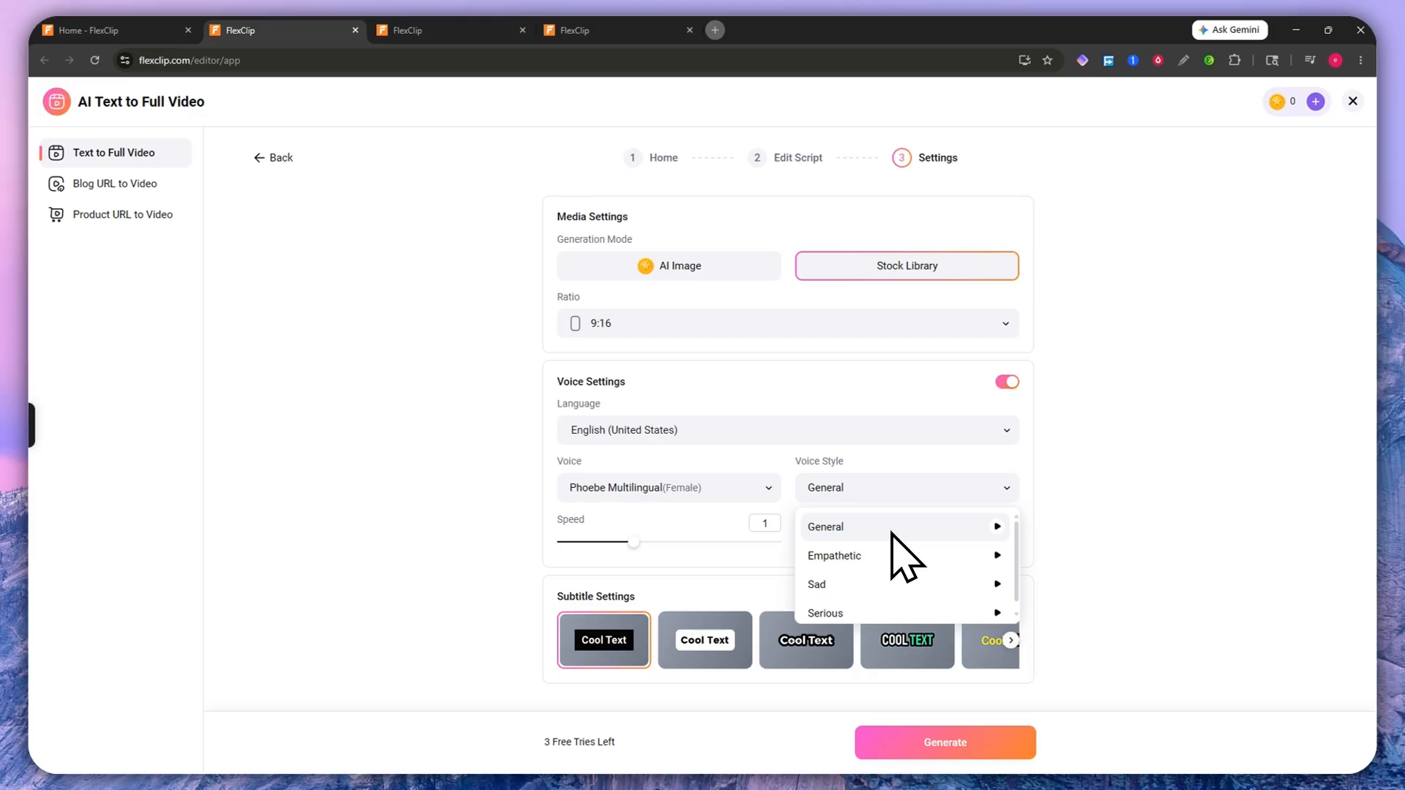
scroll(894, 556, "down", 1)
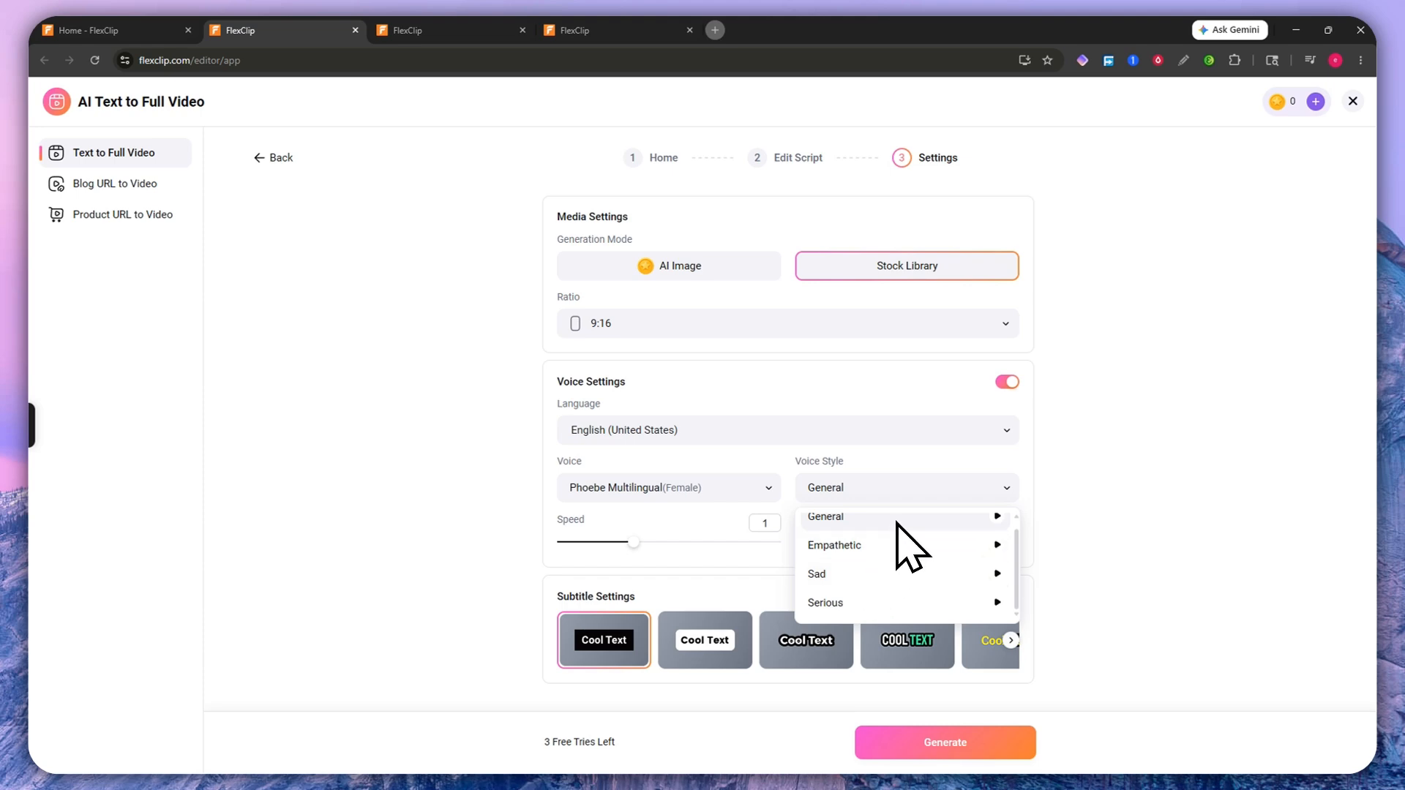
left_click(841, 517)
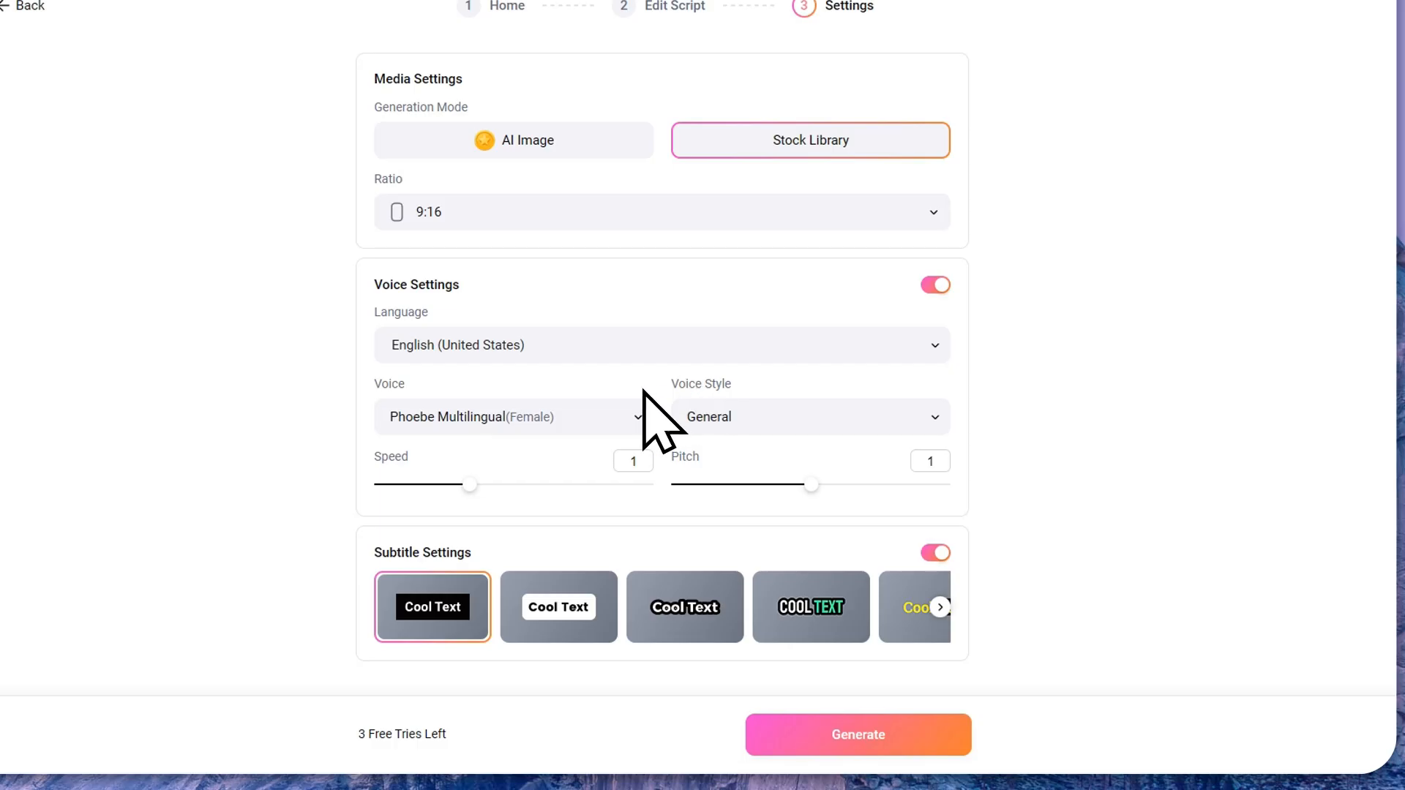
left_click(732, 410)
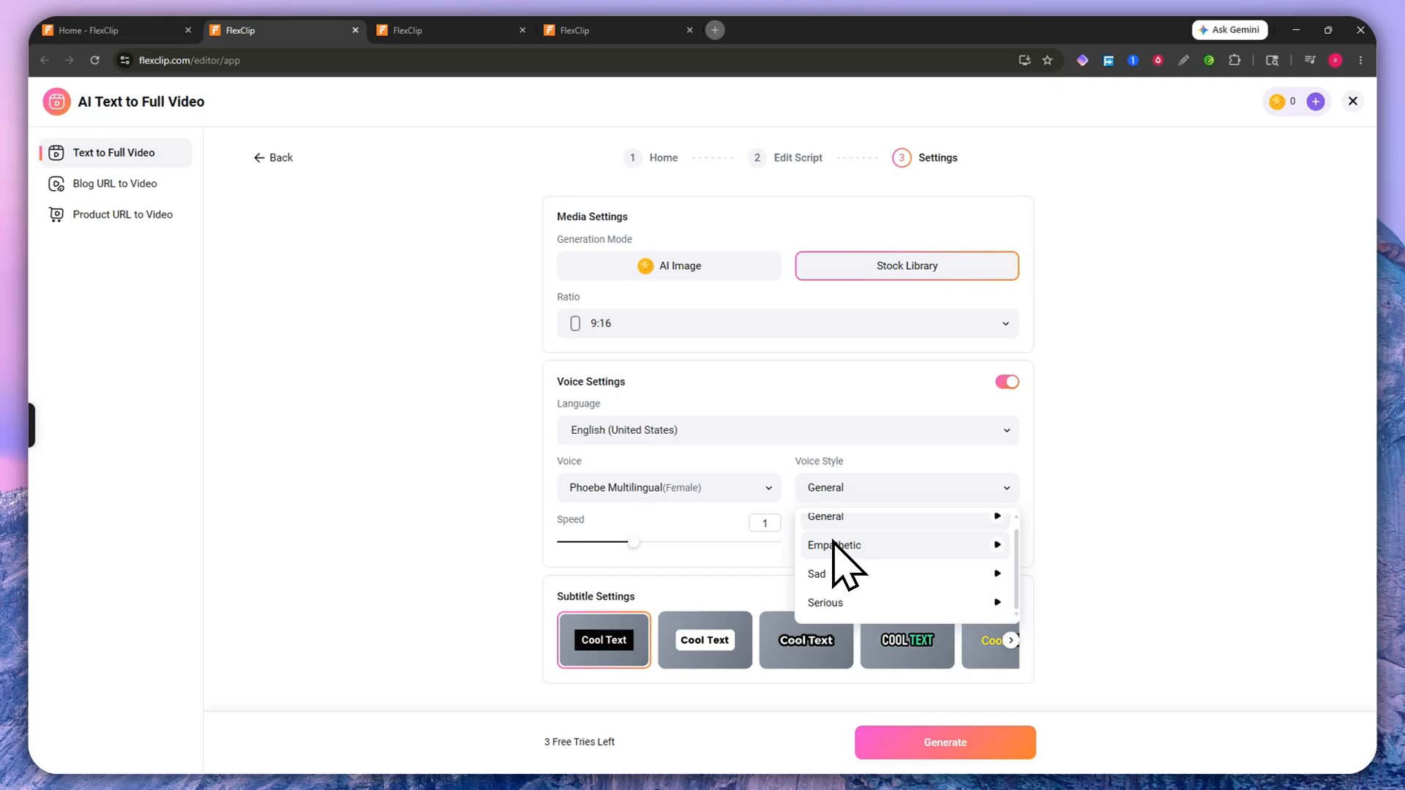
left_click(1085, 525)
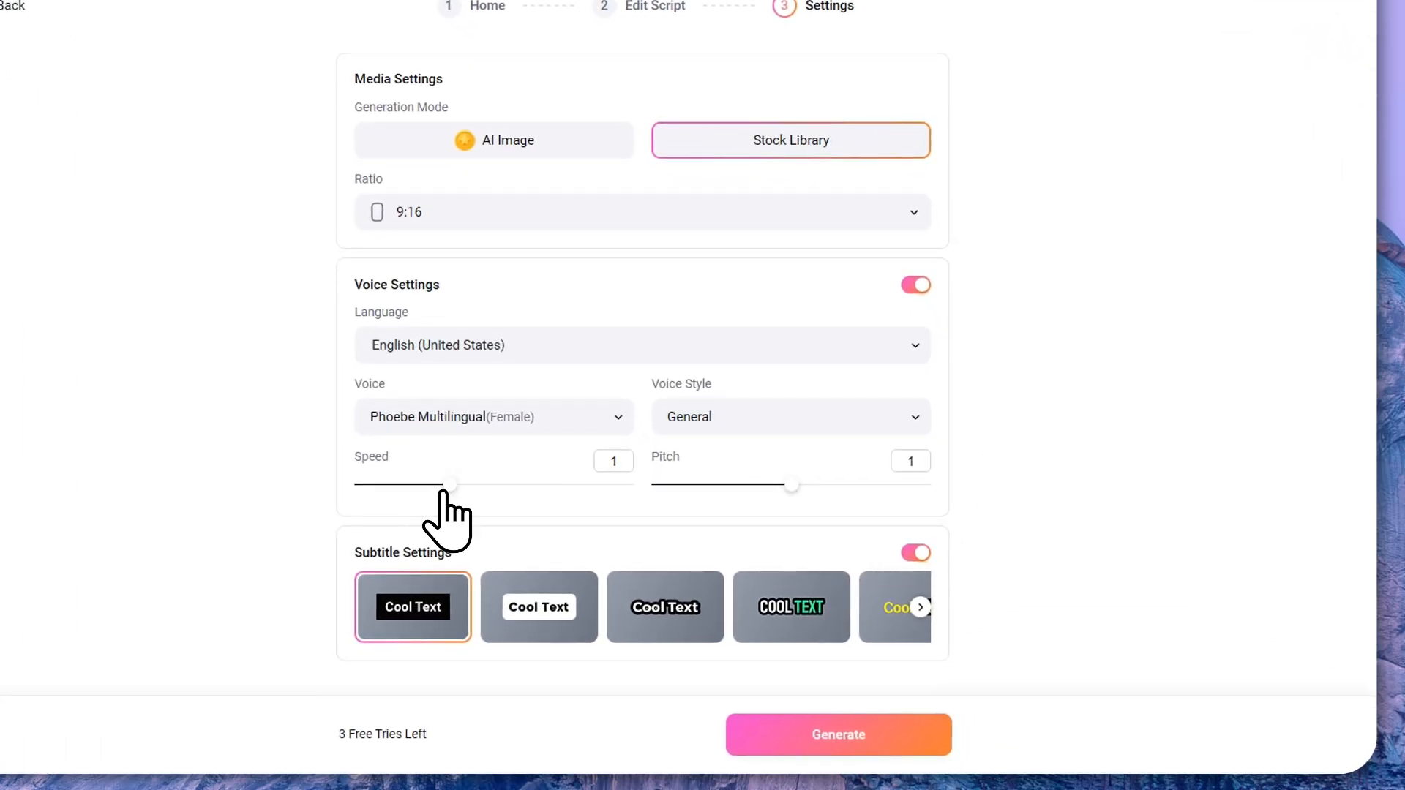
Step: Try different narration speed and pitch values on the sliders, leaving both at 1
mouse_move(450, 486)
left_mouse_down()
mouse_move(604, 487)
mouse_move(476, 483)
left_mouse_up()
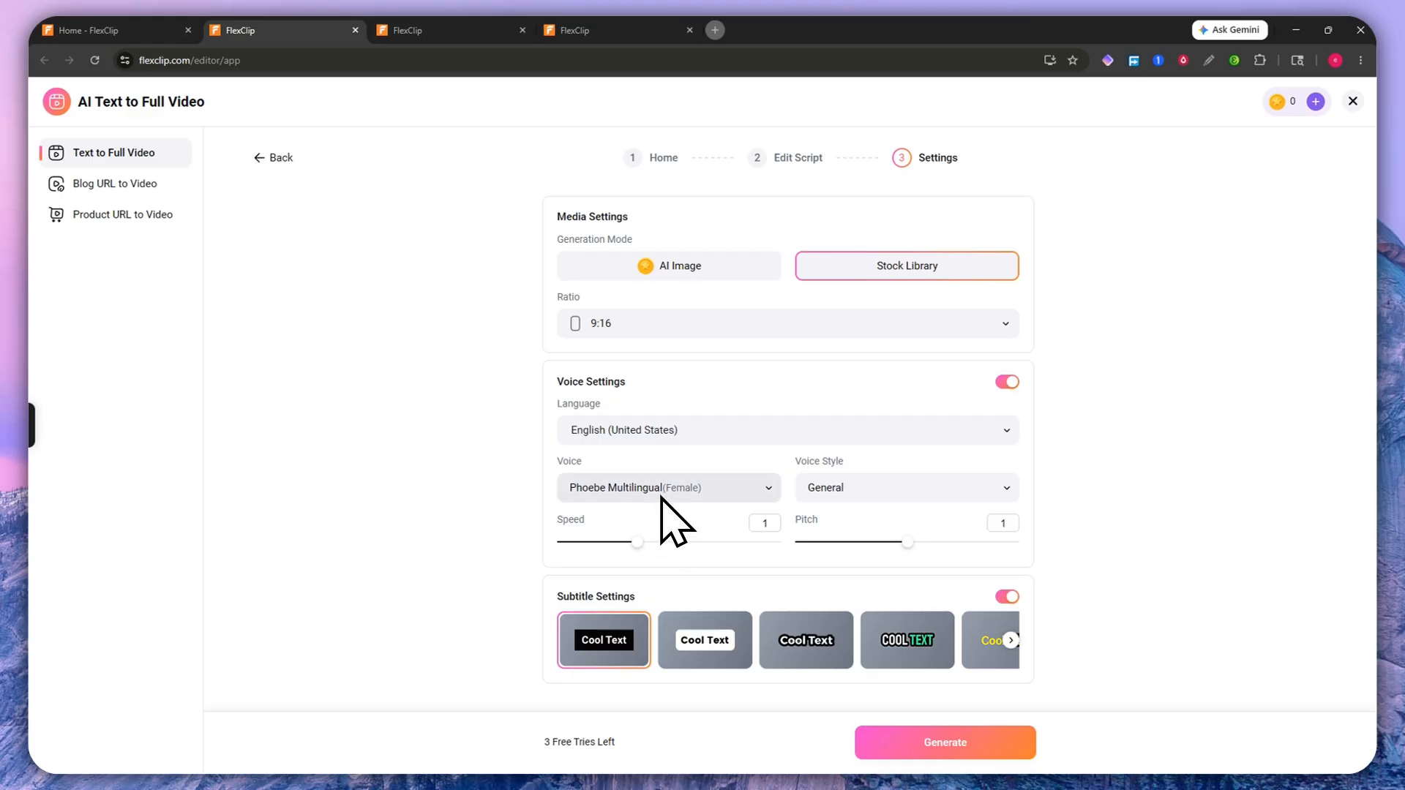
mouse_move(641, 543)
left_mouse_down()
mouse_move(662, 543)
mouse_move(630, 546)
left_mouse_up()
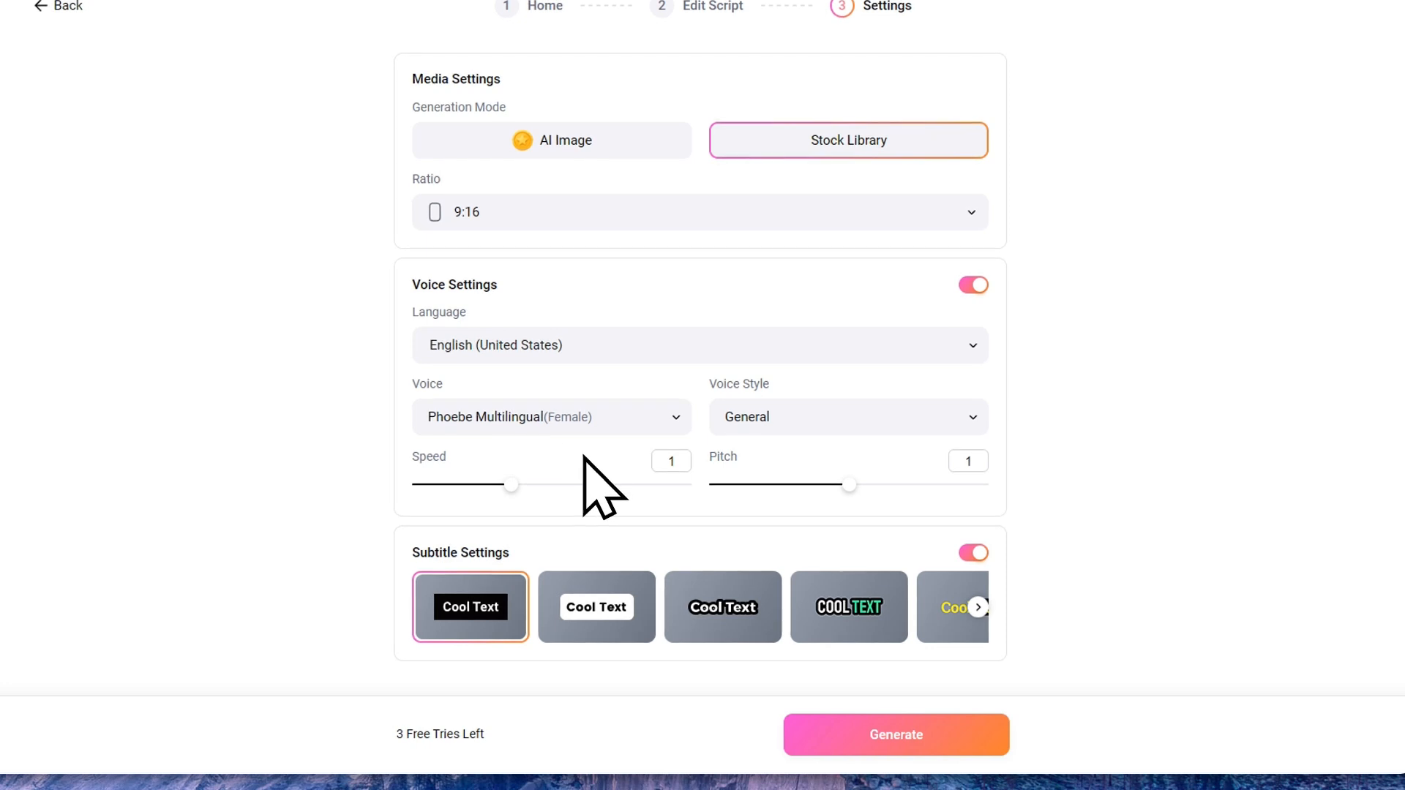
left_click_drag(845, 485, 894, 489)
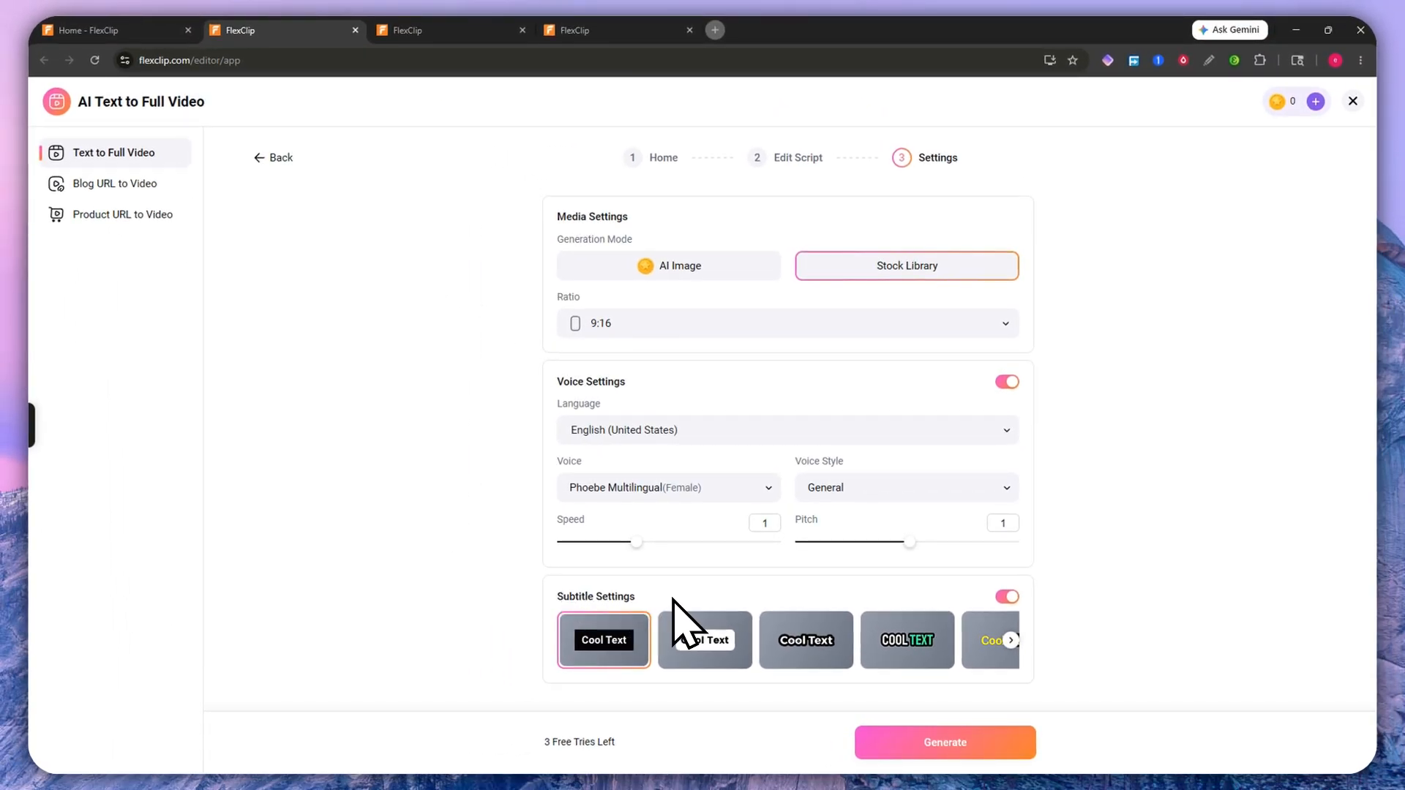
Step: Turn subtitles back on and browse the style carousel to pick the yellow COOL TEXT style
left_click(1007, 596)
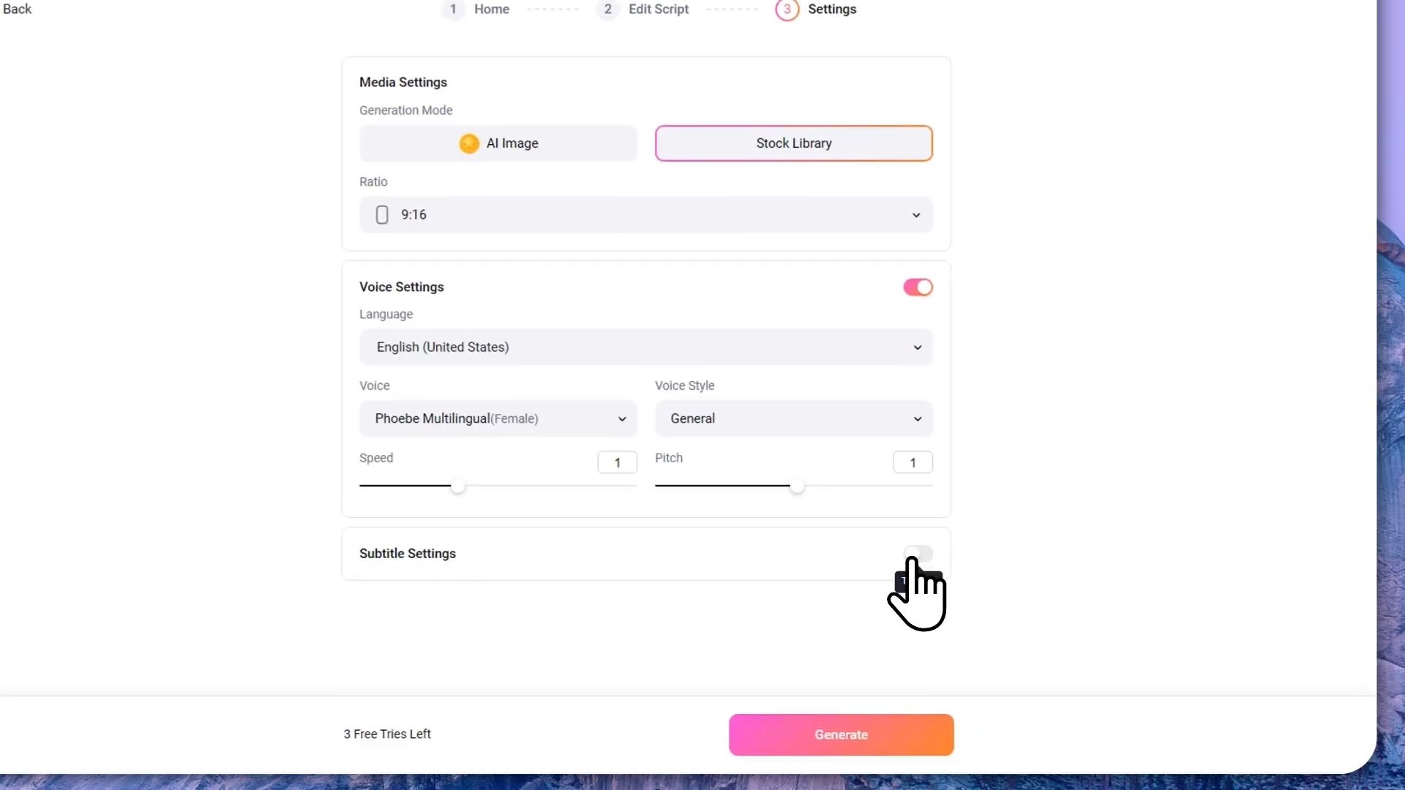
left_click(912, 555)
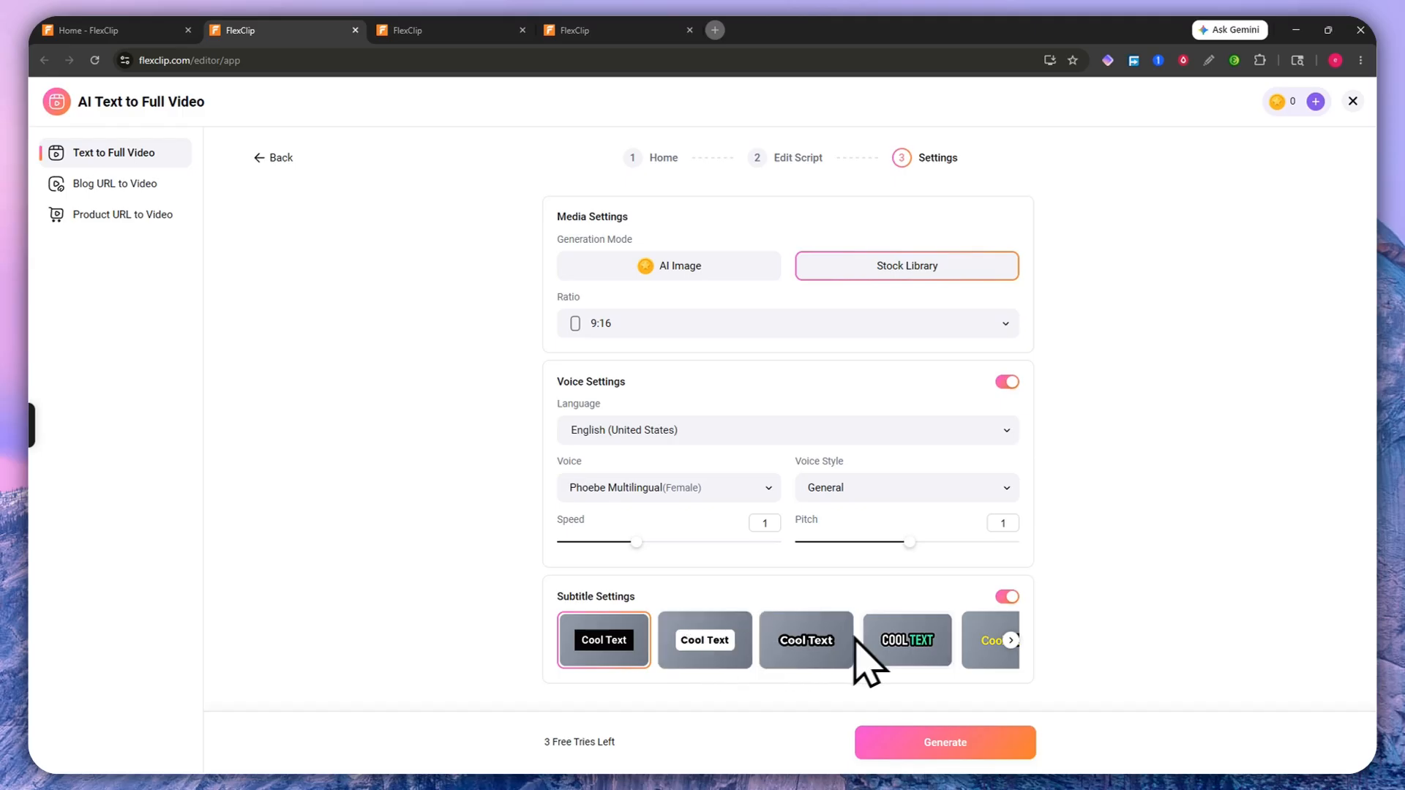
left_click(1010, 641)
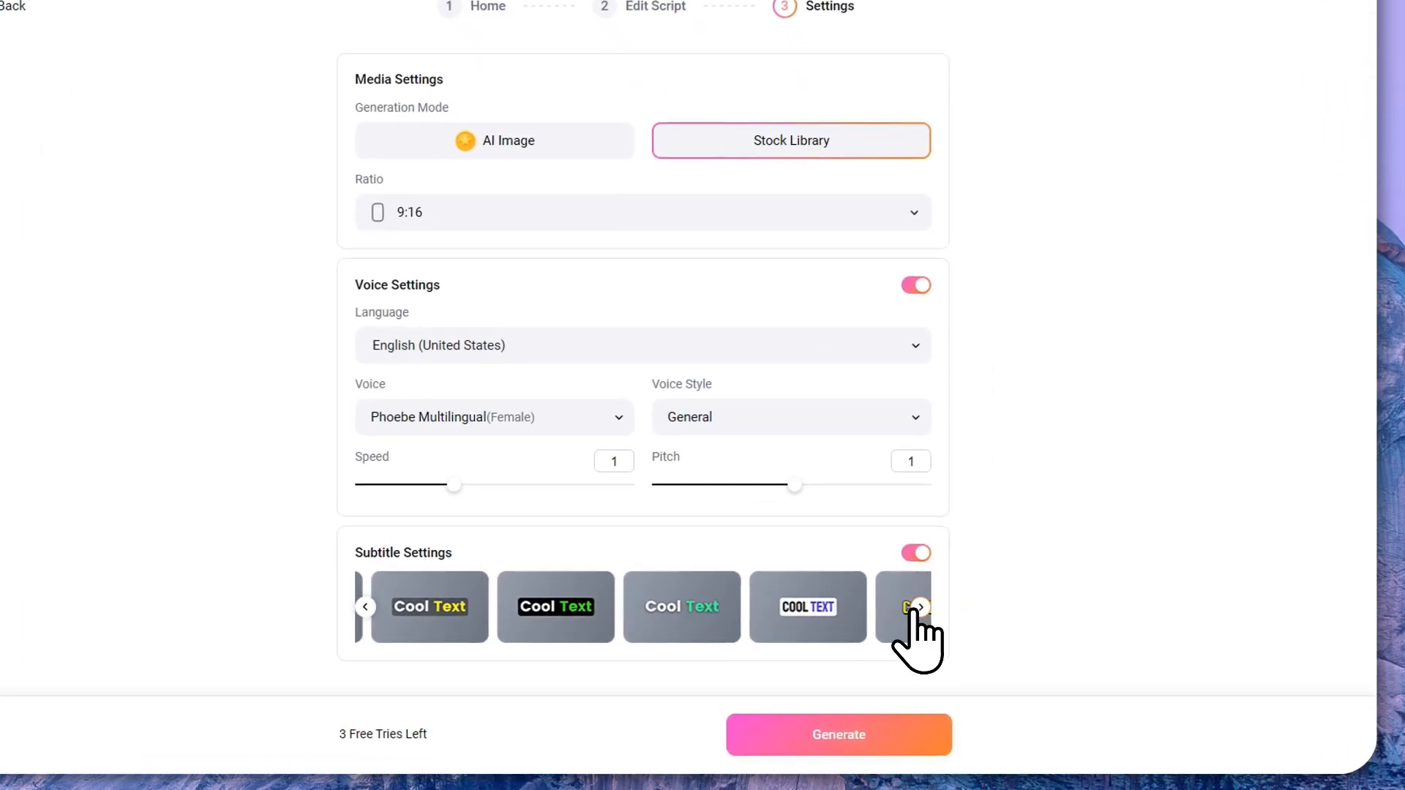
left_click(916, 609)
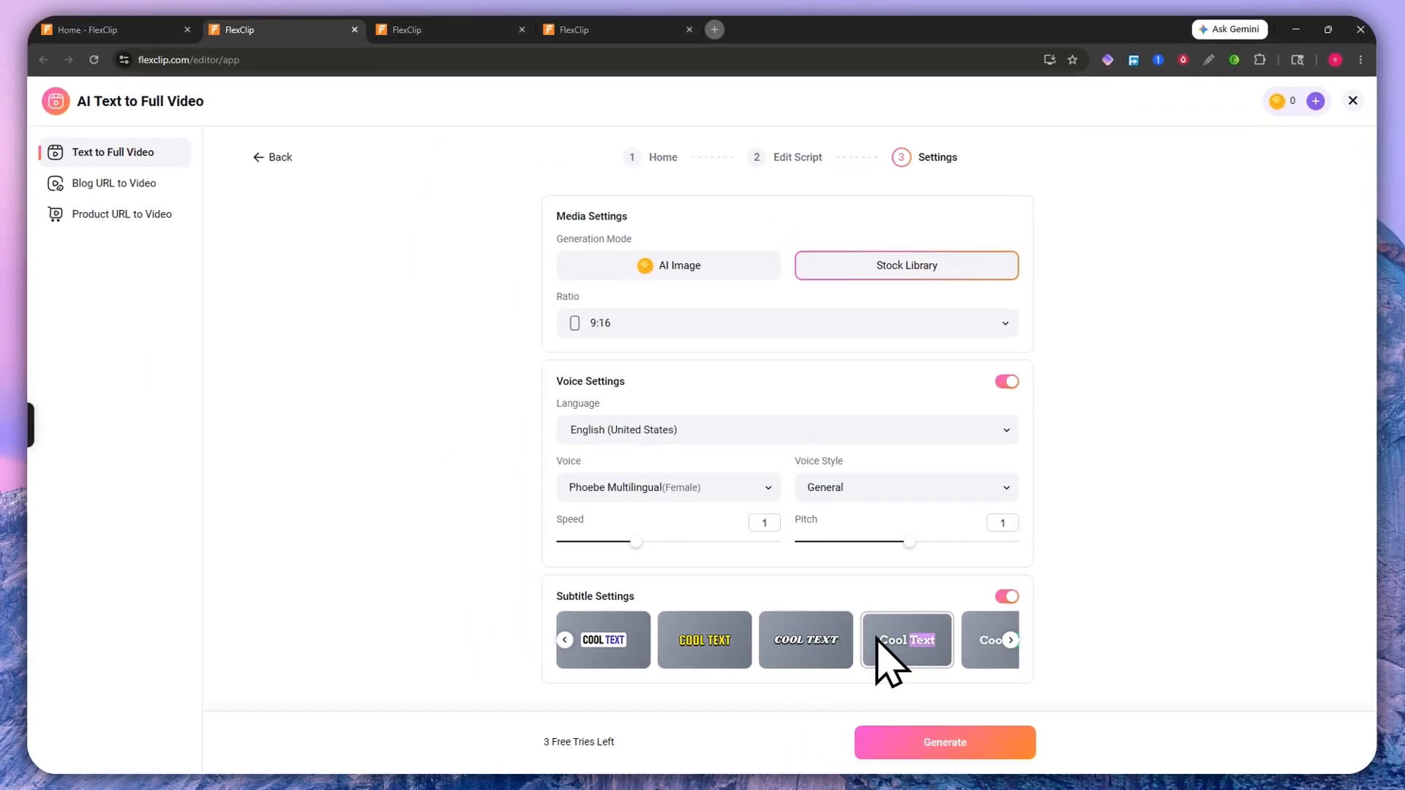
left_click(564, 640)
left_click(565, 640)
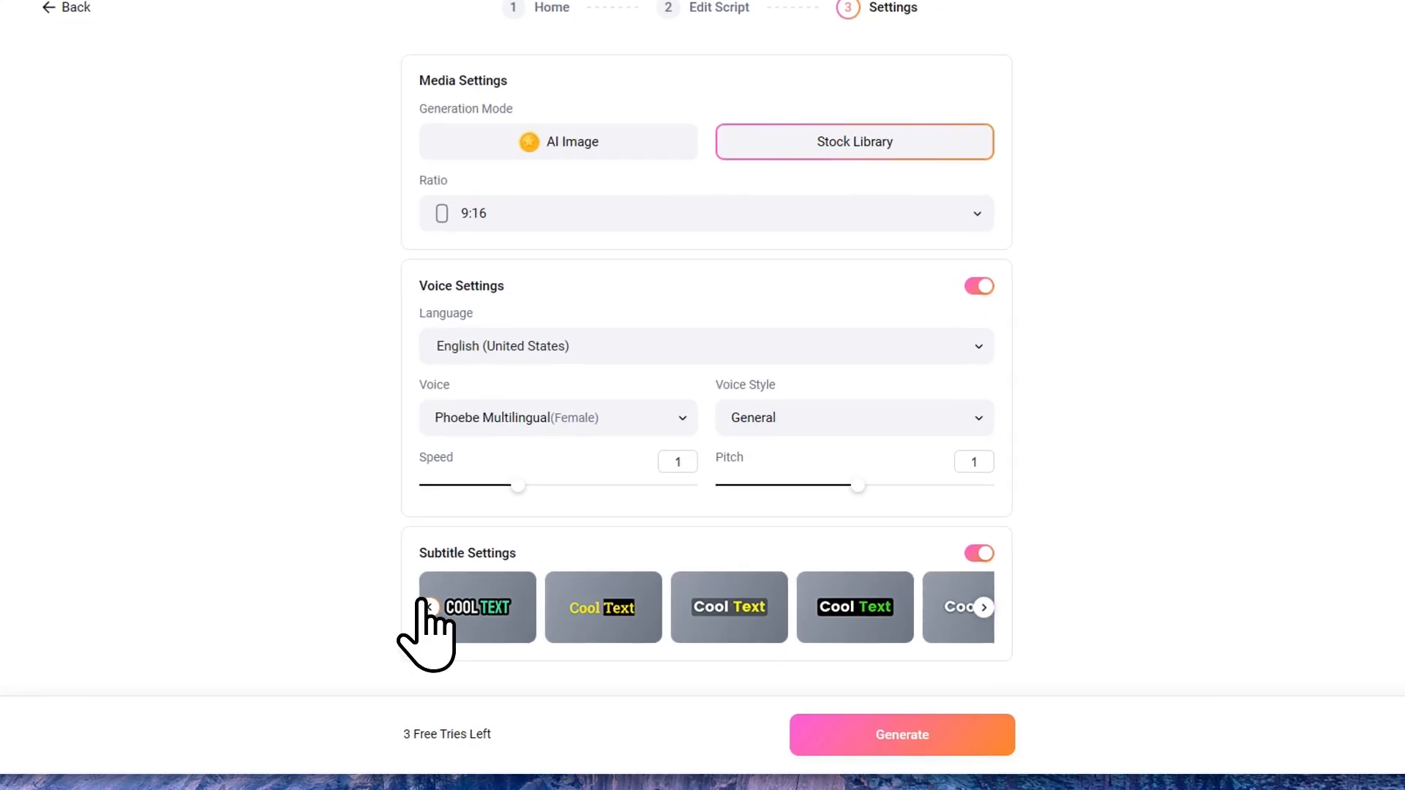
left_click(424, 606)
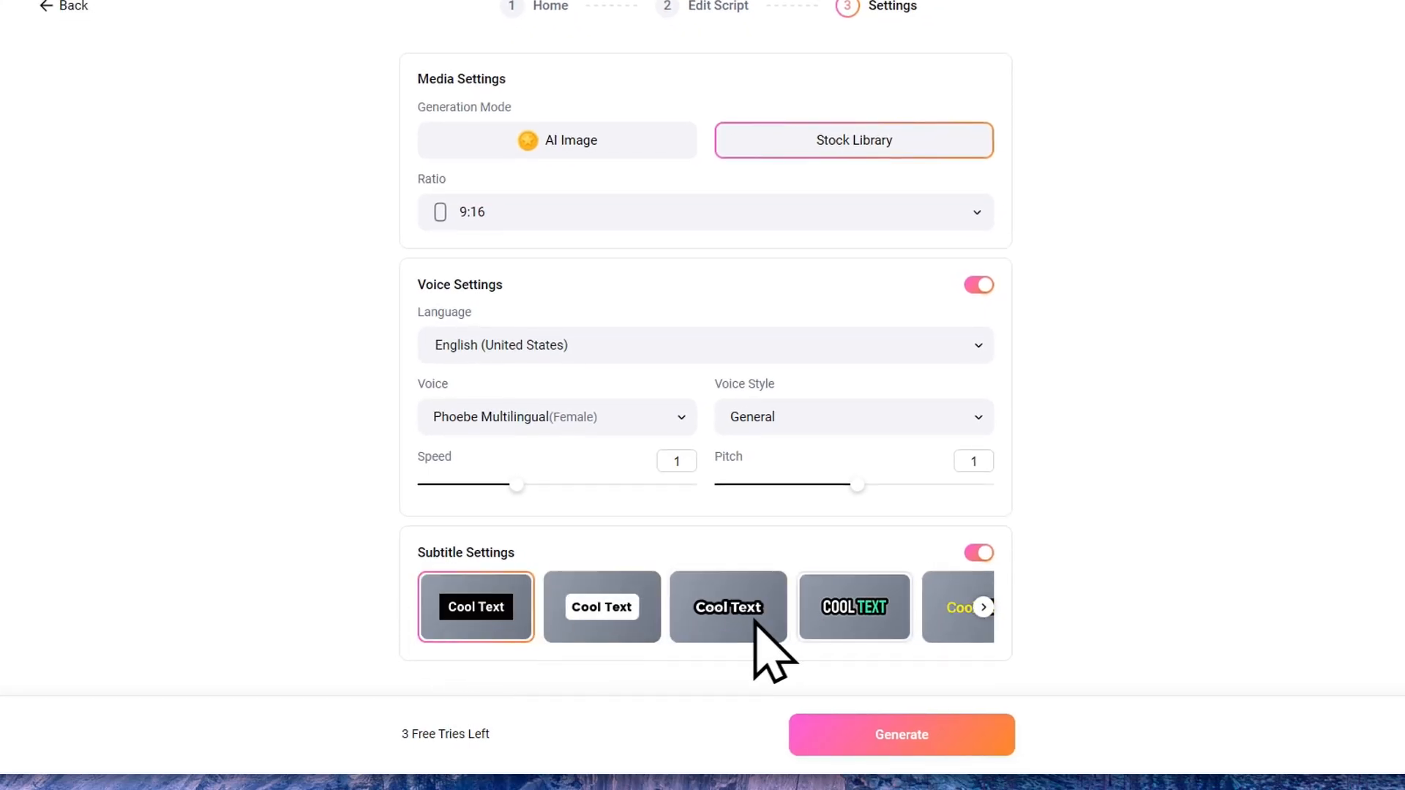
left_click(983, 608)
left_click(983, 608)
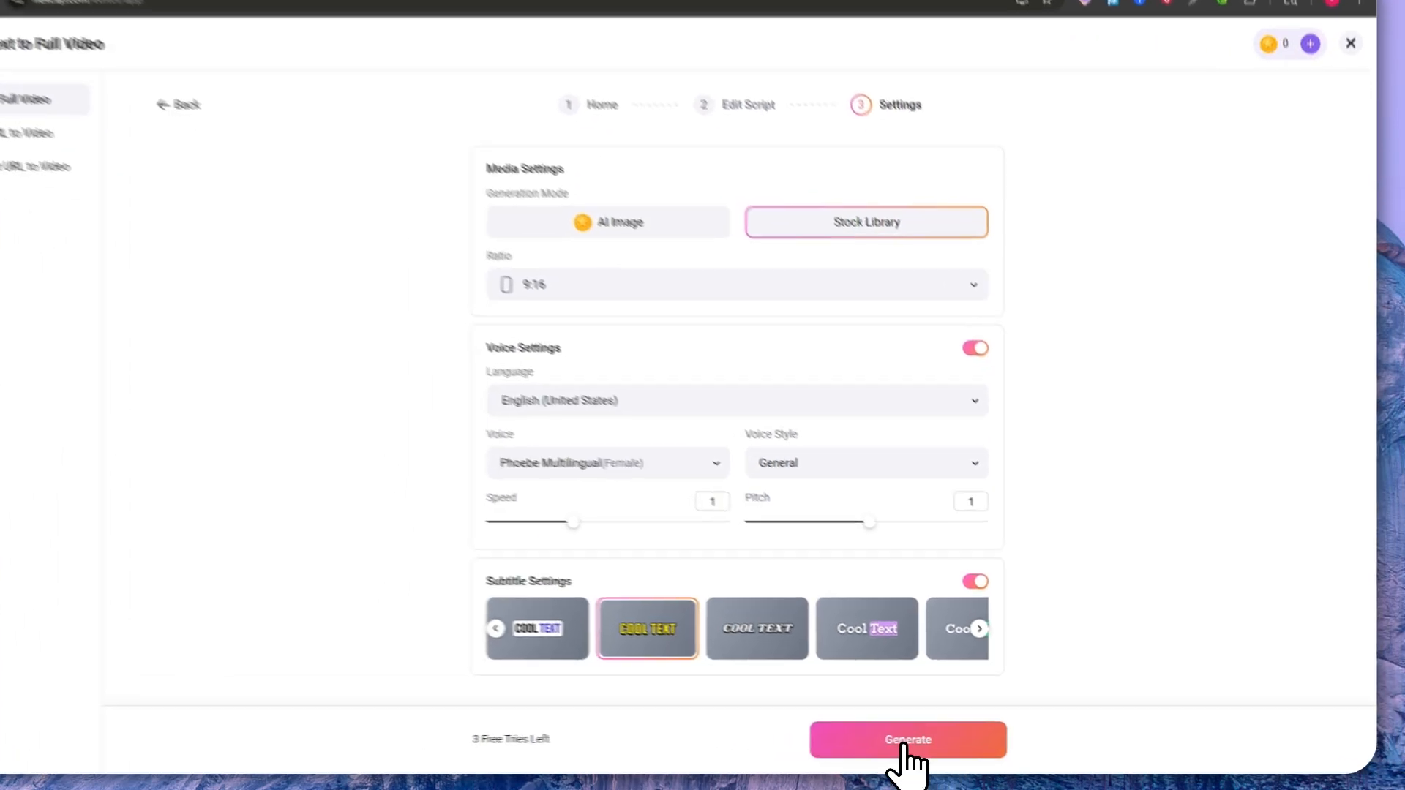
Step: Generate the HydrateSpark video and return to the editor tab once the timeline fills
left_click(905, 746)
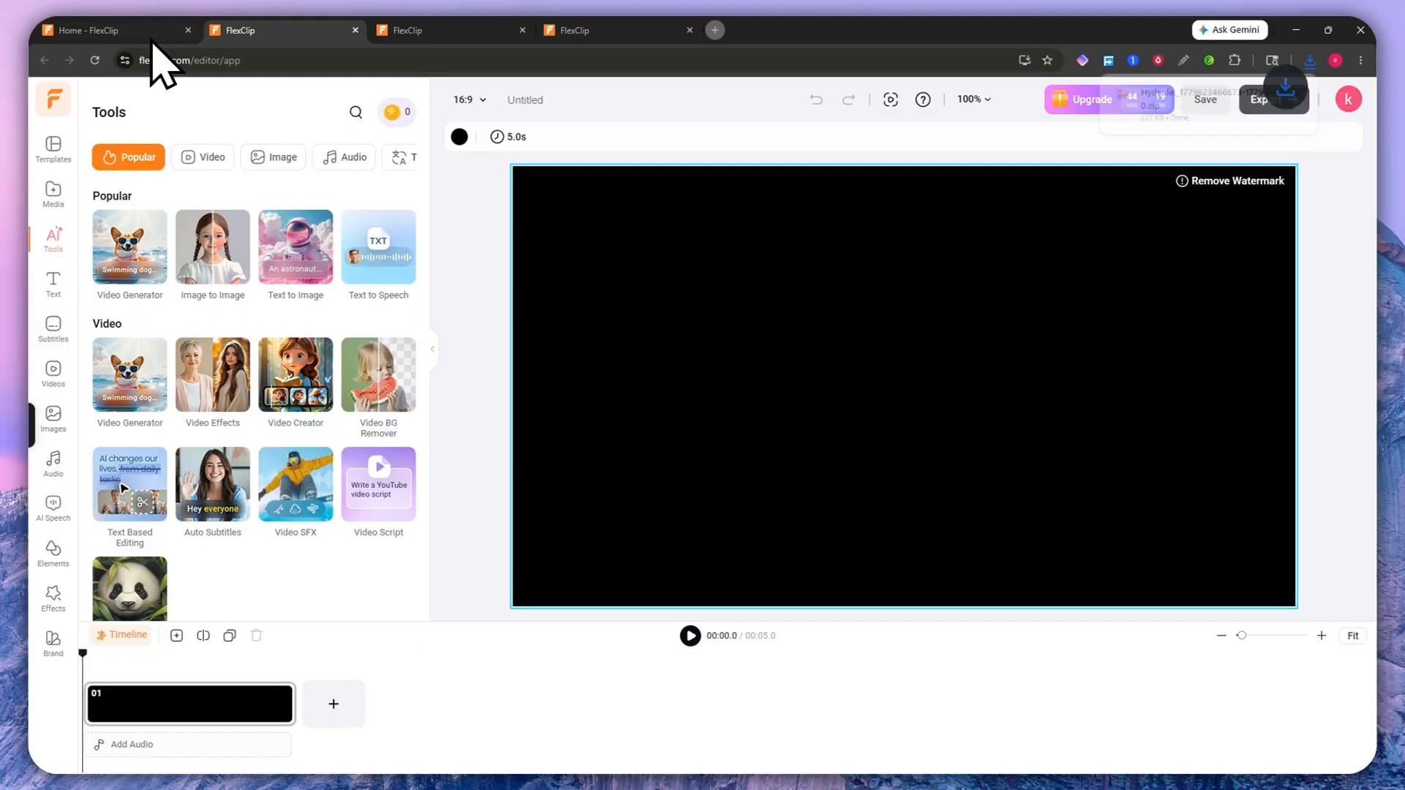
left_click(131, 31)
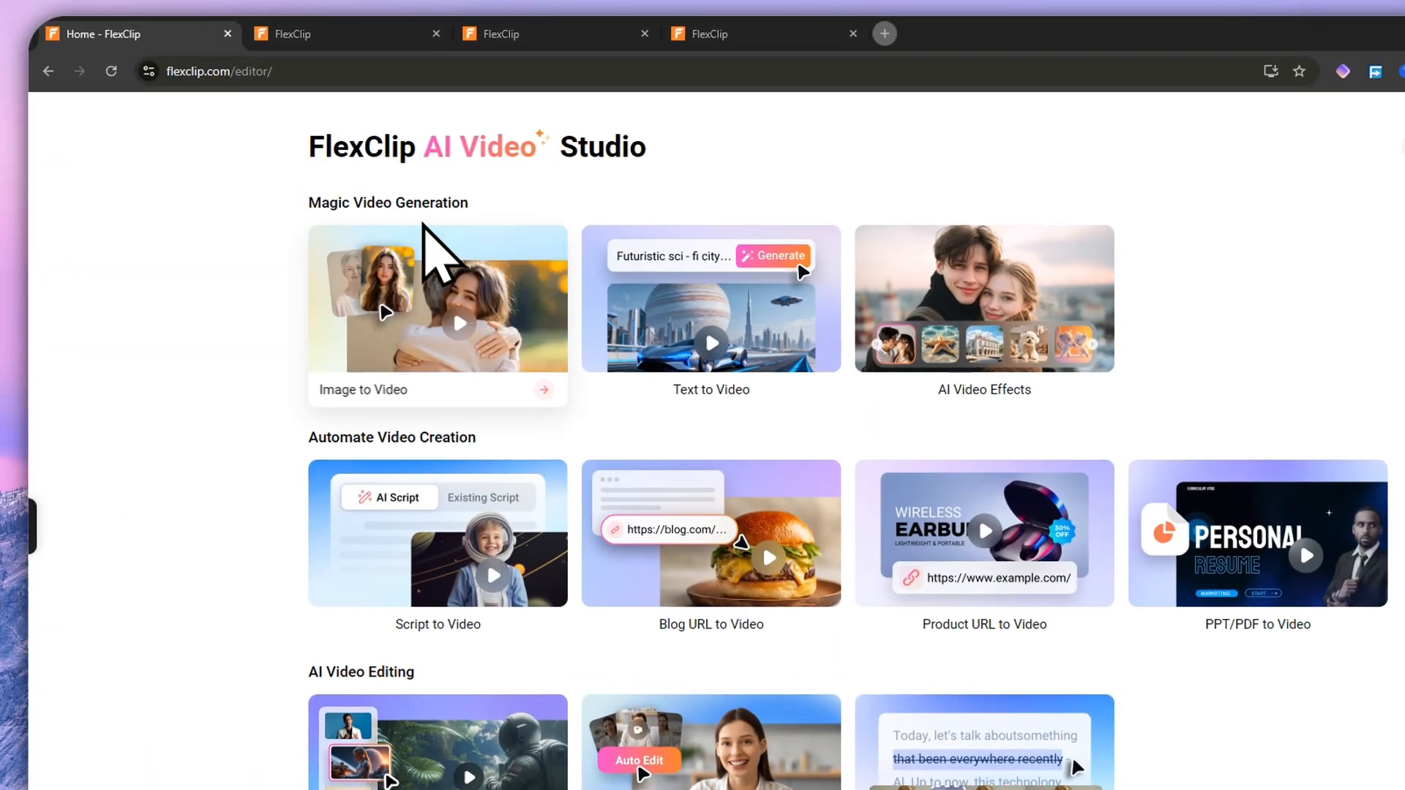
left_click(353, 38)
left_click(604, 37)
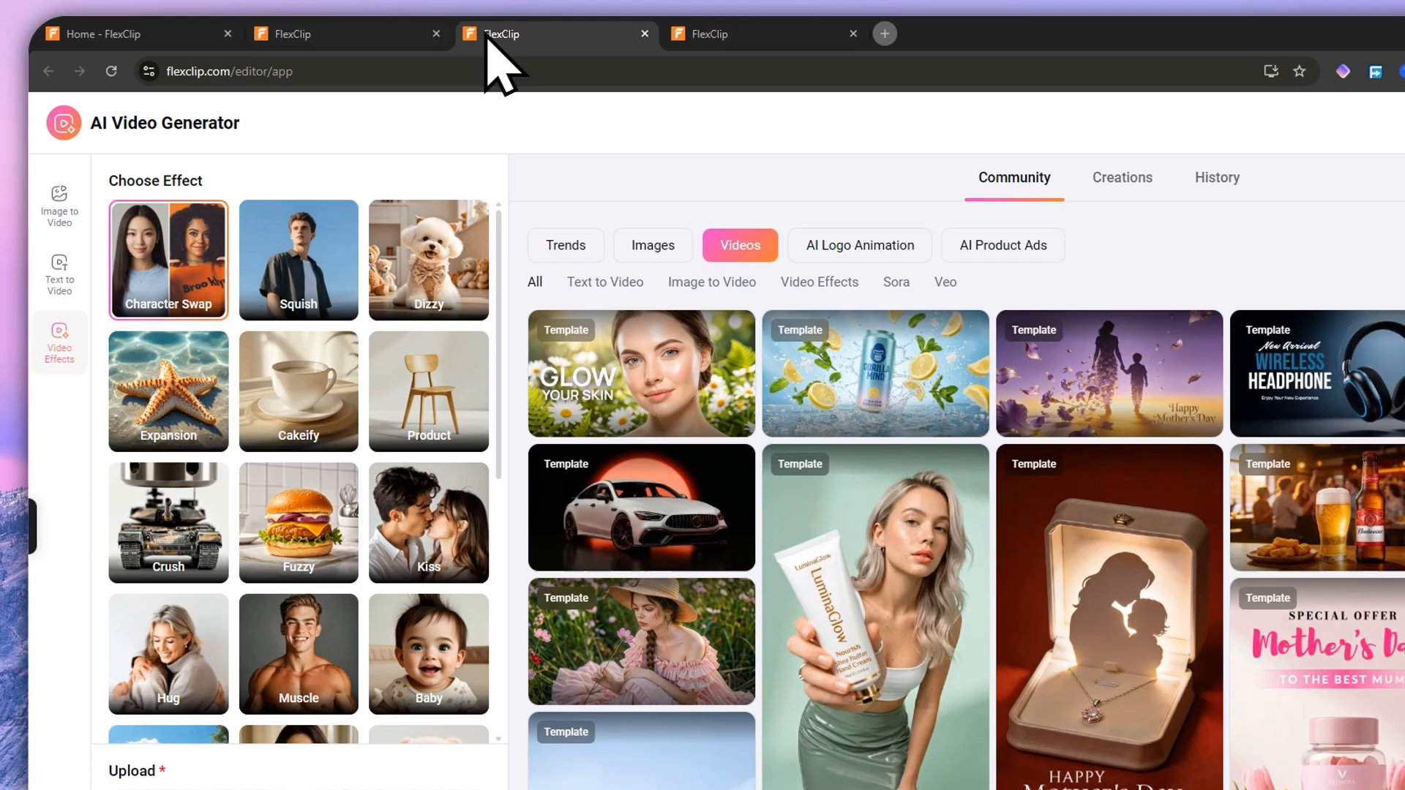
left_click(346, 35)
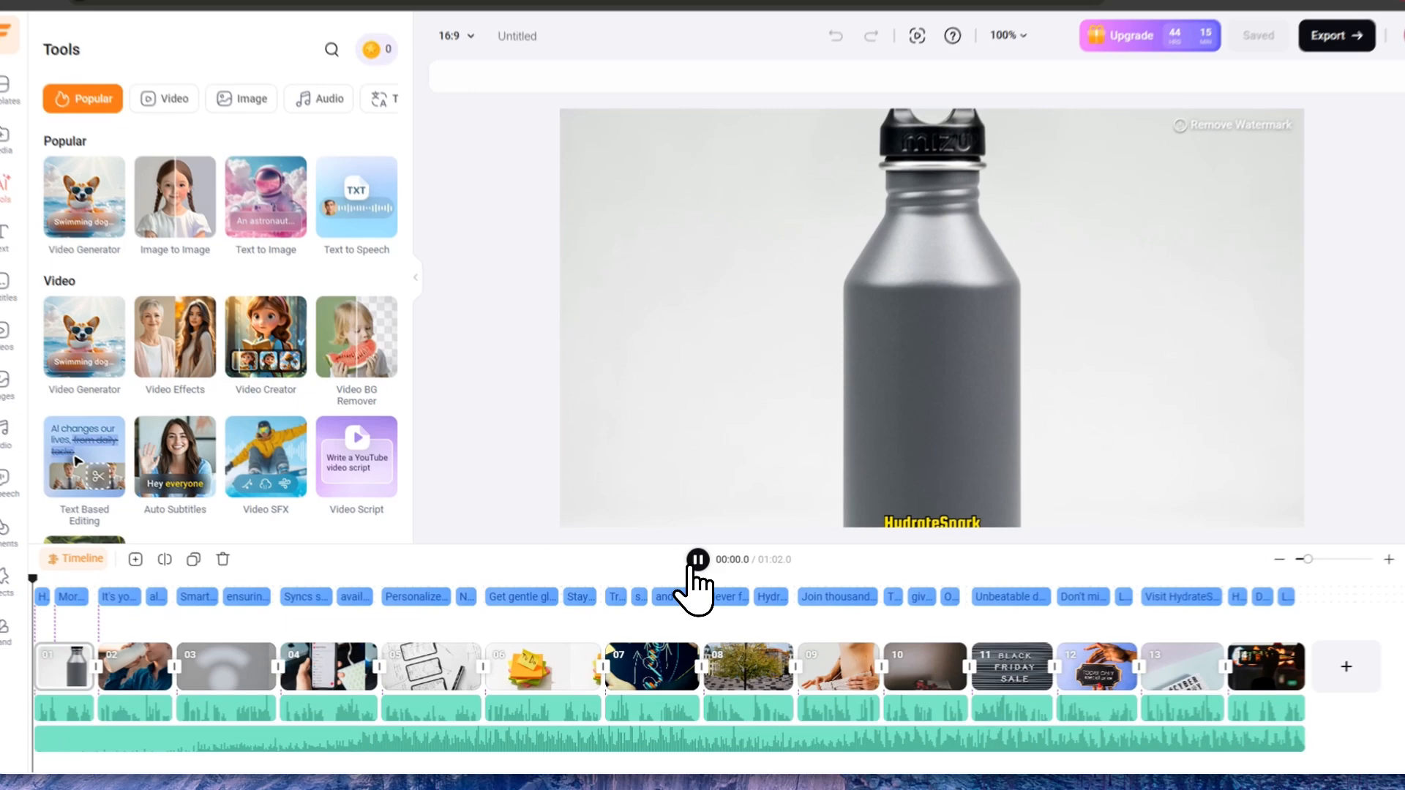
Step: Preview the HydrateSpark video, jump through its scenes, and open the 'Get gentle glowing reminders' subtitle
left_click(689, 578)
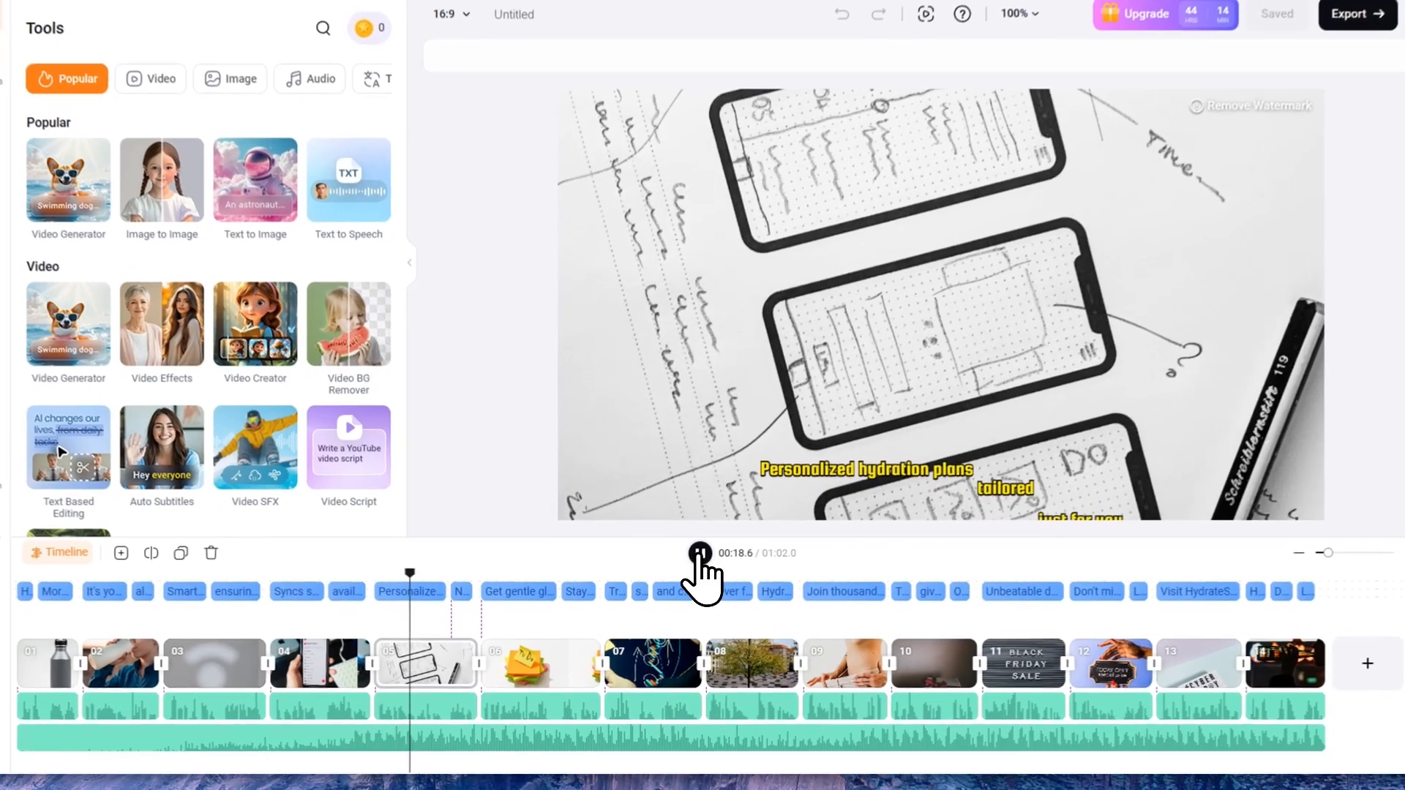
left_click(690, 578)
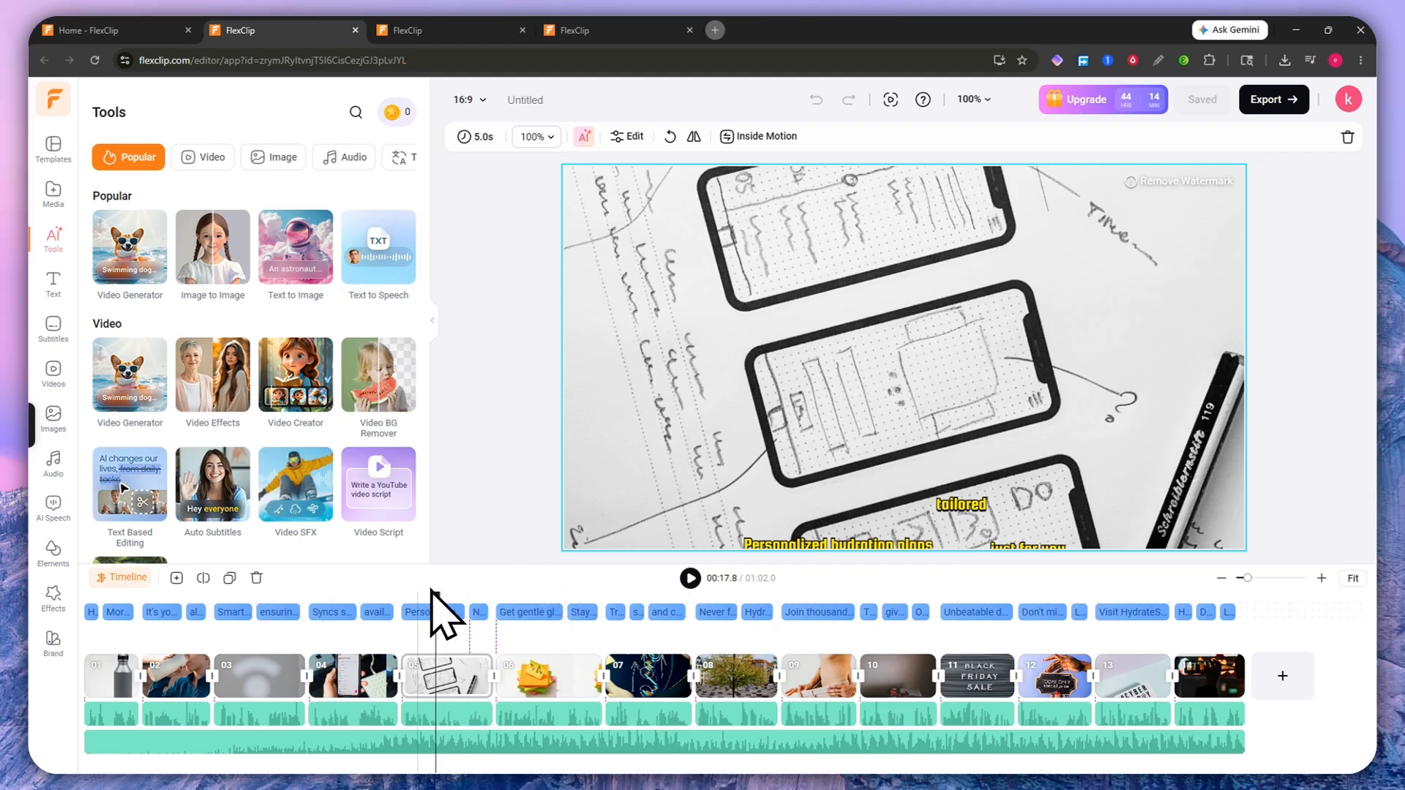
left_click(416, 590)
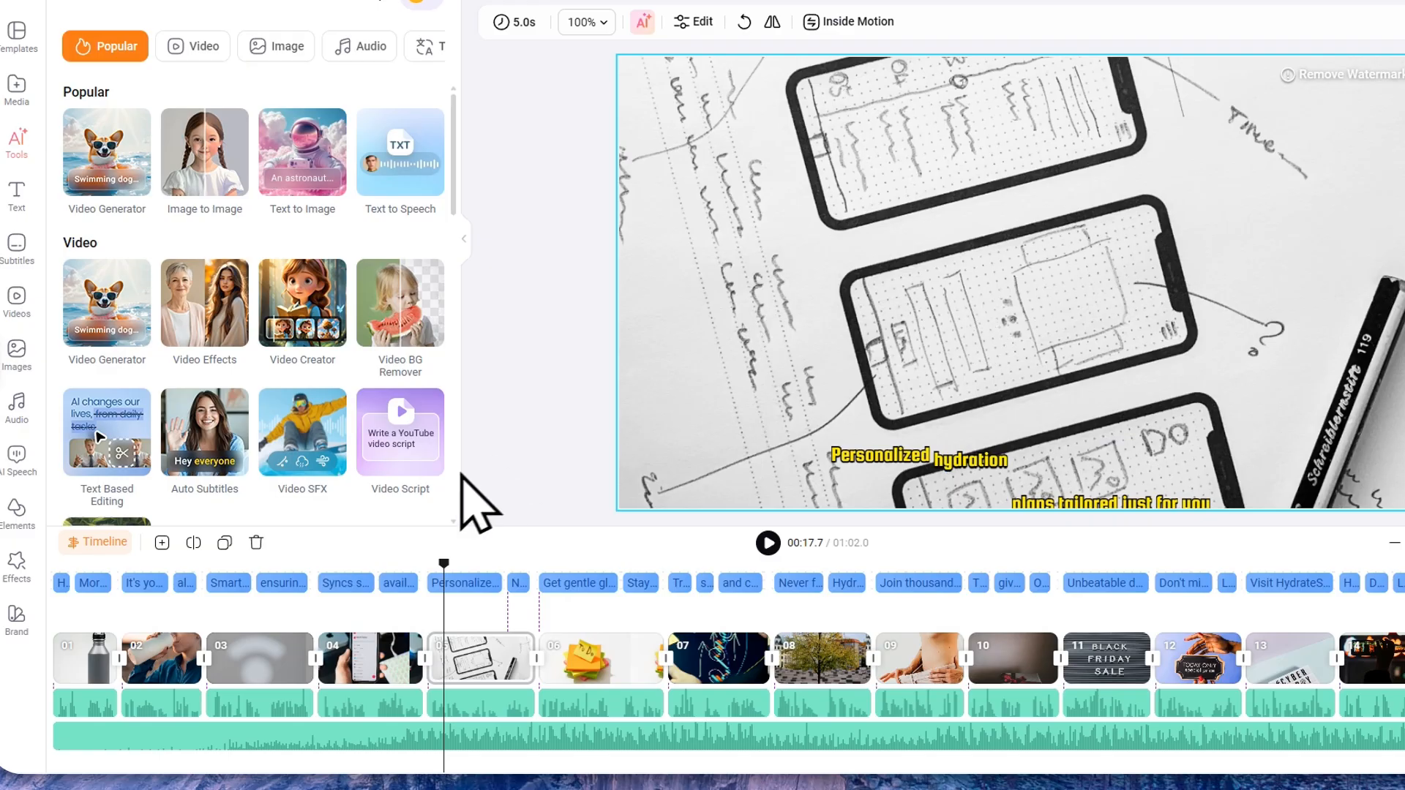
left_click(380, 578)
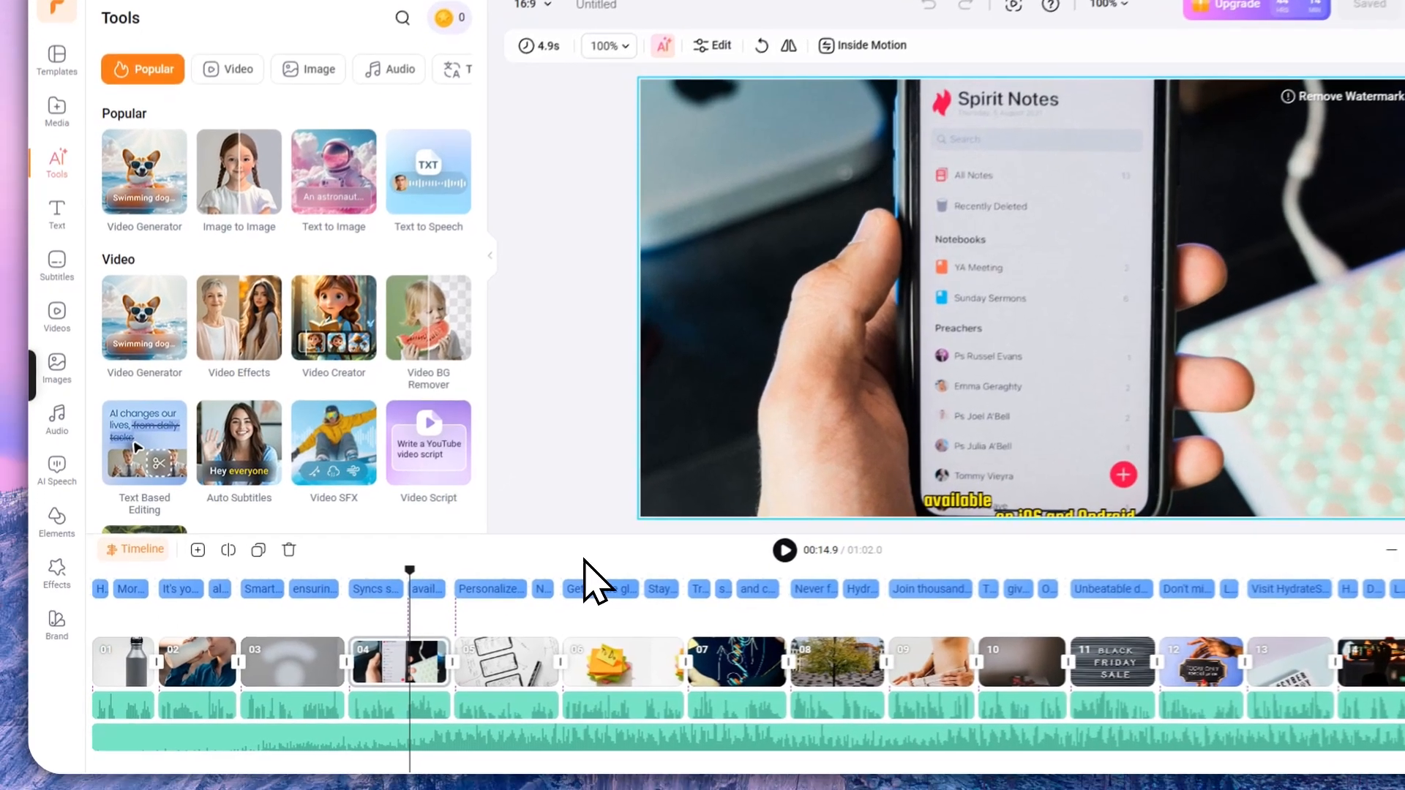
left_click(521, 612)
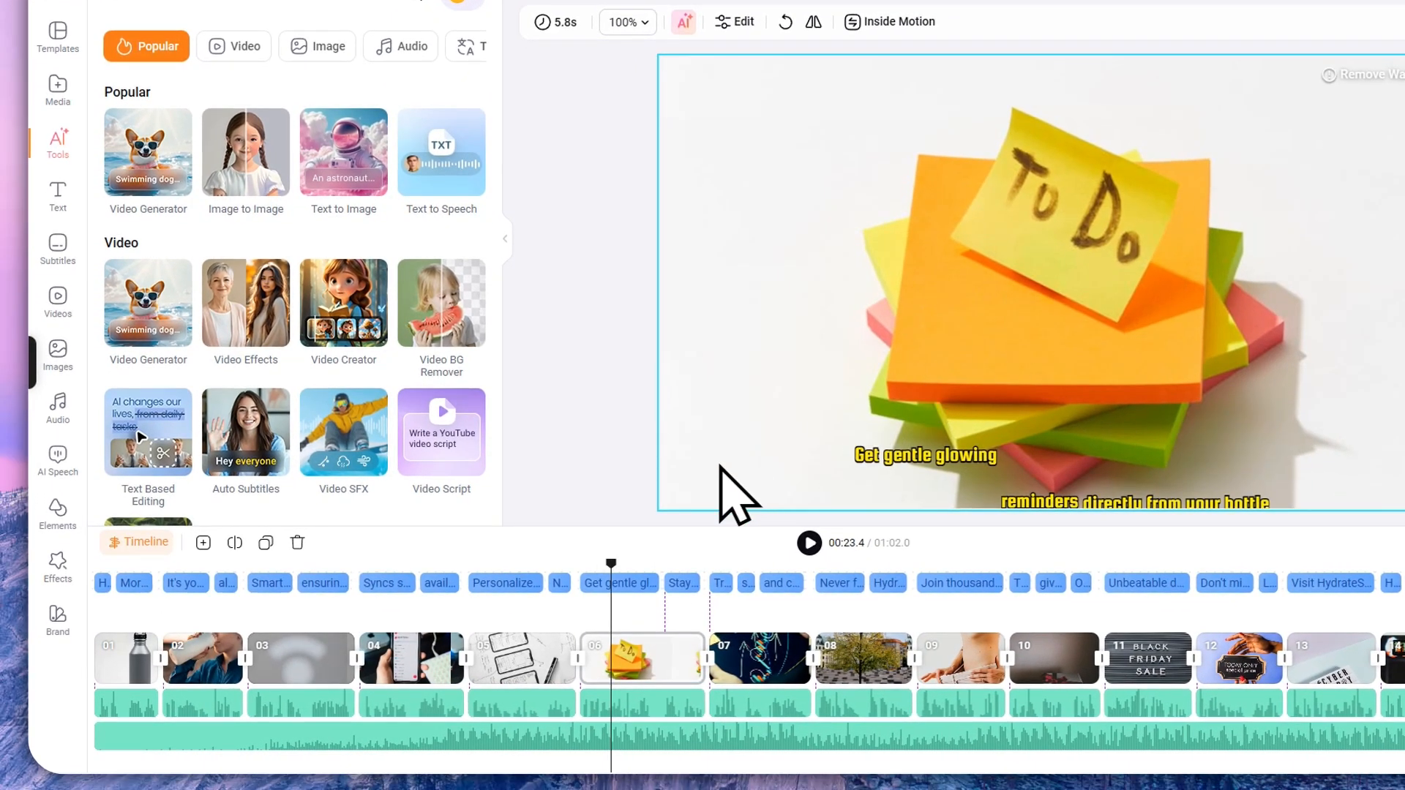
left_click(612, 584)
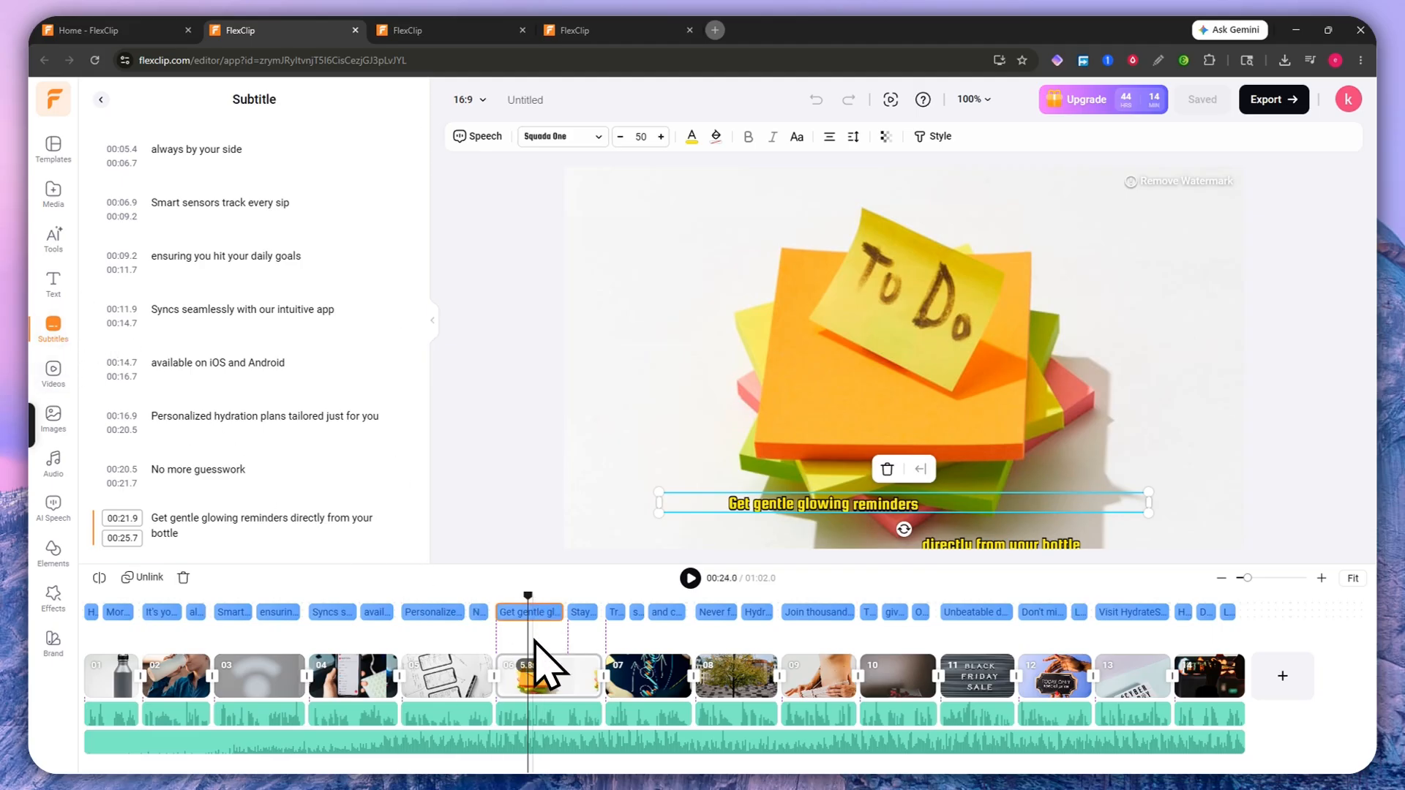
Step: Select Spirit Notes clip 04 and open the transition options for its cut into clip 05
left_click(359, 670)
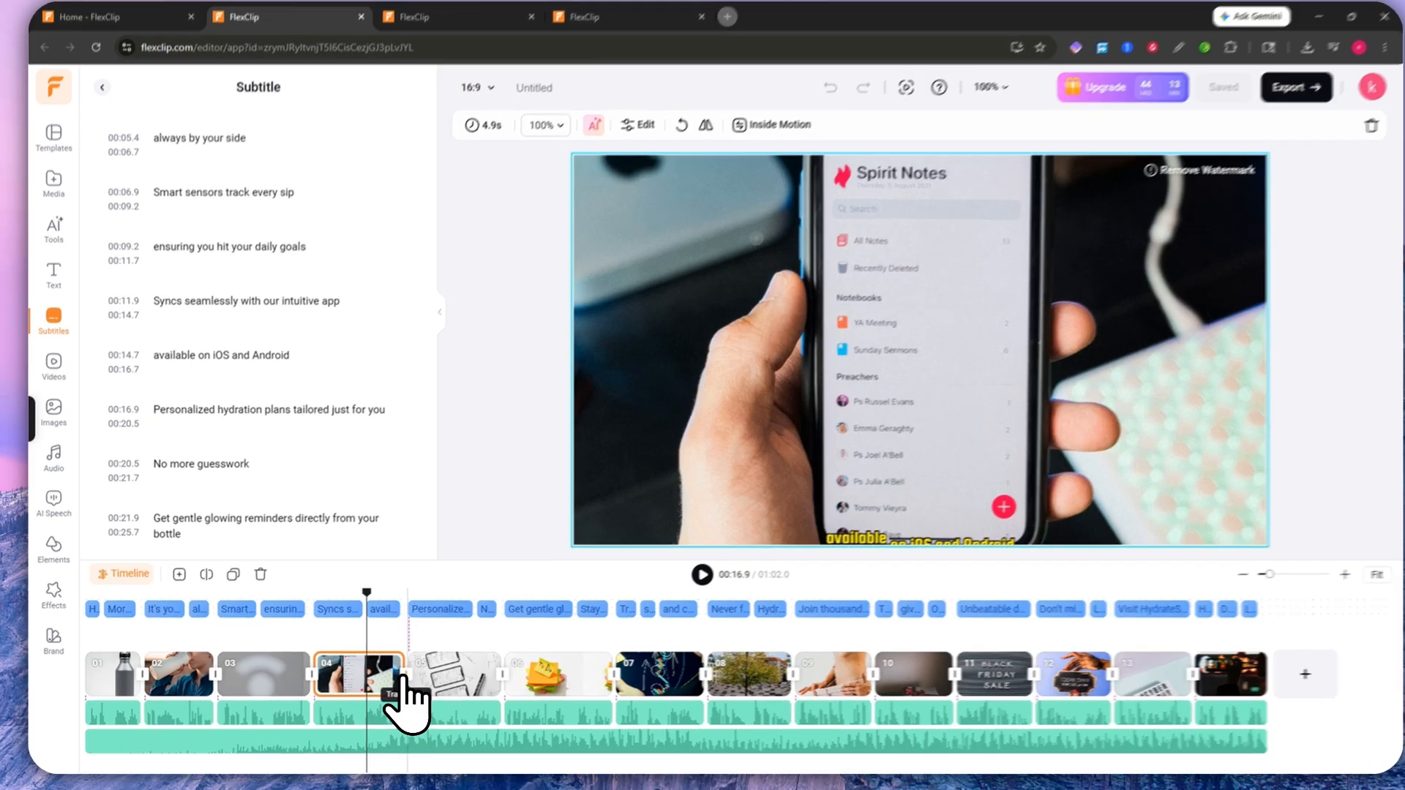
left_click(401, 676)
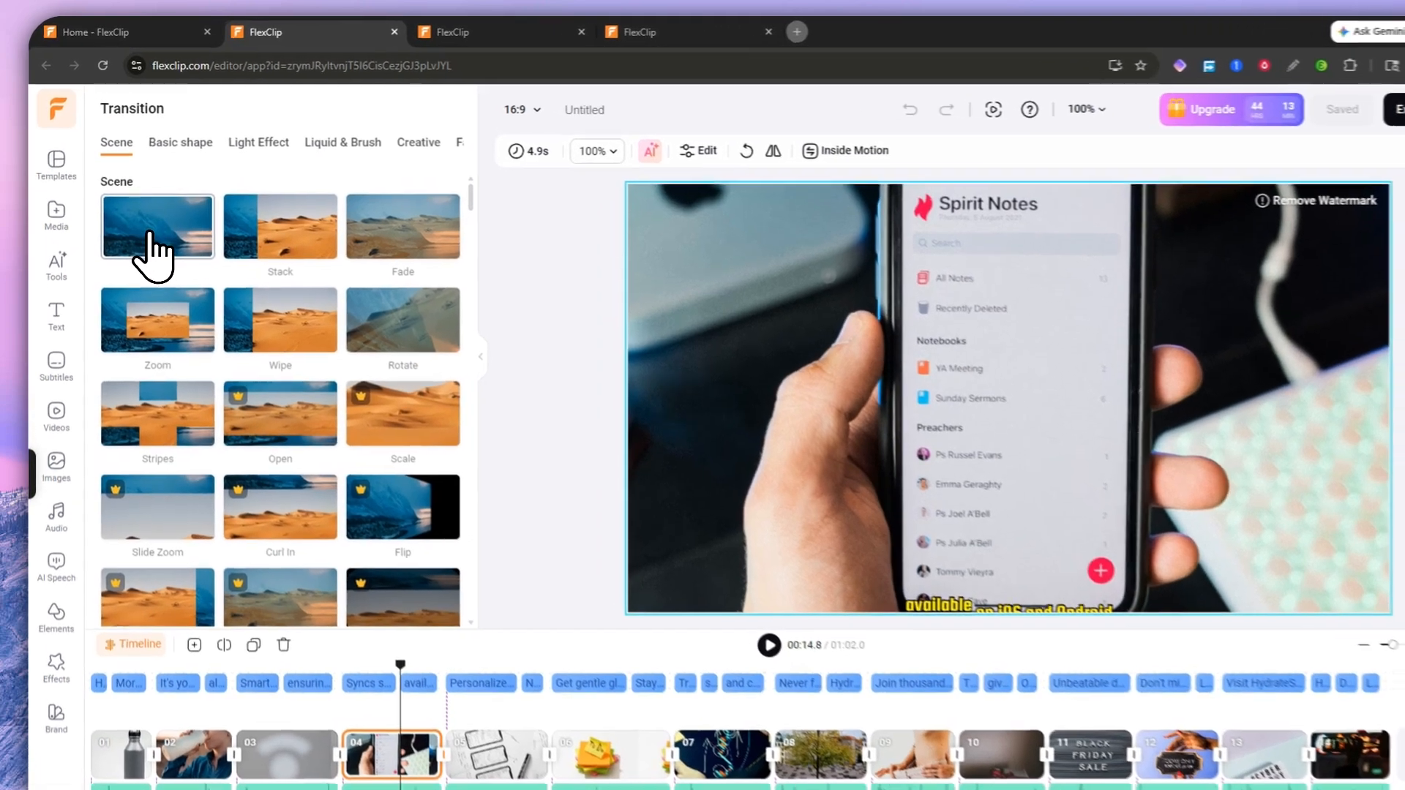
Step: Apply the Slide transition between clips 04 and 05 with Out Cubic easing
left_click(139, 220)
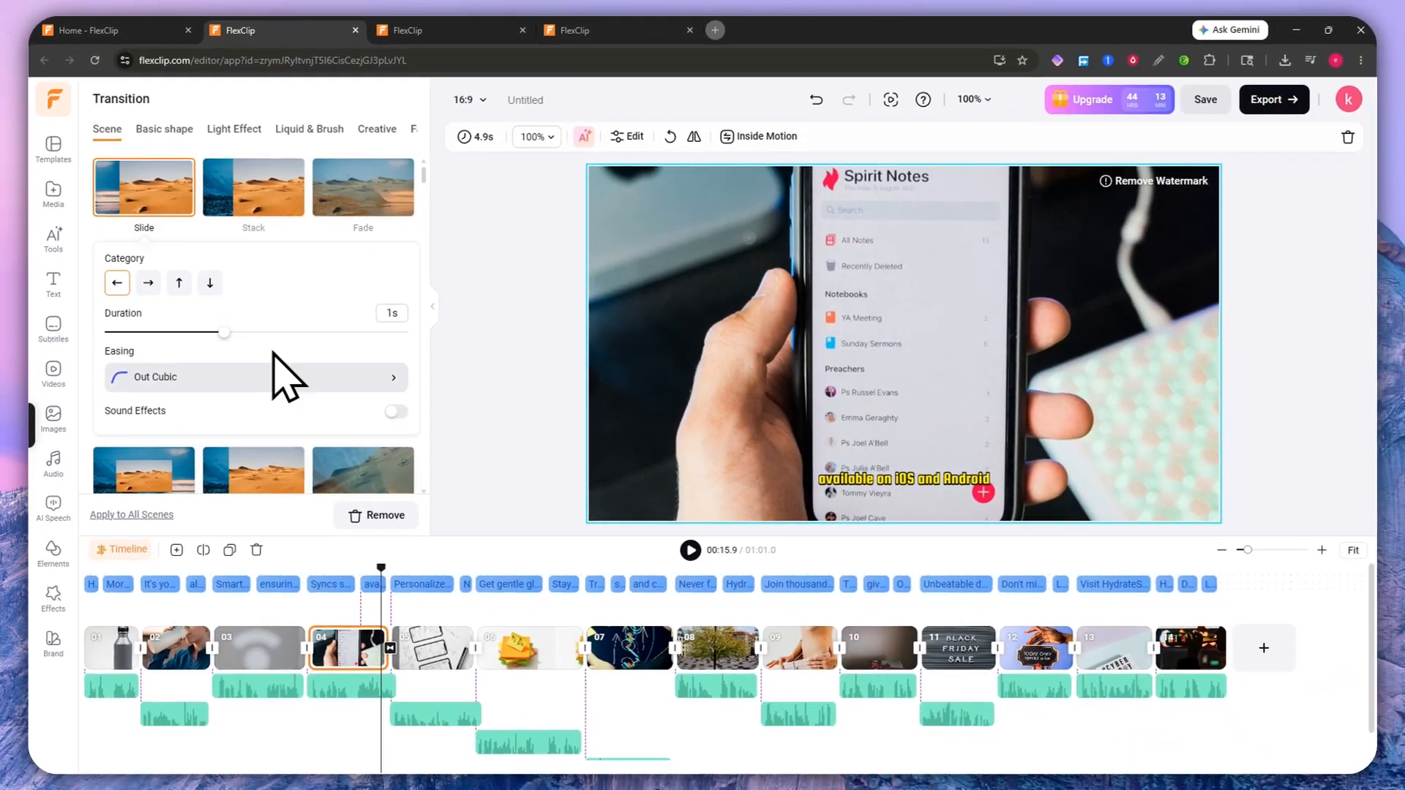
scroll(289, 377, "down", 2)
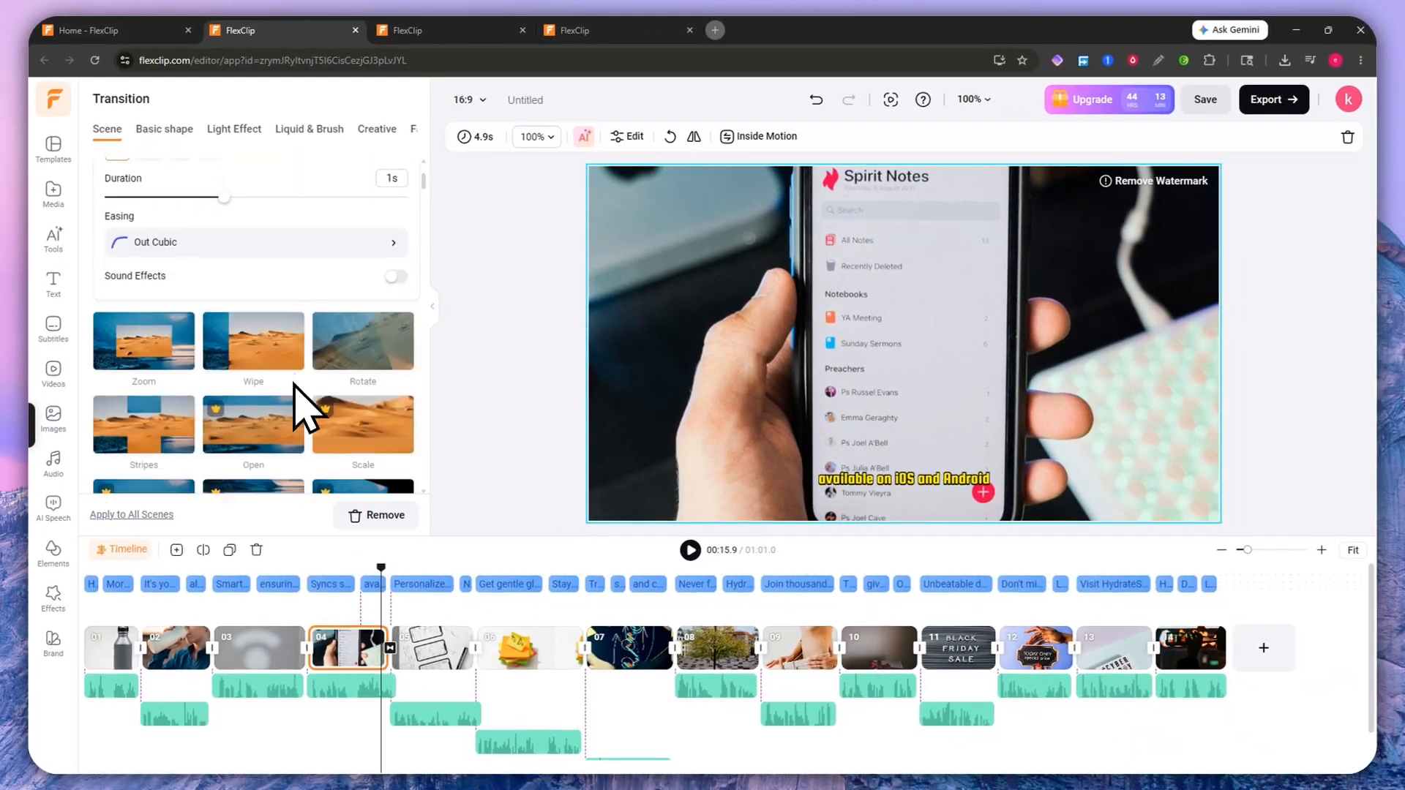
scroll(305, 407, "up", 3)
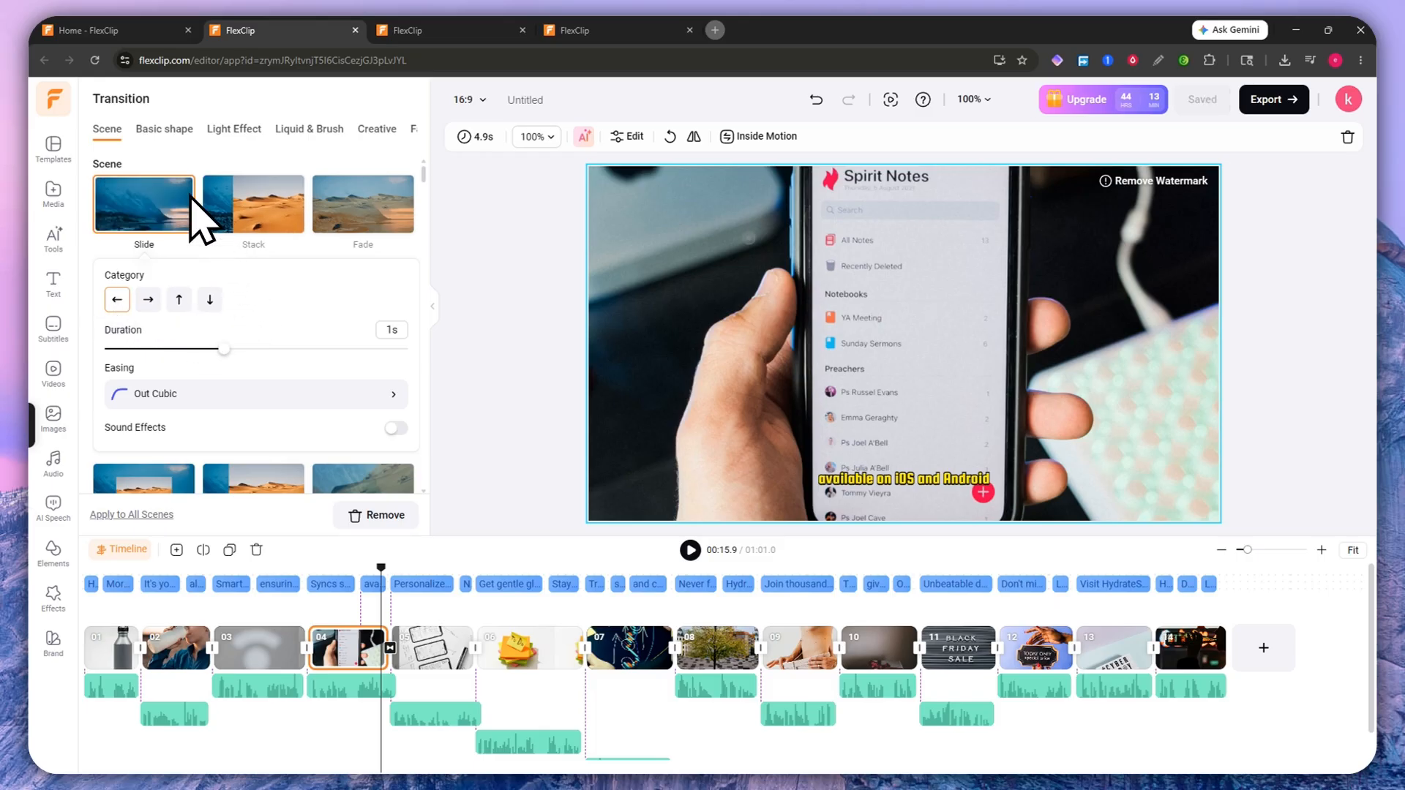
scroll(205, 264, "down", 2)
scroll(244, 284, "up", 2)
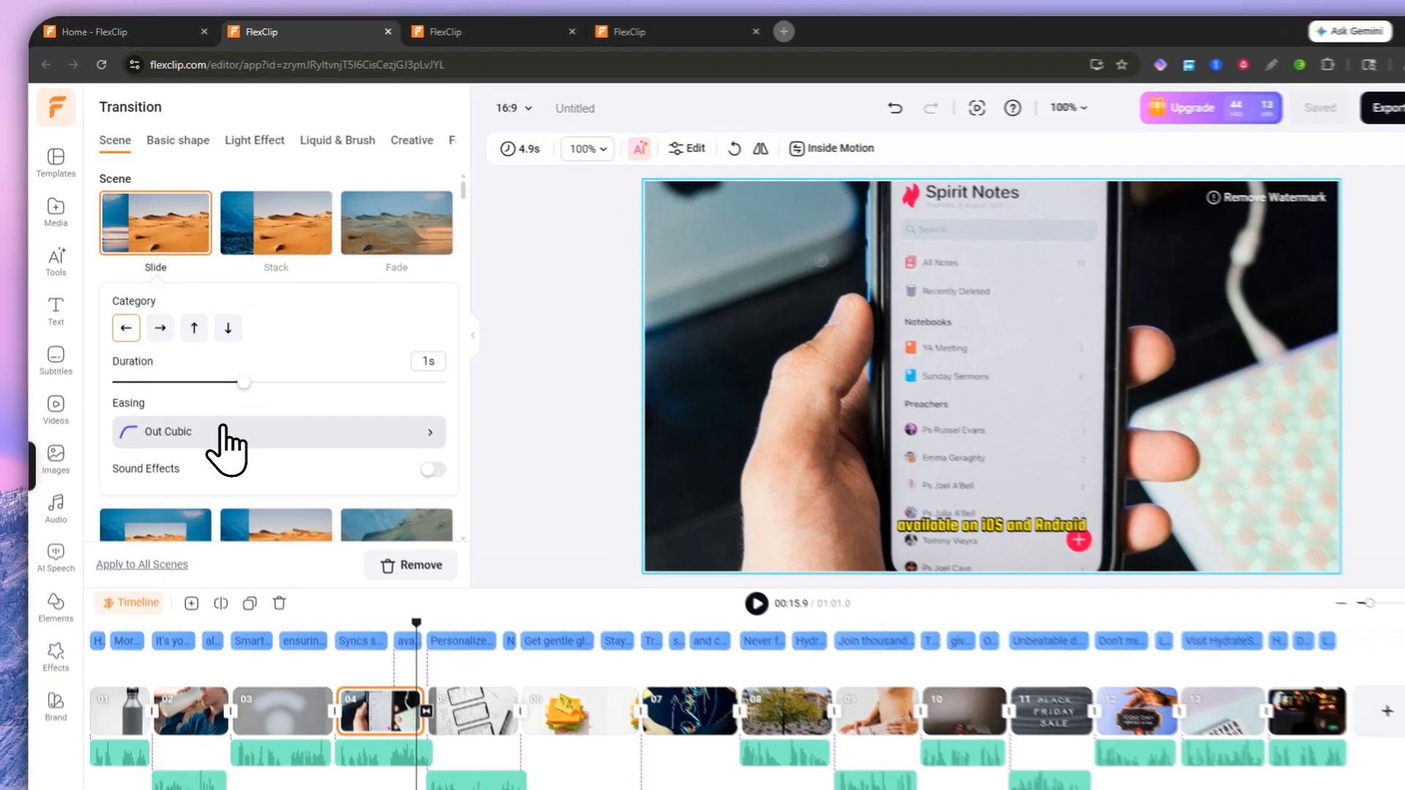
left_click(219, 393)
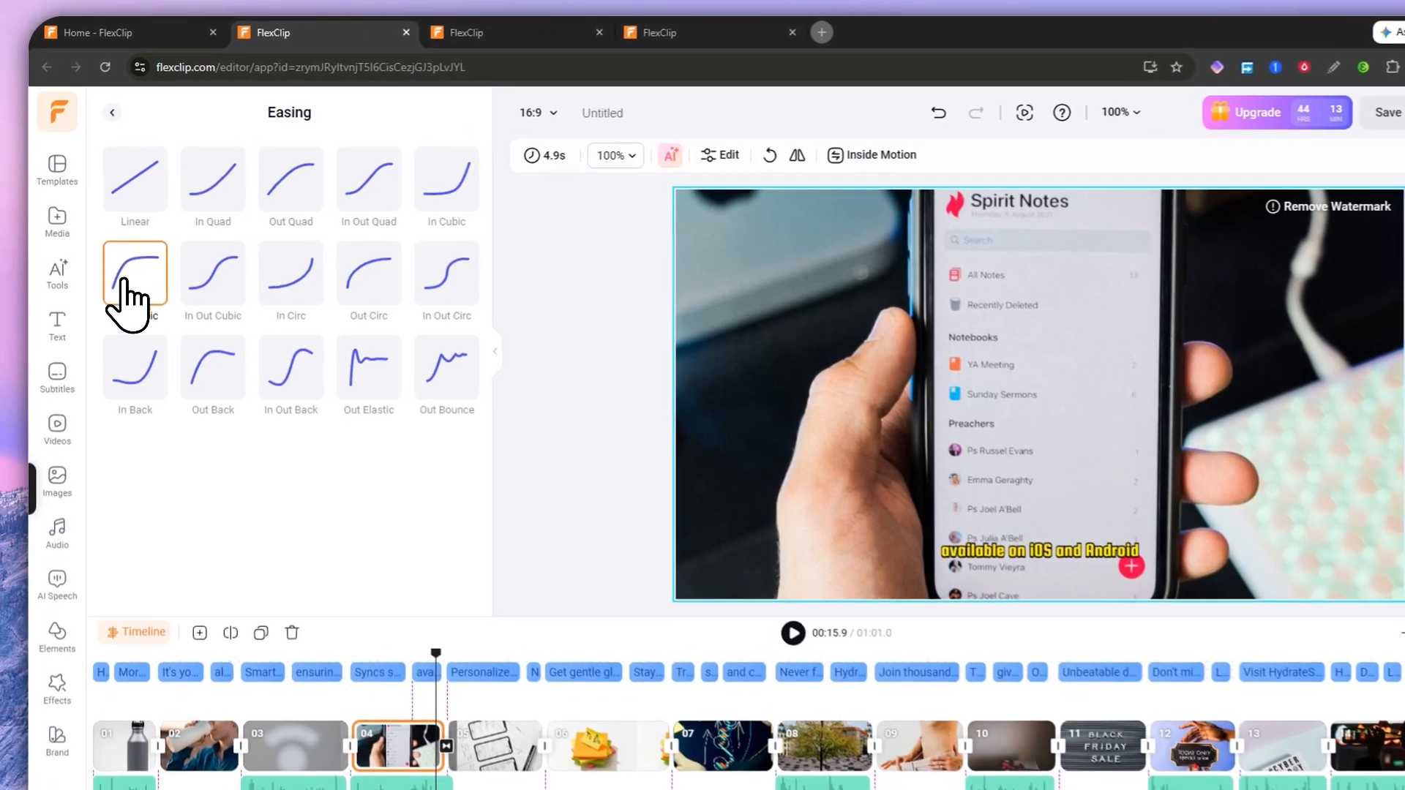
left_click(121, 237)
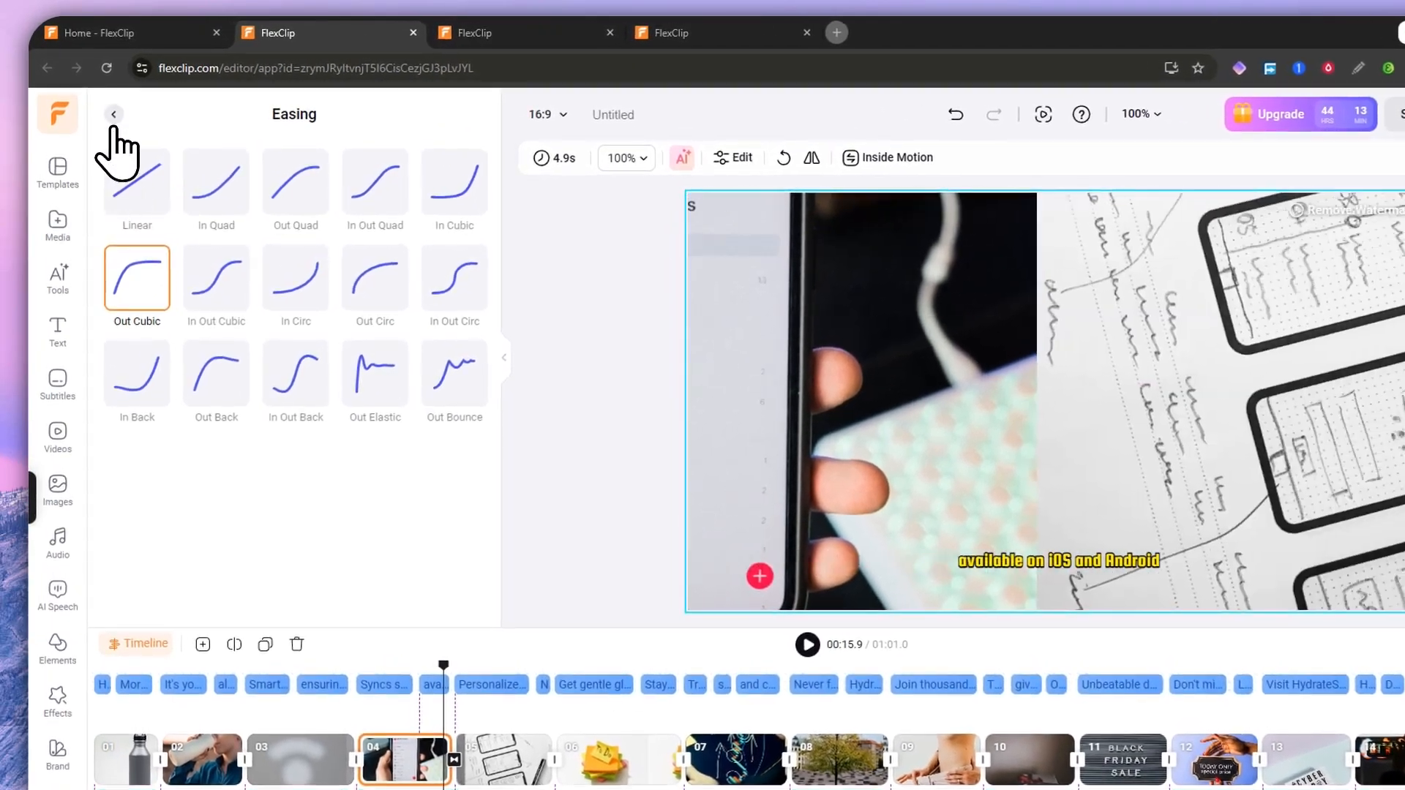
left_click(101, 99)
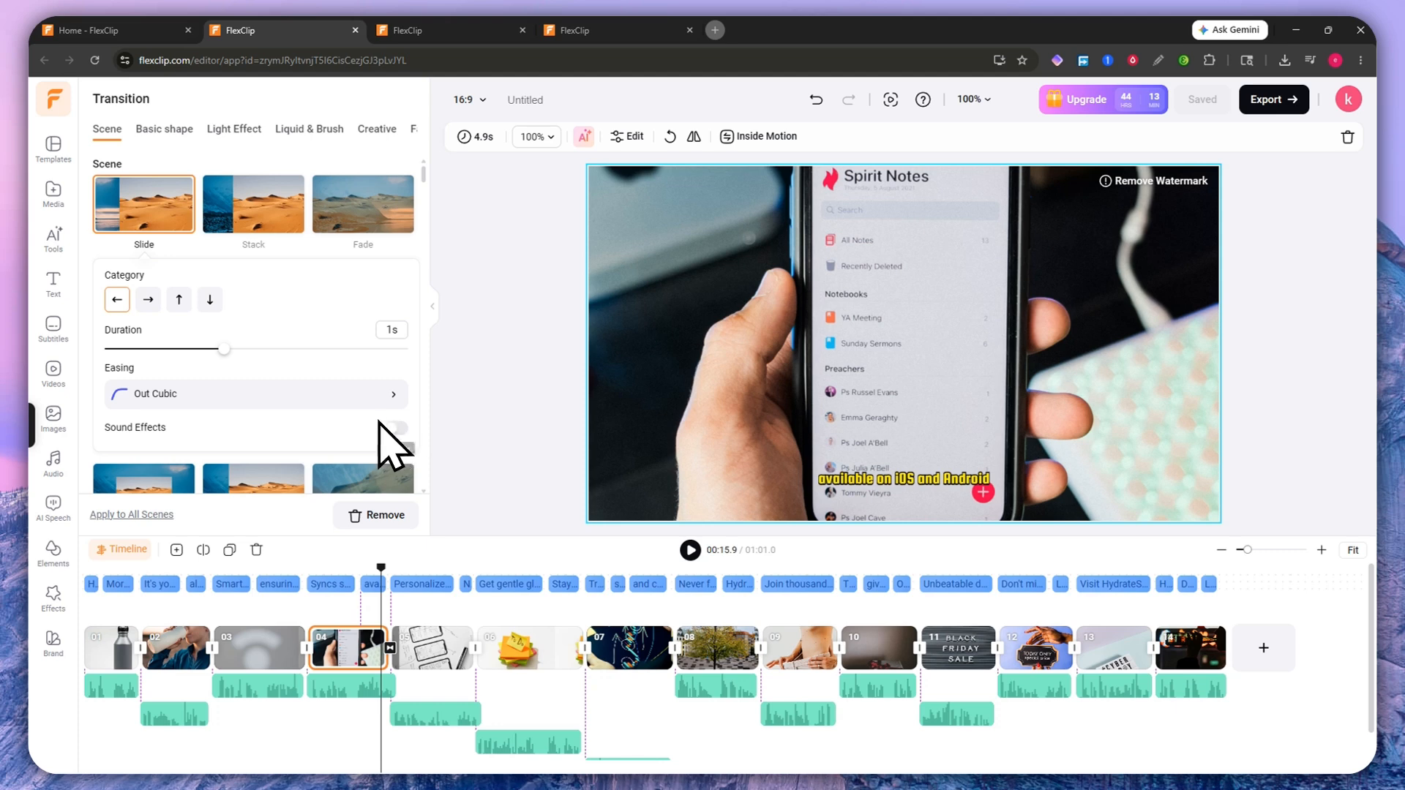
Step: Browse the Basic shape, Light Effect, Liquid & Brush and Creative transitions, then return to Scene
scroll(339, 433, "down", 1)
scroll(380, 470, "up", 1)
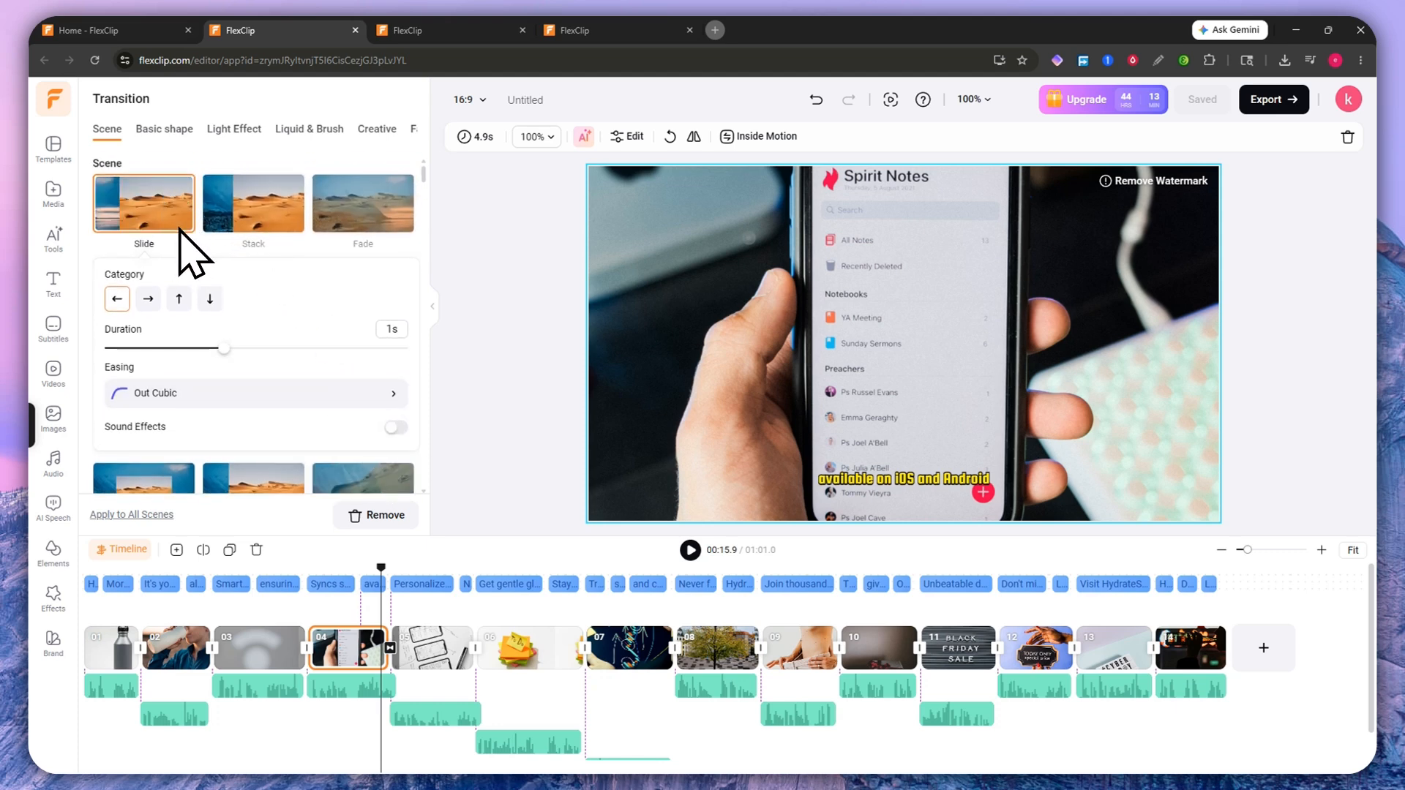
scroll(194, 292, "down", 1)
scroll(169, 234, "up", 1)
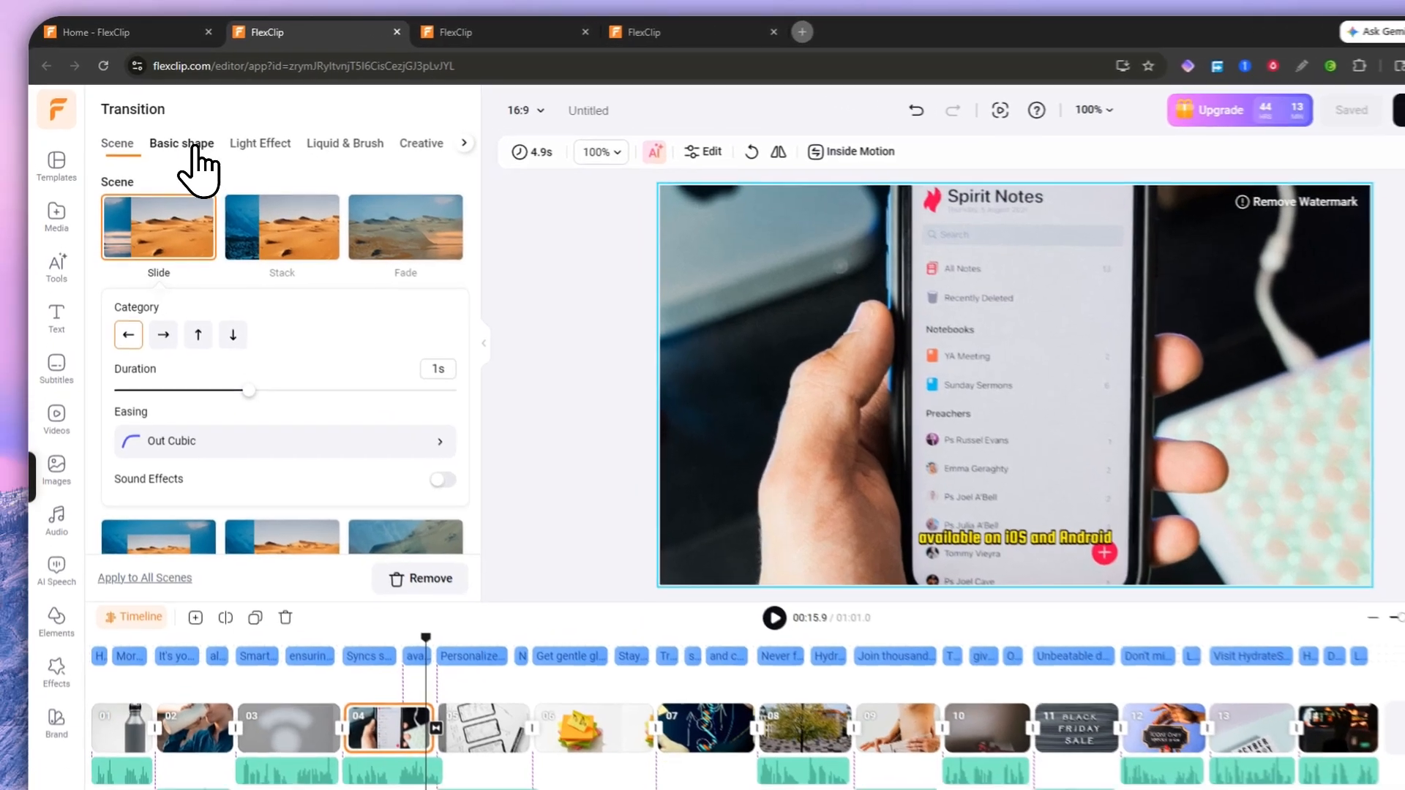
left_click(164, 128)
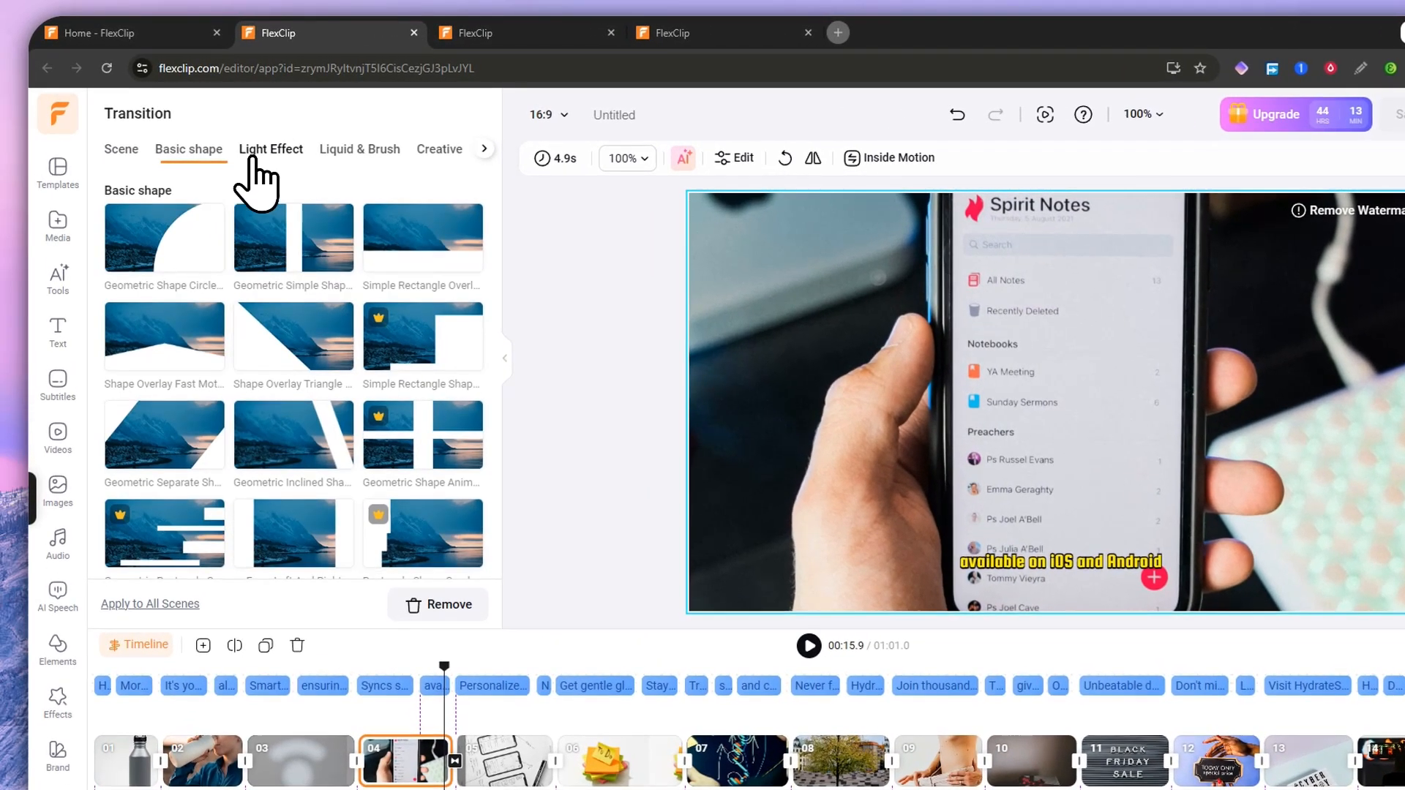
left_click(226, 130)
left_click(335, 155)
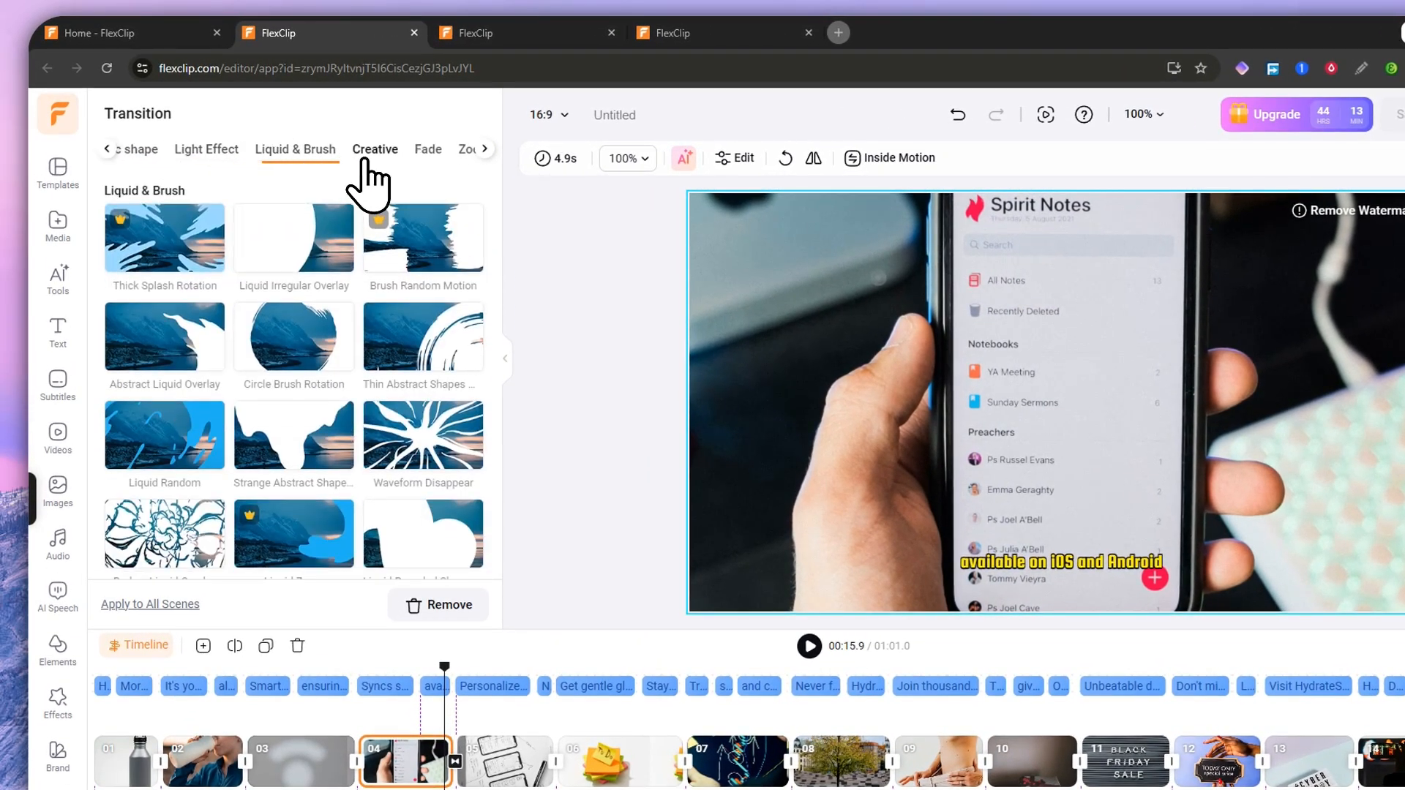
left_click(368, 155)
left_click(146, 149)
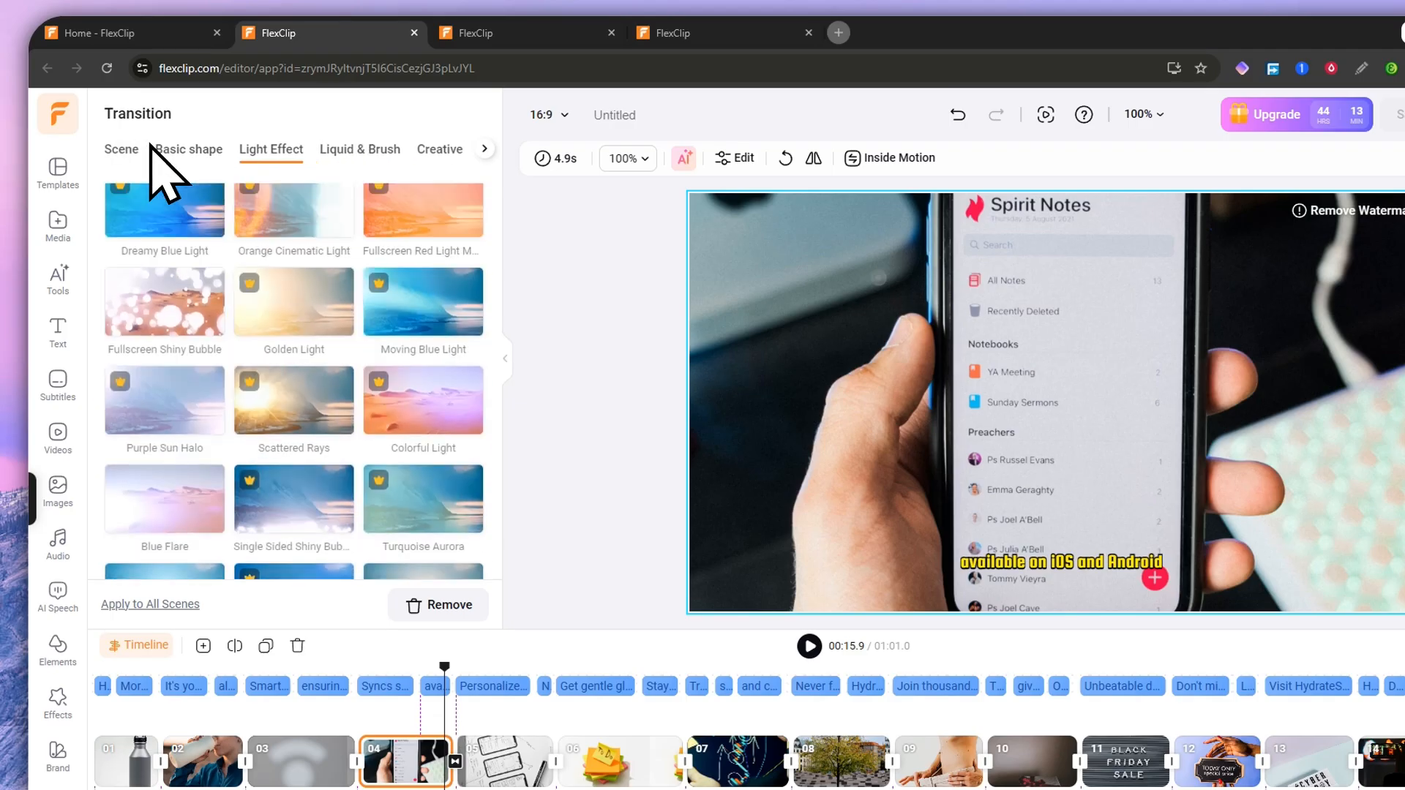
left_click(131, 154)
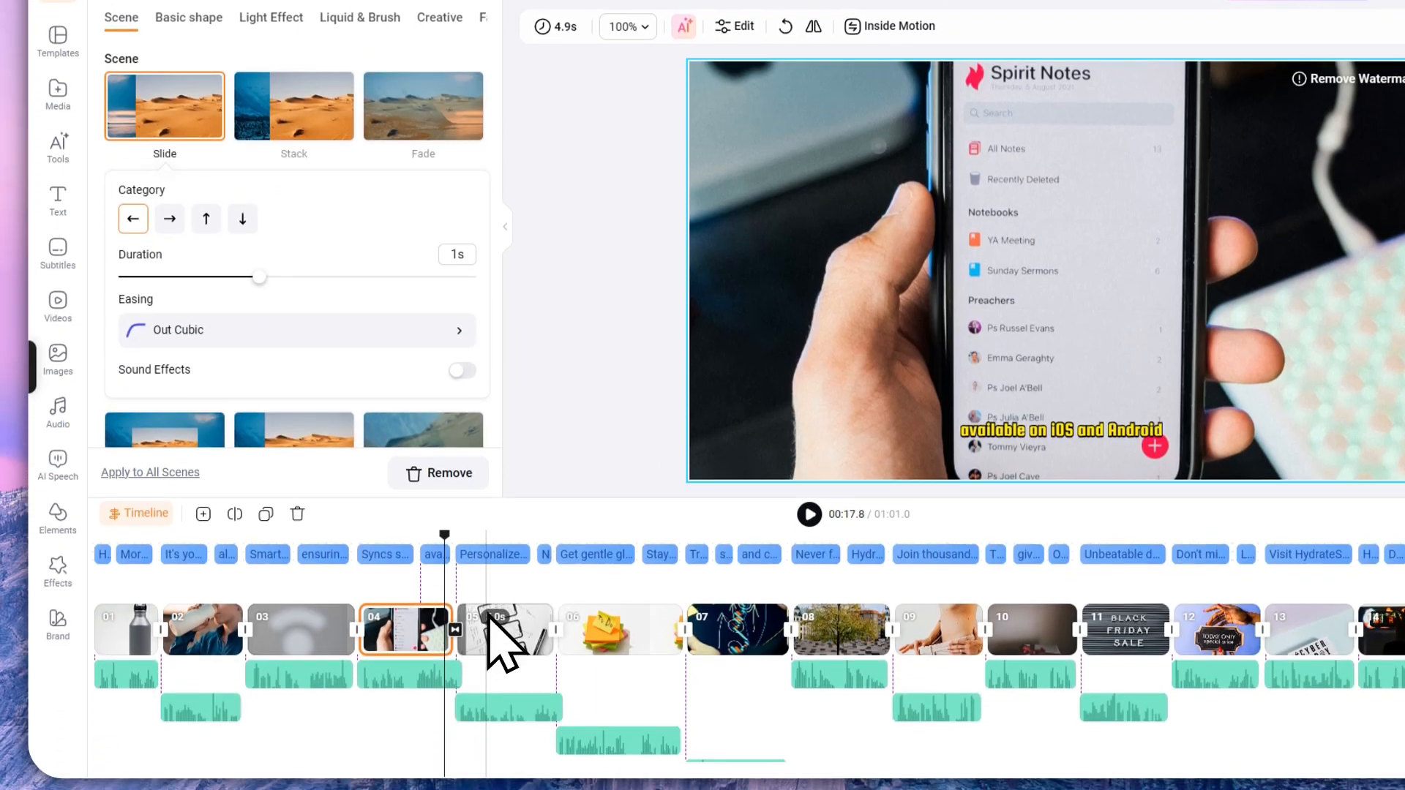
Step: Extend scene 04 from 4.9 to 5.1 seconds after trying to shorten its audio
left_click(410, 679)
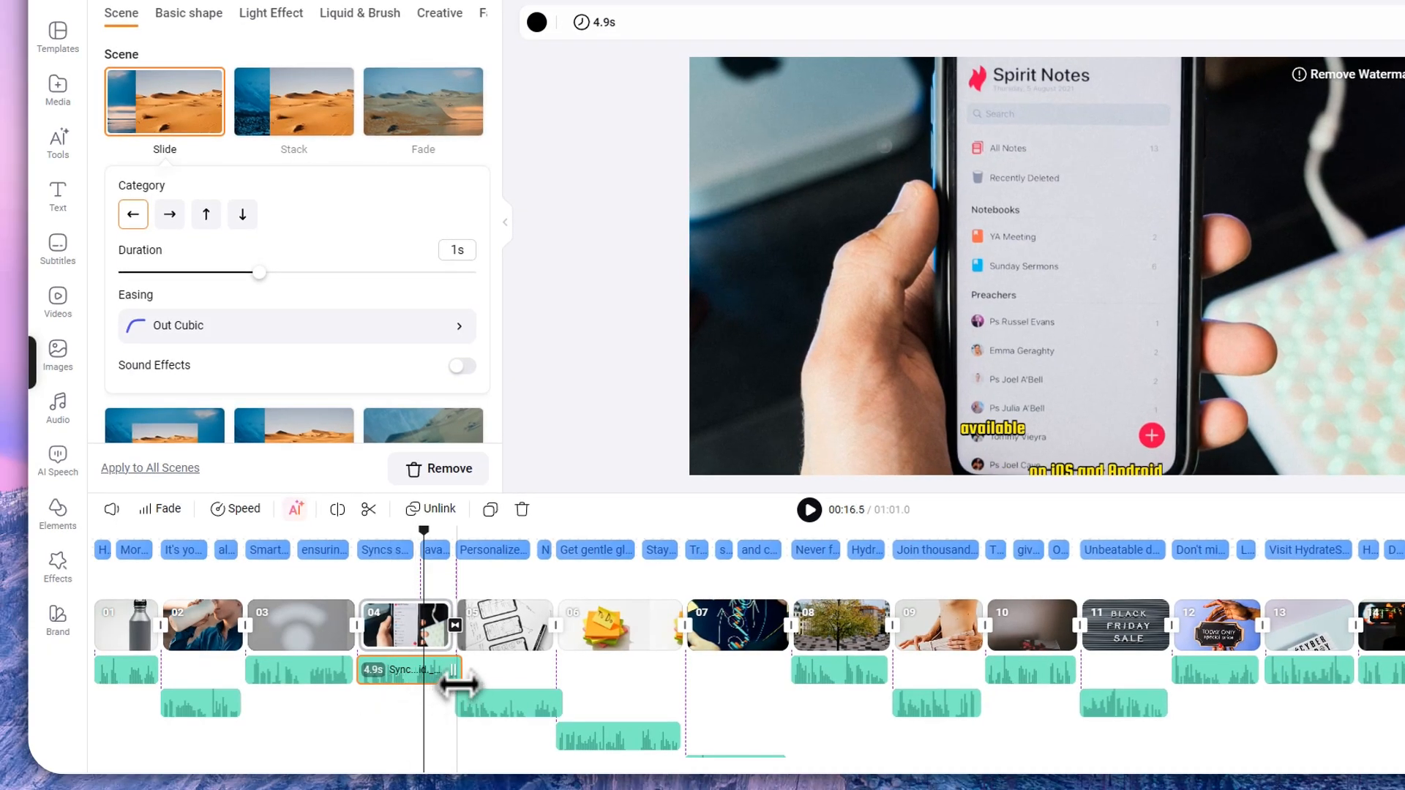
left_click_drag(455, 684, 386, 695)
left_click(389, 647)
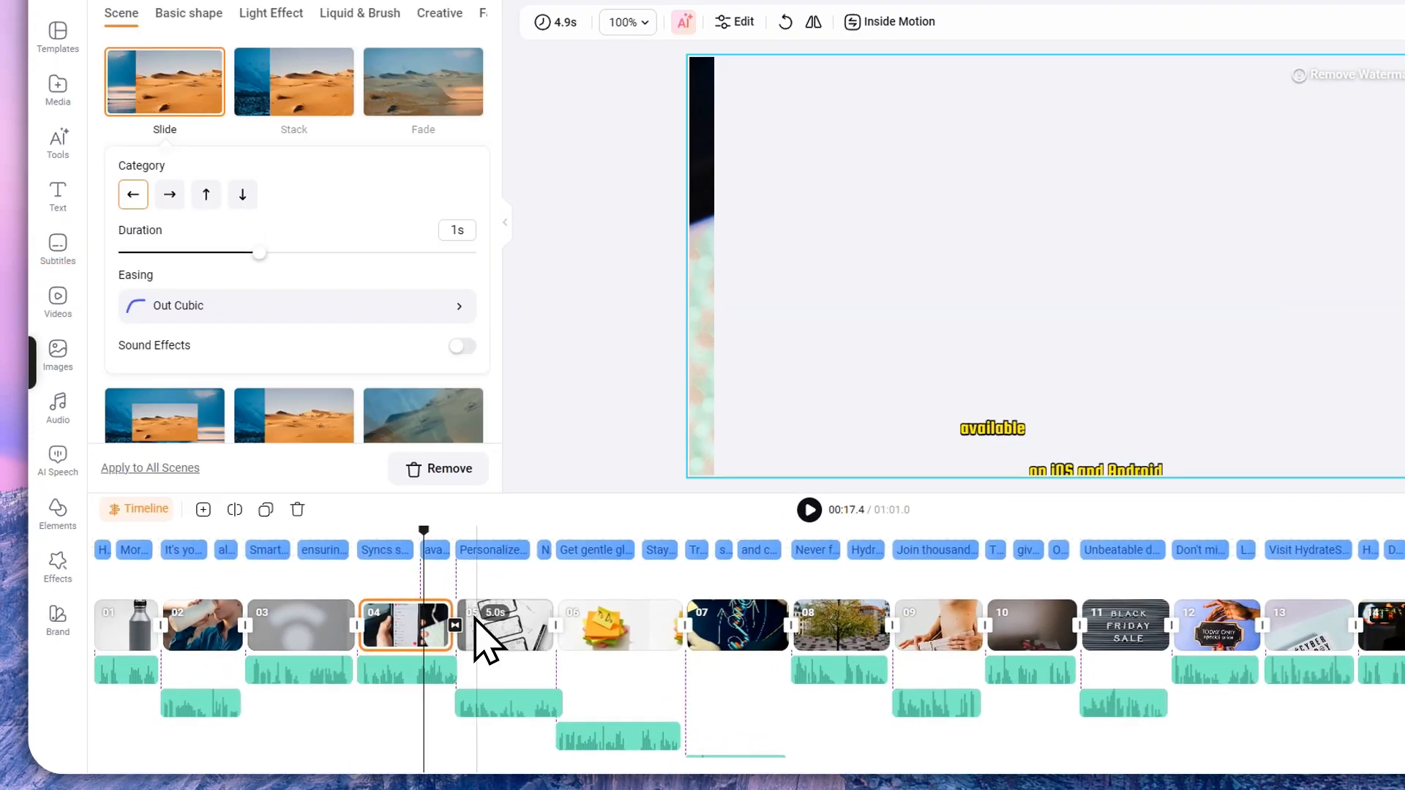
left_click_drag(452, 631, 393, 636)
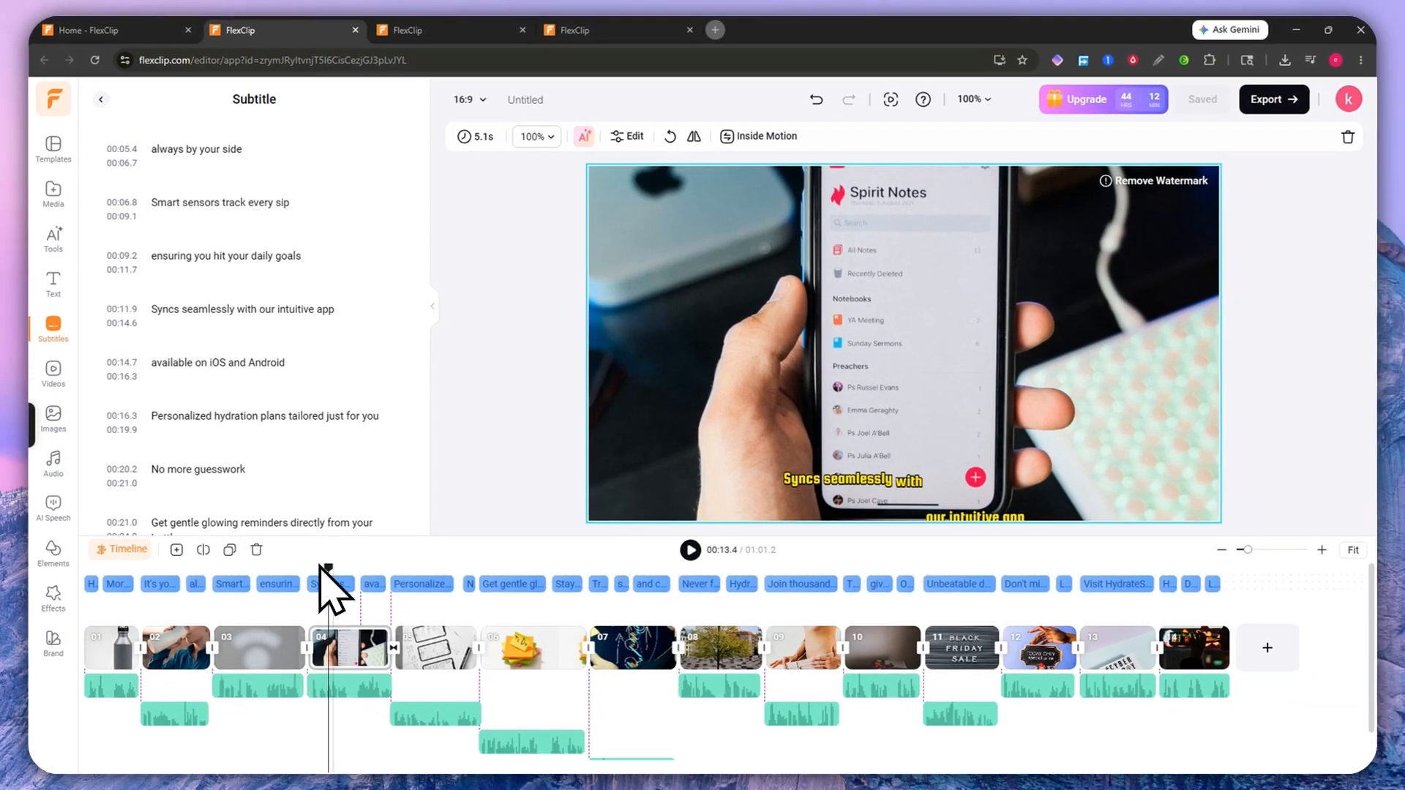
left_click(202, 550)
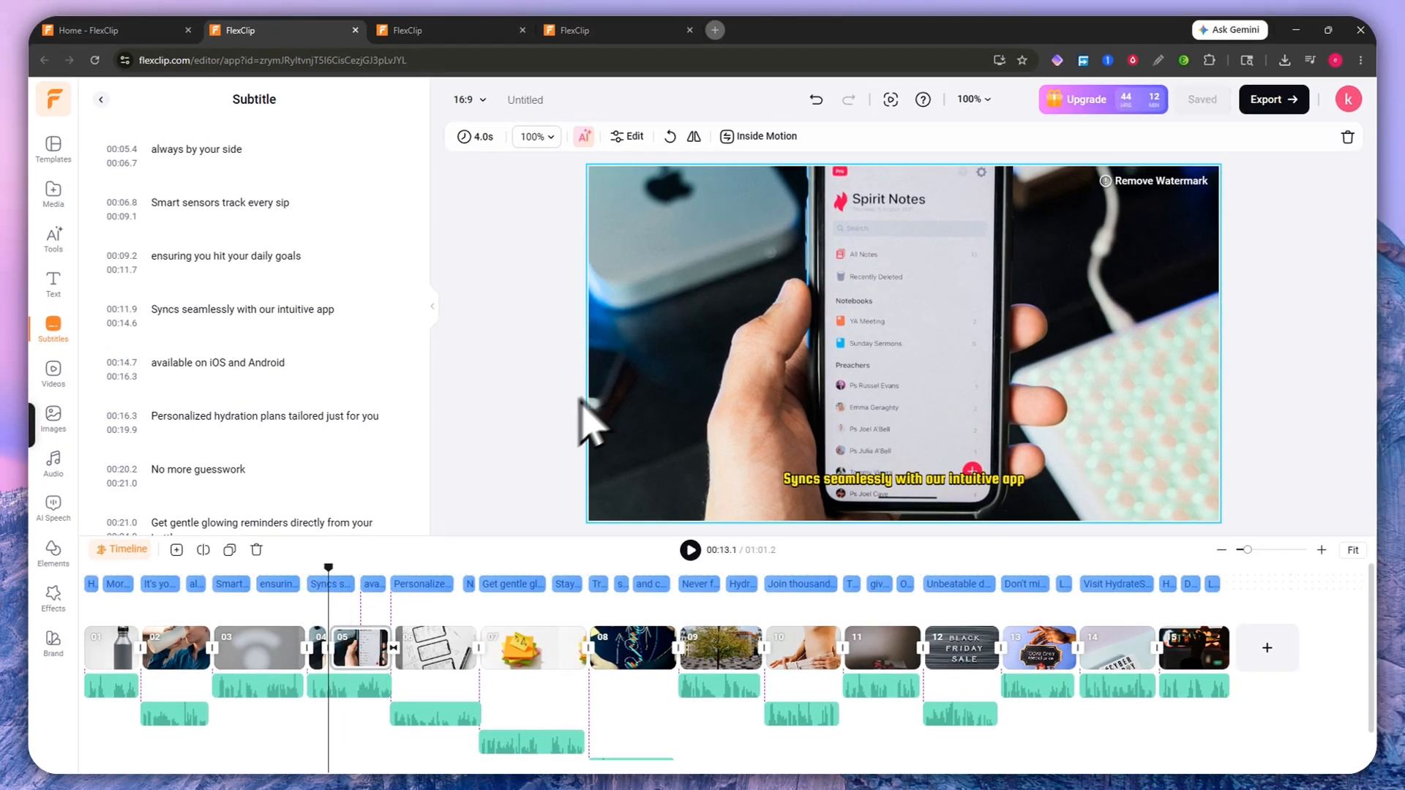
left_click(815, 102)
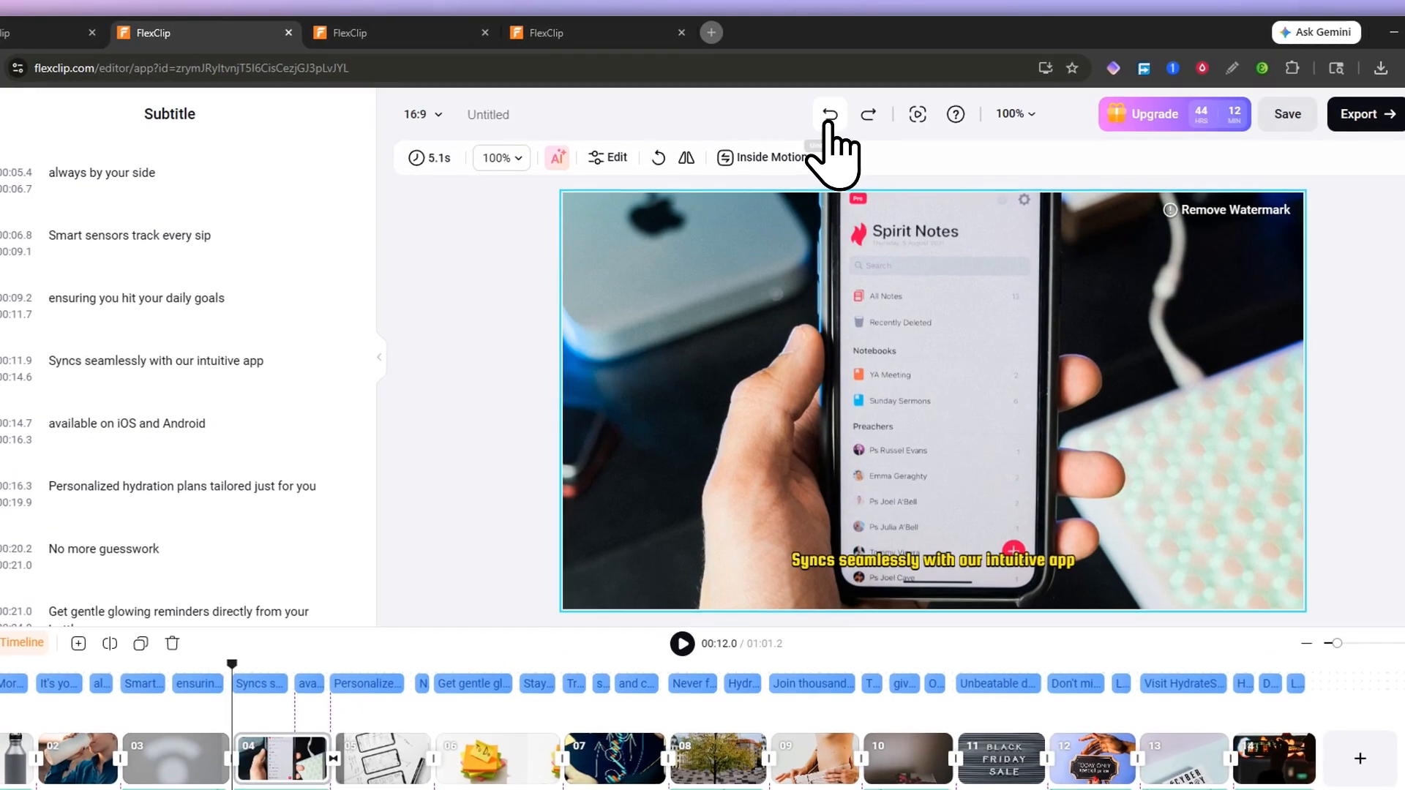
left_click(863, 117)
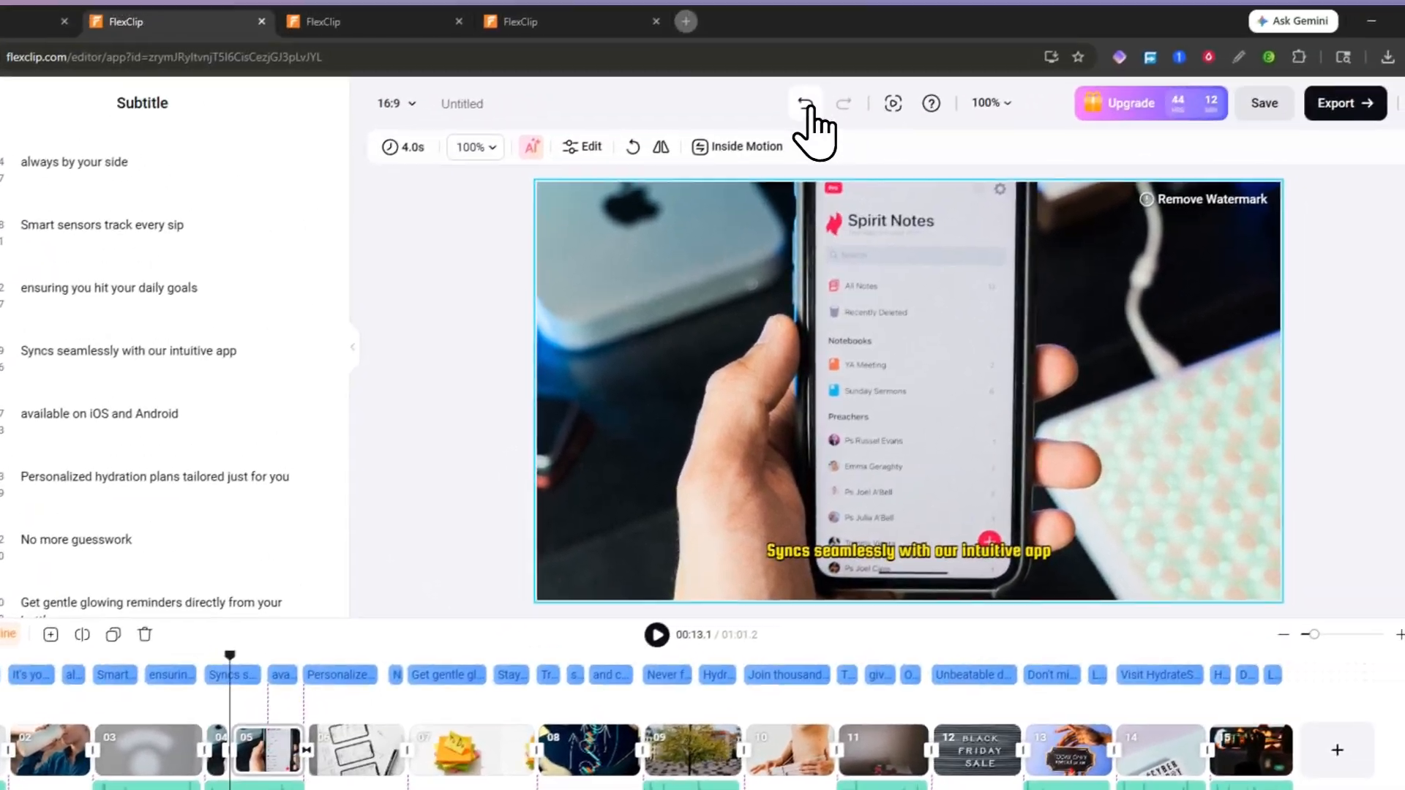
left_click(906, 21)
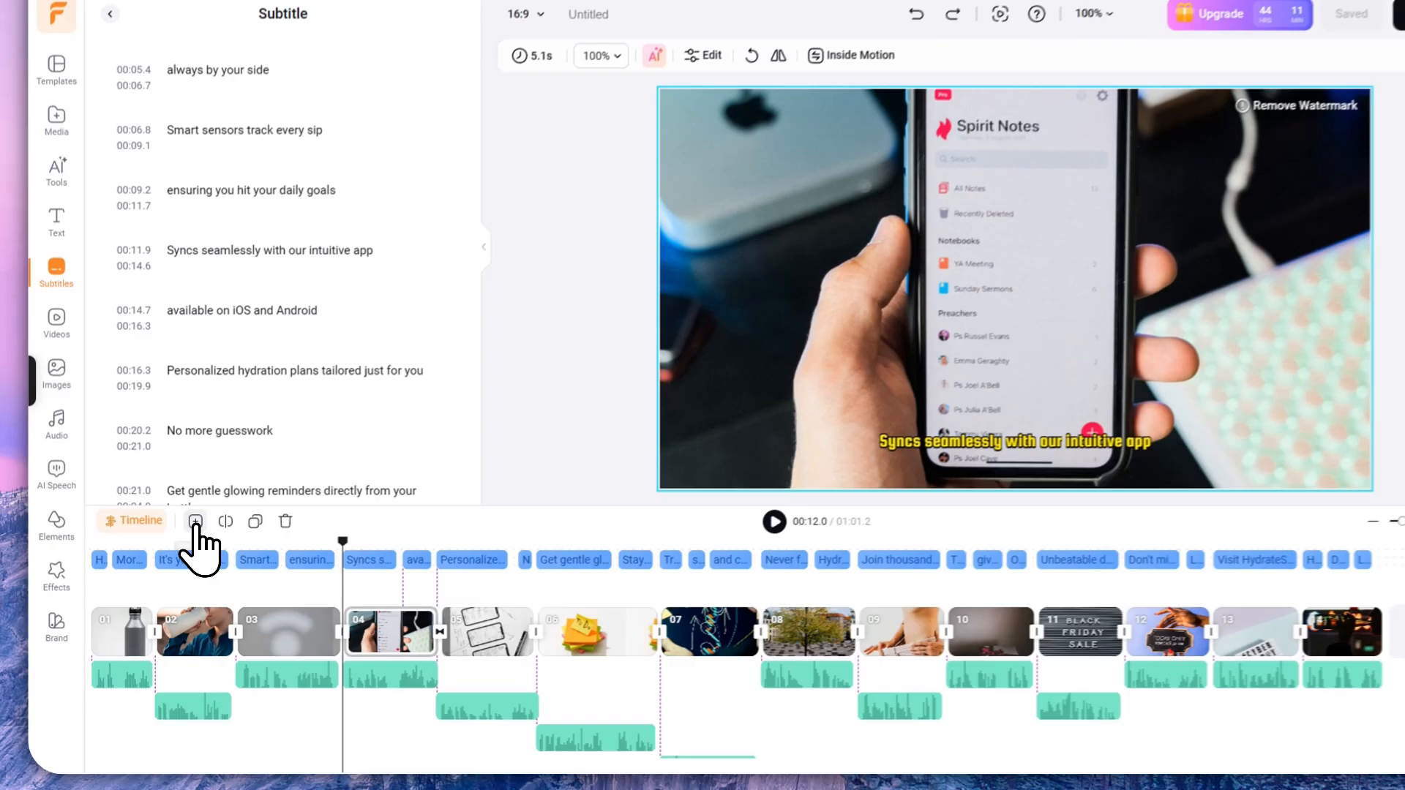
Step: Insert a blank scene 05 after scene 04 and try adding a Business stock video
left_click(177, 550)
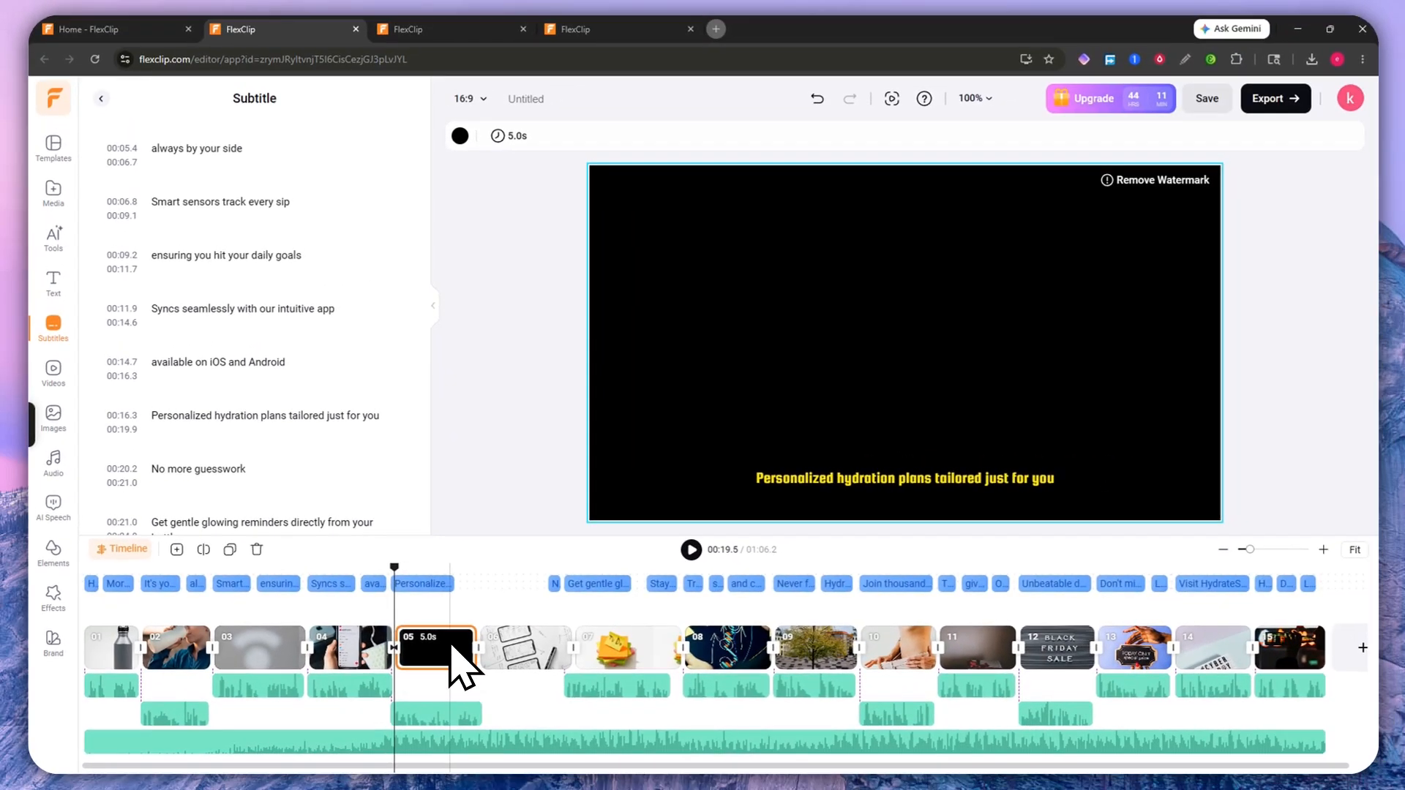
left_click(447, 648)
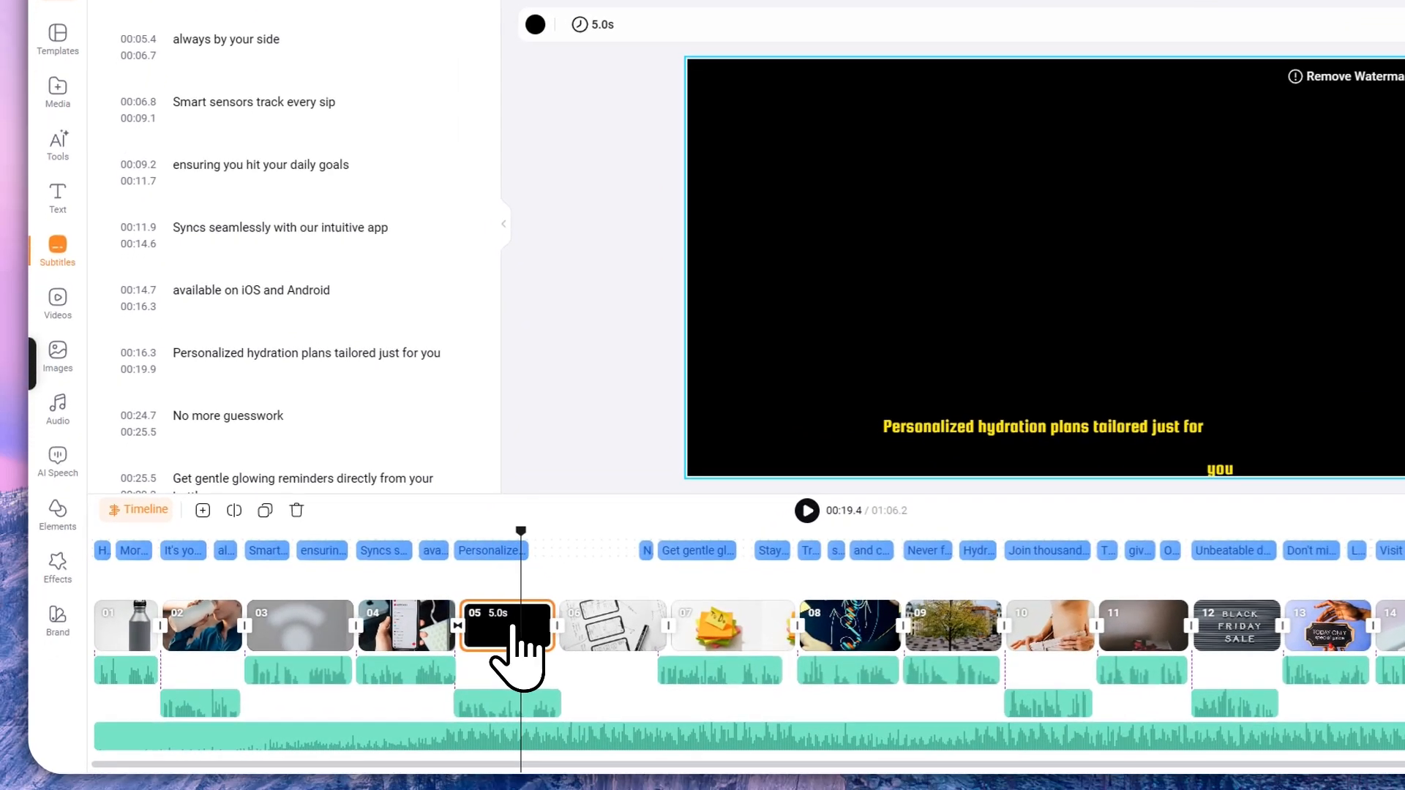
left_click(56, 307)
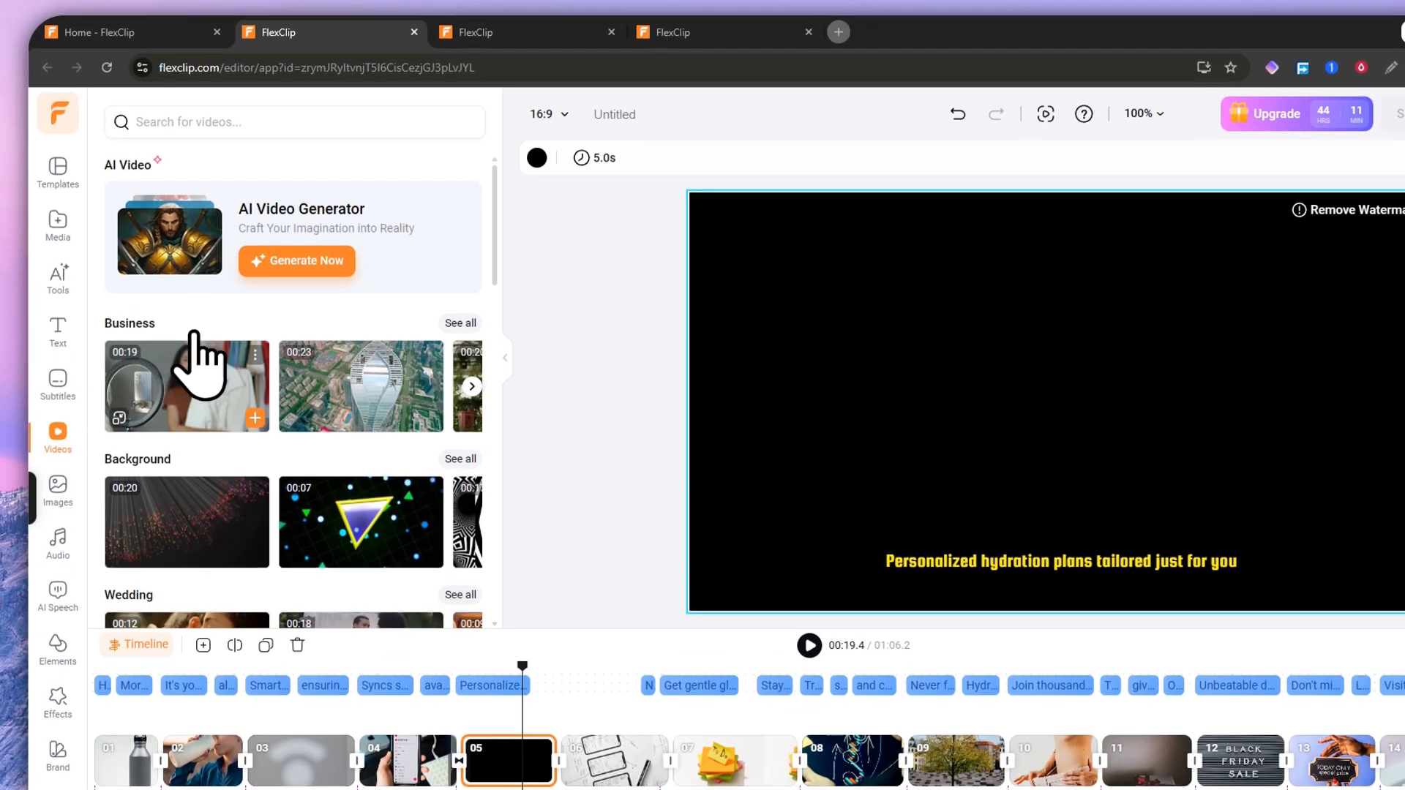
mouse_move(179, 361)
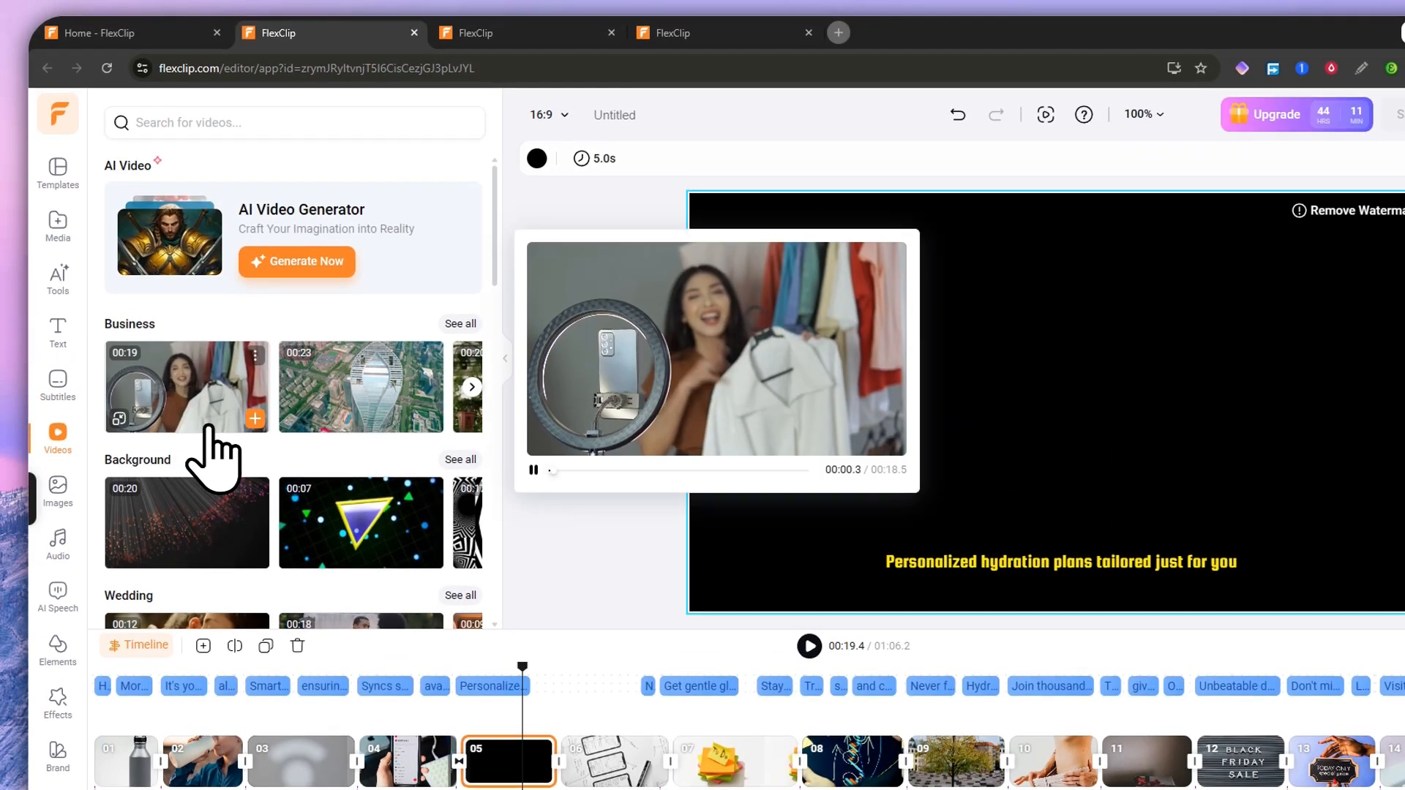
left_click(255, 418)
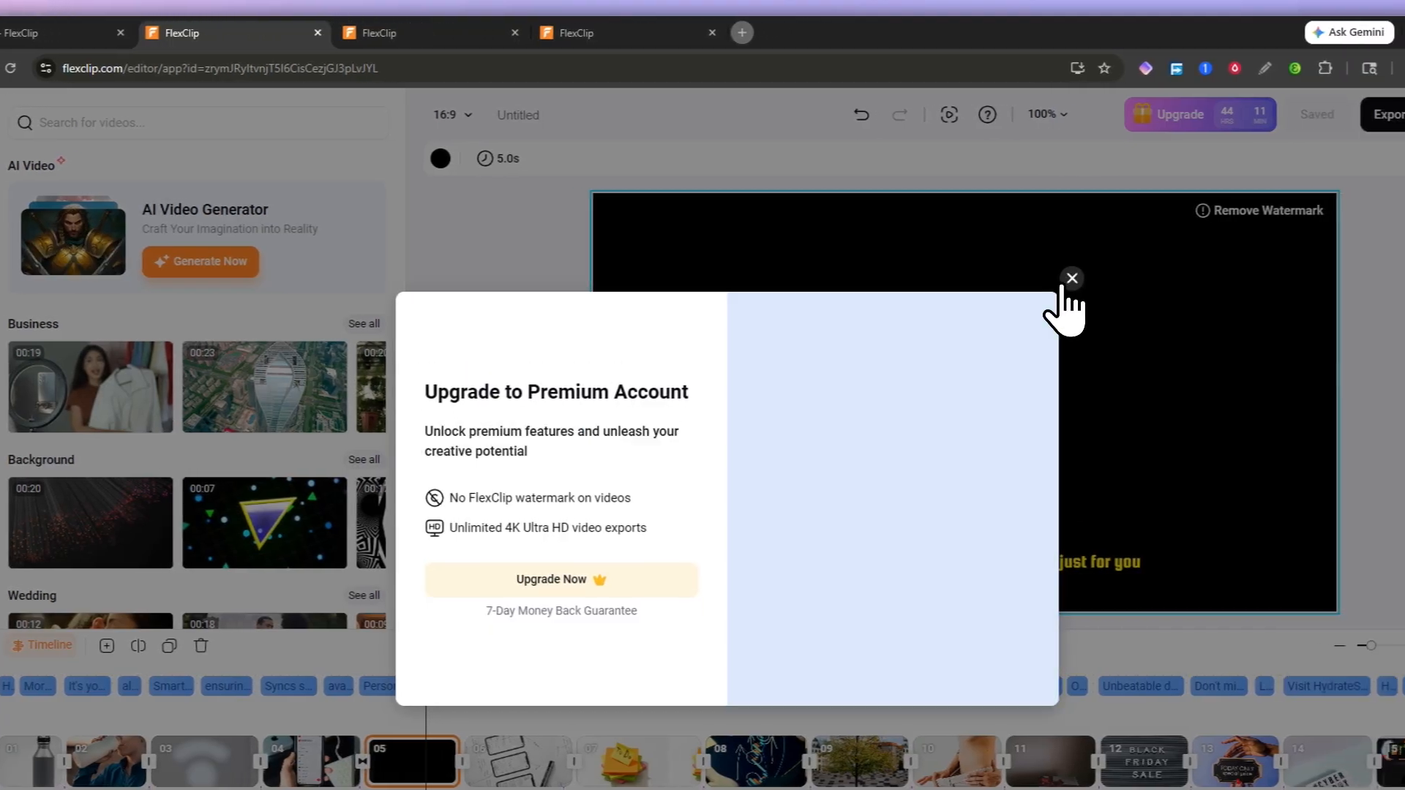
Step: Dismiss the upgrade prompts after trying a Wedding stock clip, then delete the blank scene
left_click(1168, 278)
scroll(212, 437, "down", 3)
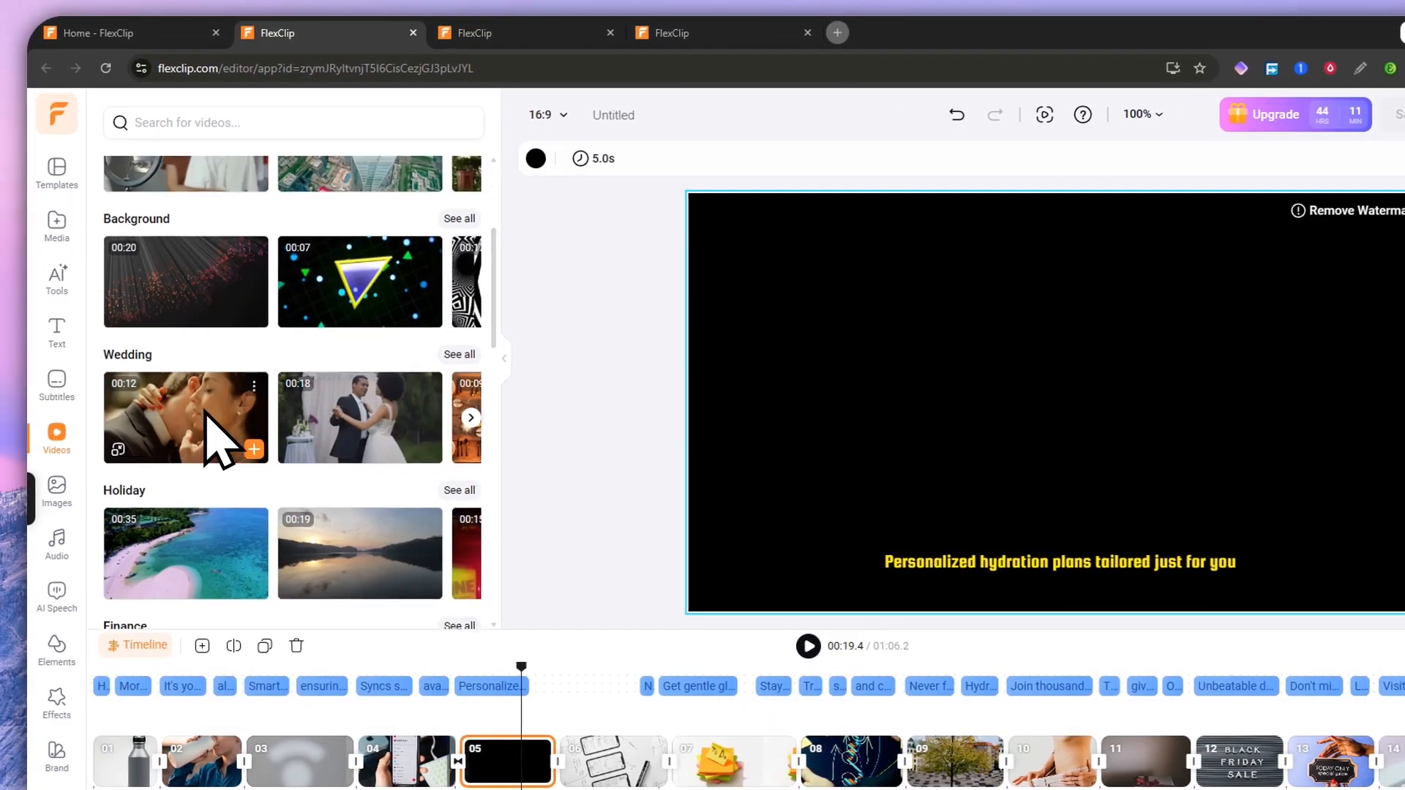
left_click(255, 441)
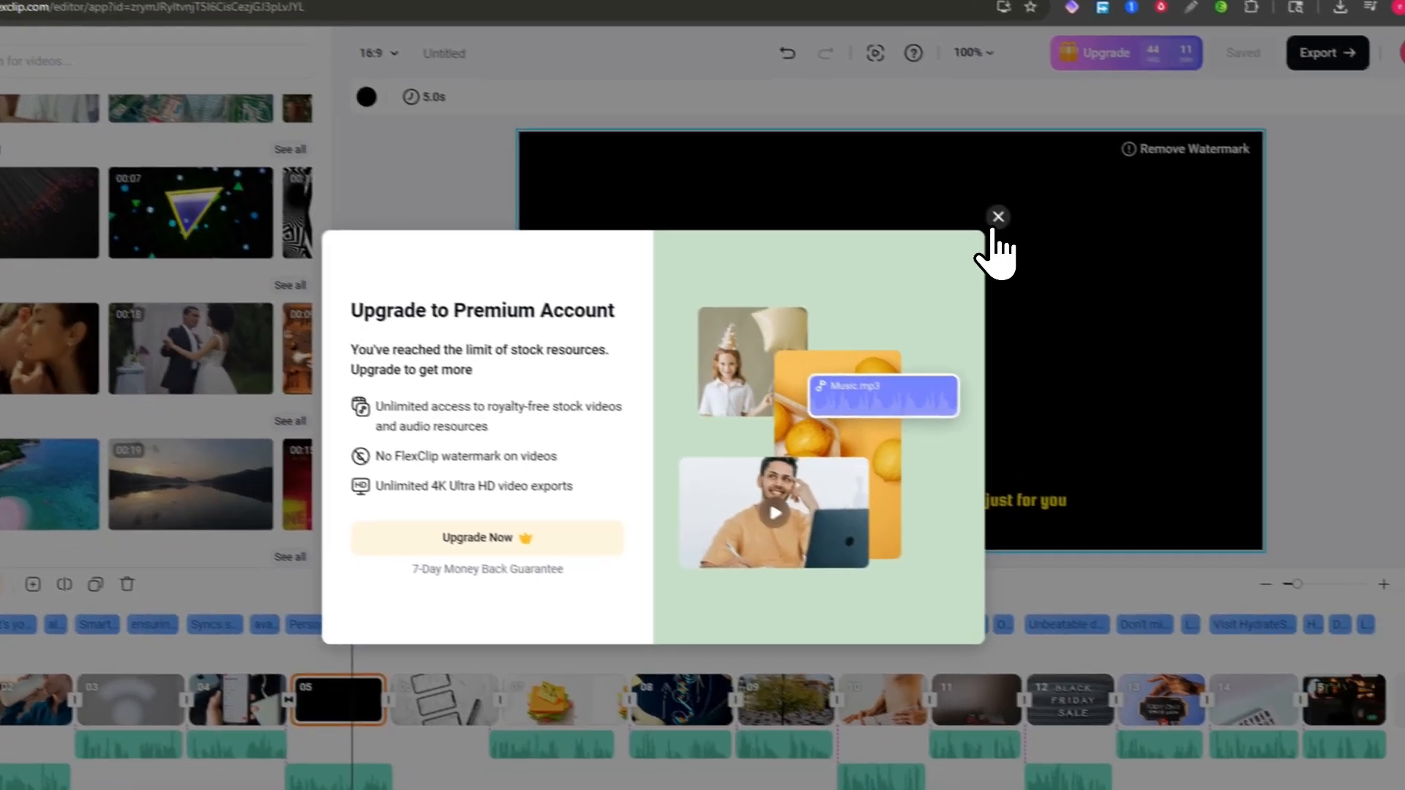
left_click(1167, 277)
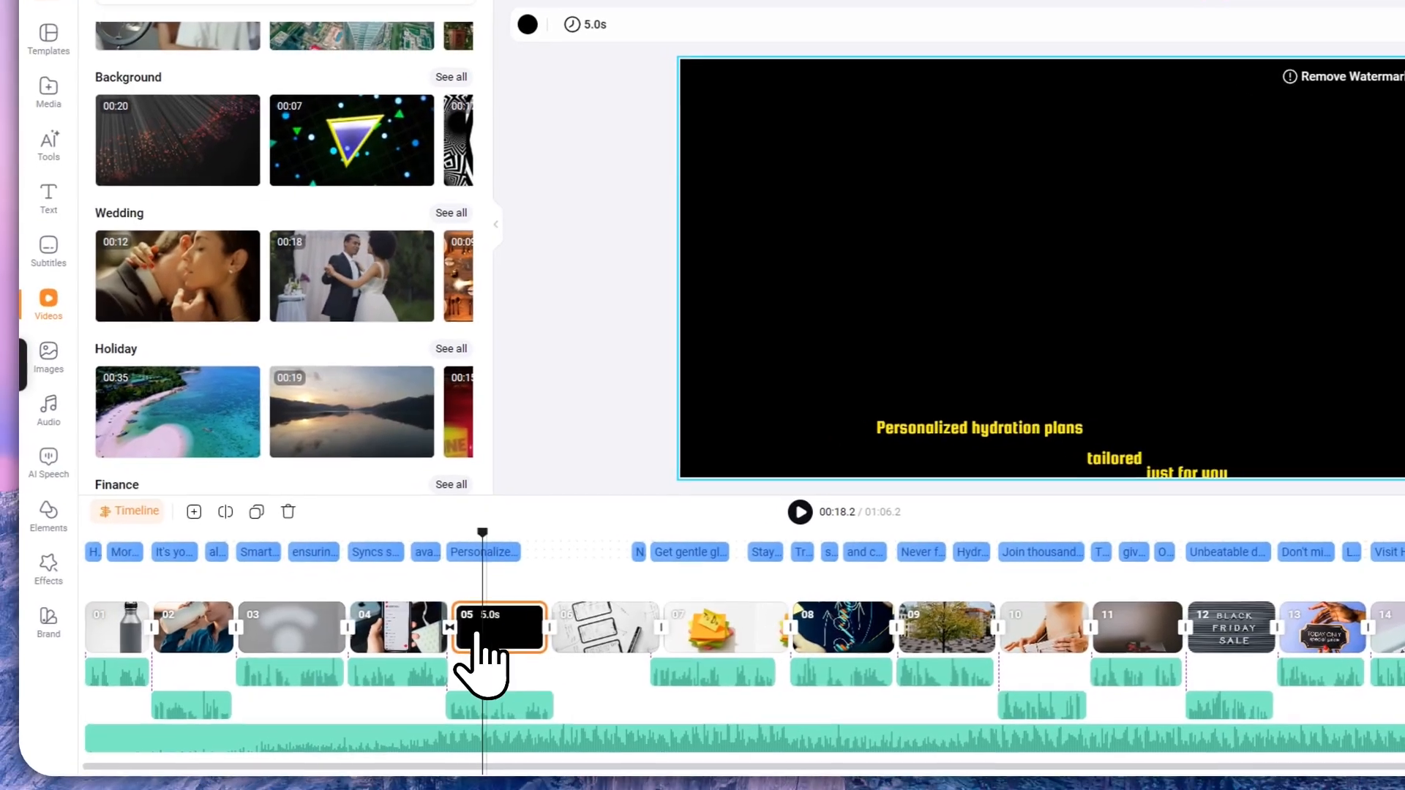
key("Delete")
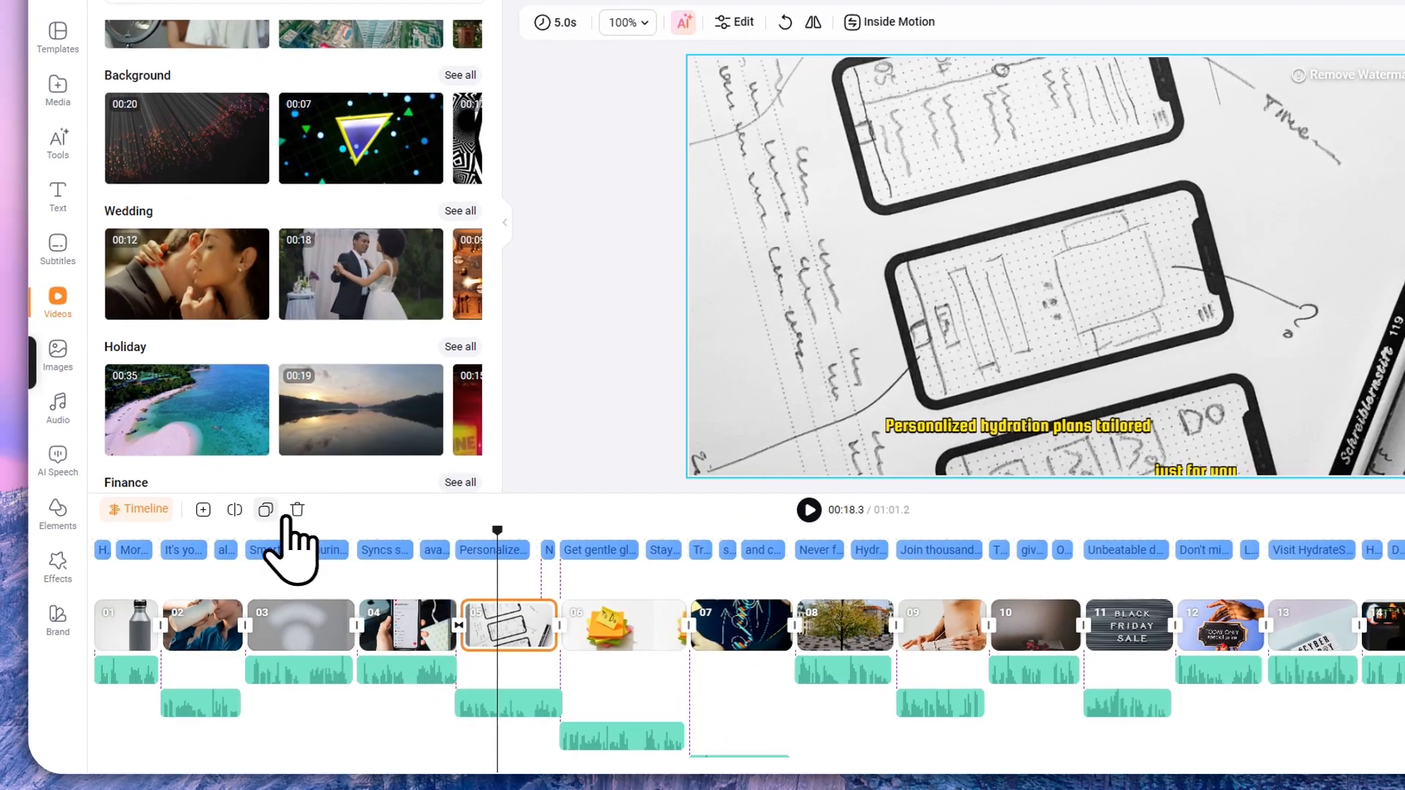
Step: Duplicate sketch scene 05, then delete the duplicate
left_click(229, 549)
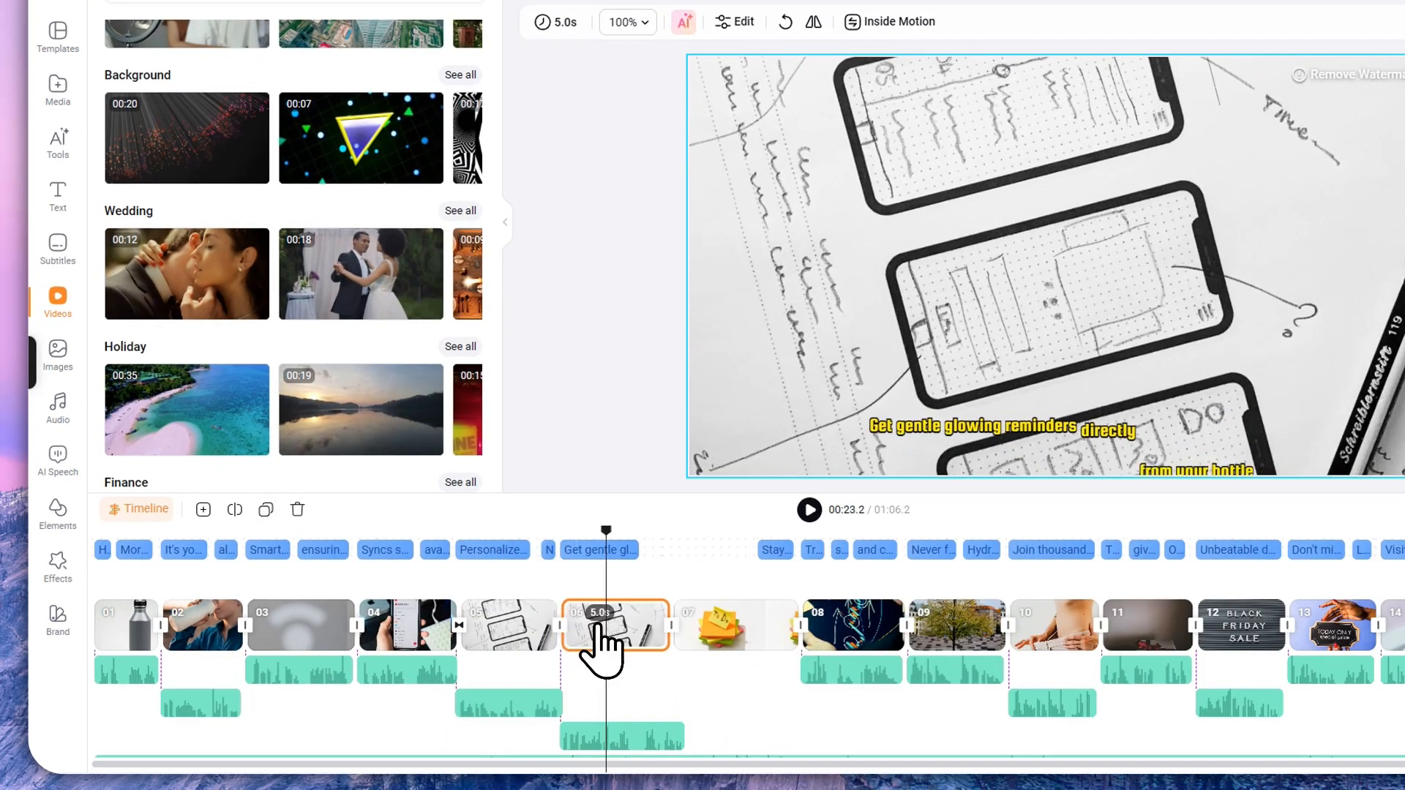
key("Delete")
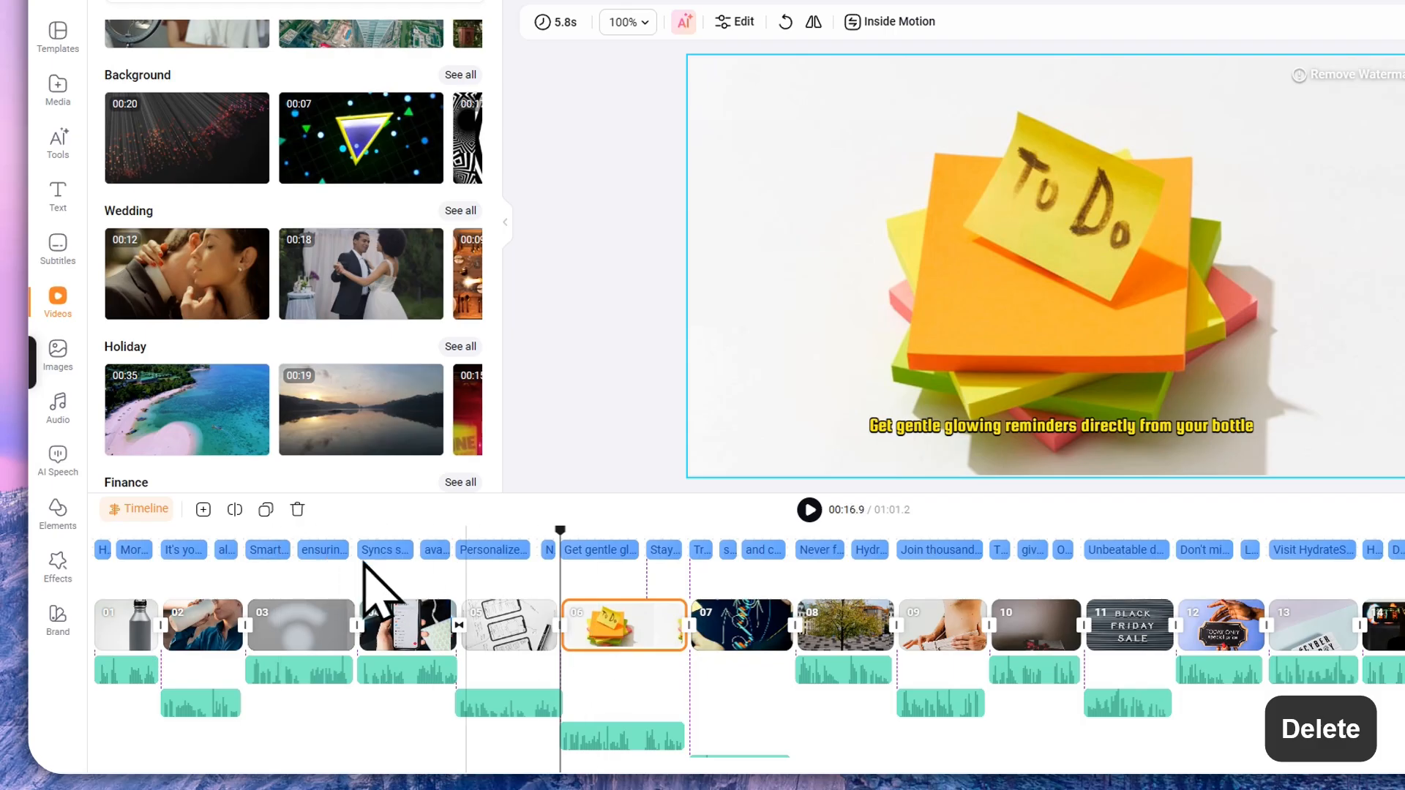
left_click(500, 537)
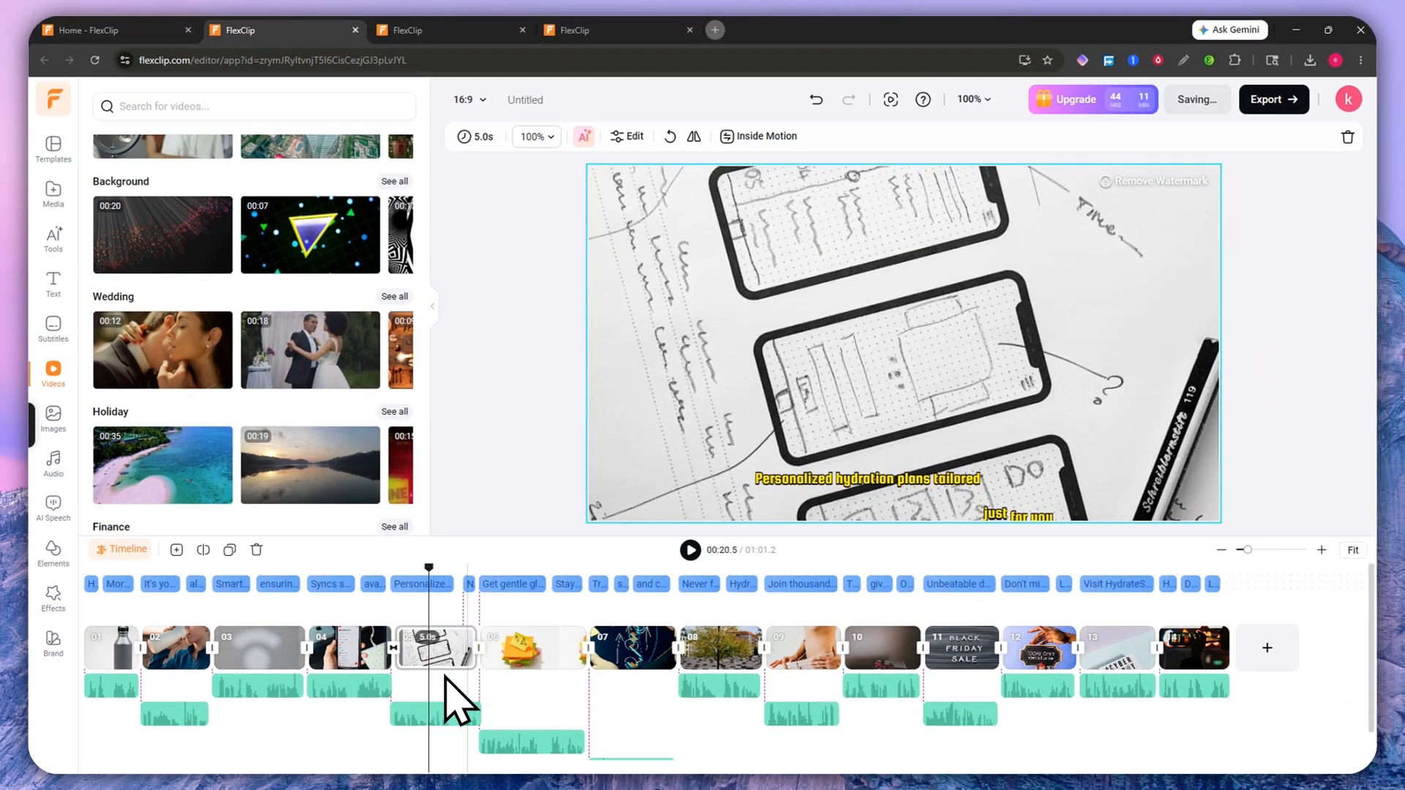
Step: Delete the 'Personalized hydration plans' subtitle, undo to restore it, and readjust timeline zoom
left_click(423, 583)
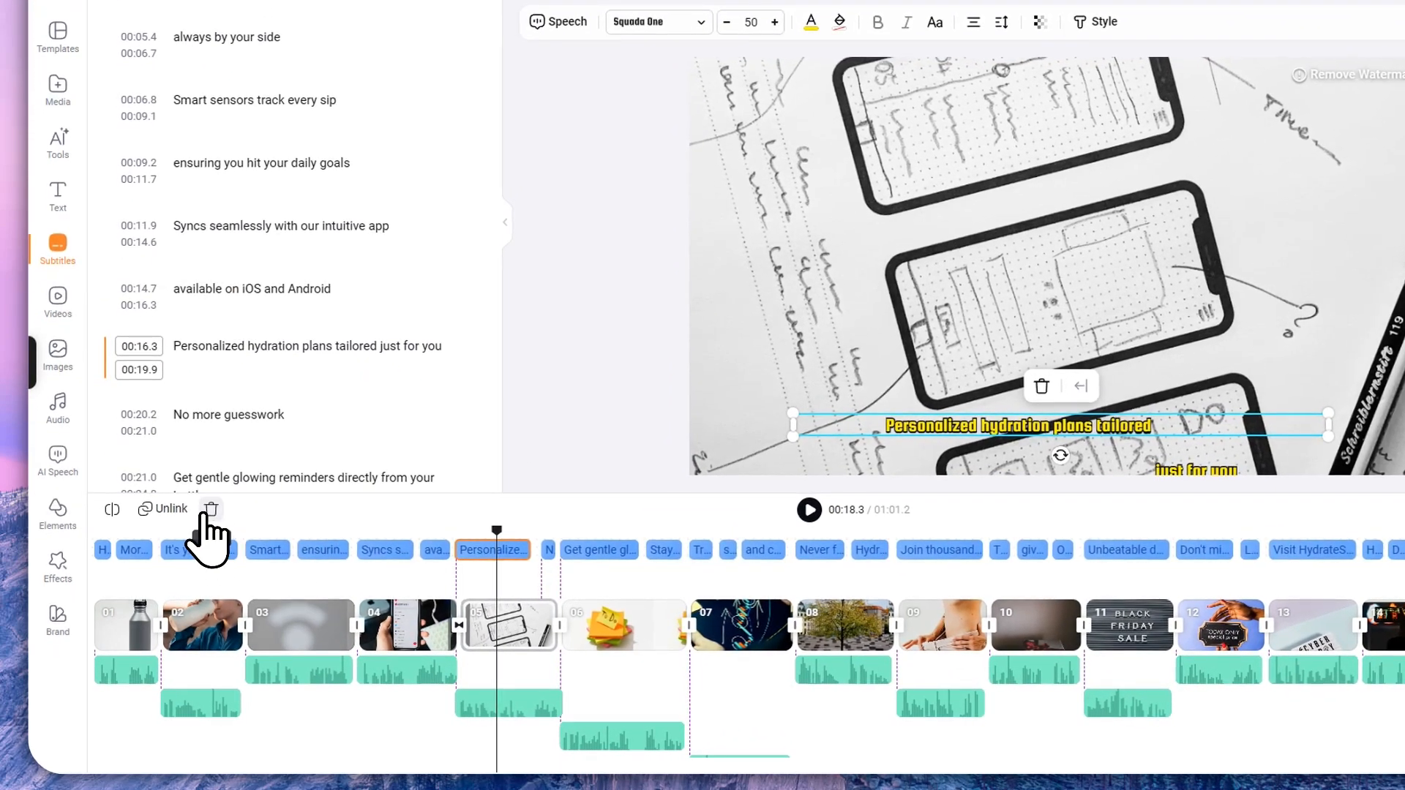
left_click(211, 510)
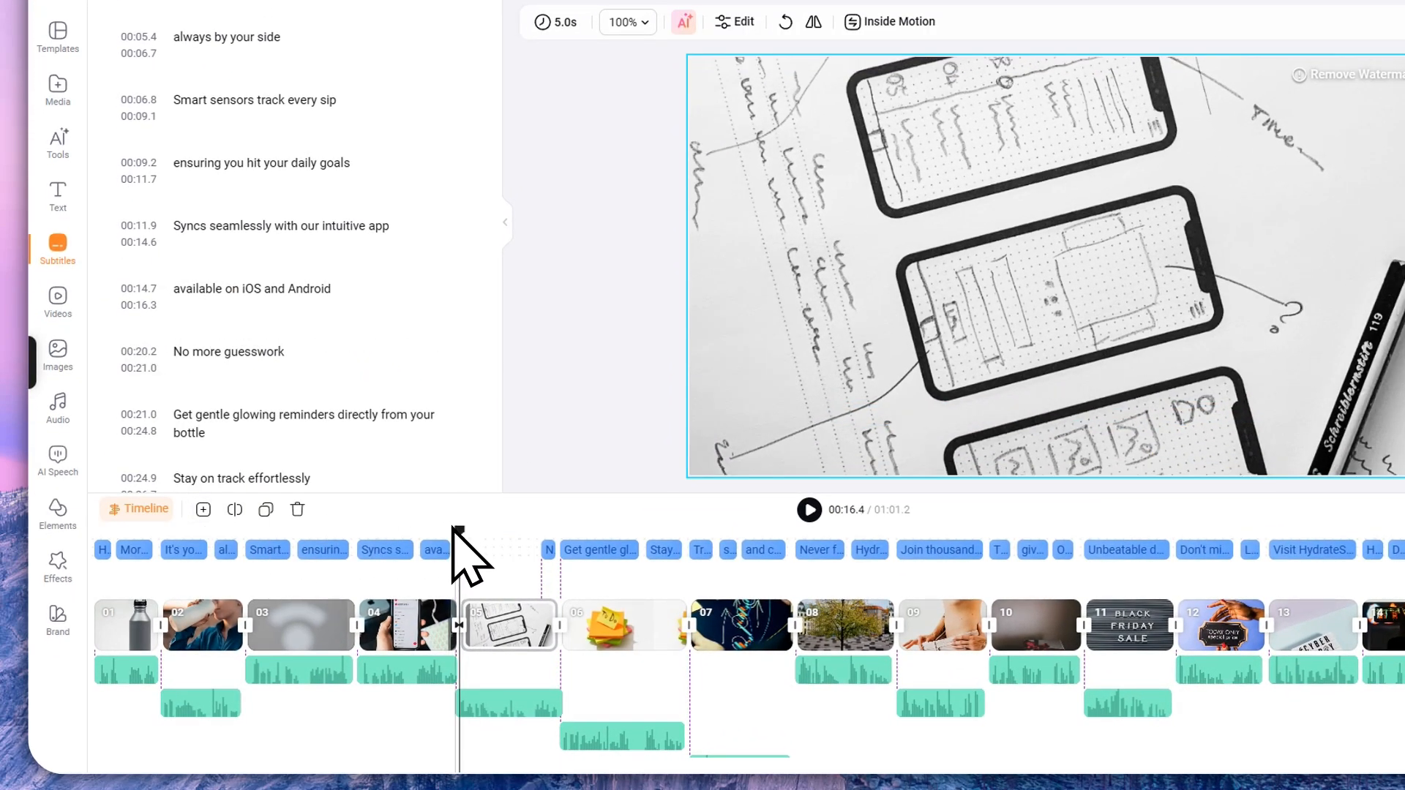
key("ctrl+z")
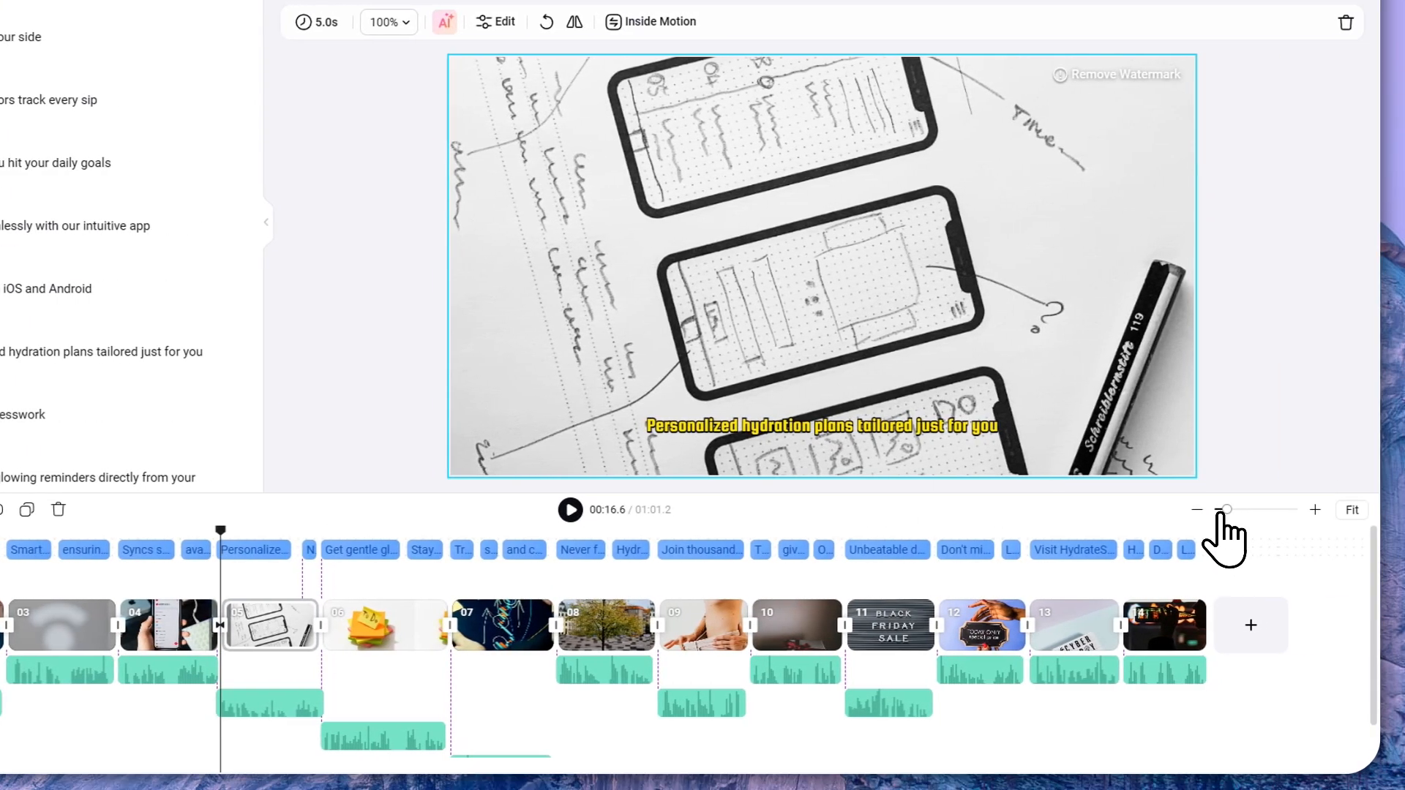
left_click(1219, 512)
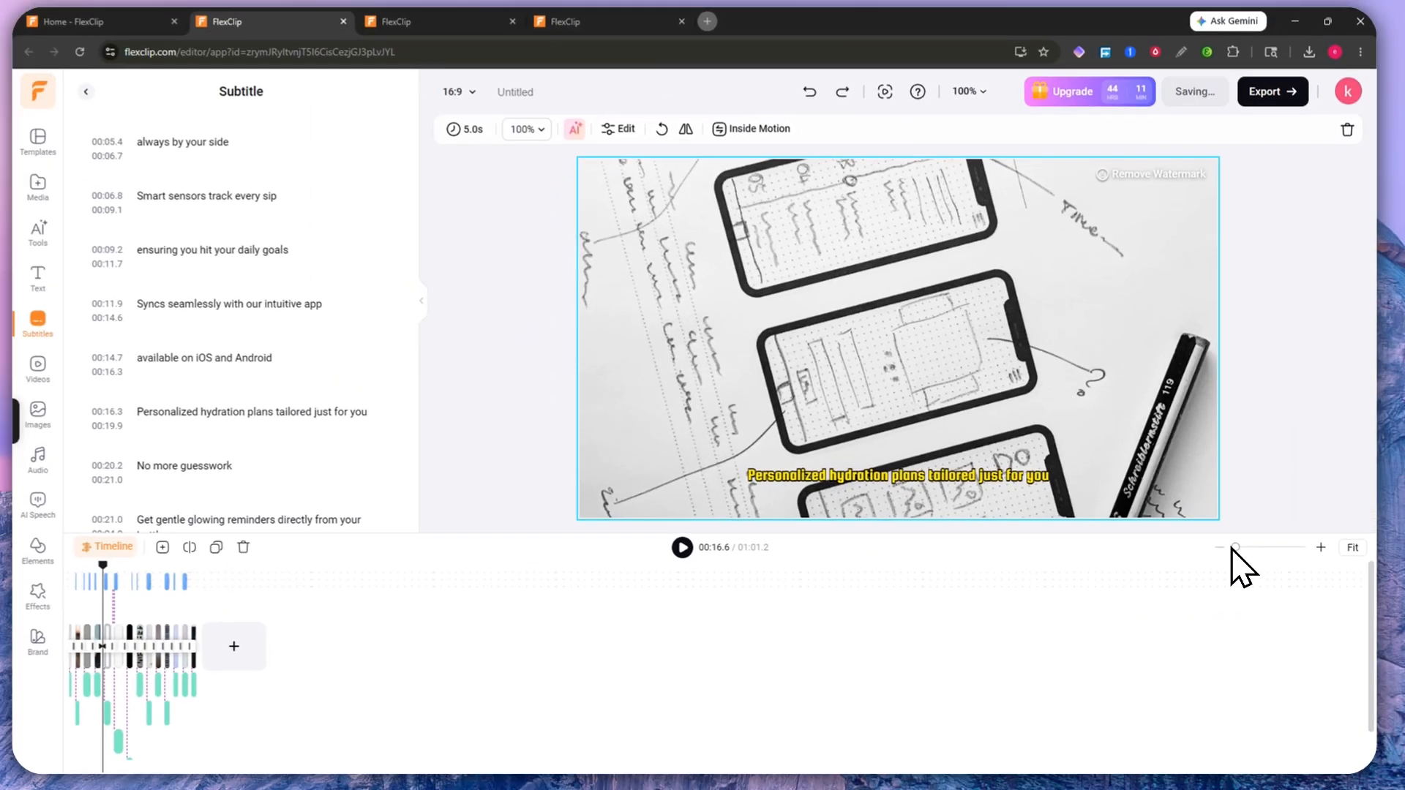
mouse_move(1234, 548)
left_mouse_down()
mouse_move(1260, 556)
mouse_move(1244, 554)
left_mouse_up()
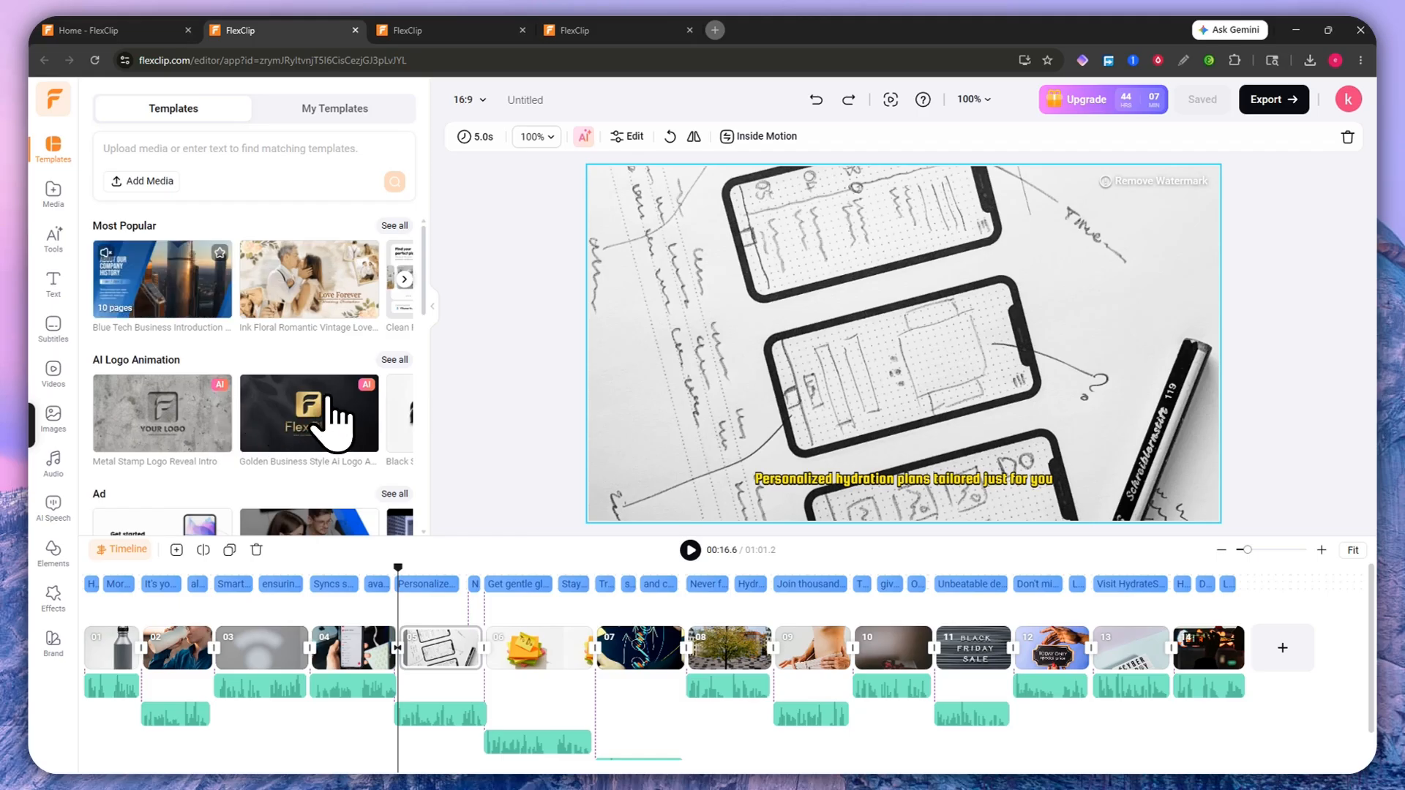
Step: Open the Ink Floral Romantic Vintage Love Wedding template and insert its 7-second scene as scene 06
scroll(238, 417, "down", 1)
scroll(278, 439, "down", 3)
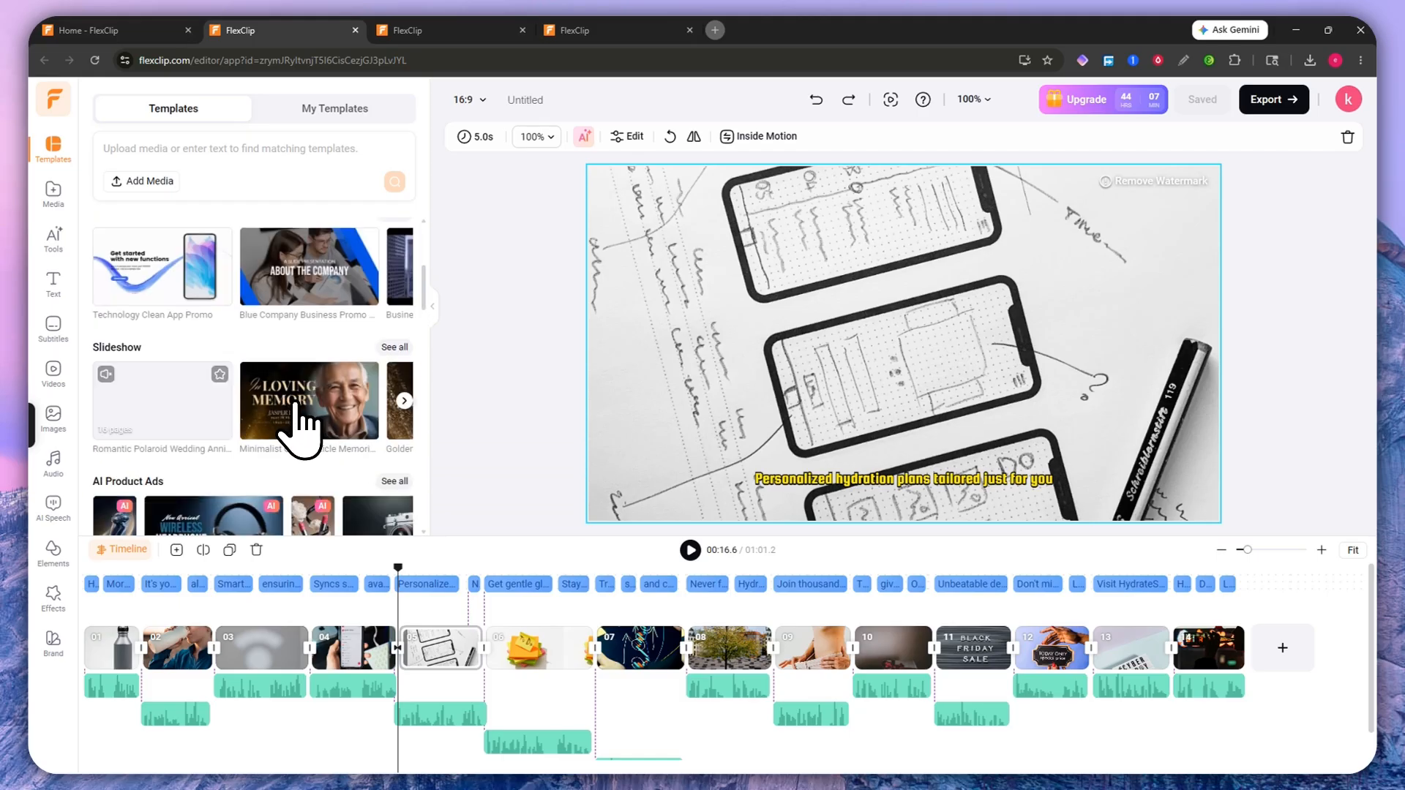
scroll(265, 340, "down", 2)
scroll(278, 329, "down", 2)
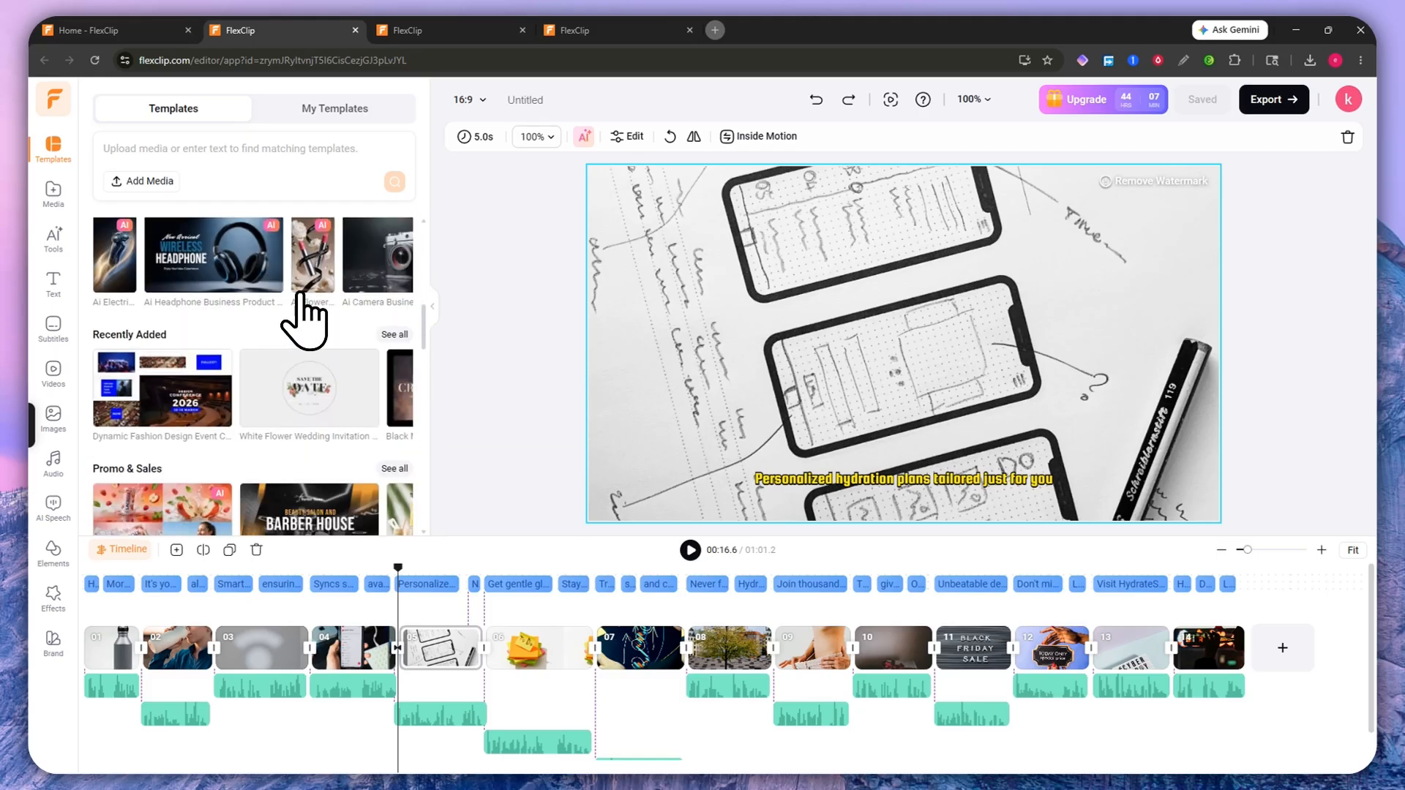
scroll(298, 329, "up", 8)
scroll(293, 322, "down", 3)
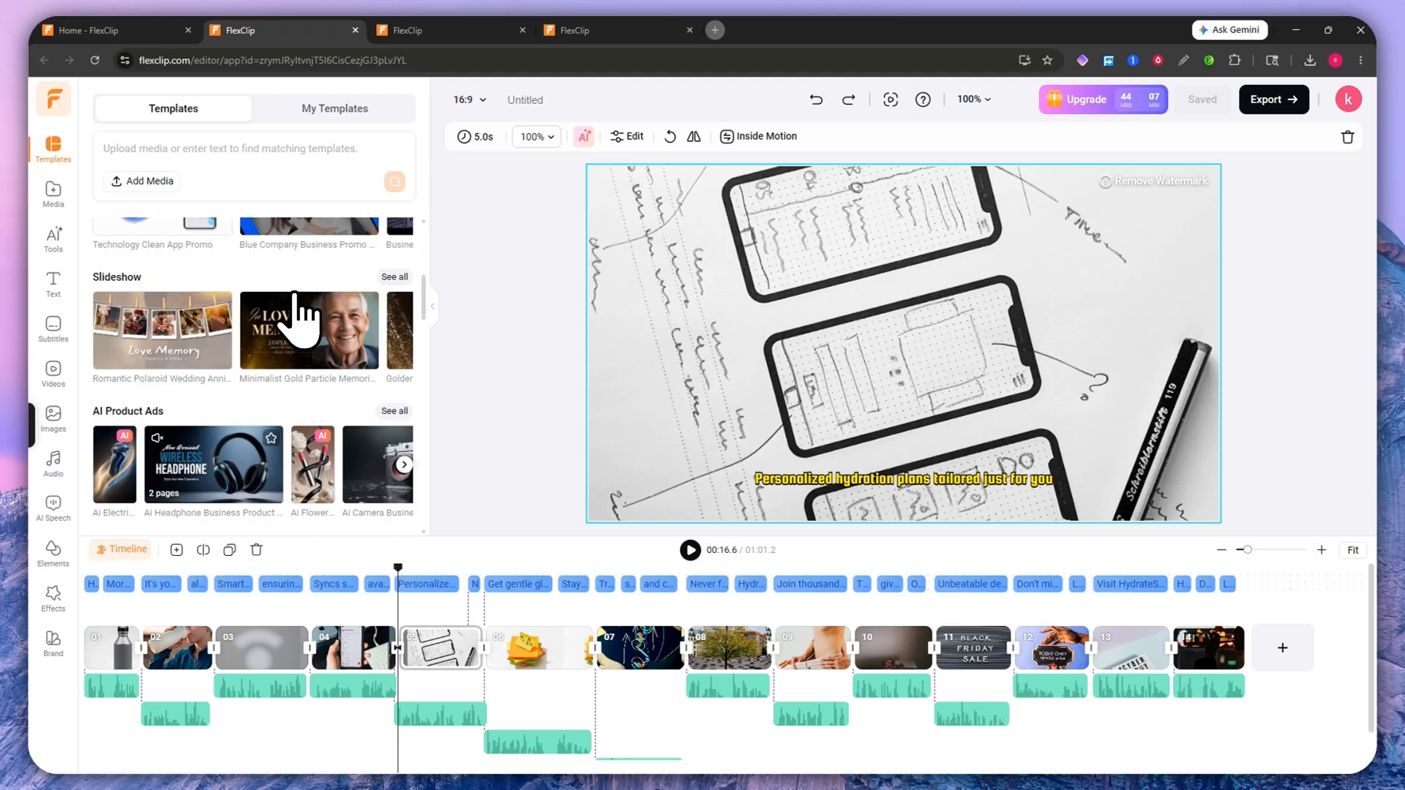
scroll(292, 319, "up", 3)
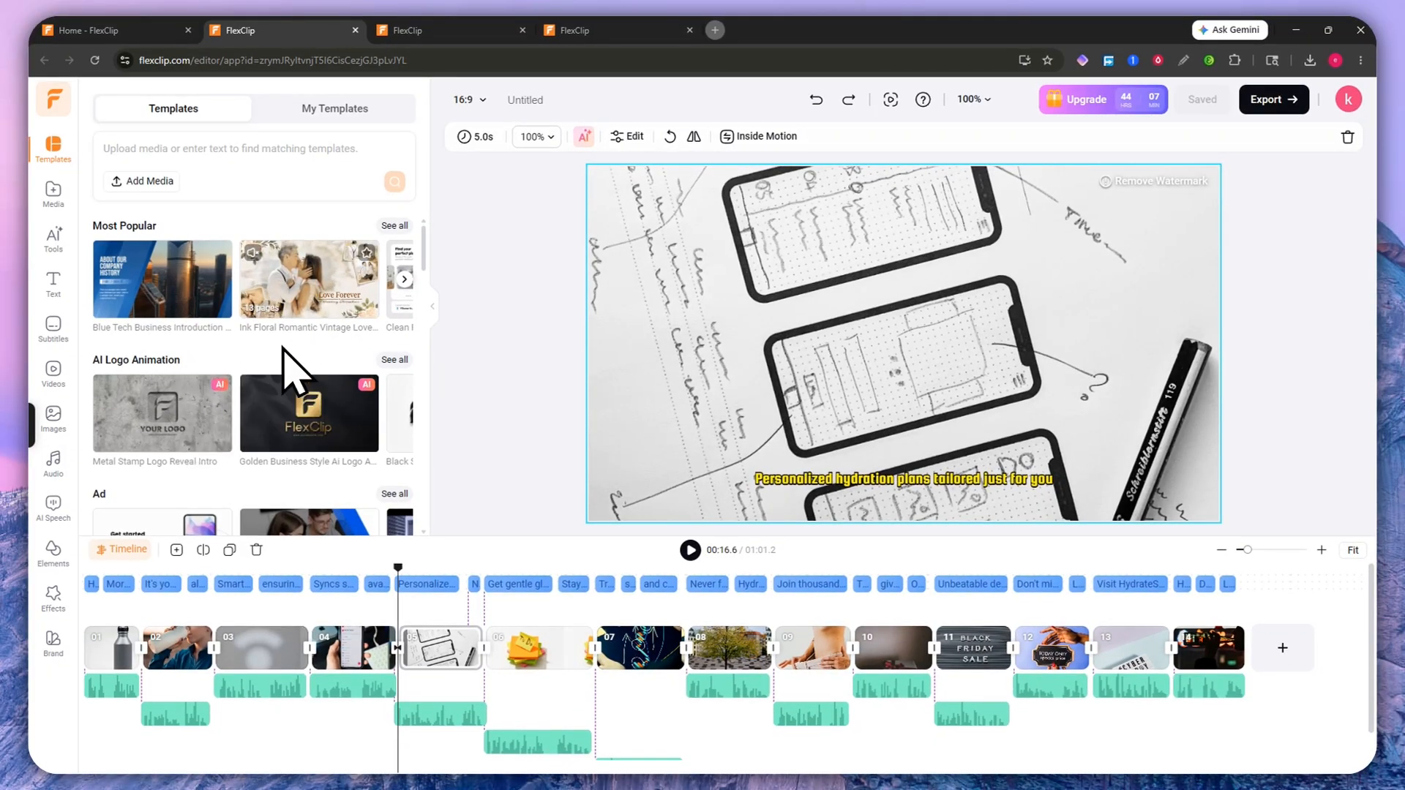
left_click(267, 304)
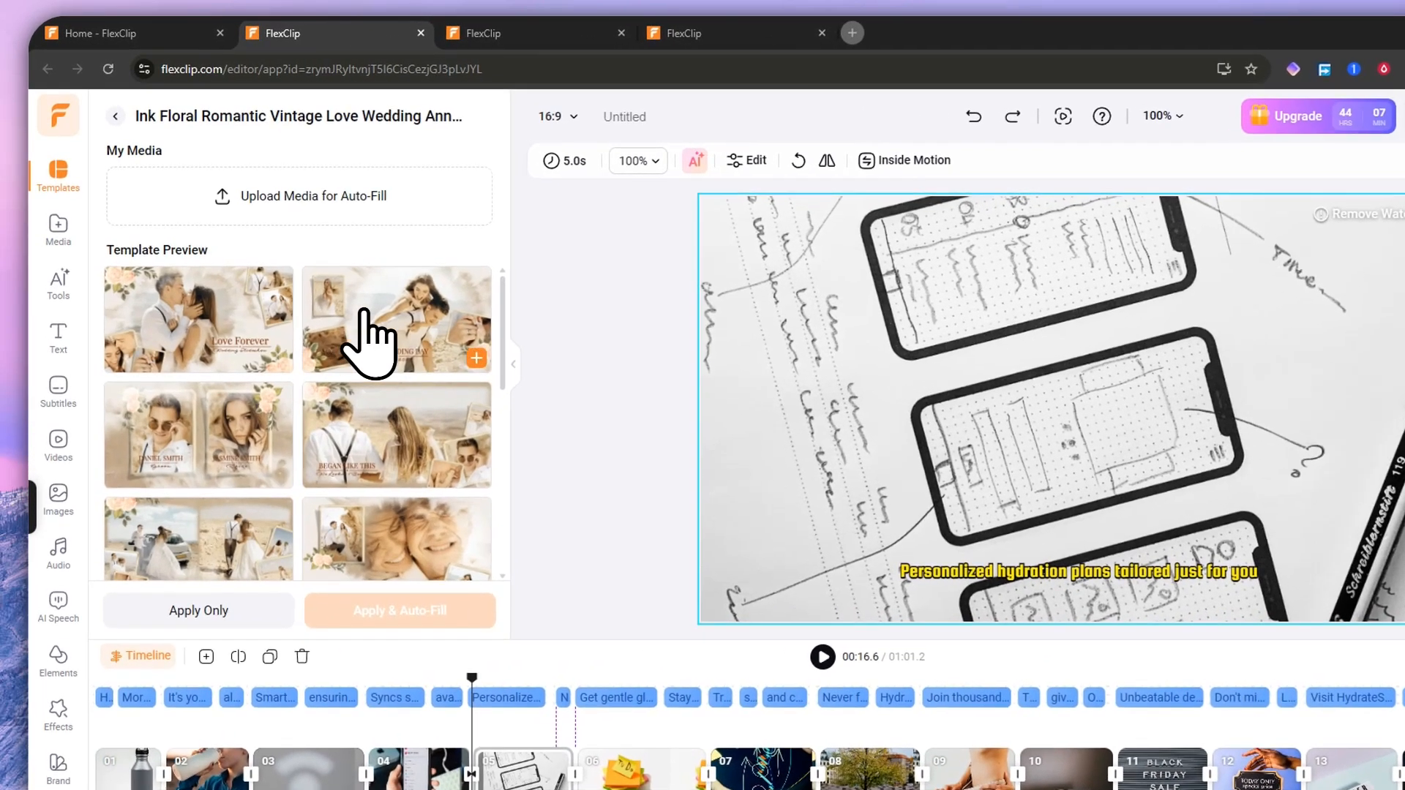
scroll(369, 311, "down", 5)
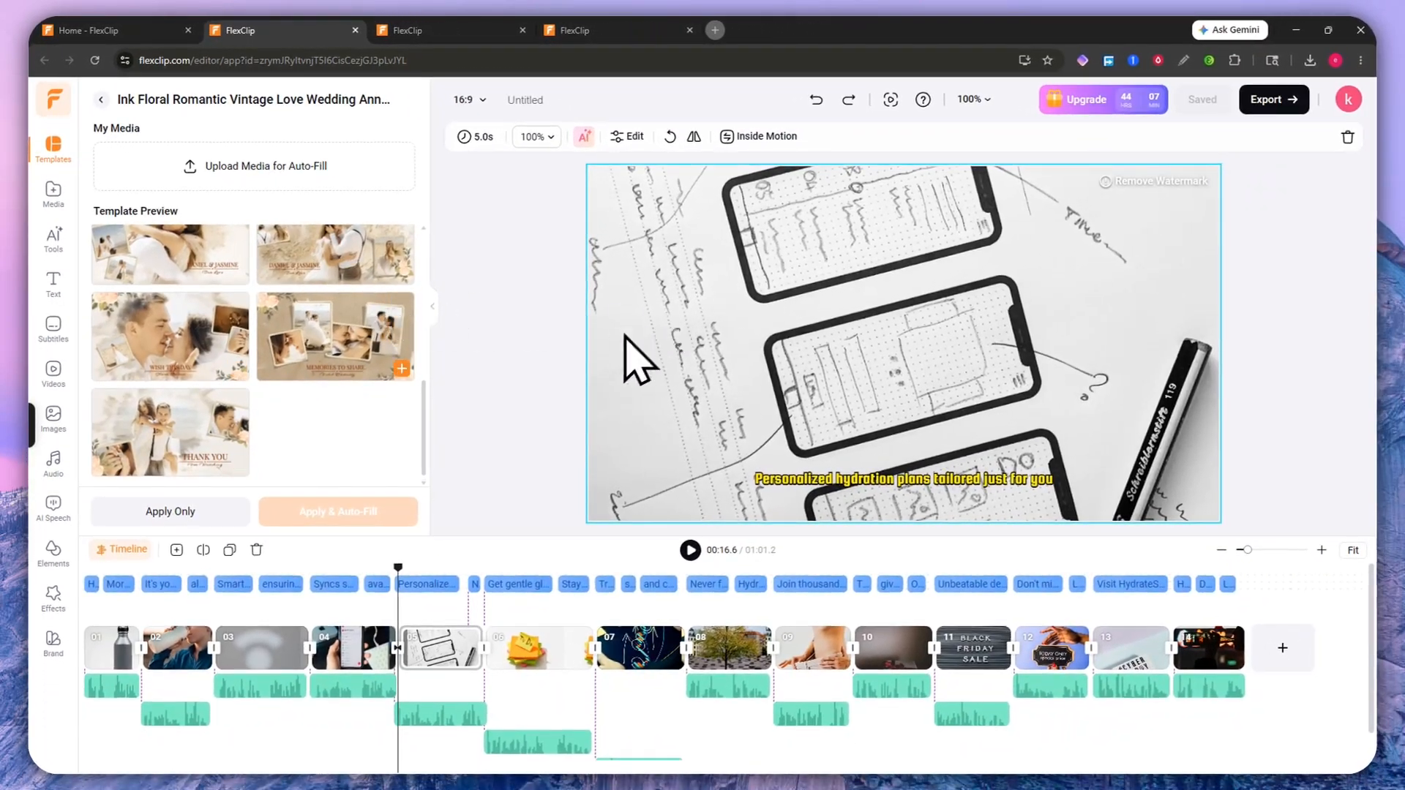
scroll(389, 371, "up", 5)
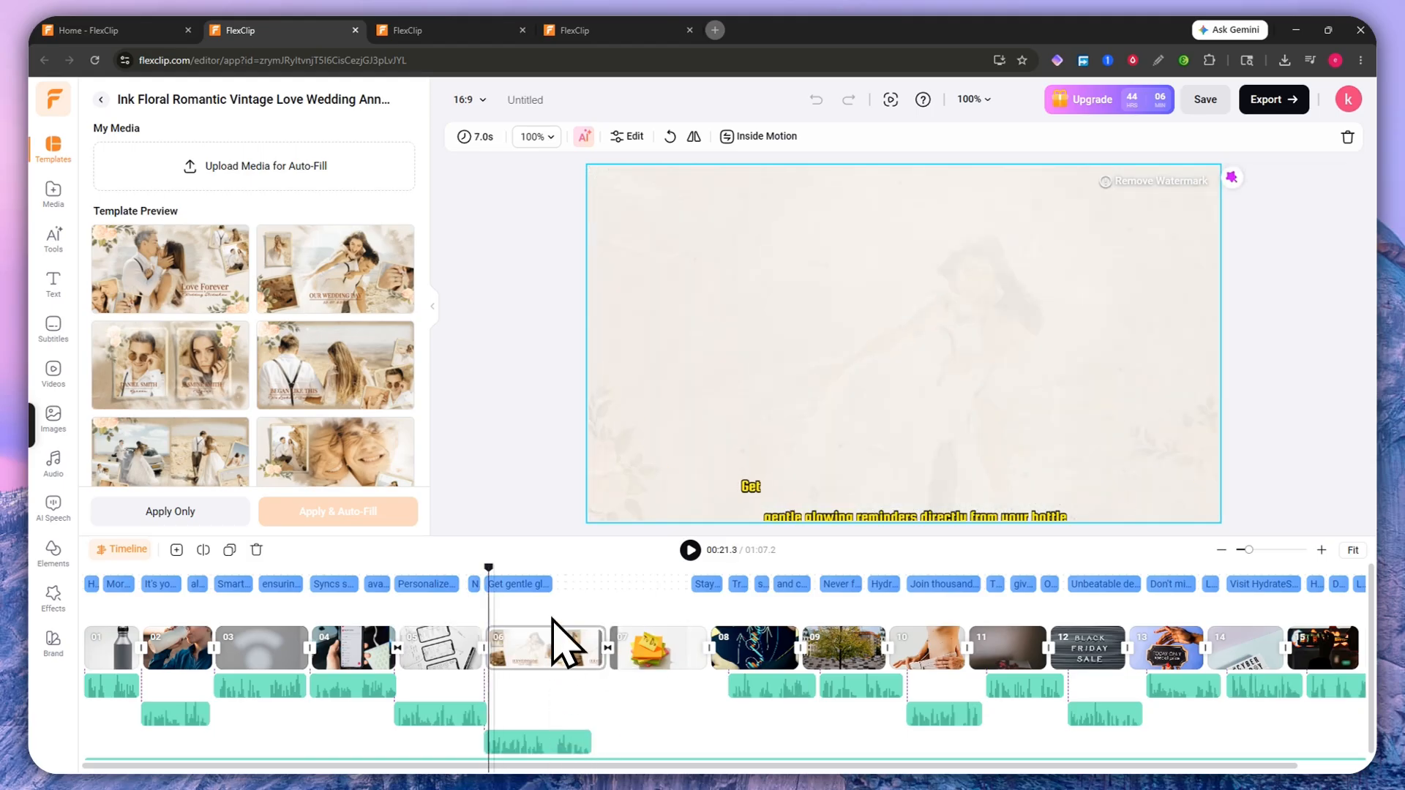
Step: Select and delete the inserted wedding scene 06, returning the video to 1:01.2
key("ctrl+z")
key("space")
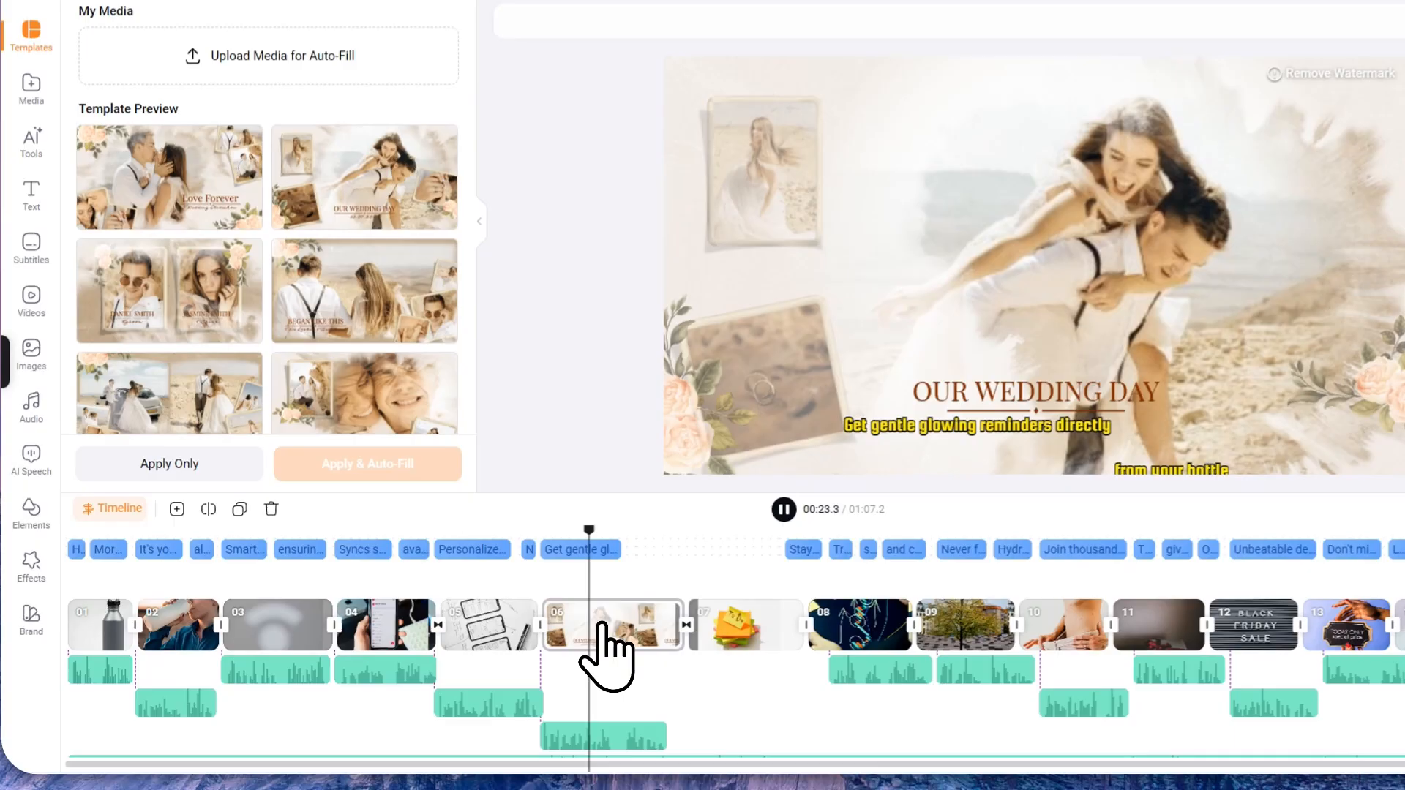
left_click(549, 645)
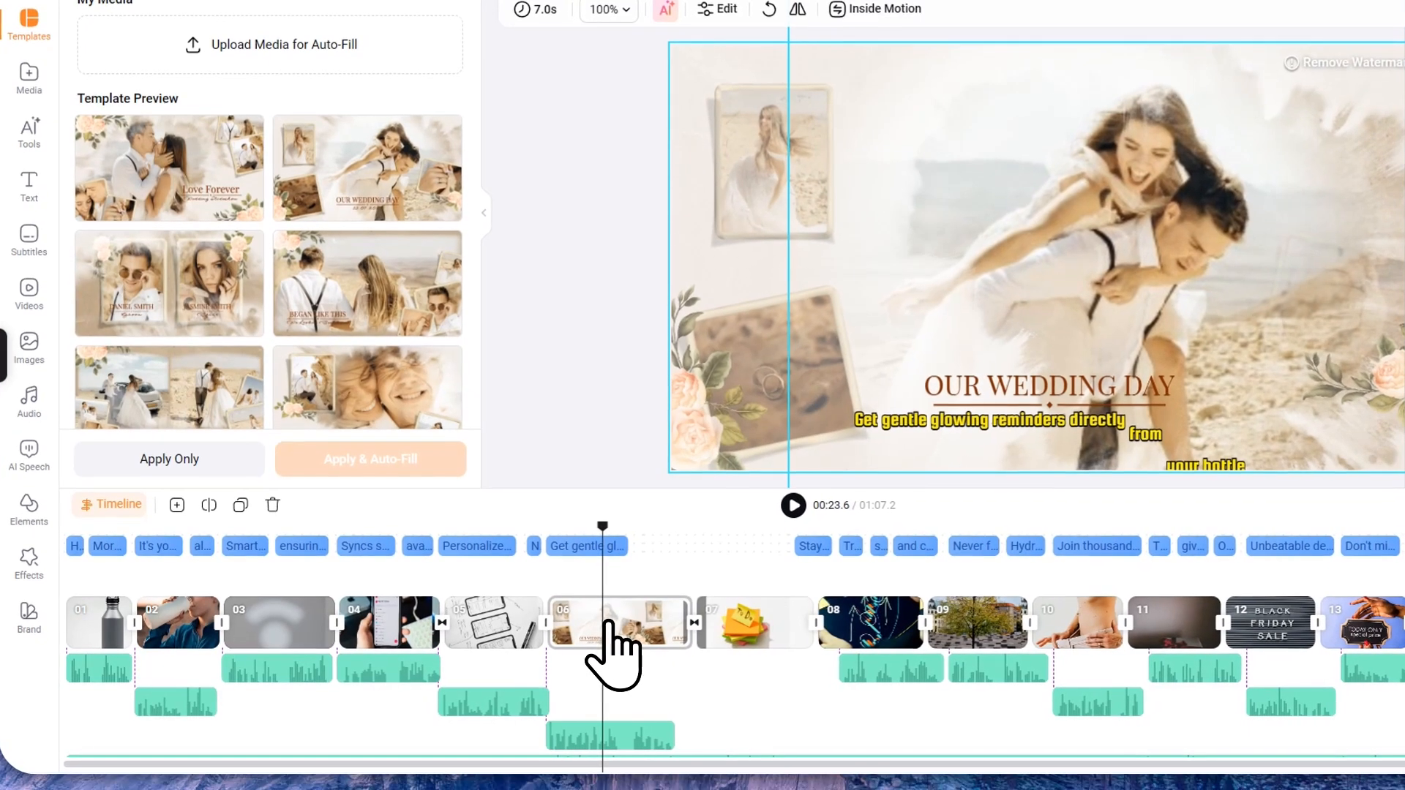
key("Delete")
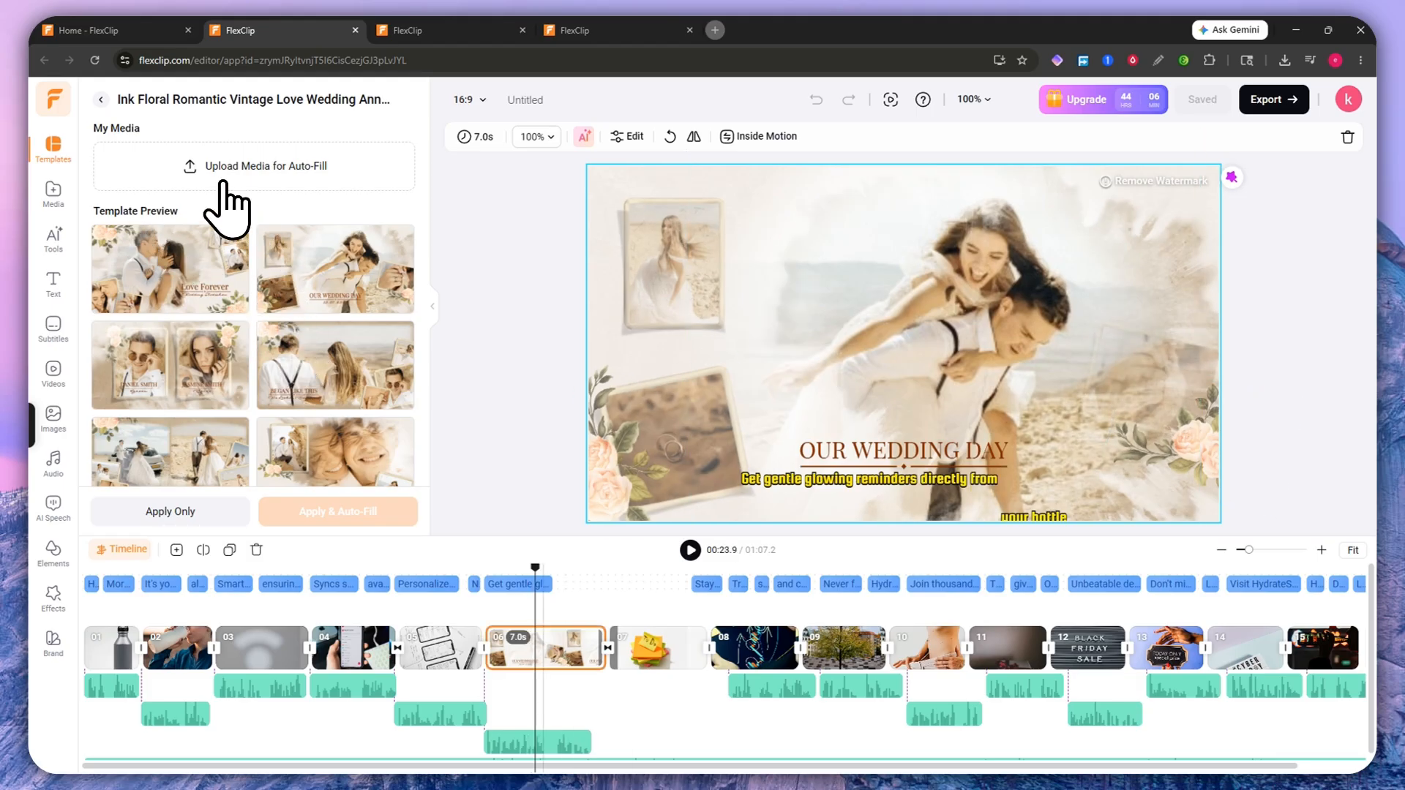
key("Delete")
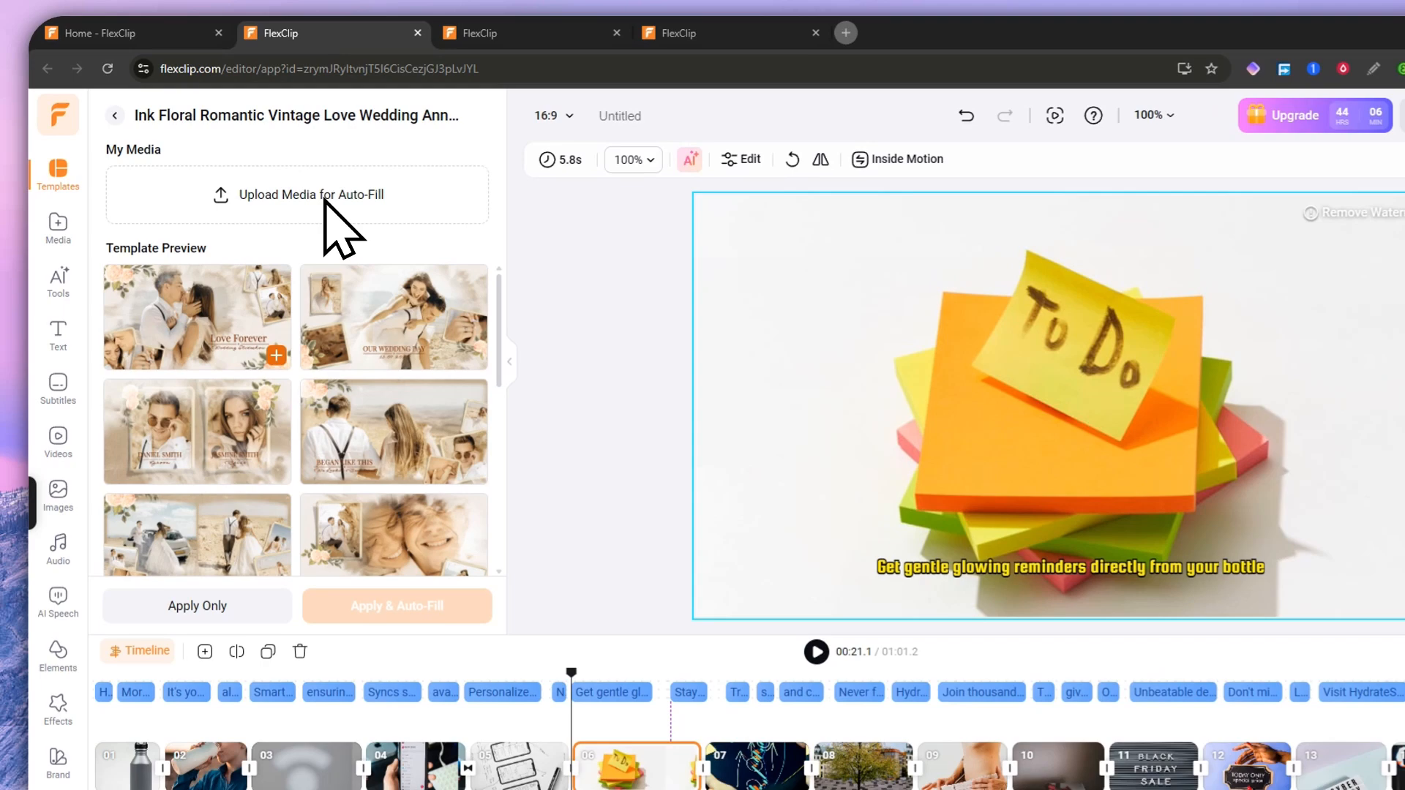
scroll(227, 388, "down", 6)
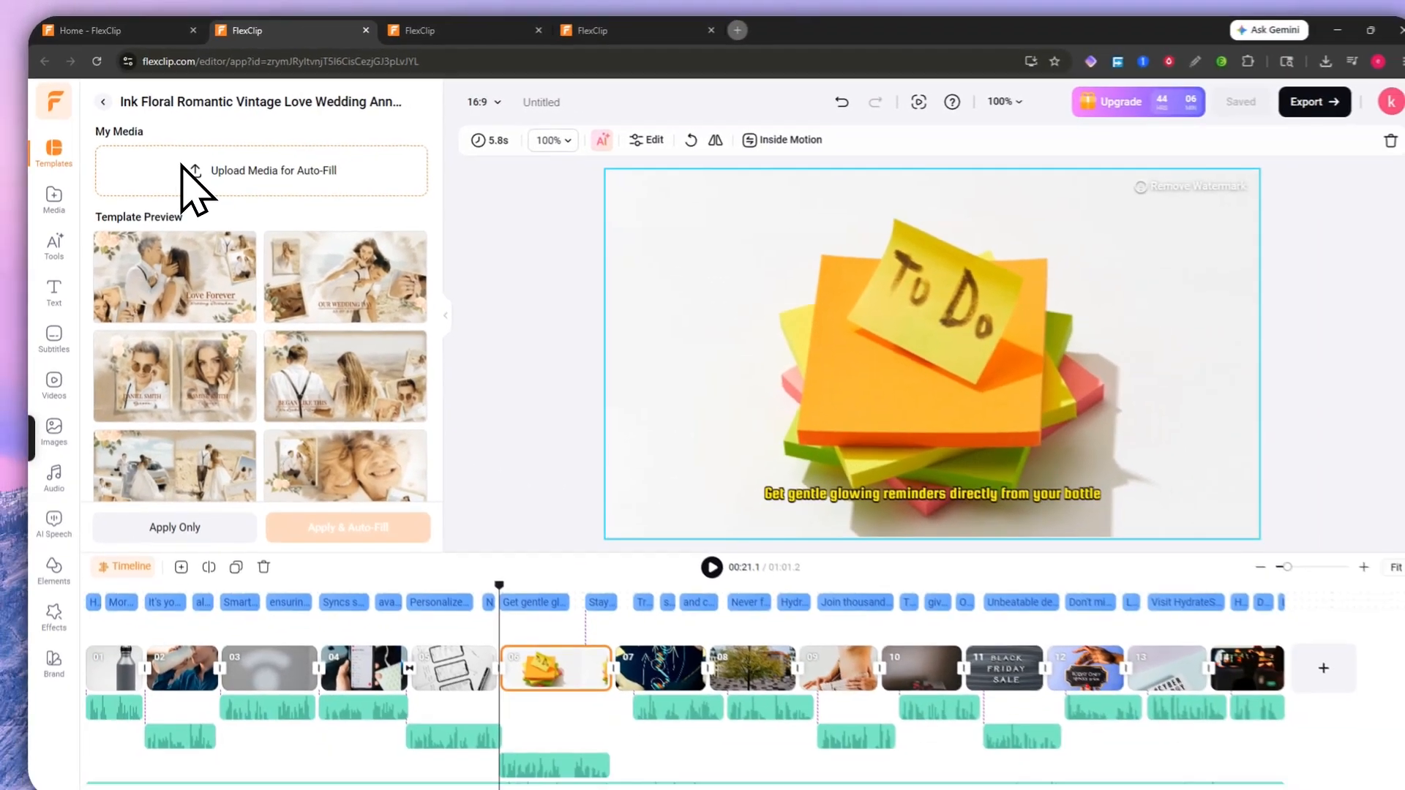
Step: Choose a clip from uploaded media to auto-fill the wedding template
left_click(162, 70)
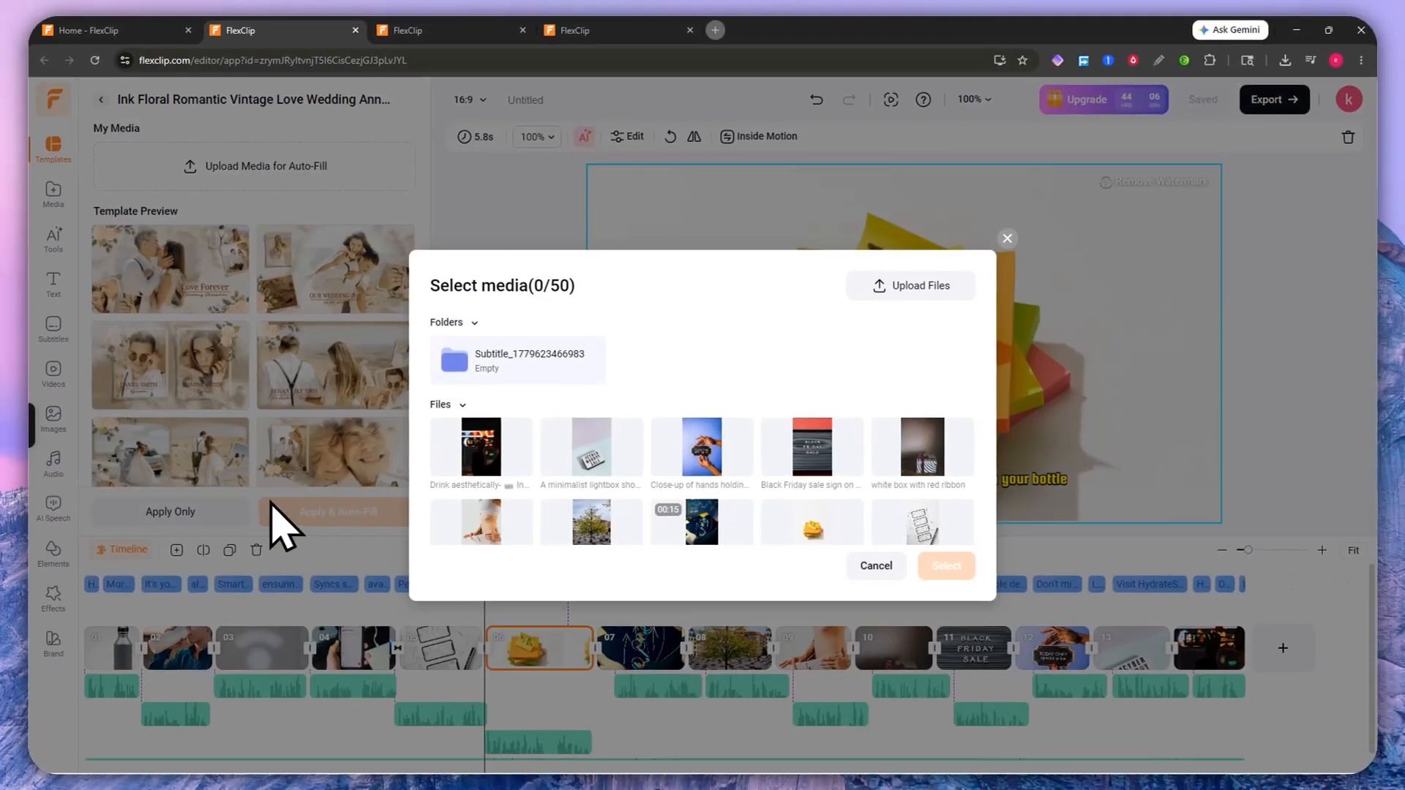
scroll(271, 337, "down", 2)
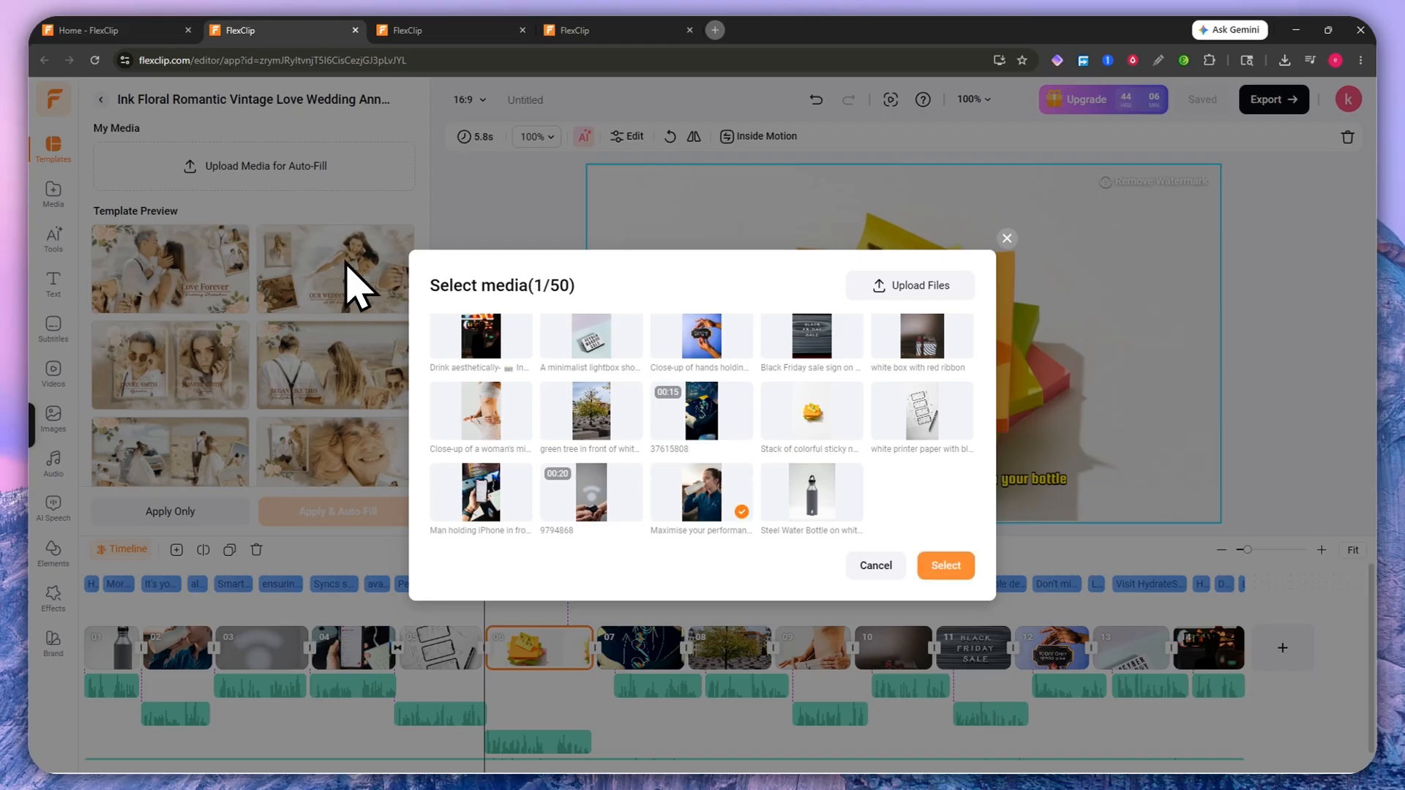
left_click(946, 566)
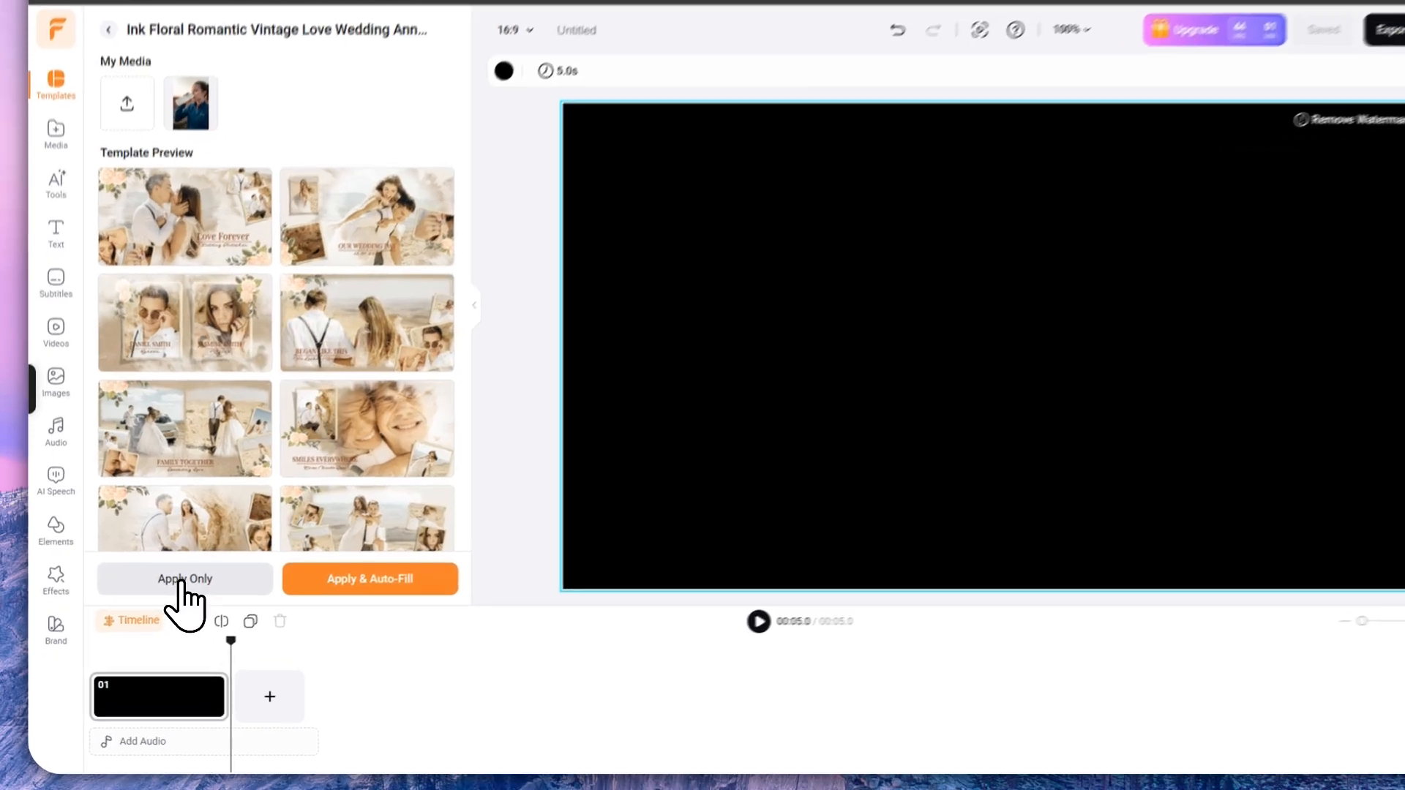
Step: Apply the template without auto-fill, replacing all scenes, then delete the extra template scenes
left_click(171, 597)
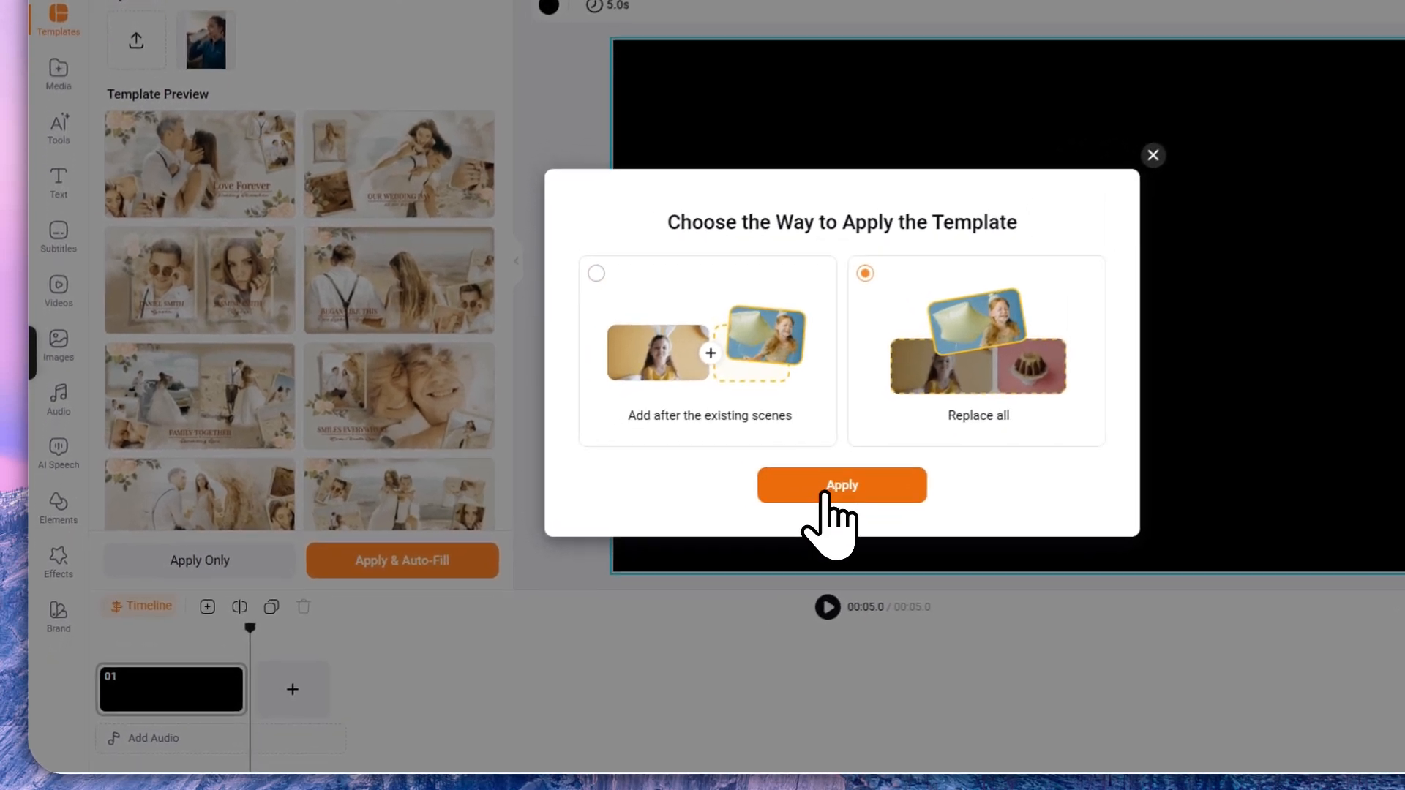
left_click(706, 535)
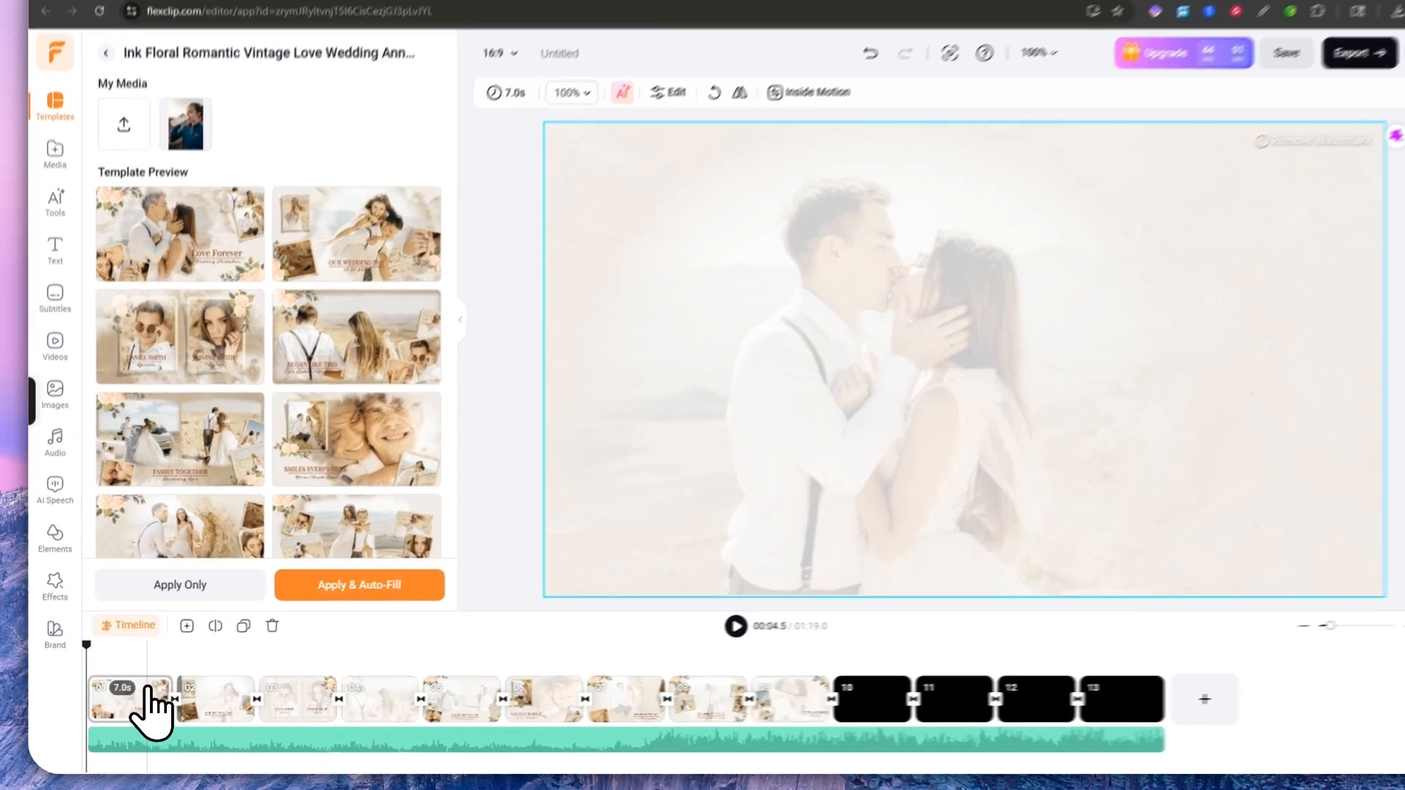
left_click(149, 689)
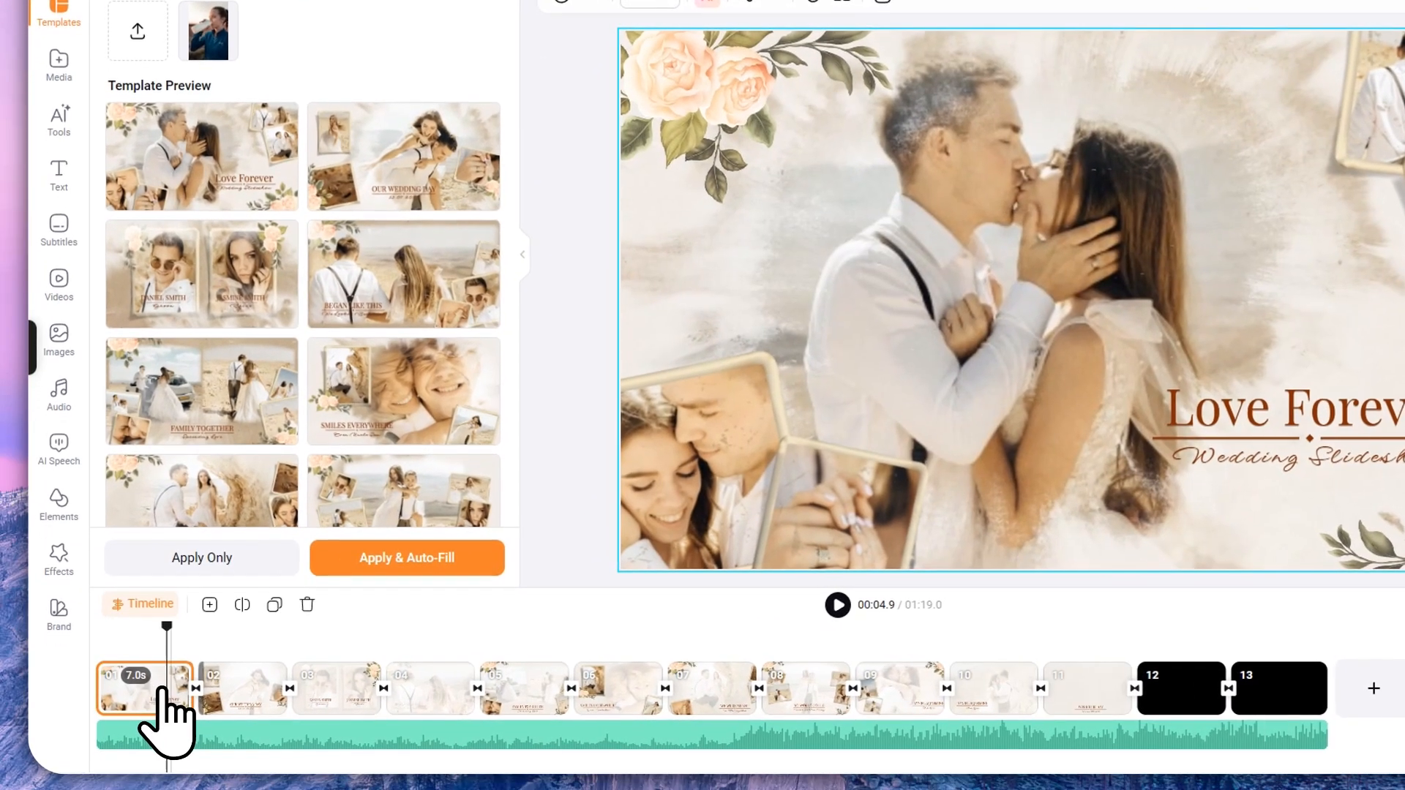
key("Delete")
key("Delete")
key("Delete")
key("Delete")
key("Delete")
key("Delete")
key("Delete")
key("Delete")
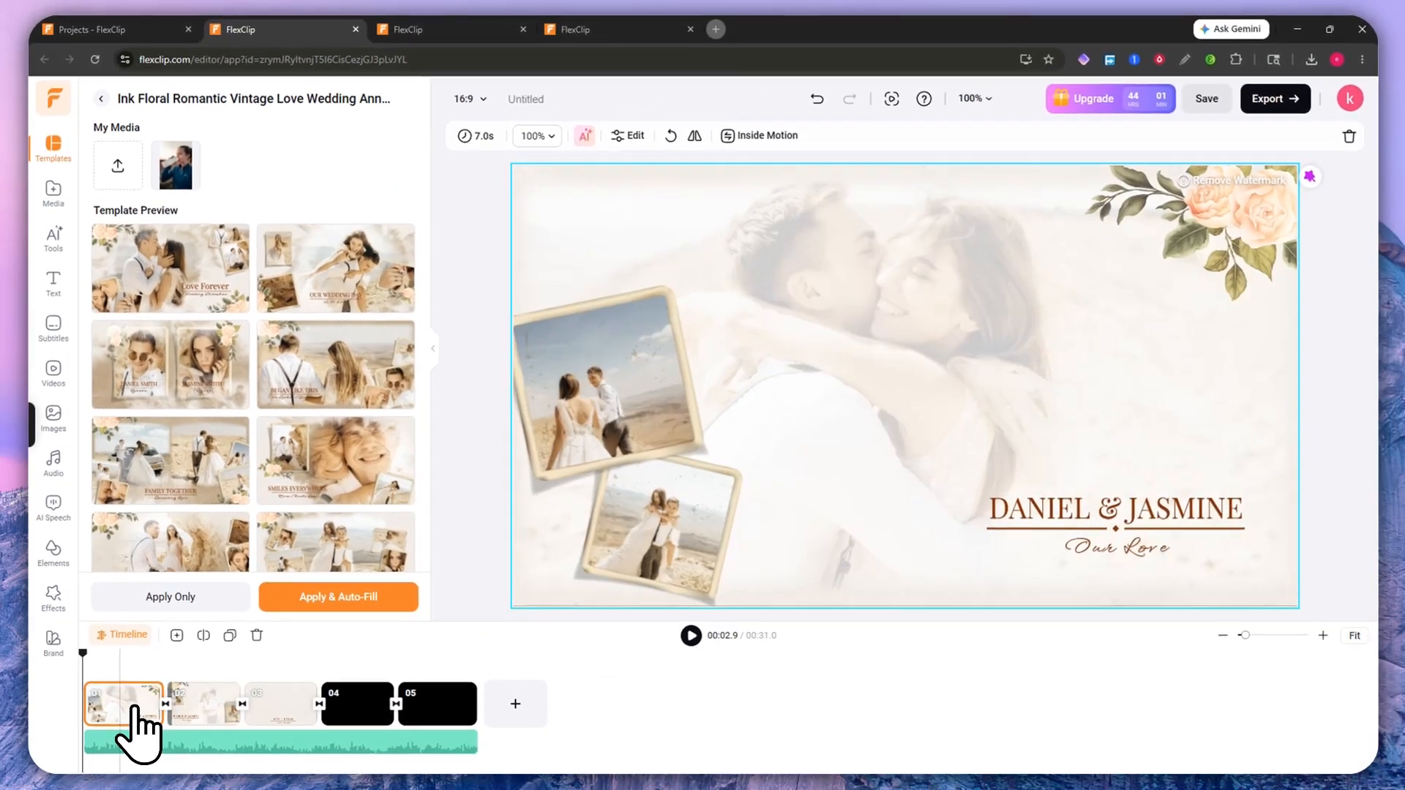
key("Delete")
key("Delete")
key("Delete")
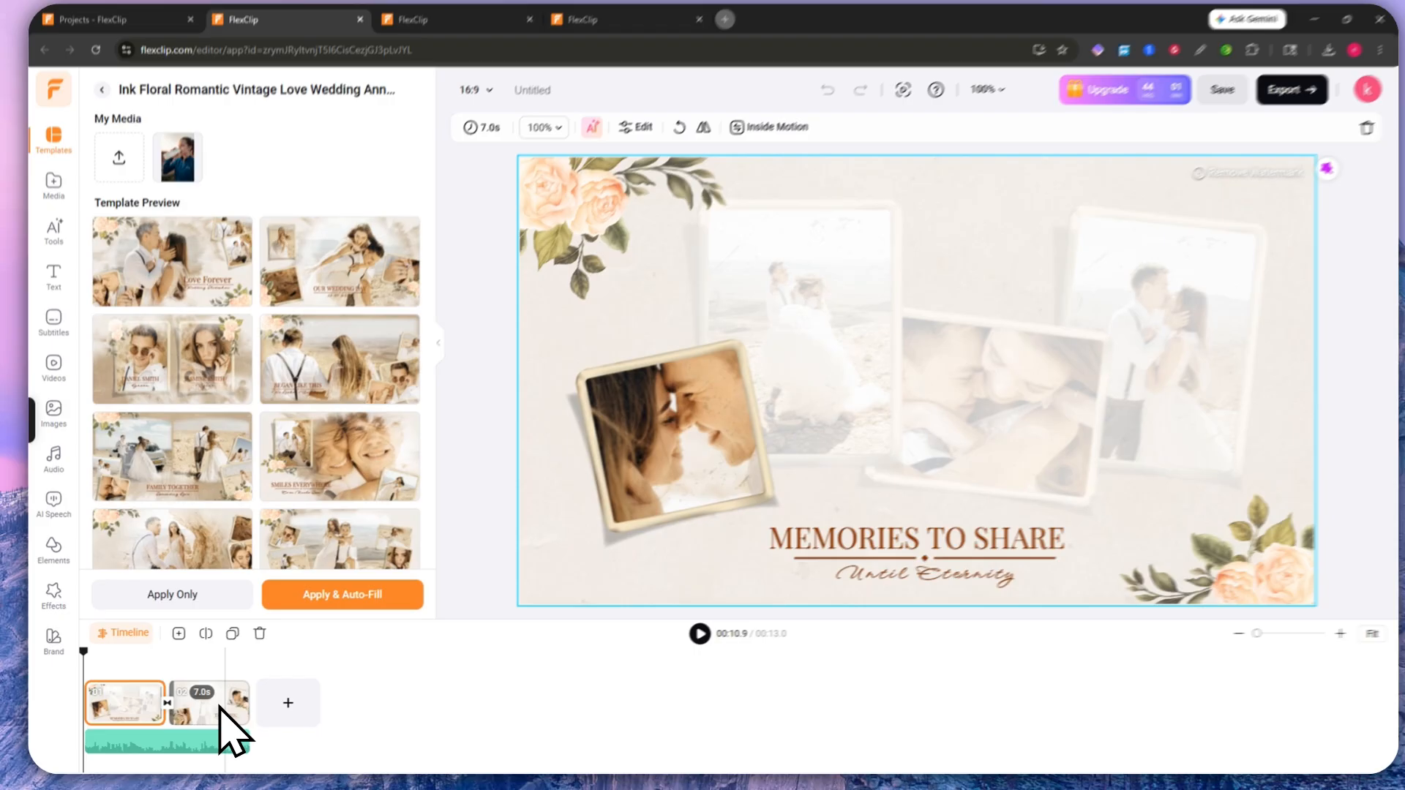
Step: Append the template scenes after the existing ones, then undo the addition
left_click(235, 707)
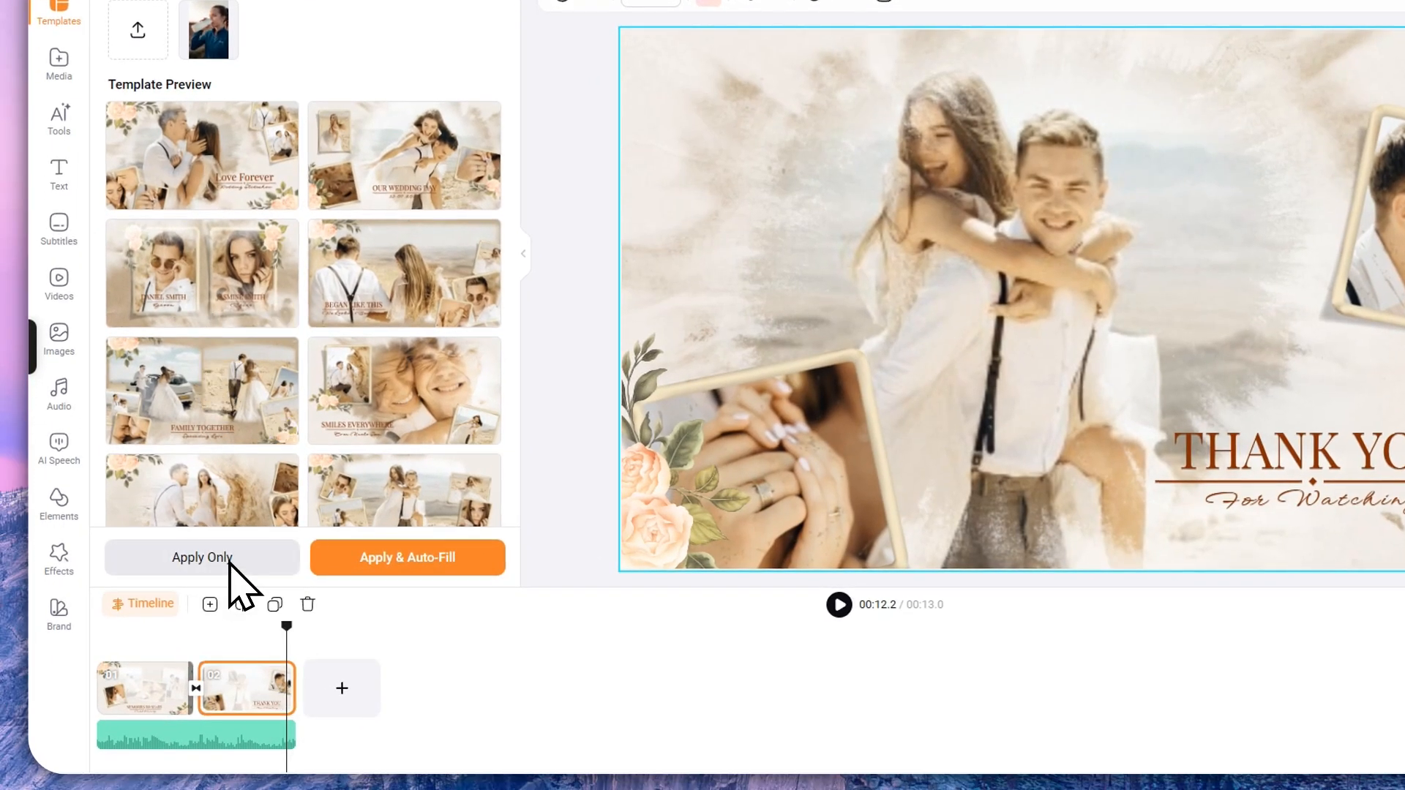
left_click(202, 558)
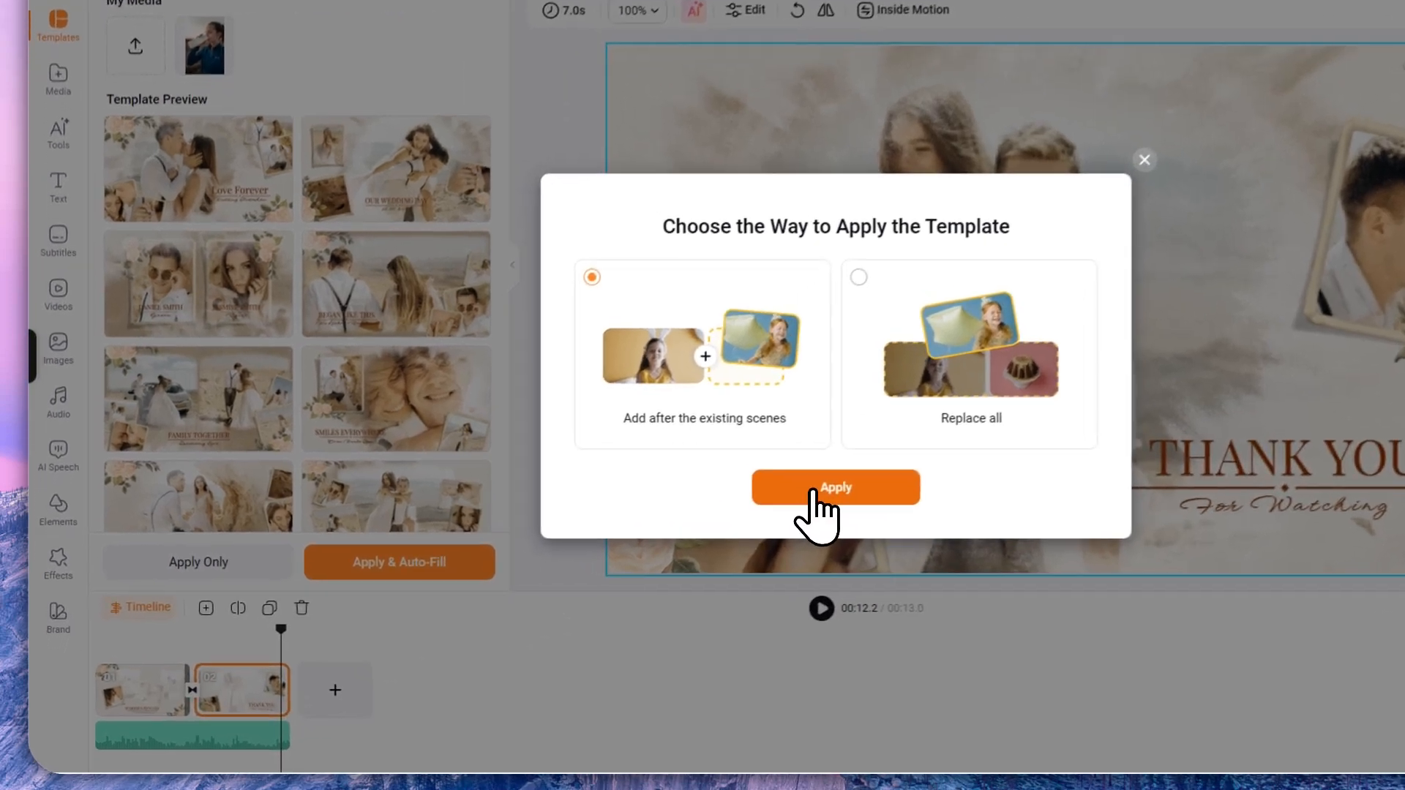
left_click(699, 538)
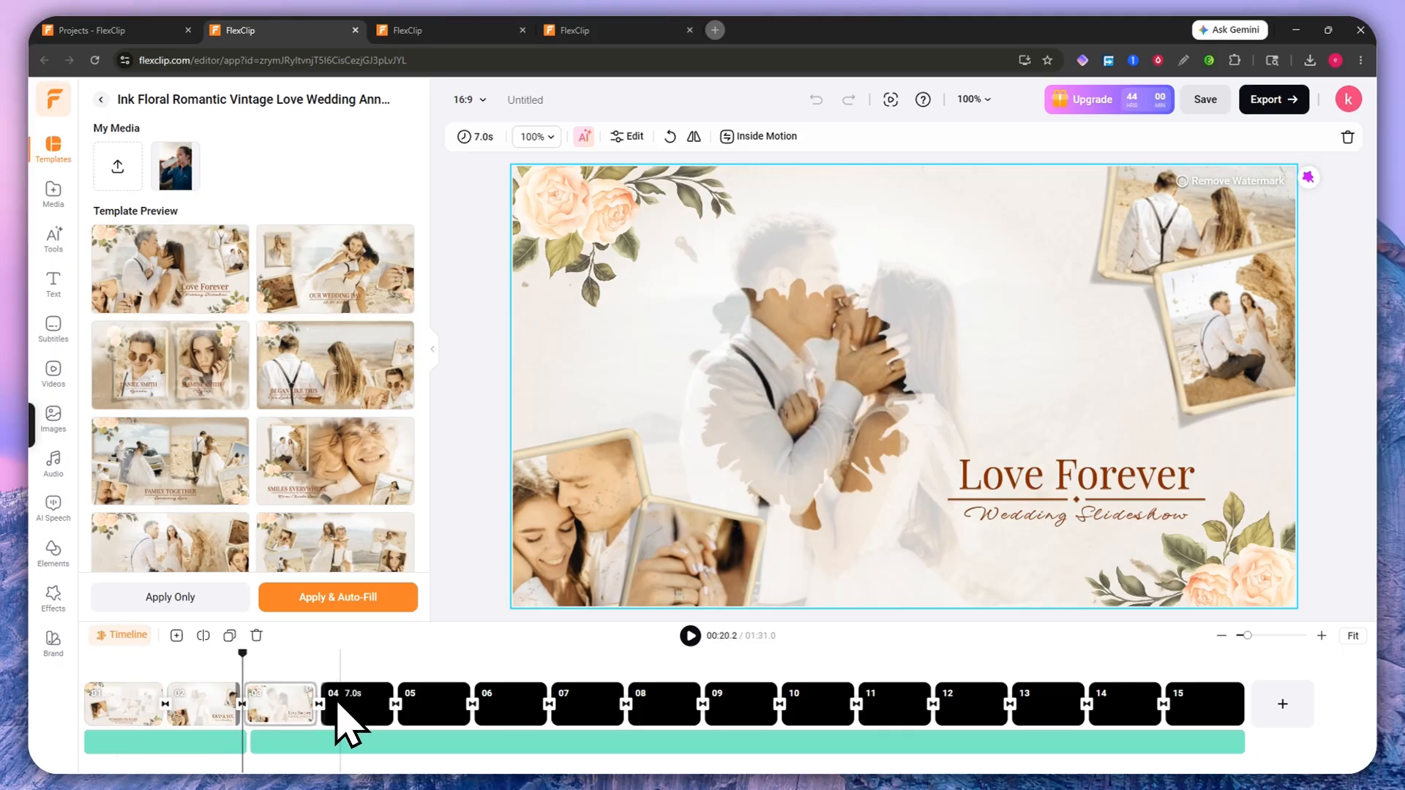
key("ctrl+z")
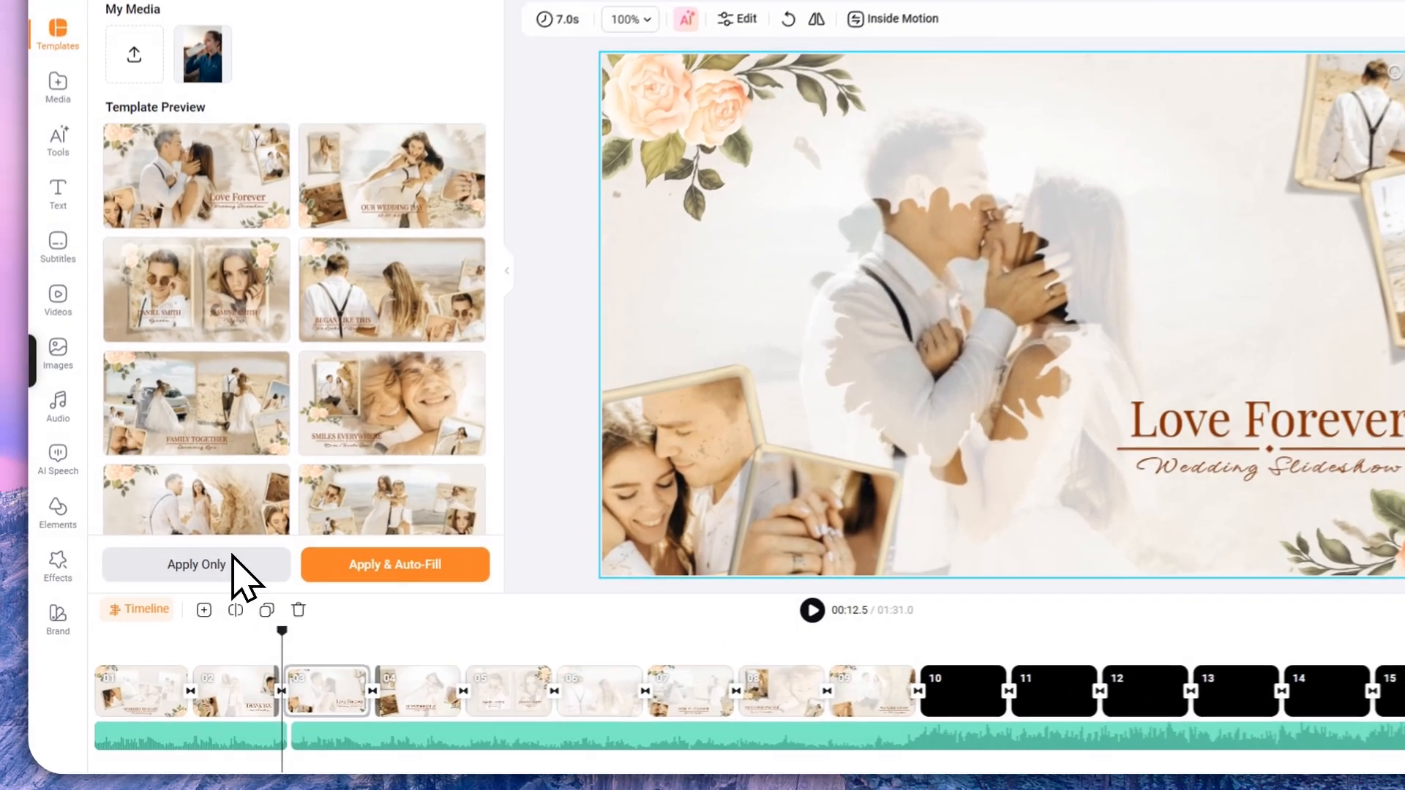
Step: Reapply the Ink Floral template with Replace all, giving a 13-scene 01:19.0 video
left_click(201, 596)
left_click(828, 420)
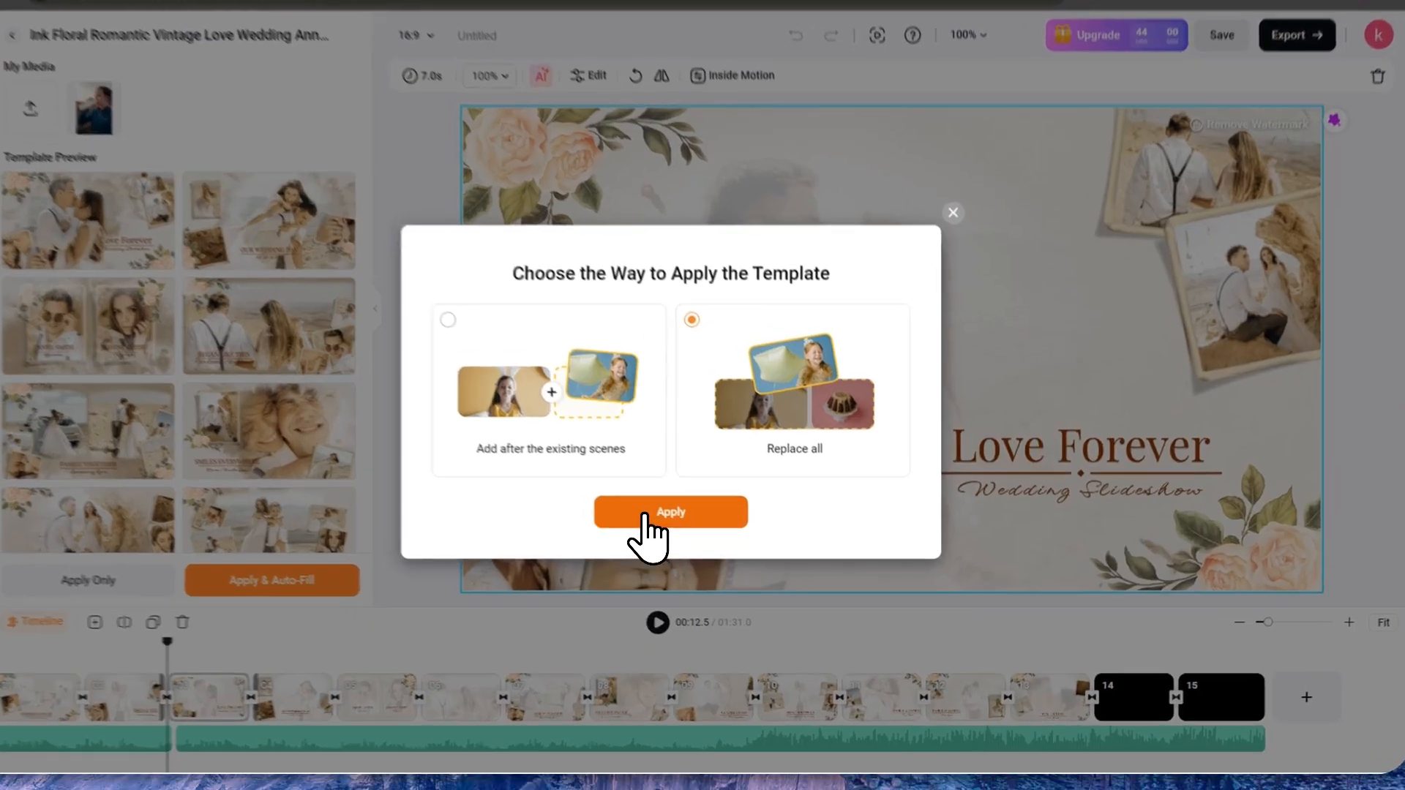
left_click(644, 515)
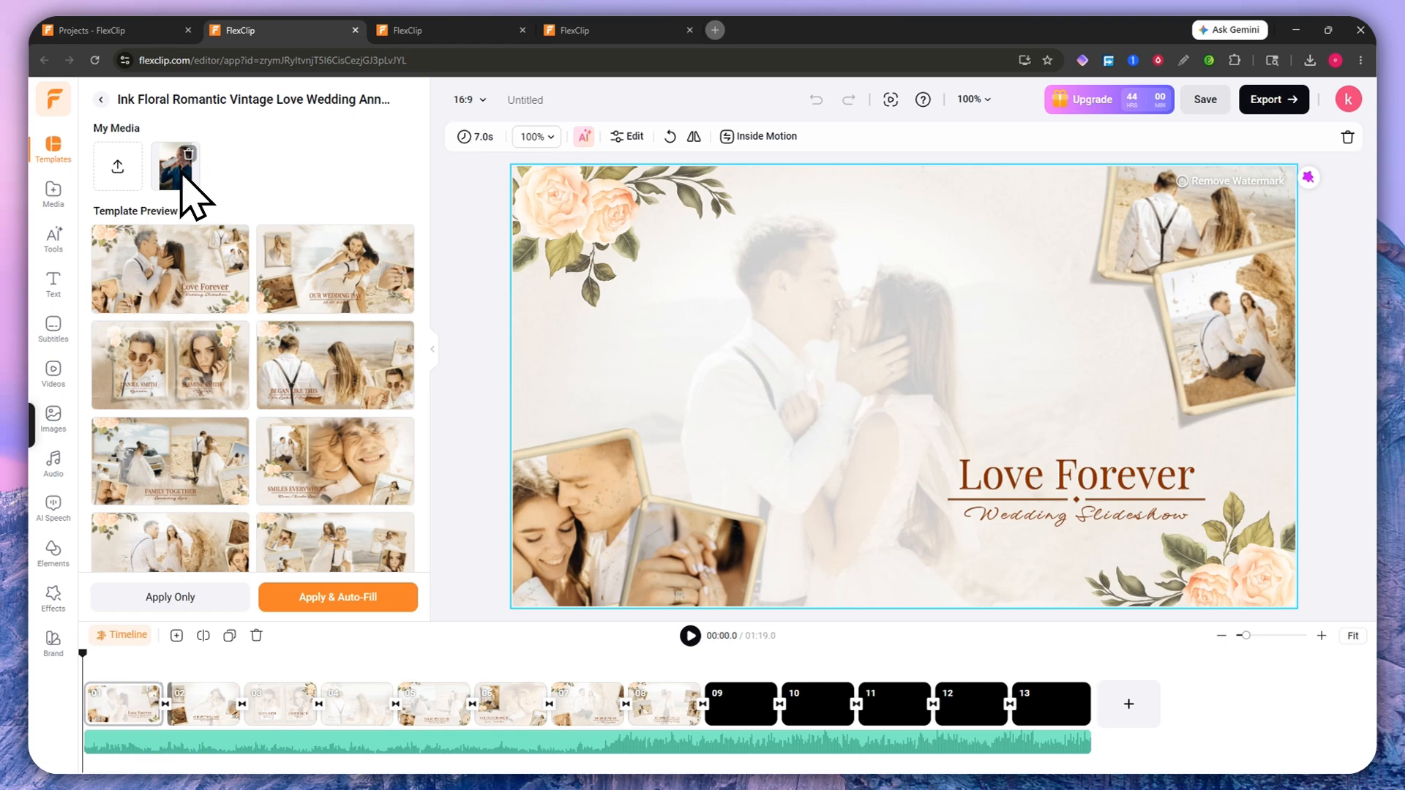
left_click(364, 586)
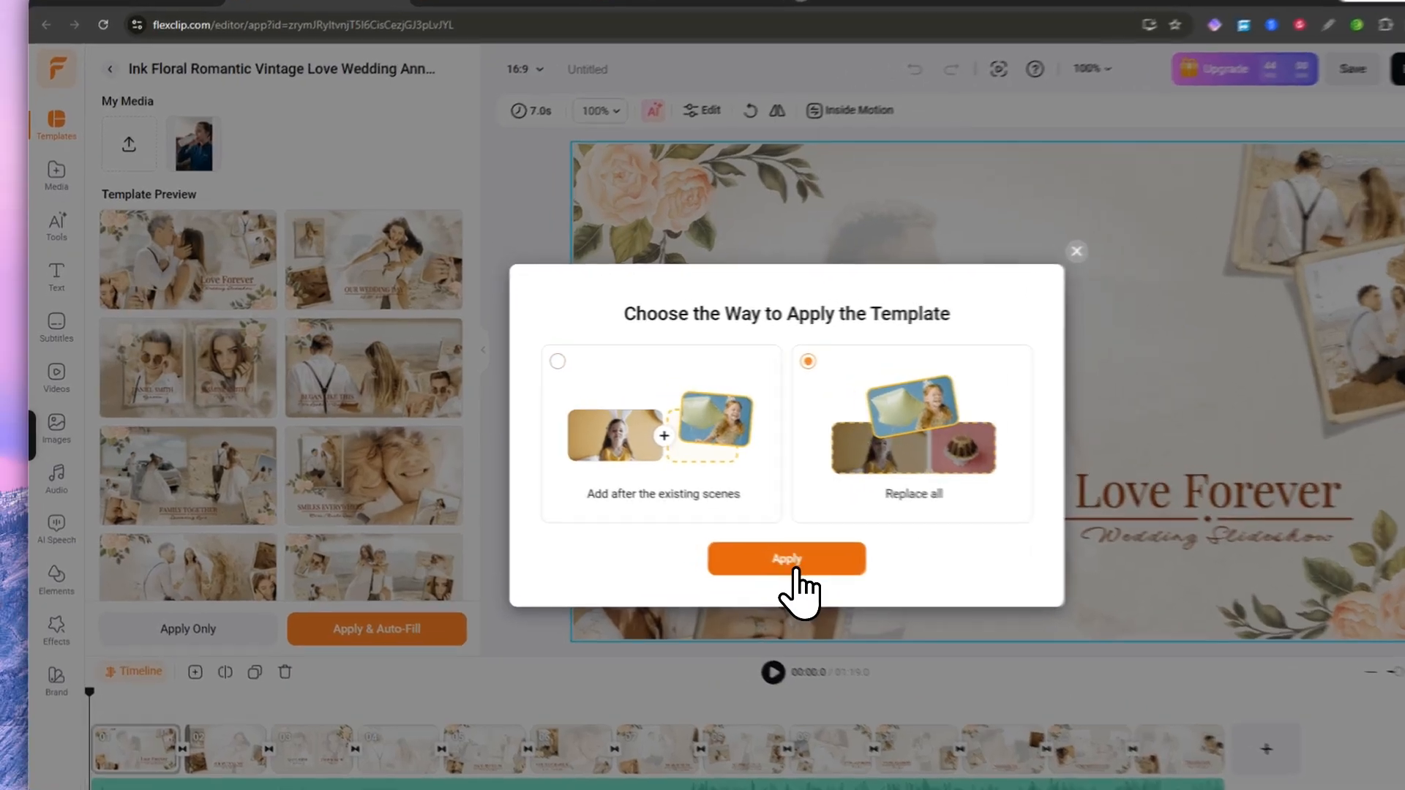
left_click(702, 535)
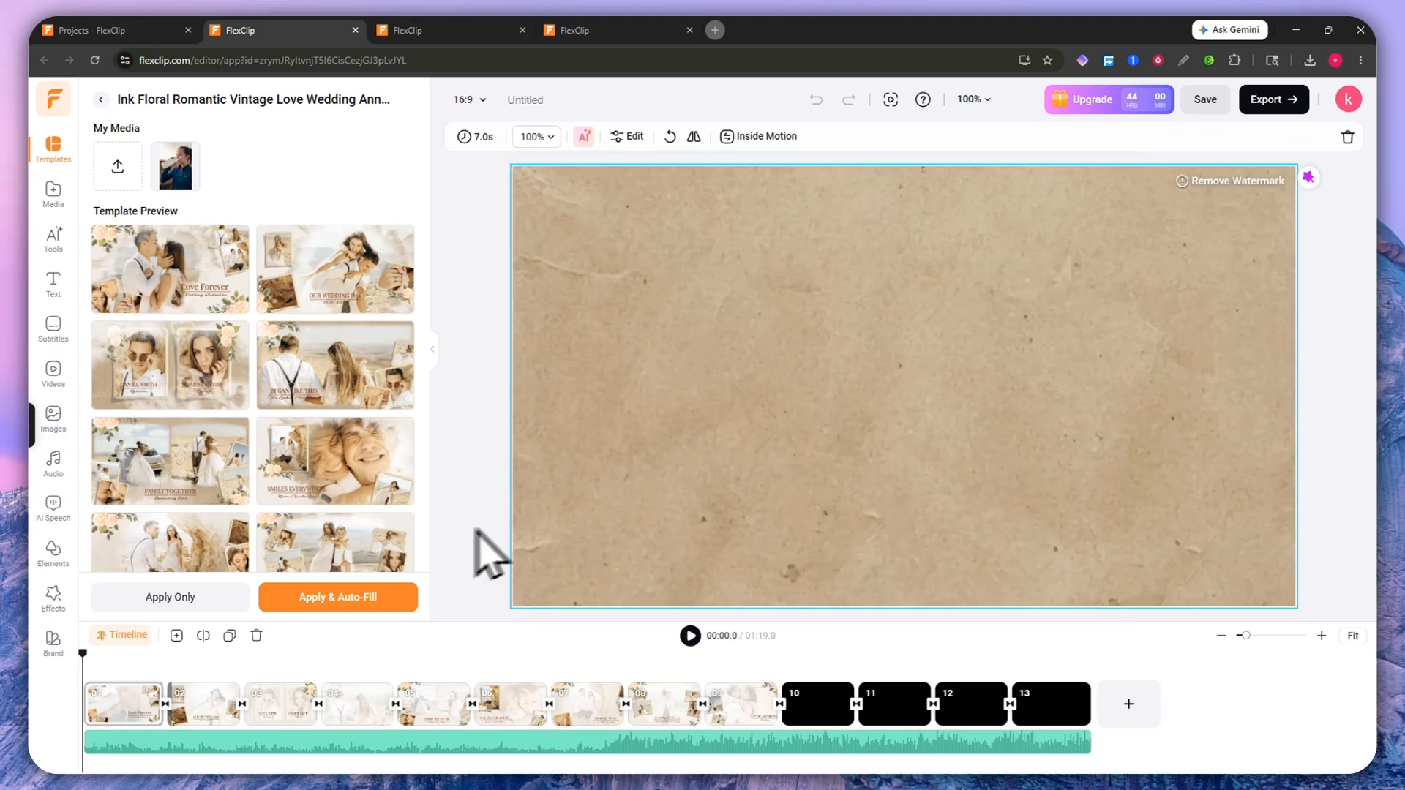
left_click(212, 704)
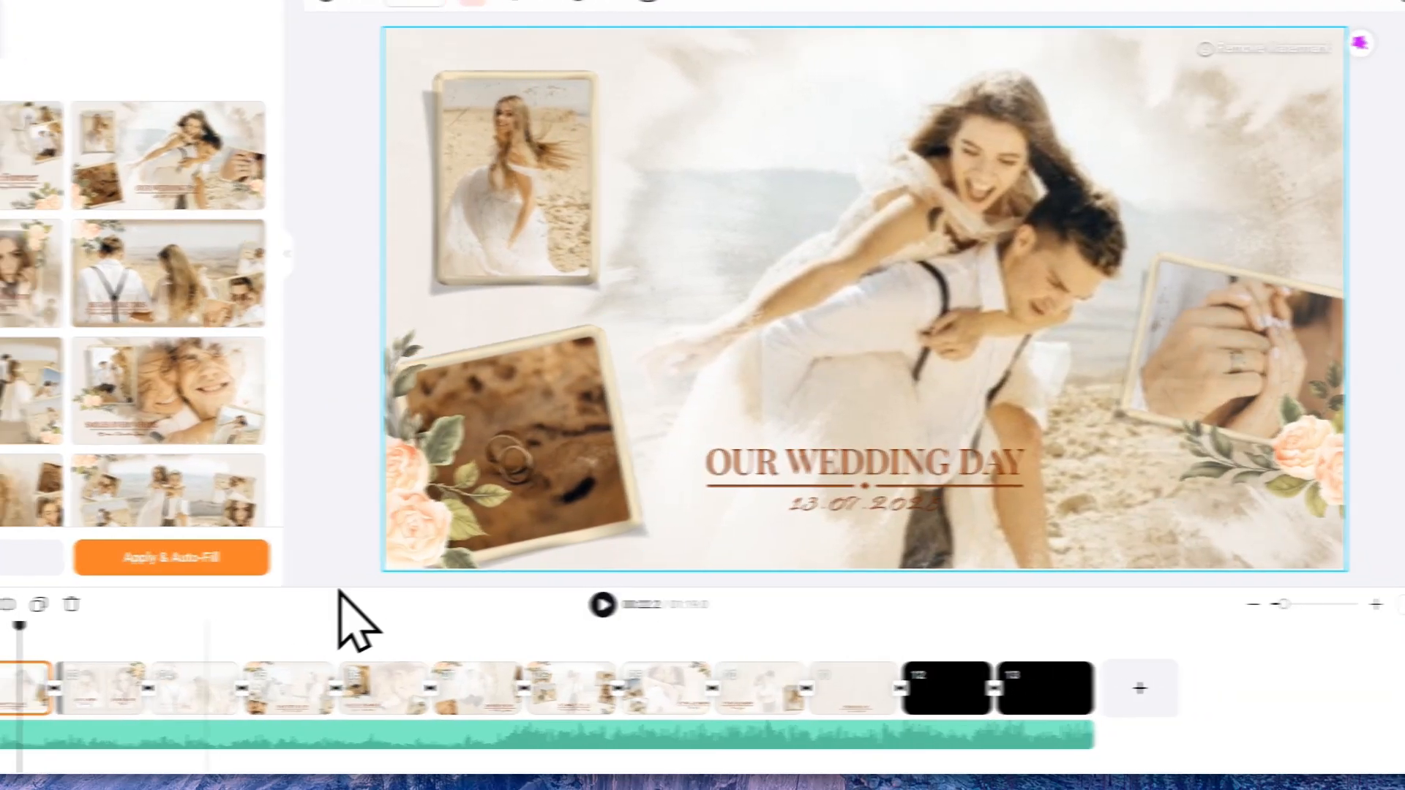
left_click(433, 691)
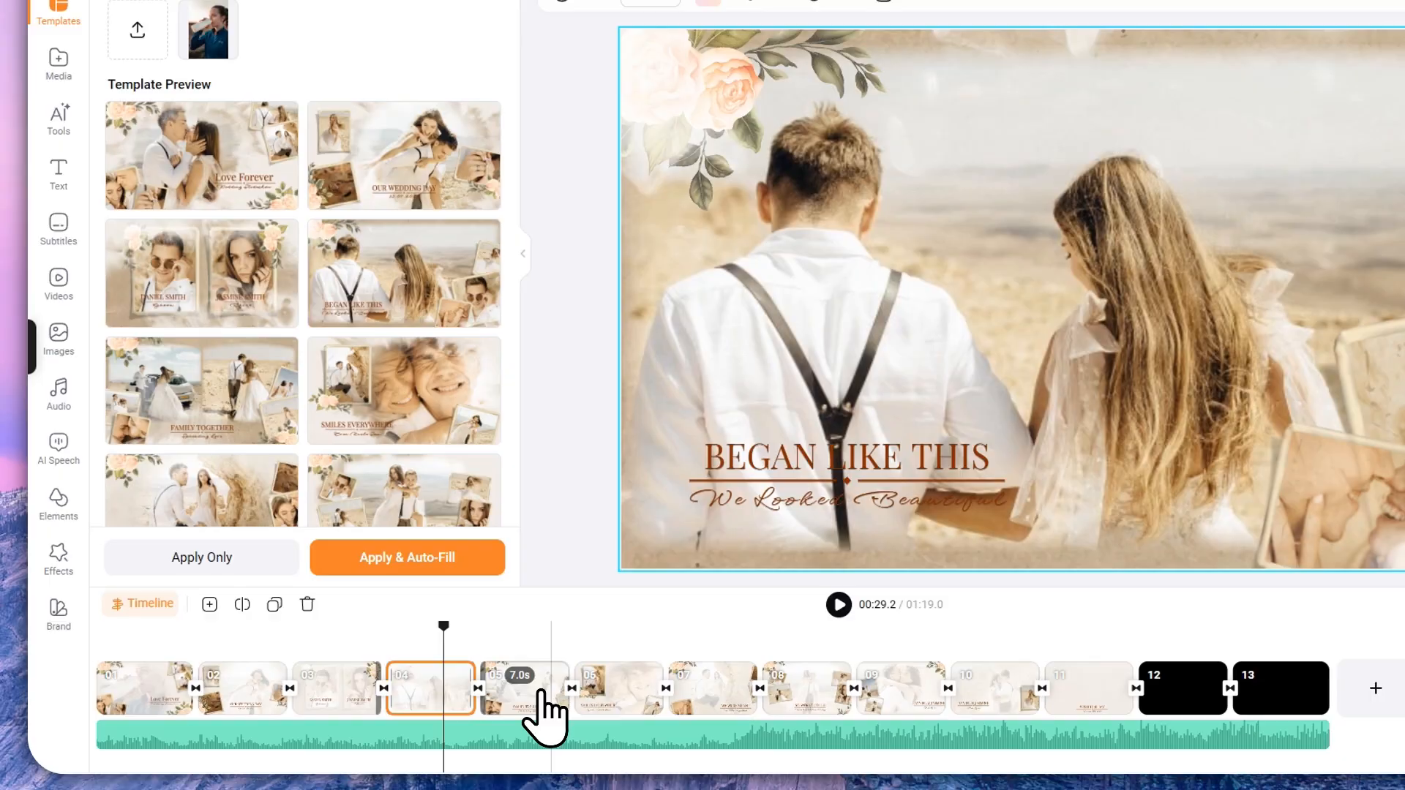
left_click(541, 702)
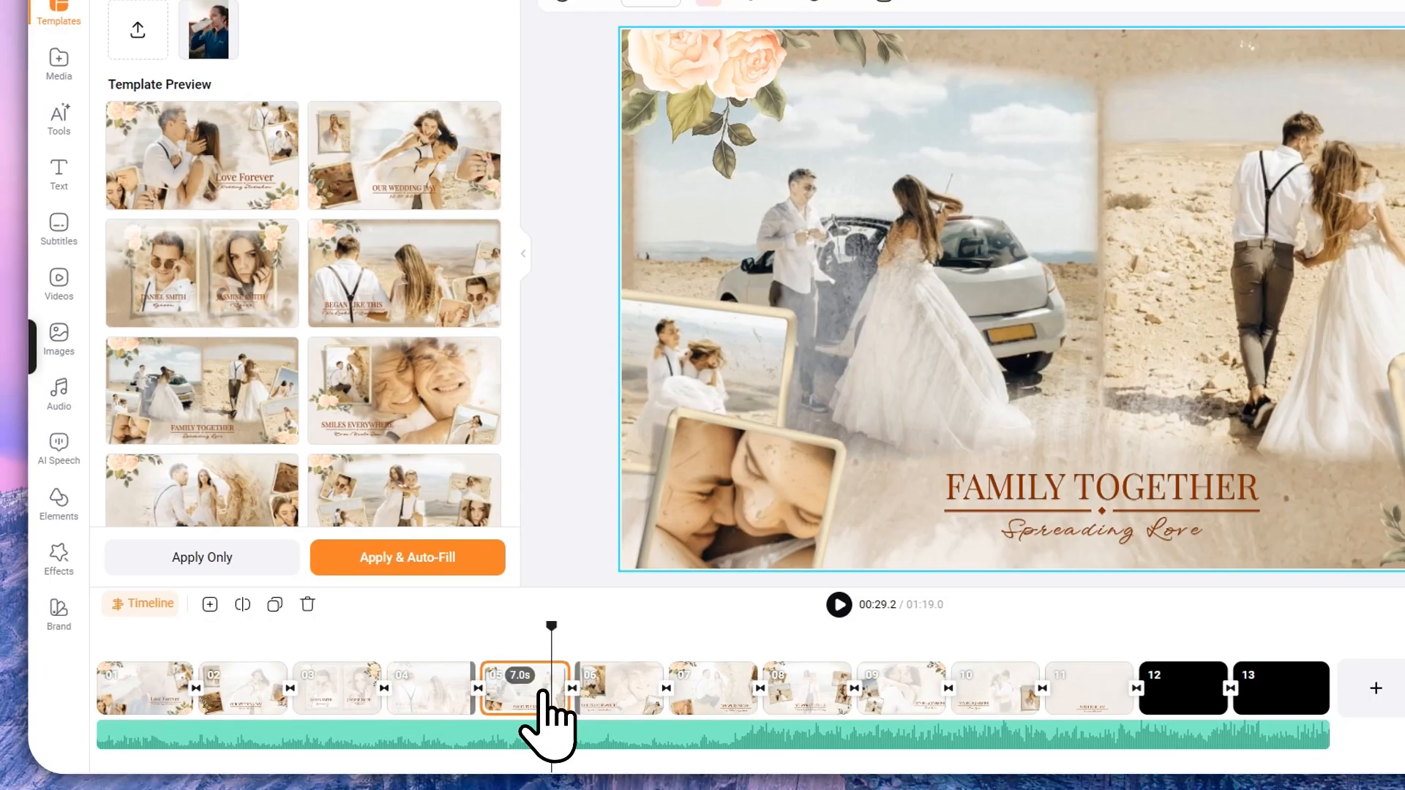
left_click(245, 699)
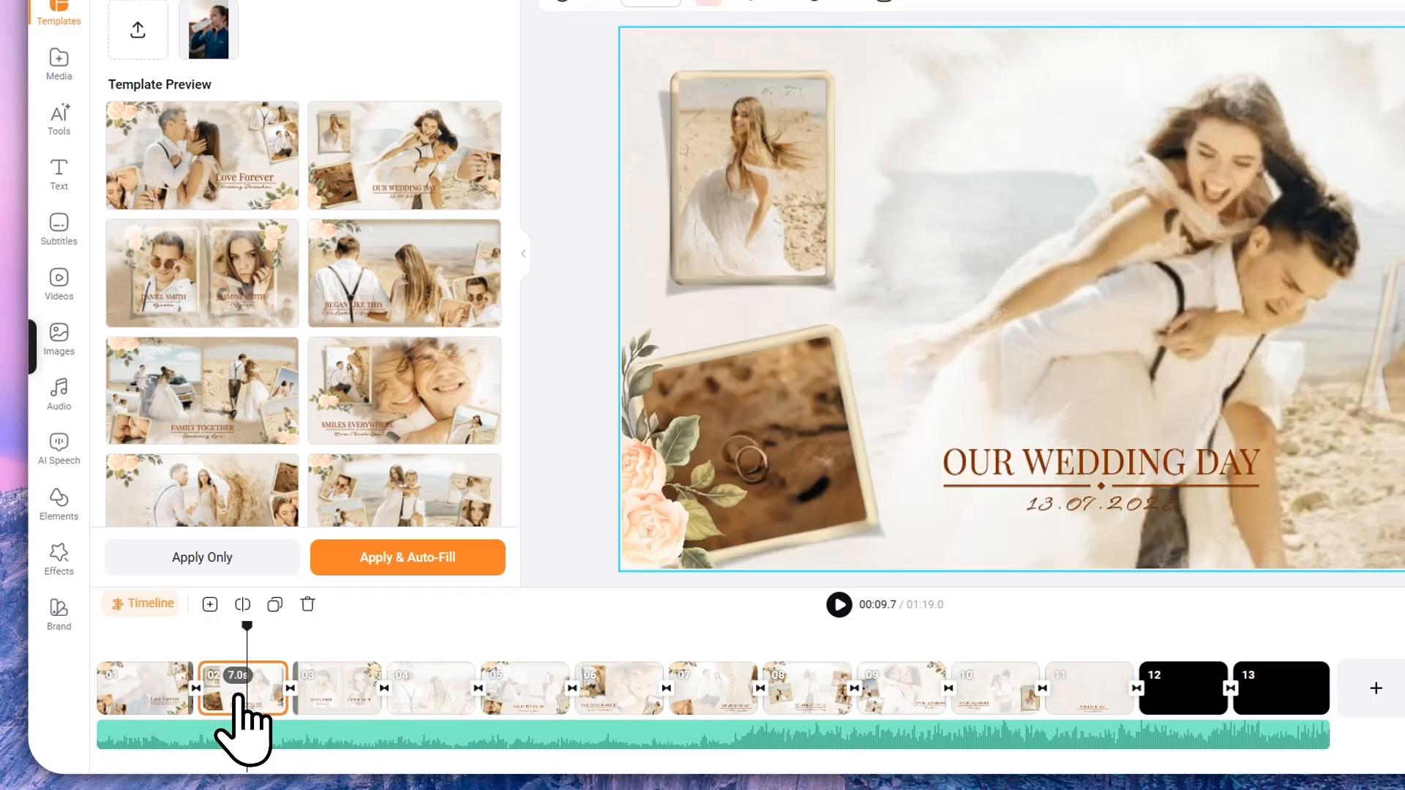
left_click(369, 562)
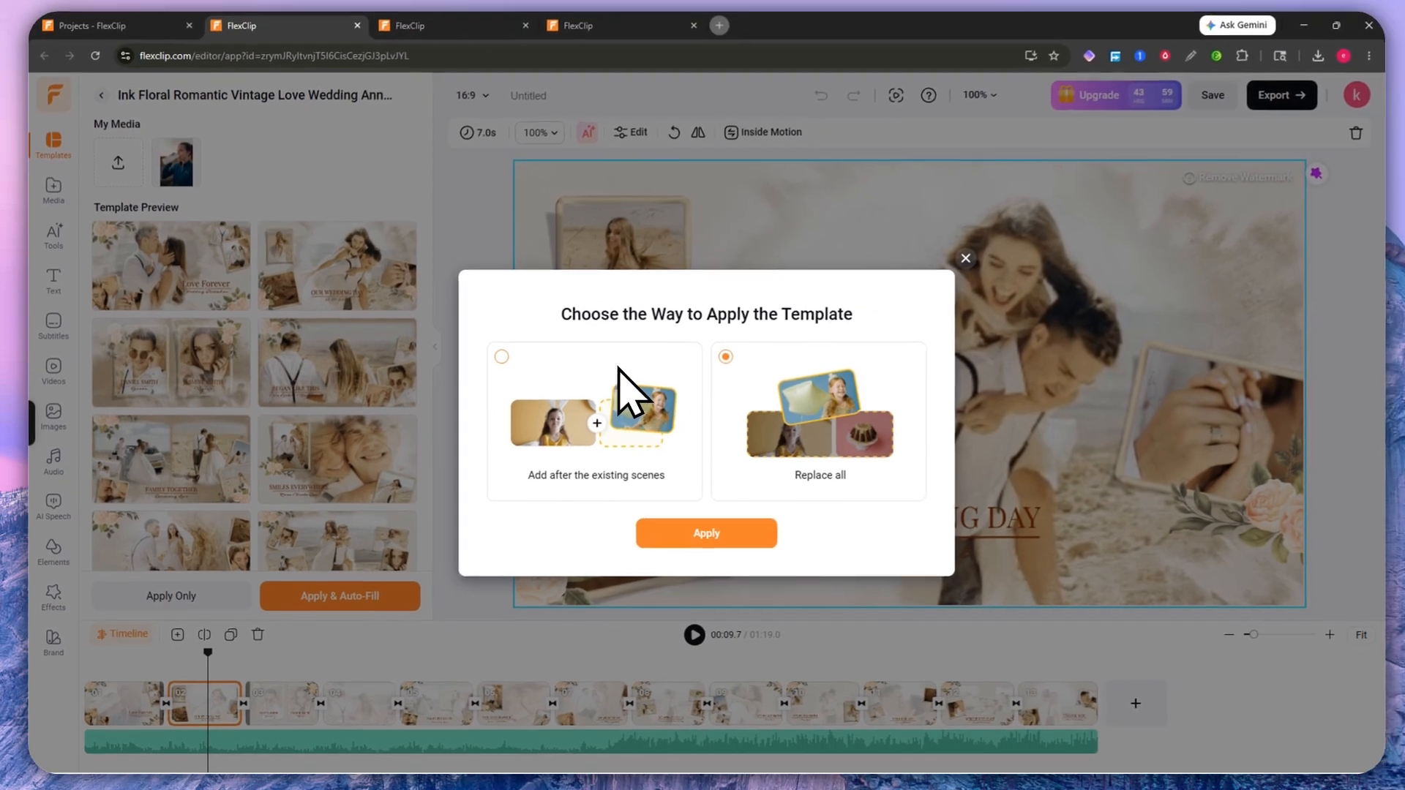
left_click(960, 261)
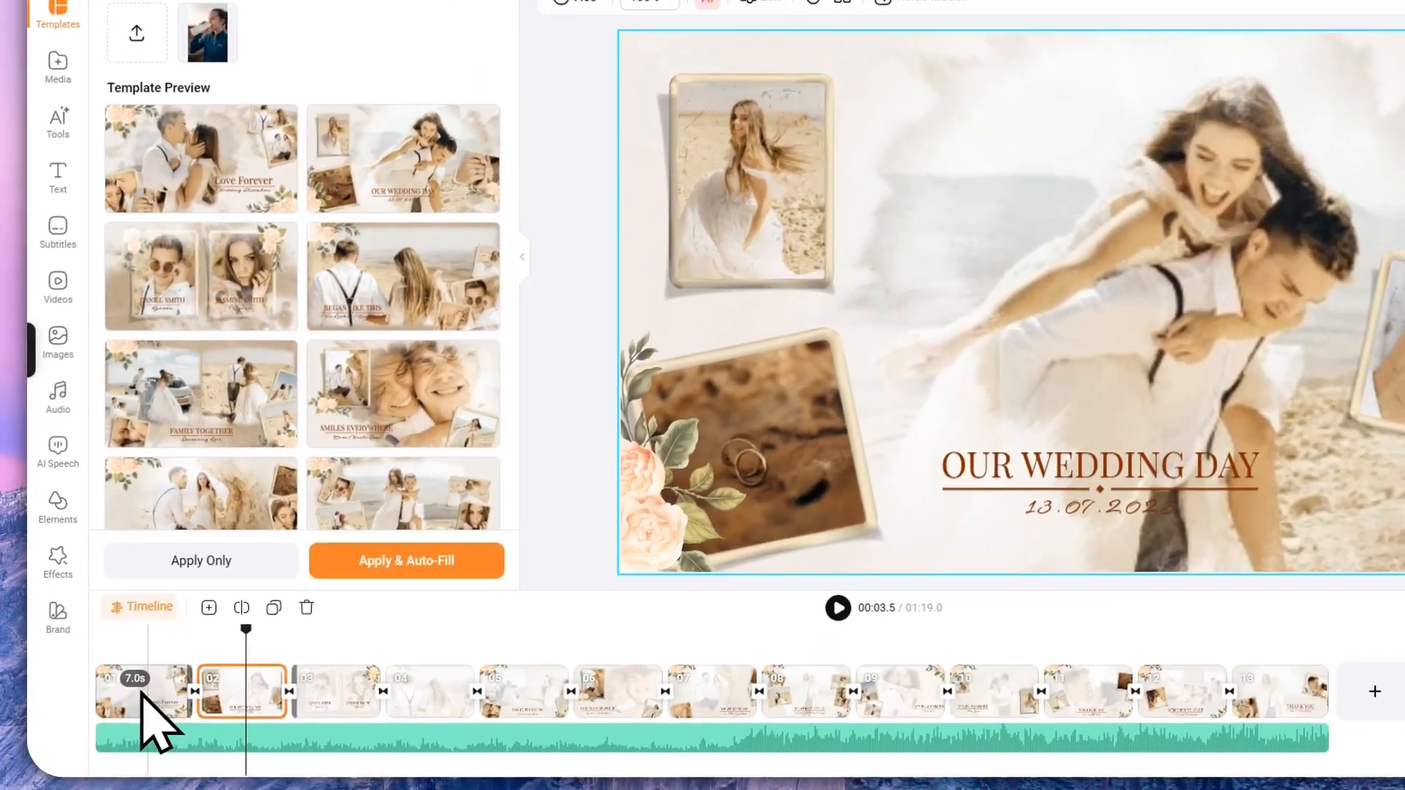
Step: Return to scene 01, then open and close the Dark Epic 3d Movie logo template
left_click(111, 725)
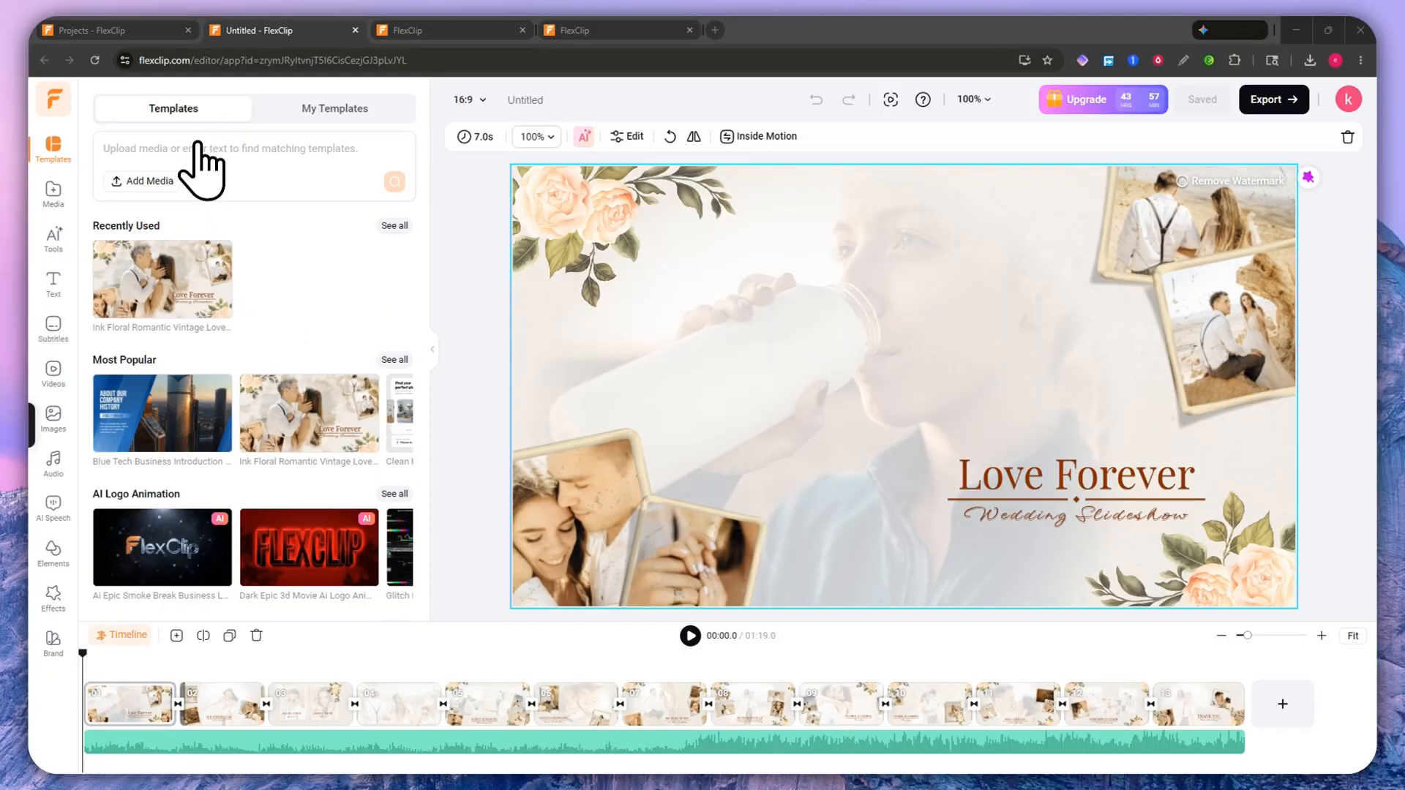
mouse_move(161, 397)
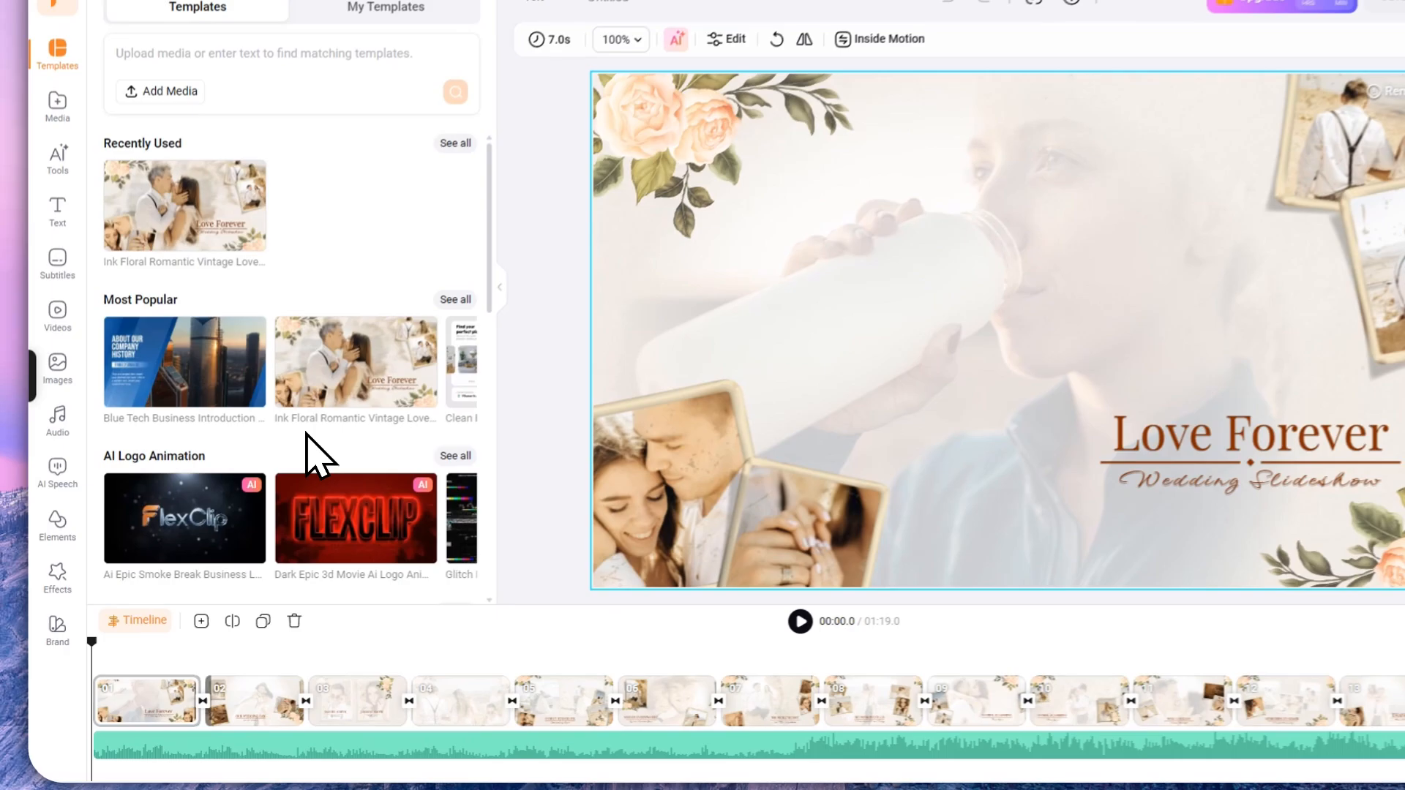
scroll(234, 468, "down", 3)
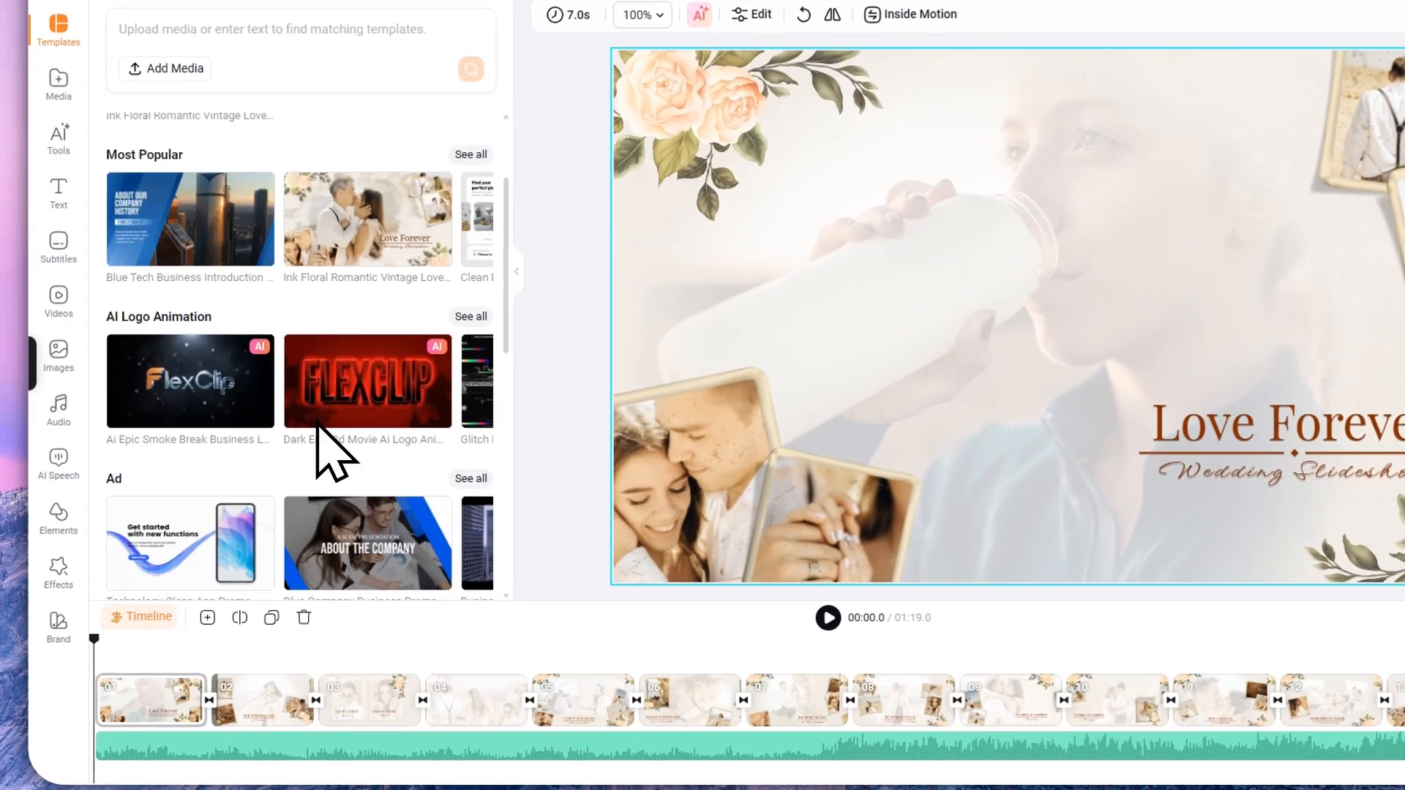
mouse_move(205, 417)
mouse_move(326, 391)
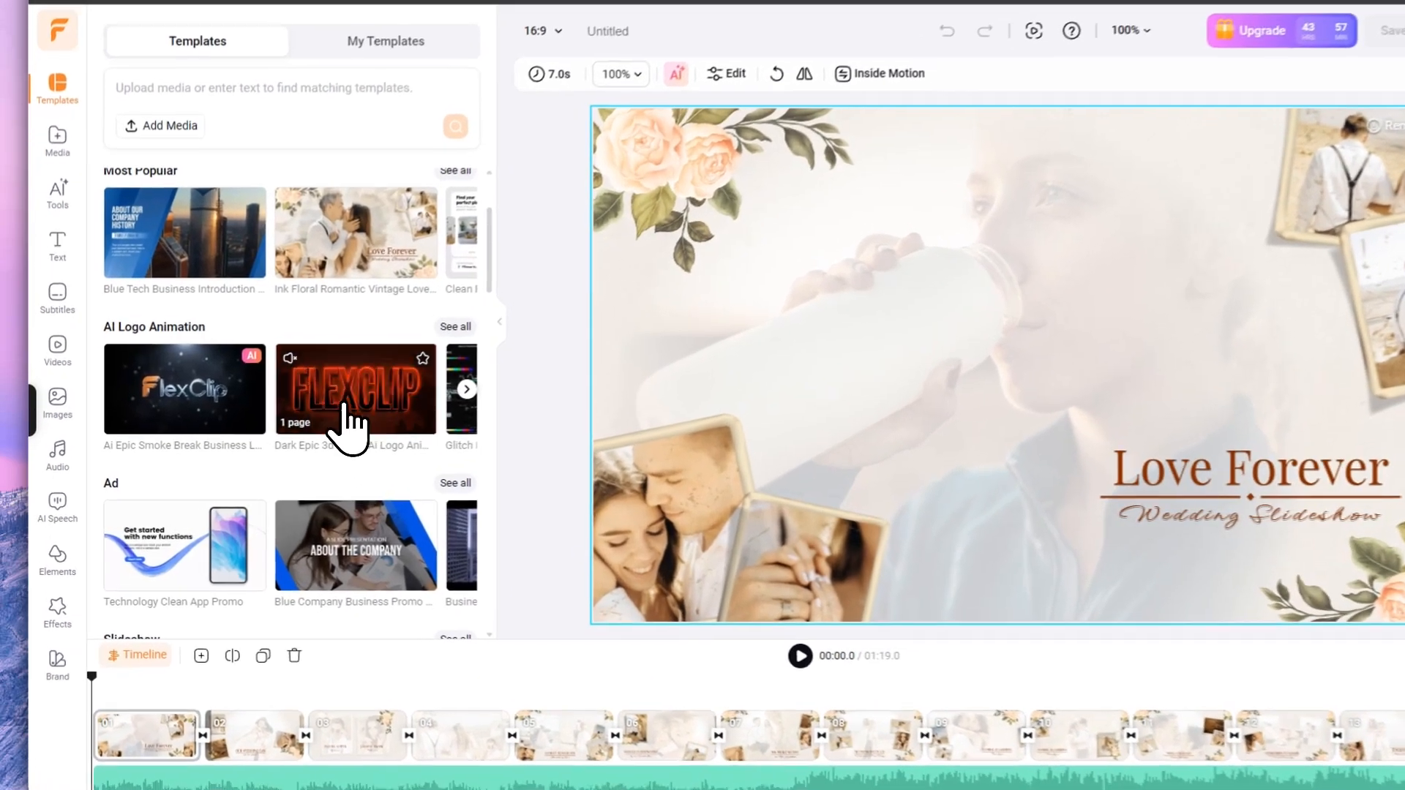
left_click(310, 417)
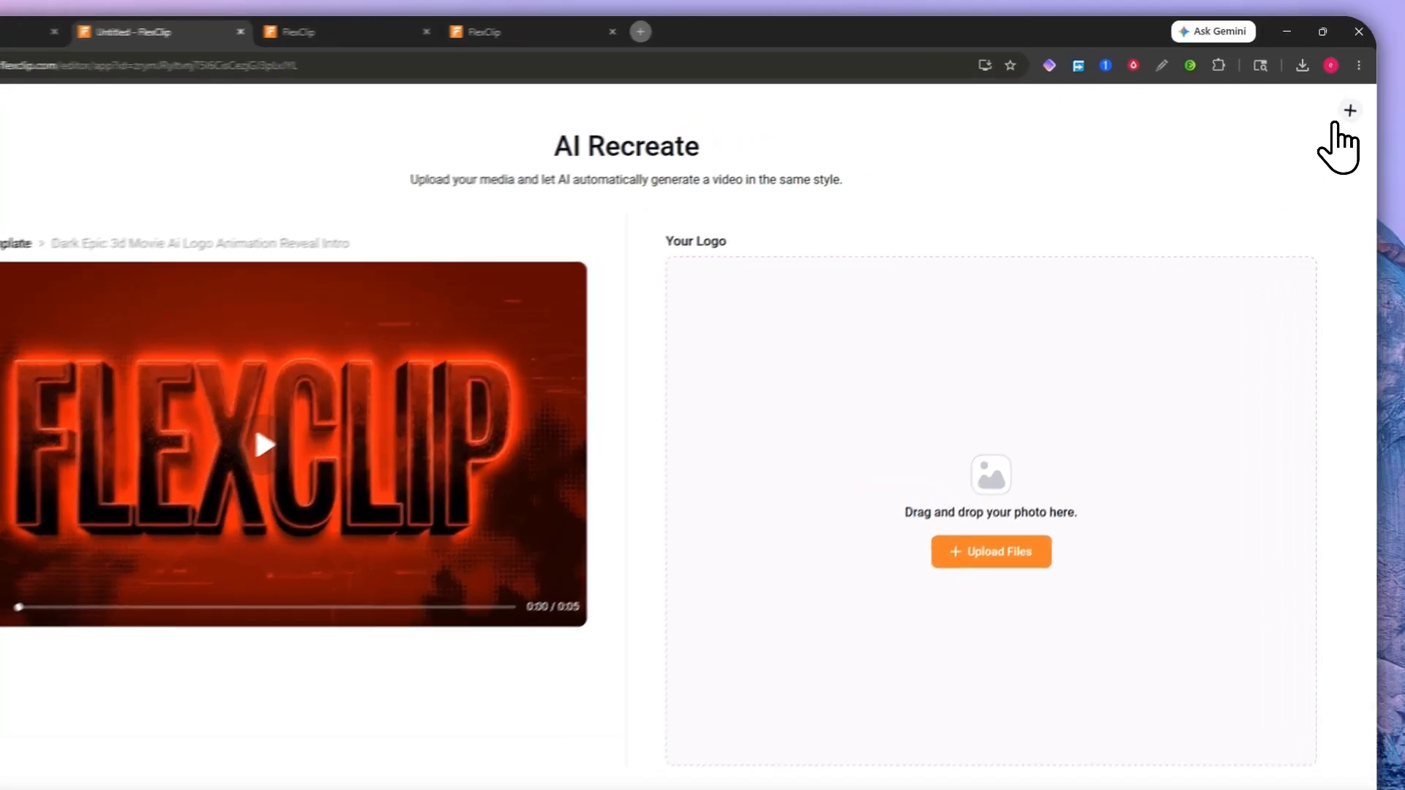
left_click(1353, 101)
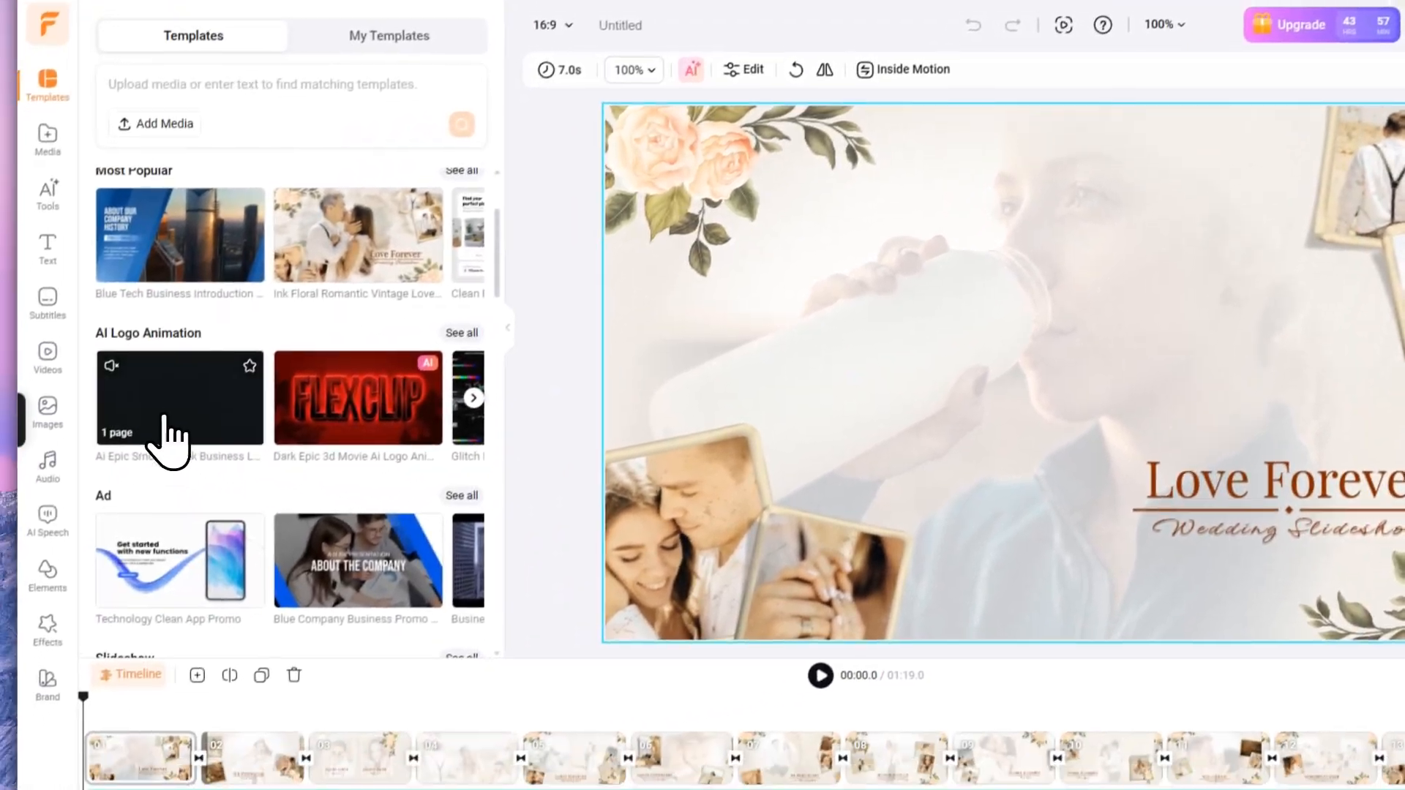
Step: Open and close the AI Epic Smoke Break template, then scroll down to AI Product Ads
left_click(163, 417)
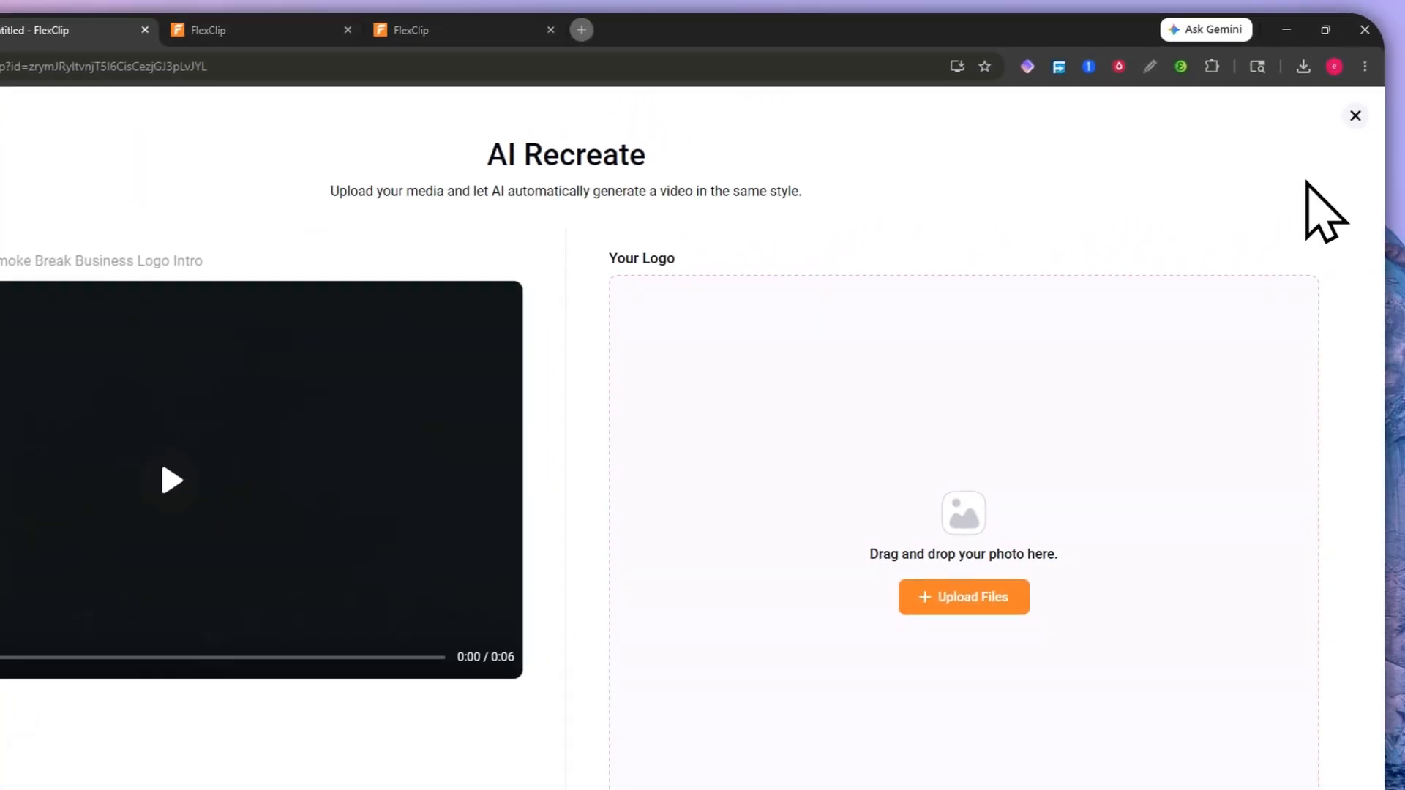
left_click(1355, 116)
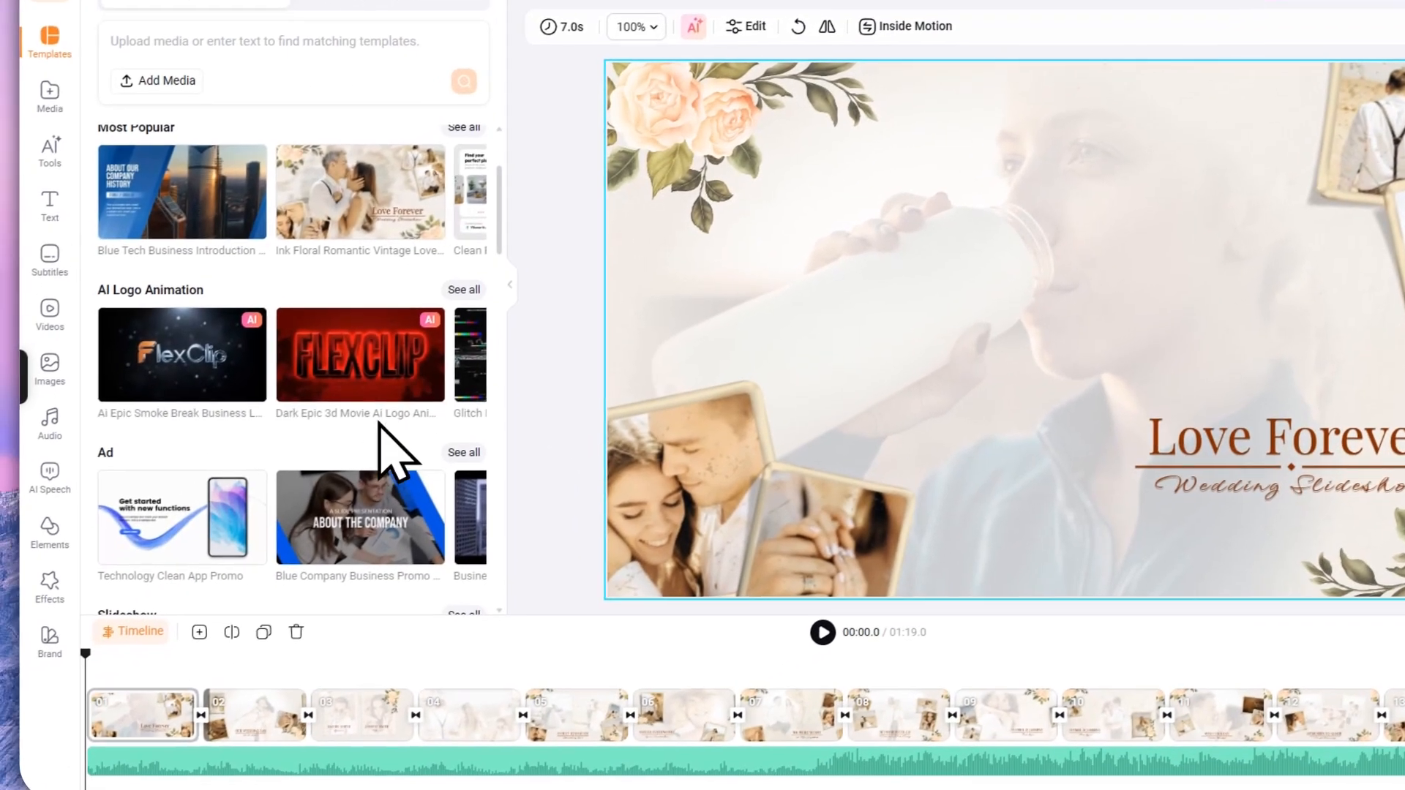
scroll(372, 436, "down", 3)
scroll(368, 448, "down", 4)
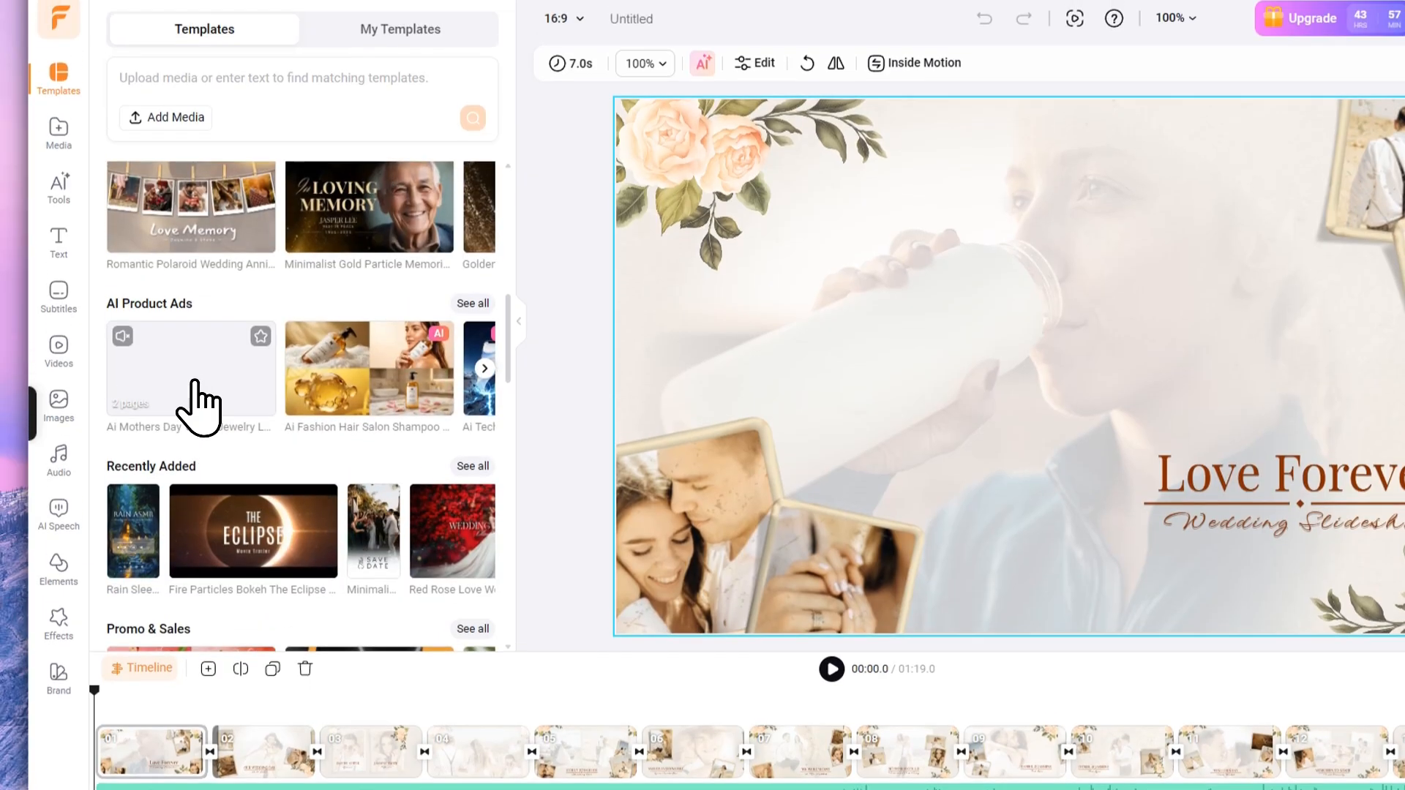
Step: Recreate the Mothers Day velvet jewelry ad template with the sample earrings image as the product
left_click(197, 406)
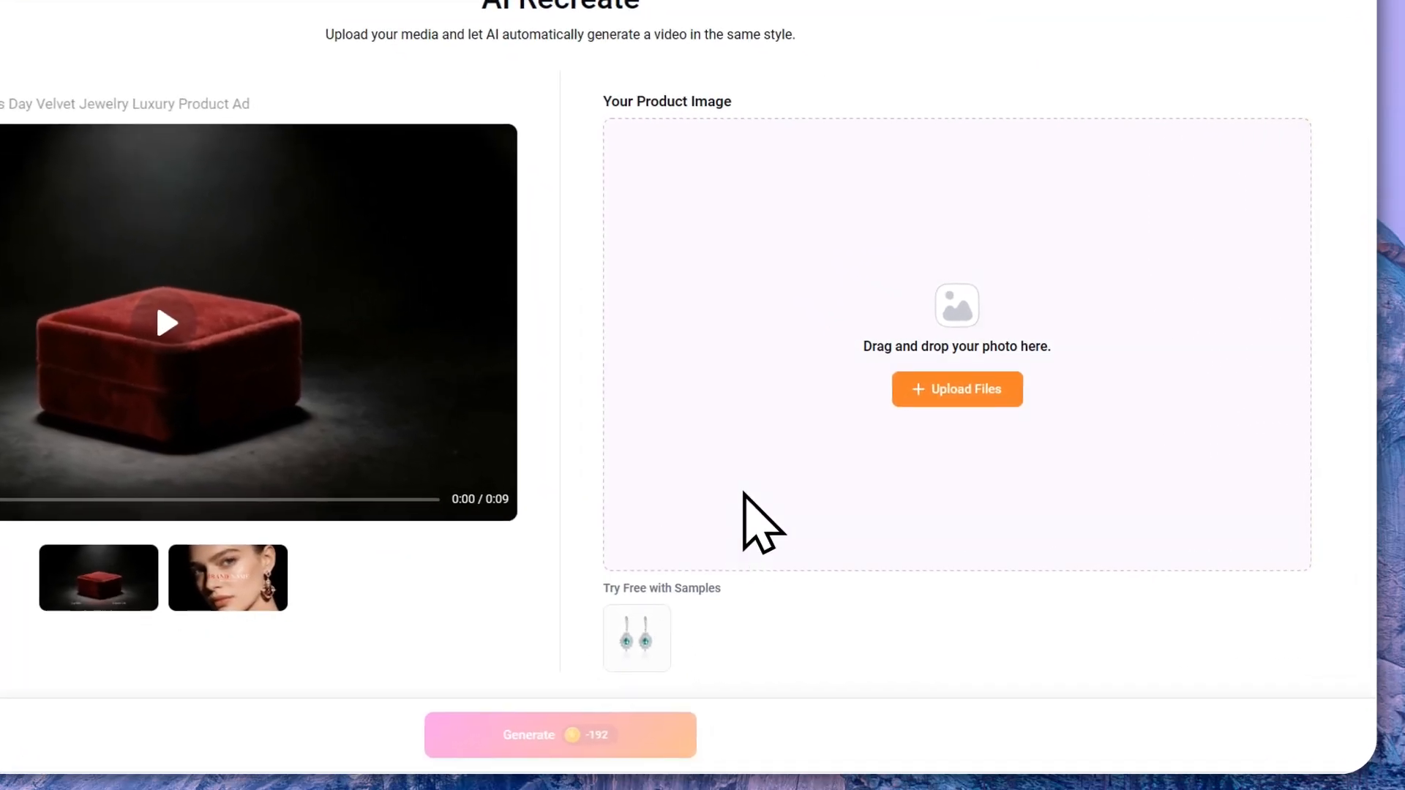
left_click(635, 638)
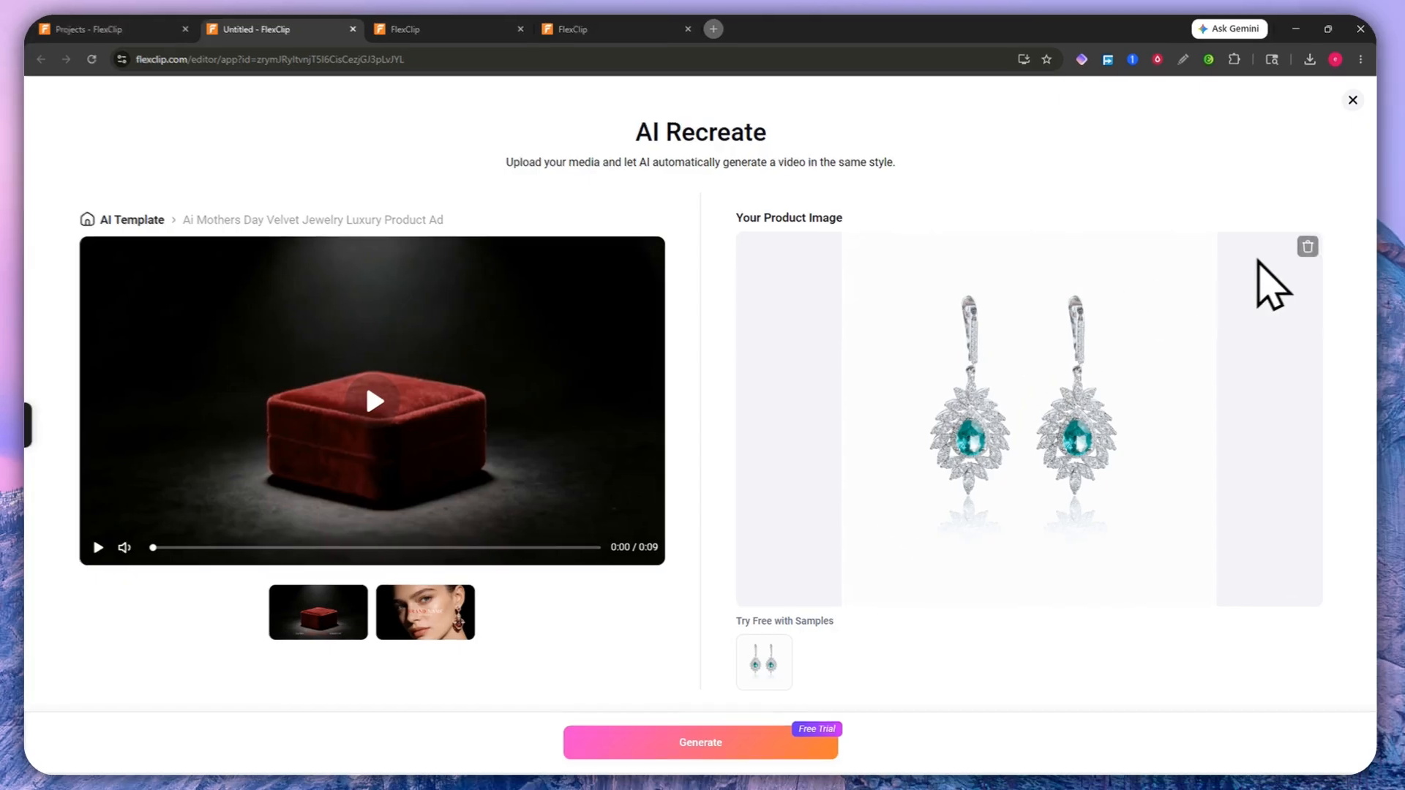
left_click(1306, 247)
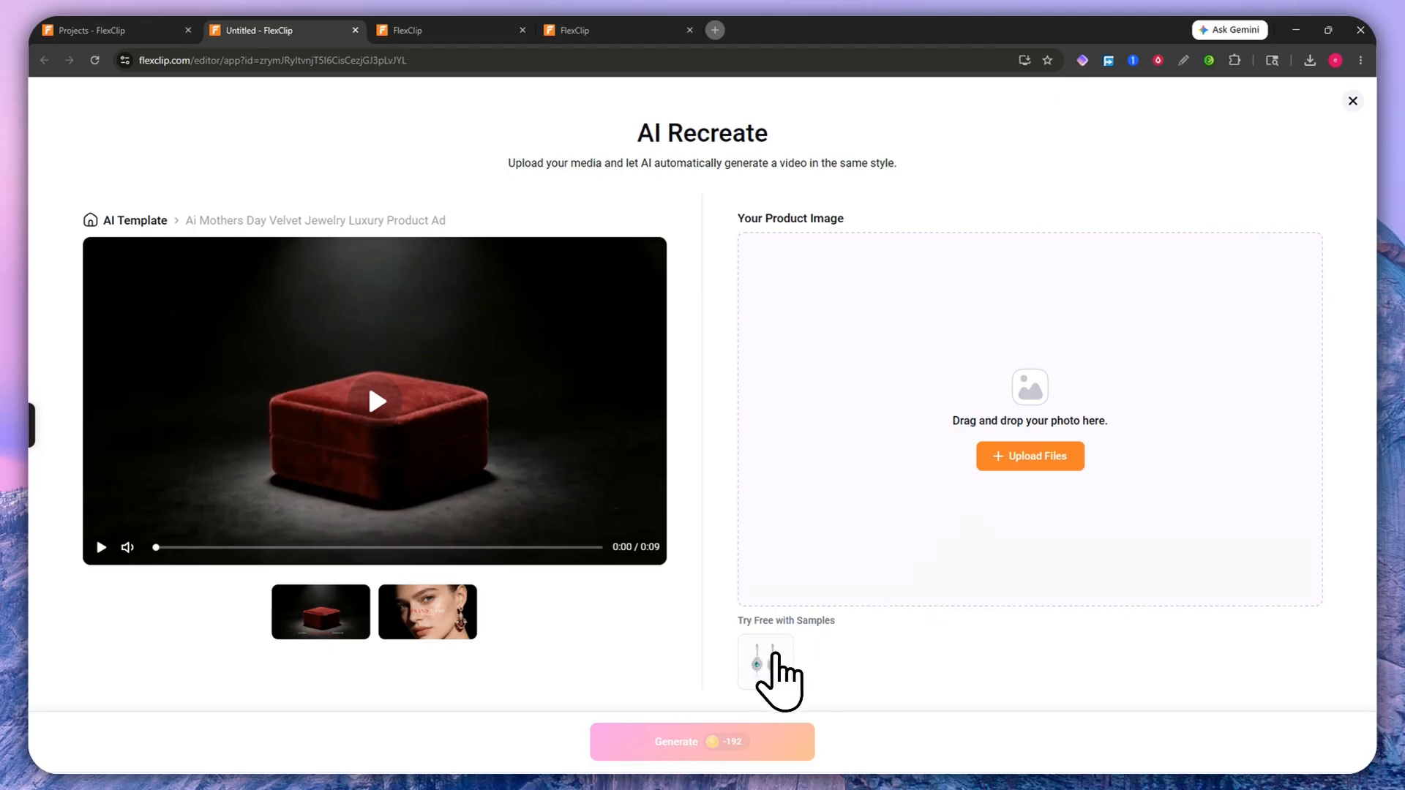
left_click(774, 659)
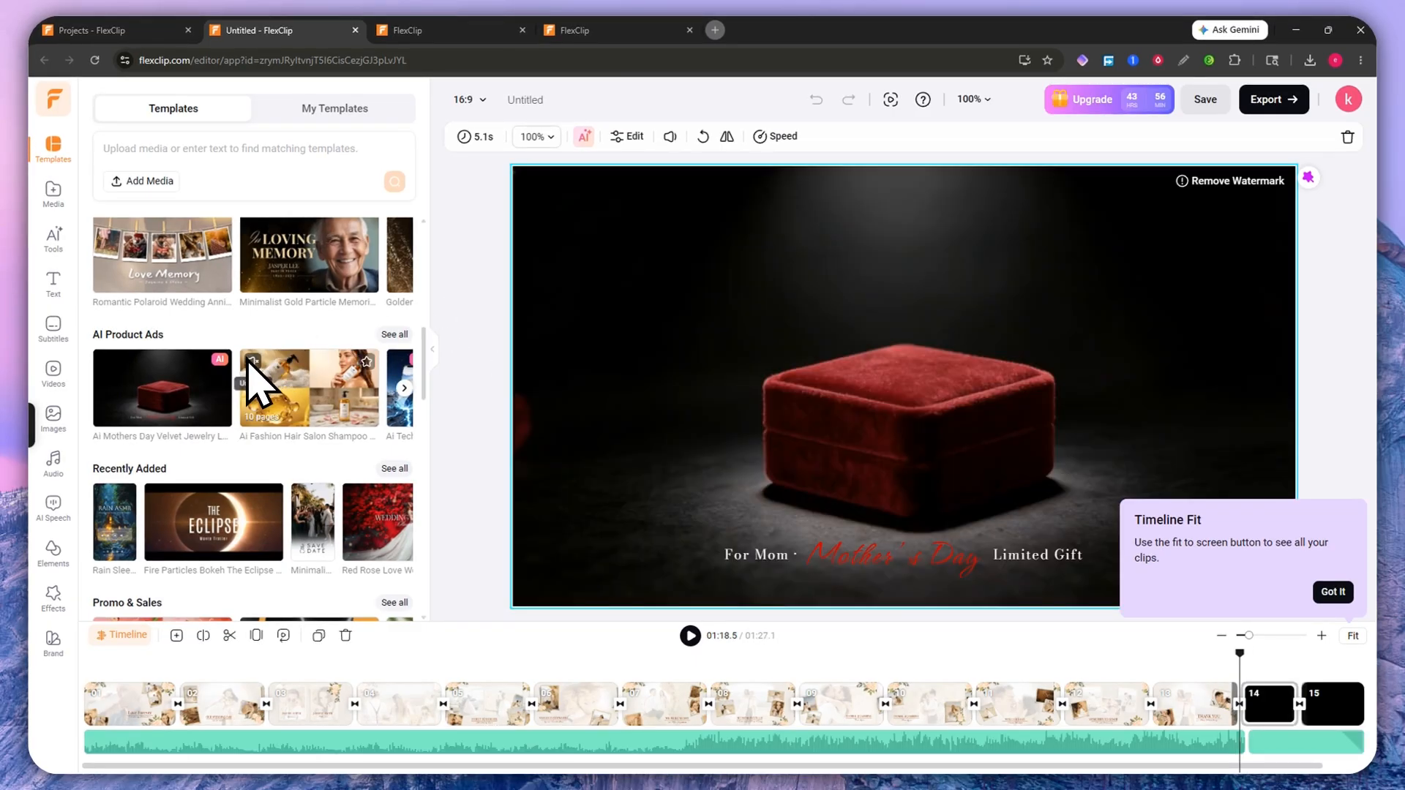
Step: Play the jewelry ad, pause at 01:24.2 on the BRAND NAME earring shot, and browse the Templates panel
left_click(690, 635)
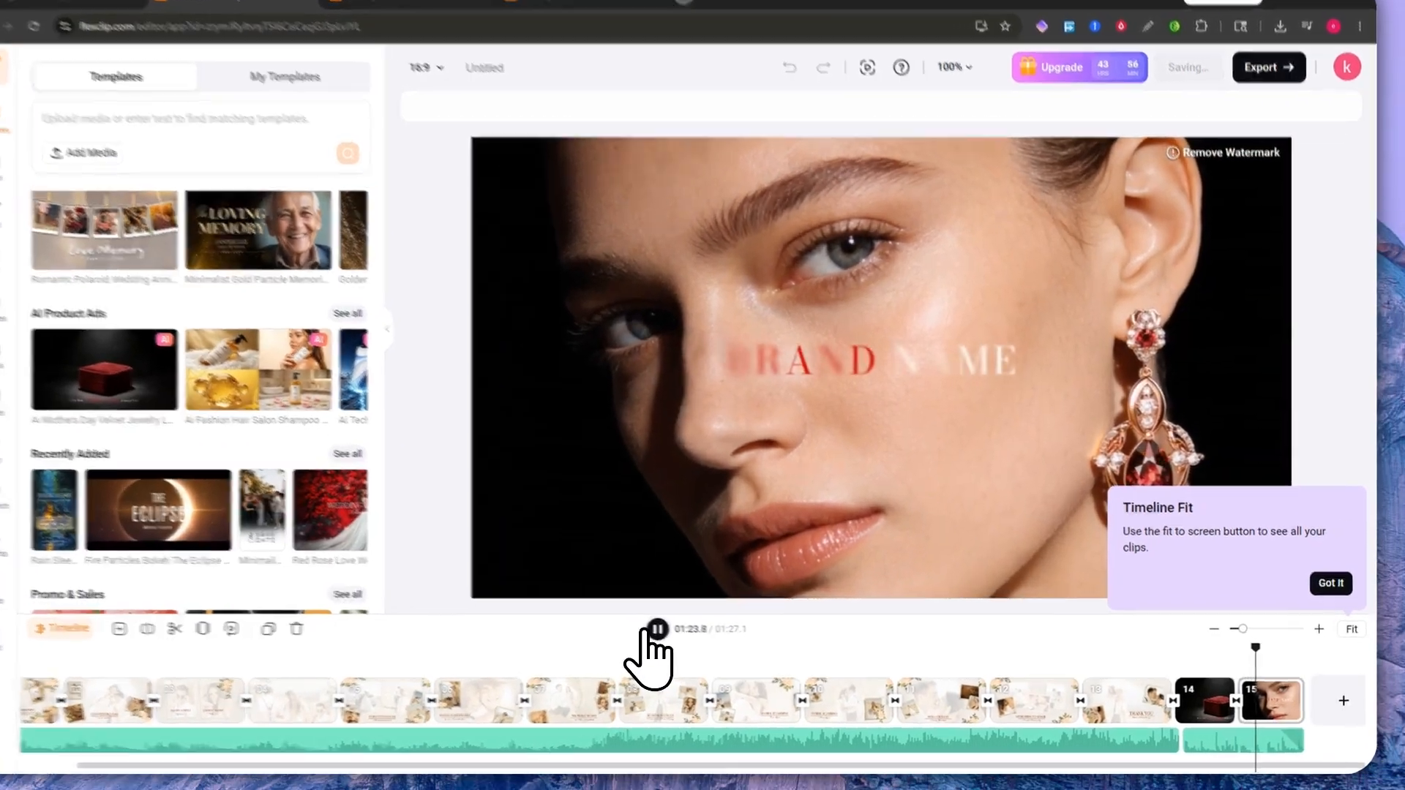
left_click(649, 630)
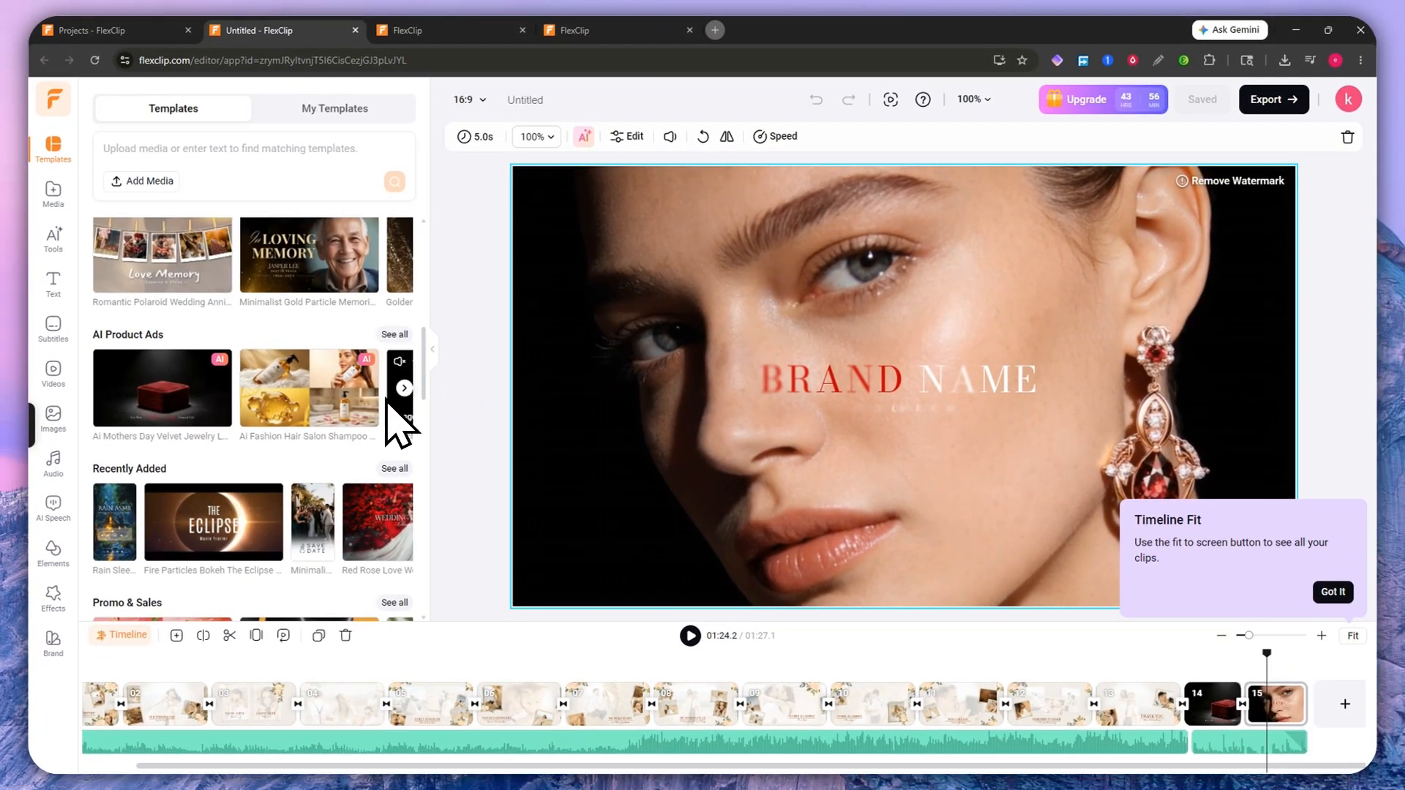
scroll(220, 464, "down", 9)
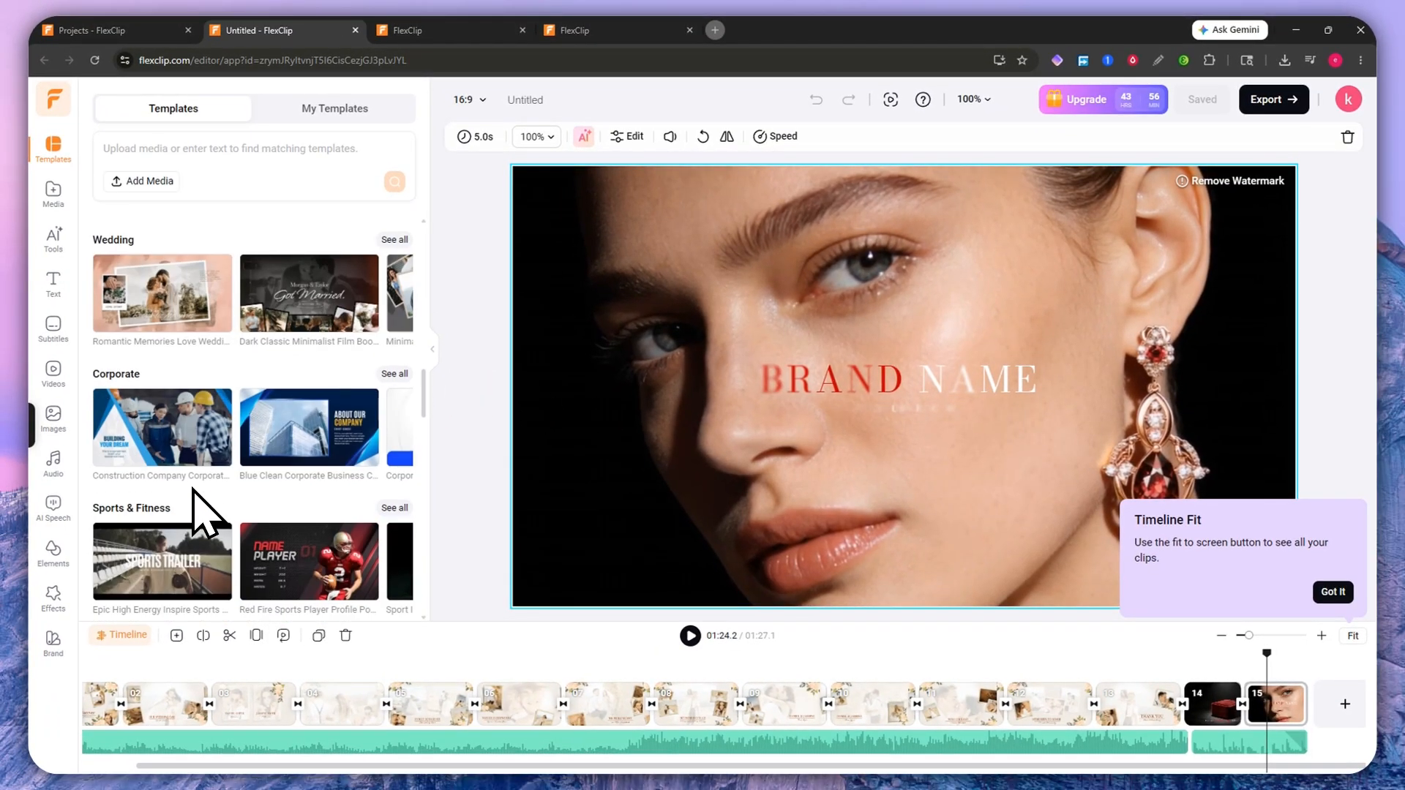
scroll(193, 488, "down", 14)
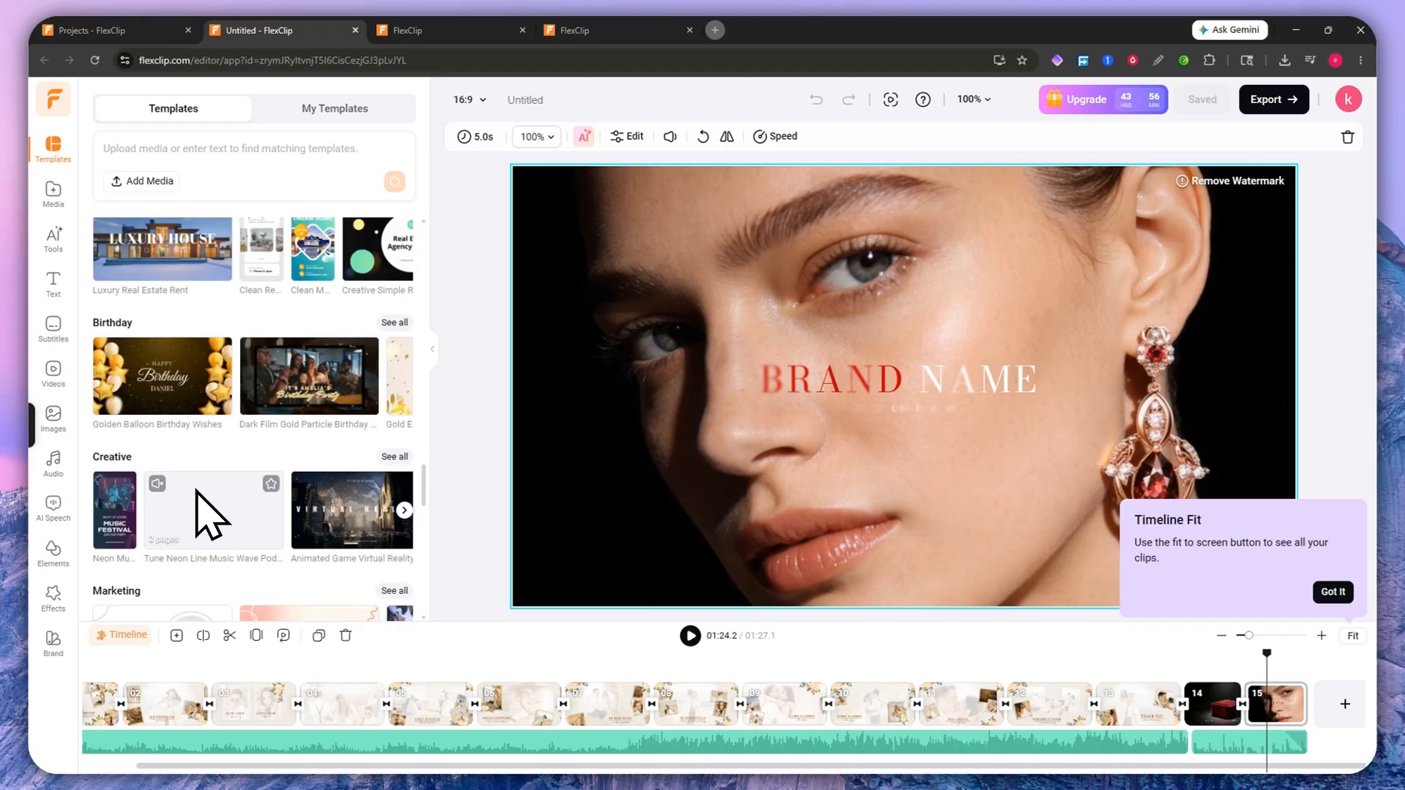
scroll(198, 495, "down", 20)
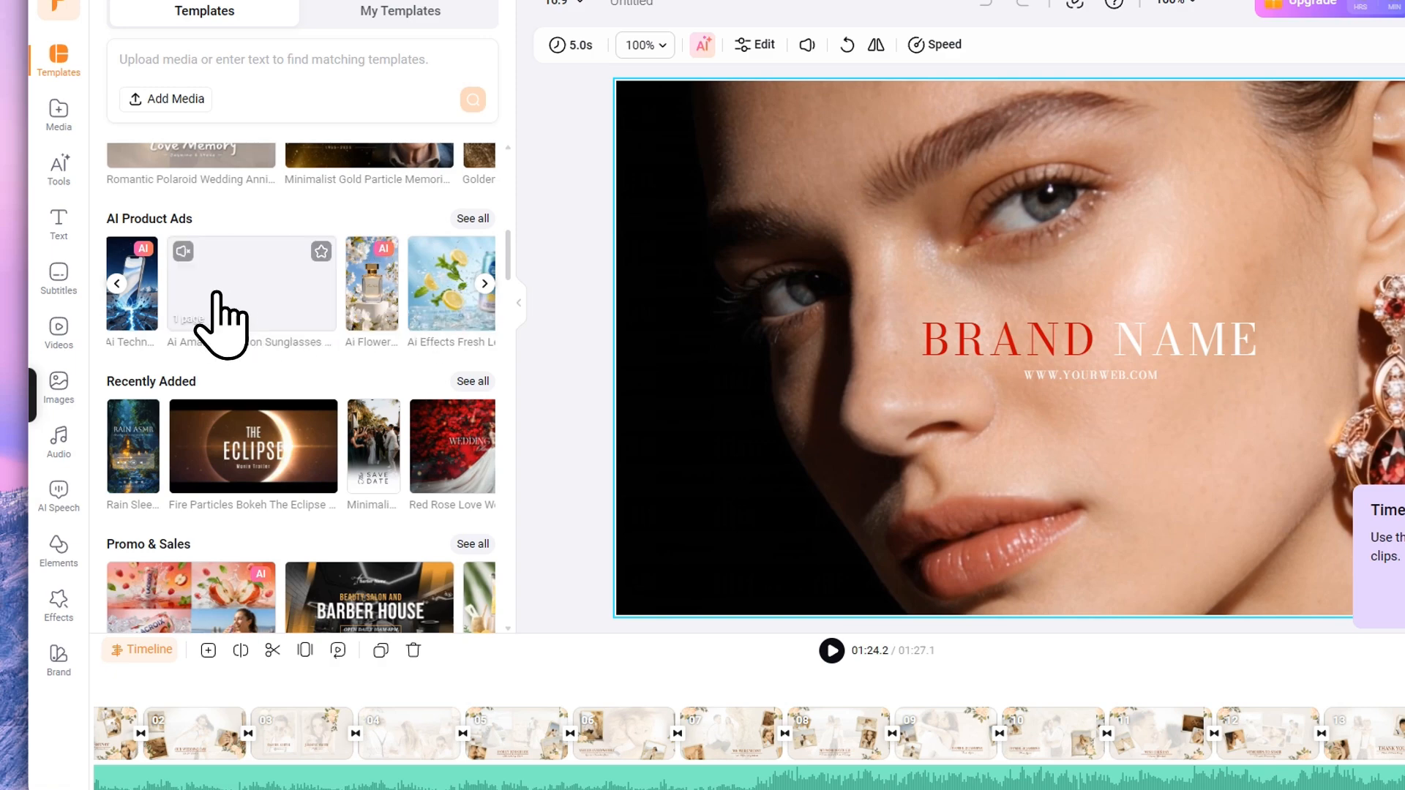
Step: Preview and dismiss the sunglasses product ad template, then show the project's Media panel
left_click(217, 292)
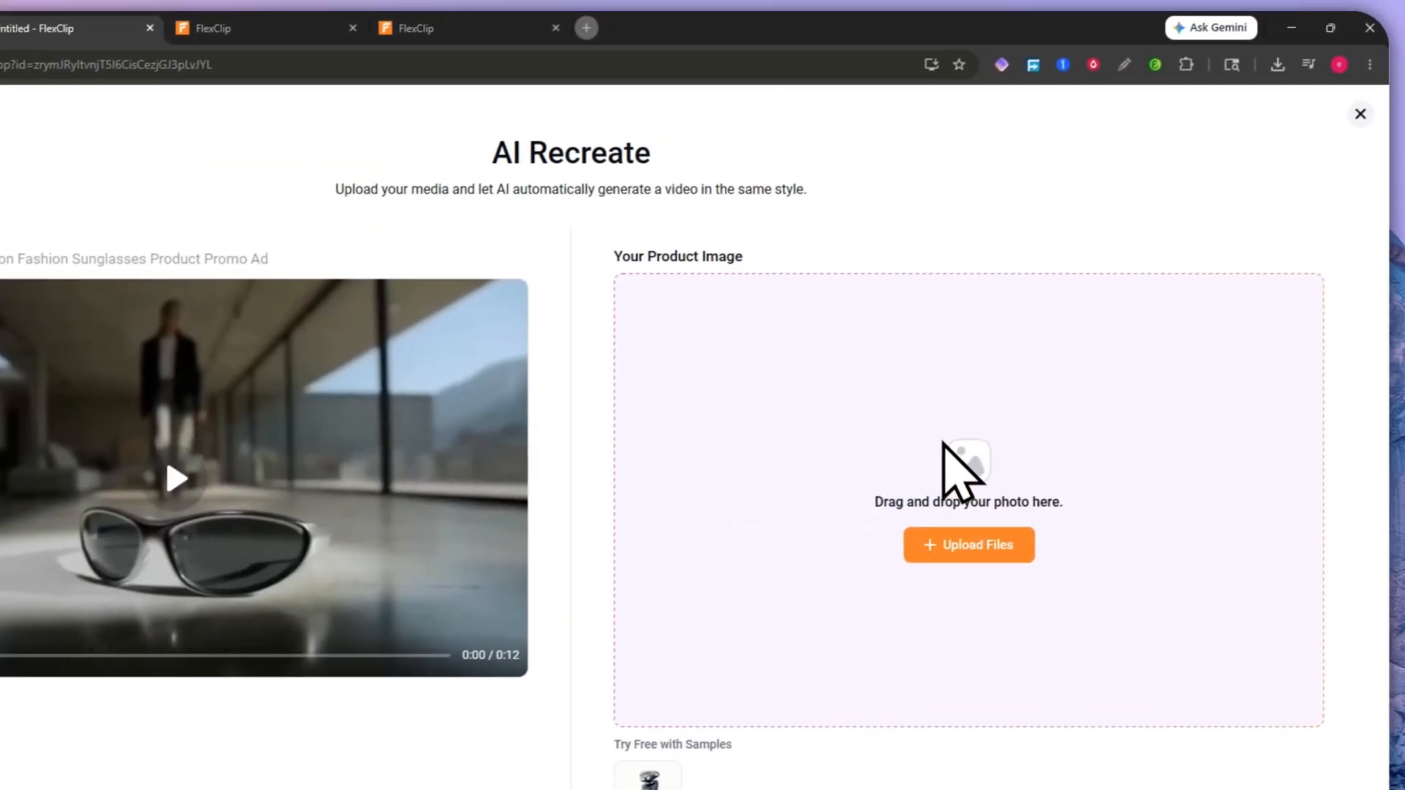
left_click(1360, 113)
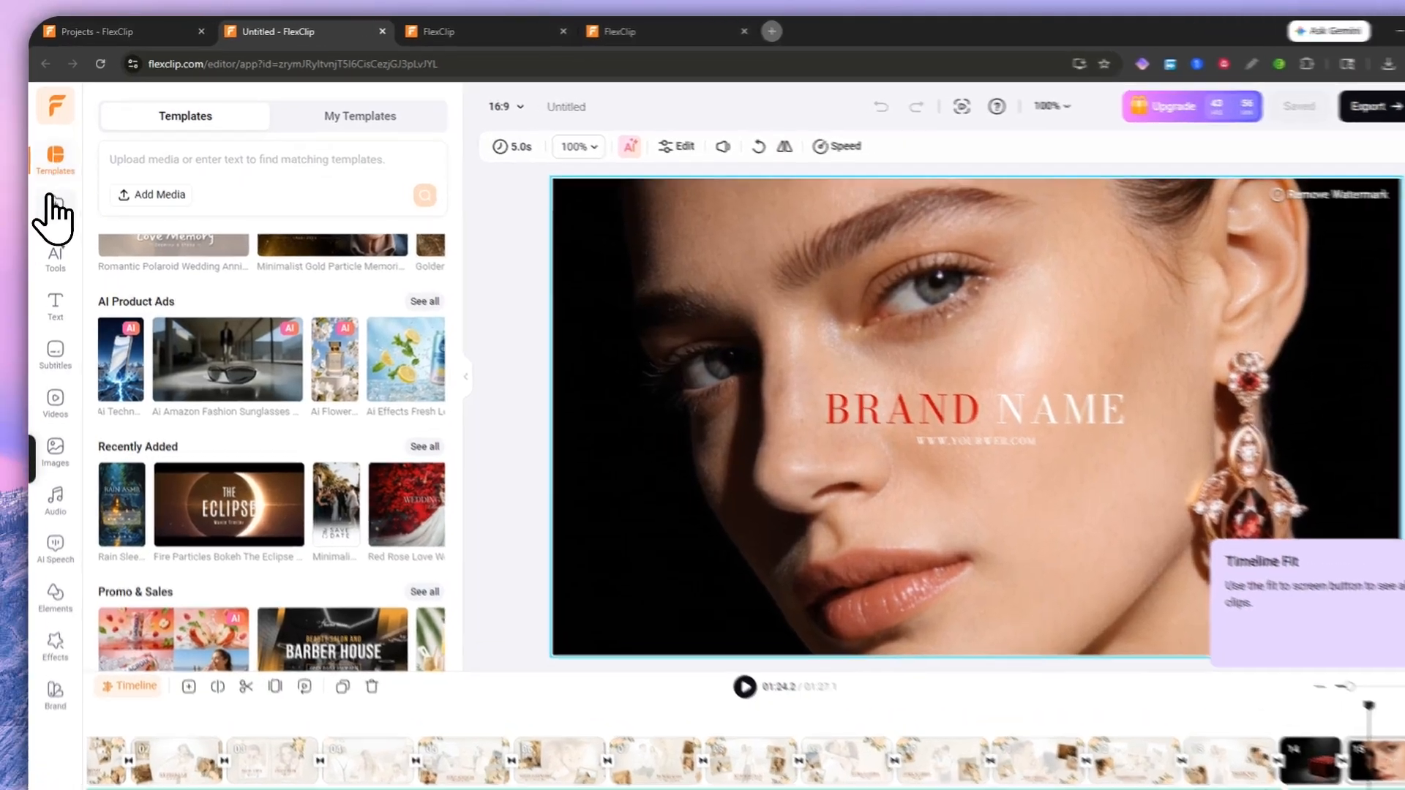
left_click(52, 192)
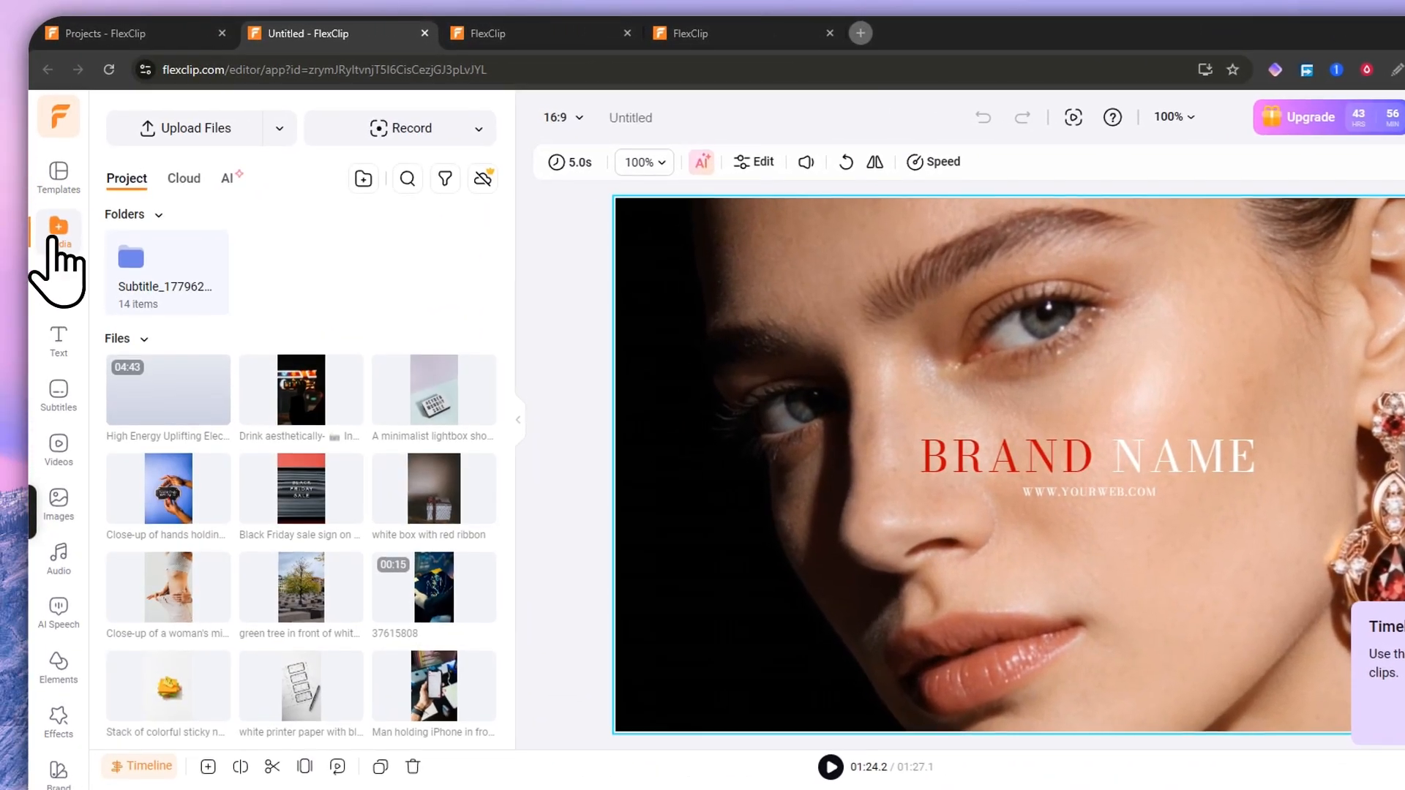
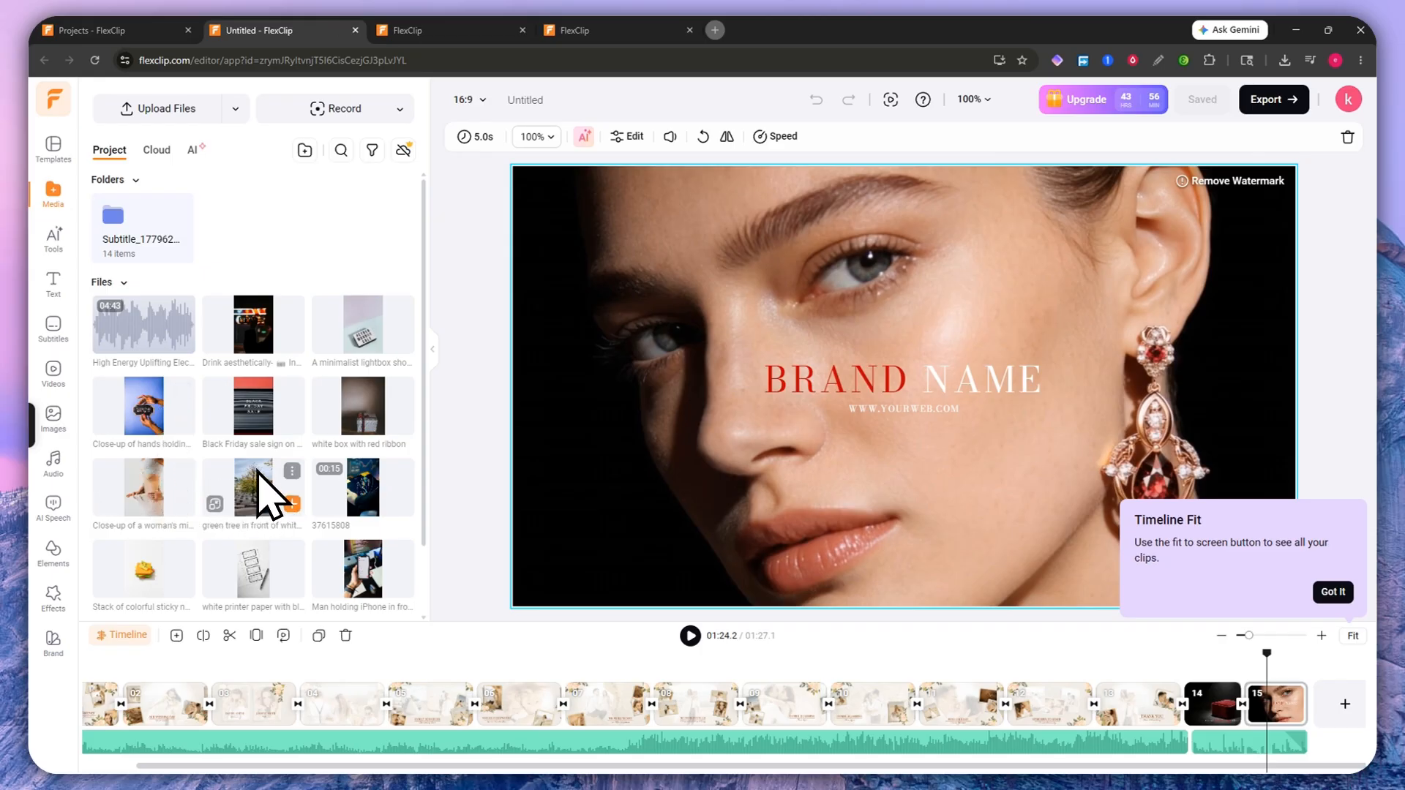
Step: Browse the Cloud and AI media tabs, then open the AI Tools library
scroll(252, 450, "down", 1)
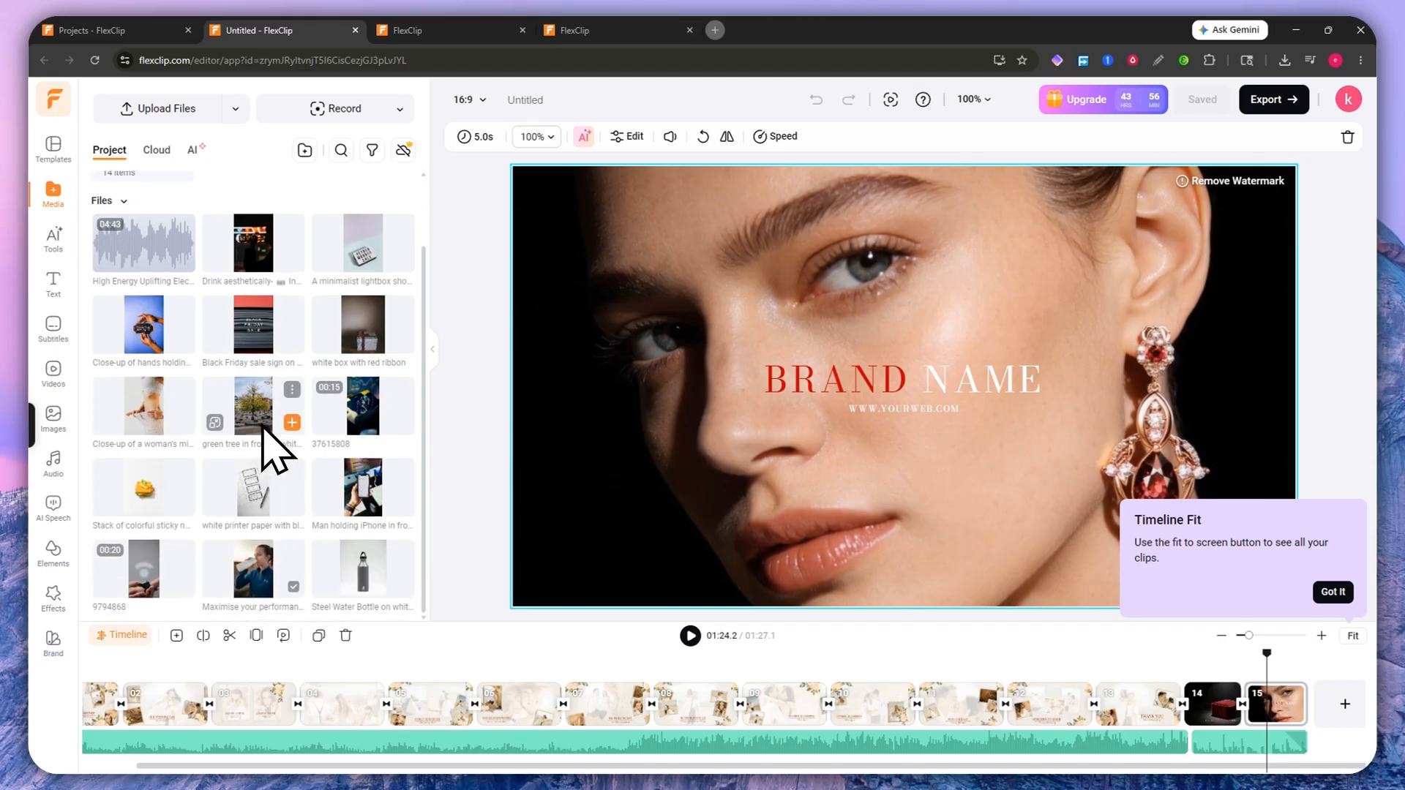
scroll(305, 461, "up", 1)
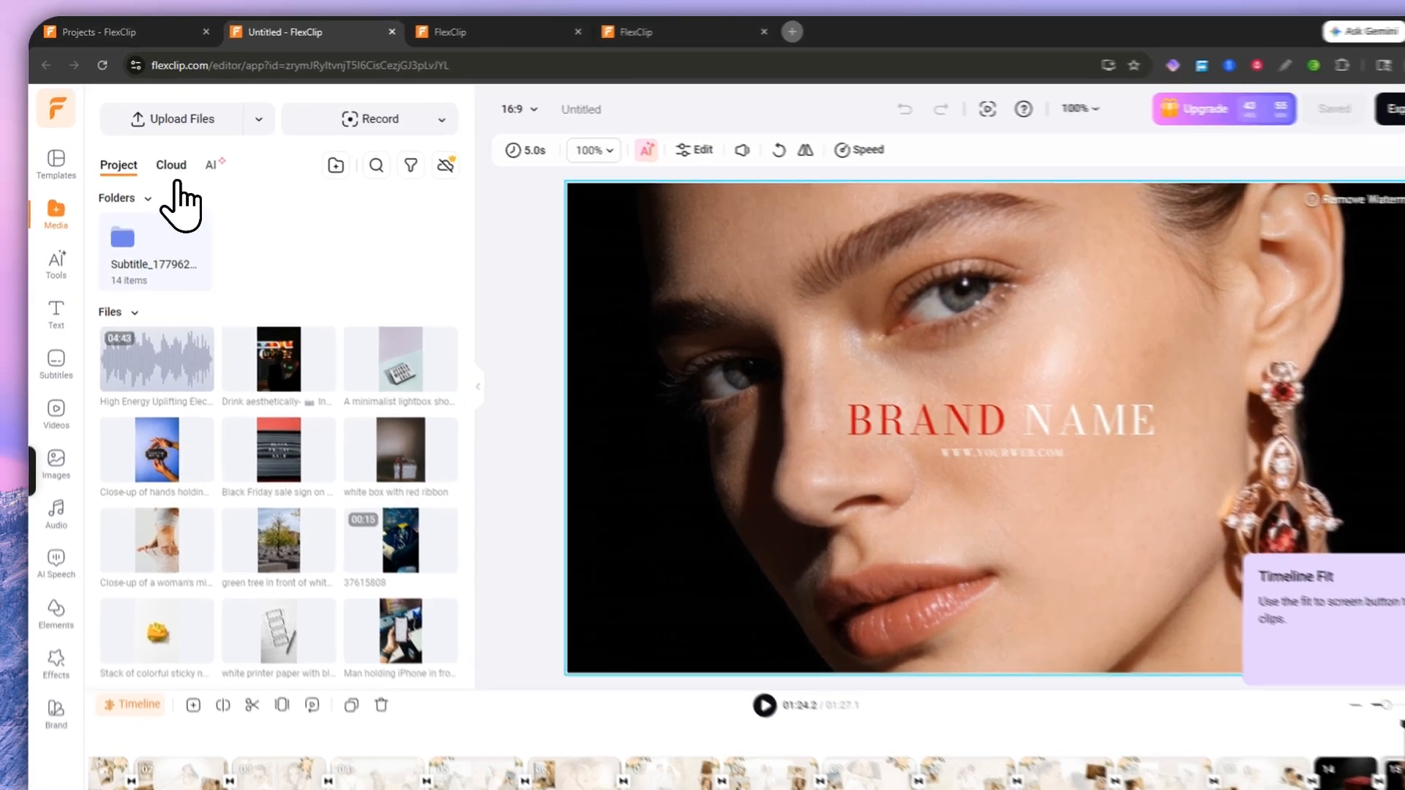
left_click(157, 149)
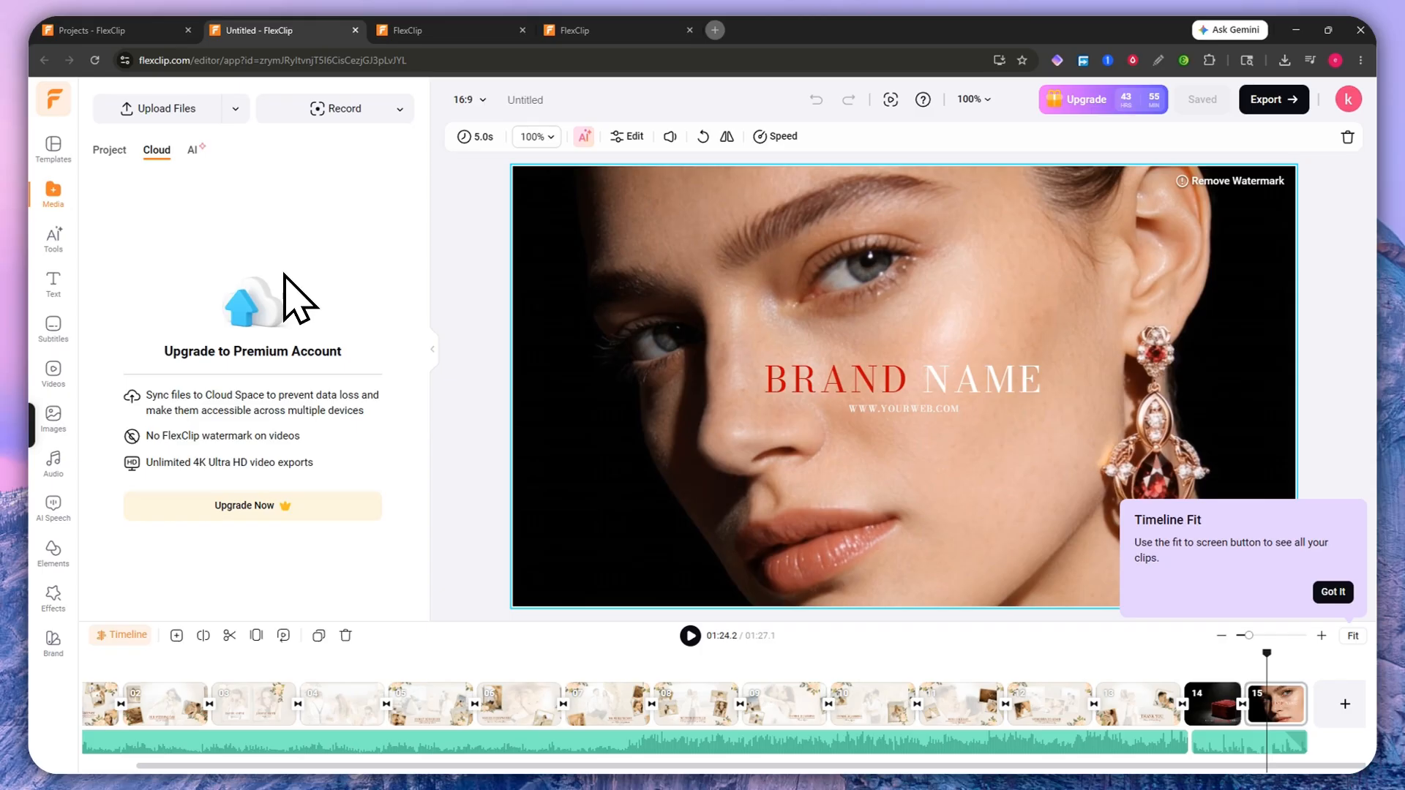
left_click(192, 150)
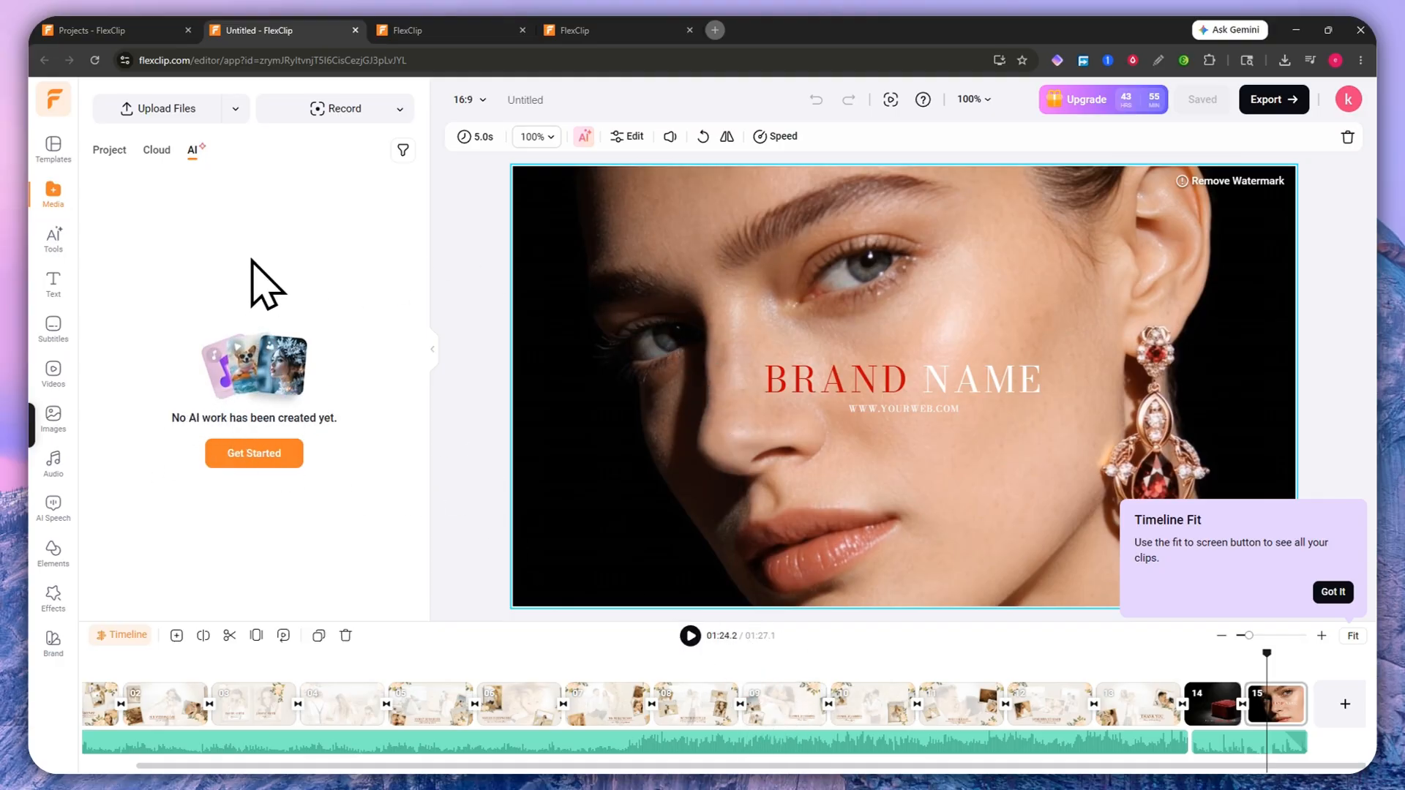
left_click(36, 241)
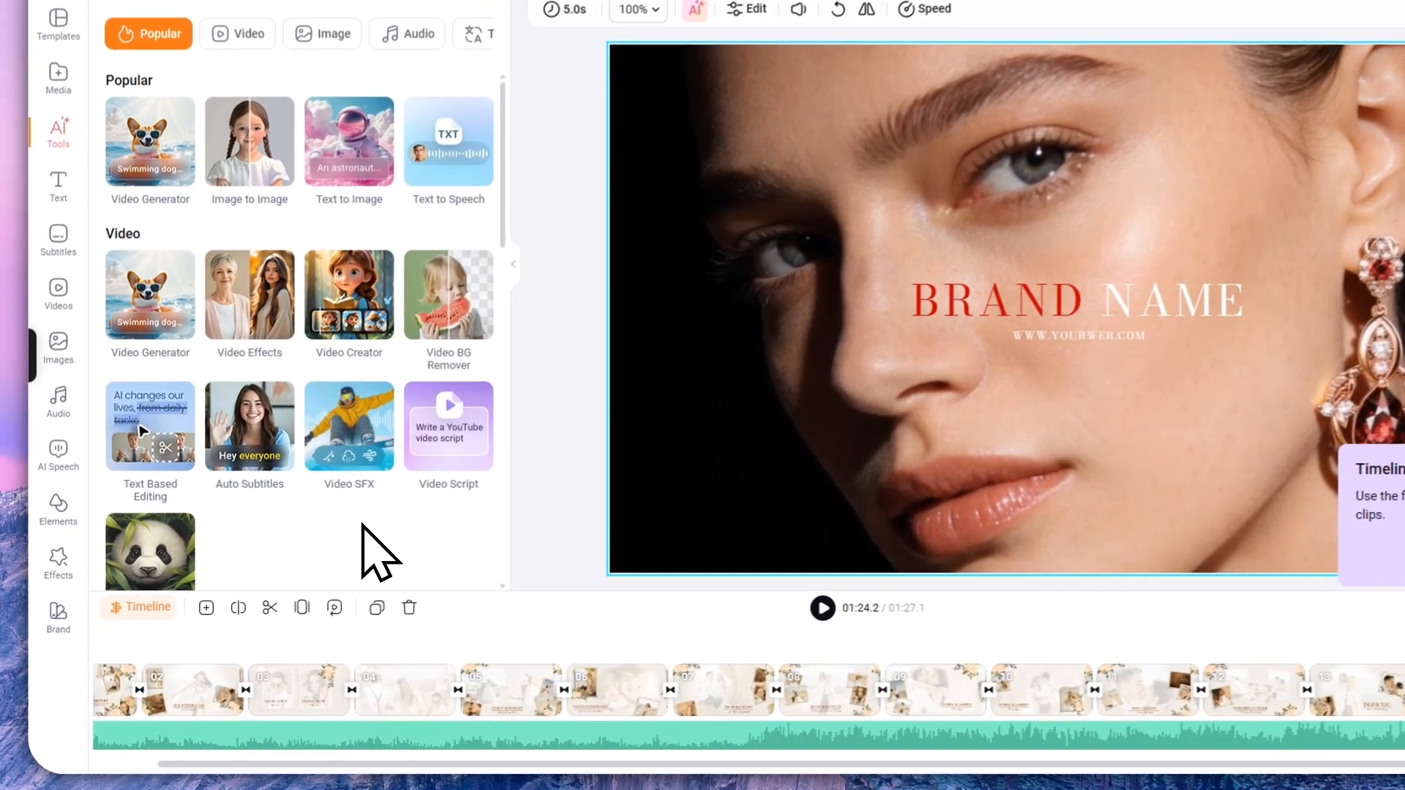
Step: Scroll the AI Tools list, then preview and close the Video Effects page
scroll(319, 567, "down", 6)
scroll(292, 329, "down", 5)
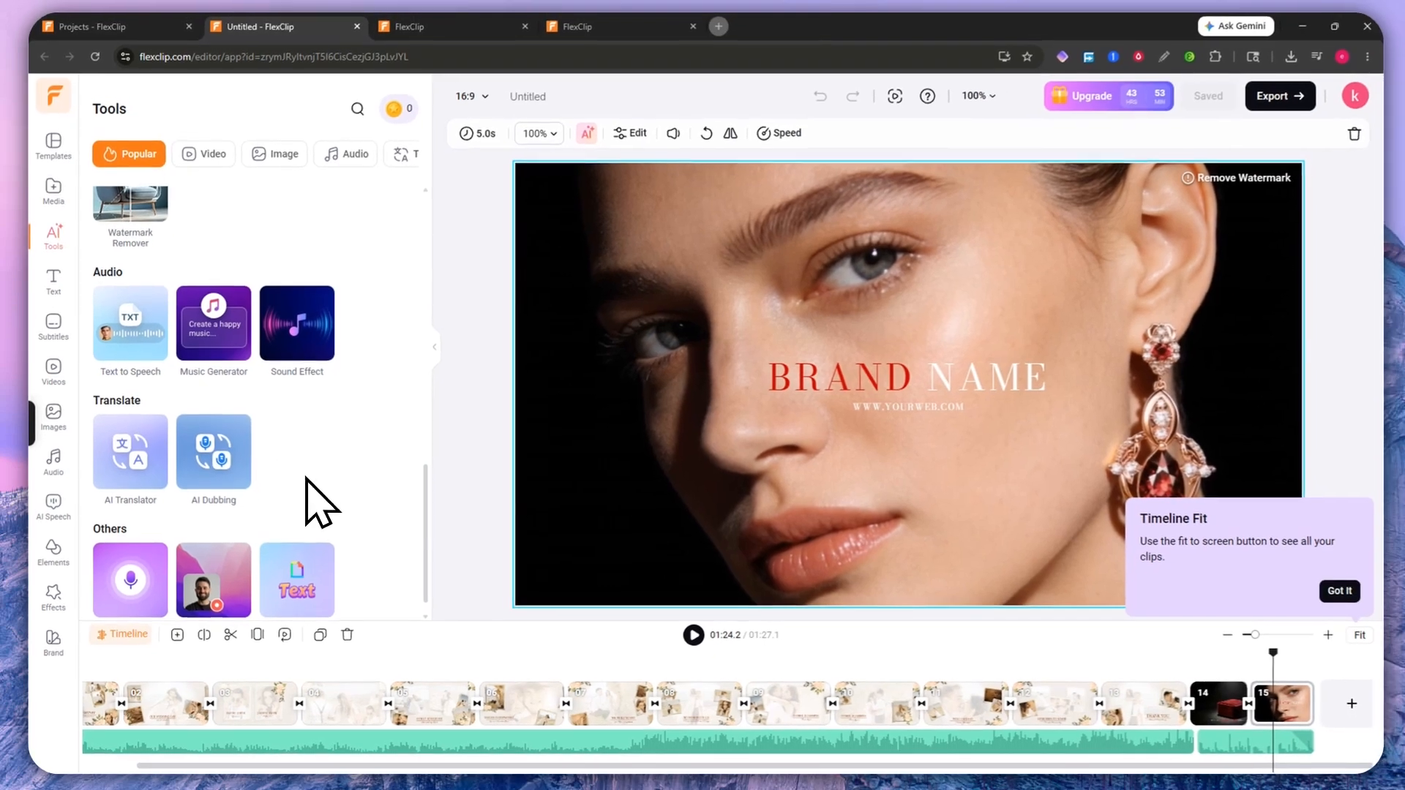
scroll(337, 387, "up", 5)
scroll(313, 362, "down", 5)
scroll(271, 455, "up", 10)
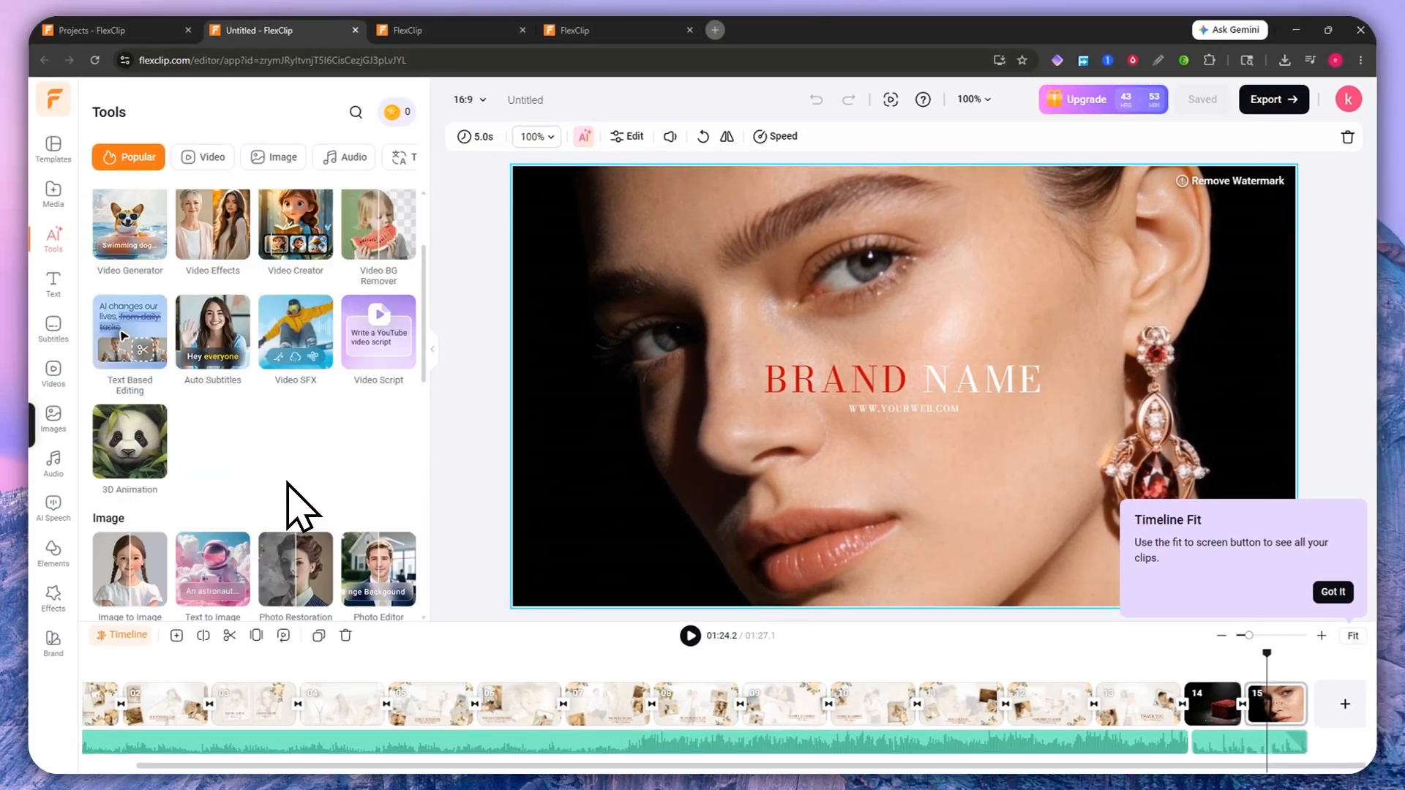
scroll(271, 410, "up", 3)
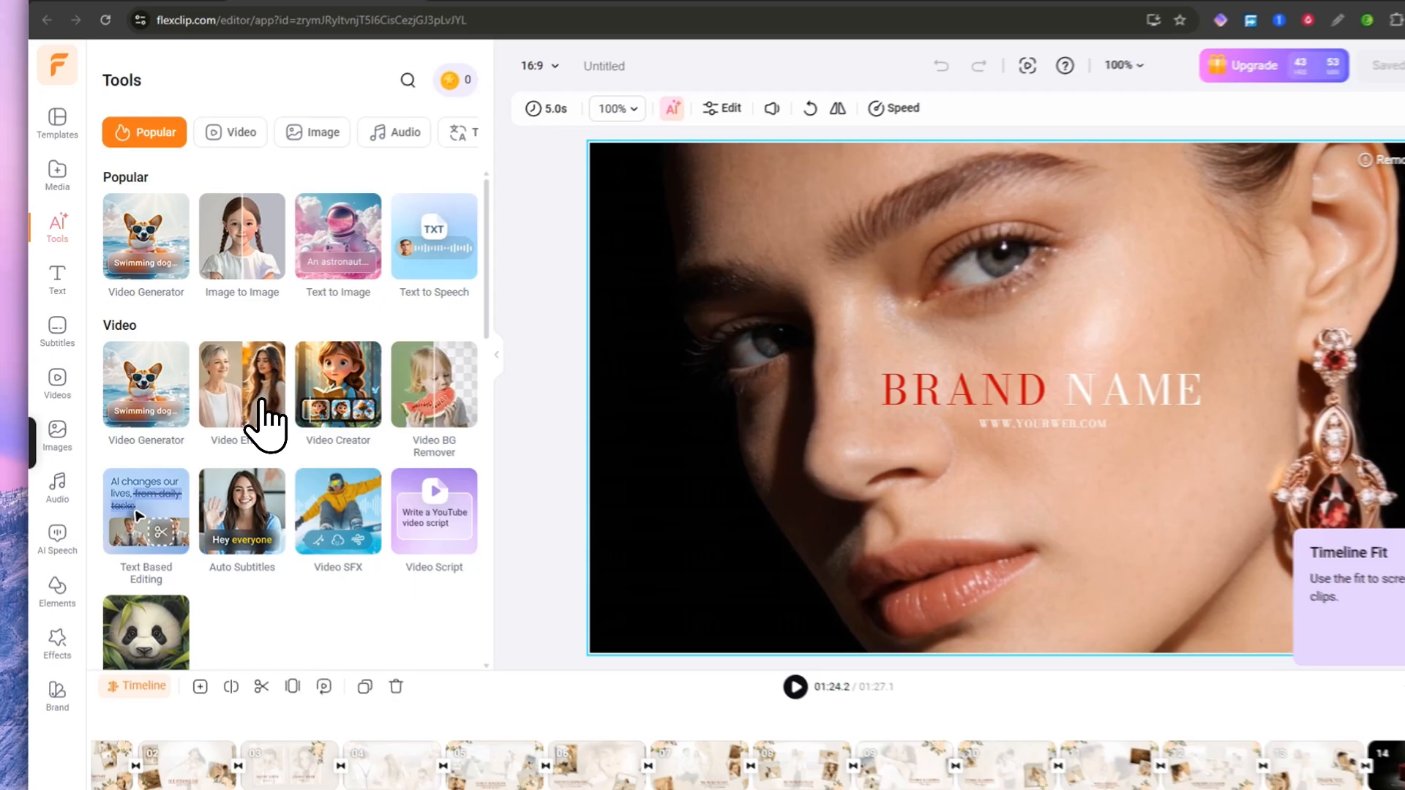
left_click(212, 375)
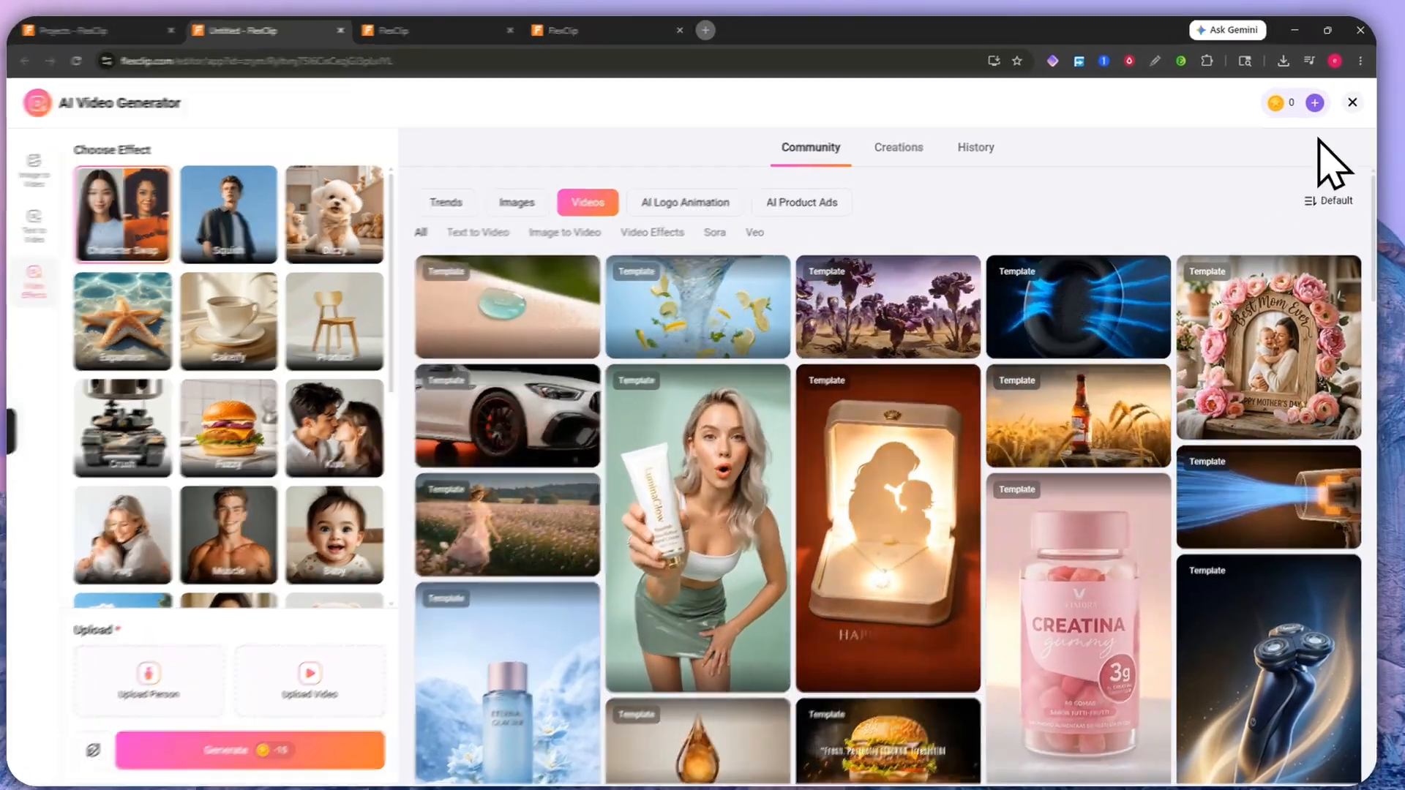
left_click(1352, 102)
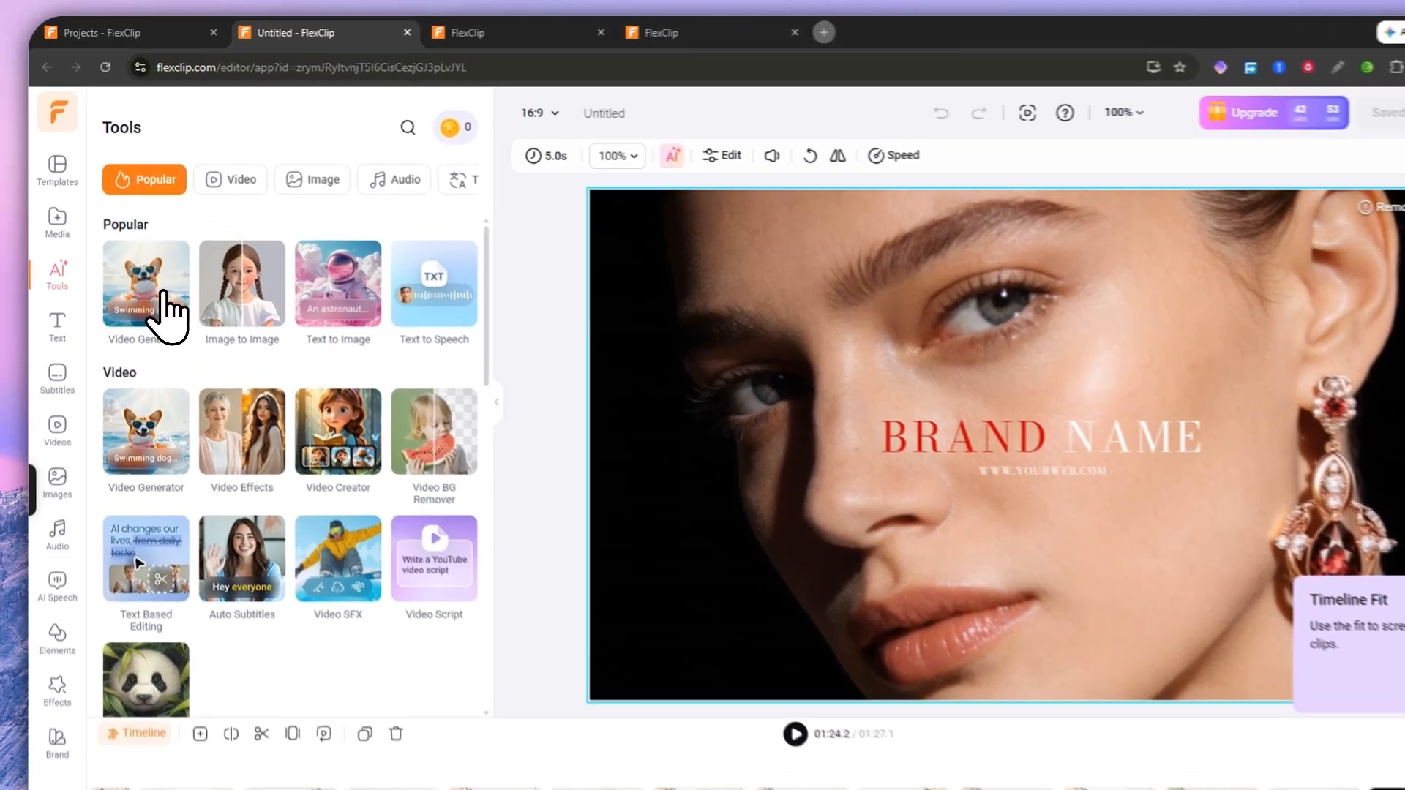
Step: Preview and close the AI Video Generator, then return to the Media library
left_click(138, 257)
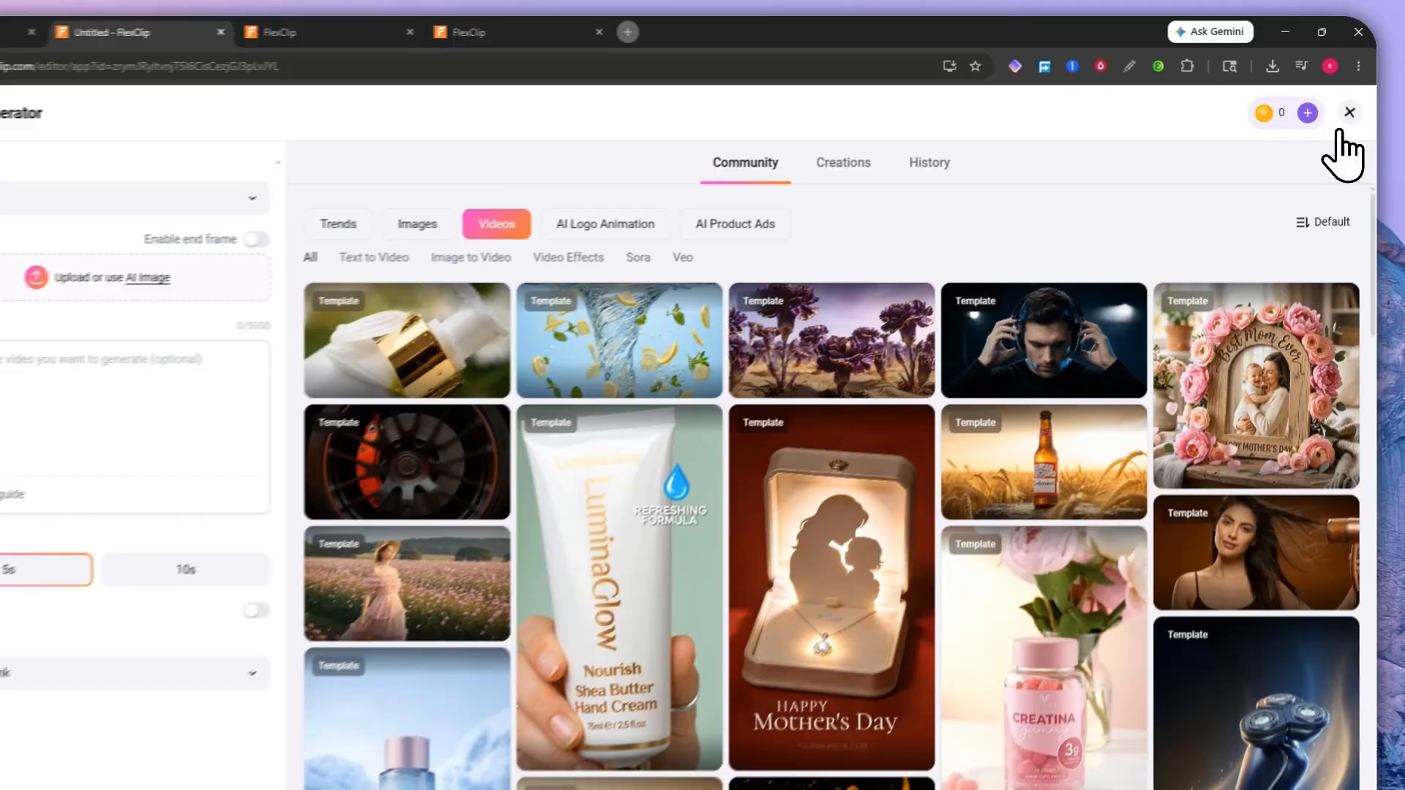
left_click(1352, 101)
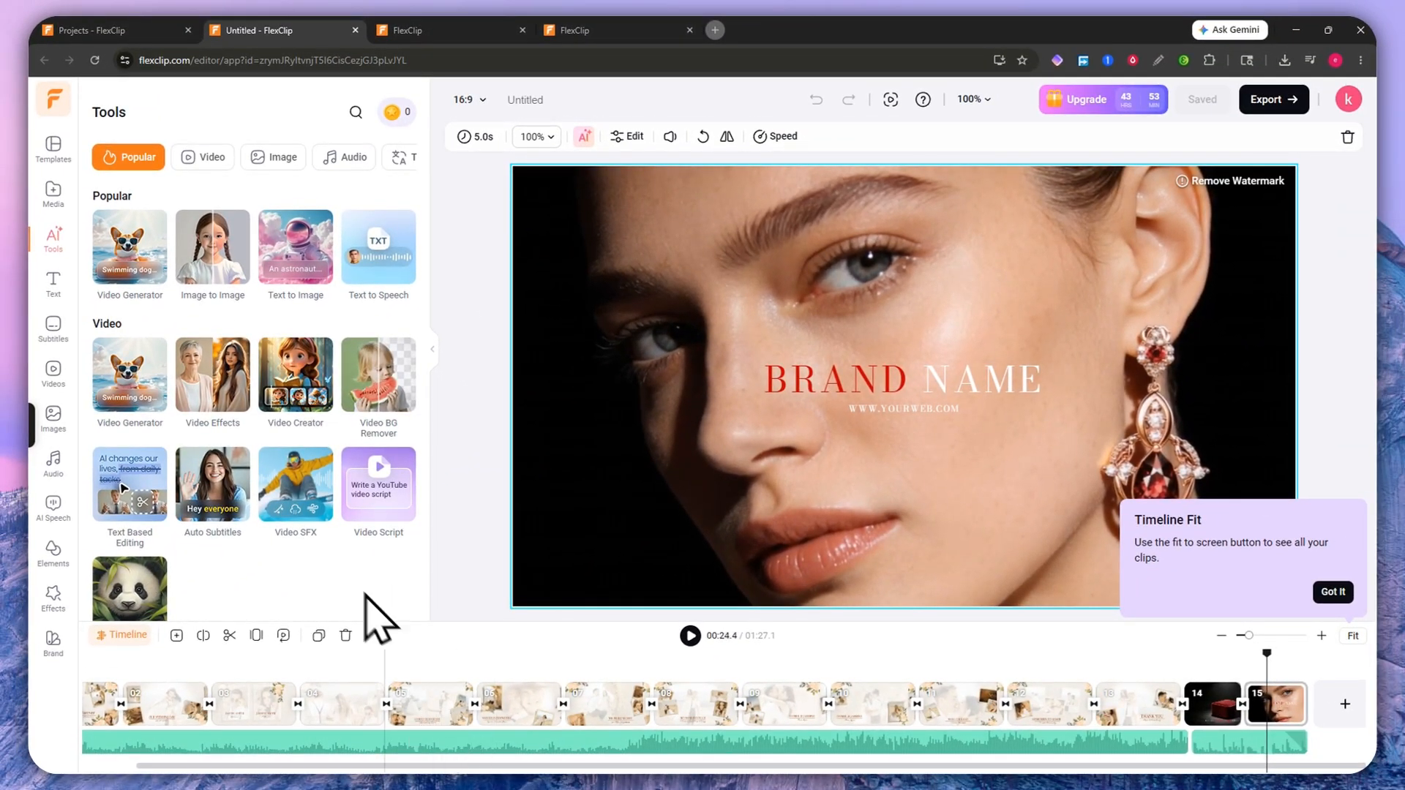
left_click(52, 193)
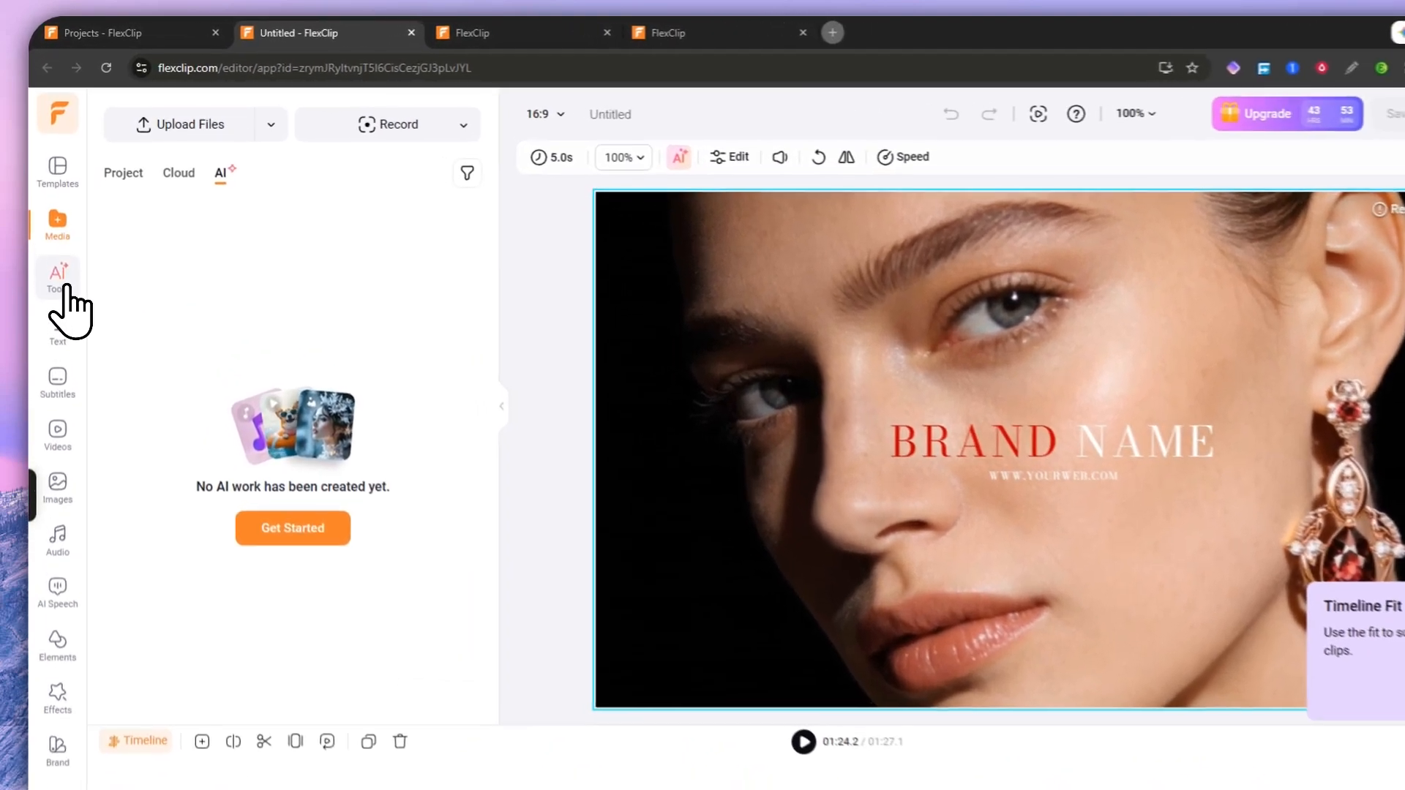
Step: Add the Creative Designs Modern Title from Text presets and drag it above BRAND NAME
left_click(53, 238)
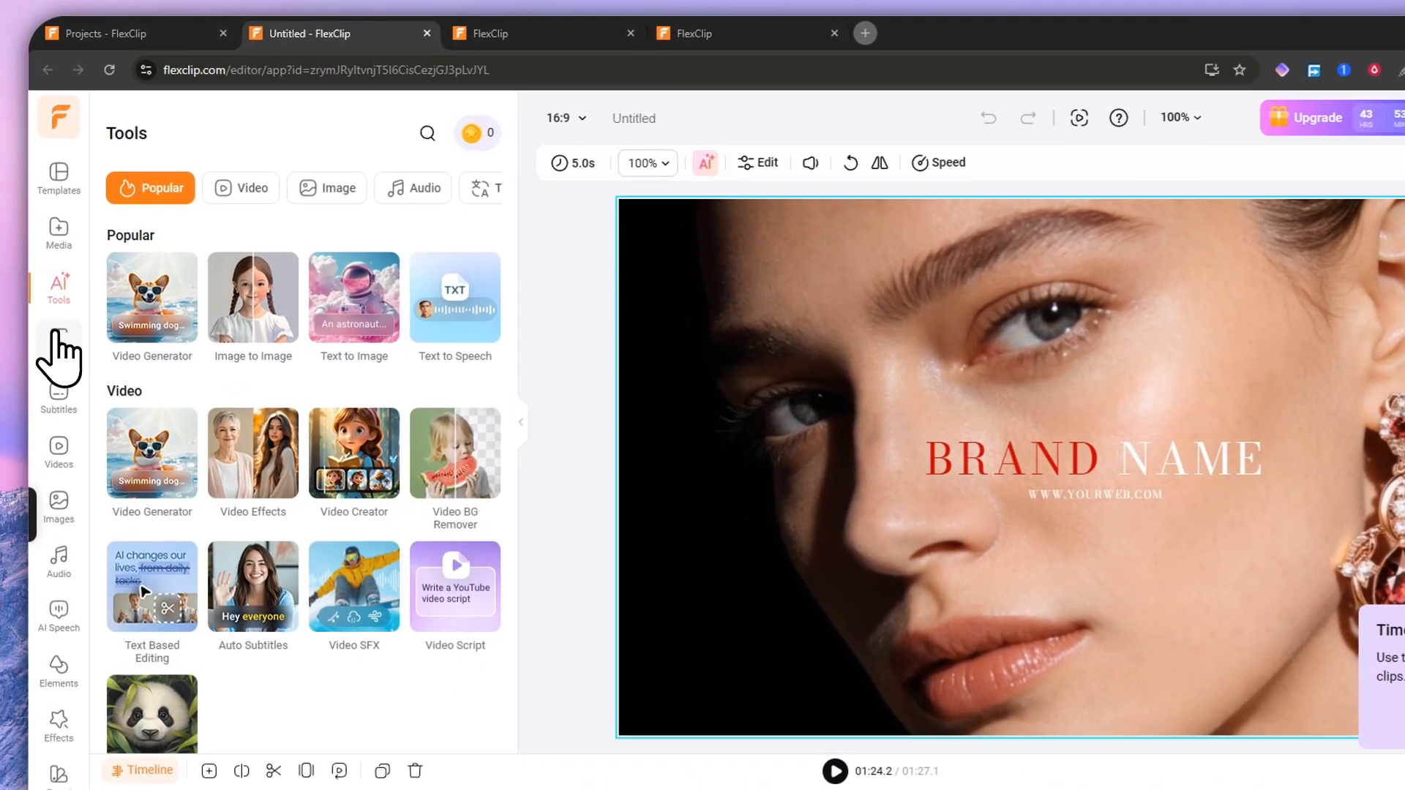
left_click(53, 284)
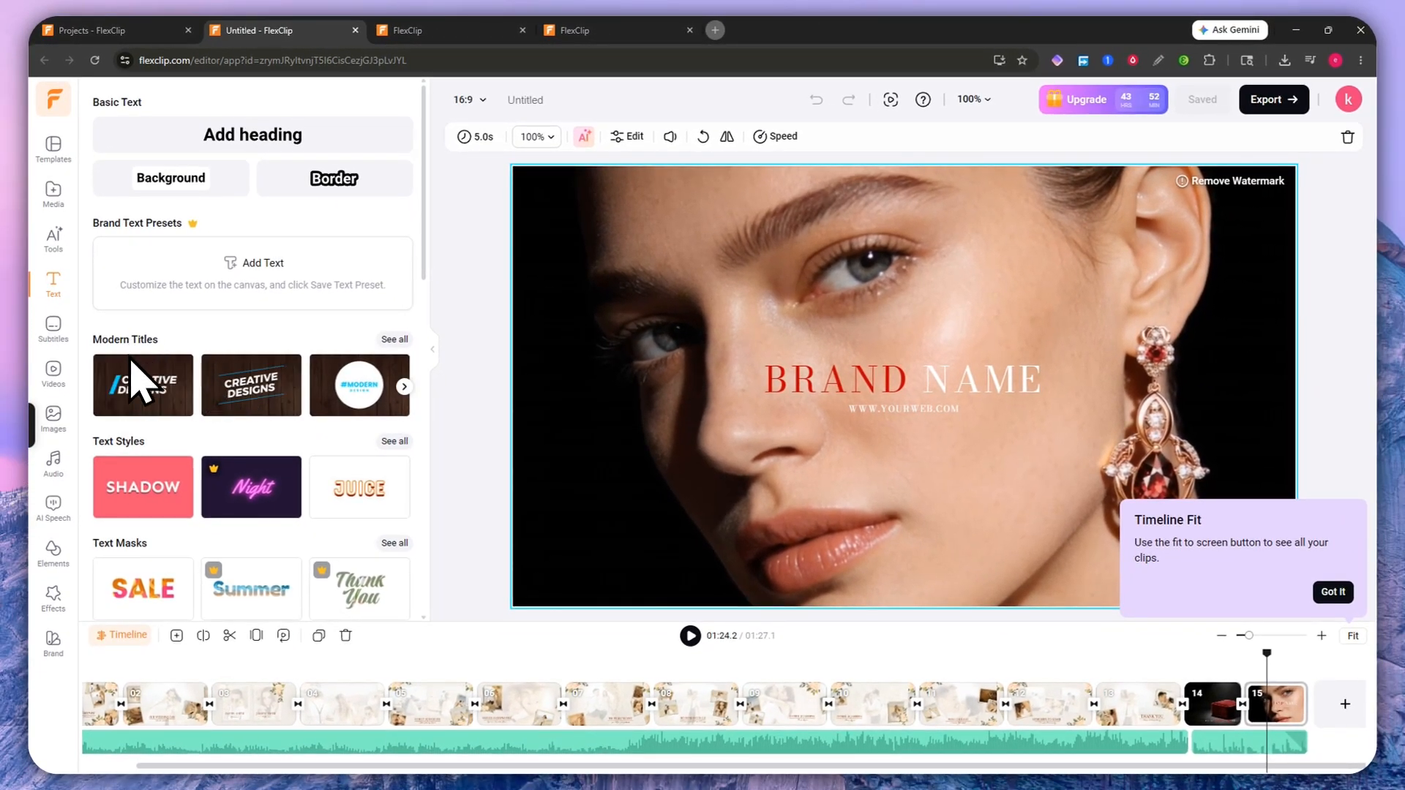
scroll(139, 468, "down", 4)
scroll(147, 492, "up", 4)
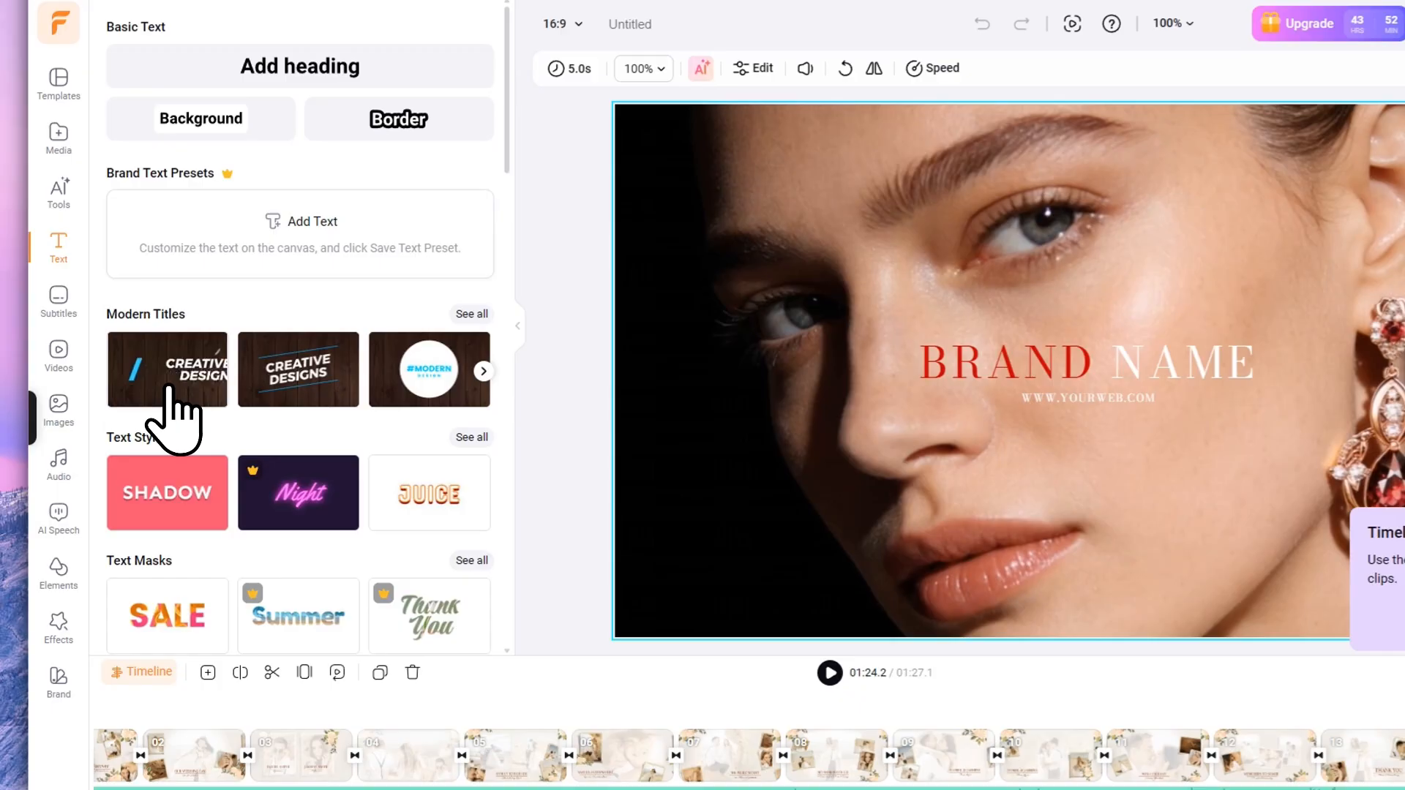
left_click(144, 399)
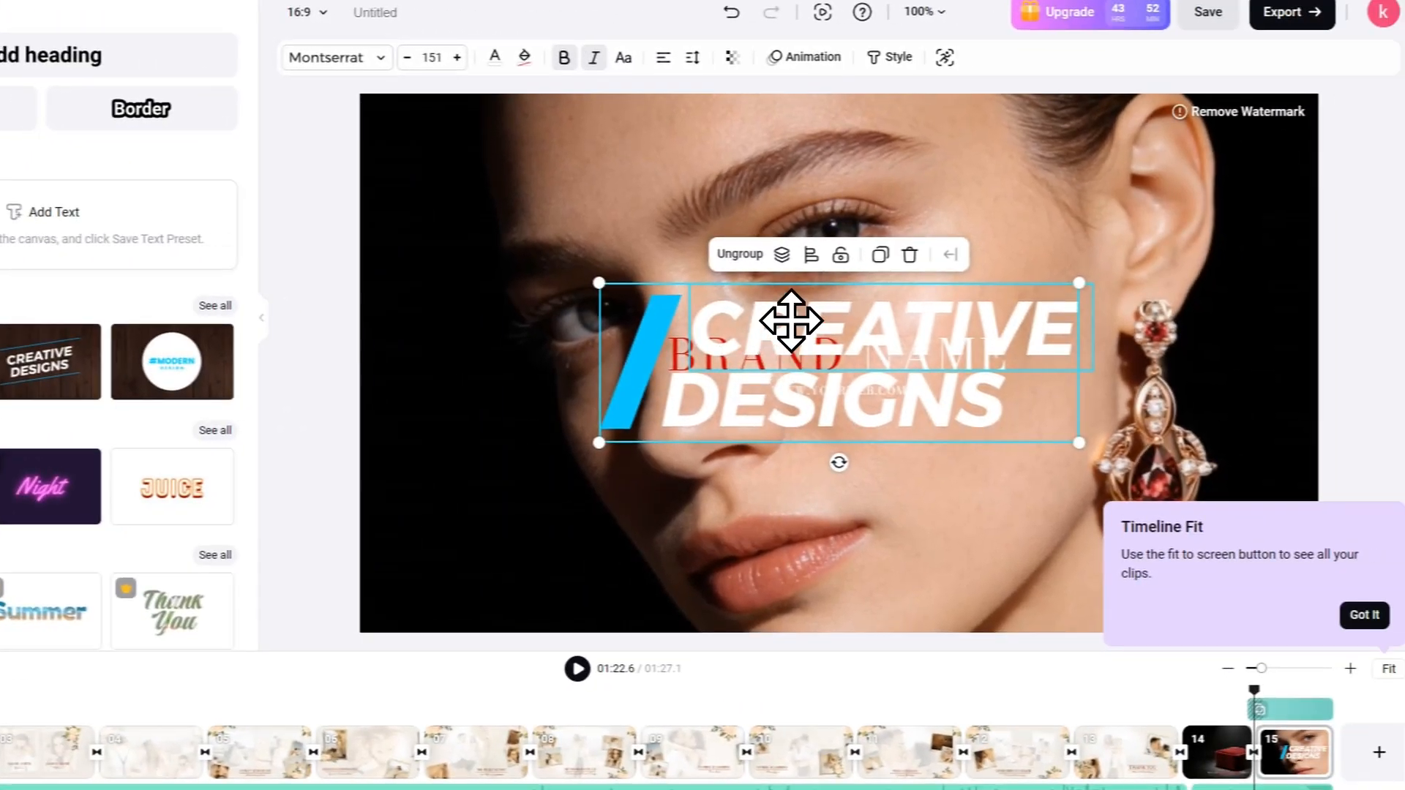
left_click_drag(1051, 323, 995, 229)
left_click_drag(692, 222, 693, 221)
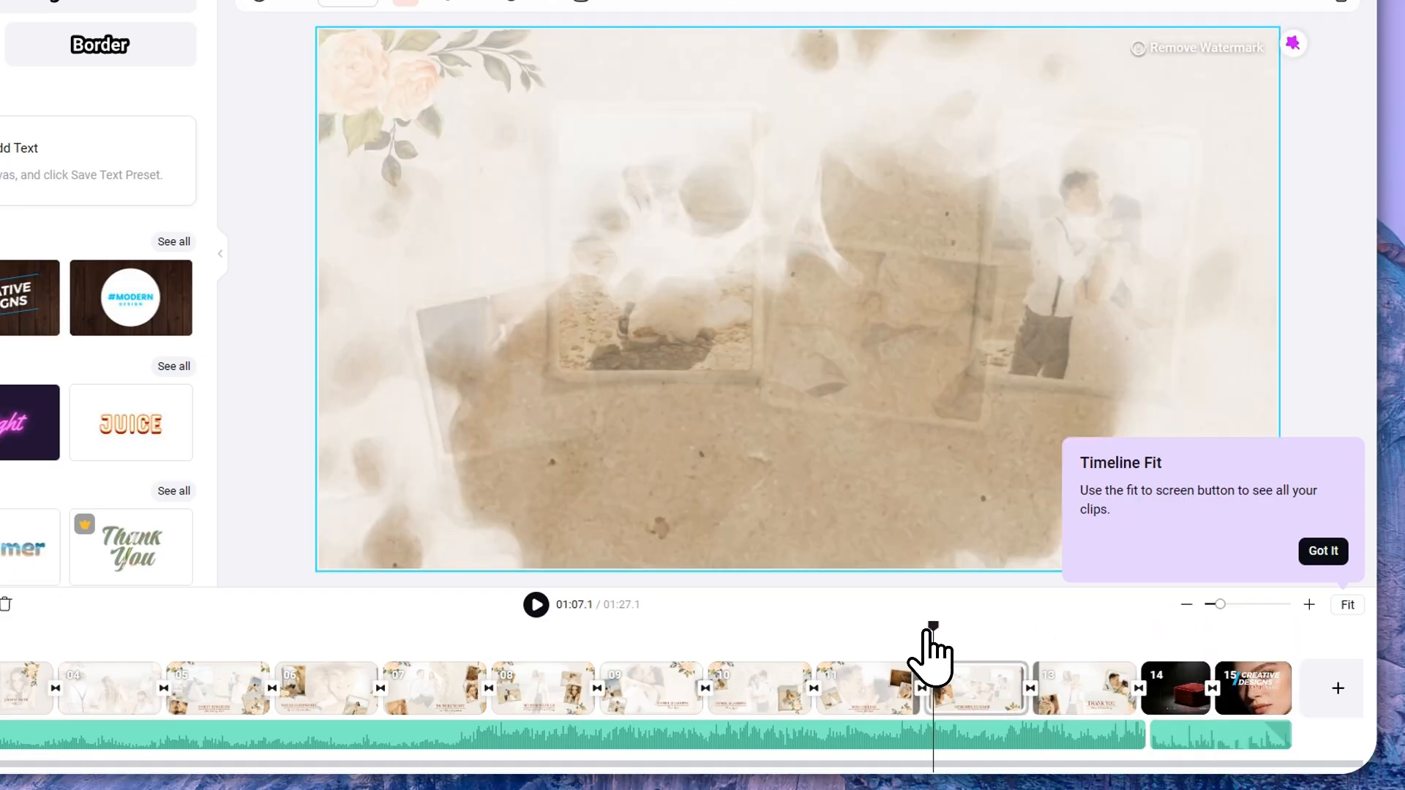
Step: Turn the background music volume down to 0 in its Audio Settings
left_click(899, 731)
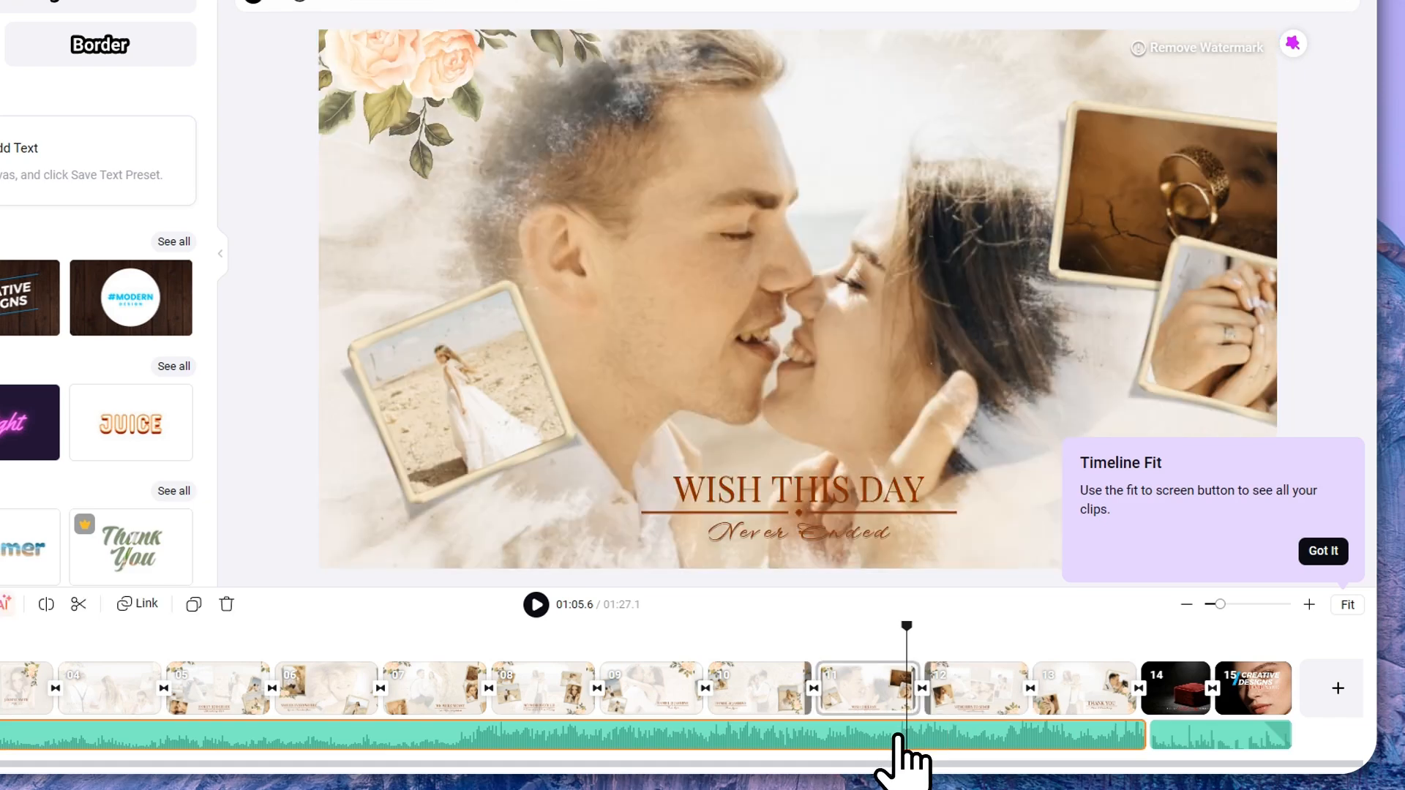
right_click(905, 728)
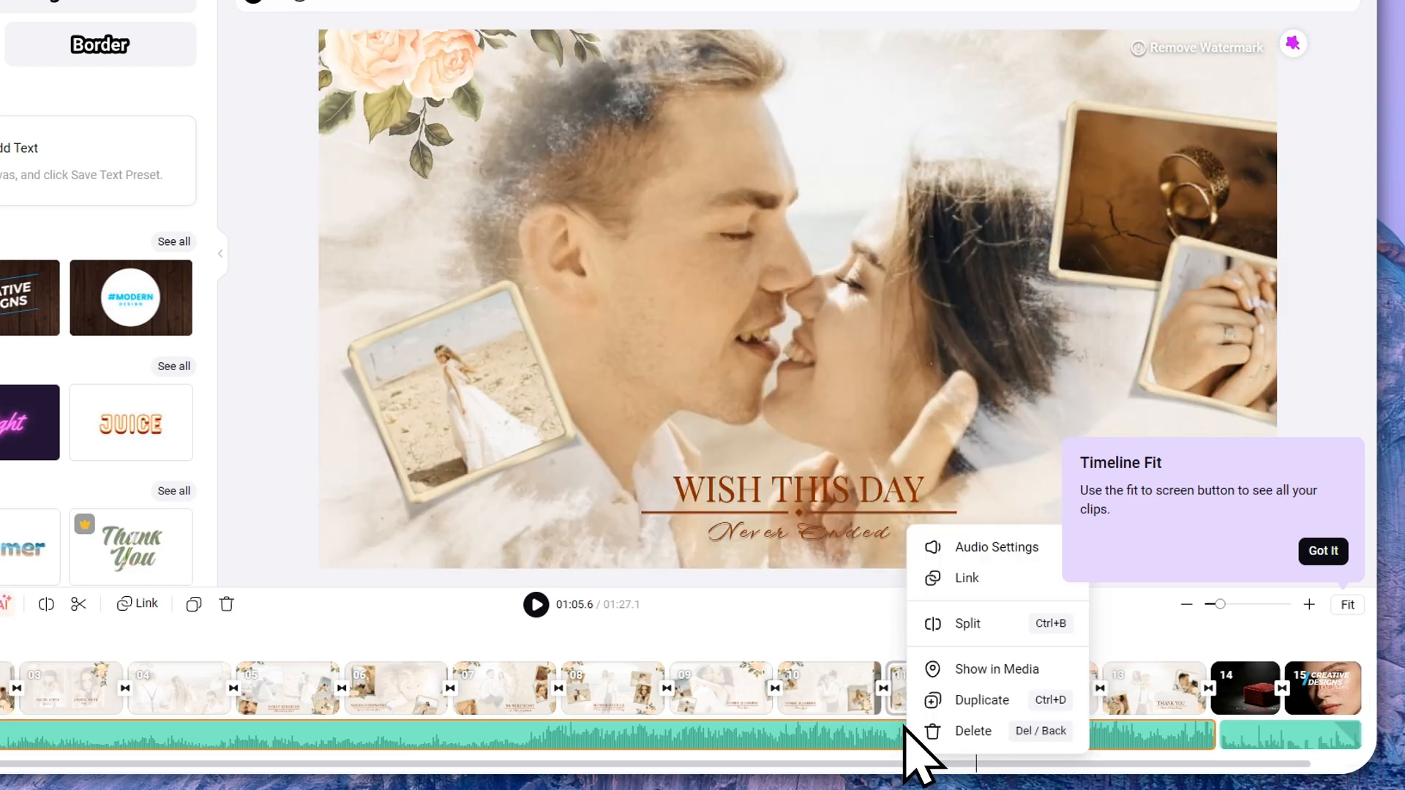
left_click(992, 555)
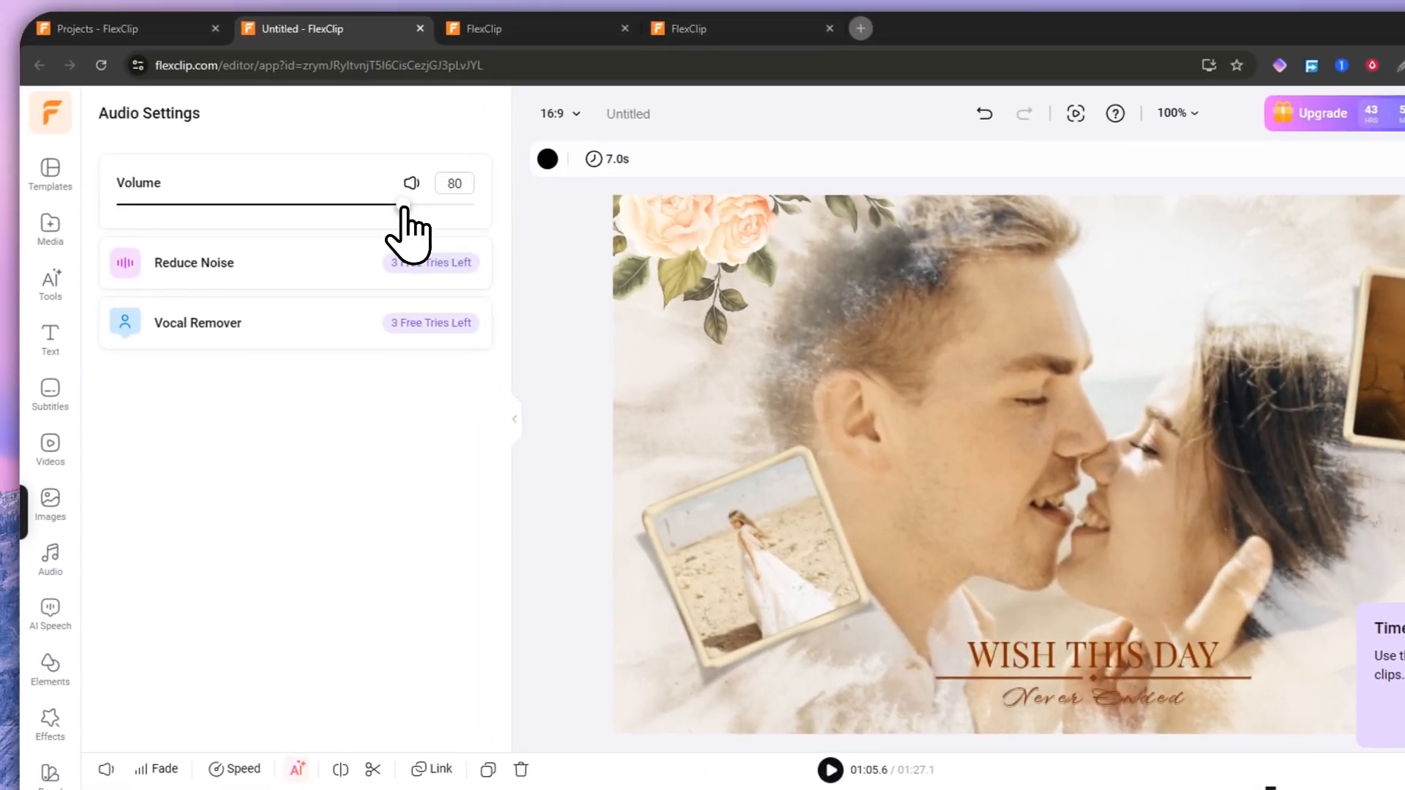
left_click_drag(404, 207, 98, 188)
Step: Add a Creative Designs title to the MEMORIES TO SHARE clip and retype it 'sample title'
left_click(1099, 636)
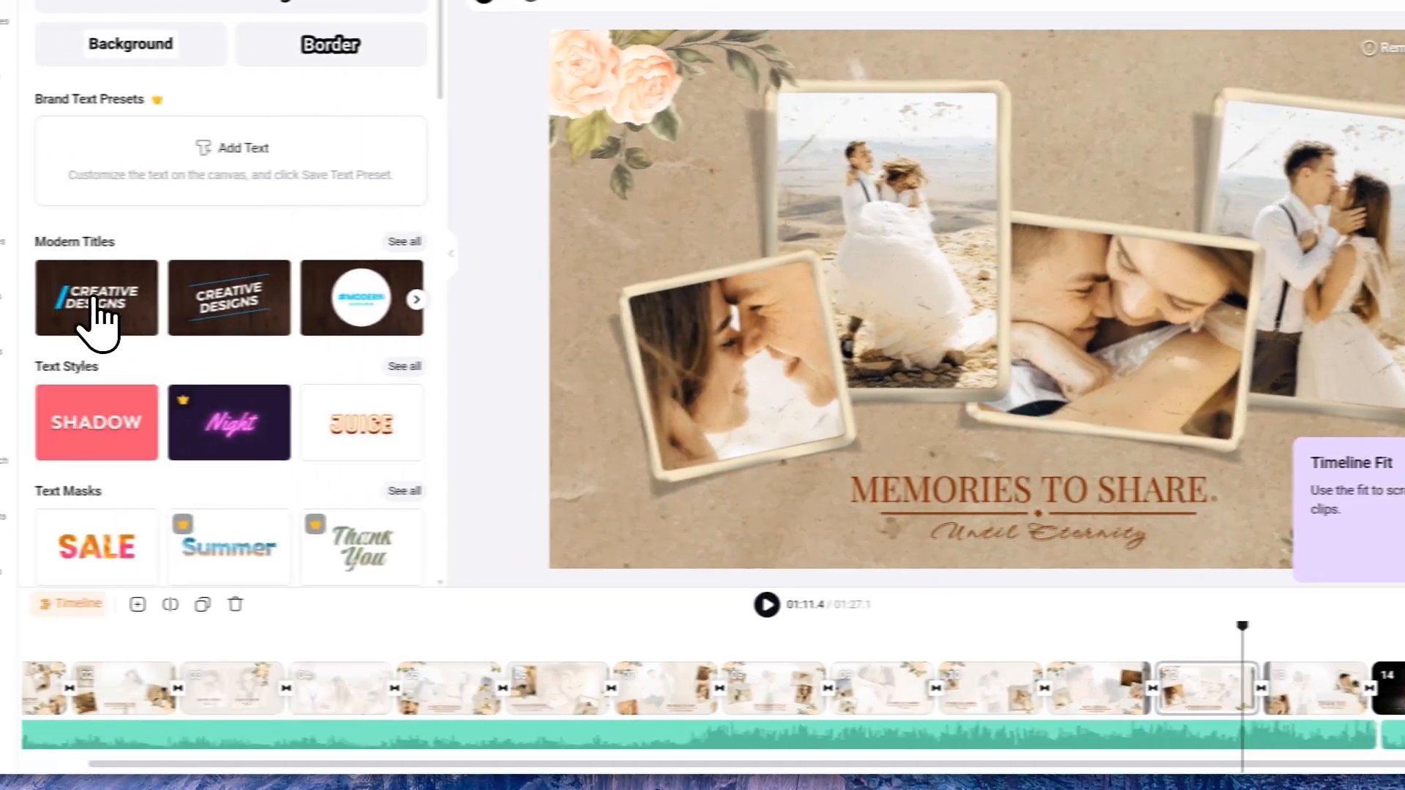
left_click(22, 298)
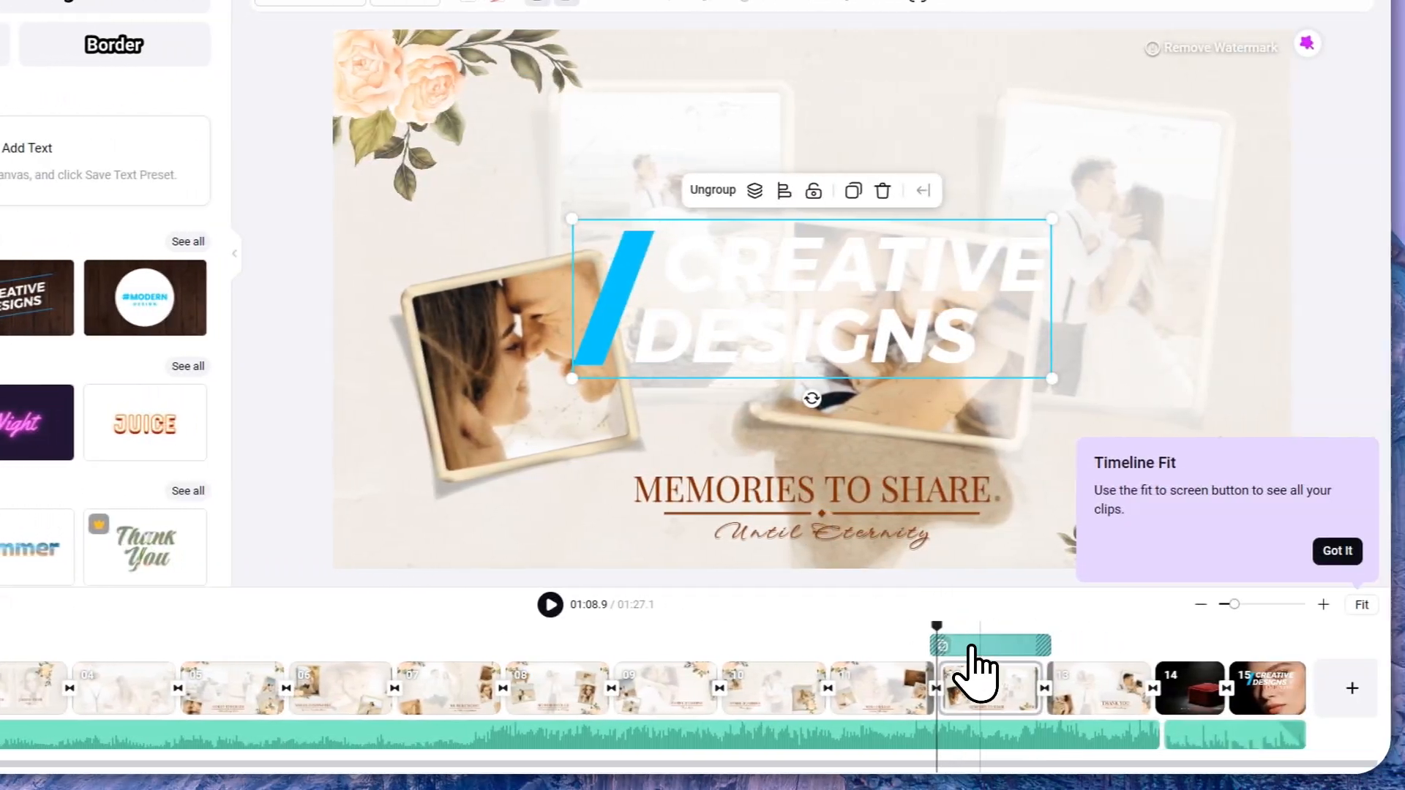
left_click(952, 648)
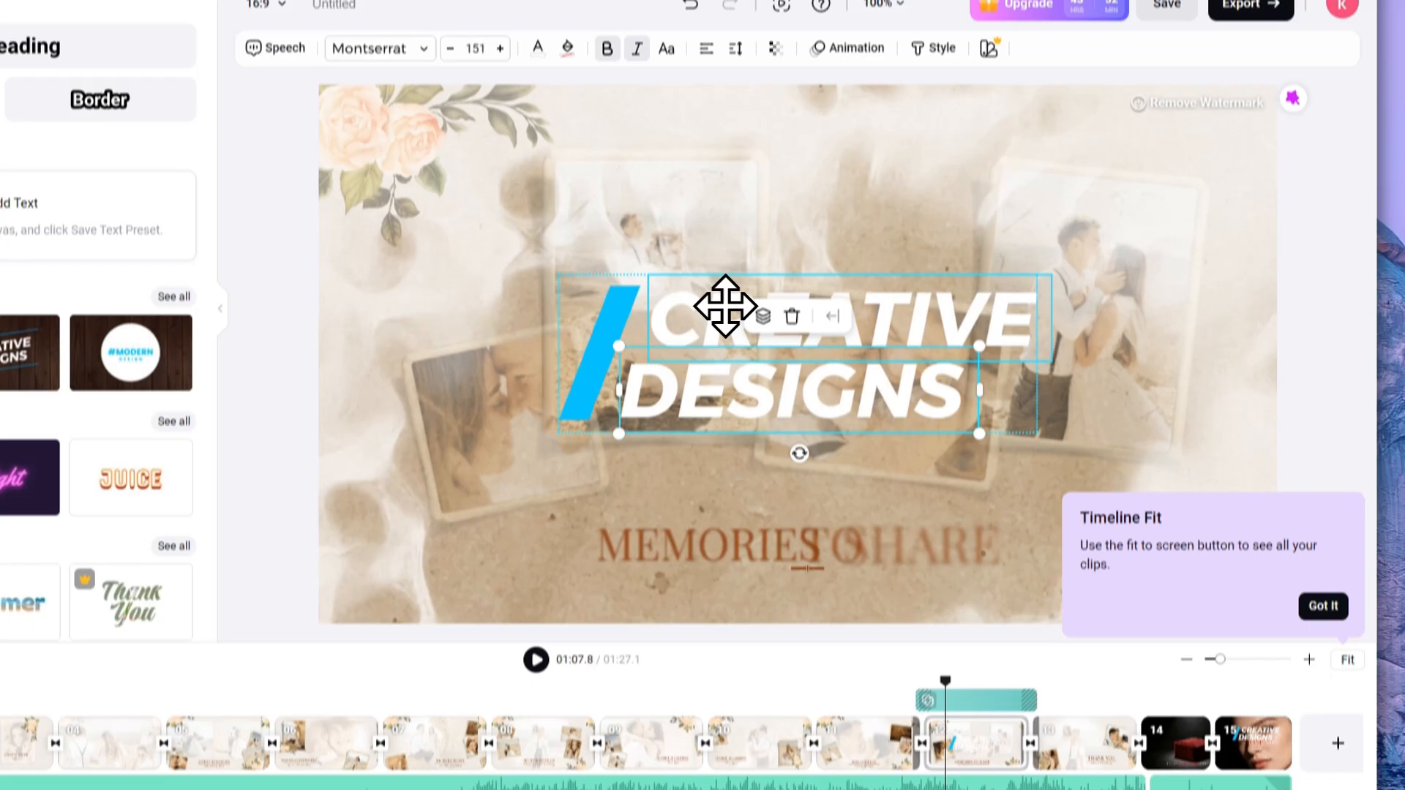
double_click(714, 262)
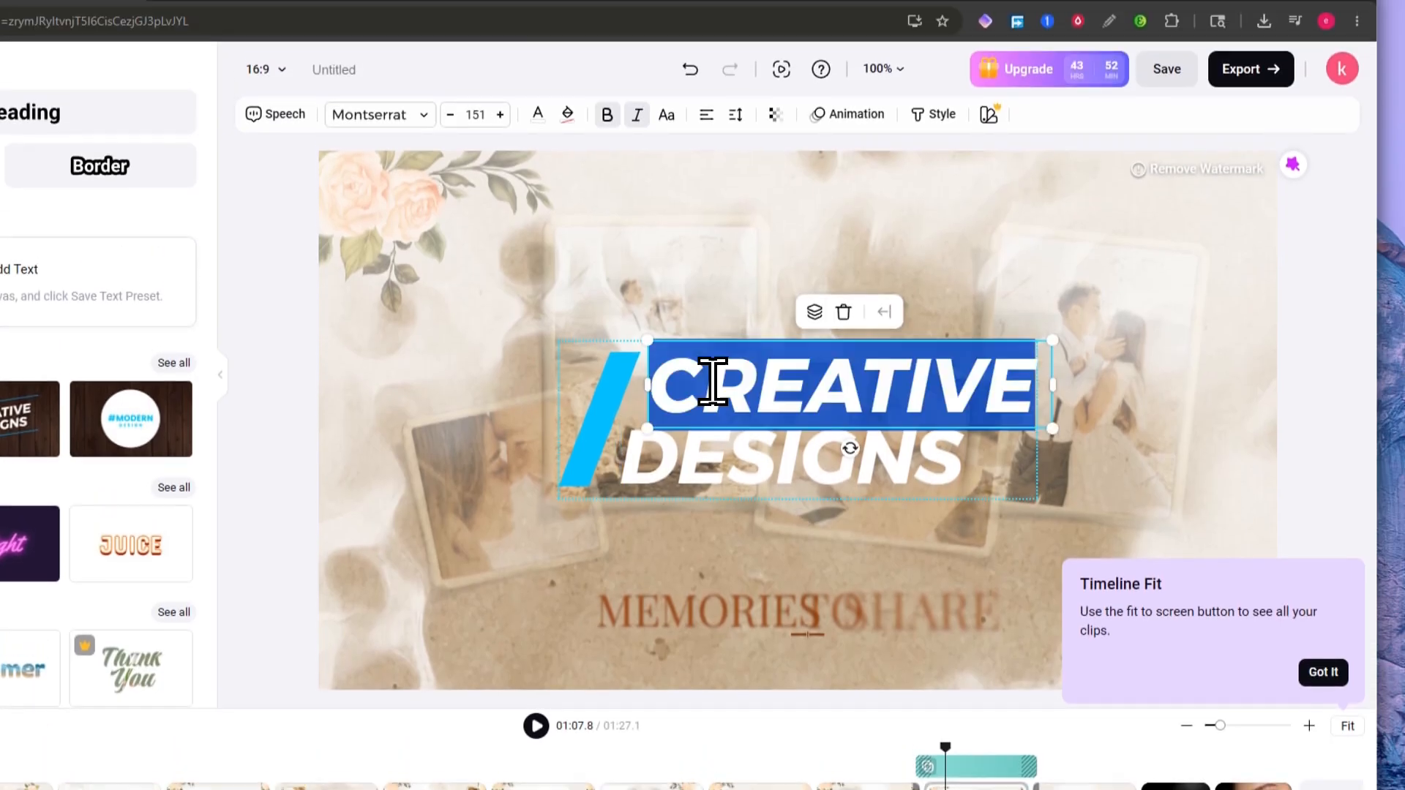
type("simple t")
key("ctrl+a")
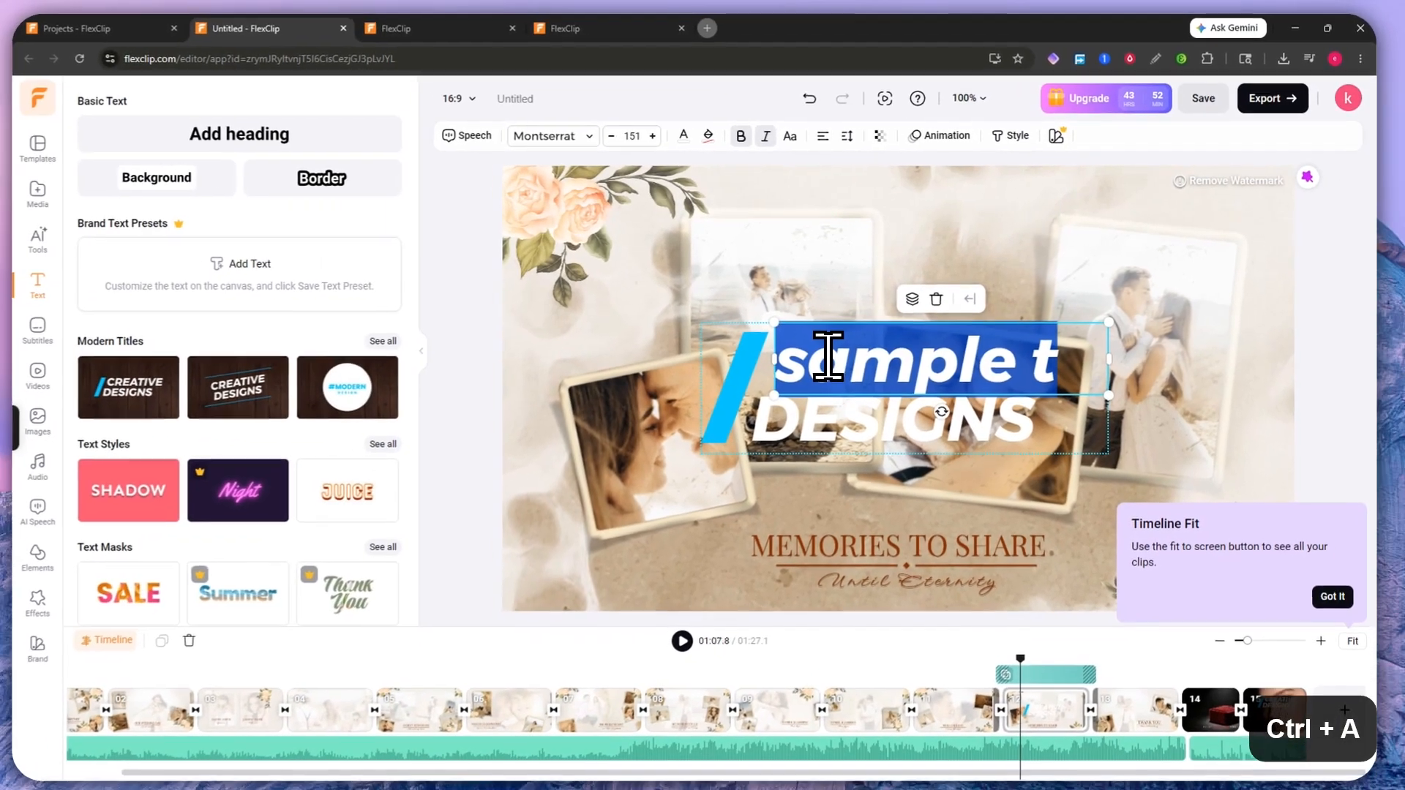
type("l")
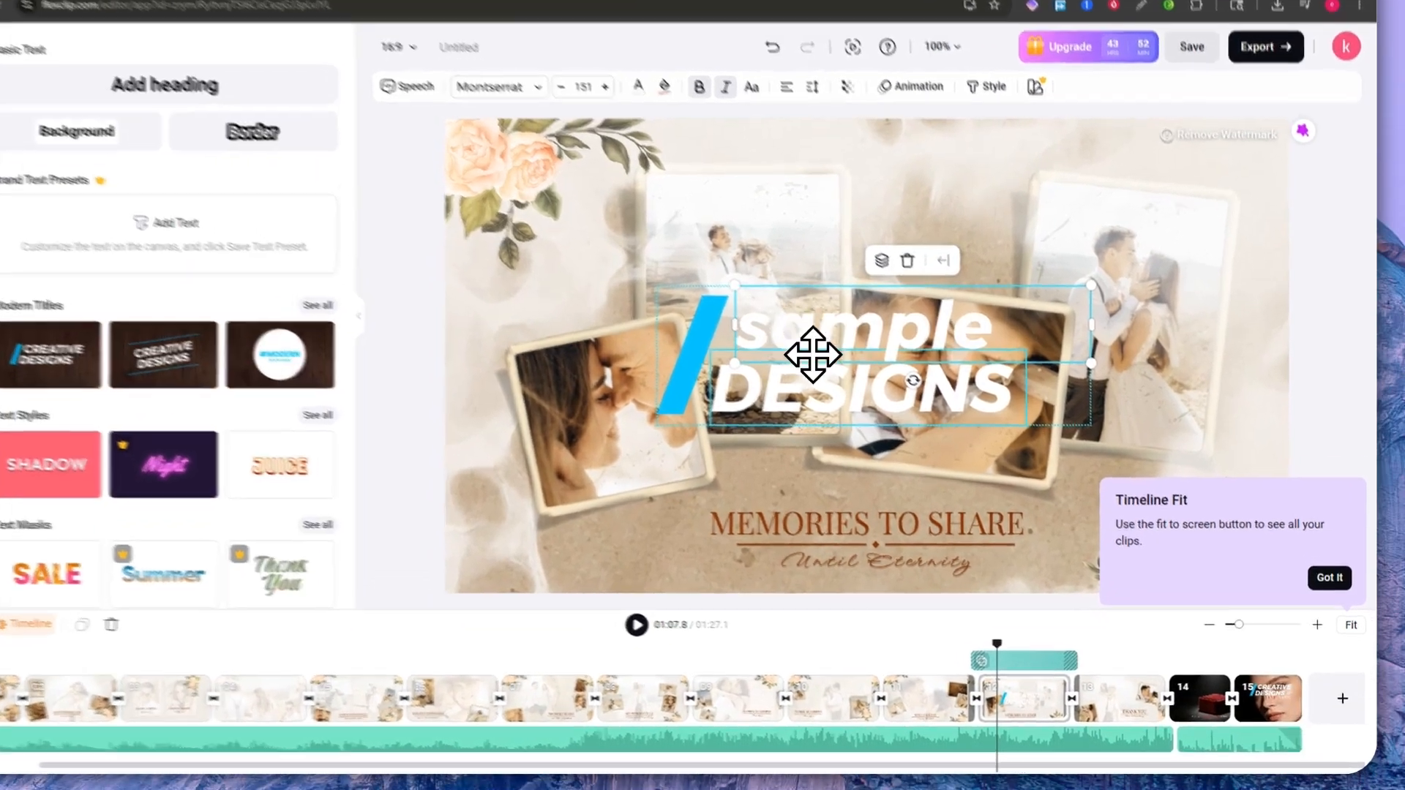
double_click(870, 413)
type("t")
key("BackSpace")
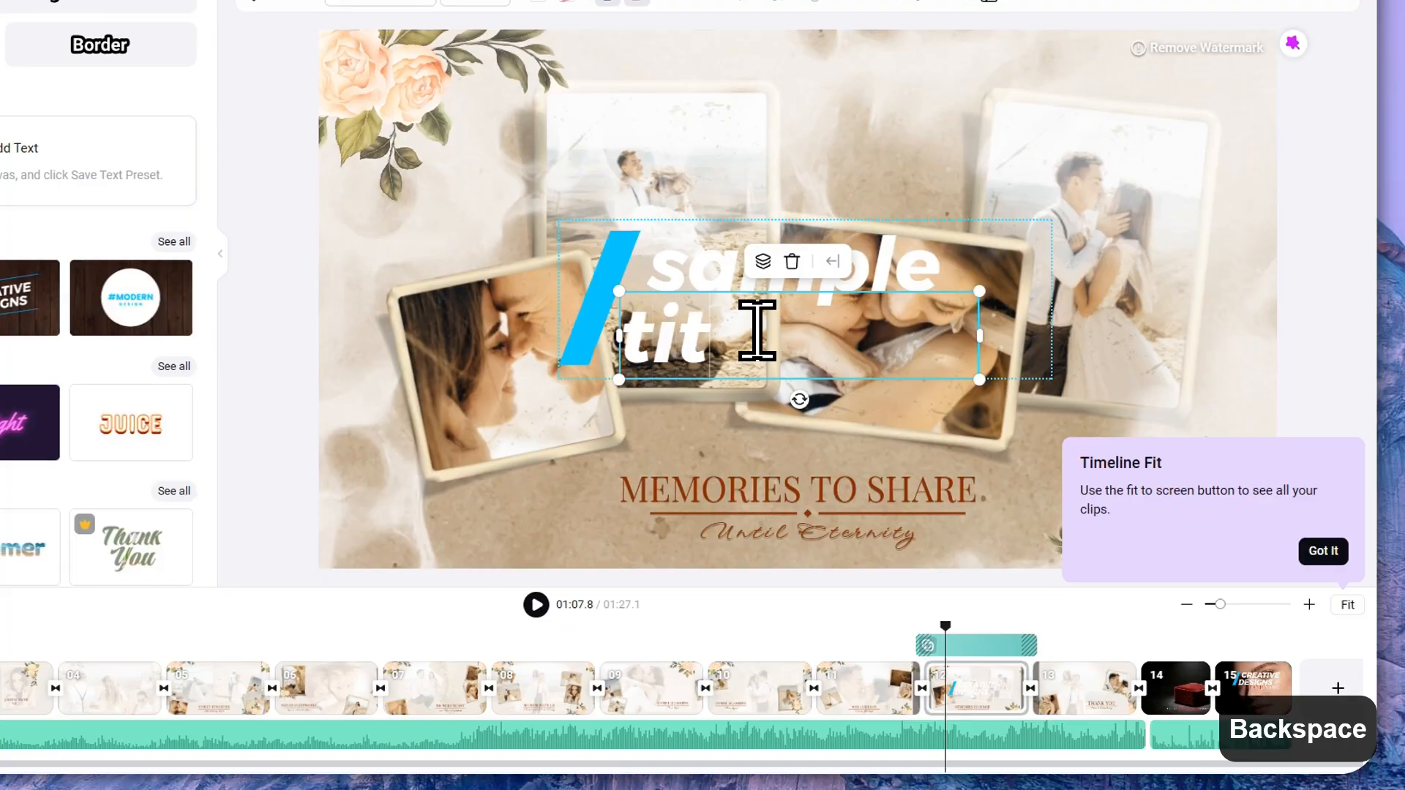
left_click(889, 627)
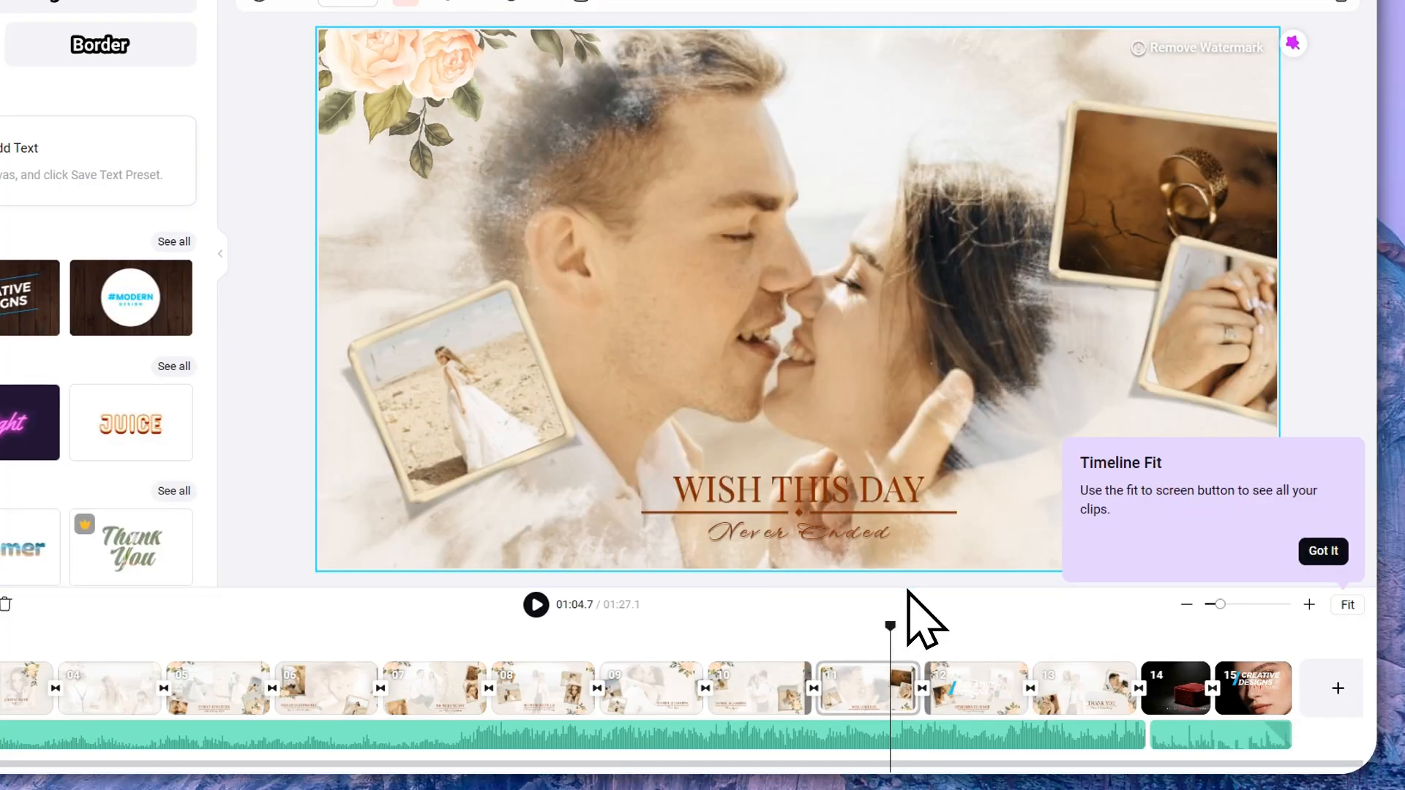
Step: Pause on the 'sample title' scene around 01:05 and open Scene 12's layer timeline
left_click(900, 627)
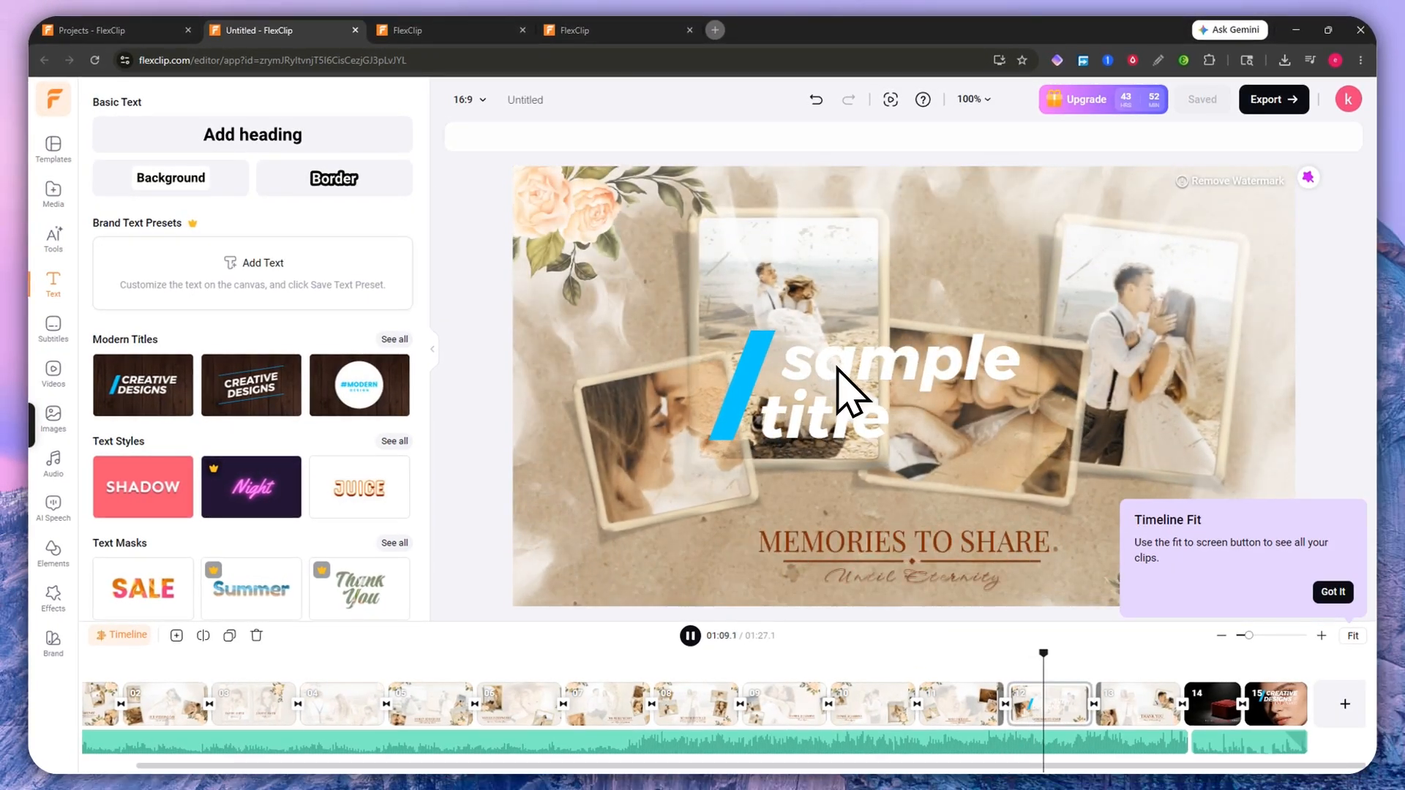
left_click(842, 377)
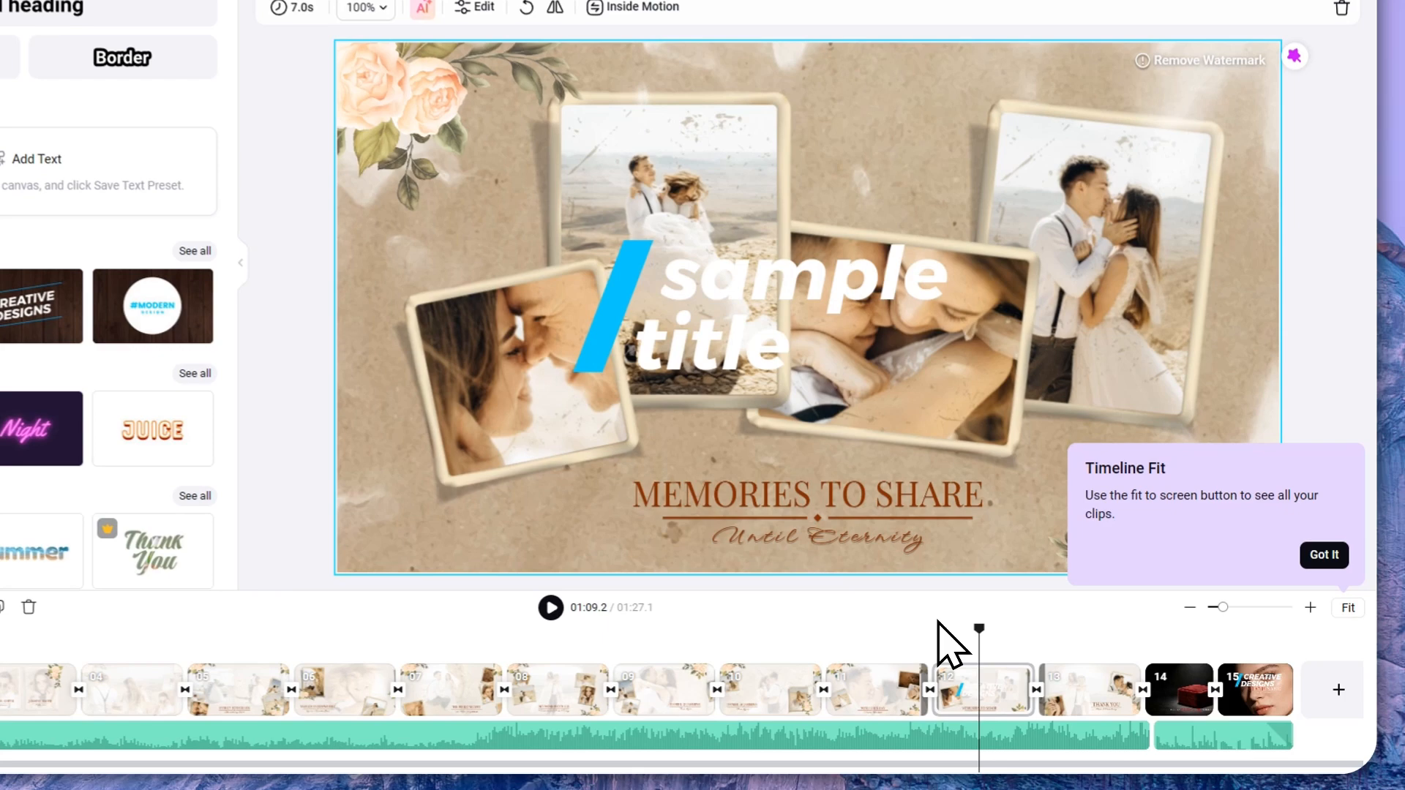
left_click(1019, 669)
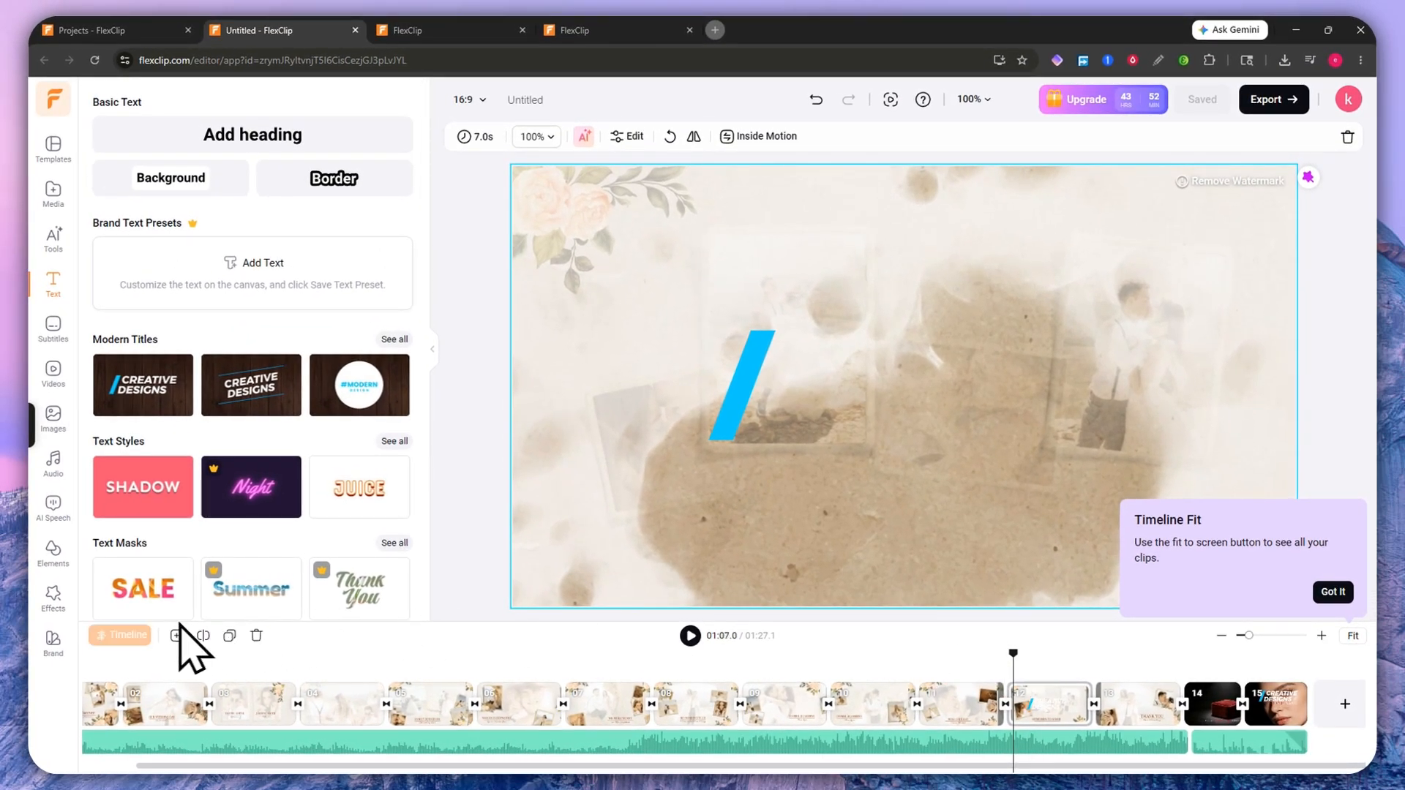
left_click(142, 632)
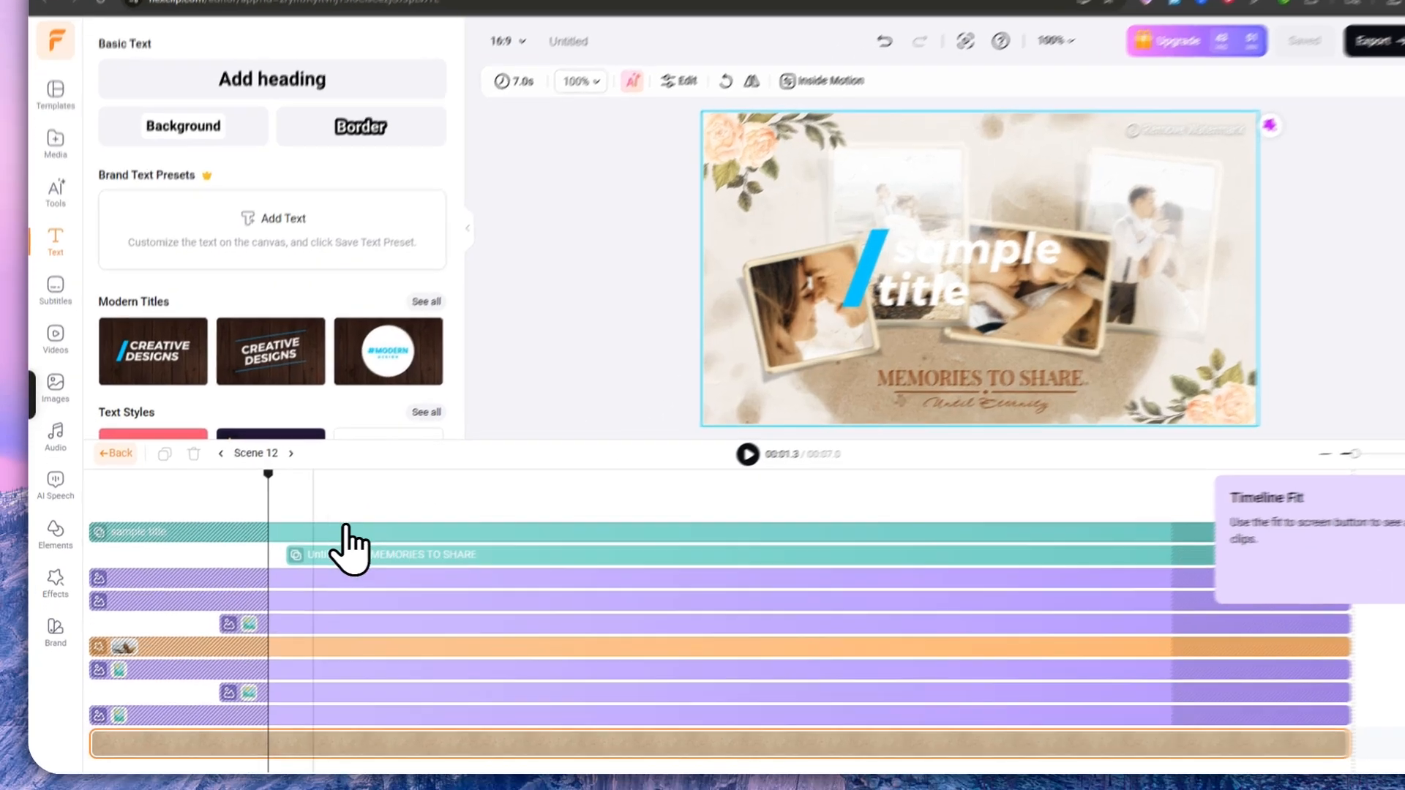
Step: Select the sample title layer, then inspect Scene 11's layer timeline and return to the storyboard
left_click(269, 553)
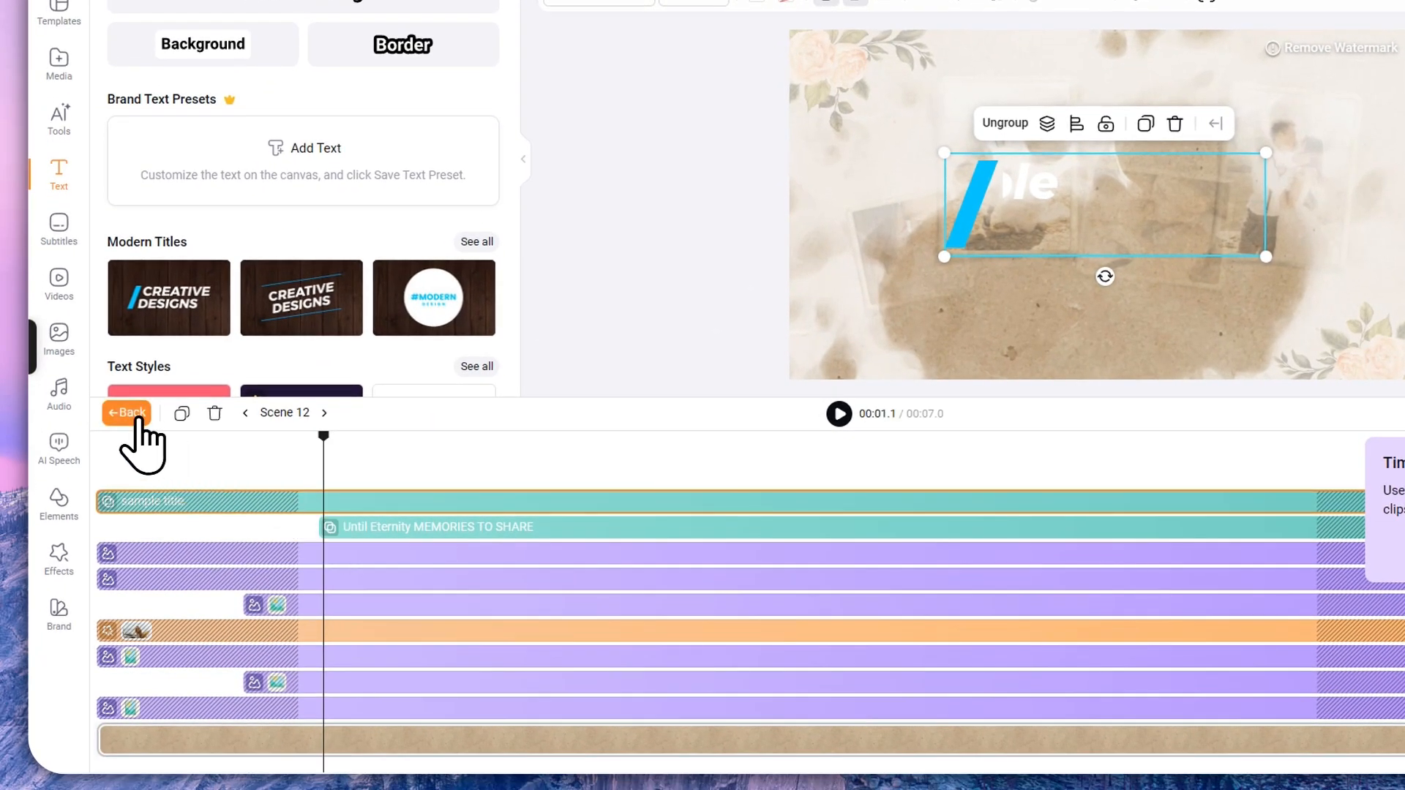
left_click(136, 414)
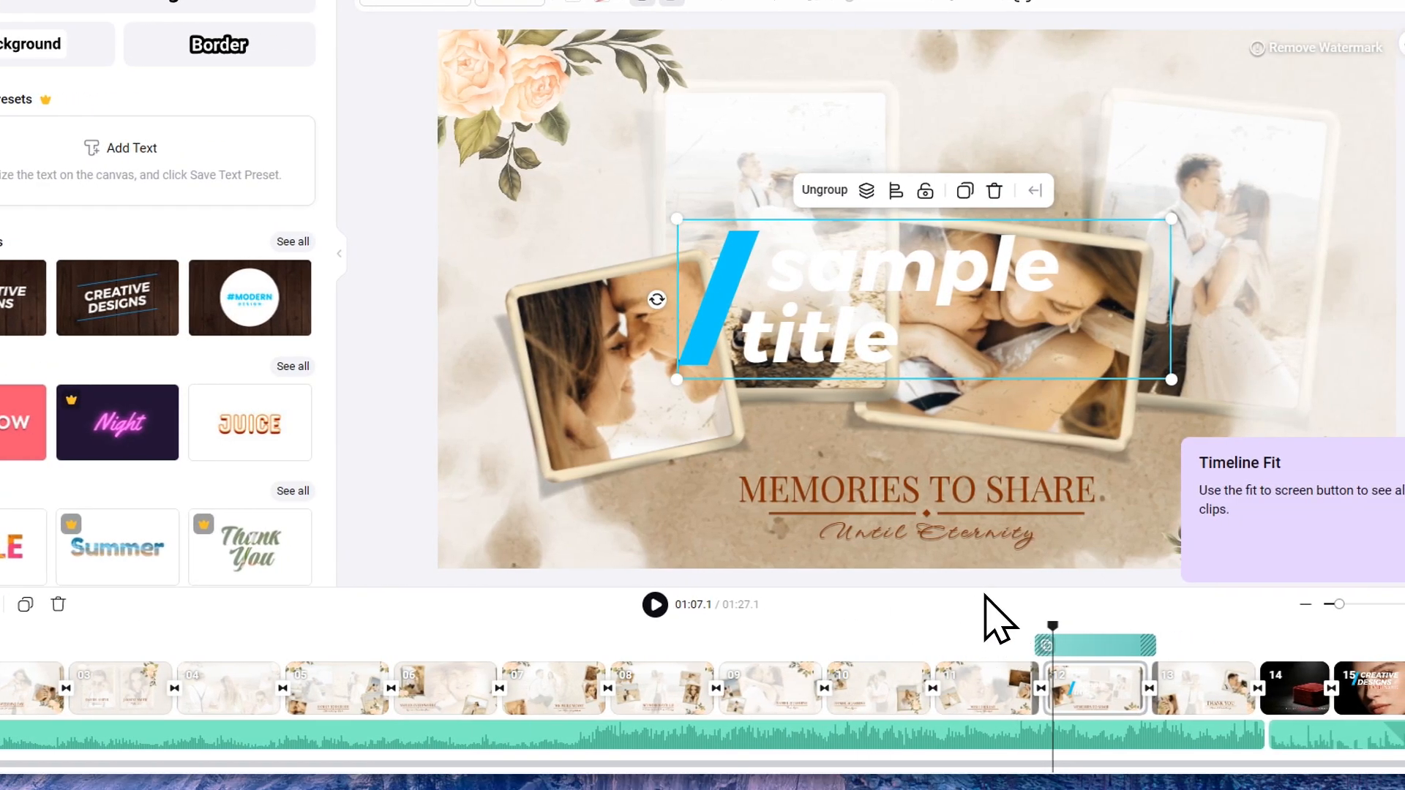
left_click(967, 631)
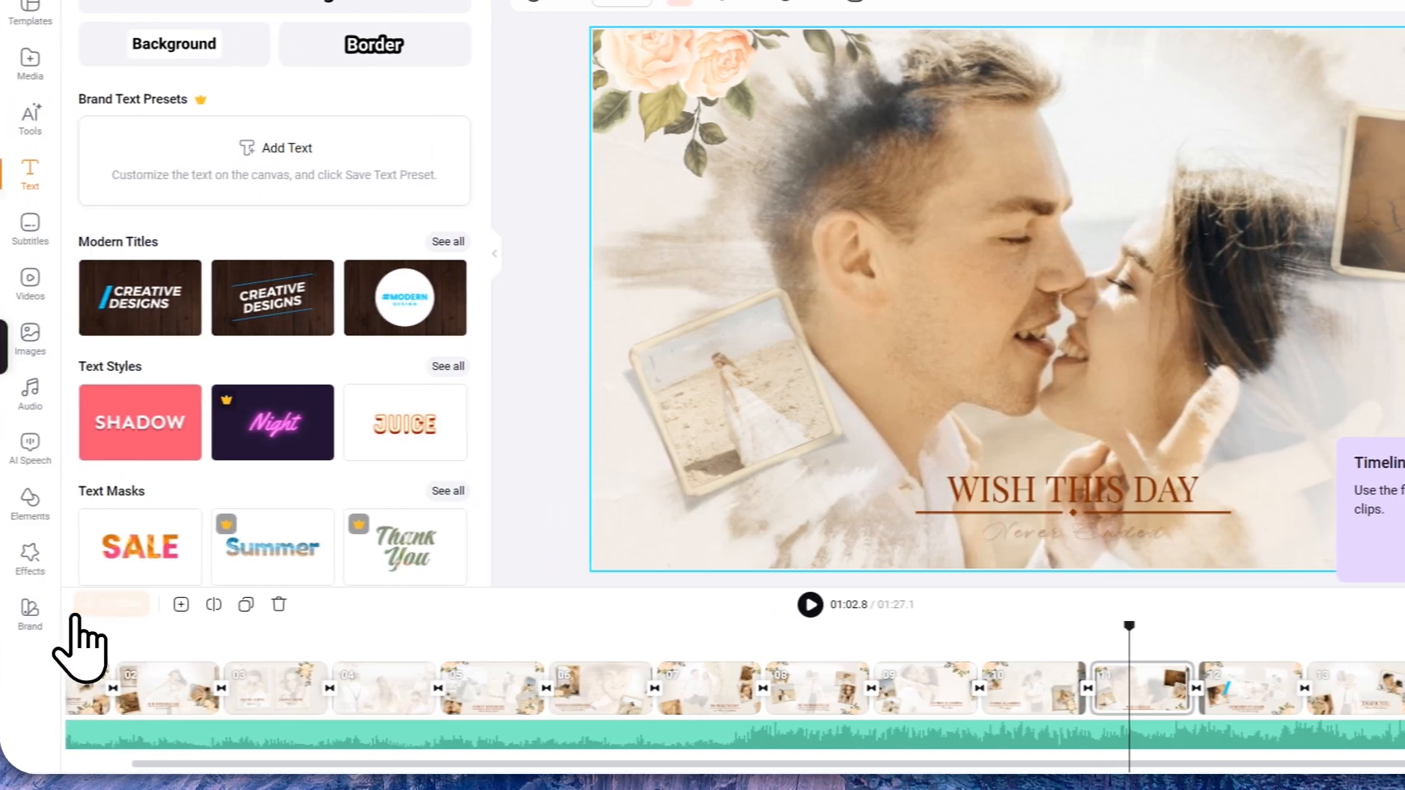
left_click(87, 610)
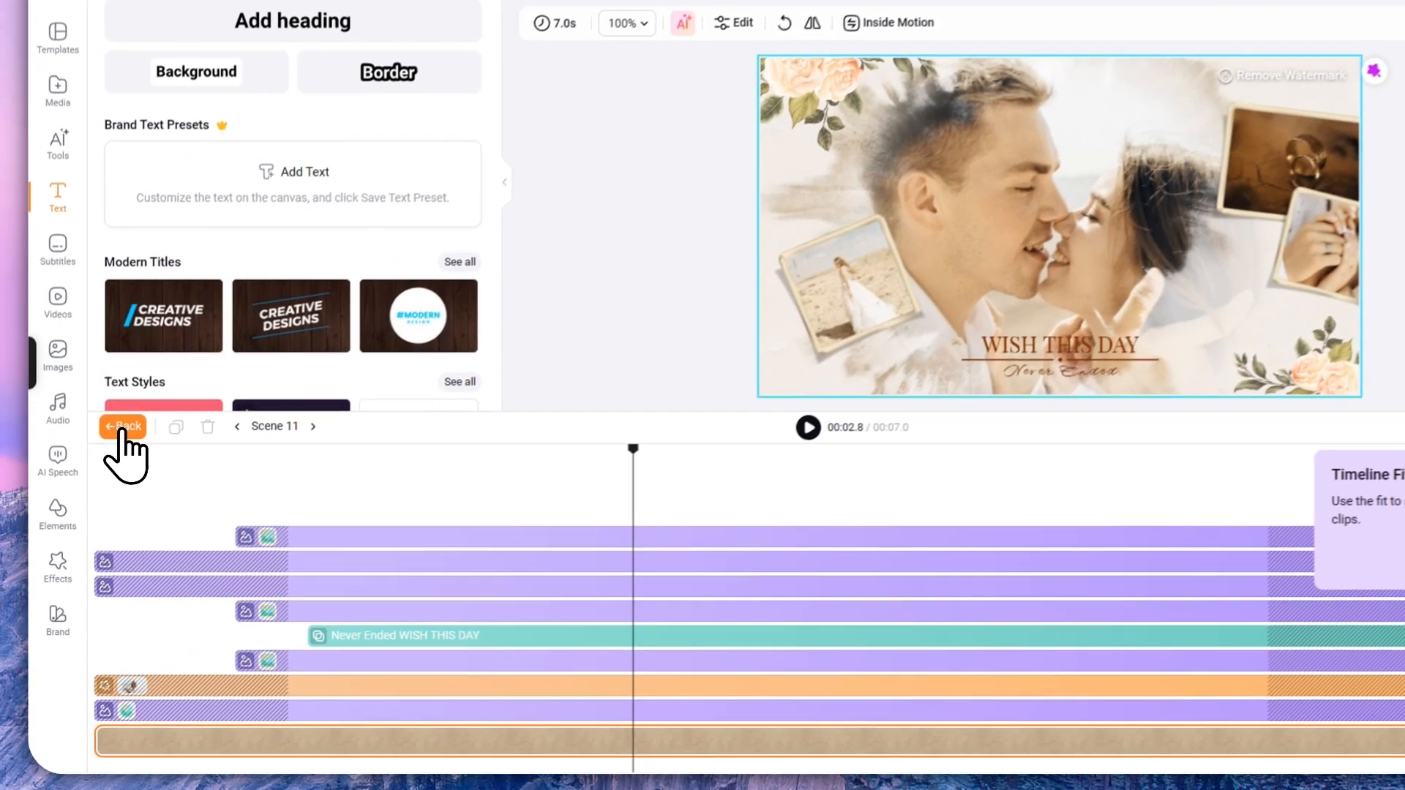
left_click(109, 479)
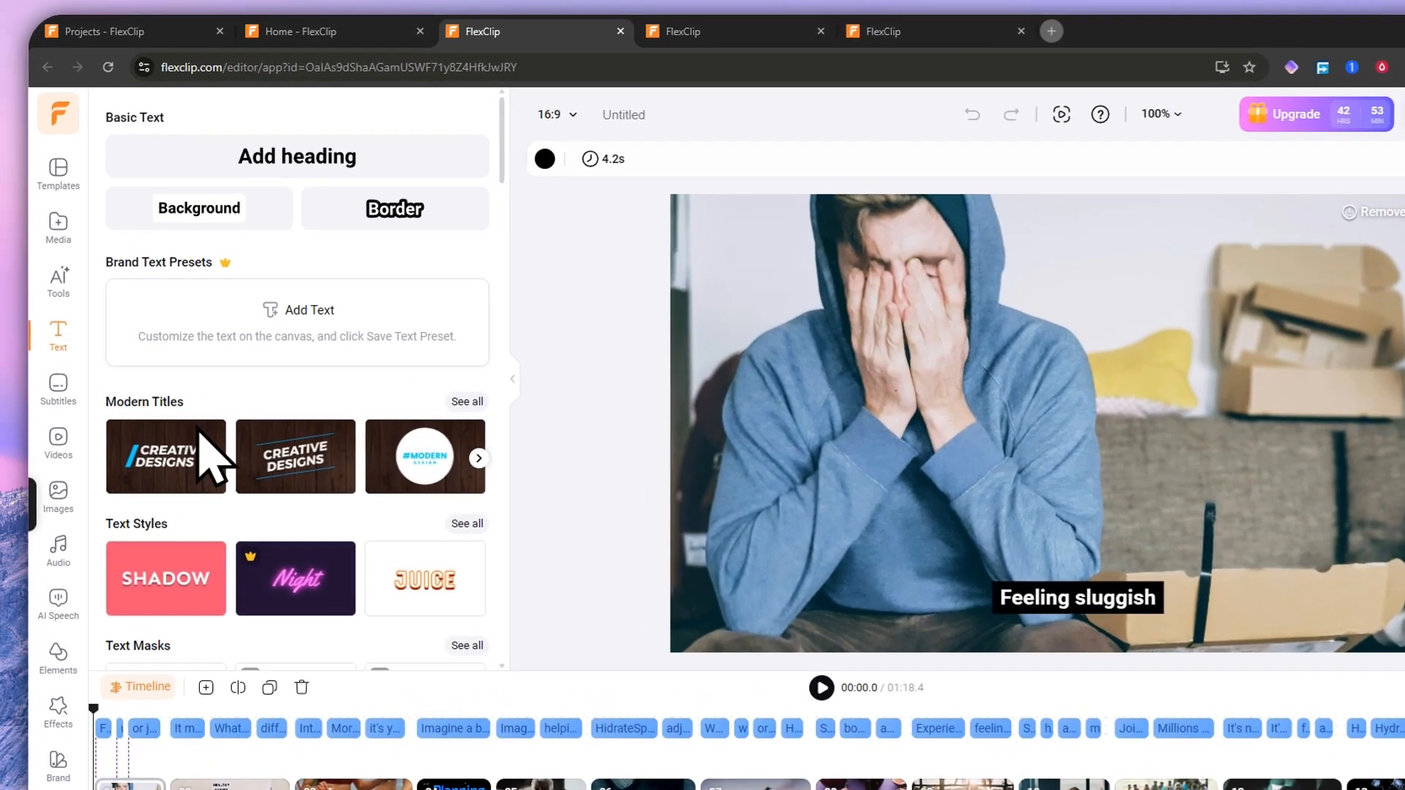
scroll(220, 446, "down", 2)
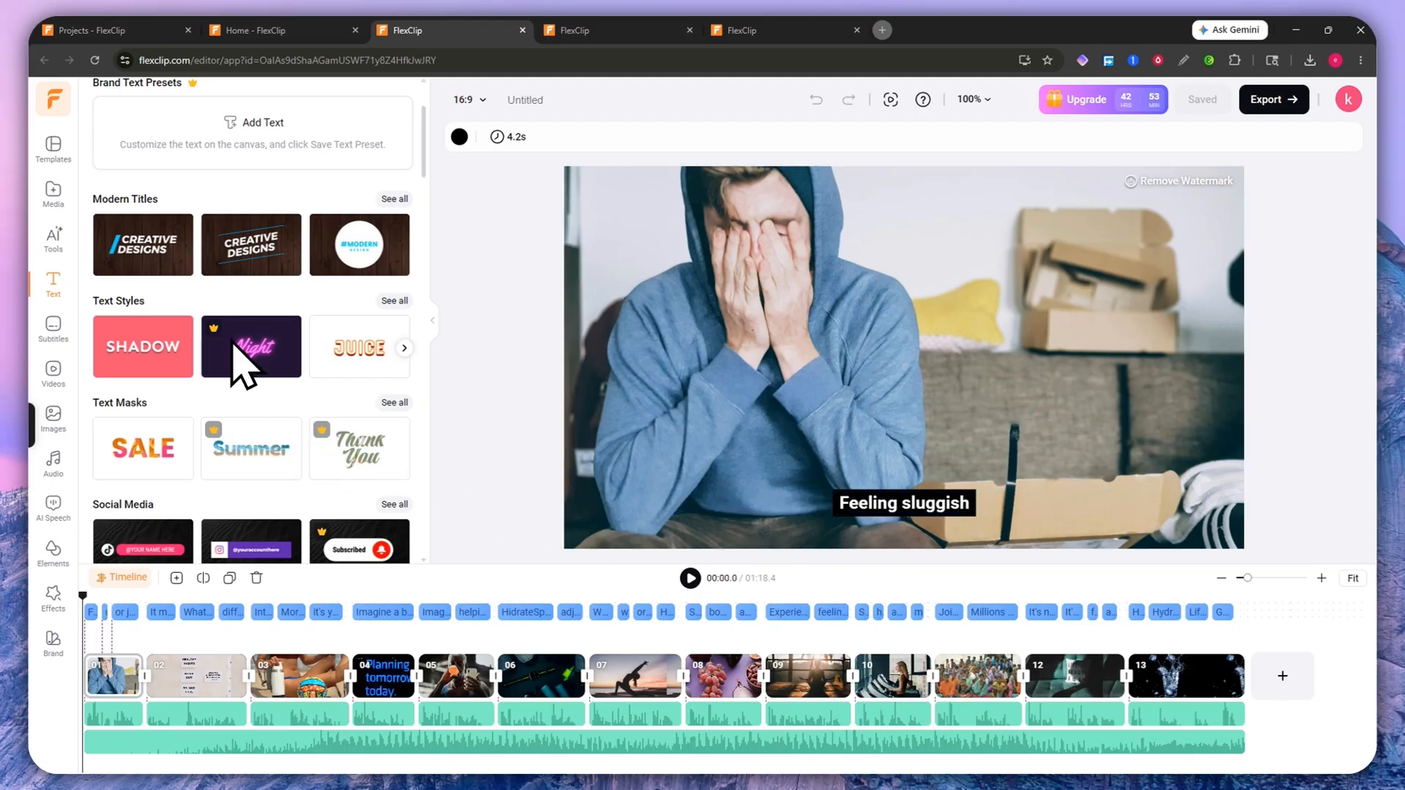
scroll(233, 341, "down", 4)
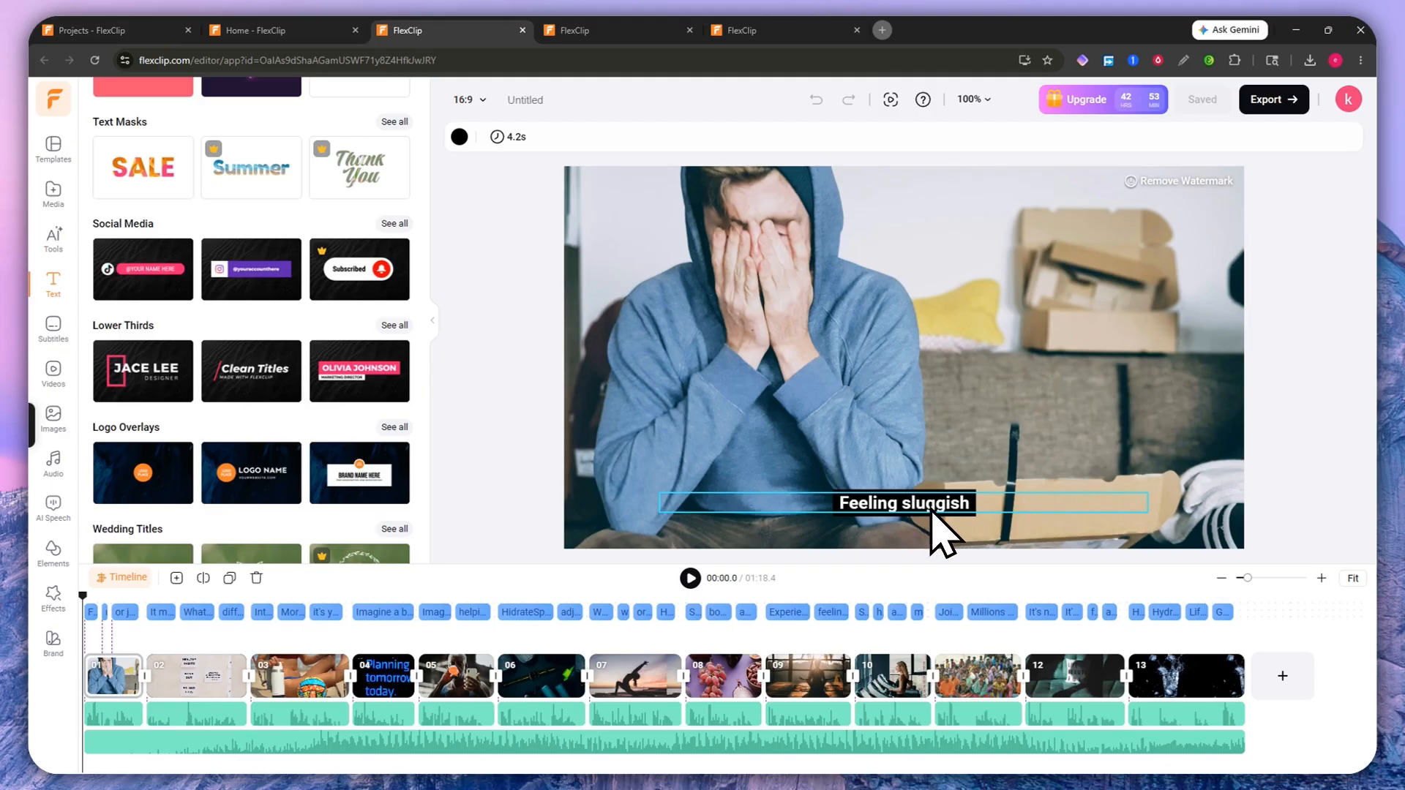
Step: Select a subtitle and try the Slant style preset on the subtitles
left_click(377, 613)
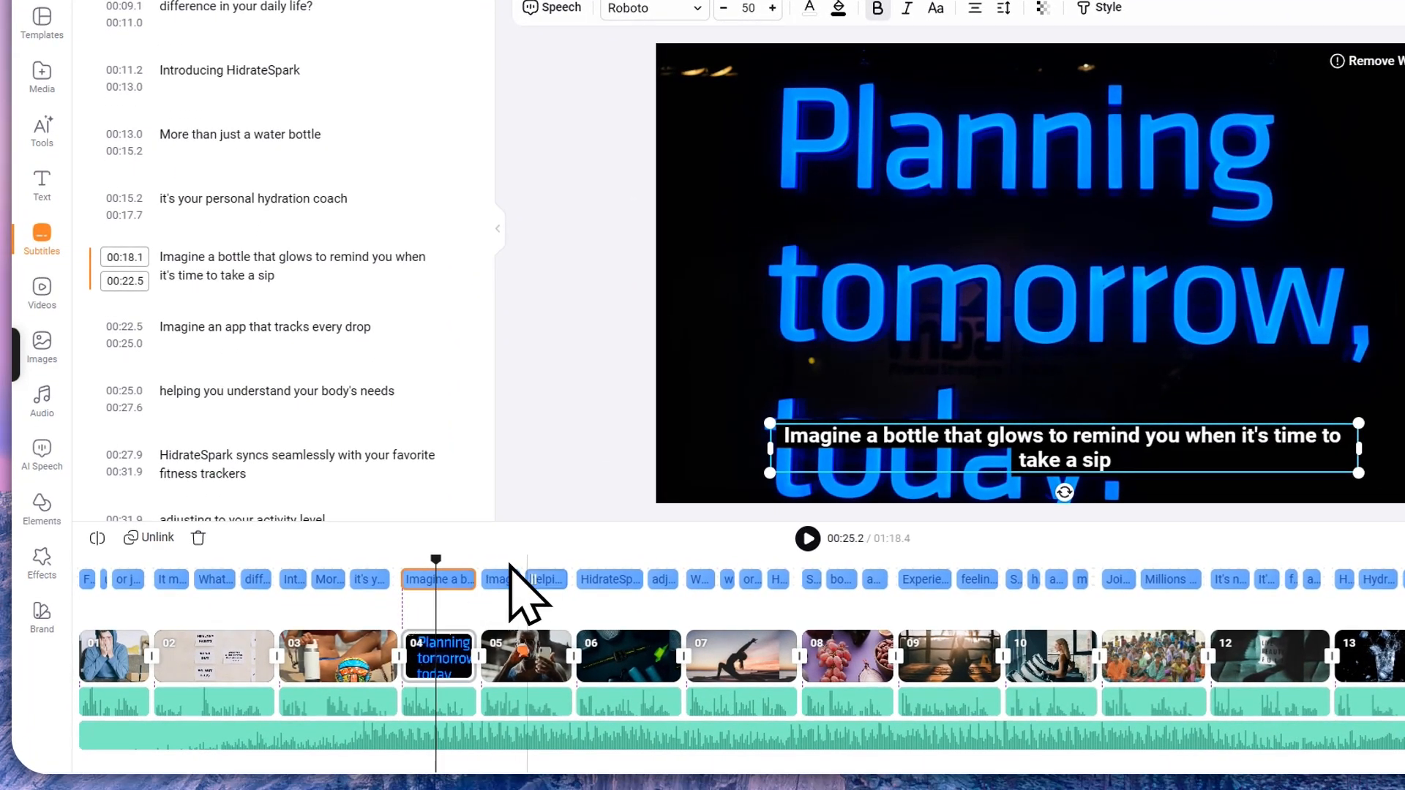
left_click(502, 581)
left_click(541, 579)
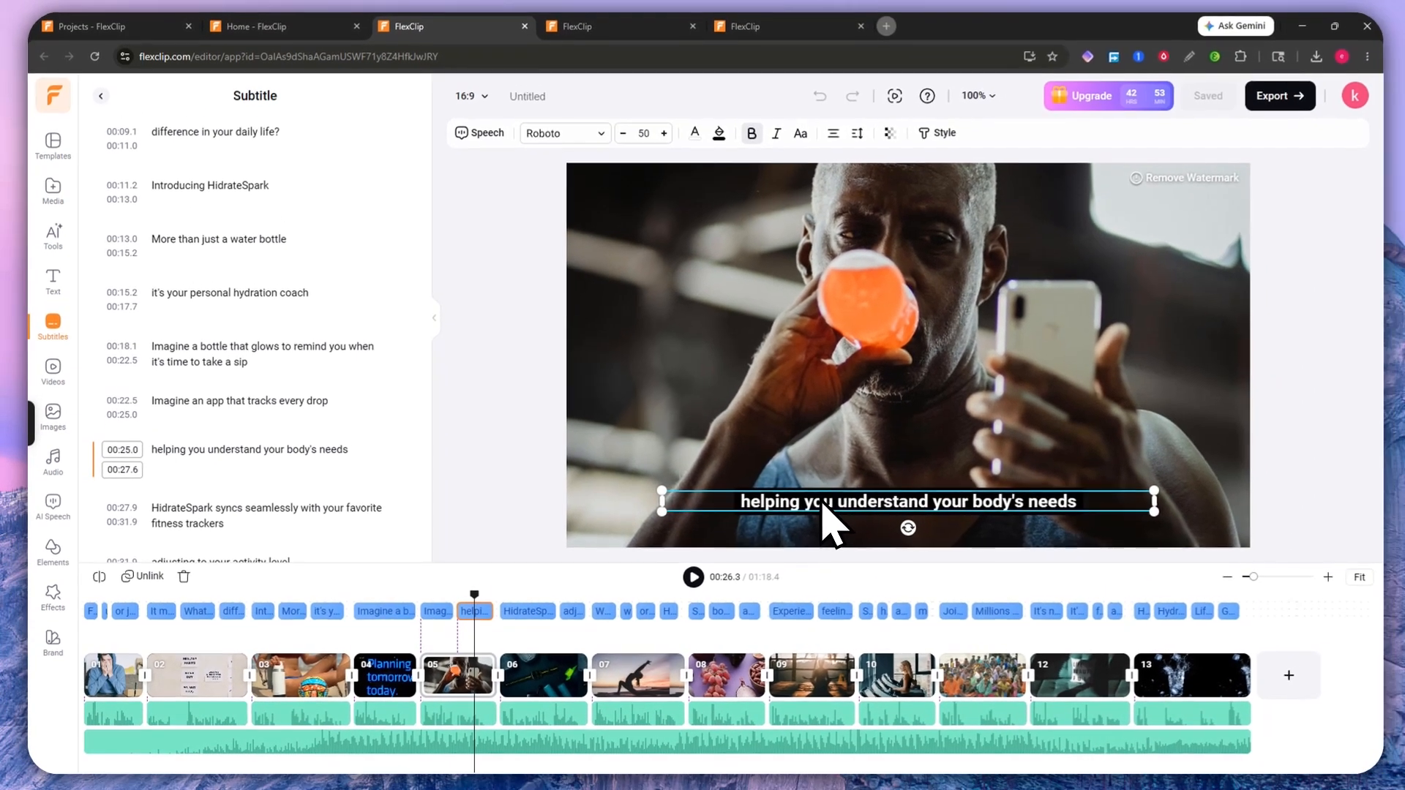
left_click(935, 138)
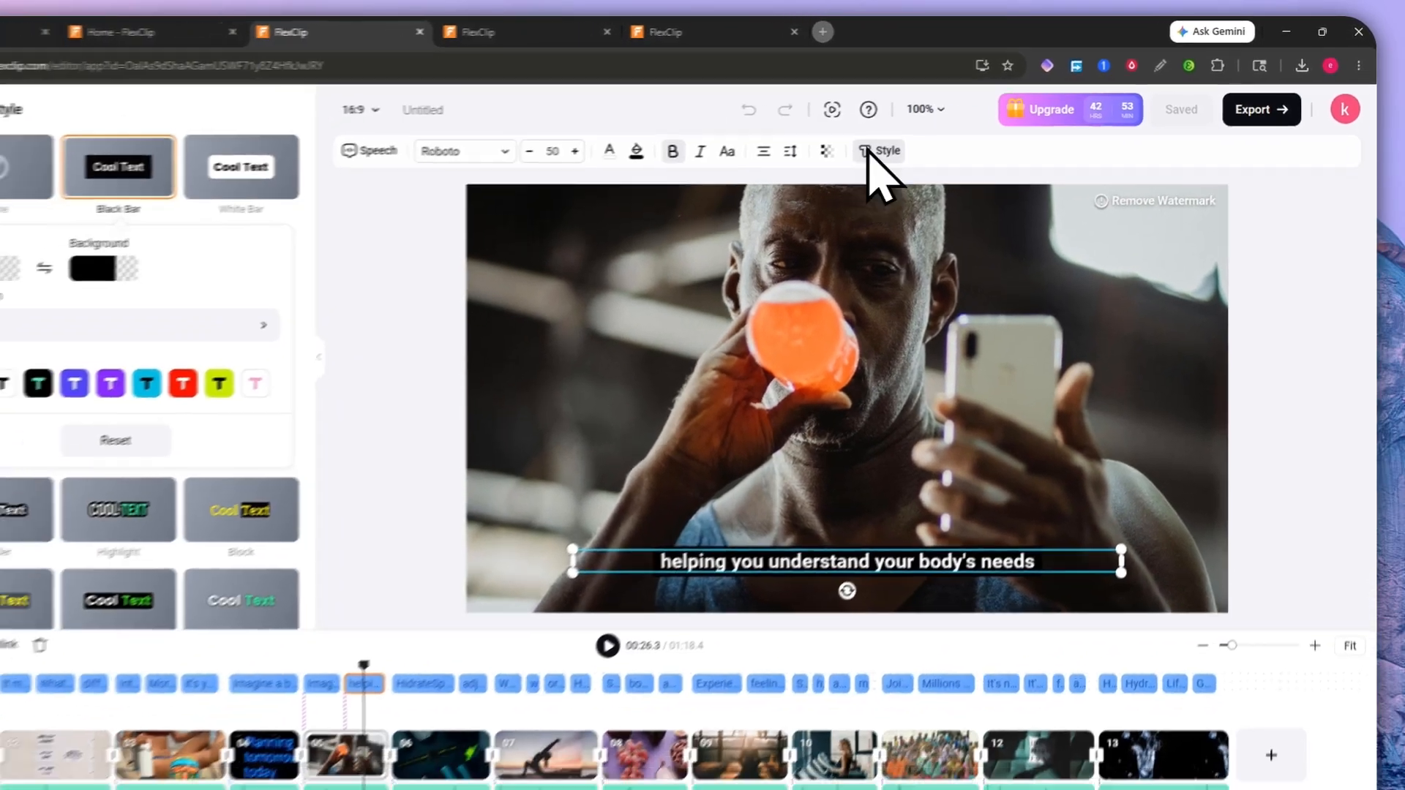
scroll(146, 455, "down", 3)
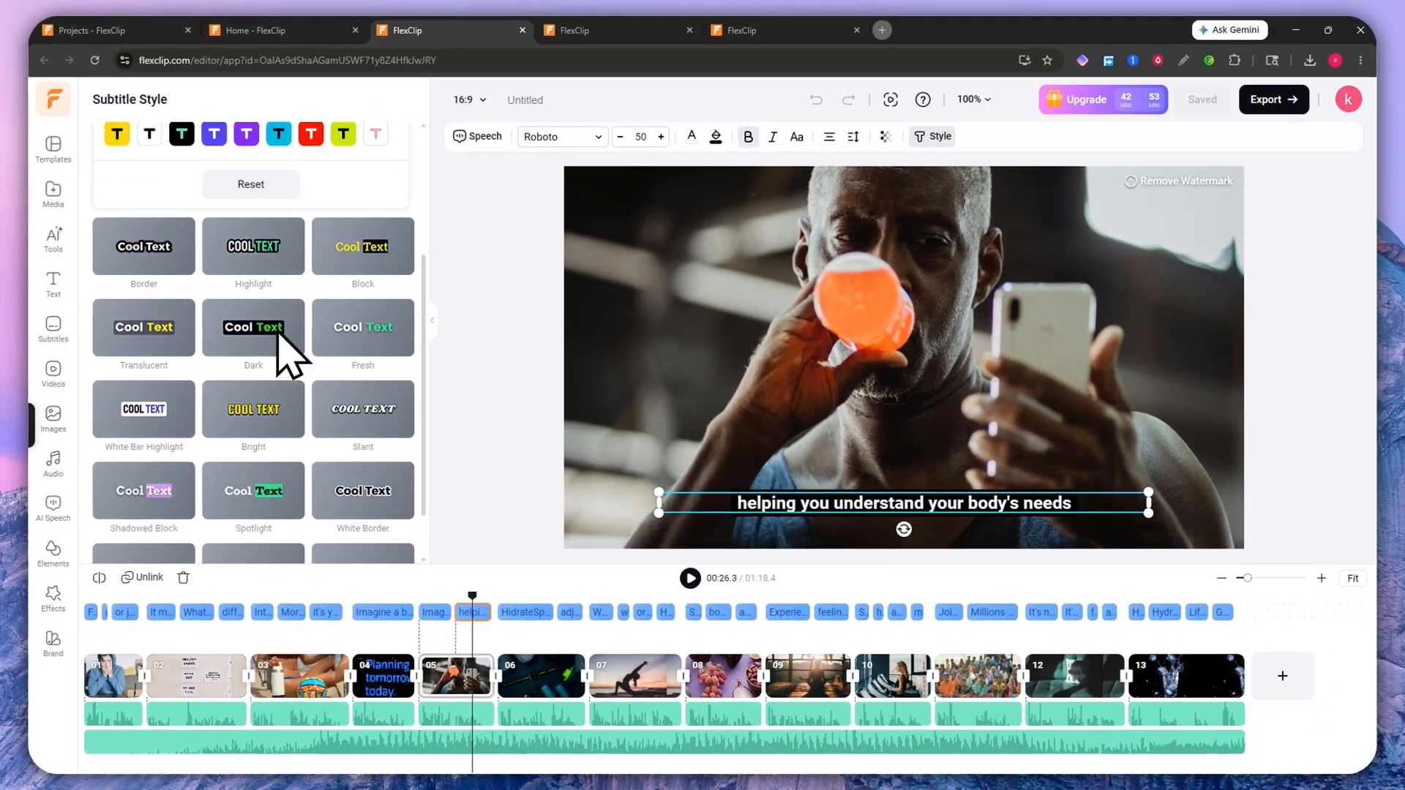
scroll(277, 345, "down", 1)
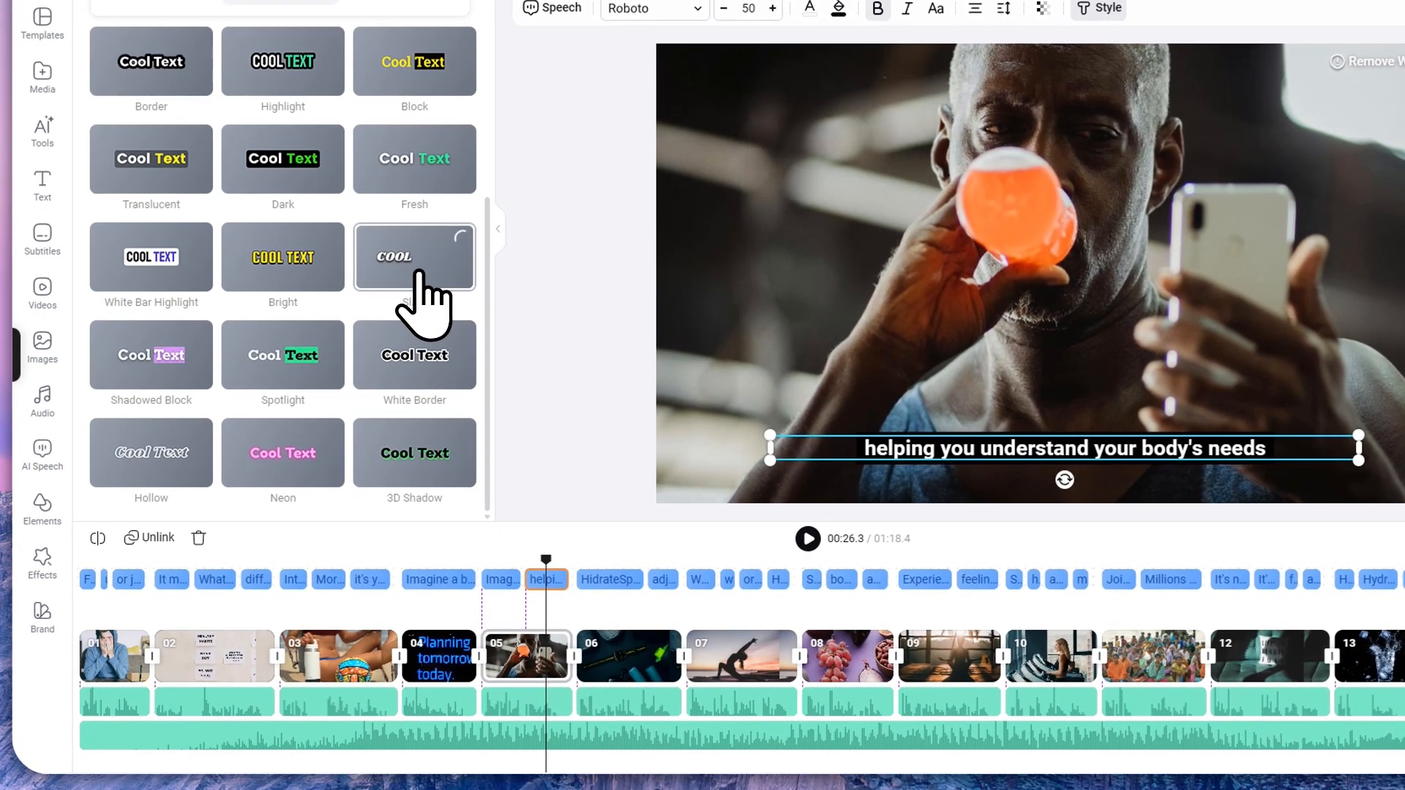
left_click(367, 356)
scroll(421, 293, "down", 2)
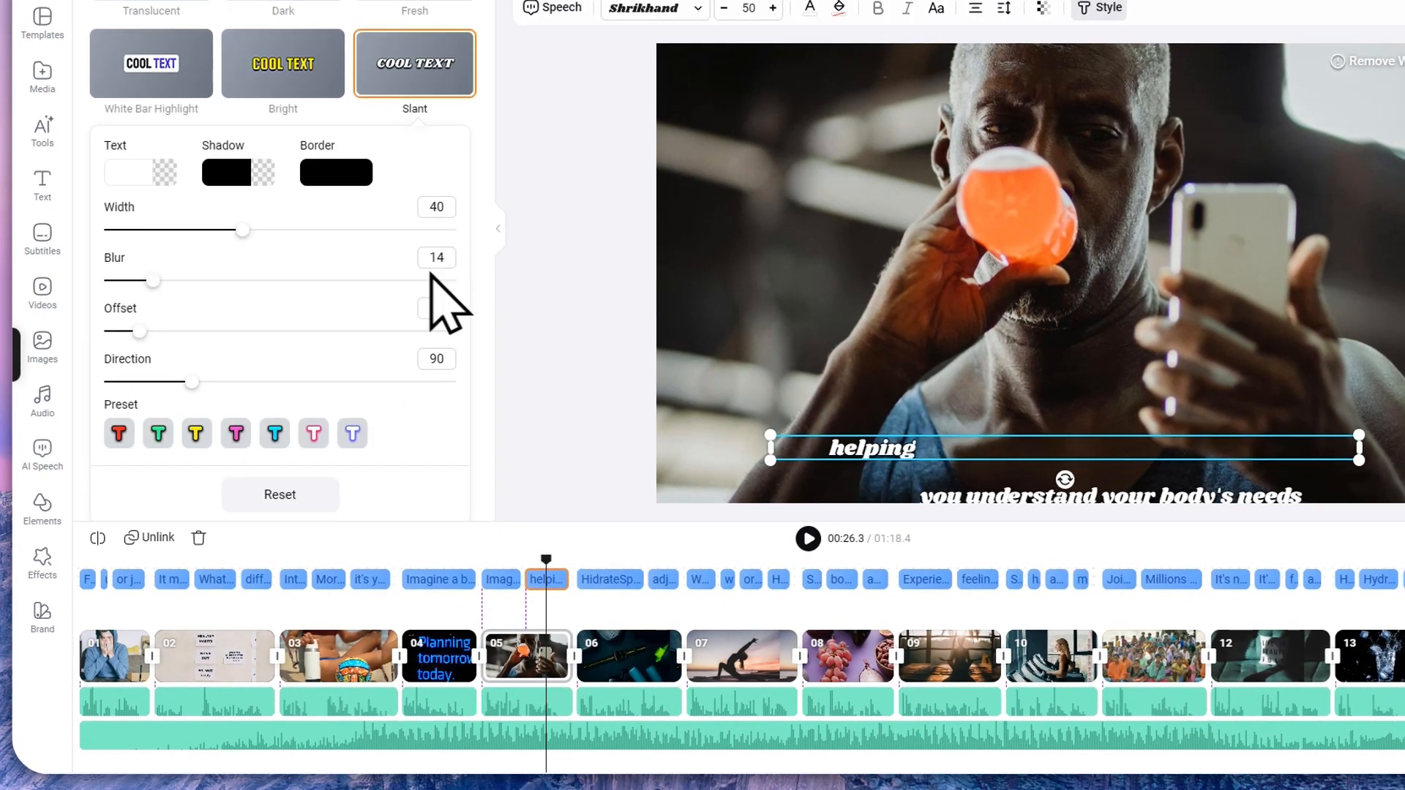
left_click(605, 558)
left_click(692, 557)
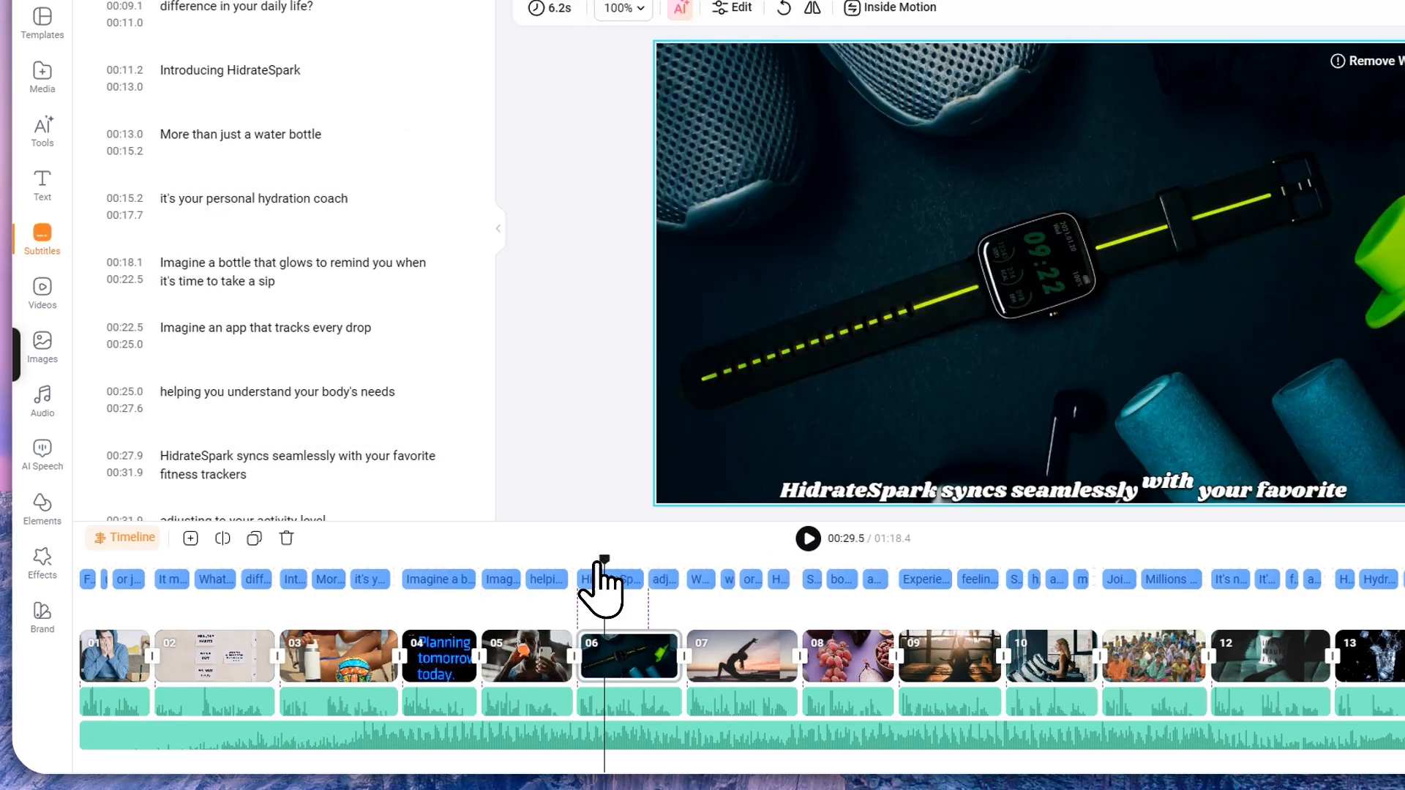
Step: Switch the subtitles to the Bright style and make their text white
left_click(611, 579)
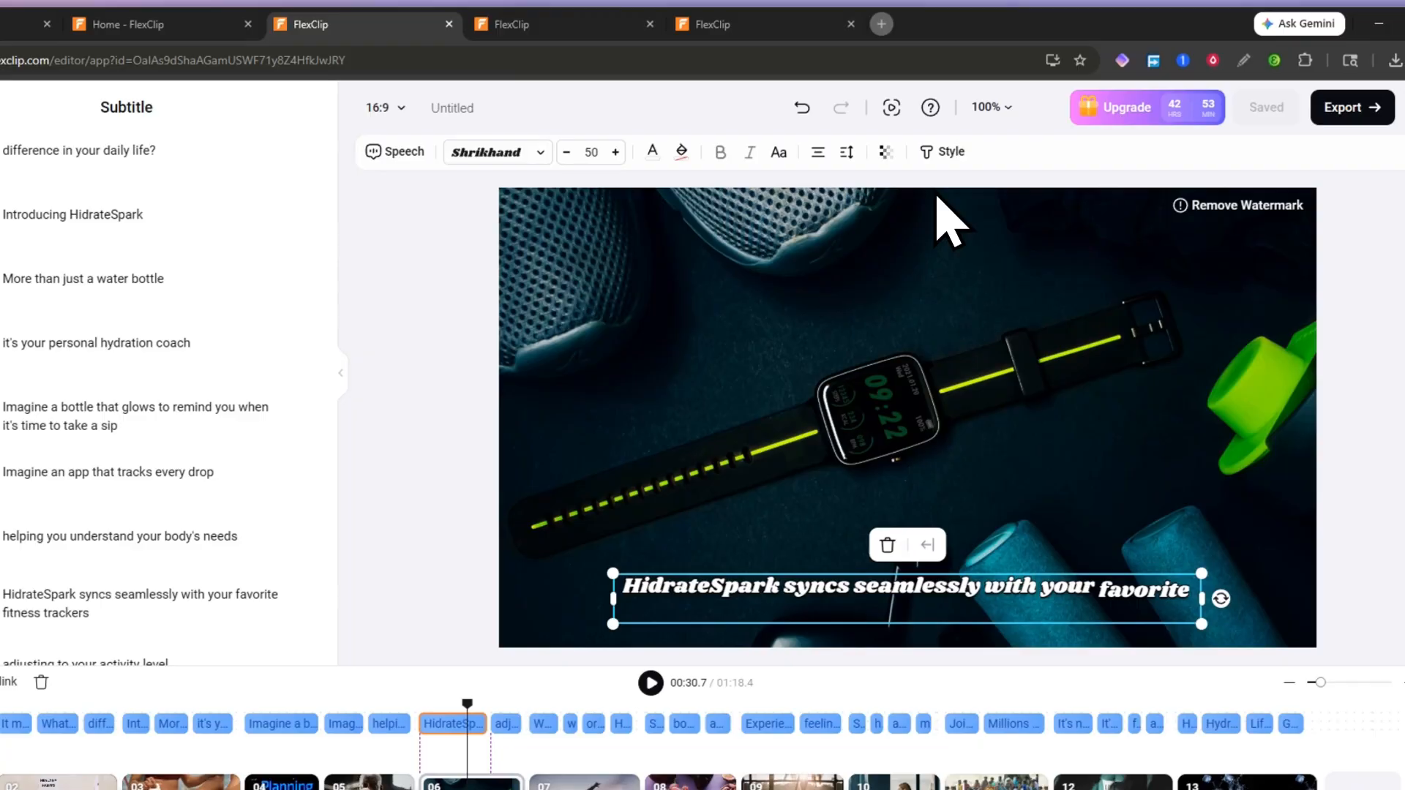
left_click(1023, 78)
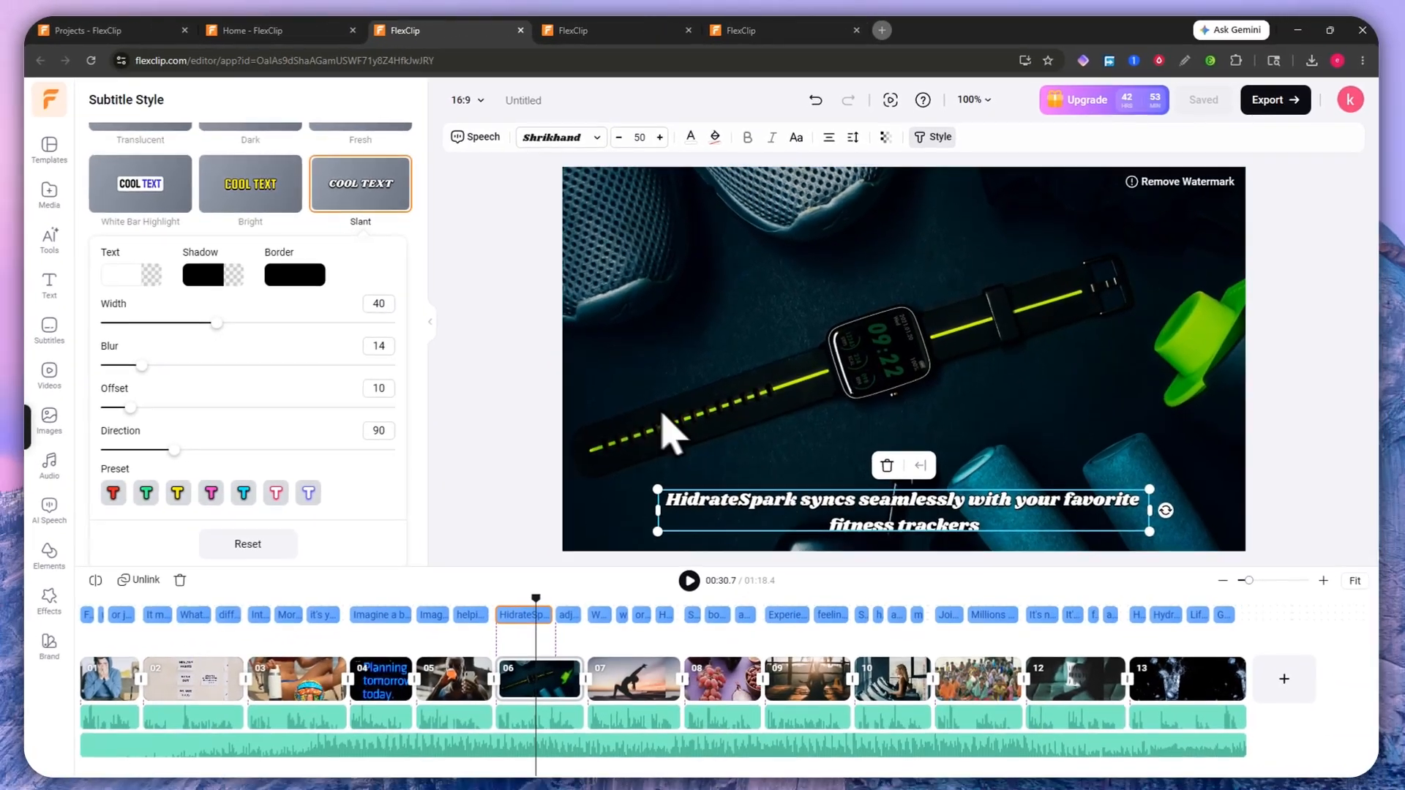
scroll(289, 437, "up", 3)
scroll(394, 359, "down", 5)
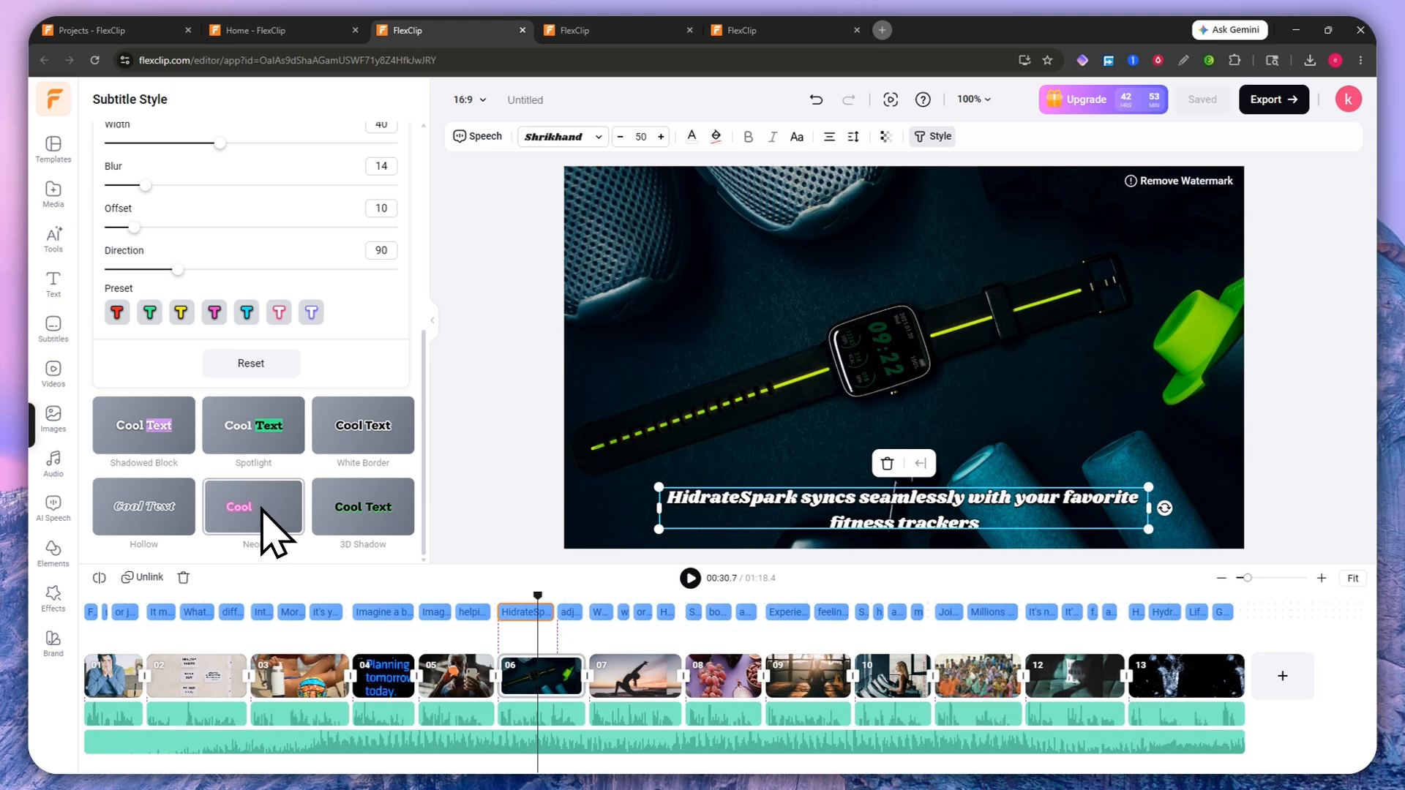
scroll(261, 510, "up", 5)
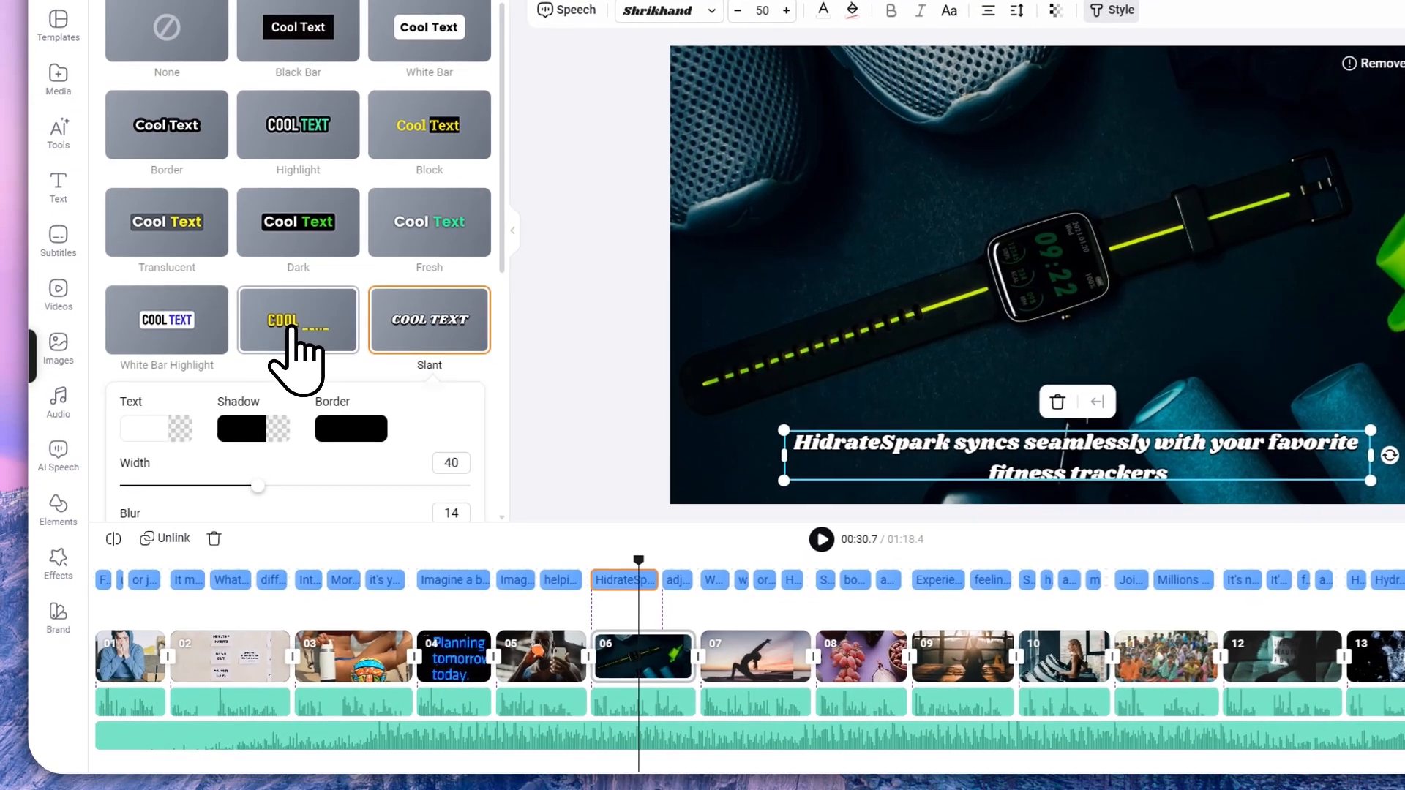
left_click(254, 406)
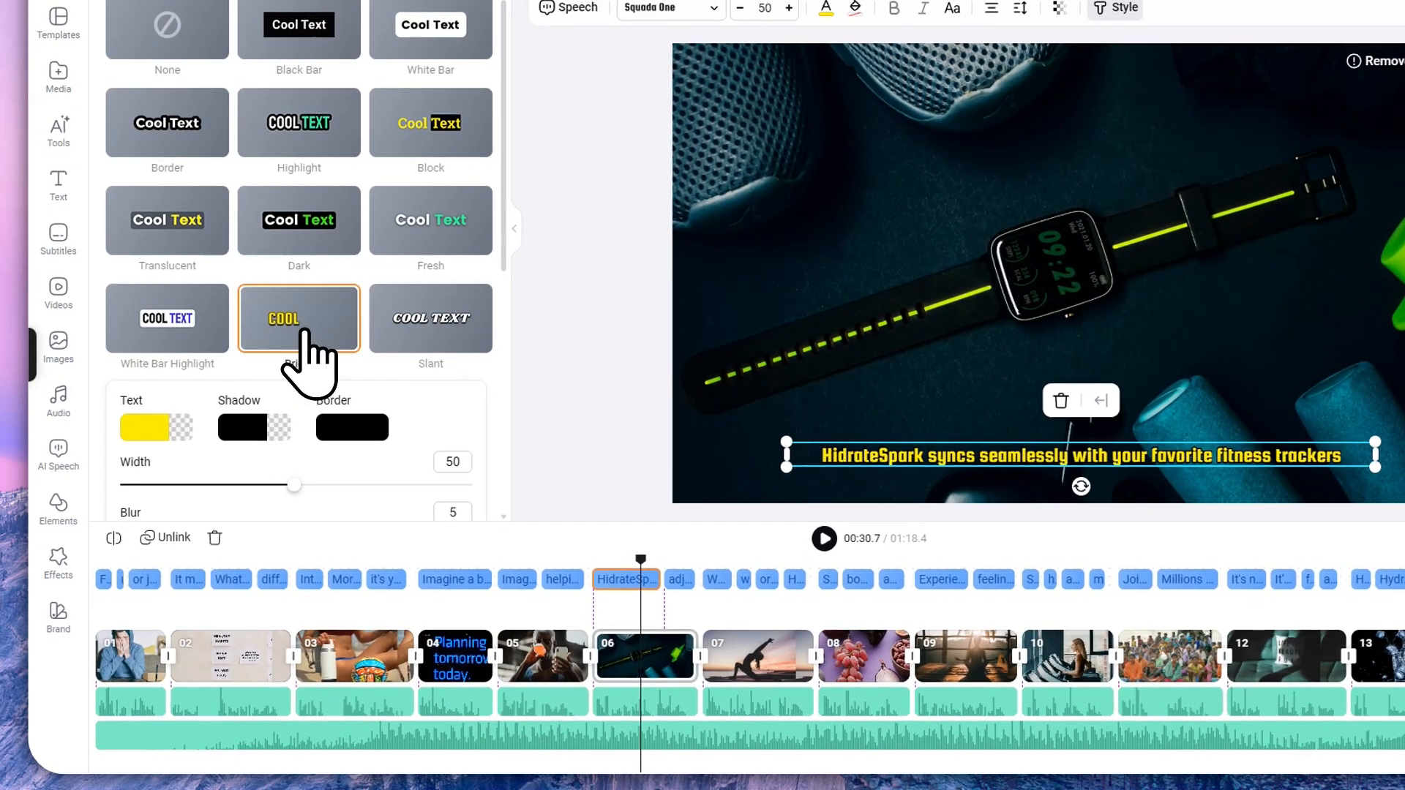
left_click(133, 428)
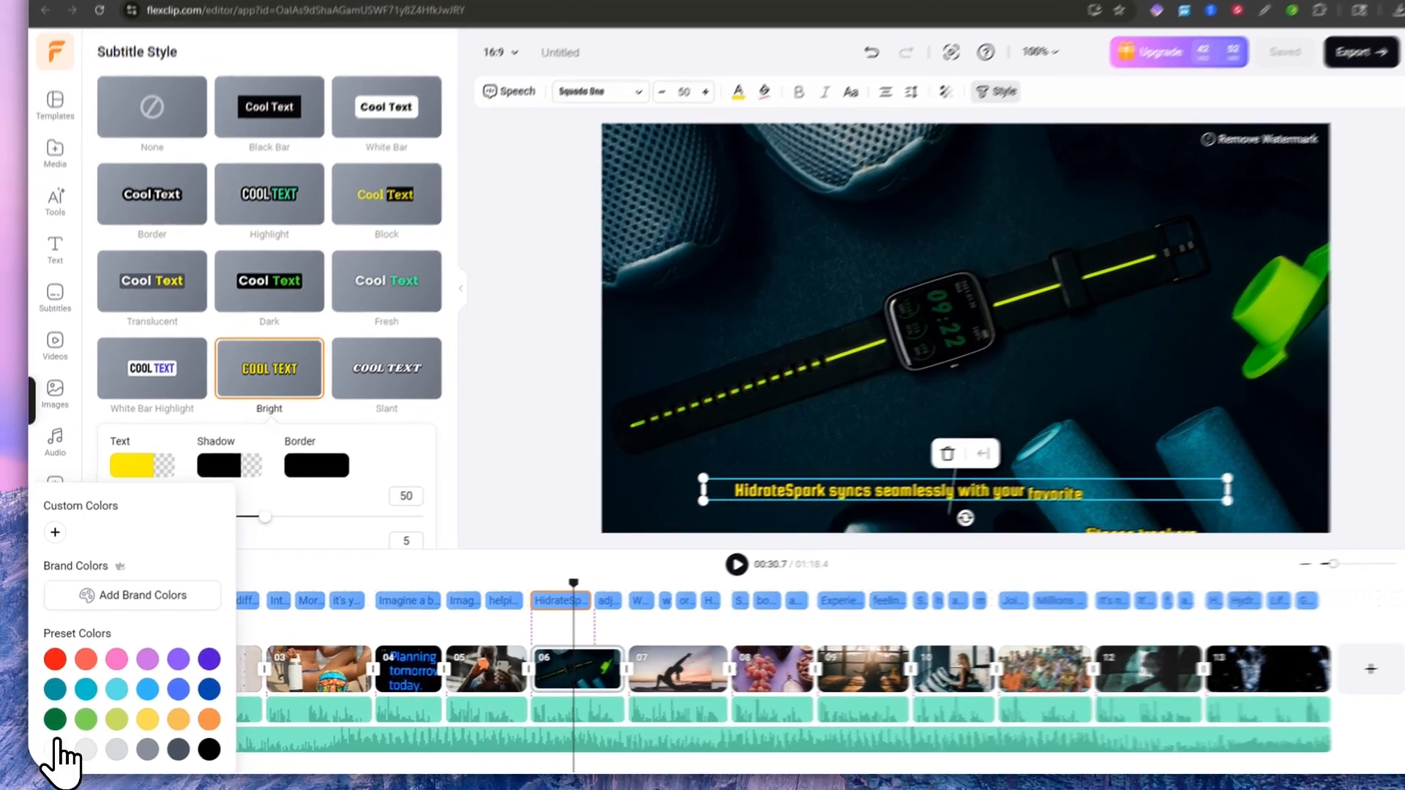
left_click(53, 751)
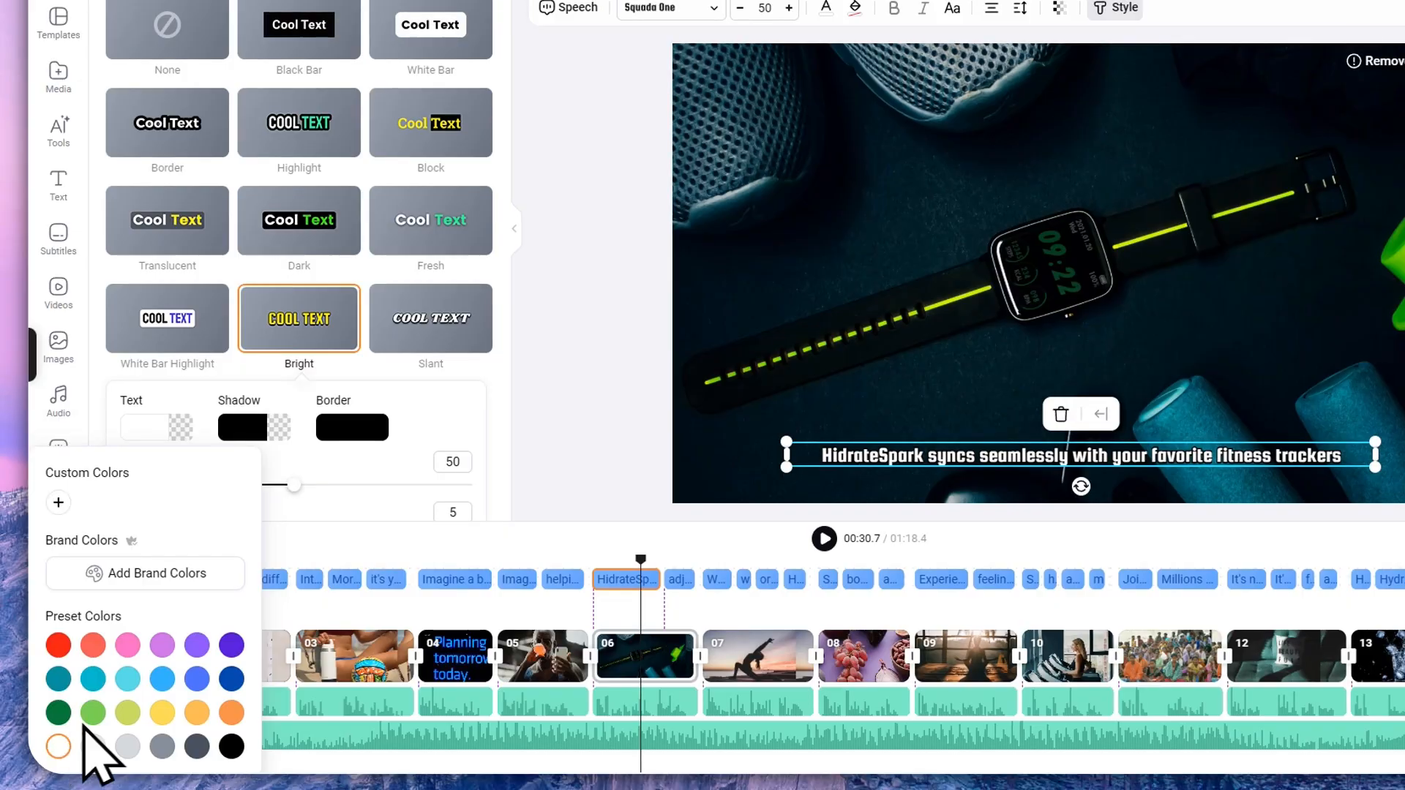
left_click(543, 556)
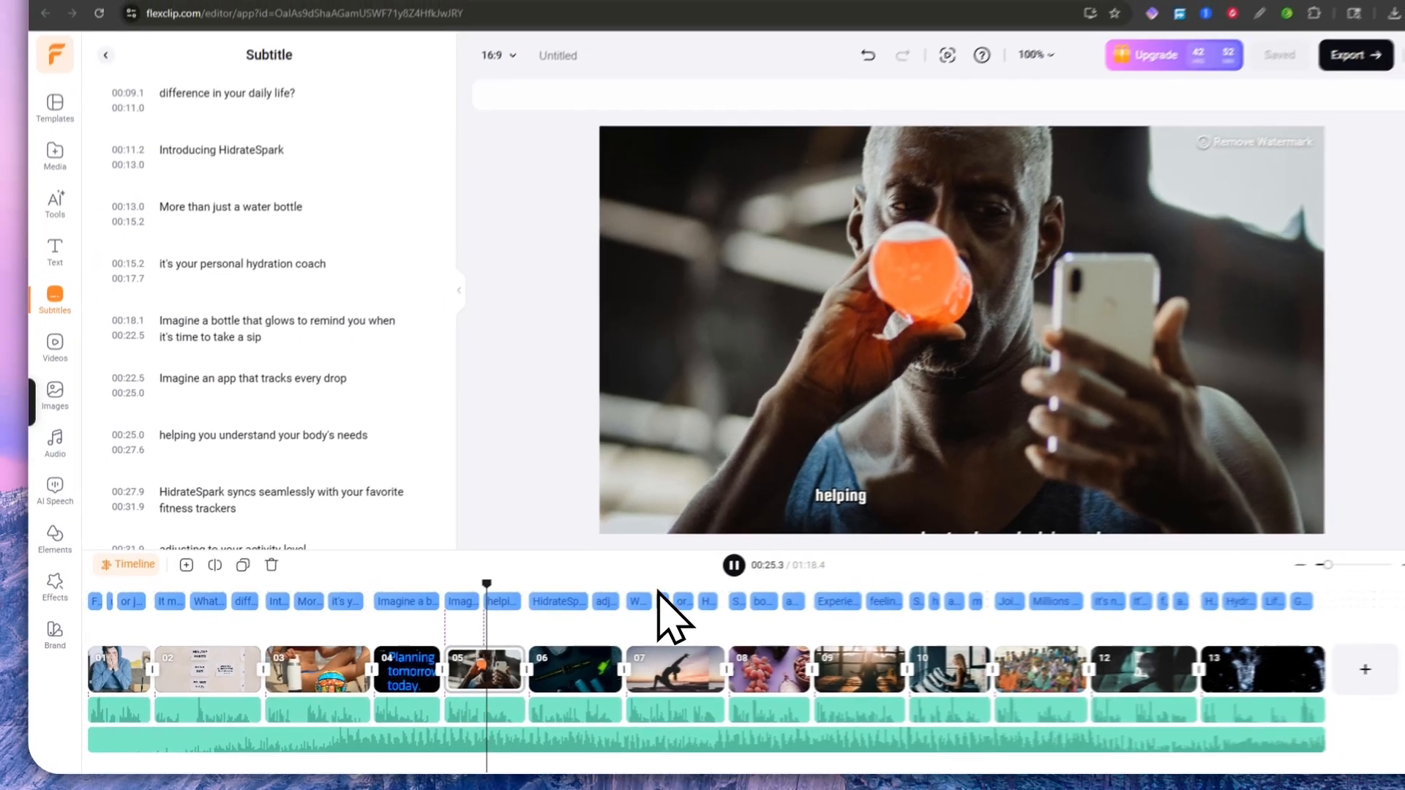
Step: Play the video to review the restyled subtitles and check their timings in the list
left_click(824, 539)
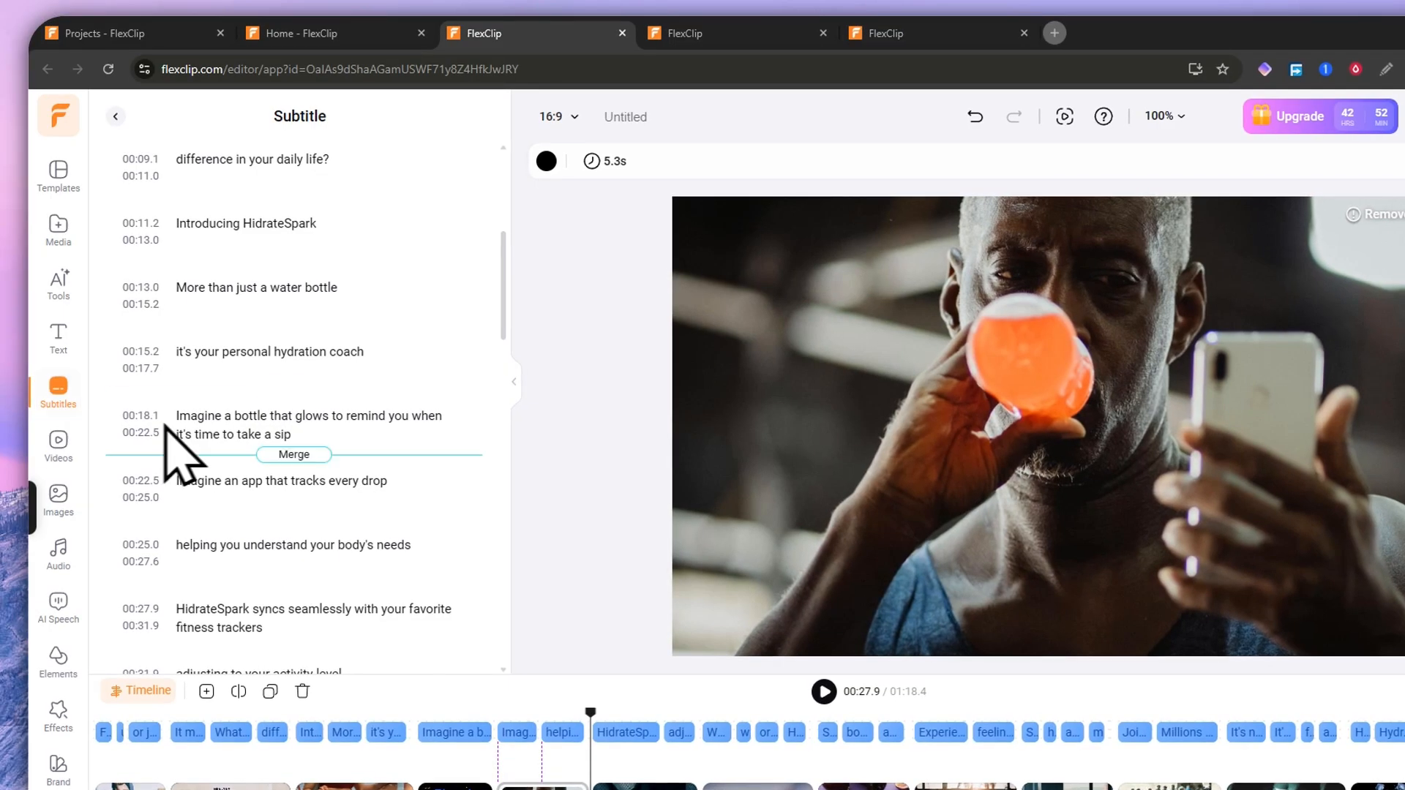
scroll(256, 249, "up", 5)
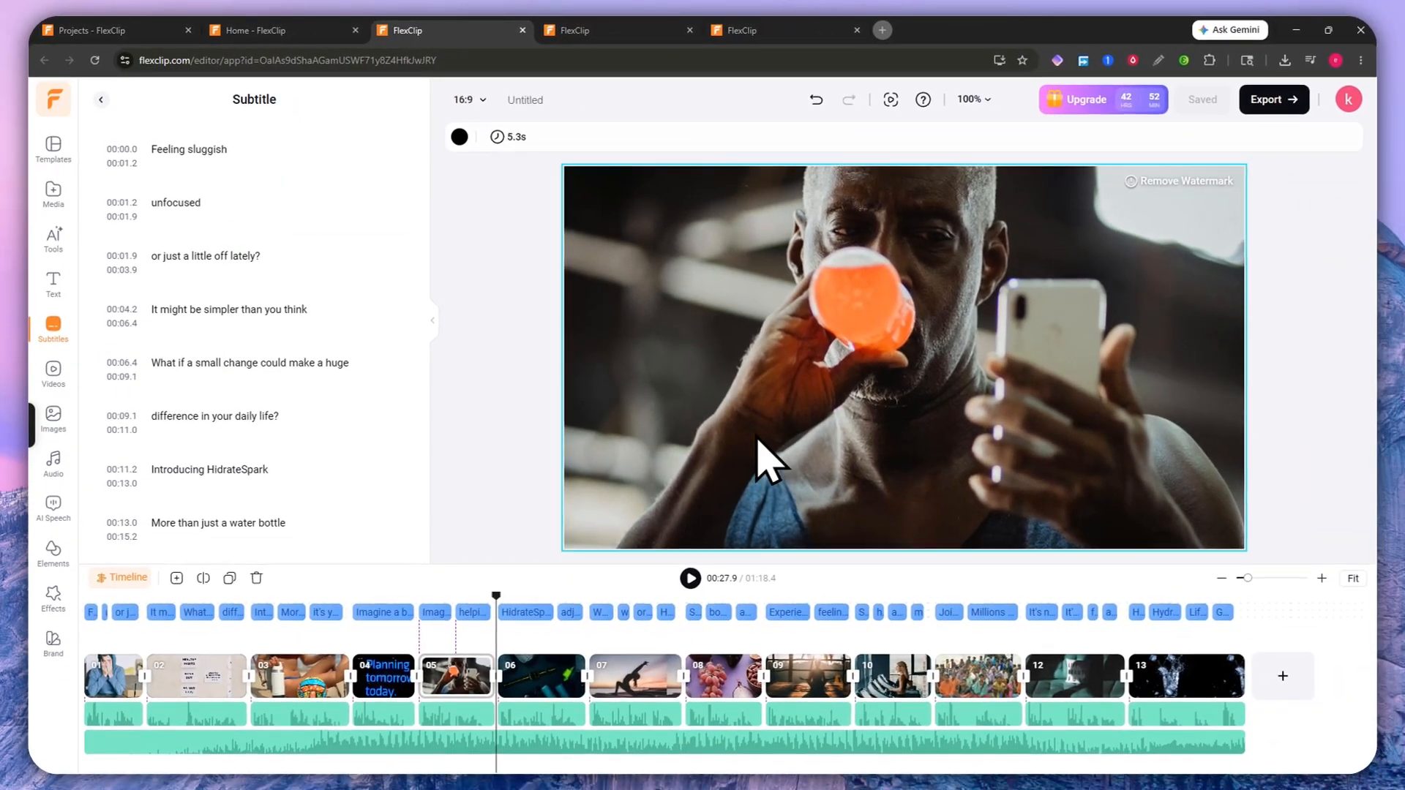
scroll(249, 234, "down", 5)
scroll(261, 355, "up", 5)
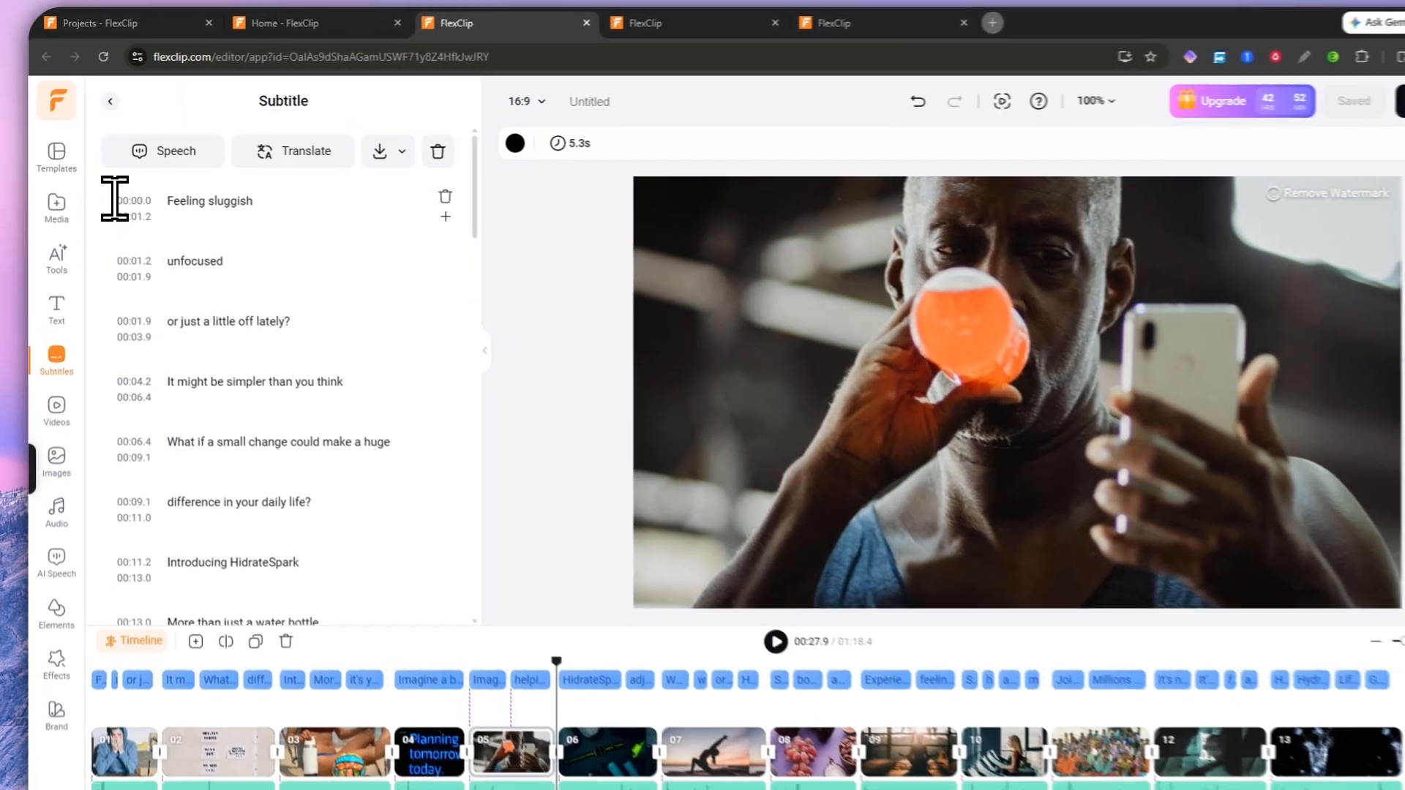
left_click(135, 188)
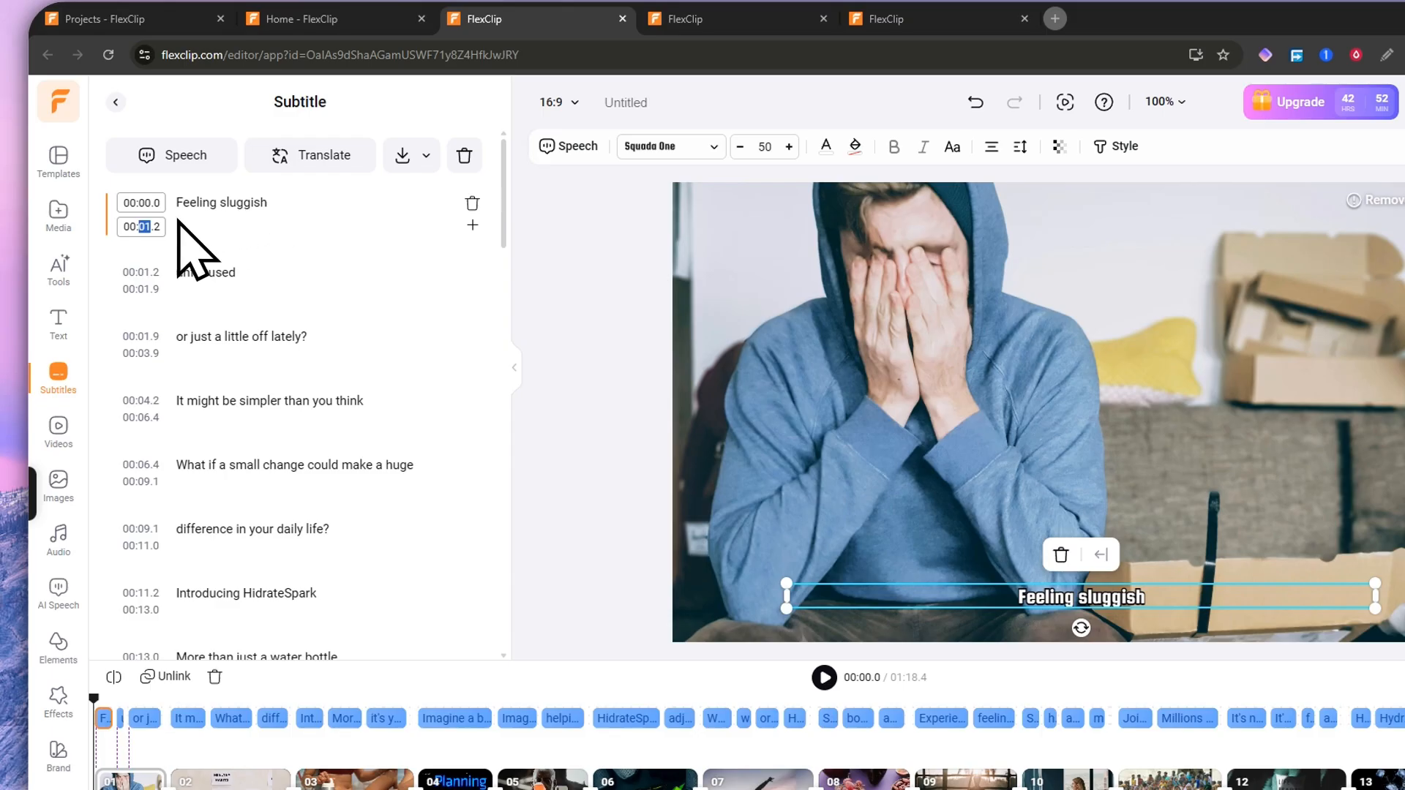
left_click(145, 287)
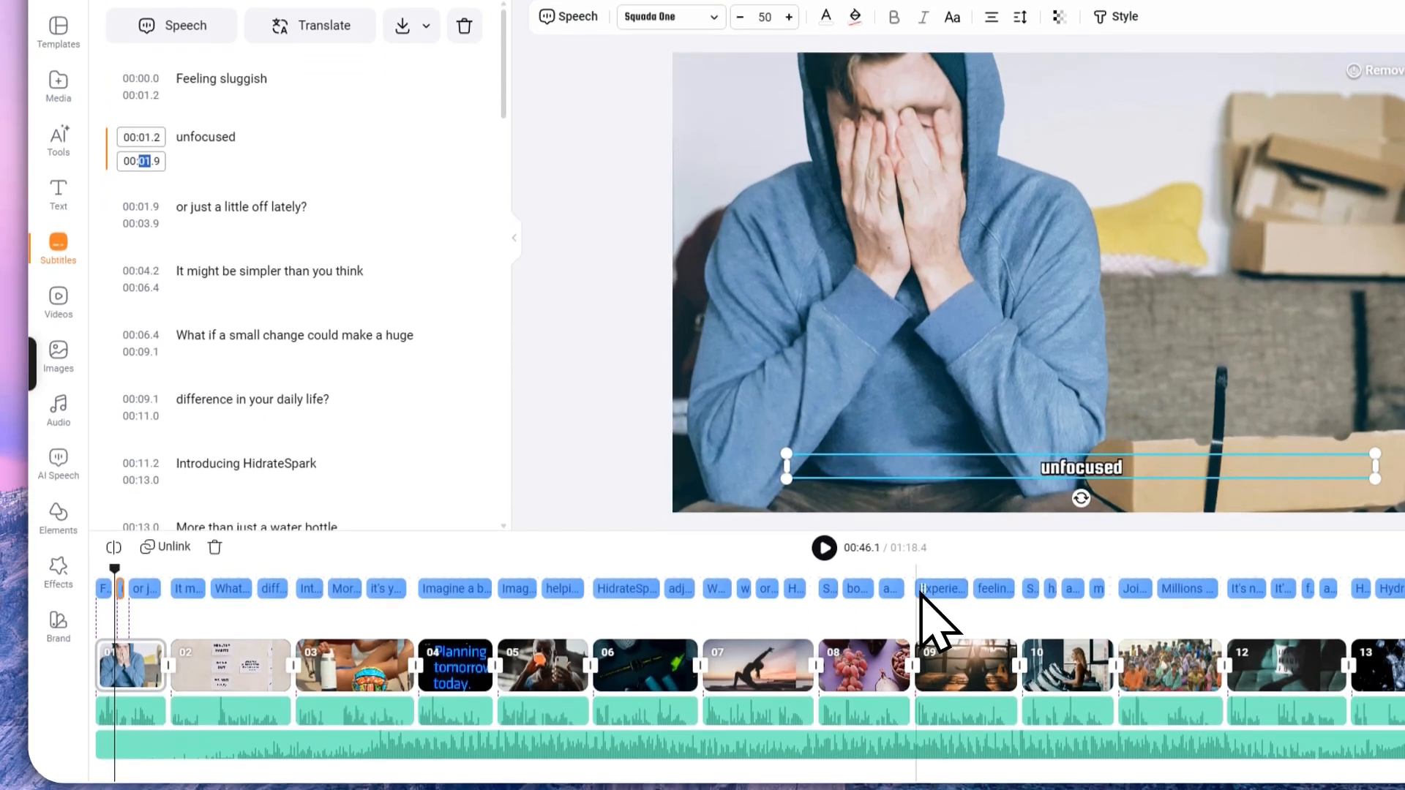
Step: Make 'and sleep better at night' end at 00:45.9, then edit the gym subtitle's end time
left_click(889, 719)
left_click_drag(902, 599, 895, 577)
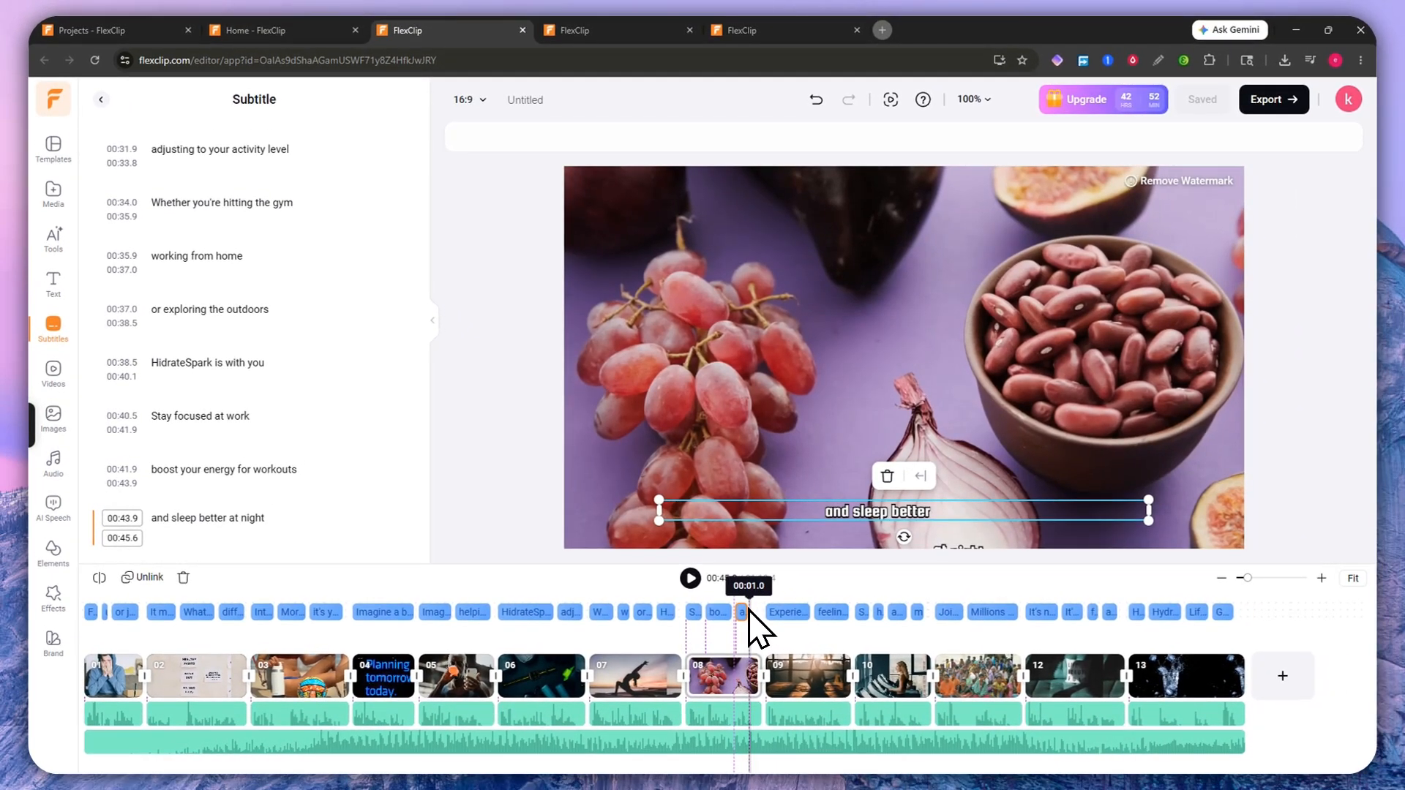
left_click_drag(750, 612, 762, 614)
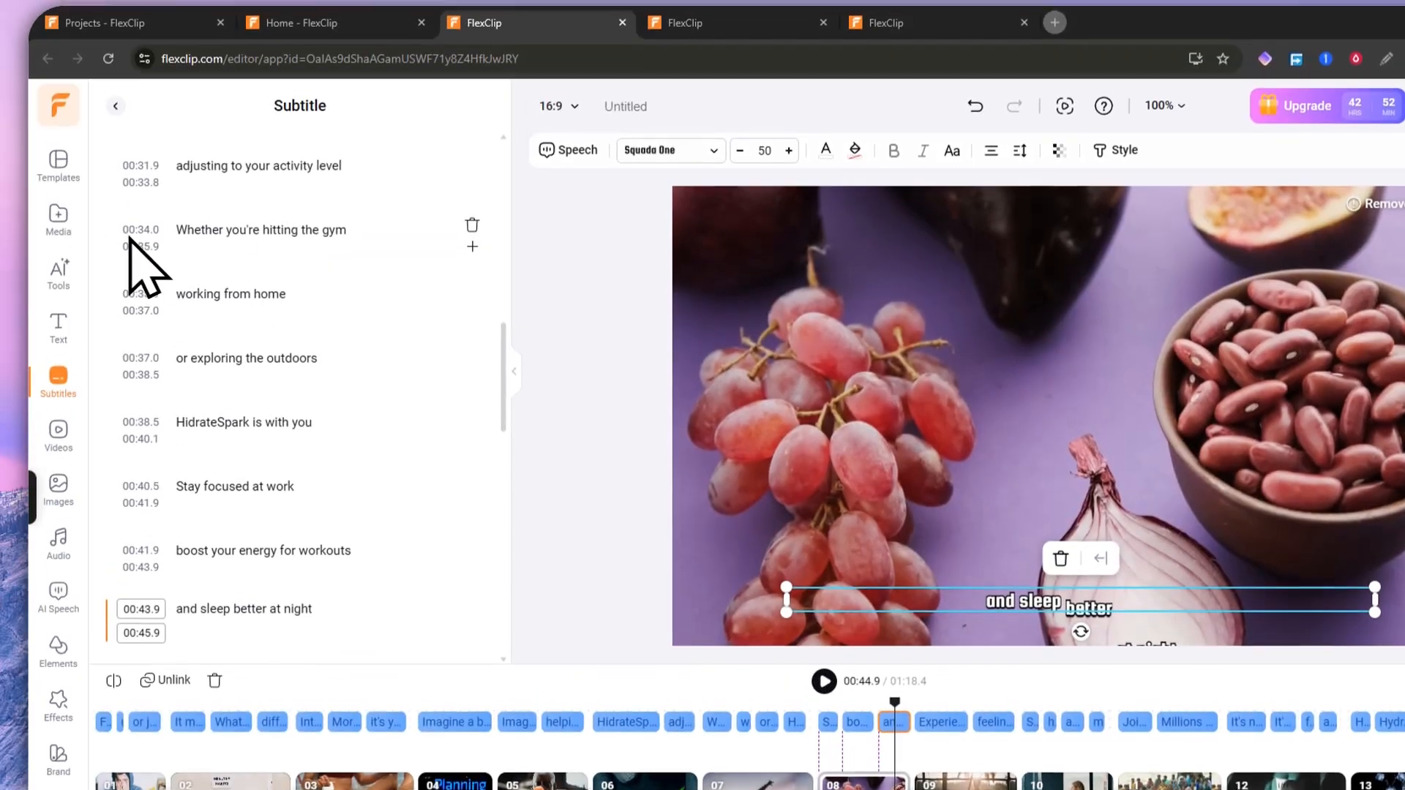
left_click(153, 255)
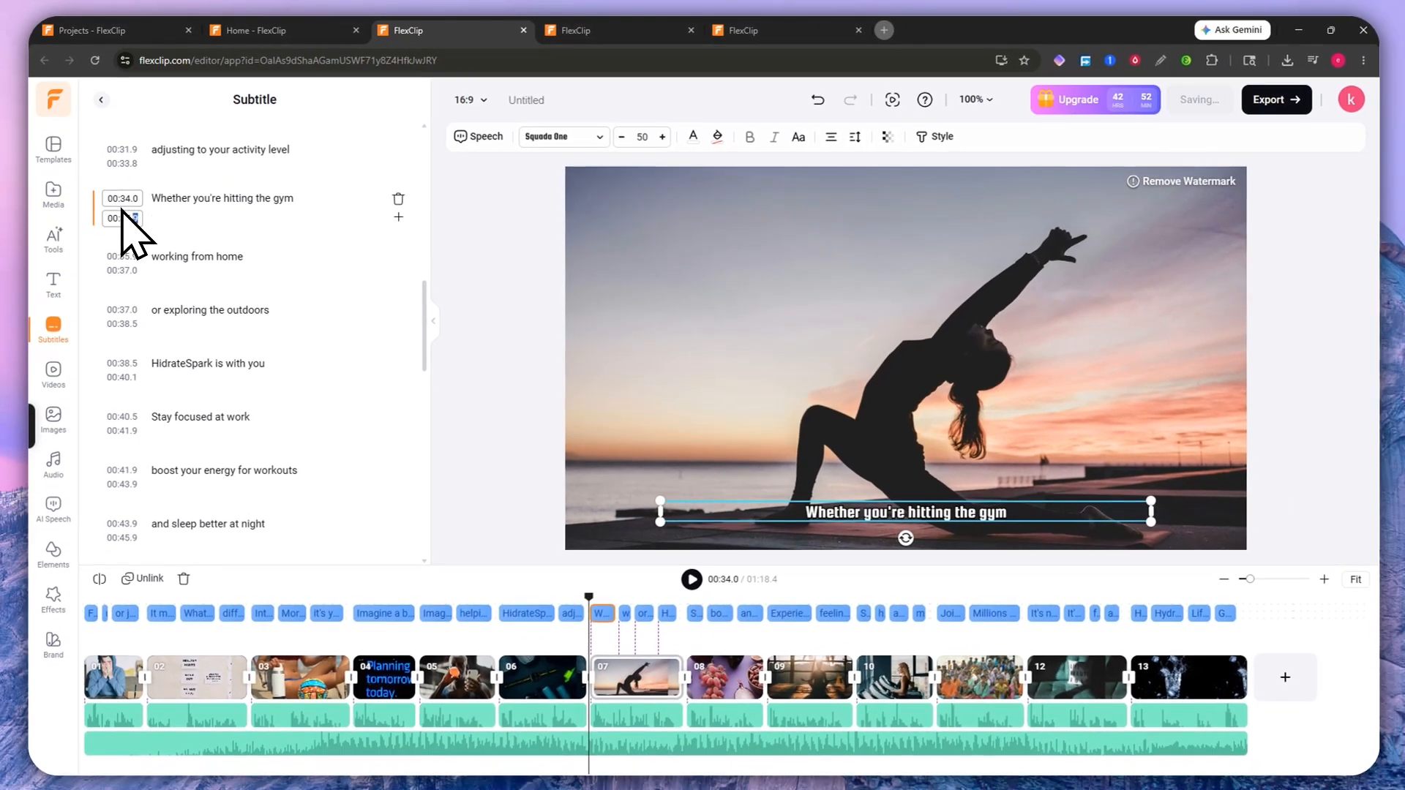
left_click(143, 259)
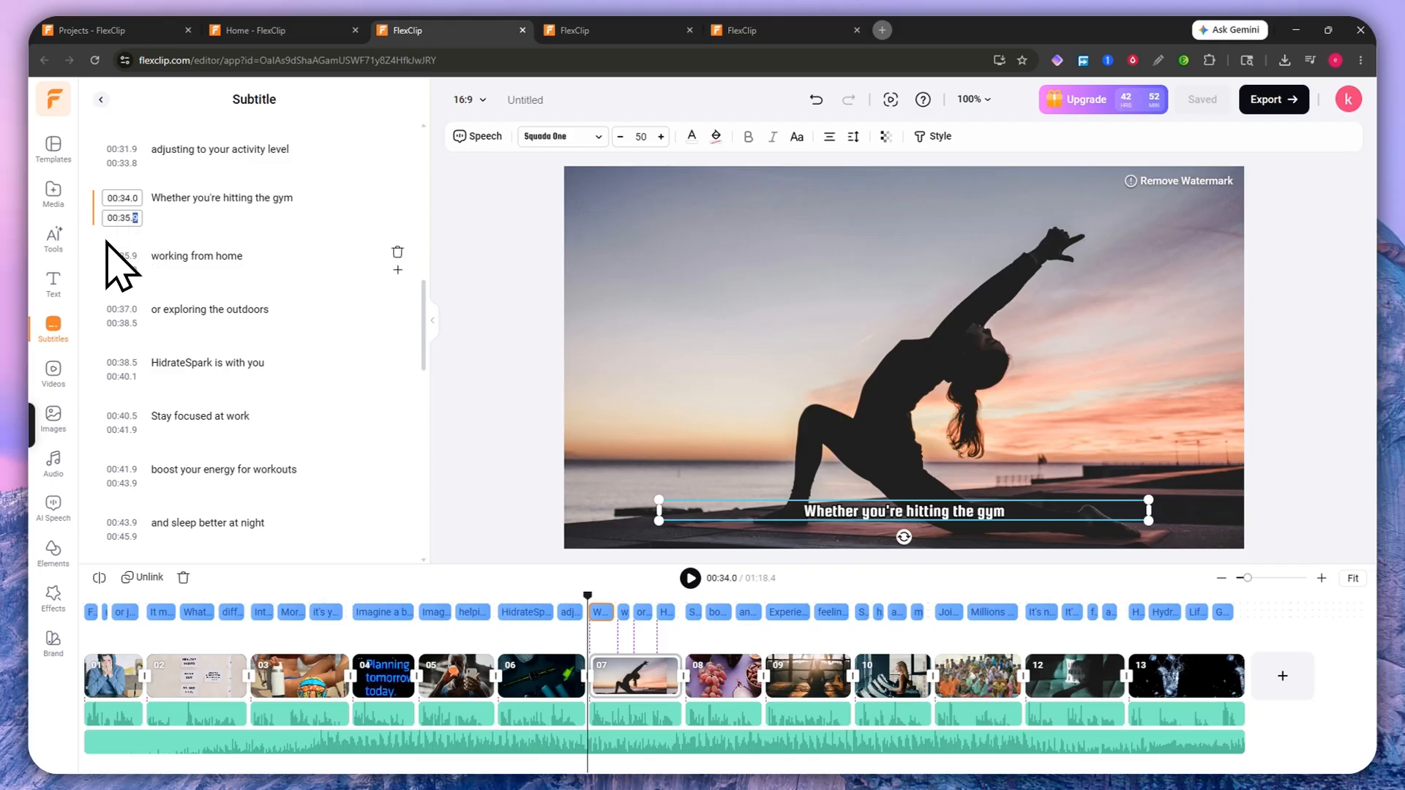
left_click(156, 254)
triple_click(216, 247)
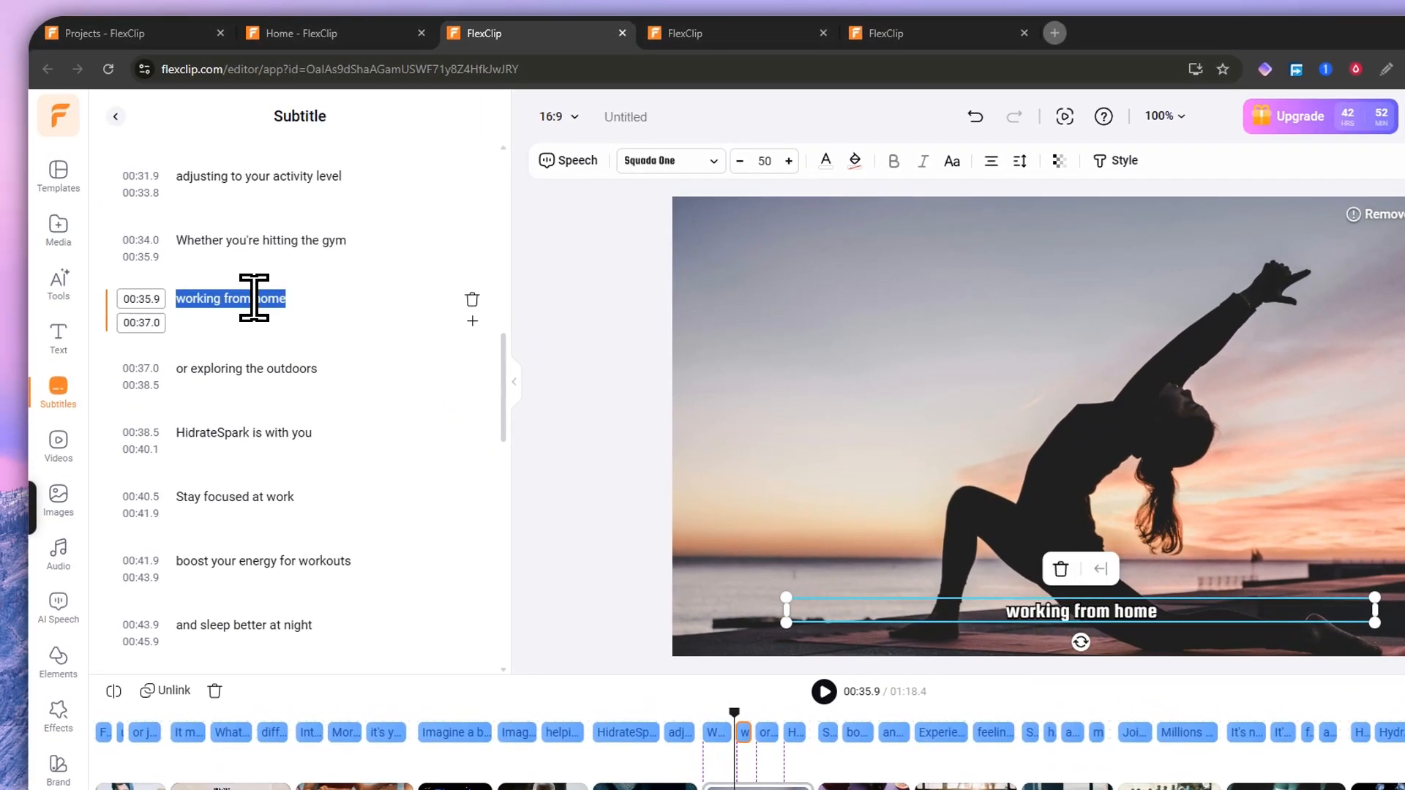
type("ererererer")
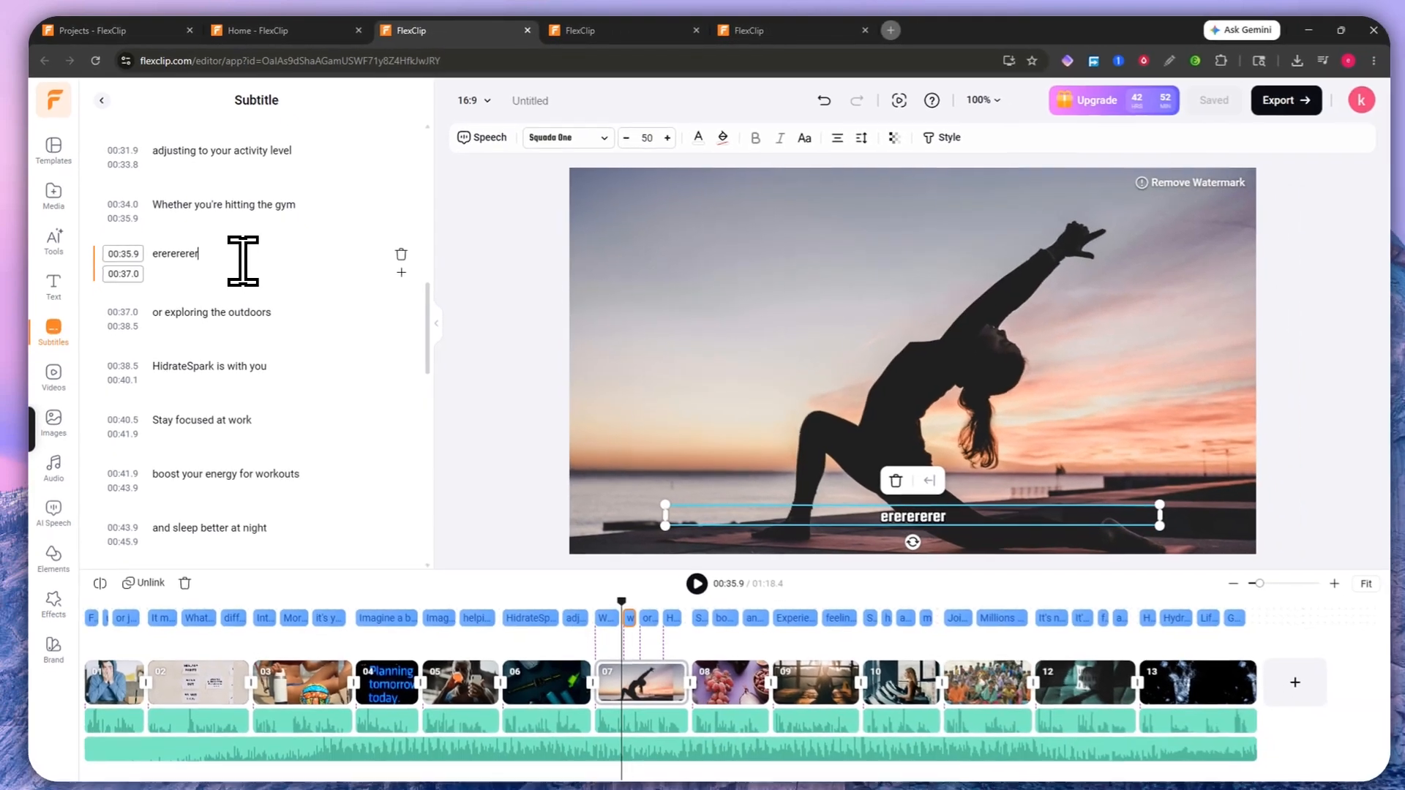
key("ctrl+a")
key("ctrl+z")
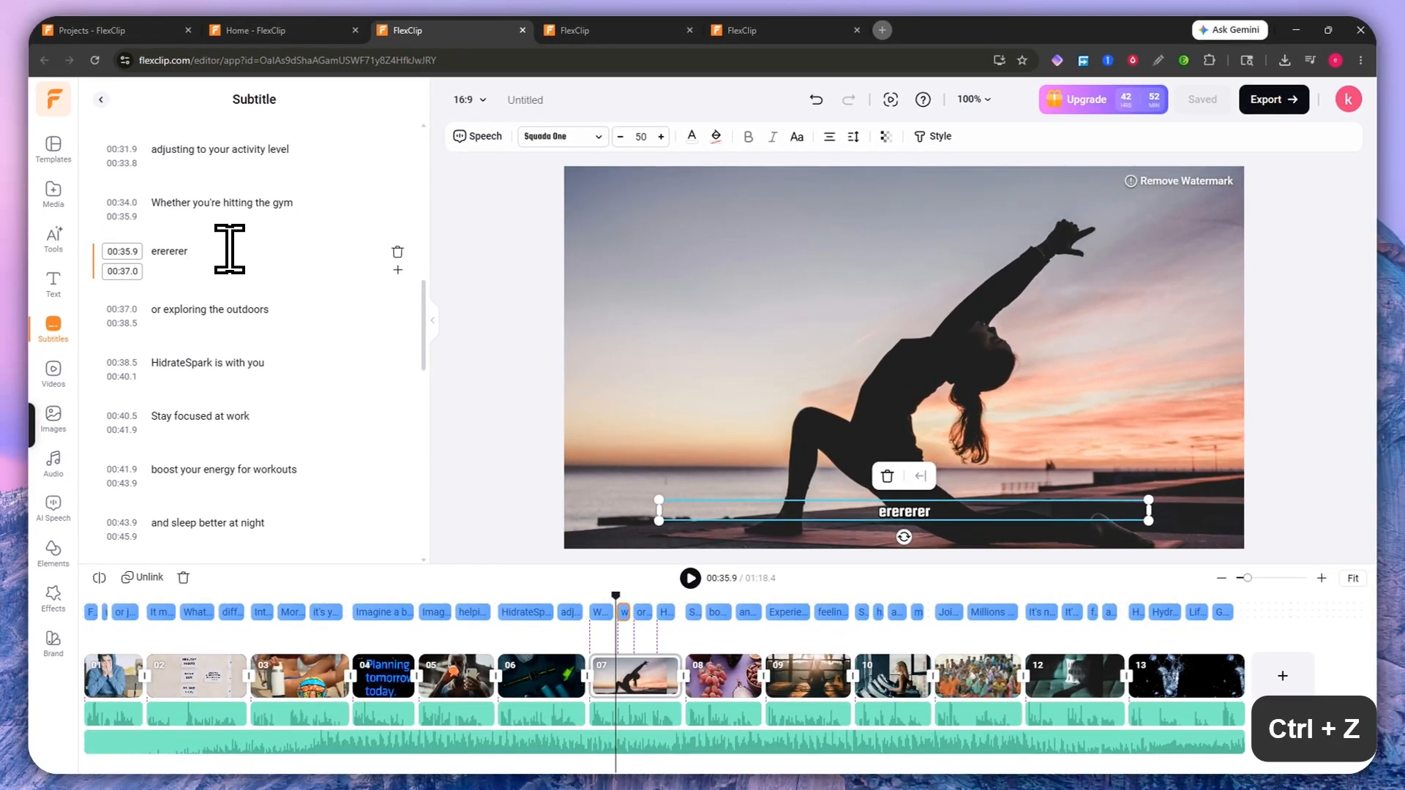
key("ctrl+z")
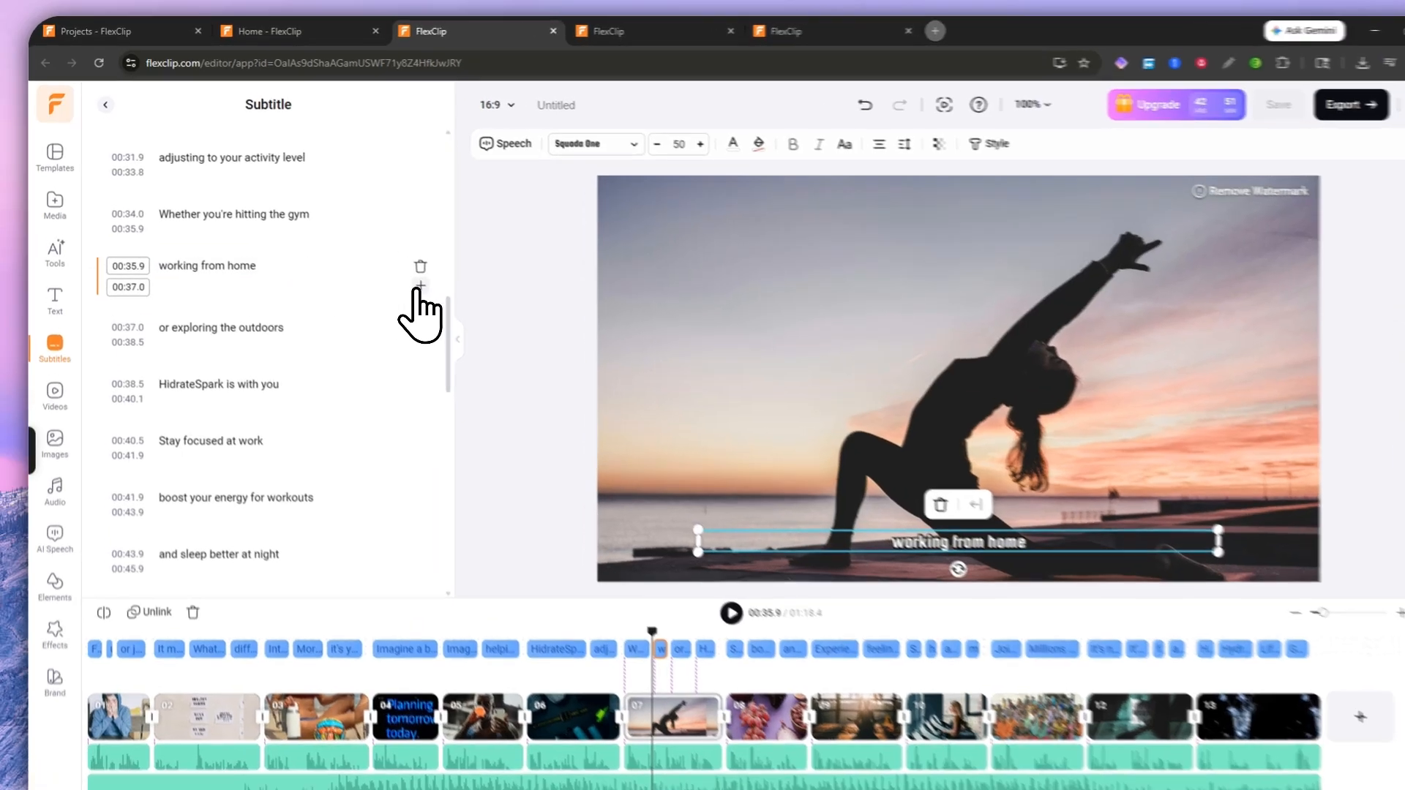
left_click(396, 270)
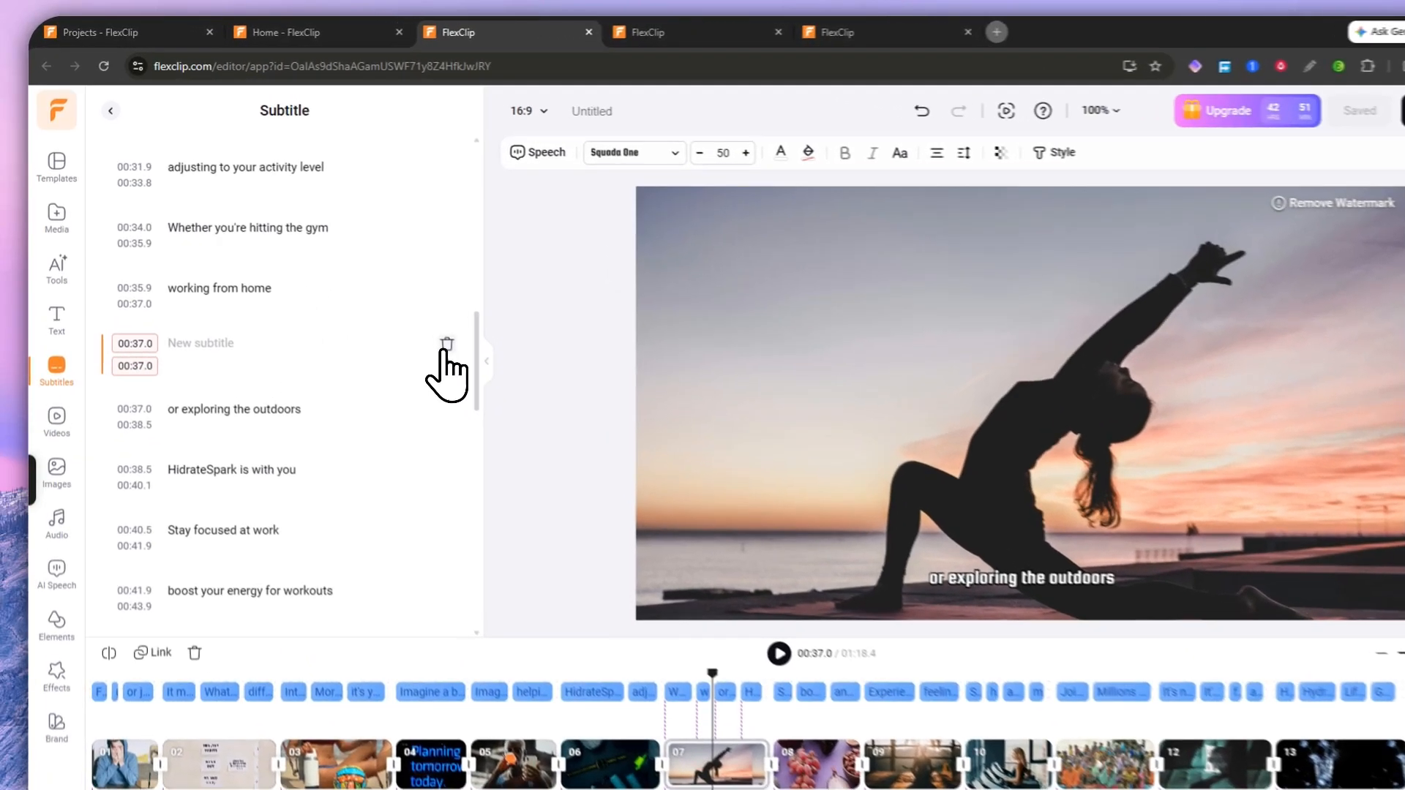
left_click(398, 305)
scroll(322, 308, "down", 7)
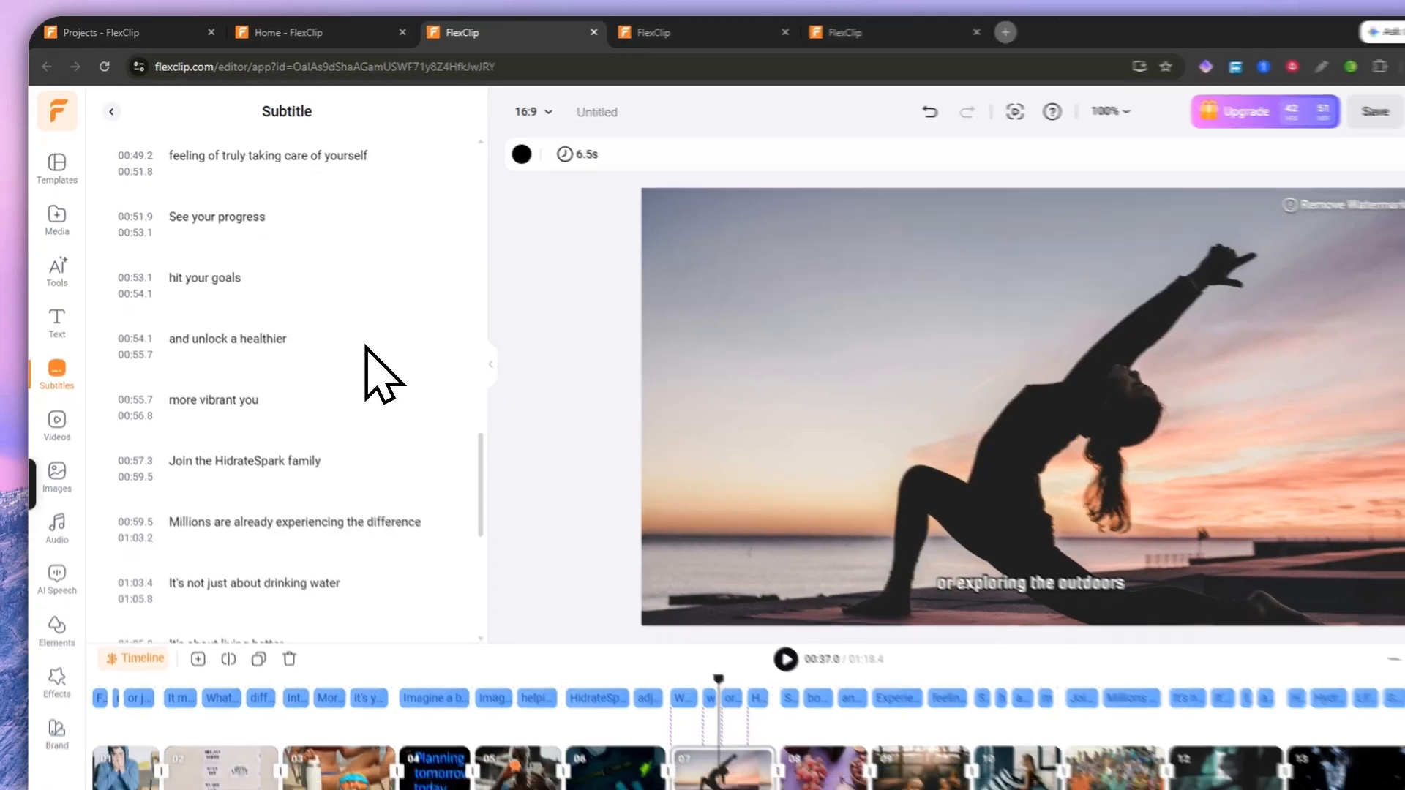
scroll(366, 348, "up", 10)
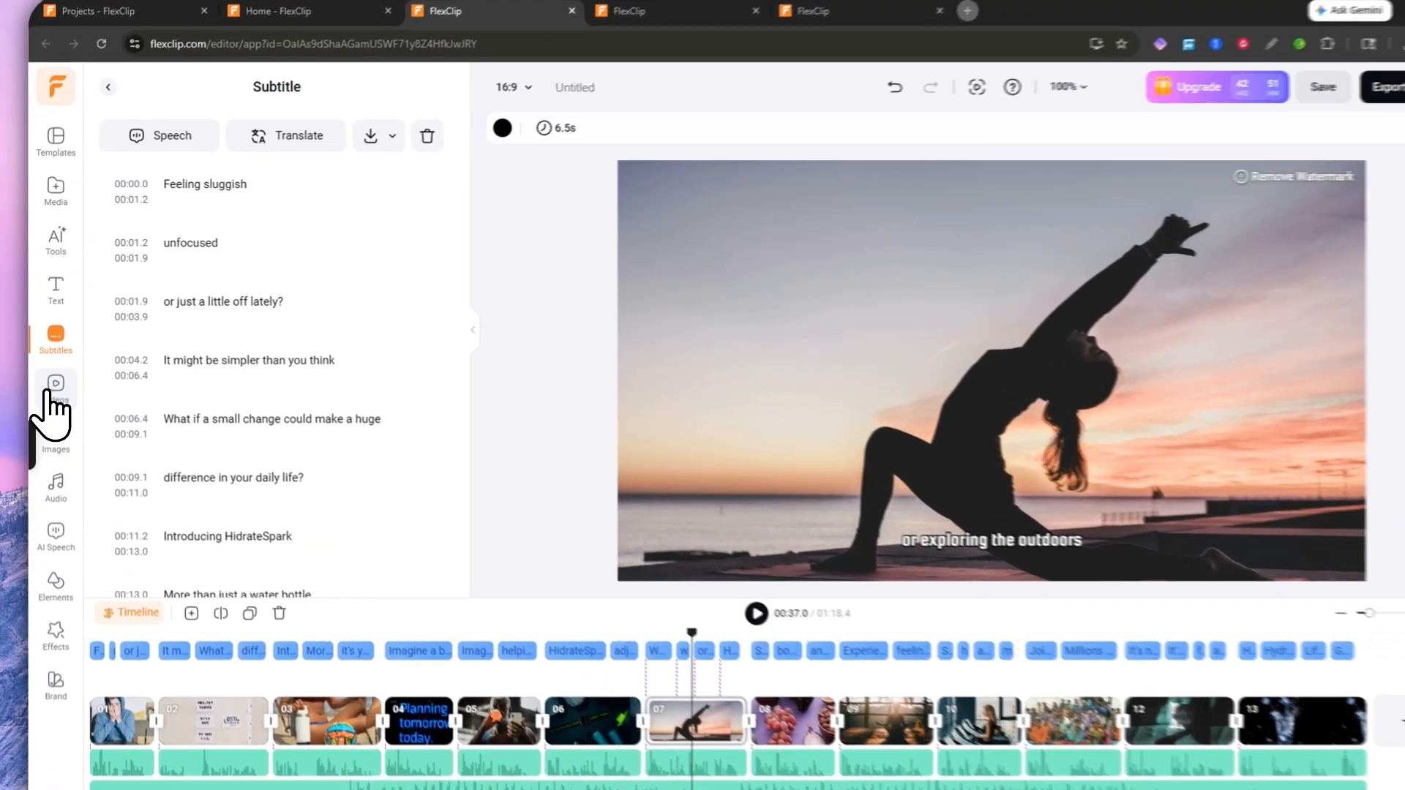
Step: Browse the stock video categories, briefly checking the AI video generator tools
left_click(51, 375)
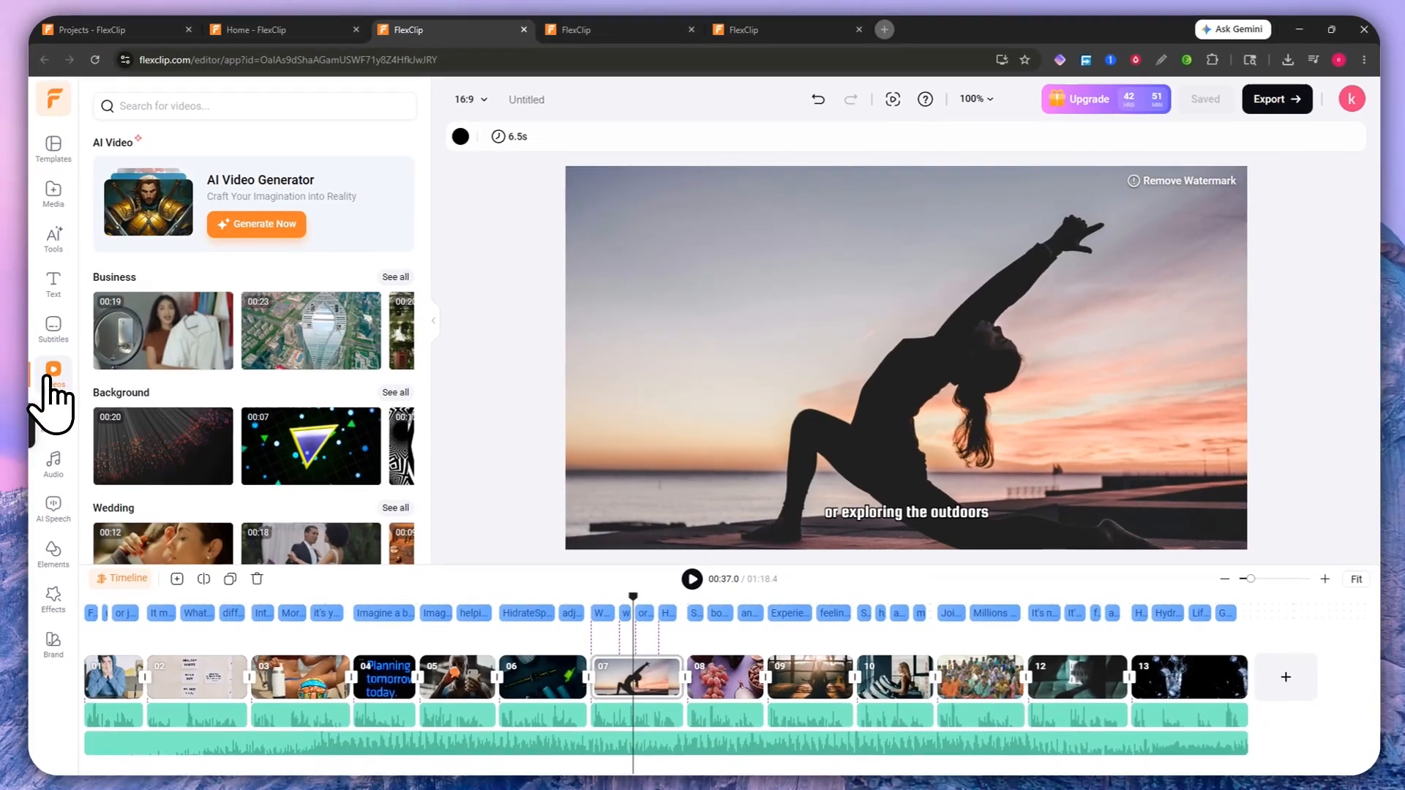
scroll(288, 417, "down", 5)
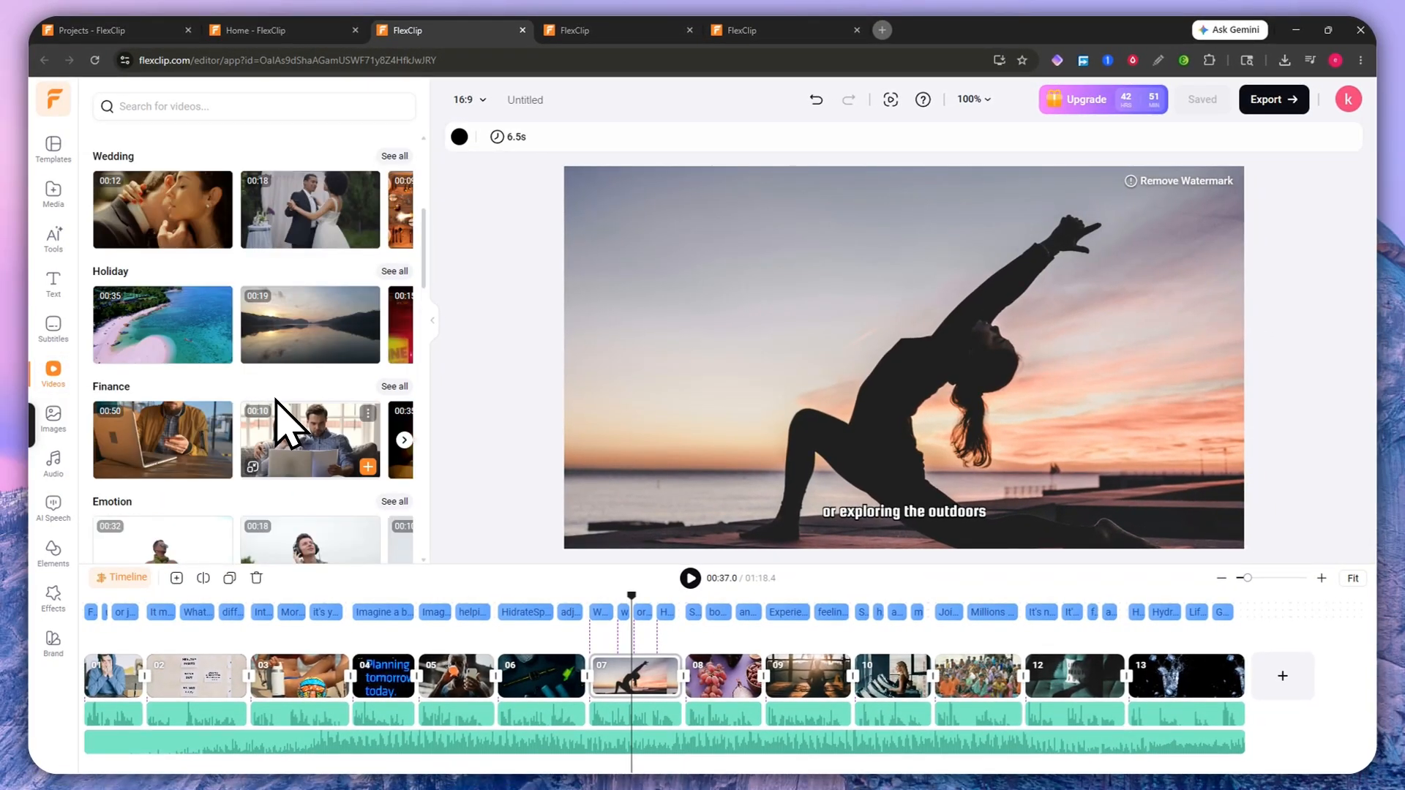
scroll(286, 409, "up", 5)
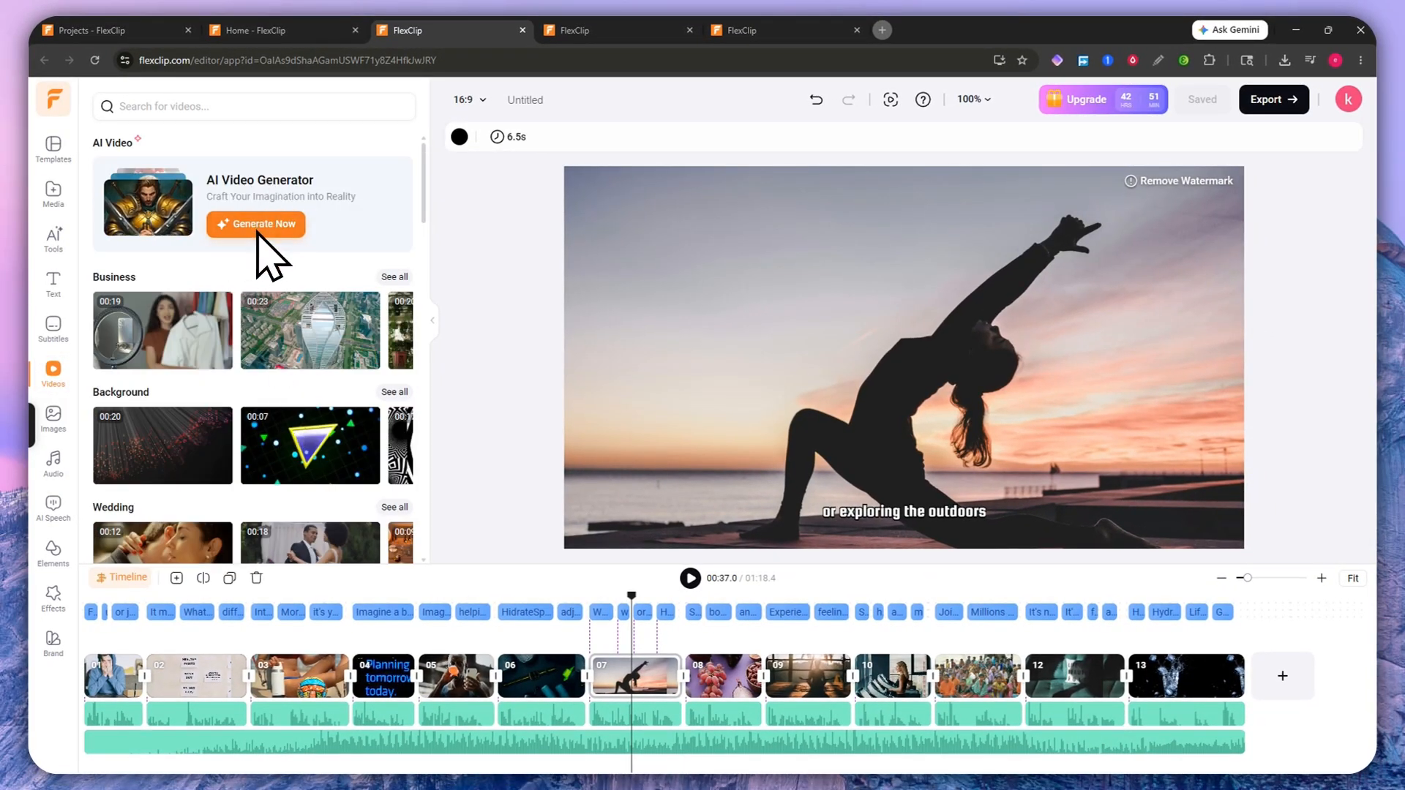
left_click(53, 238)
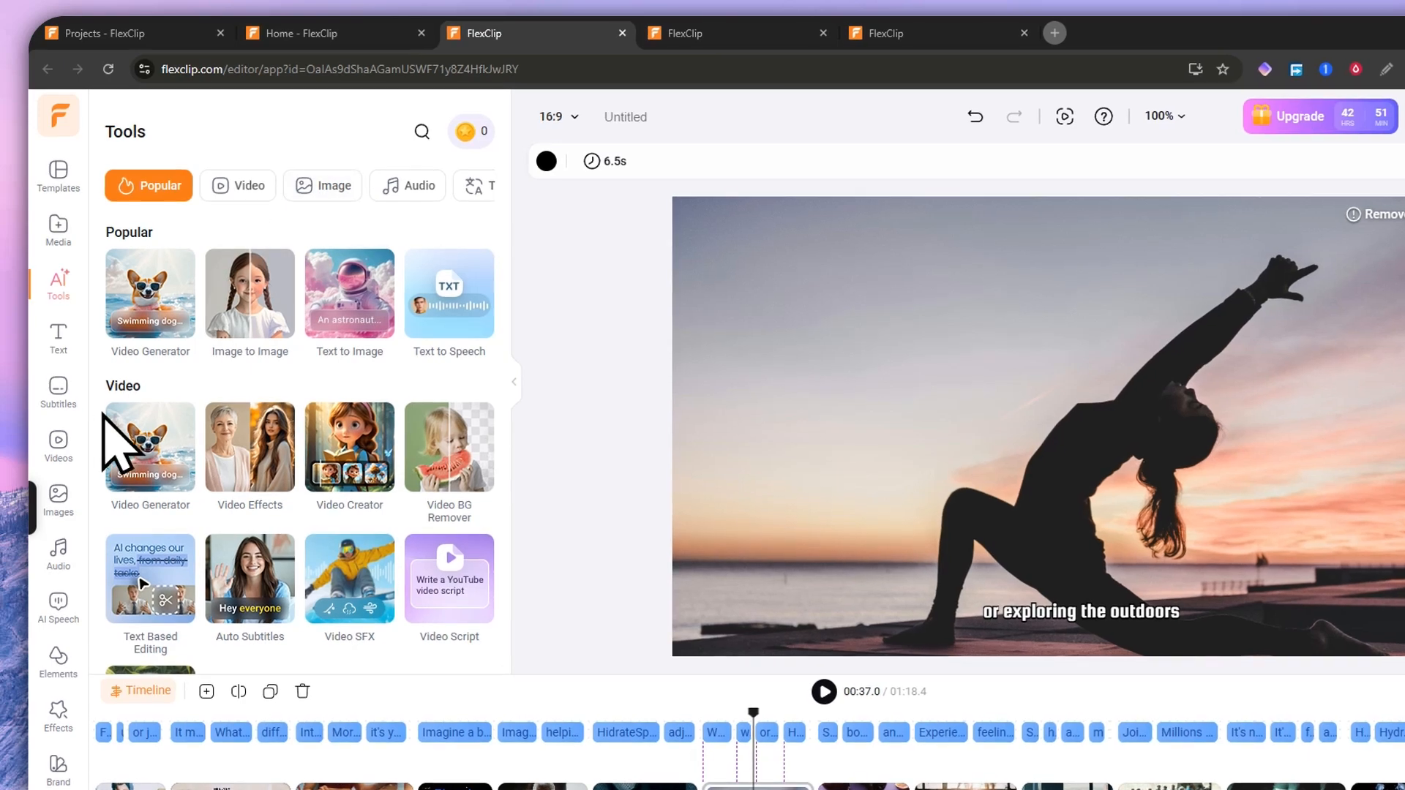
left_click(53, 370)
scroll(292, 365, "down", 10)
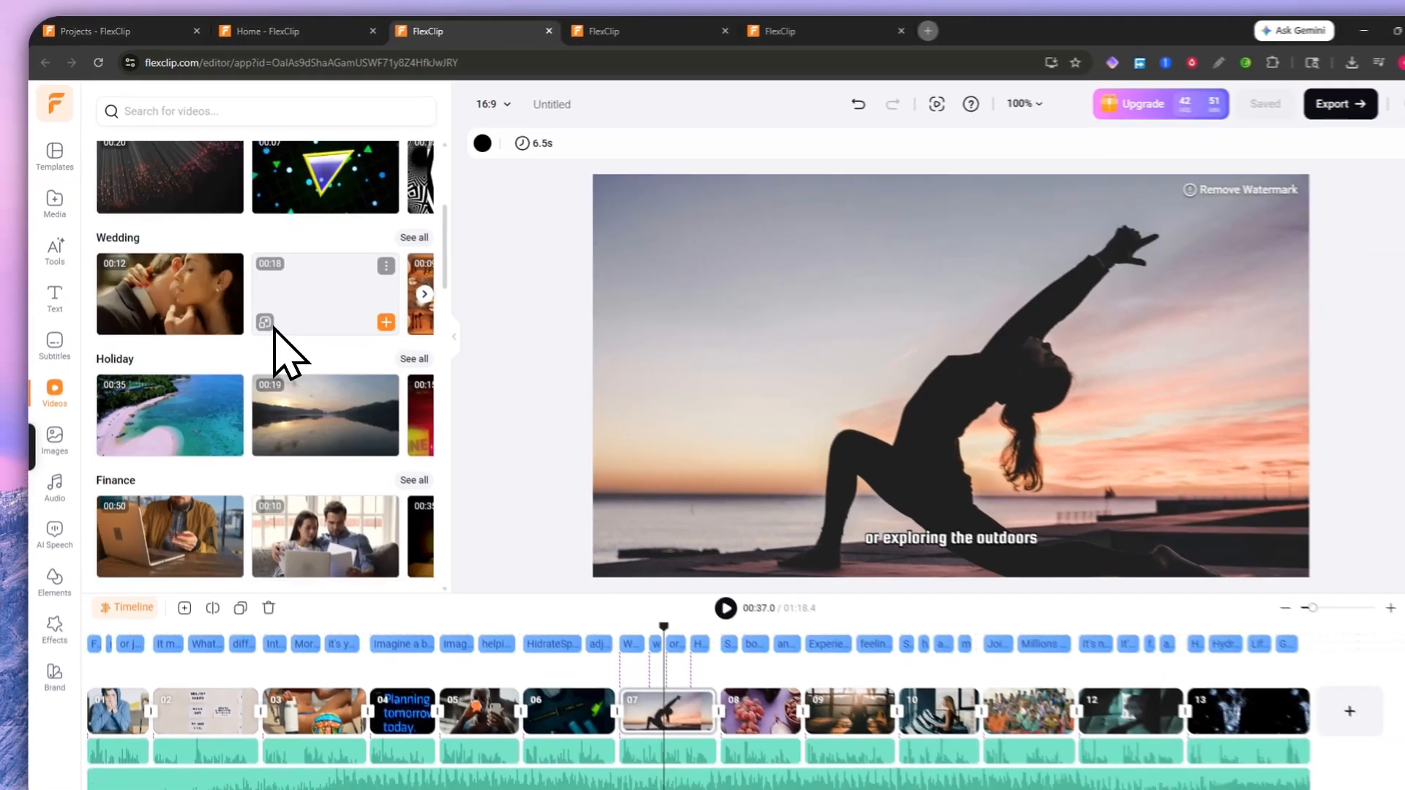
scroll(278, 351, "up", 10)
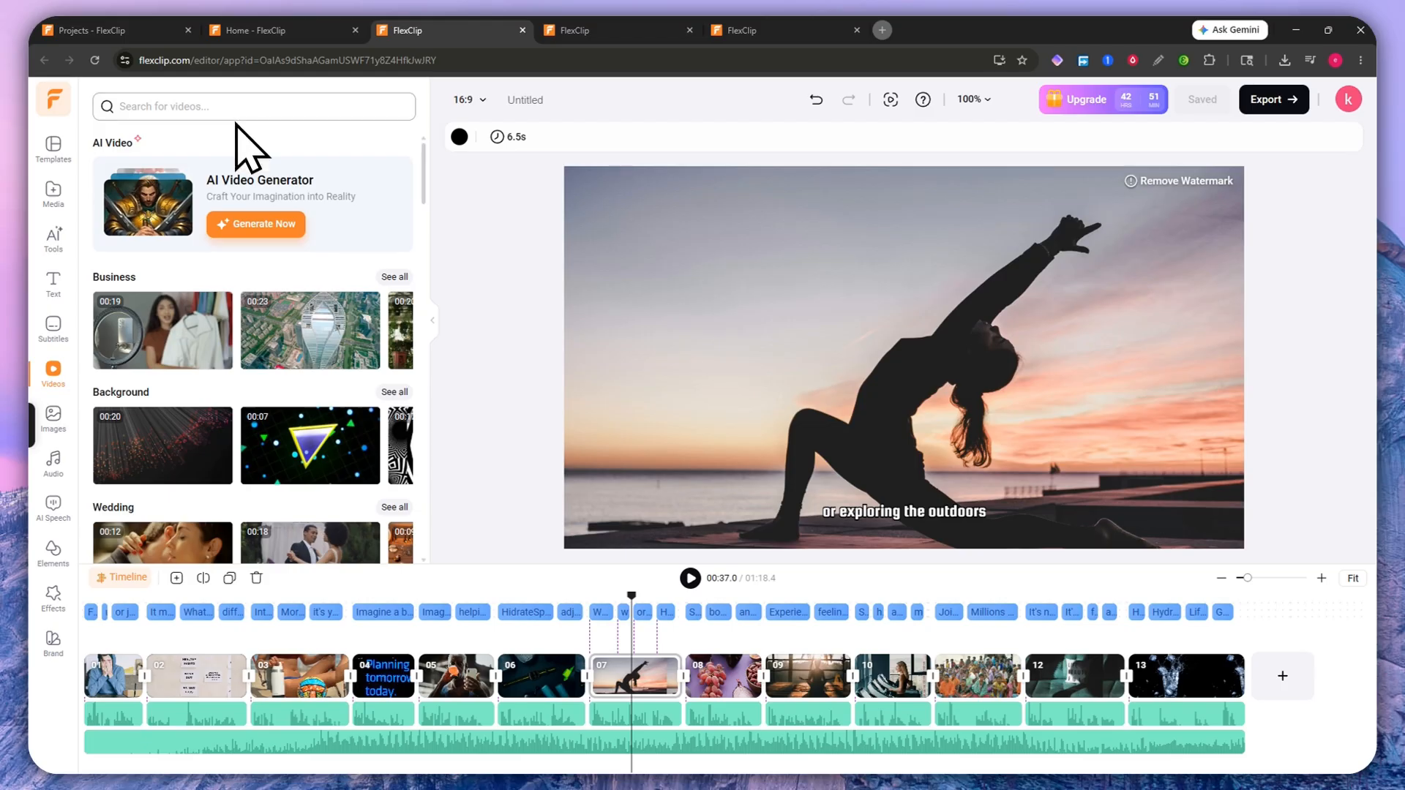
scroll(251, 366, "down", 4)
scroll(252, 393, "up", 4)
scroll(220, 351, "down", 4)
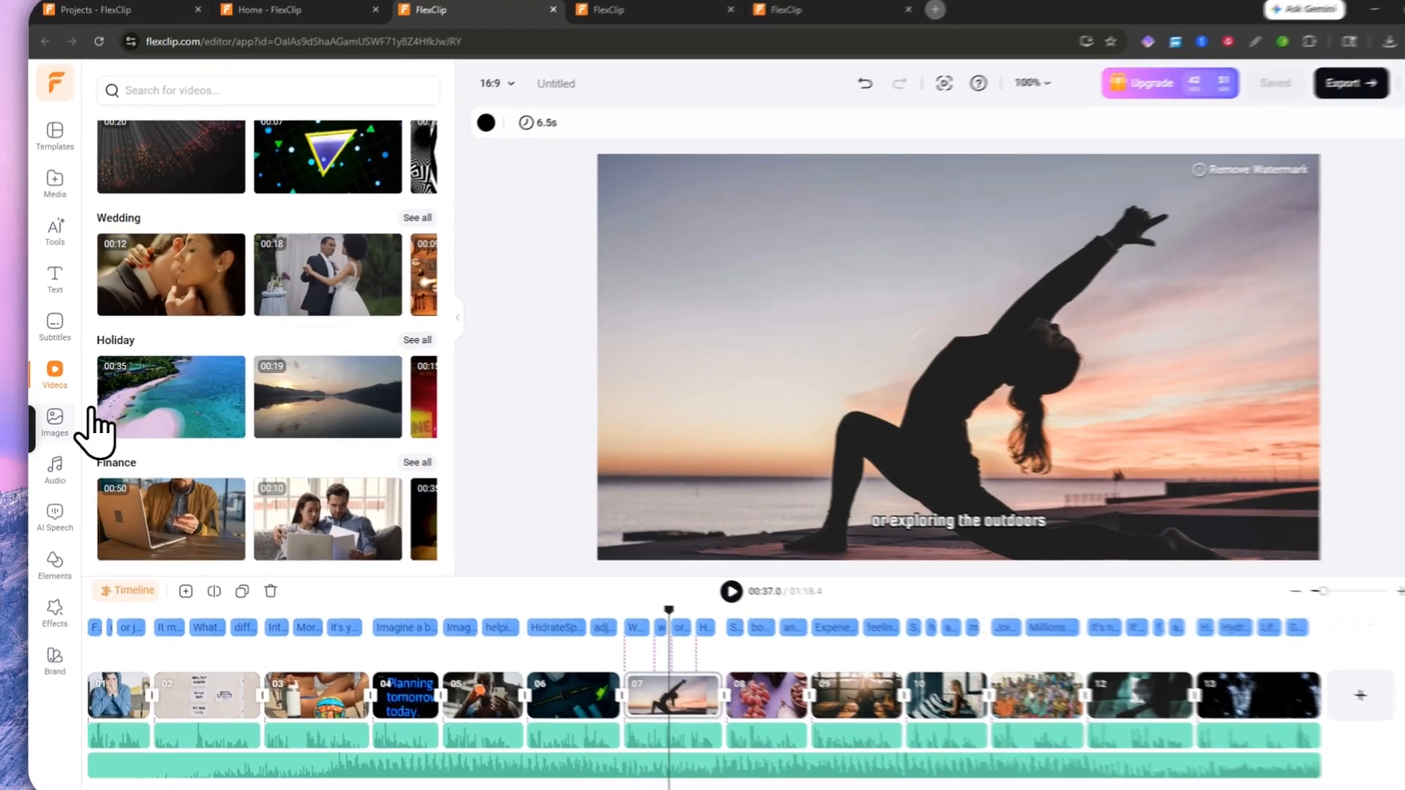
Step: Browse stock images, preview and close AI Text to Image, then show the music library
left_click(53, 415)
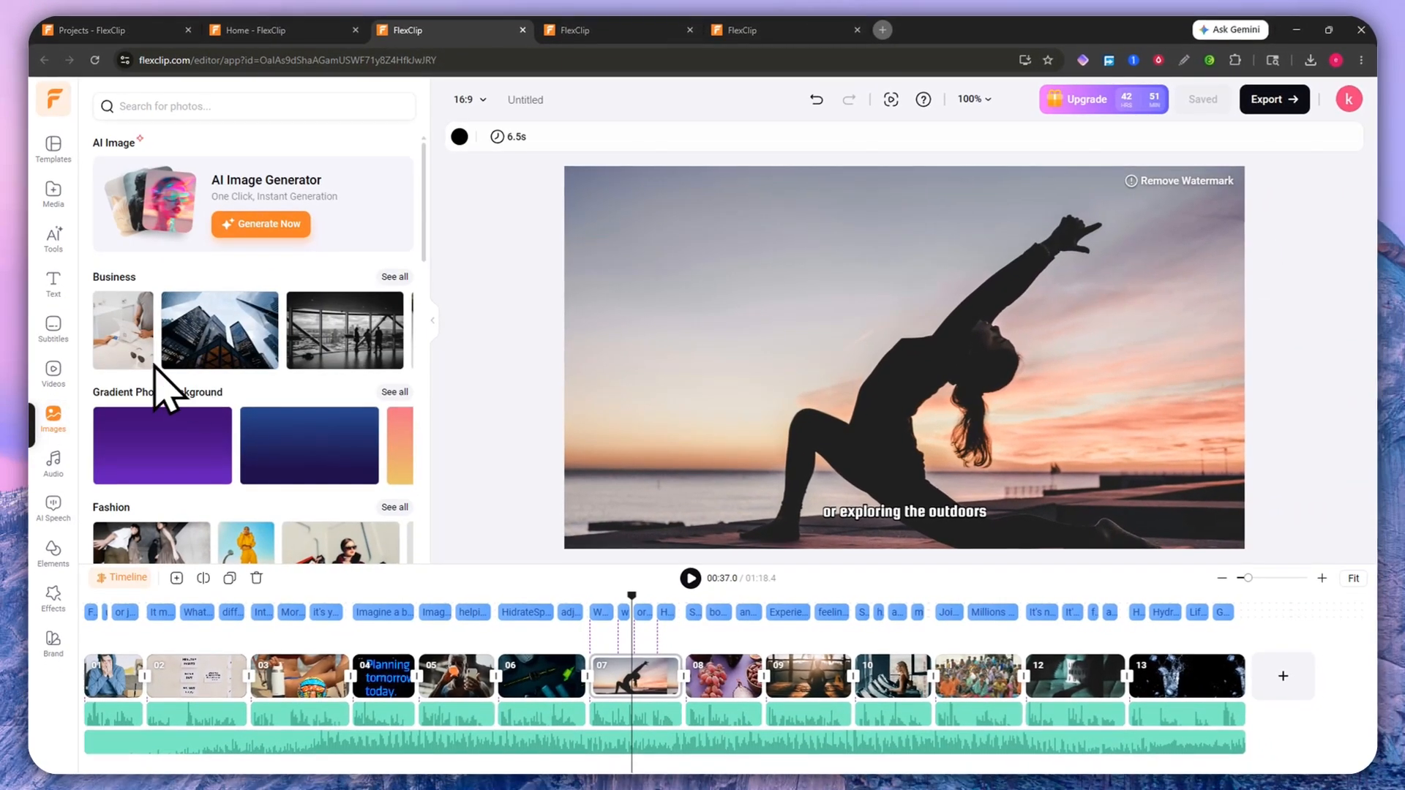
scroll(220, 381, "down", 2)
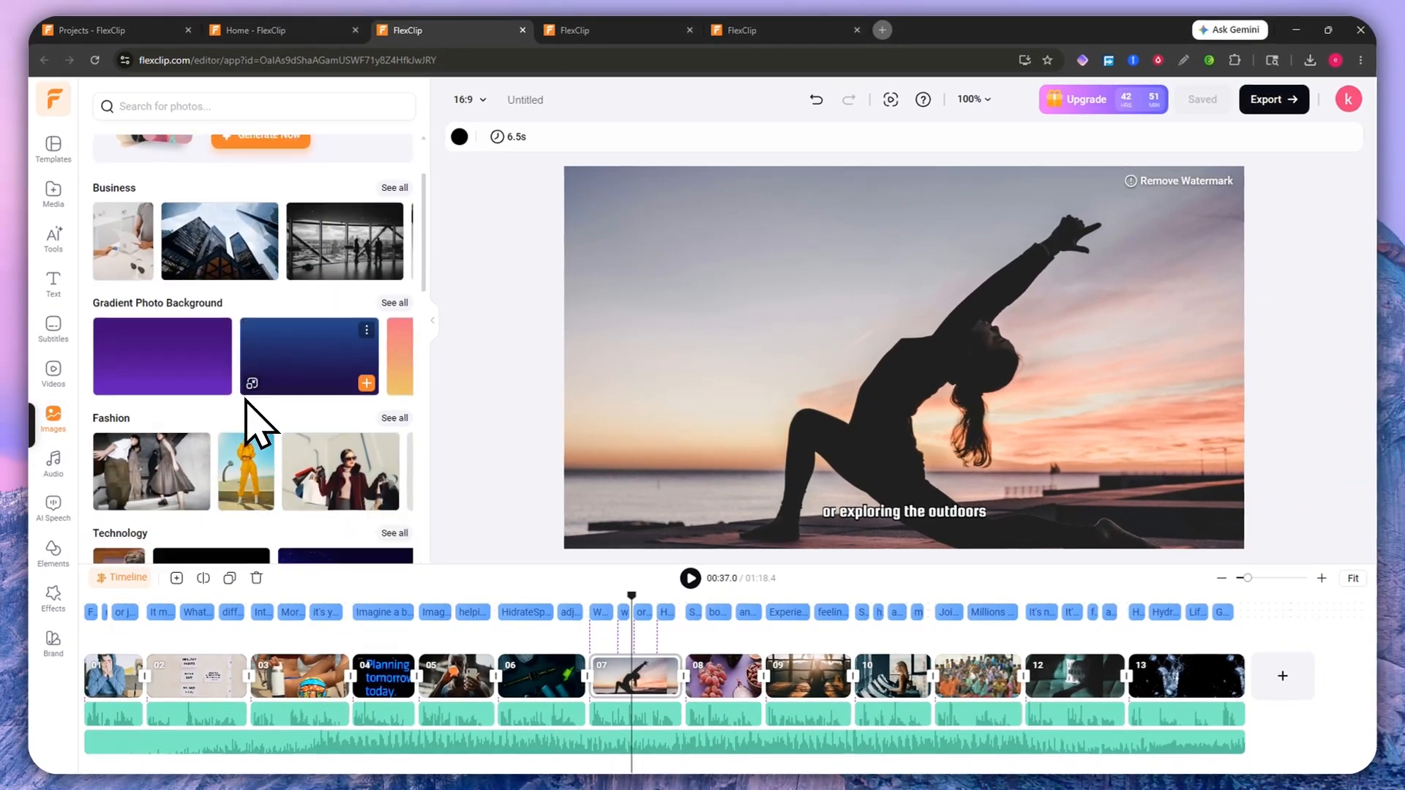
scroll(257, 425, "down", 1)
scroll(228, 364, "up", 3)
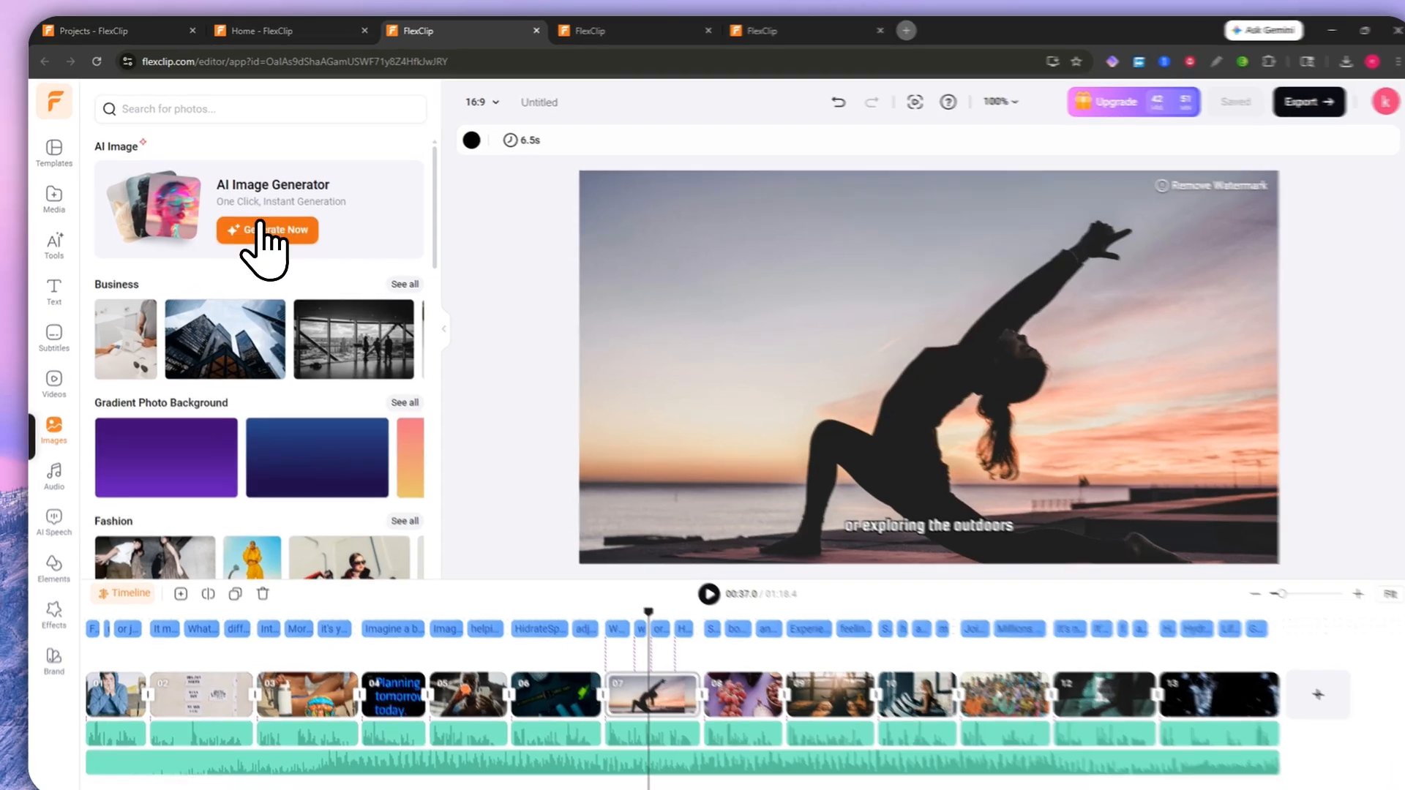
left_click(262, 225)
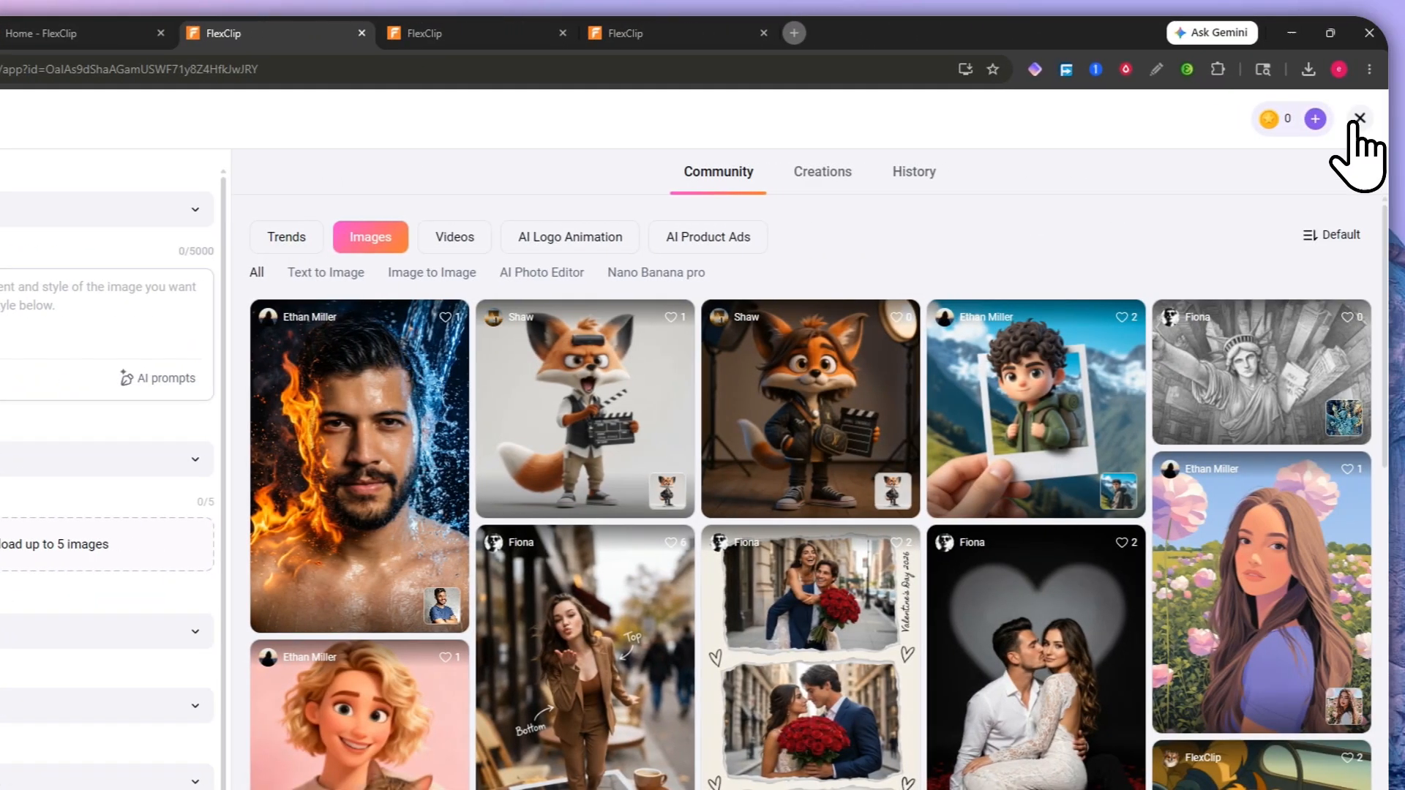
left_click(1352, 122)
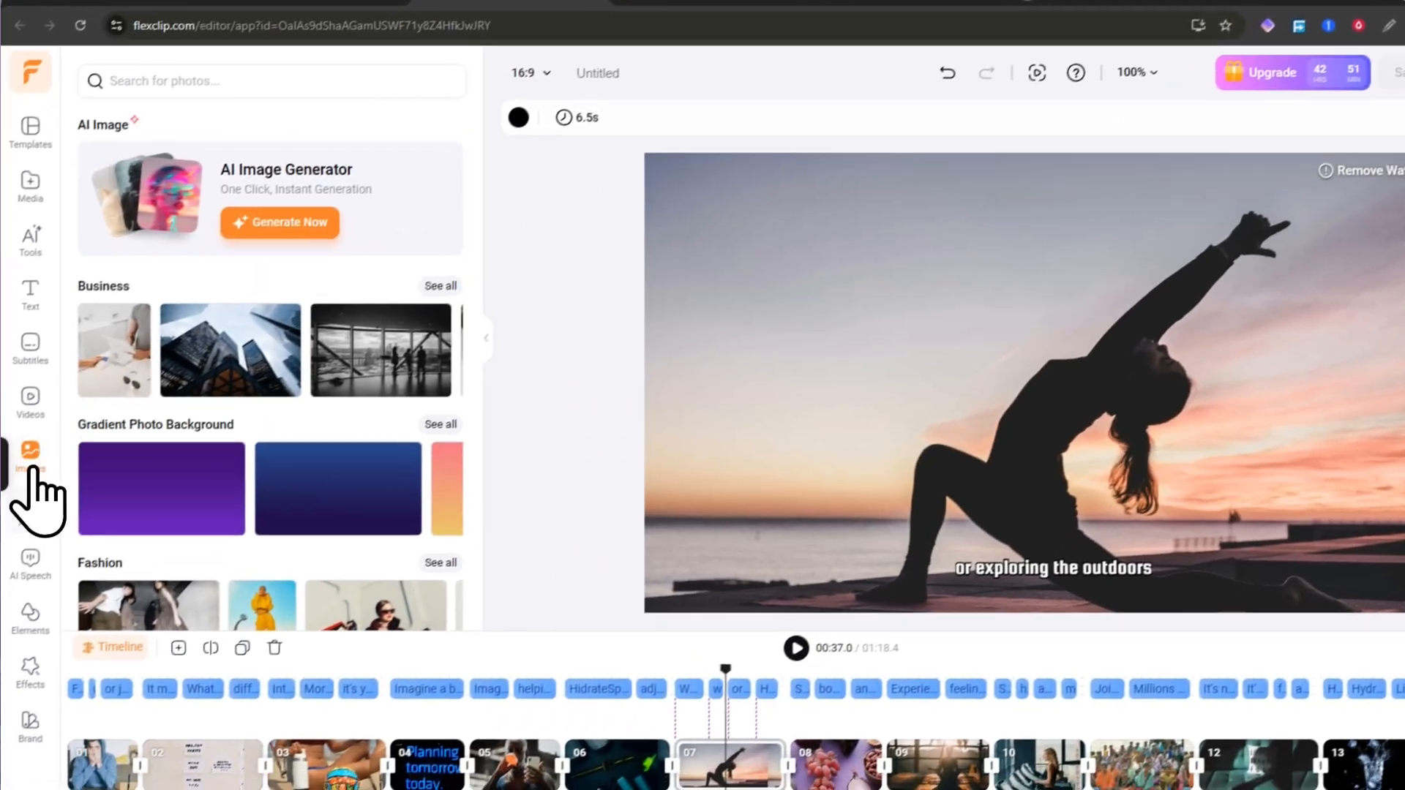
left_click(49, 498)
Step: Browse the audio library, filtering first to music tracks and then to sound effects
right_click(53, 491)
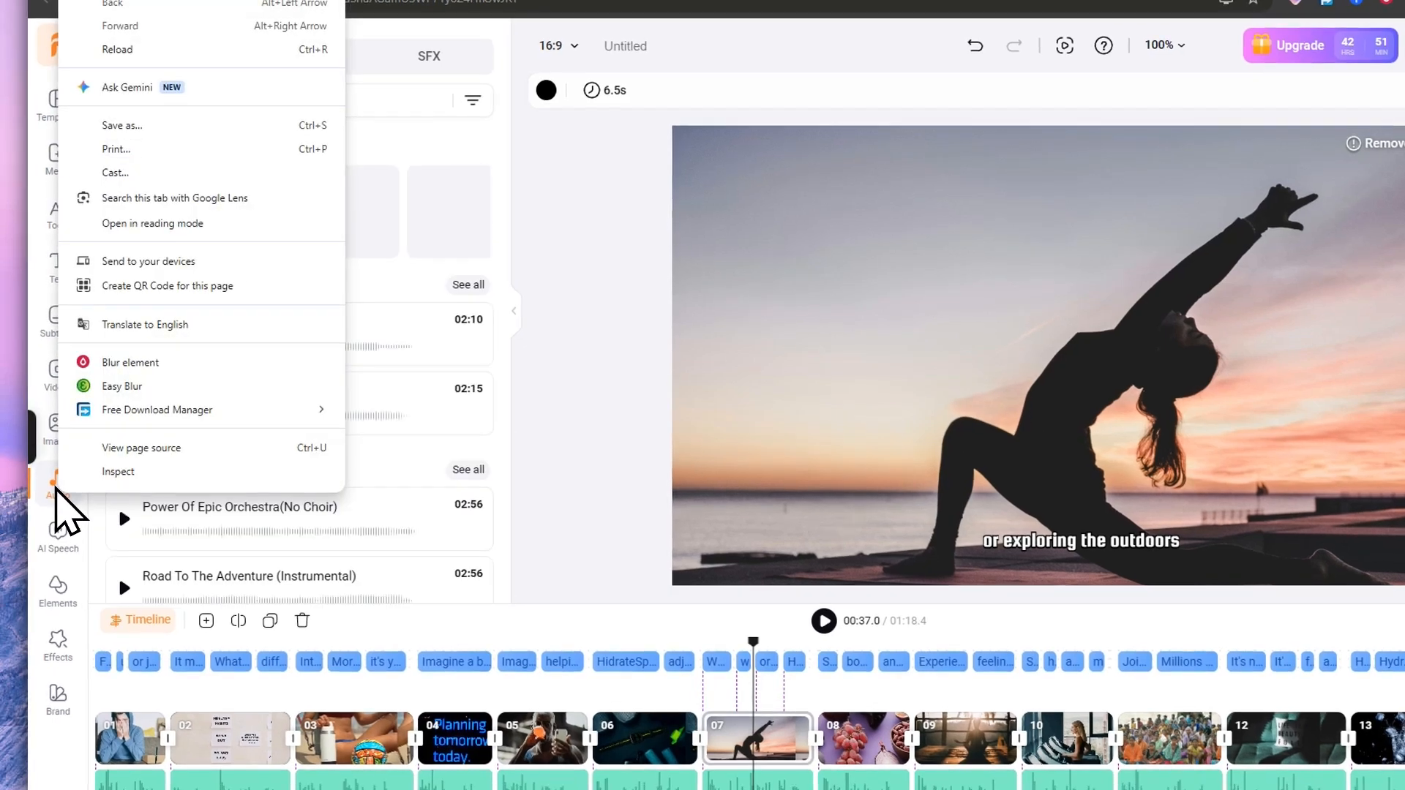
left_click(50, 496)
scroll(273, 402, "down", 4)
scroll(285, 407, "up", 5)
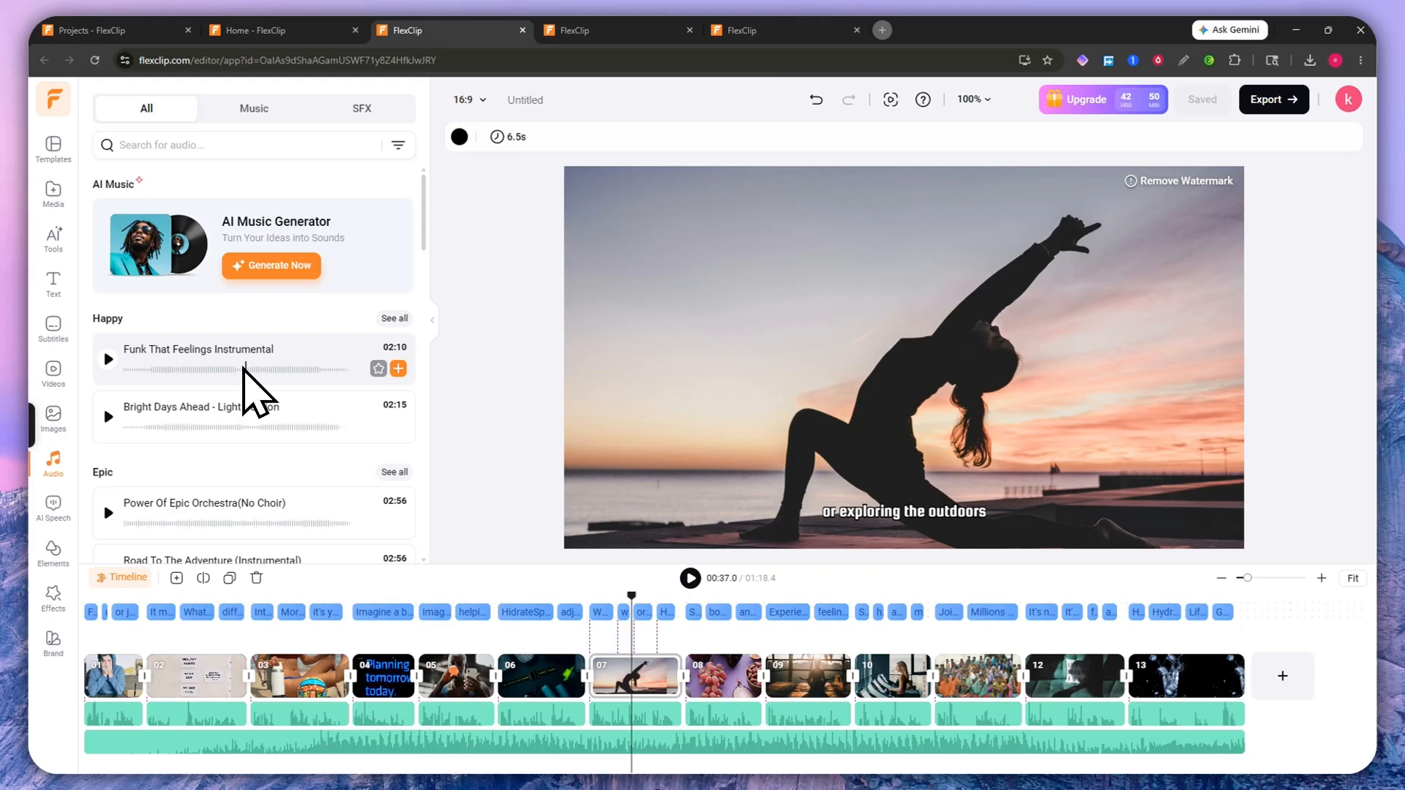
scroll(248, 388, "down", 15)
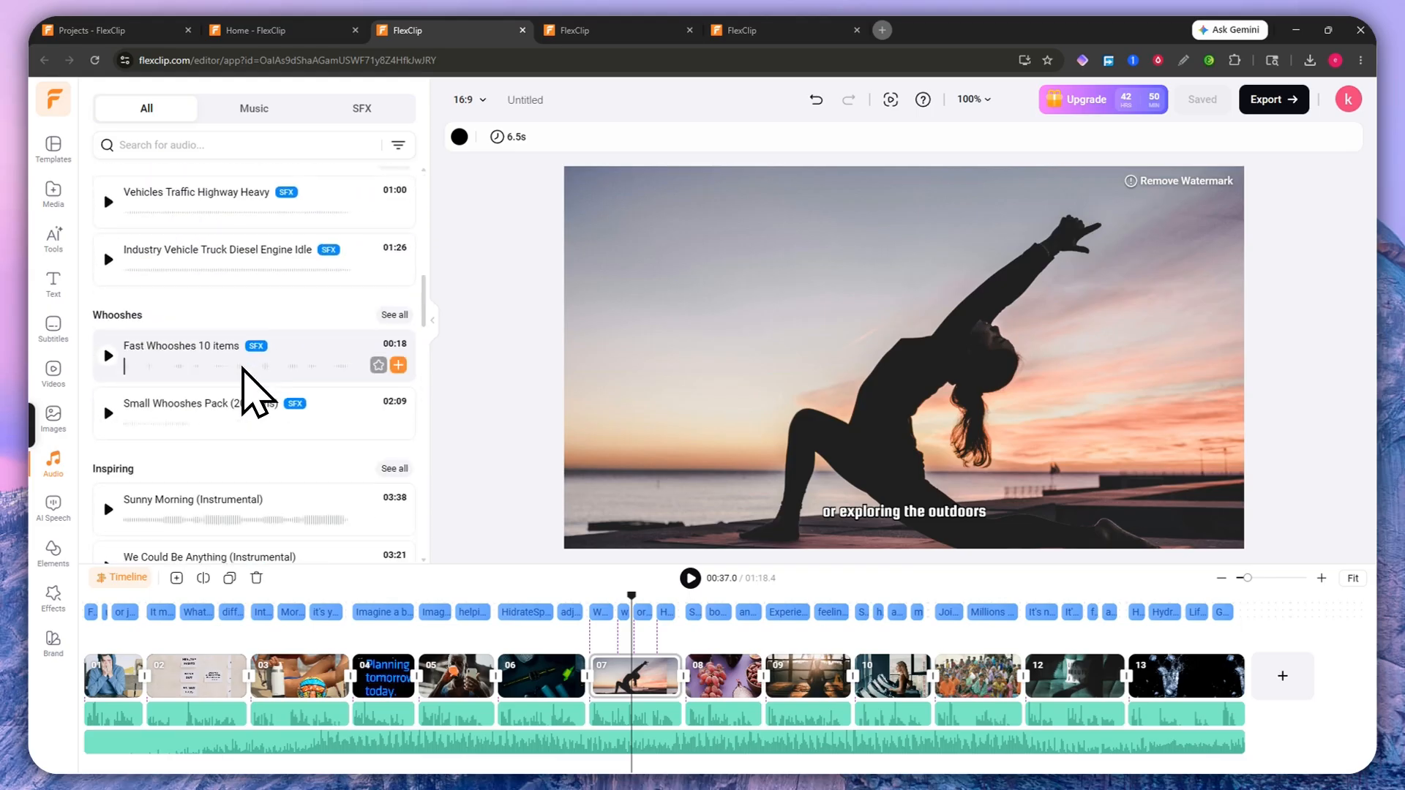
scroll(249, 388, "down", 2)
scroll(242, 356, "up", 17)
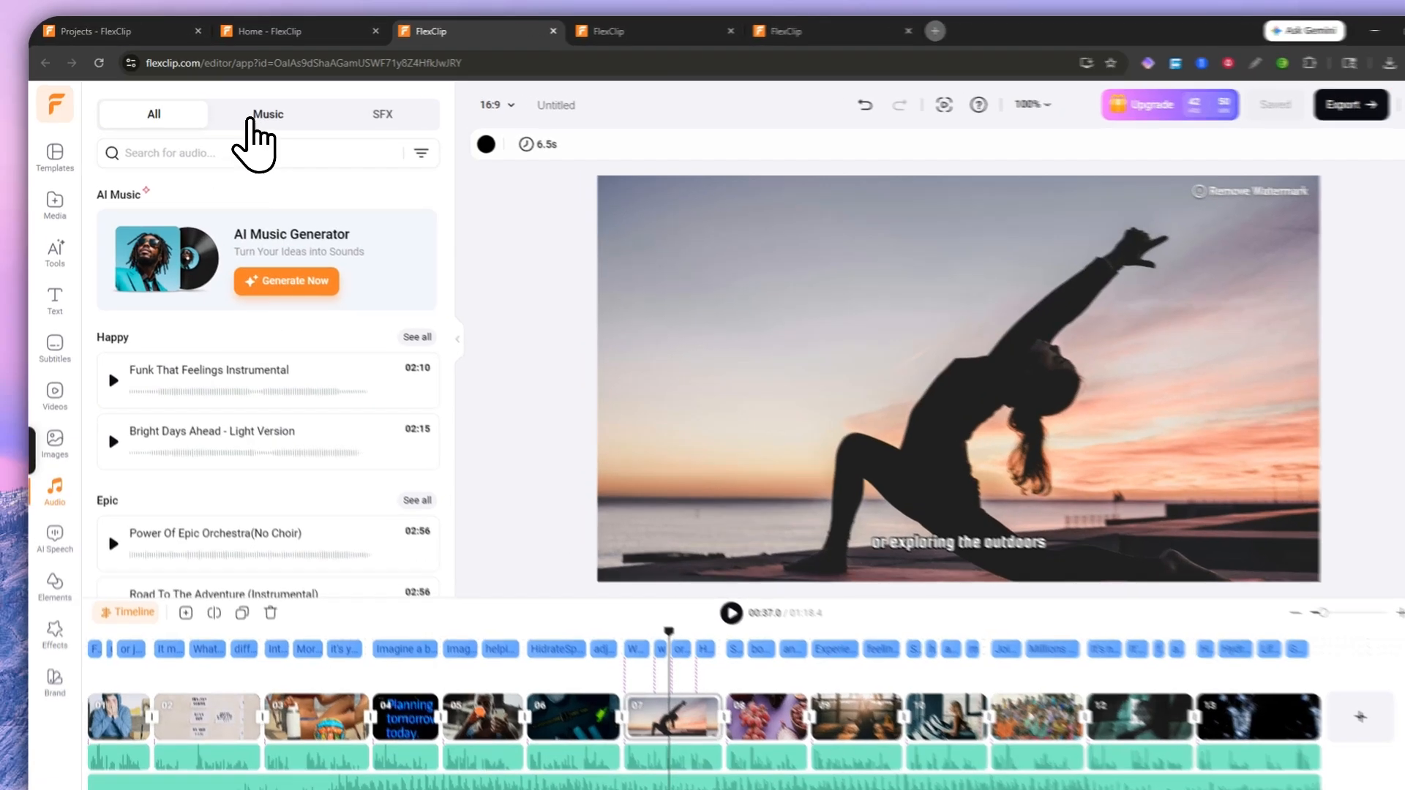
left_click(254, 108)
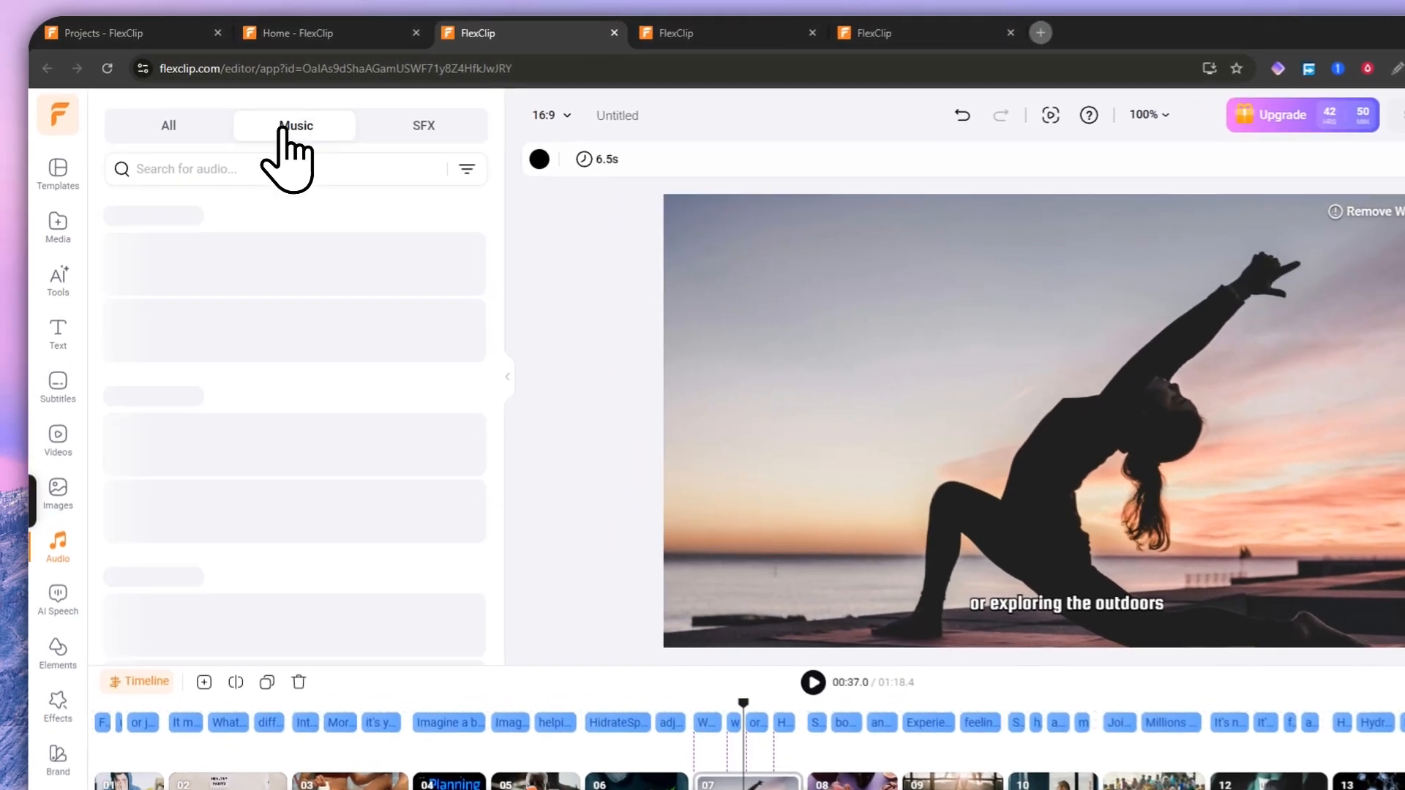
left_click(362, 109)
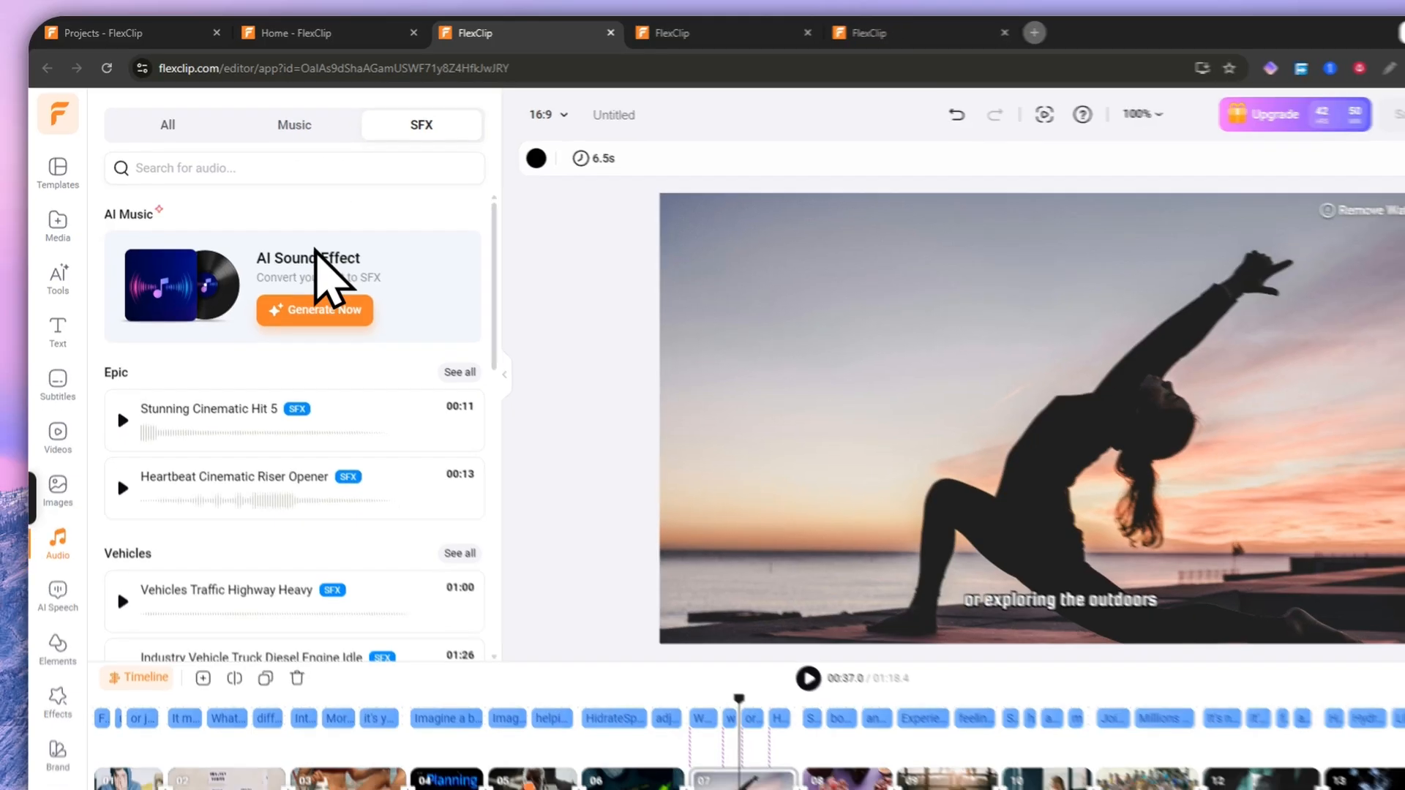
scroll(289, 417, "down", 3)
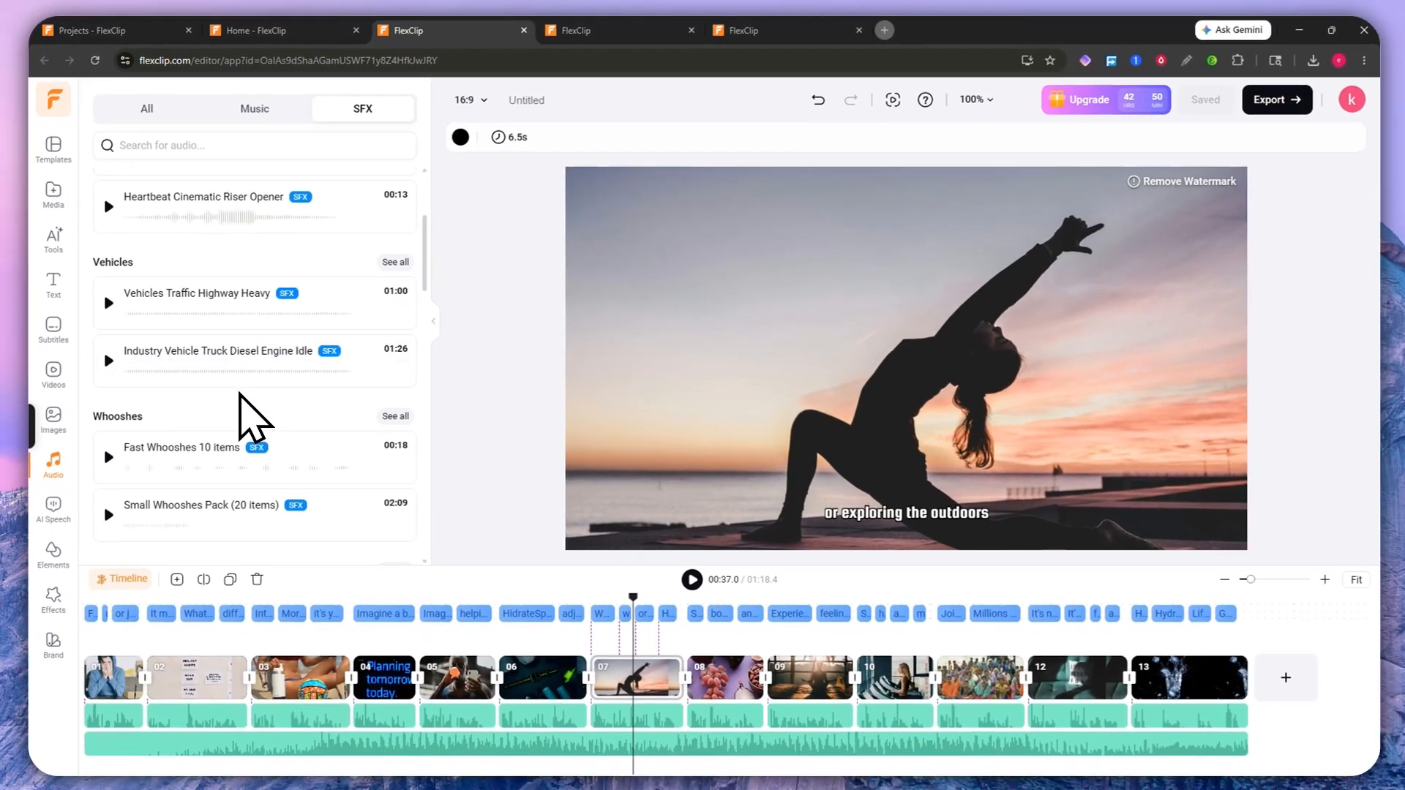
scroll(221, 265, "down", 12)
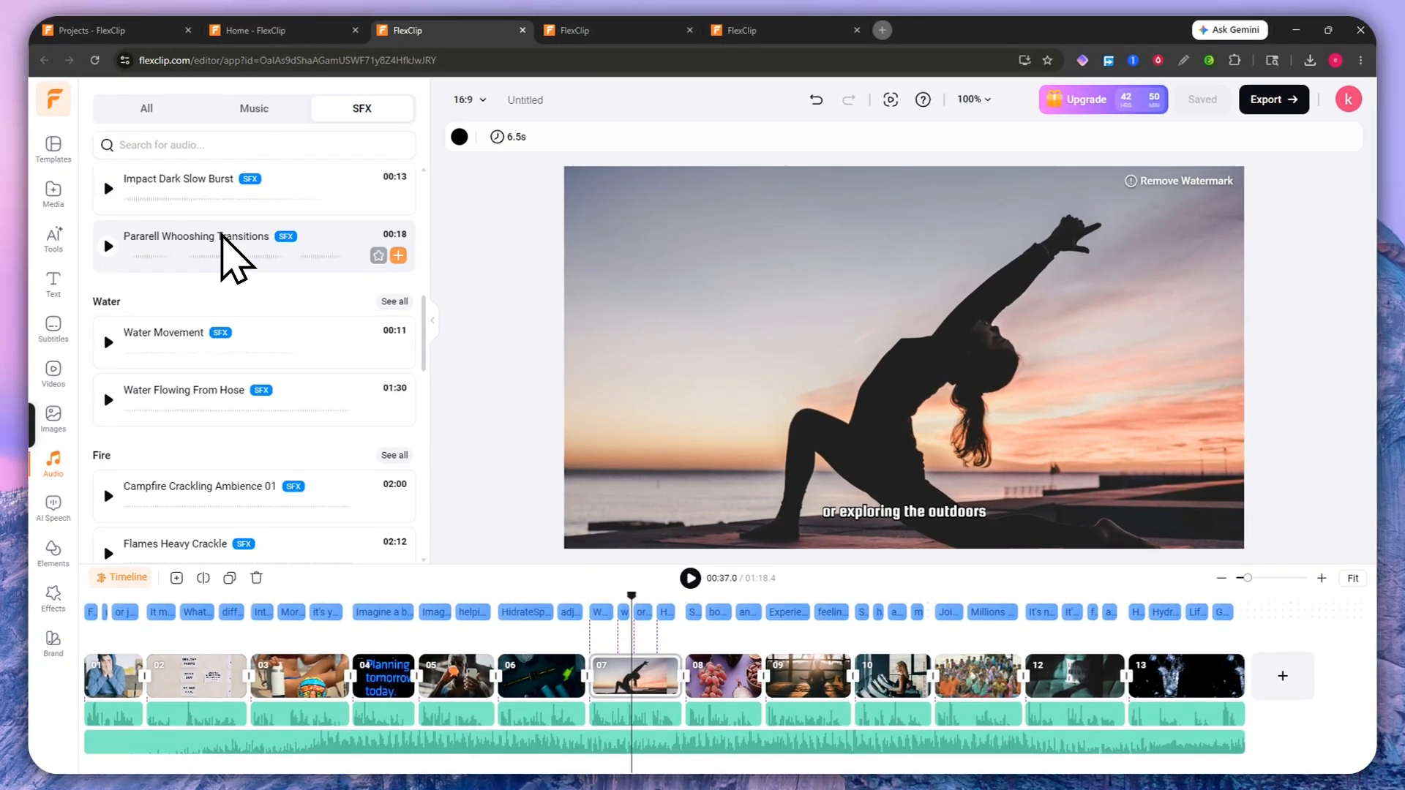
scroll(227, 282, "down", 3)
scroll(257, 326, "up", 15)
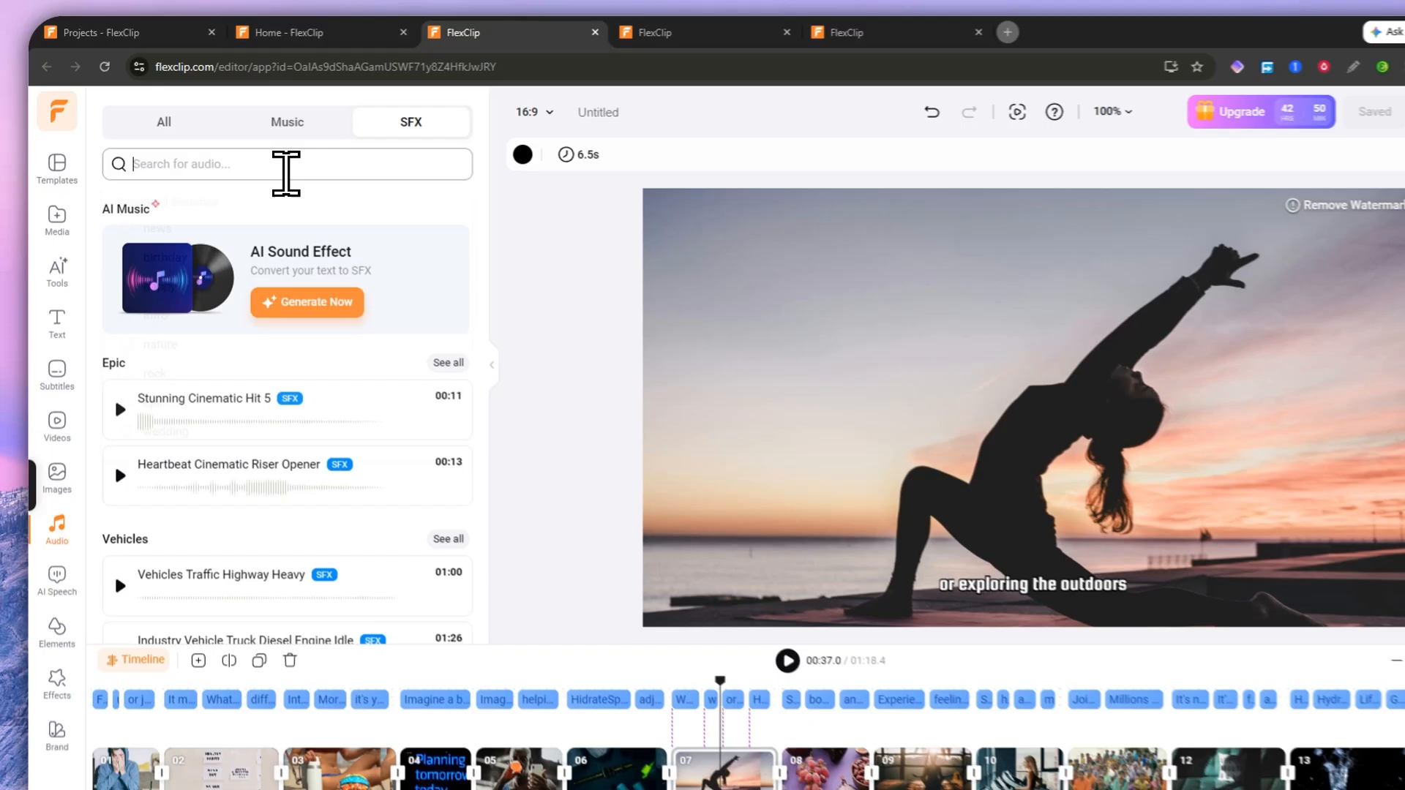
Step: Search sound effects for 'door', preview Door Open Squeak and Old Door Hinges Creaking, then show music
left_click(249, 150)
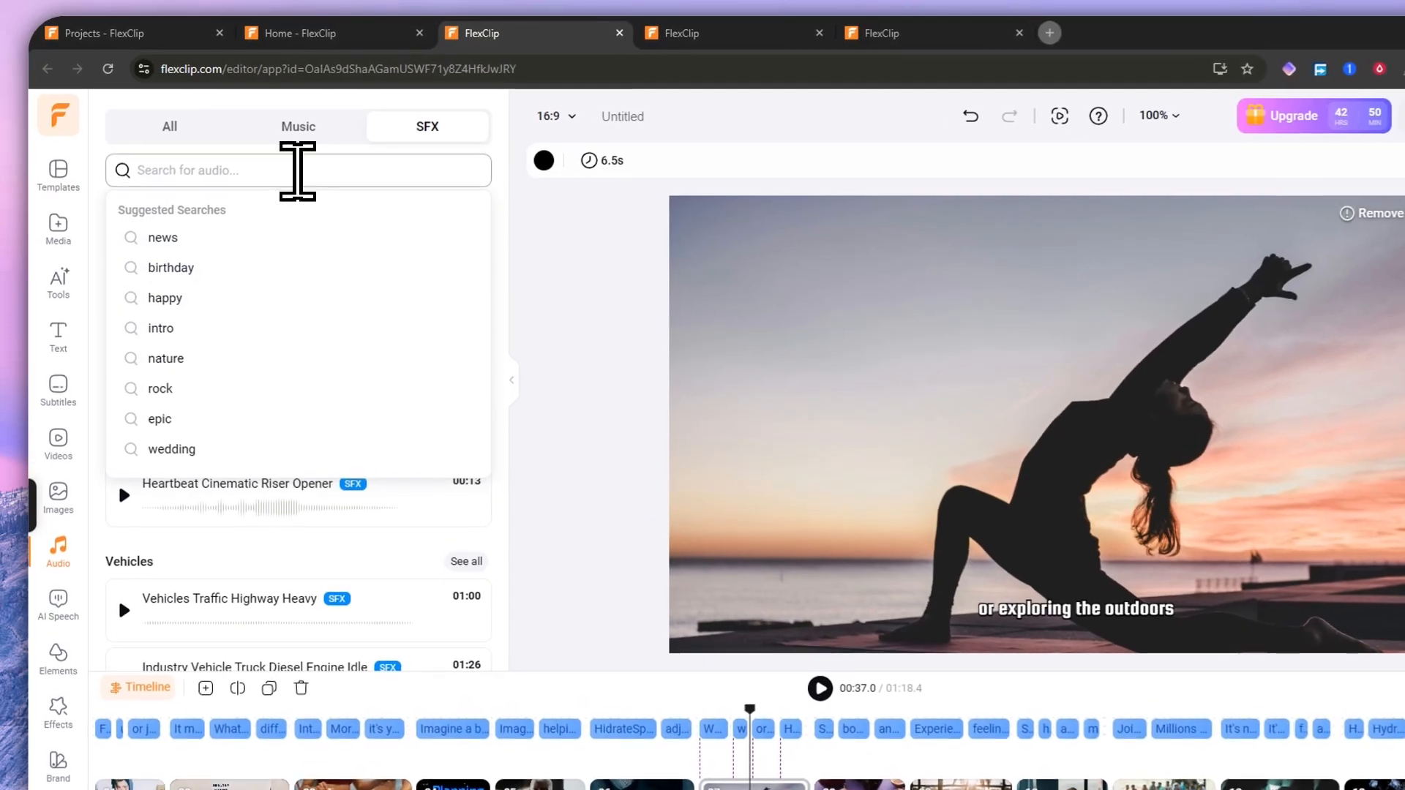
type("door")
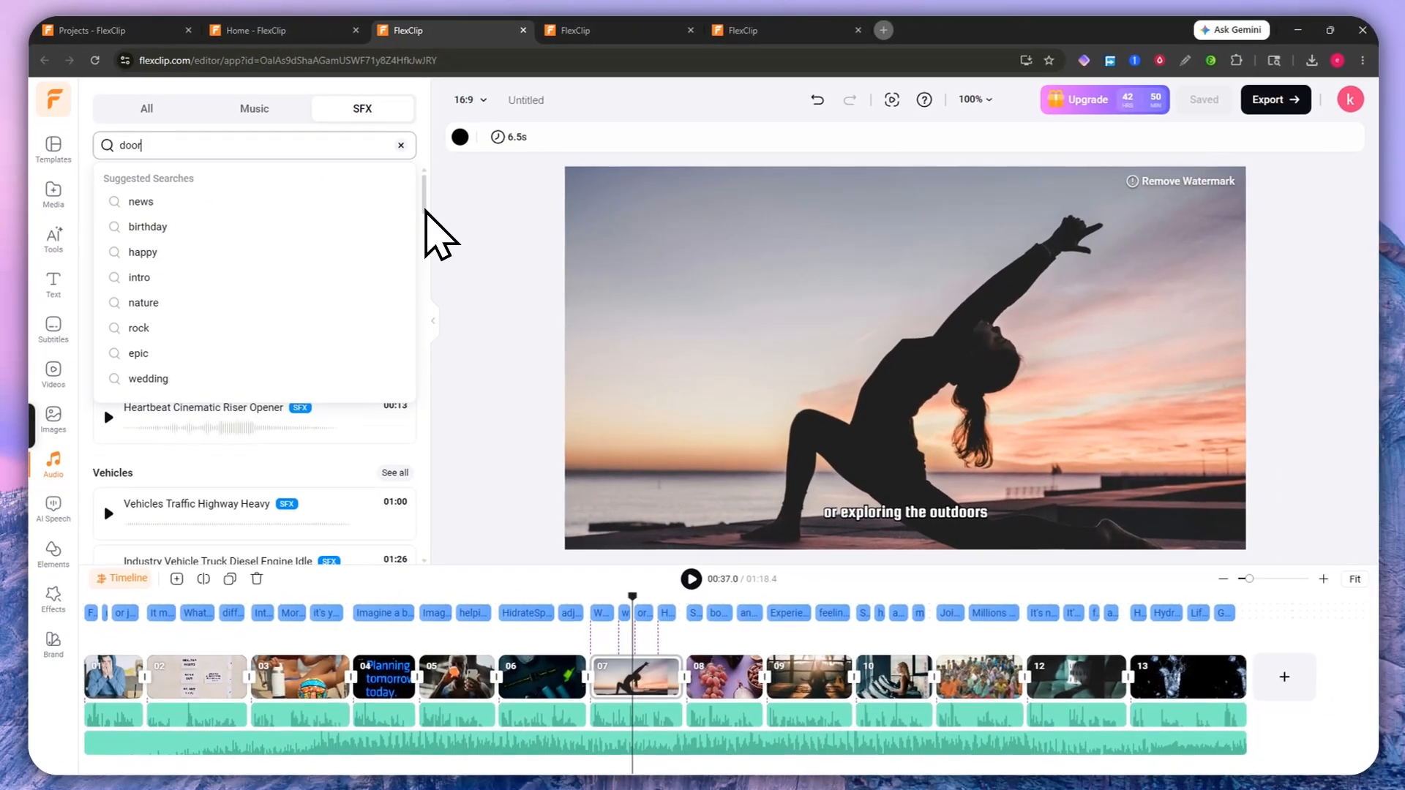
key("Return")
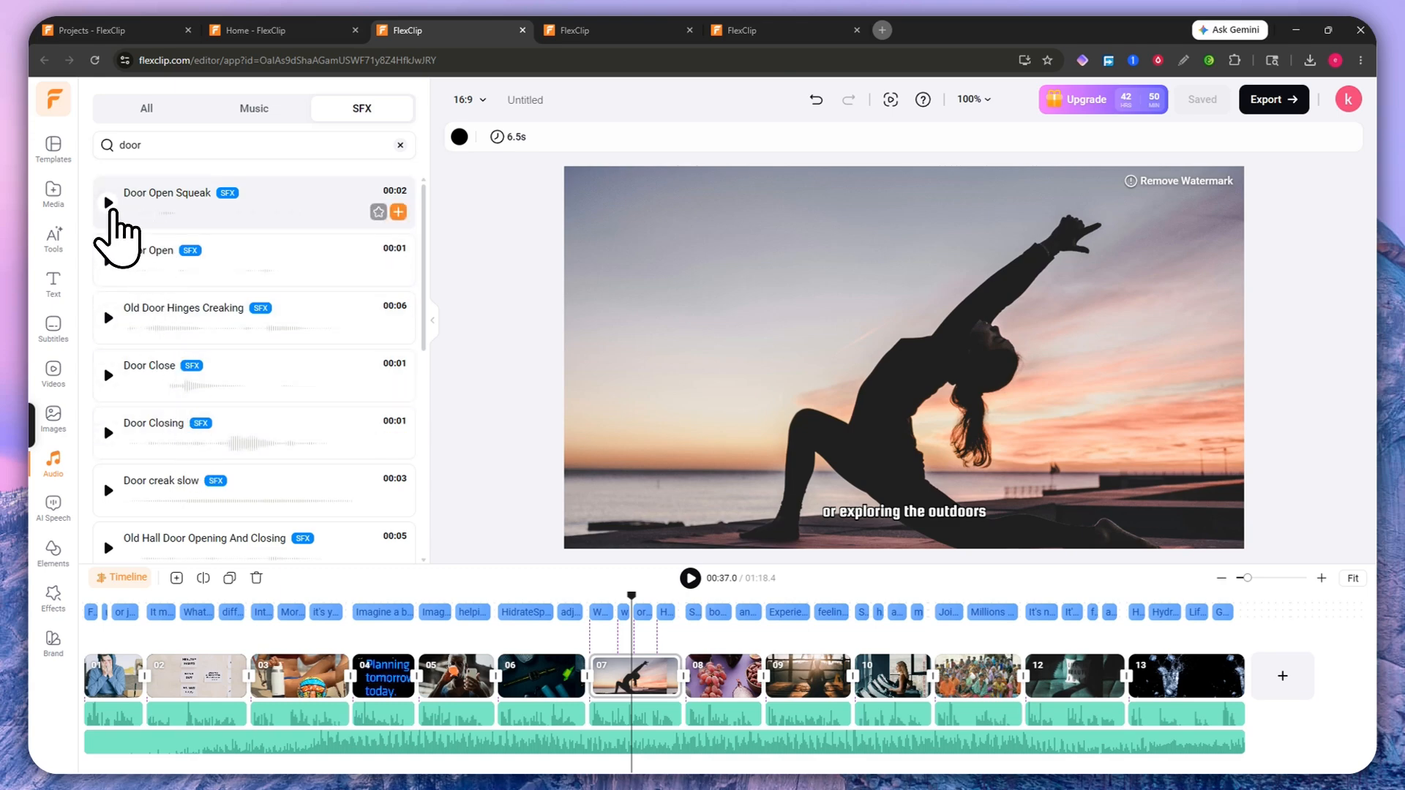
left_click(108, 202)
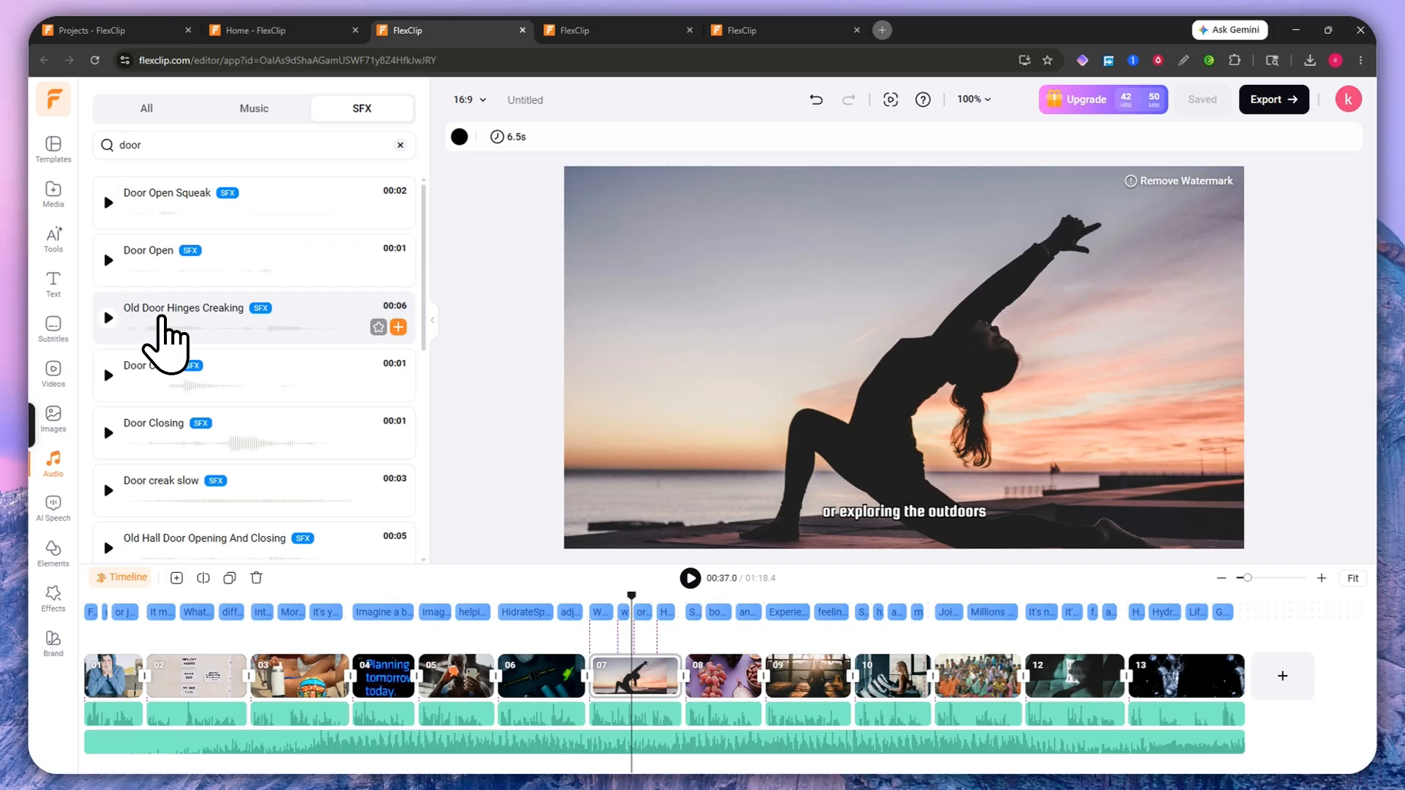
left_click(109, 317)
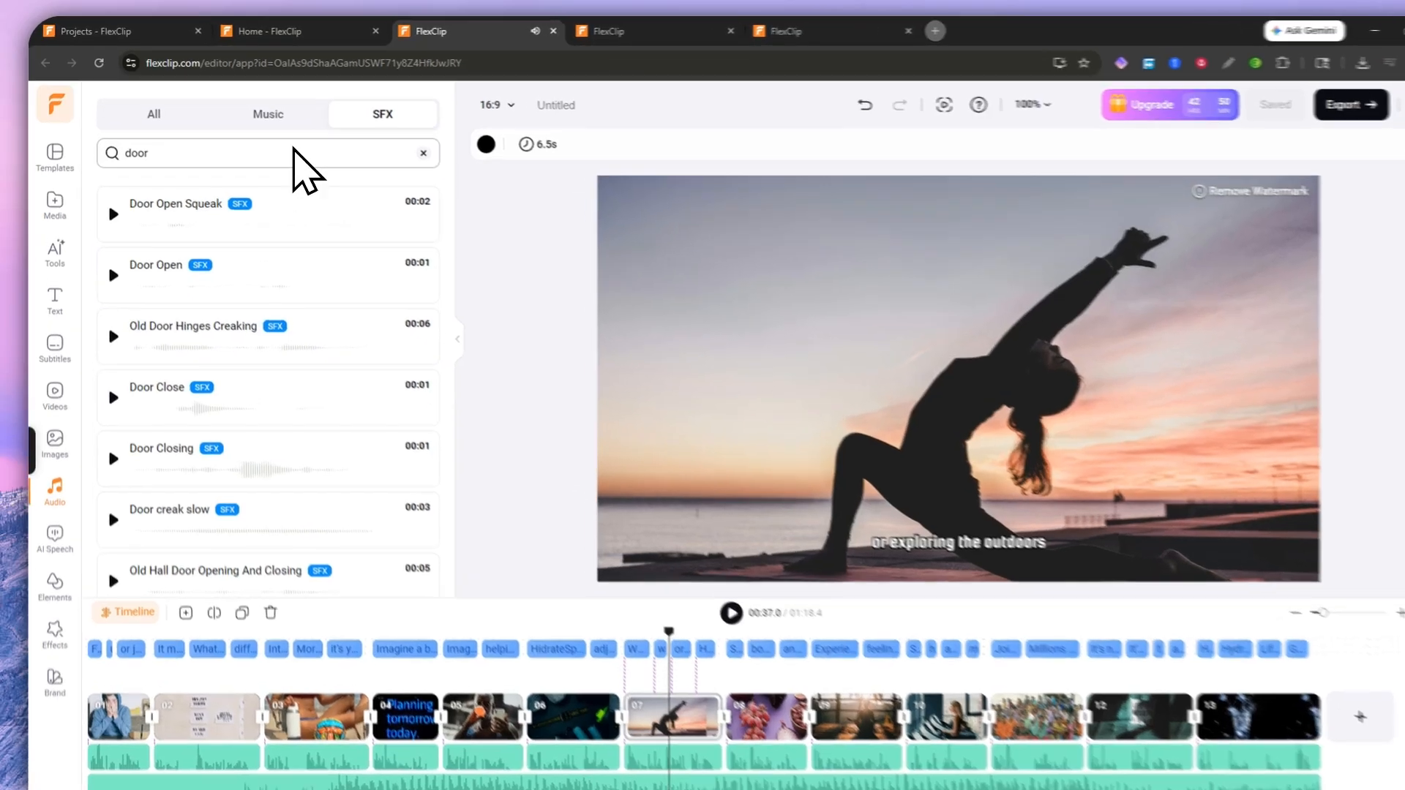
left_click(254, 110)
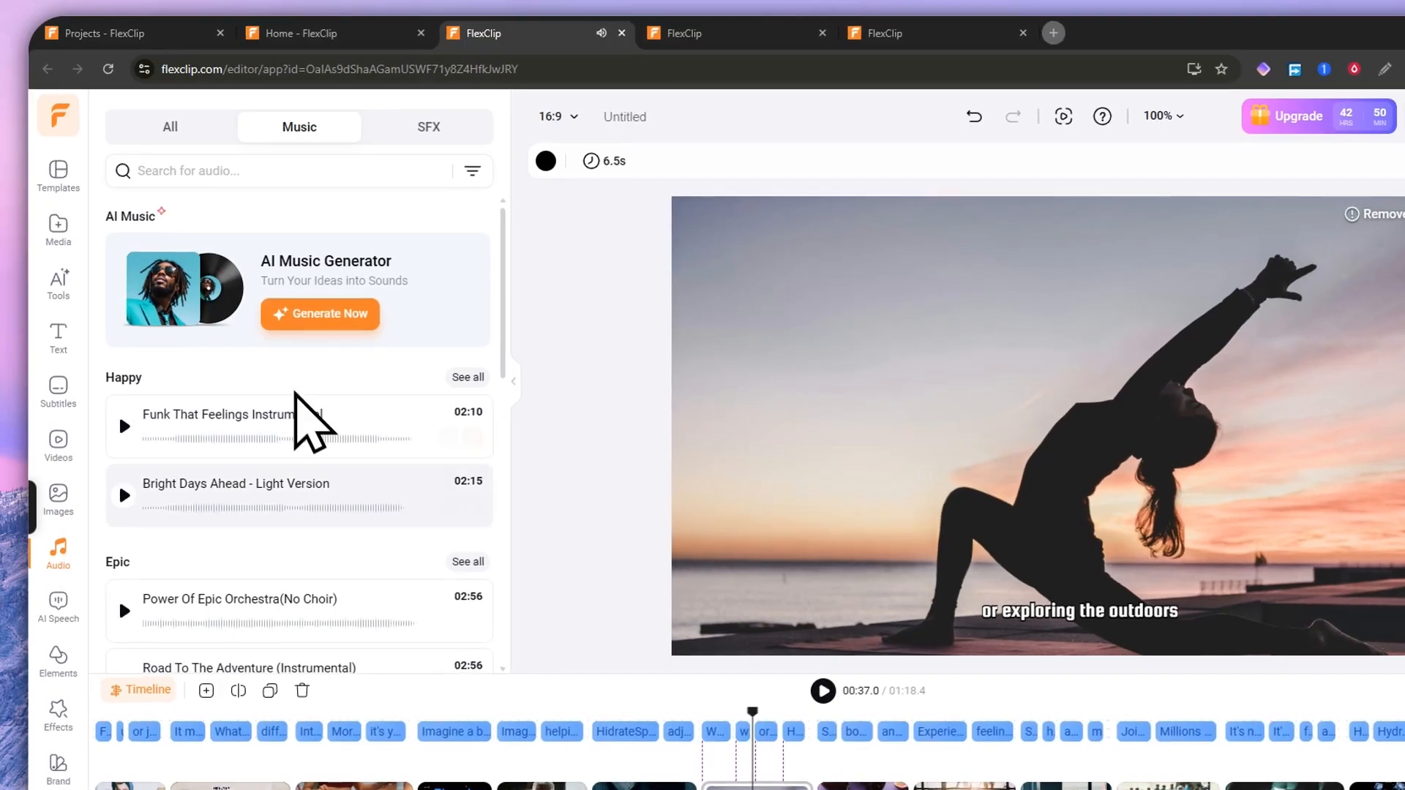
Step: Scroll the music list and search it for 'love'
scroll(295, 392, "down", 10)
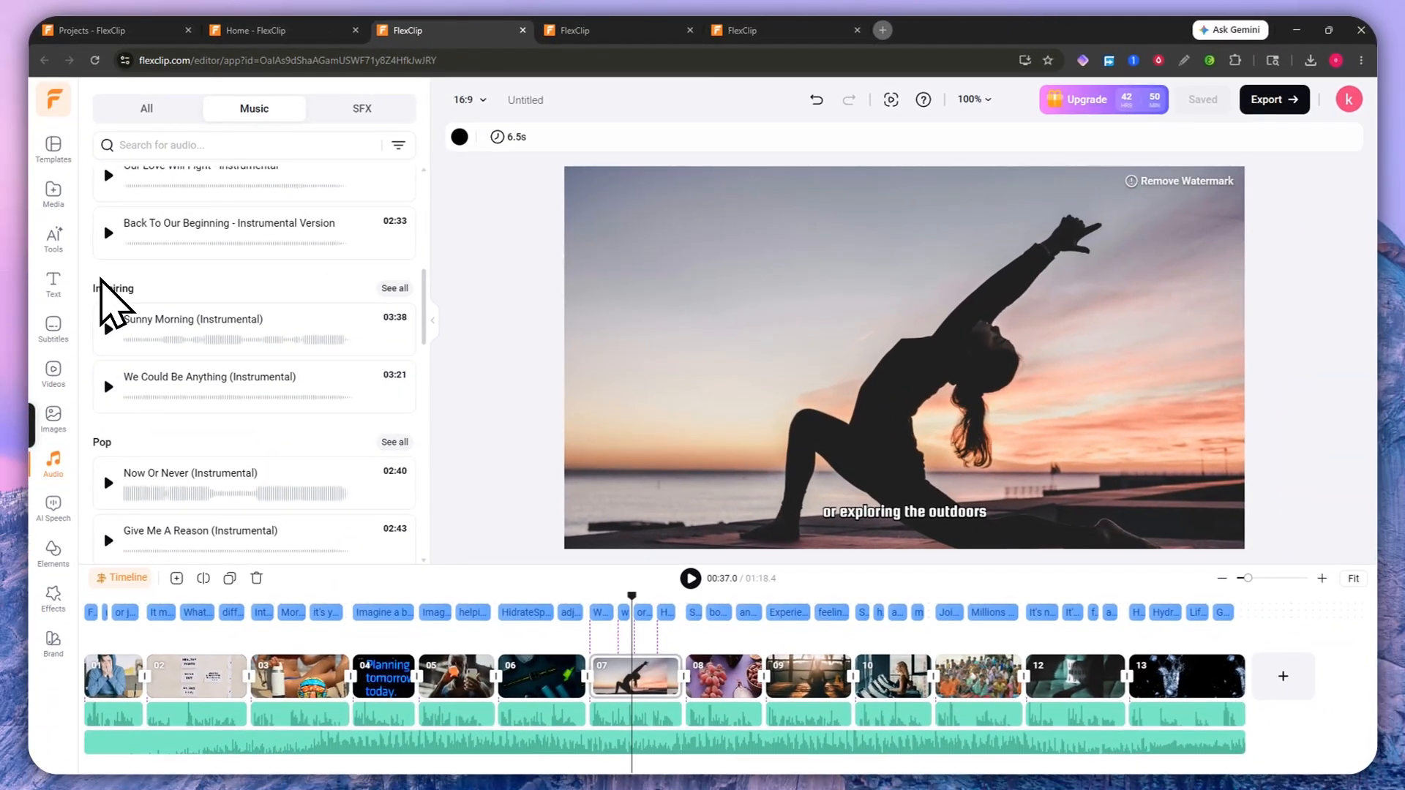
scroll(100, 279, "down", 5)
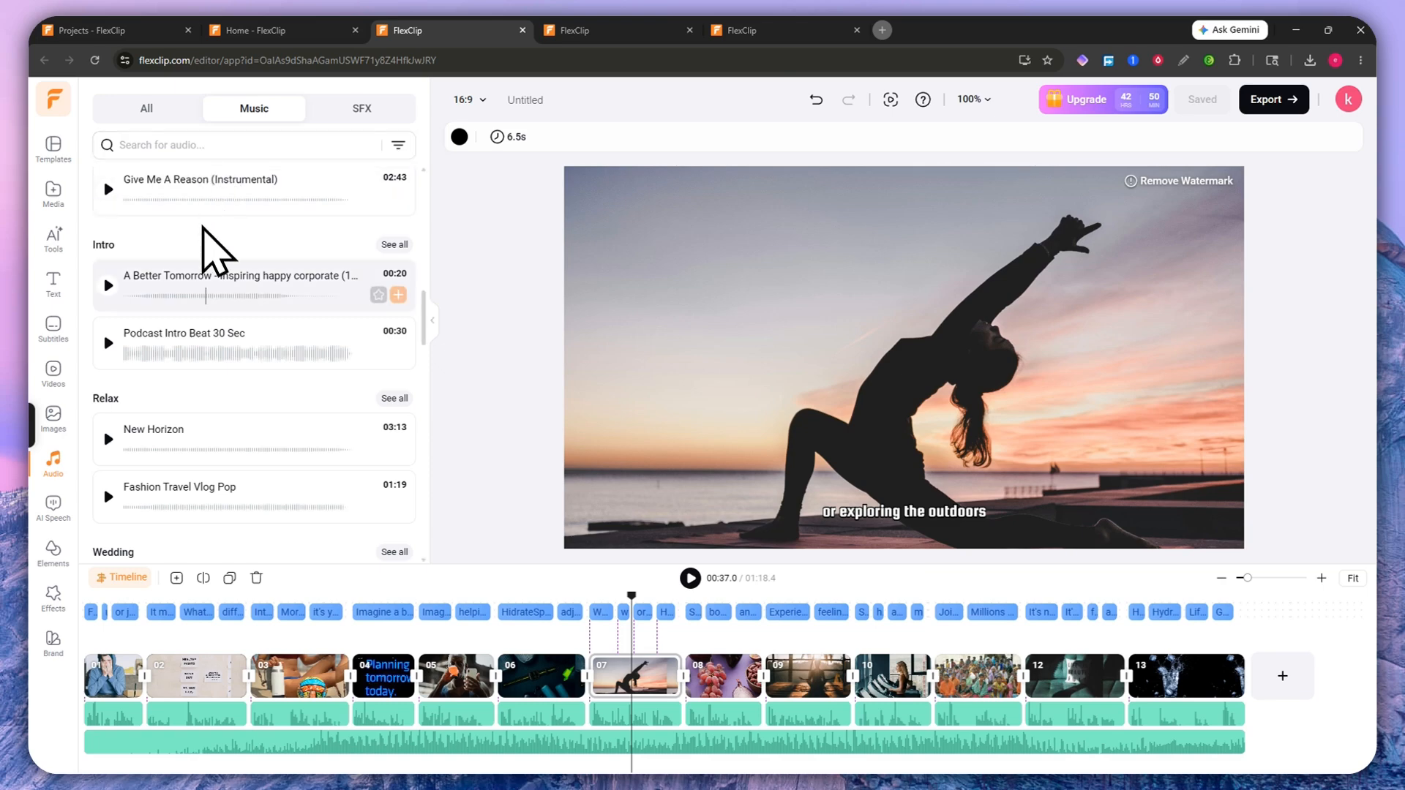
scroll(205, 264, "down", 4)
left_click(202, 145)
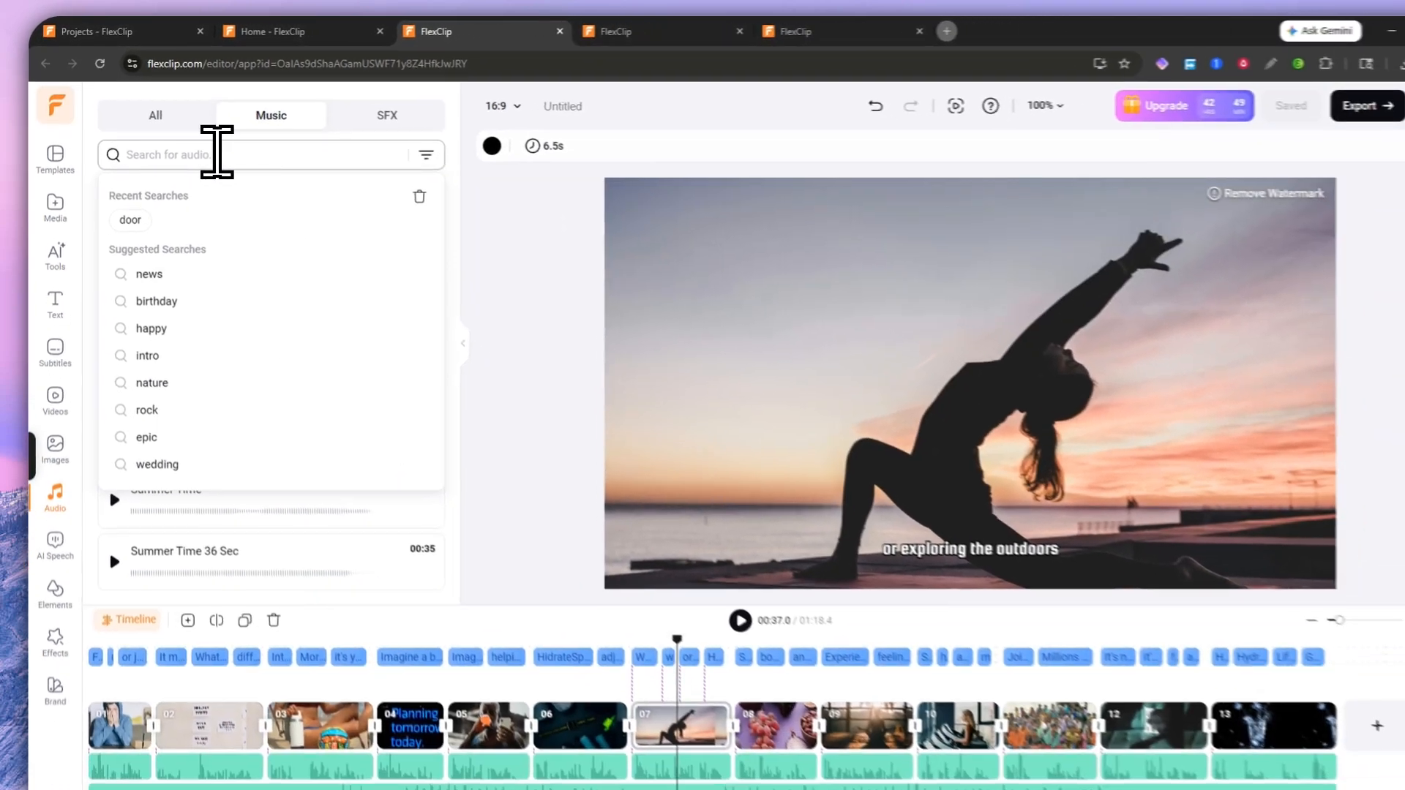
type("love")
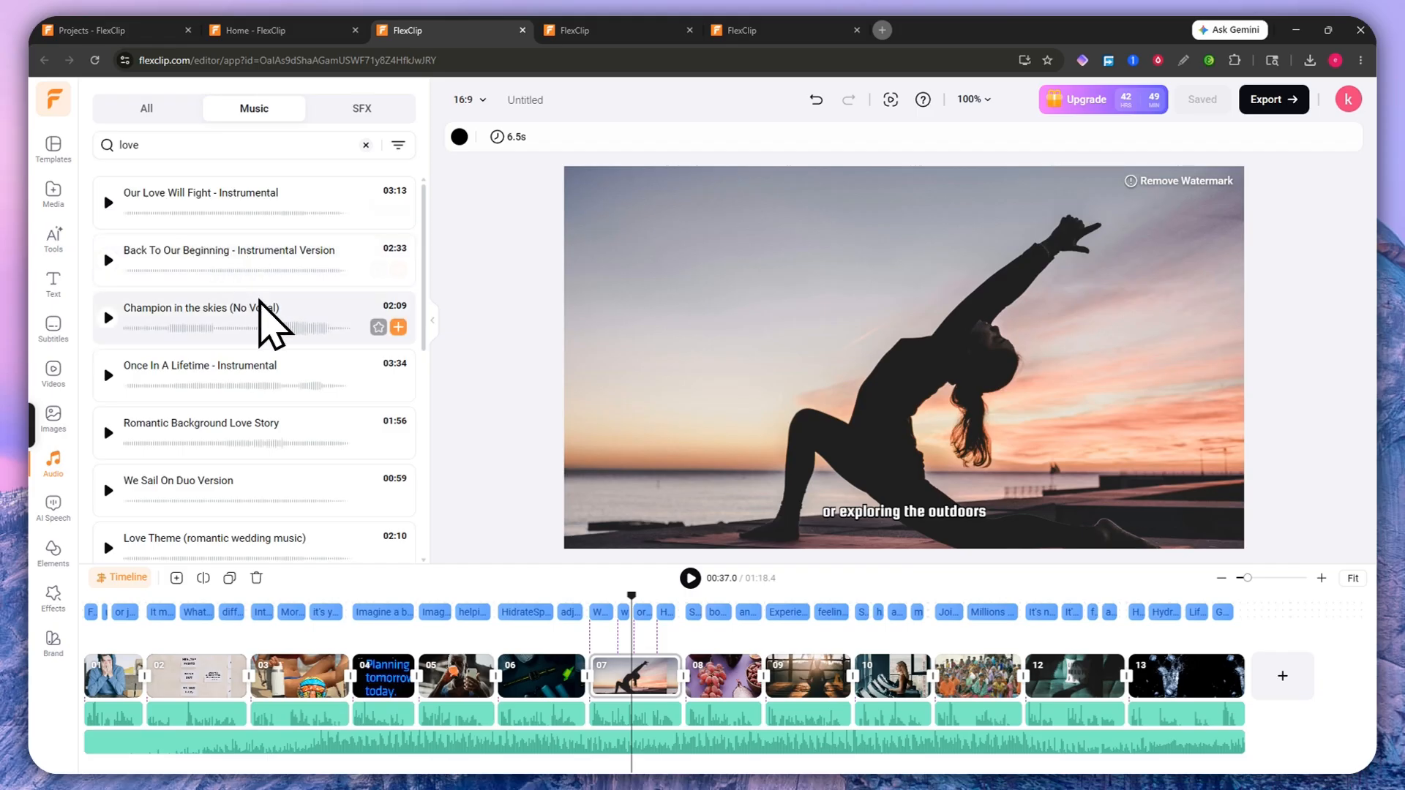
Step: Play and stop Romantic Background Love Story, then bring up AI Speech
scroll(276, 323, "down", 2)
scroll(254, 334, "up", 2)
scroll(258, 343, "up", 1)
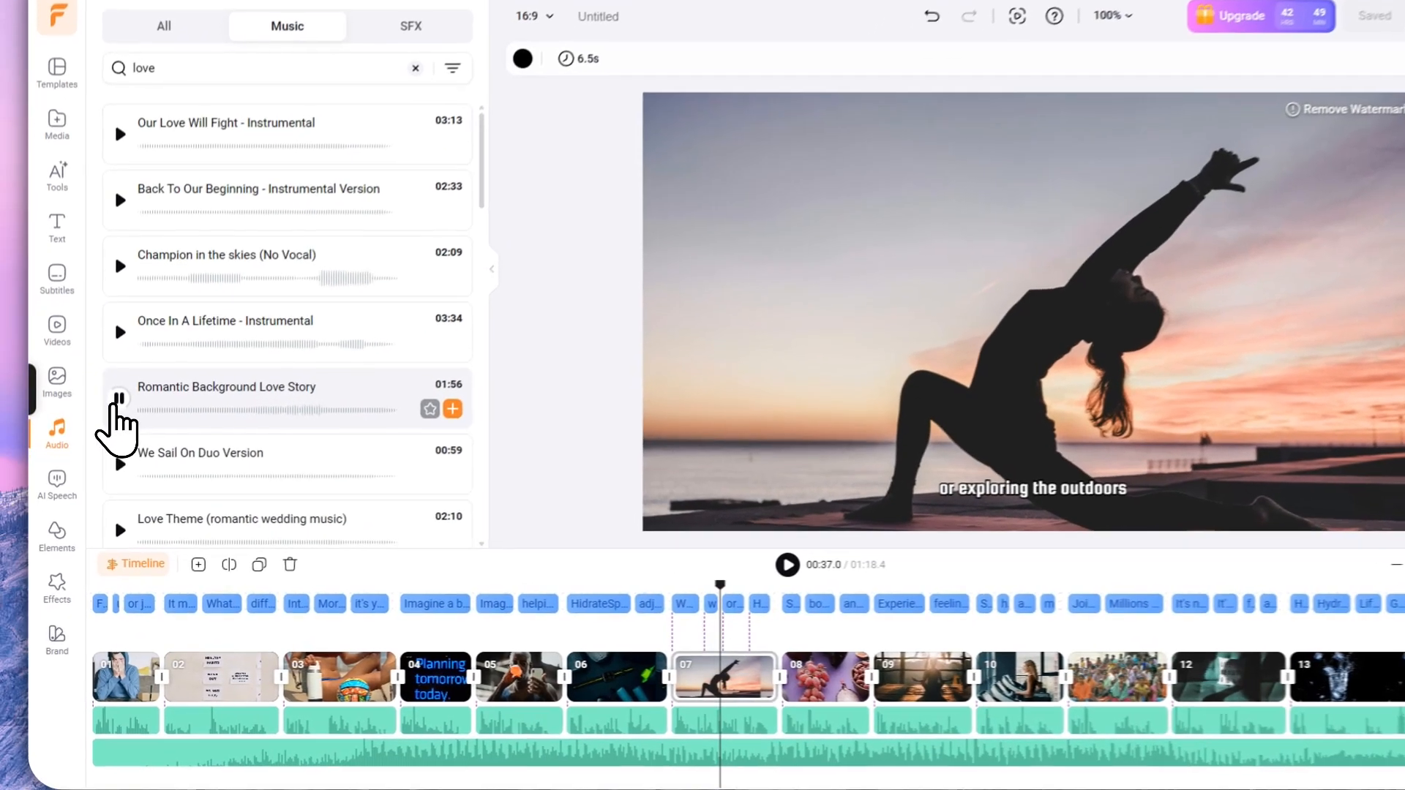
left_click(107, 432)
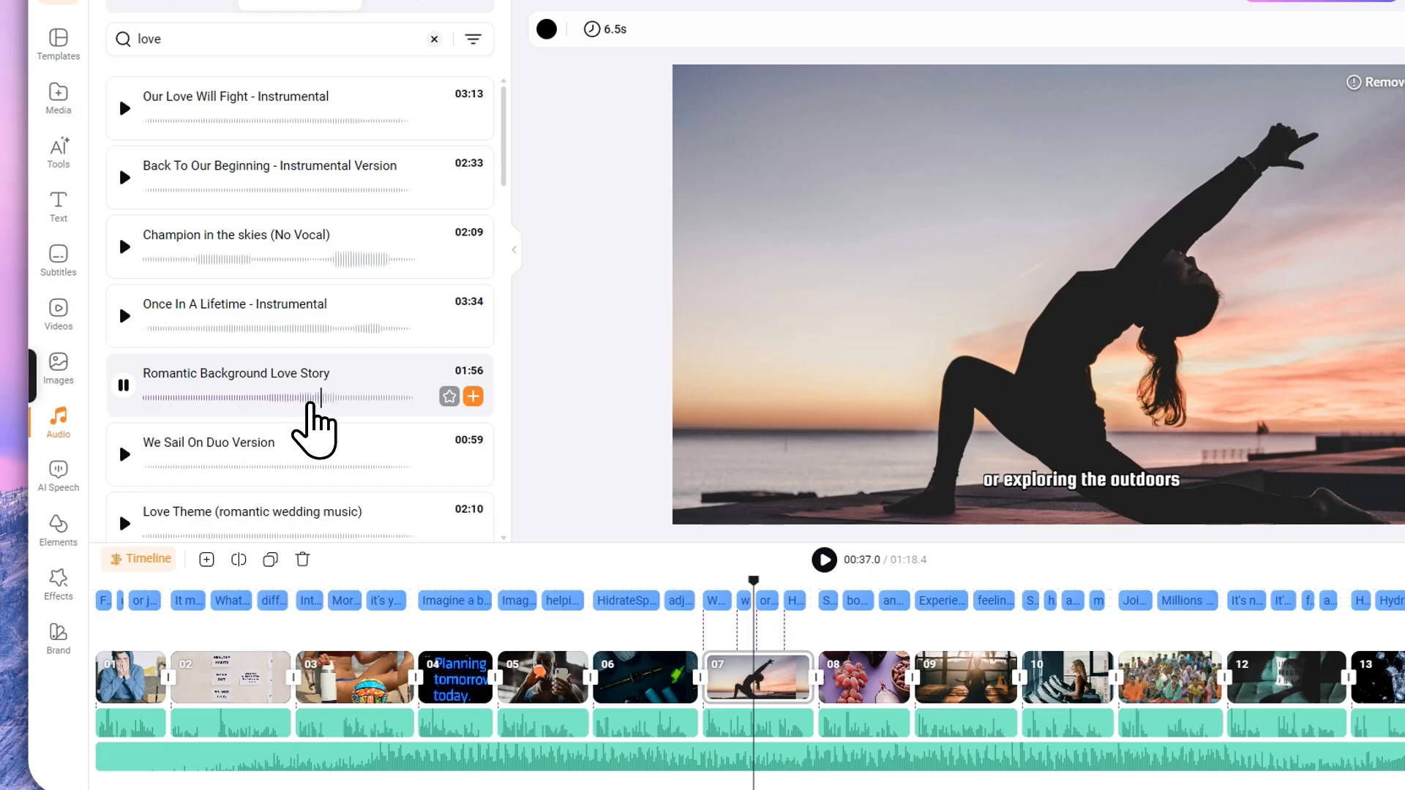
left_click(123, 385)
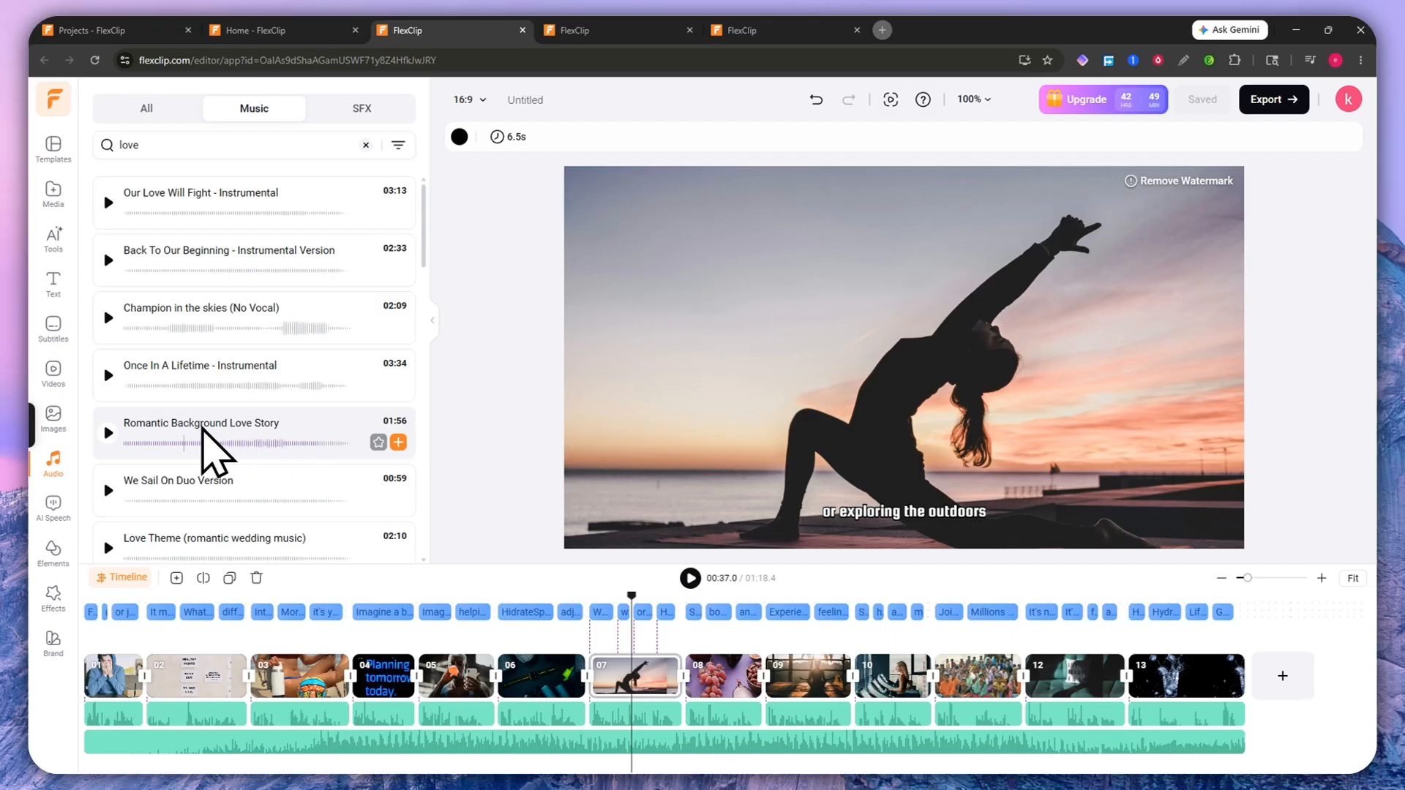
left_click(51, 504)
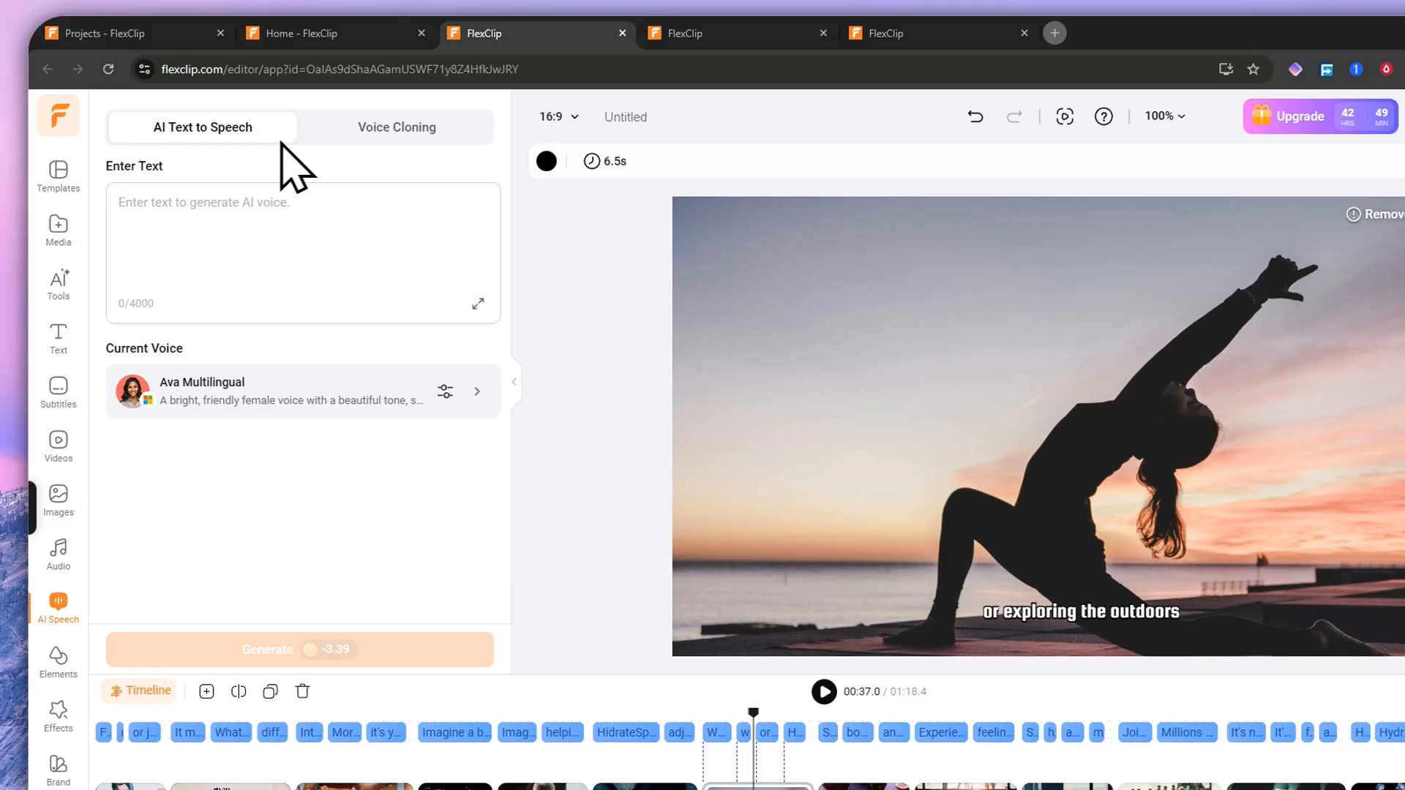
Step: Switch between the AI Text to Speech and Voice Cloning tabs, then start a new voice clone
left_click(355, 132)
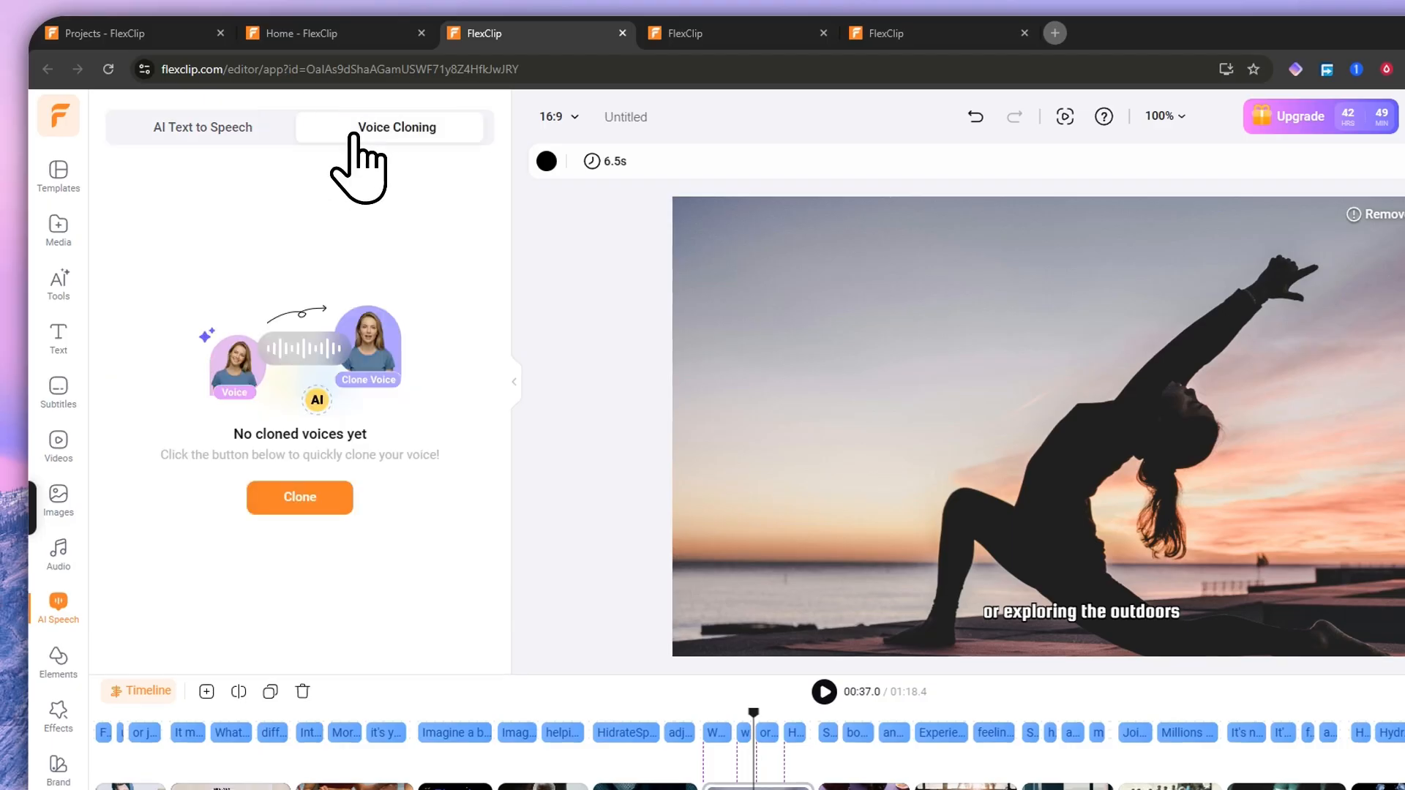
left_click(159, 123)
left_click(333, 130)
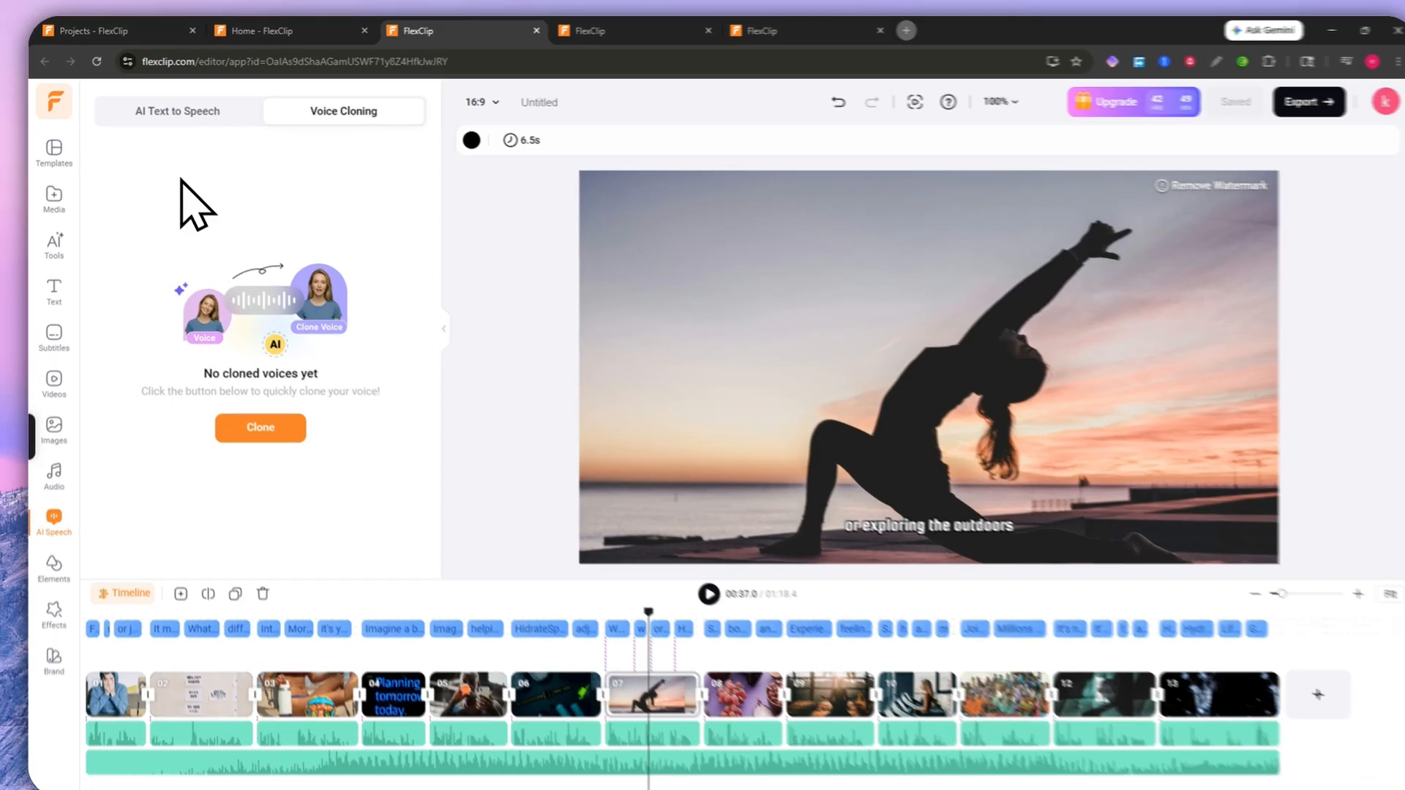
left_click(174, 109)
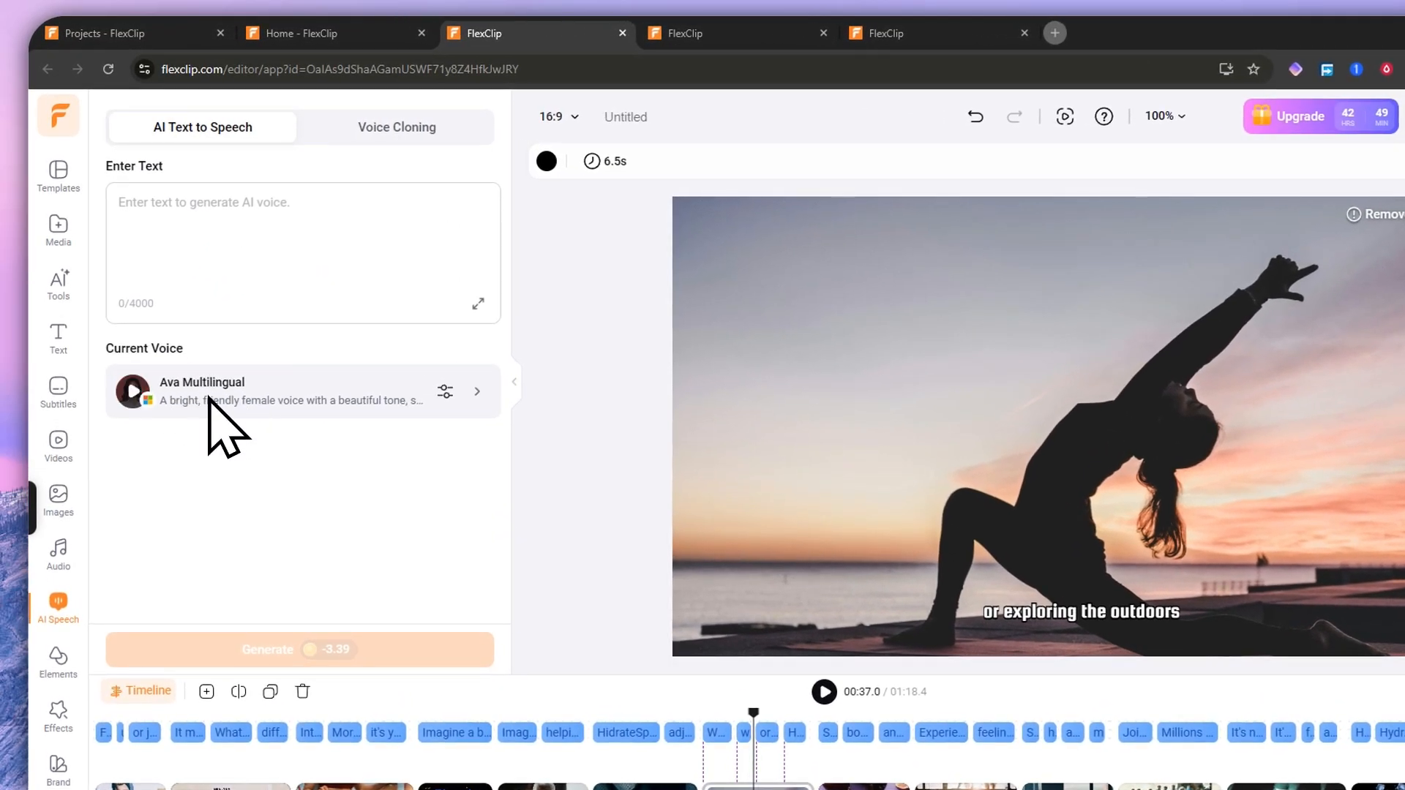
left_click(400, 132)
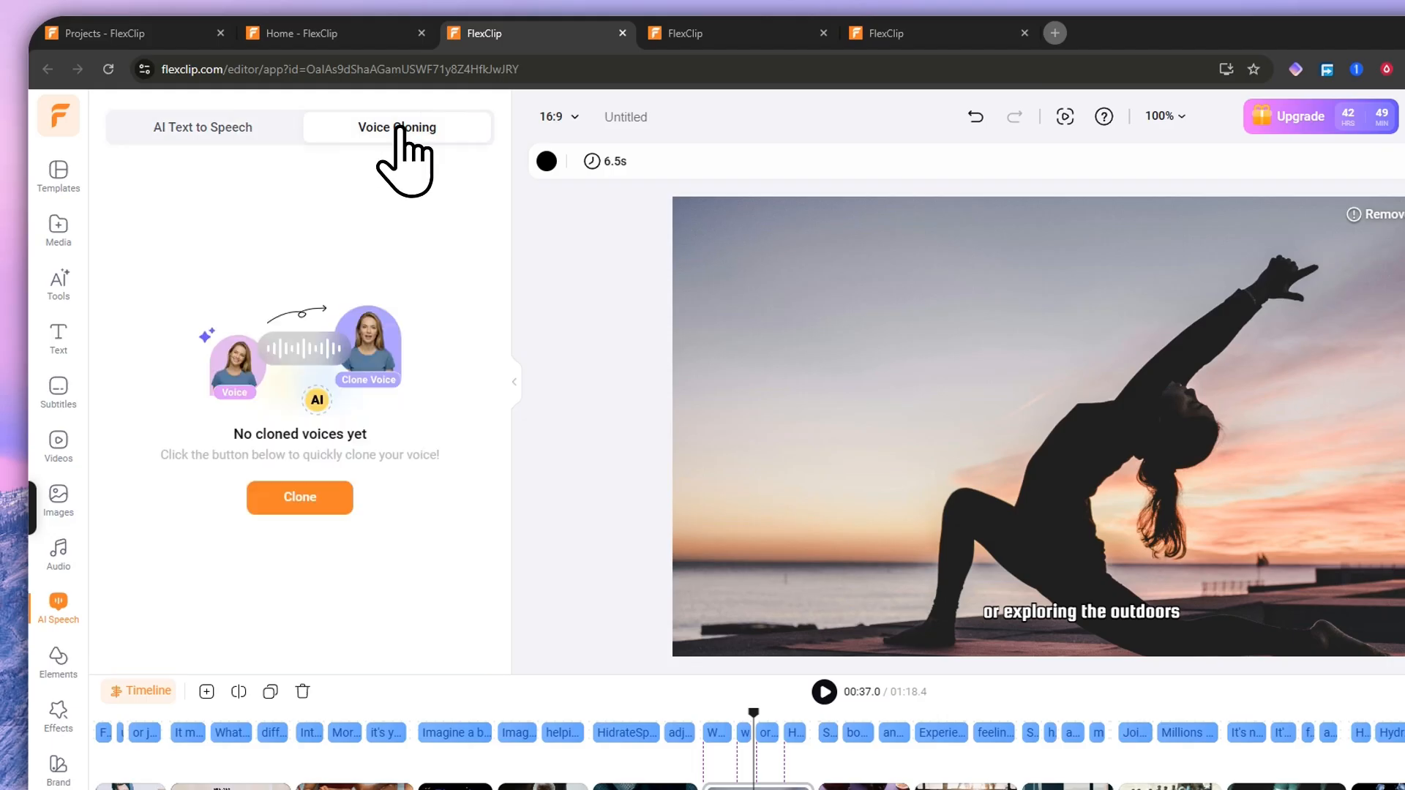
left_click(287, 497)
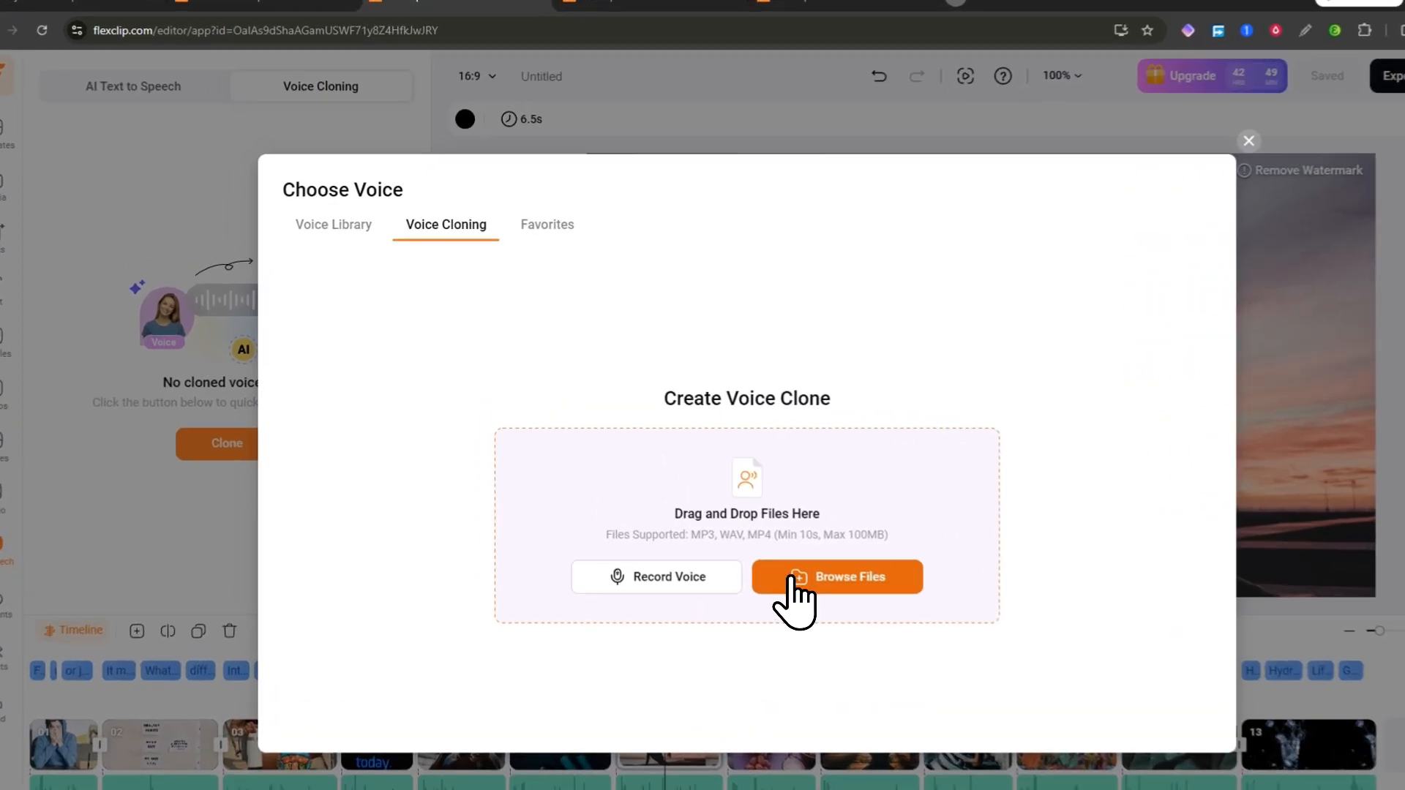
Step: Cancel browsing for a voice sample file, then scroll through the Voice Library
left_click(739, 534)
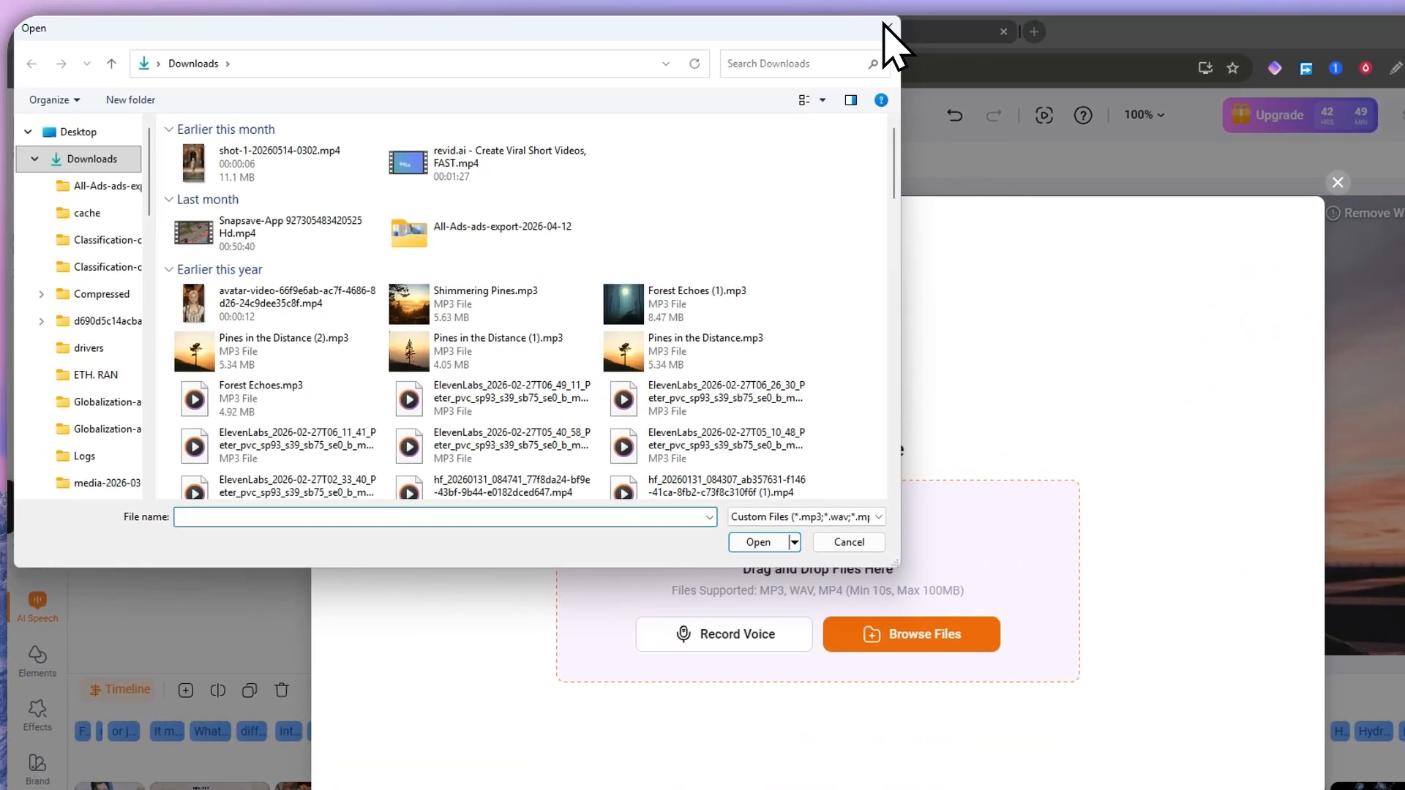
left_click(888, 29)
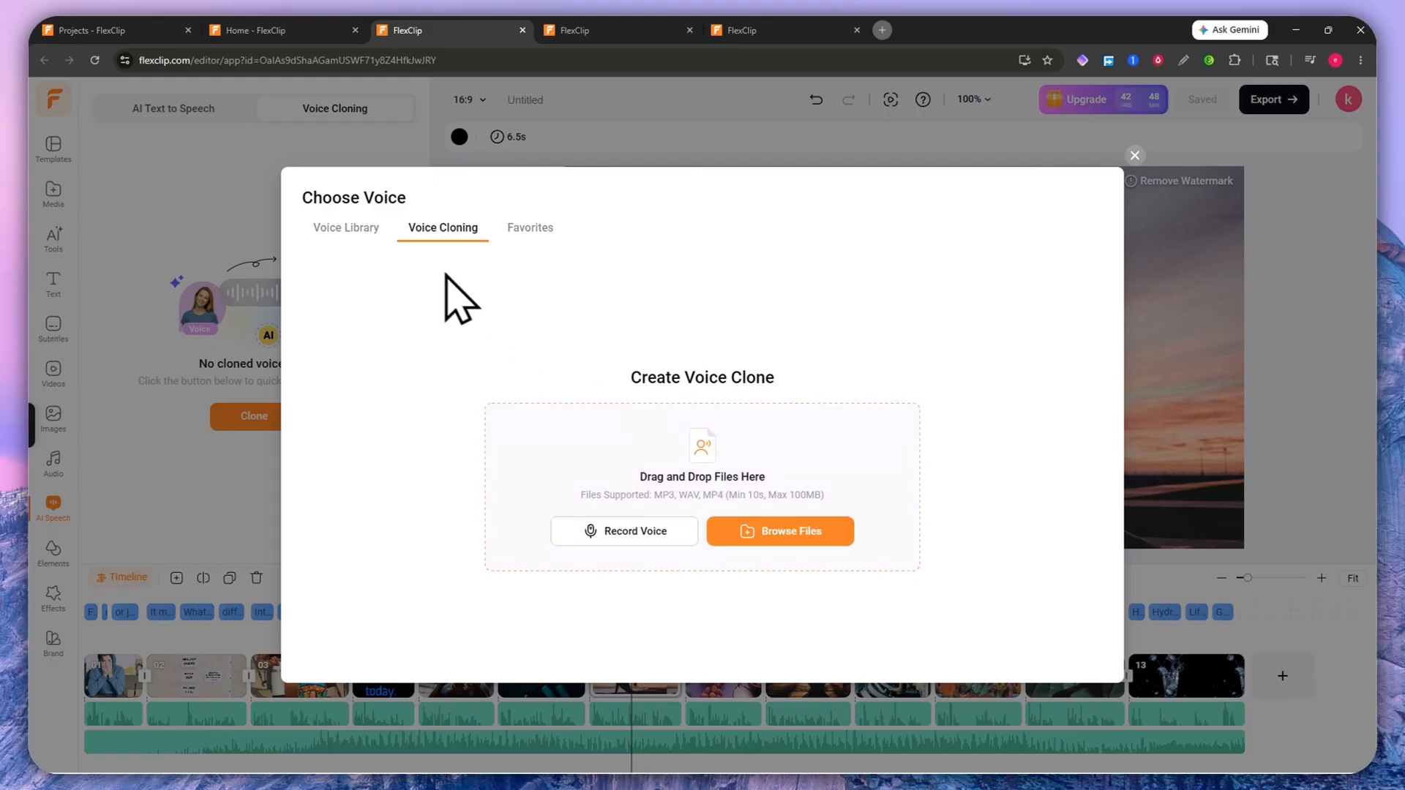
left_click(347, 227)
scroll(624, 464, "down", 5)
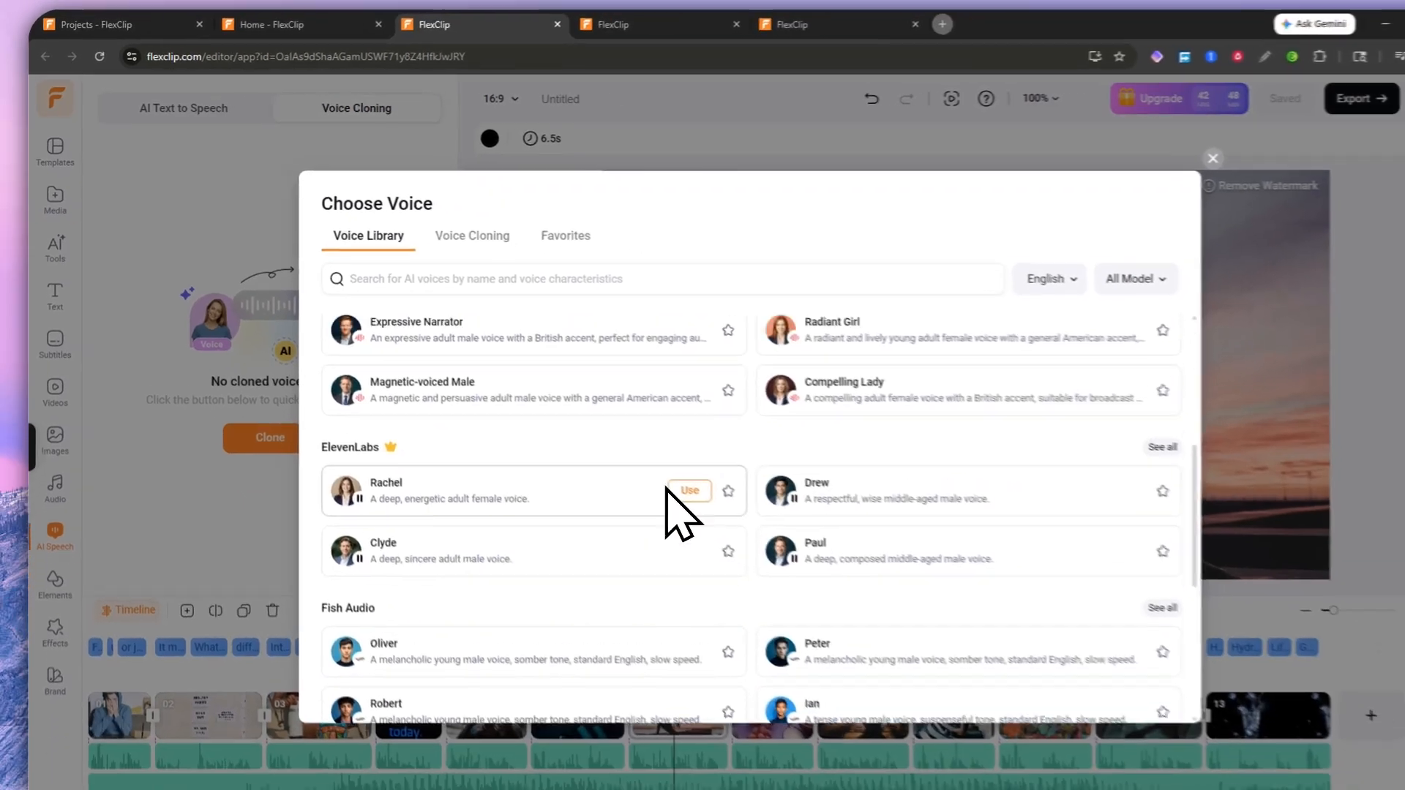
scroll(630, 457, "up", 5)
scroll(563, 435, "down", 9)
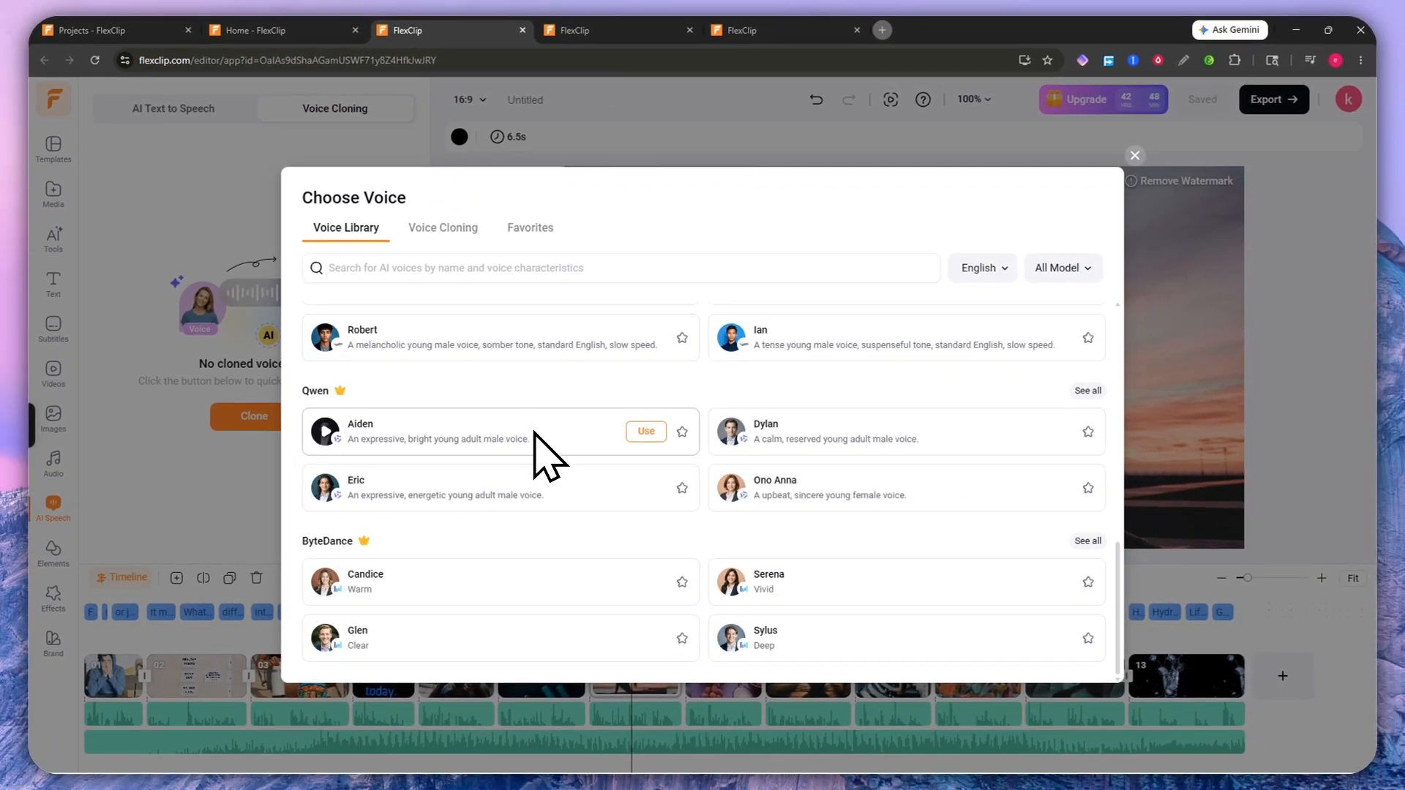
scroll(532, 439, "up", 9)
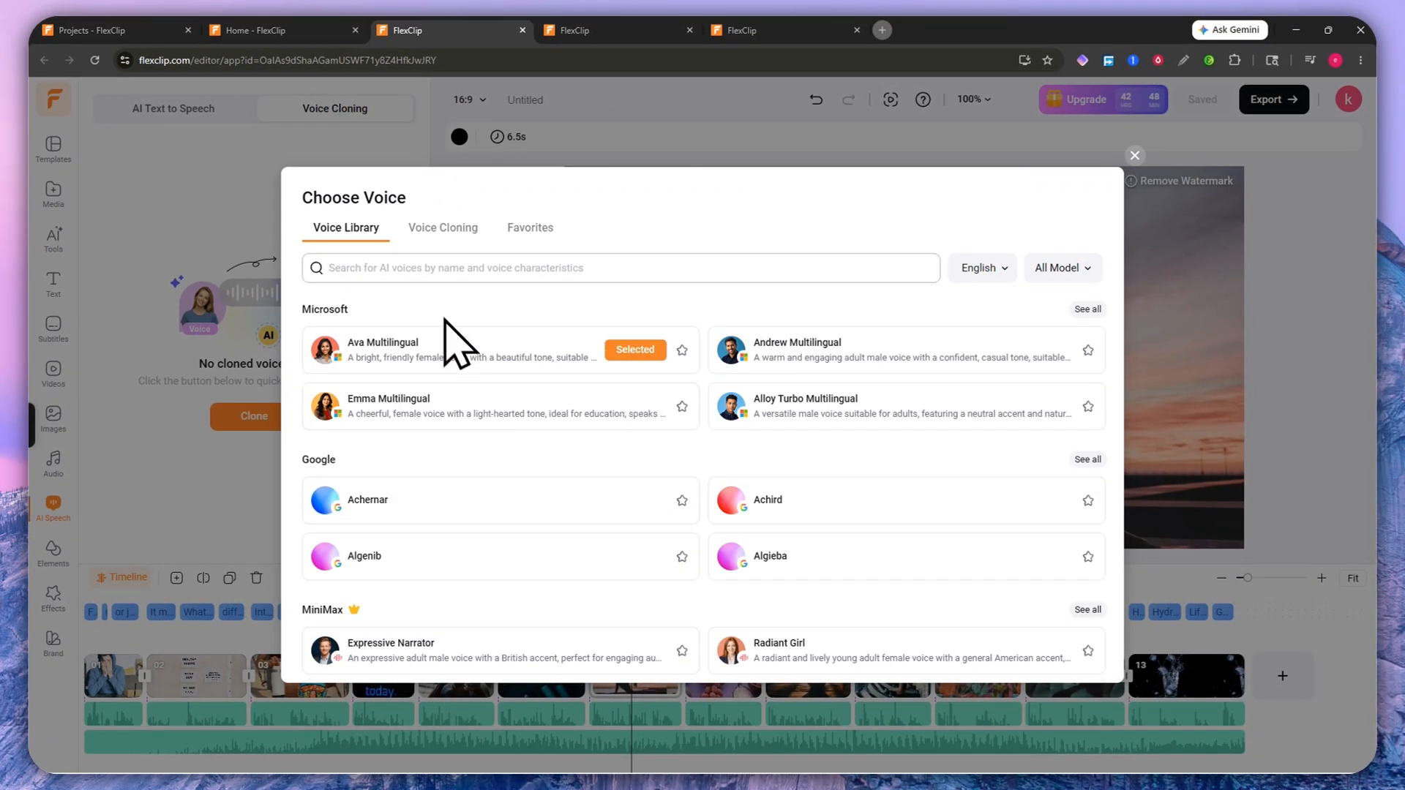
Step: Favorite Ava Multilingual, confirm it in Favorites, and return to AI Text to Speech
left_click(521, 232)
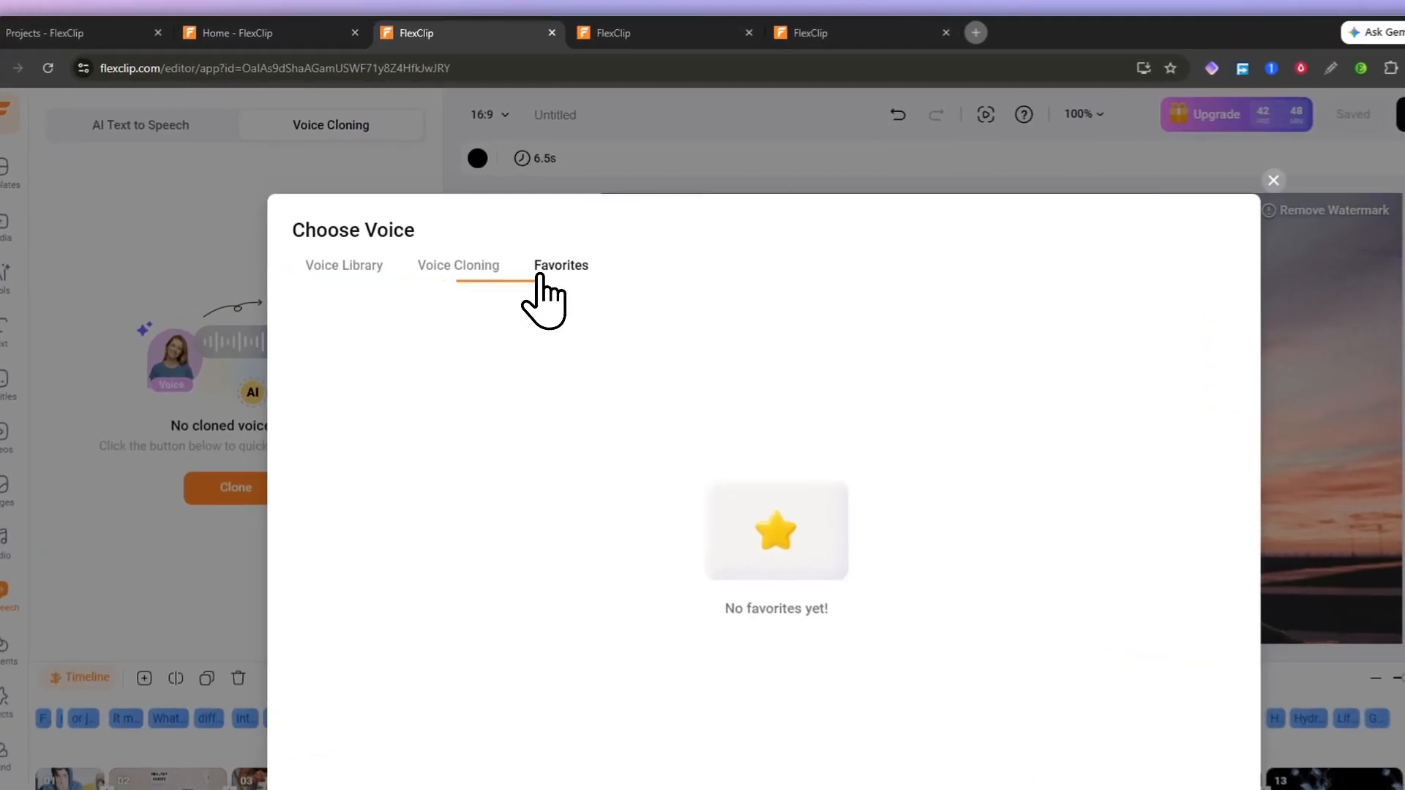
left_click(357, 230)
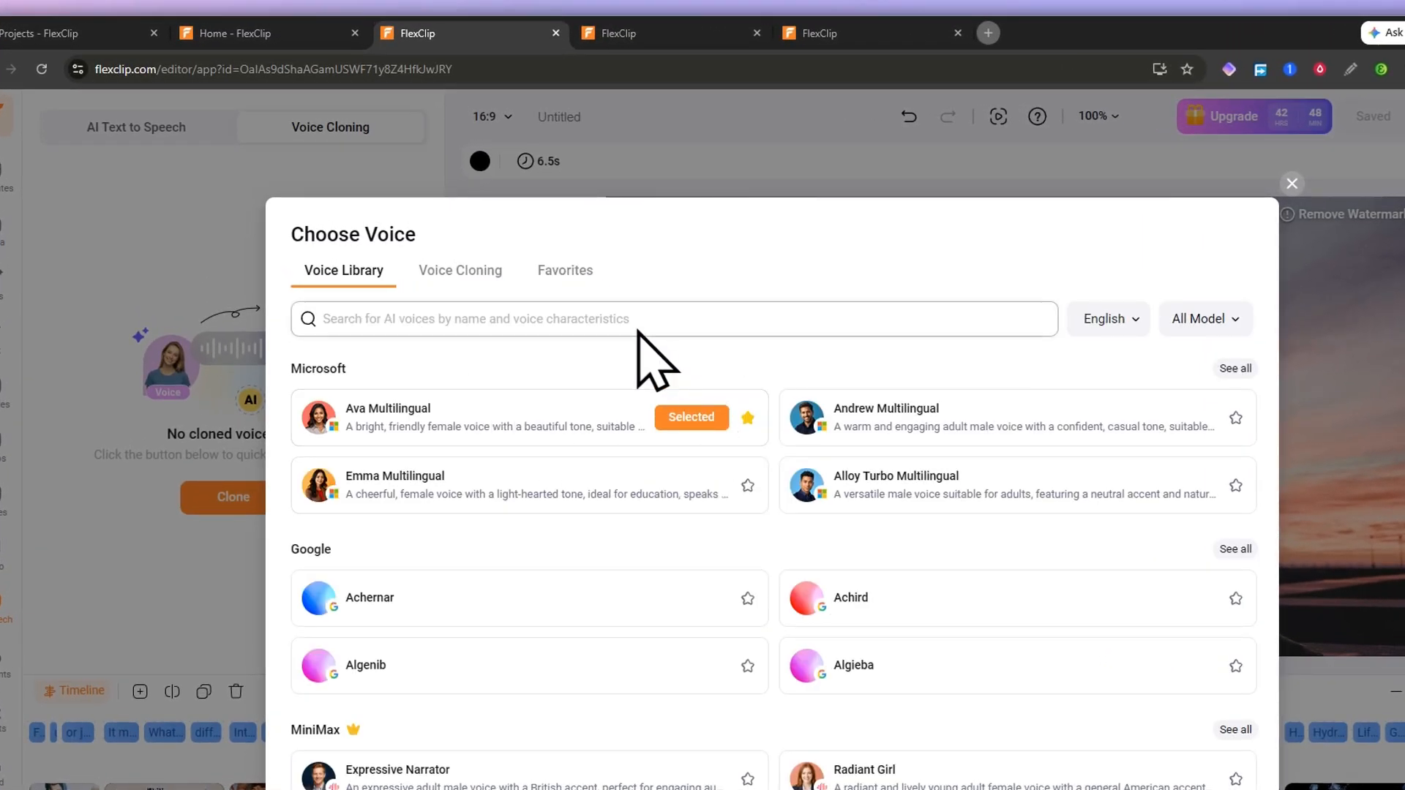
left_click(565, 270)
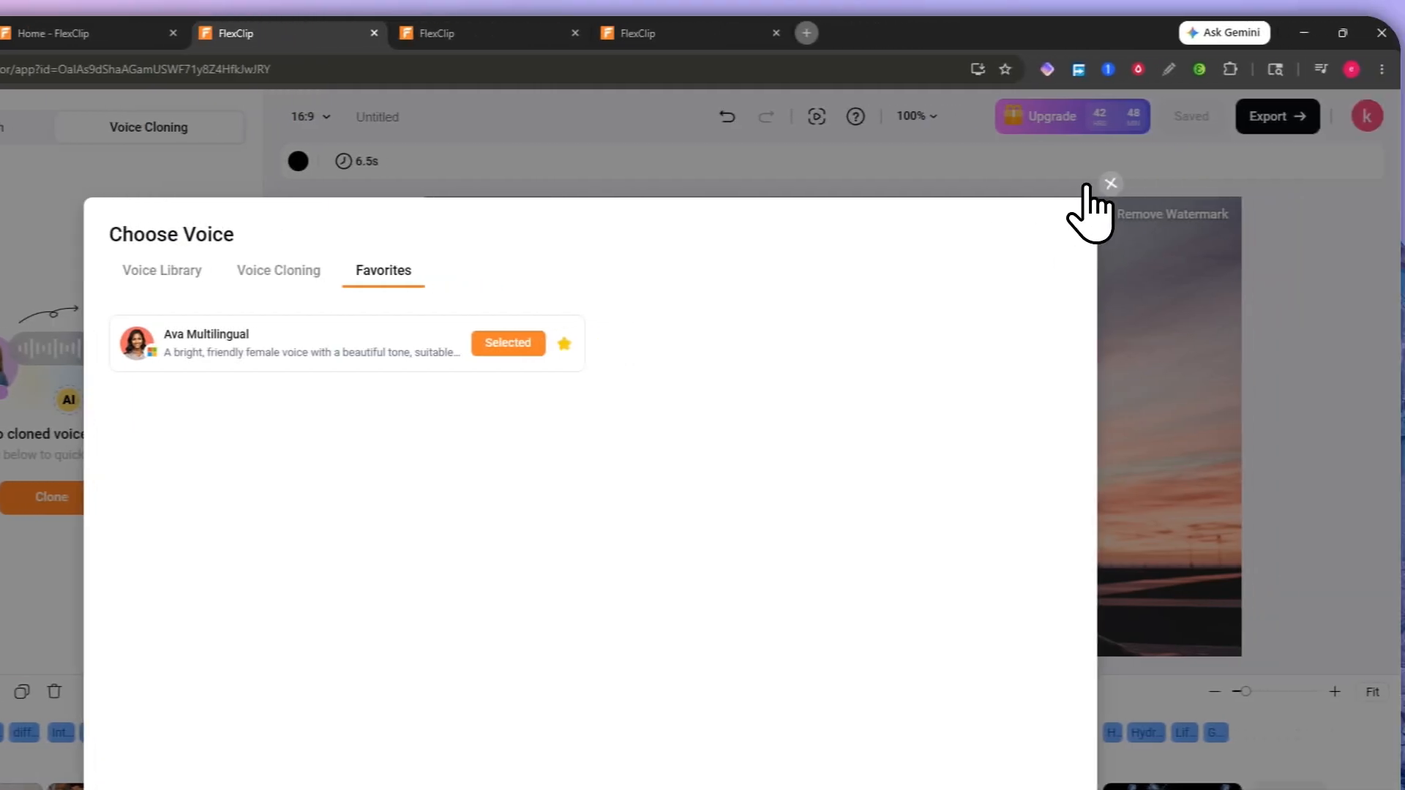
left_click(1291, 183)
left_click(85, 129)
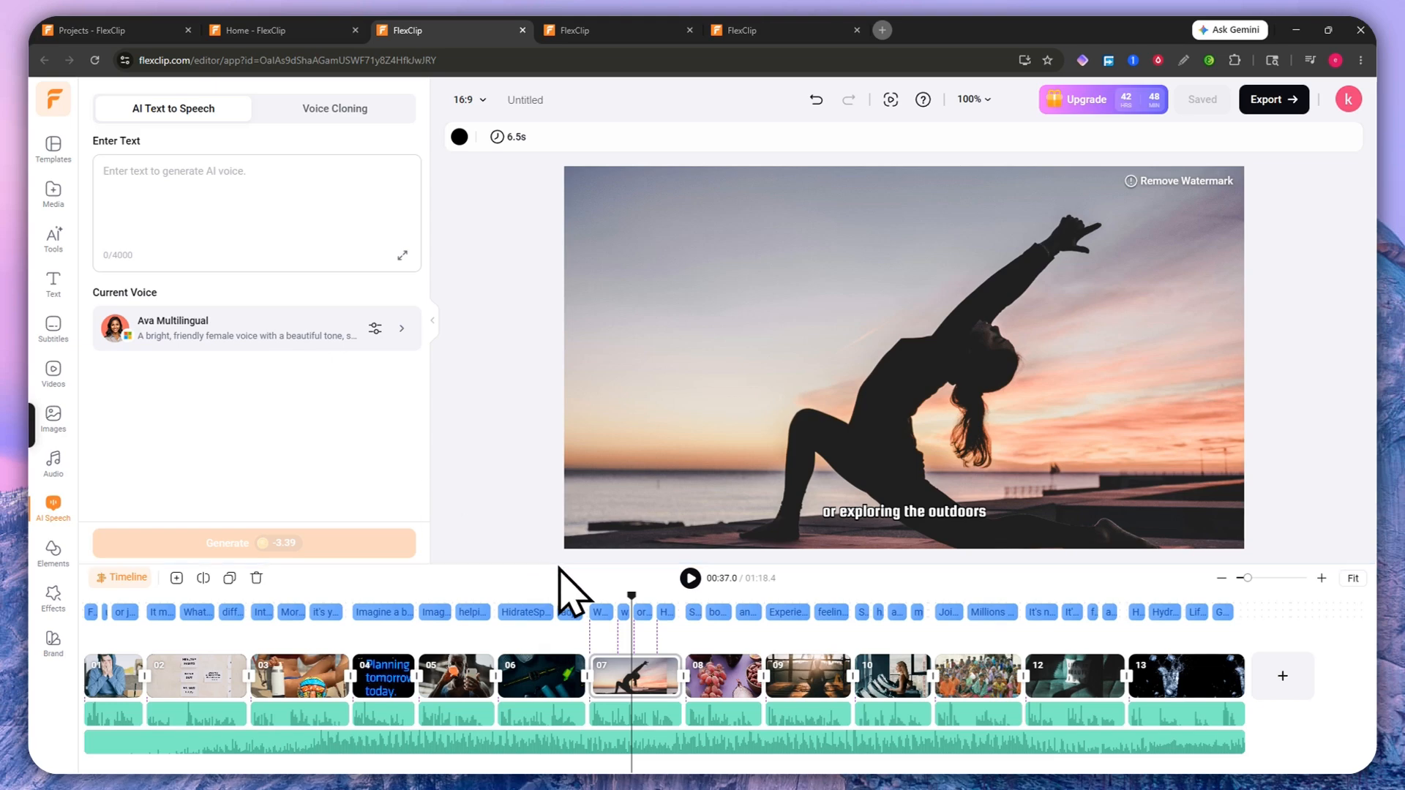
Step: Select the 'or exploring the outdoors' subtitle and review its speech language, voice and style options
left_click_drag(632, 594, 638, 595)
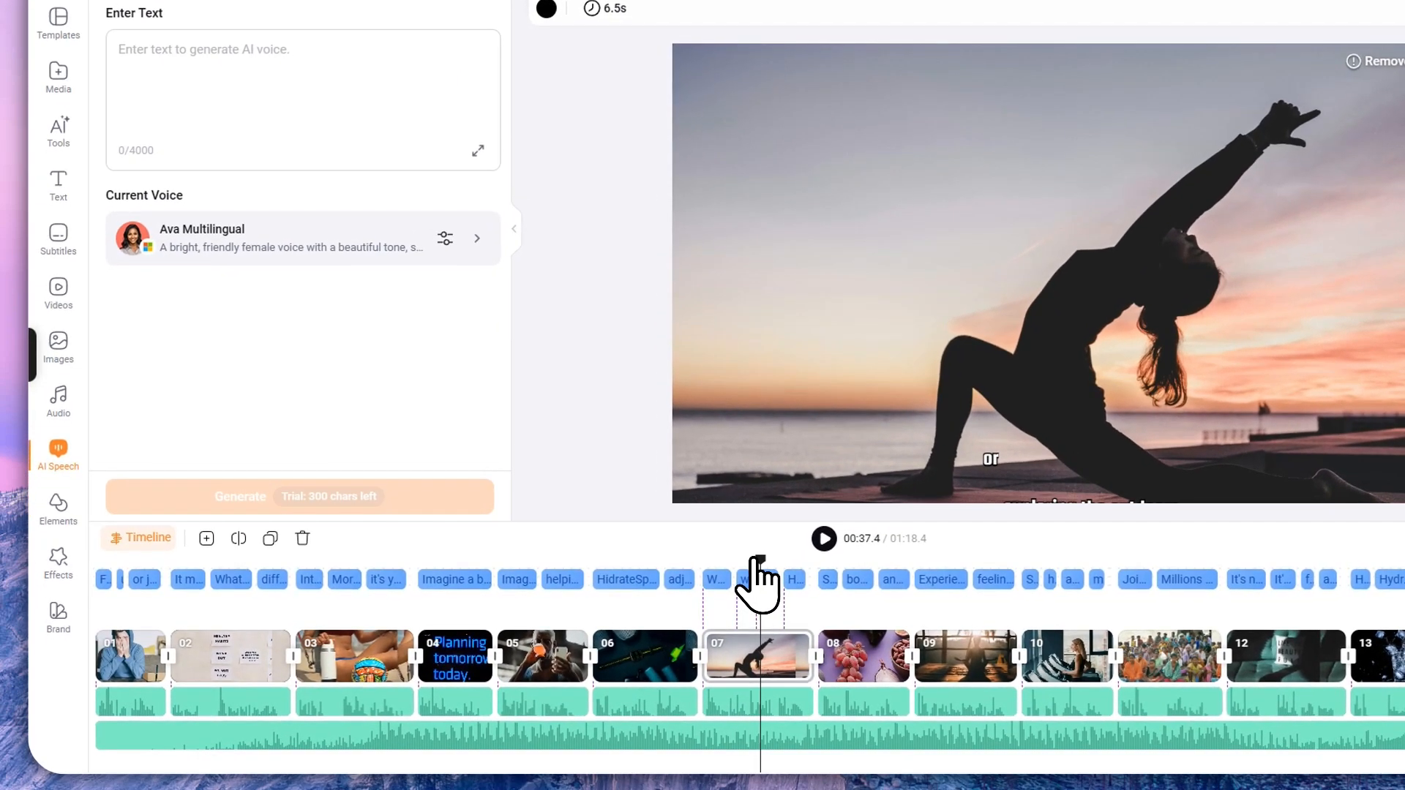
left_click(764, 580)
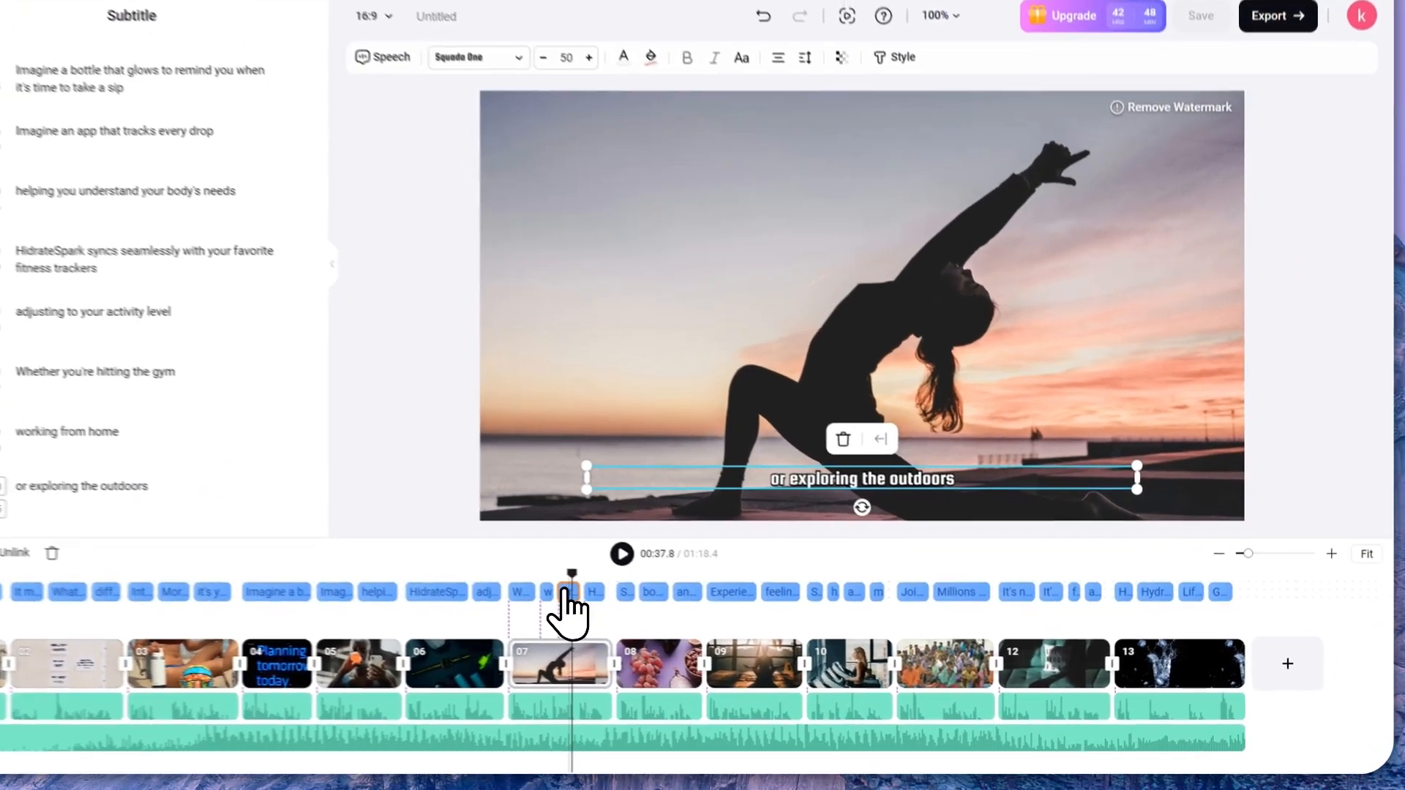
left_click_drag(646, 597, 644, 597)
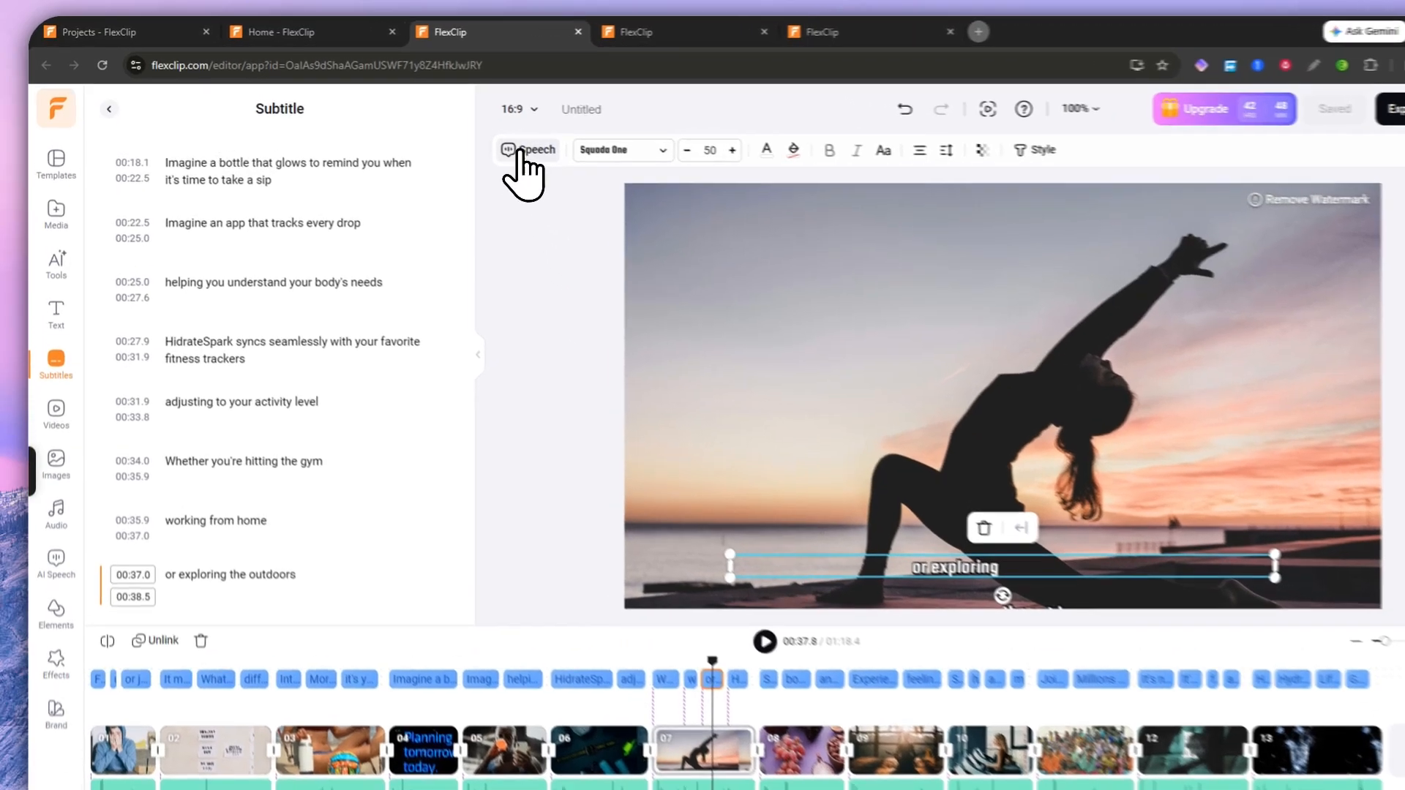
left_click(476, 136)
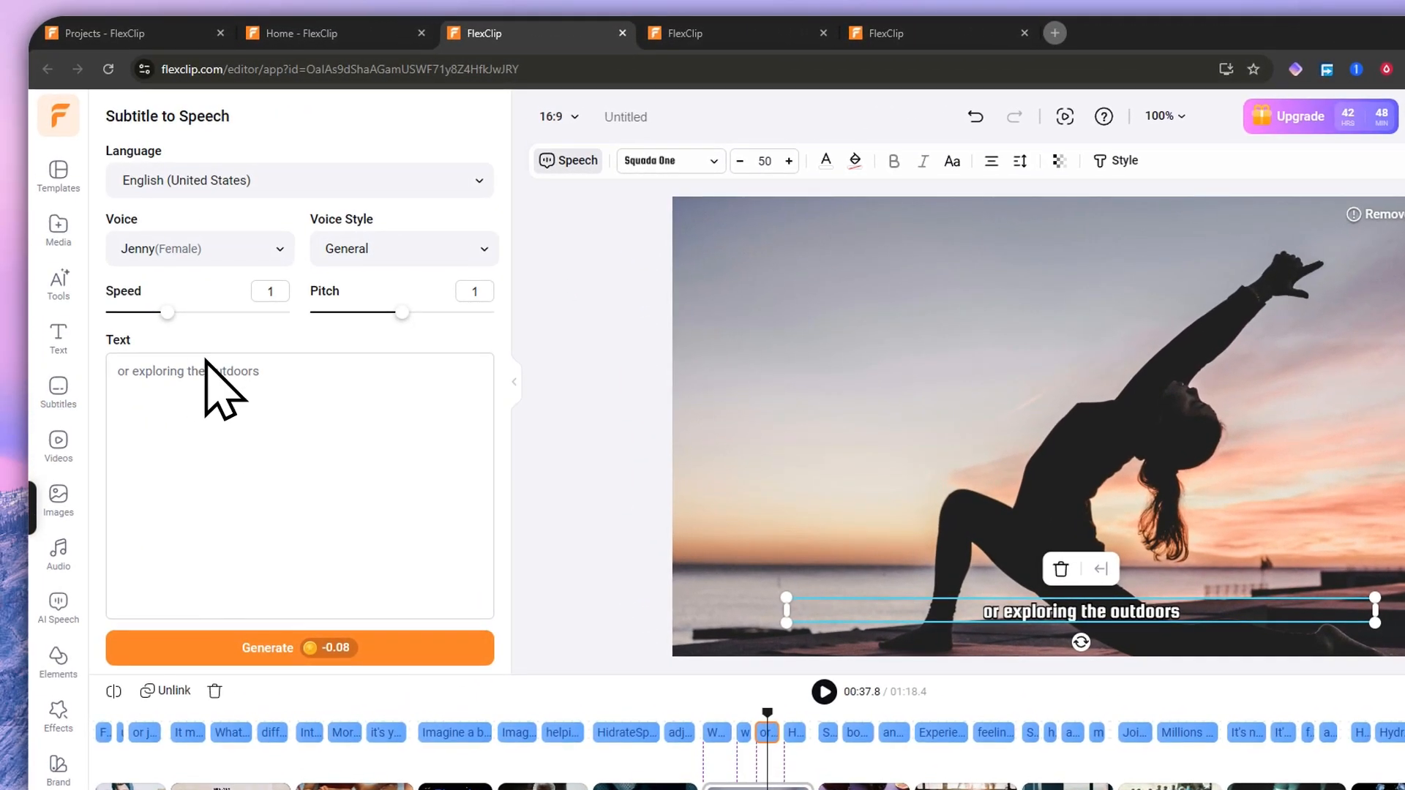
left_click(193, 188)
left_click(198, 192)
left_click(207, 248)
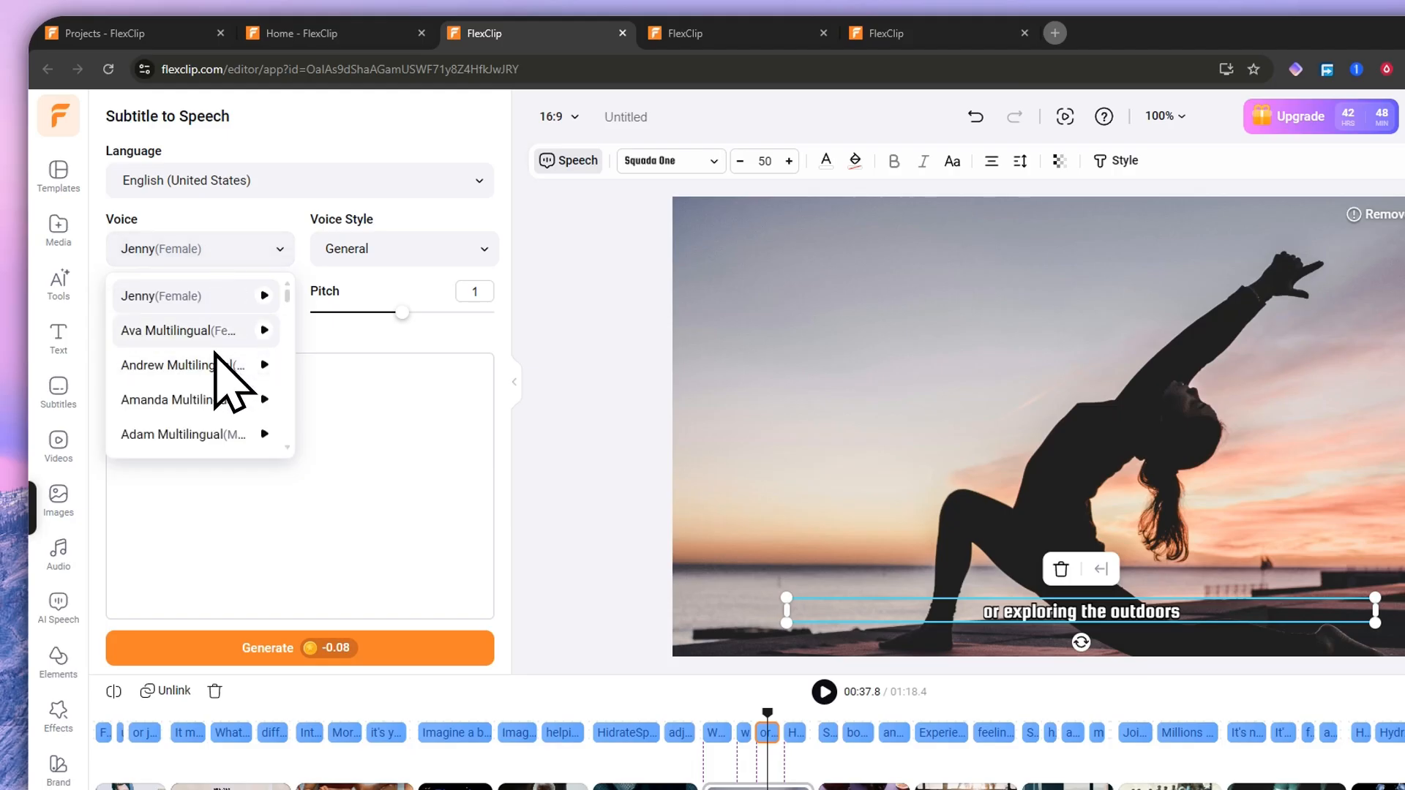
scroll(219, 381, "down", 10)
scroll(212, 366, "up", 5)
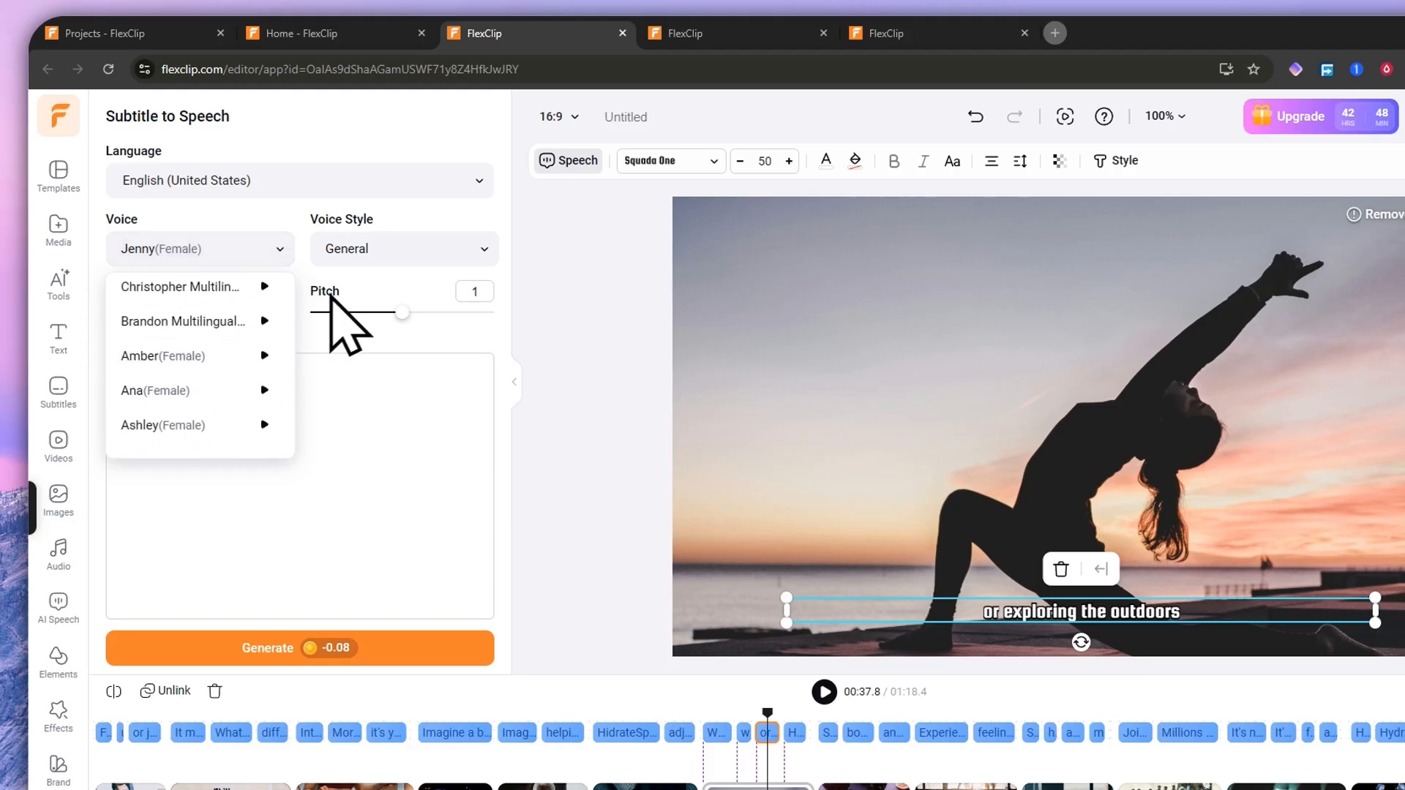
left_click(402, 249)
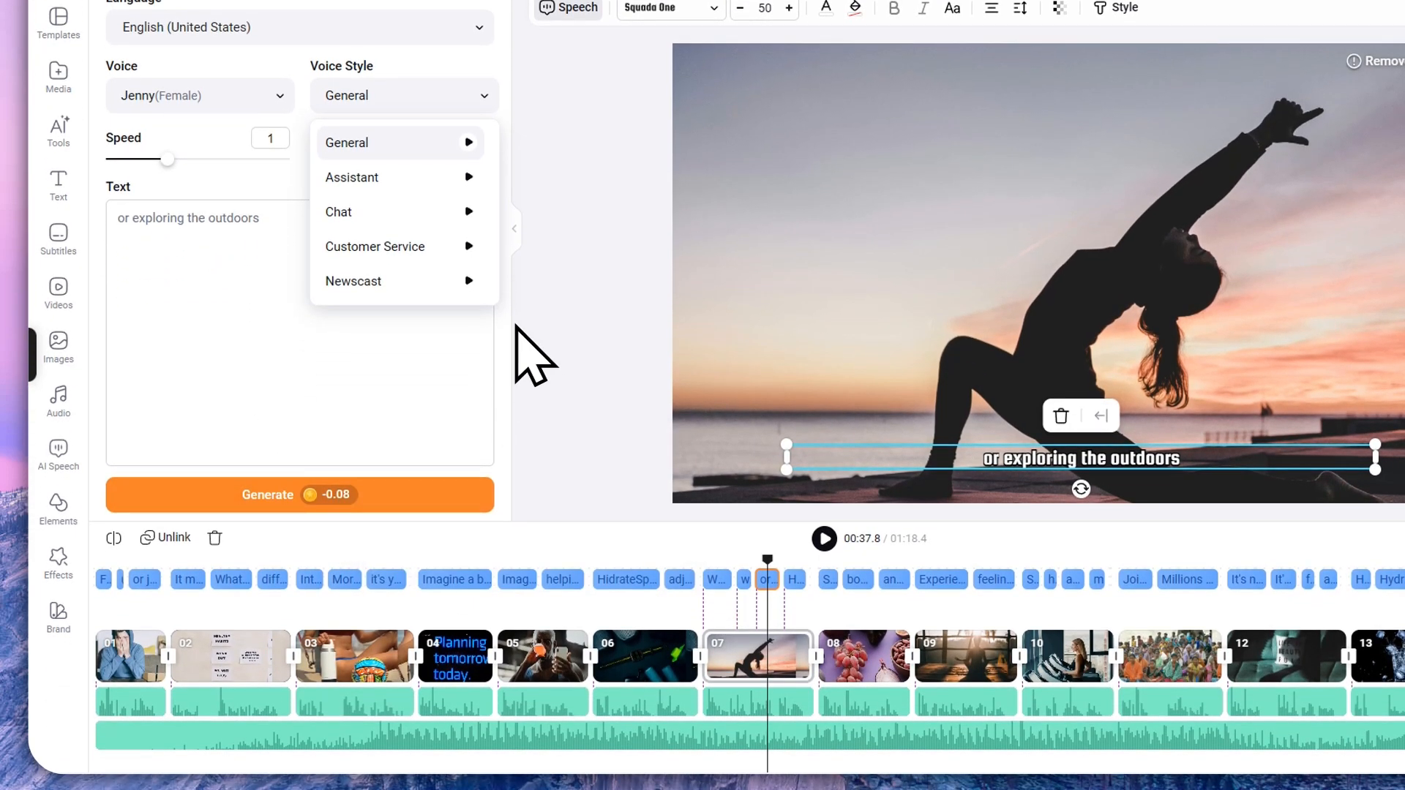
left_click(512, 327)
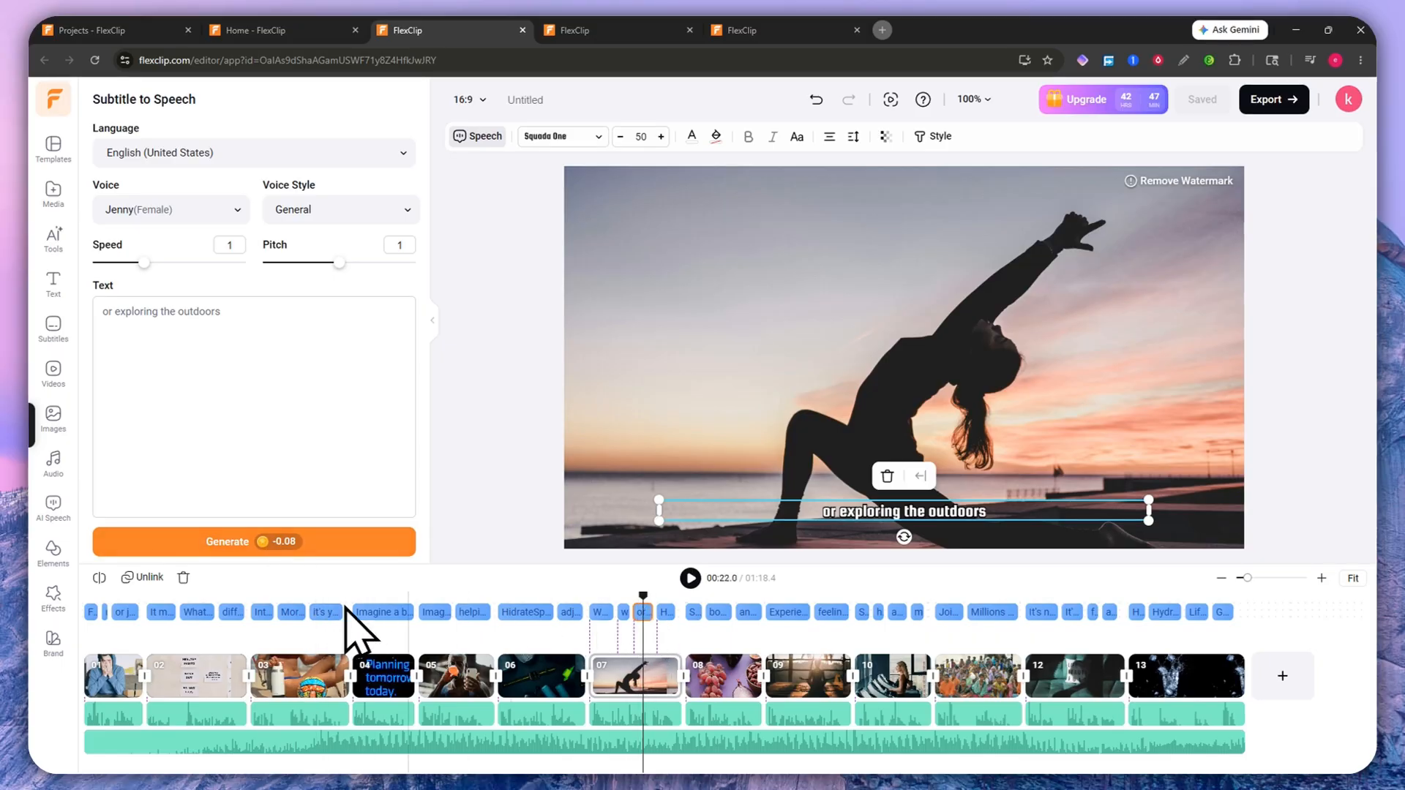
Step: Select the closing subtitles from 'and achieving more' to the end and load them into Subtitle to Speech
left_click_drag(1266, 605, 1126, 598)
left_click(1218, 613)
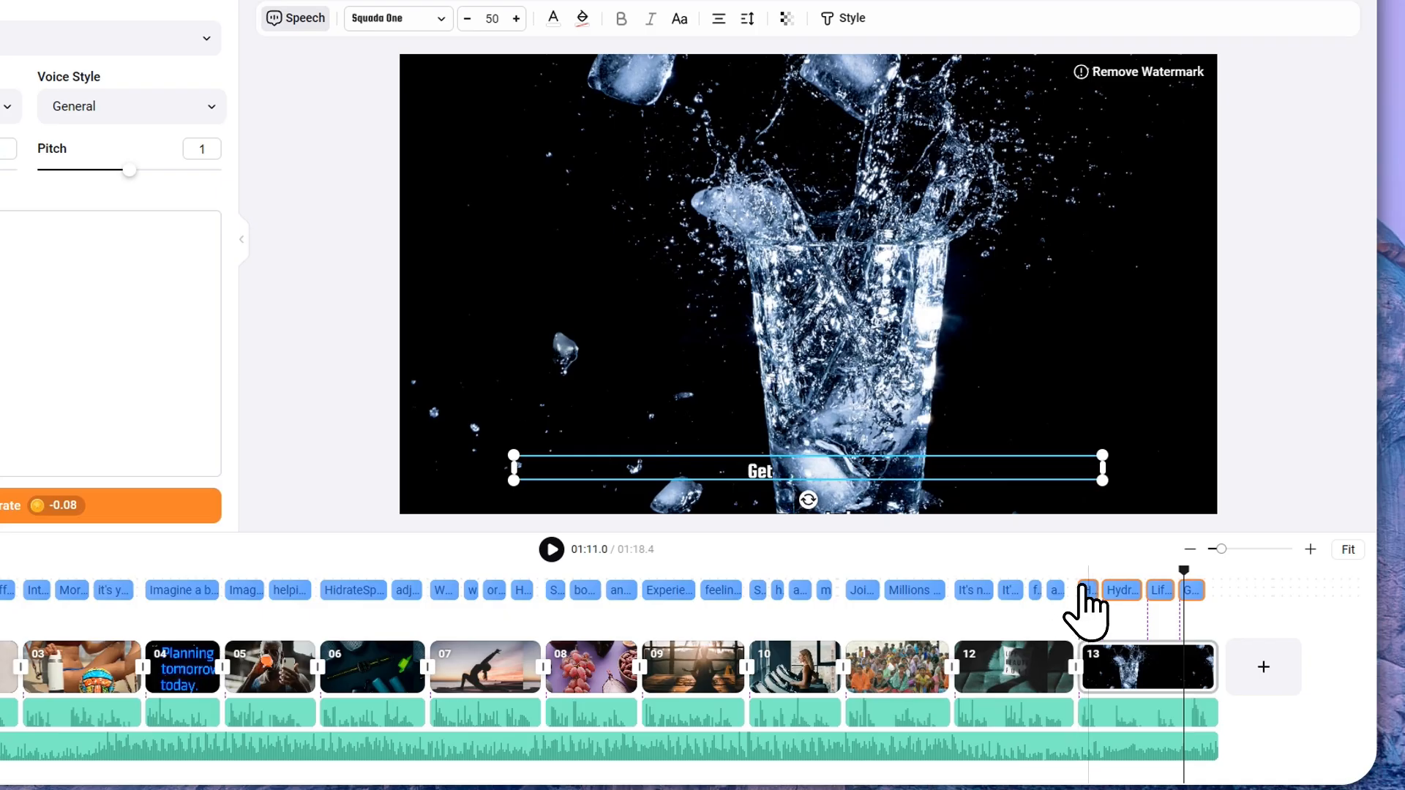
left_click(1055, 591, "ctrl")
left_click(289, 23)
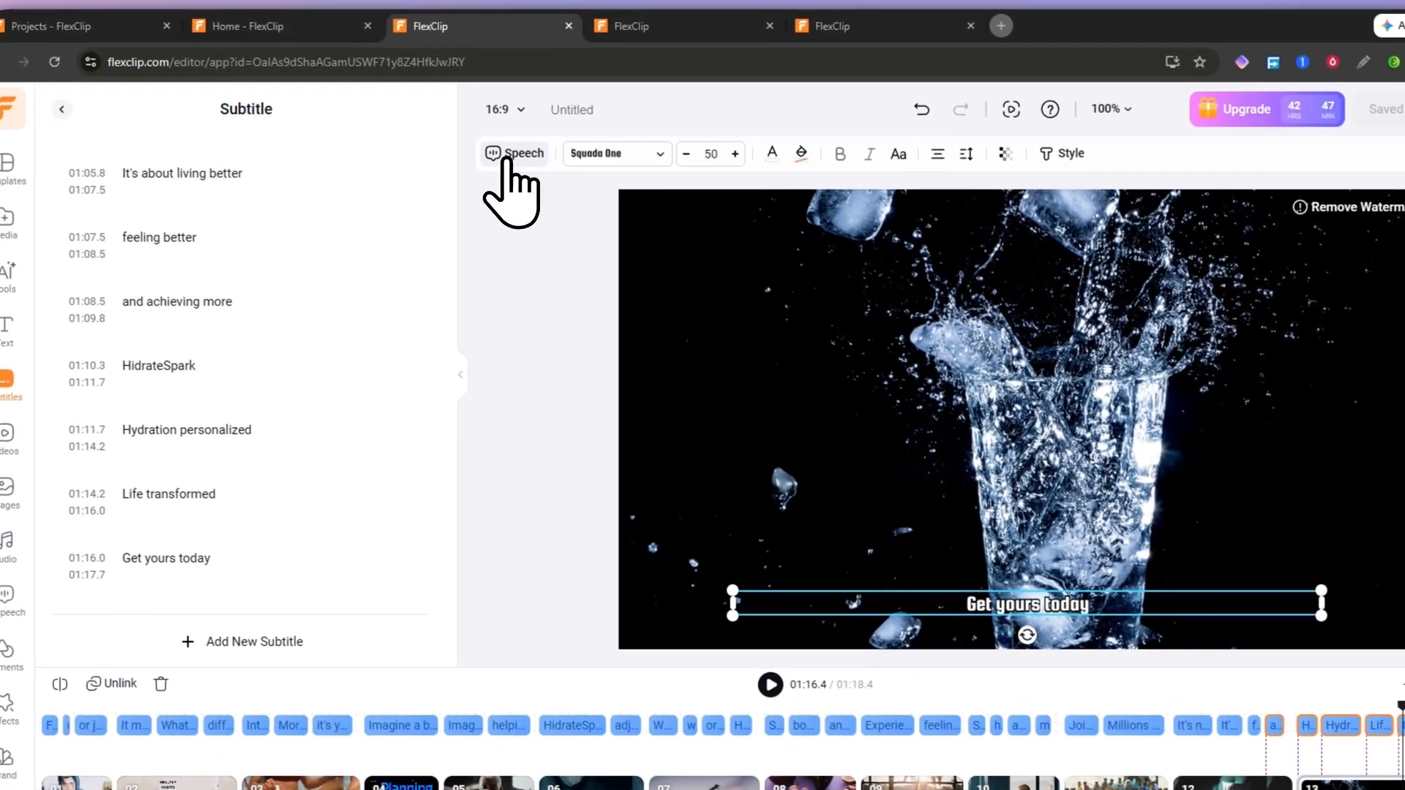
left_click(518, 168)
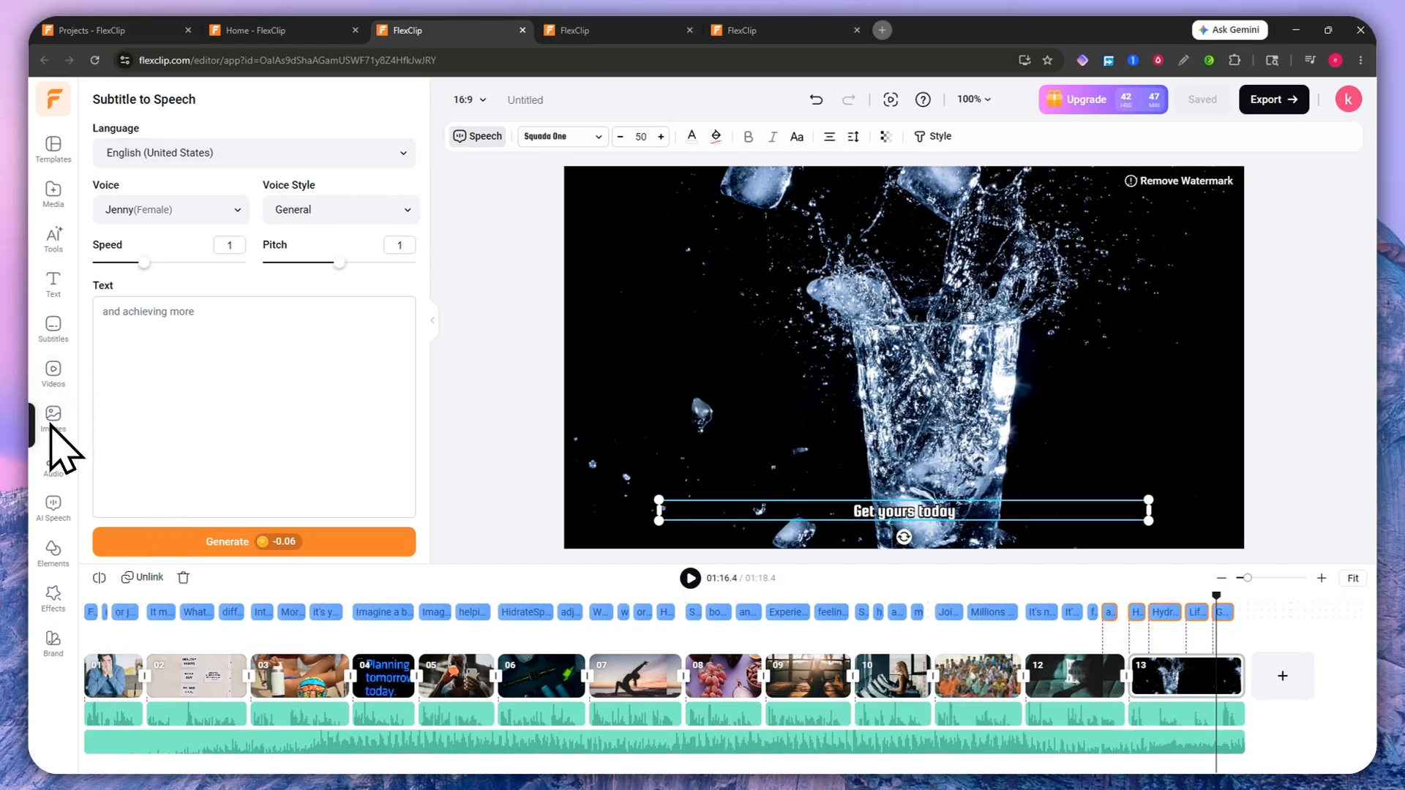
Step: Enter 'THIS IS MY SAMPLE AUDIO FOR THIS TUTORIAL' for AI speech and choose the Achernar voice
left_click(52, 505)
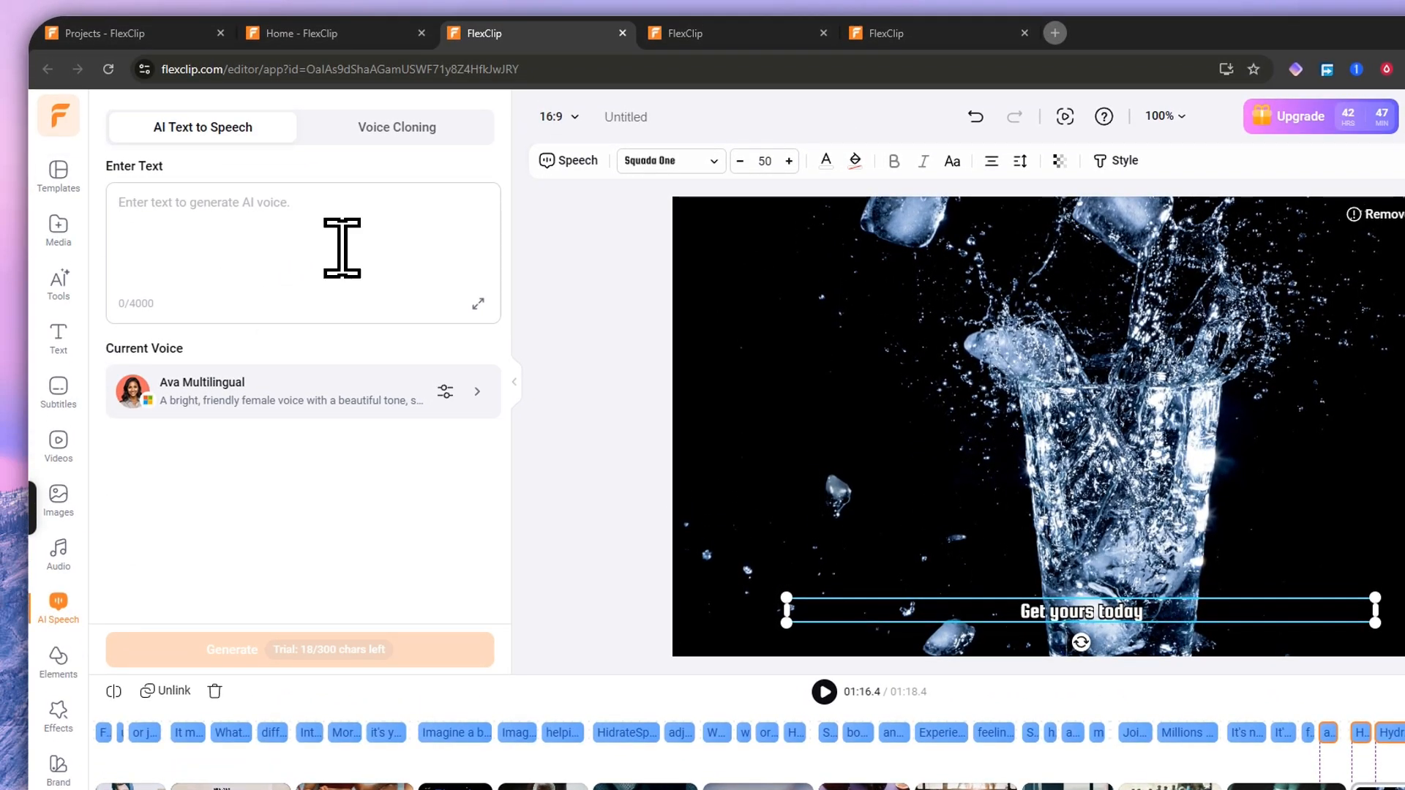
type("THIS IS MY S")
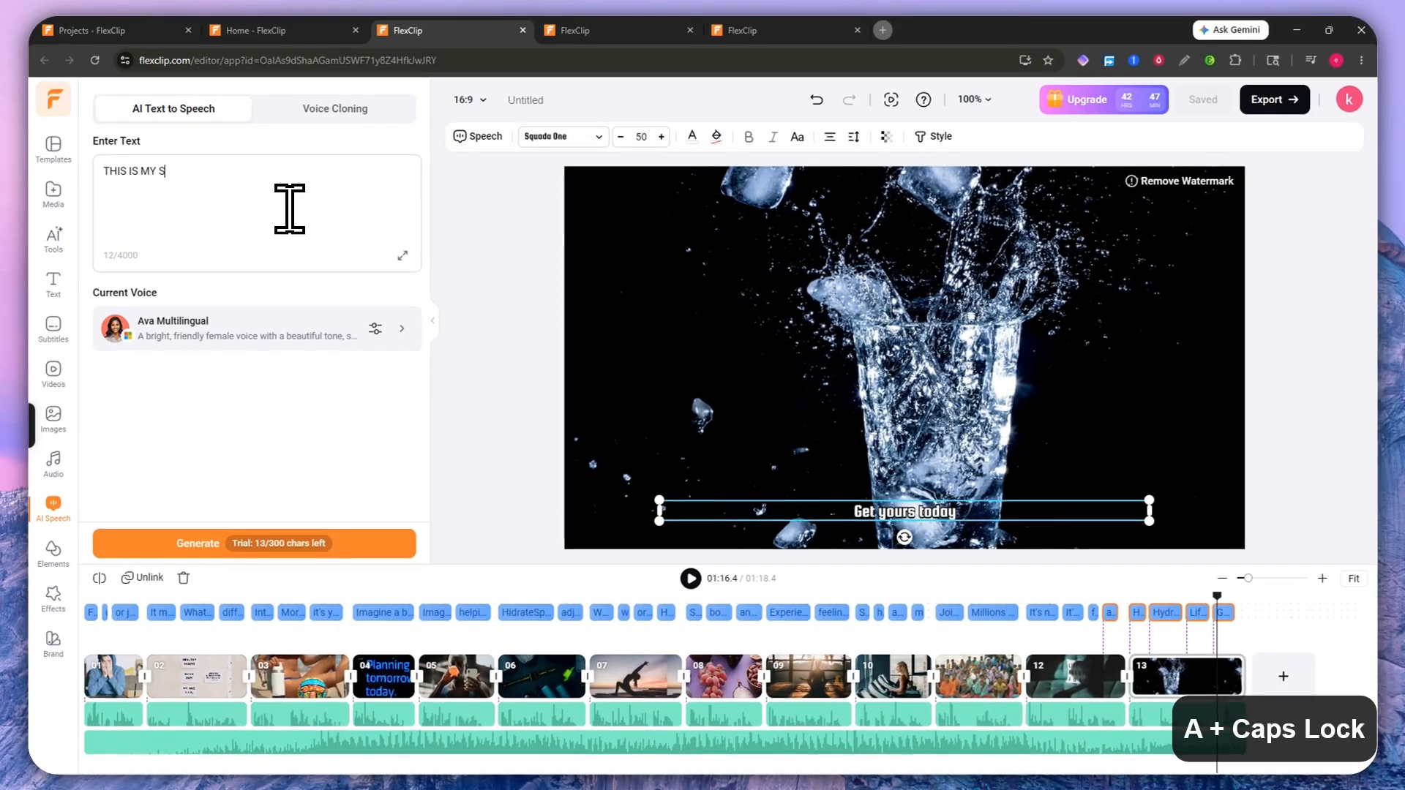
type("AMPLE AUDIO FOR")
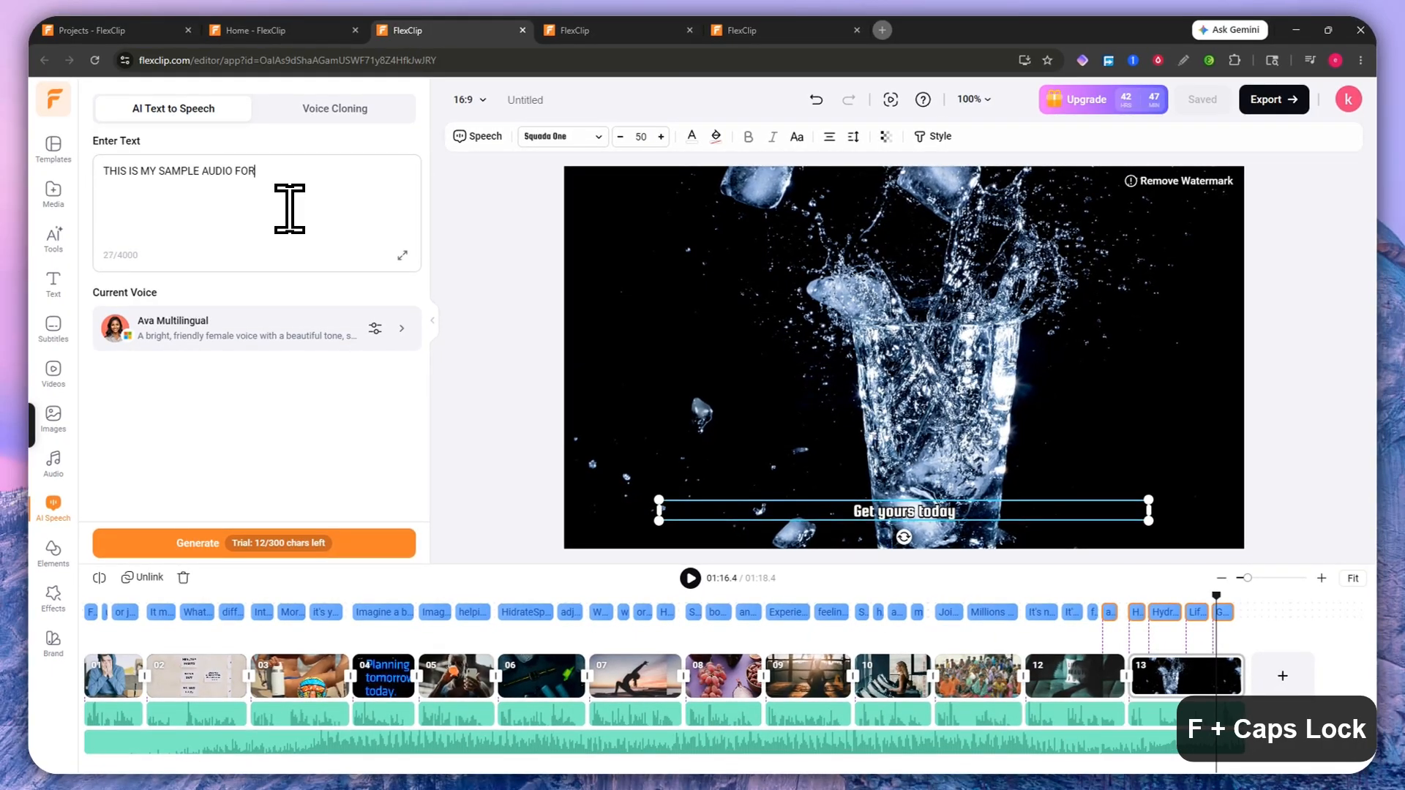
type(" THIS TUTORIAL")
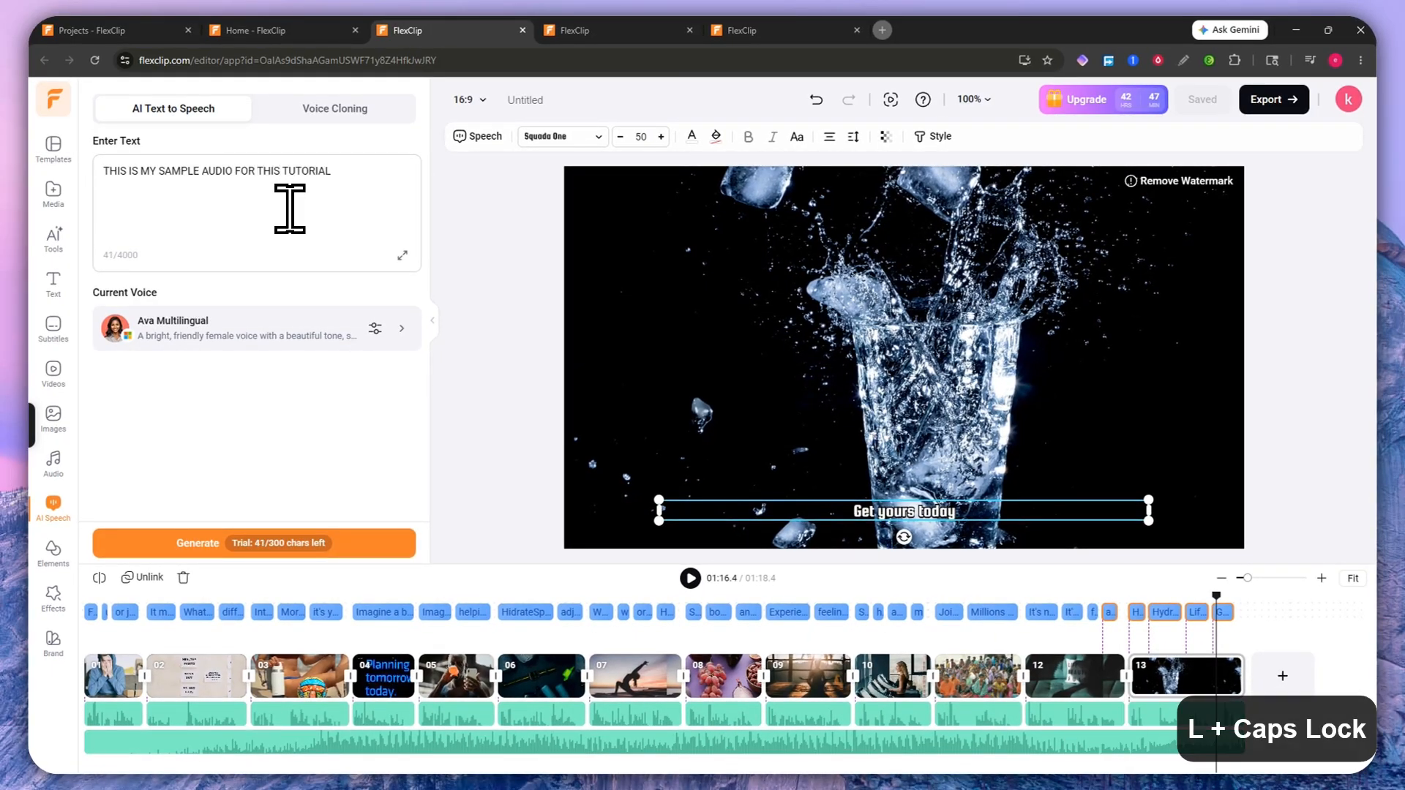
left_click(376, 328)
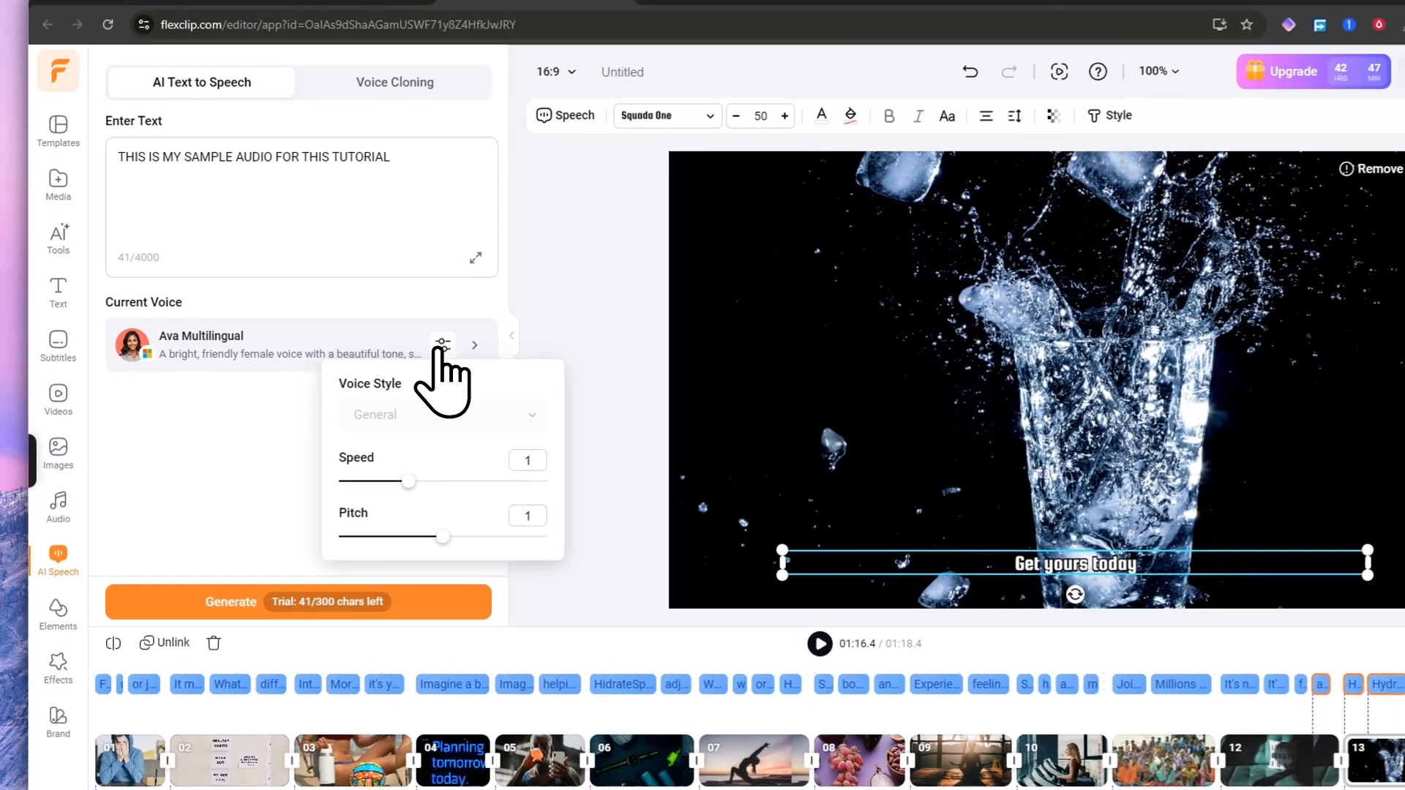
left_click(248, 354)
left_click(410, 225)
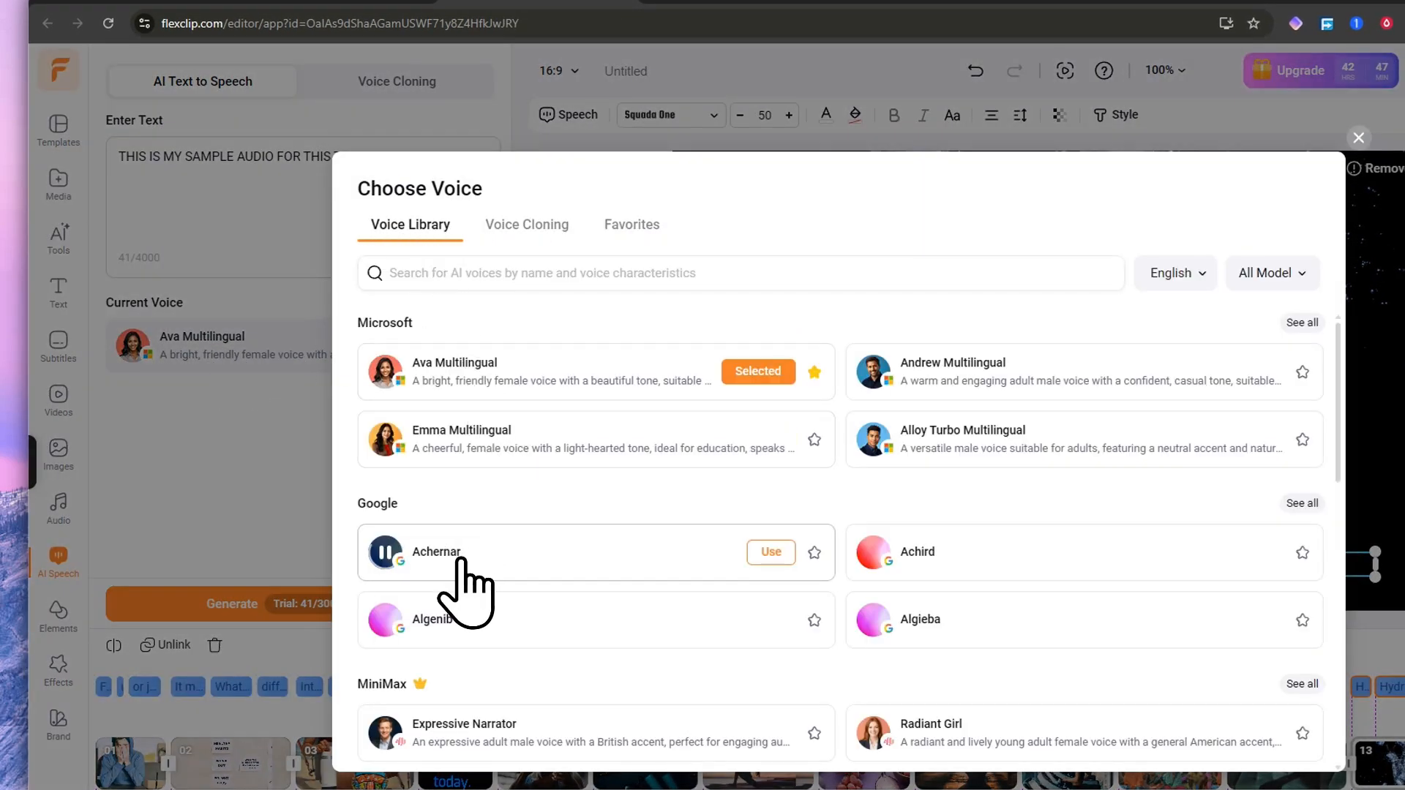
left_click(765, 556)
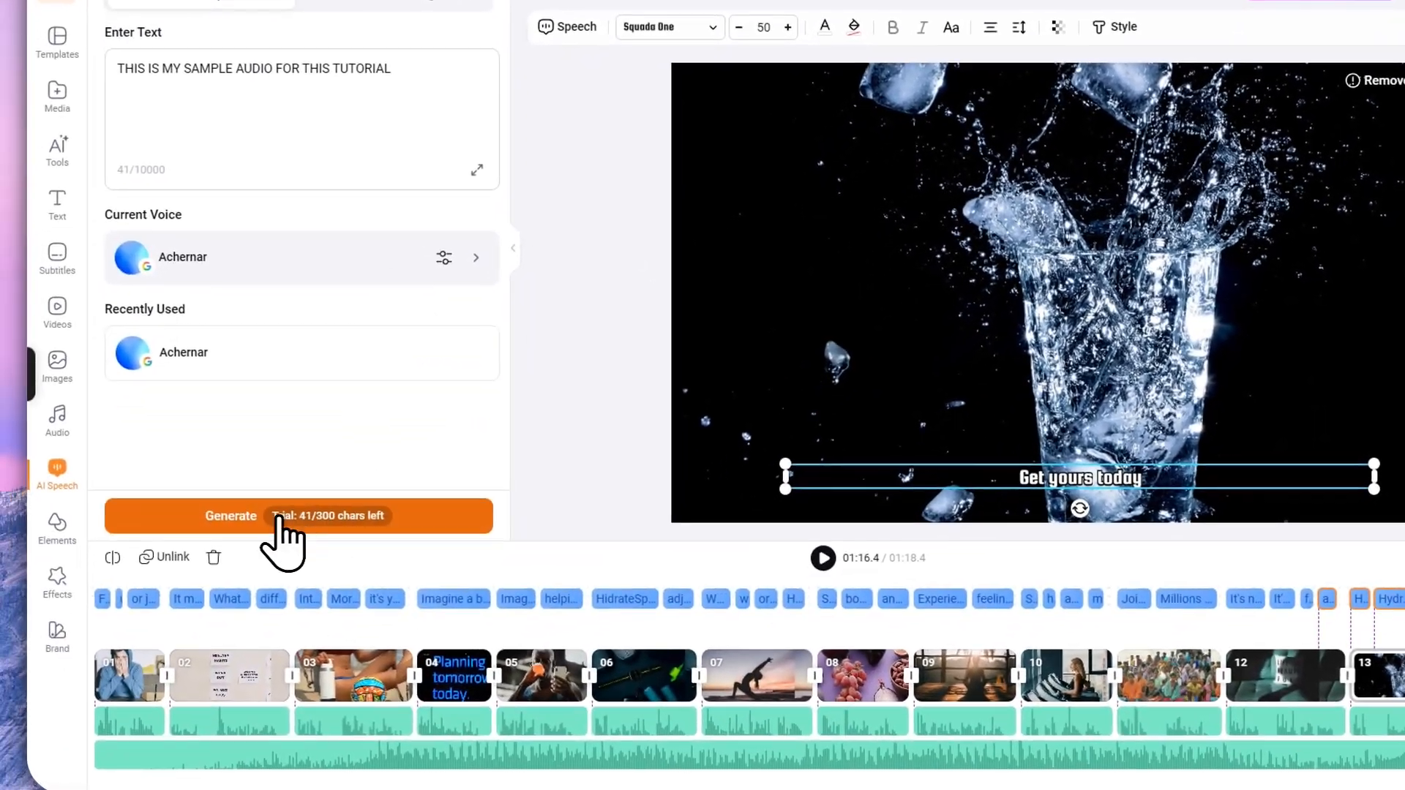
Step: Generate the 4-second speech clip and play it back
left_click(276, 518)
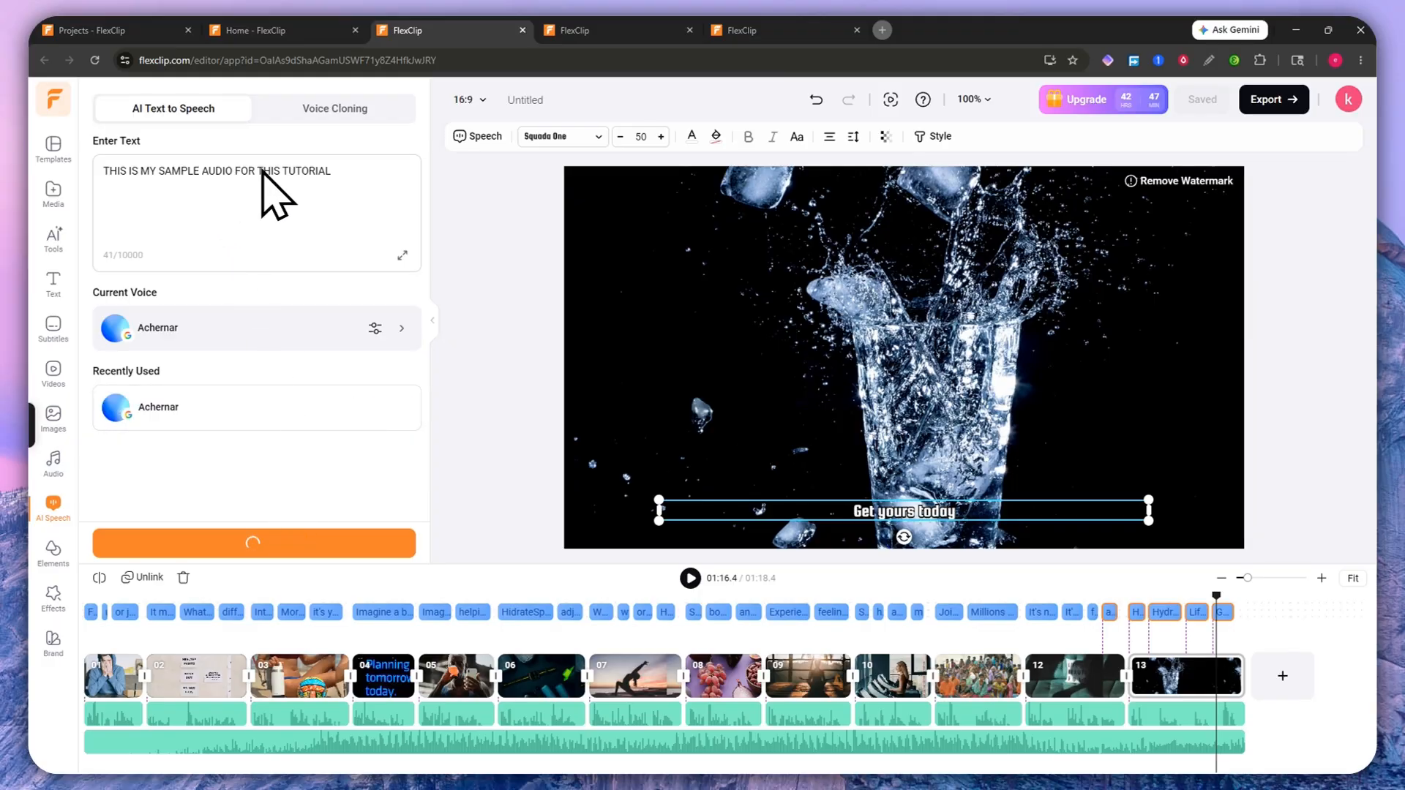
key("ctrl+shift+4")
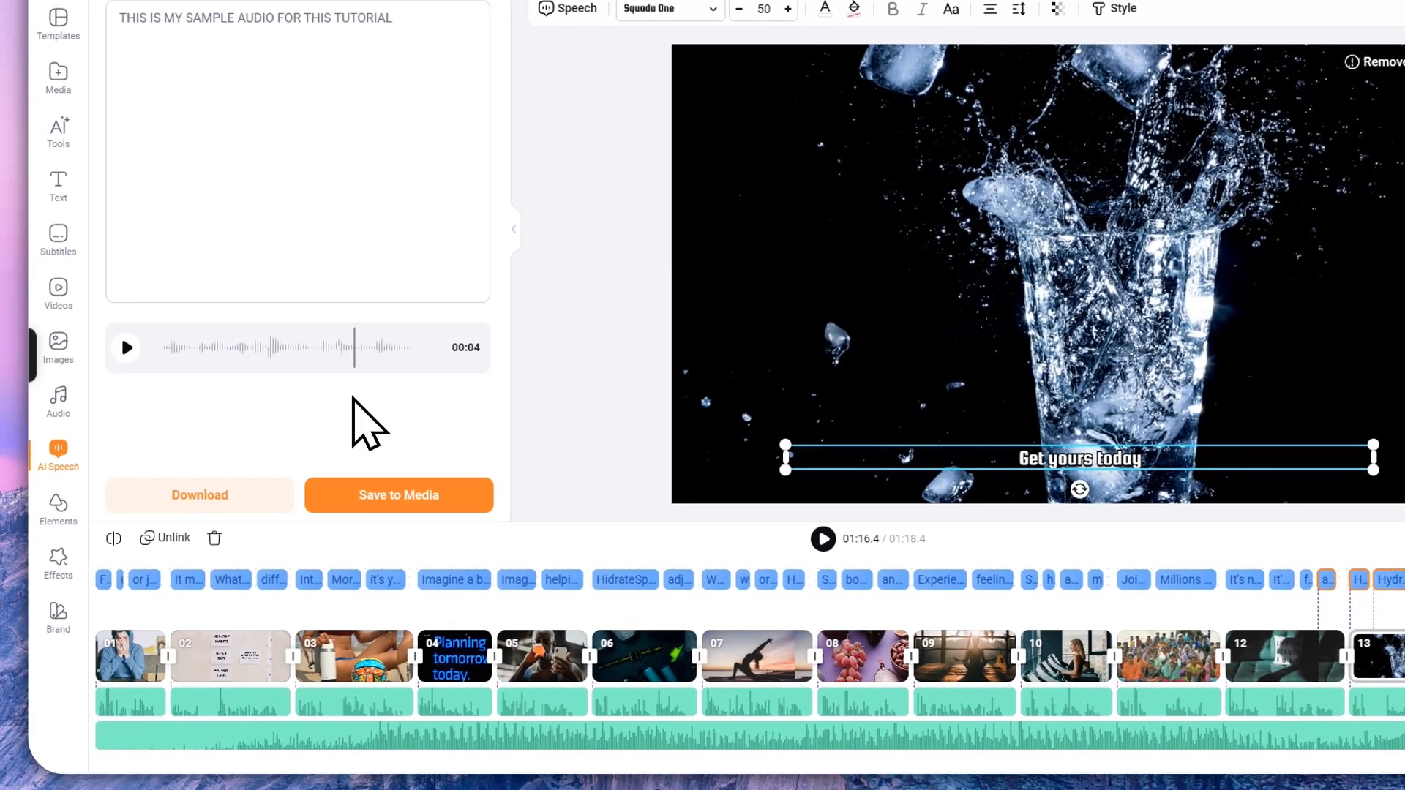
left_click(293, 421)
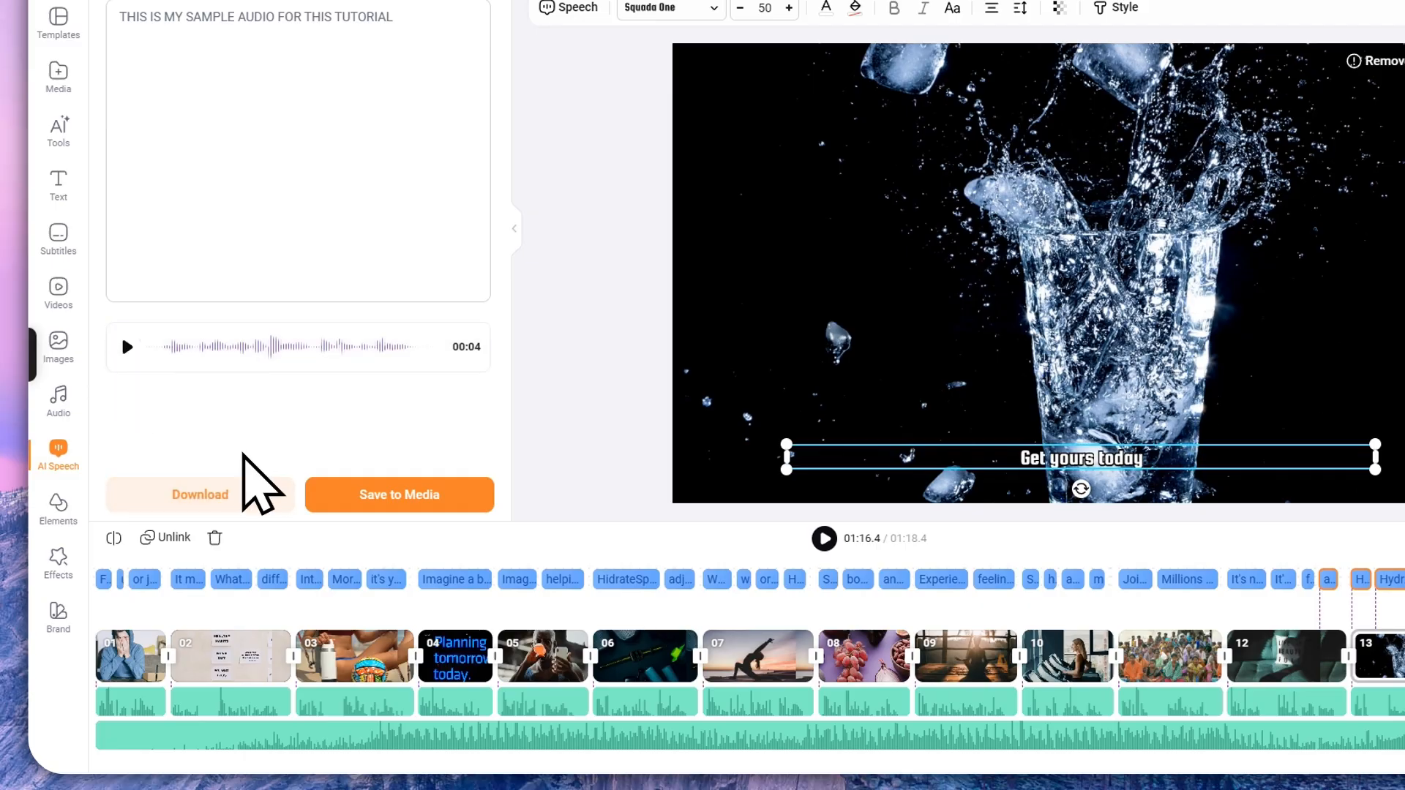
Step: Open Elements and scroll through shapes, lines and masks to the Frame section
left_click(58, 505)
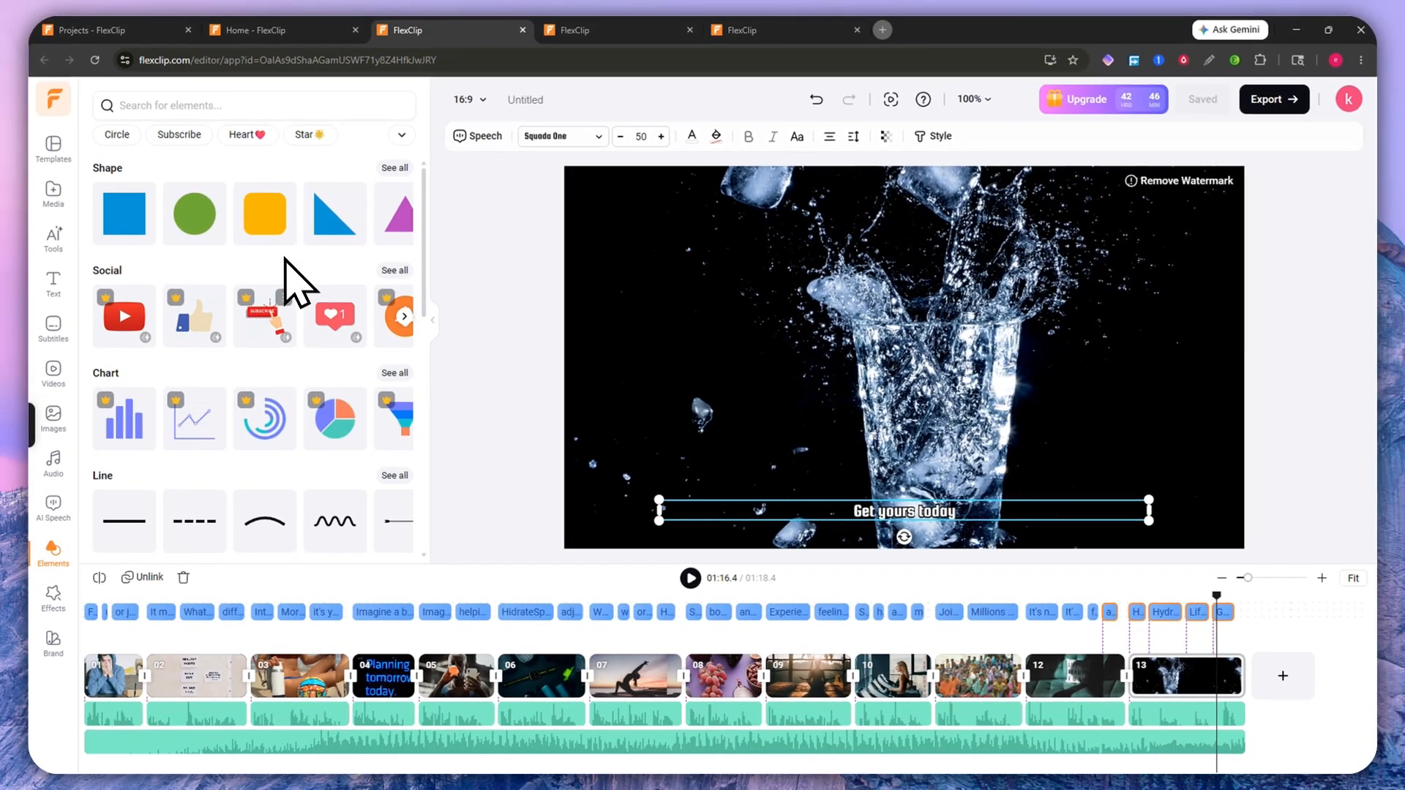
scroll(338, 226, "down", 5)
scroll(307, 326, "down", 20)
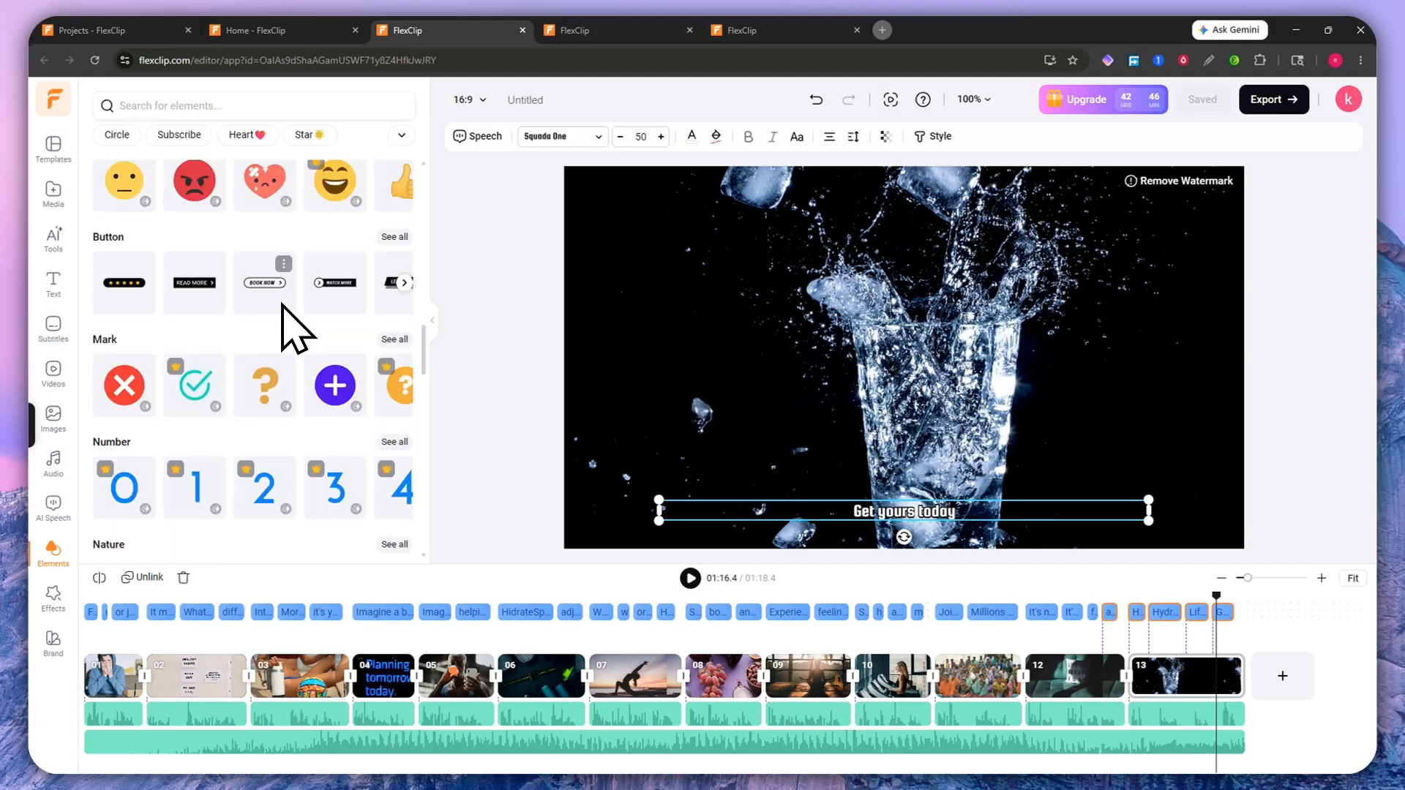
scroll(281, 303, "up", 5)
scroll(278, 303, "down", 10)
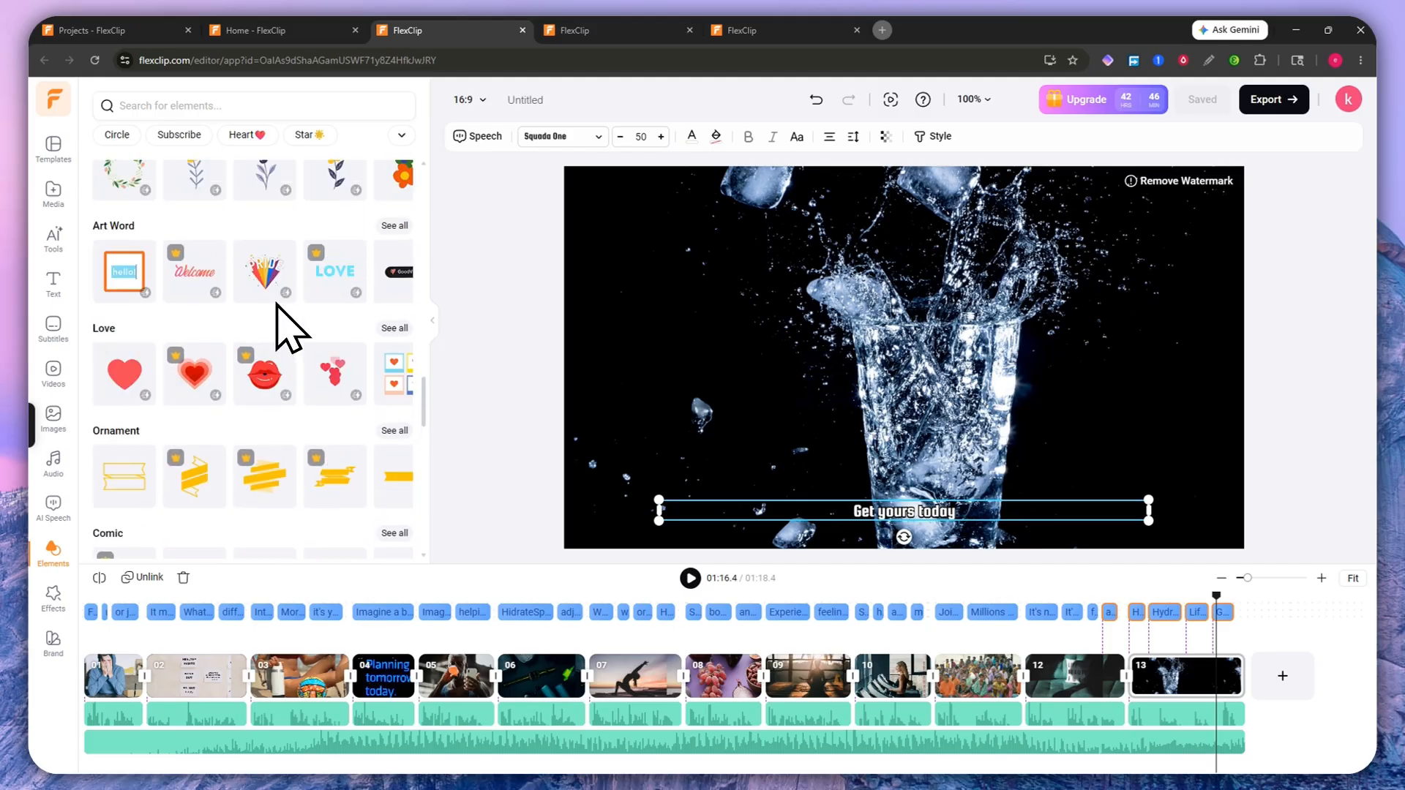
scroll(190, 329, "up", 3)
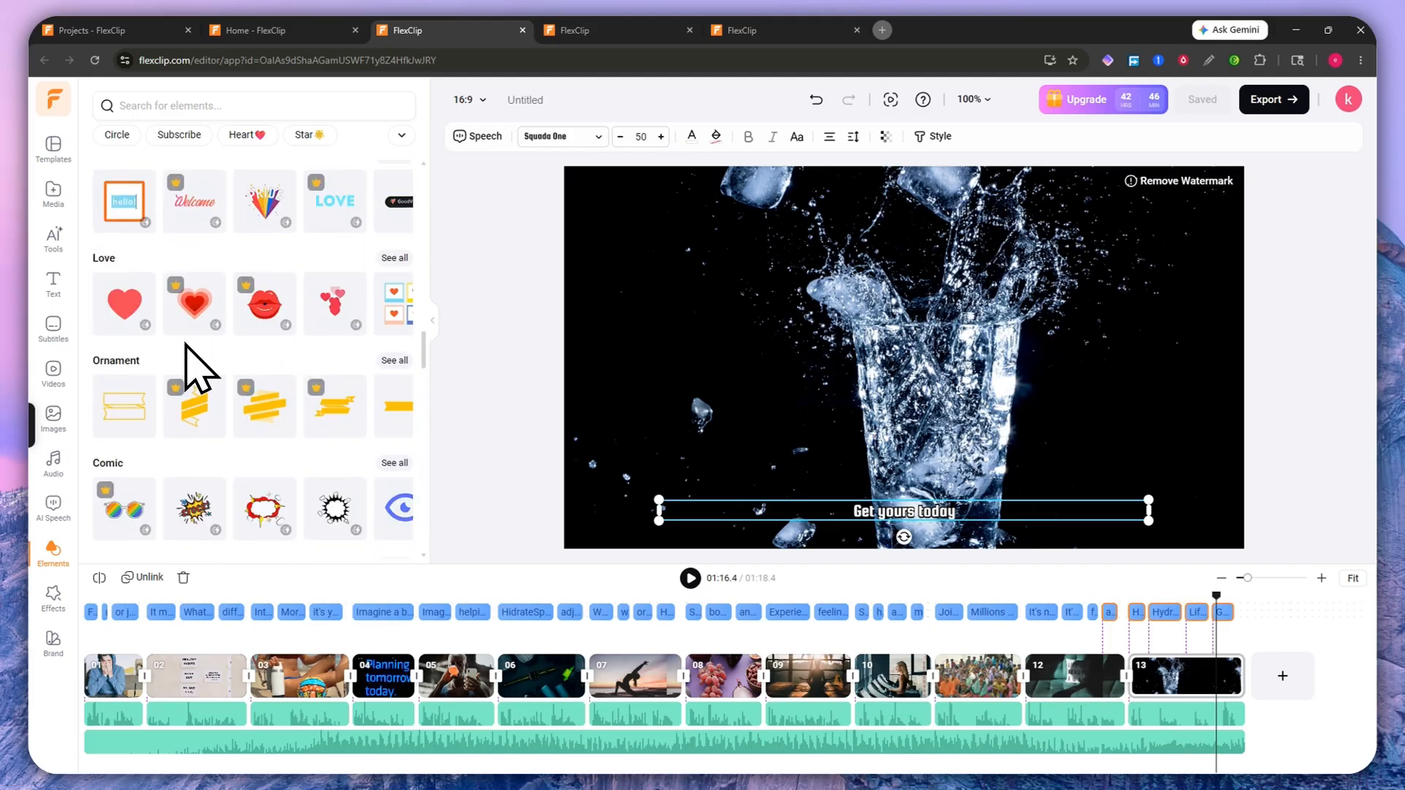
scroll(276, 351, "up", 5)
scroll(273, 336, "up", 3)
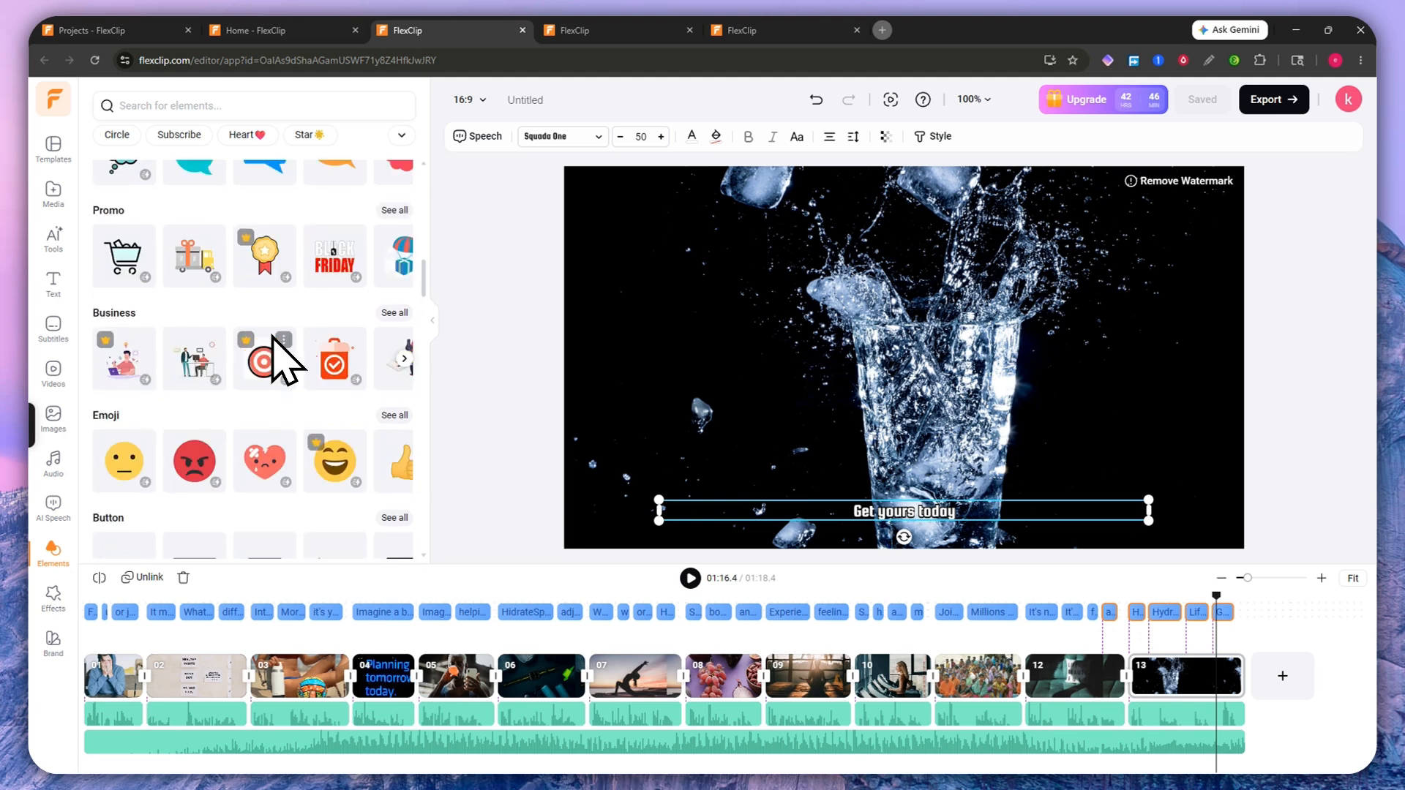
scroll(282, 358, "up", 6)
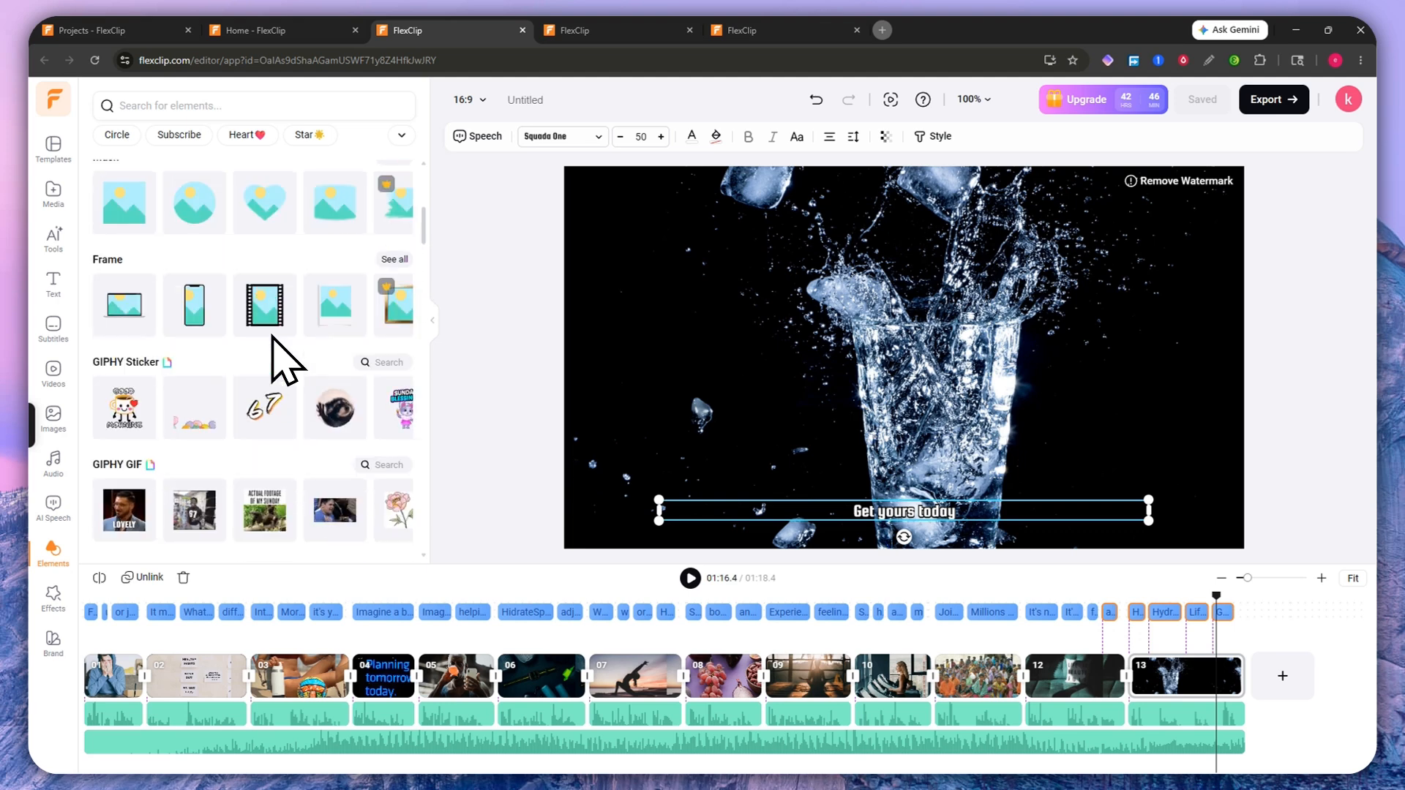
scroll(272, 336, "up", 2)
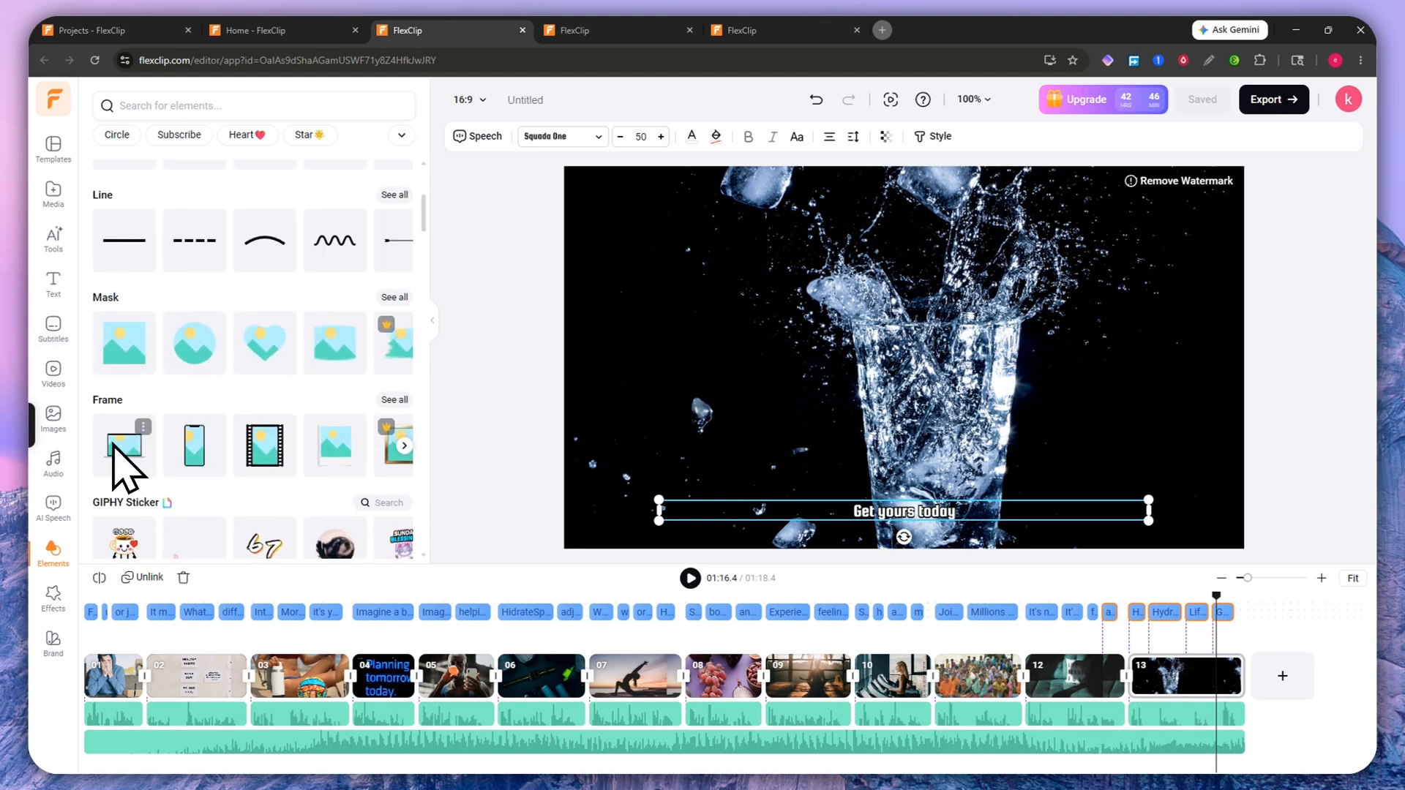
Step: Add a phone mockup frame over the glass in the final scene and open media to fill it
left_click(204, 468)
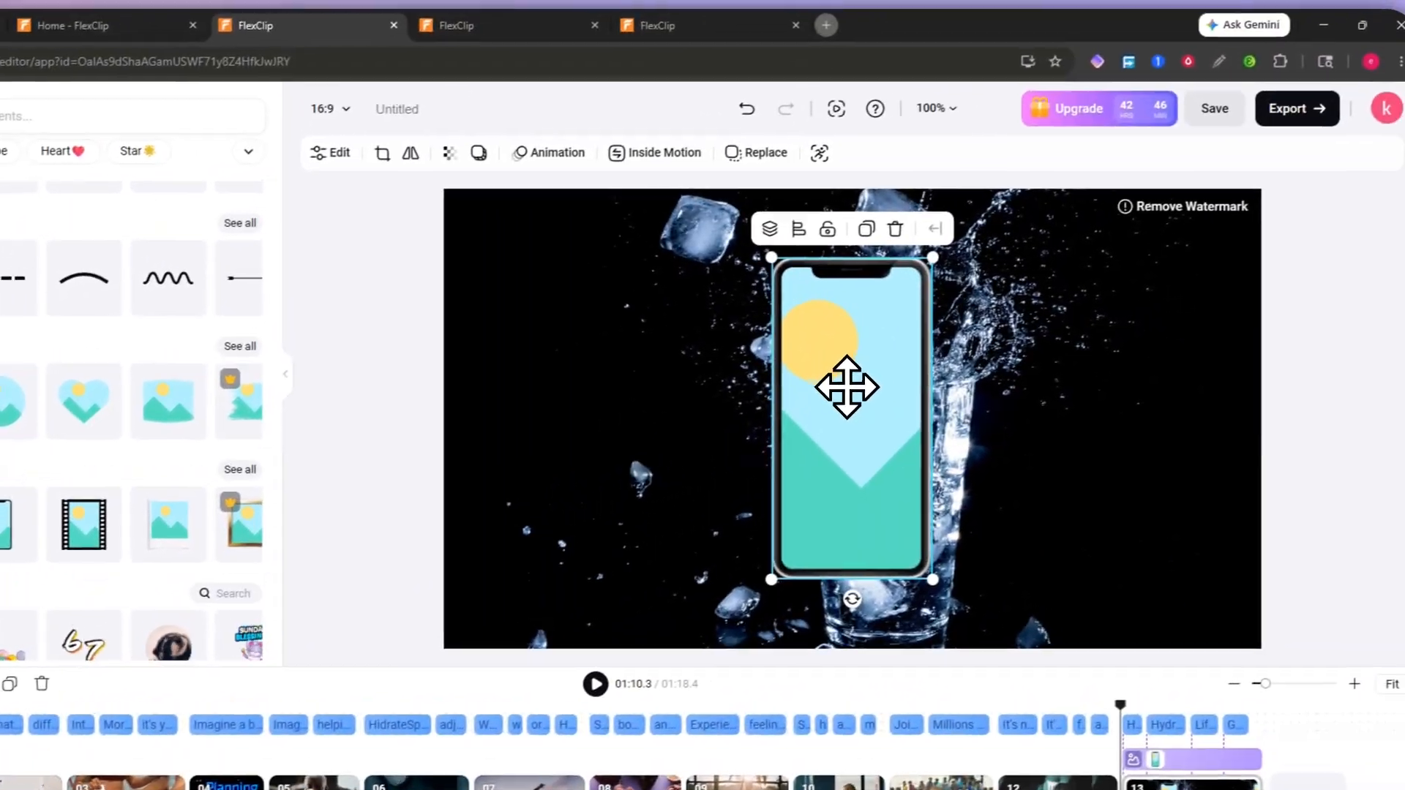
left_click_drag(1075, 354, 1096, 321)
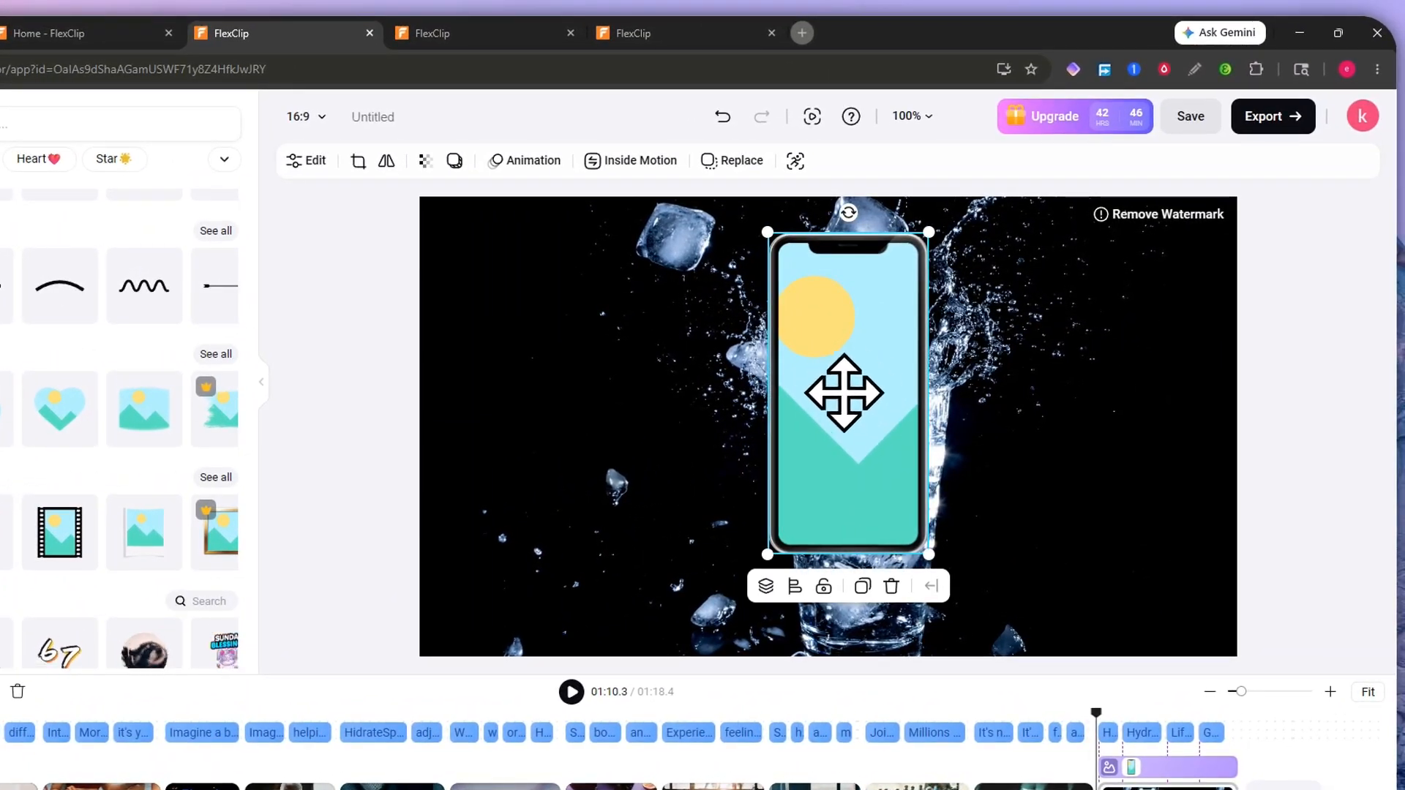
left_click_drag(834, 350, 847, 383)
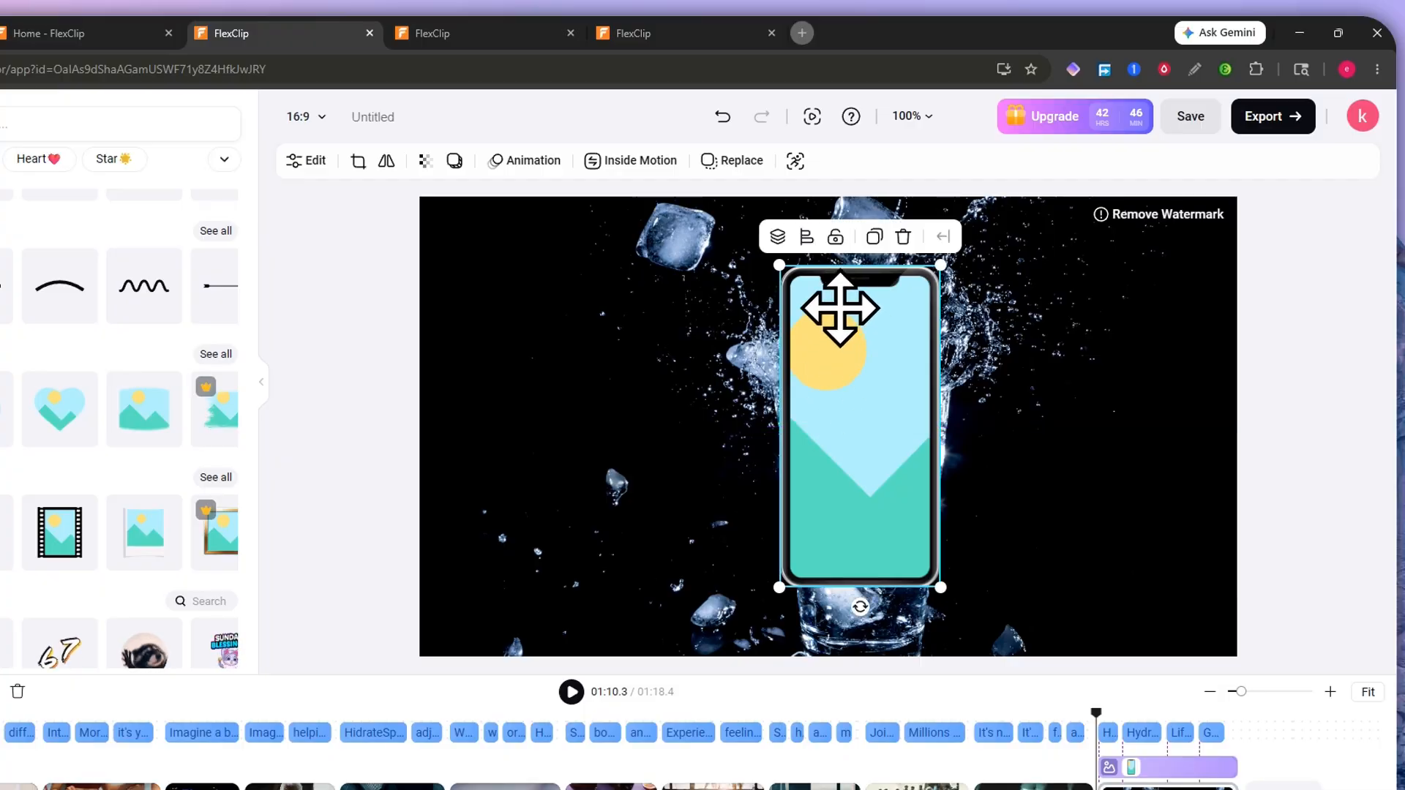
left_click(724, 163)
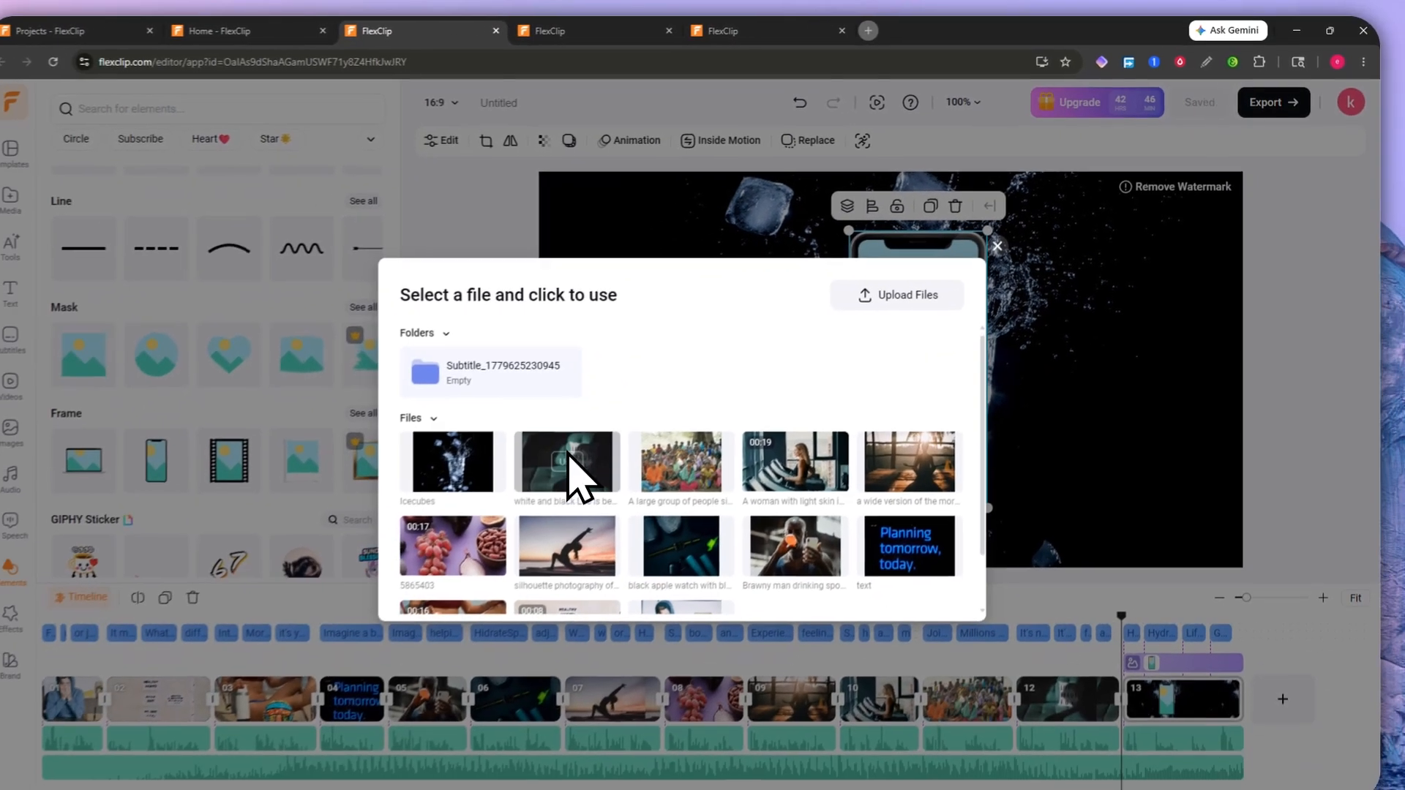
scroll(635, 610, "down", 2)
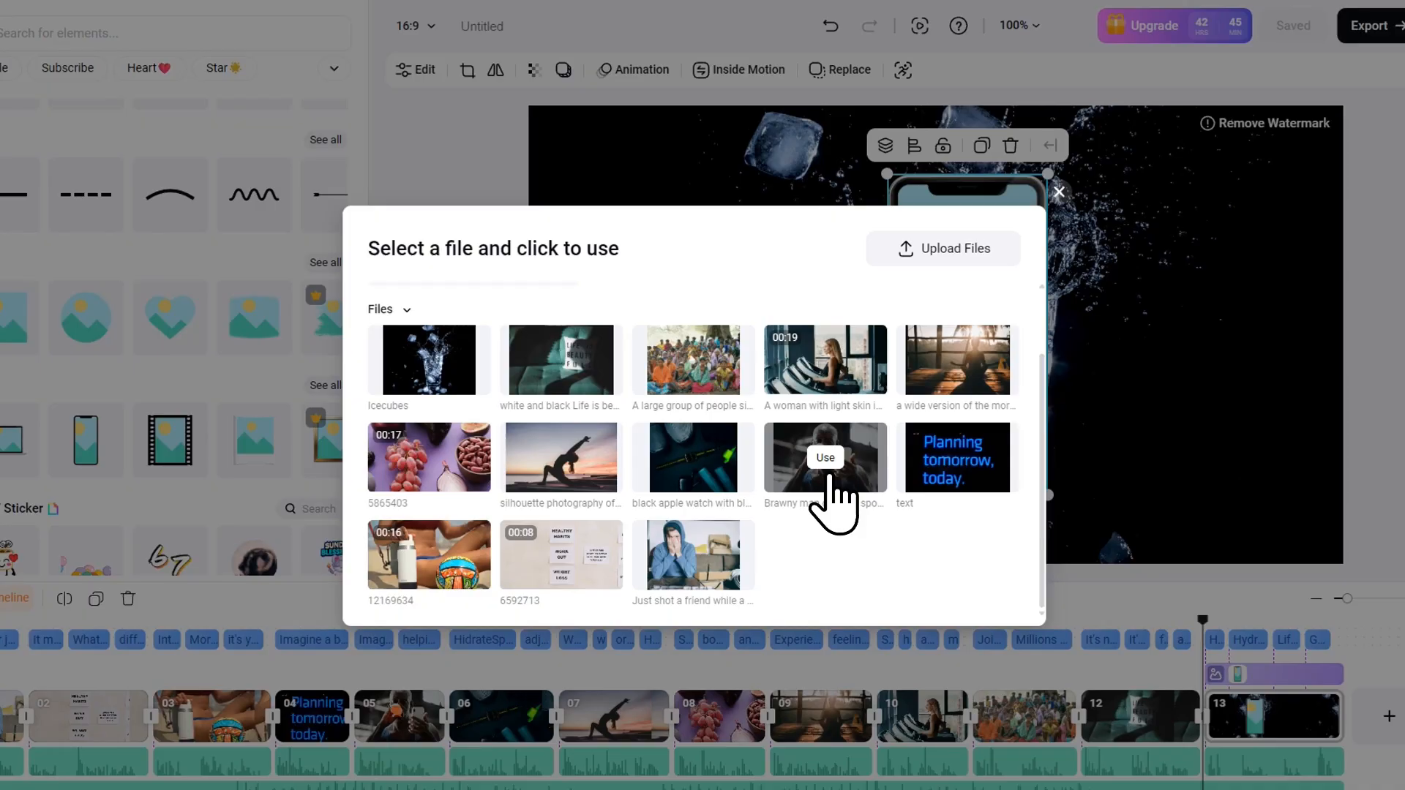
Step: Fill the phone frame with the Brawny man drinking clip and position it over the glass
left_click(812, 480)
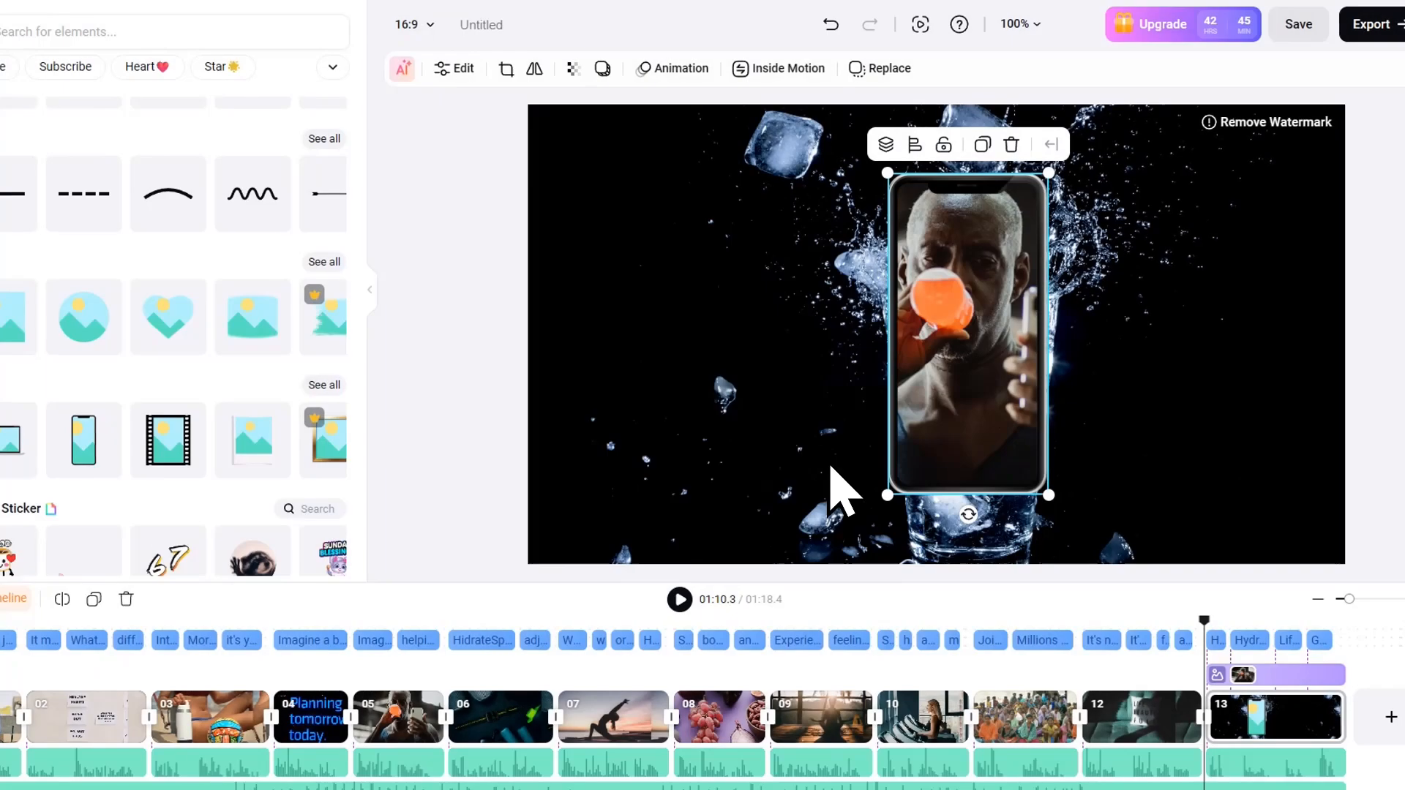
left_click_drag(984, 341, 979, 355)
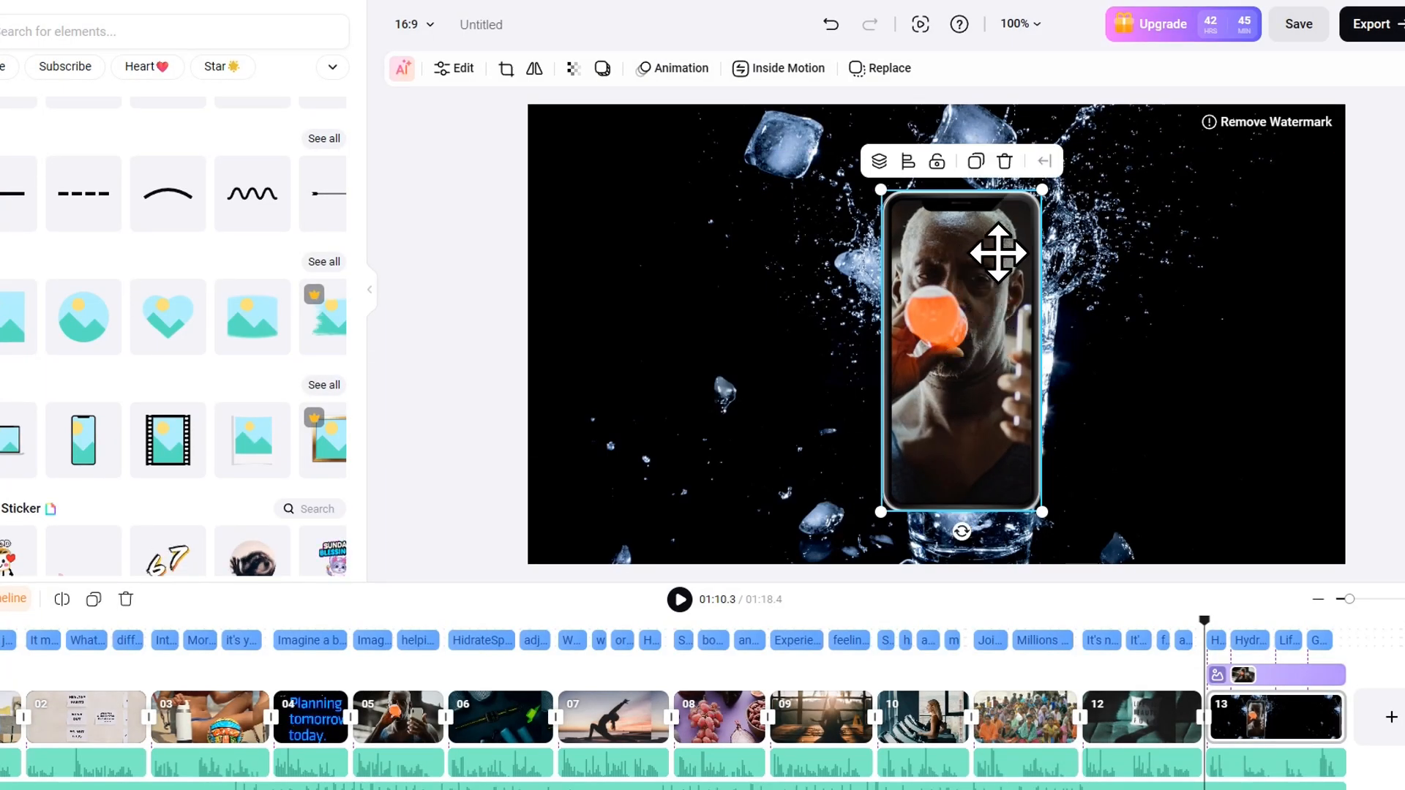
left_click_drag(1010, 270, 1013, 251)
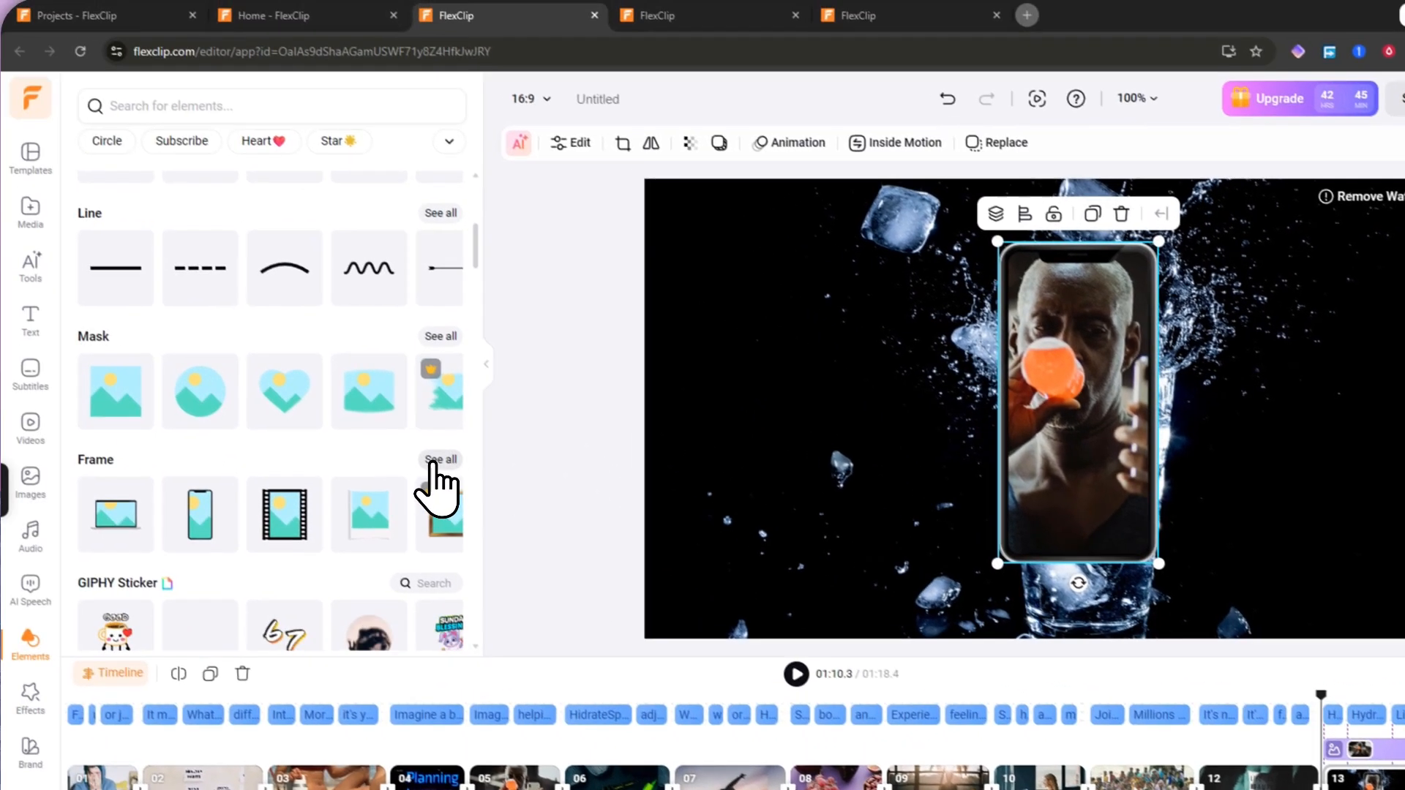
Step: Browse the frame designs, then delete the phone-frame element from the scene
left_click(439, 461)
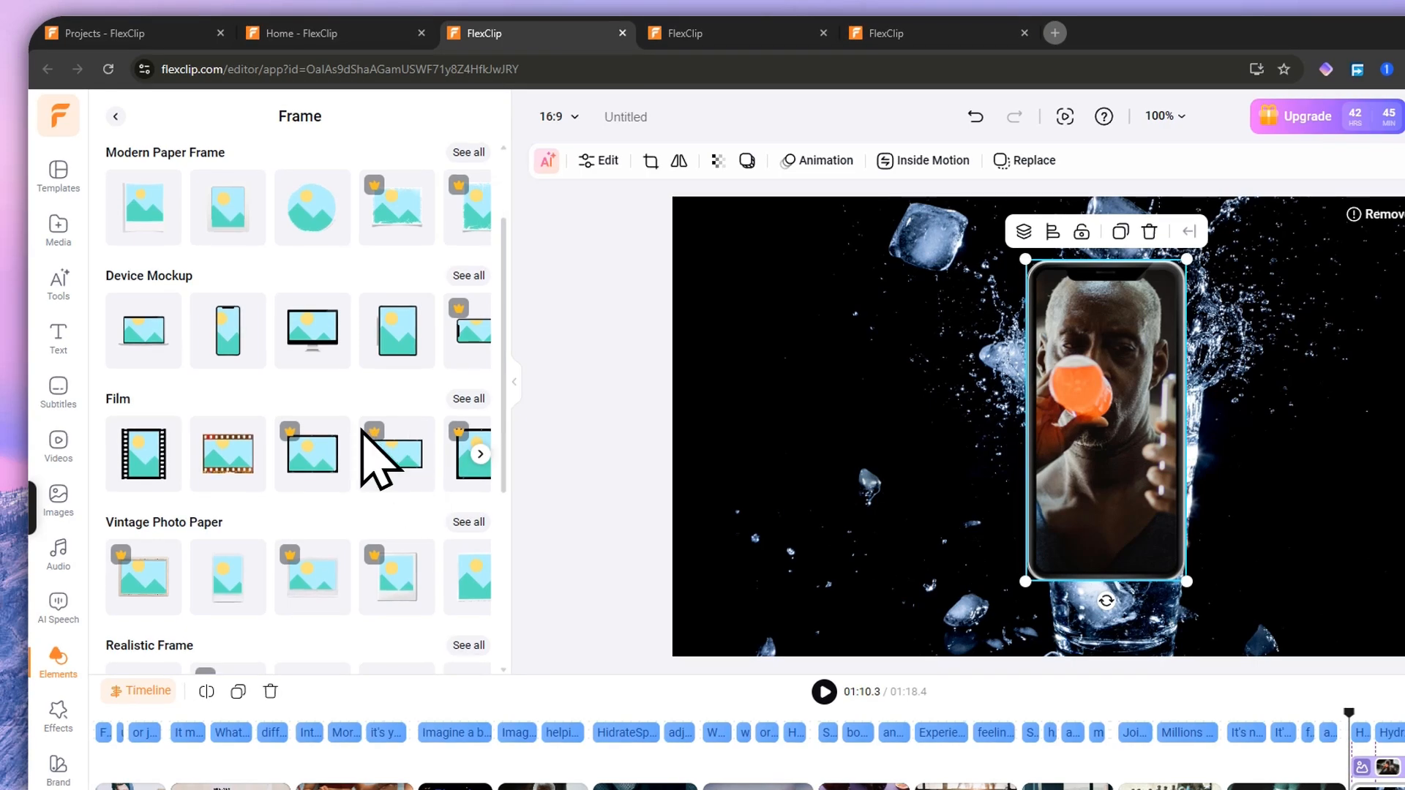
scroll(337, 413, "down", 5)
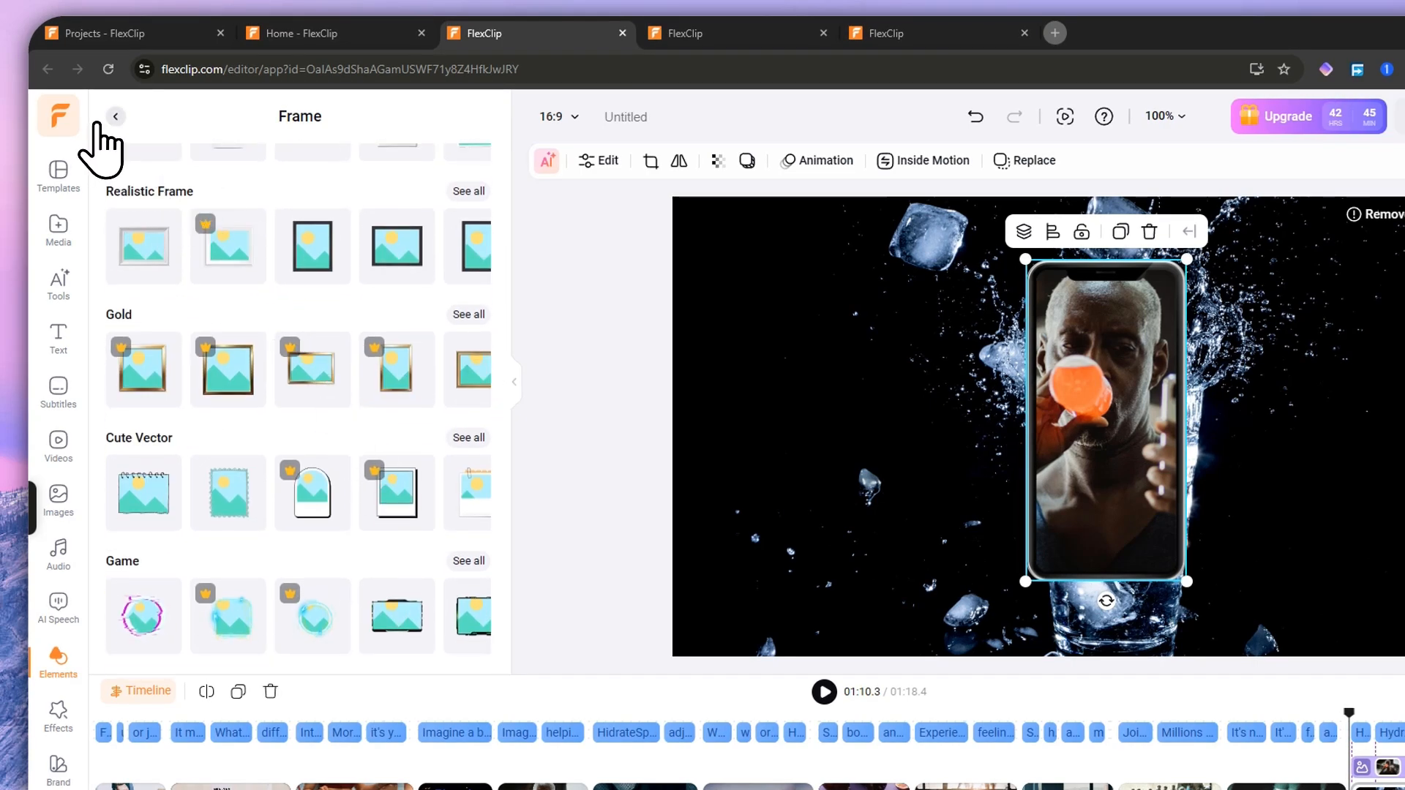
left_click(115, 117)
scroll(240, 472, "up", 5)
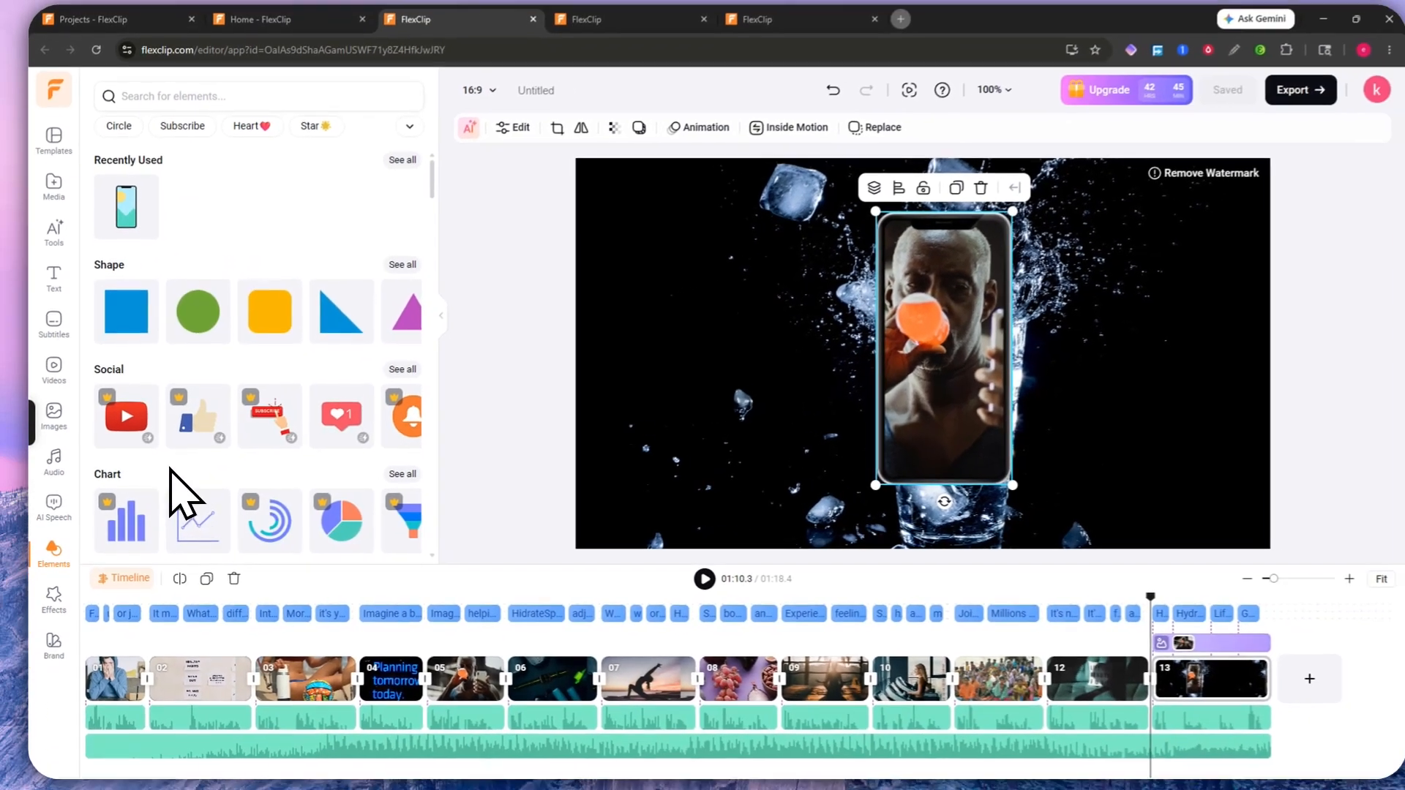
scroll(209, 526, "down", 1)
scroll(191, 461, "down", 20)
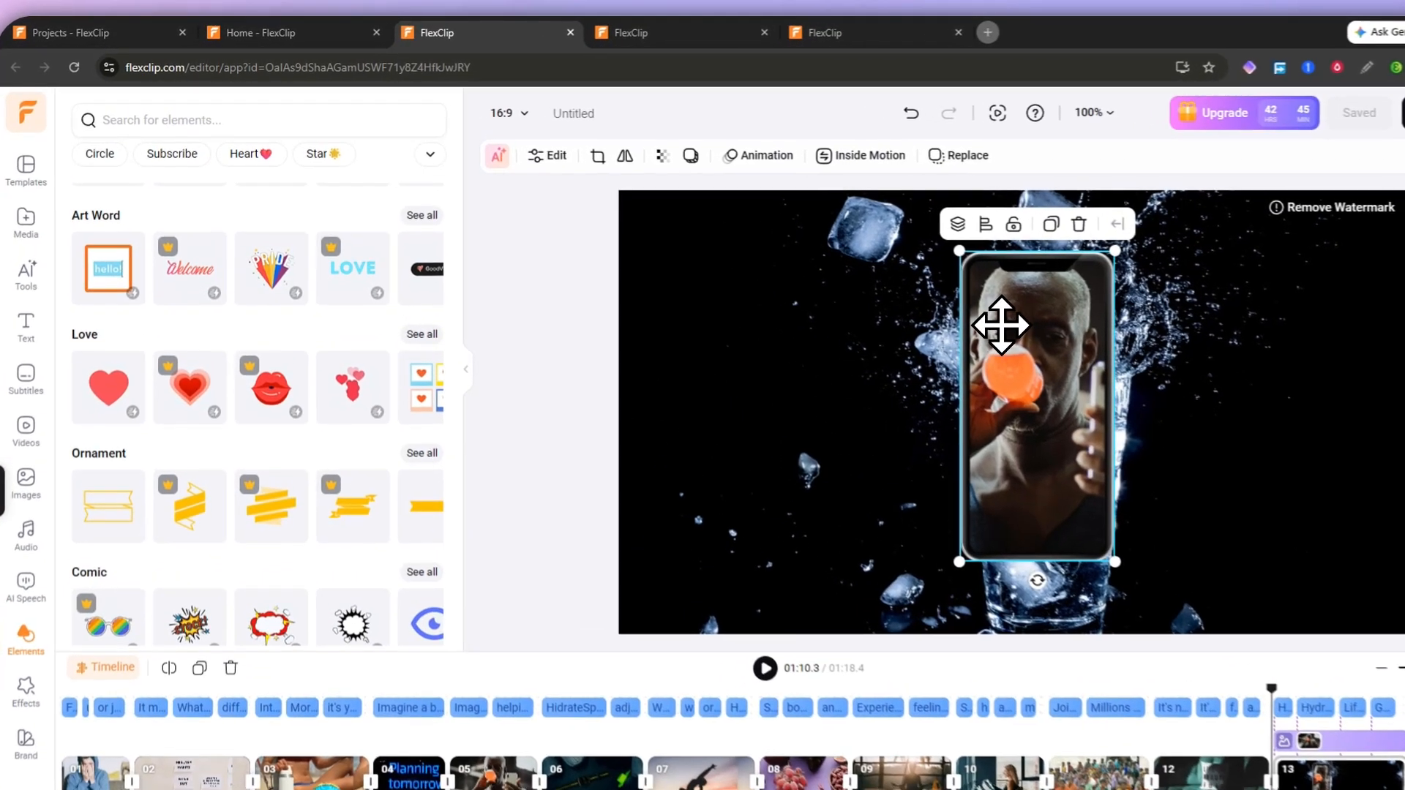
key("Delete")
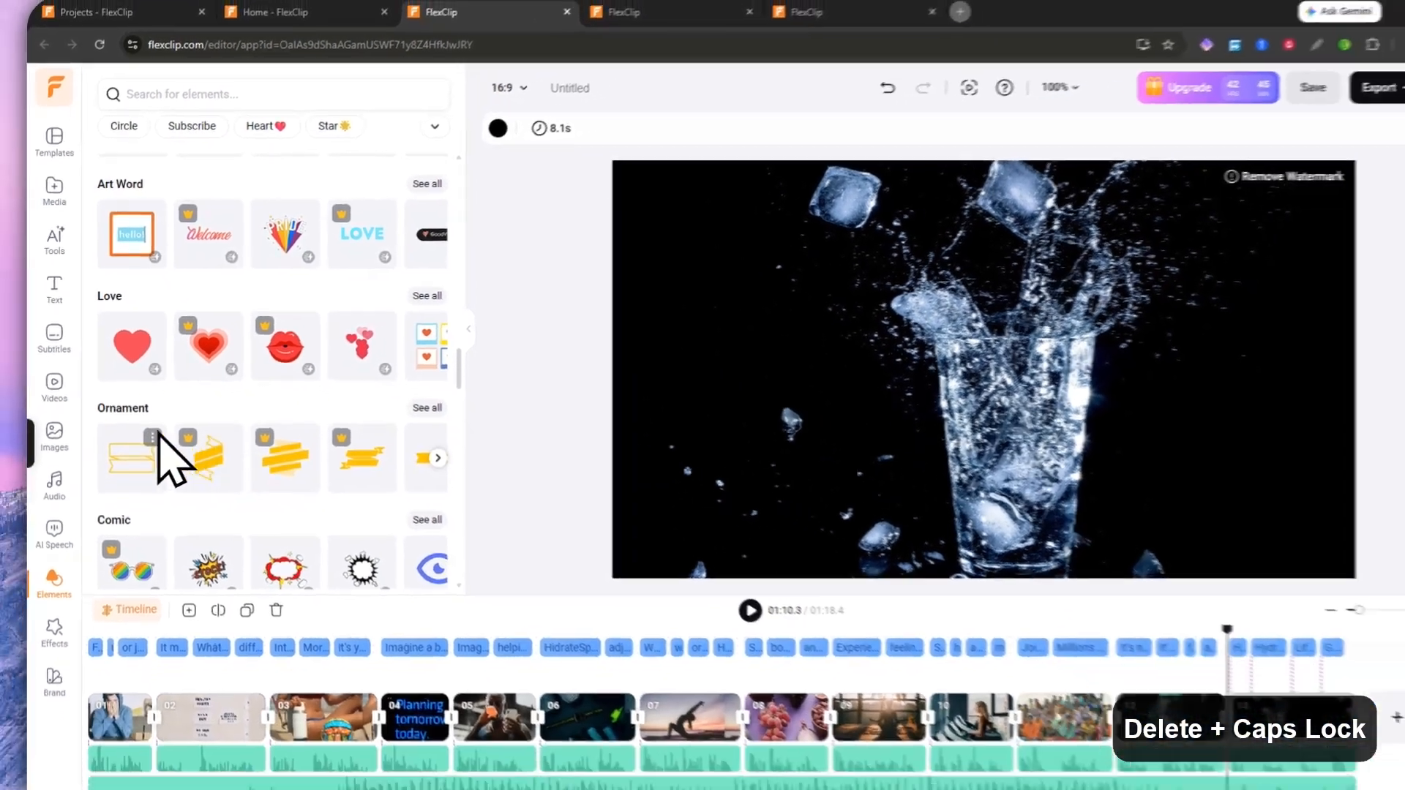
scroll(129, 384, "up", 8)
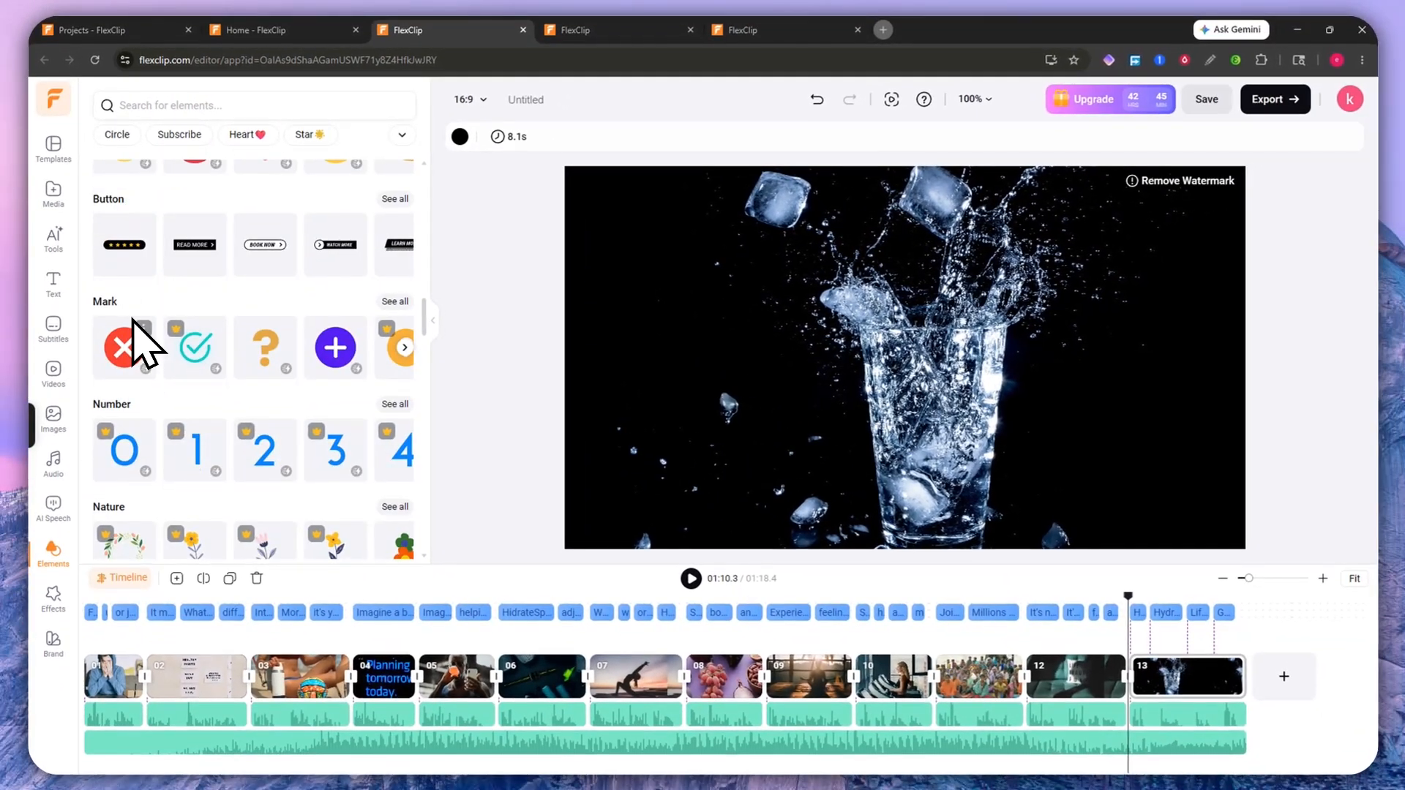
Step: Add a Business illustration of two people at a desk over the glass
scroll(158, 359, "up", 2)
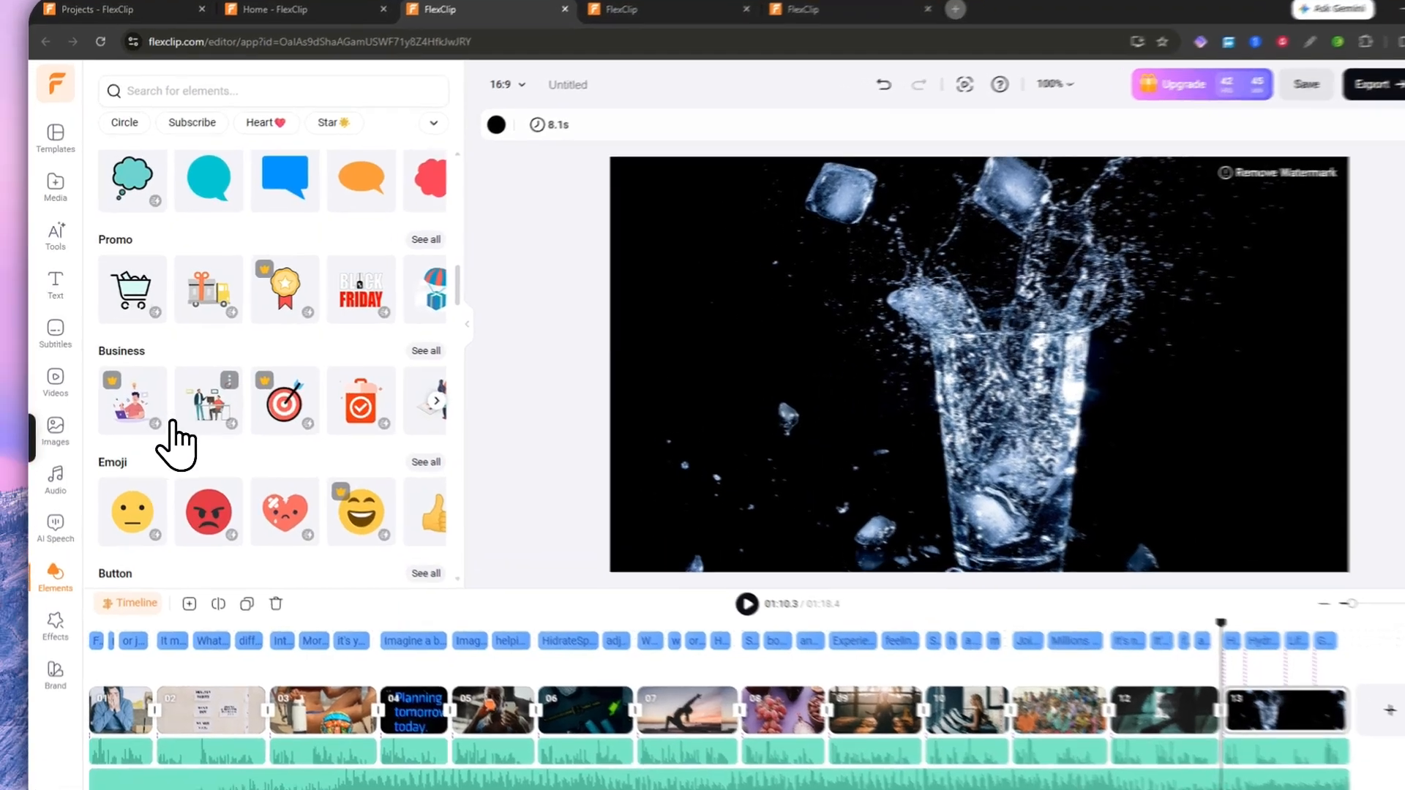
left_click(191, 392)
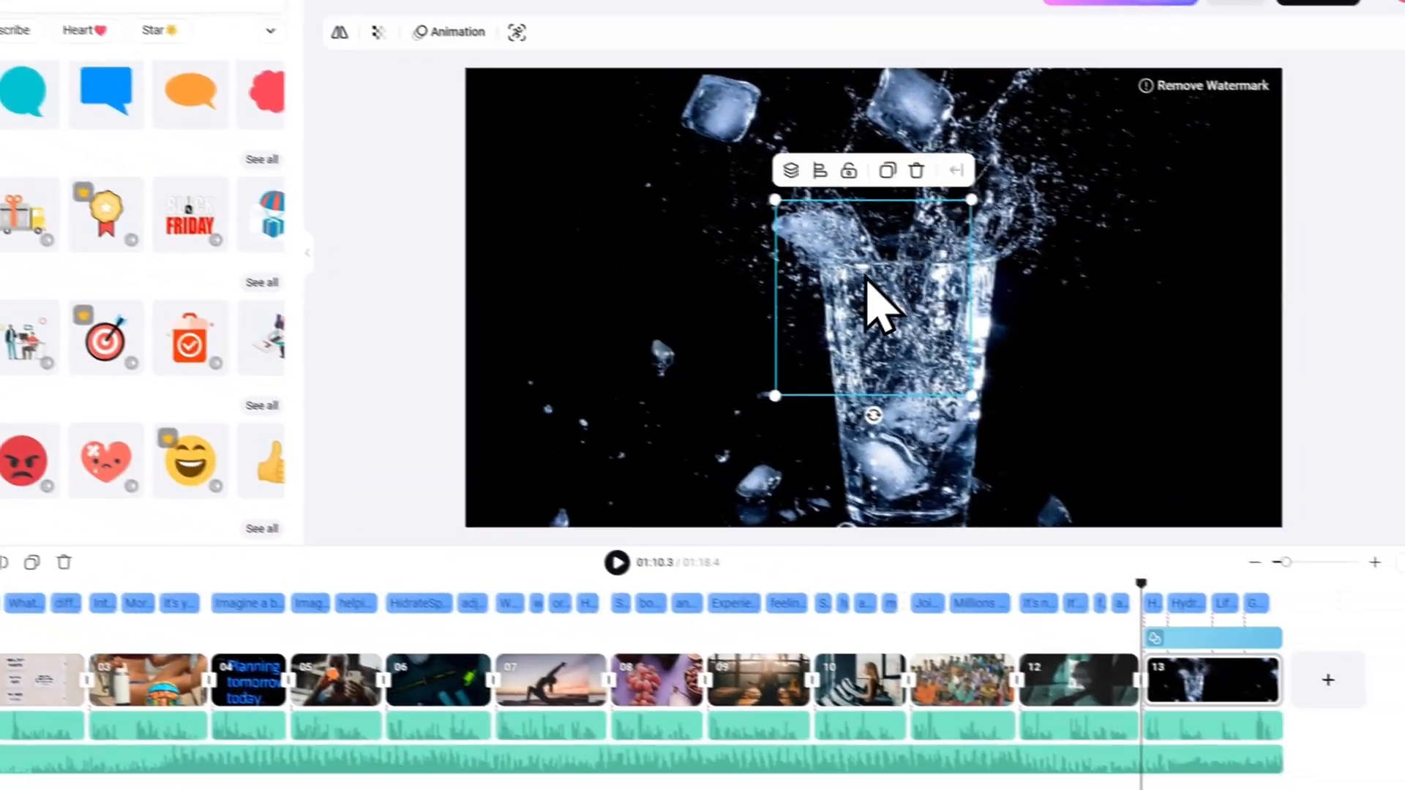
left_click_drag(867, 282, 818, 322)
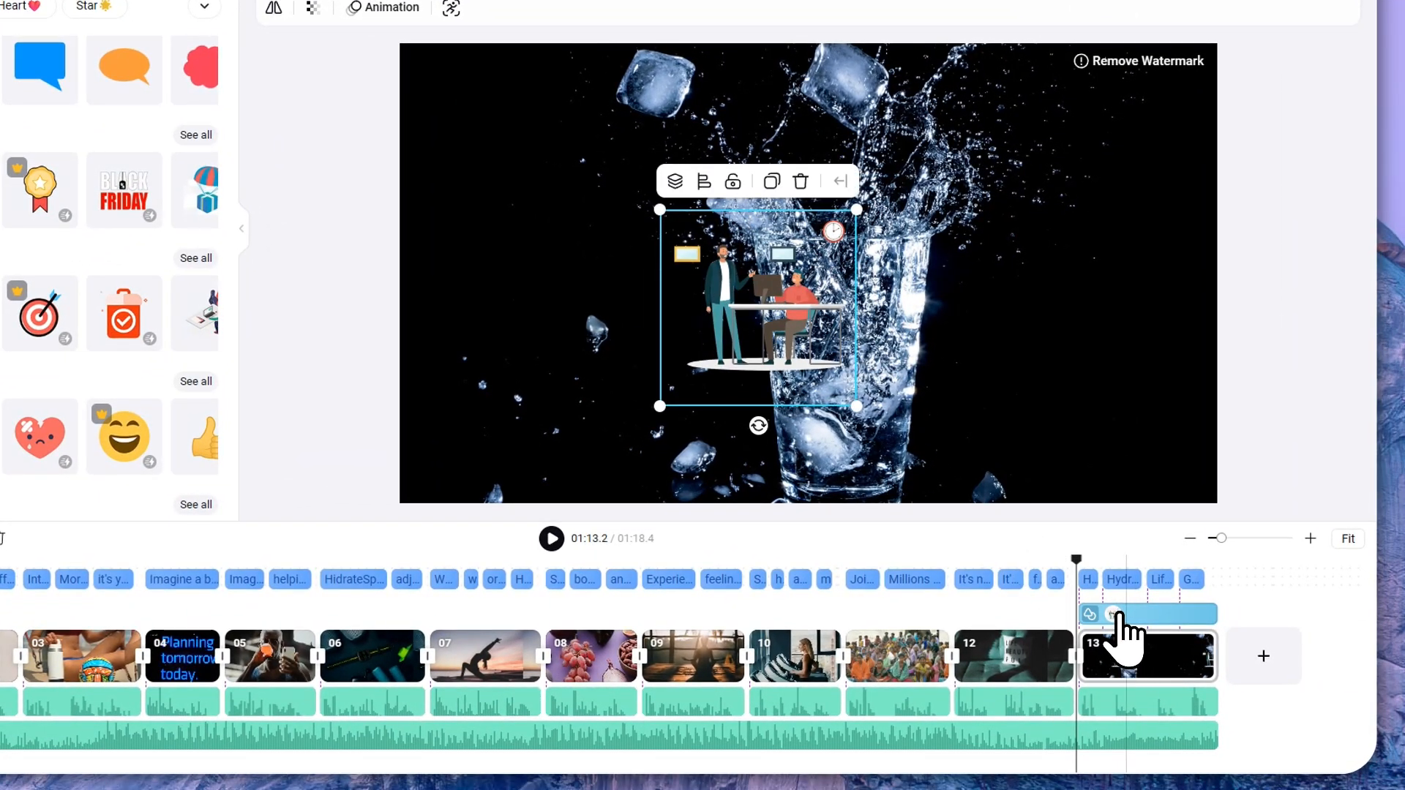
Step: Trim the illustration's timeline clip so it starts earlier, then bring up the Effects library
left_click(1119, 616)
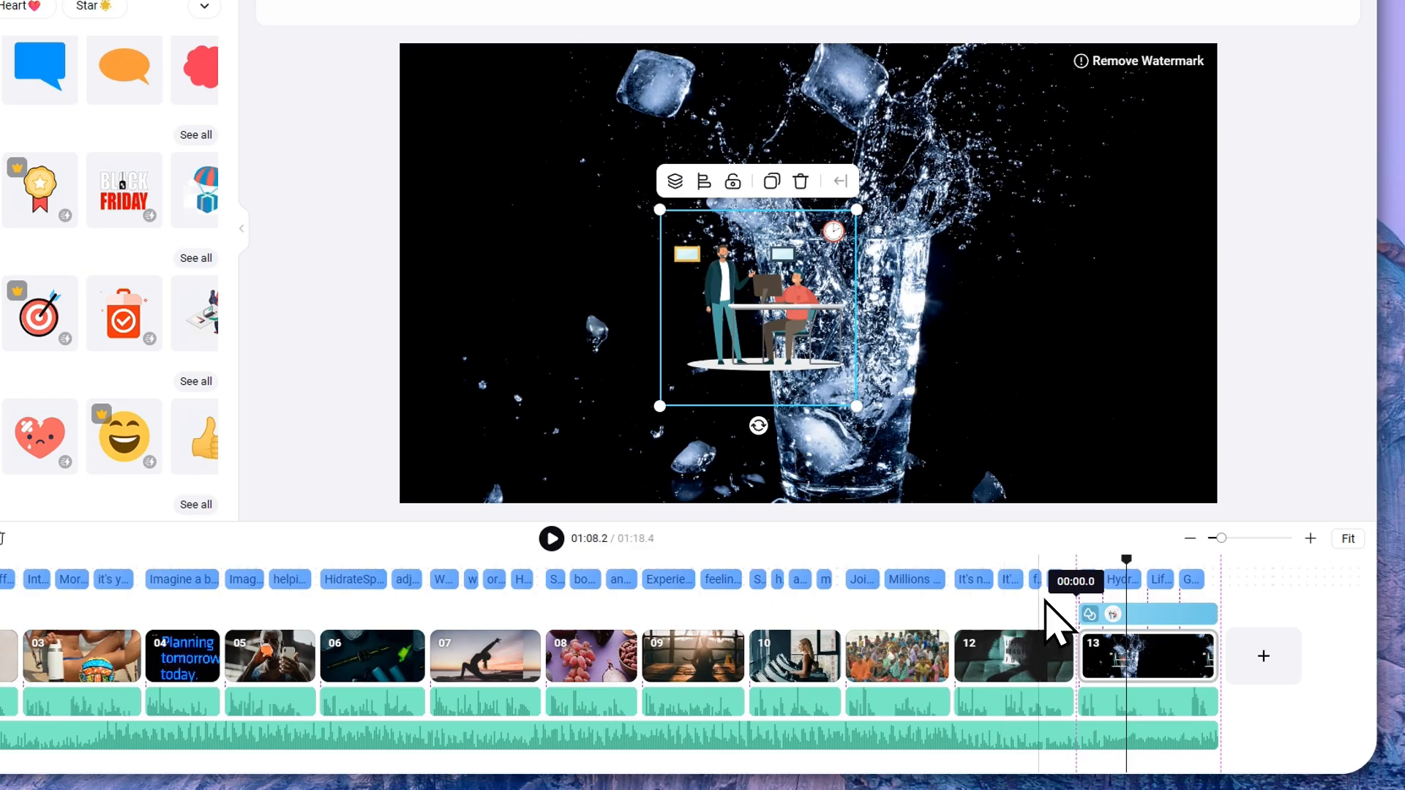
left_click_drag(1107, 619, 1004, 635)
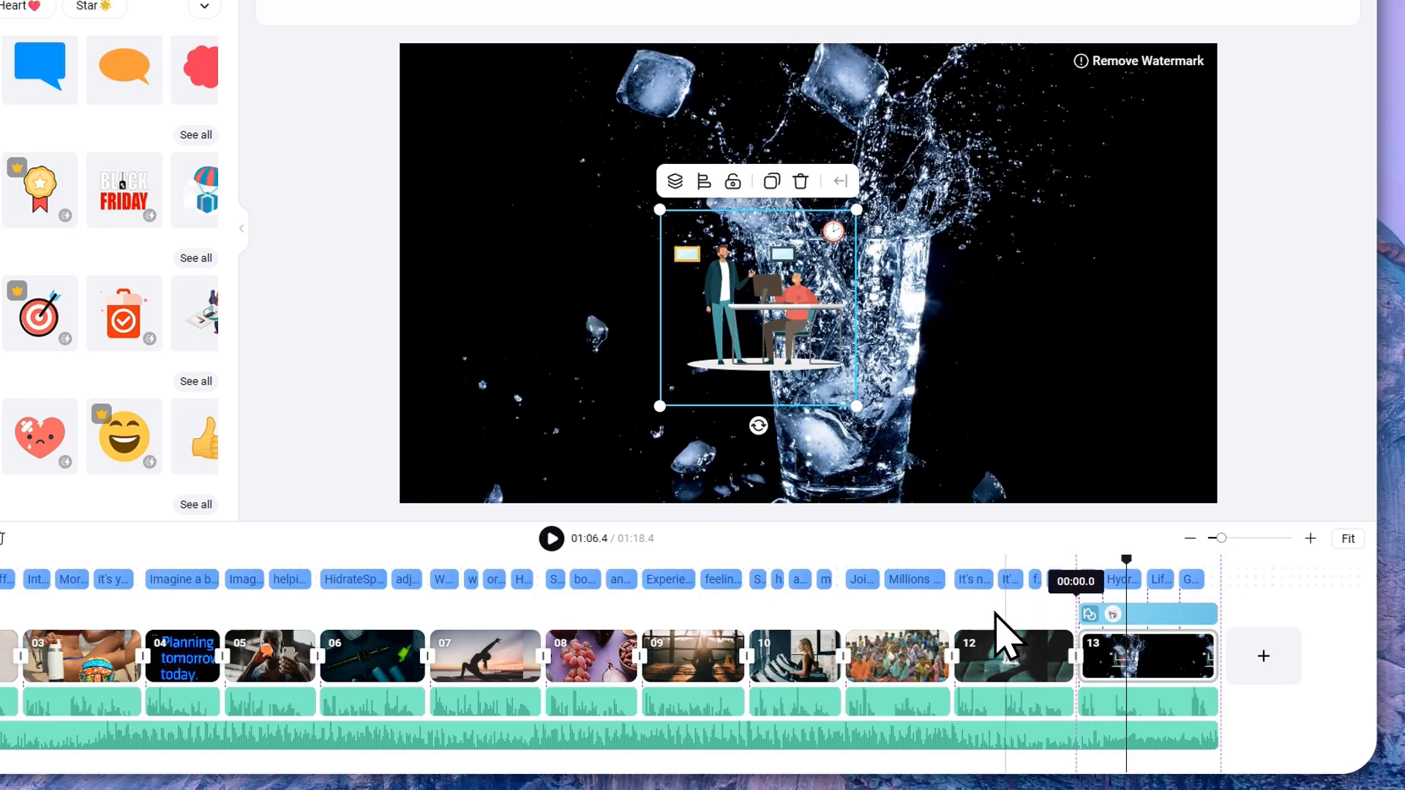
left_click_drag(1151, 584, 1014, 601)
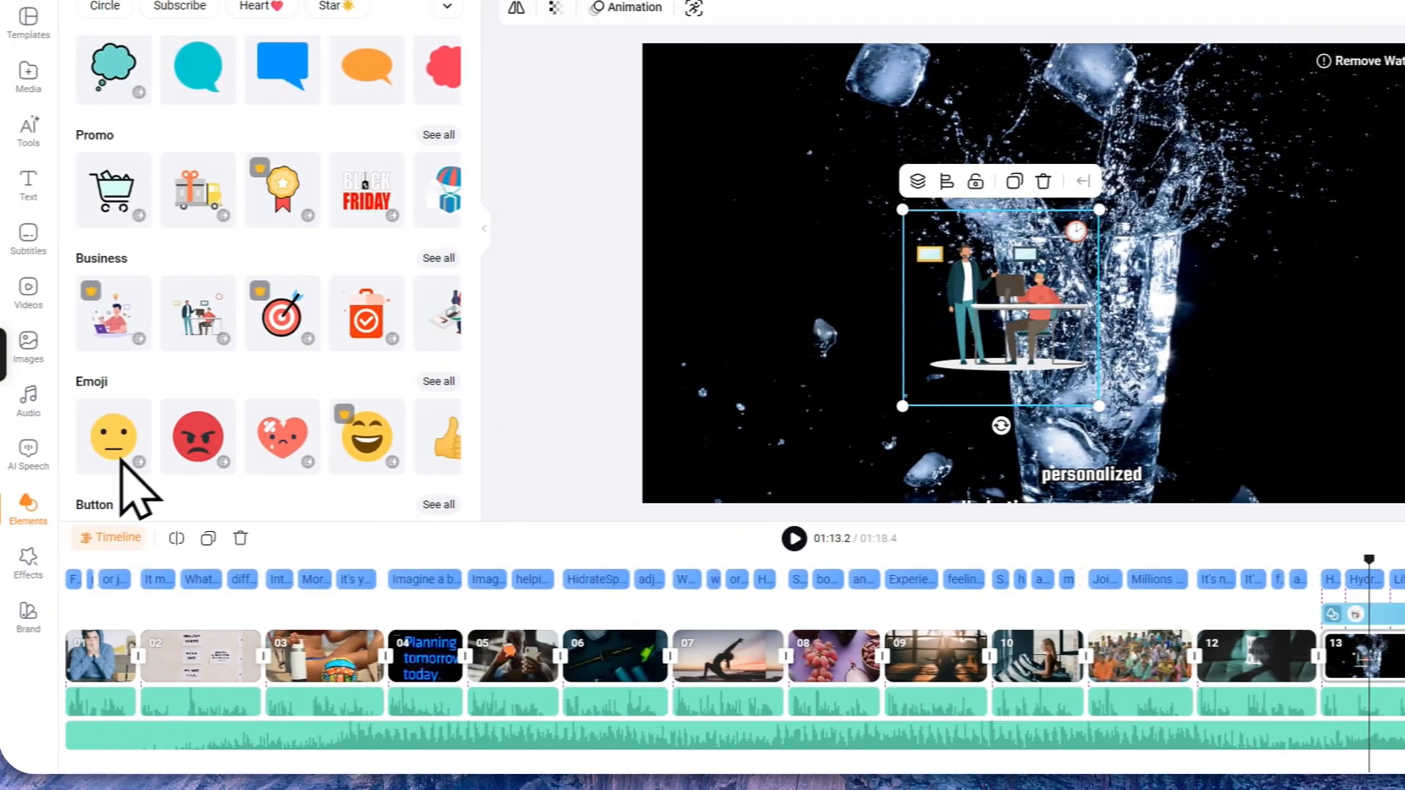
left_click(44, 559)
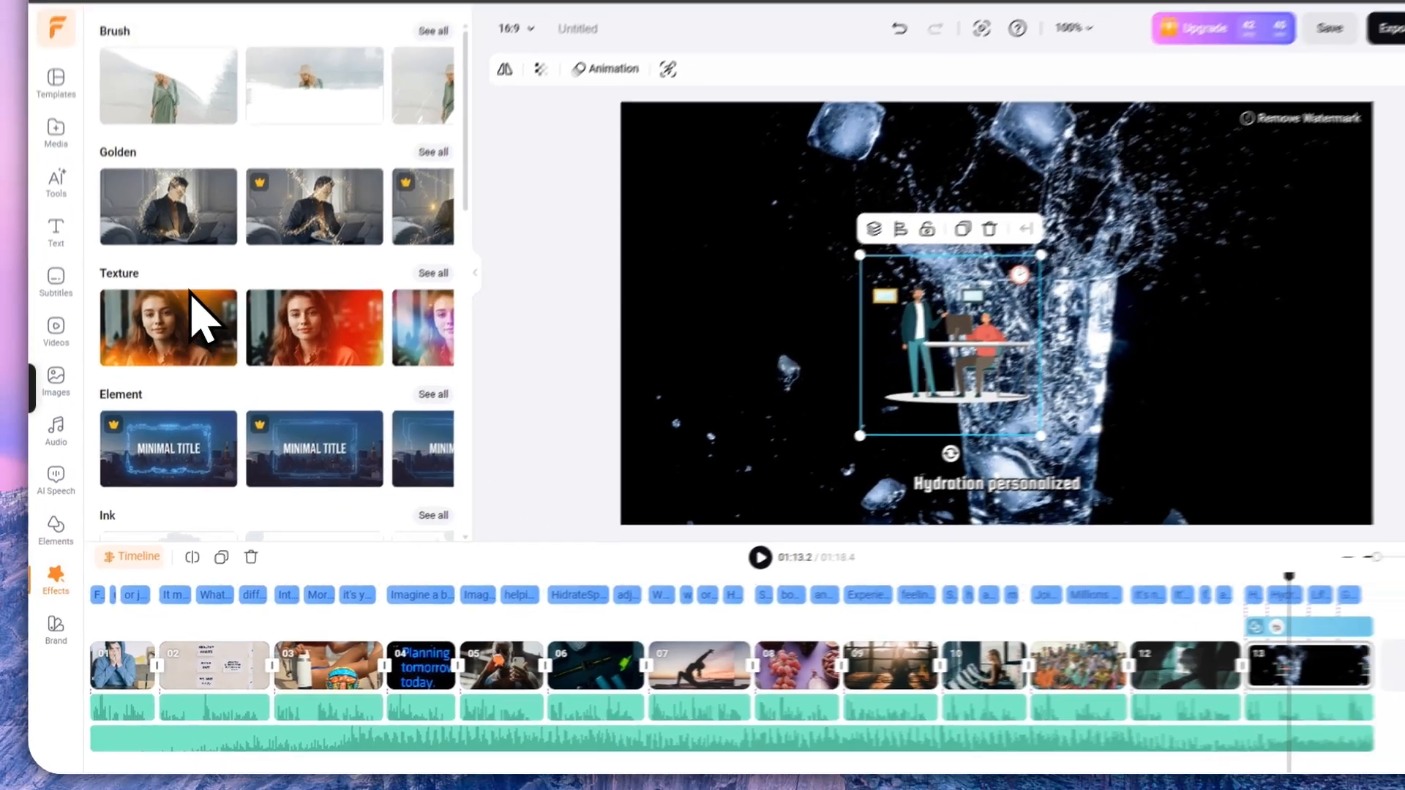
Step: Delete the business sticker from the timeline
scroll(191, 349, "down", 7)
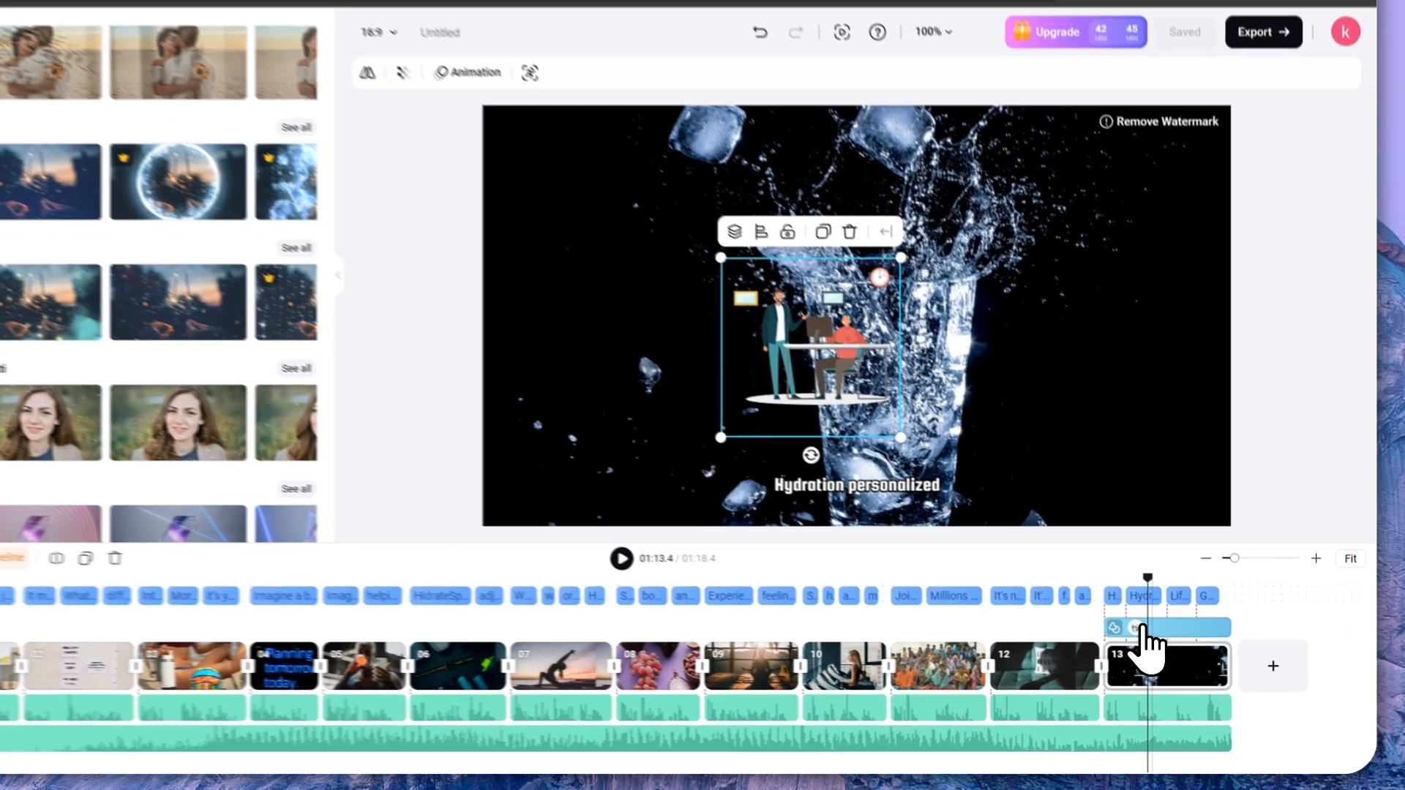
left_click(1170, 636)
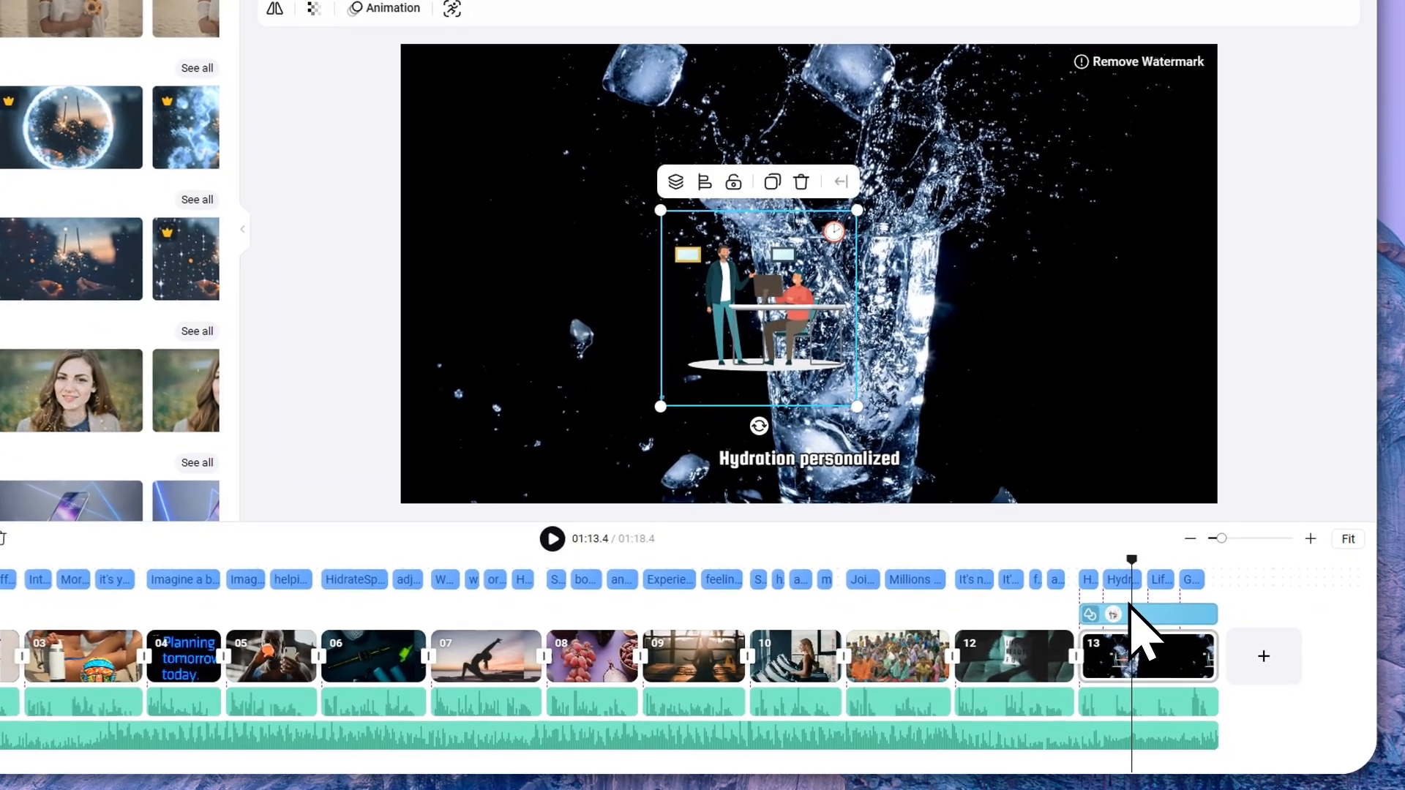
key("Delete")
Step: Apply the second Motion effect to the smartwatch clip 06 and preview it
left_click(366, 660)
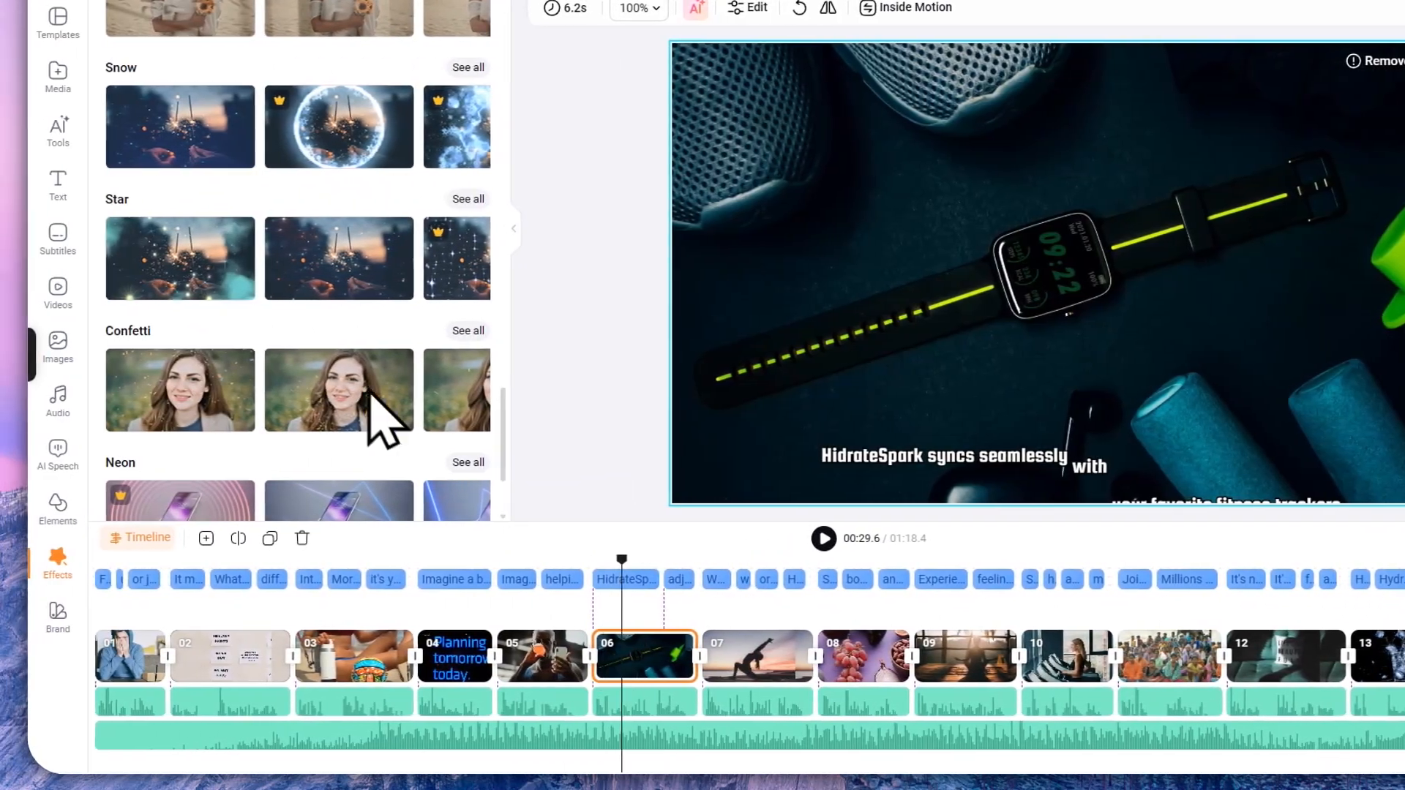
scroll(368, 393, "down", 3)
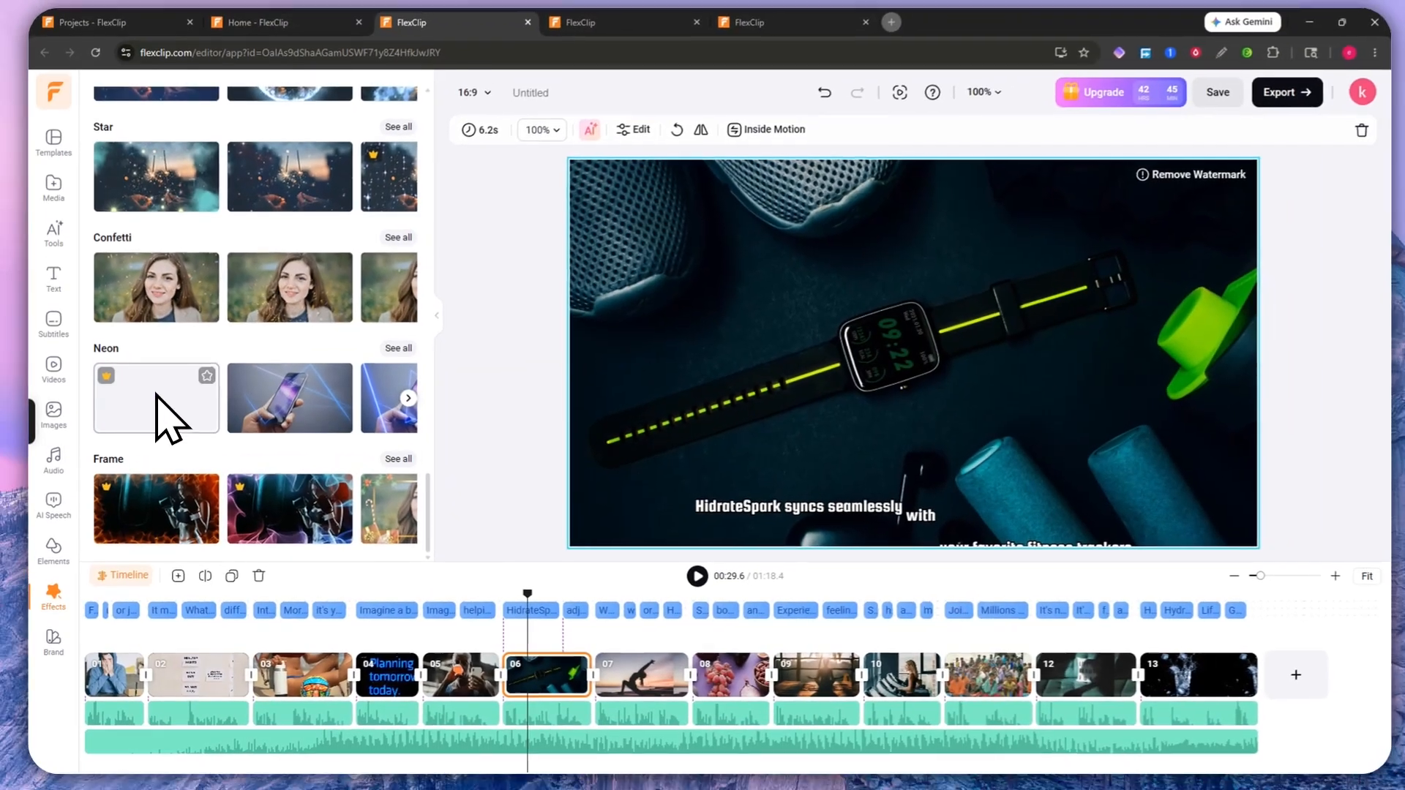
scroll(180, 330, "up", 12)
scroll(156, 424, "down", 4)
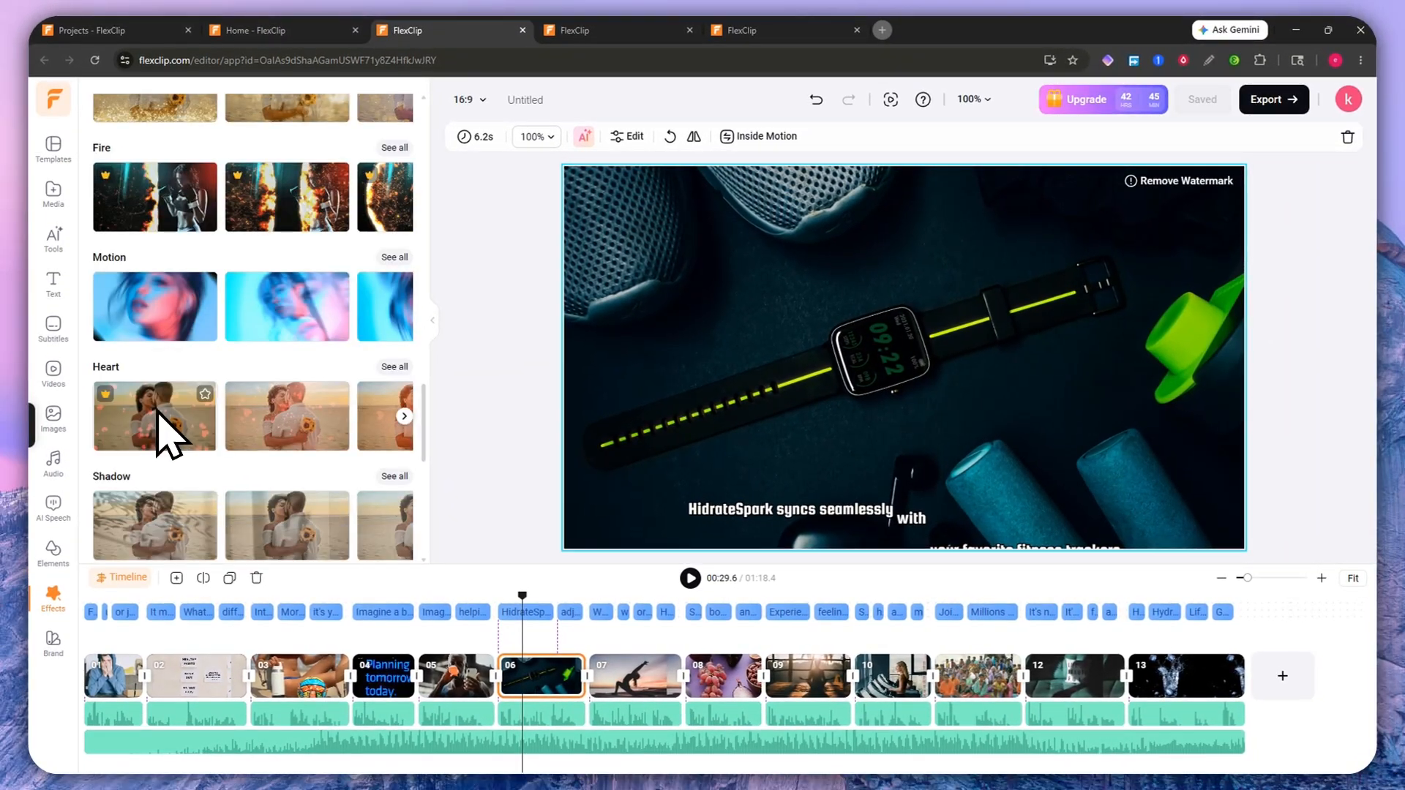
scroll(297, 379, "down", 2)
scroll(300, 384, "up", 2)
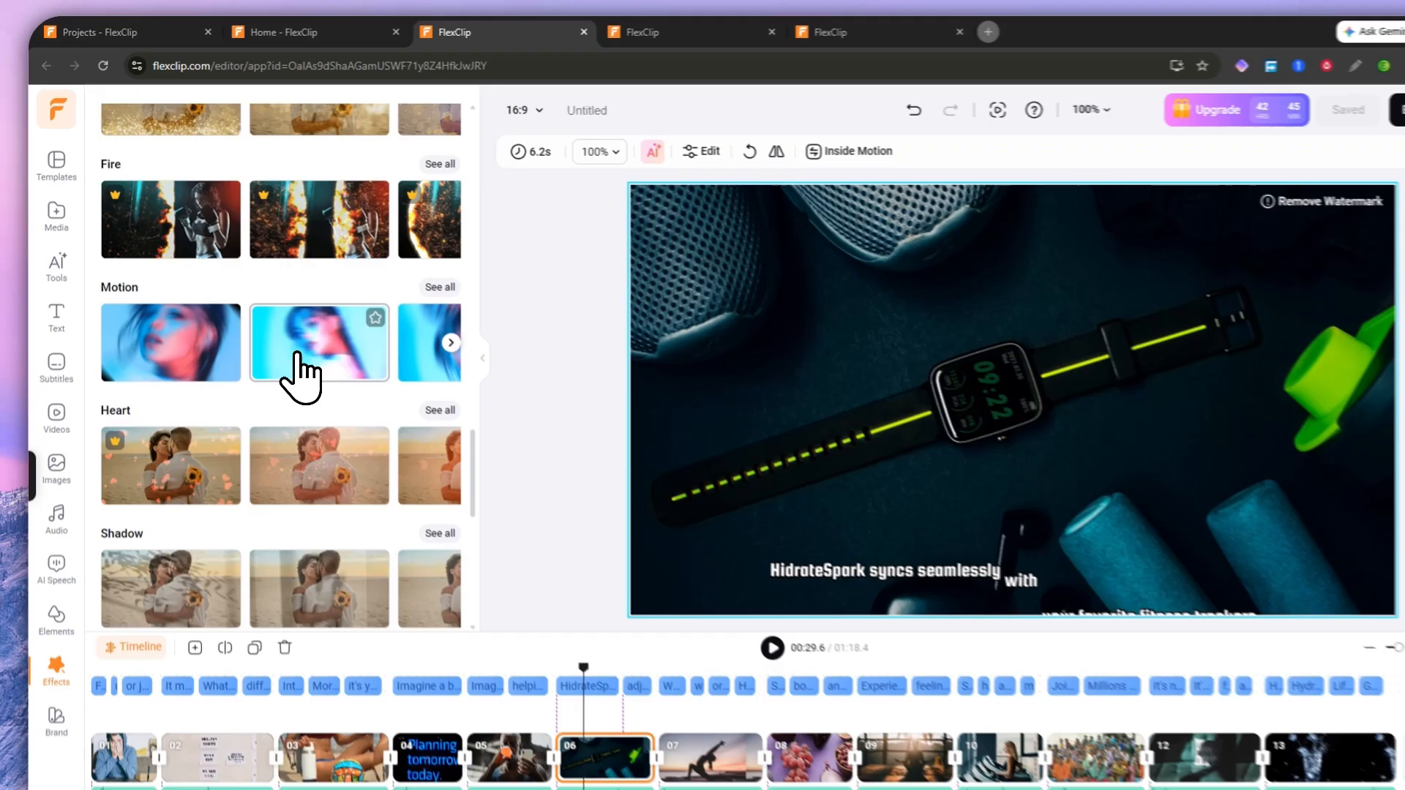
left_click(267, 321)
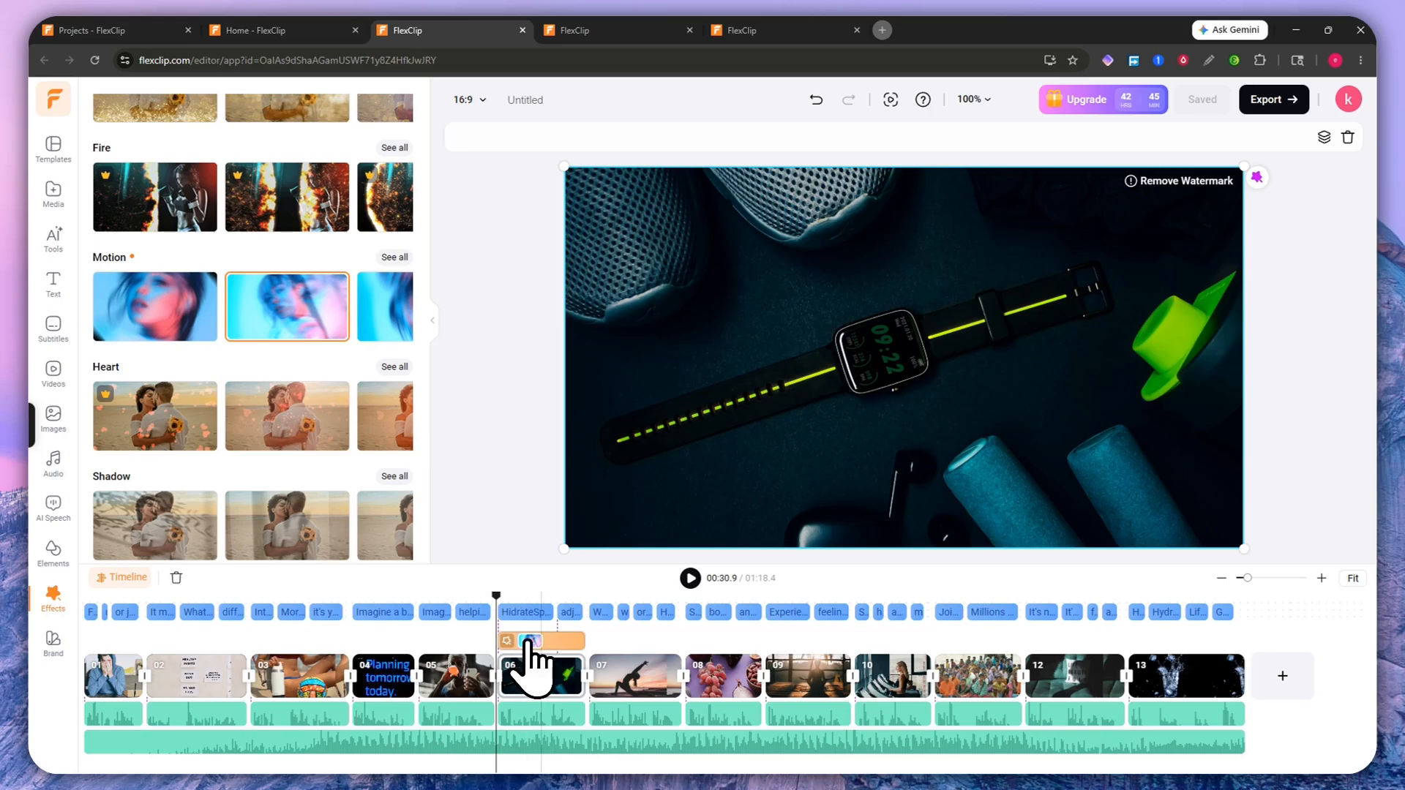
left_click(554, 644)
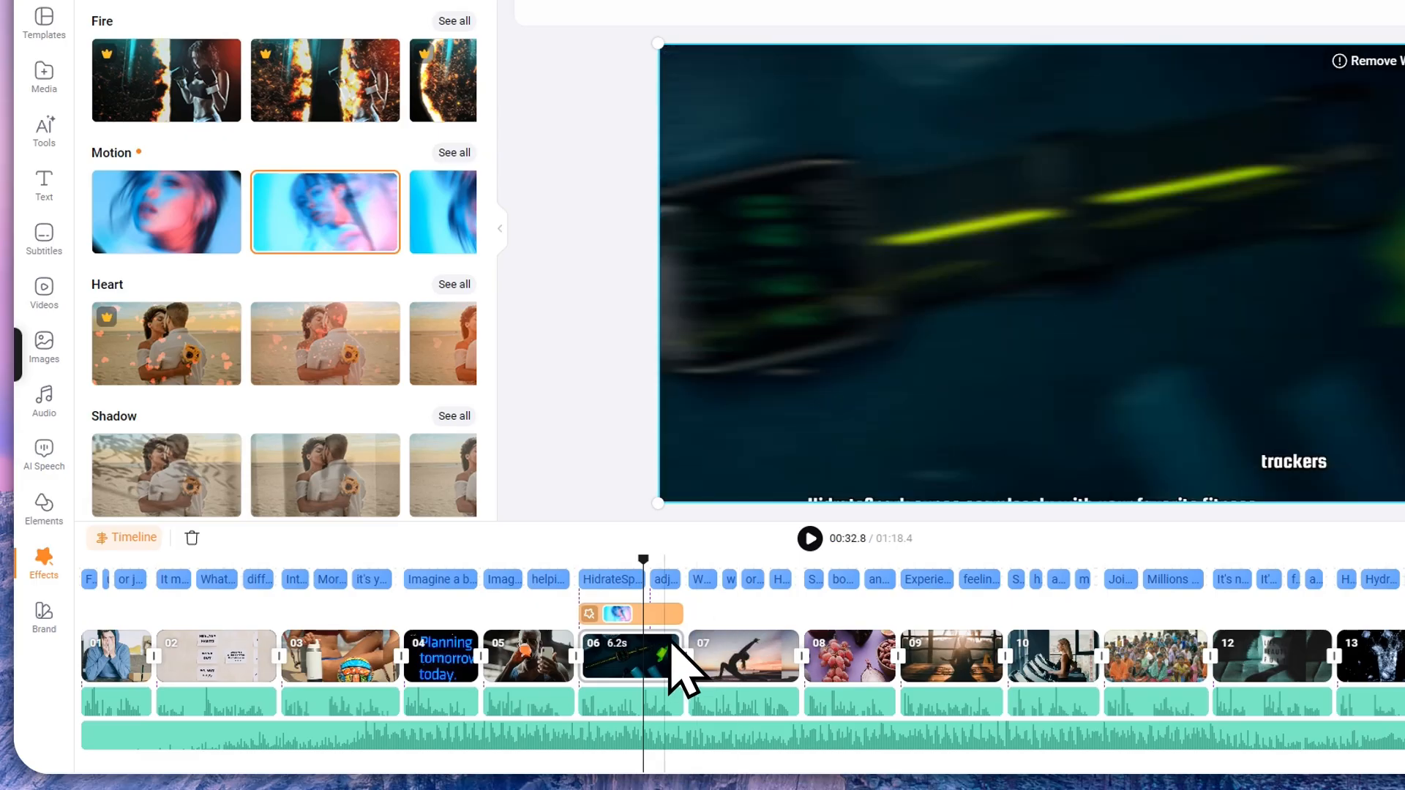
Step: Resize the Motion effect clip so it spans exactly clip 06
mouse_move(670, 638)
left_mouse_down()
mouse_move(645, 611)
mouse_move(649, 639)
left_mouse_up()
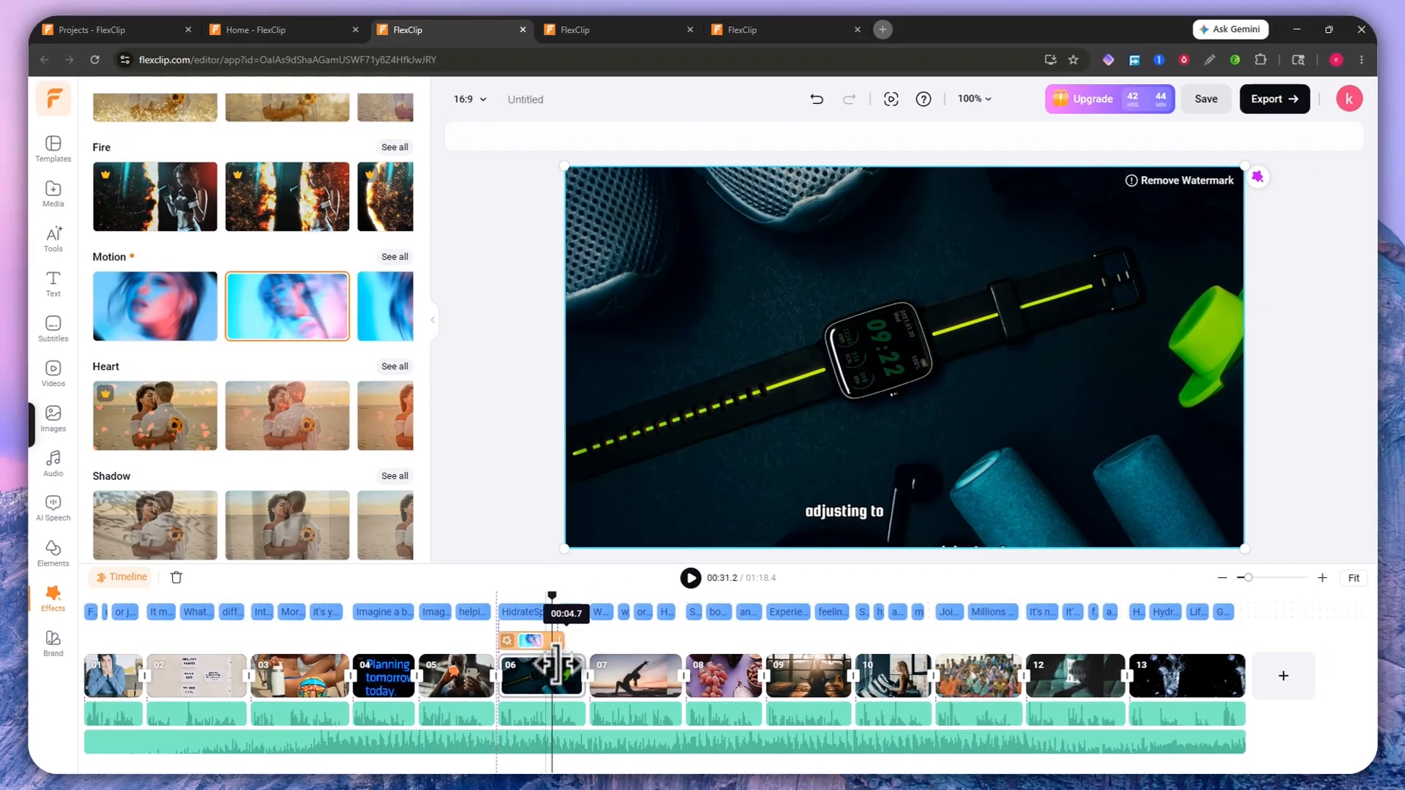
left_click_drag(556, 664, 558, 654)
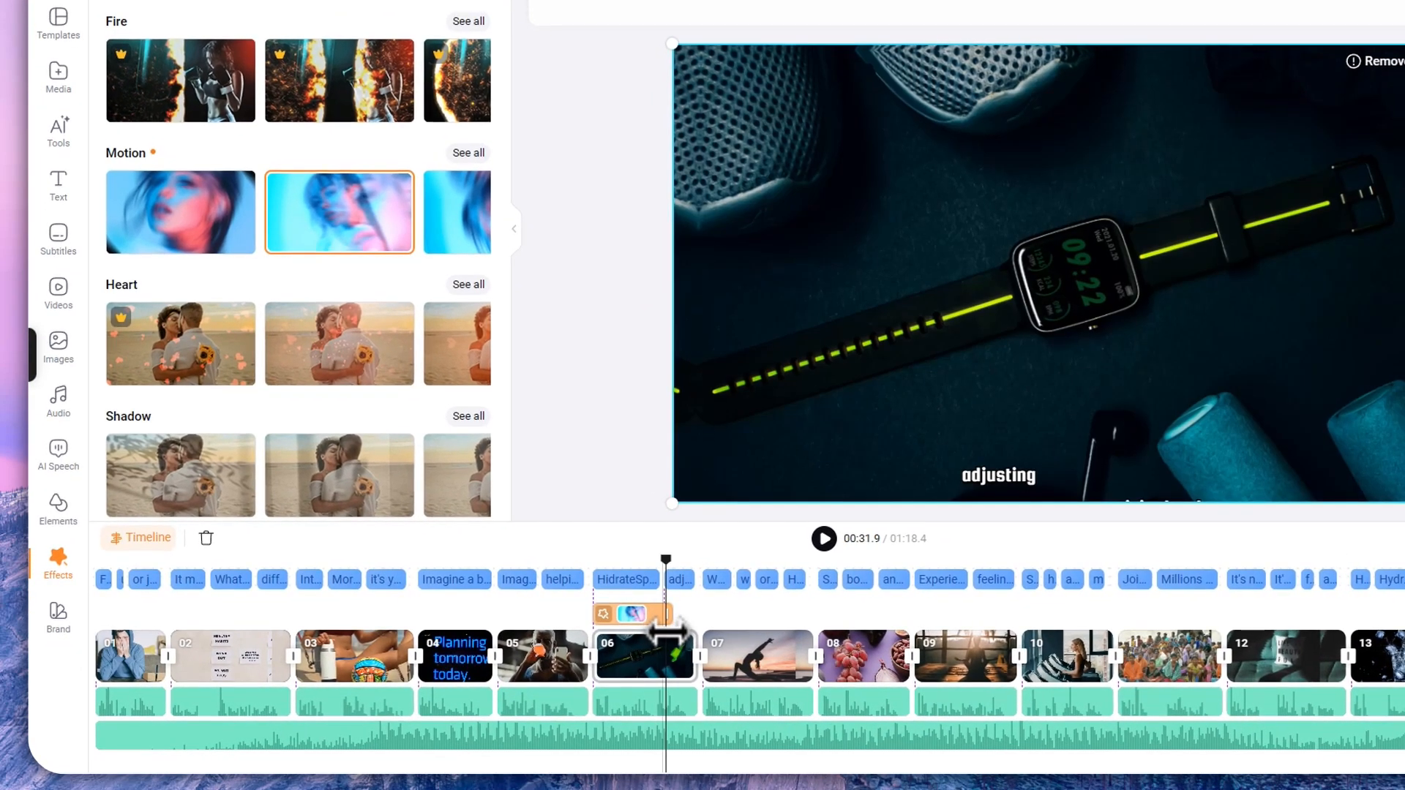
right_click(664, 629)
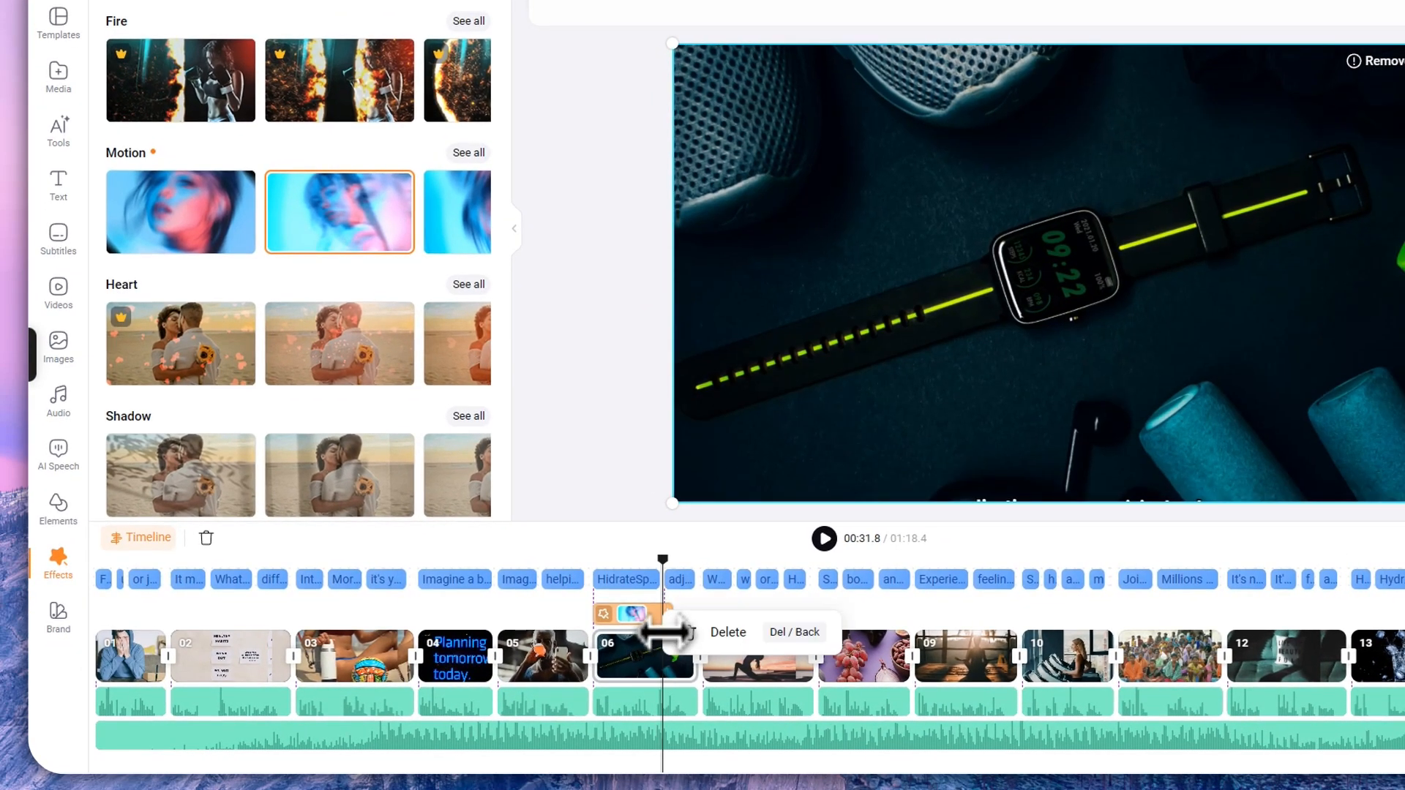
left_click_drag(665, 624, 695, 623)
scroll(432, 225, "up", 10)
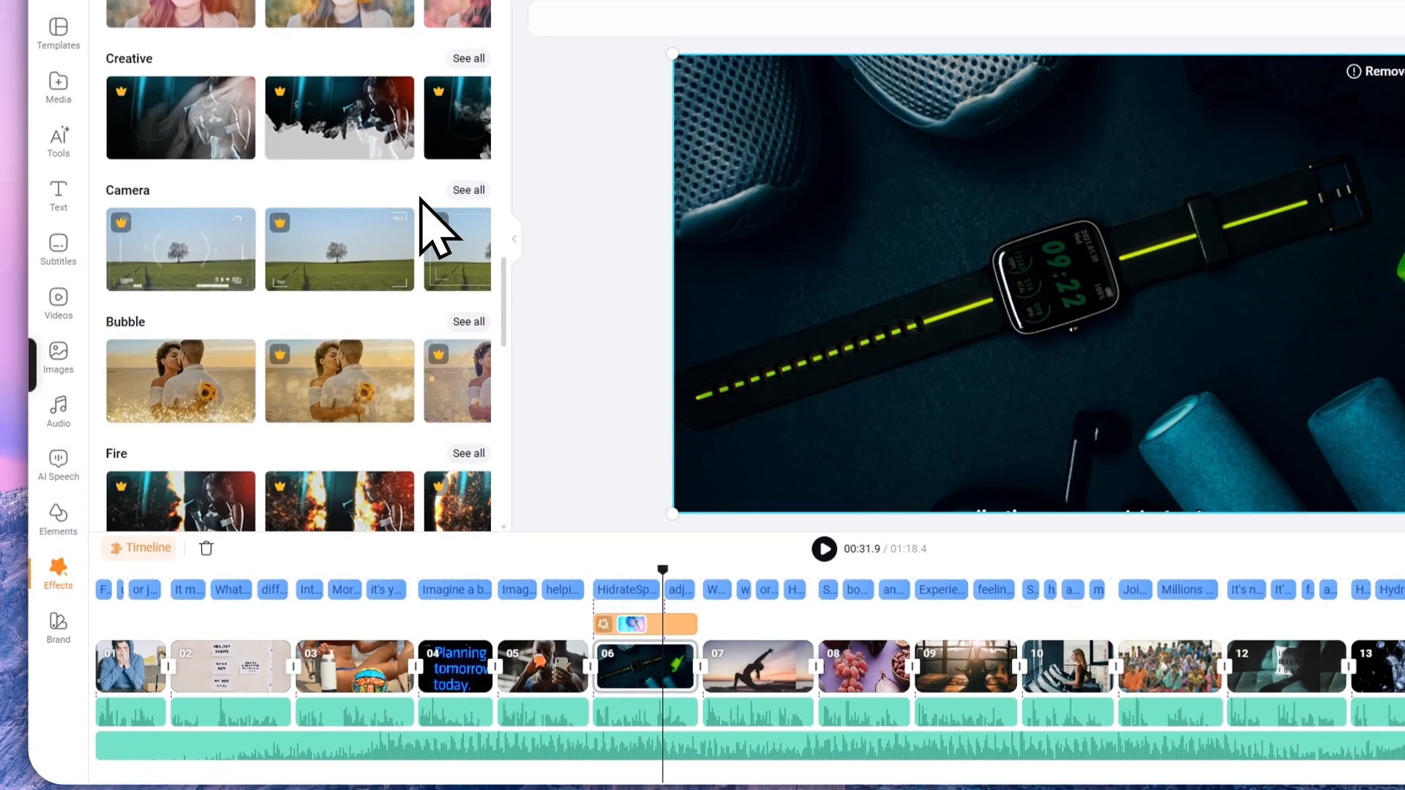
scroll(435, 231, "up", 5)
Step: Open Brand and browse its logo, text preset, font, colour, QR code and watermark options
left_click(53, 635)
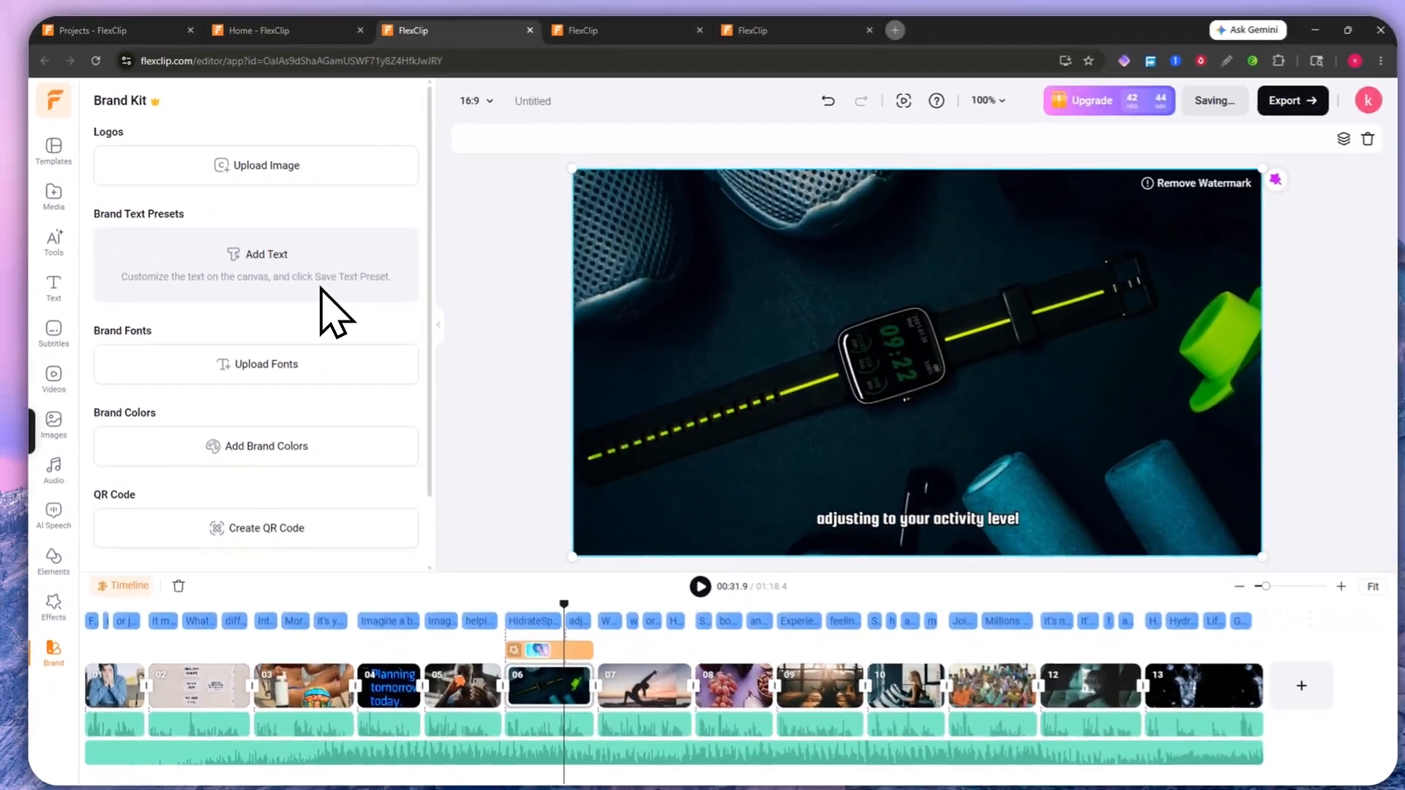
scroll(323, 306, "down", 1)
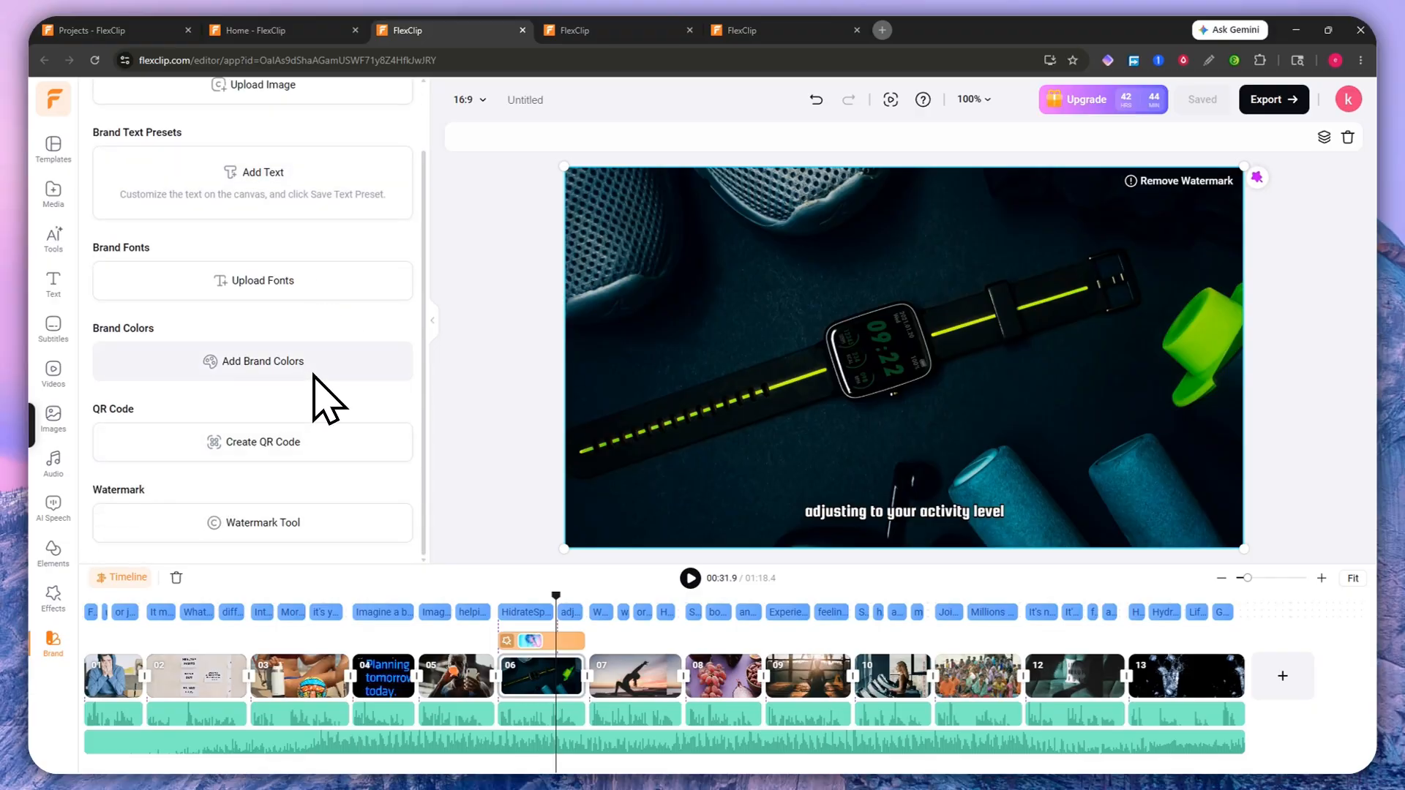
scroll(296, 373, "up", 1)
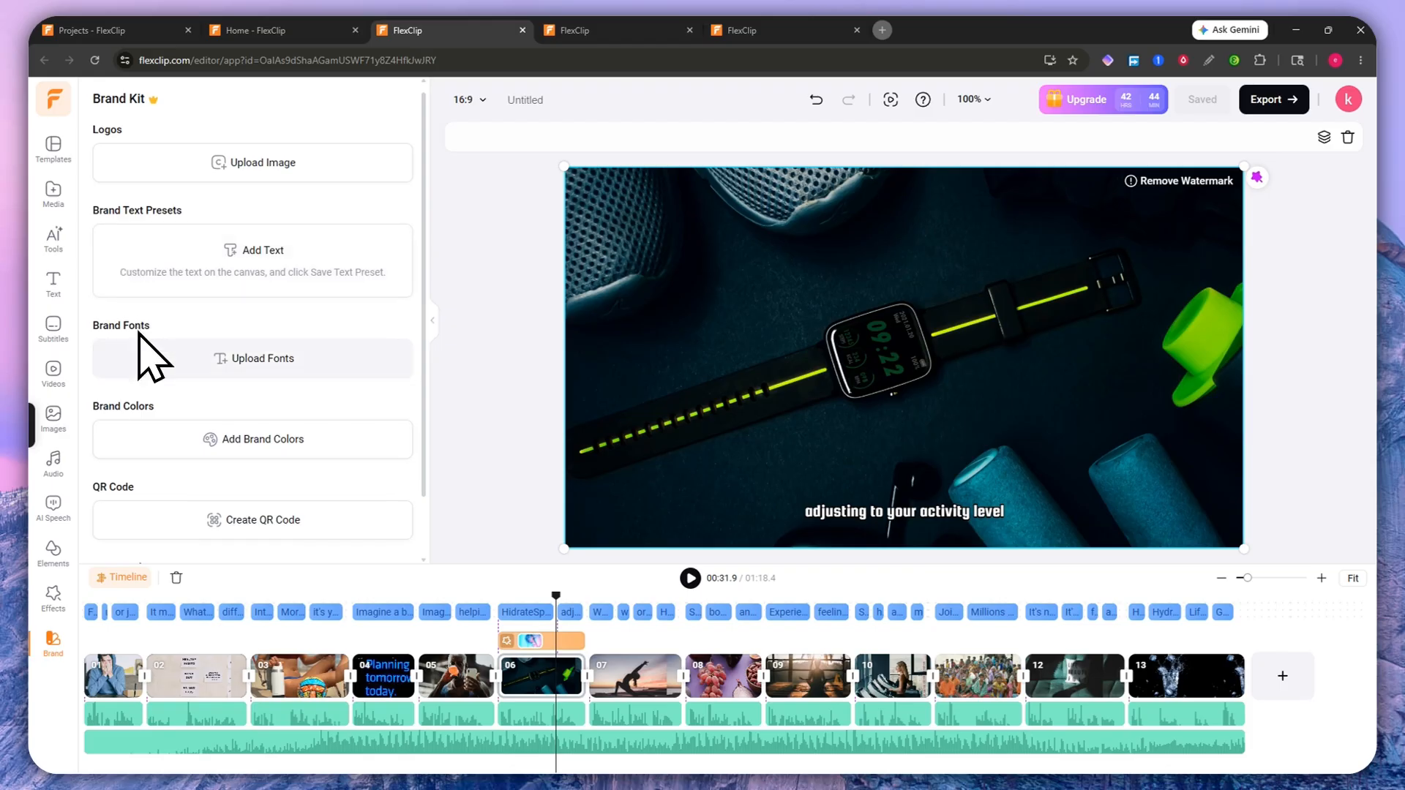
scroll(153, 344, "down", 1)
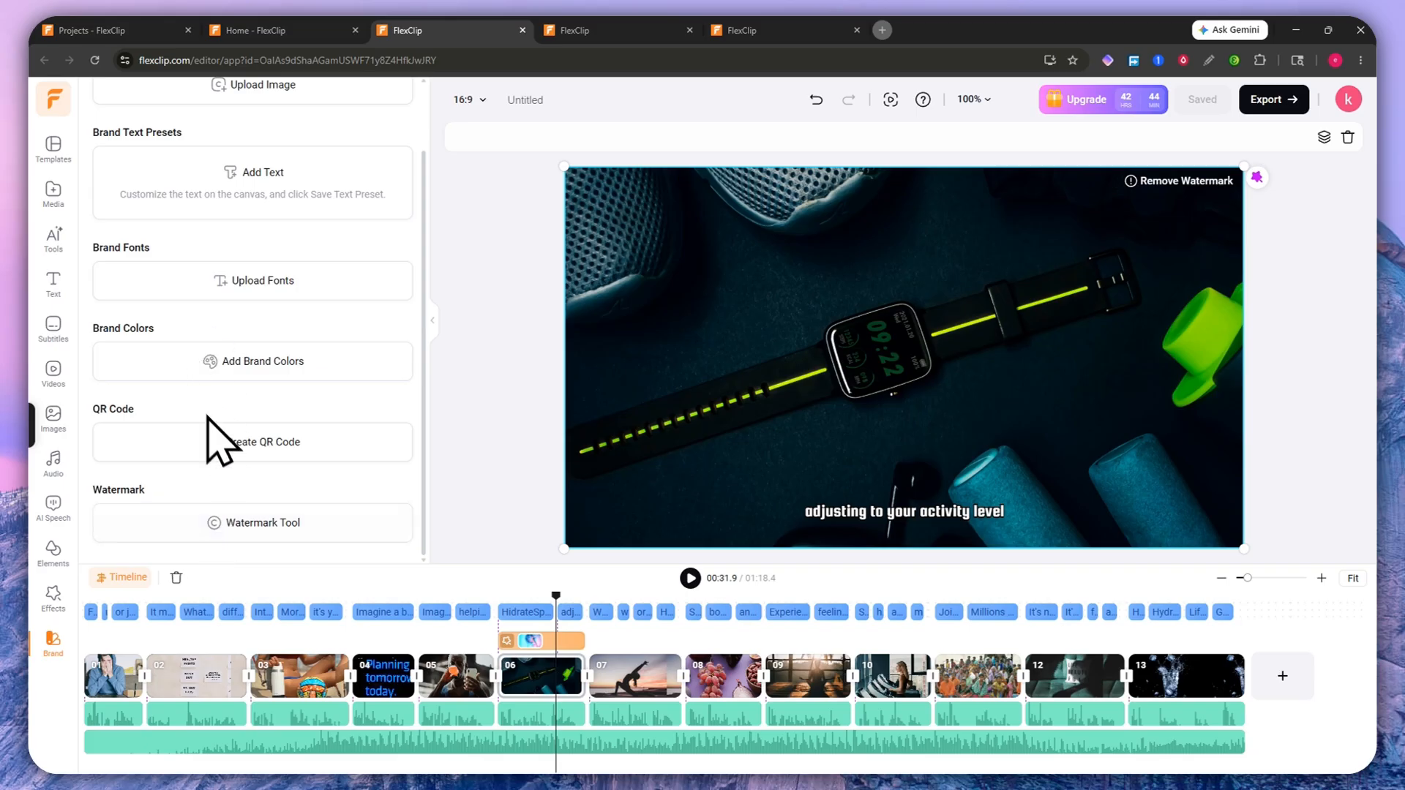
scroll(257, 383, "up", 1)
scroll(282, 339, "down", 1)
scroll(285, 343, "up", 1)
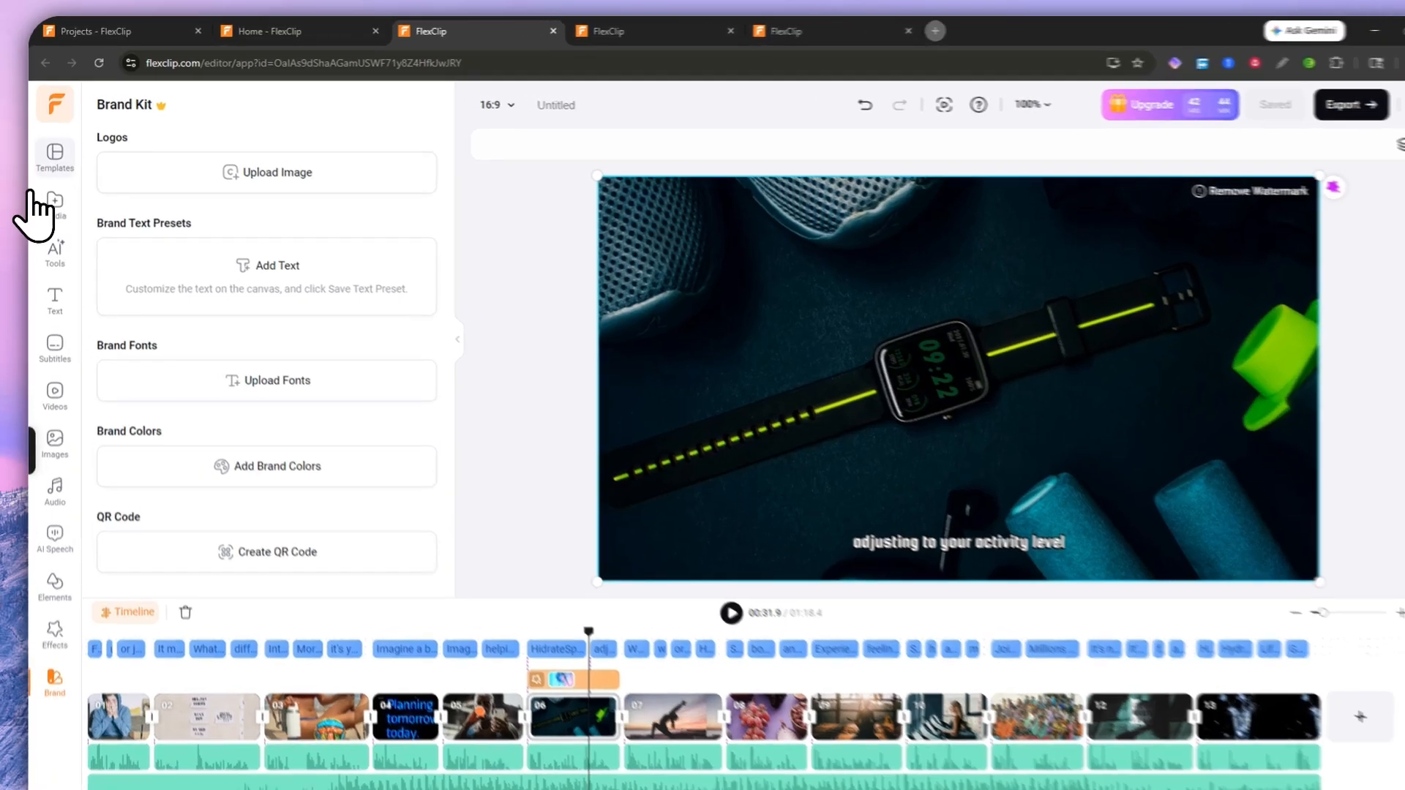
Step: Show the Templates library and the list of aspect ratios beyond 16:9
left_click(52, 146)
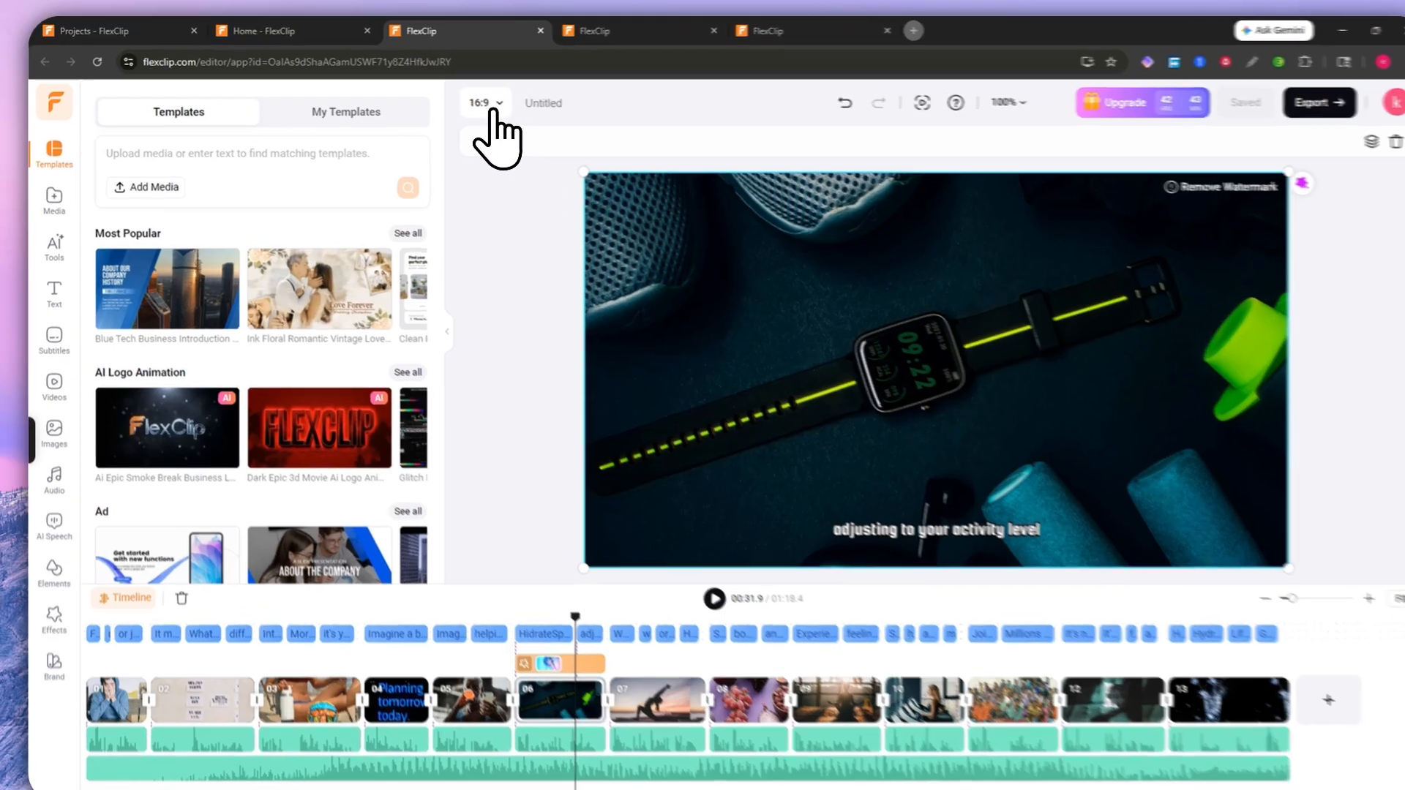
left_click(467, 100)
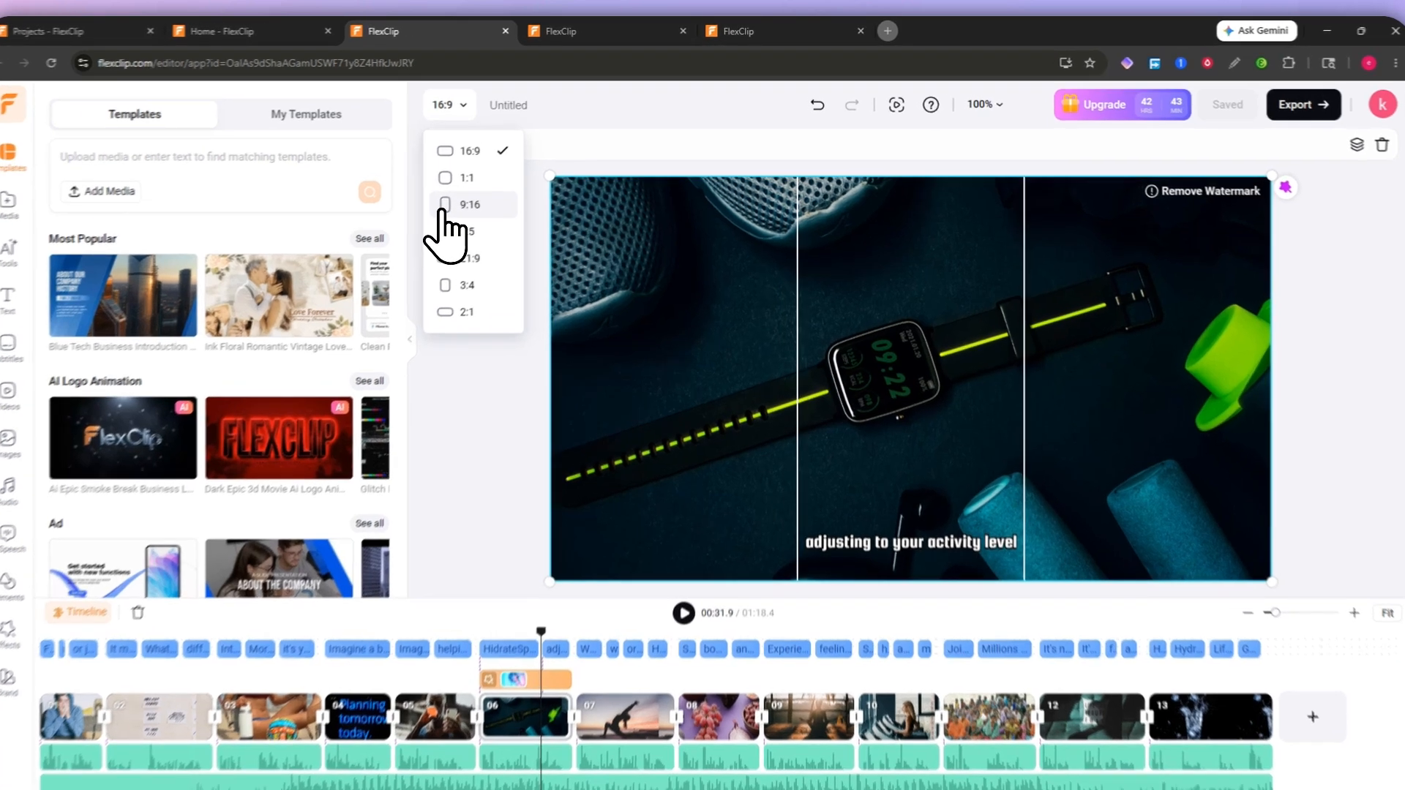
Step: Try the vertical 9:16 format, then settle on a 2:1 aspect ratio
left_click(470, 194)
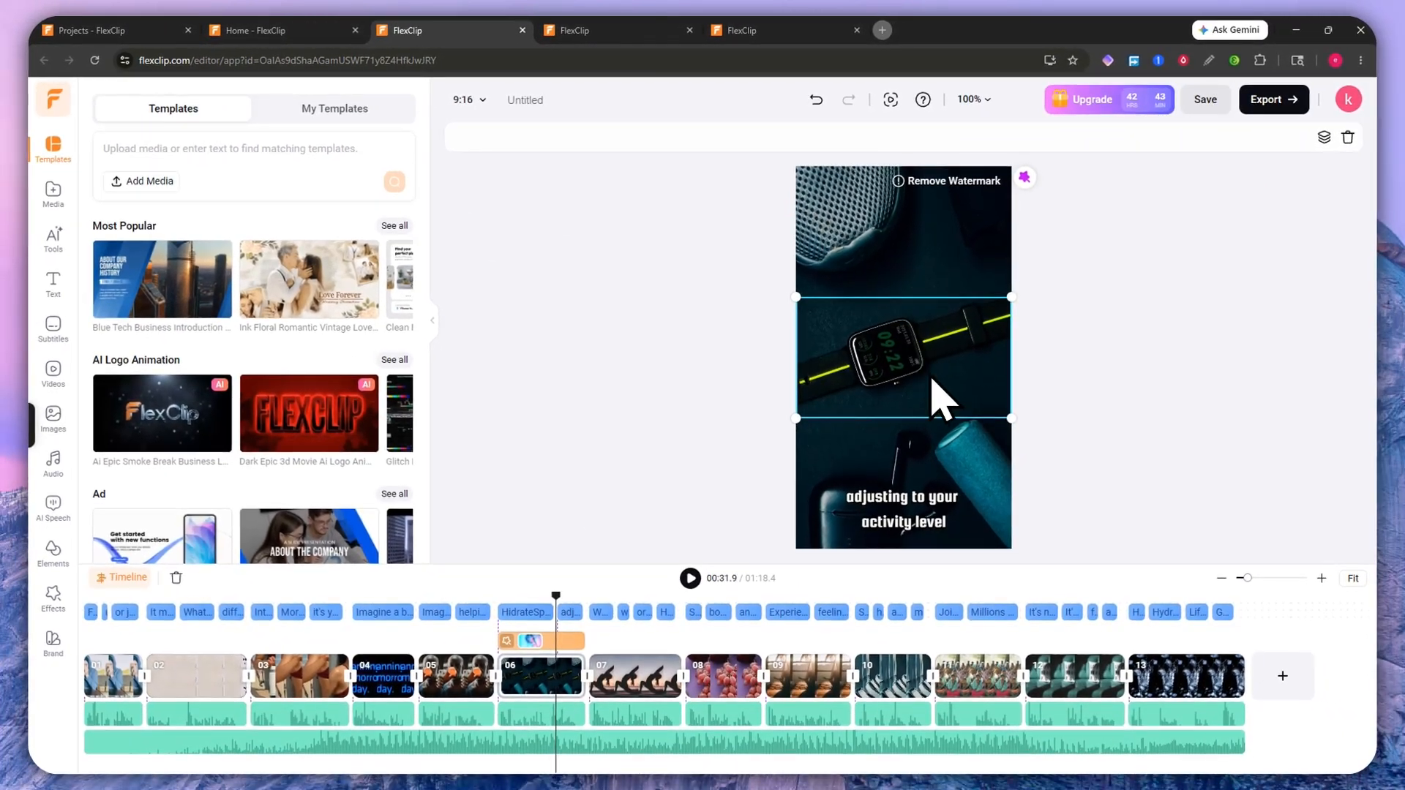
left_click(471, 100)
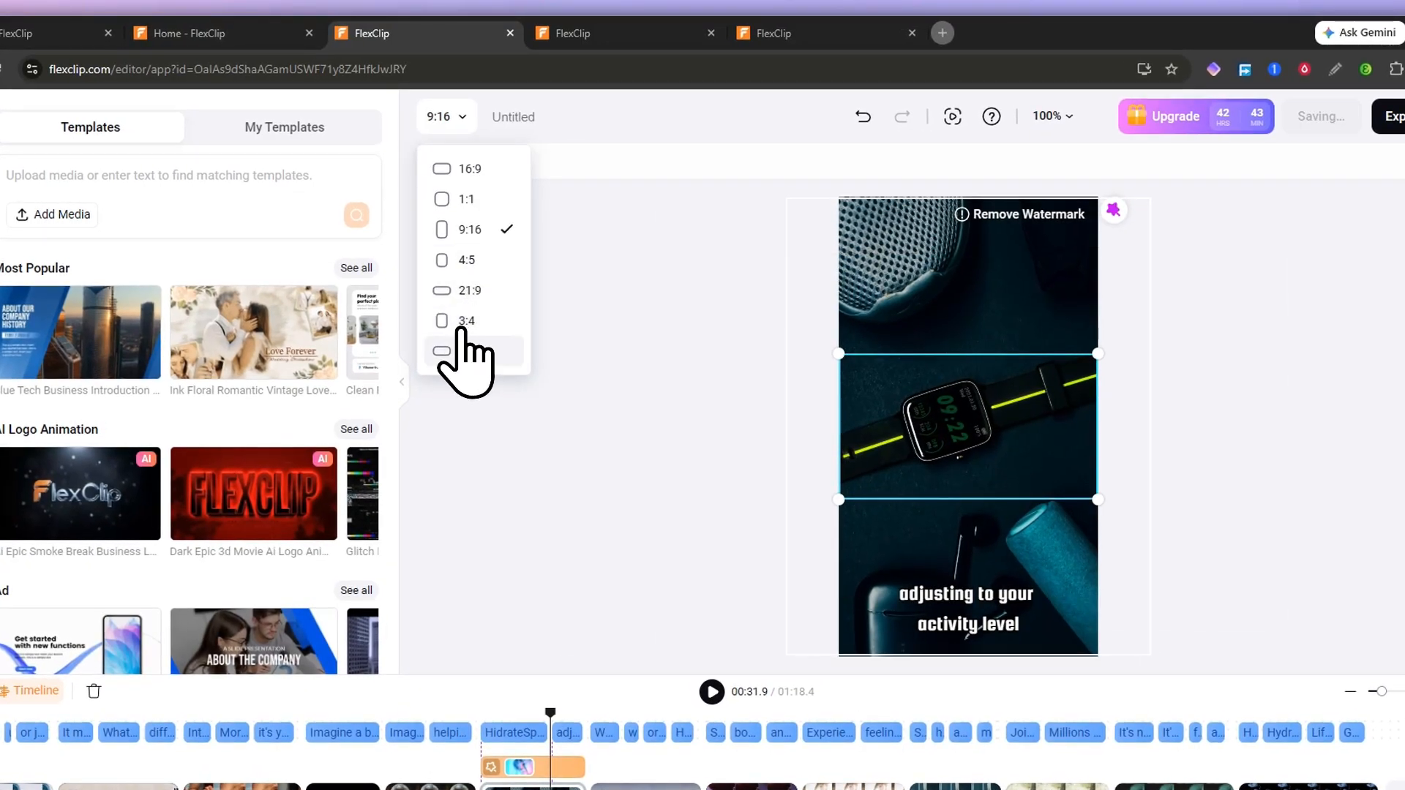
left_click(454, 352)
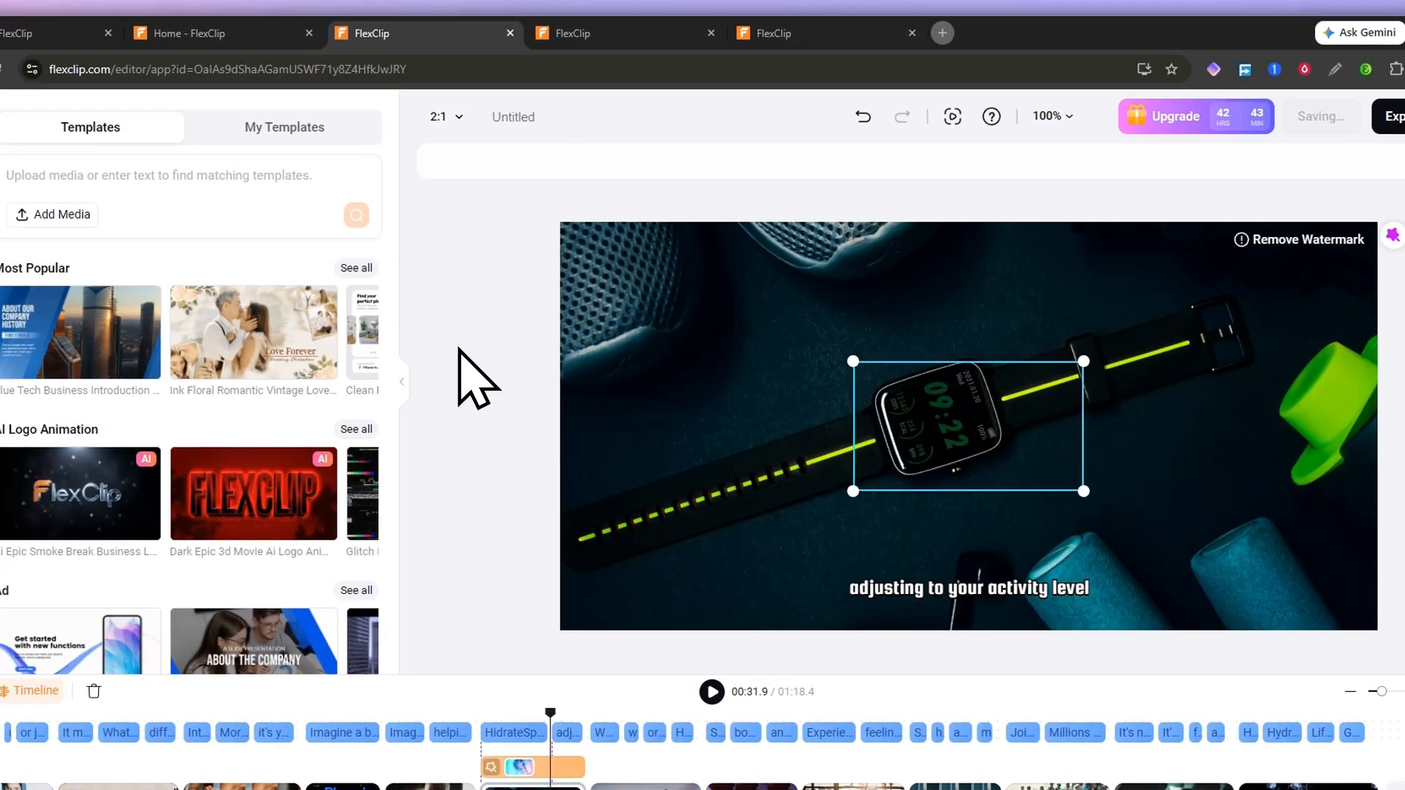
left_click(445, 119)
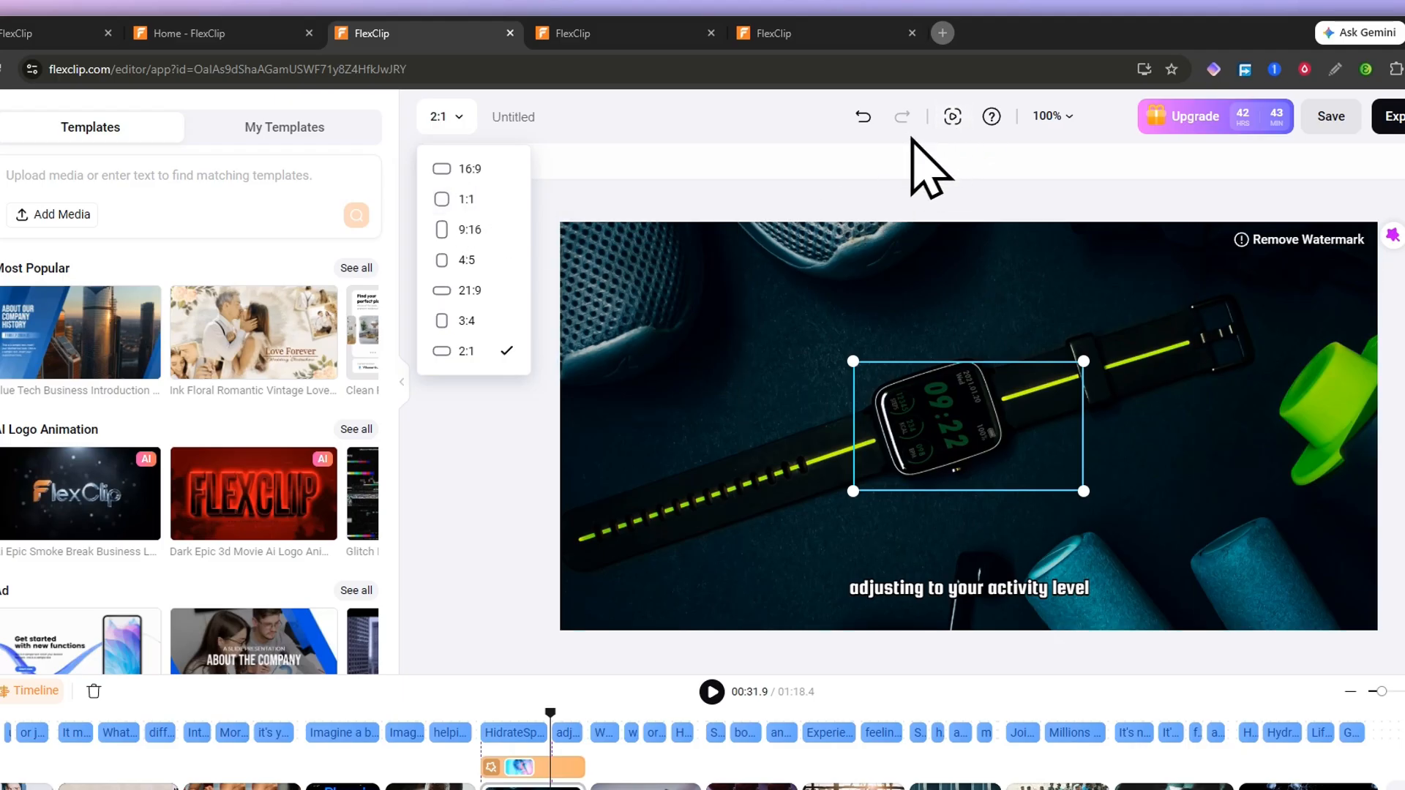
left_click(702, 119)
Step: Replace the Untitled project name with 'SAMPLE TUTORIAL PROJECT'
left_click(524, 115)
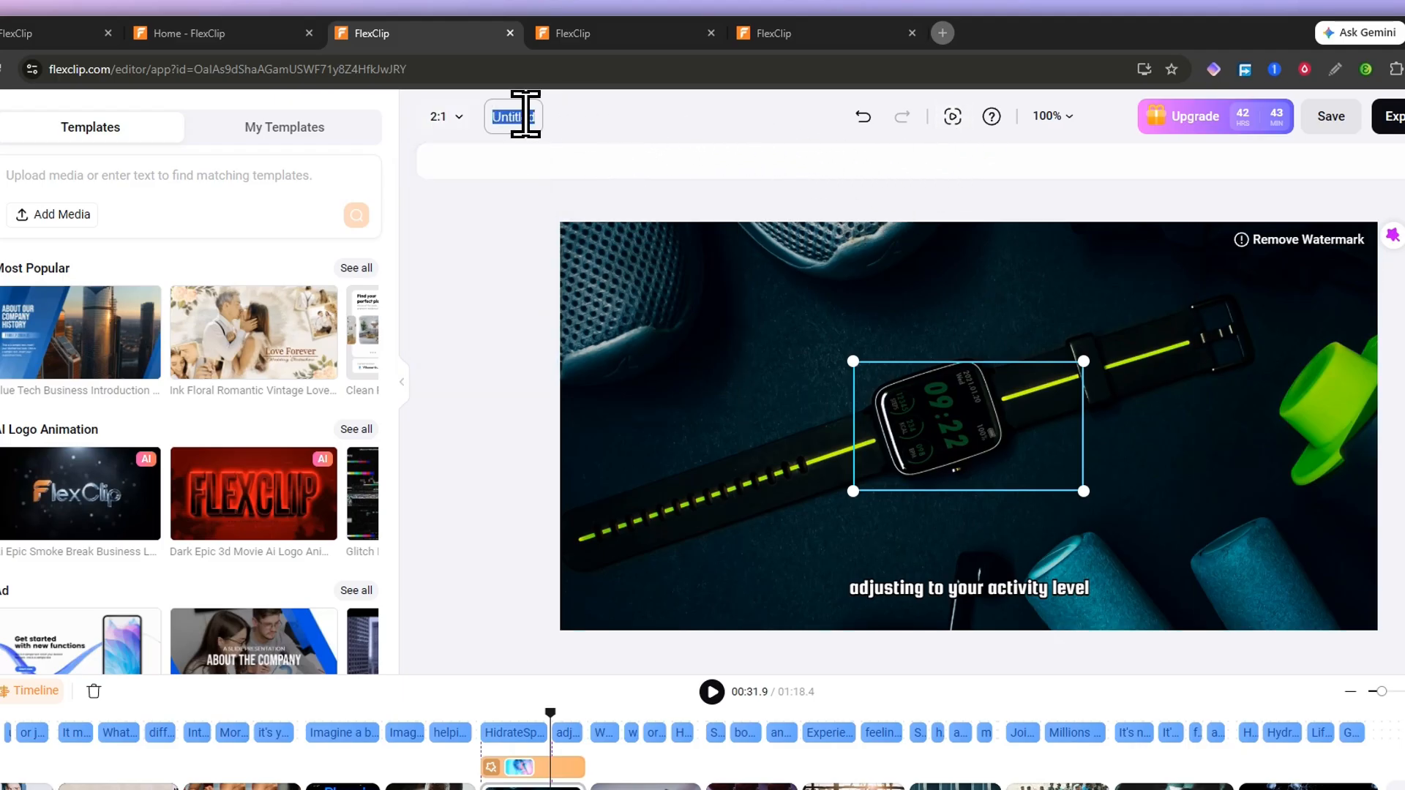
key("BackSpace")
key("Caps_Lock")
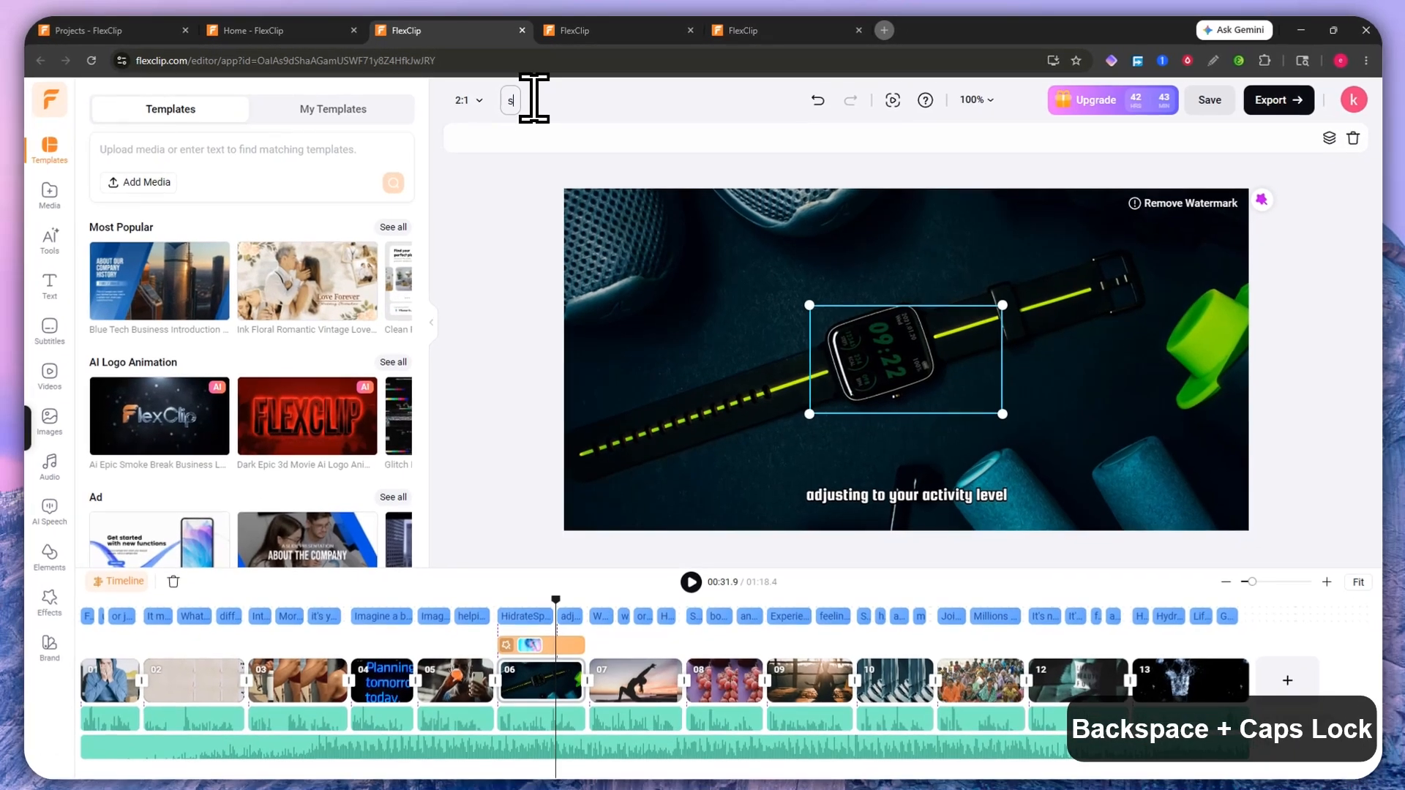
type("s")
key("BackSpace")
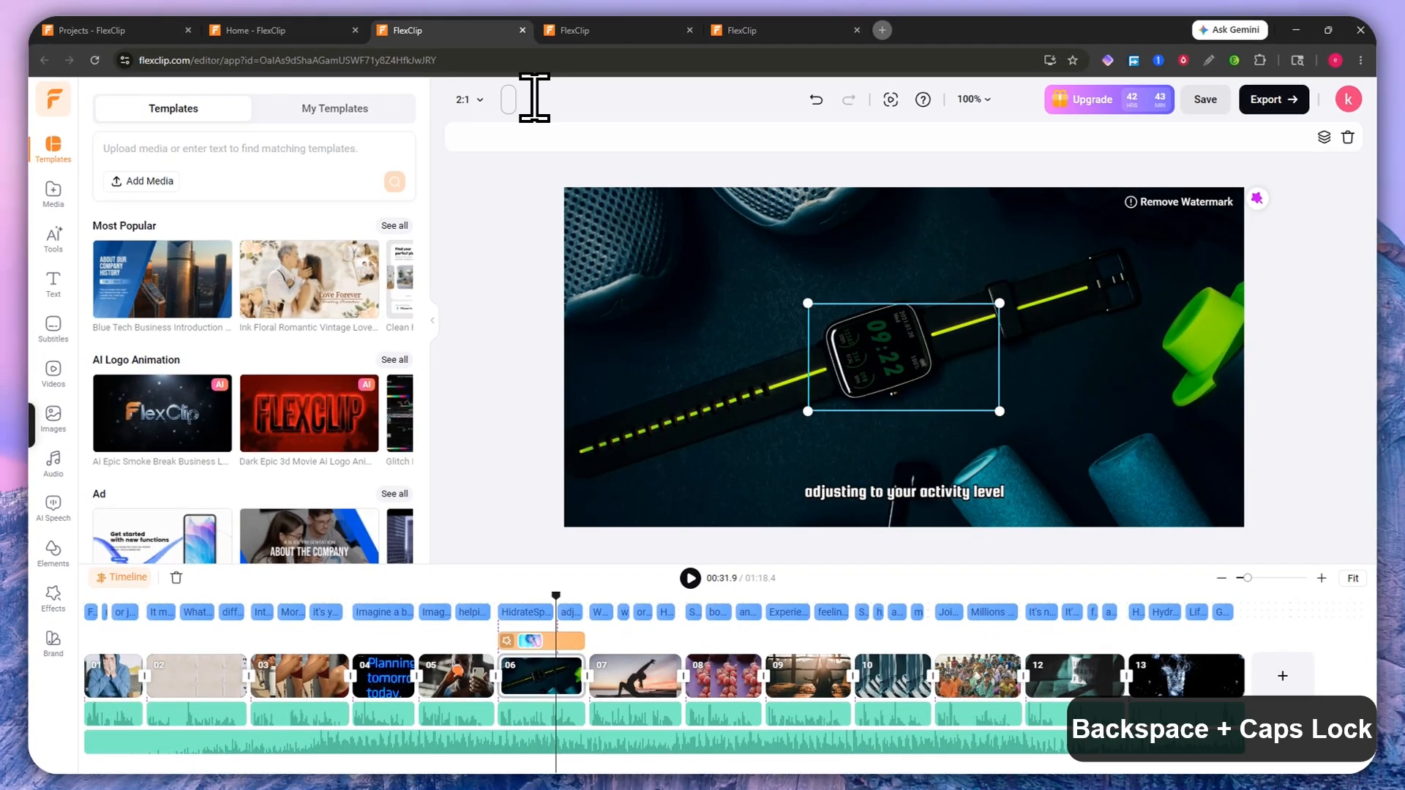
type("C")
key("BackSpace")
type("C")
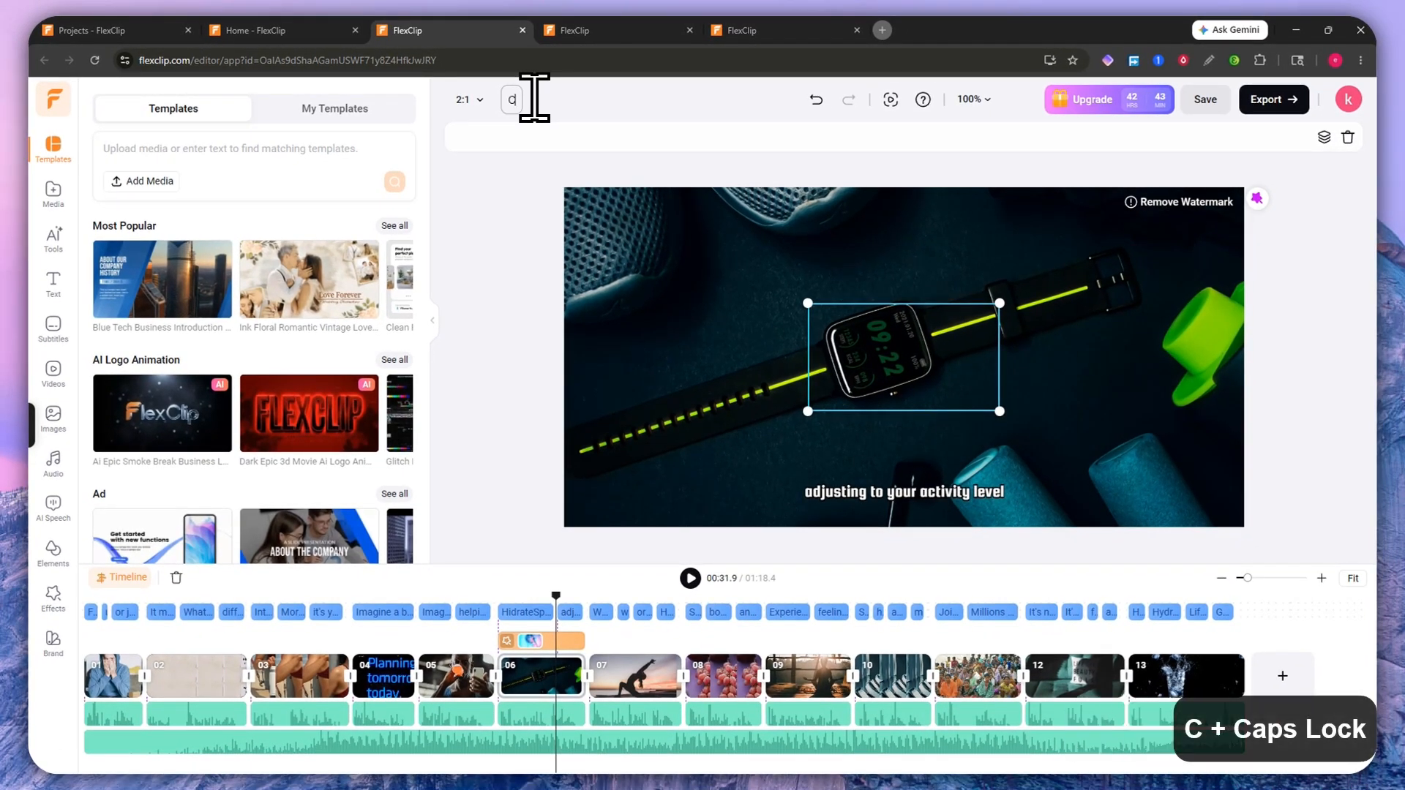
key("BackSpace")
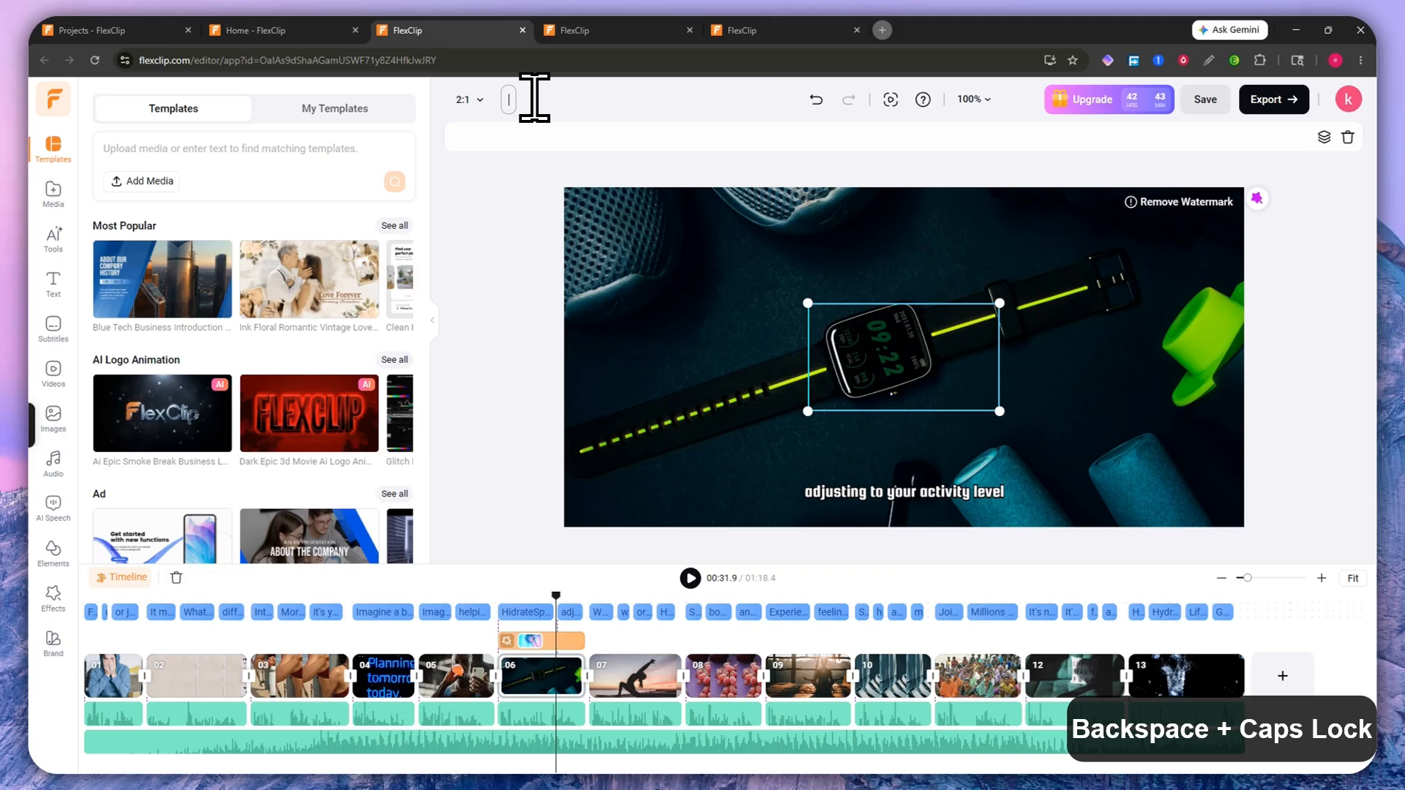
type("SAMPLE")
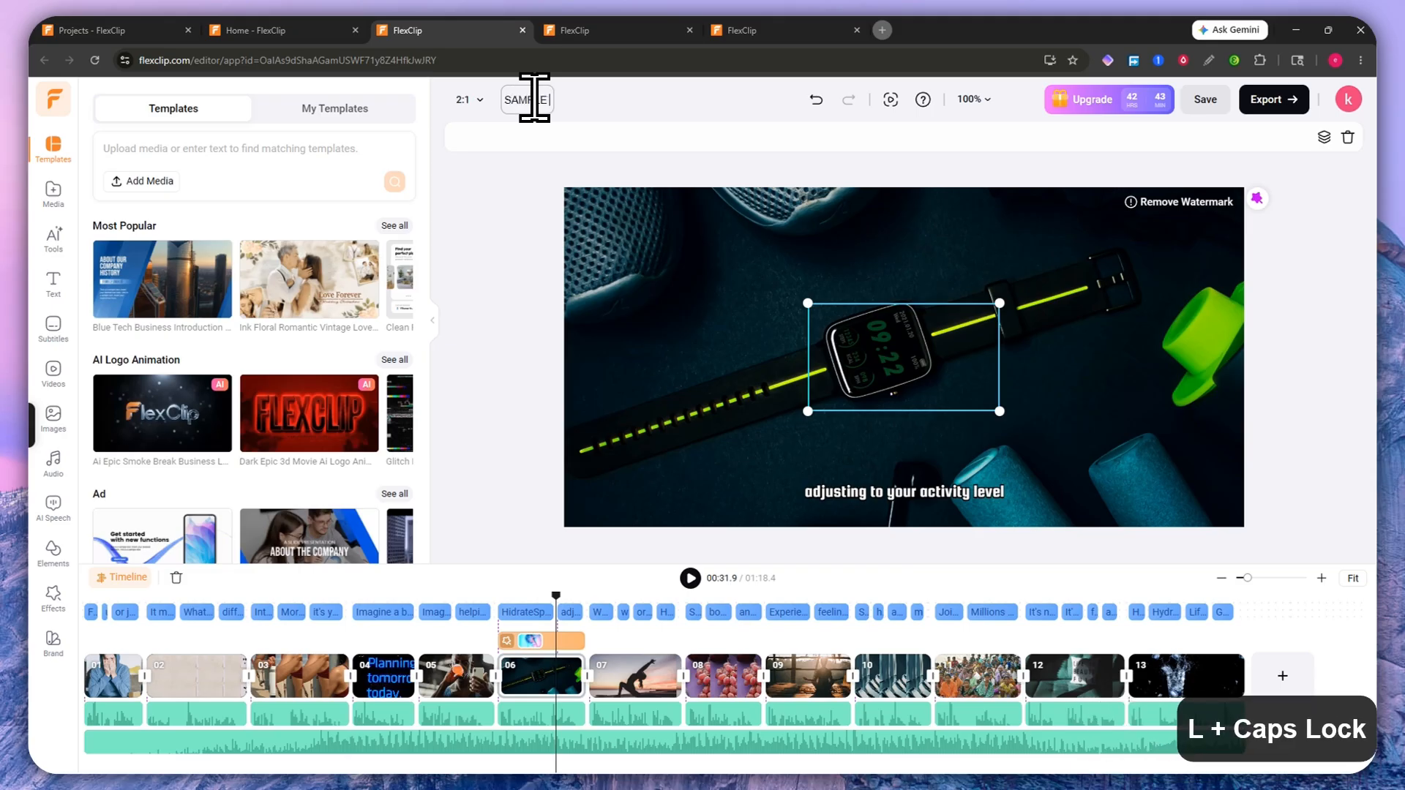
type(" TUTORIAL PROJECT")
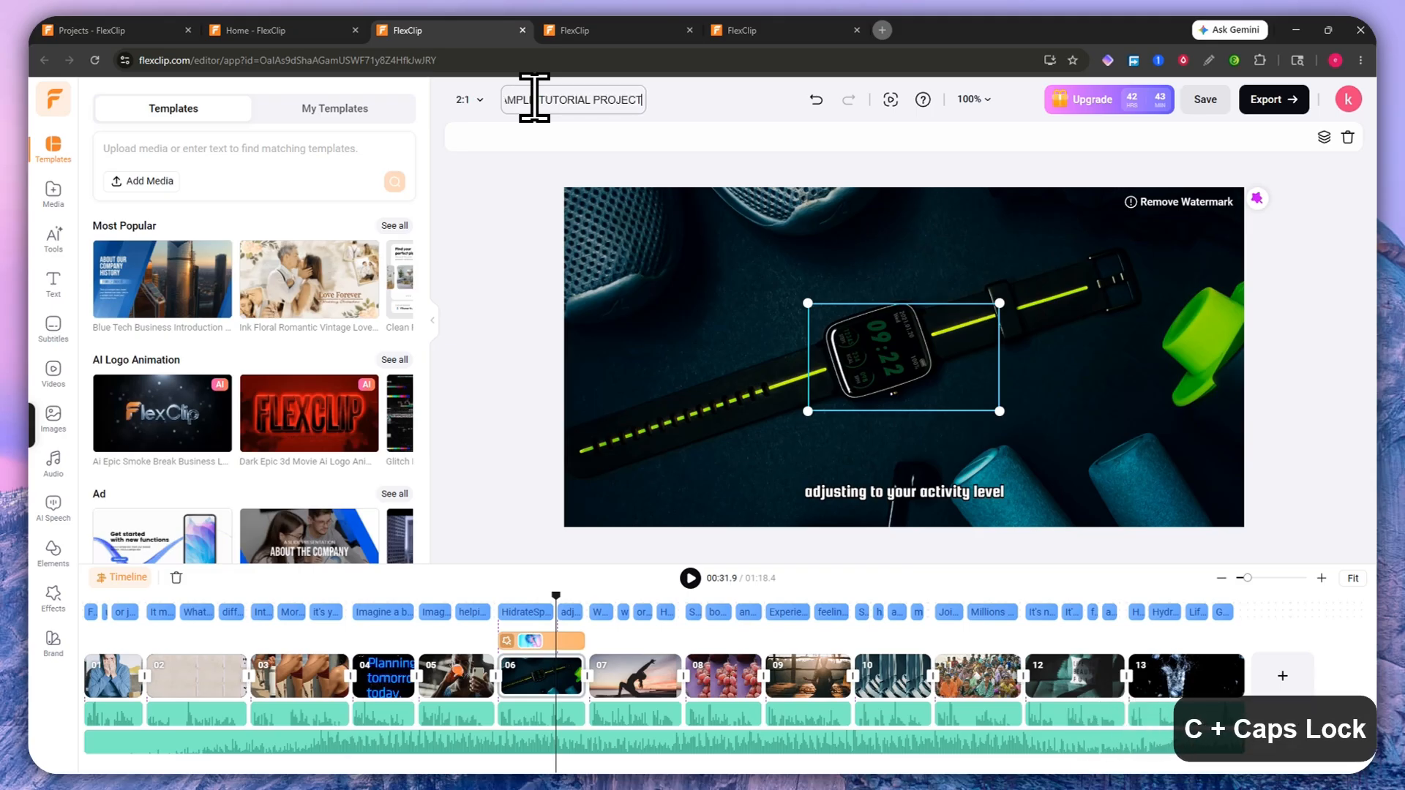
left_click(739, 114)
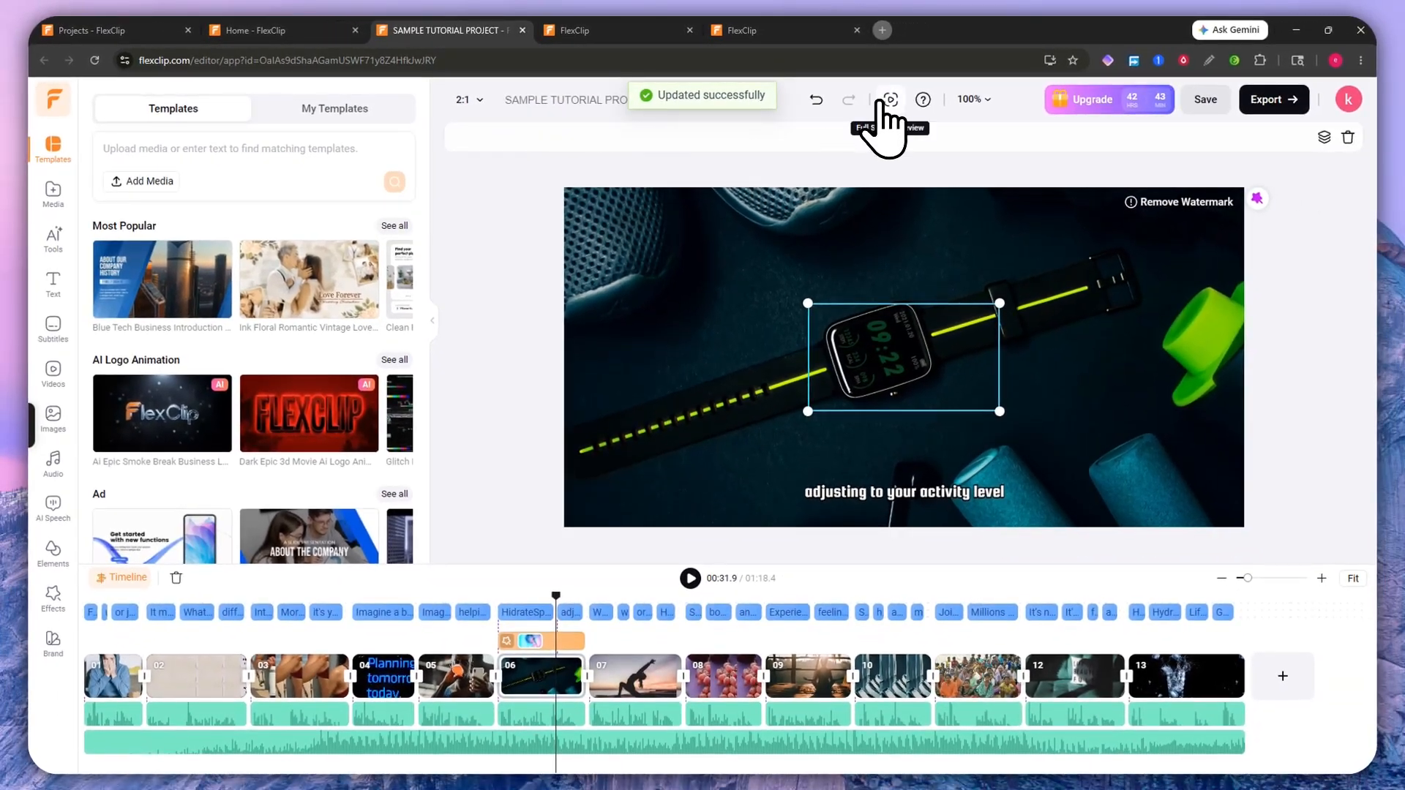
left_click(890, 100)
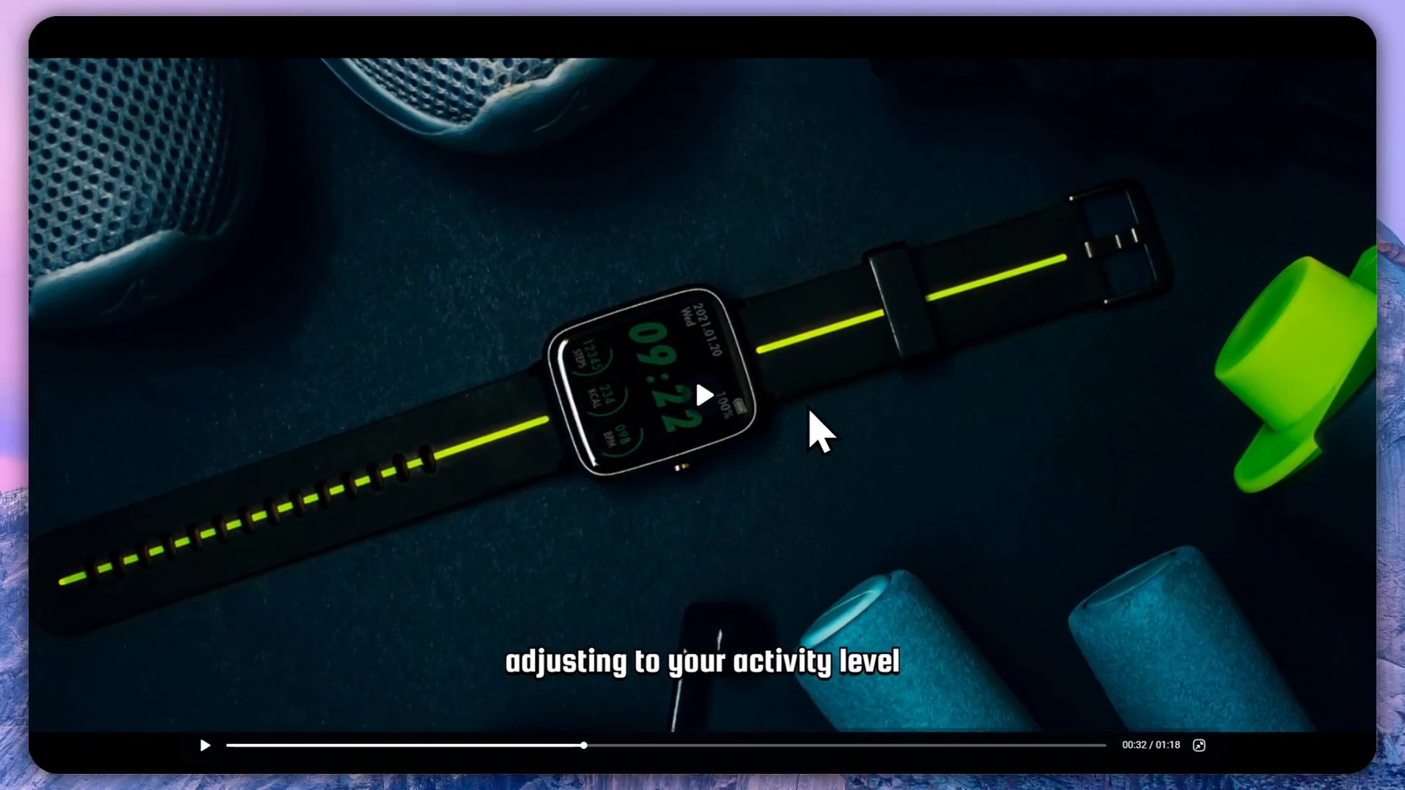
key("Escape")
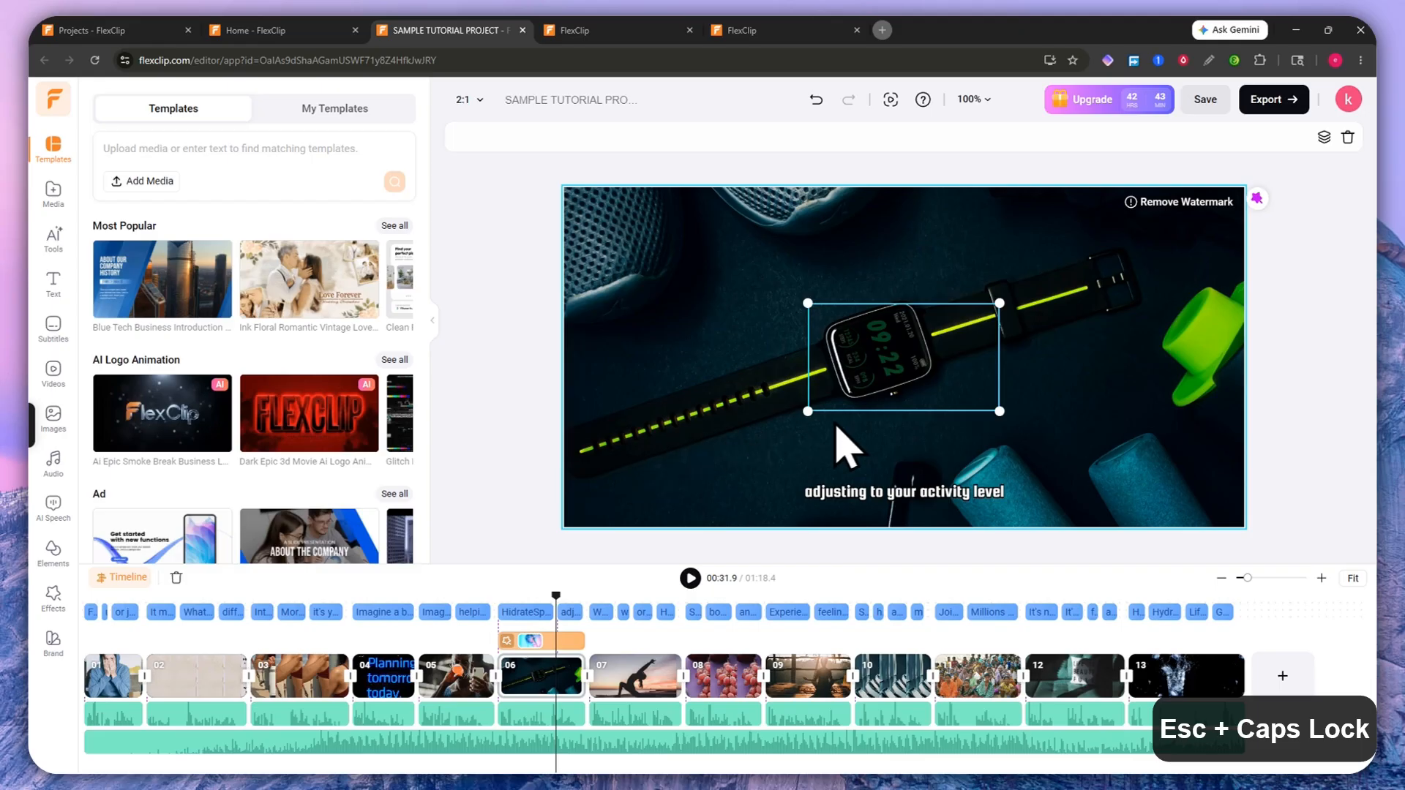
Step: Try canvas zoom at about 150%, Fill the Screen and 100%, then save the project
left_click(971, 100)
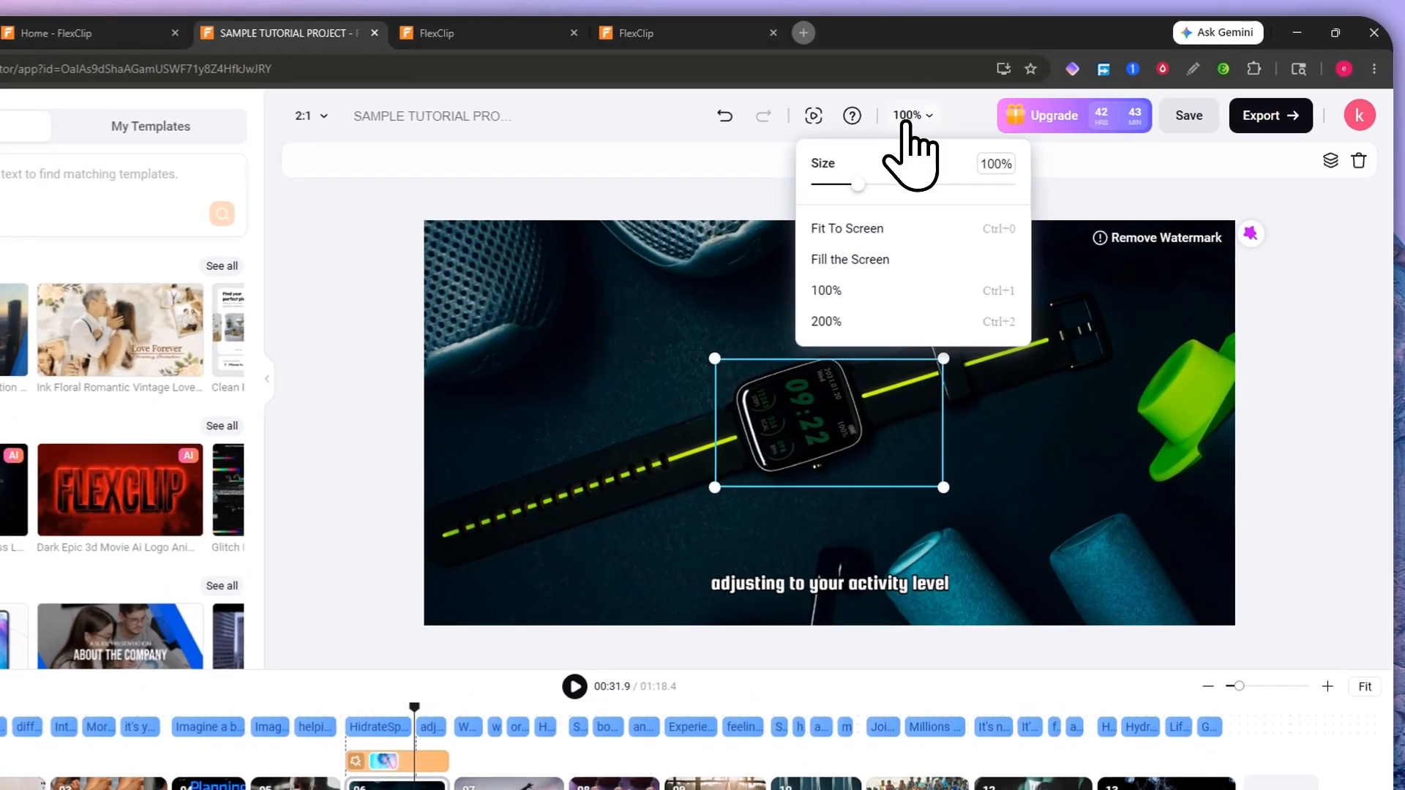
left_click_drag(927, 157, 949, 157)
left_click_drag(862, 192, 837, 220)
left_click(834, 261)
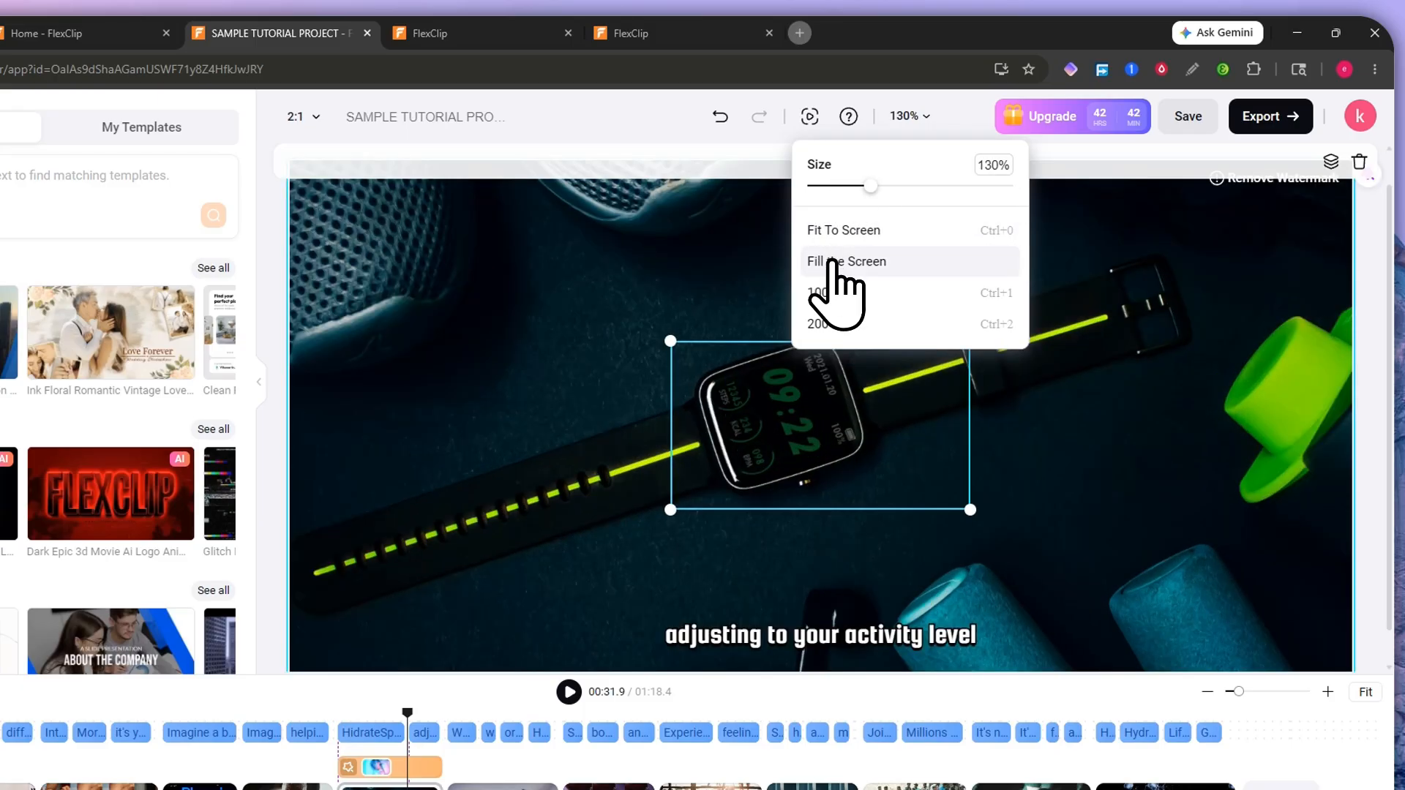
left_click(823, 294)
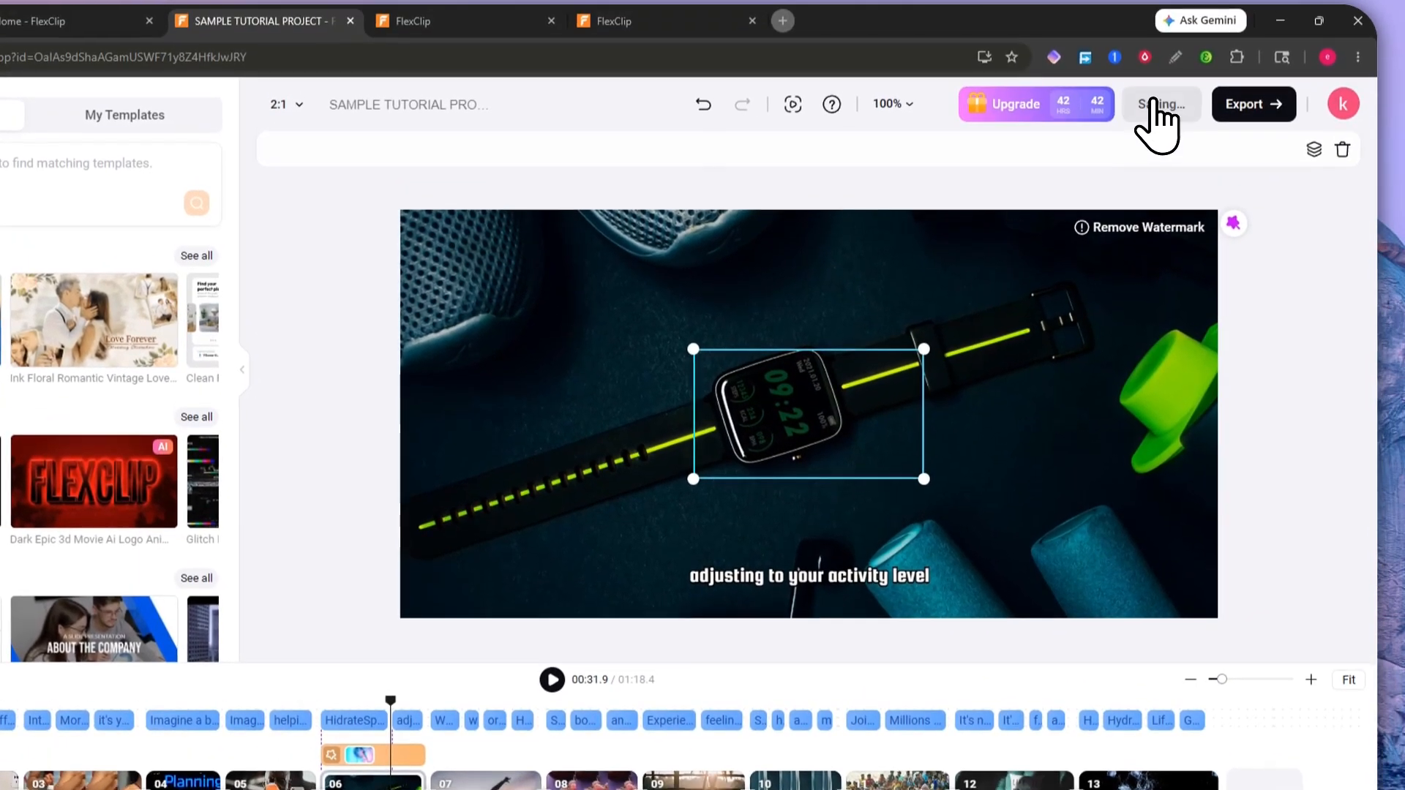
left_click(1204, 22)
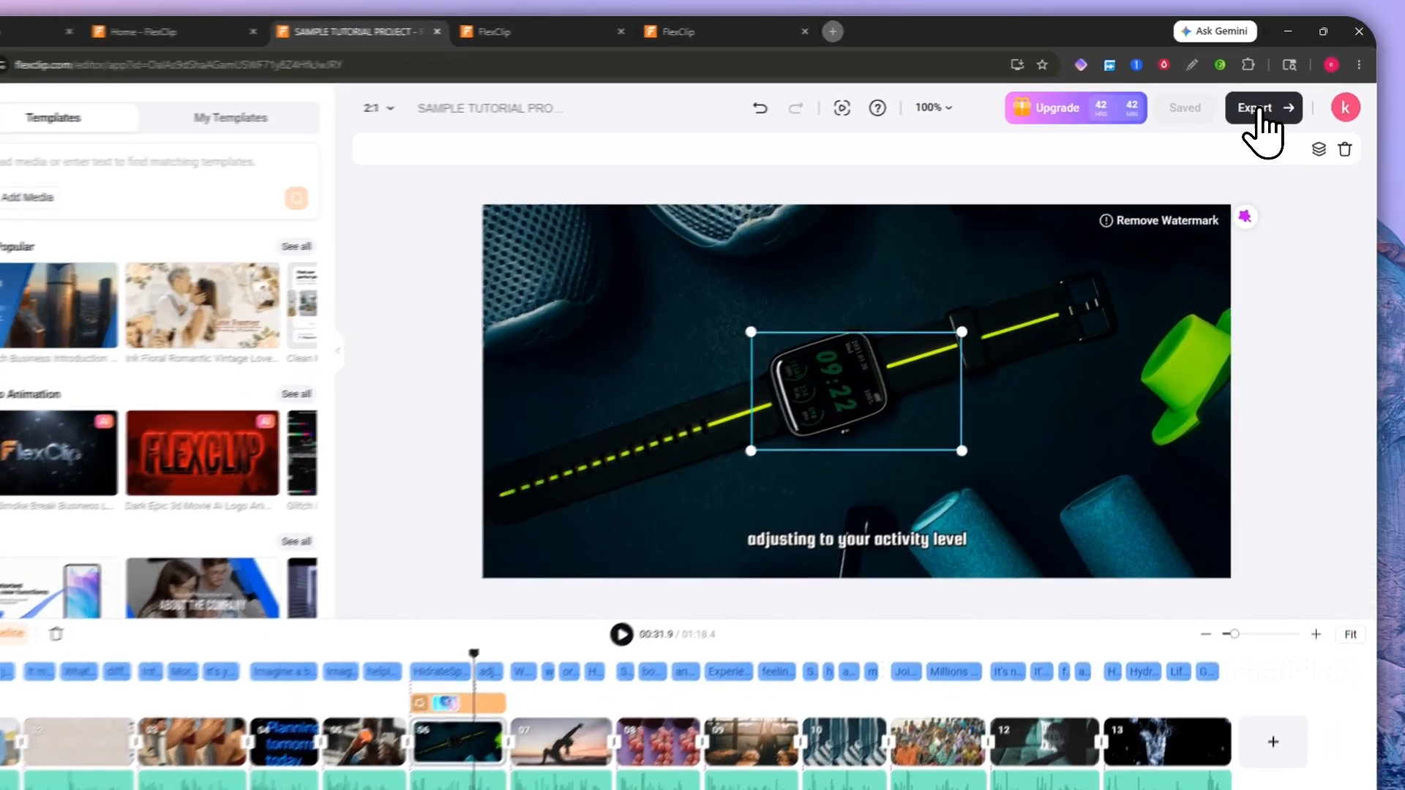
Step: Review the Video, GIF and Audio export tabs, keep 30fps, and choose High Quality
left_click(1266, 99)
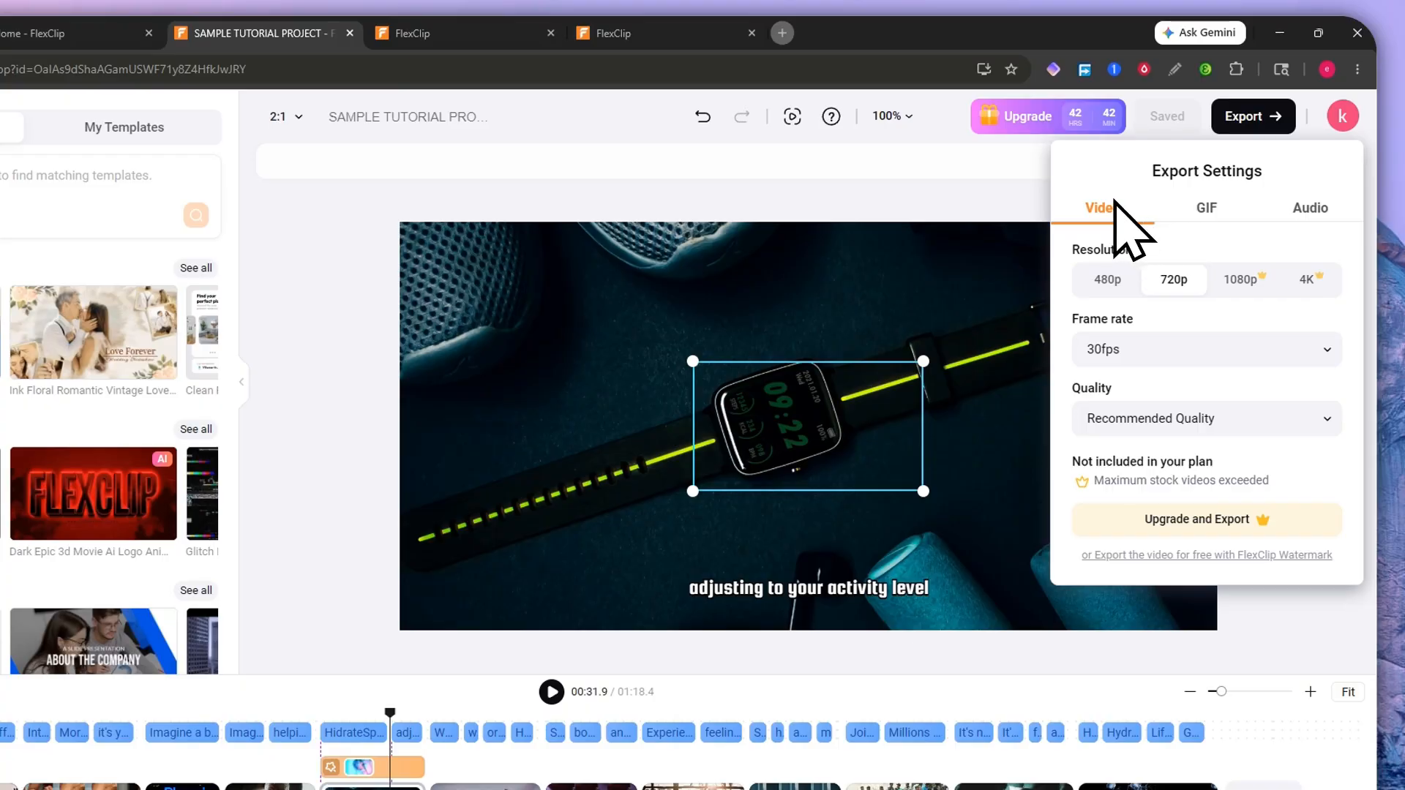
left_click(1288, 208)
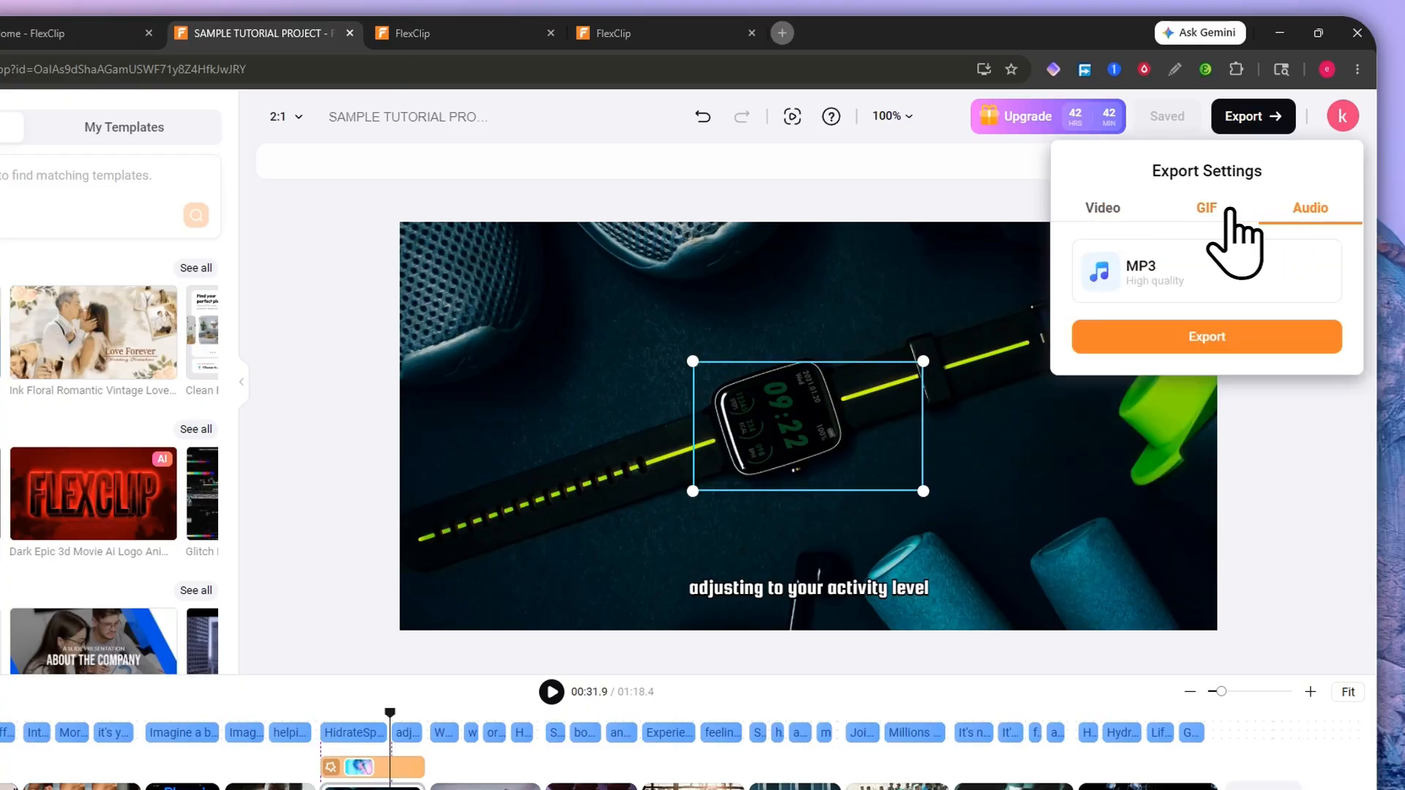
left_click(1204, 208)
left_click(1125, 211)
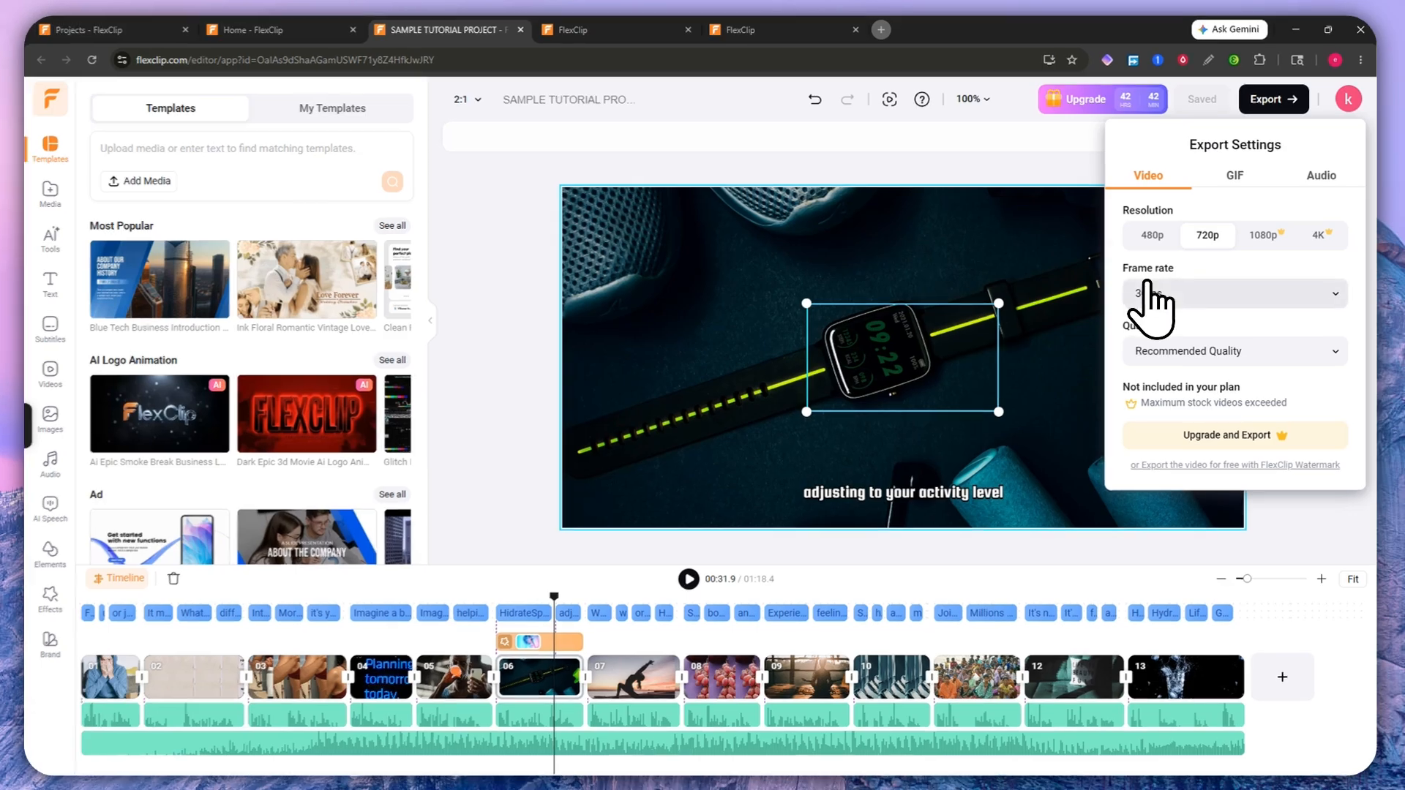
left_click(1148, 300)
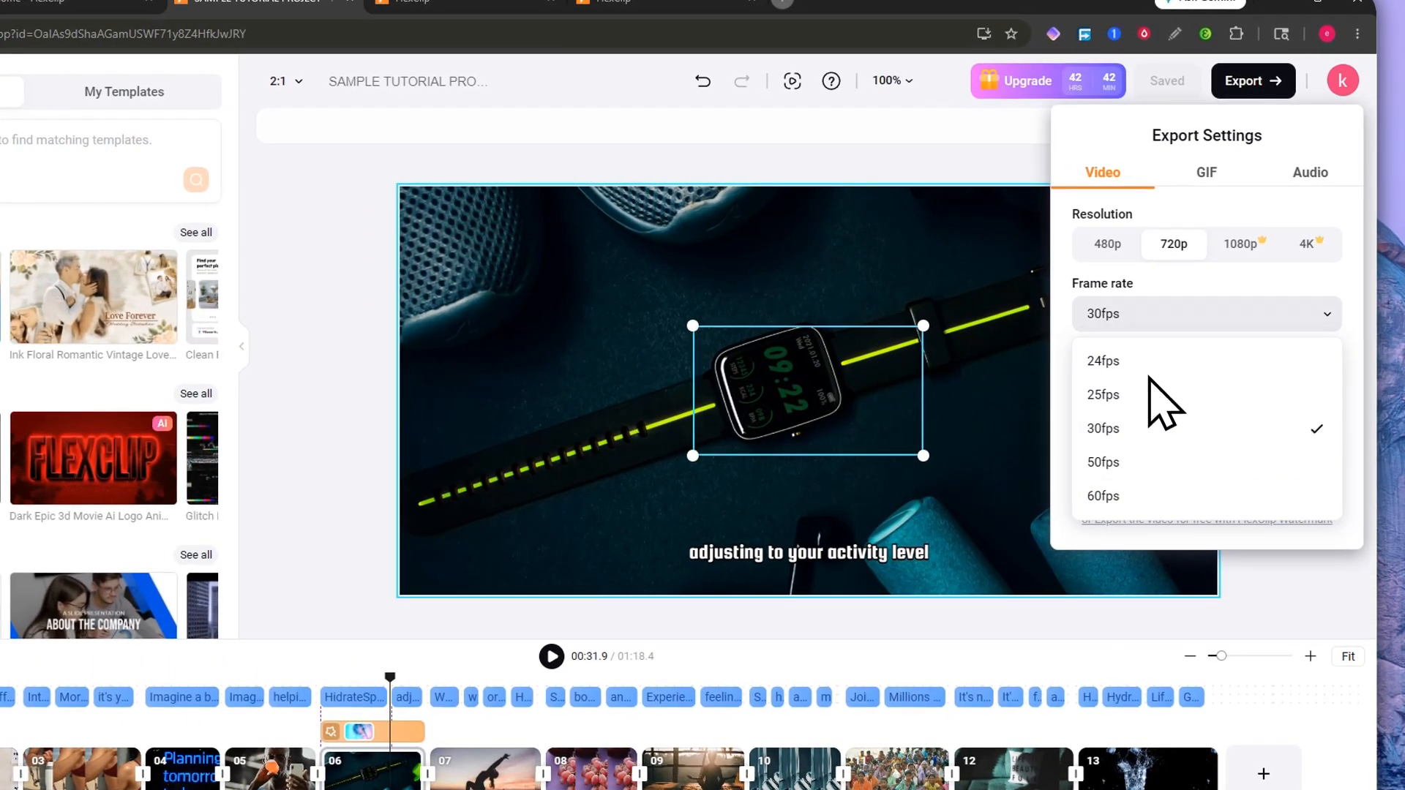
left_click(1142, 315)
left_click(1127, 382)
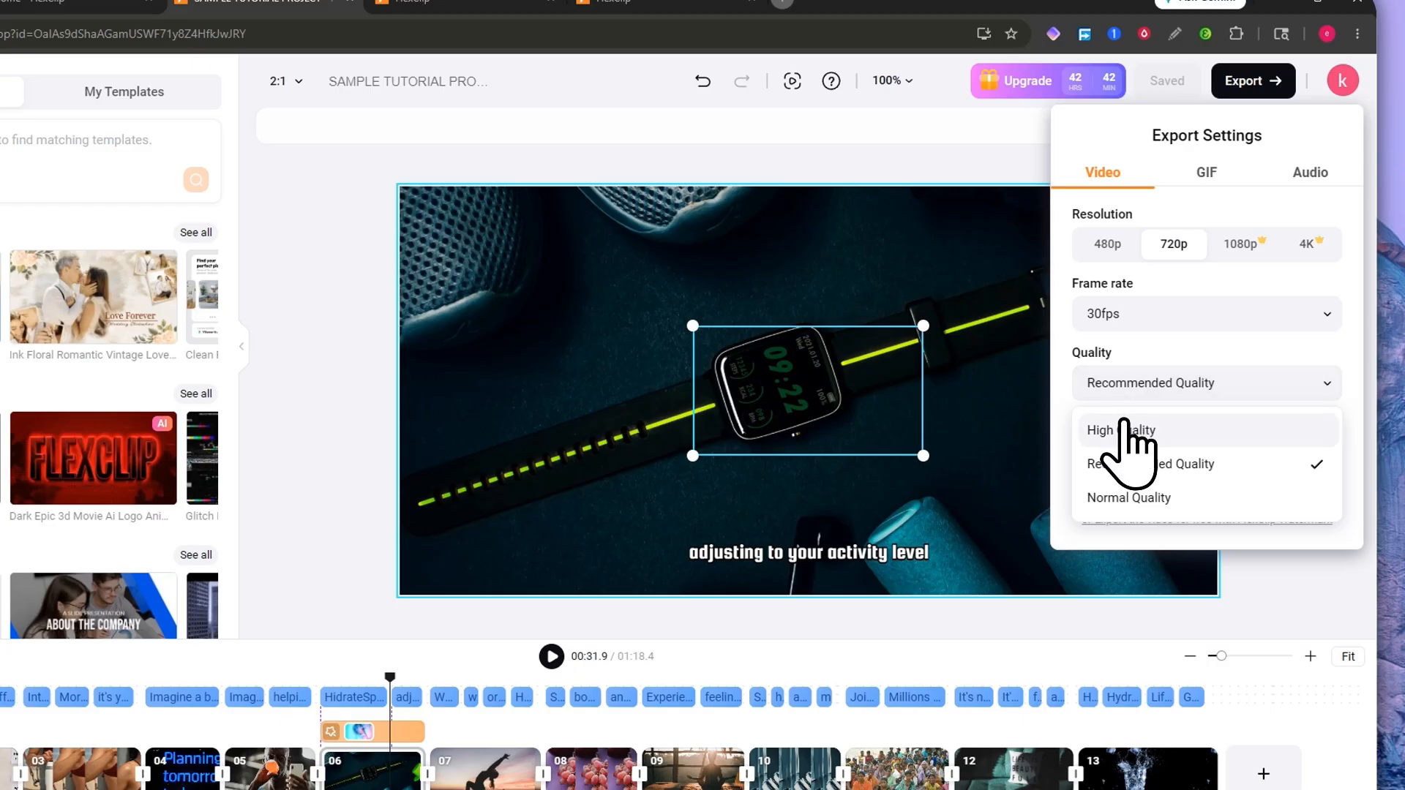
left_click(1127, 431)
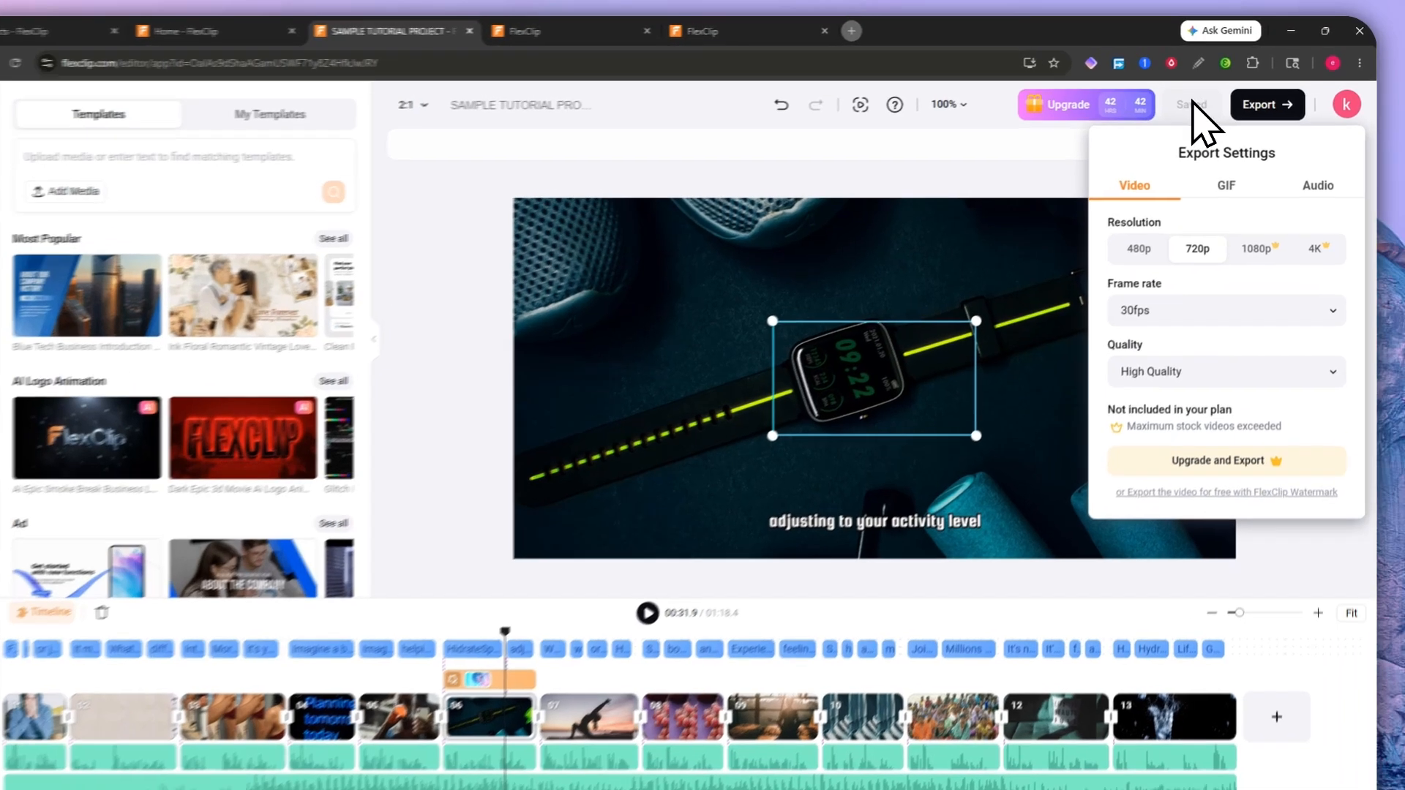
left_click(1201, 100)
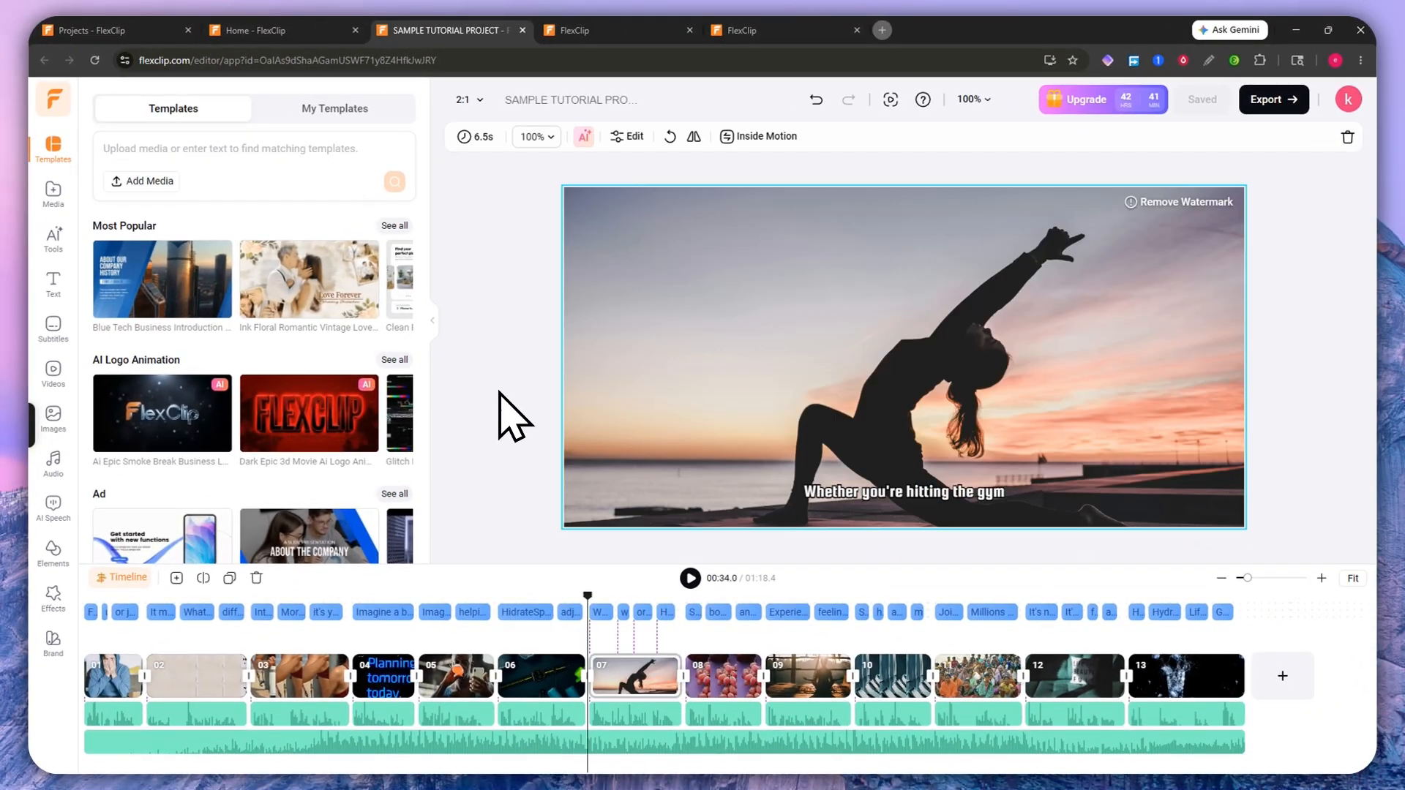
Step: Step through the timeline clips to clip 12 and back to clip 10
key("Down")
key("Down")
key("Down")
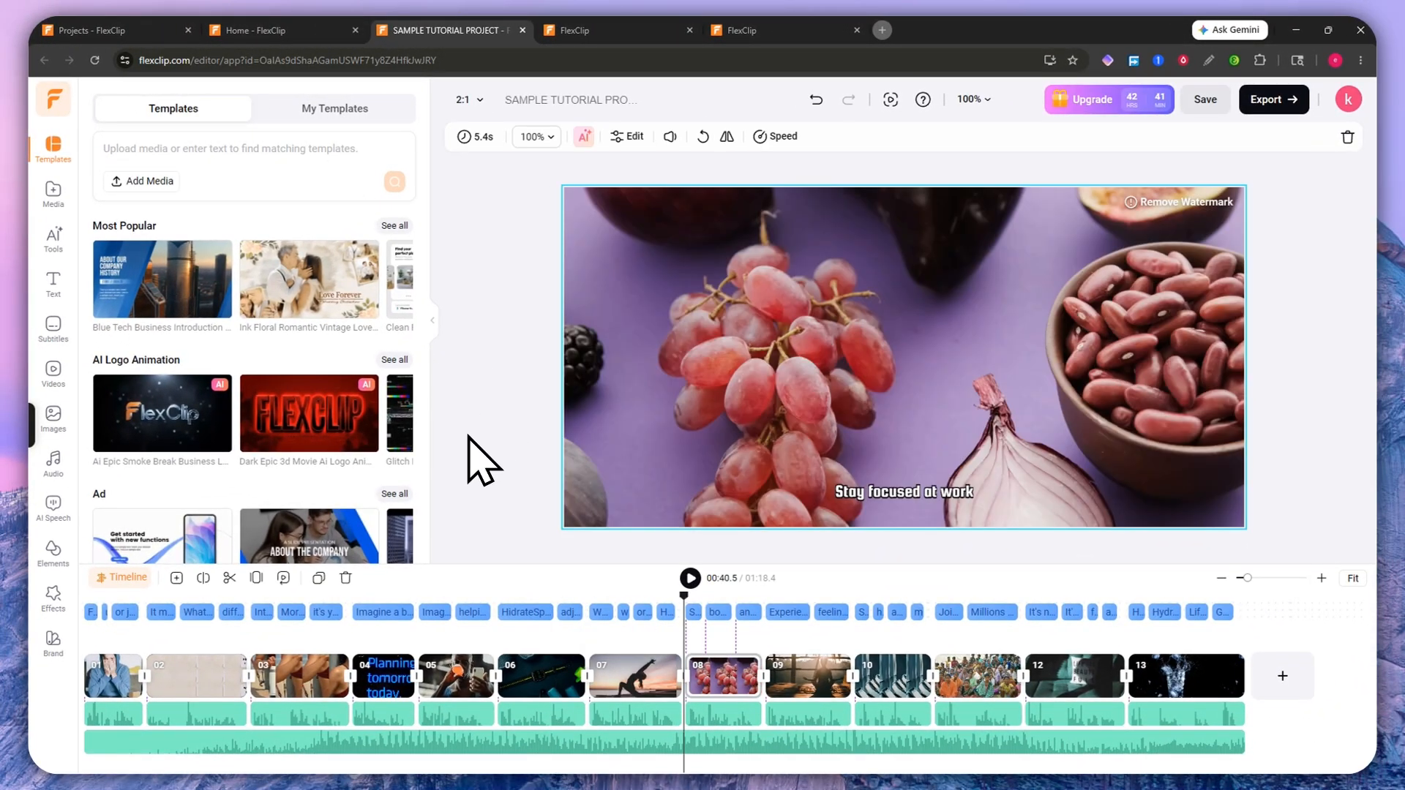
key("Down")
key("Down")
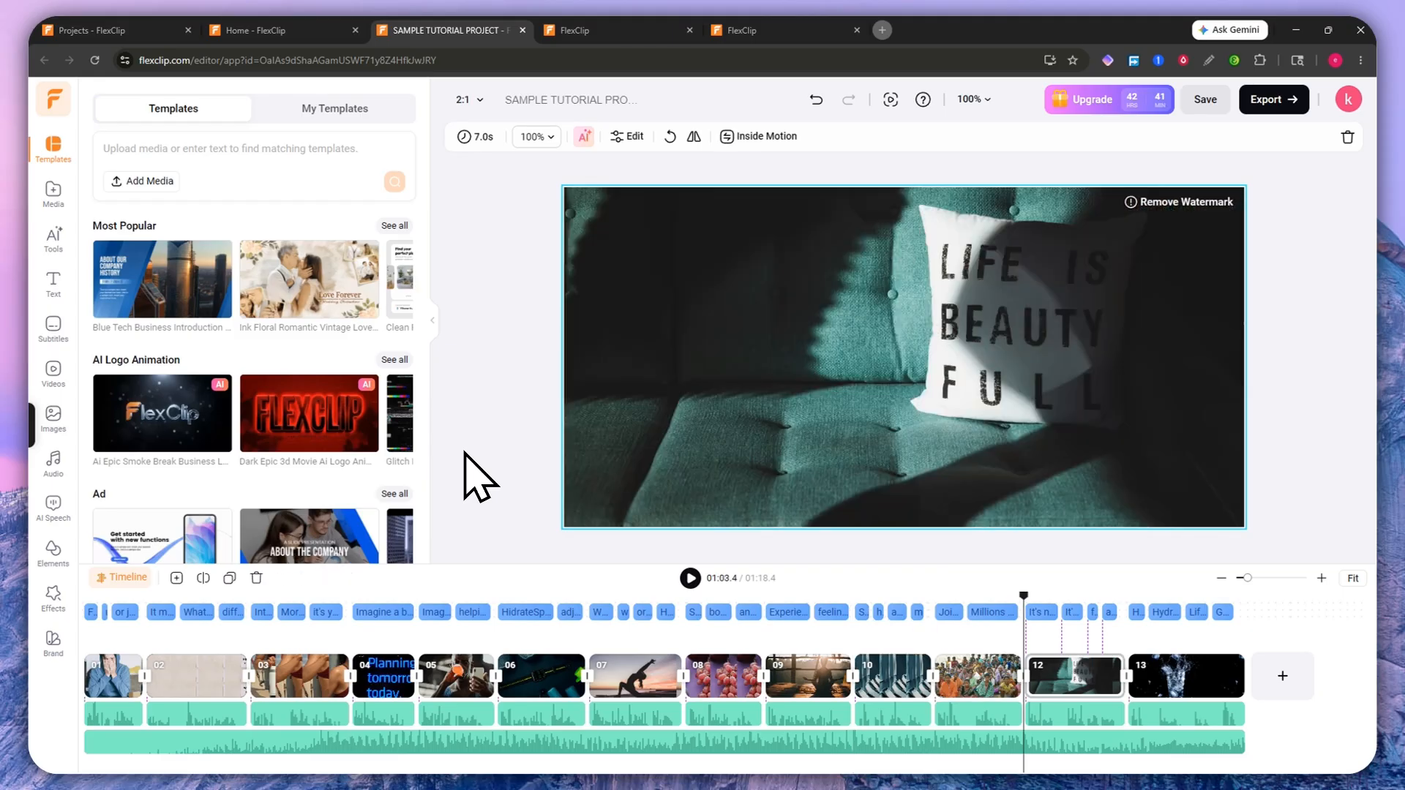
key("Up")
key("Up")
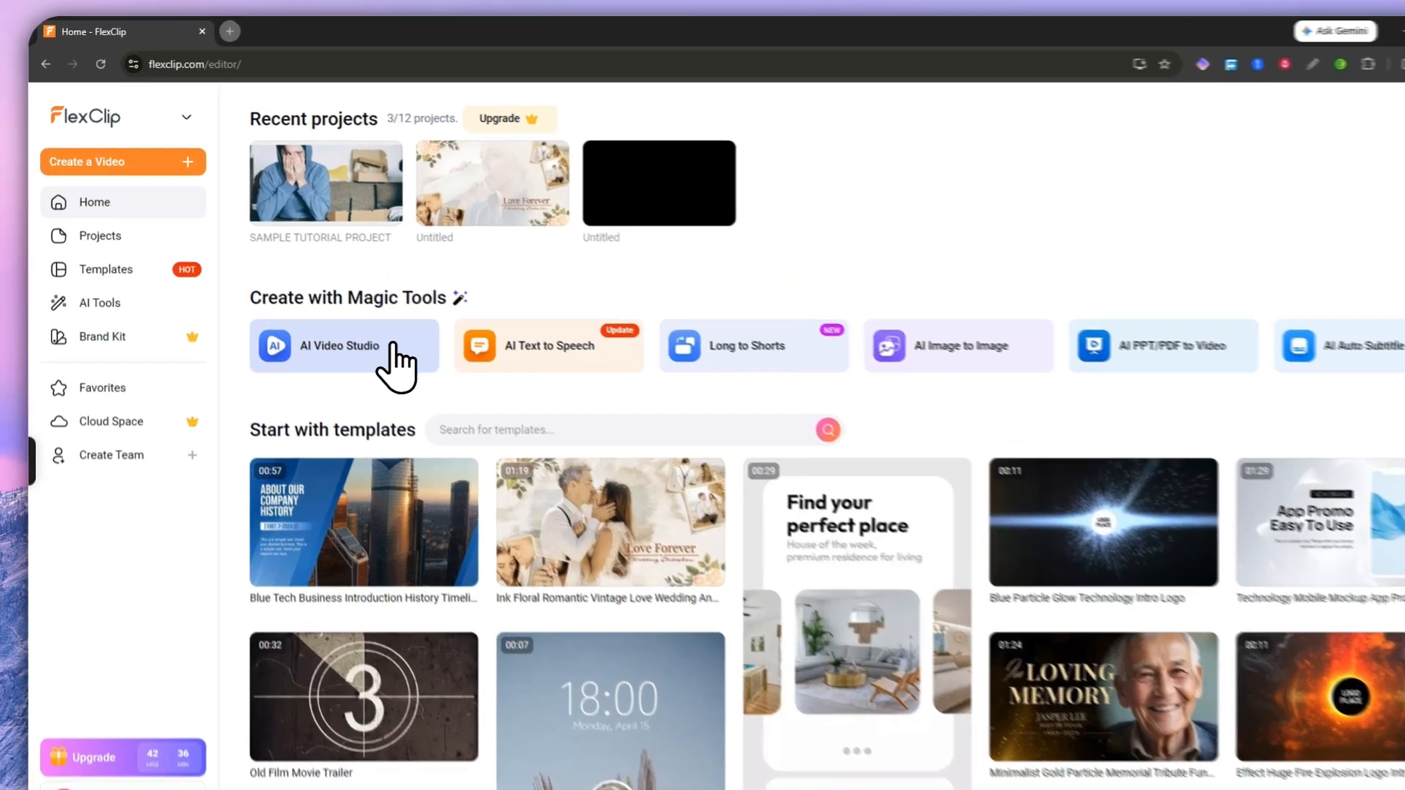
Step: Go into AI Video Studio under Magic Tools and launch its Auto Edit tool
left_click(344, 322)
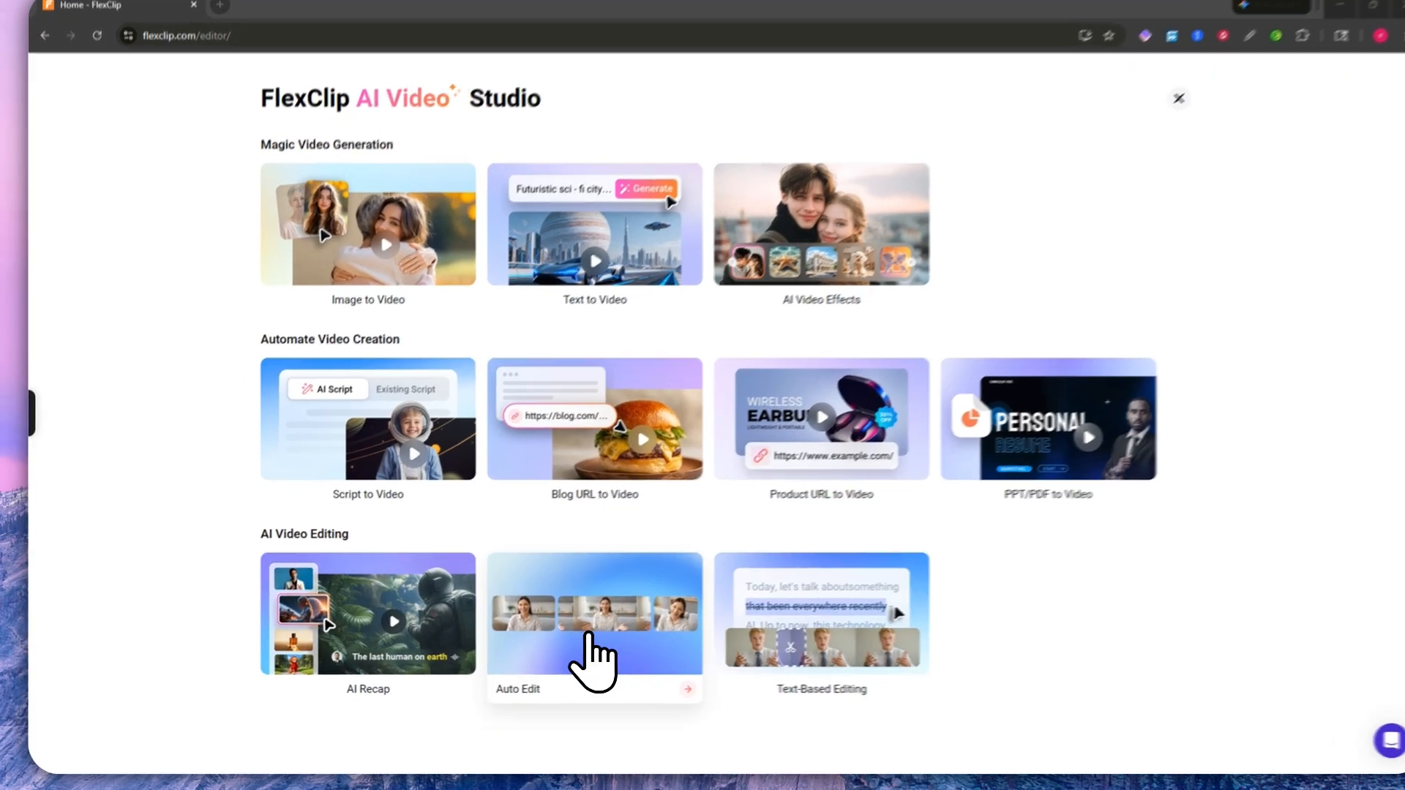
left_click(572, 649)
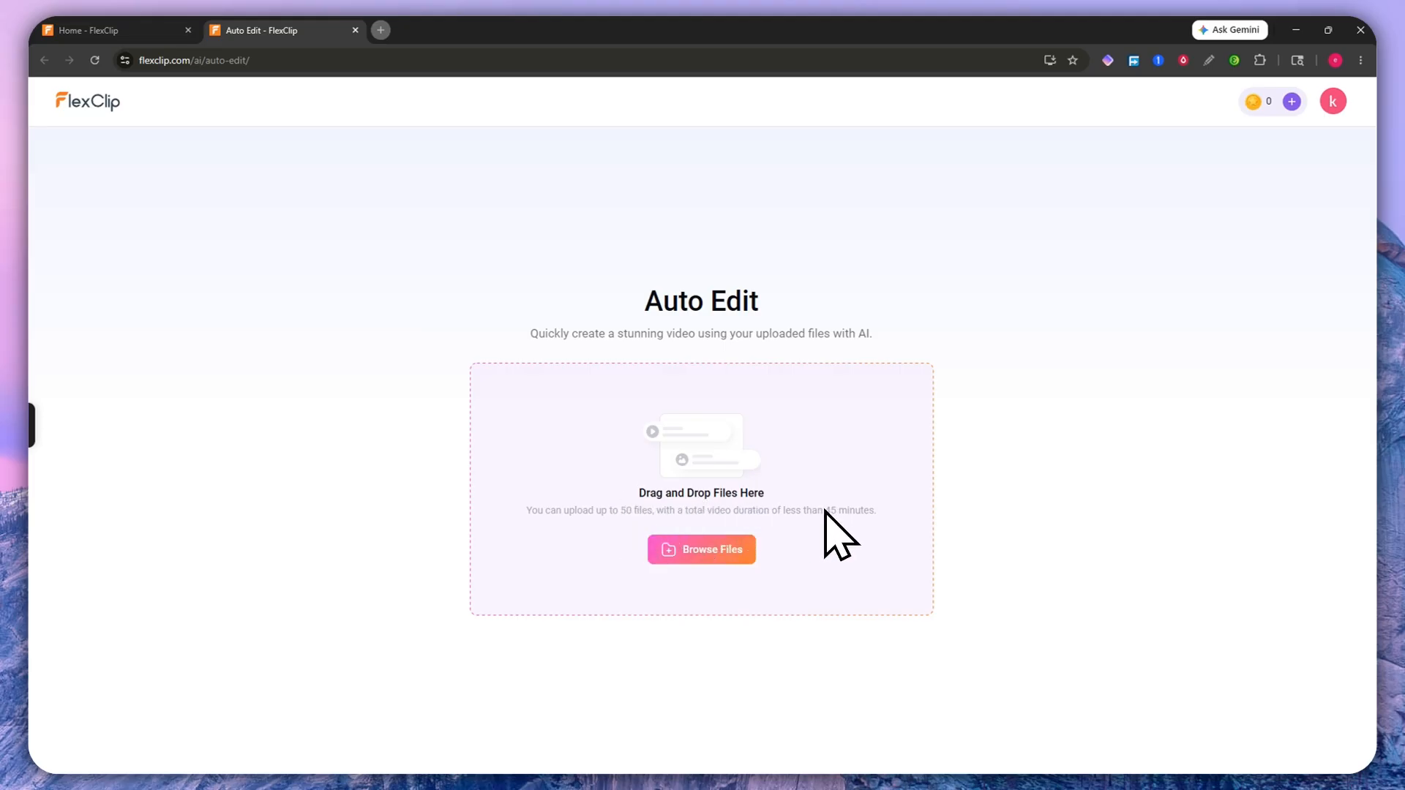
Step: Upload shot-1-20260514-0302.mp4 and the revid.ai video from Downloads to Auto Edit
left_click(710, 549)
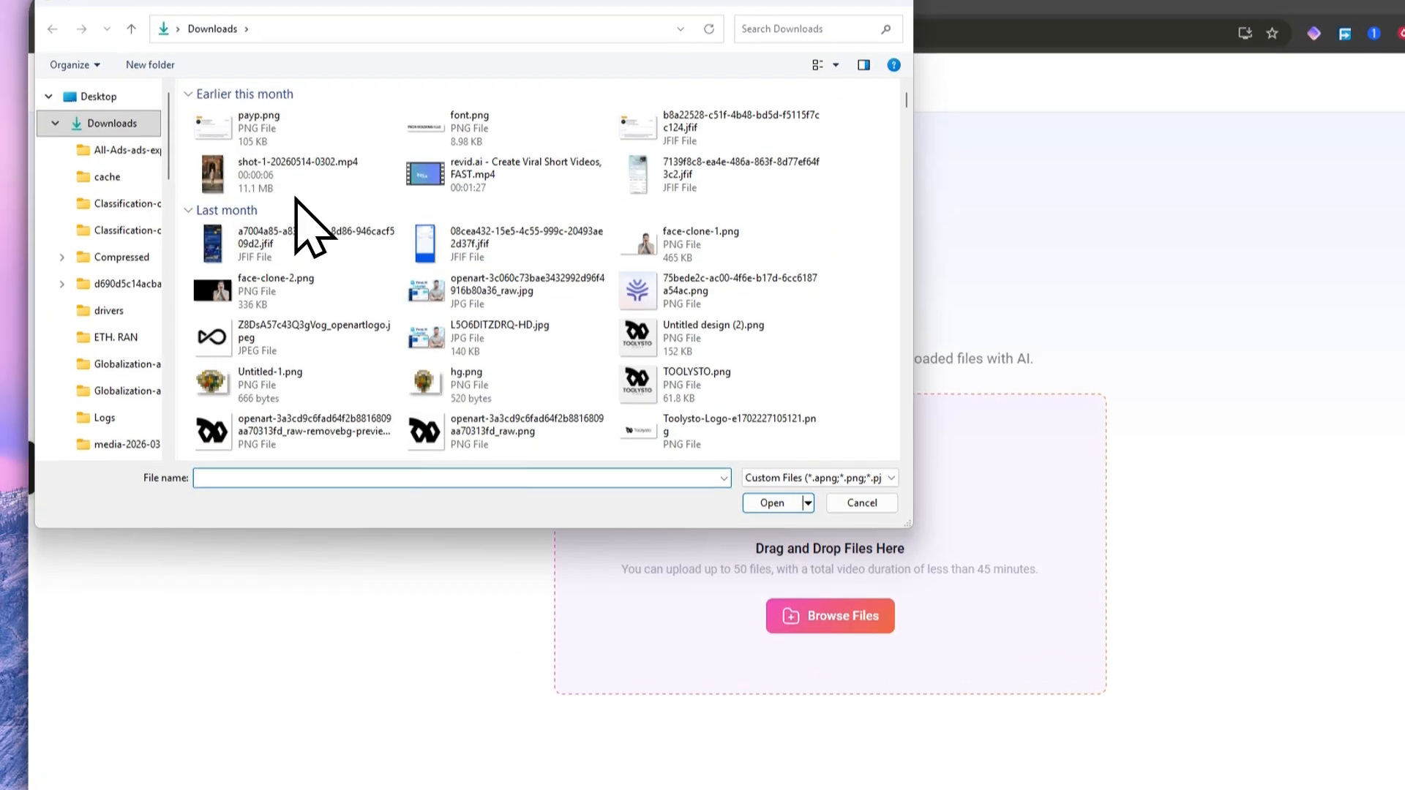
left_click(293, 187)
left_click(440, 186)
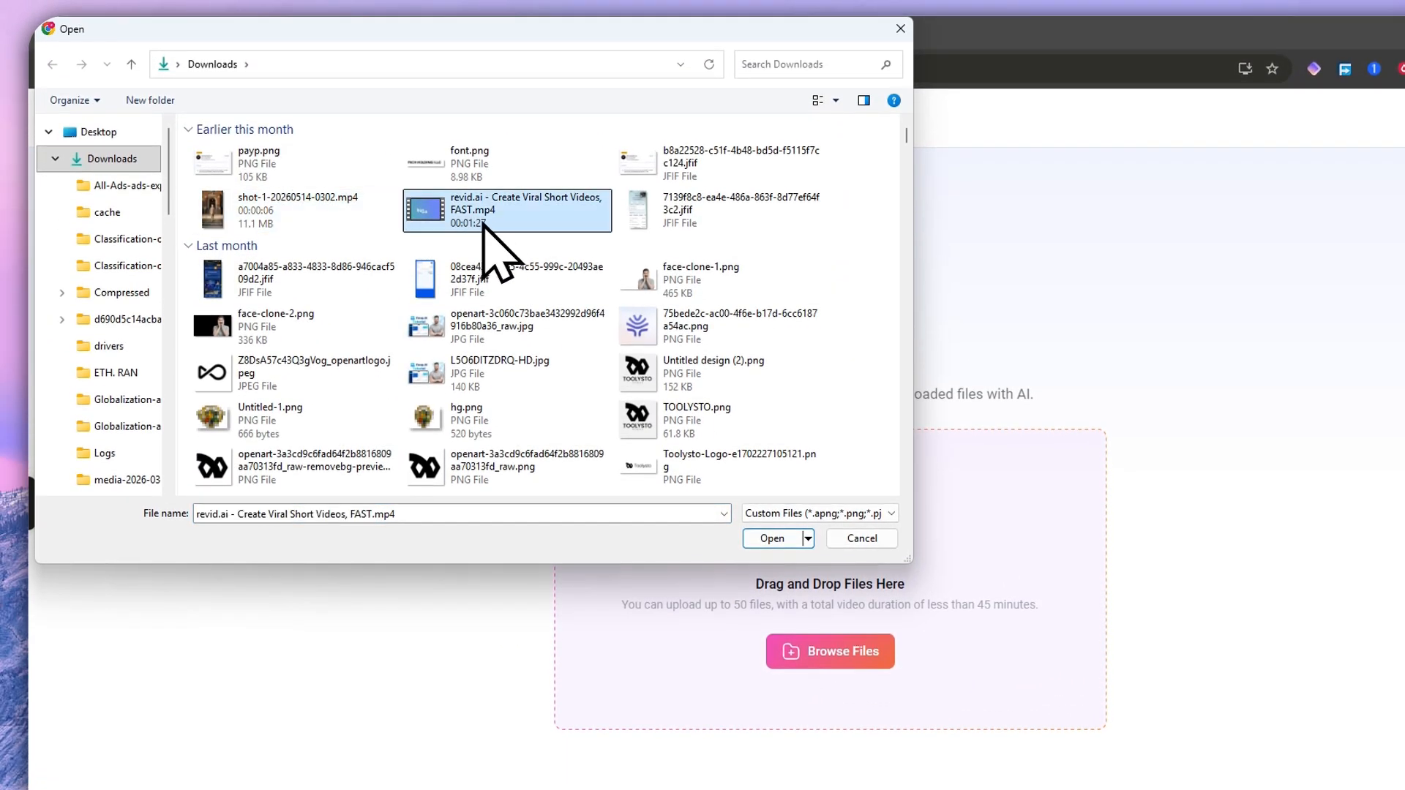
left_click(340, 219)
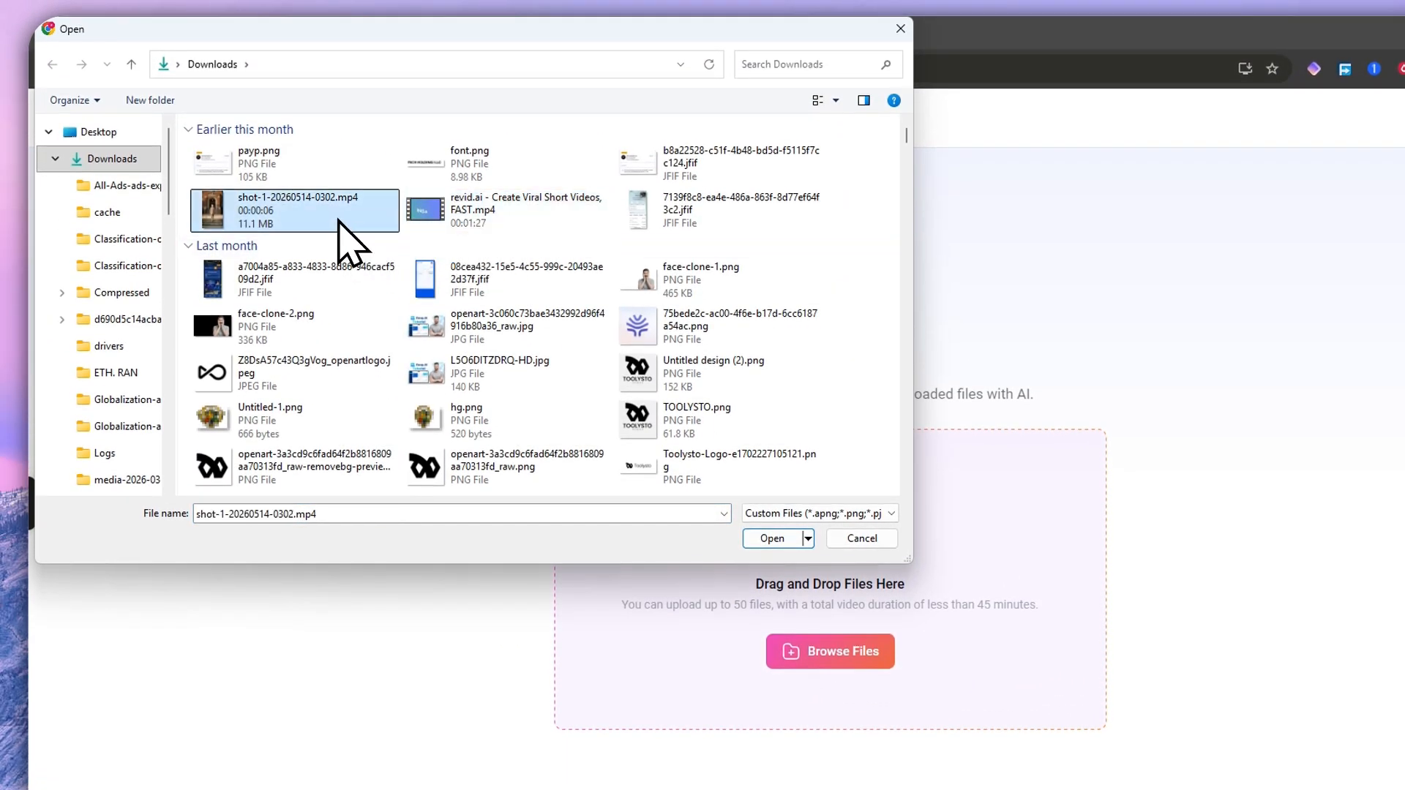
left_click(442, 212, "ctrl")
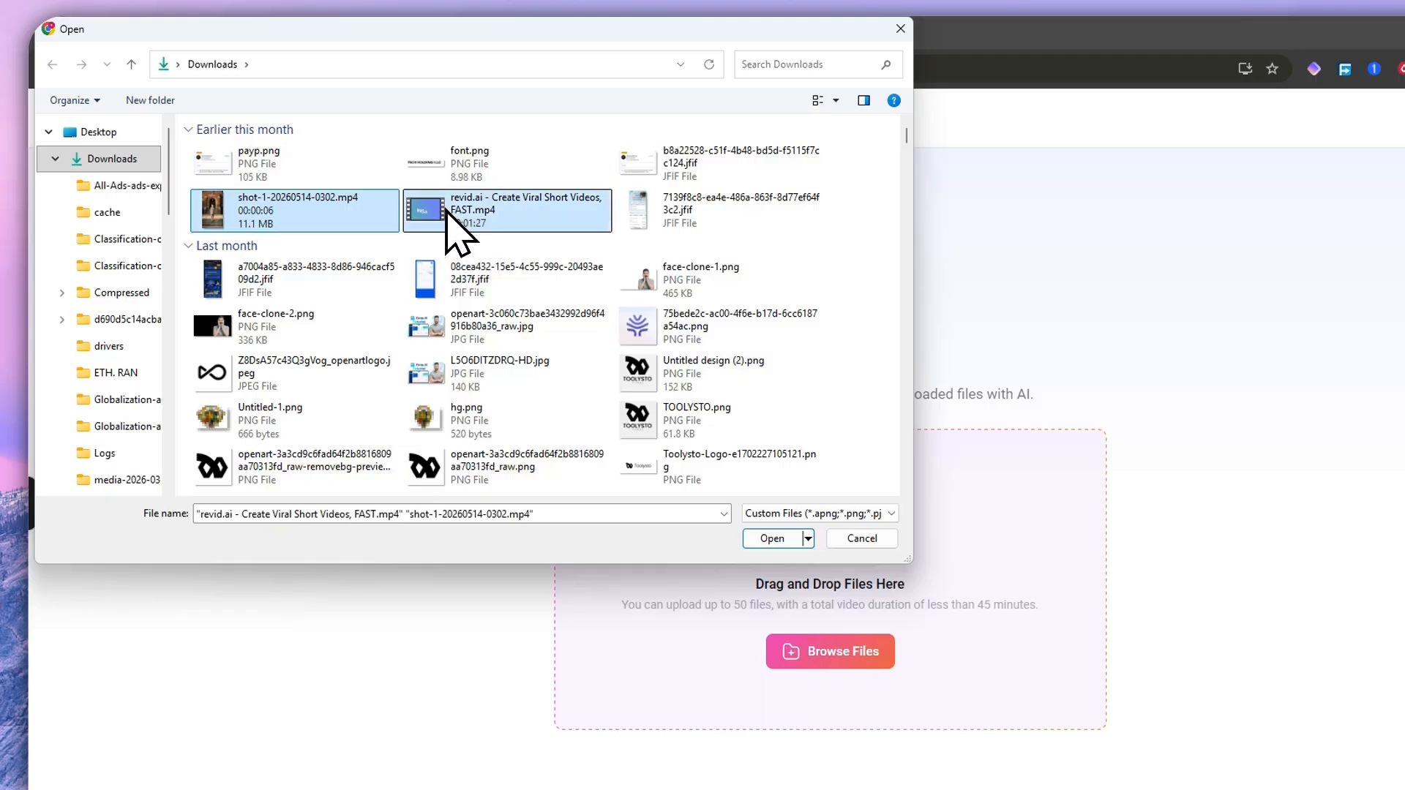
left_click(768, 537)
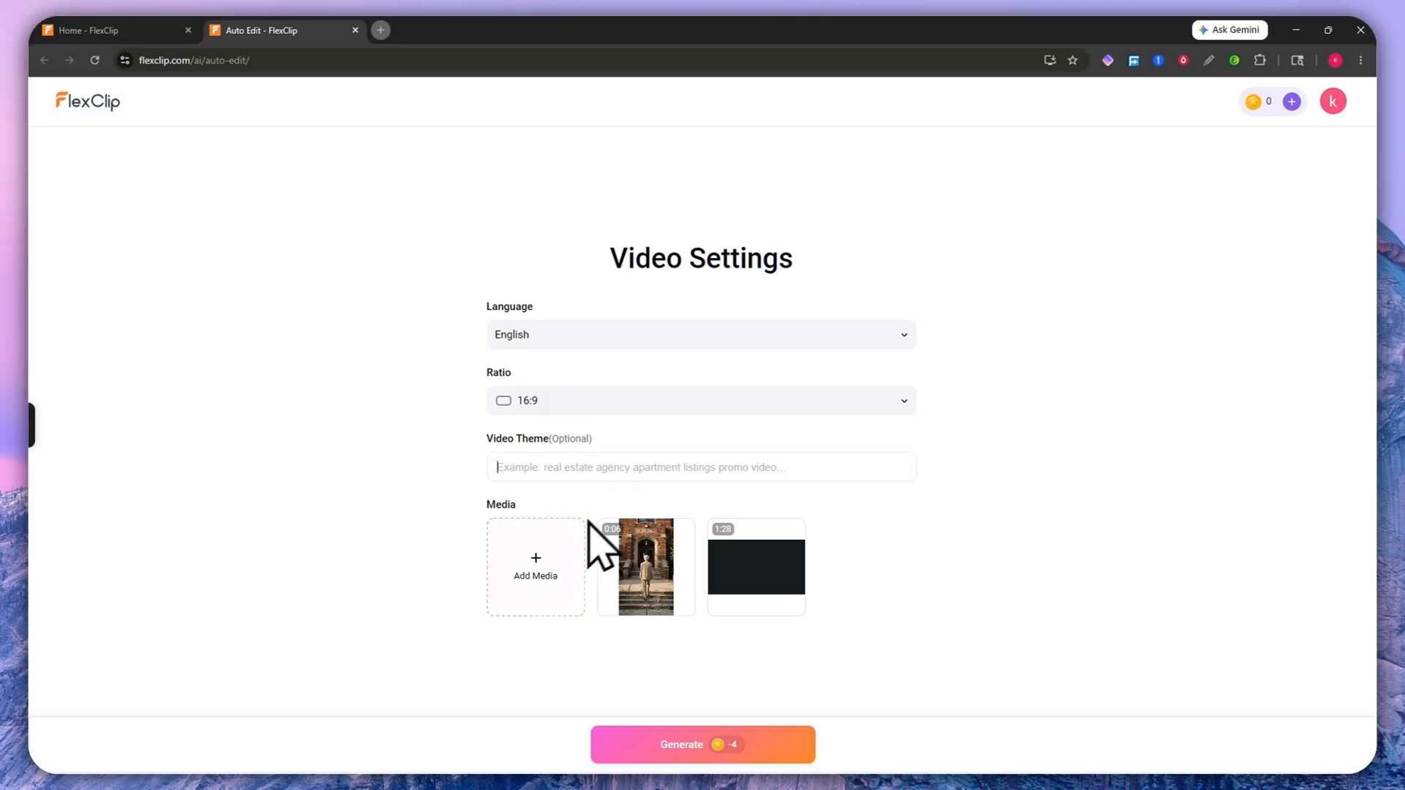
Step: On the Home tab, close the AI Video Studio panel and show the AI Tools Video section
left_click(124, 33)
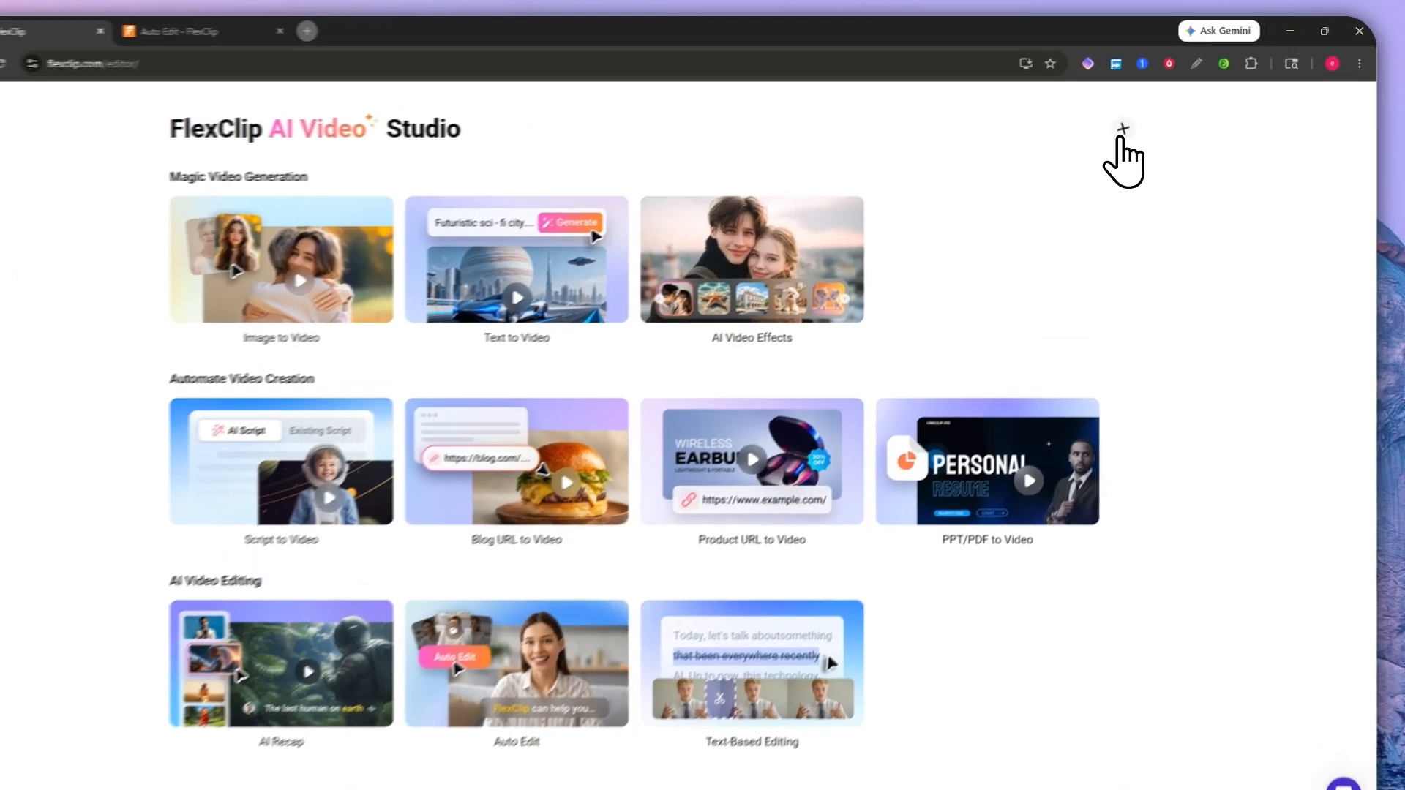
left_click(1122, 132)
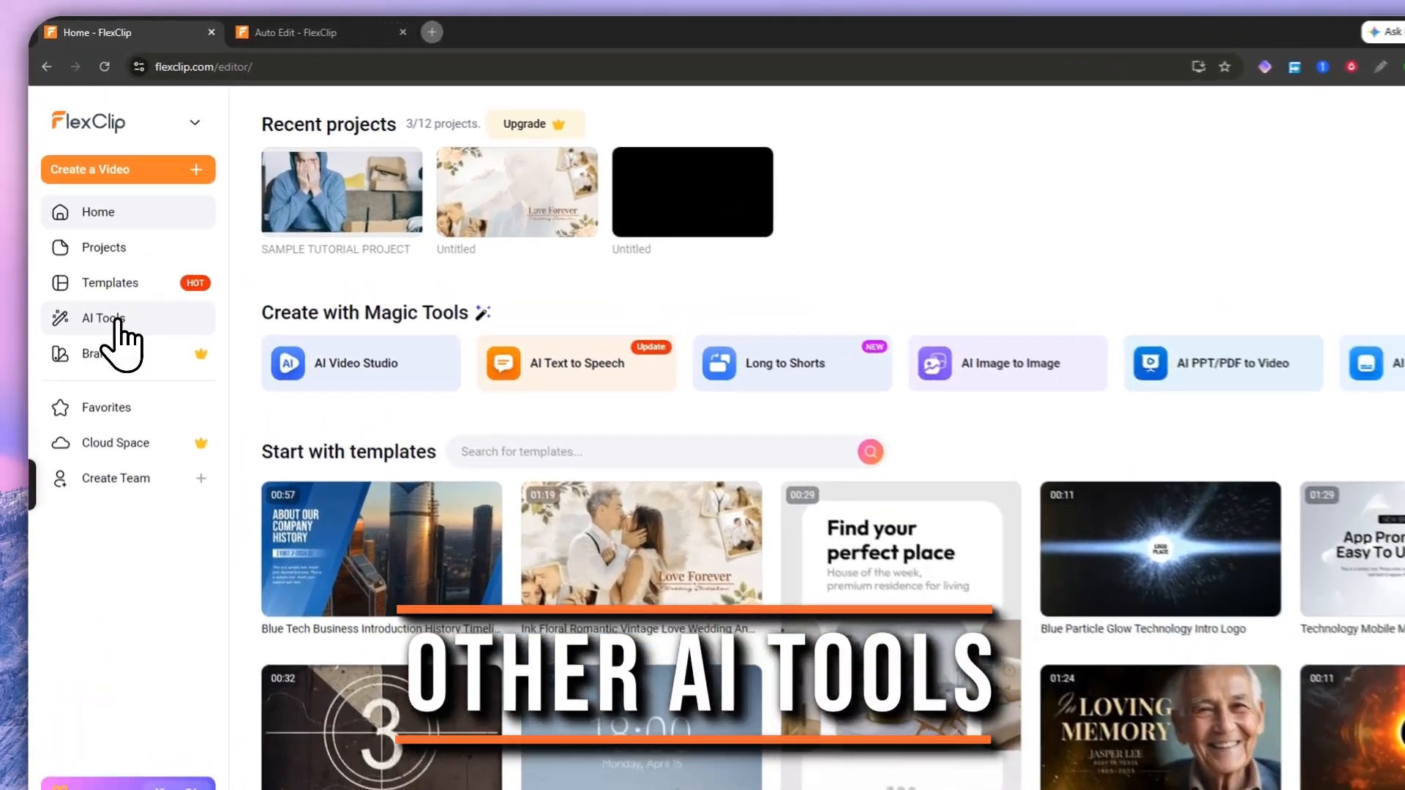
left_click(104, 281)
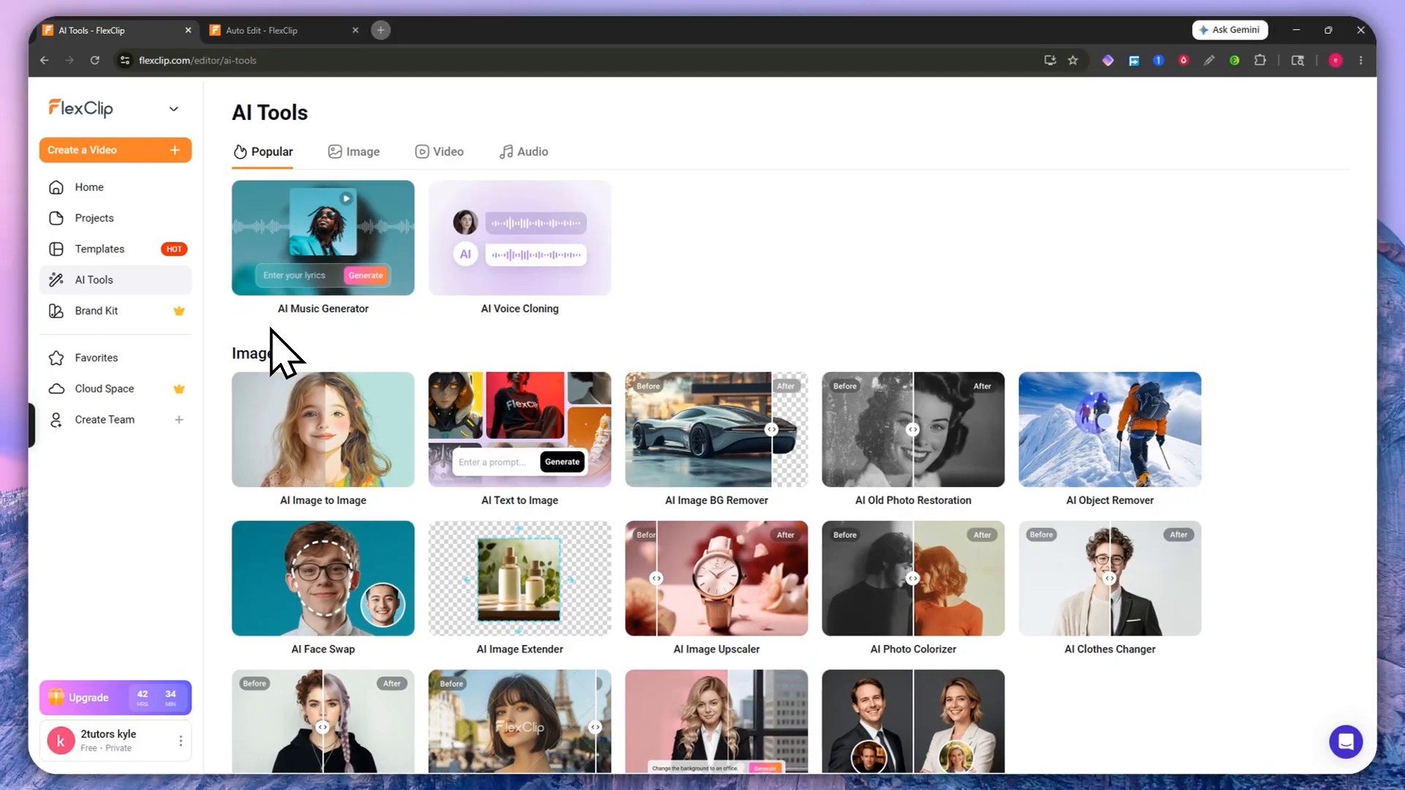
scroll(539, 471, "down", 9)
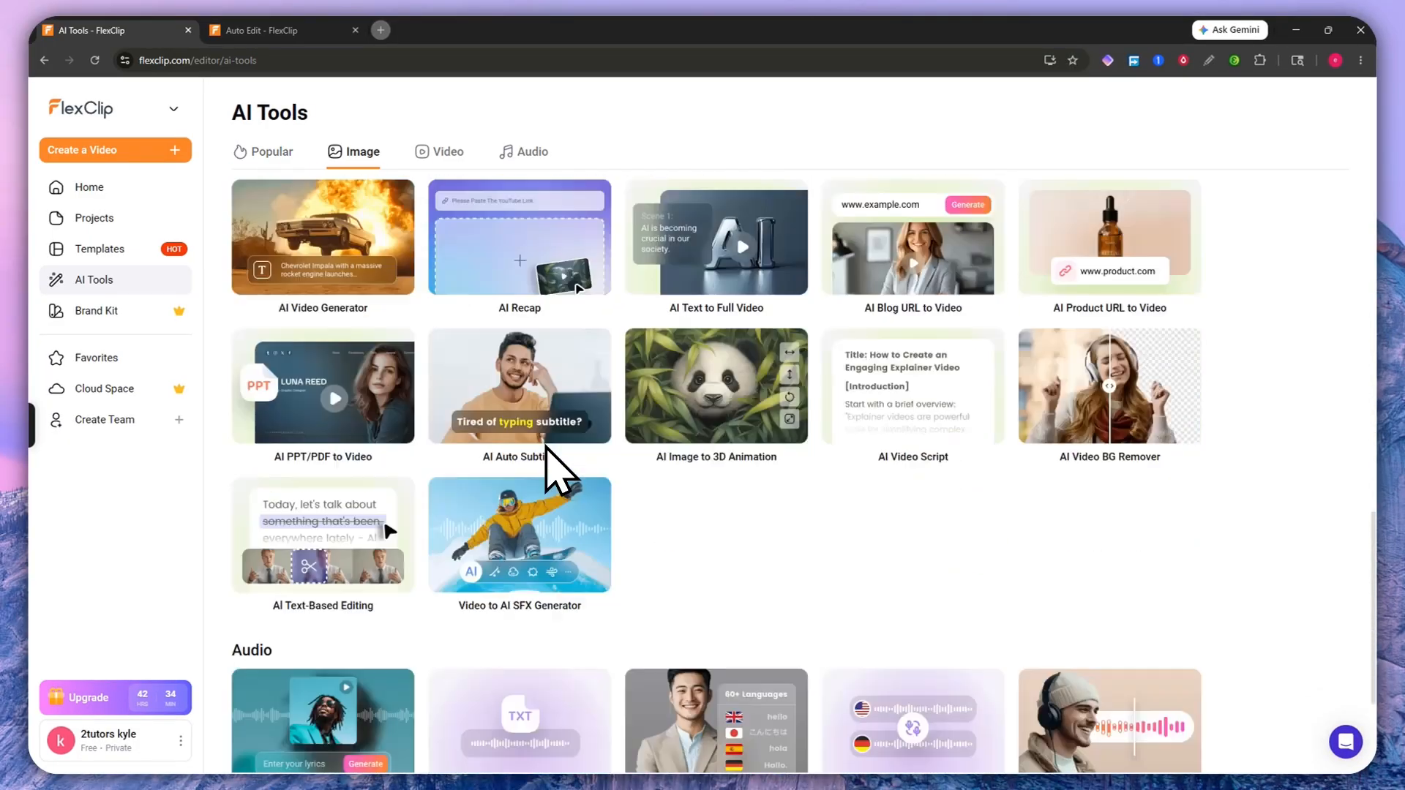
scroll(703, 592, "down", 3)
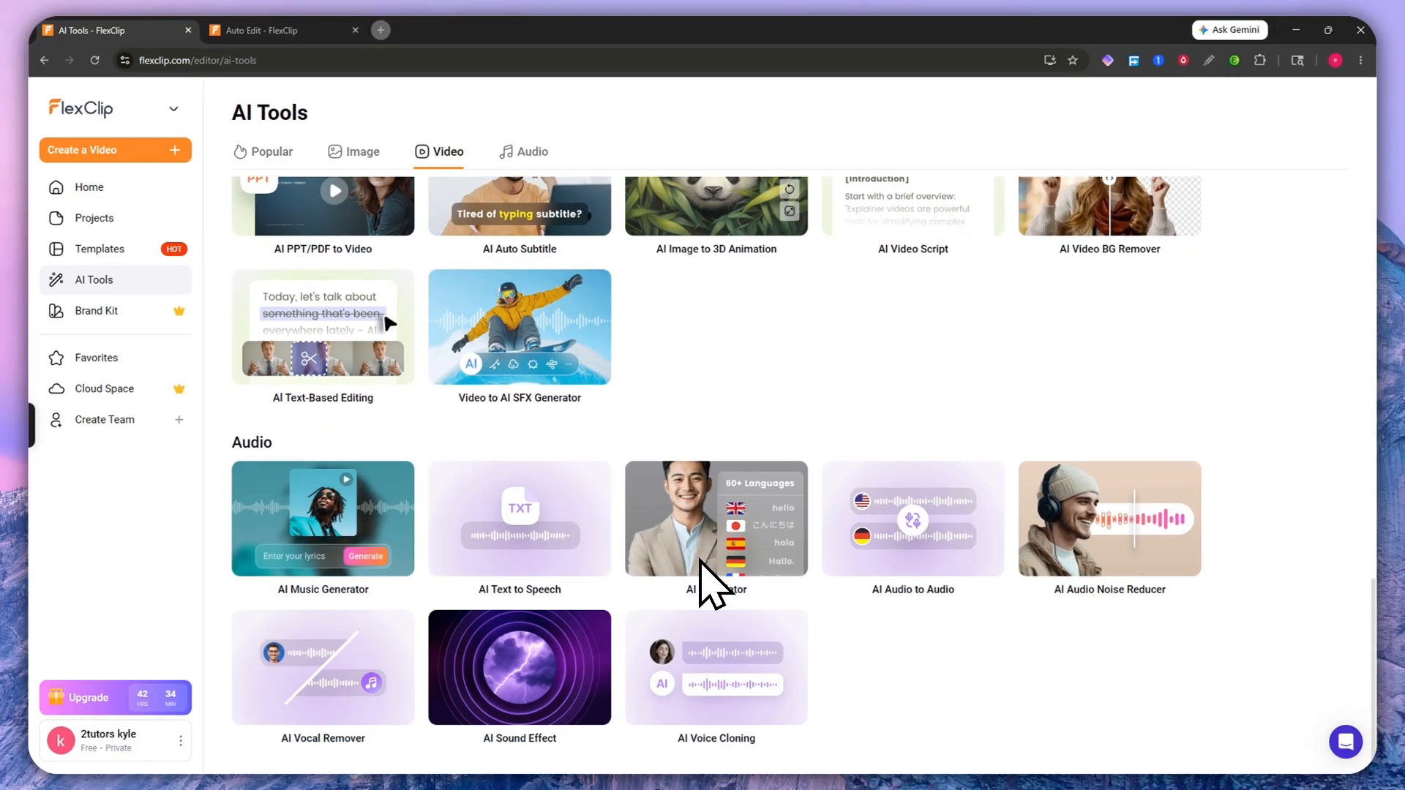
scroll(878, 722, "up", 3)
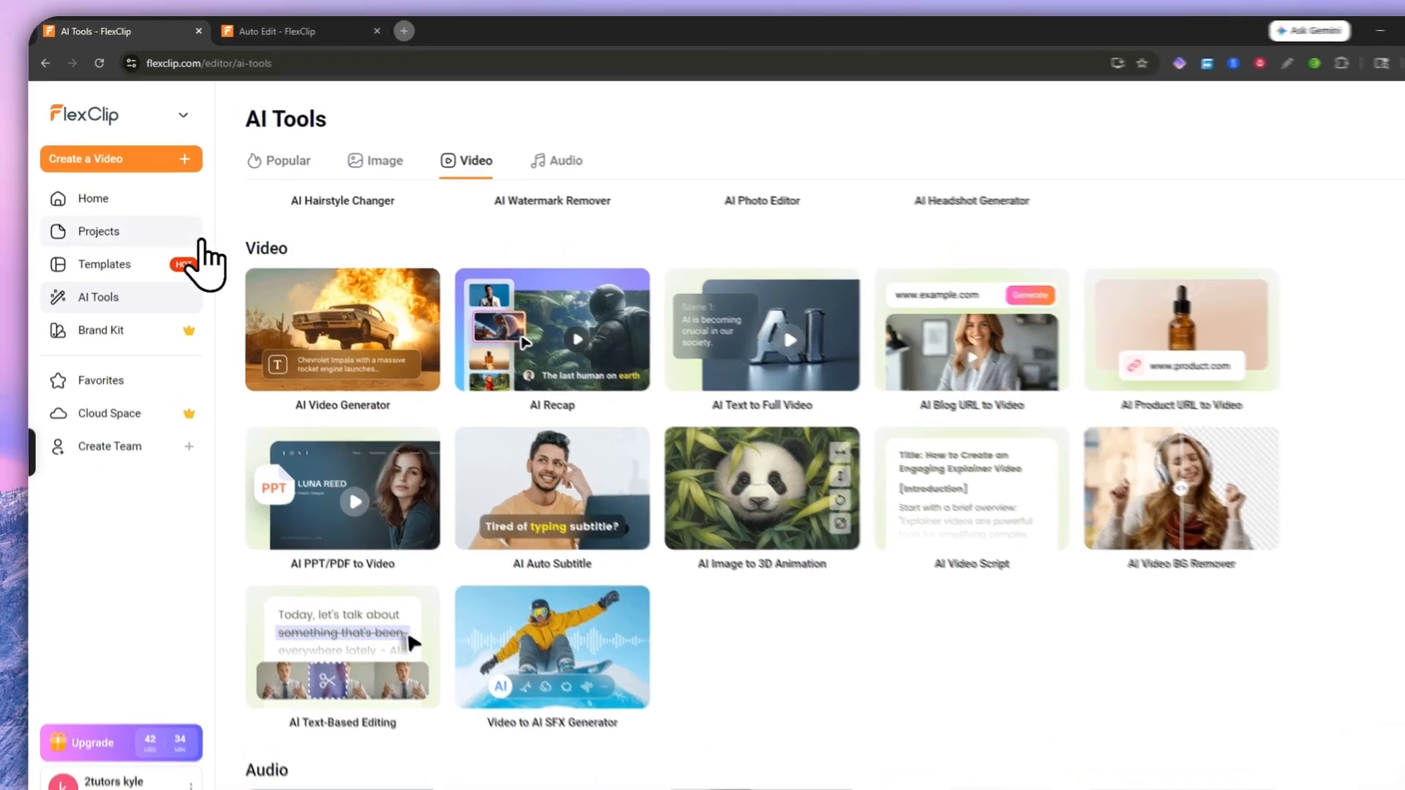
left_click(146, 191)
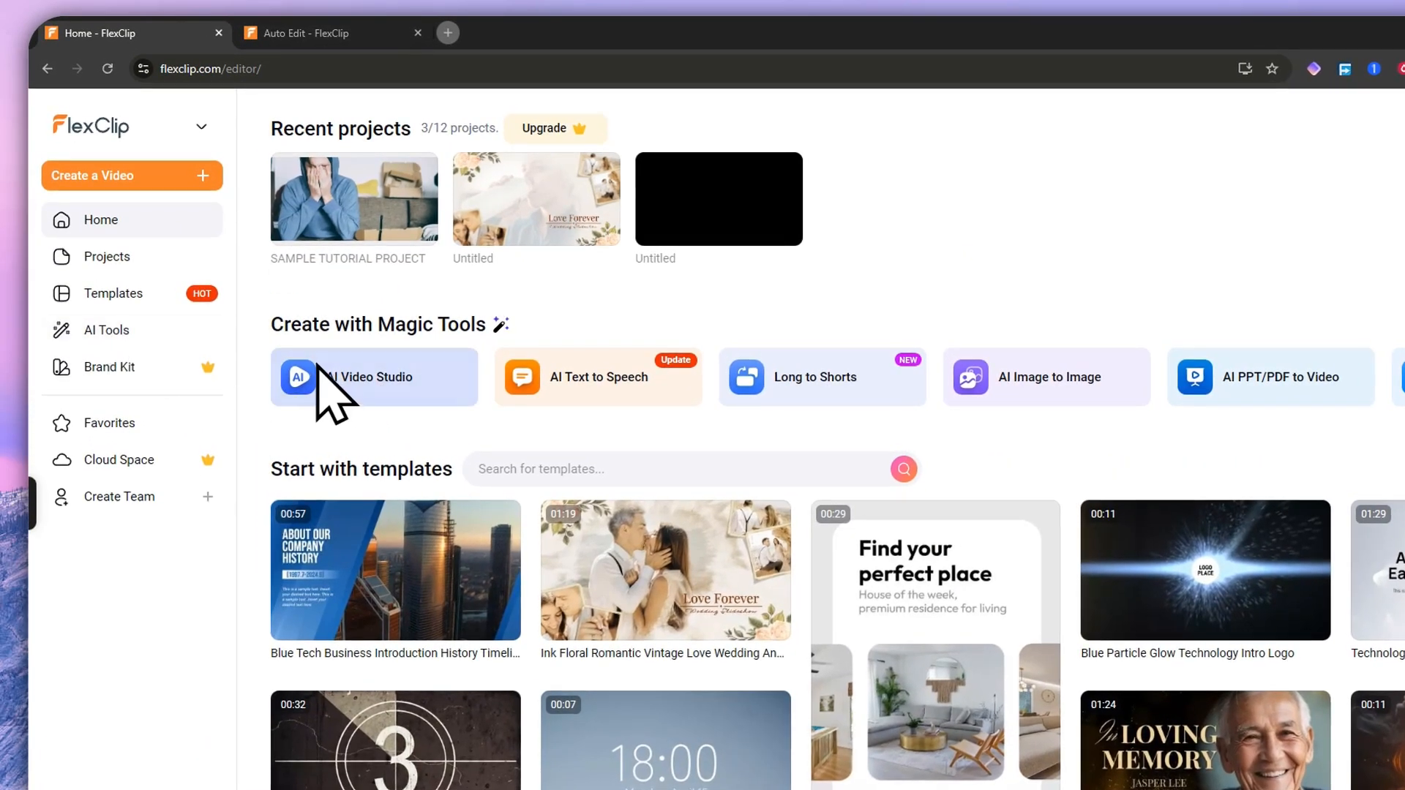
left_click(109, 330)
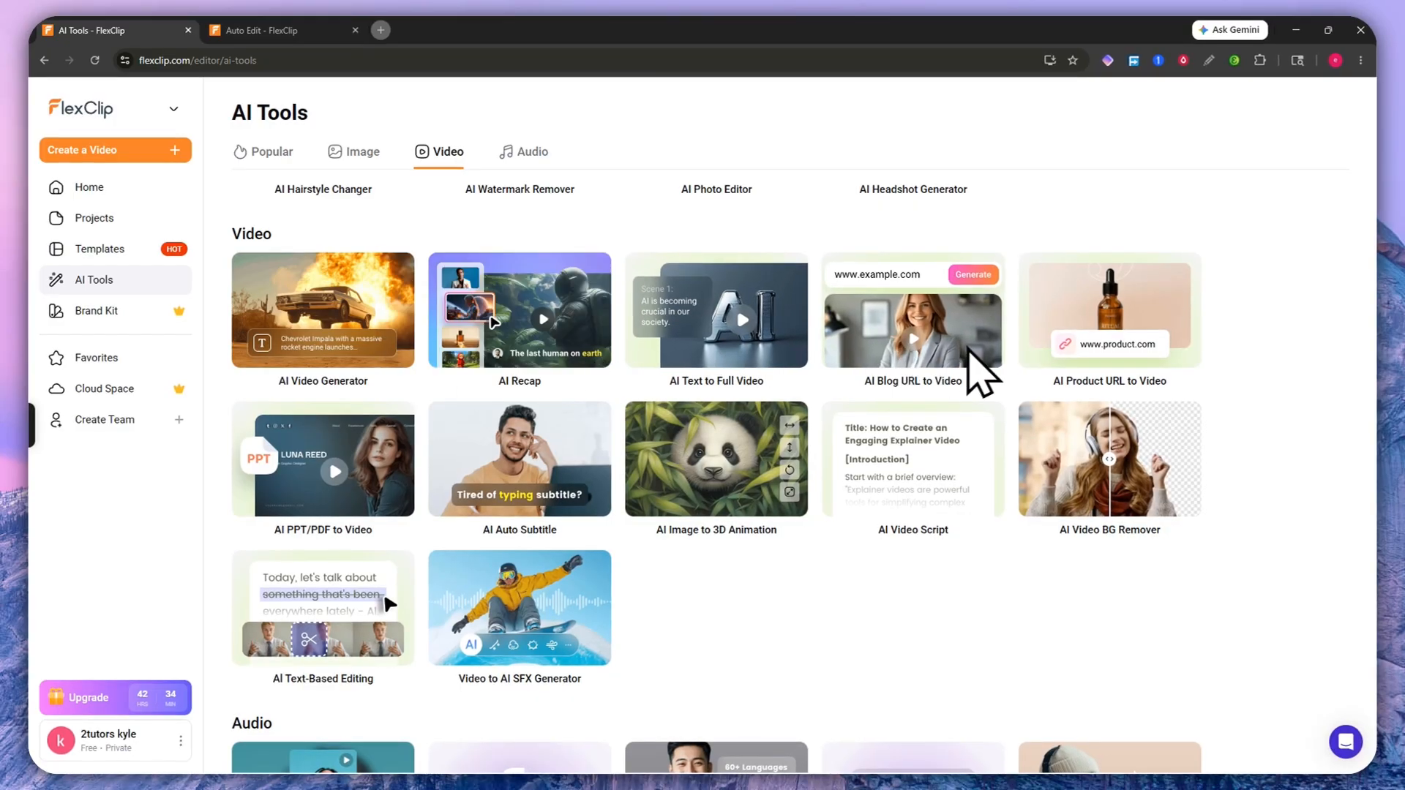
scroll(800, 508, "down", 1)
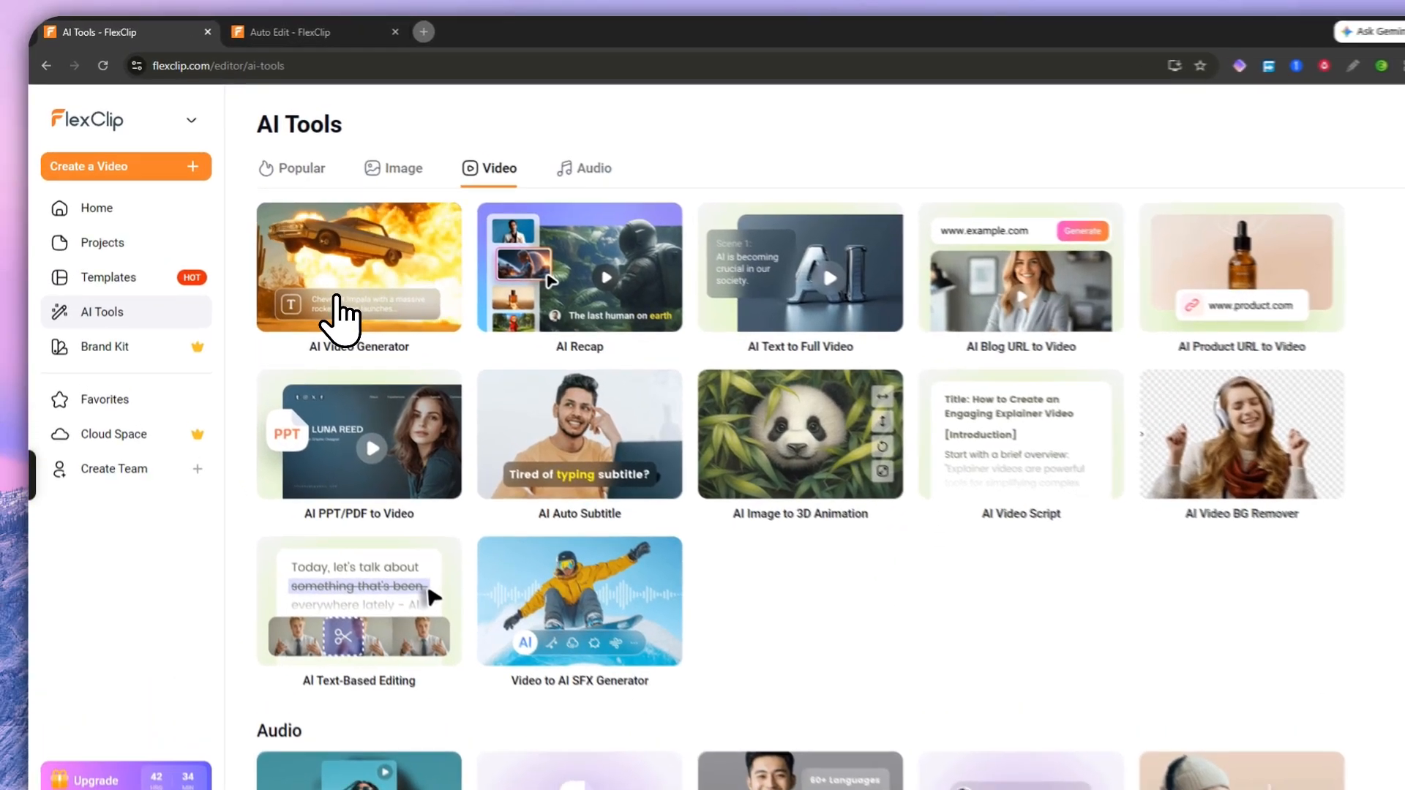
Step: Open the AI Video Generator and browse its Community grid
left_click(318, 286)
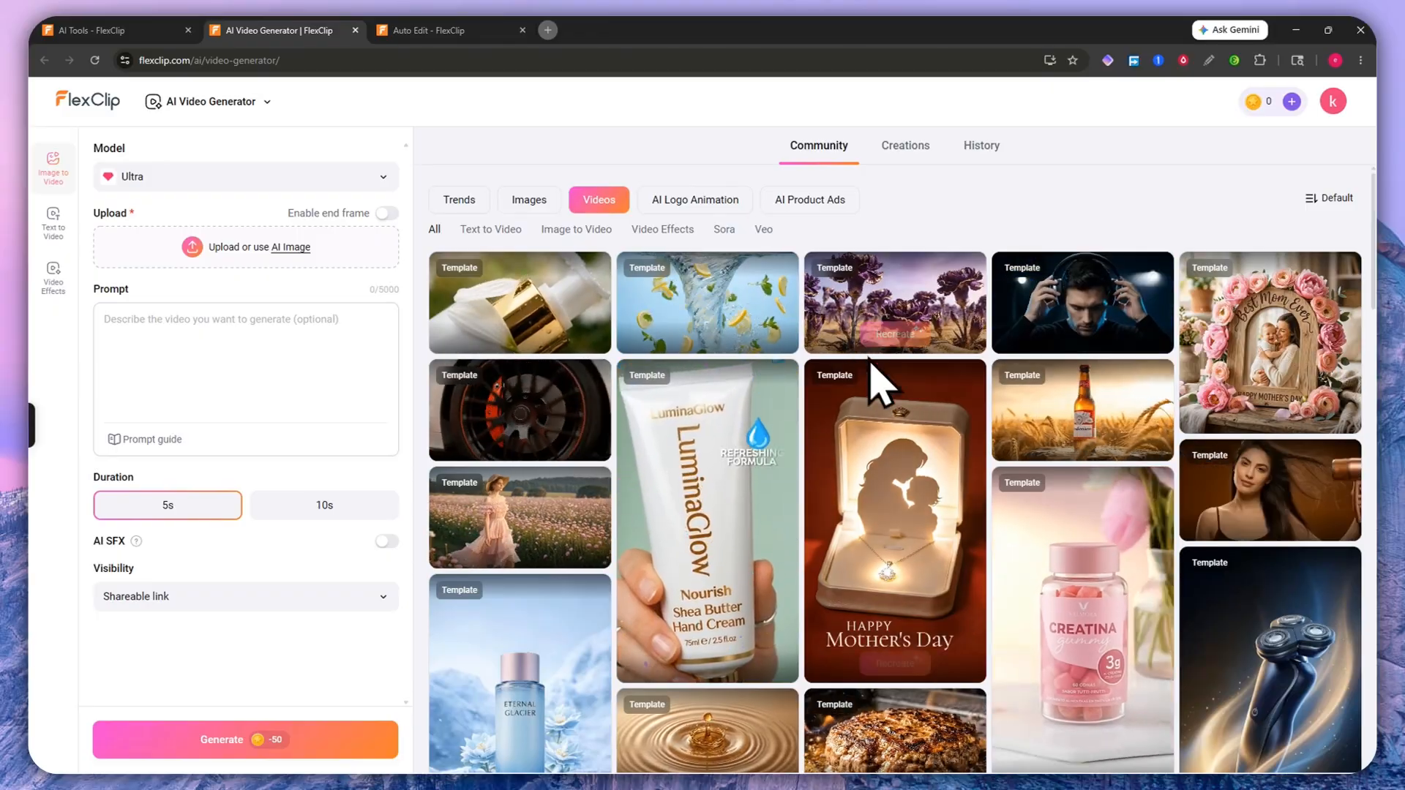
scroll(819, 388, "down", 12)
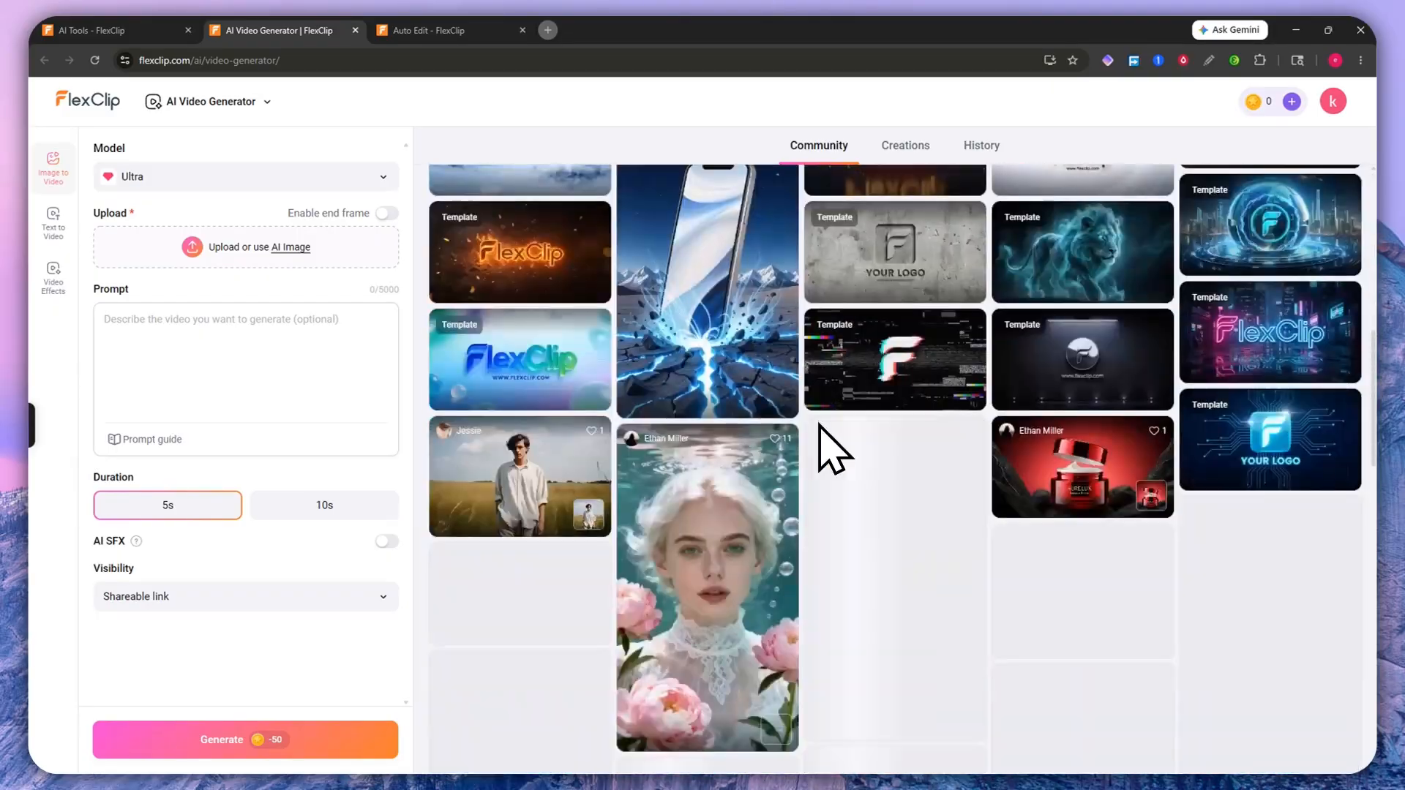
scroll(831, 338, "down", 5)
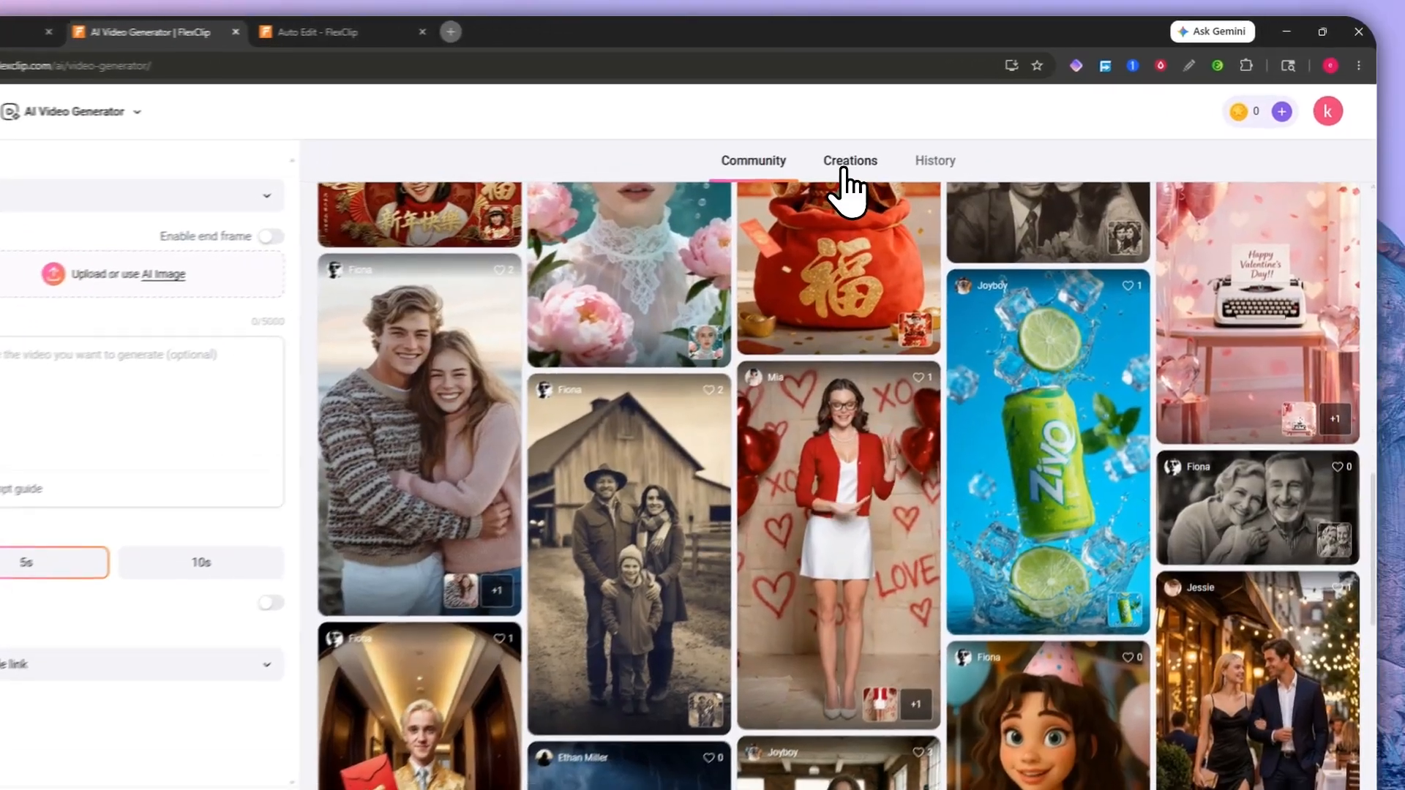
Step: Check the Creations and empty History tabs, then go to the FlexClip AI home page
left_click(905, 145)
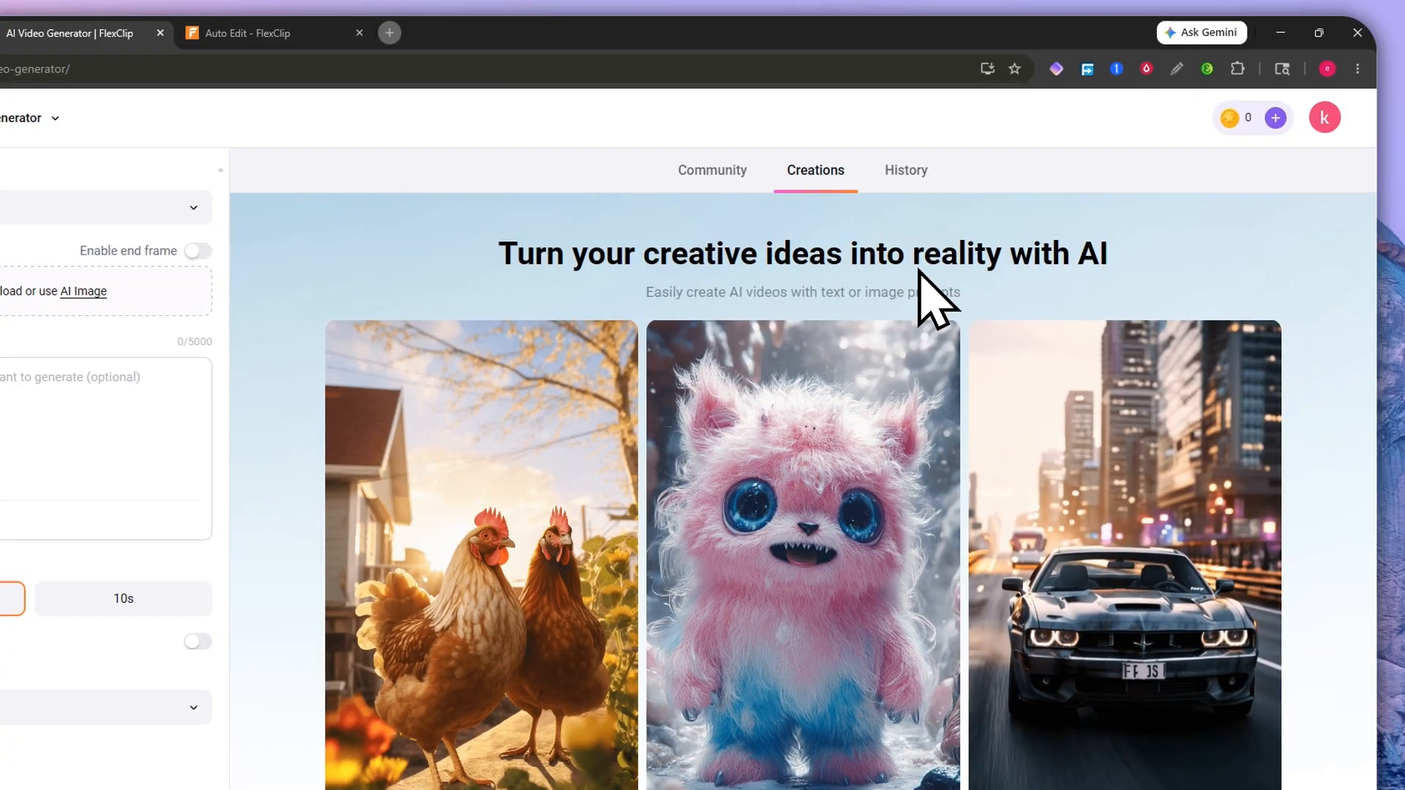
left_click(895, 176)
left_click(811, 176)
left_click(868, 177)
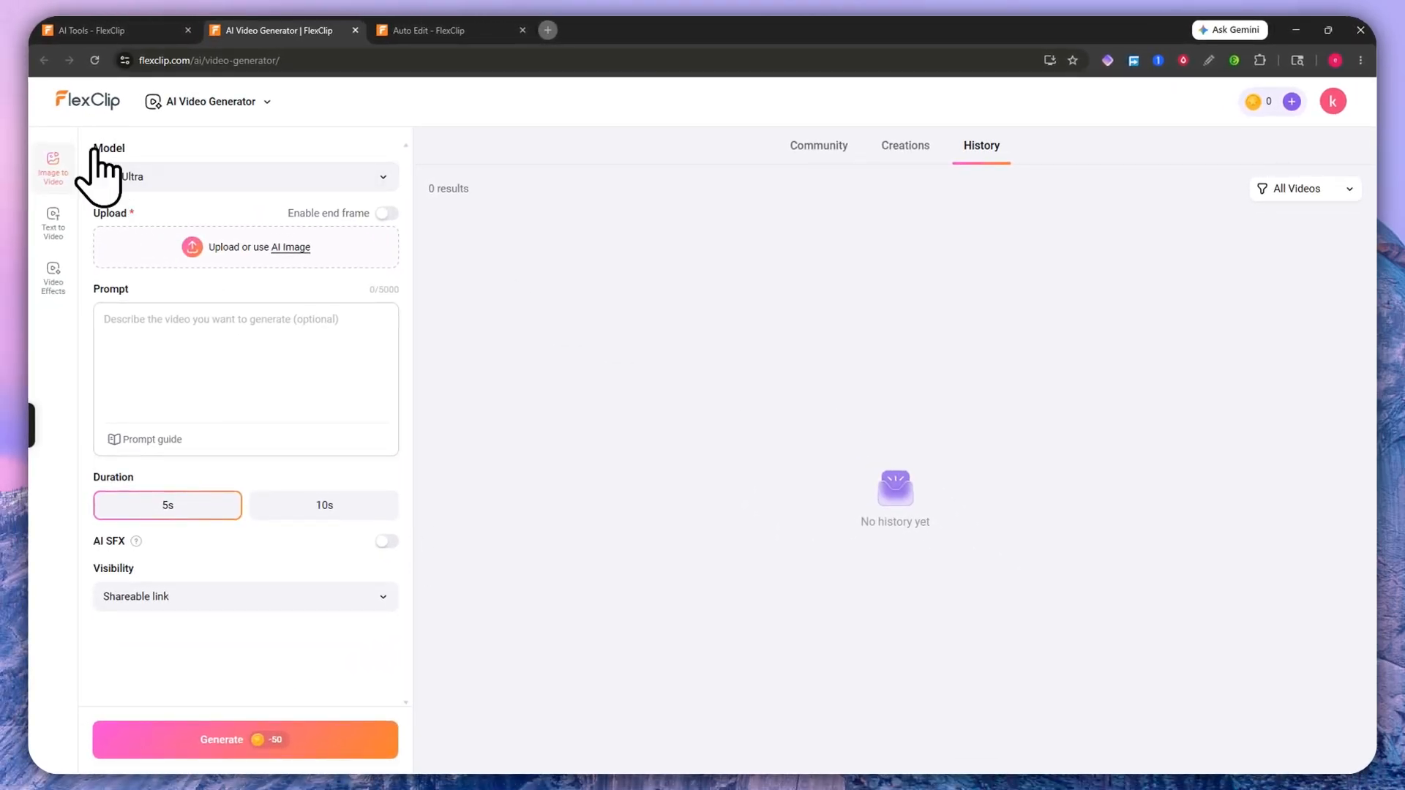
left_click(89, 103)
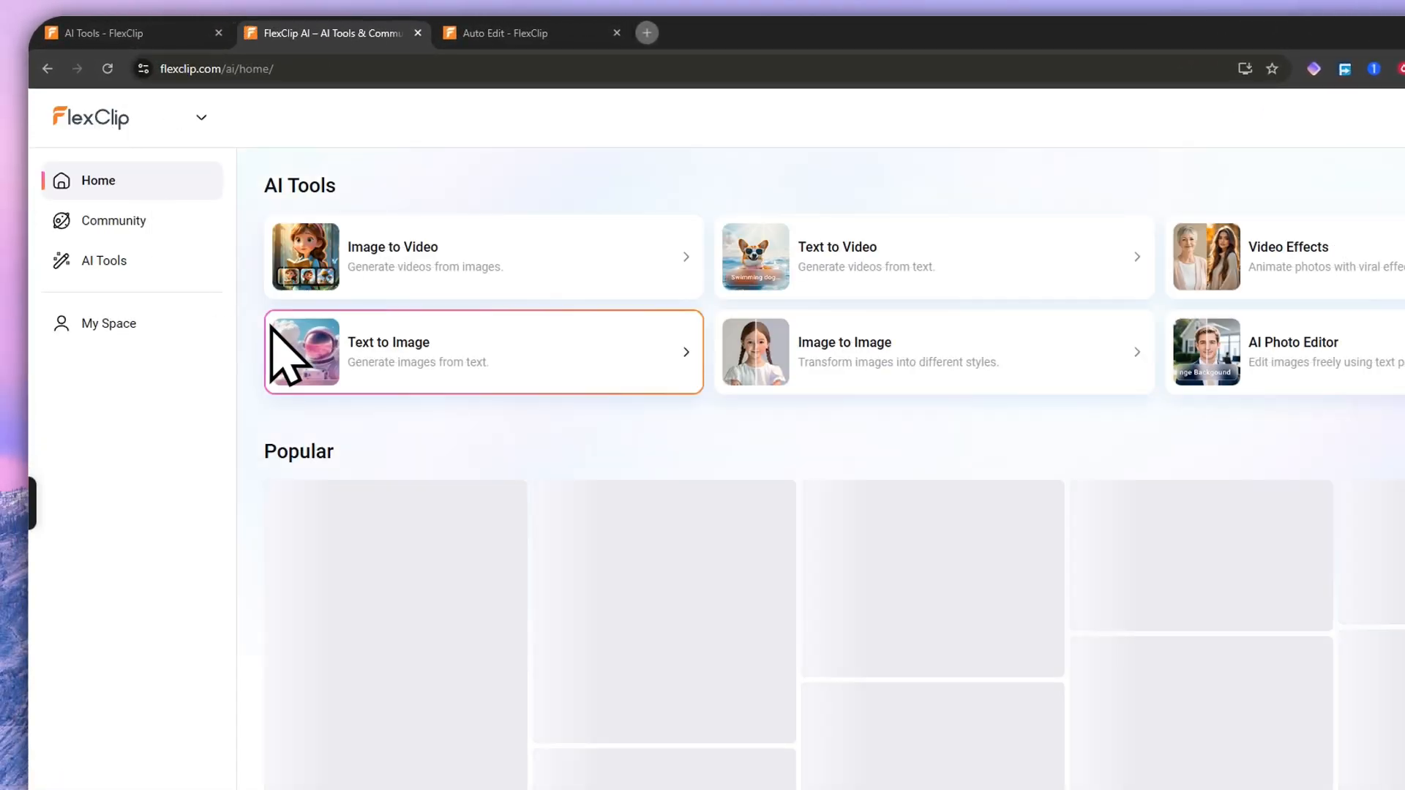
Step: Browse the AI Tools Image and Video sections and open AI Text to Image in a new tab
left_click(110, 262)
scroll(810, 627, "down", 4)
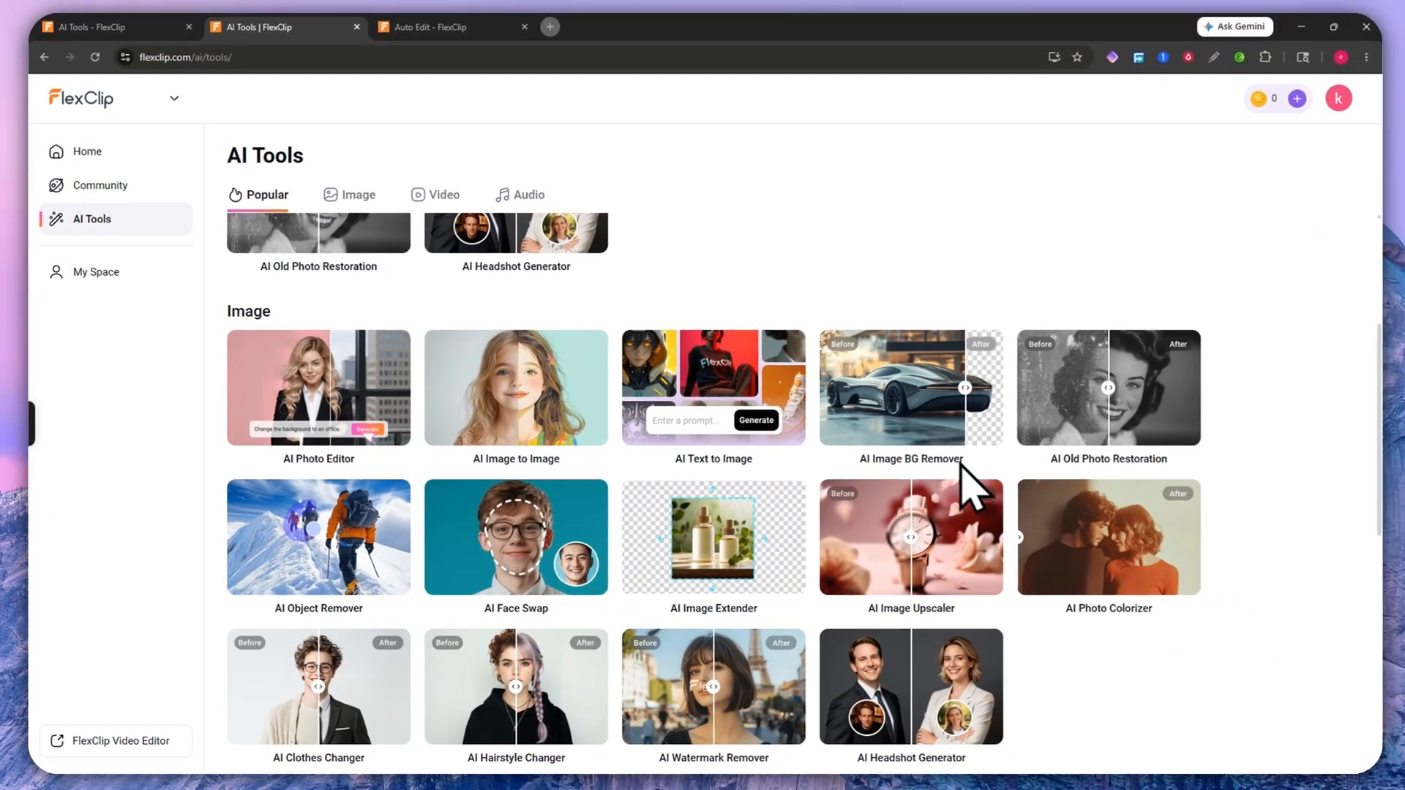
scroll(1076, 512, "down", 3)
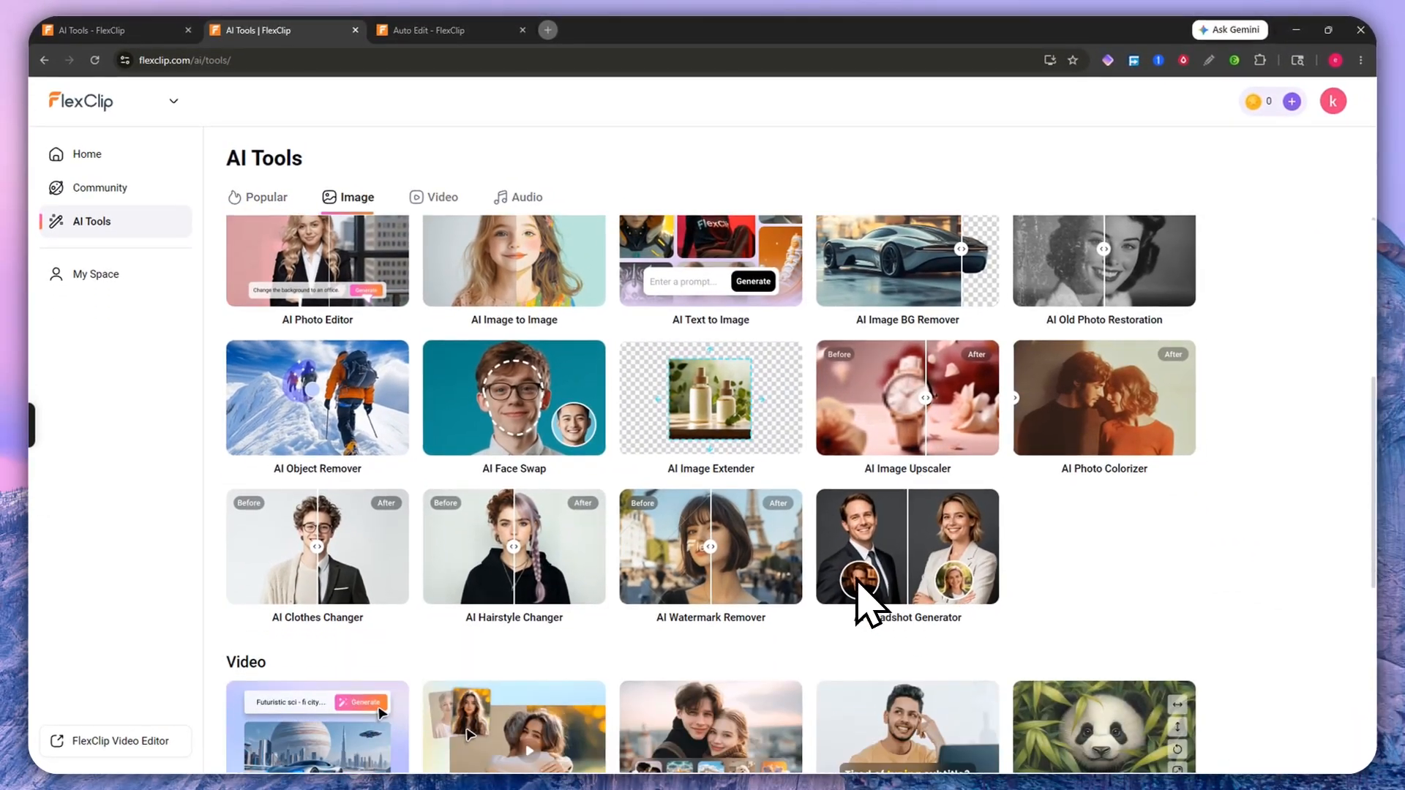
scroll(533, 486, "up", 1)
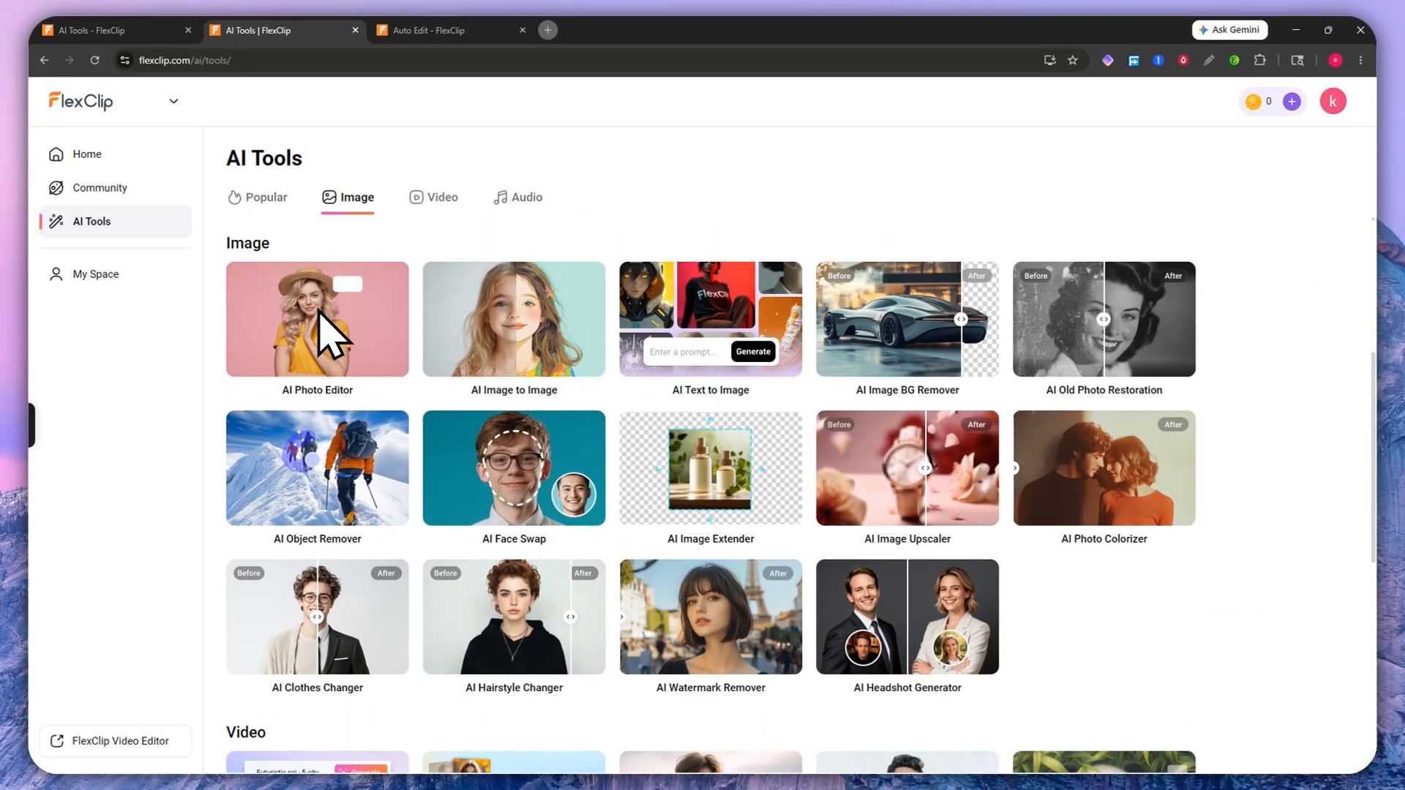
scroll(742, 512, "down", 4)
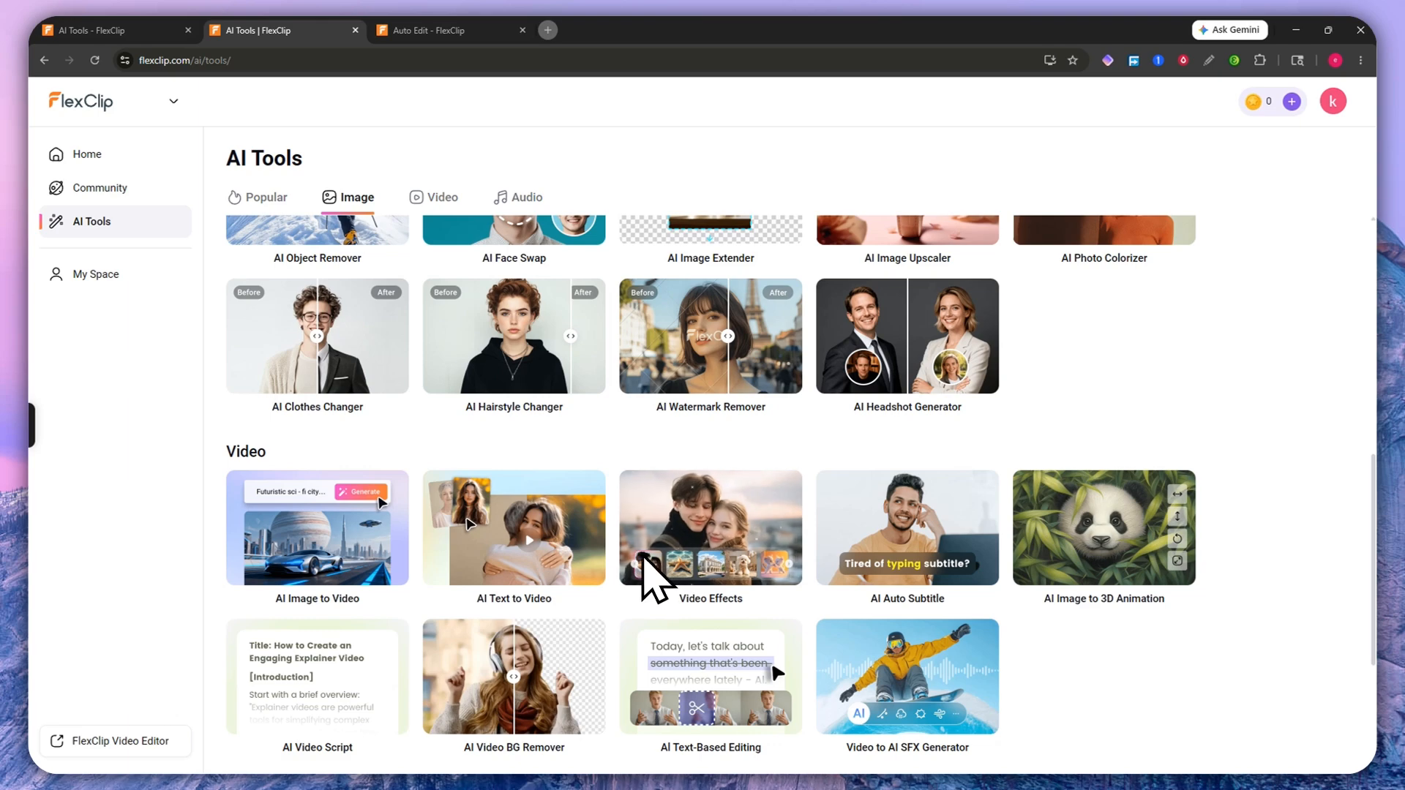
scroll(655, 578, "up", 4)
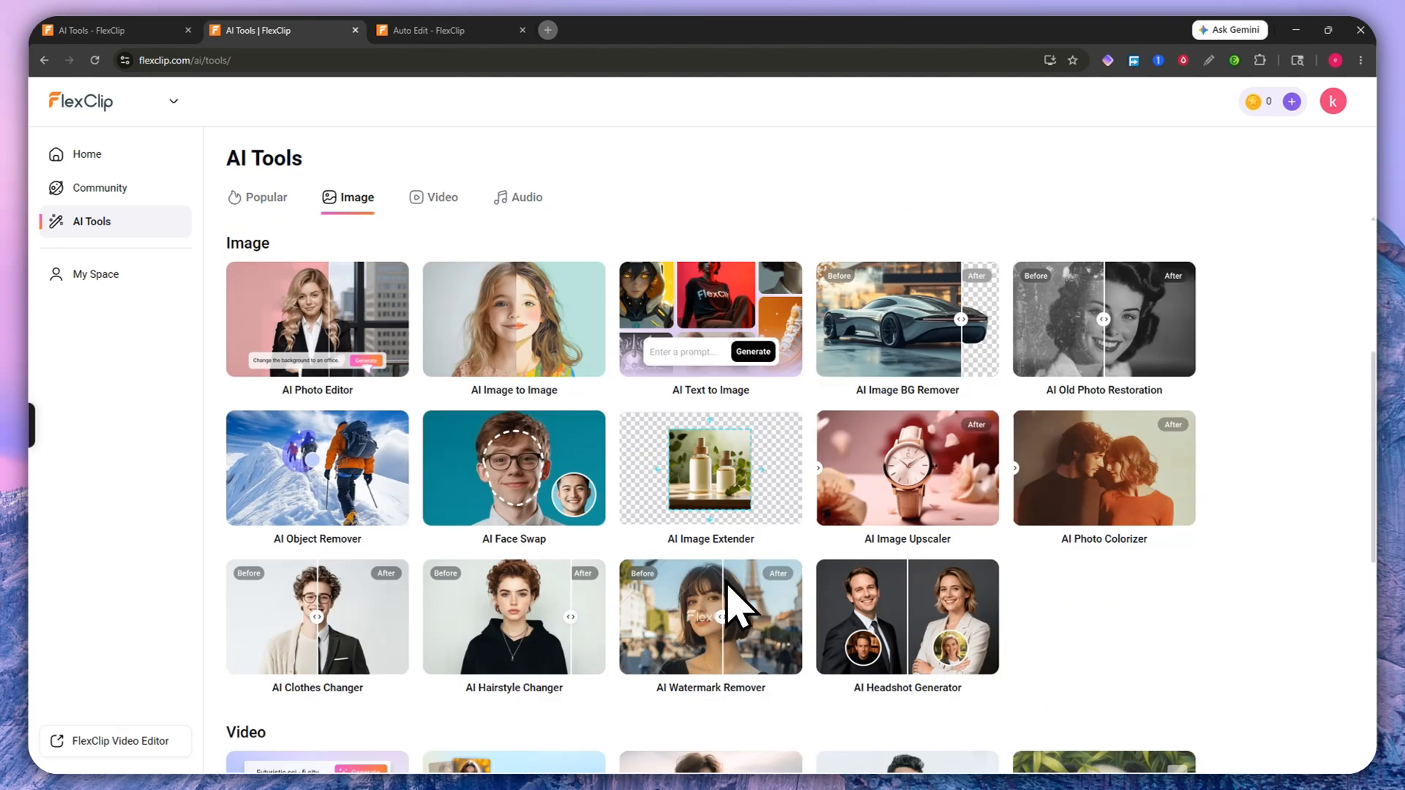
left_click(709, 351)
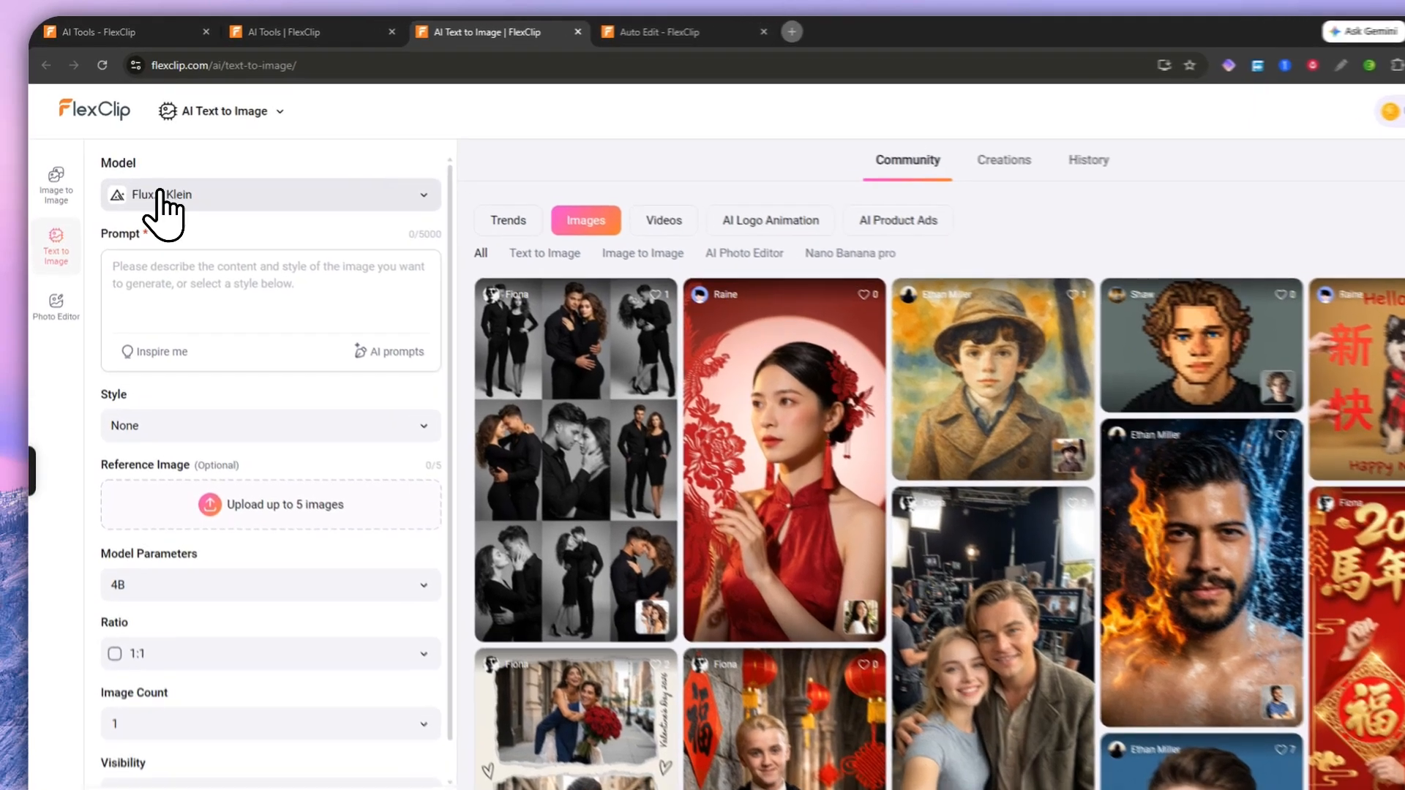
Step: Try the Qwen Image, Bytedance Seedream 4, Flux Schnell and Flux 1.1 Pro models
left_click(160, 193)
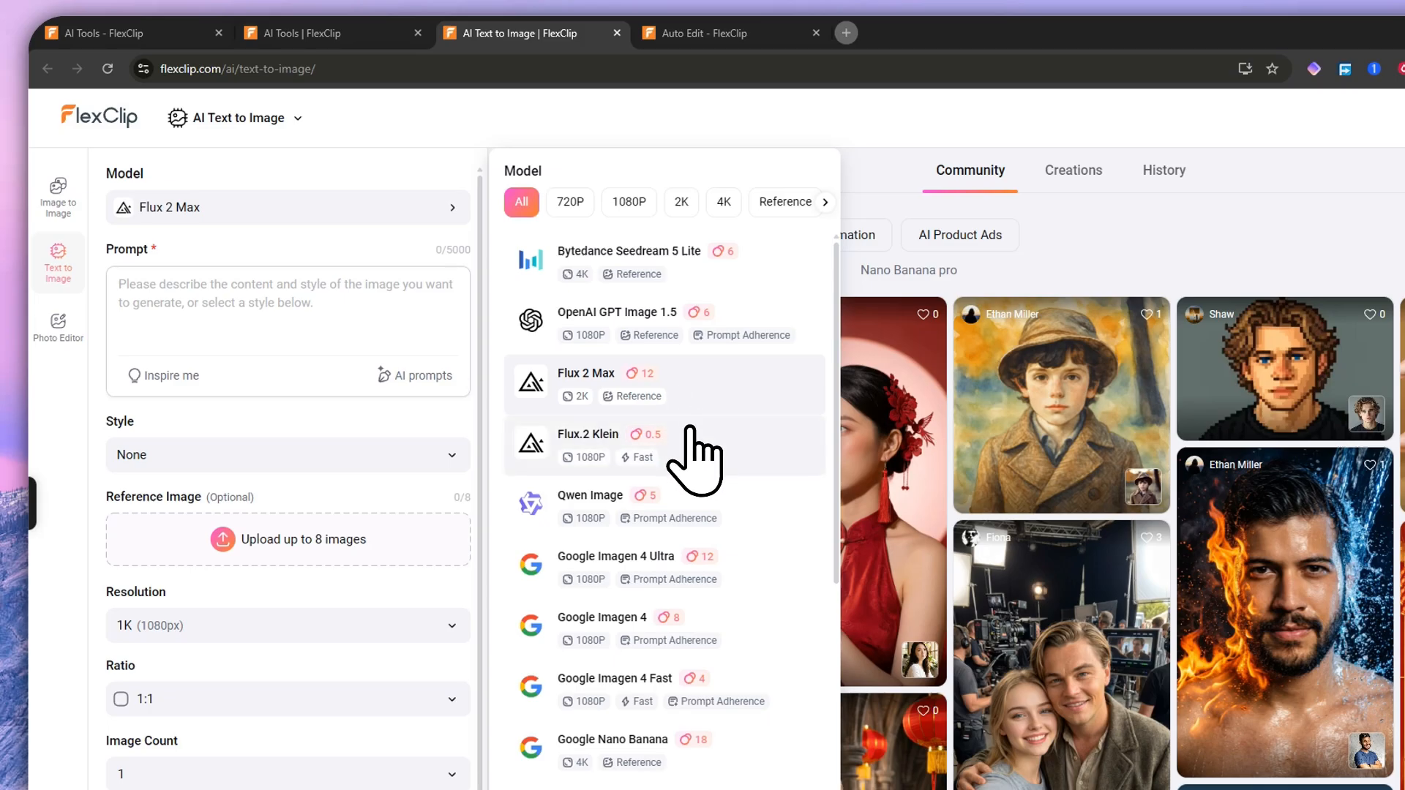
left_click(699, 512)
scroll(706, 556, "down", 5)
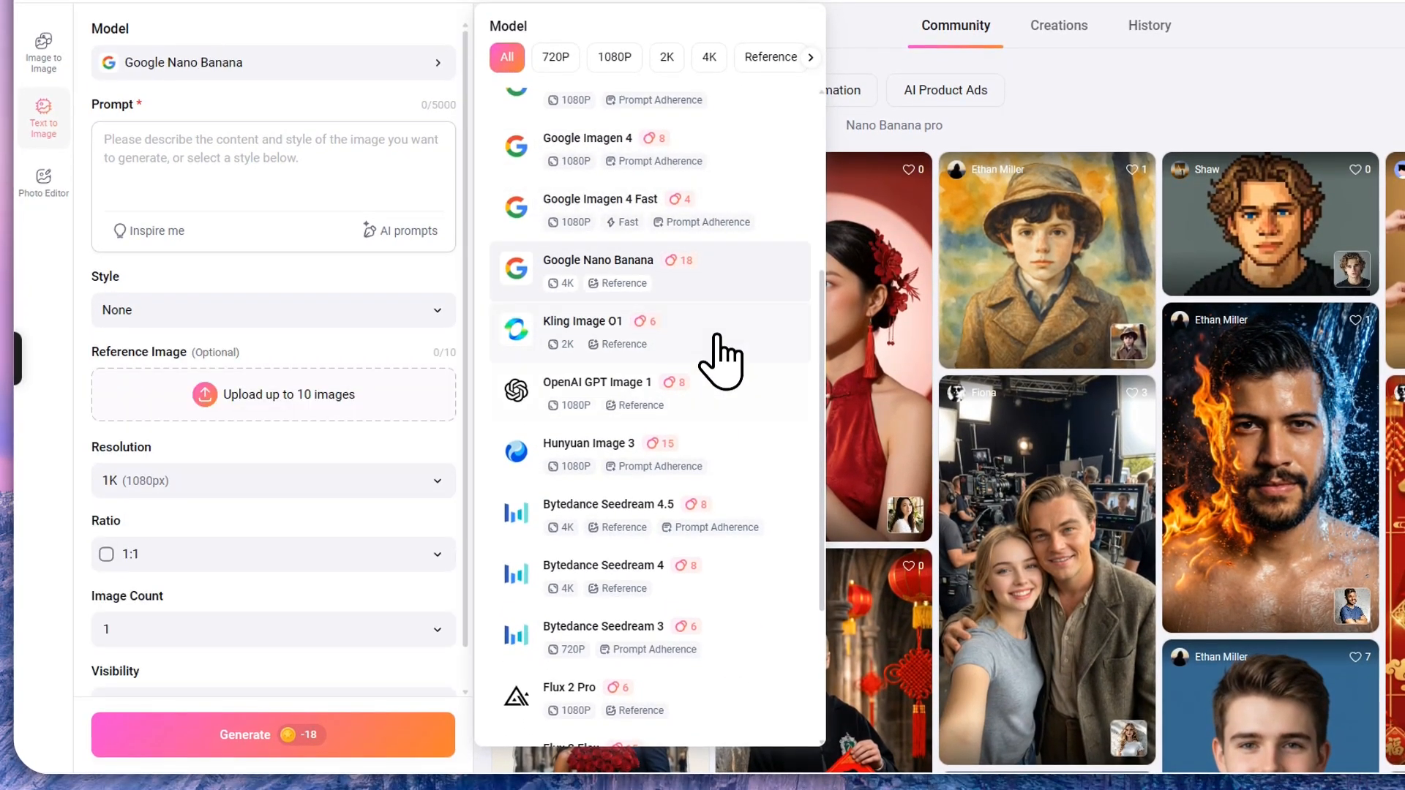
left_click(730, 578)
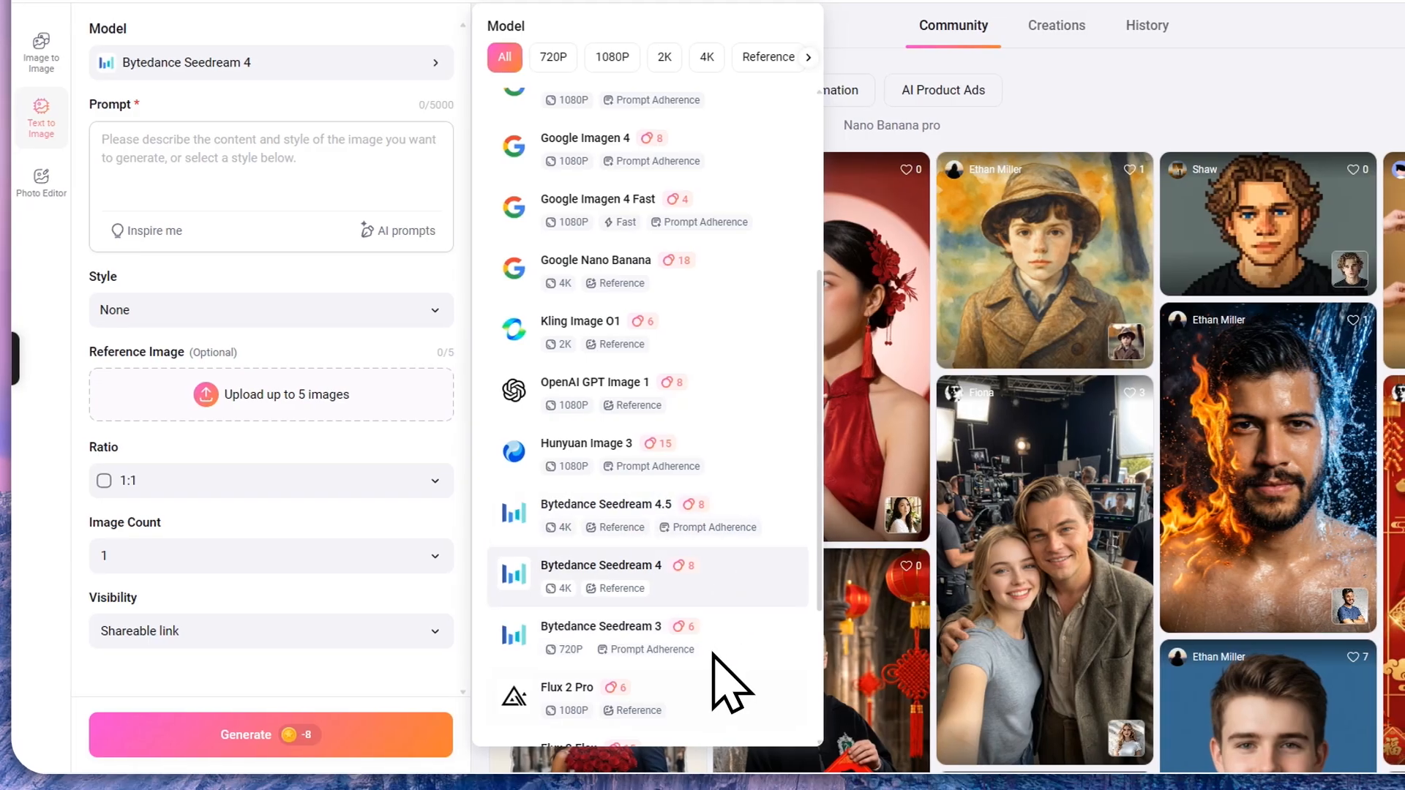
scroll(722, 666, "up", 5)
scroll(714, 337, "down", 8)
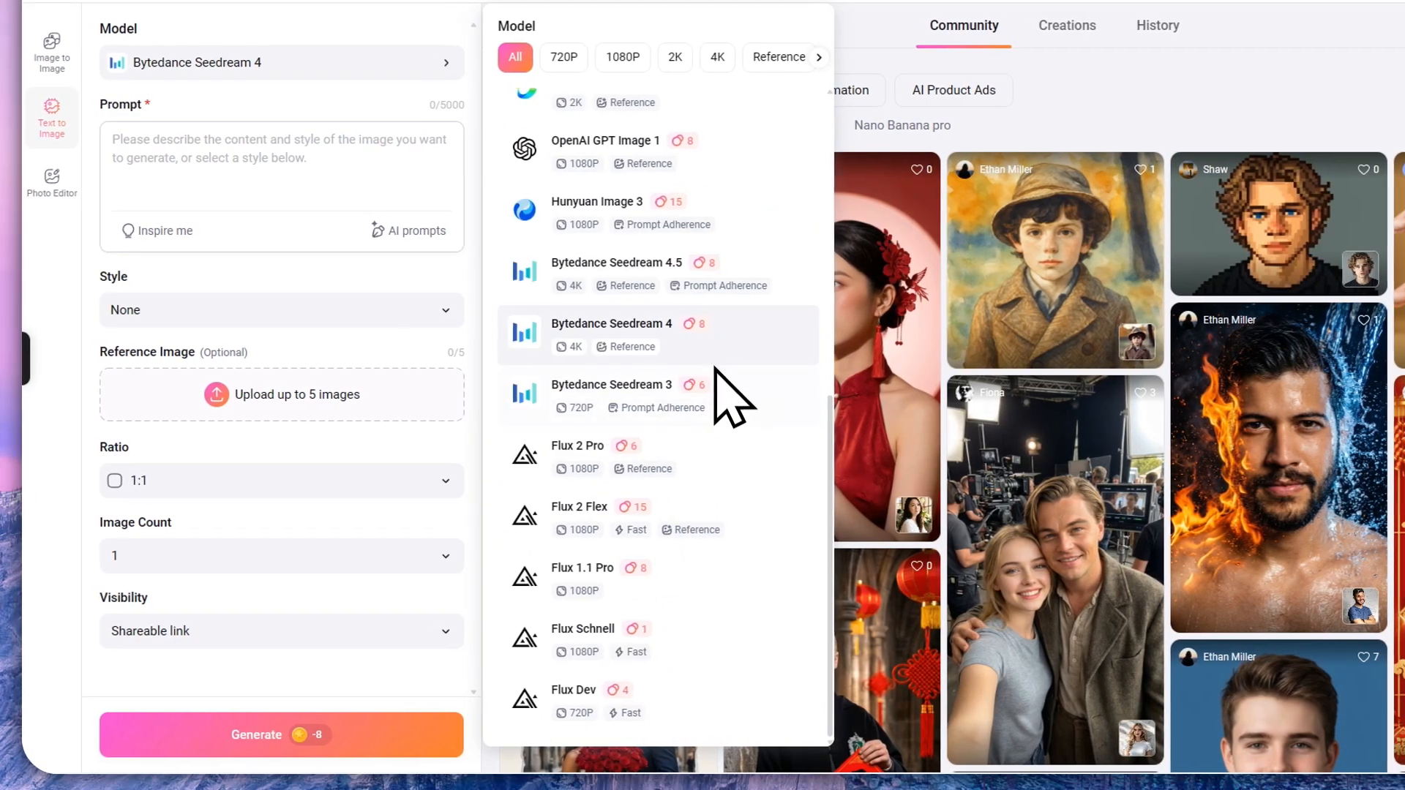
left_click(685, 636)
left_click(706, 585)
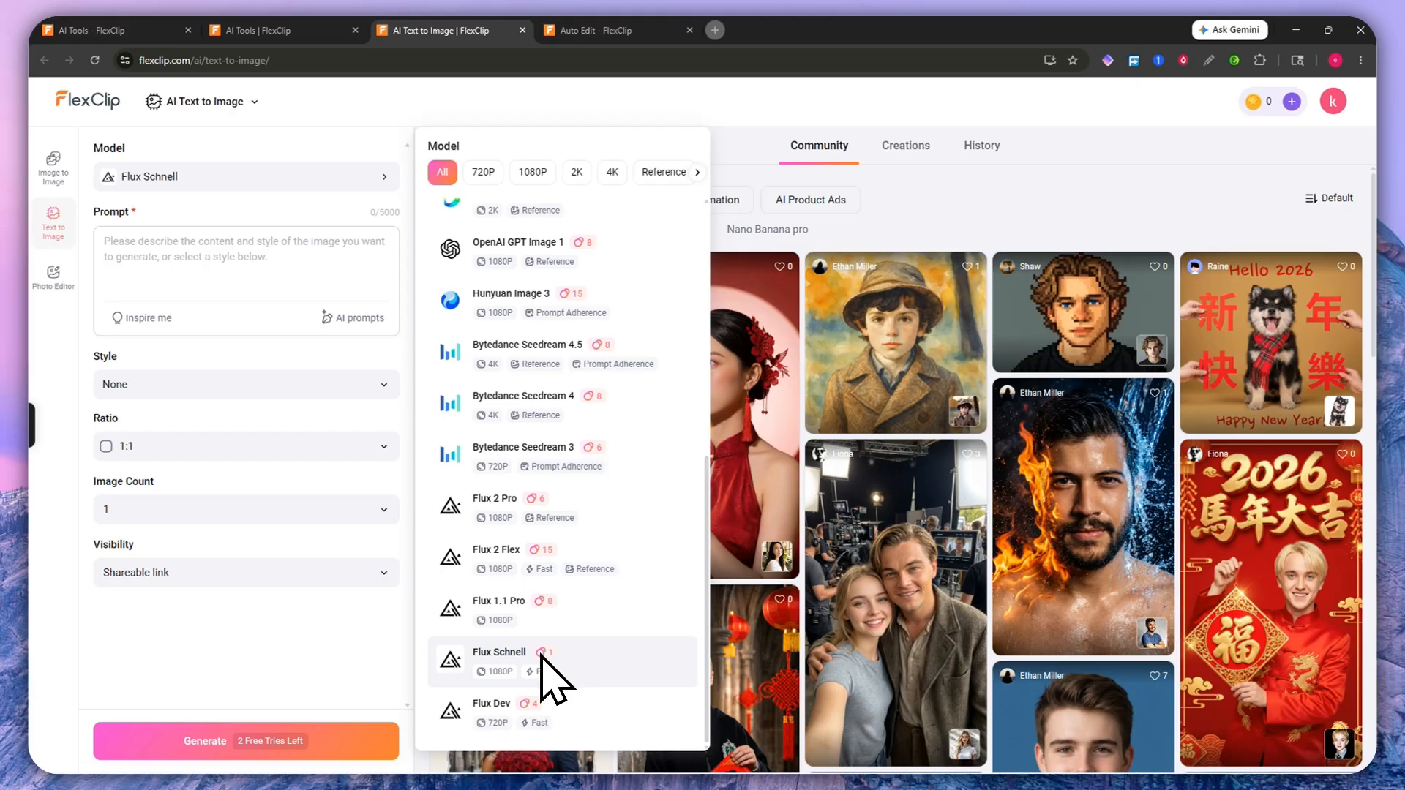
Step: Try Google Nano Banana, Kling Image O1, OpenAI GPT Image 1 and Bytedance Seedream 4.5, 4 and 3
scroll(564, 651, "up", 6)
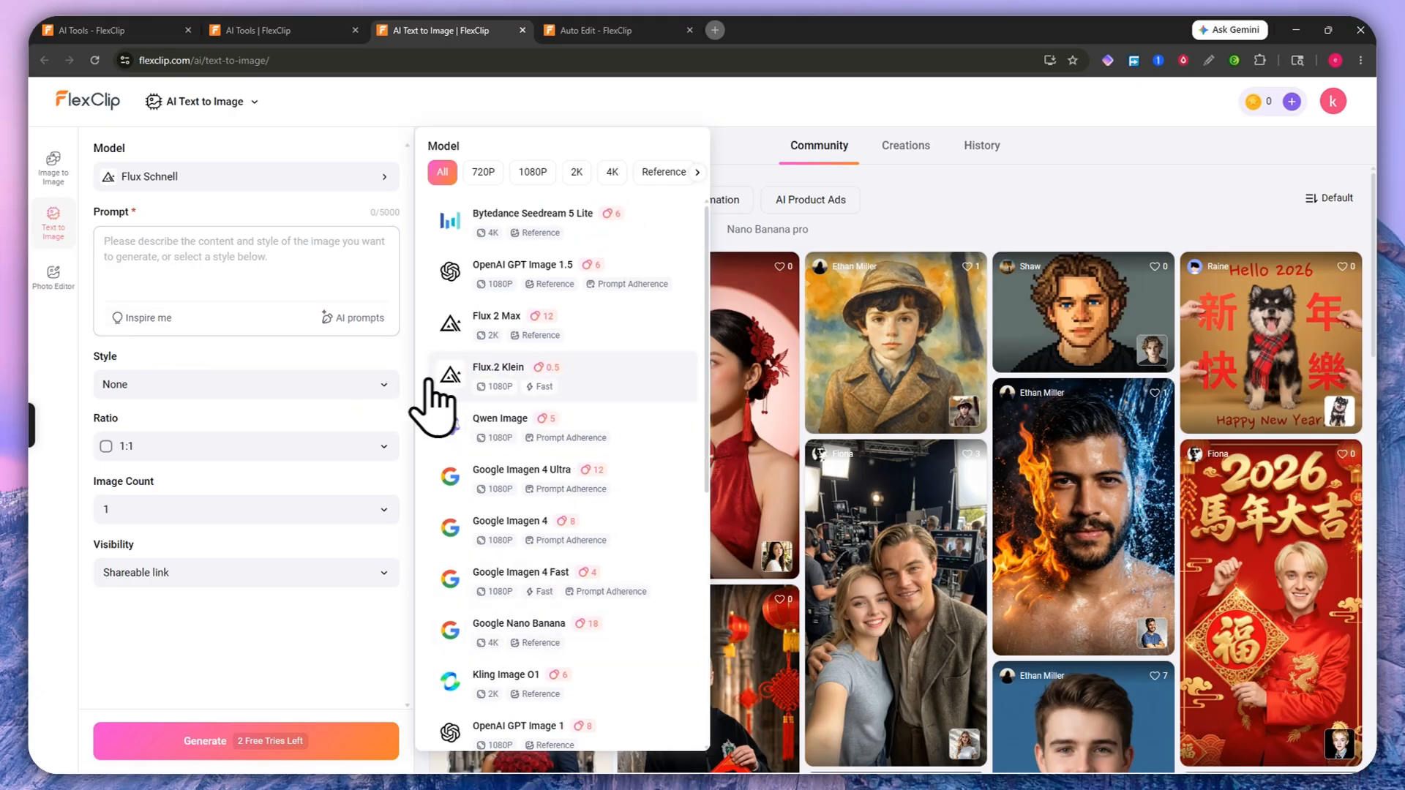
scroll(532, 541, "down", 5)
scroll(539, 495, "up", 5)
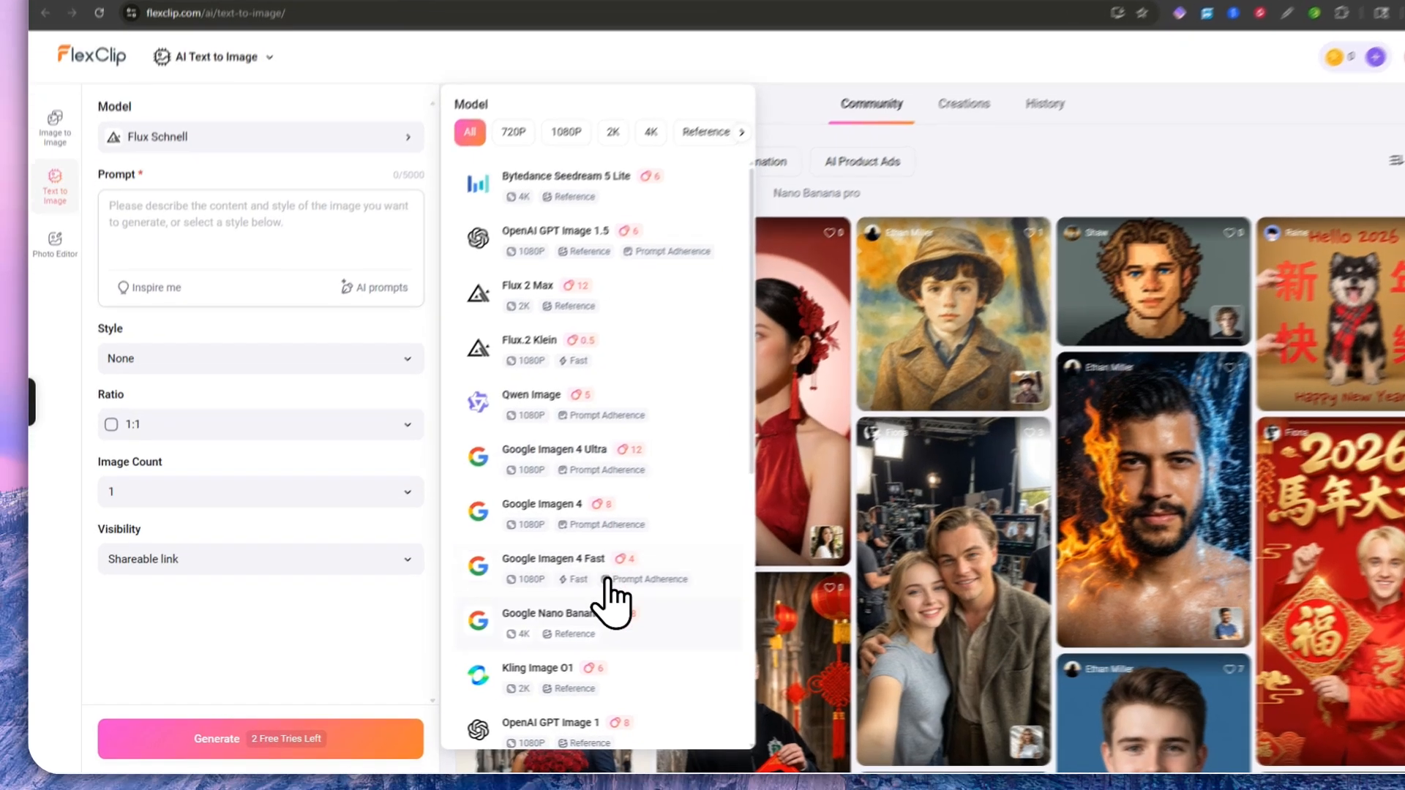
left_click(589, 642)
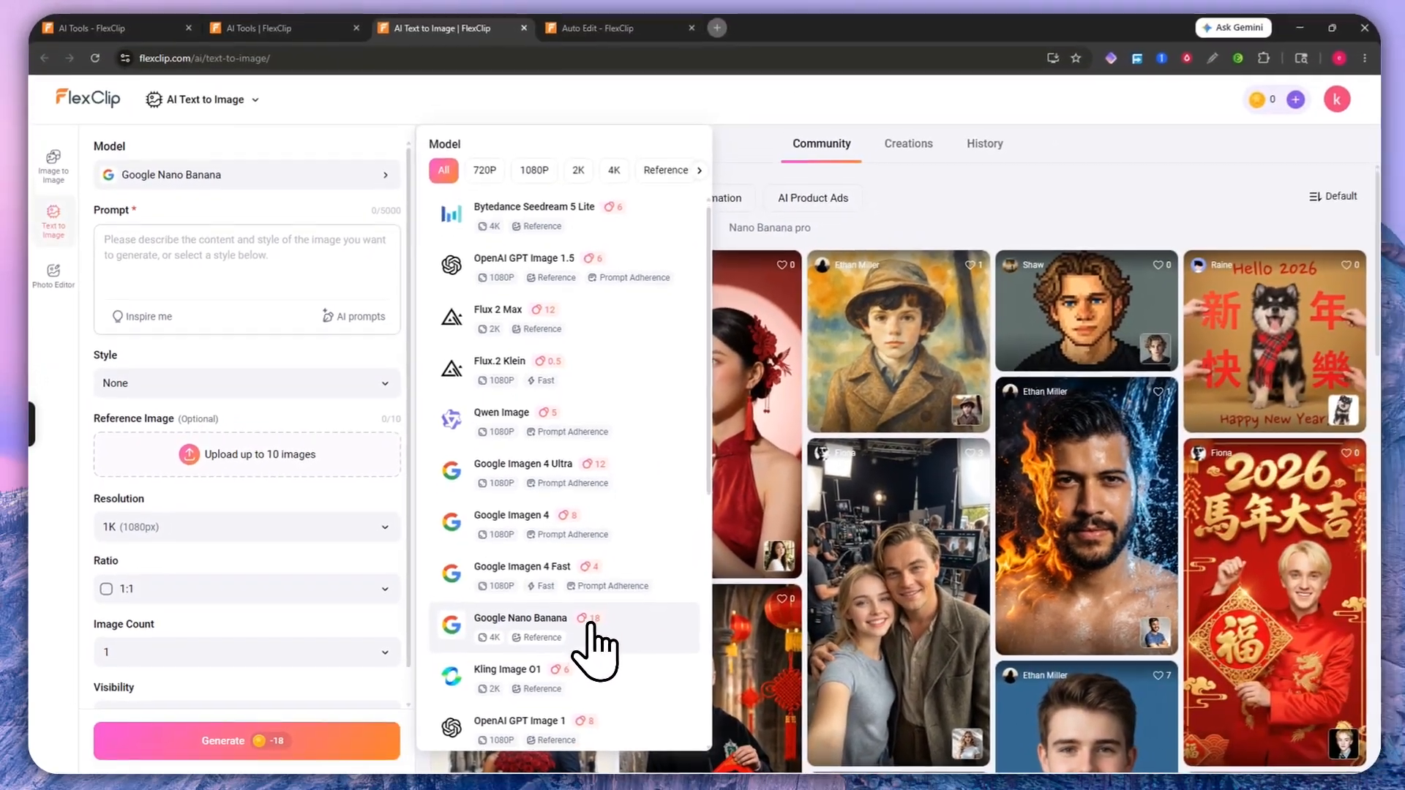
scroll(699, 618, "down", 1)
scroll(595, 575, "down", 3)
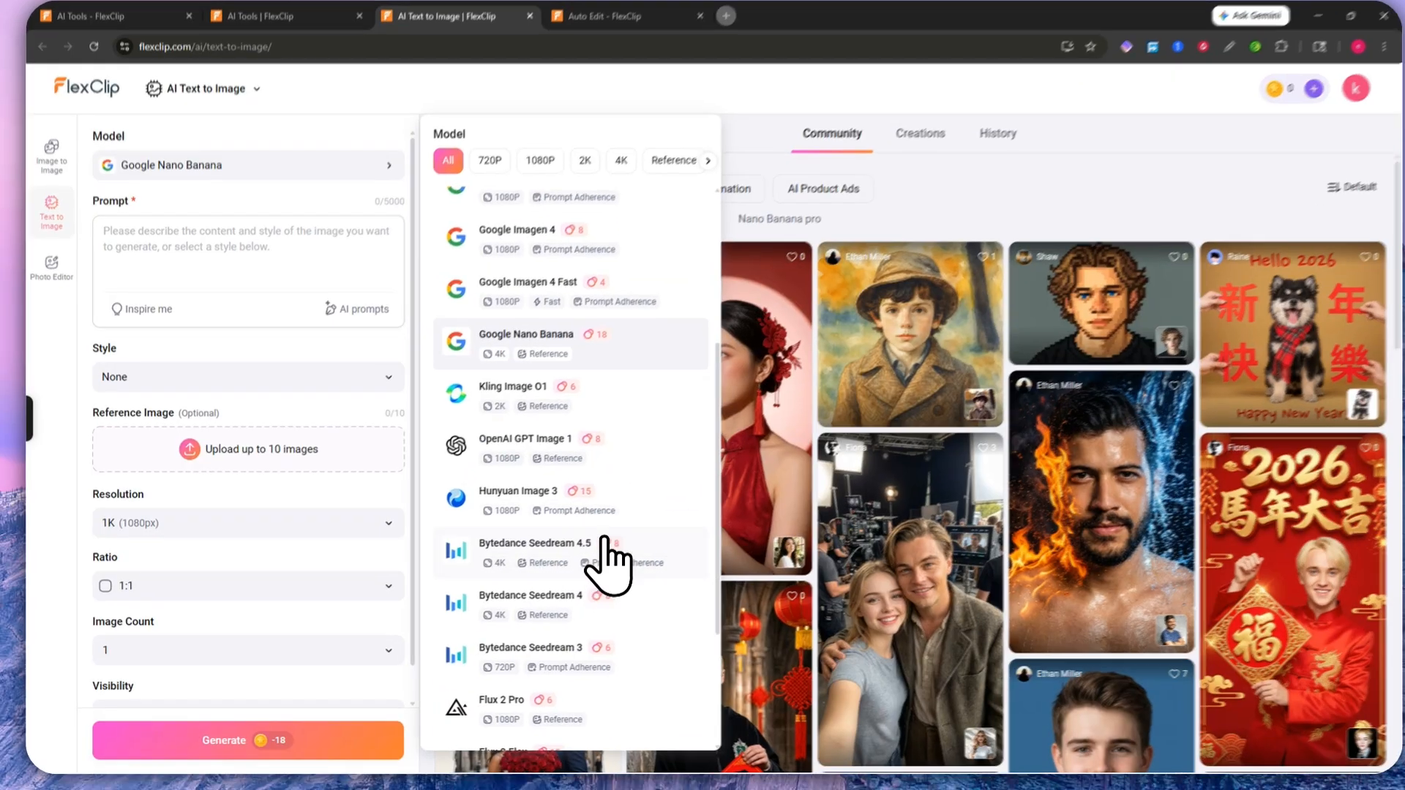
left_click(578, 410)
left_click(607, 460)
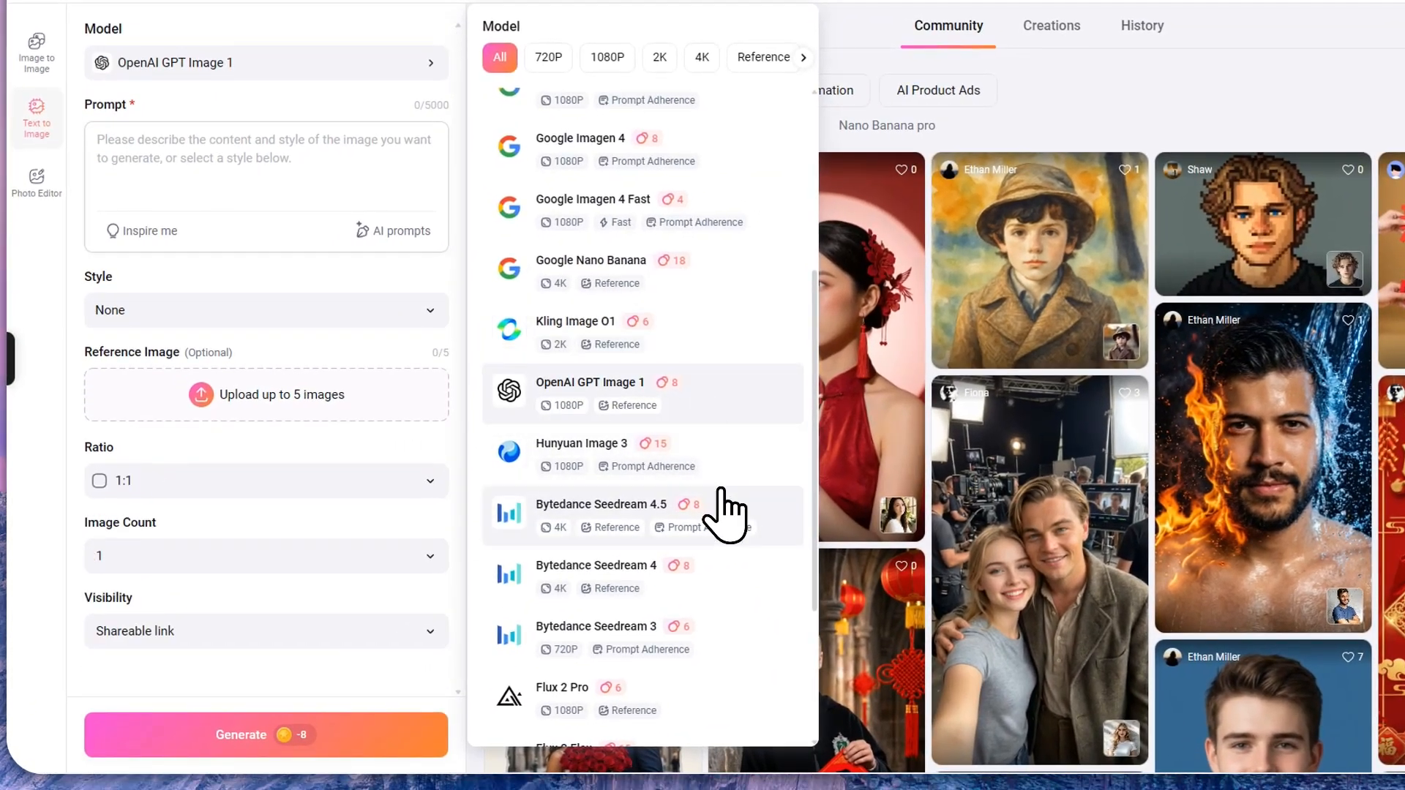
left_click(720, 505)
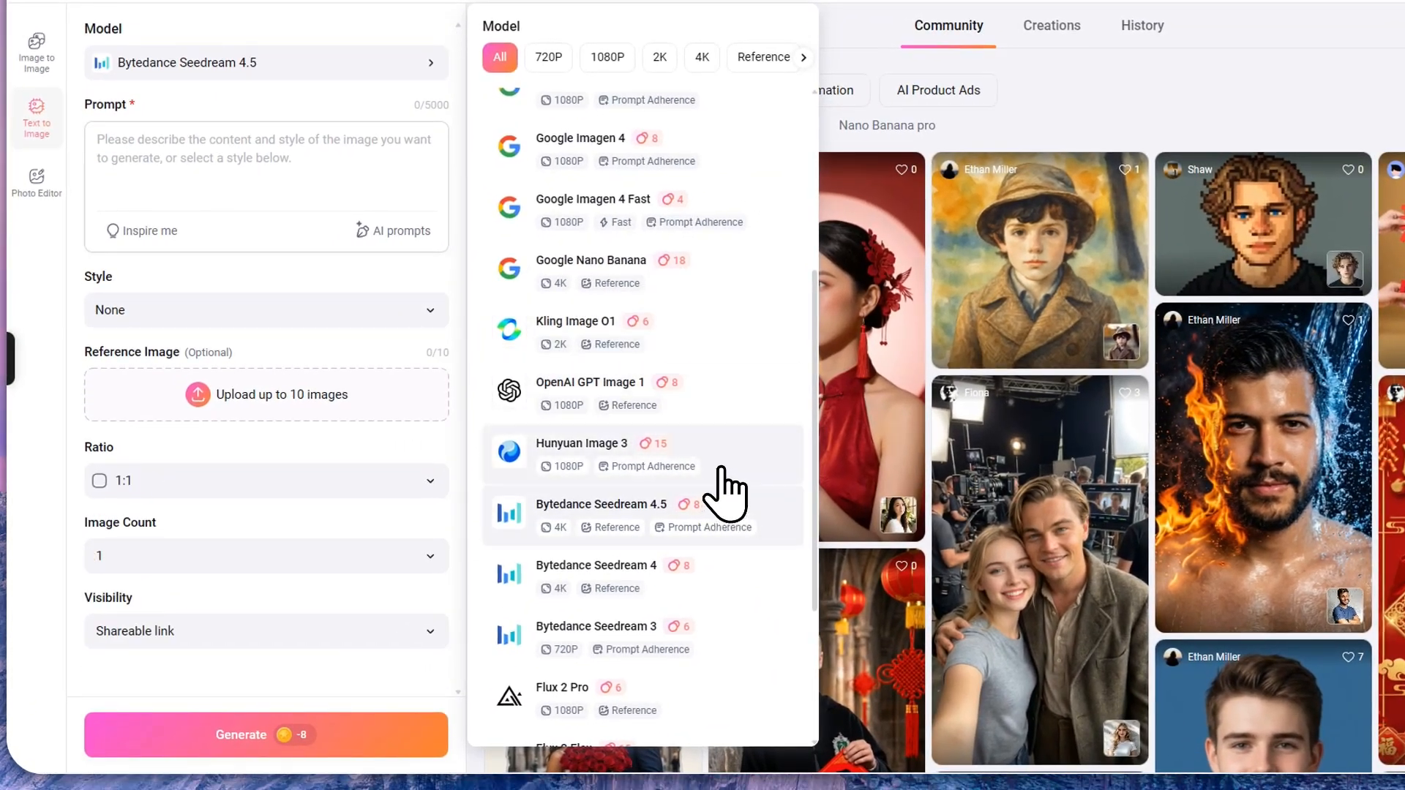
left_click(714, 578)
left_click(721, 640)
Step: Try Flux 2 Pro, Flux 2 Flex, Flux 1.1 Pro, Google Imagen 4 Fast and Google Nano Banana
scroll(720, 658, "down", 2)
scroll(720, 659, "down", 1)
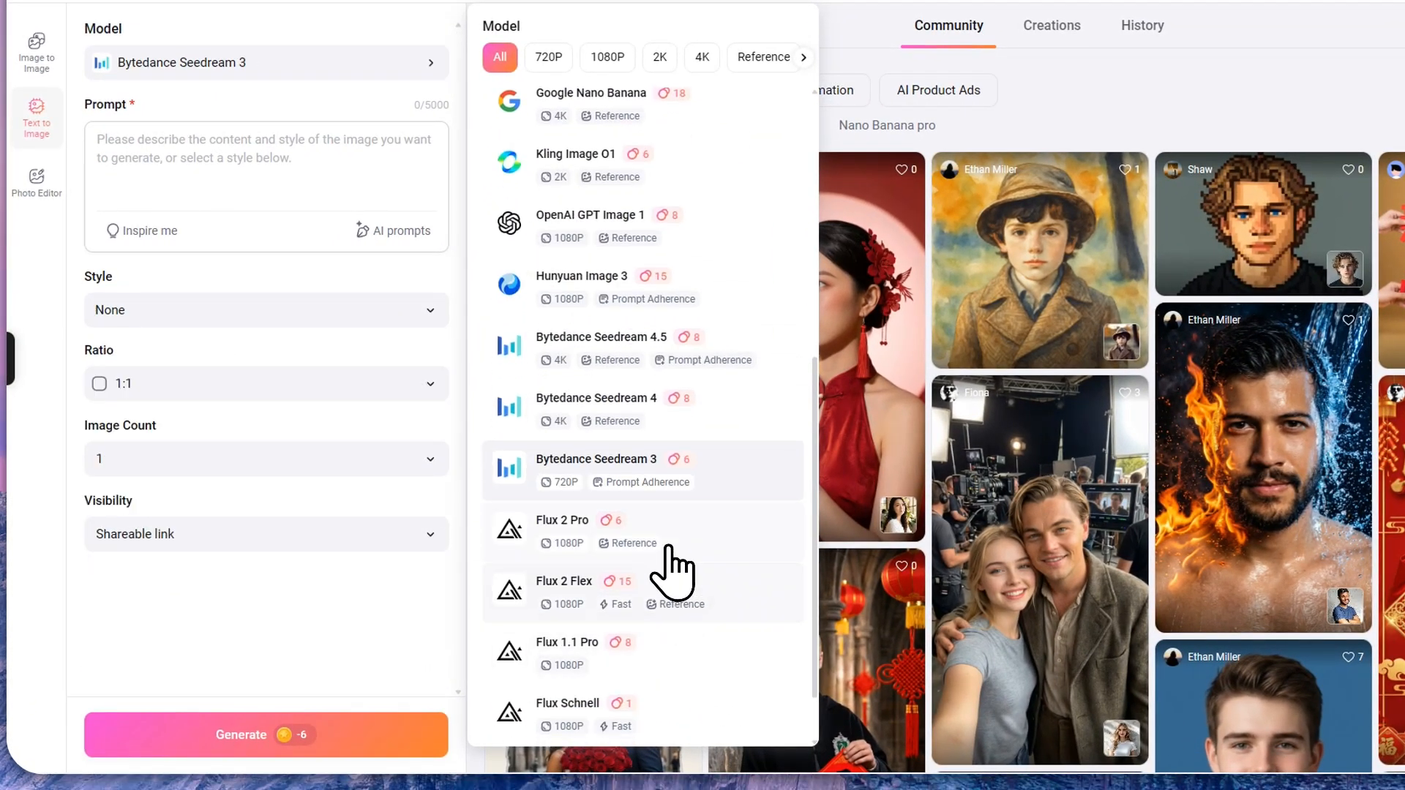
left_click(670, 543)
left_click(670, 604)
left_click(670, 655)
scroll(672, 667, "up", 4)
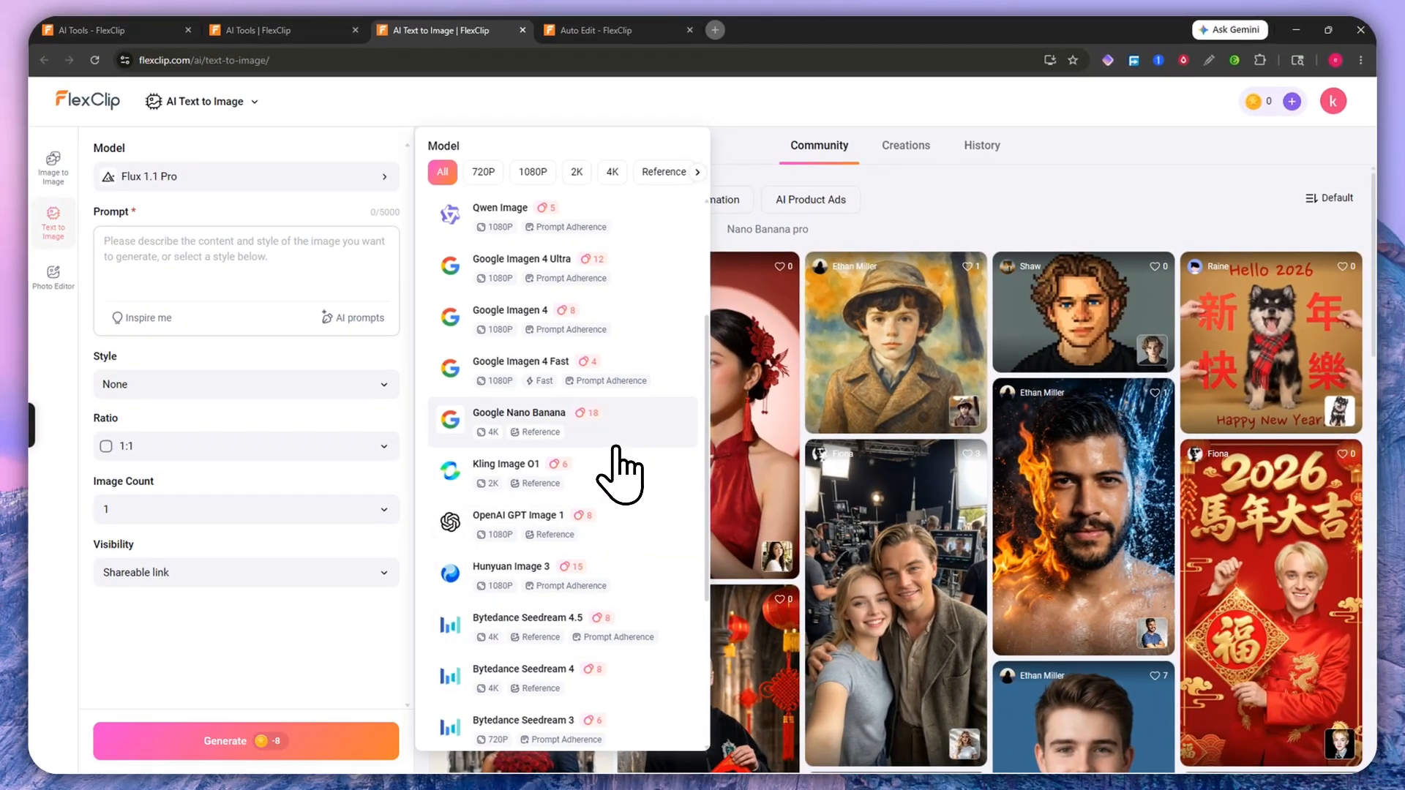
left_click(615, 438)
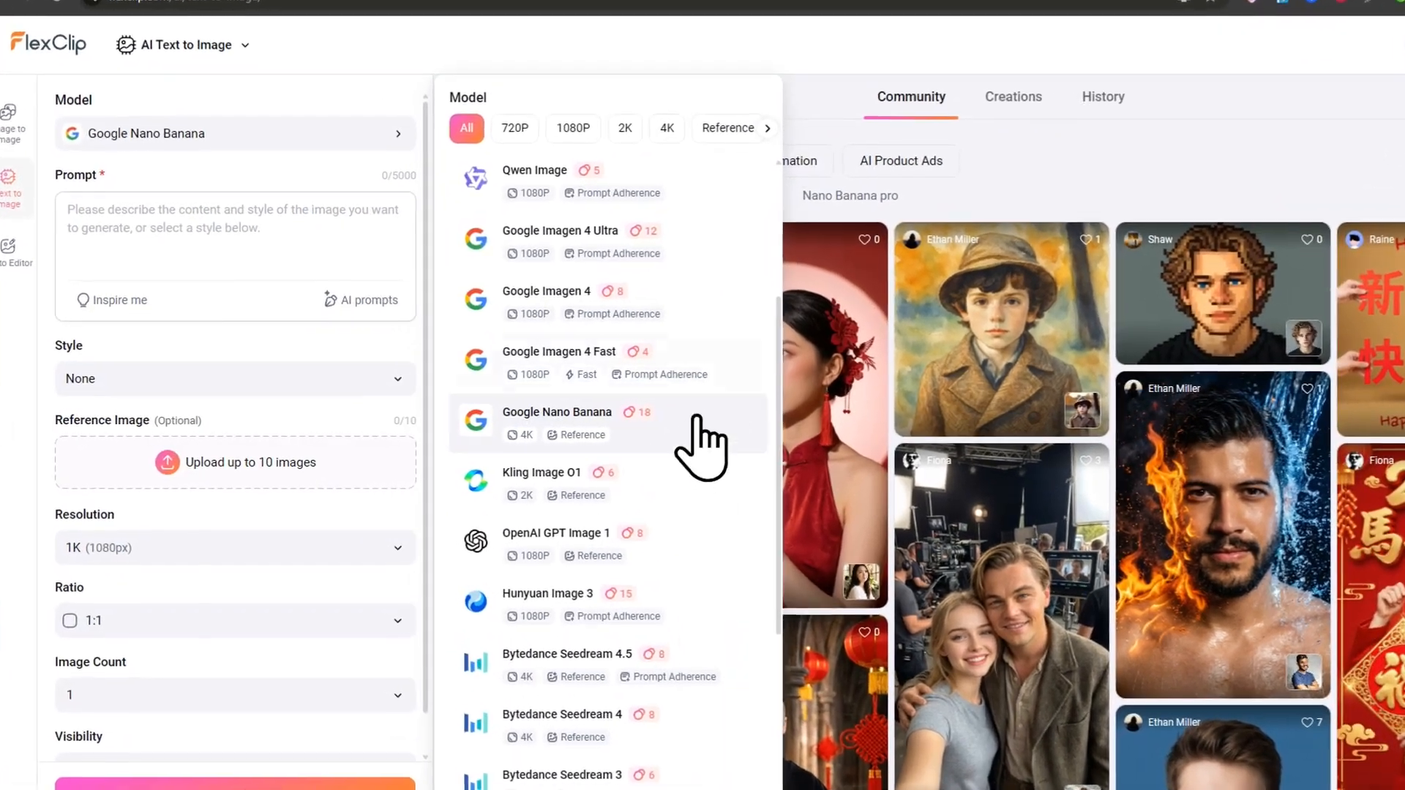
left_click(668, 367)
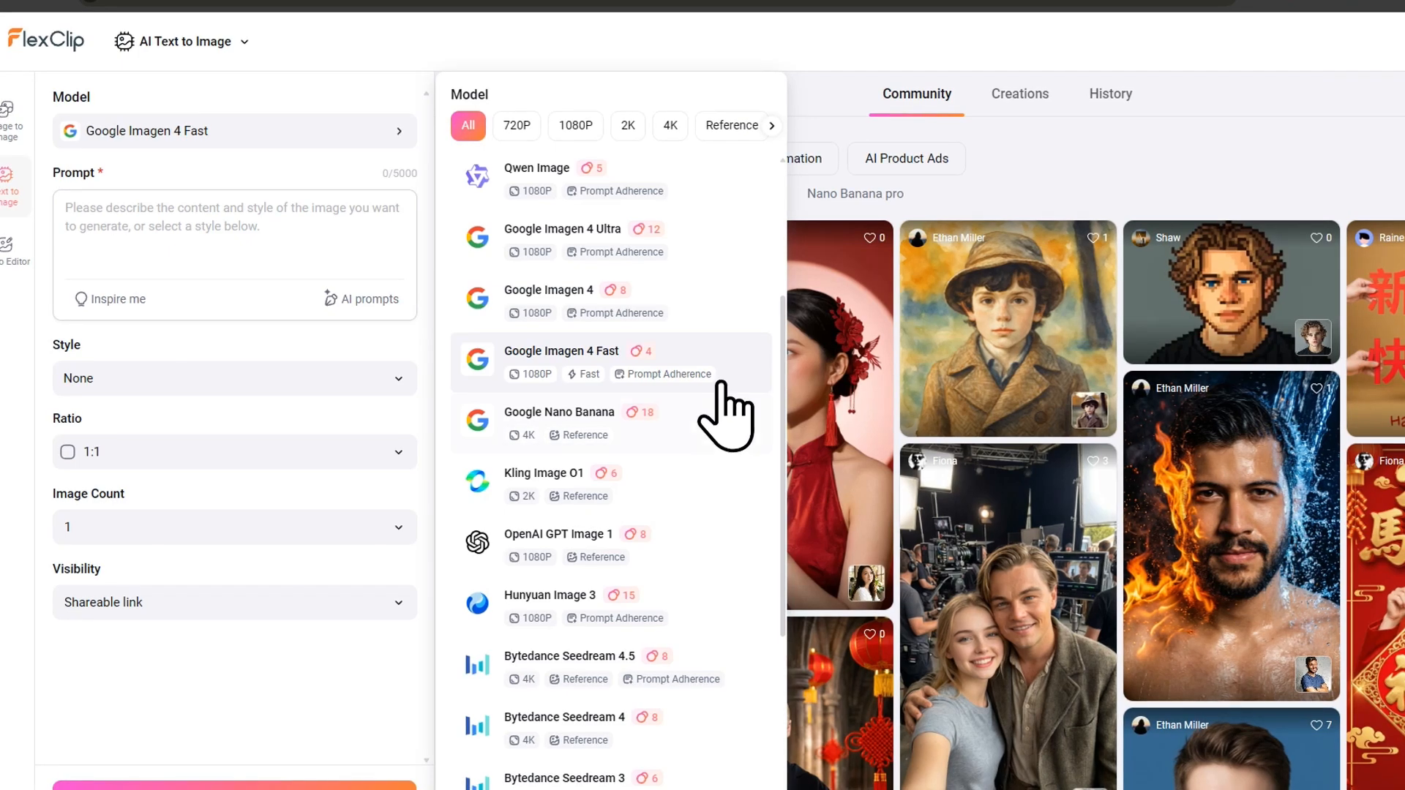
left_click(694, 428)
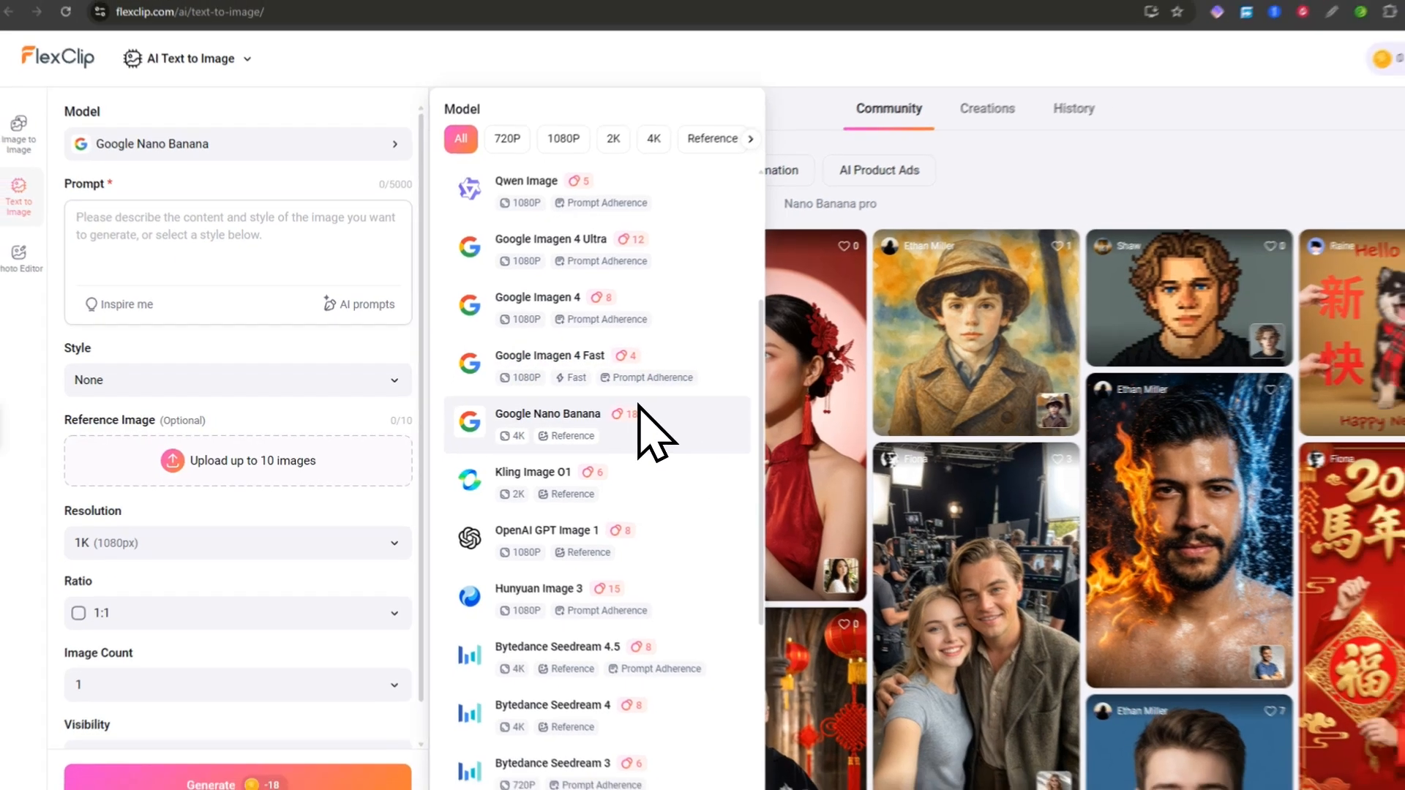
Step: After checking Bytedance Seedream 5 Lite, settle on Flux Schnell as the image model
scroll(692, 388, "up", 3)
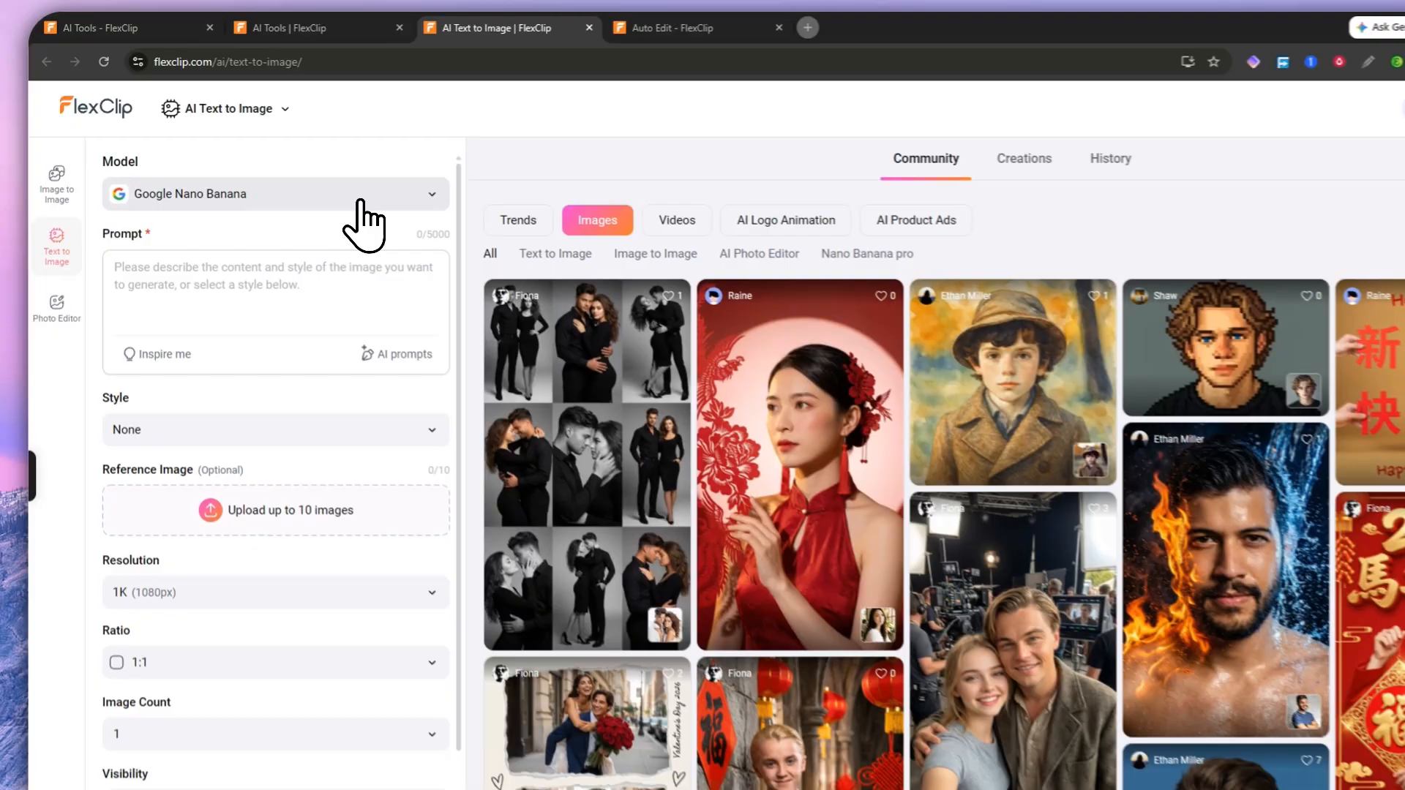
left_click(293, 177)
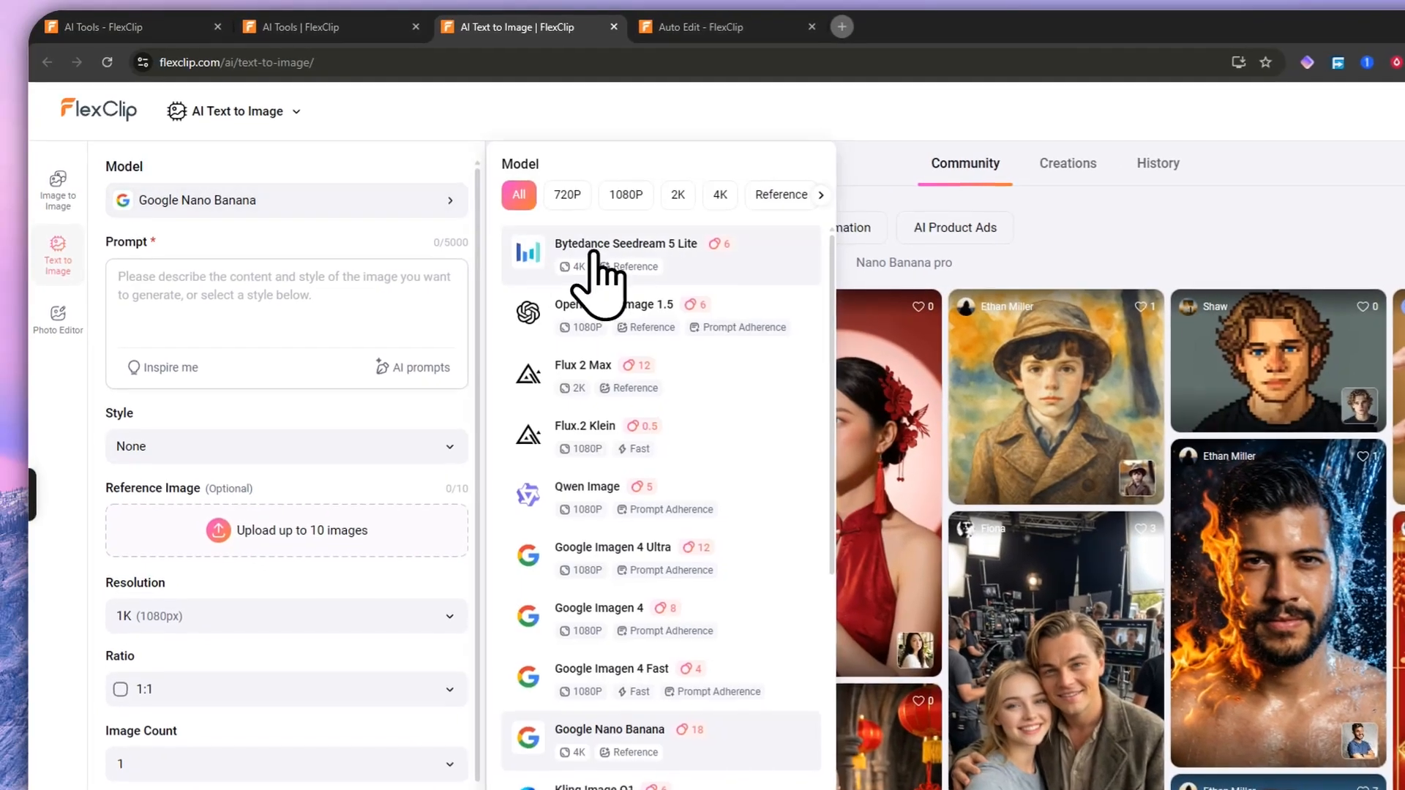
left_click(691, 277)
scroll(659, 564, "down", 8)
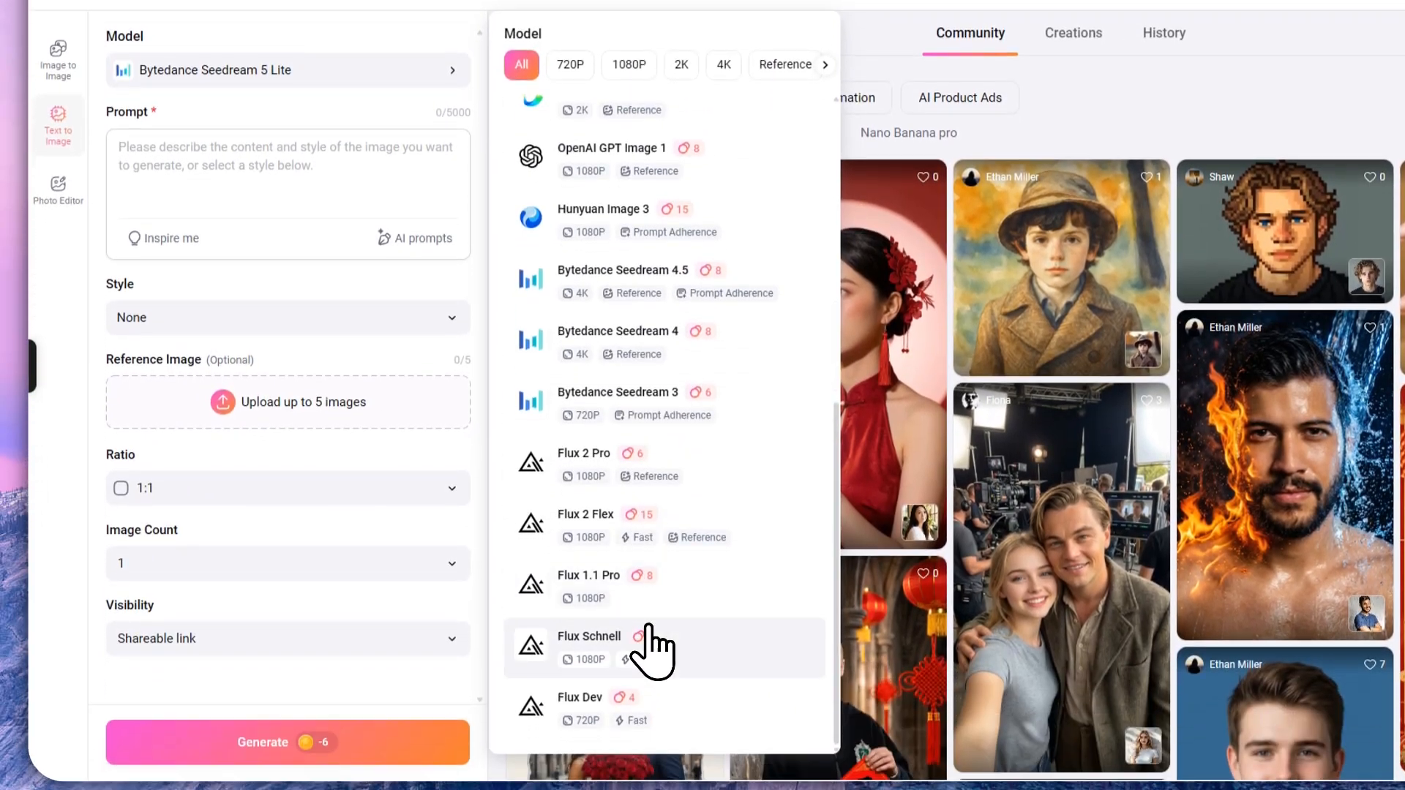
left_click(640, 761)
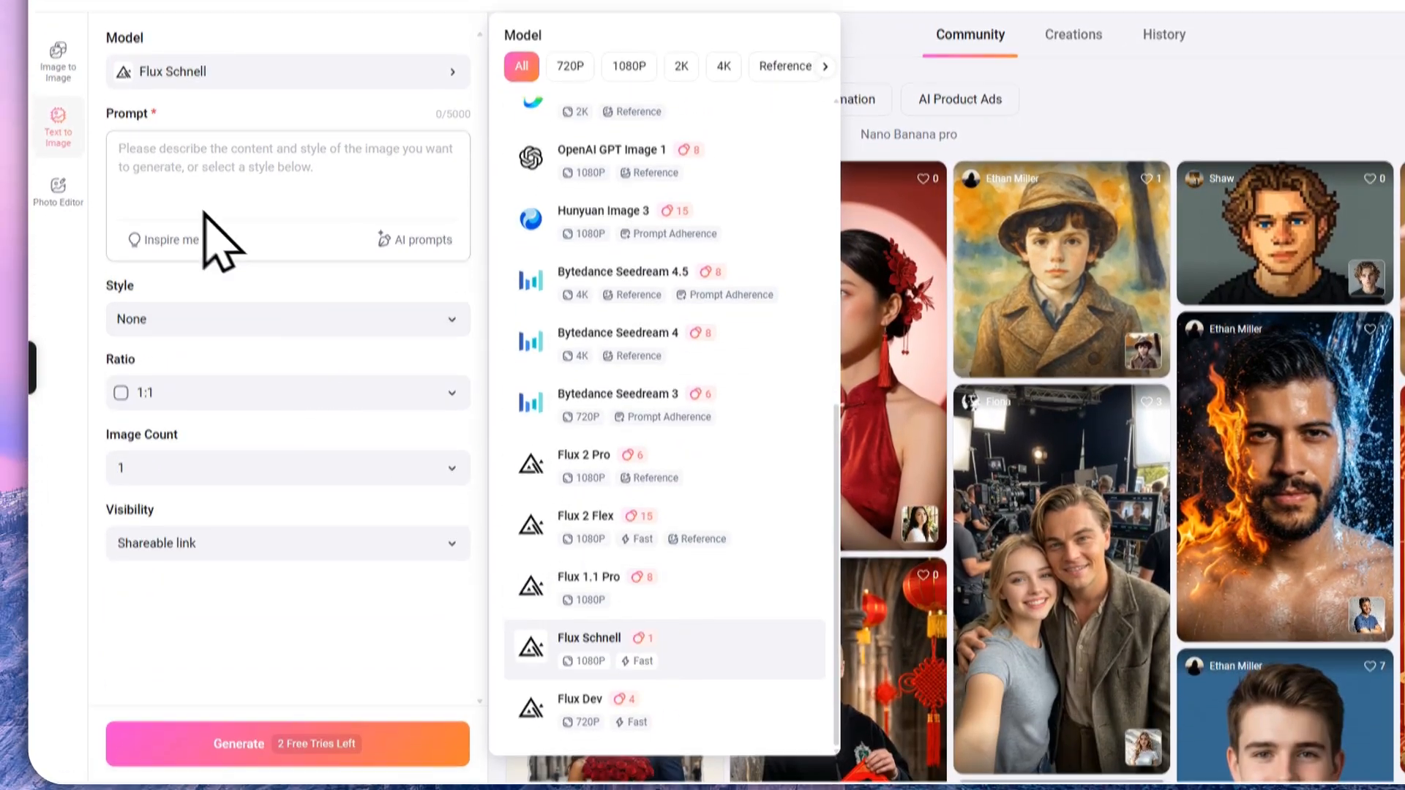
left_click(191, 137)
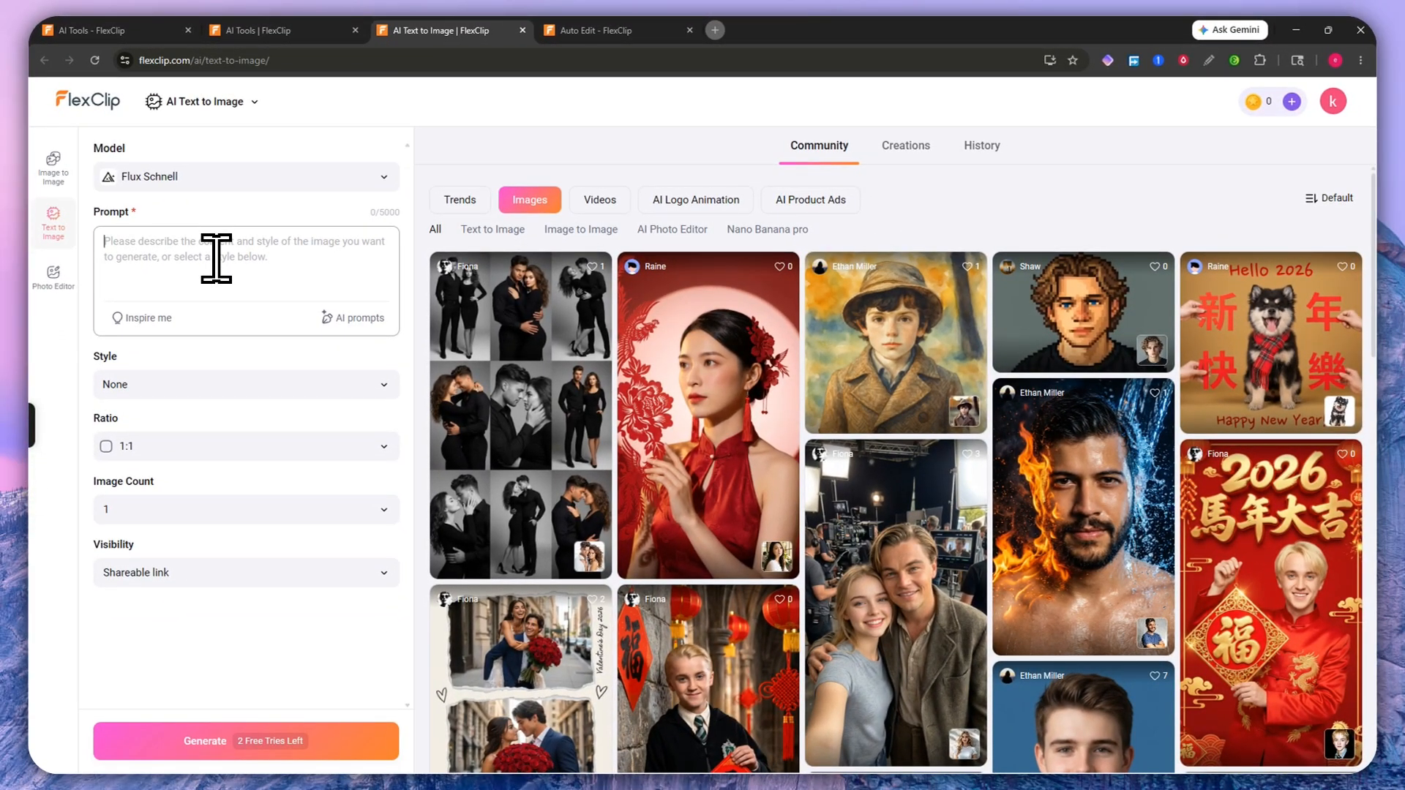
Step: Type the prompt 'a picture of a dog in a frame with a sunglass and a hat.' and copy it
type("FR")
key("BackSpace")
key("BackSpace")
key("BackSpace")
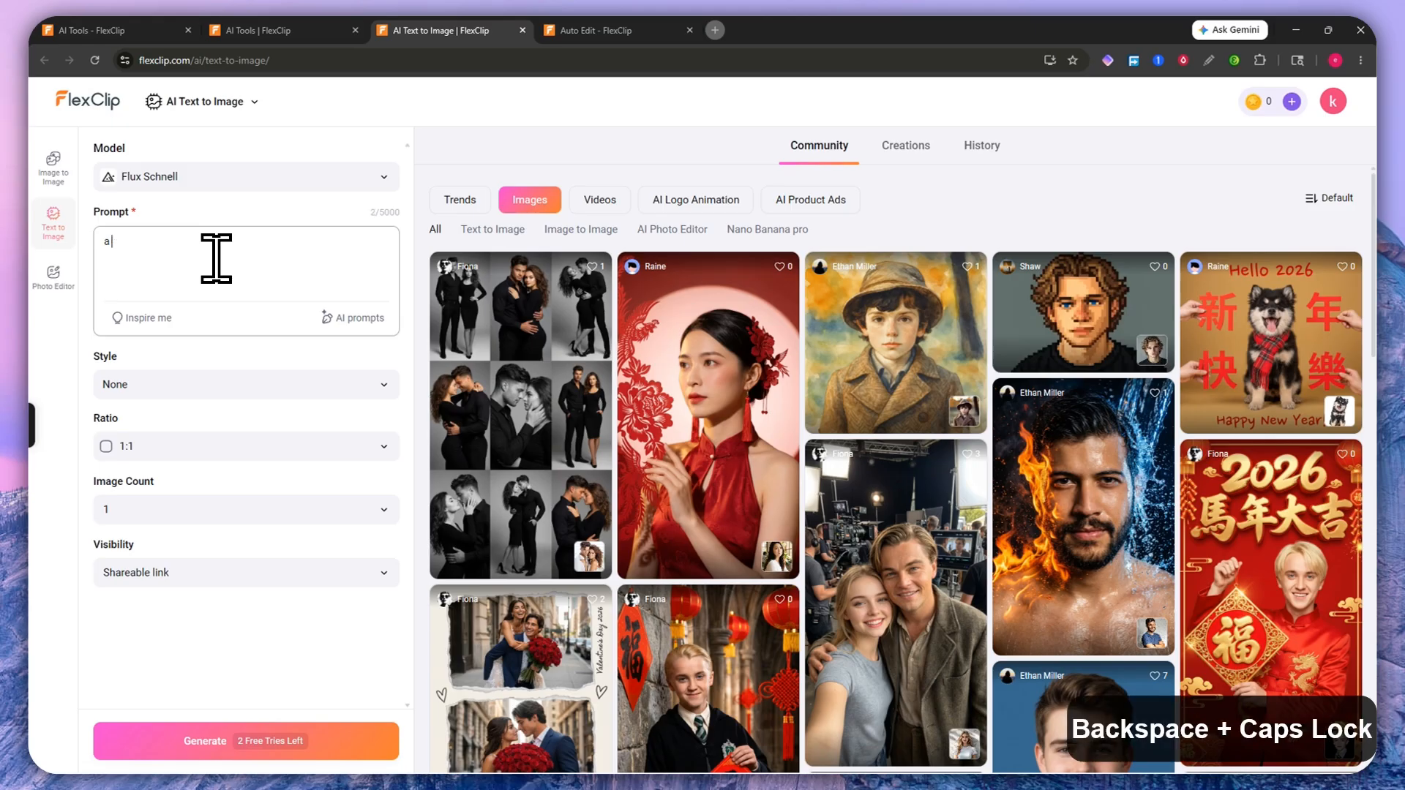
type("picture o")
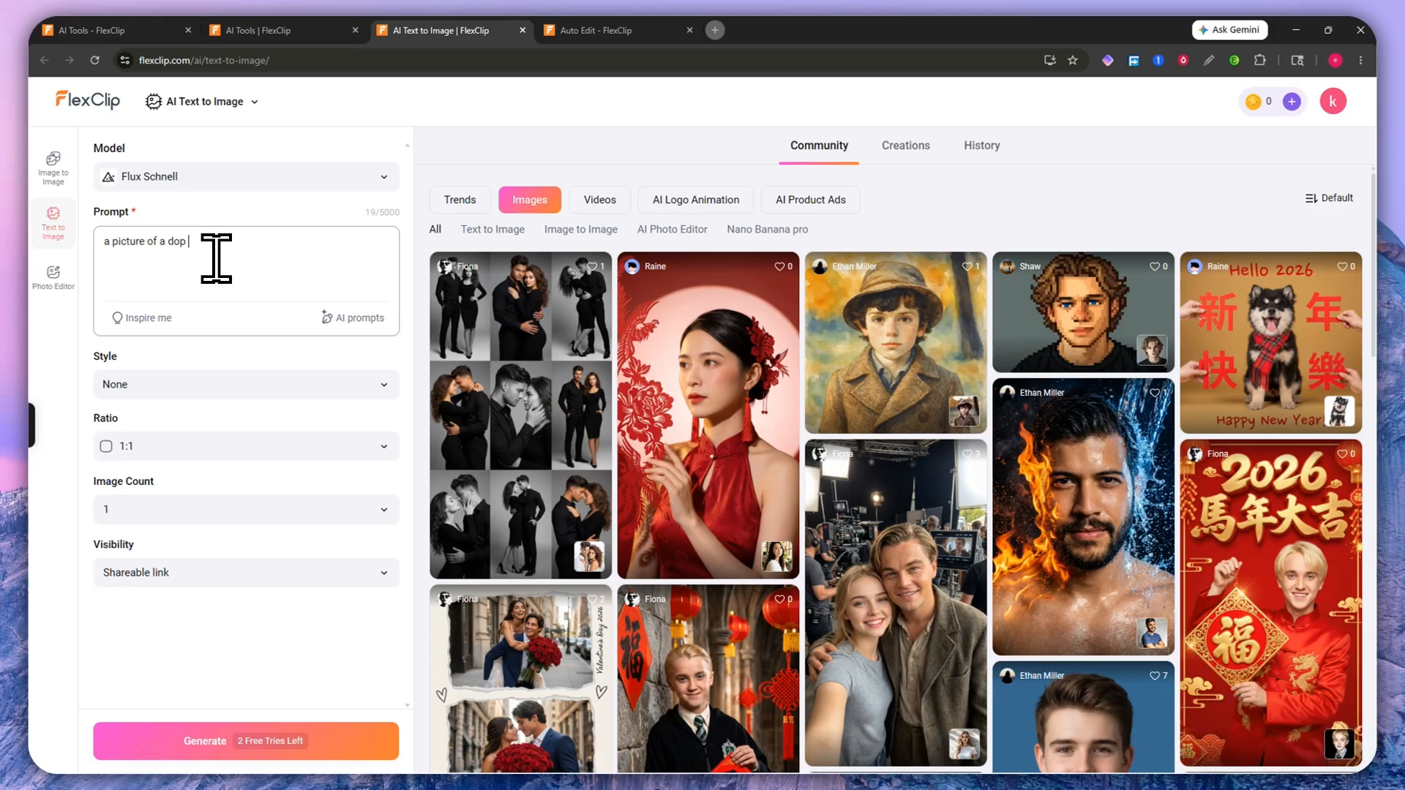
type("f a dop")
key("BackSpace")
key("BackSpace")
type("g in a frame with a sunglass and a hat.")
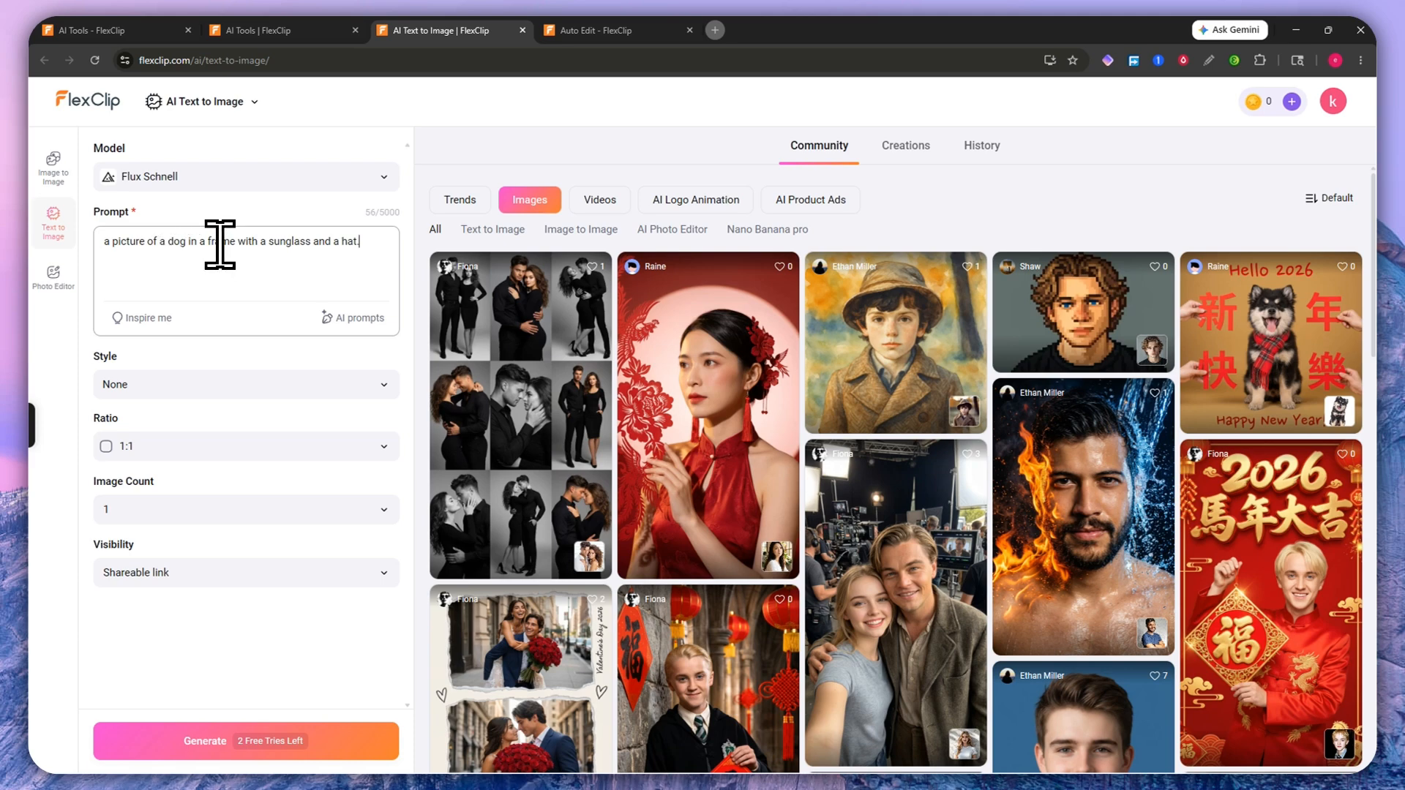
key("Caps_Lock")
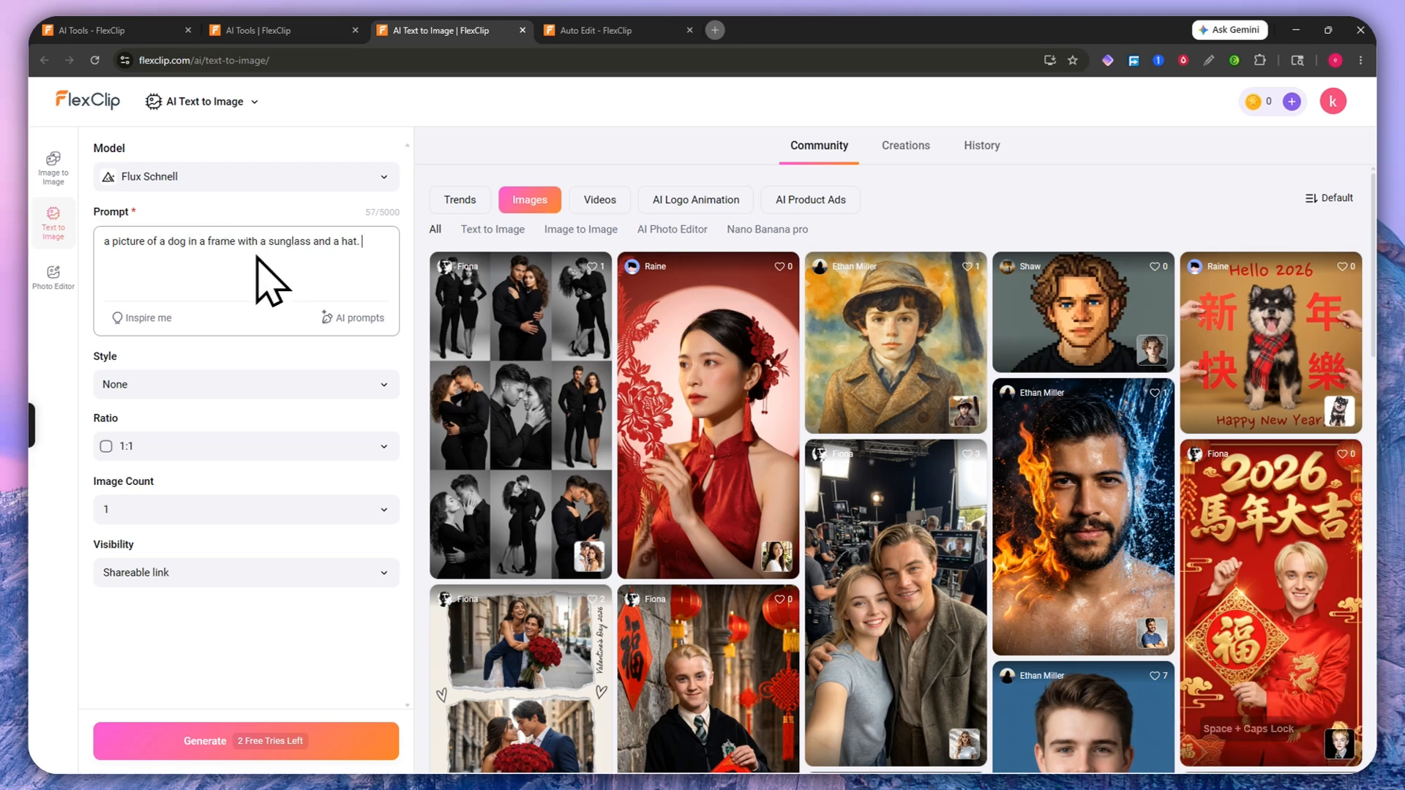
key("ctrl+a")
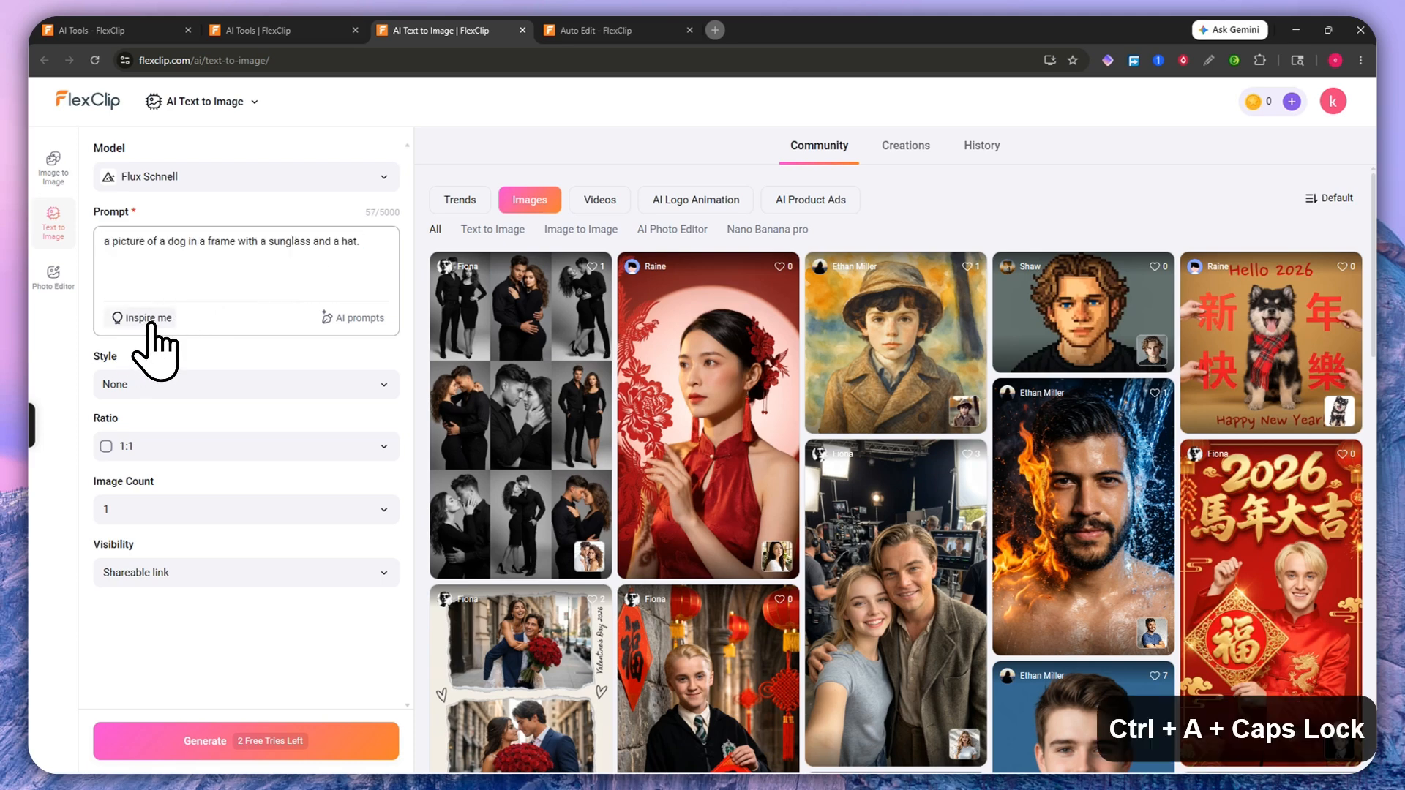
key("ctrl+c")
Step: Generate several Inspire me prompt suggestions, ending on a snow leopard prompt
left_click(149, 322)
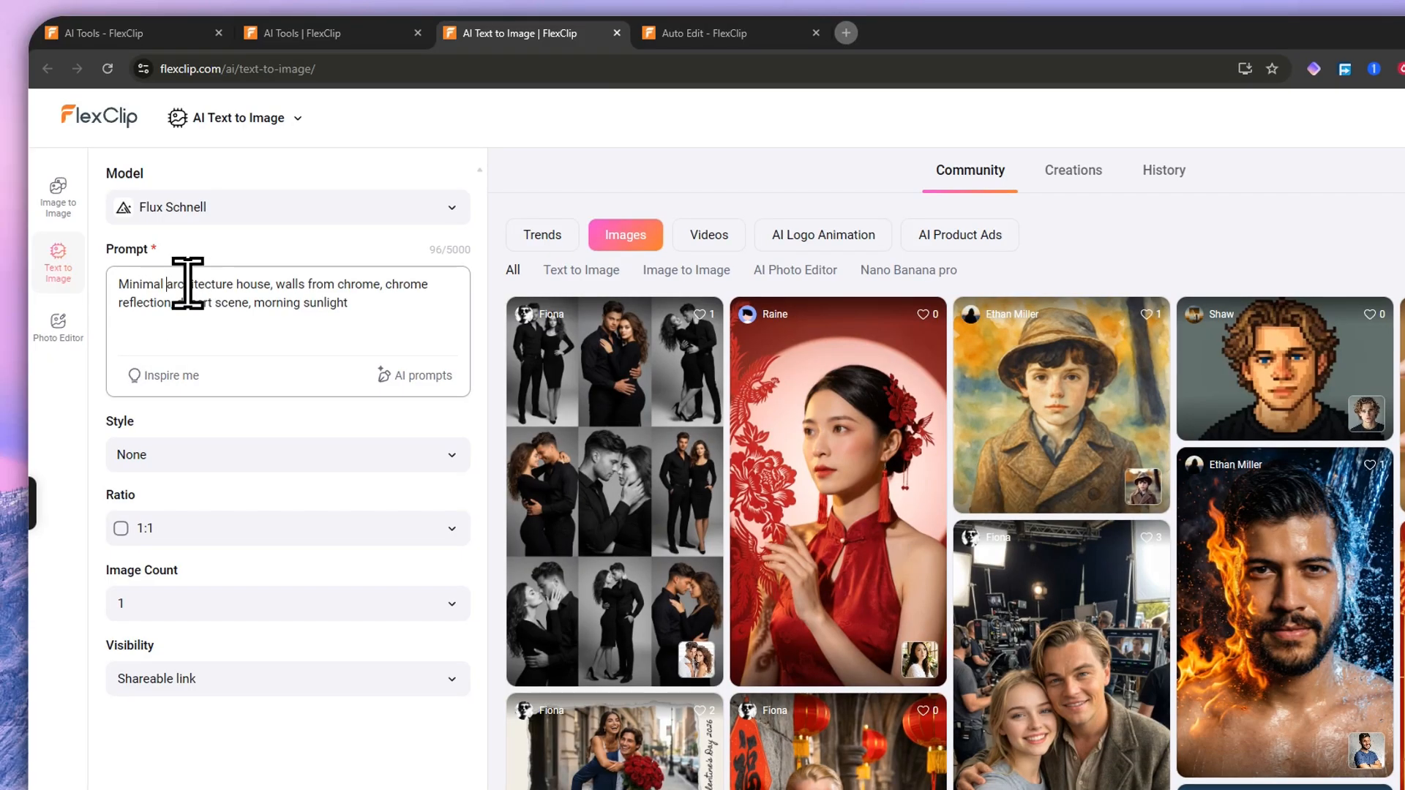
left_click_drag(367, 295, 170, 281)
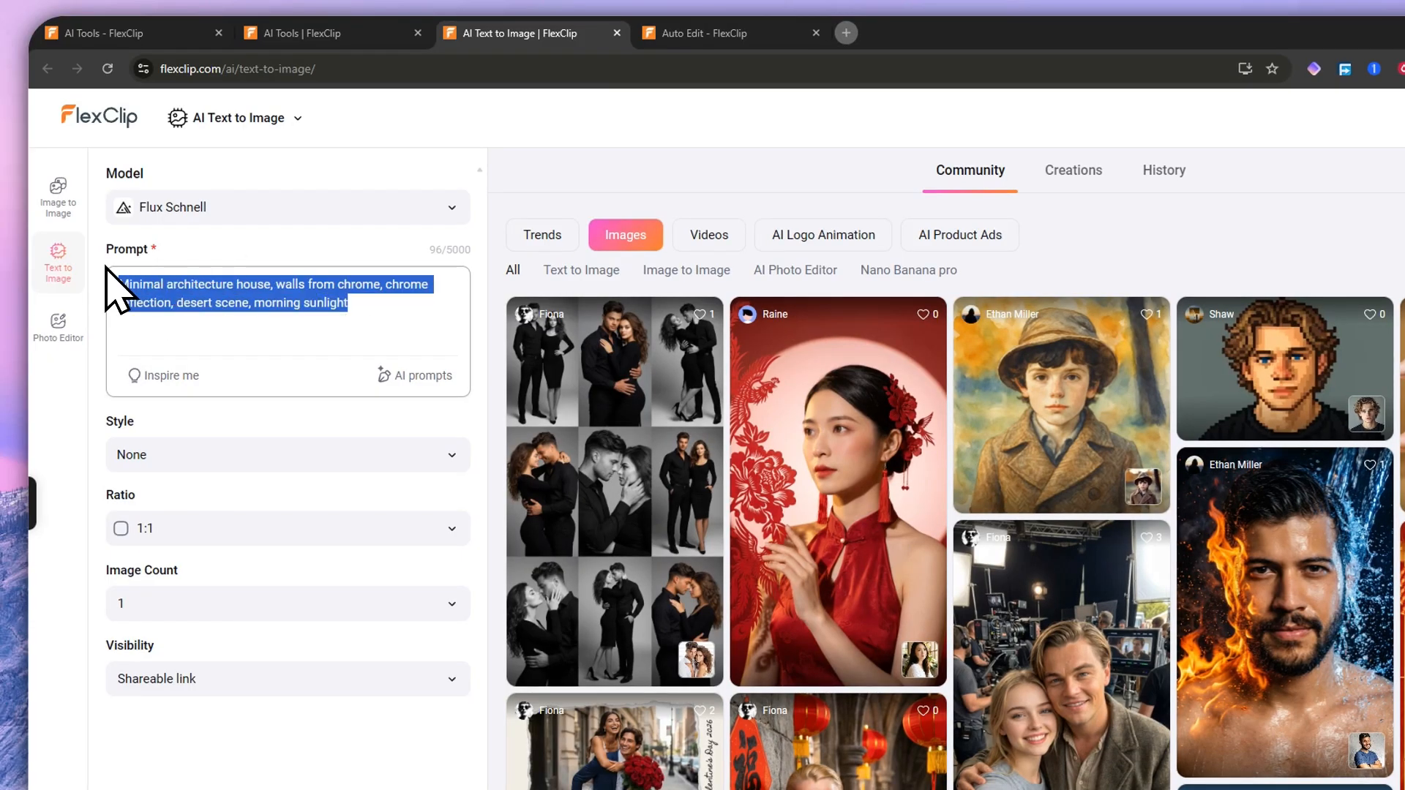
left_click(170, 373)
left_click(169, 375)
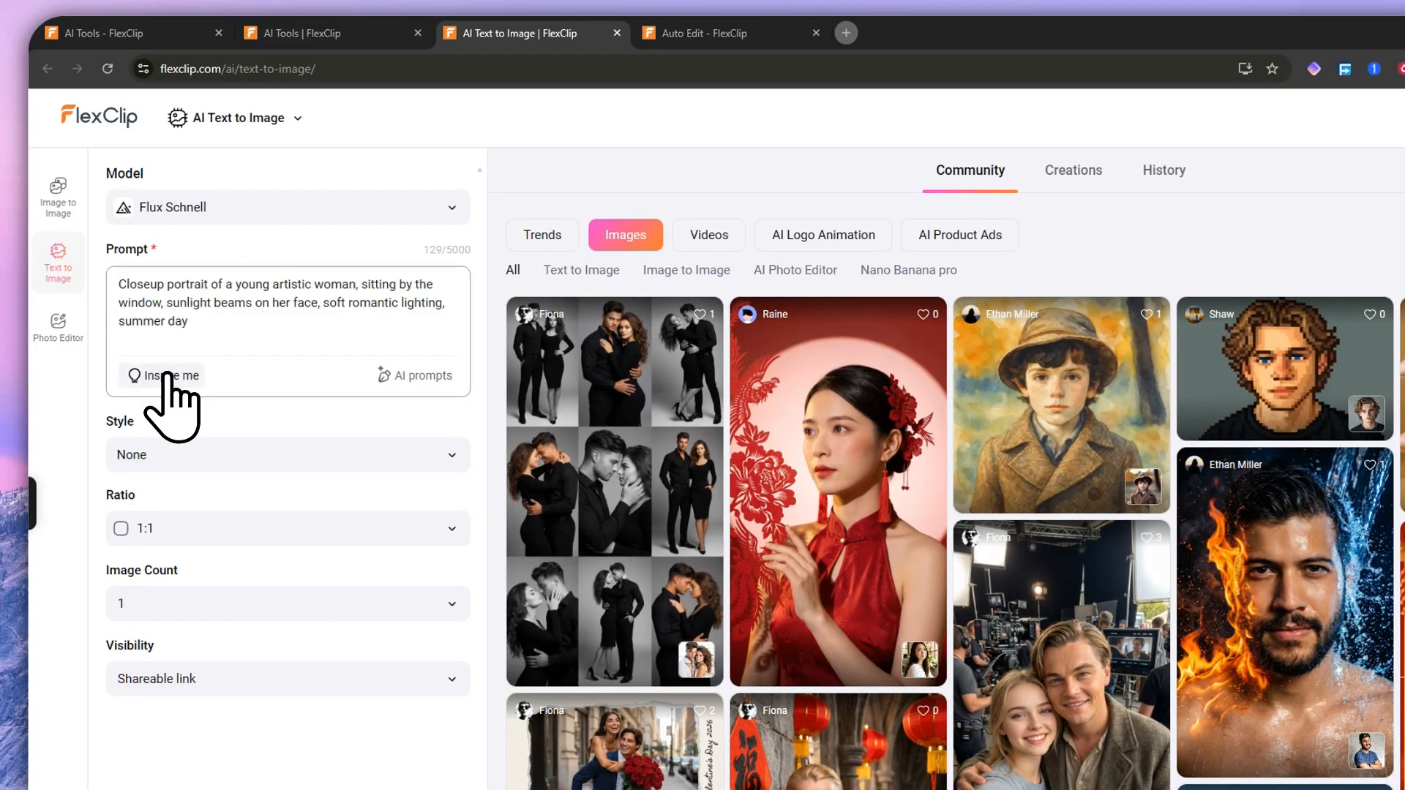
left_click(170, 376)
left_click(167, 376)
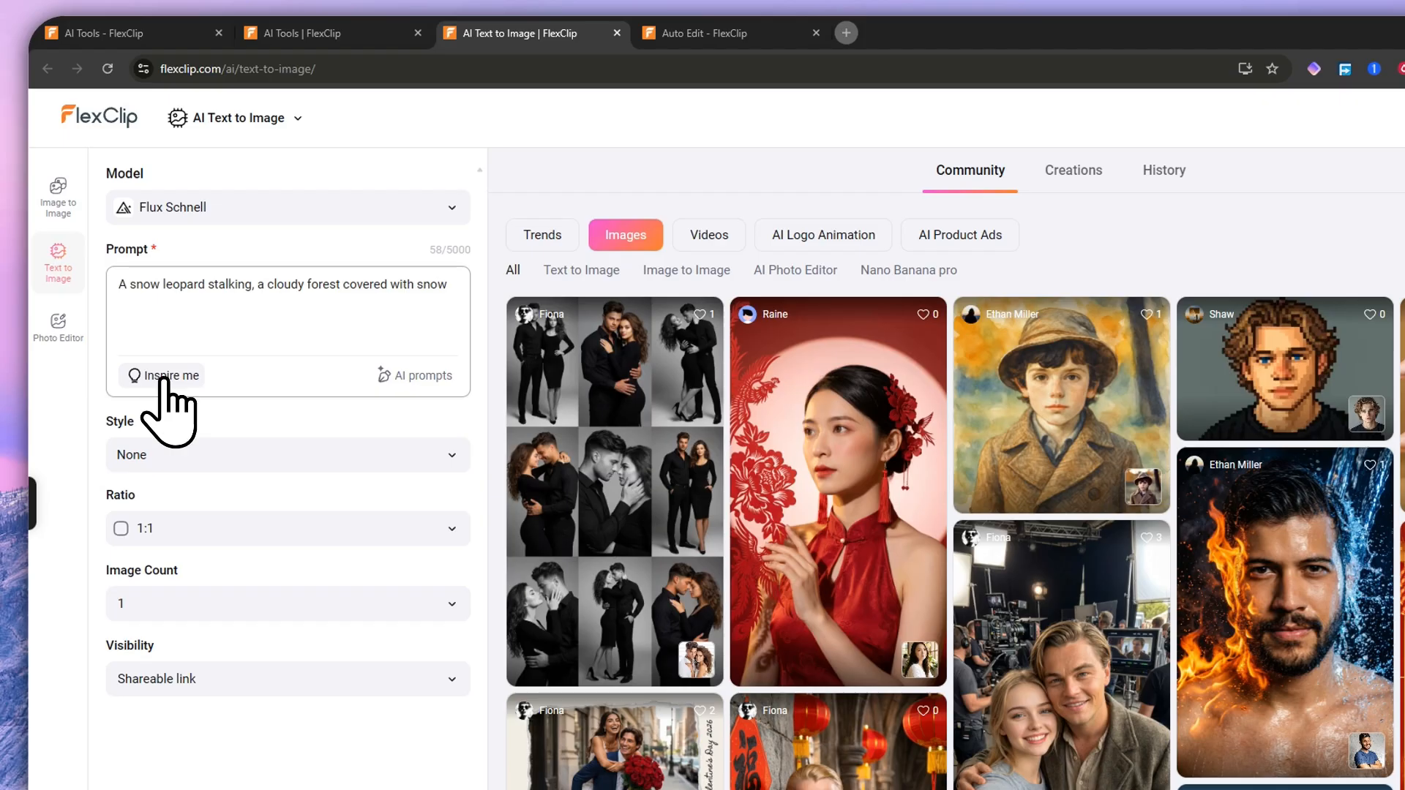
left_click_drag(127, 283, 435, 287)
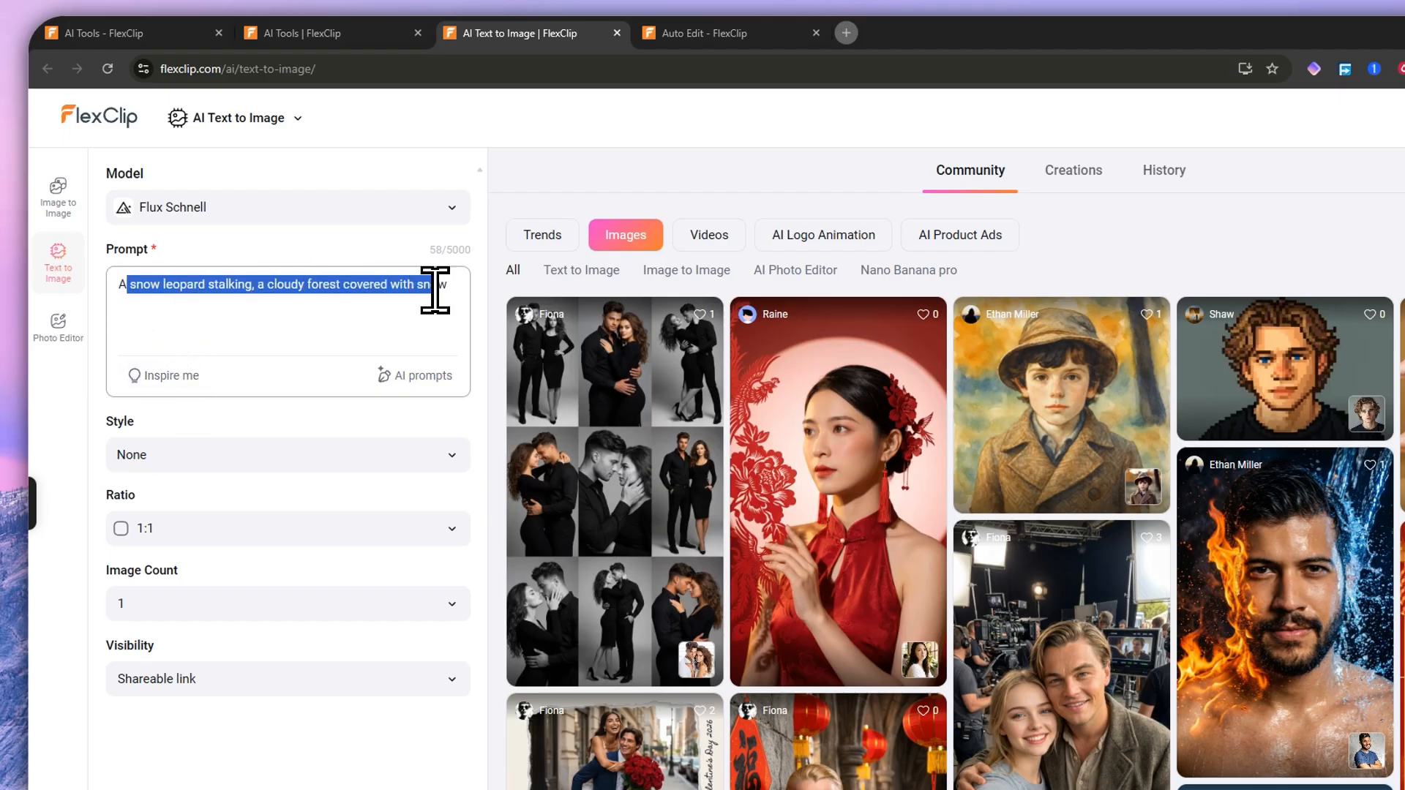
Step: Replace the suggestion with the pasted dog prompt and run AI prompts > Improve prompts
key("ctrl+a")
key("BackSpace")
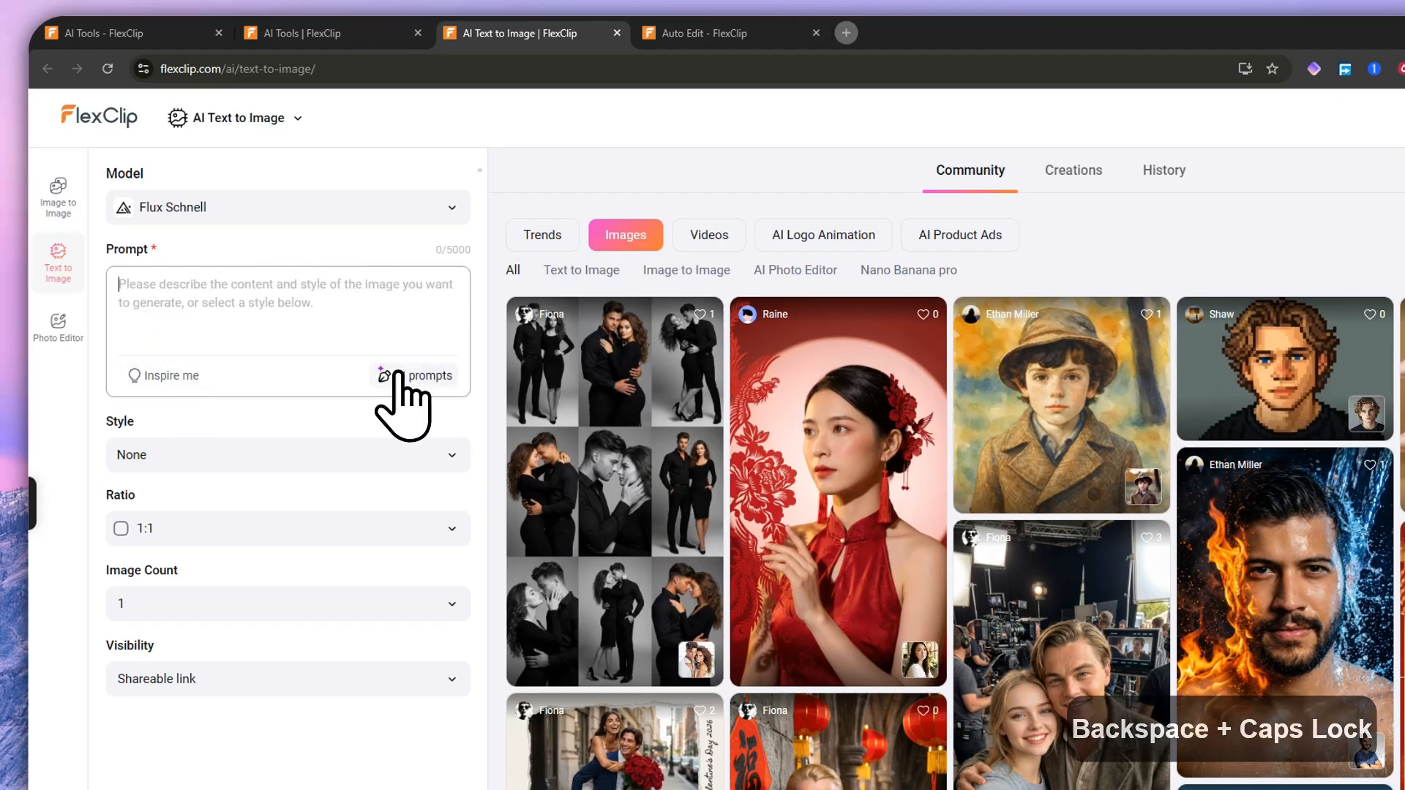
left_click(401, 379)
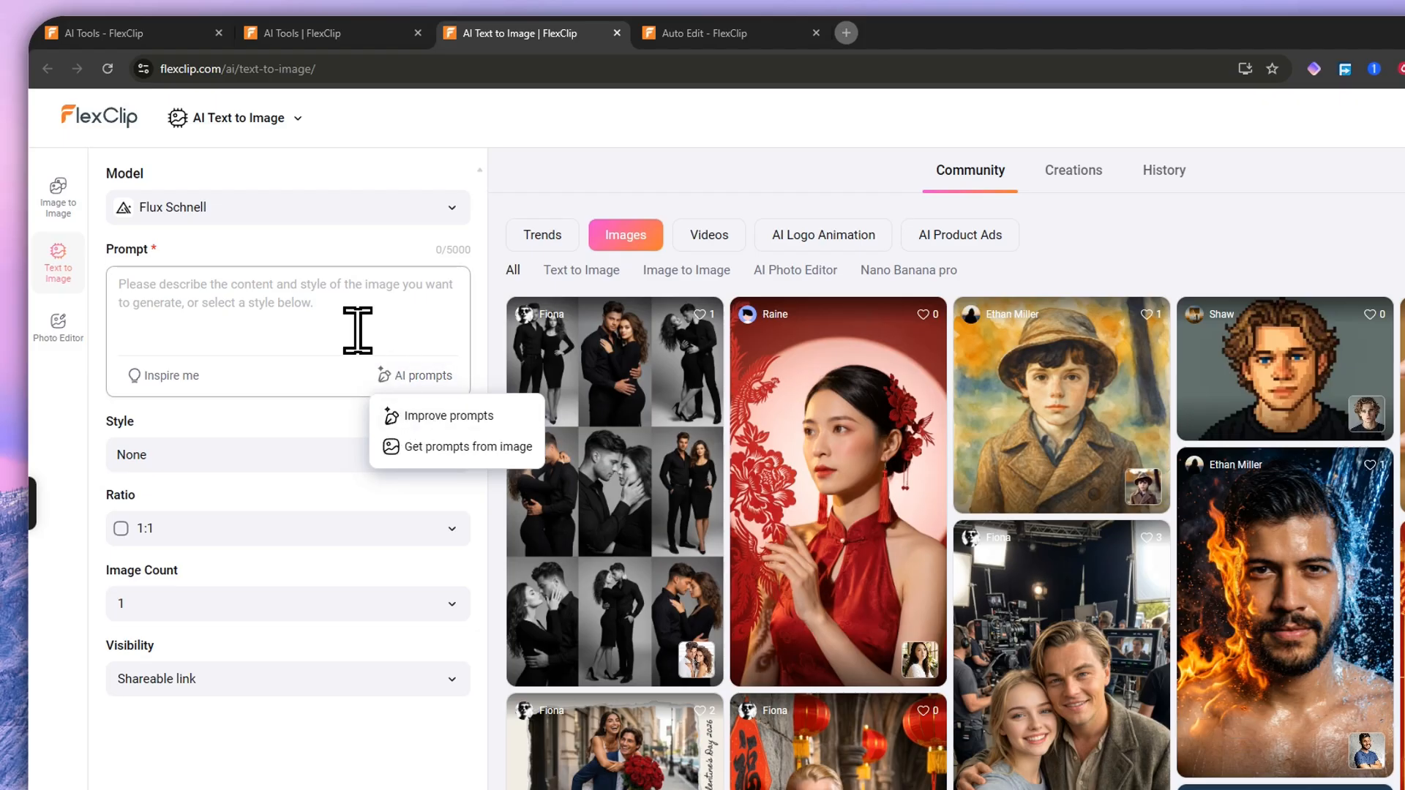
left_click(339, 304)
key("ctrl+v")
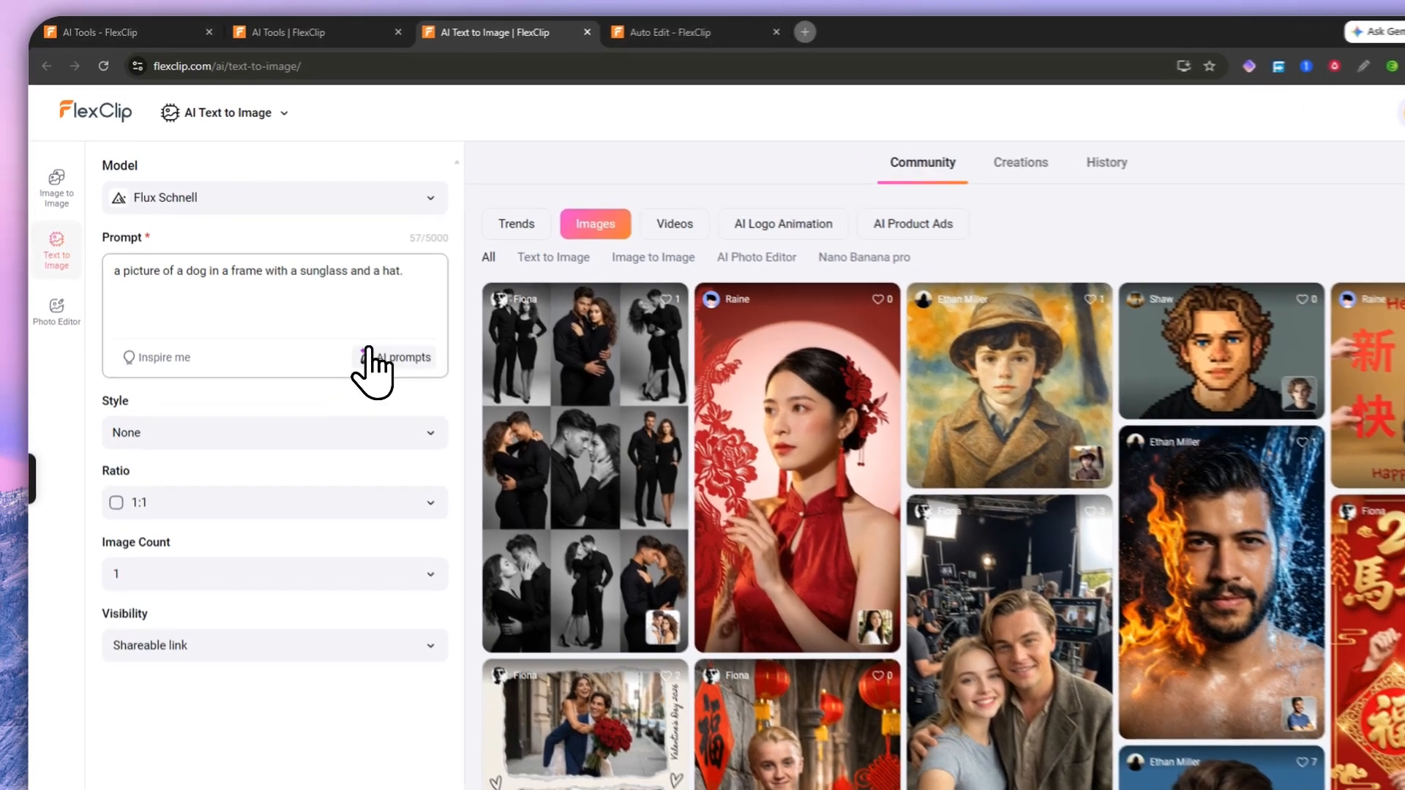
left_click(352, 317)
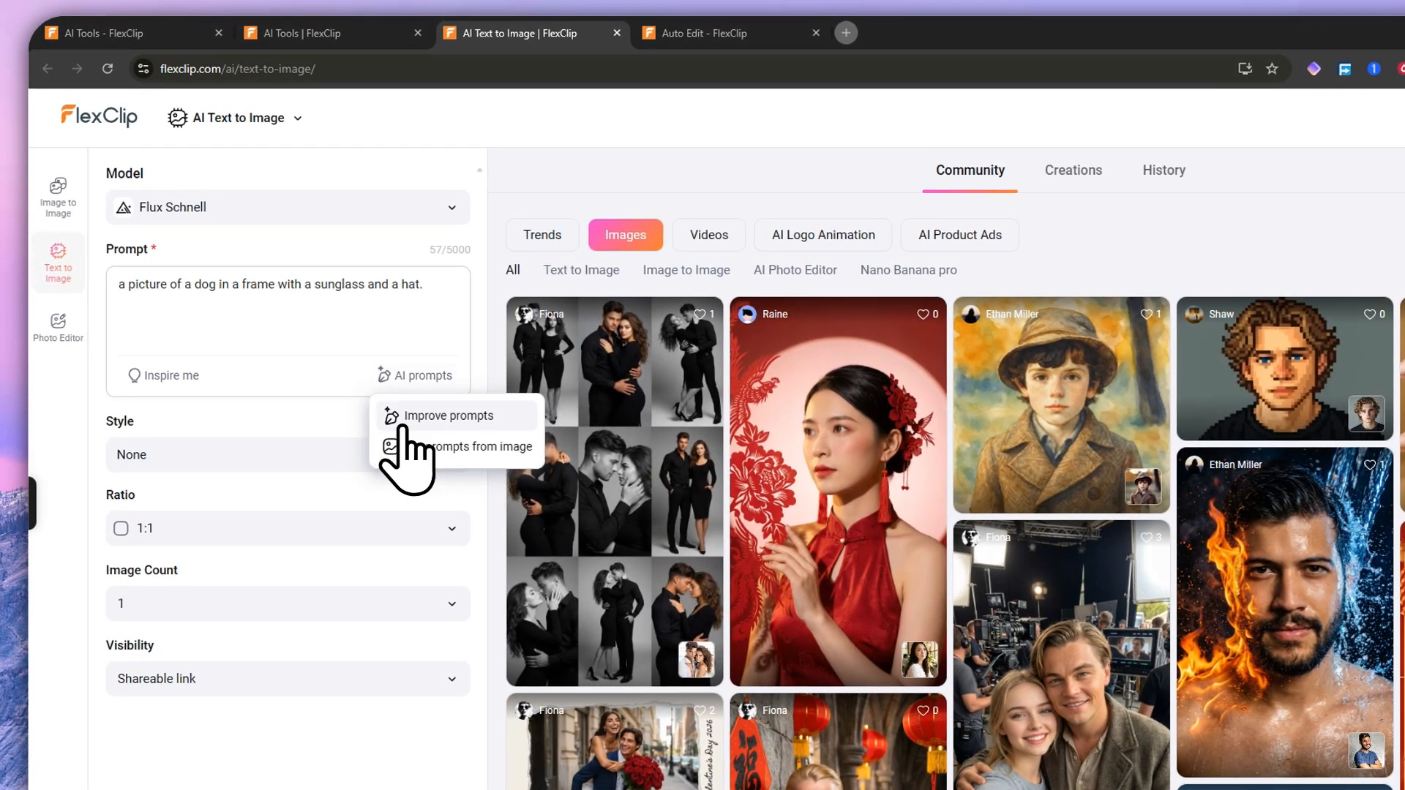
left_click(428, 416)
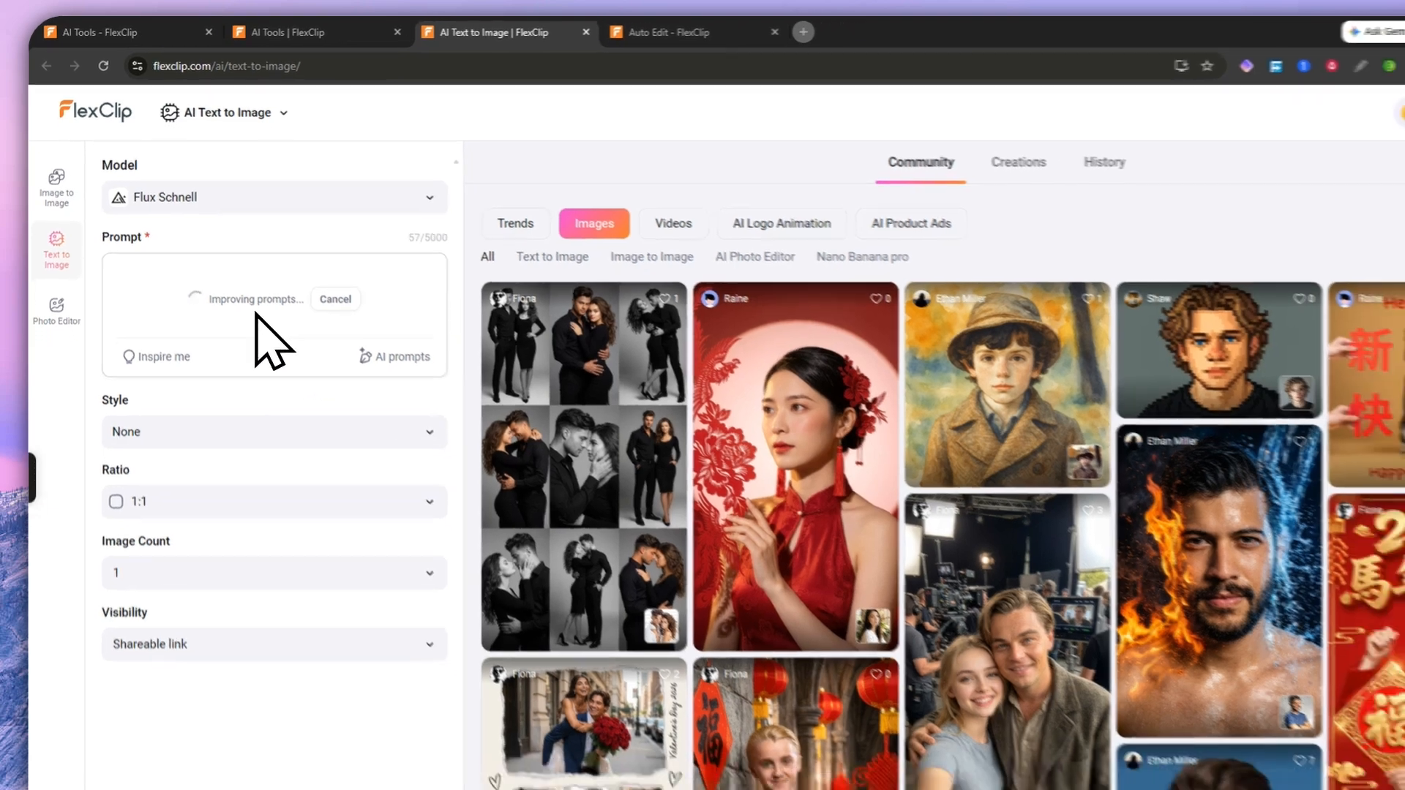
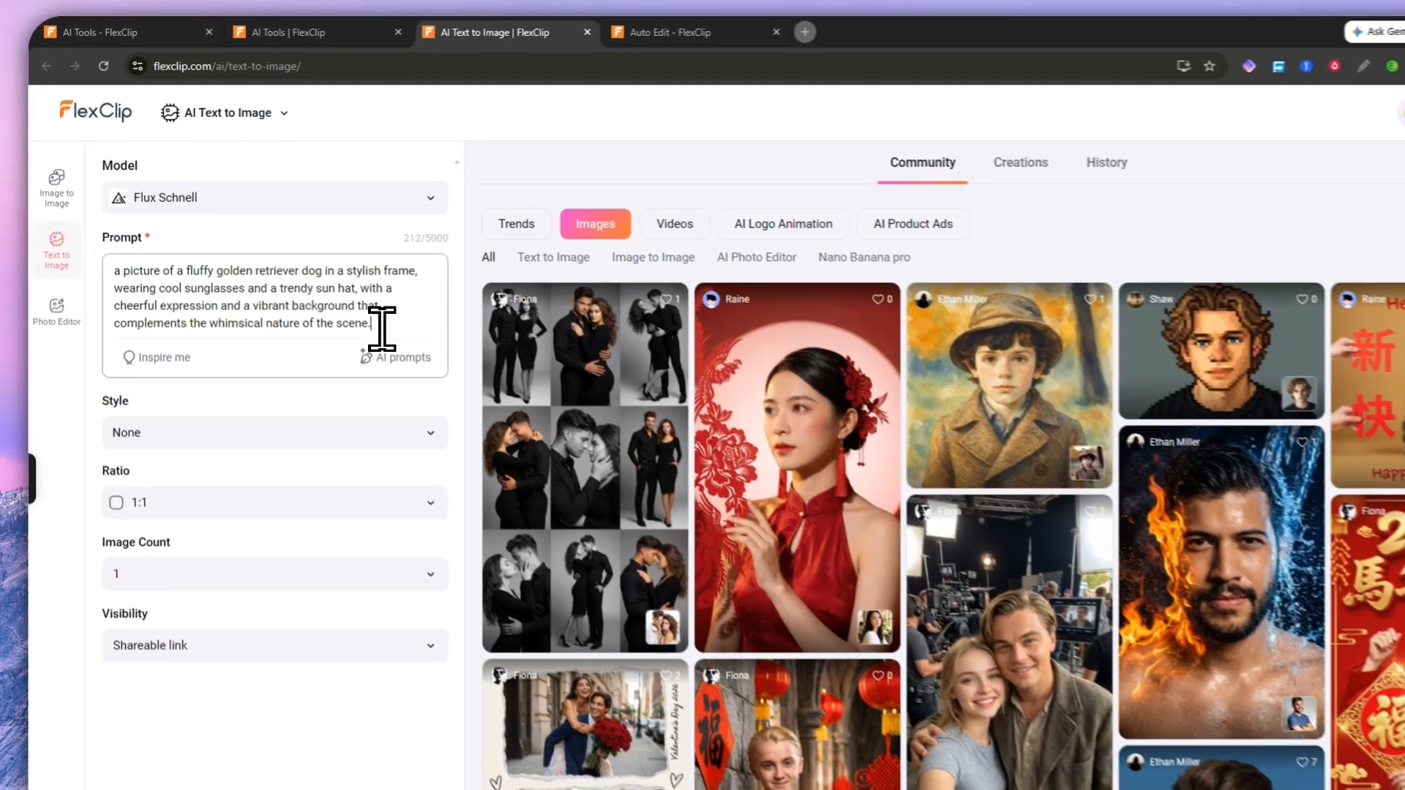
Step: Delete the old dog prompt from the Text to Image prompt box
left_click_drag(341, 294, 44, 221)
left_click(356, 326)
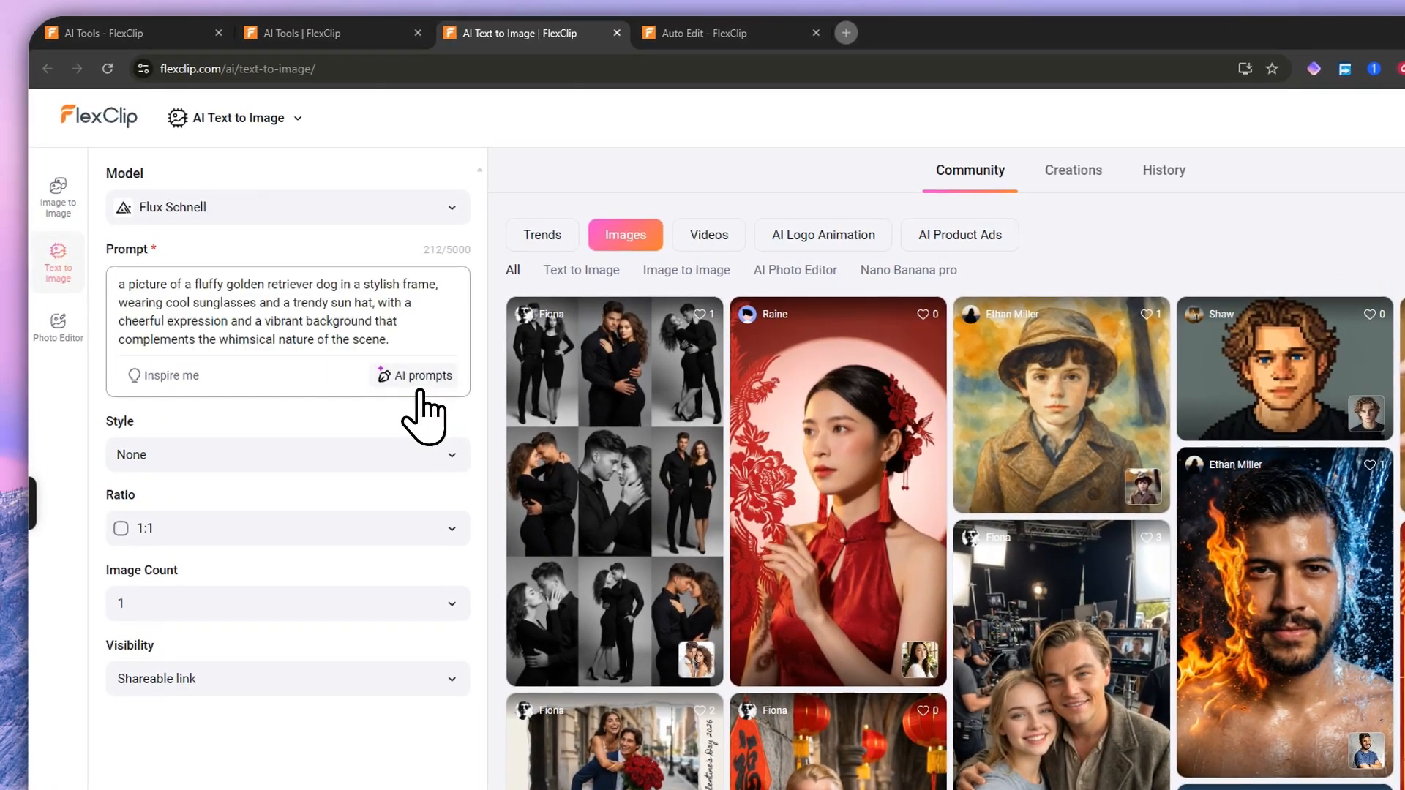
left_click(418, 379)
left_click(432, 446)
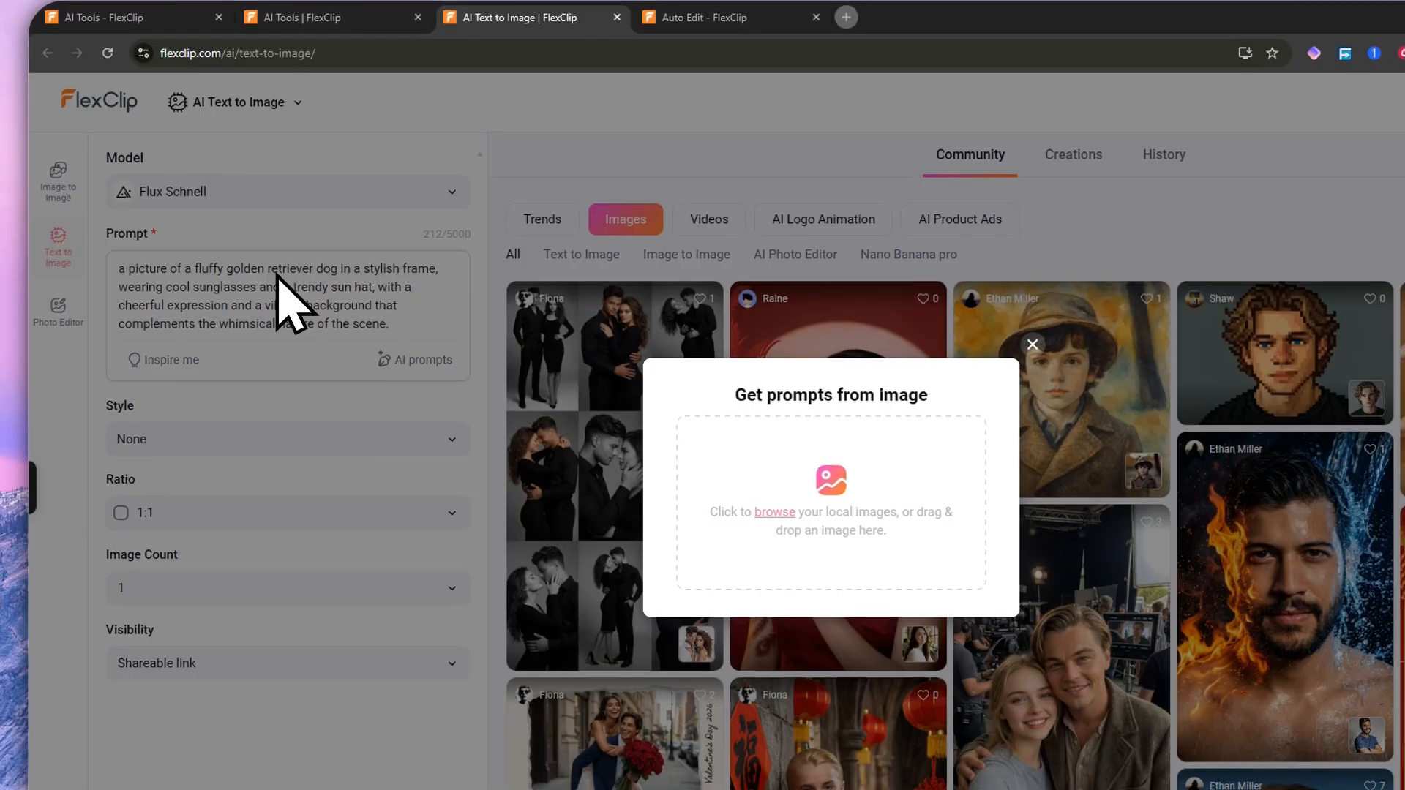
left_click(1032, 344)
left_click_drag(388, 323, 96, 254)
key("BackSpace")
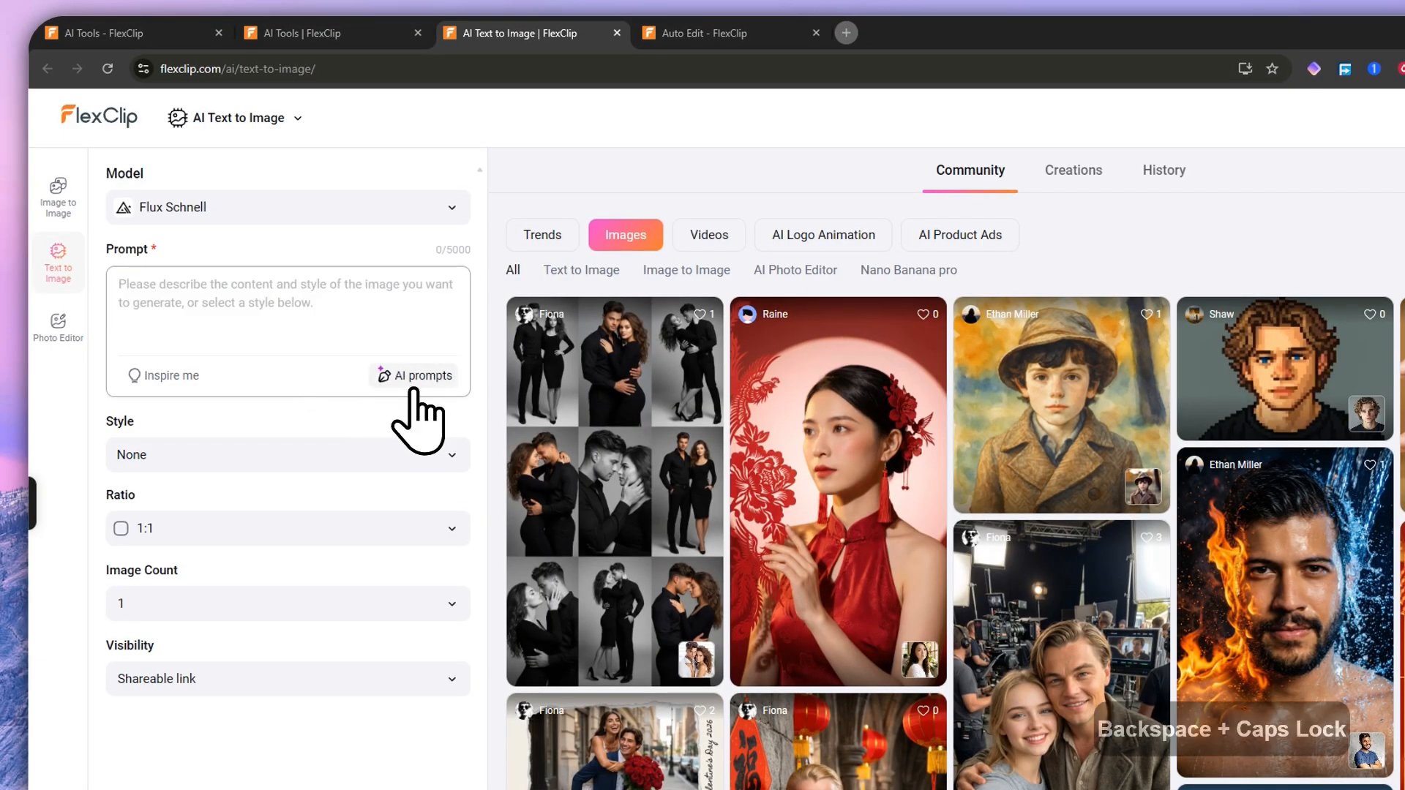
Step: Use AI prompts > Get prompts from image and choose 33w.jpg from Downloads
left_click(414, 375)
left_click(457, 443)
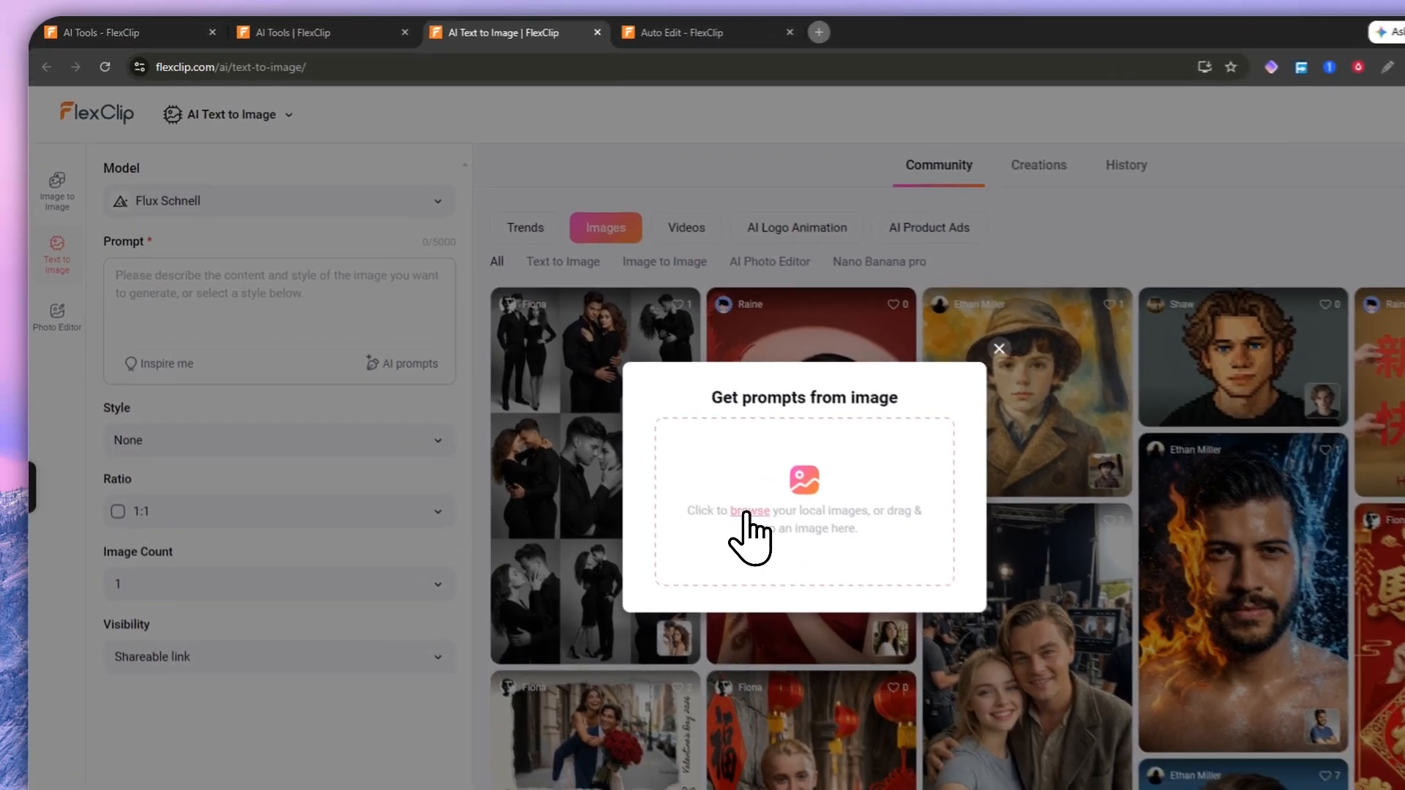
left_click(675, 446)
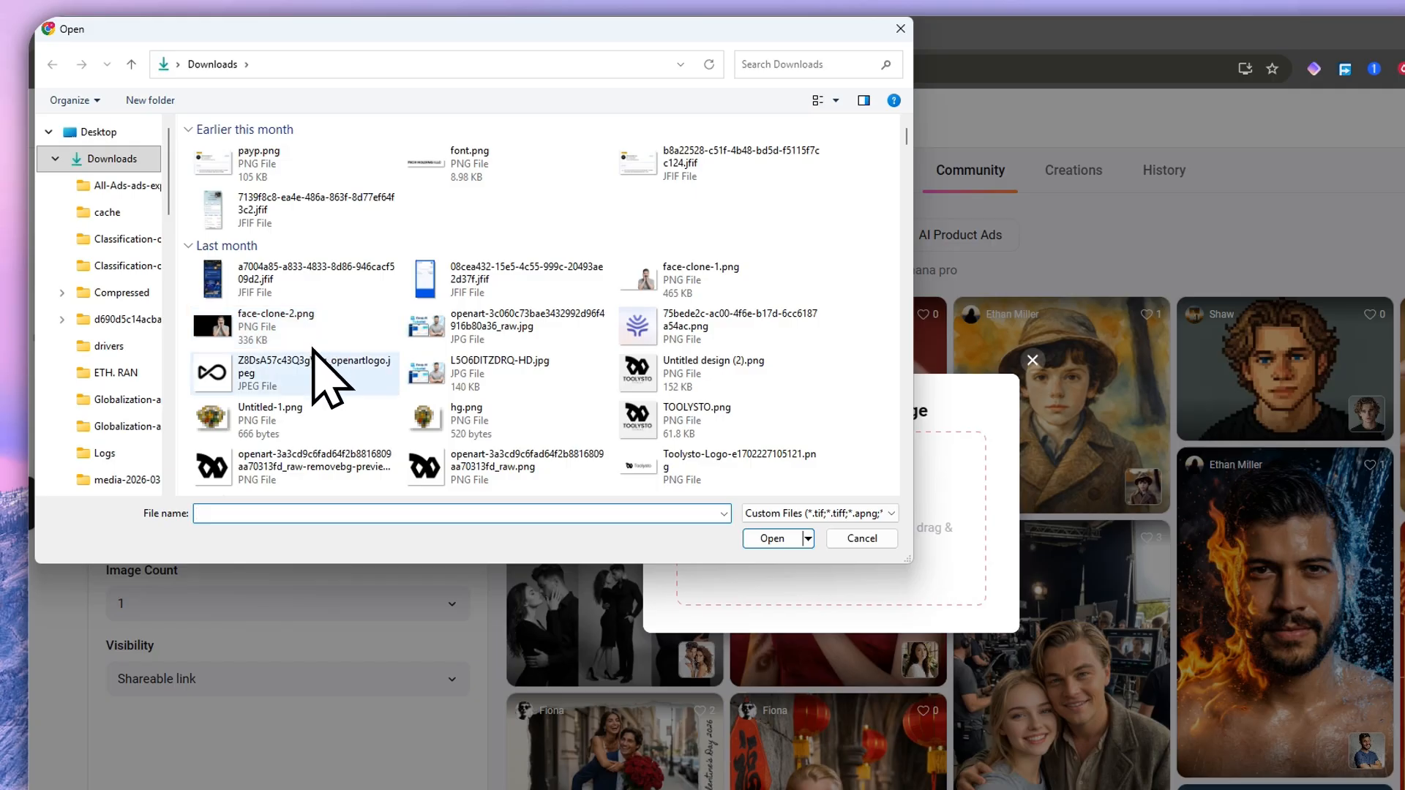
left_click(421, 412)
scroll(429, 428, "down", 5)
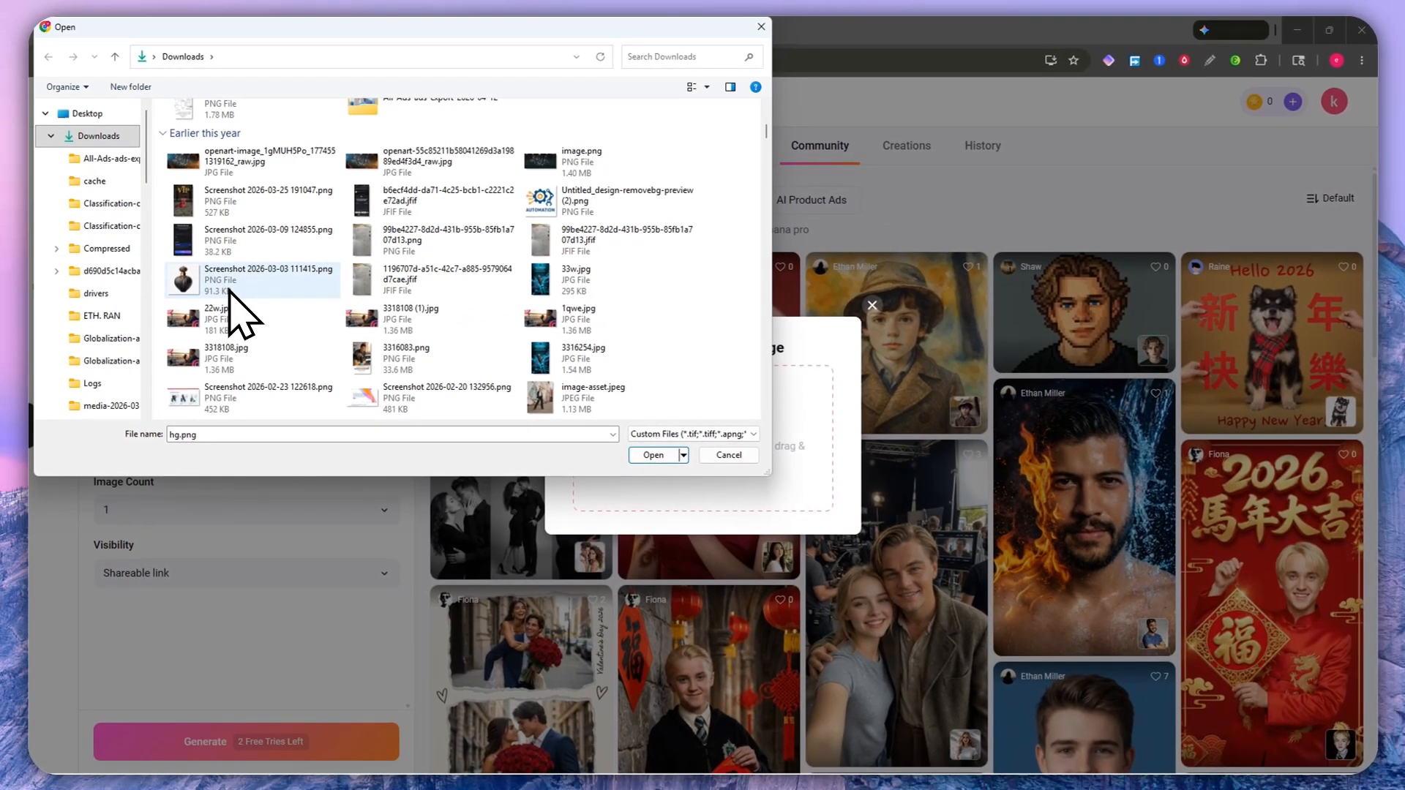
scroll(365, 323, "up", 2)
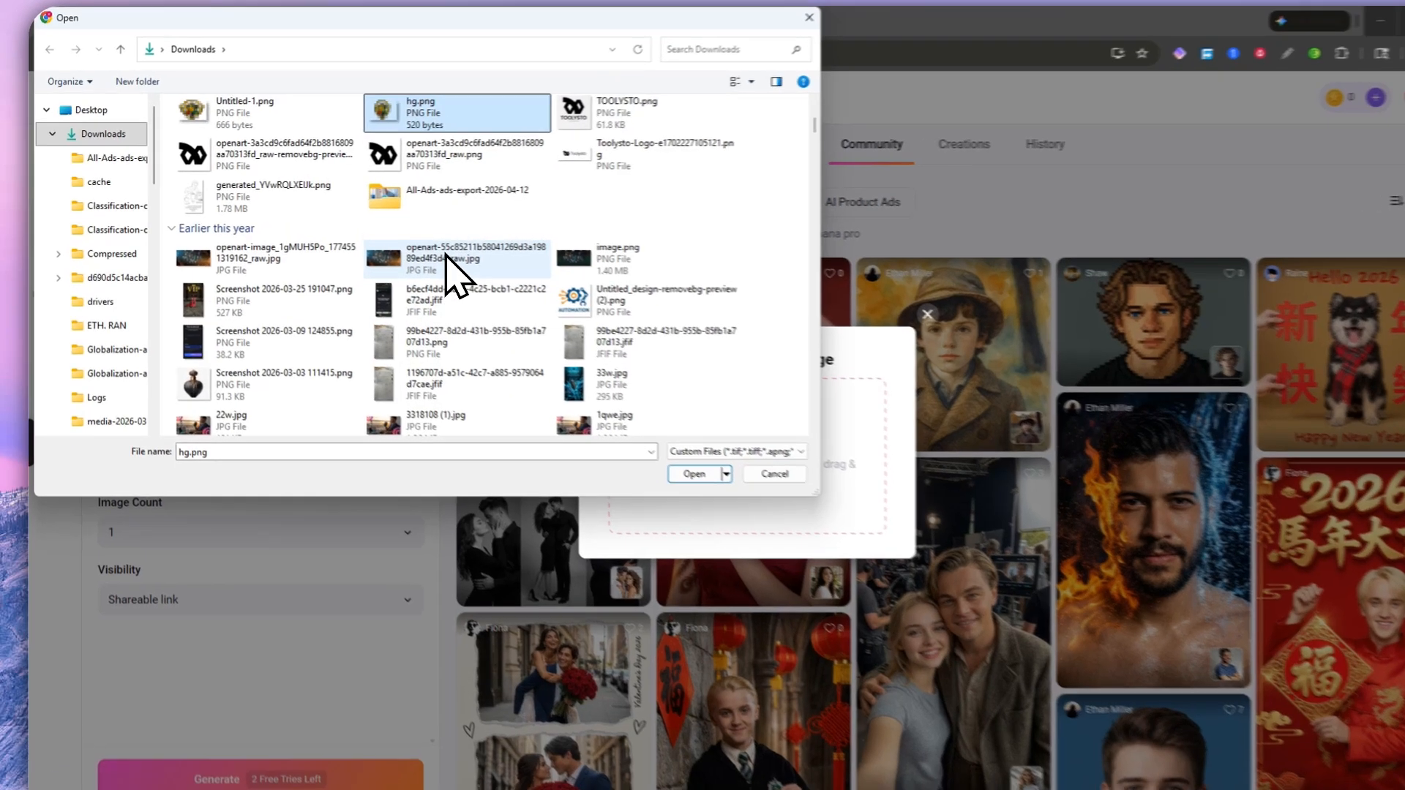
left_click(402, 258)
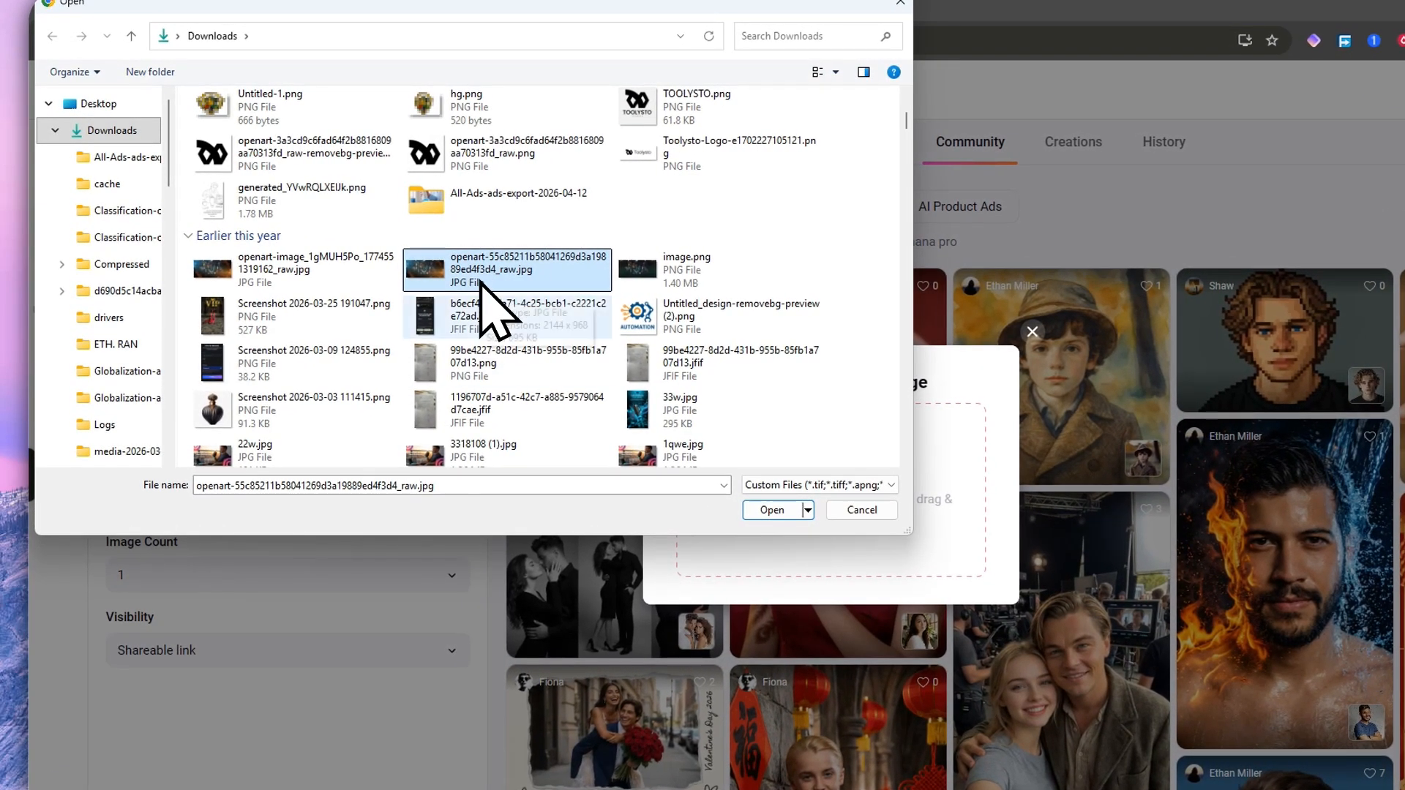
left_click(703, 413)
Step: Upload 33w.jpg, review the generated tumbler prompt, then switch to File Explorer
left_click(770, 510)
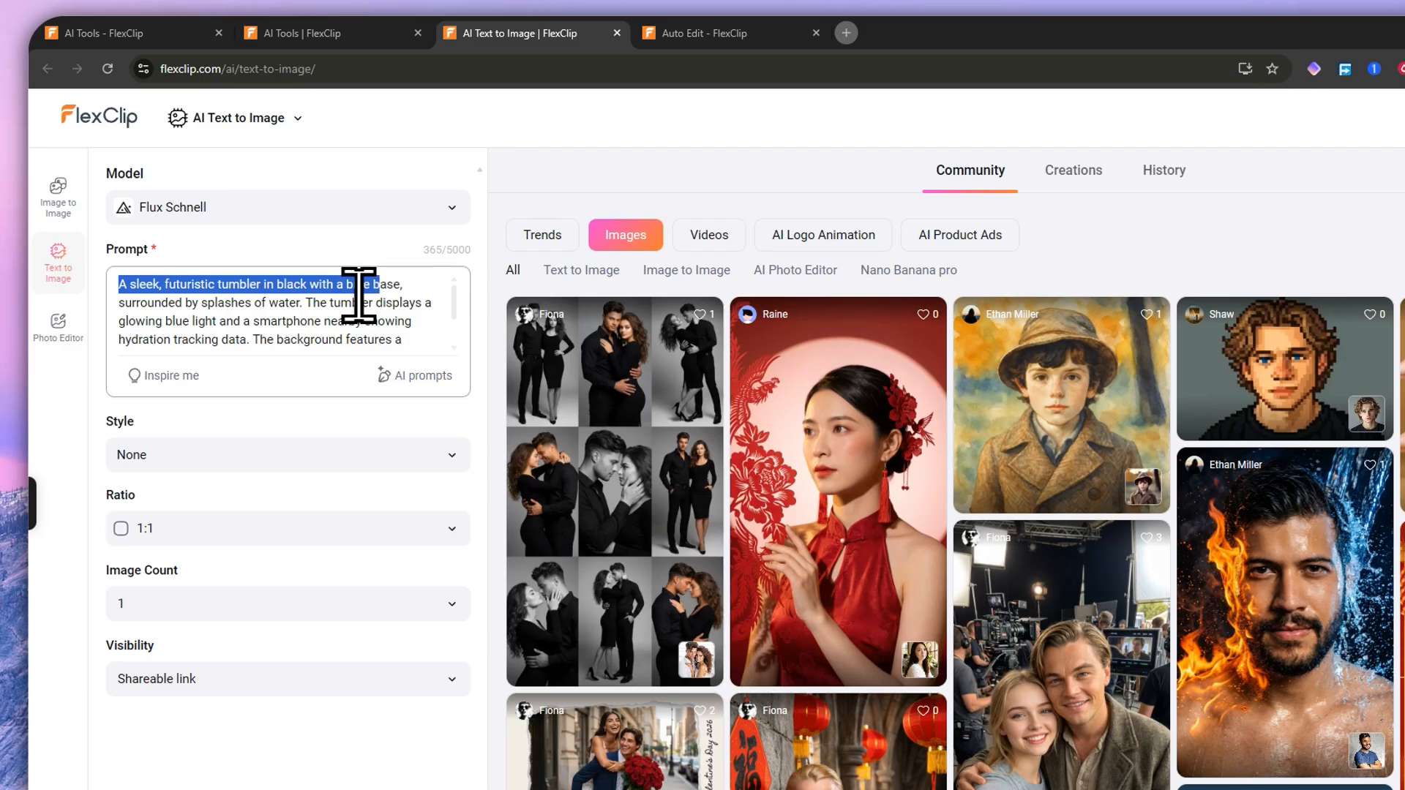
scroll(249, 316, "down", 2)
scroll(249, 316, "up", 2)
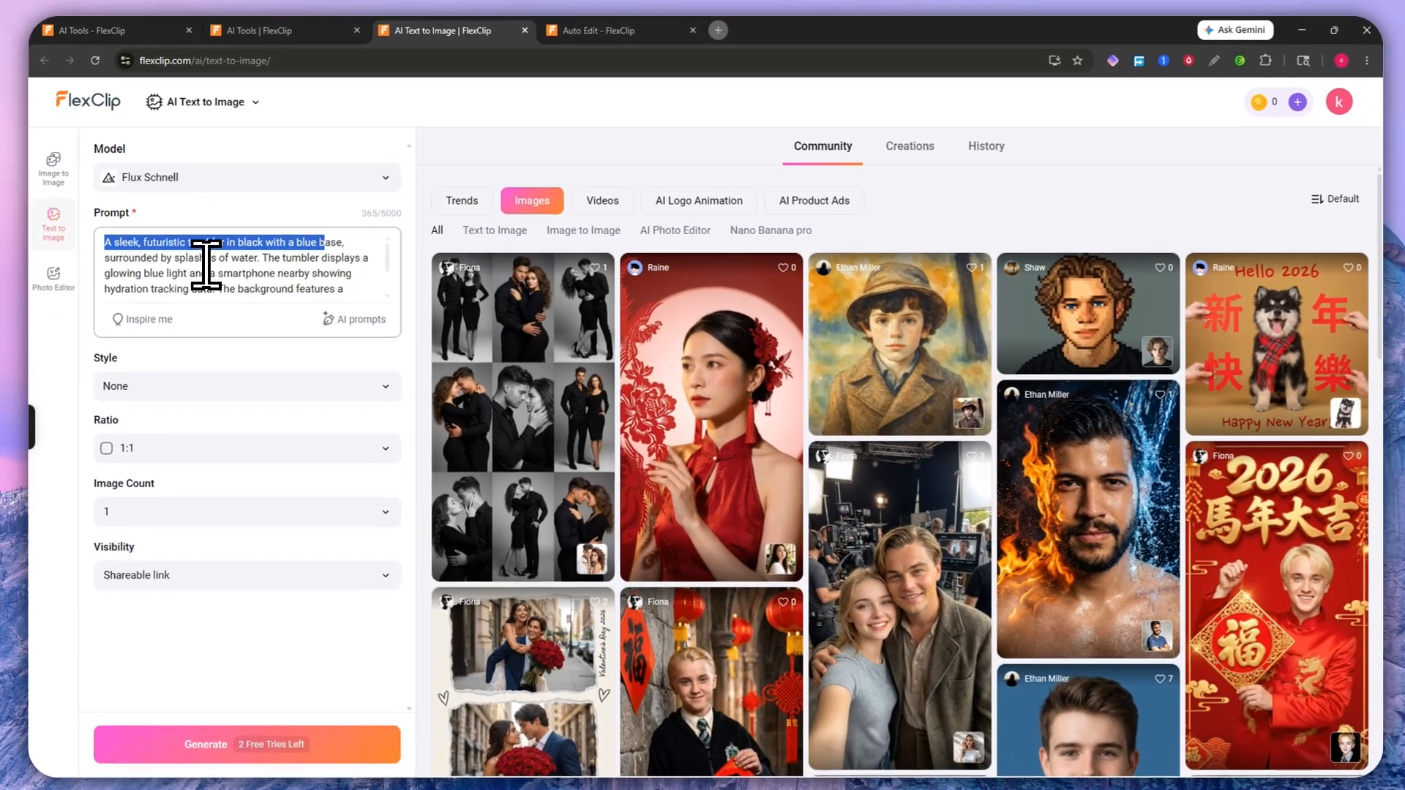
scroll(206, 265, "down", 2)
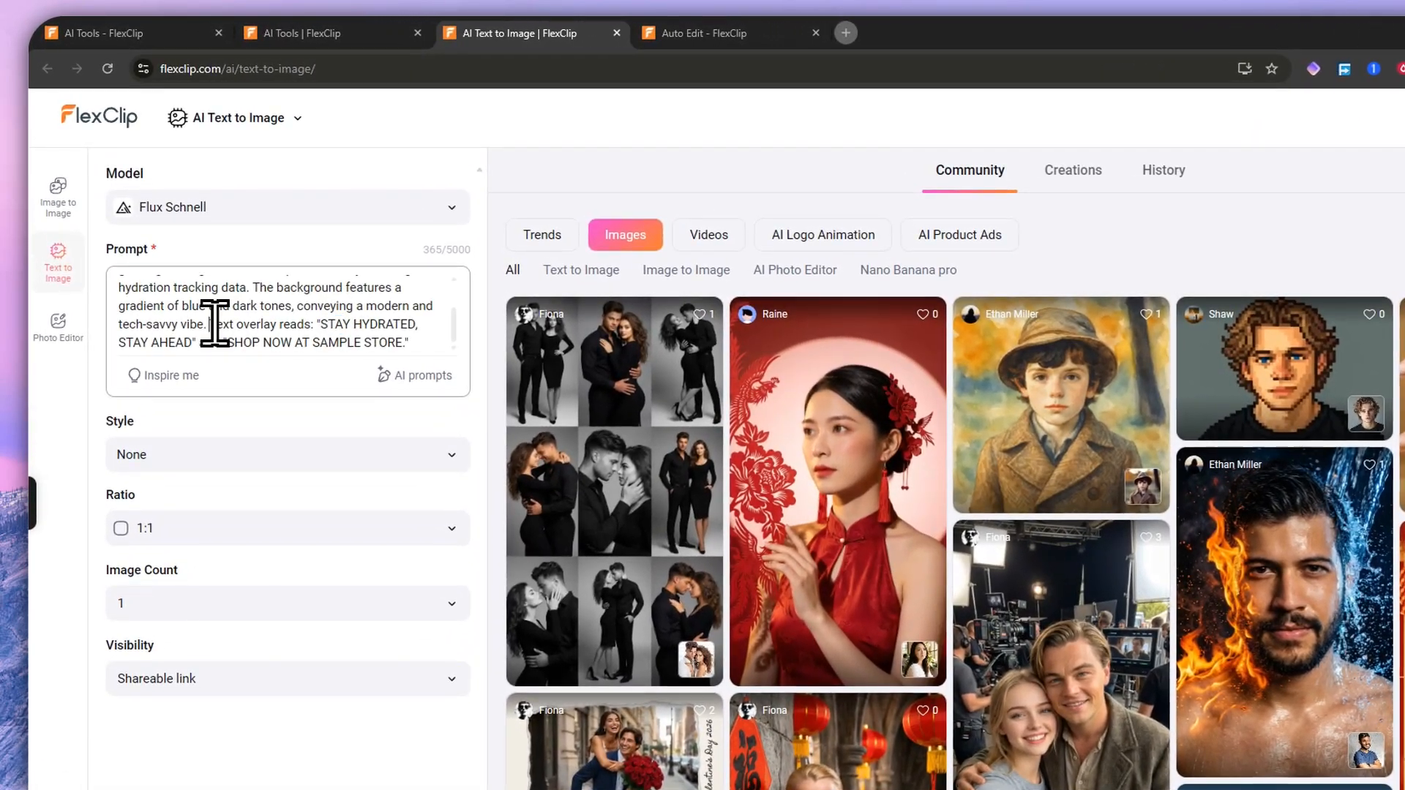
left_click_drag(181, 275, 221, 274)
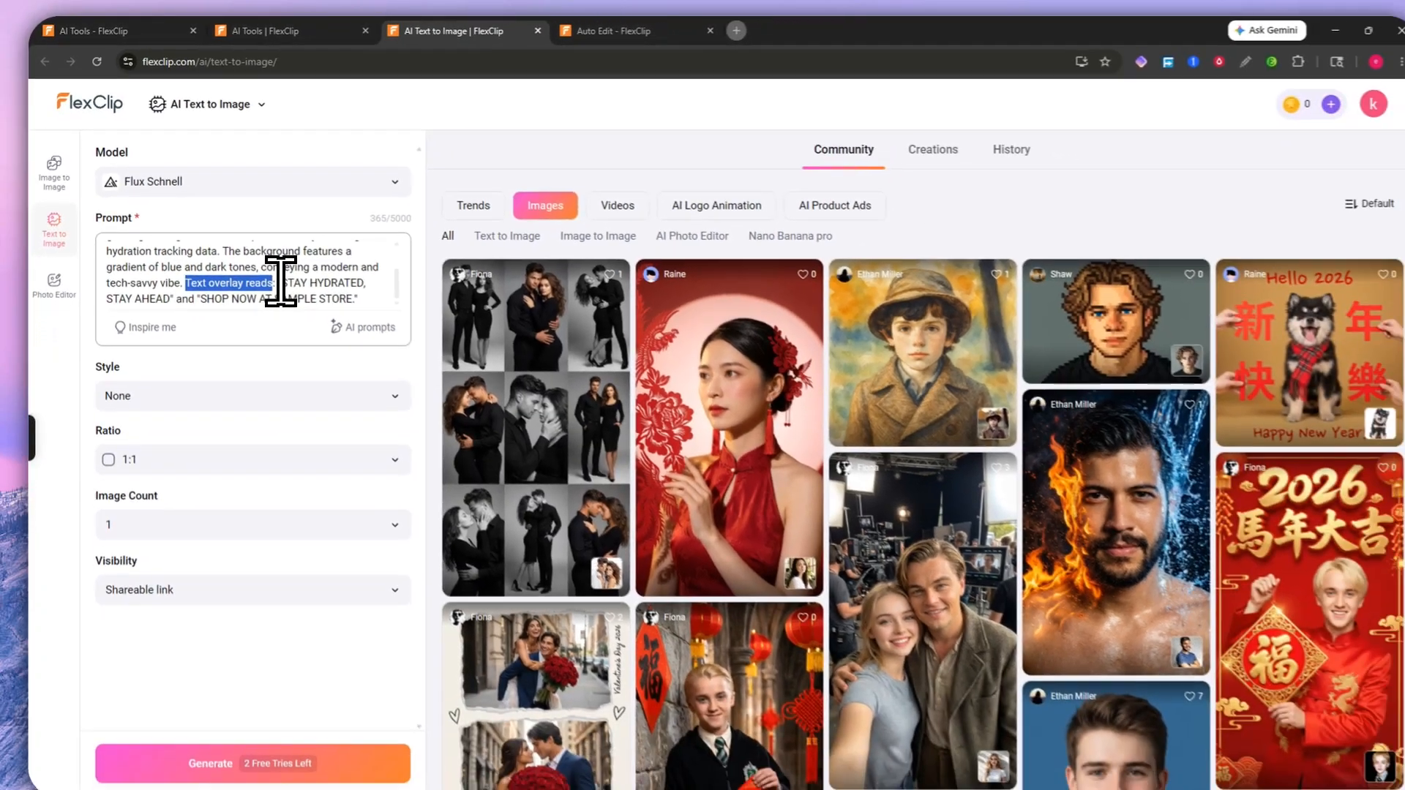
key("alt+Tab")
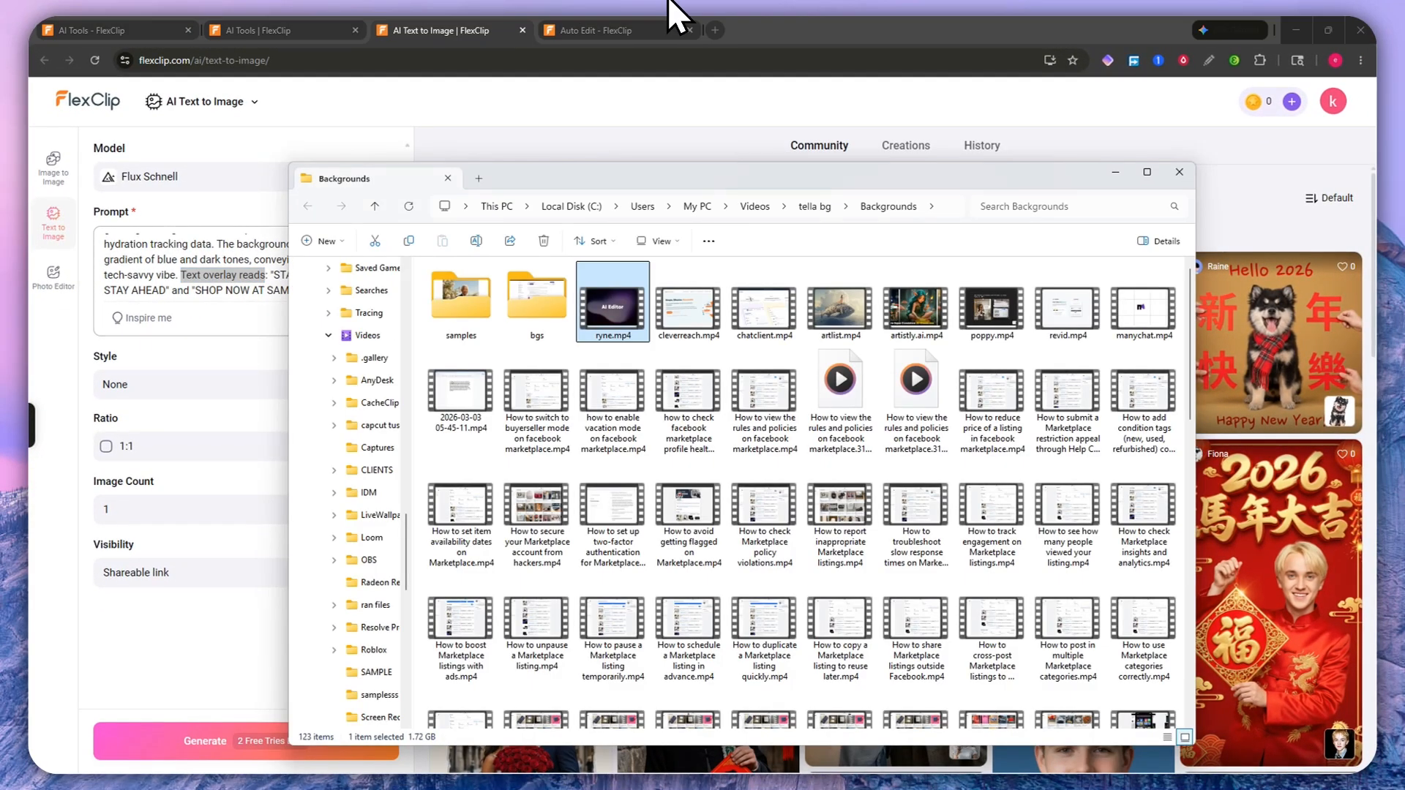
Step: Preview the 33w.jpg tumbler ad from Downloads in Photos, then minimize the viewer
scroll(366, 498, "up", 10)
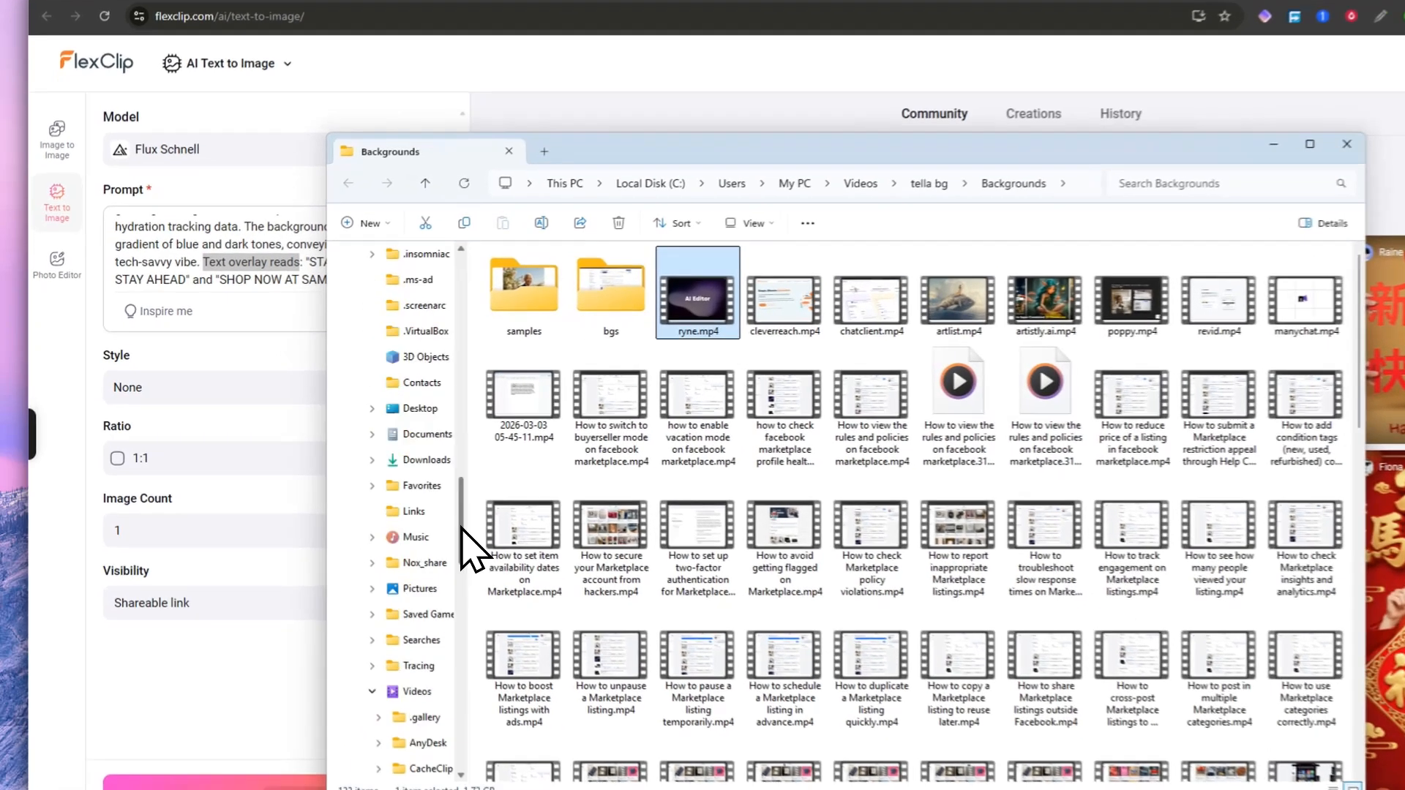
left_click(364, 339)
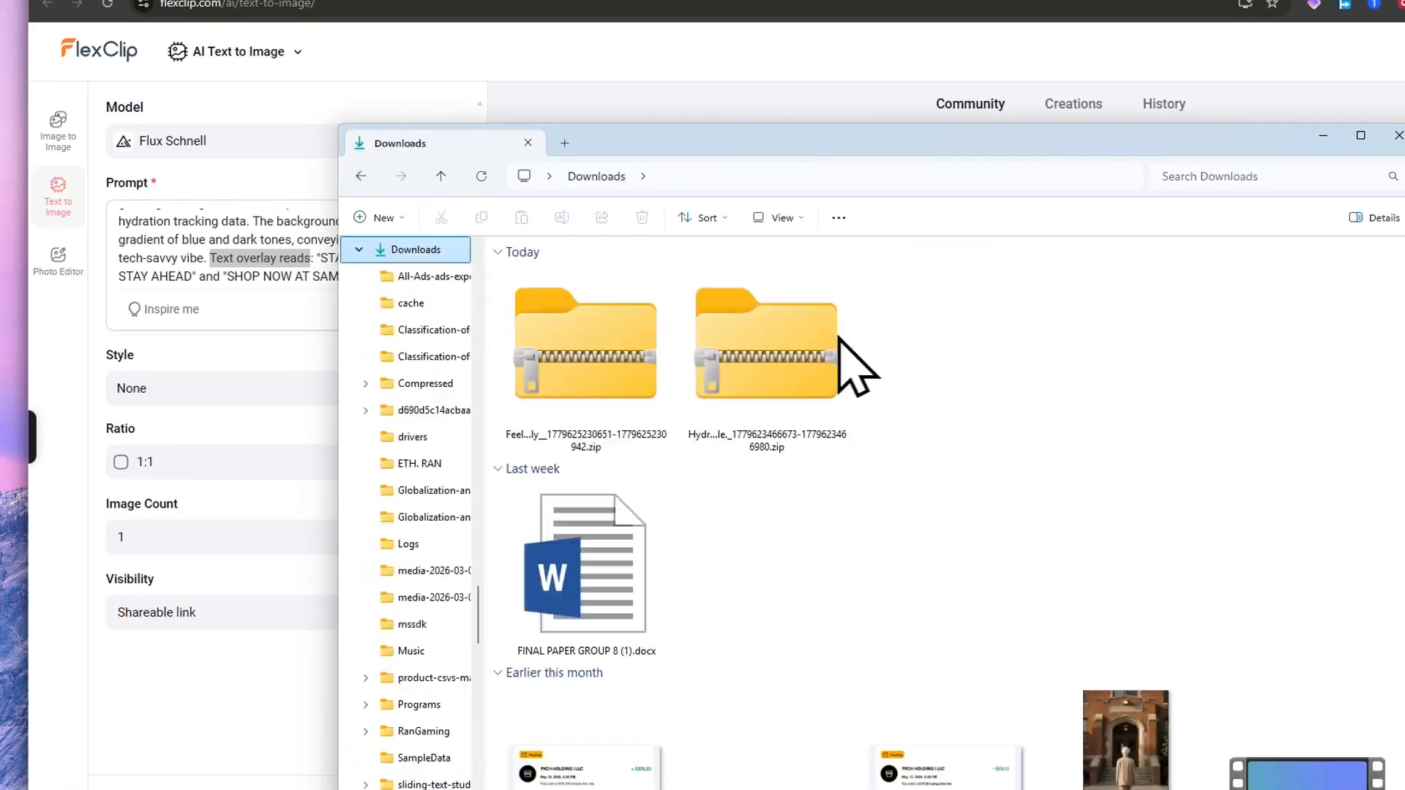
scroll(951, 483, "down", 10)
scroll(951, 482, "down", 10)
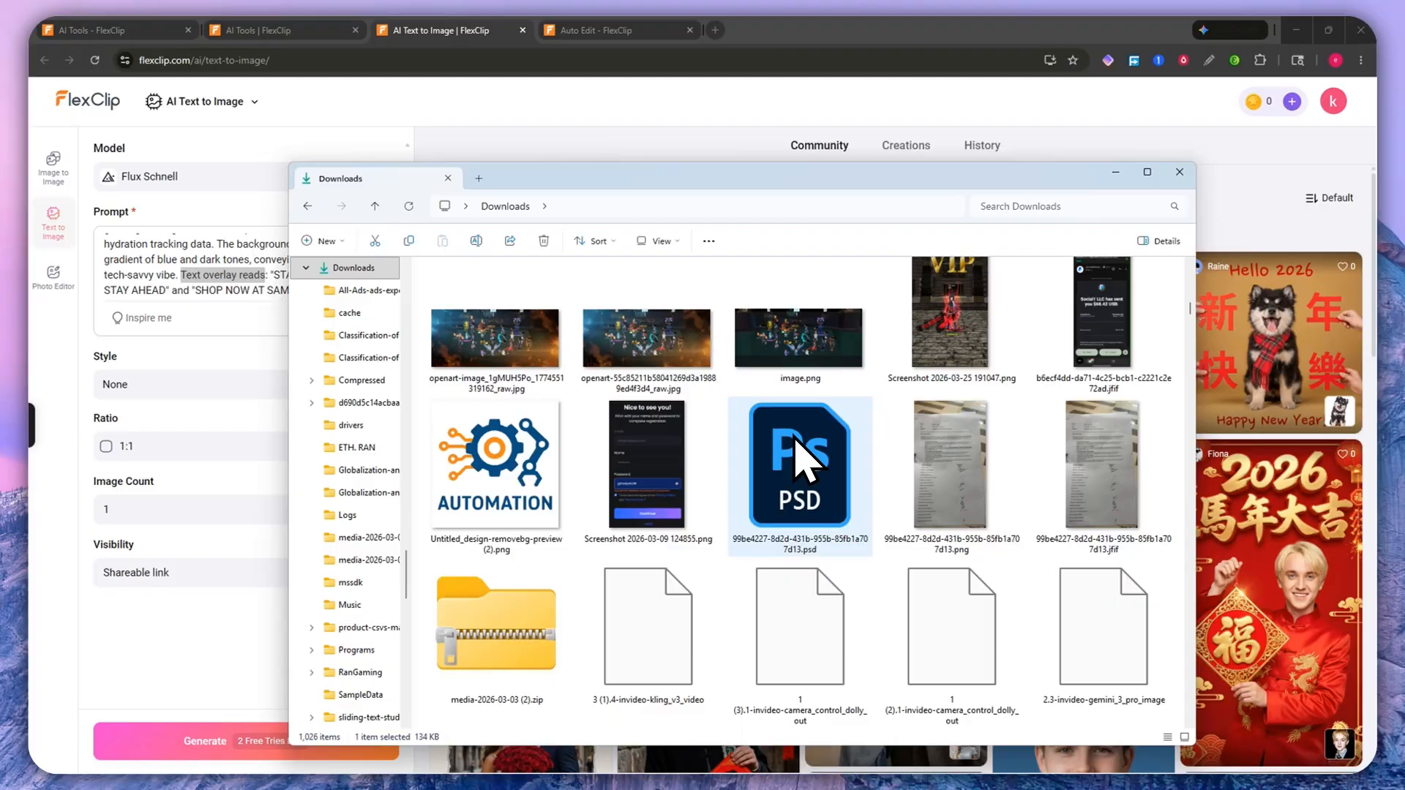
scroll(803, 468, "down", 10)
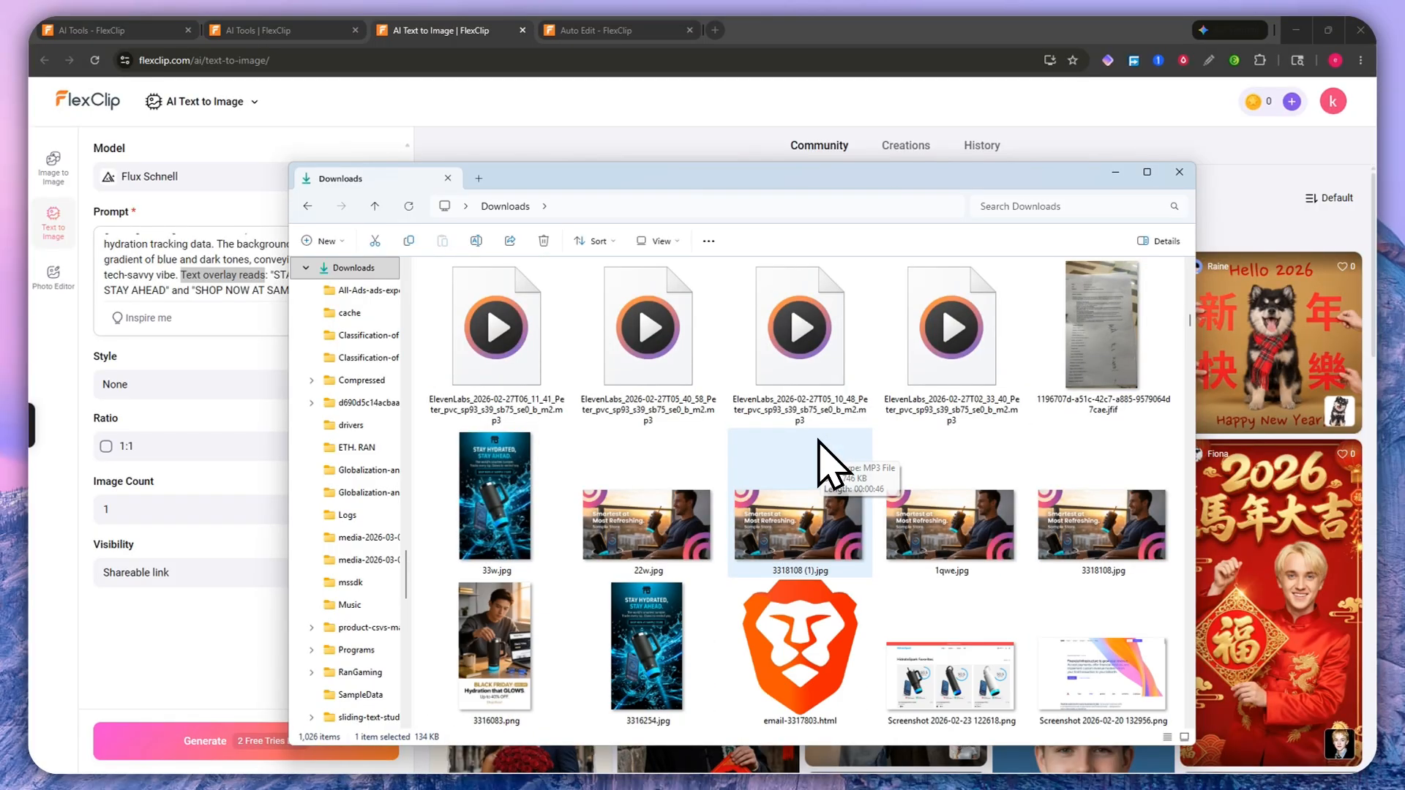
left_click(549, 505)
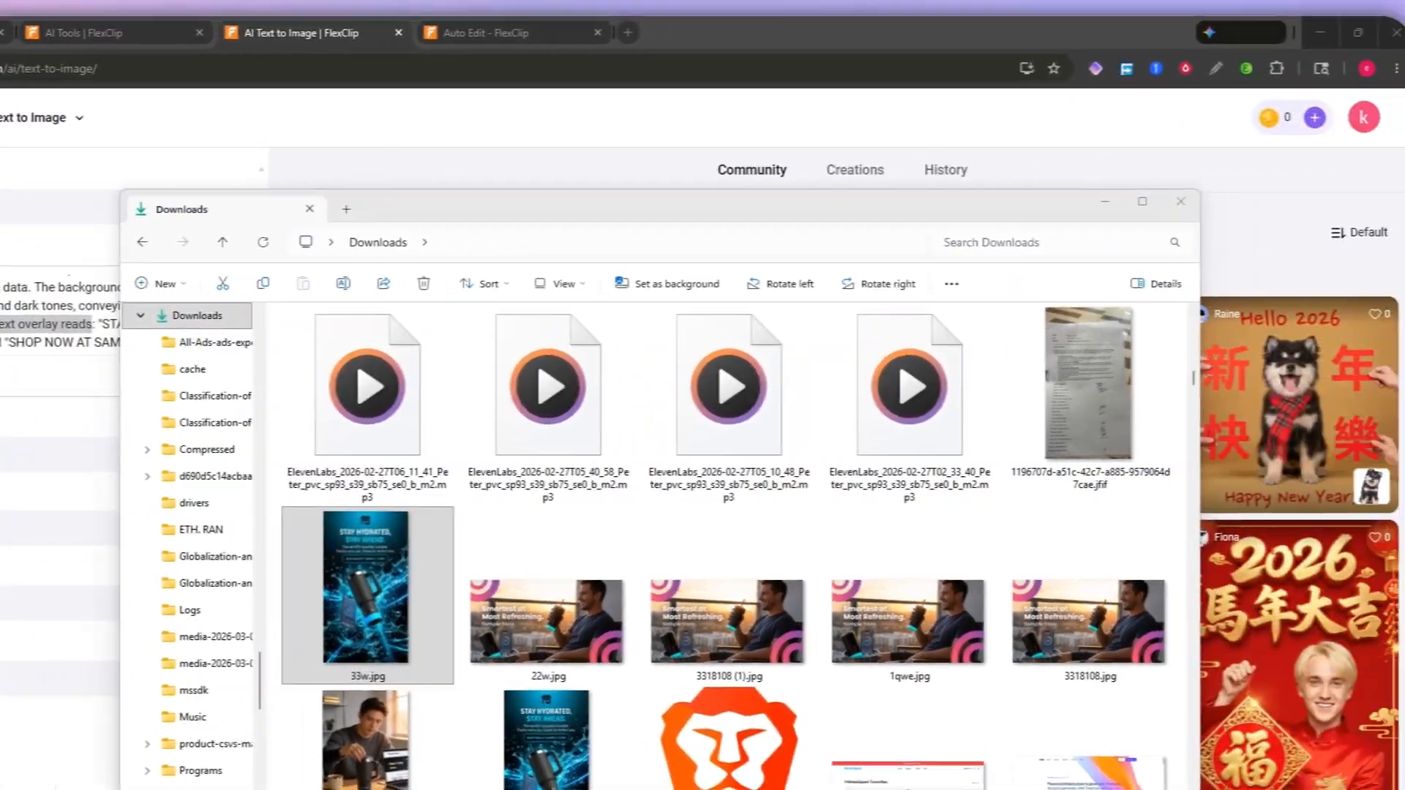
left_click_drag(907, 0, 924, 87)
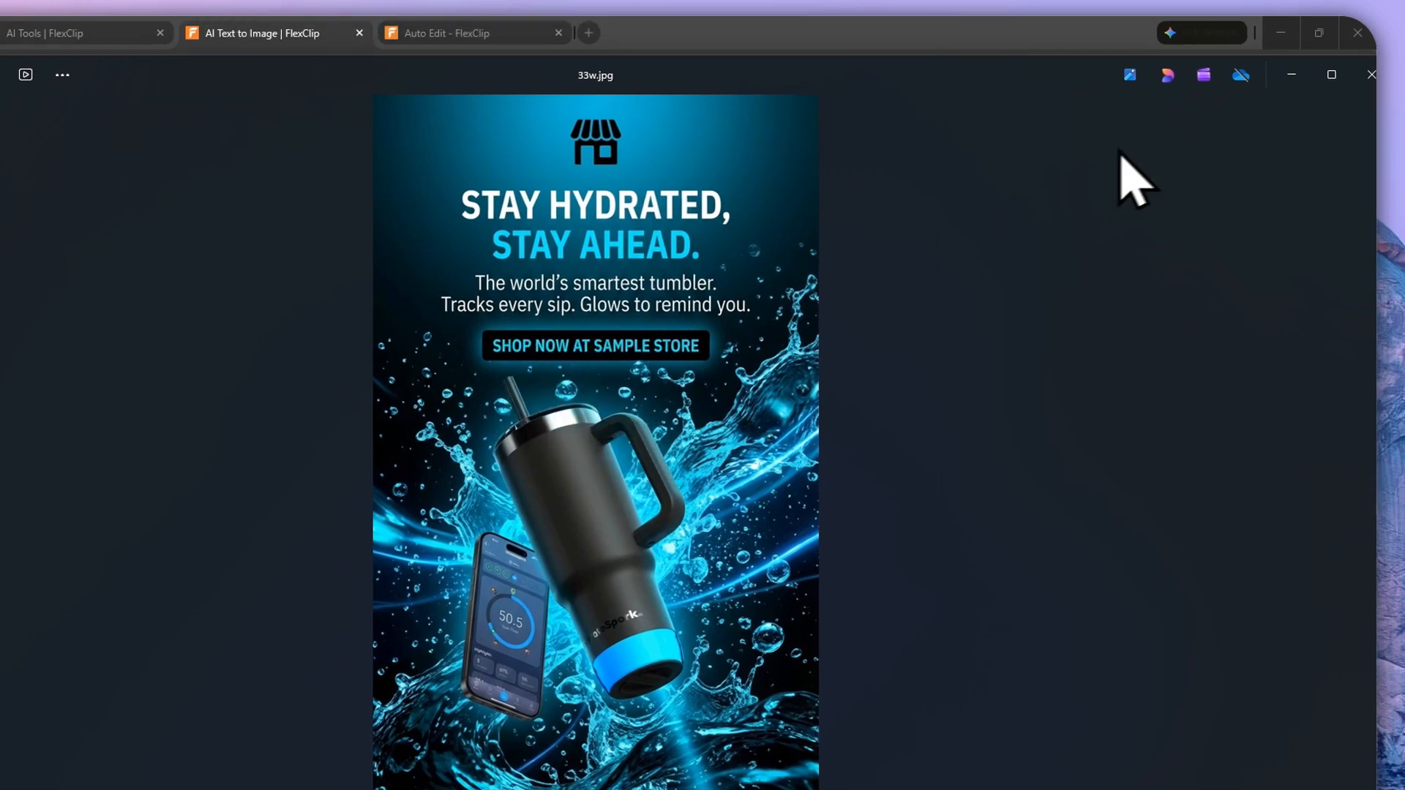
left_click(1290, 75)
Step: Change the tumbler color in the prompt from blue to green
left_click(651, 113)
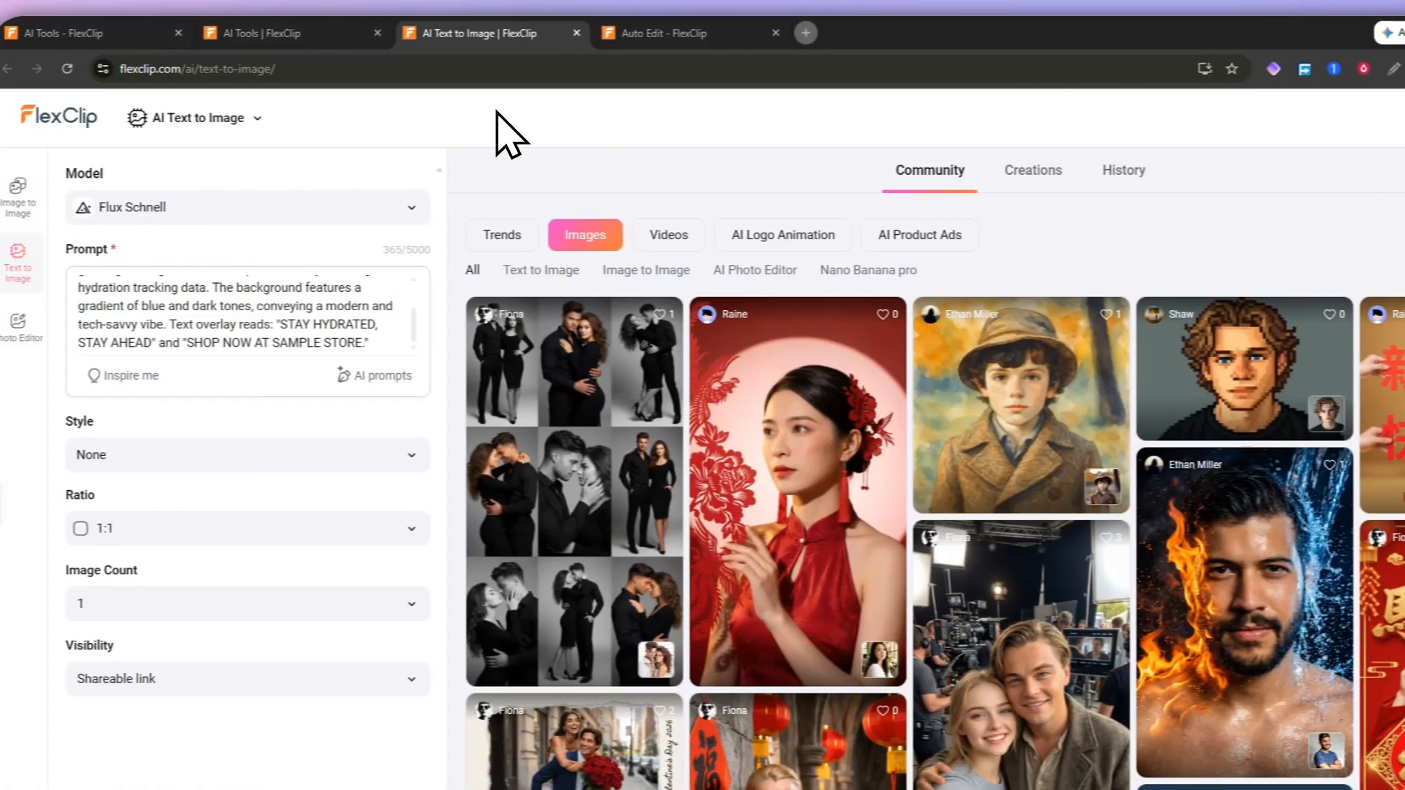
left_click(220, 343)
scroll(223, 340, "up", 2)
scroll(234, 337, "down", 2)
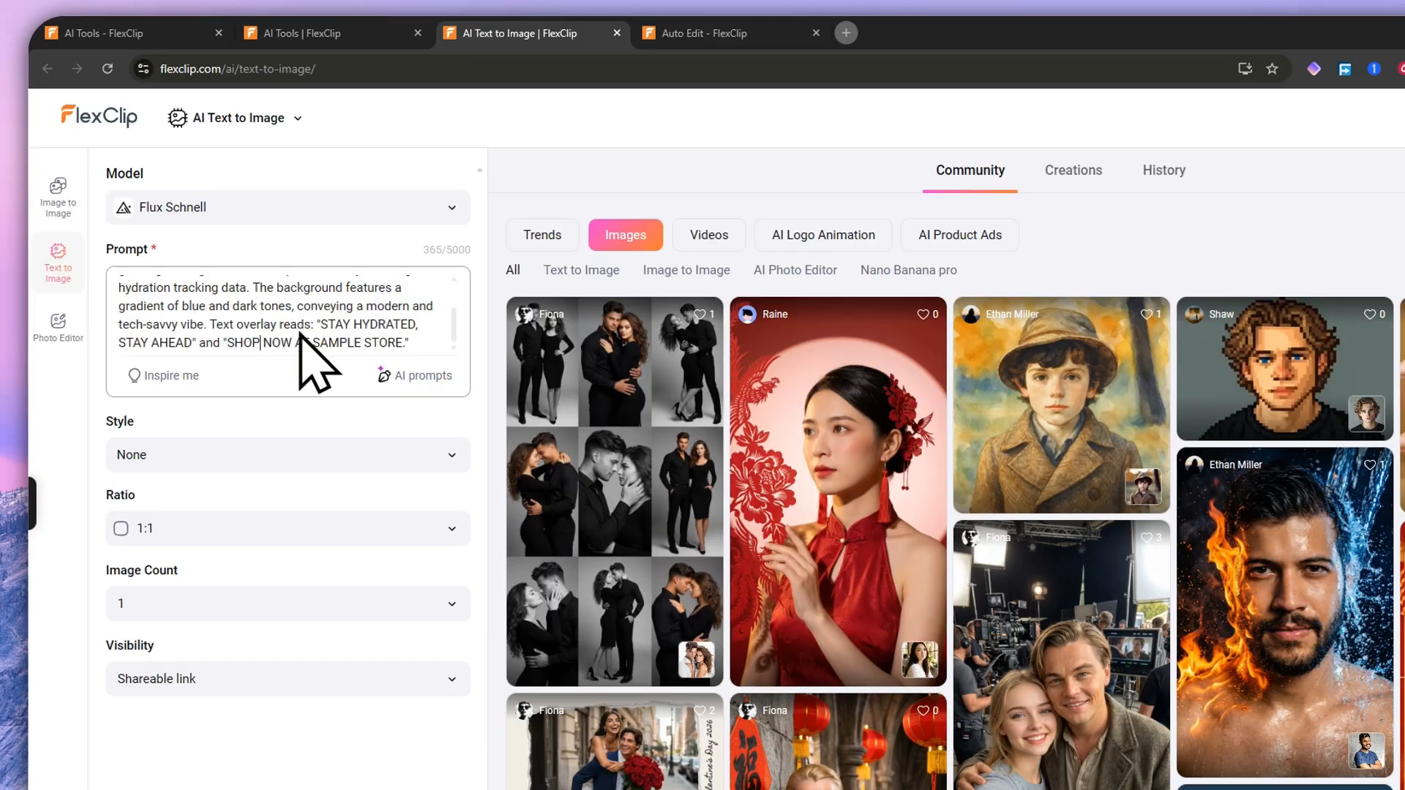
left_click(421, 375)
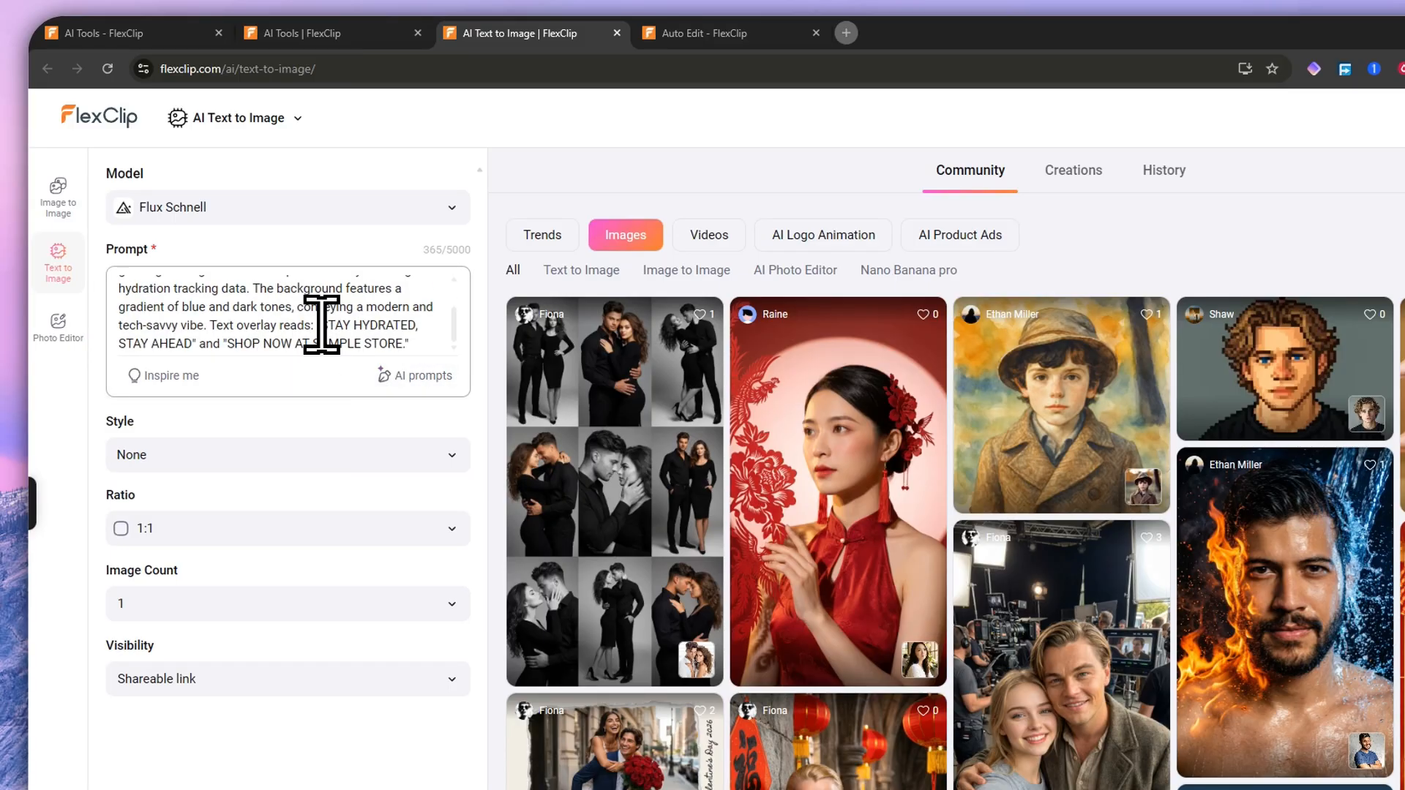
scroll(275, 313, "up", 3)
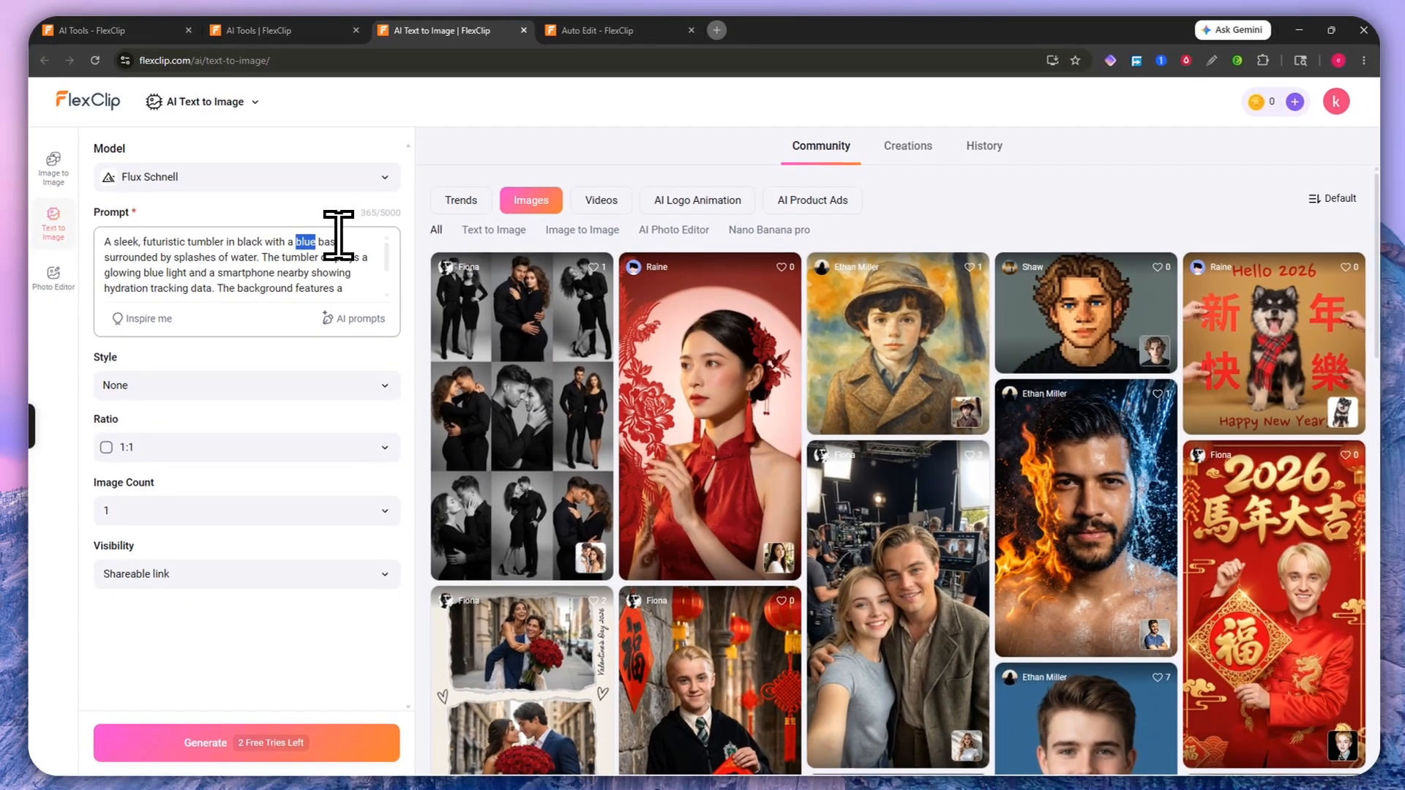
key("BackSpace")
type("GRE")
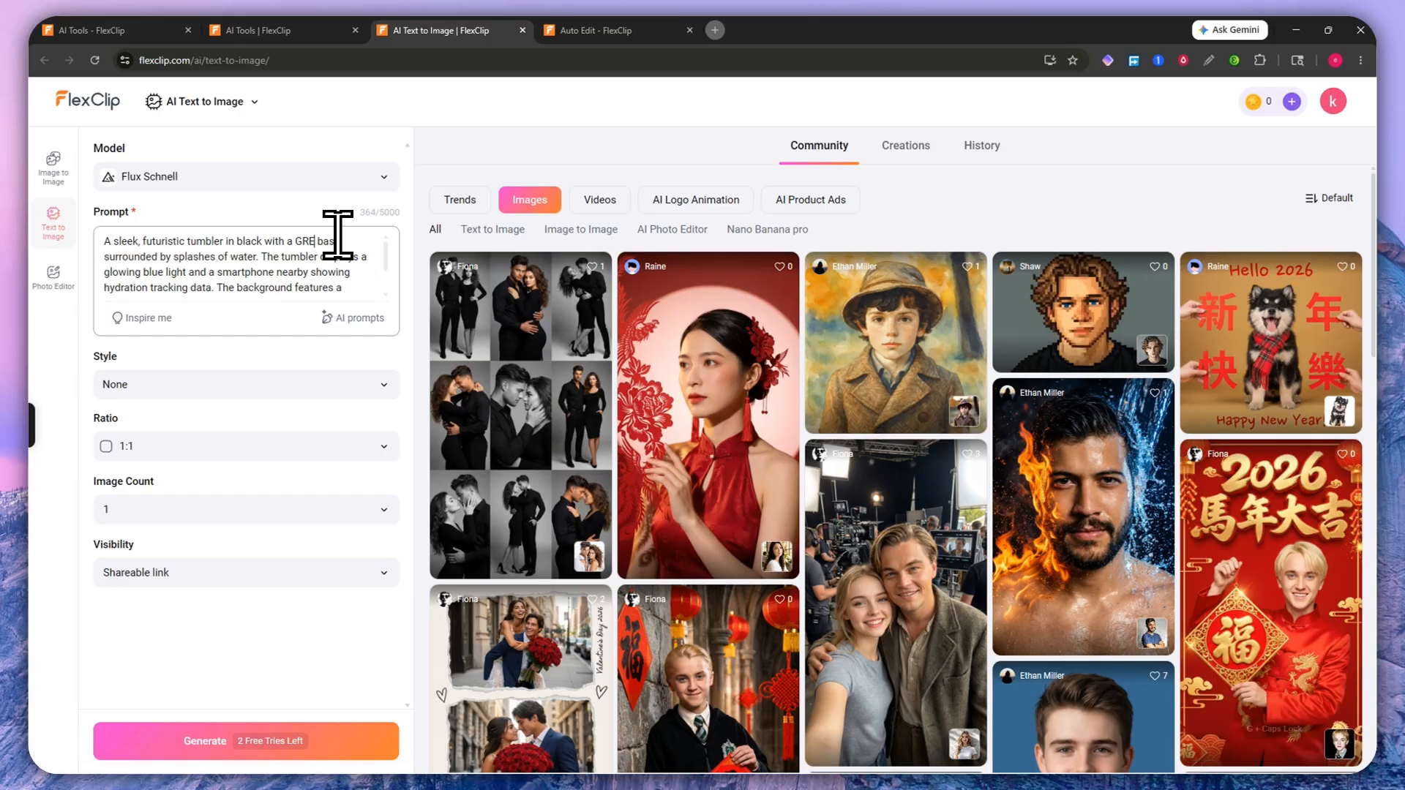
key("BackSpace")
key("BackSpace")
key("BackSpace")
type("green")
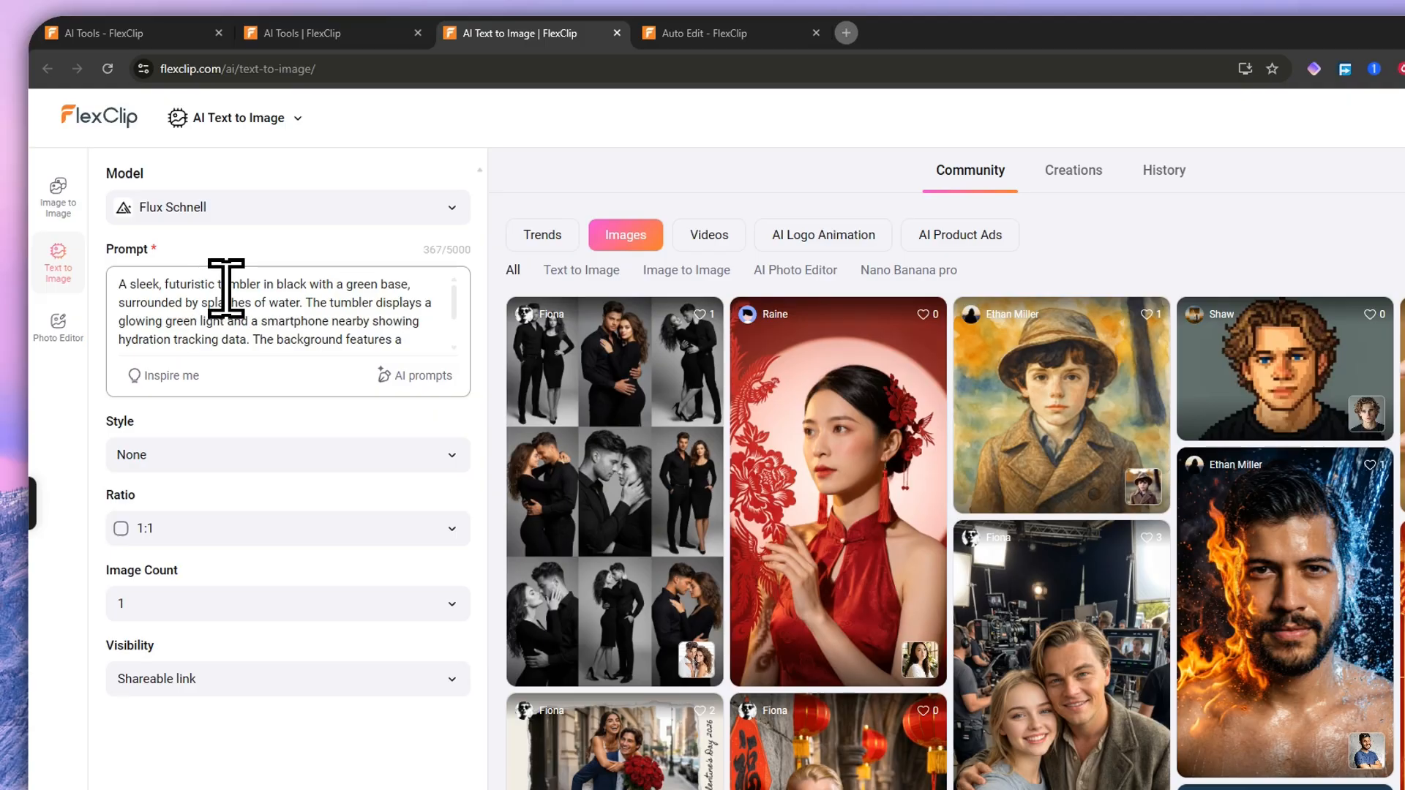
scroll(249, 298, "down", 2)
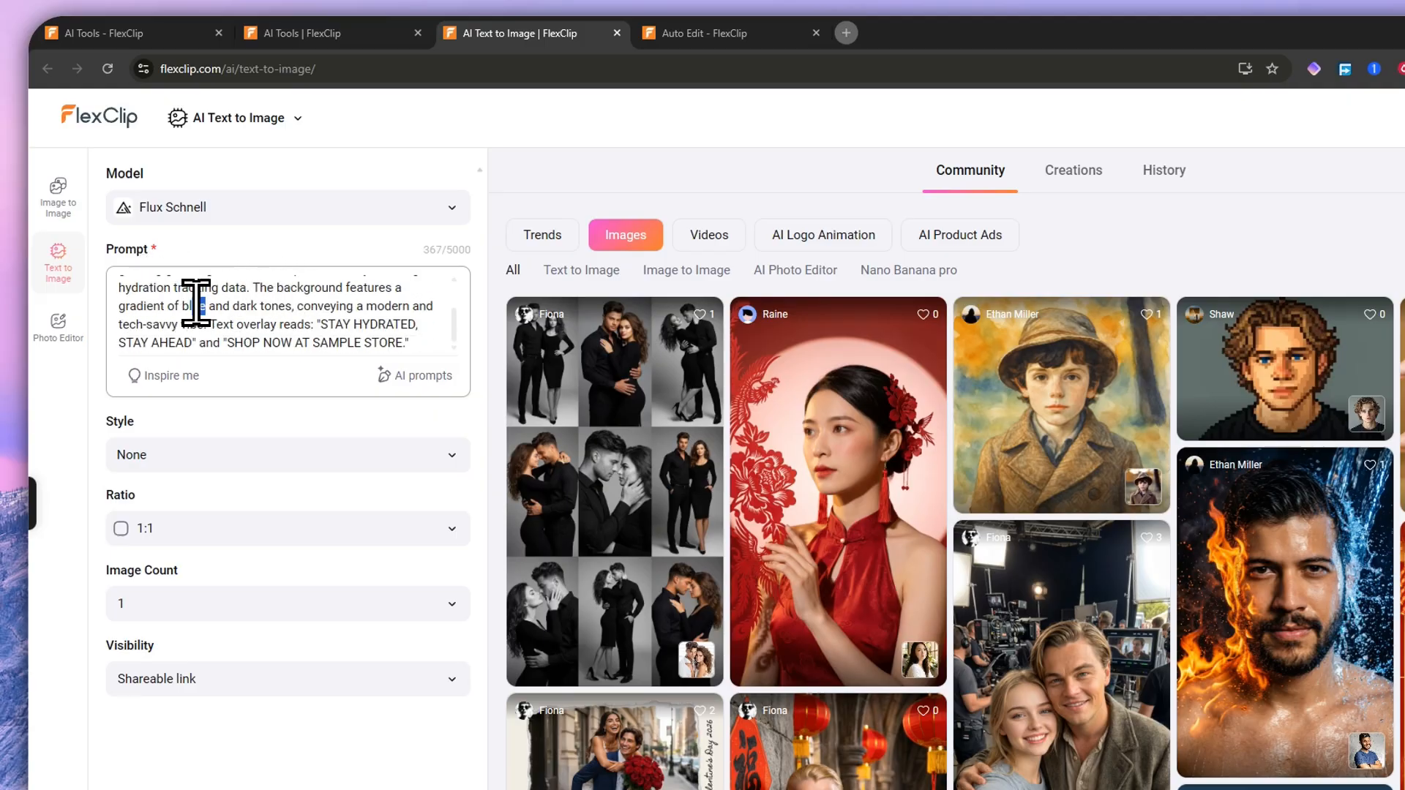
type("een")
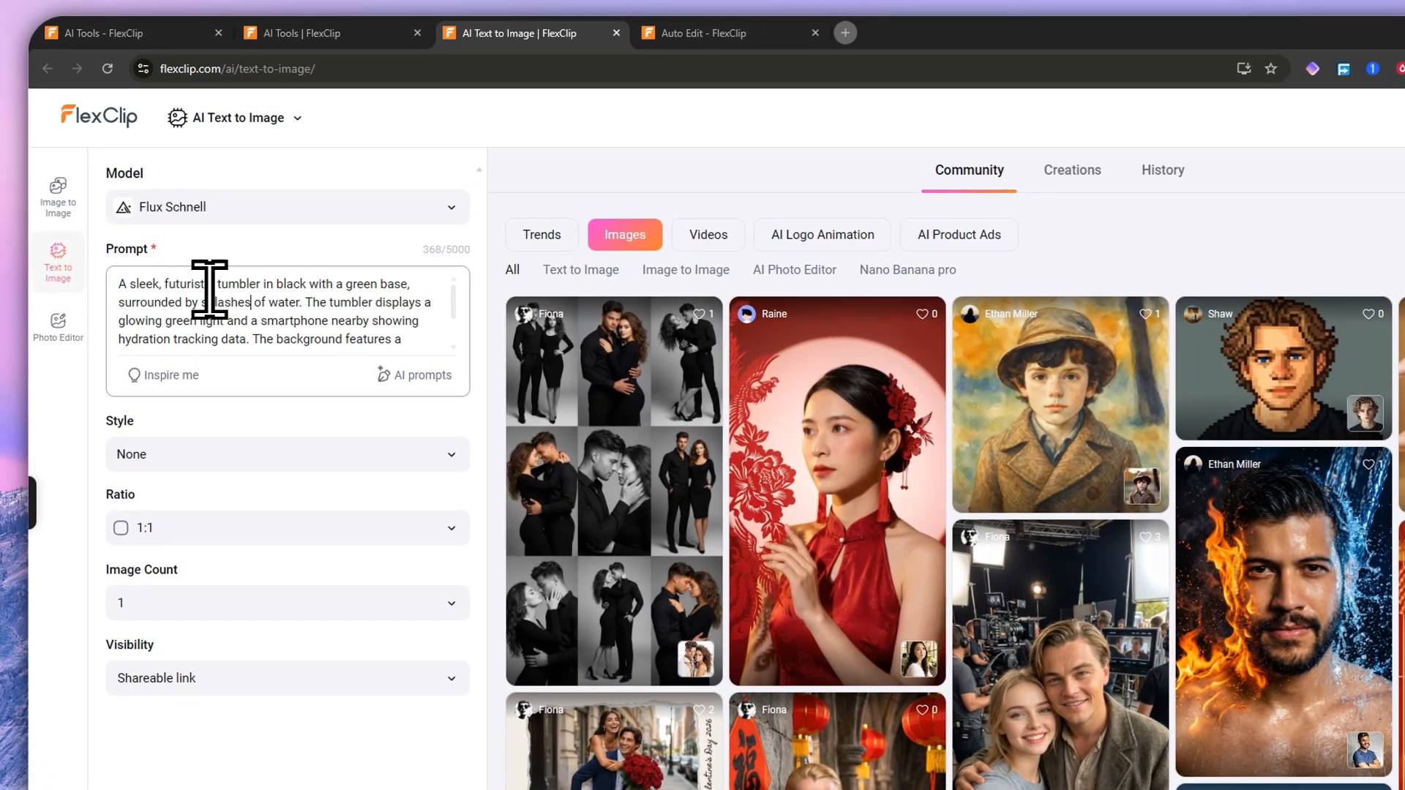
scroll(180, 290, "down", 2)
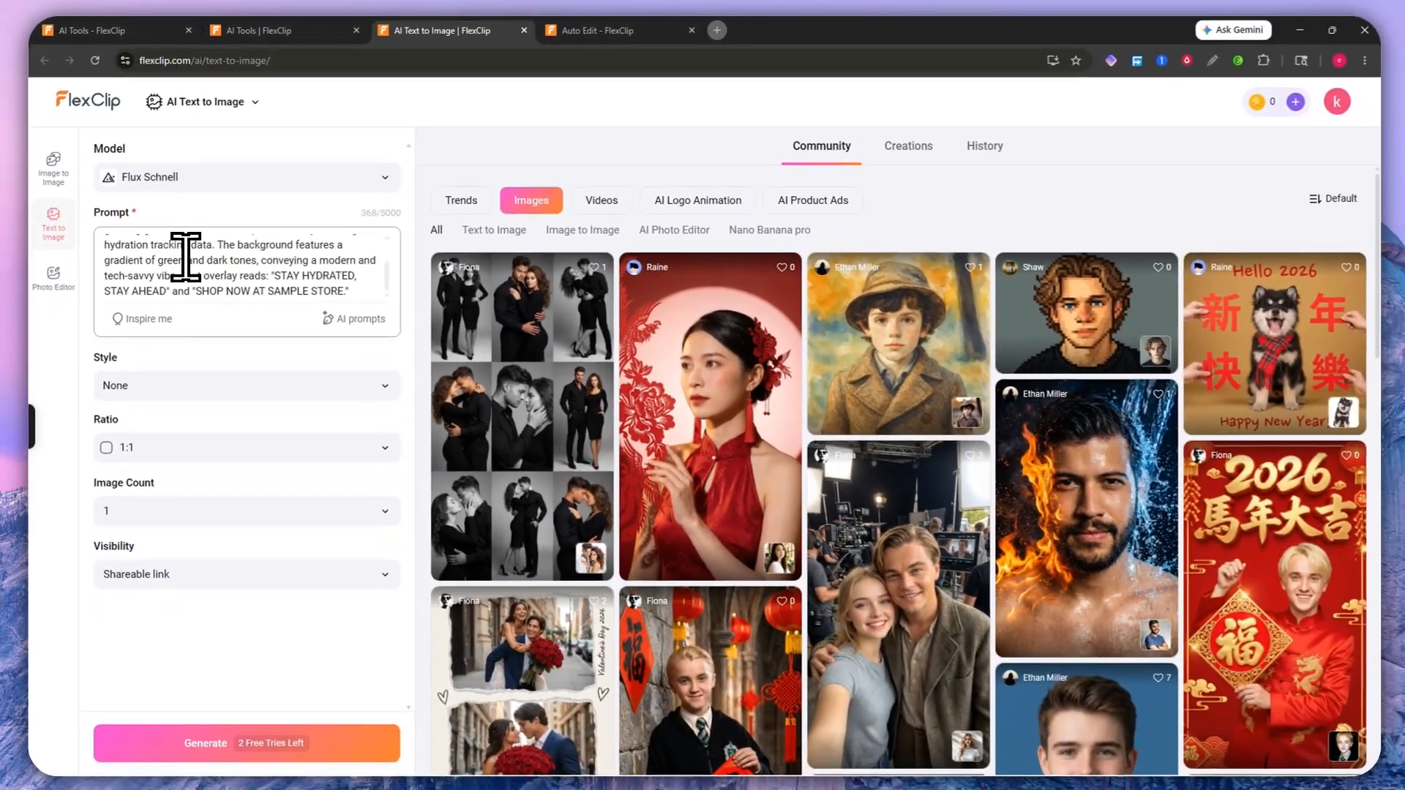
scroll(212, 299, "up", 2)
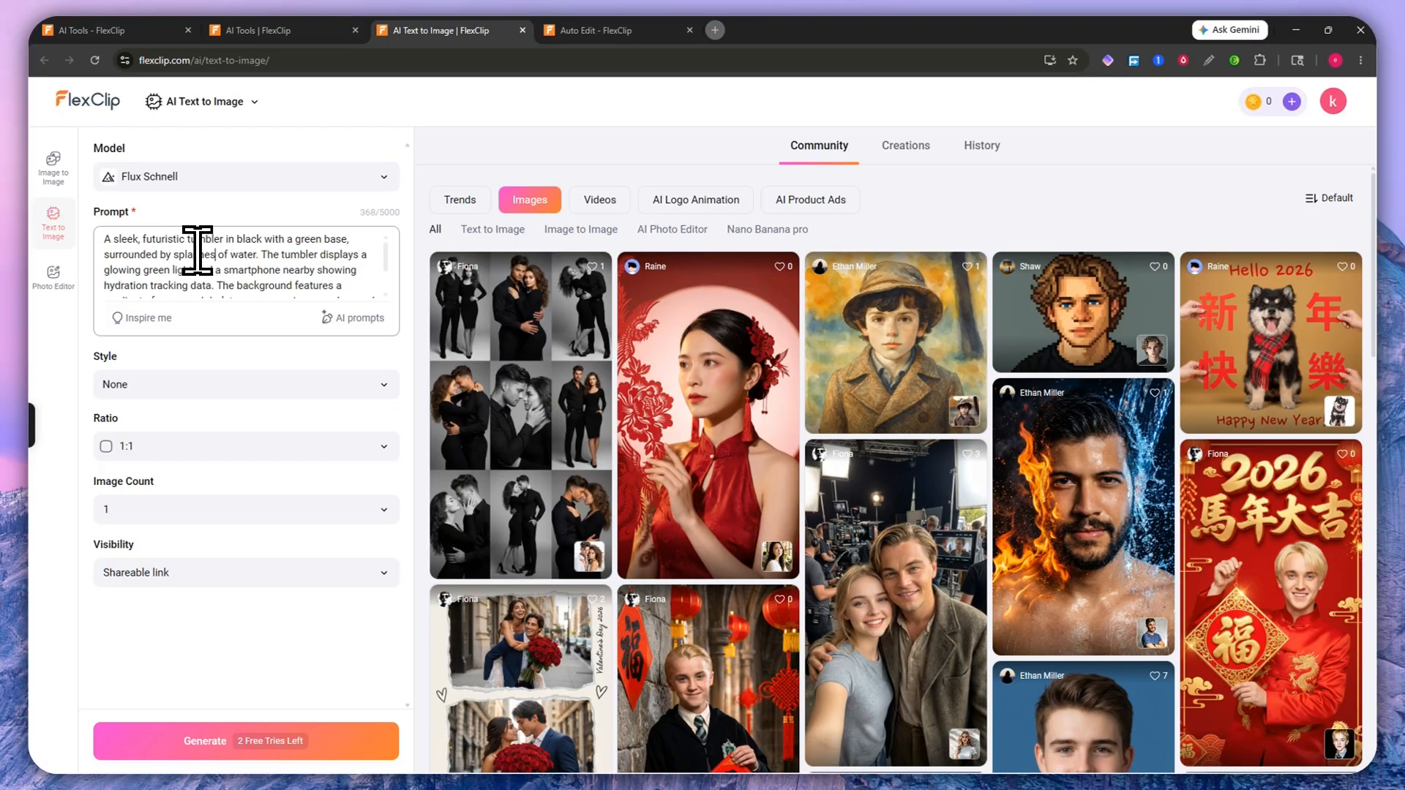
scroll(195, 245, "down", 2)
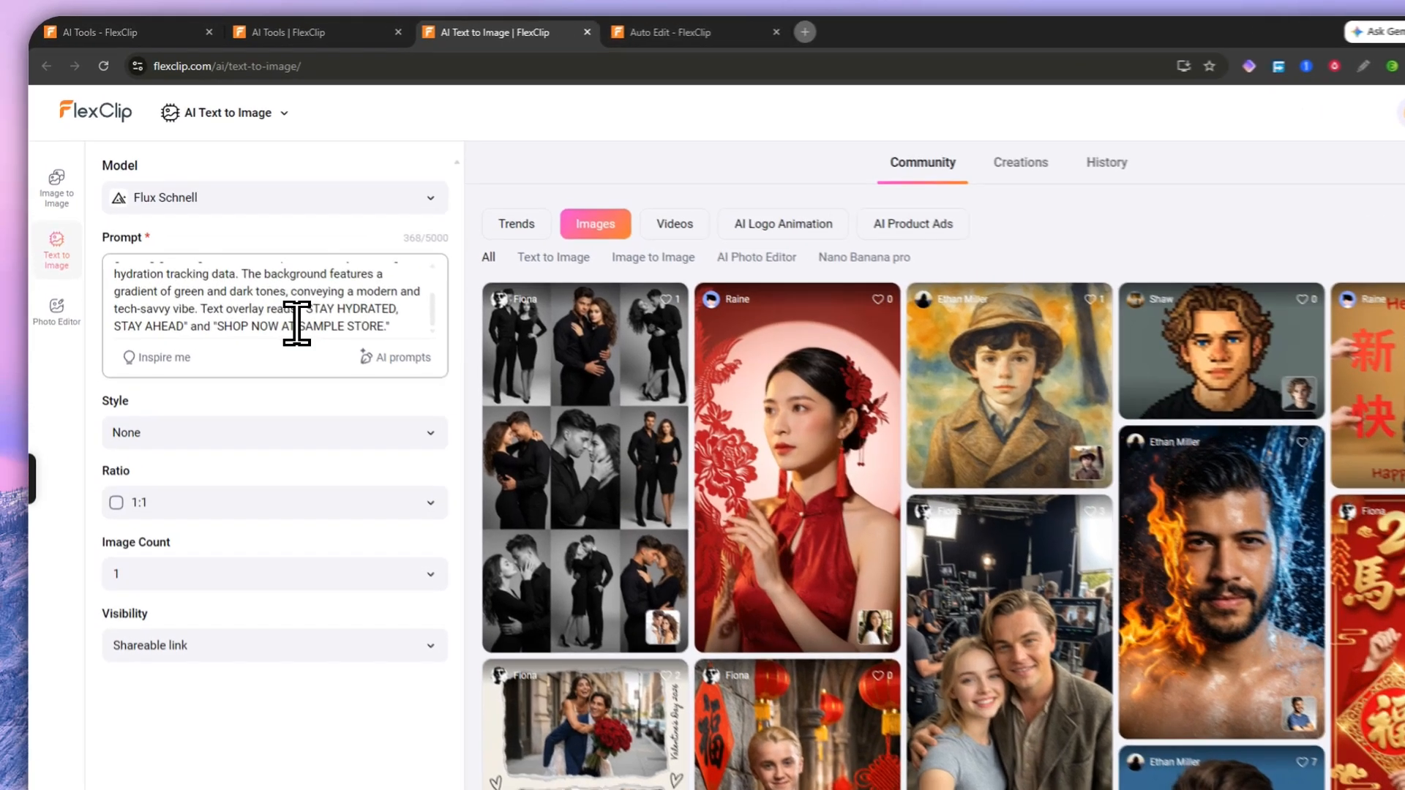
Step: Replace SAMPLE STORE in the overlay text with the user's store name in capitals
left_click_drag(265, 290, 339, 285)
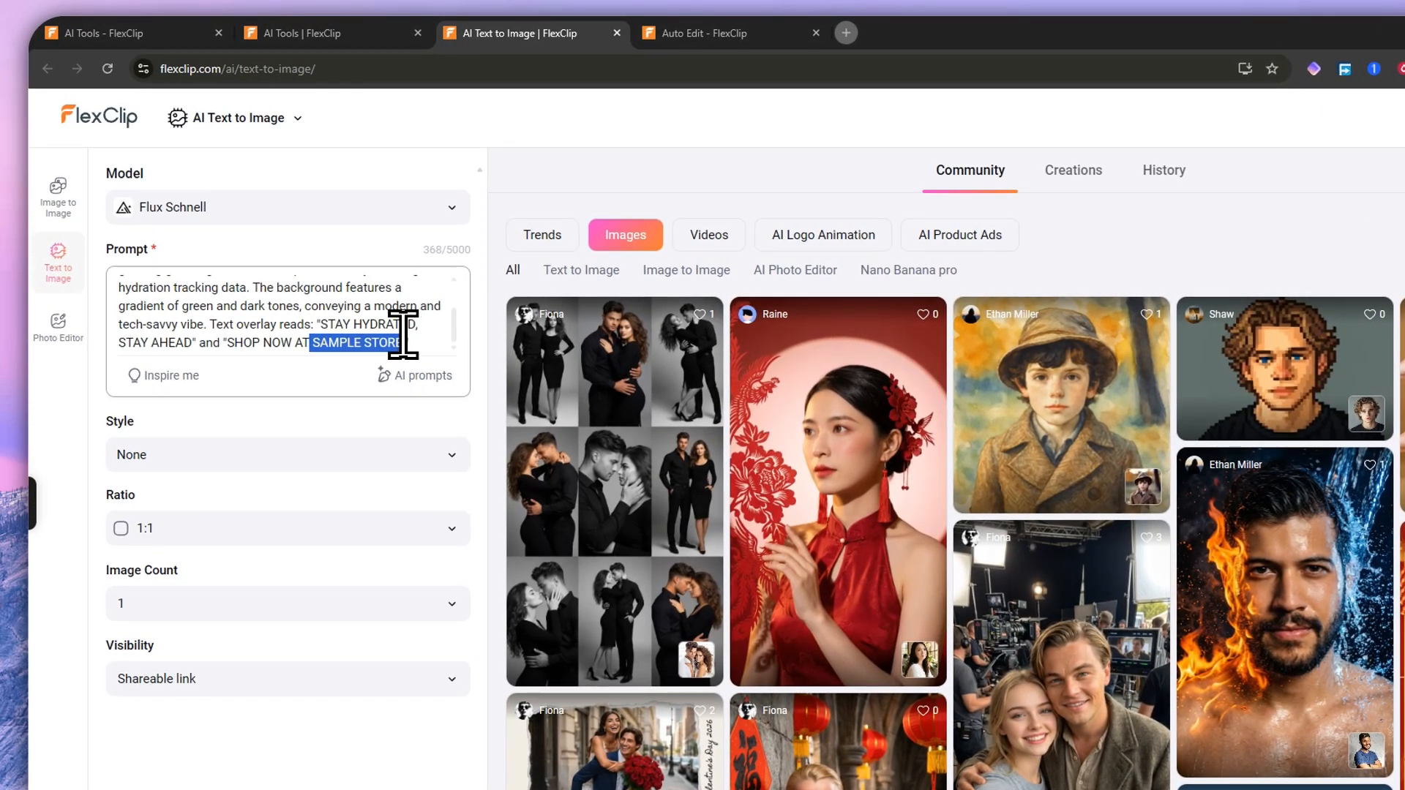
type("K")
key("BackSpace")
type("Kyl")
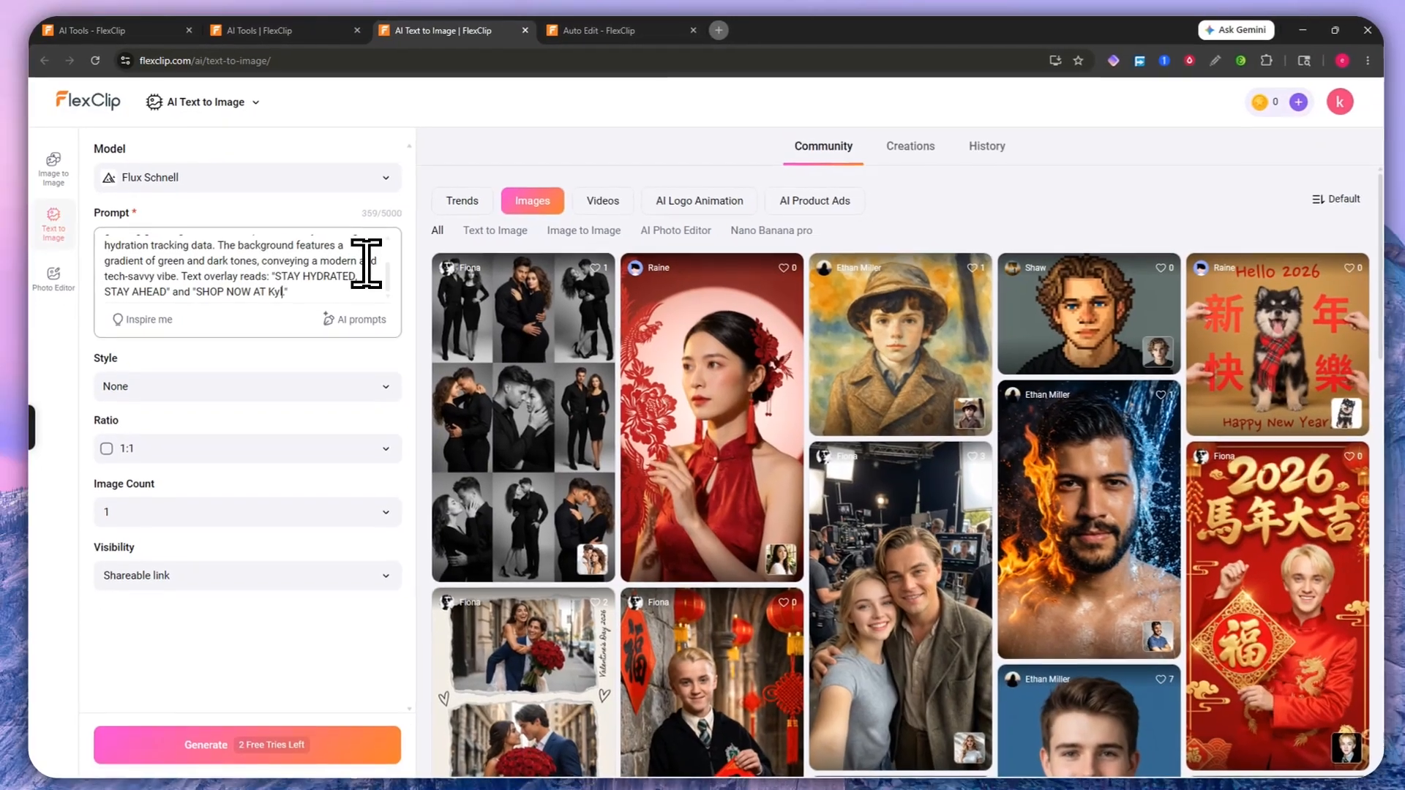
key("BackSpace")
key("BackSpace")
type("YLE'S ST")
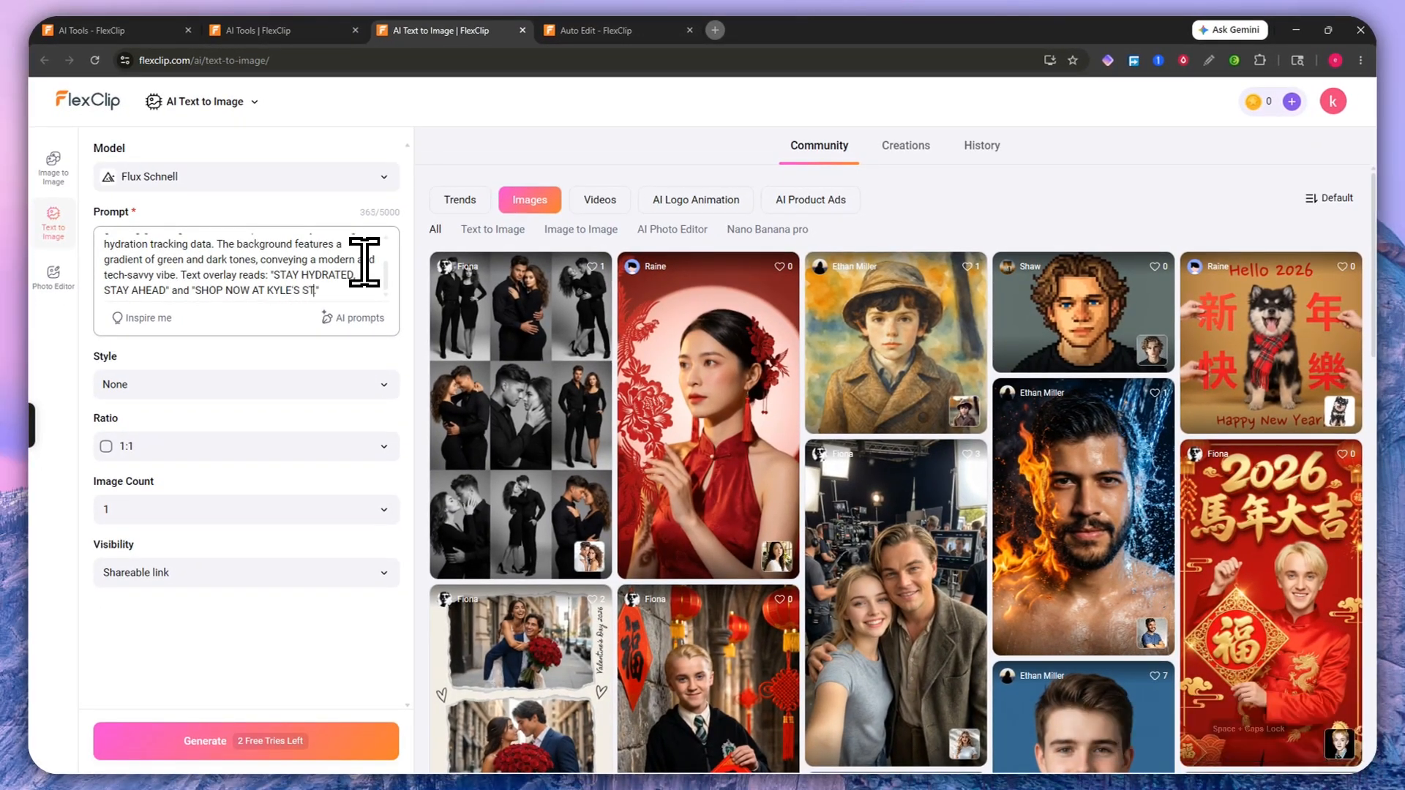
type("ORE")
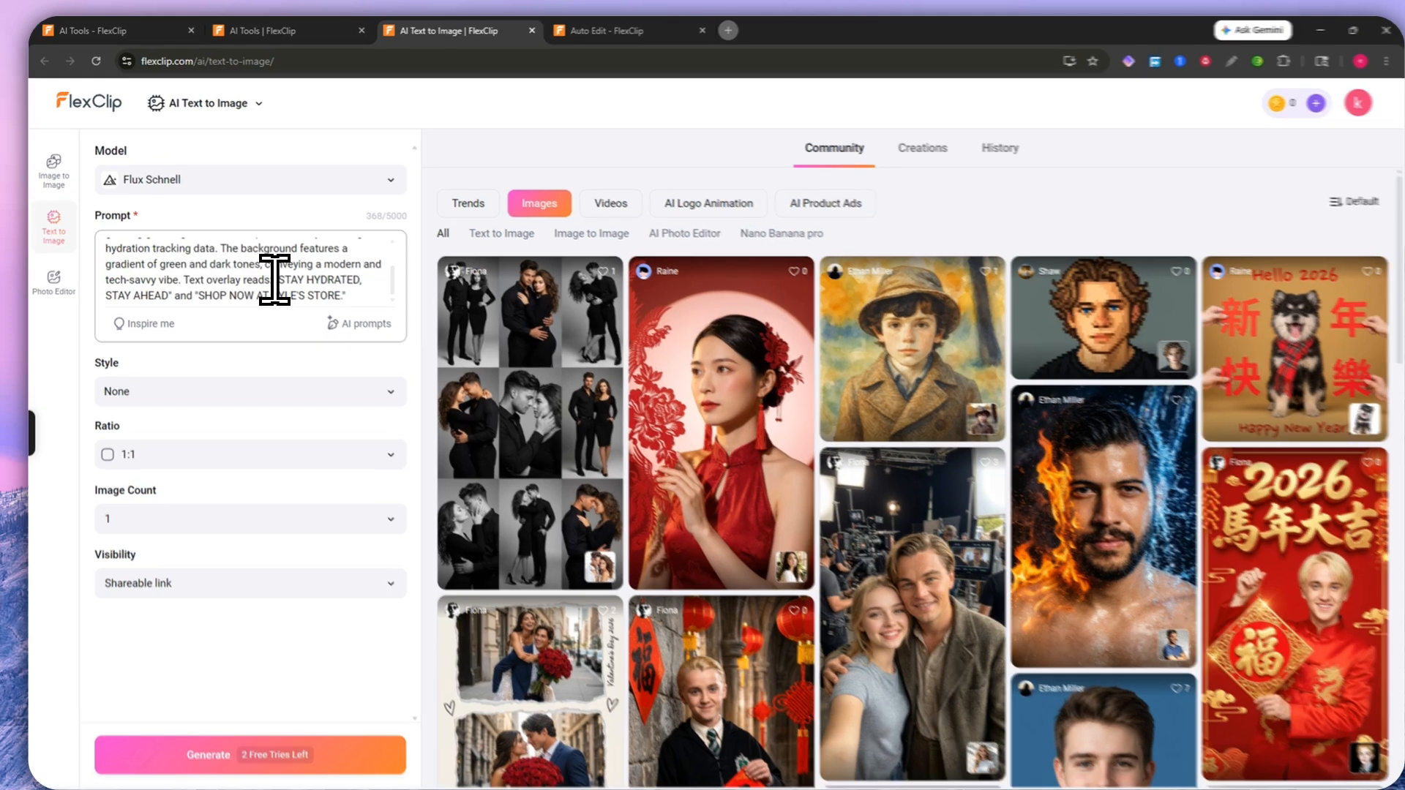
left_click_drag(274, 274, 338, 287)
left_click(336, 326)
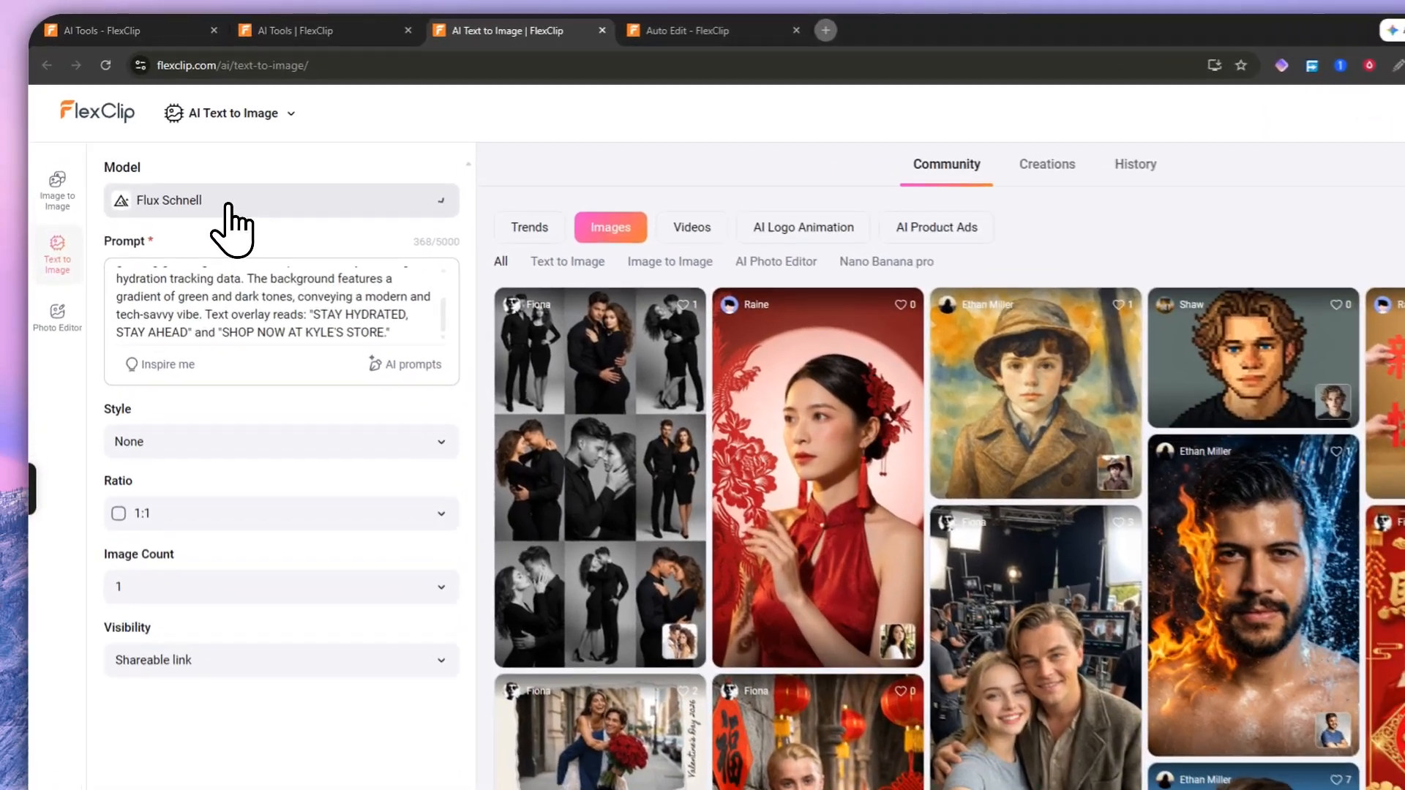
left_click(201, 177)
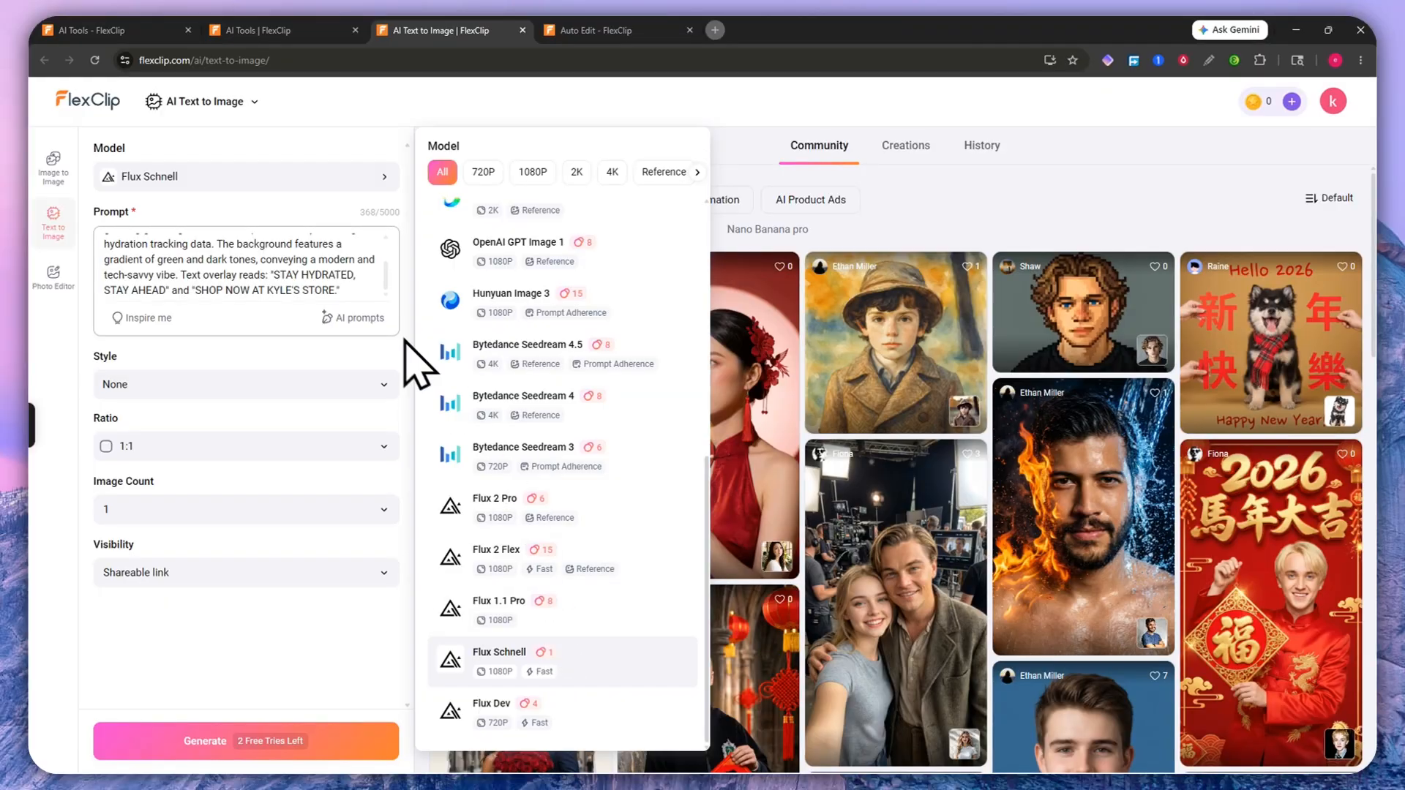
scroll(550, 423, "up", 4)
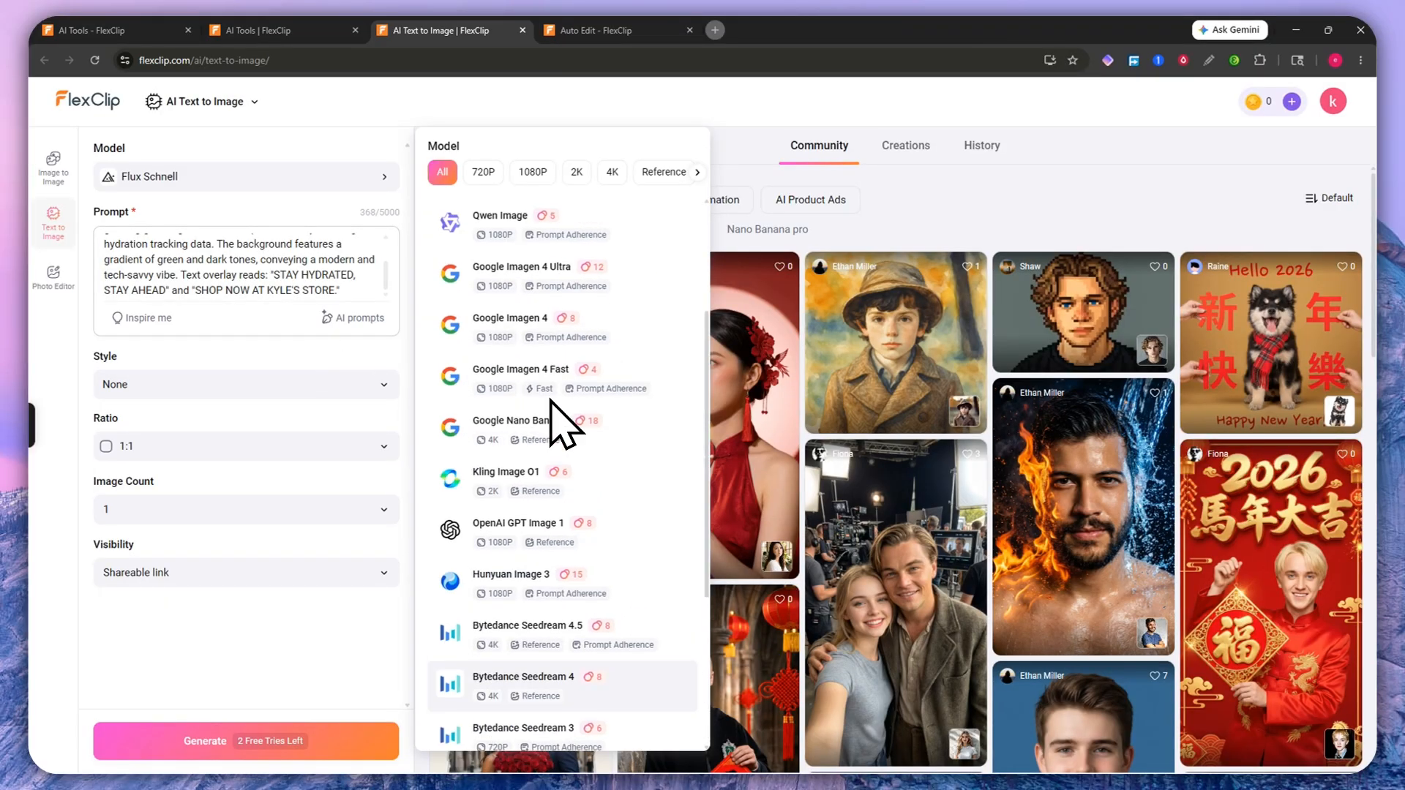
scroll(552, 439, "down", 5)
scroll(519, 461, "up", 8)
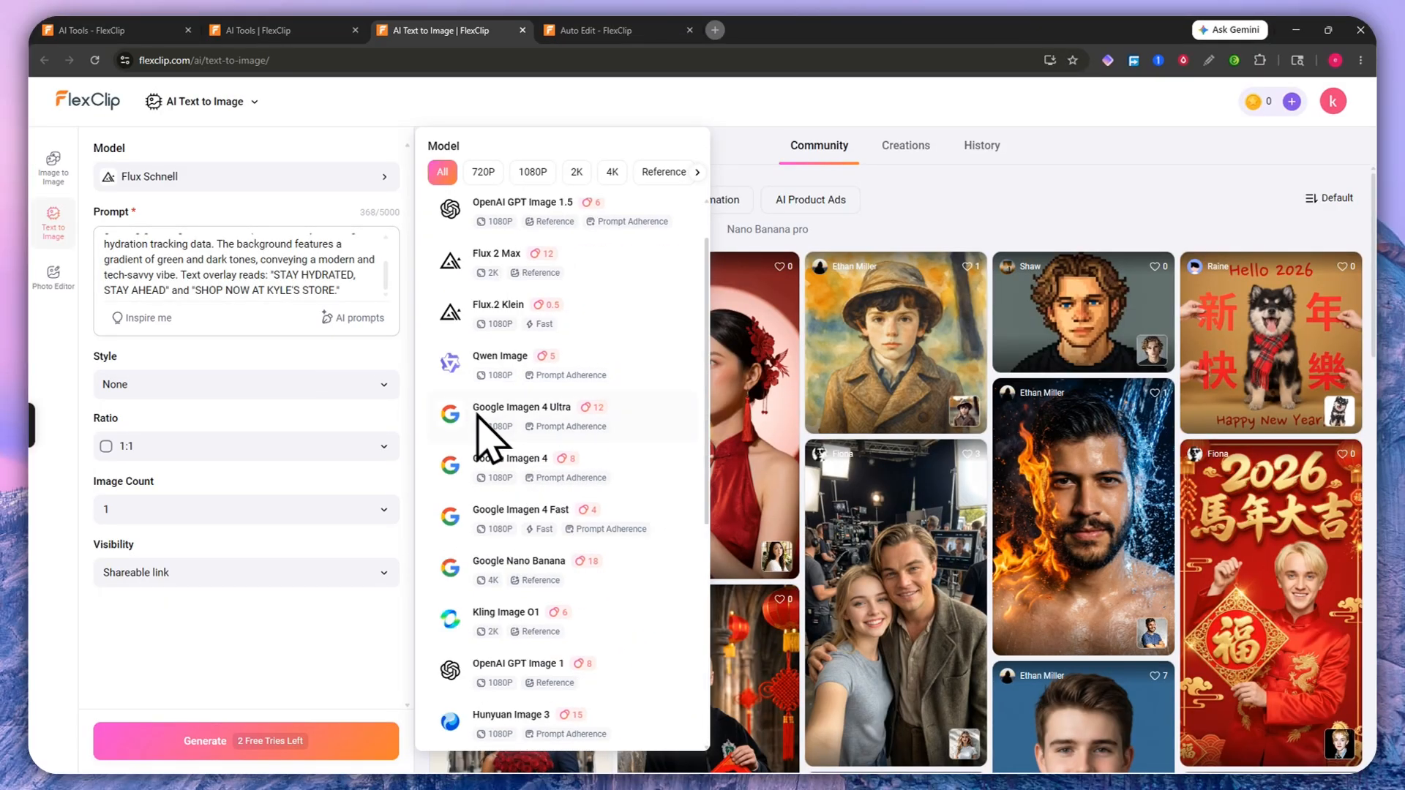
left_click(310, 370)
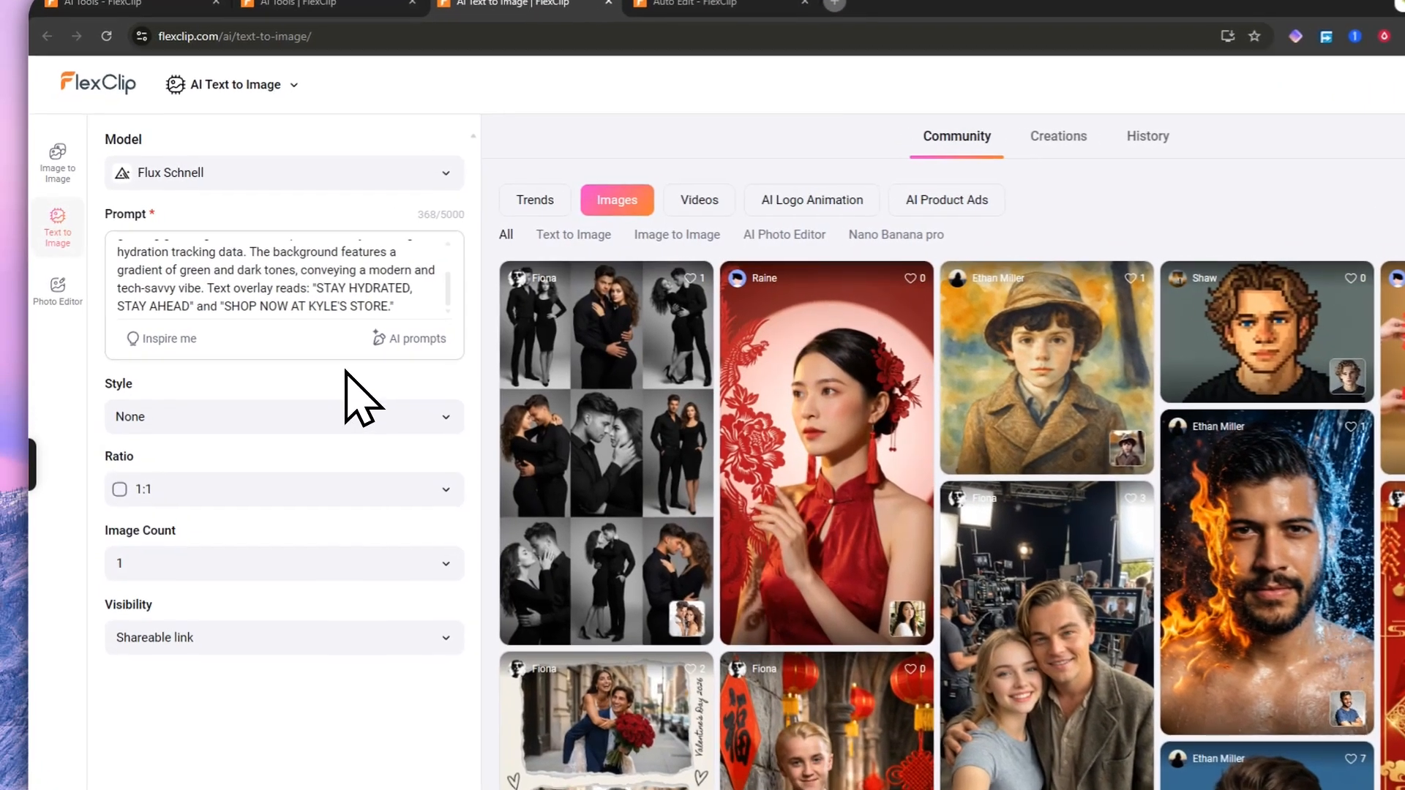
left_click(230, 417)
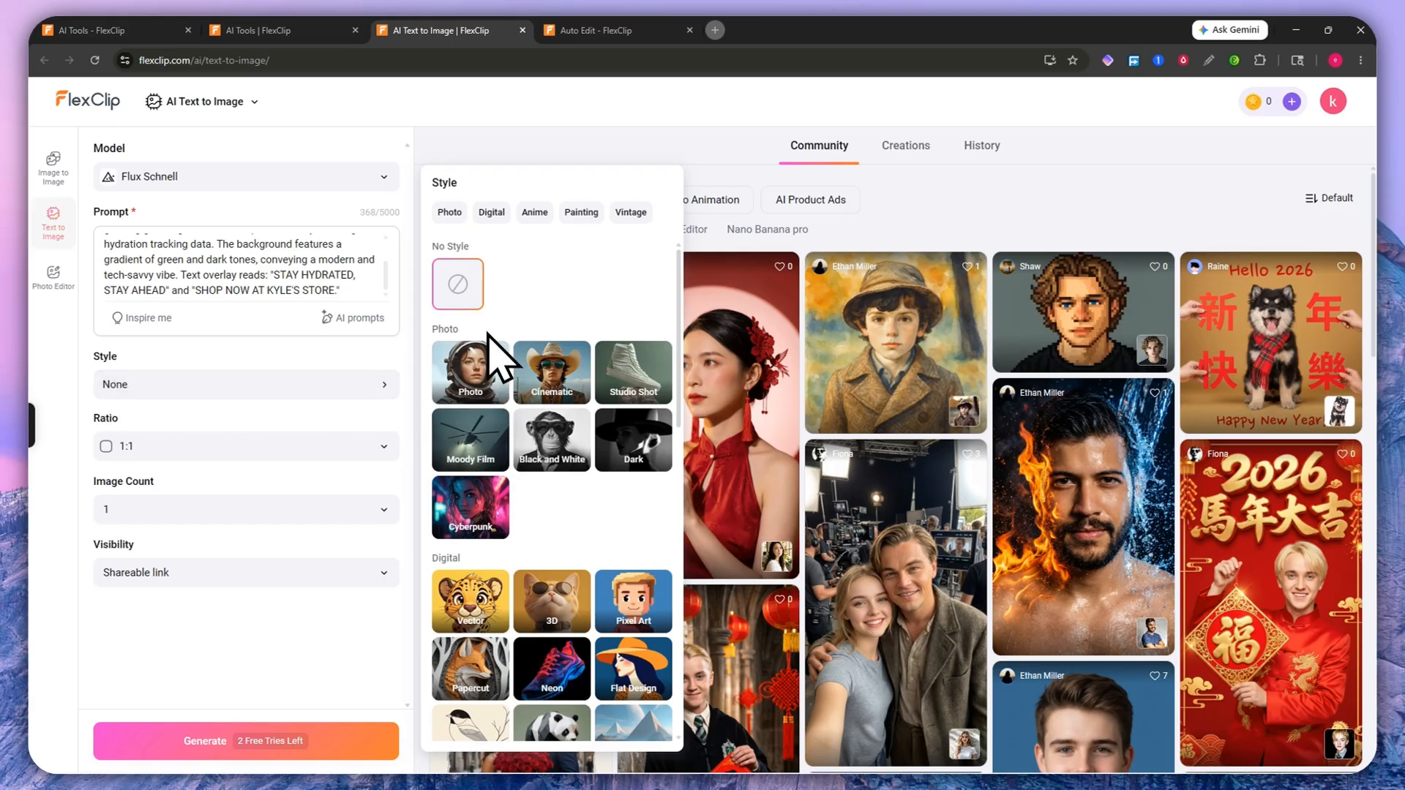
scroll(539, 526, "down", 5)
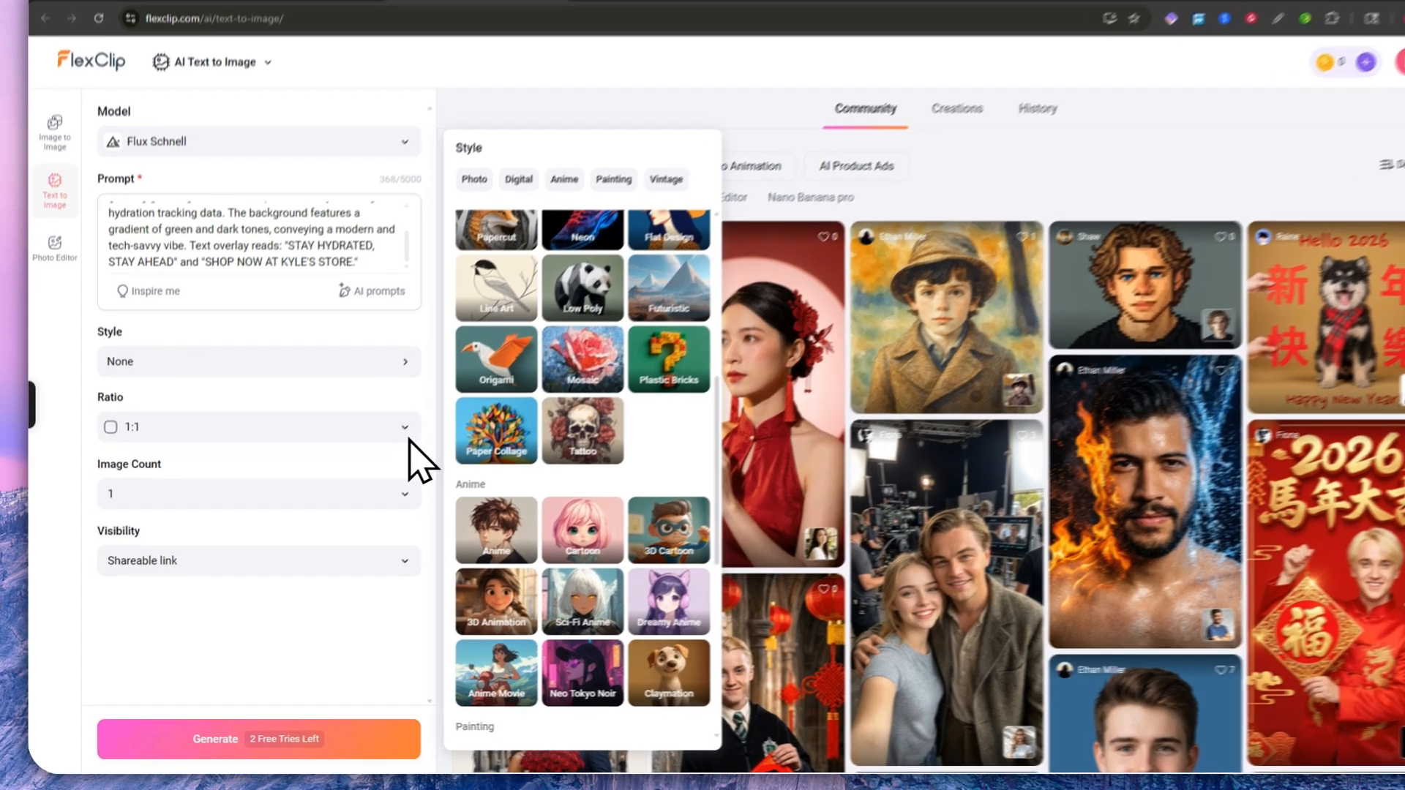
left_click(381, 448)
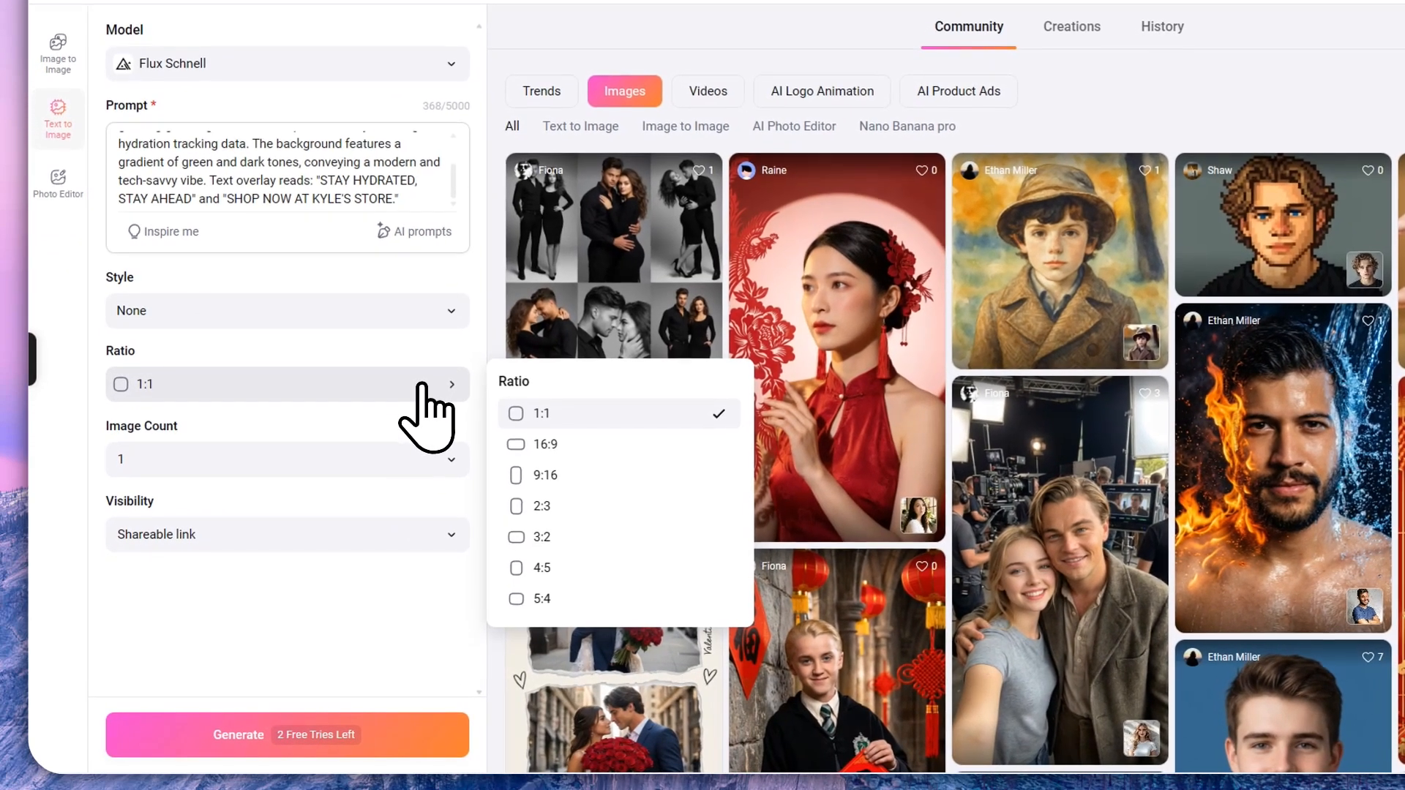
left_click(398, 468)
left_click(317, 564)
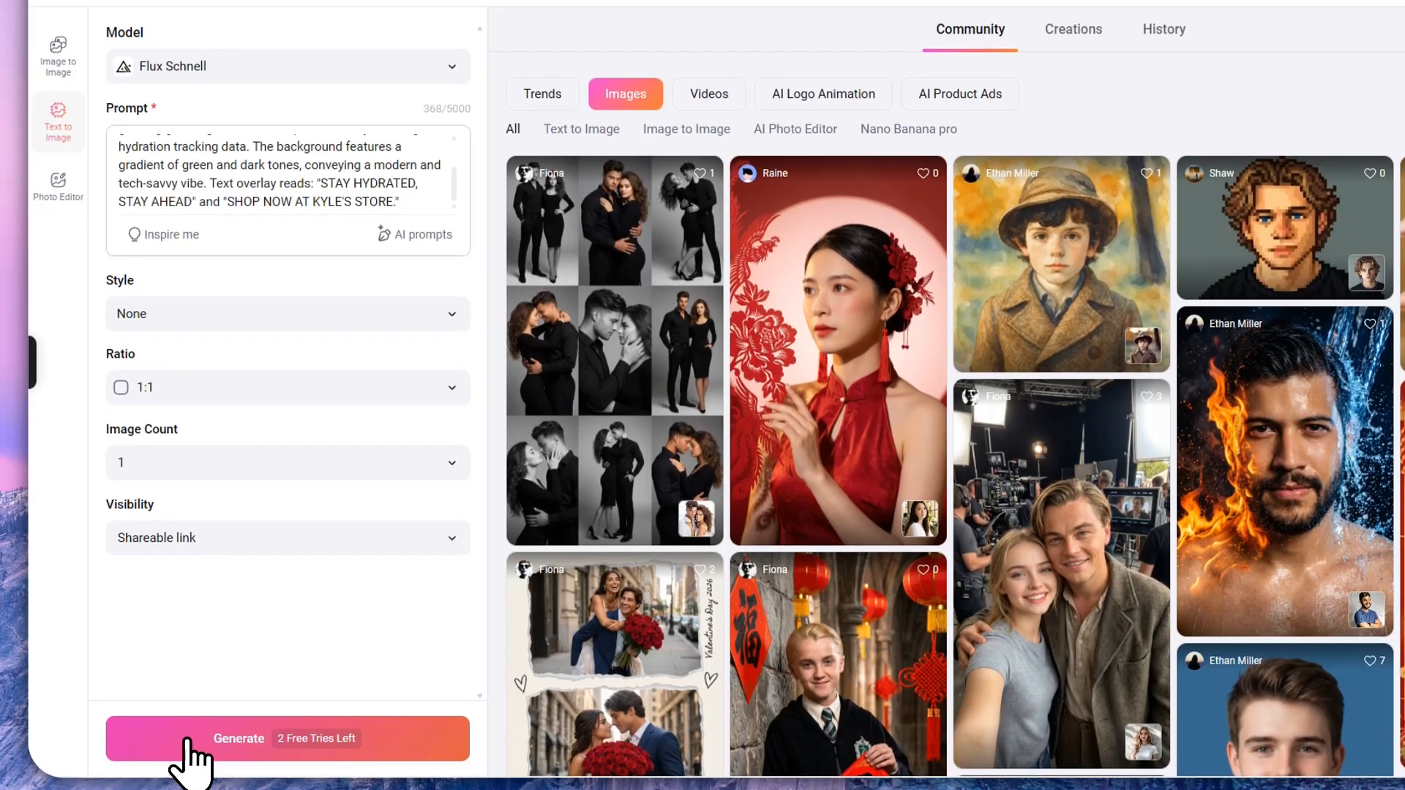
Step: Generate the green bottle ad, send it to Image to Video, and try the end-frame toggle
left_click(192, 735)
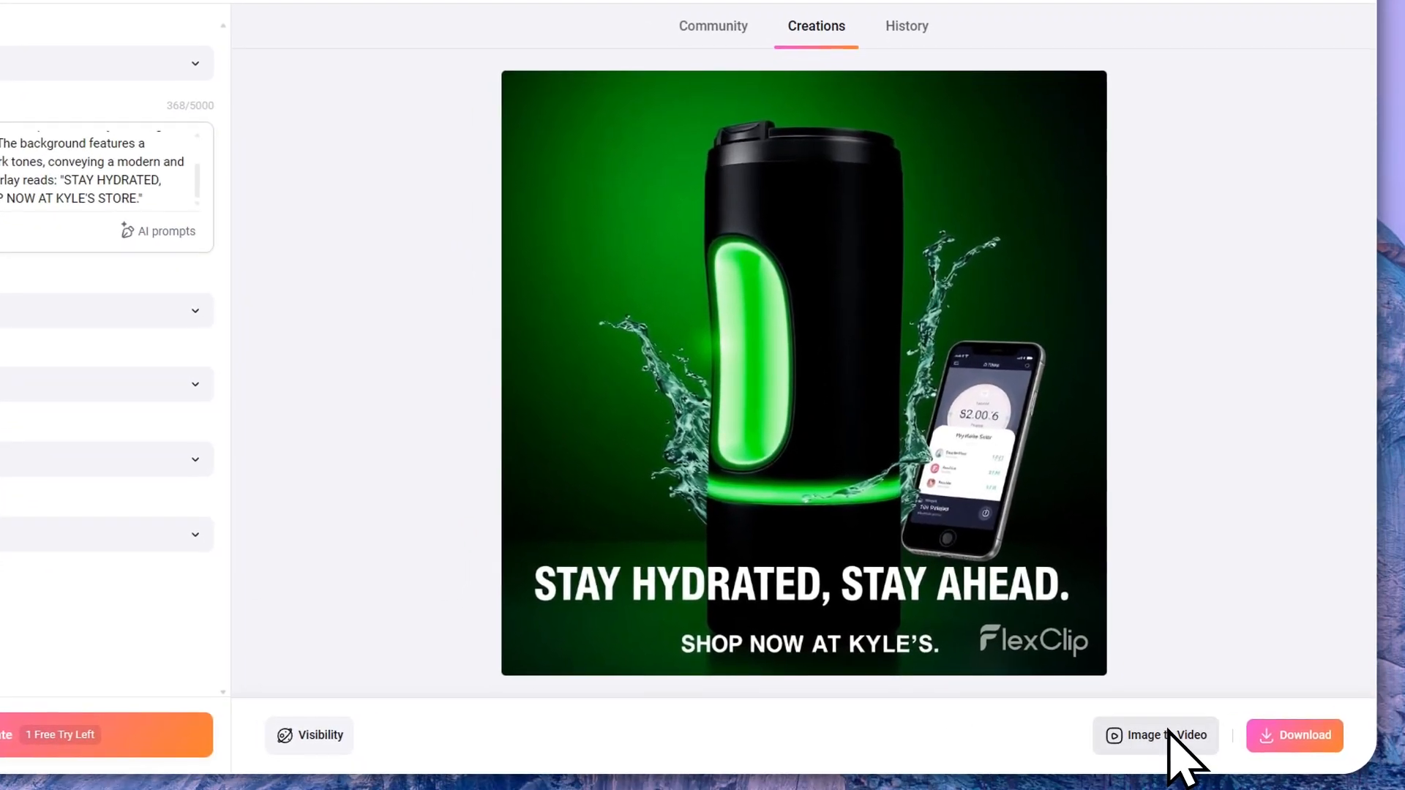
left_click(1204, 741)
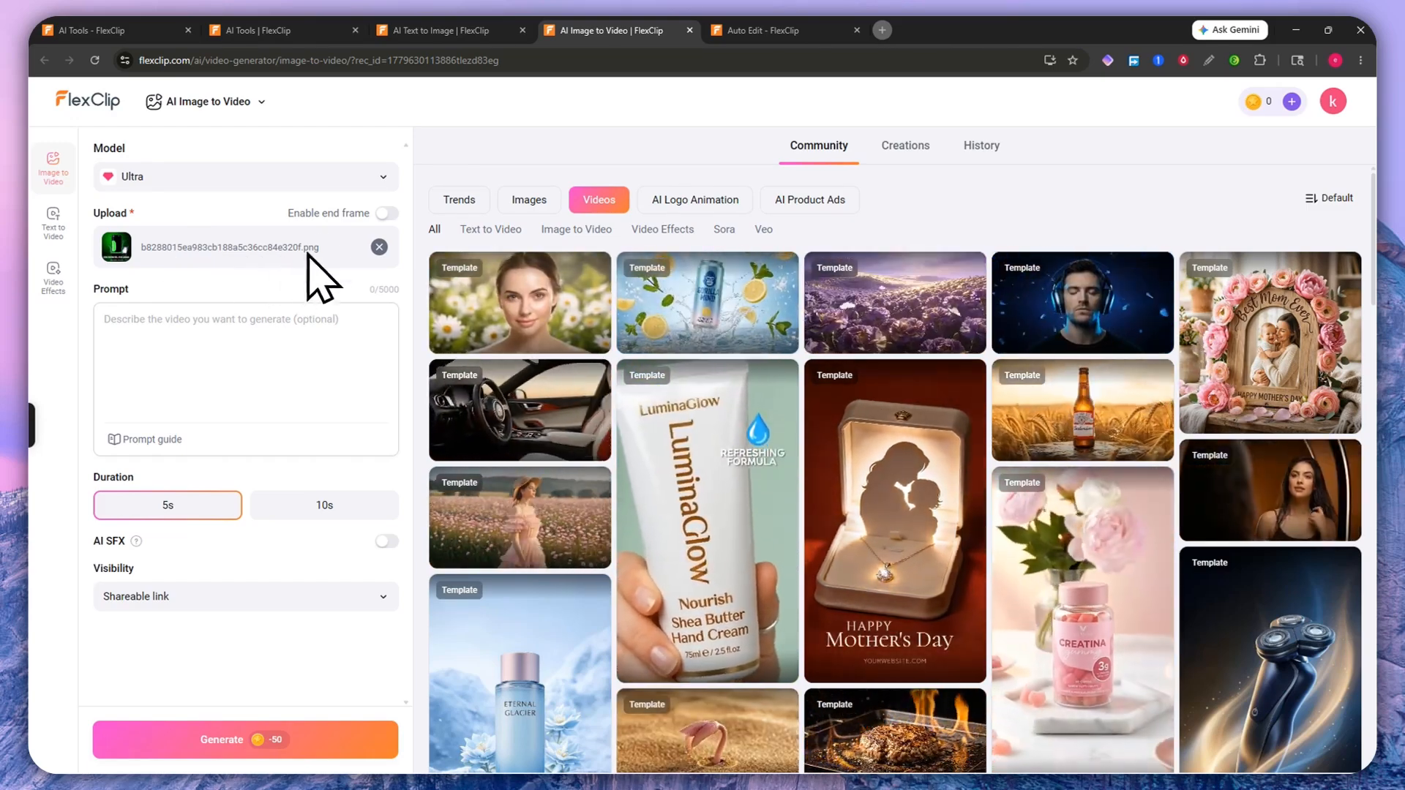
left_click(385, 213)
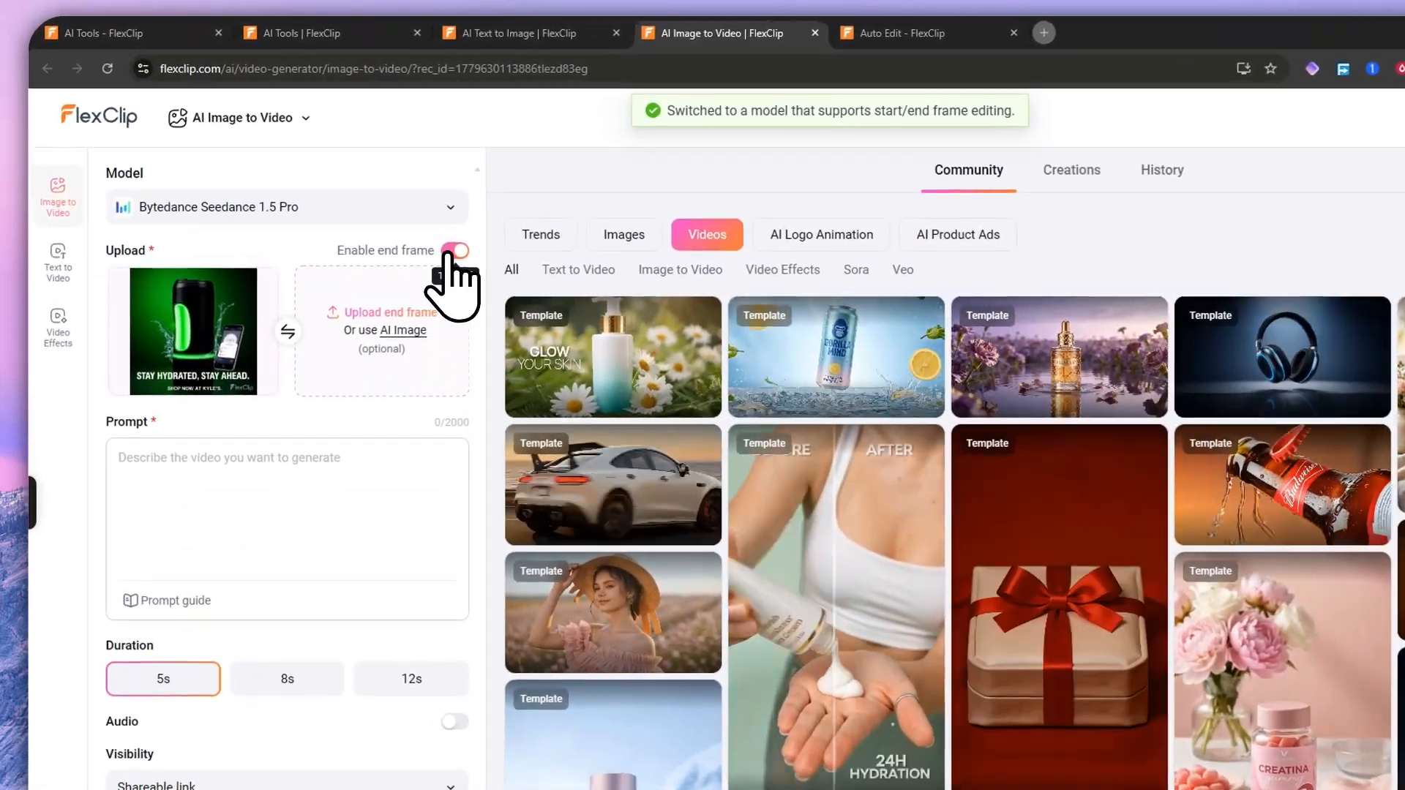
left_click(447, 249)
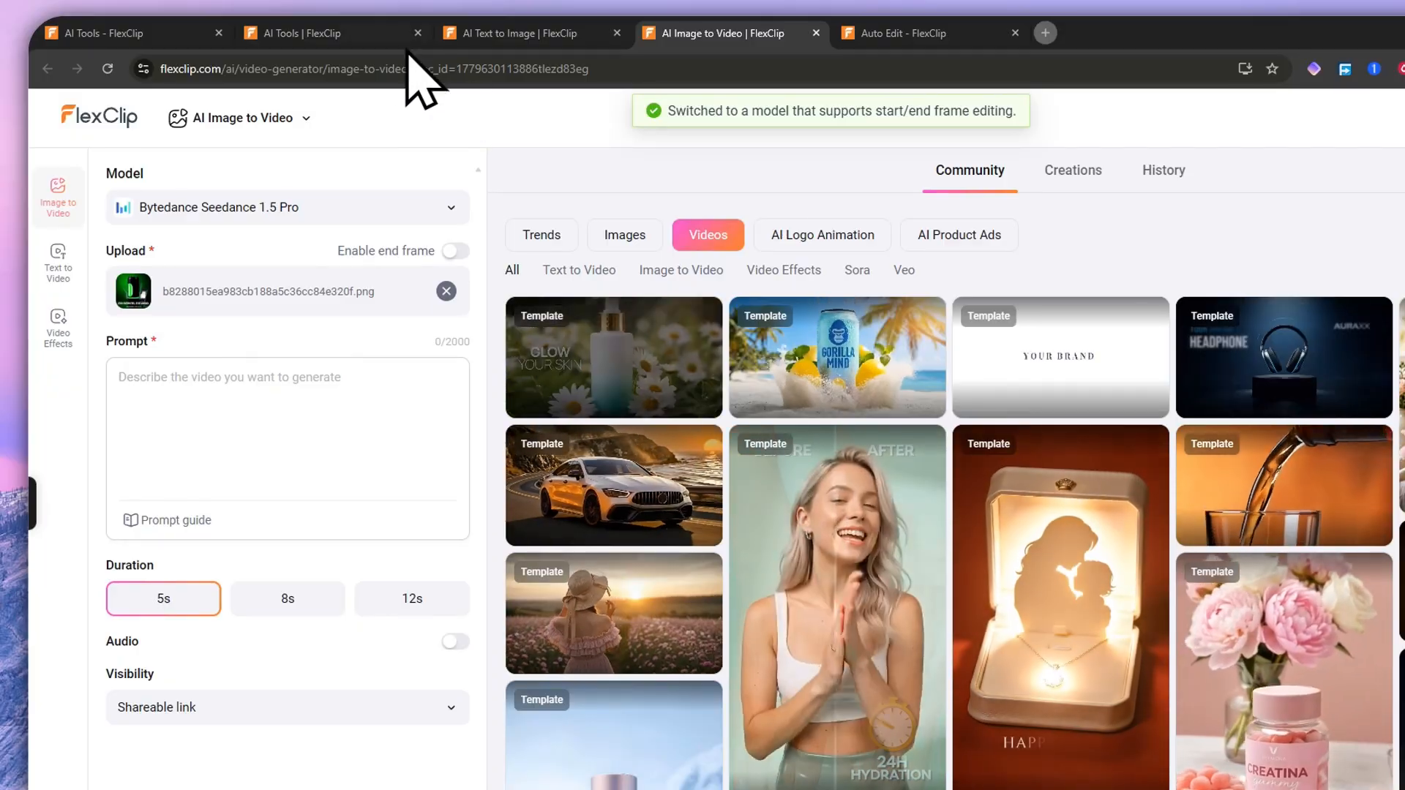
left_click(350, 41)
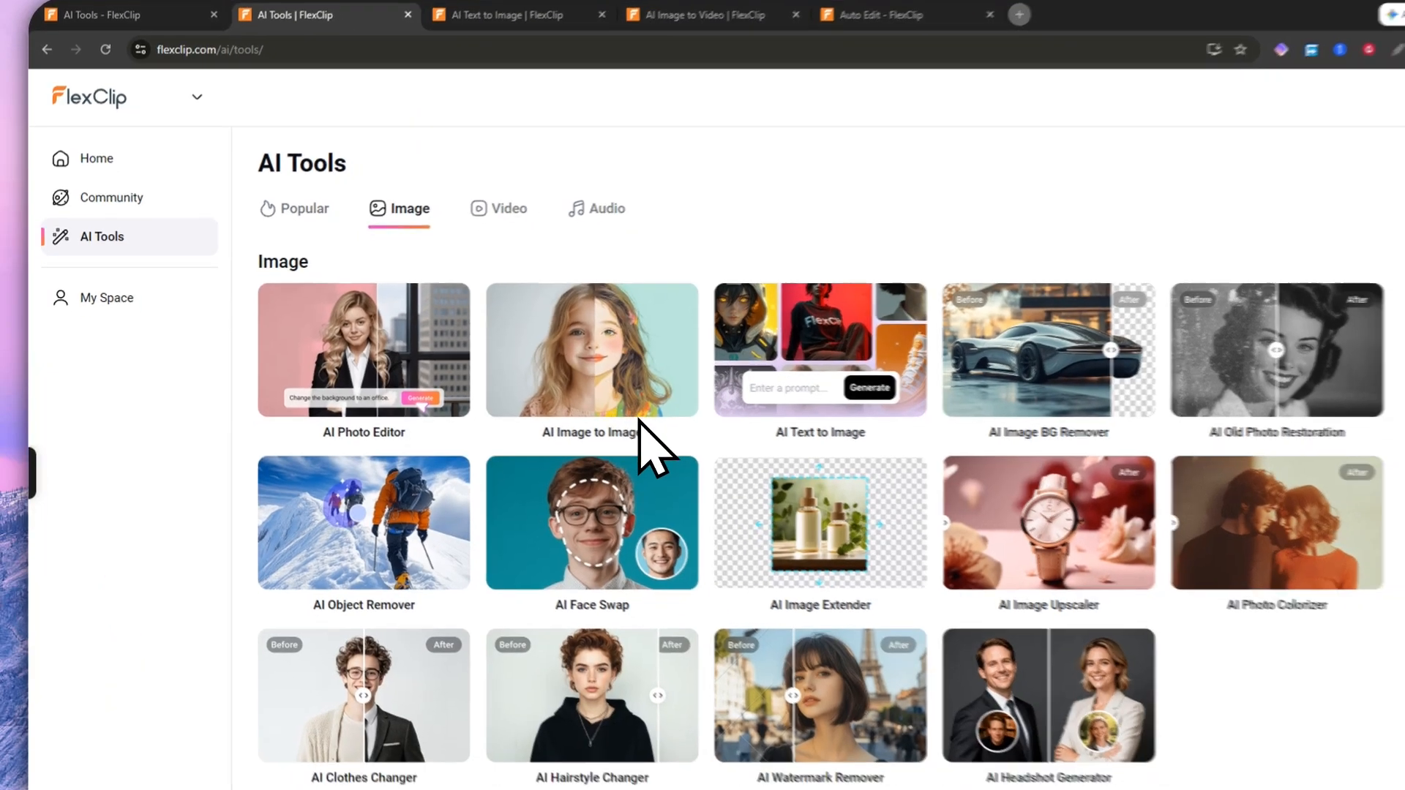
Step: Browse the image, video and audio tools on AI Tools, then go to AI Home
scroll(634, 507, "down", 5)
scroll(361, 446, "down", 3)
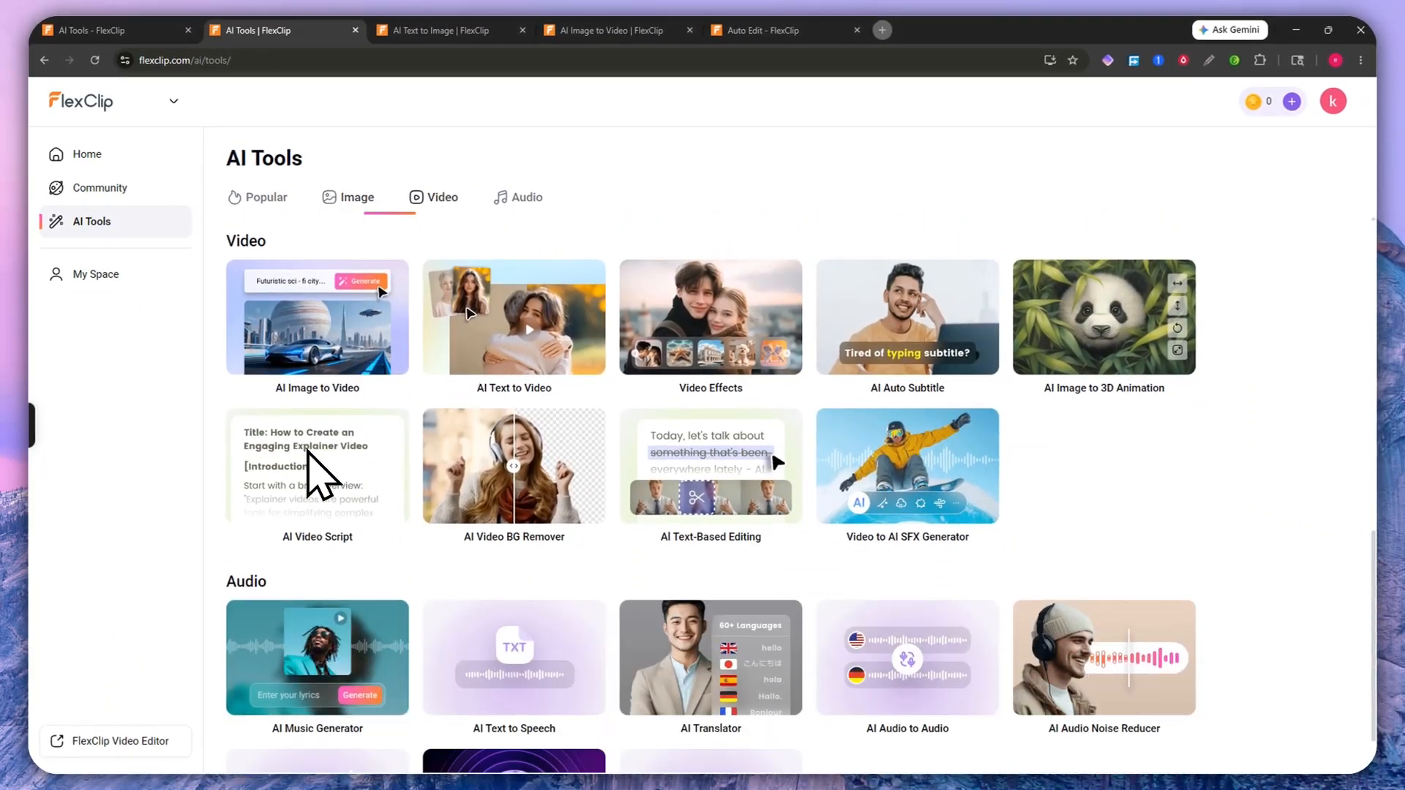
scroll(330, 351, "down", 2)
scroll(856, 581, "up", 5)
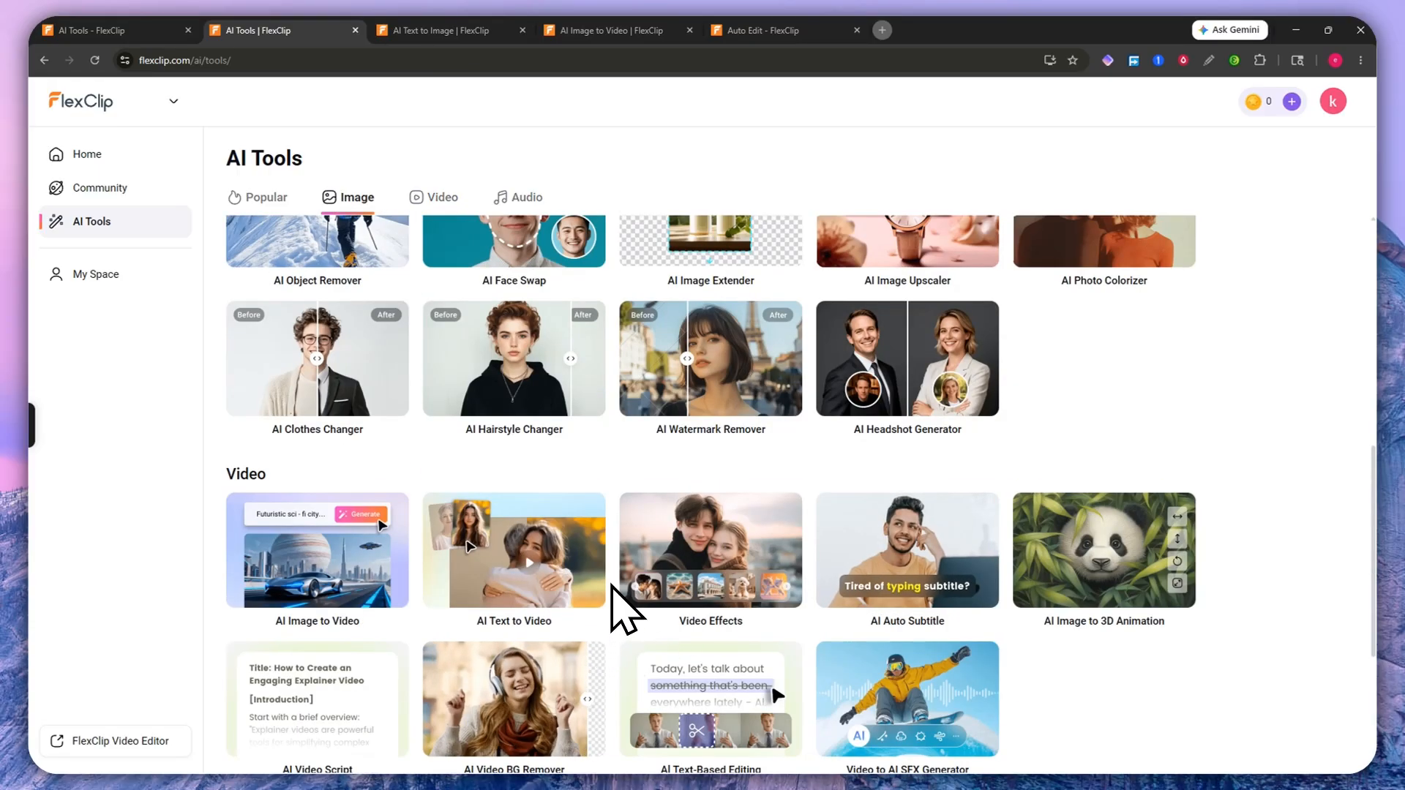
scroll(820, 613, "down", 2)
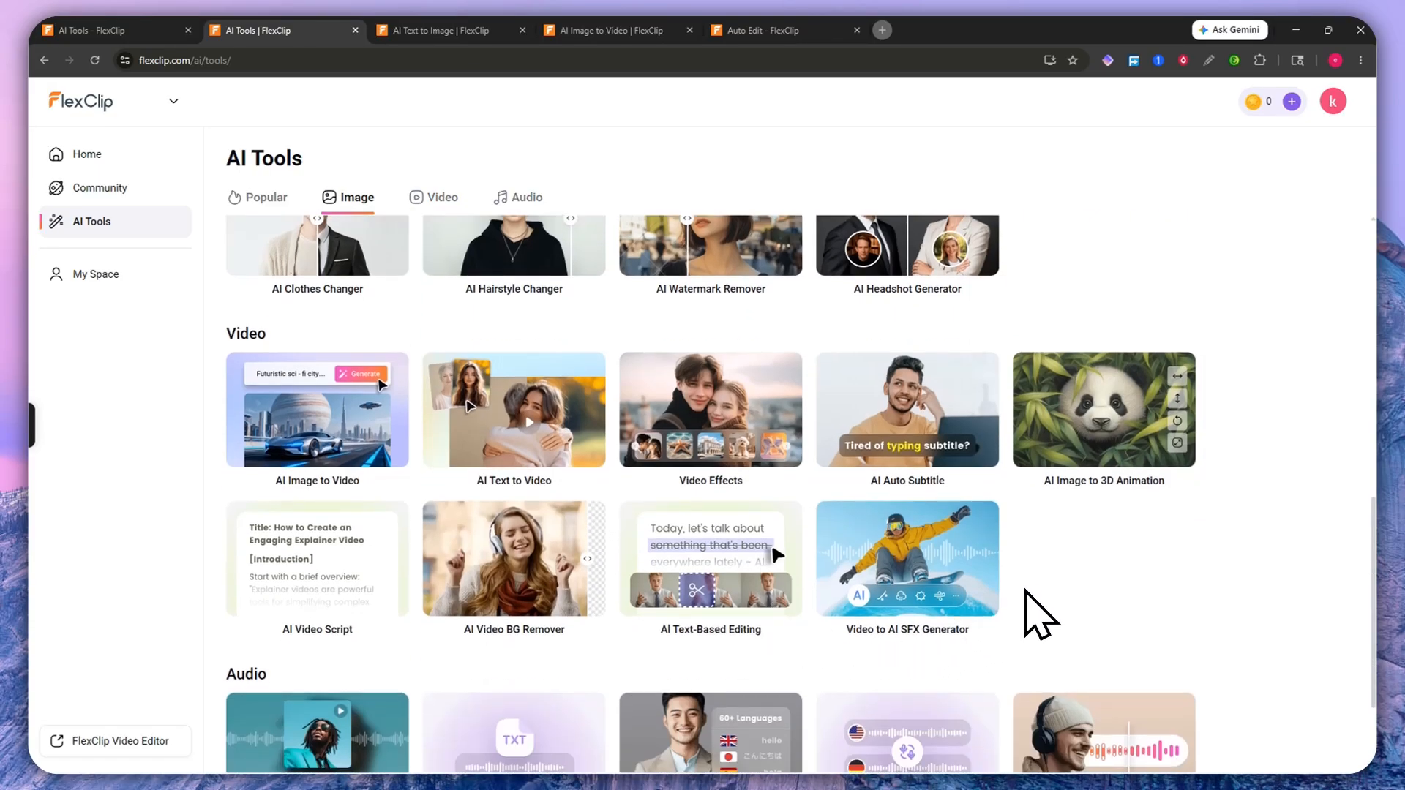
scroll(1035, 590, "up", 4)
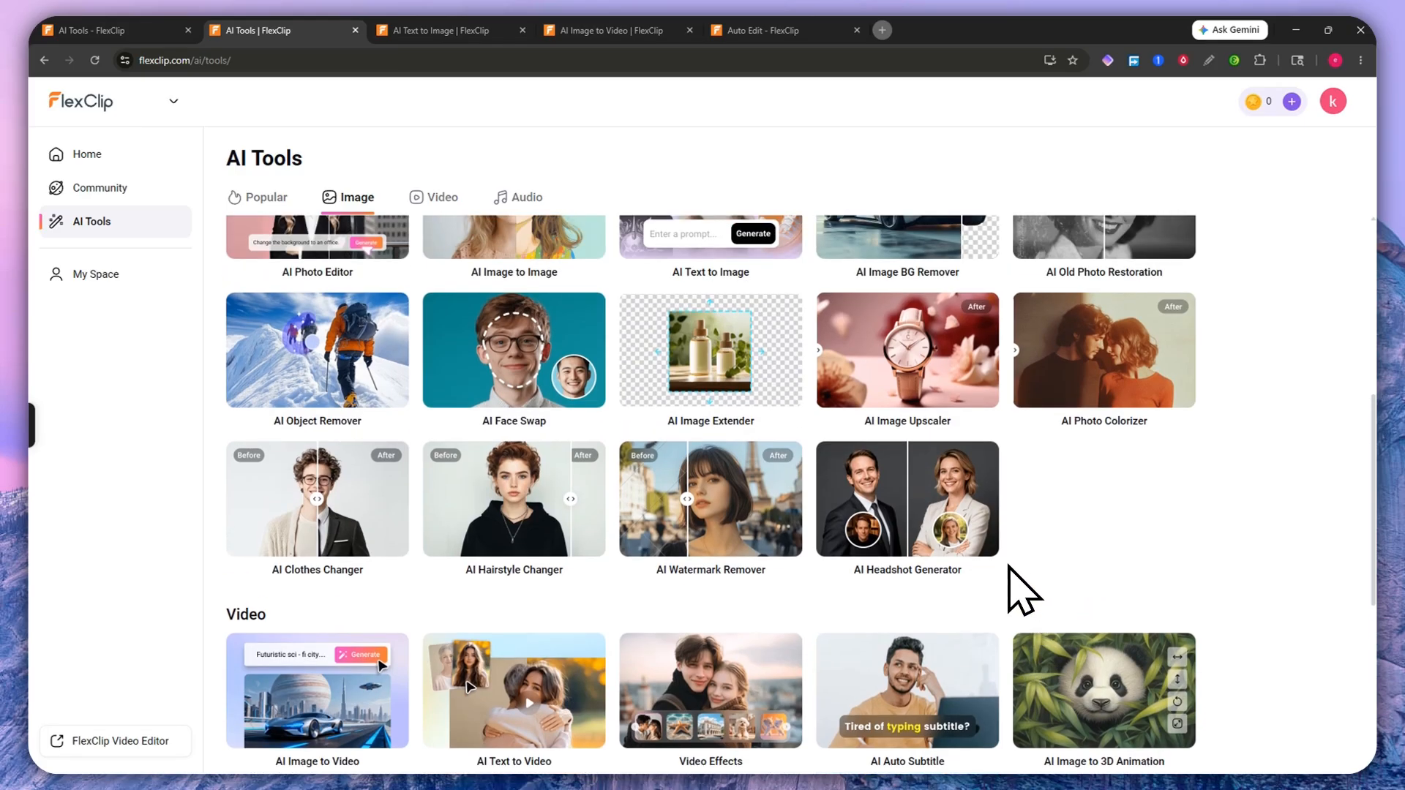
scroll(1023, 585, "up", 4)
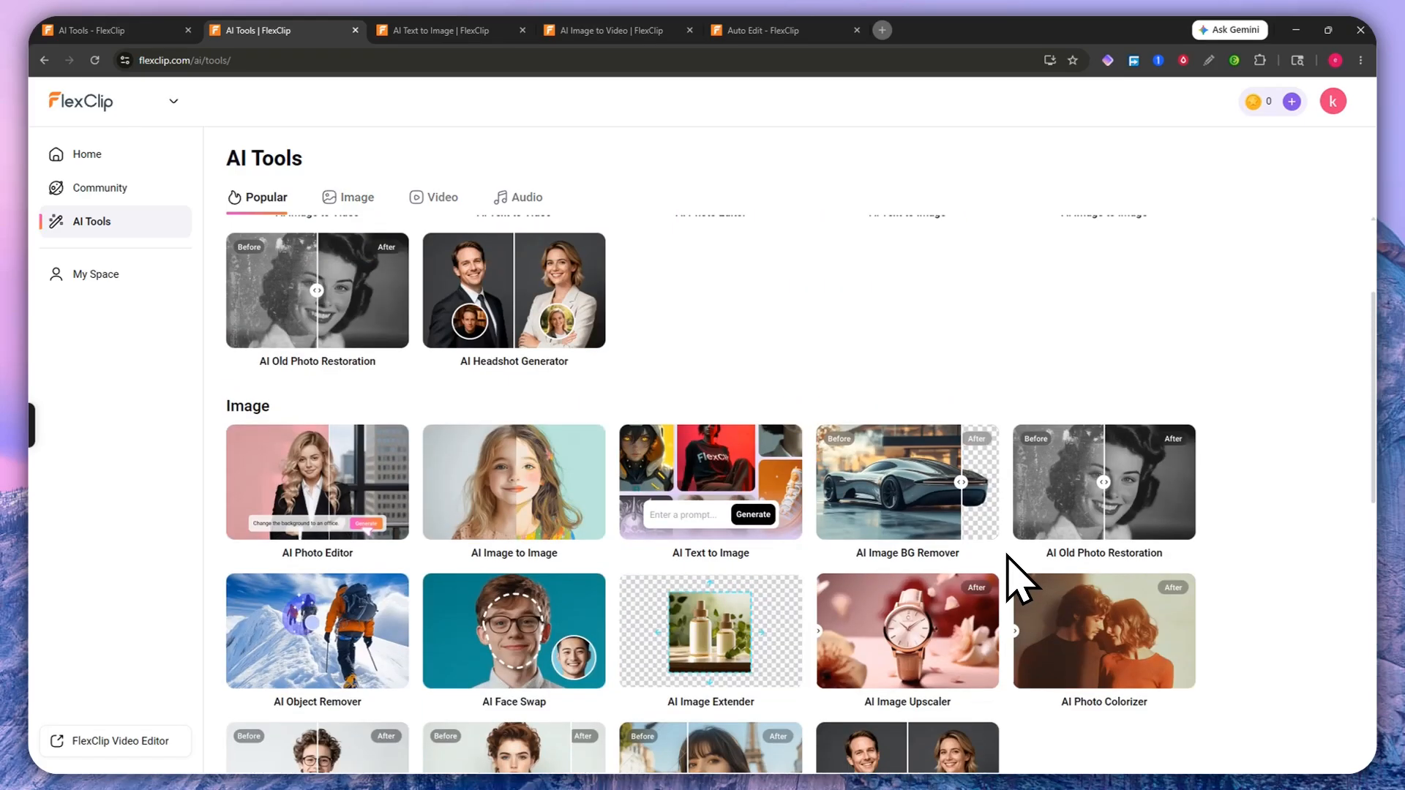
scroll(1022, 578, "down", 5)
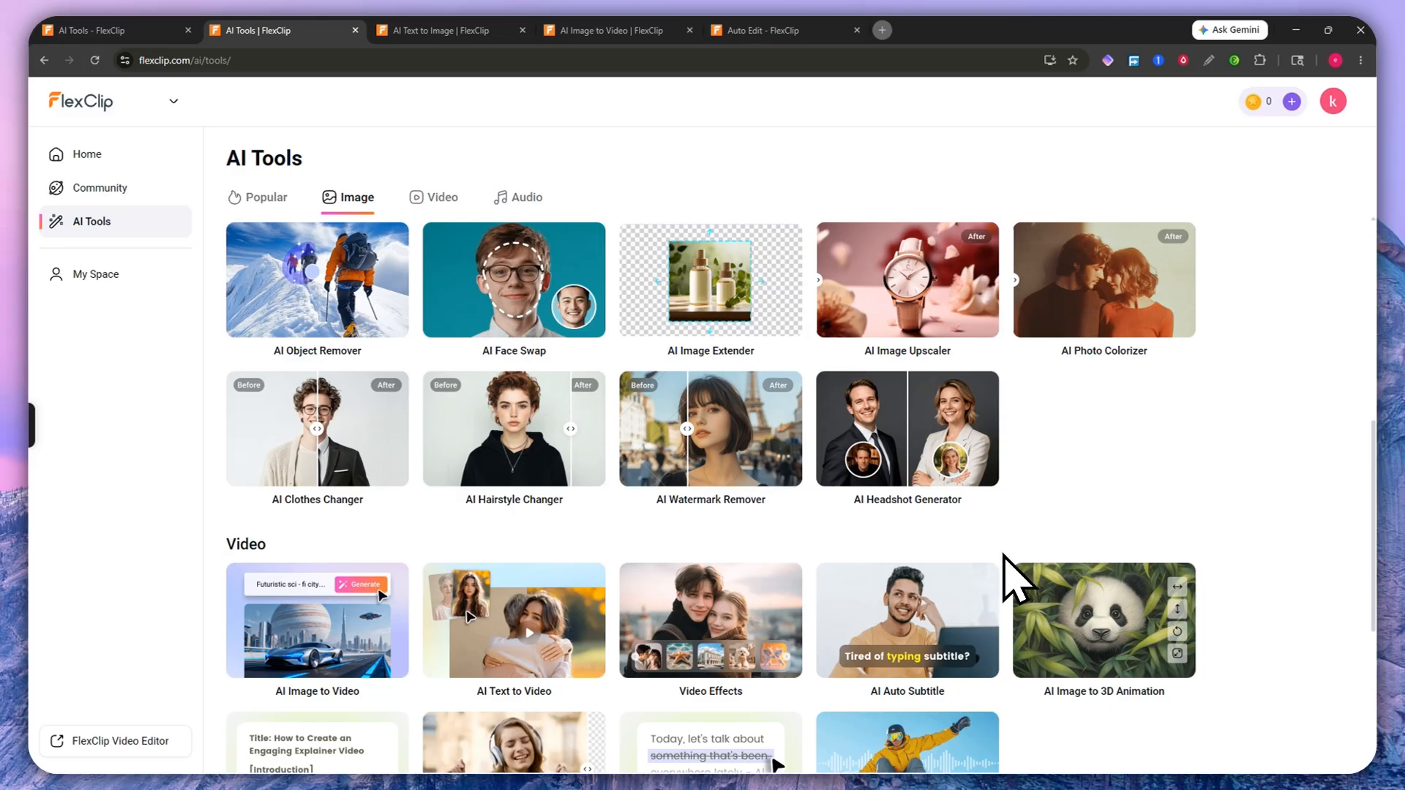
left_click(77, 155)
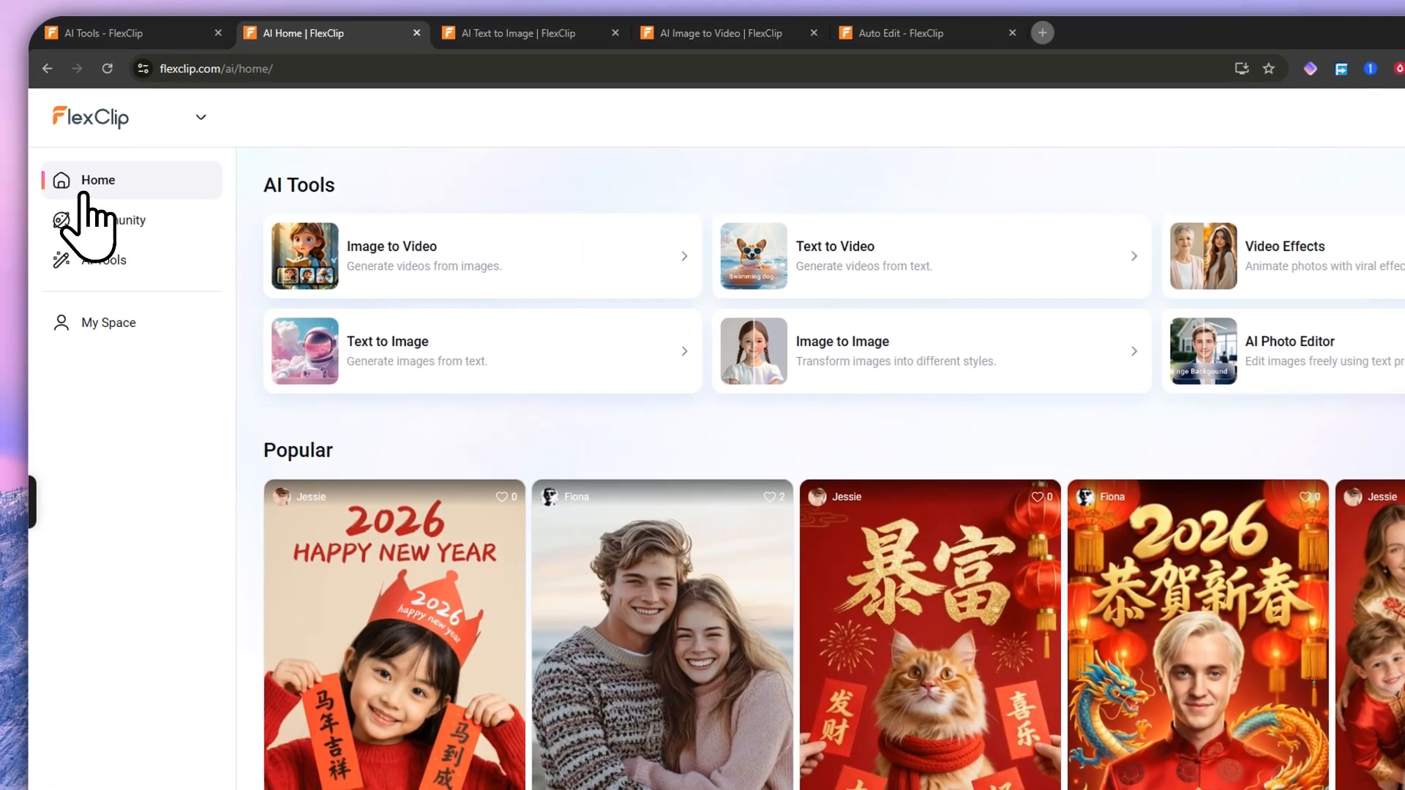
Step: Switch to FlexClip Video Editor and customize the vertical 18:00 lock-screen quote template
left_click(100, 132)
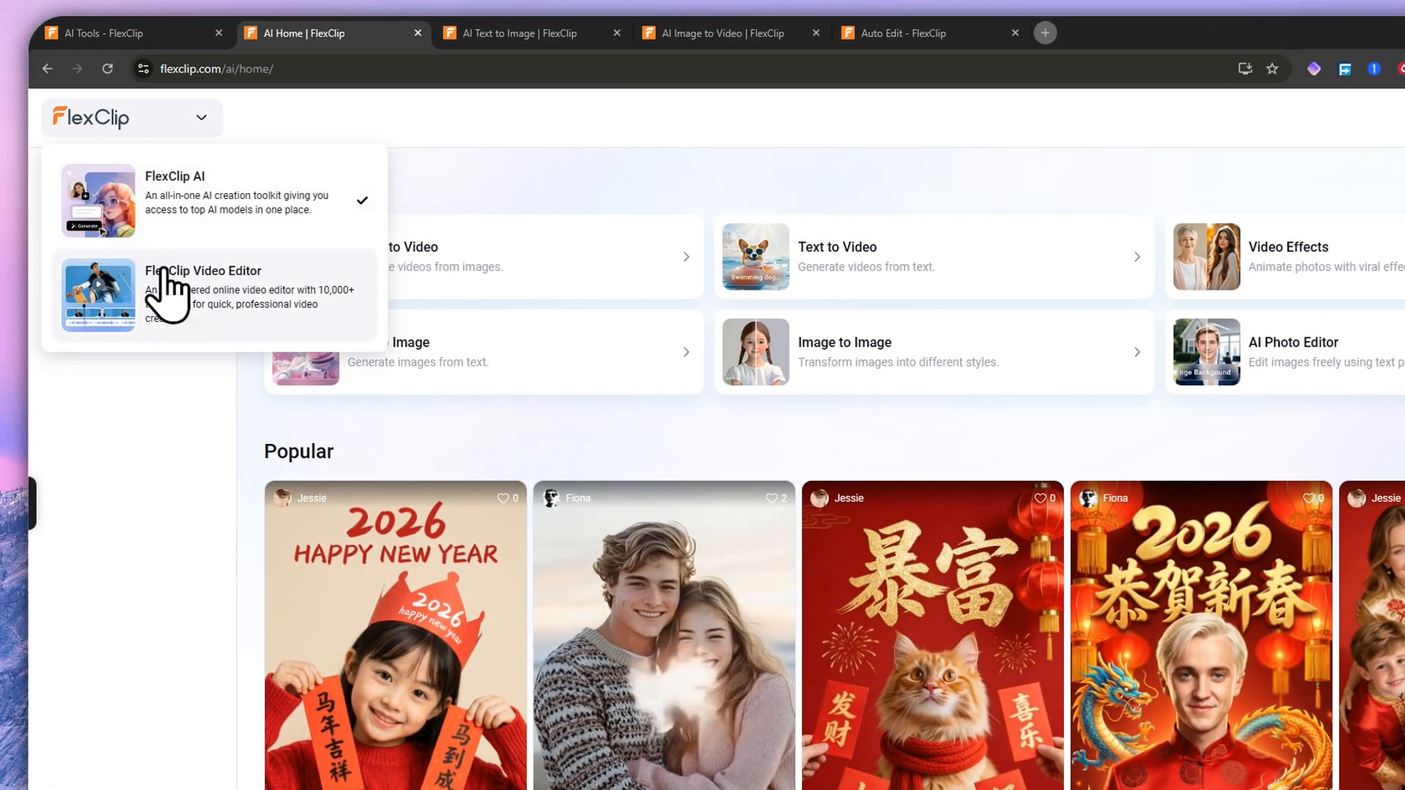
left_click(192, 325)
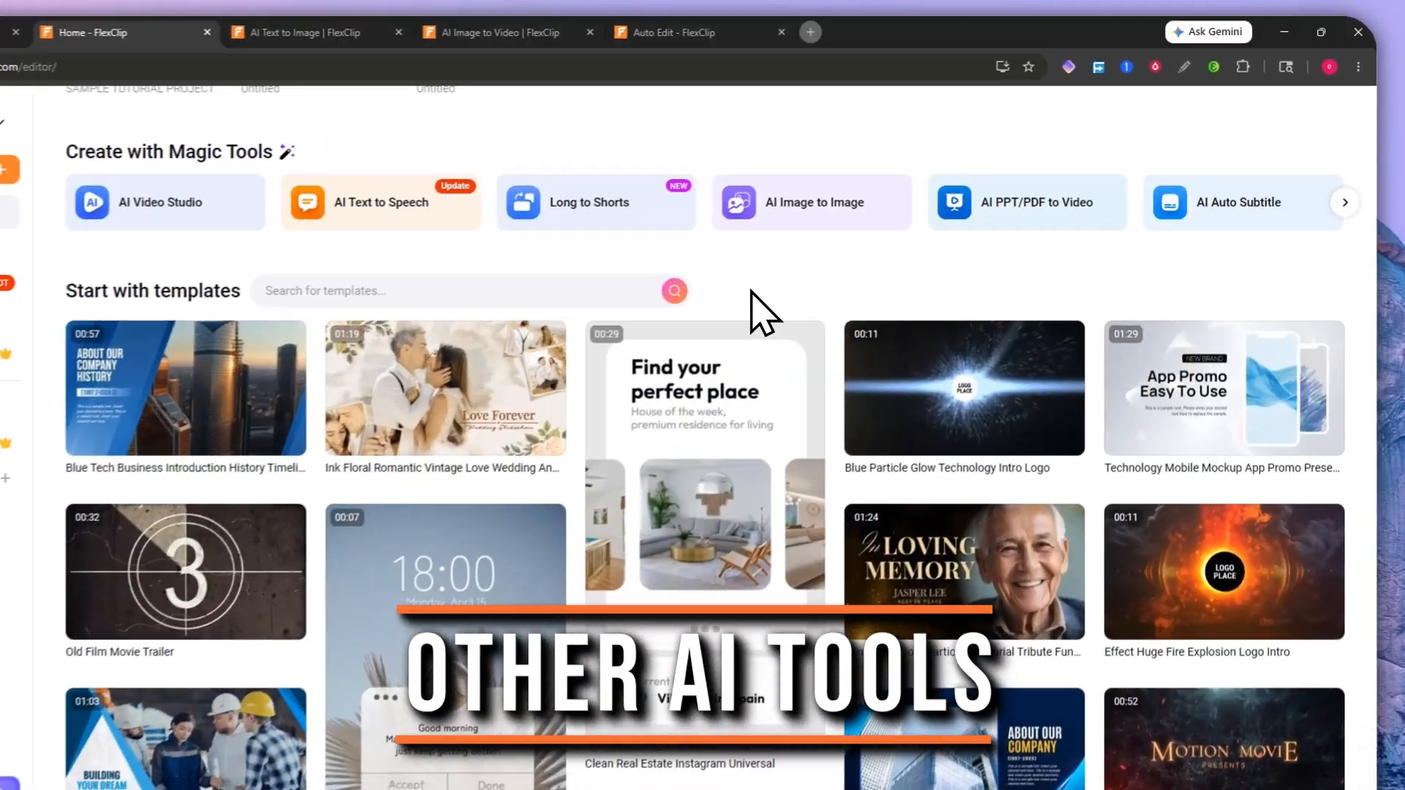
scroll(842, 274, "down", 3)
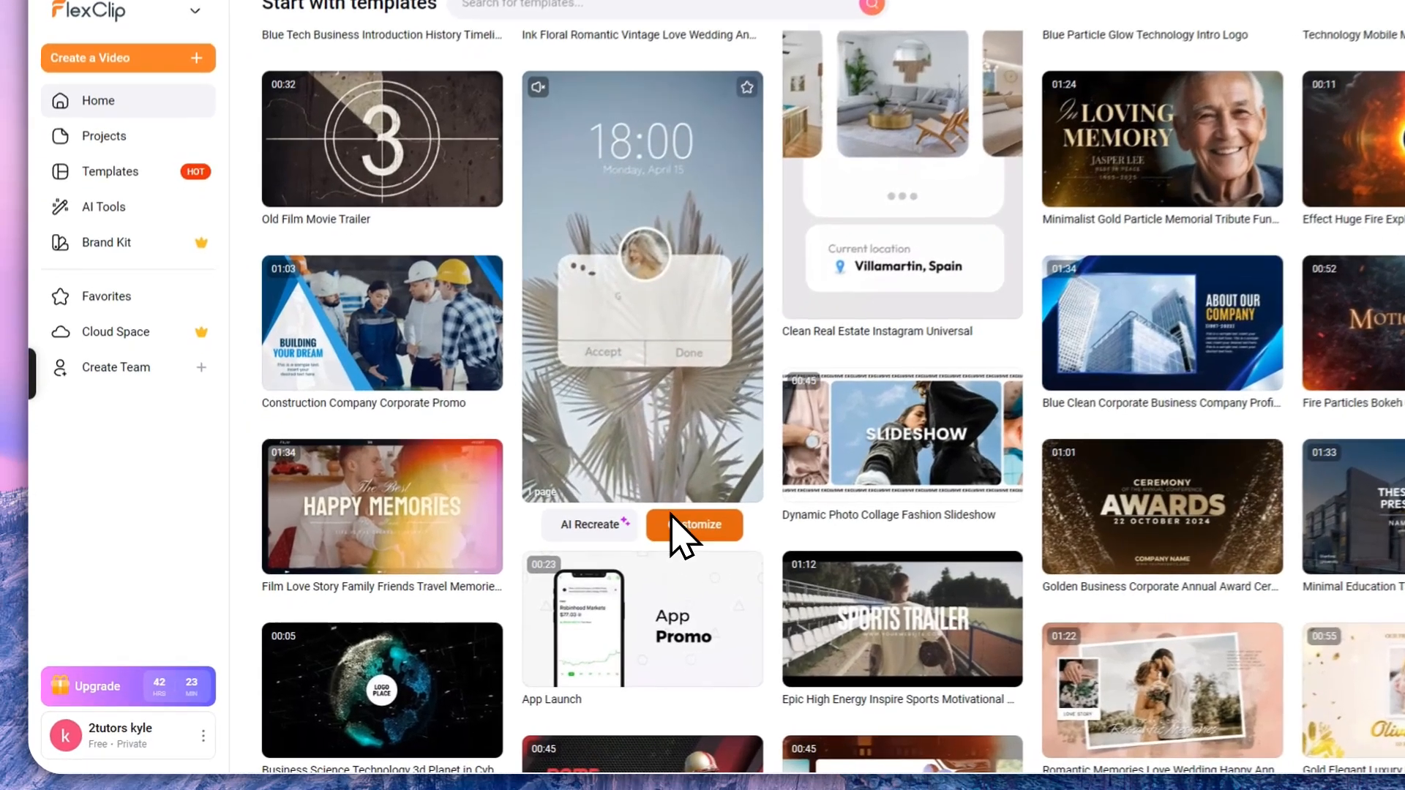
left_click(608, 557)
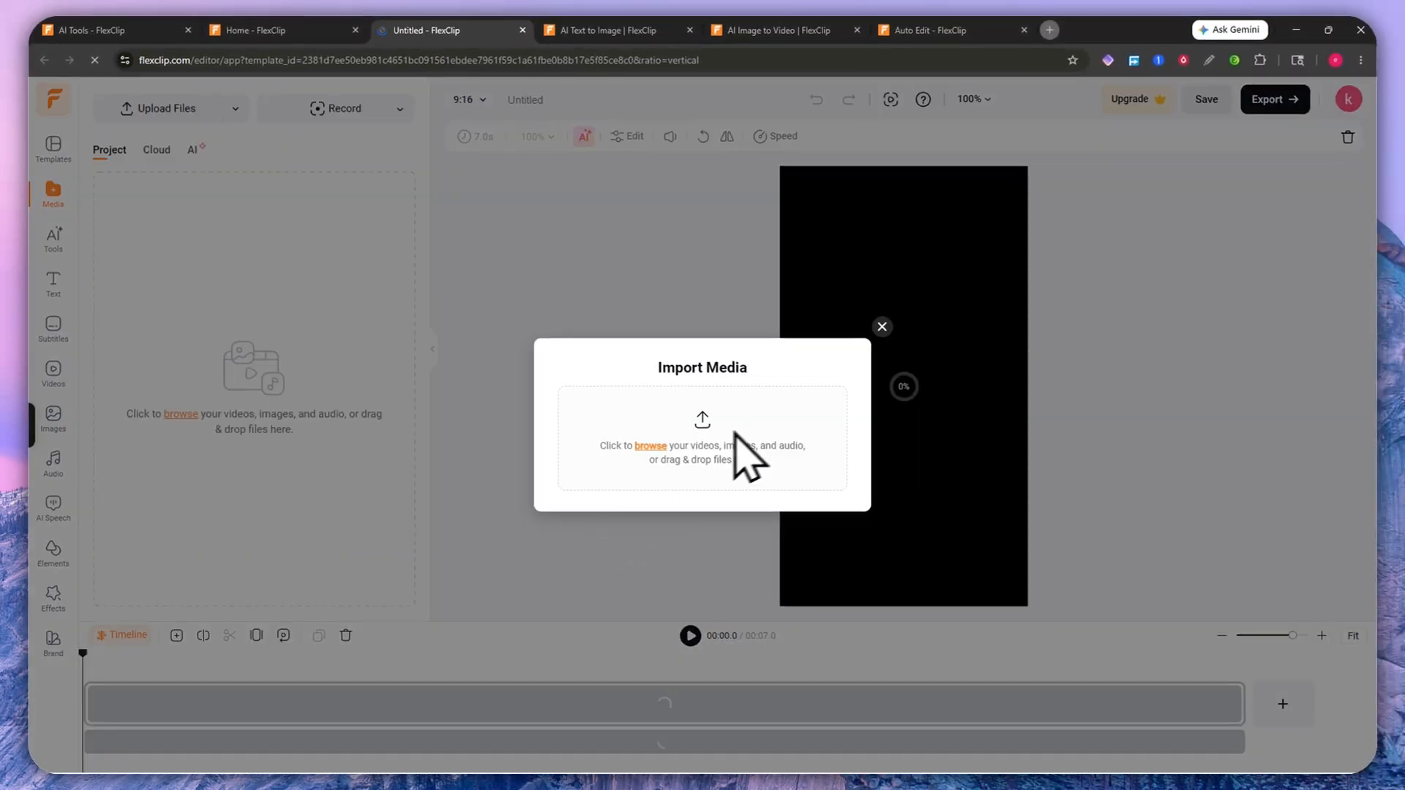
Step: Close the Import Media and Limited Time Only pop-ups, then return to the Home gallery
left_click(881, 327)
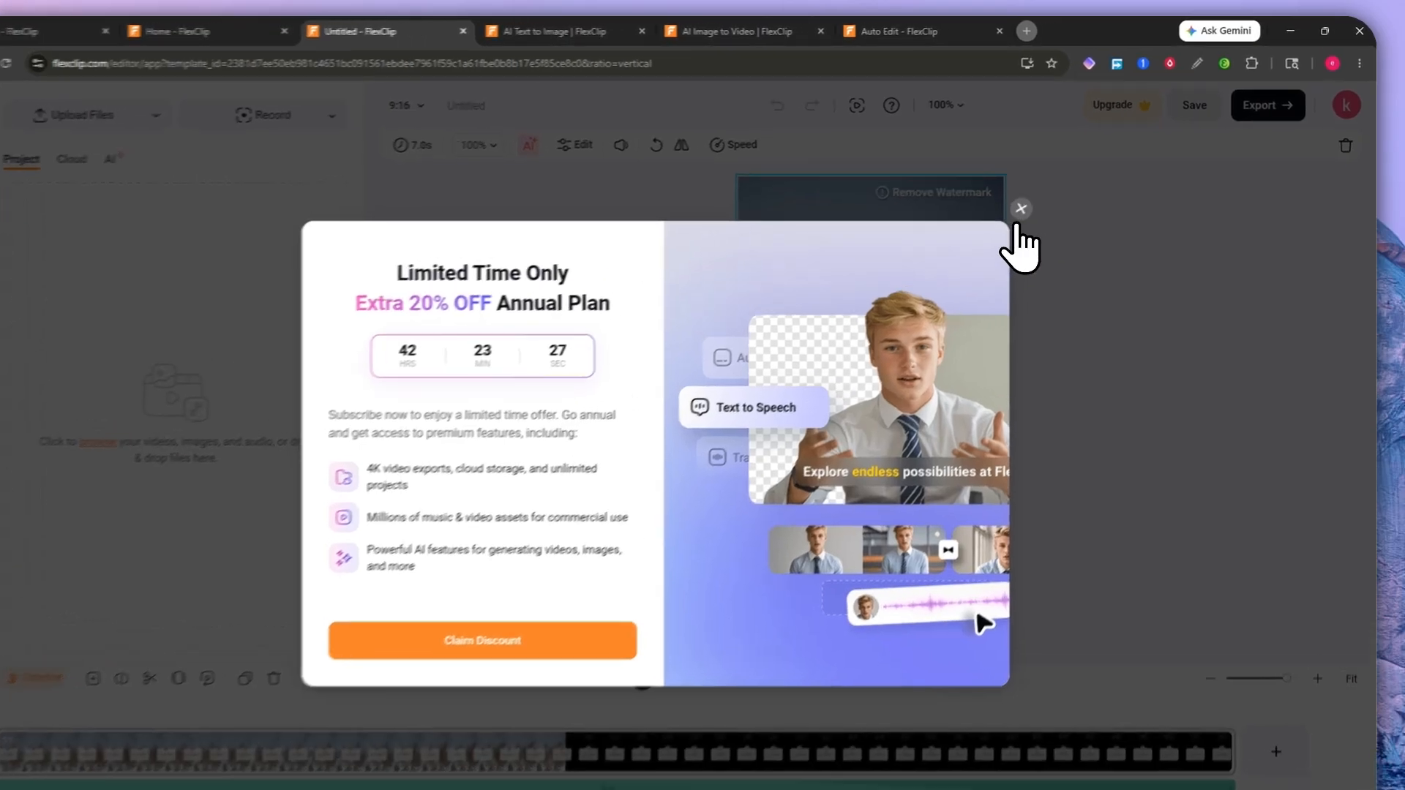
left_click(1044, 196)
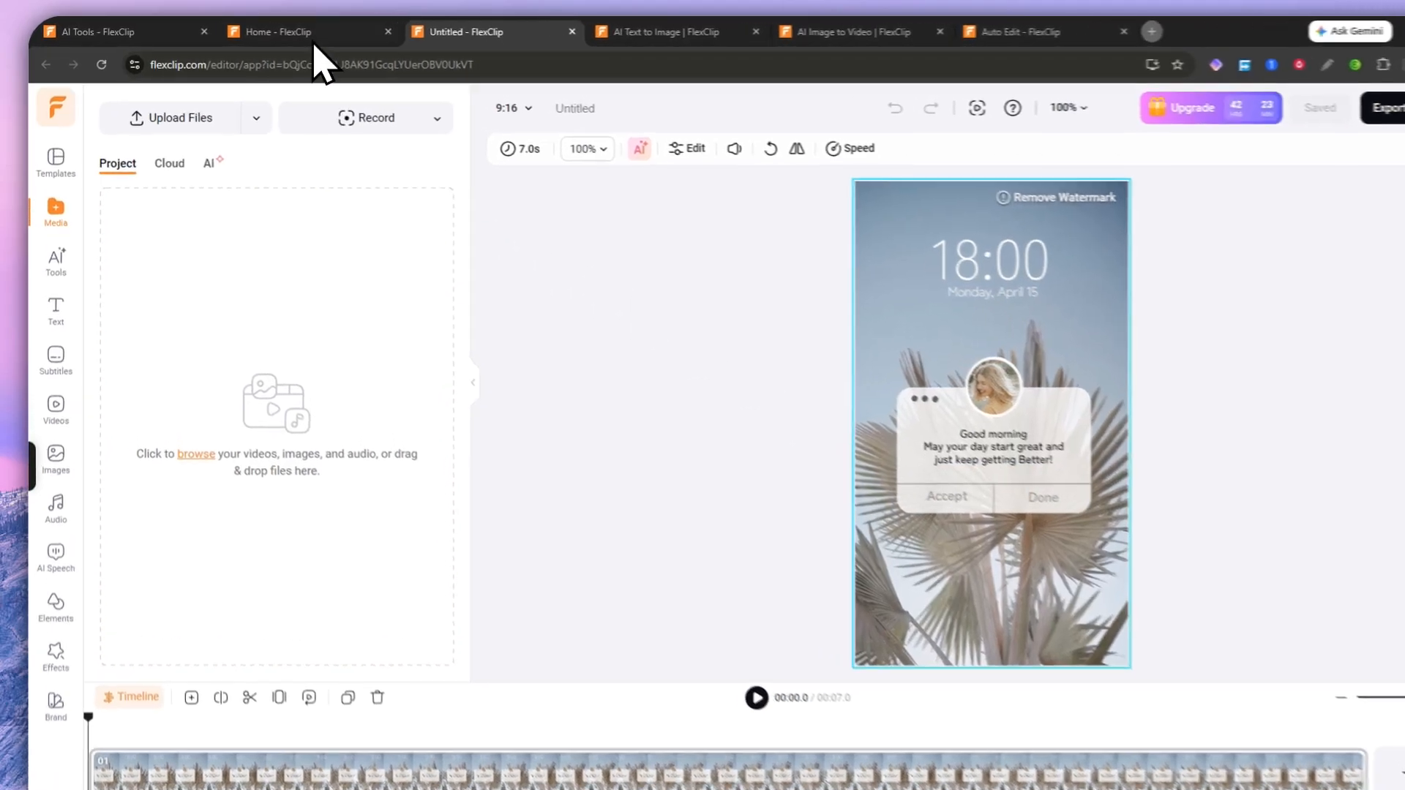
left_click(331, 32)
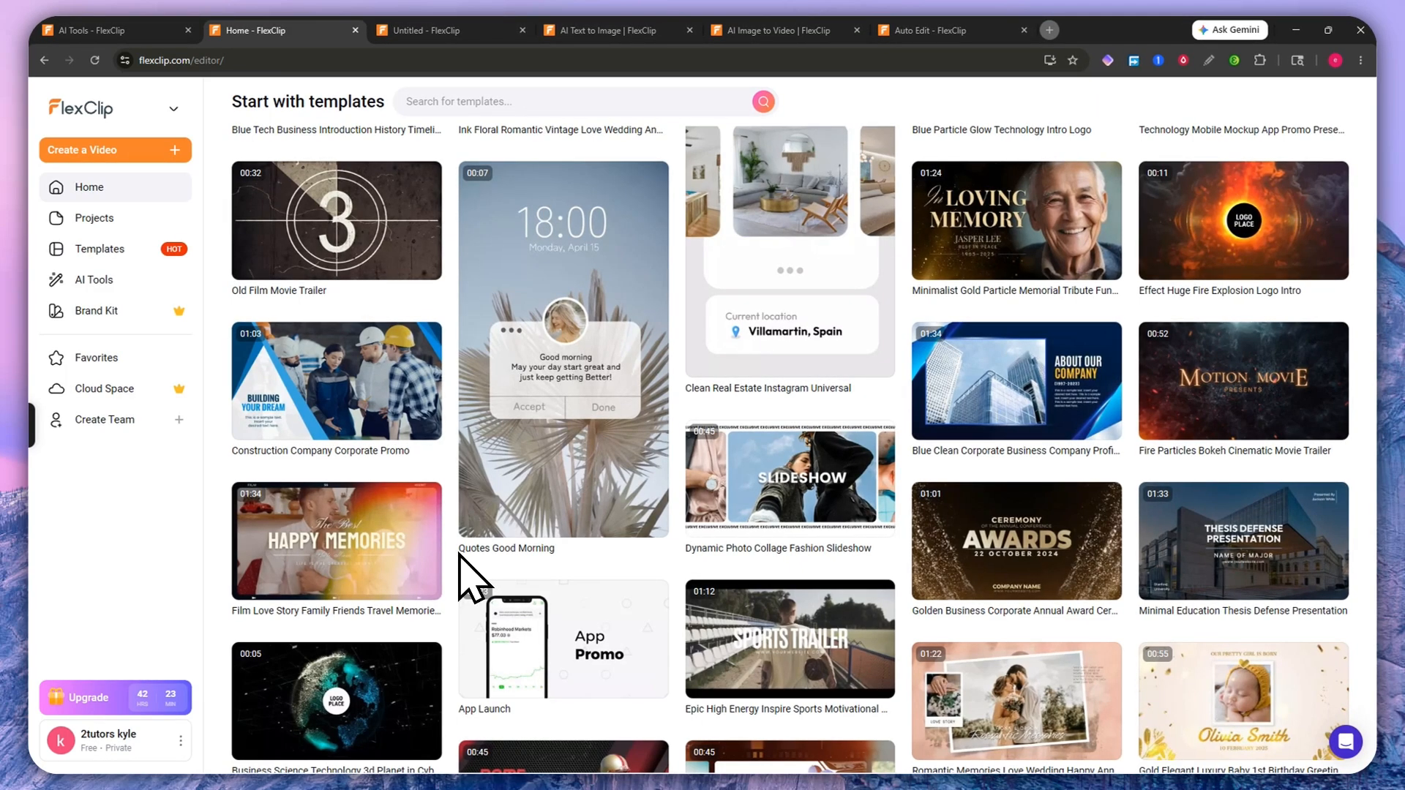
Step: Open AI Recreate for Quotes Good Morning, keeping English text language, then return Home
mouse_move(487, 553)
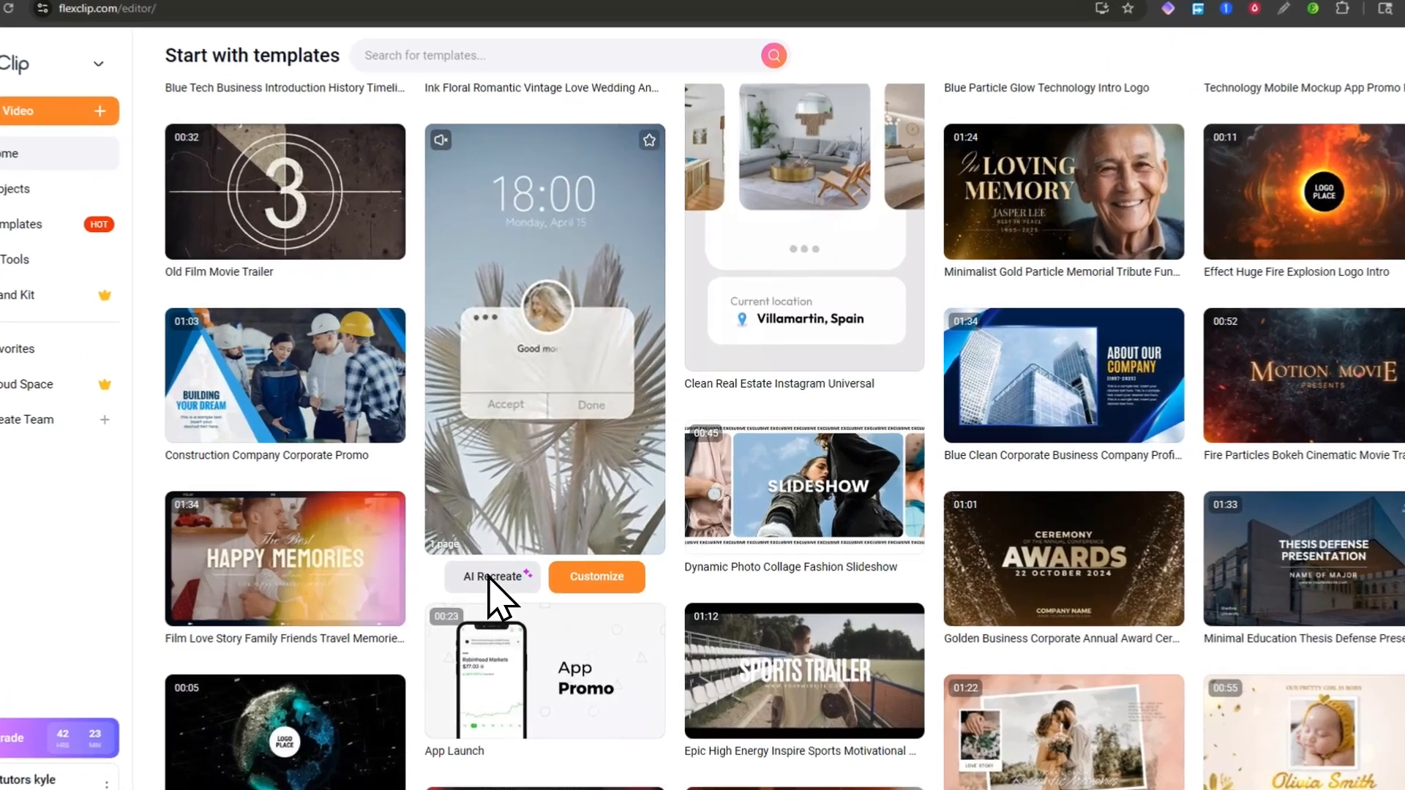
left_click(512, 558)
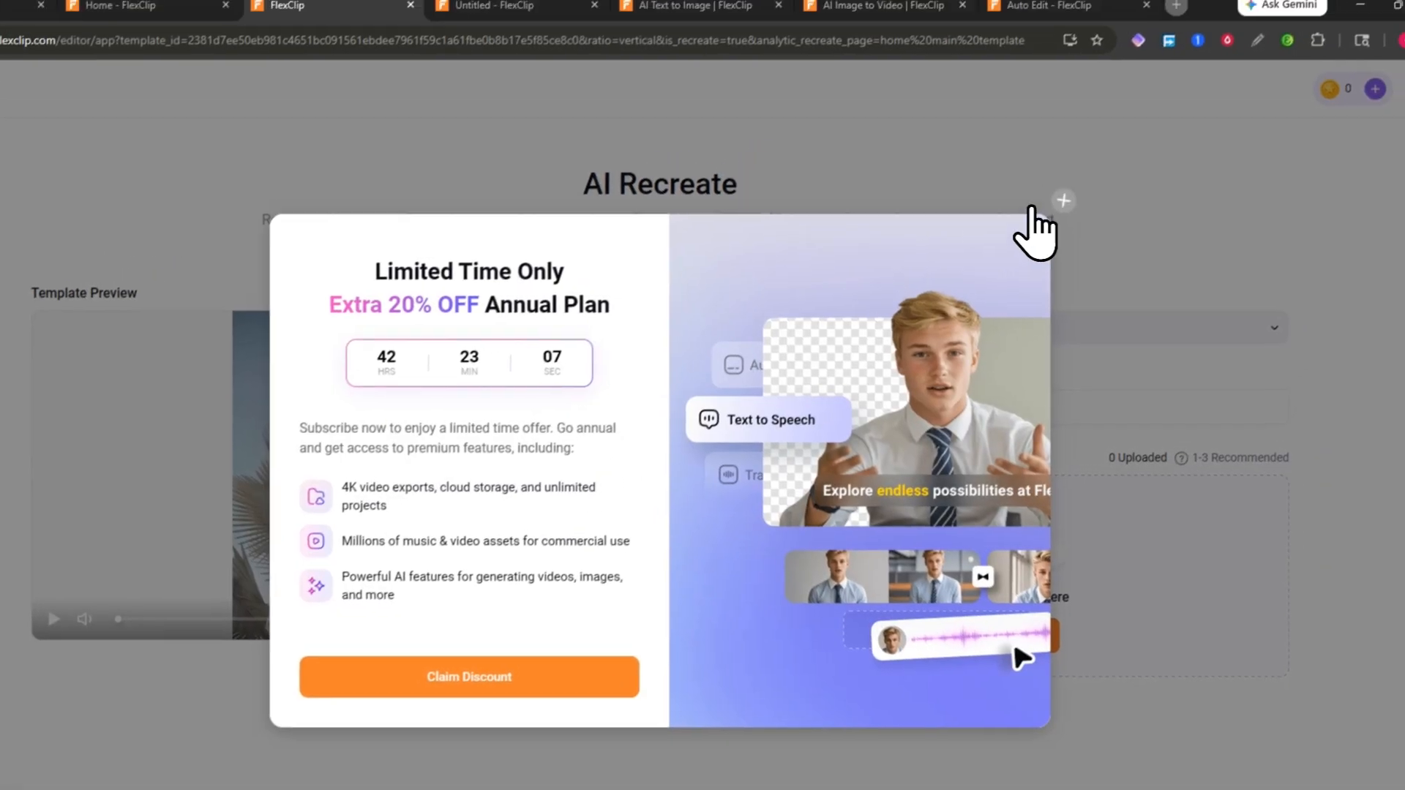
left_click(1063, 201)
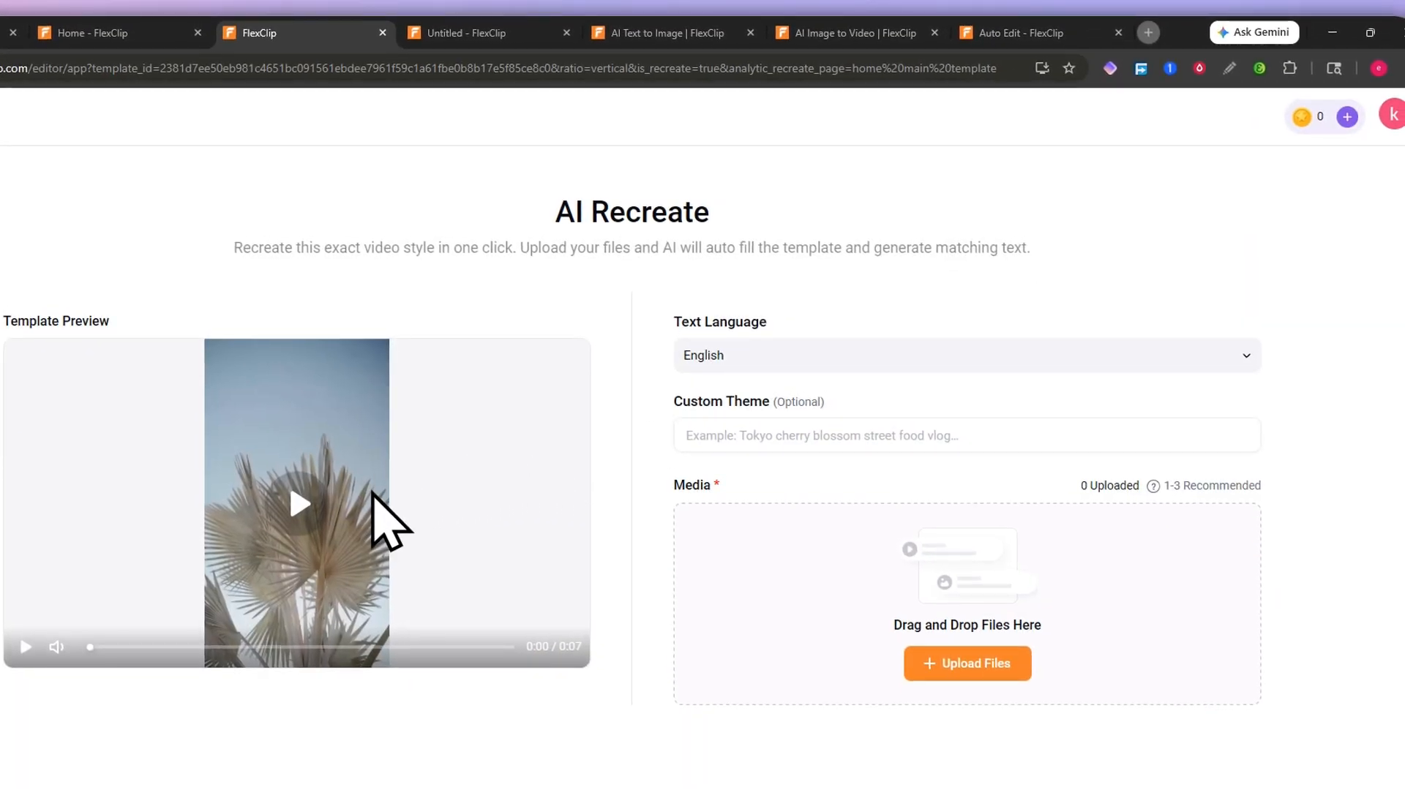
left_click(746, 365)
left_click(746, 359)
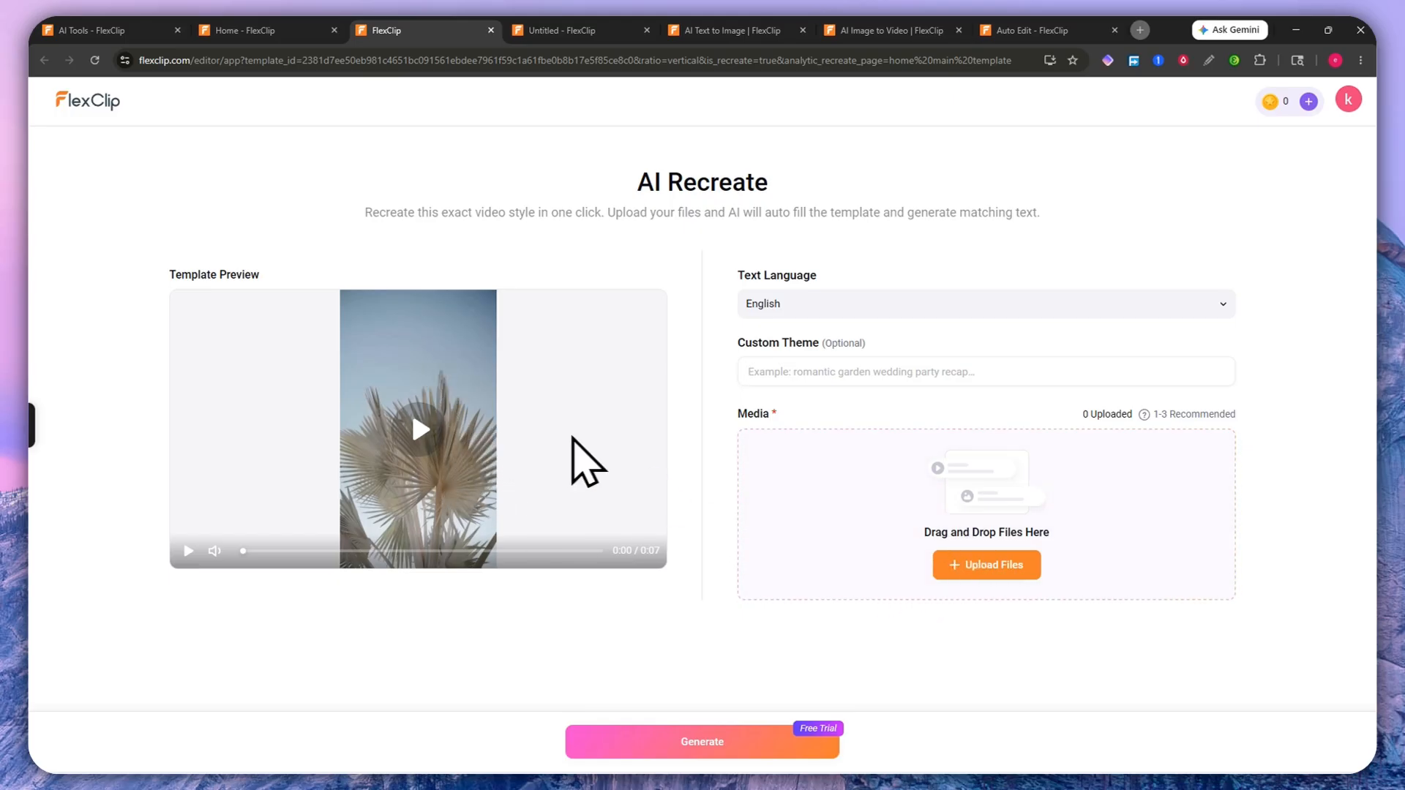
left_click(322, 31)
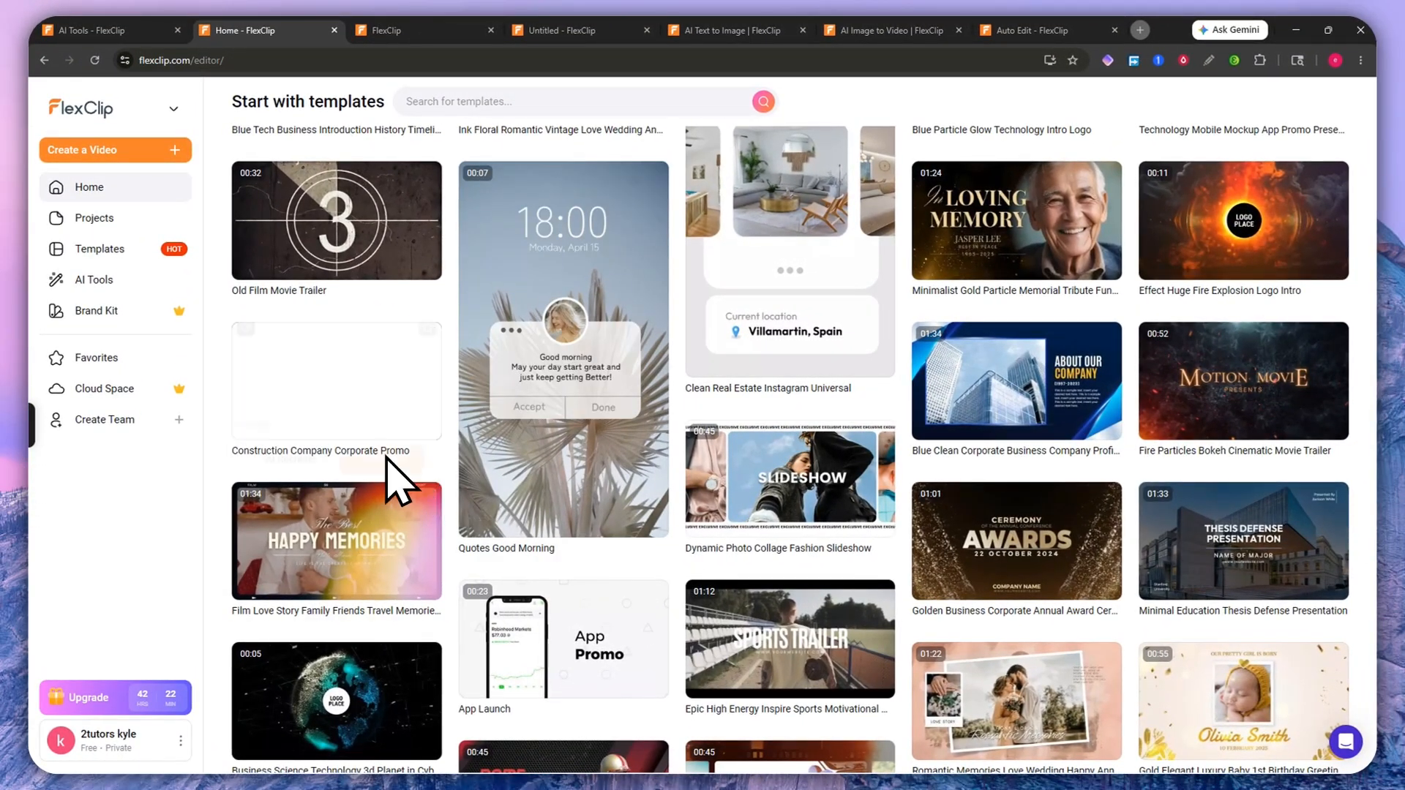
Step: On the Projects page, check Your Templates, then list all four saved projects
mouse_move(376, 461)
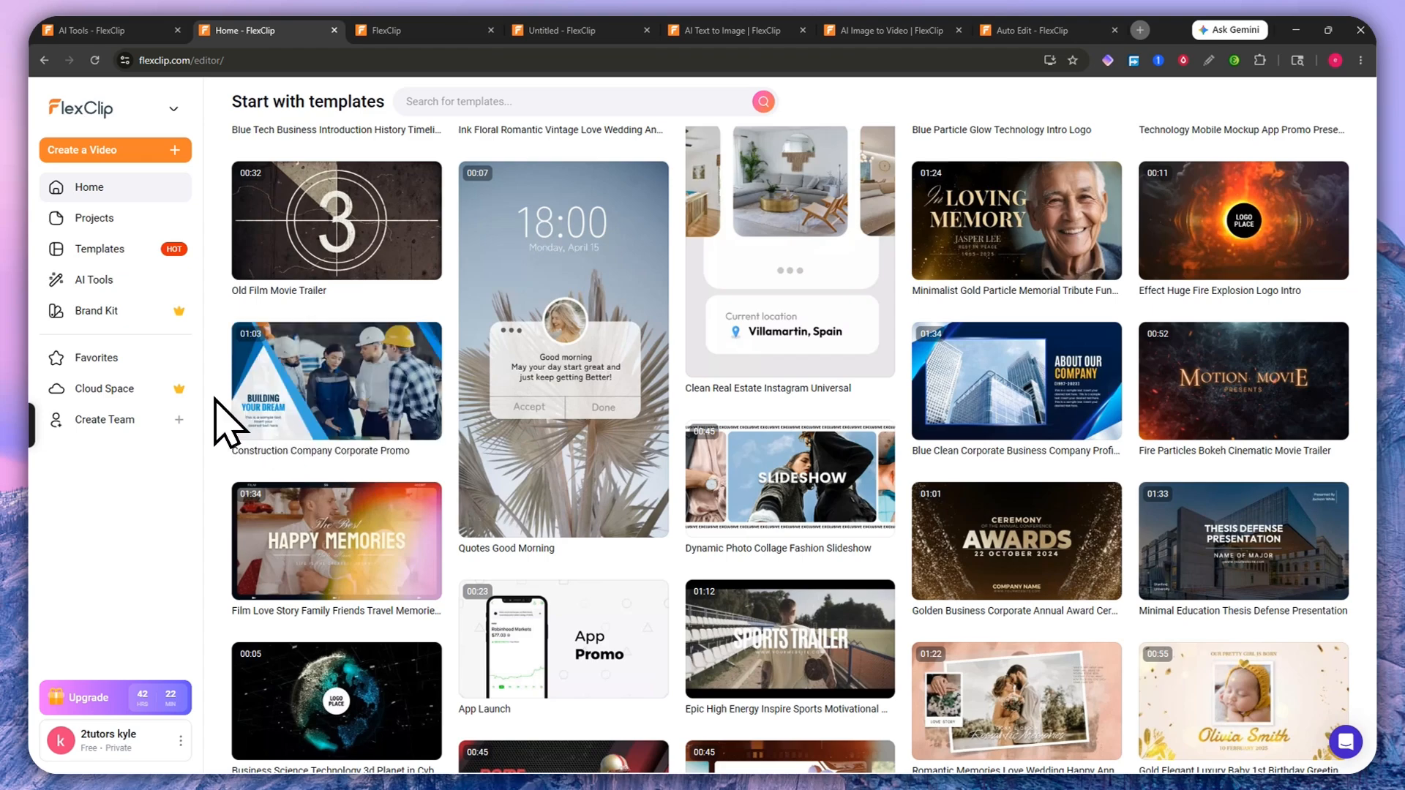
scroll(219, 417, "up", 3)
scroll(234, 410, "up", 3)
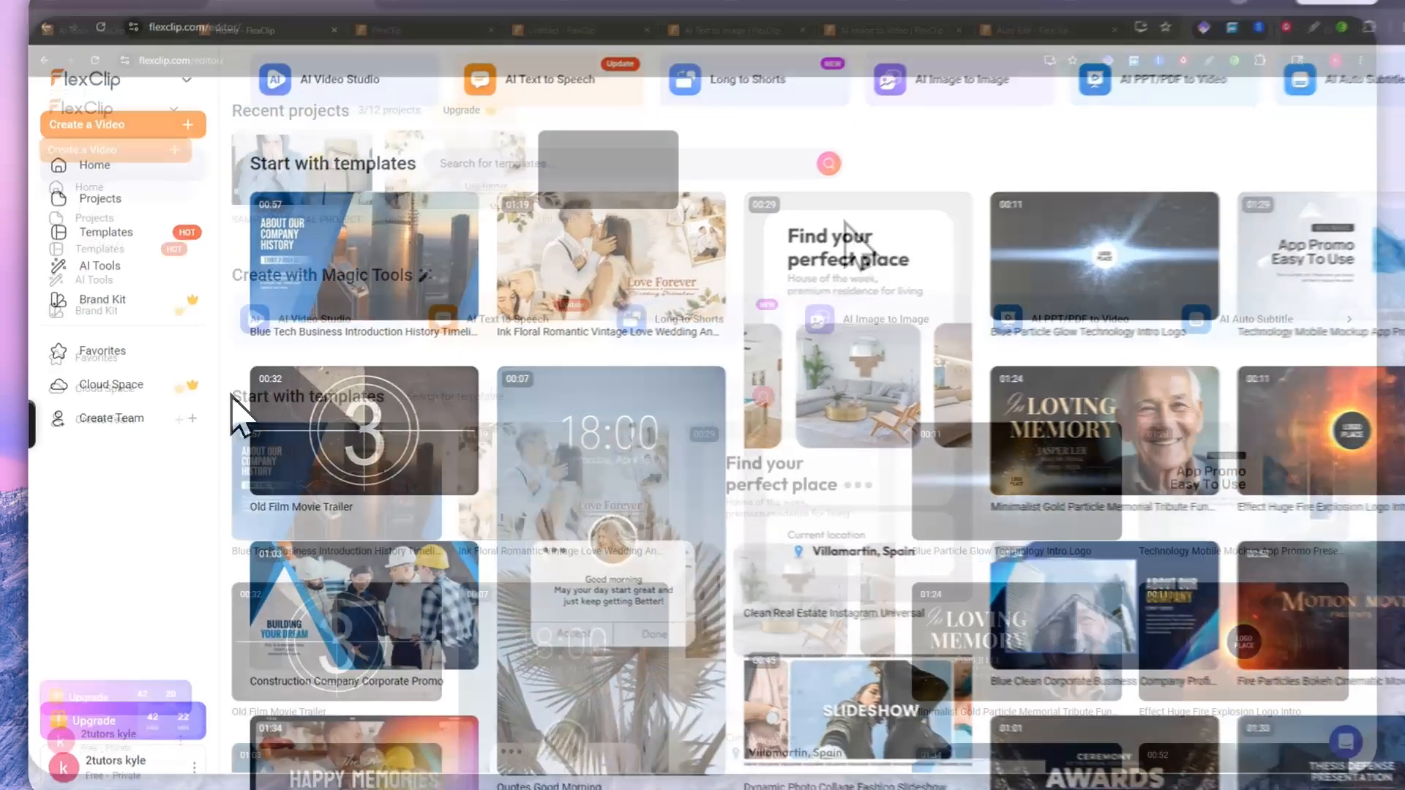
left_click(81, 217)
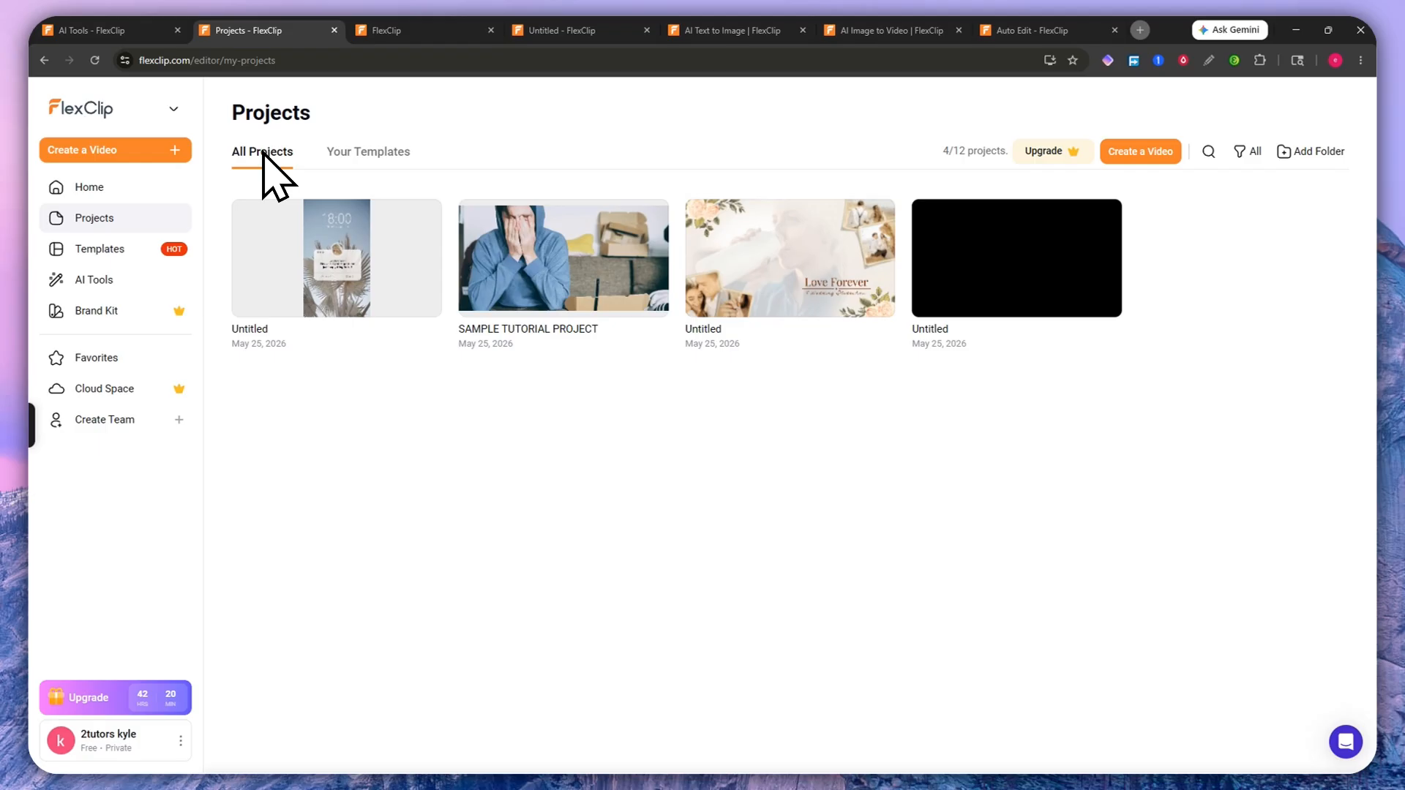
left_click(362, 153)
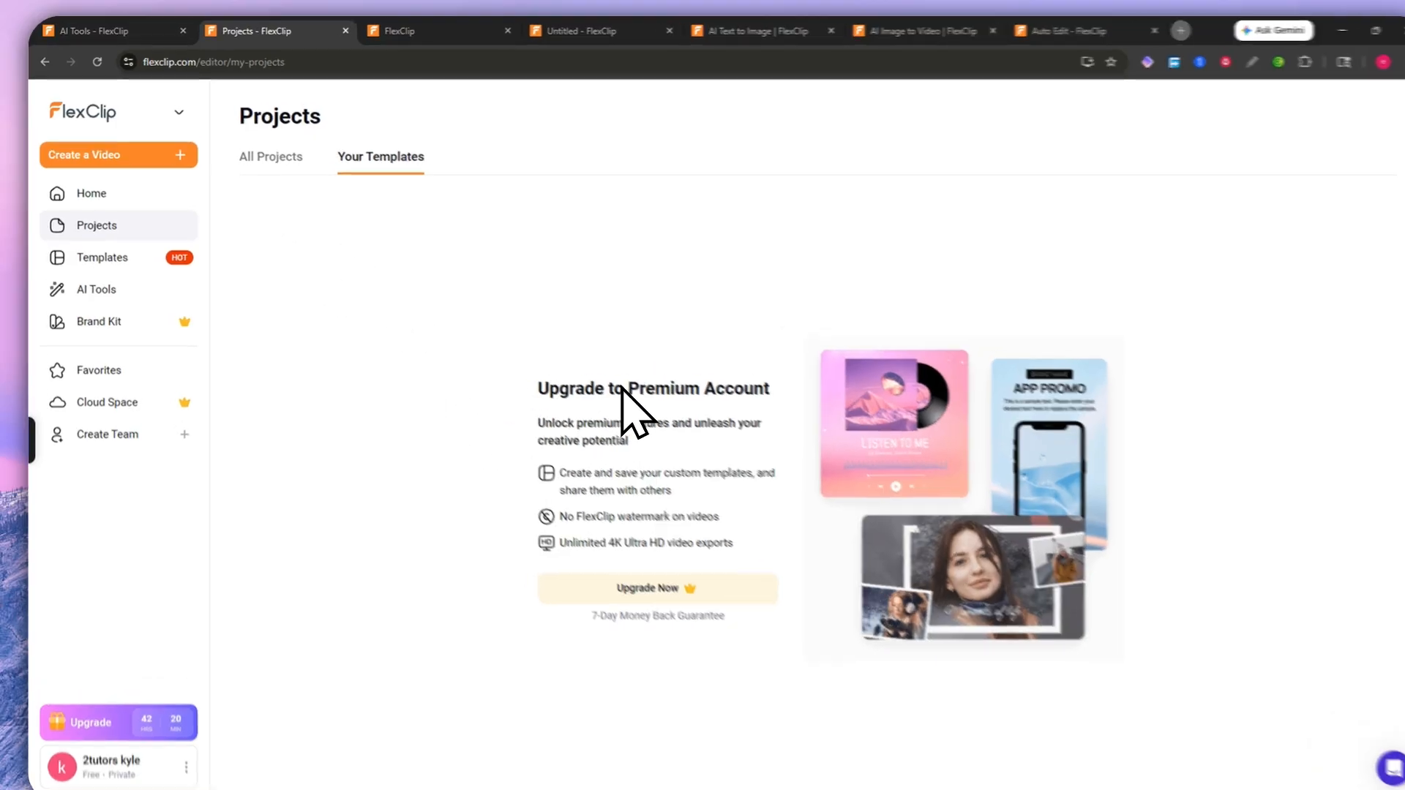
left_click(305, 183)
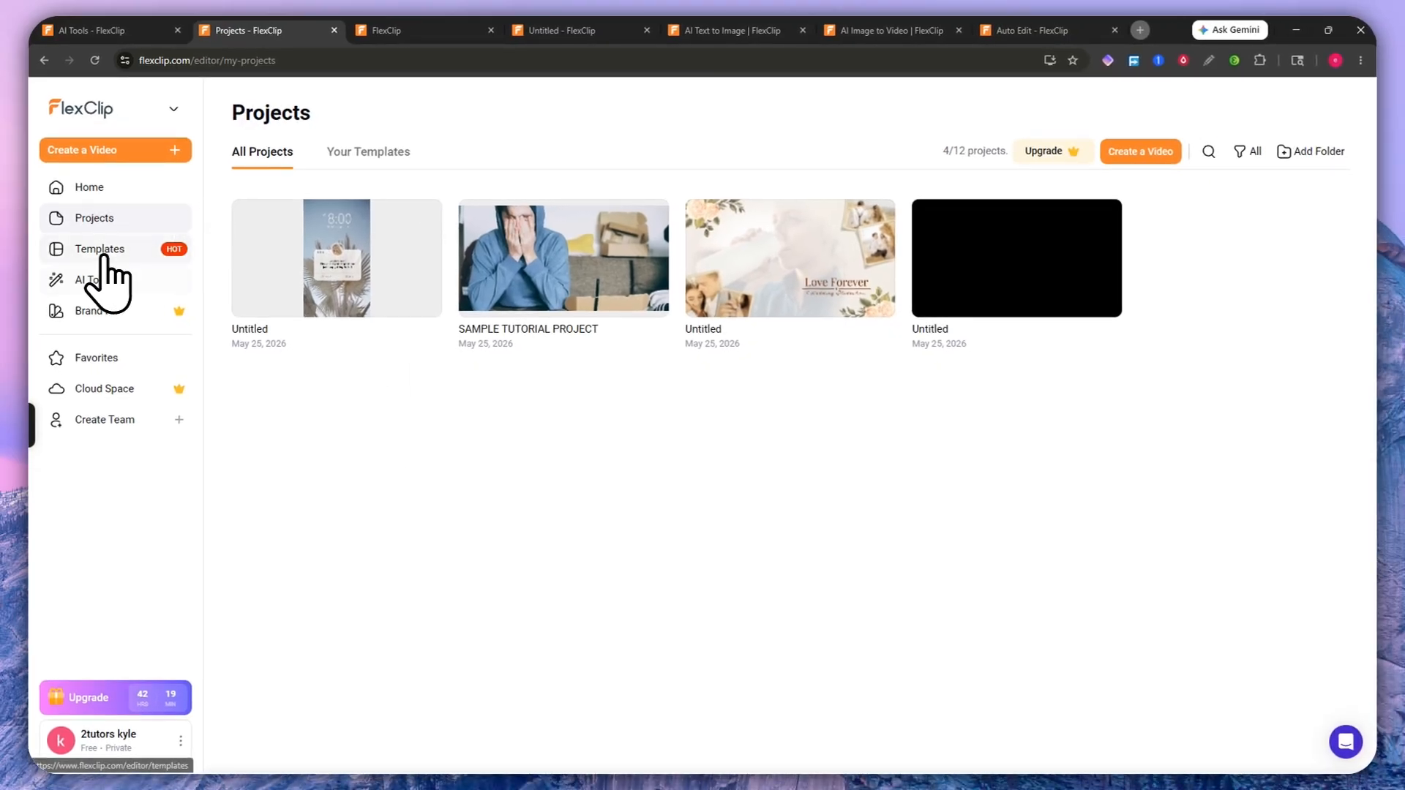
Step: Scroll through the Templates gallery rows, then go to the Brand Kit page for logos, fonts and colours
left_click(81, 251)
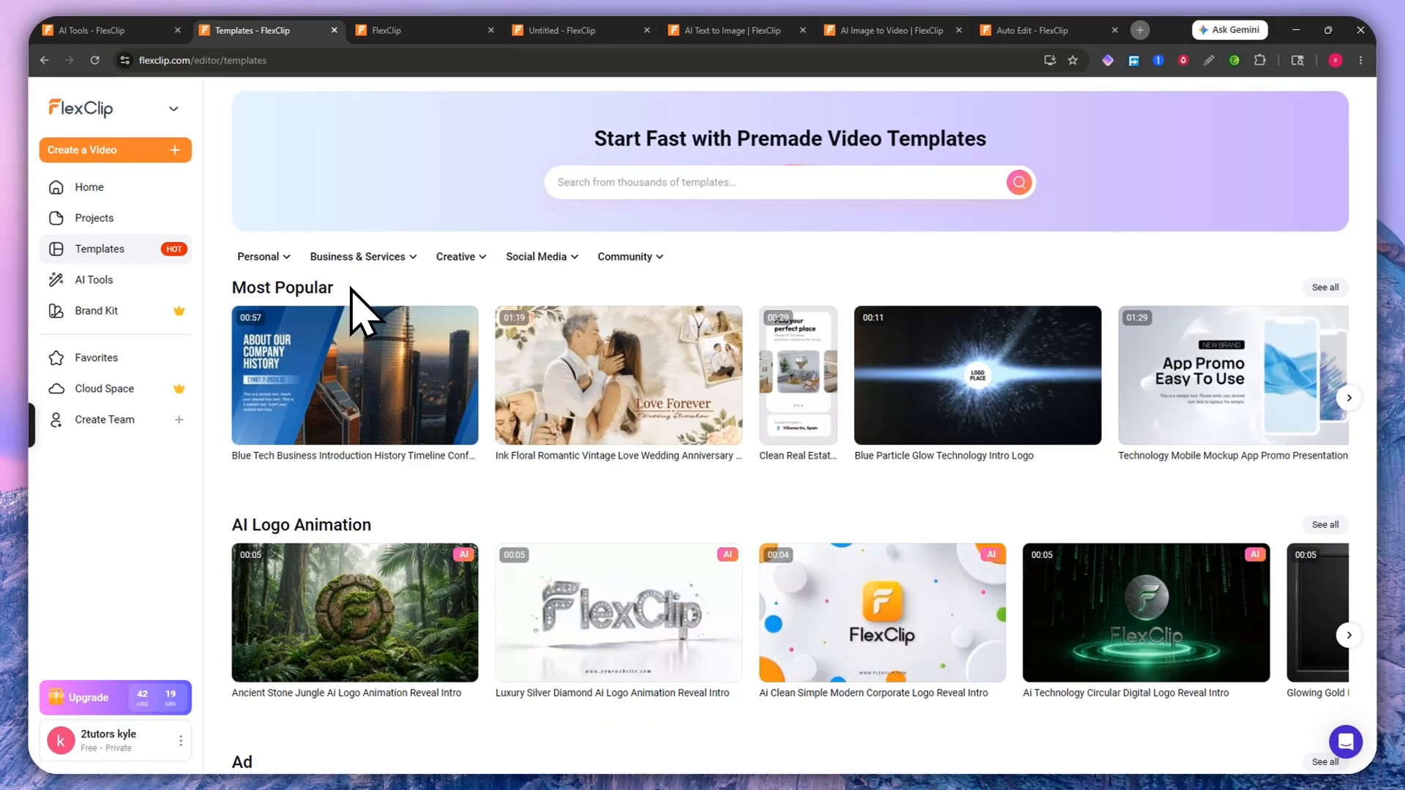
scroll(358, 308, "down", 3)
scroll(336, 329, "up", 3)
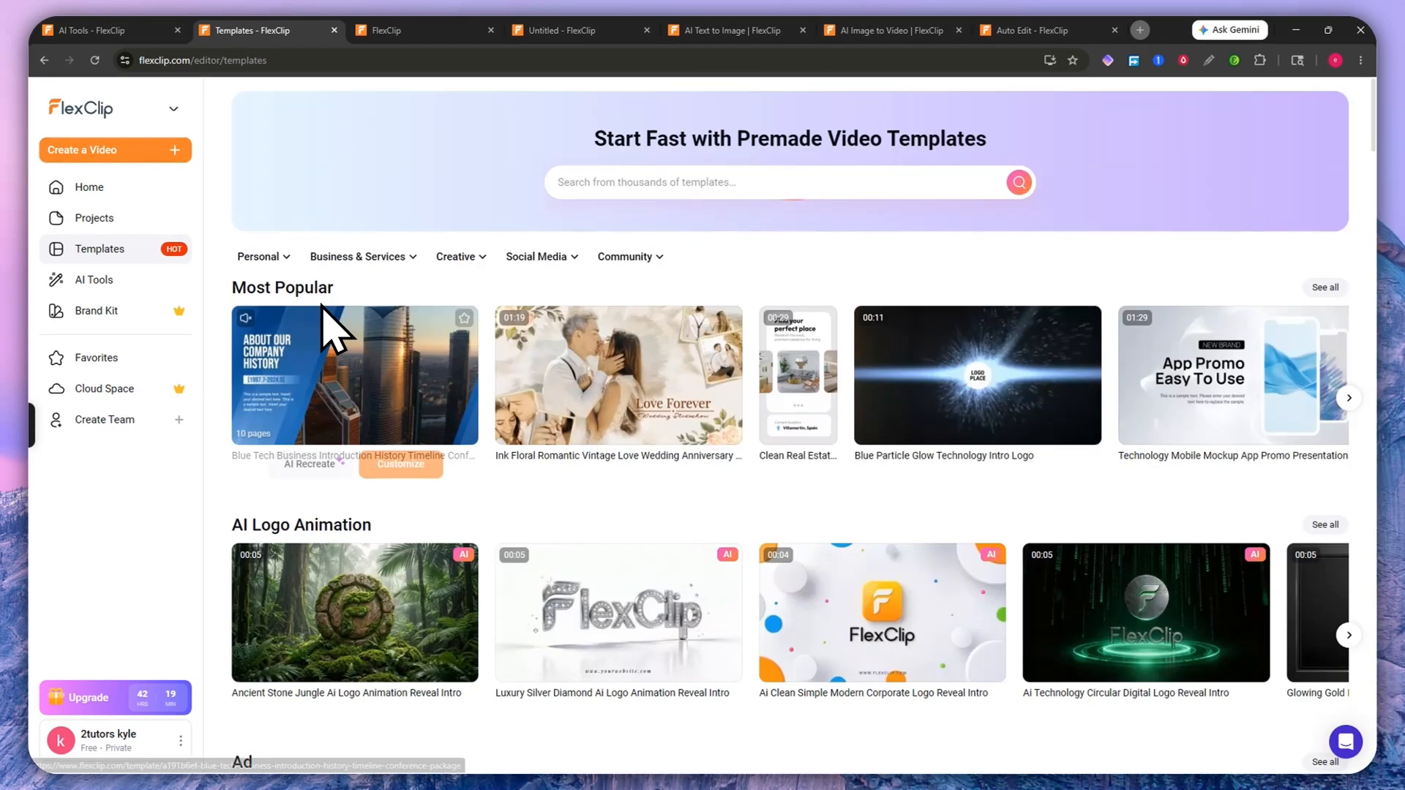
mouse_move(251, 262)
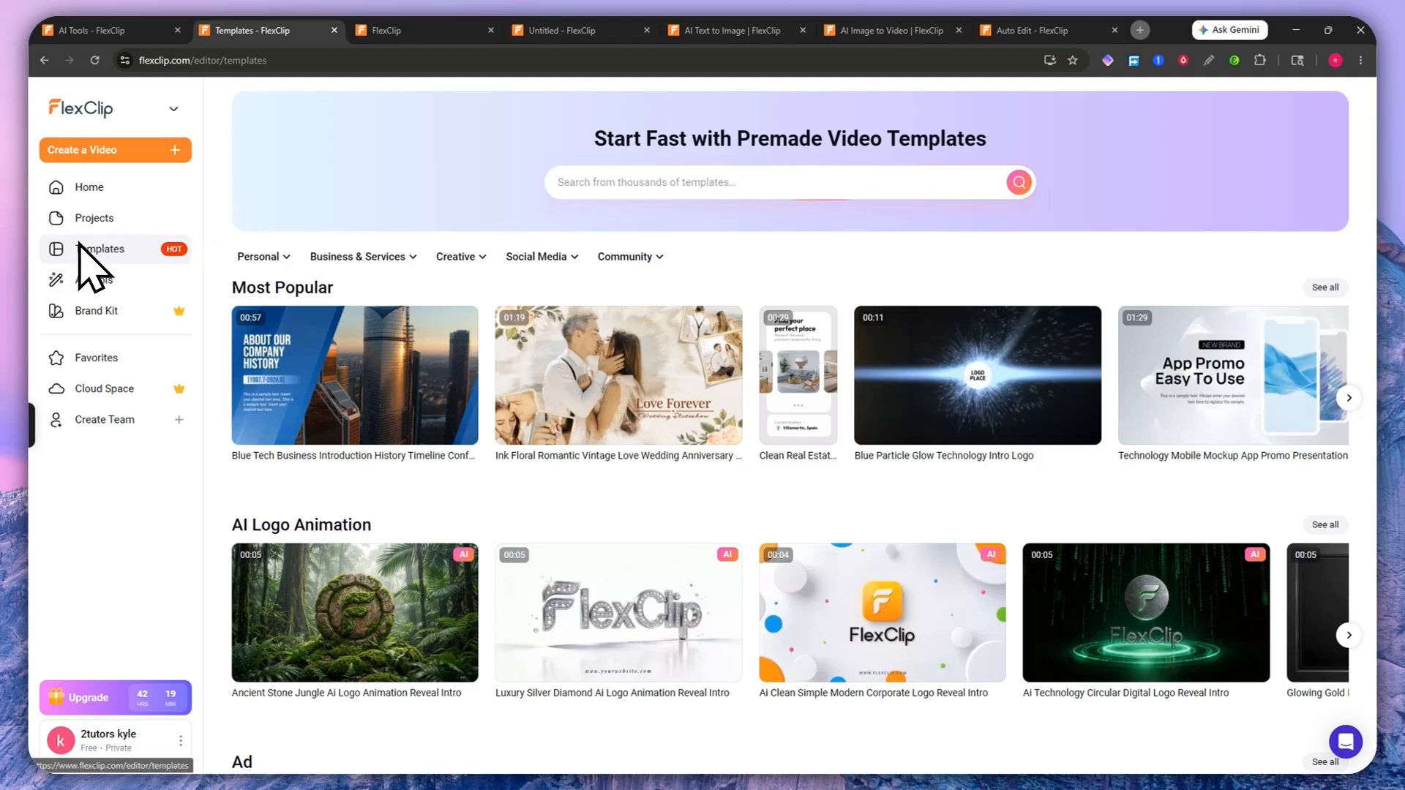
scroll(329, 410, "down", 7)
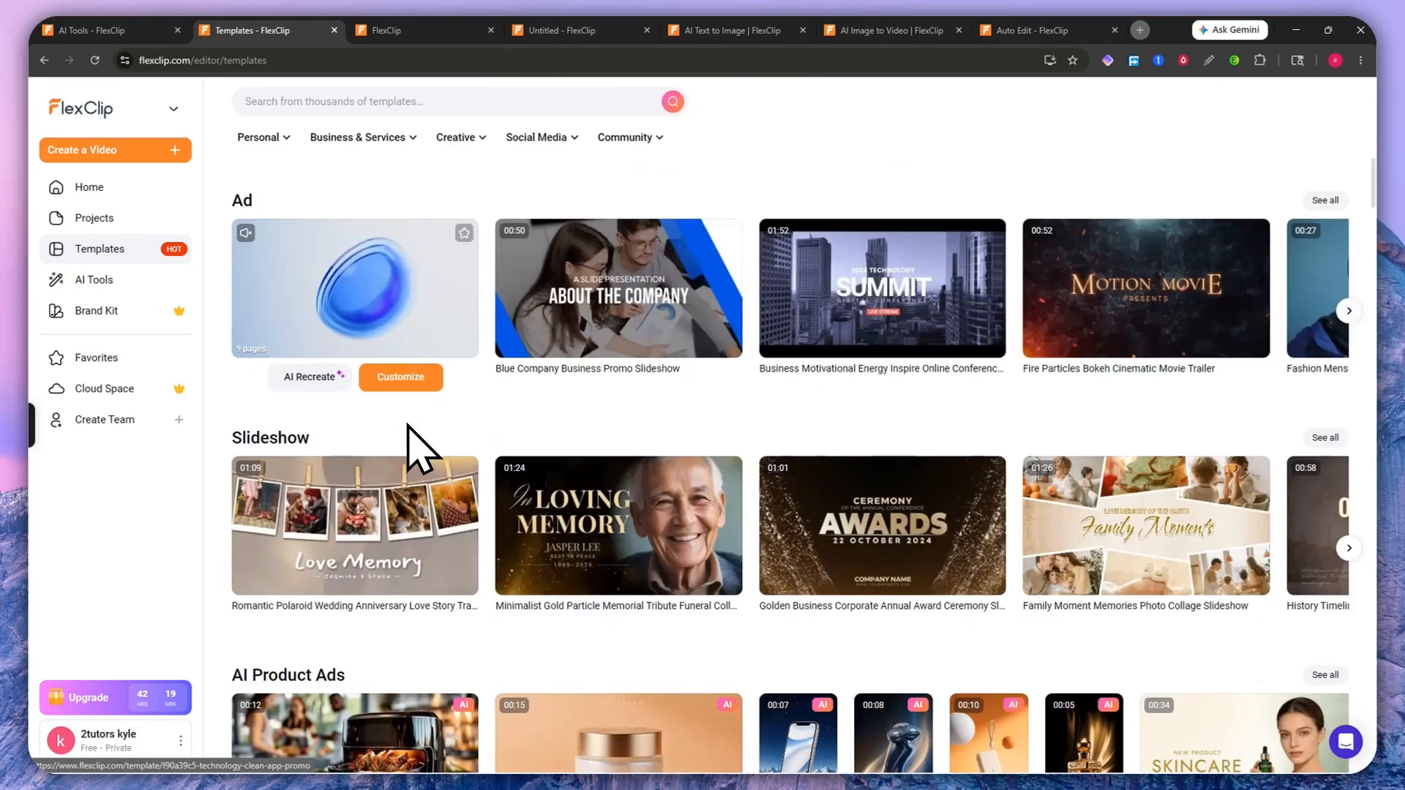
scroll(409, 426, "down", 4)
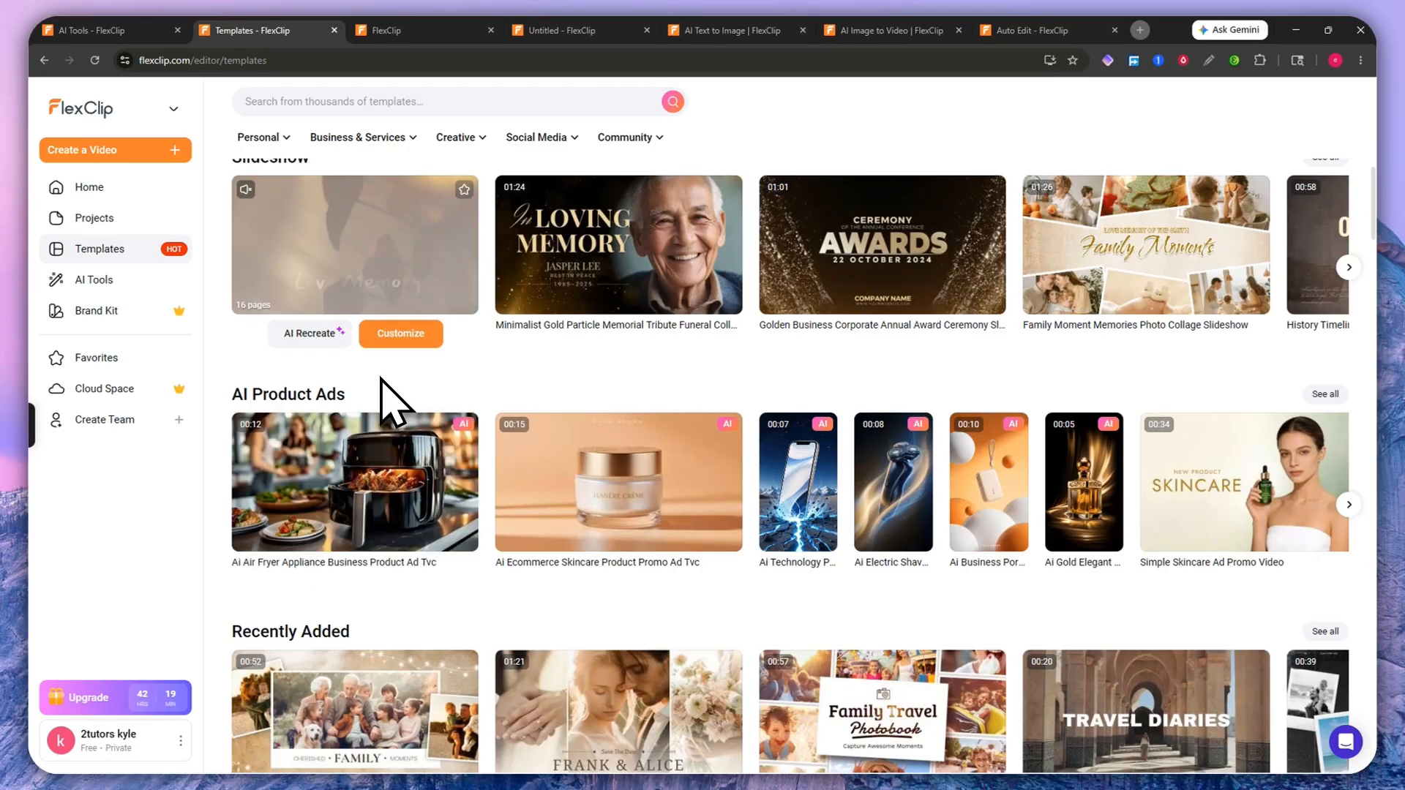
scroll(414, 439, "down", 4)
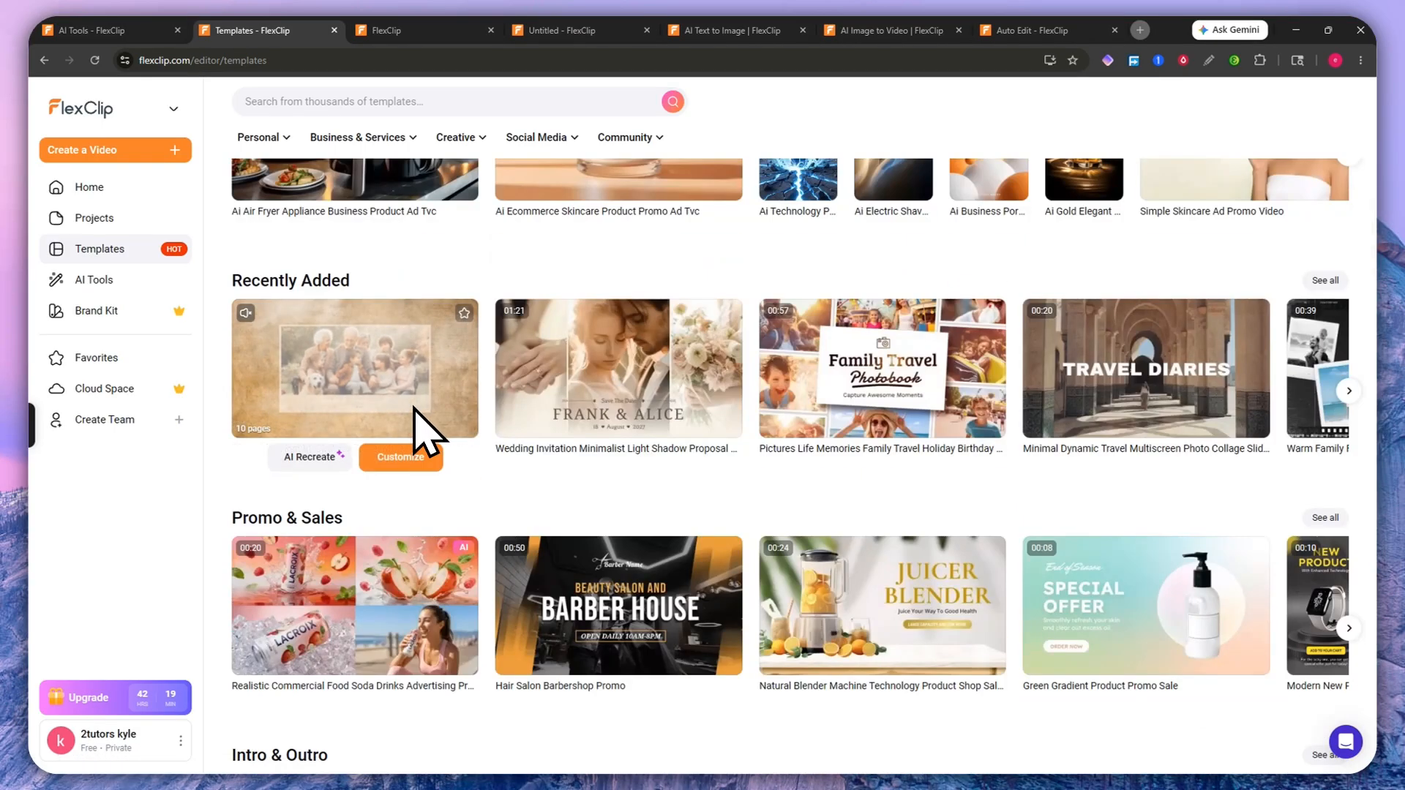
scroll(407, 396, "up", 5)
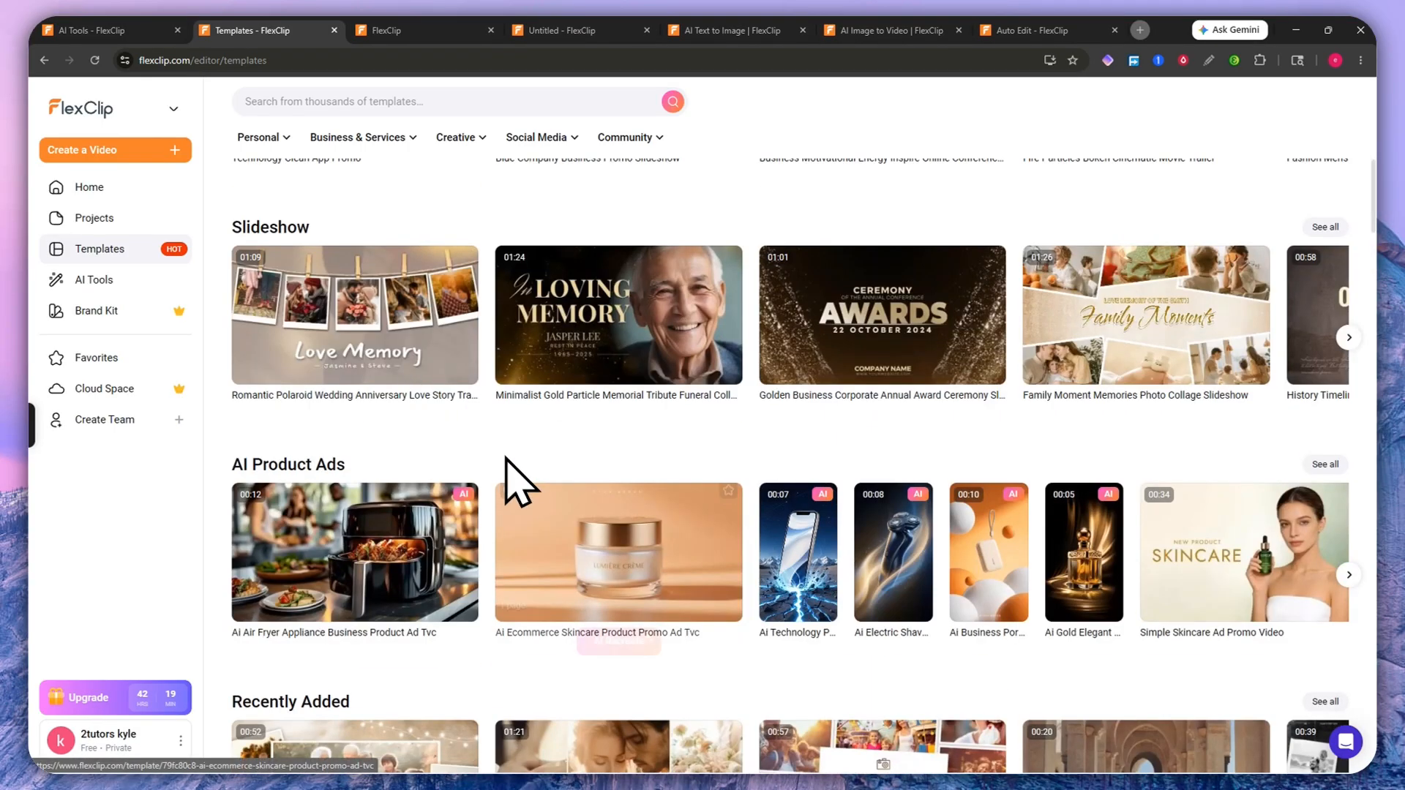
left_click(95, 310)
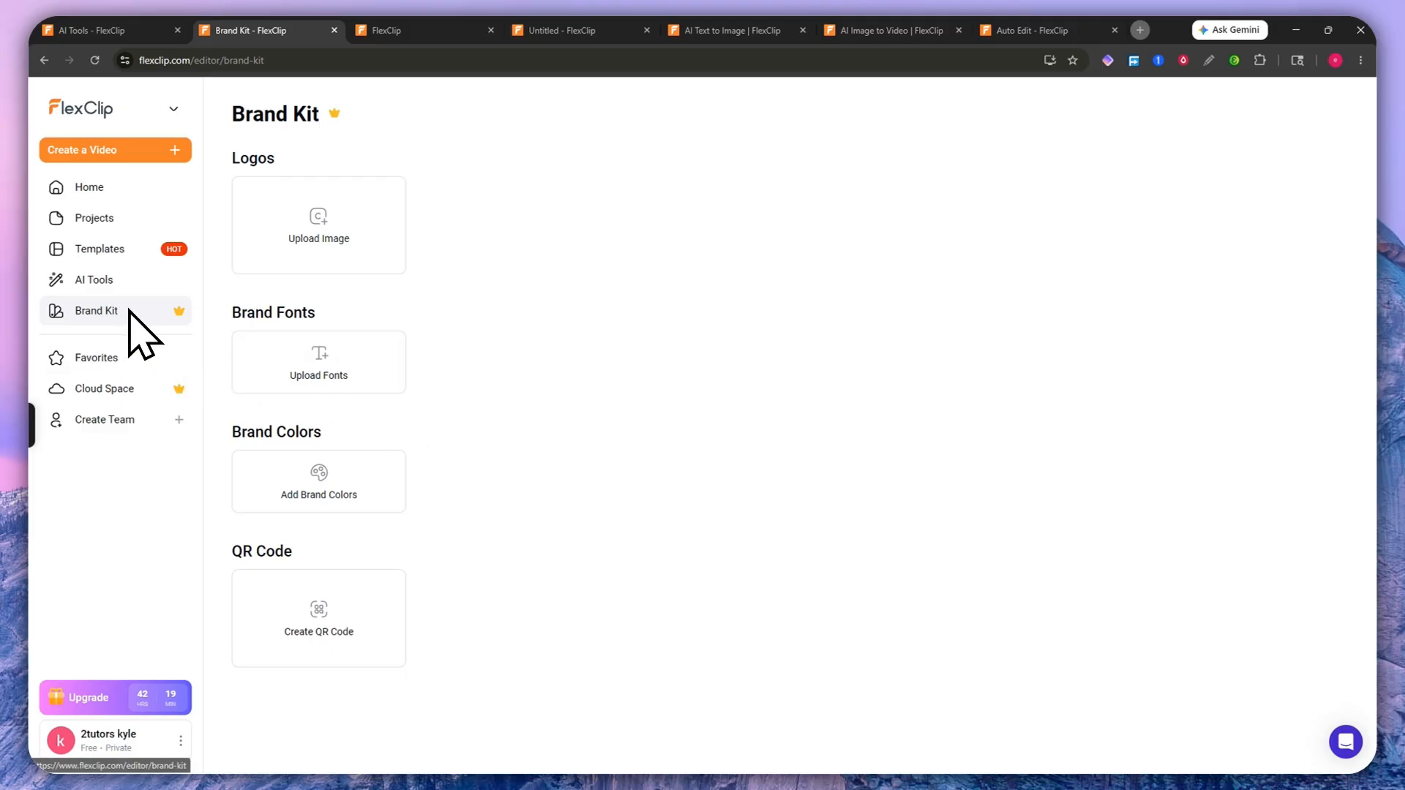
Step: Check the empty Favorites tabs (Templates, Videos, Images, Audio, Elements, Effects), then return to Templates
mouse_move(333, 116)
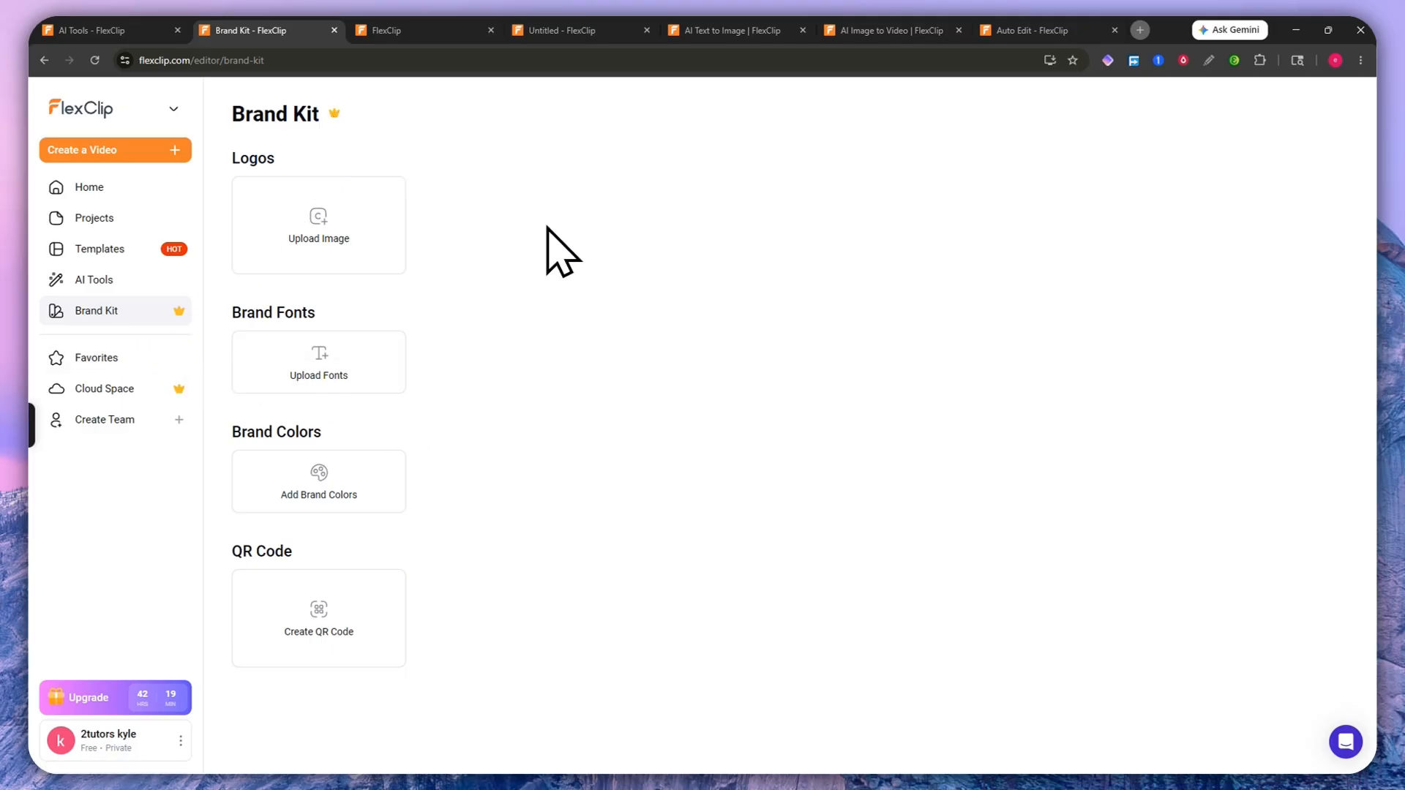
left_click(124, 358)
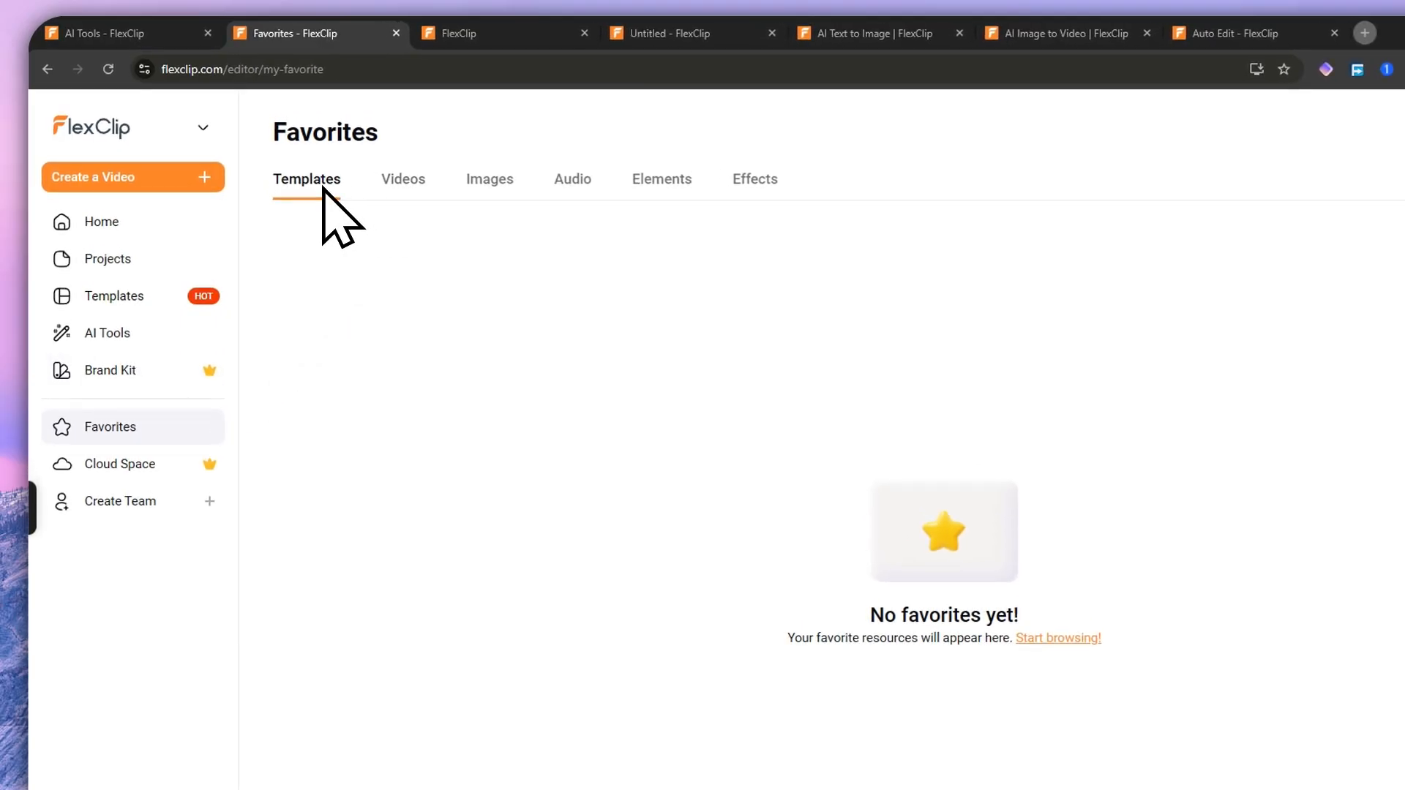
left_click(404, 182)
left_click(491, 185)
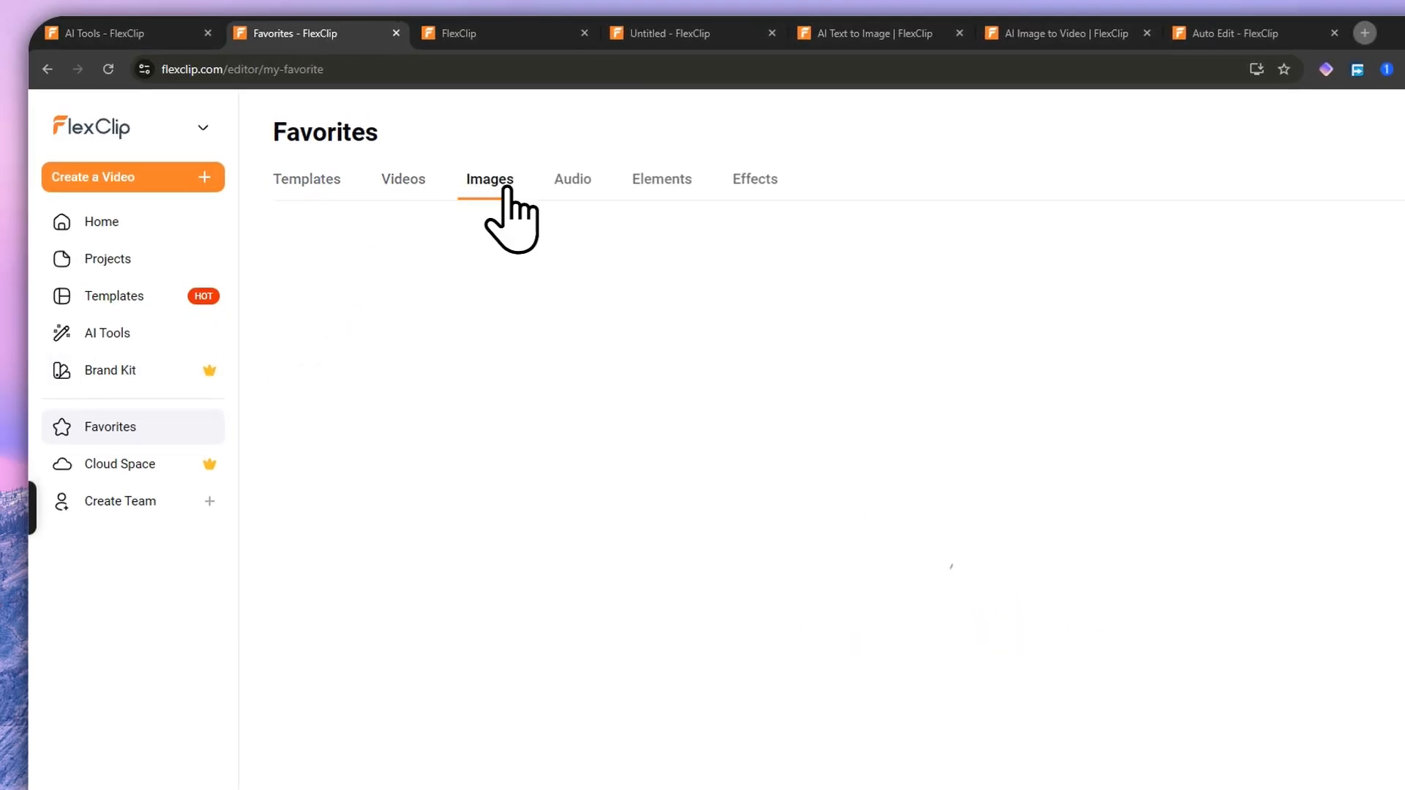
left_click(573, 185)
left_click(659, 183)
left_click(750, 184)
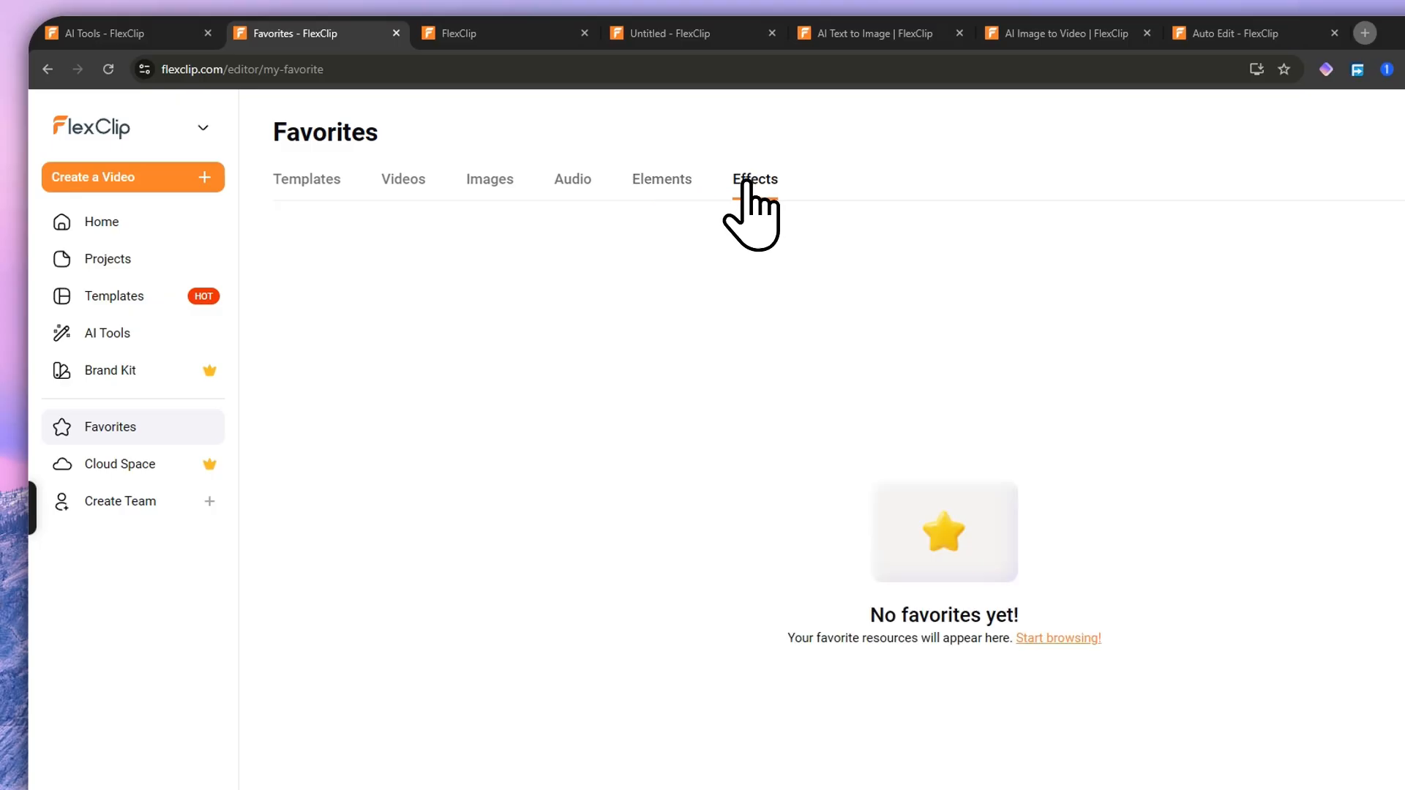
left_click(316, 183)
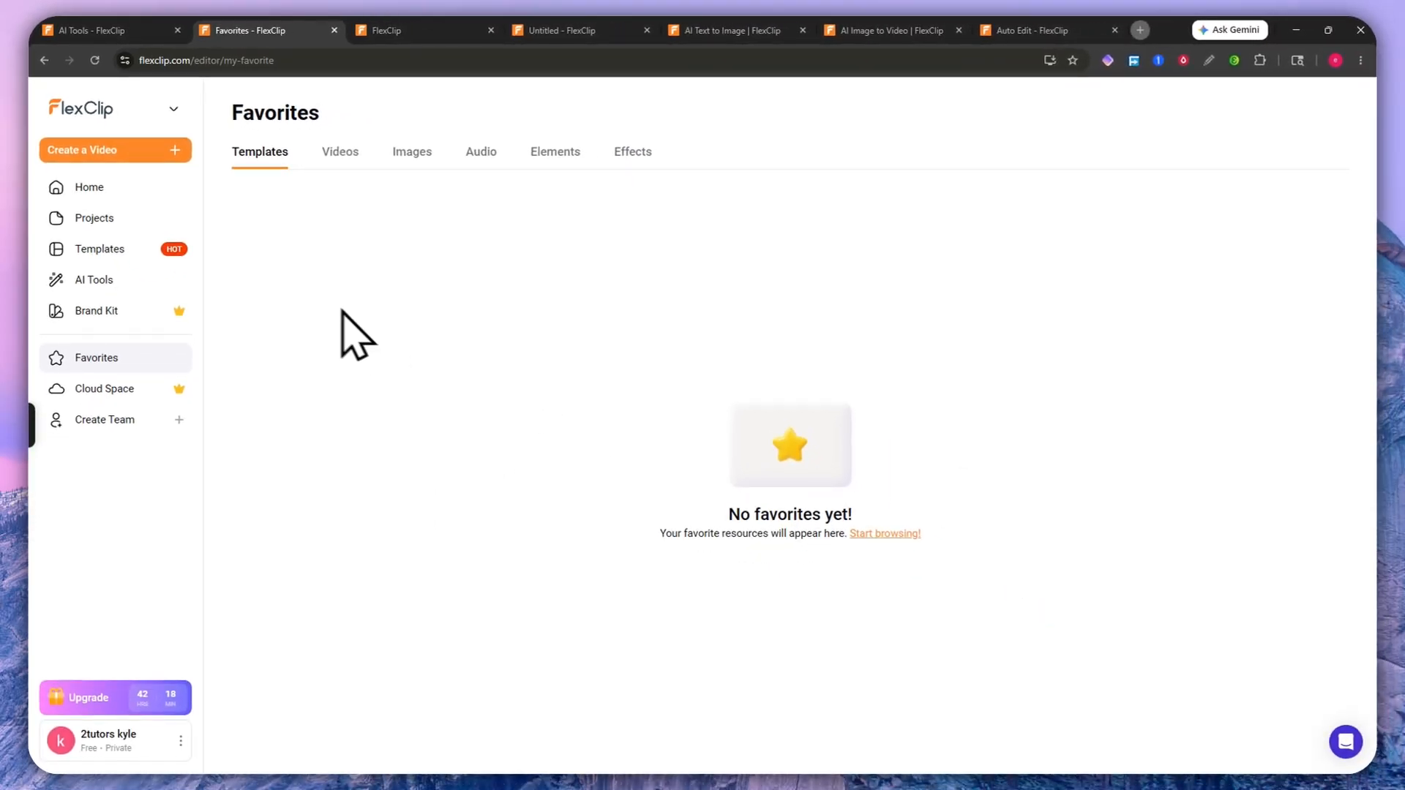
left_click(99, 251)
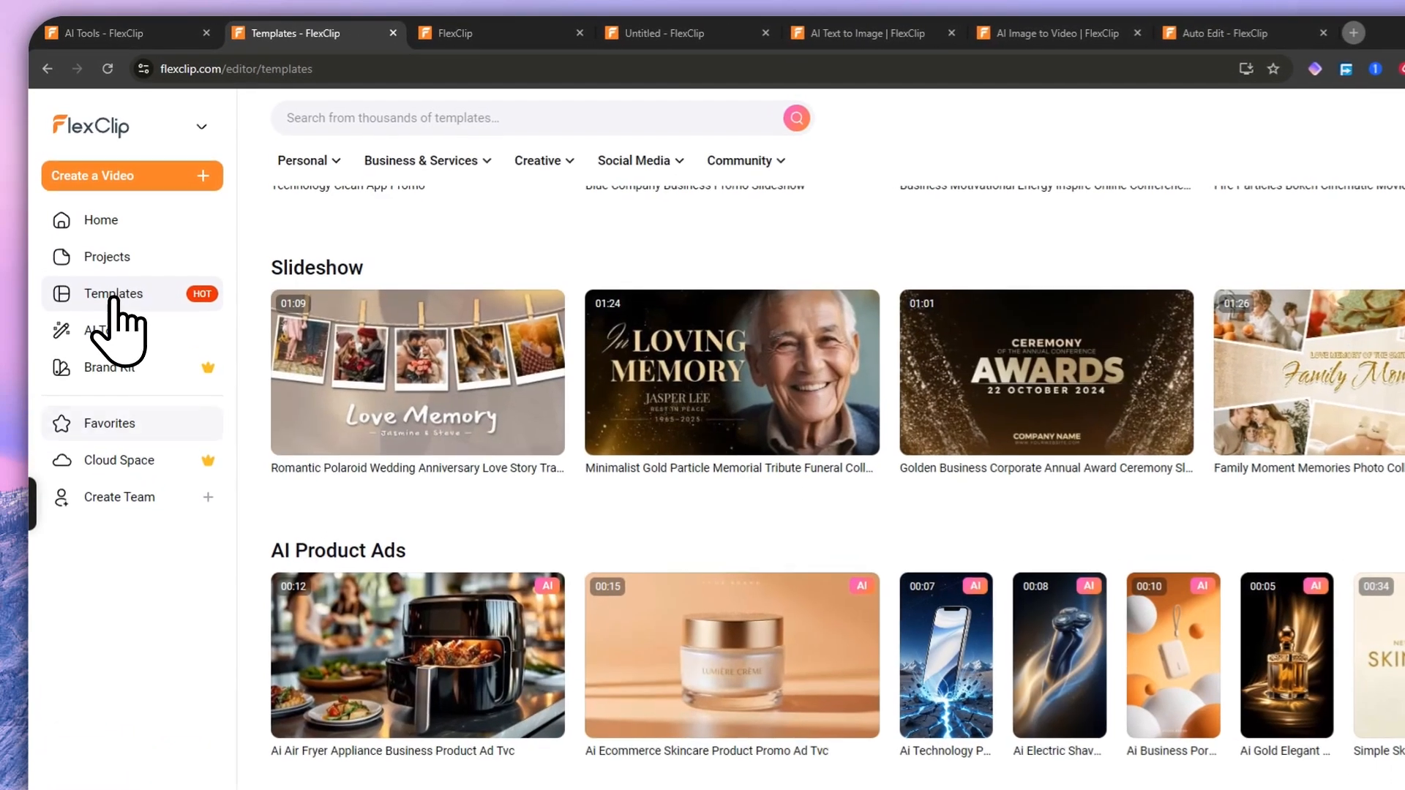
mouse_move(449, 410)
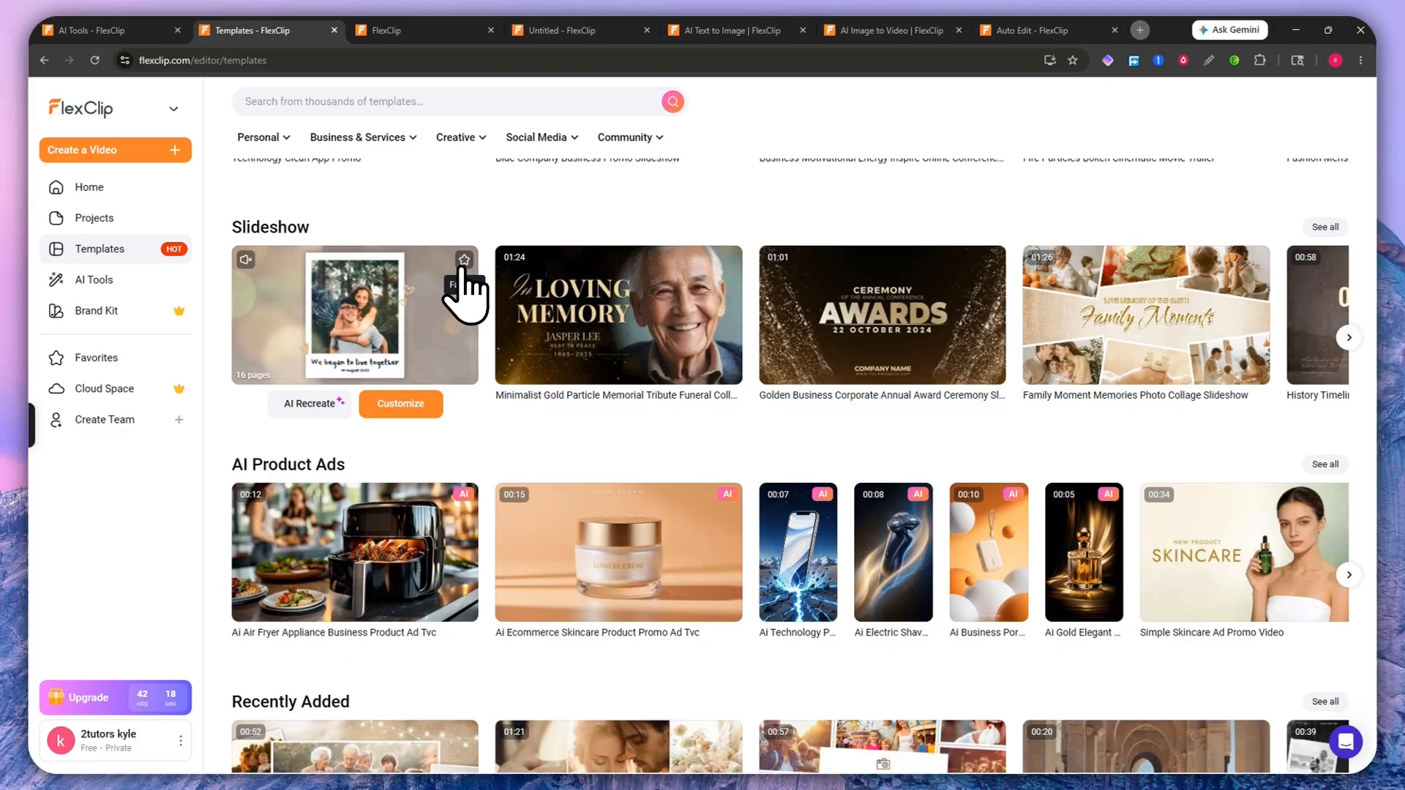
Step: Star the Romantic Polaroid Wedding Anniversary Love Memory template and view it under Favorites
left_click(462, 261)
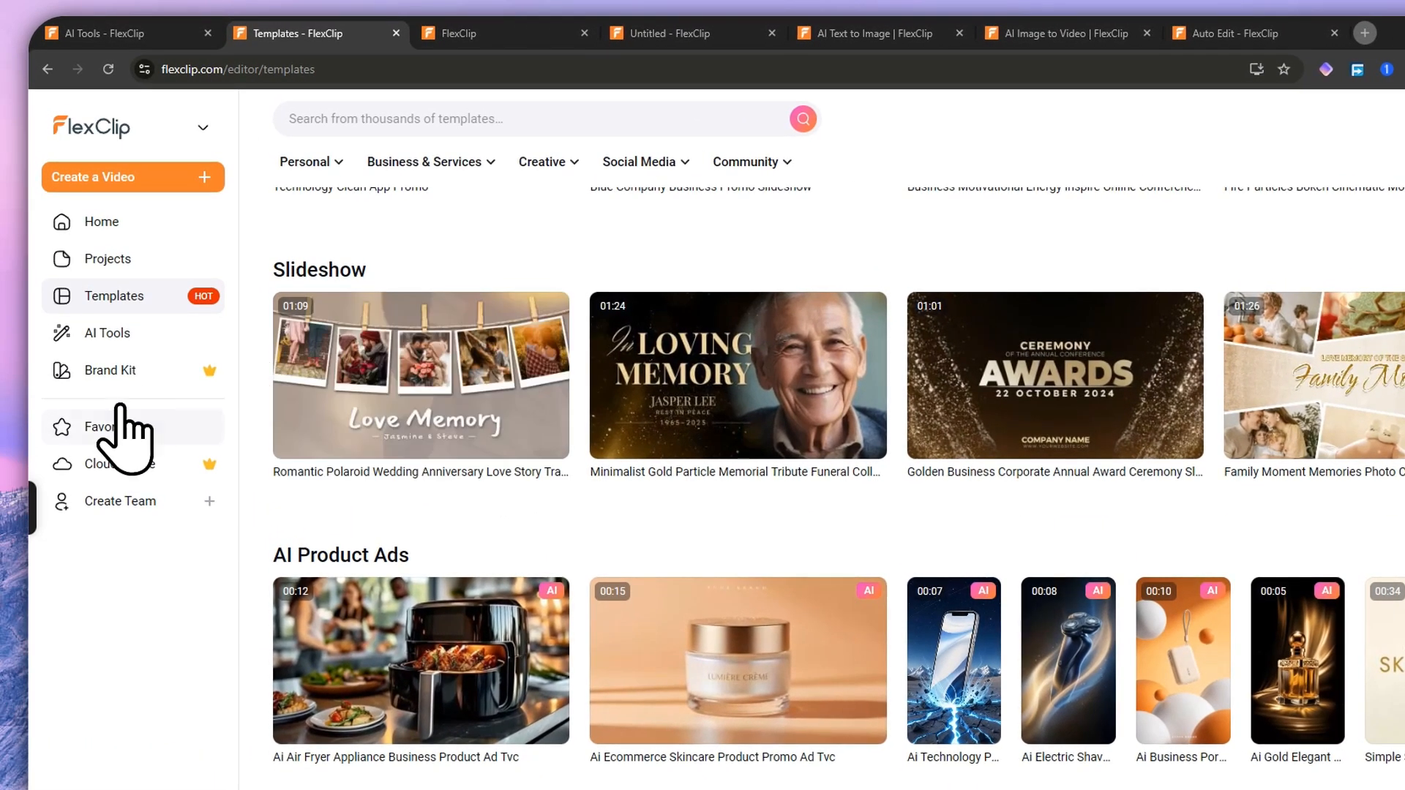
left_click(114, 427)
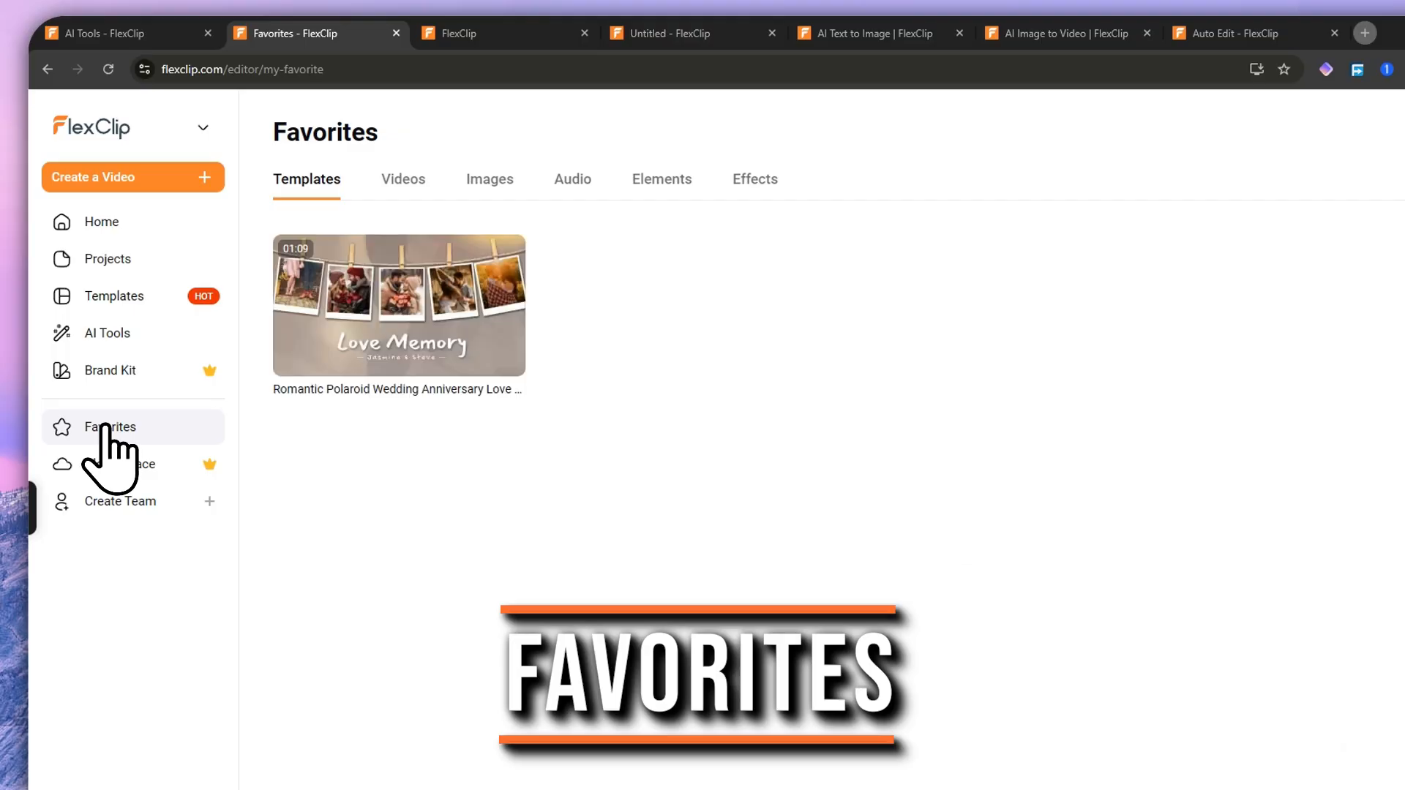
mouse_move(358, 297)
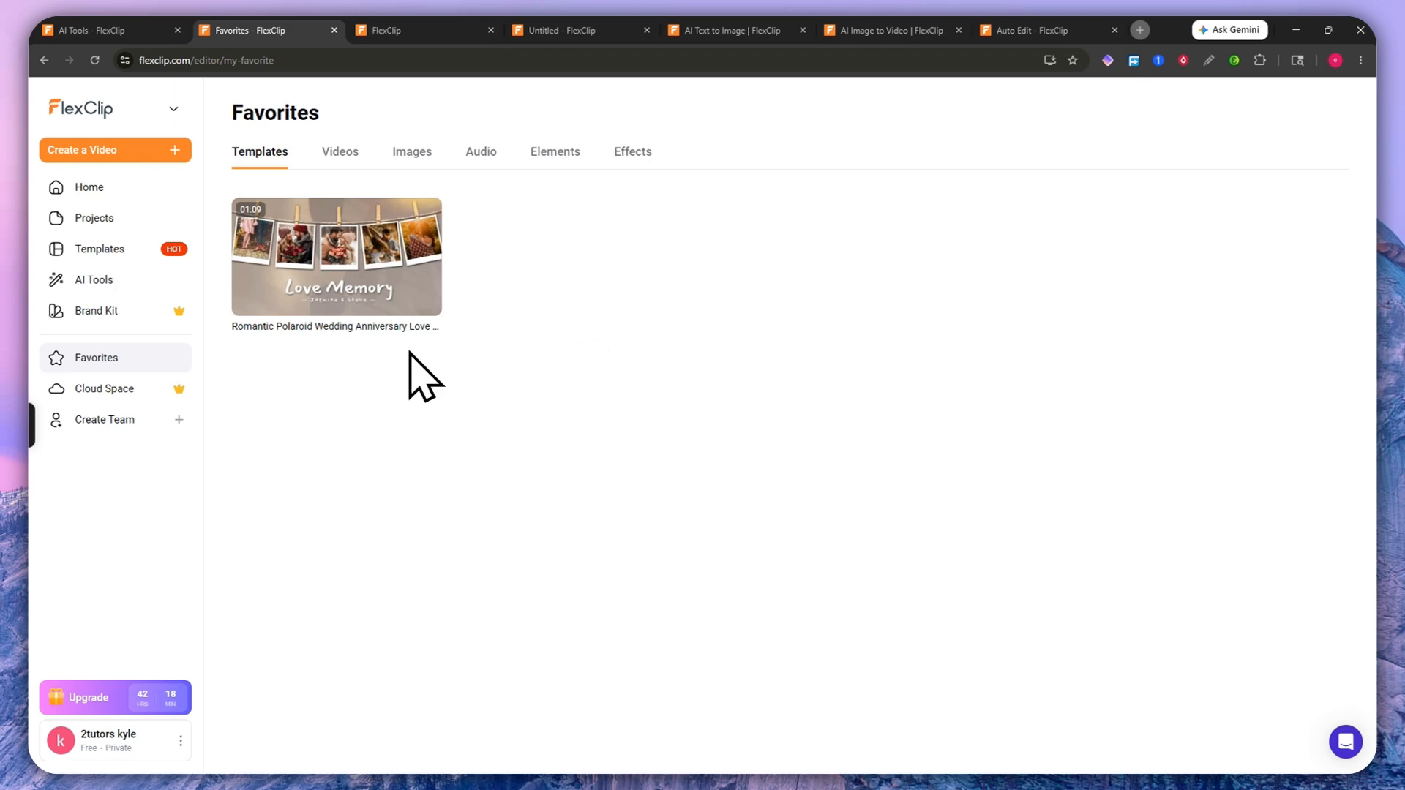
Step: View the Cloud Space page, then start a new team named Untitled team by default
left_click(77, 392)
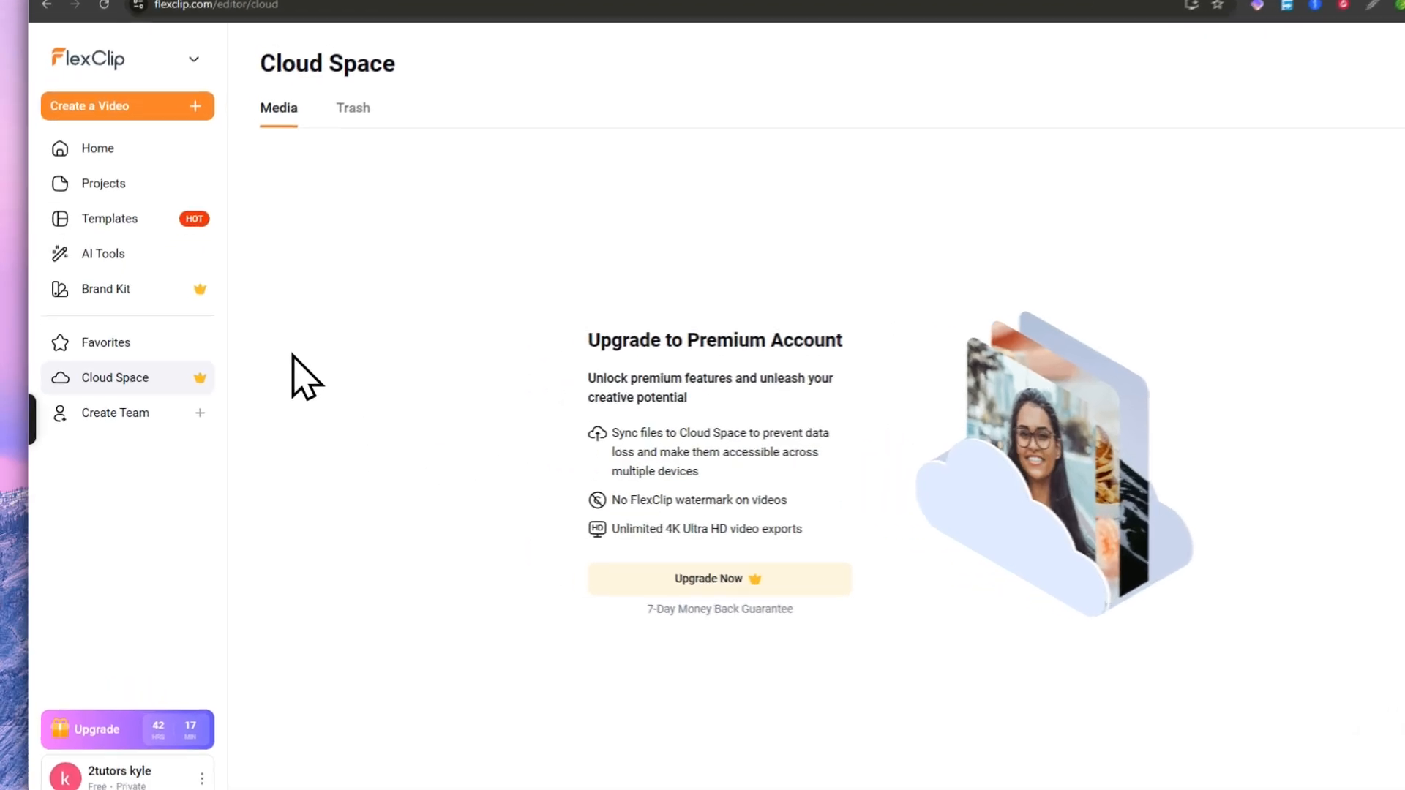
left_click(107, 419)
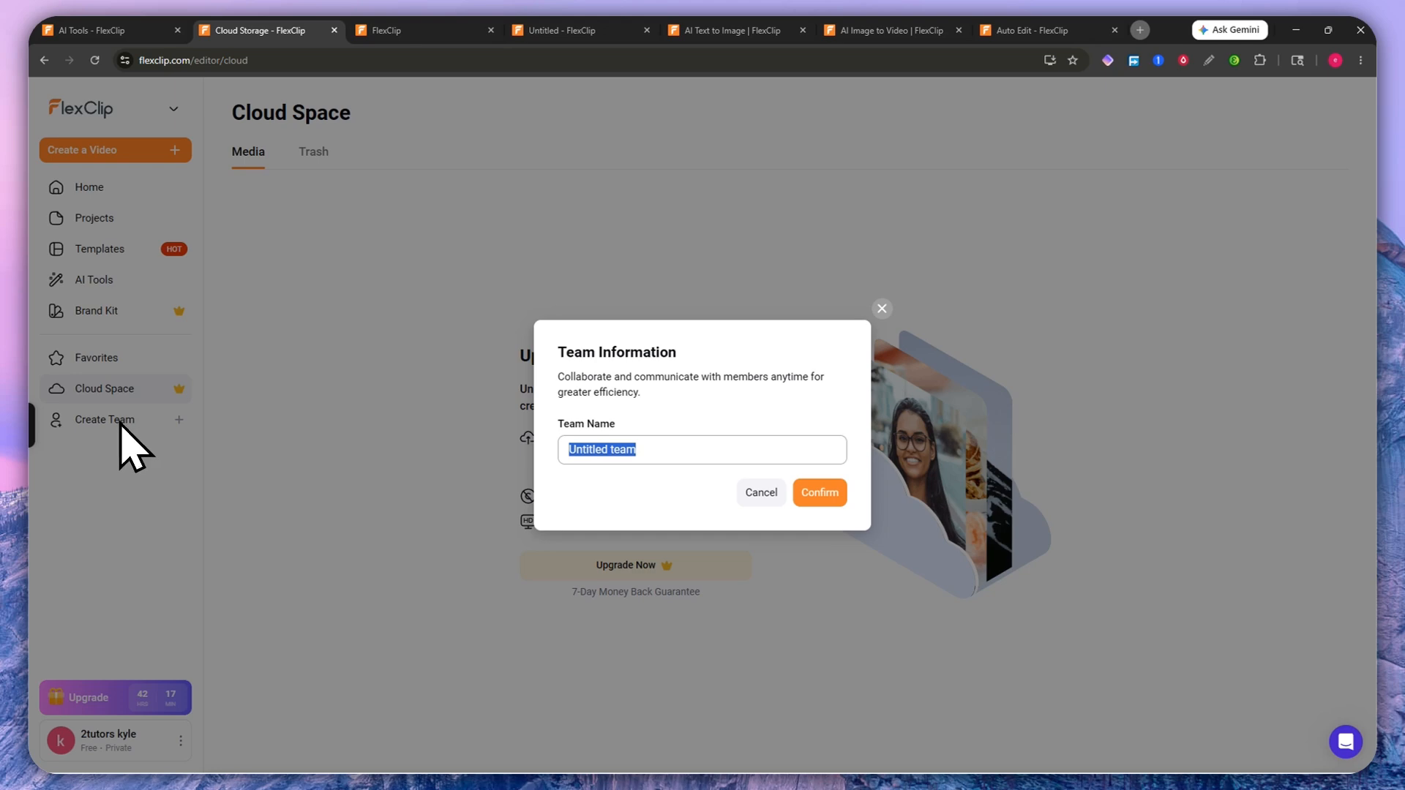
Step: Name the new team 'Tutorial Team' and confirm its creation
left_click(625, 375)
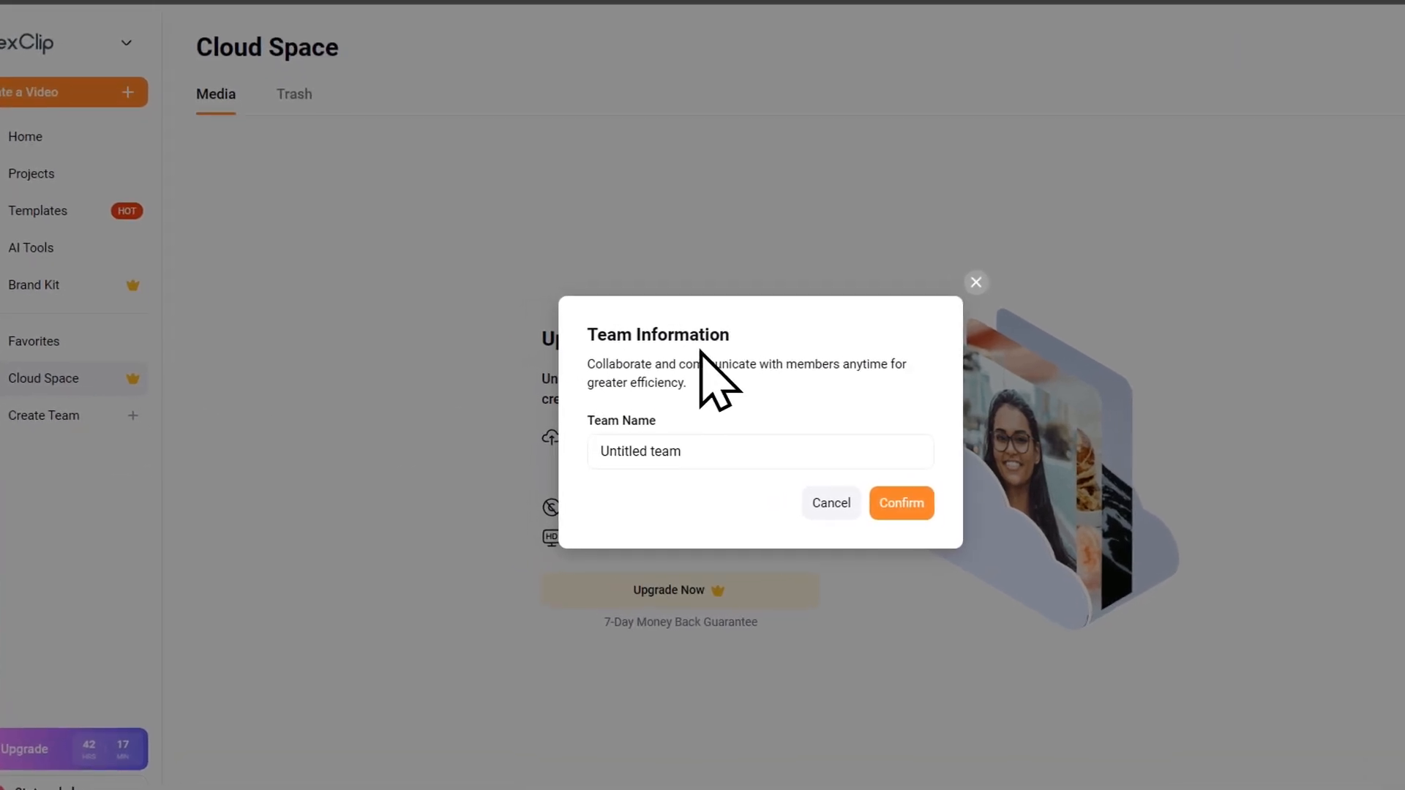
left_click(718, 452)
type("tUT")
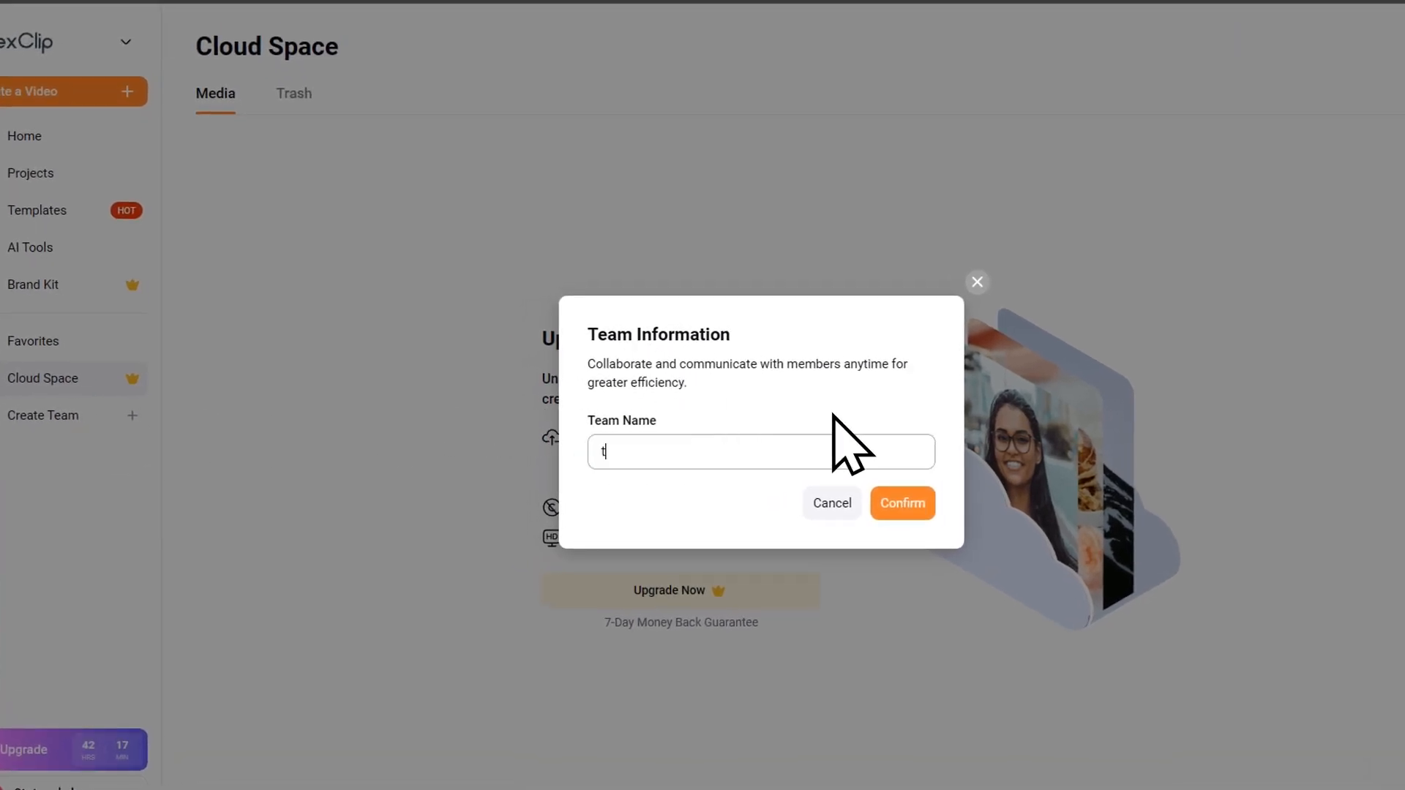
type("ORIA")
key("ctrl+a")
type("Tuto")
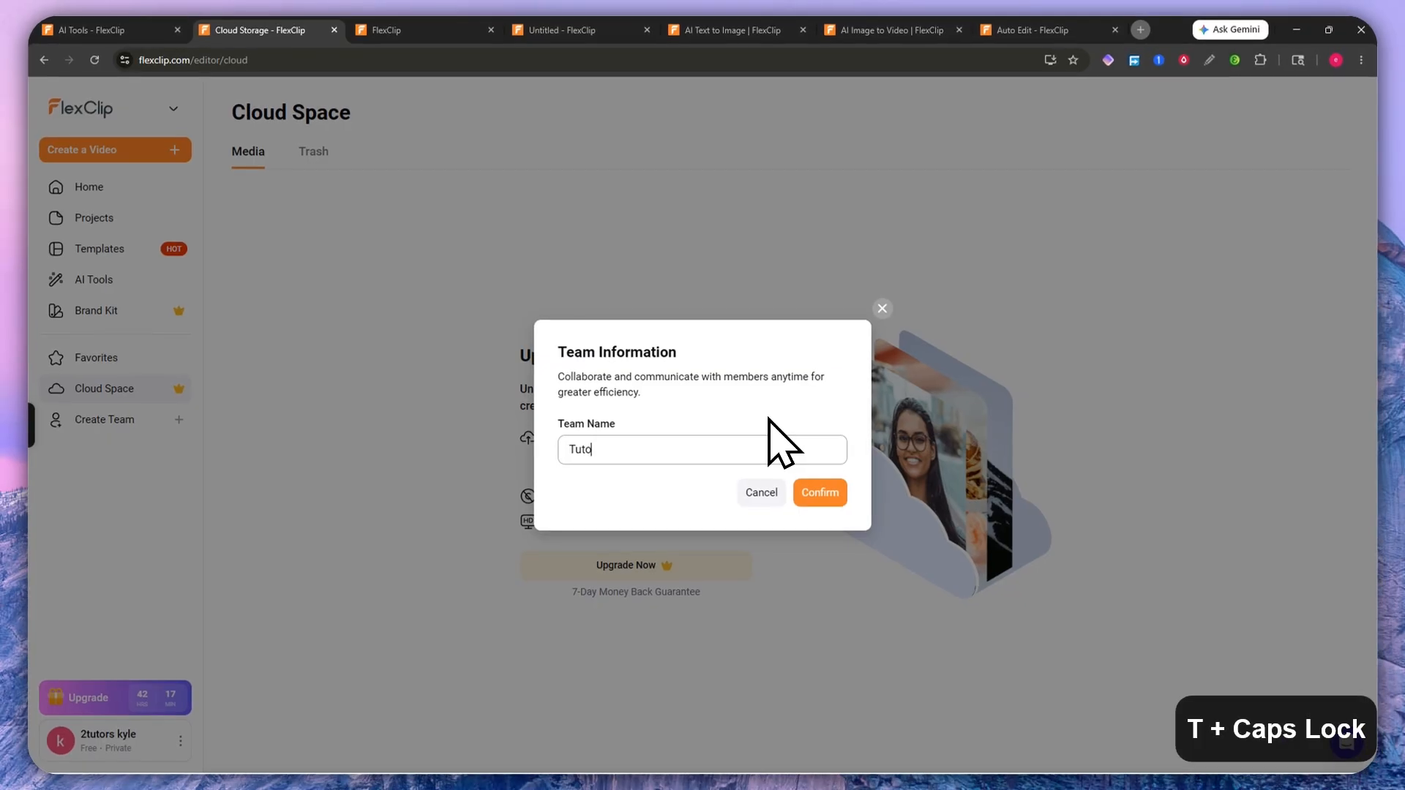
type("rial Team")
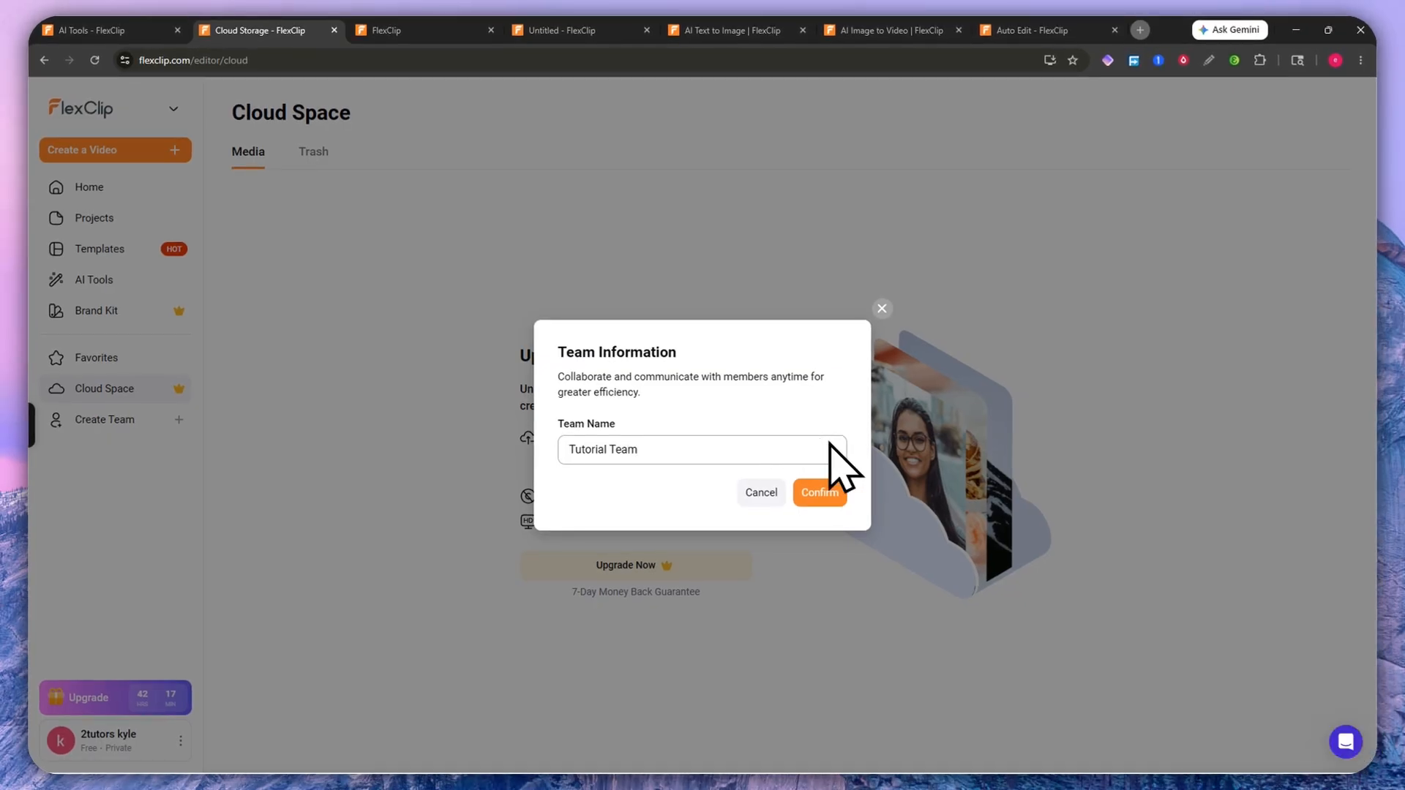
left_click(819, 492)
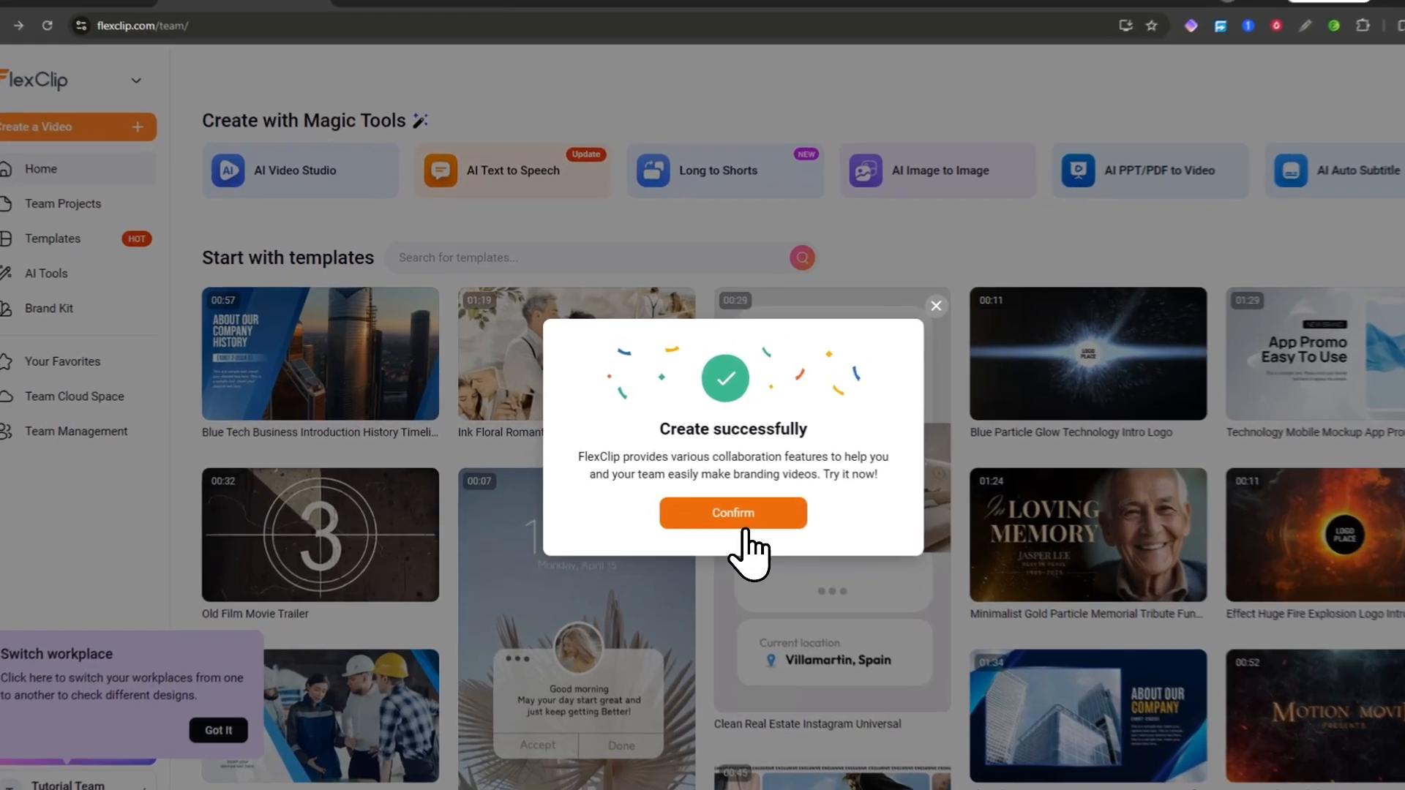
Step: Dismiss the team-created message and the Switch workplace tip to reach the team home page
left_click(713, 492)
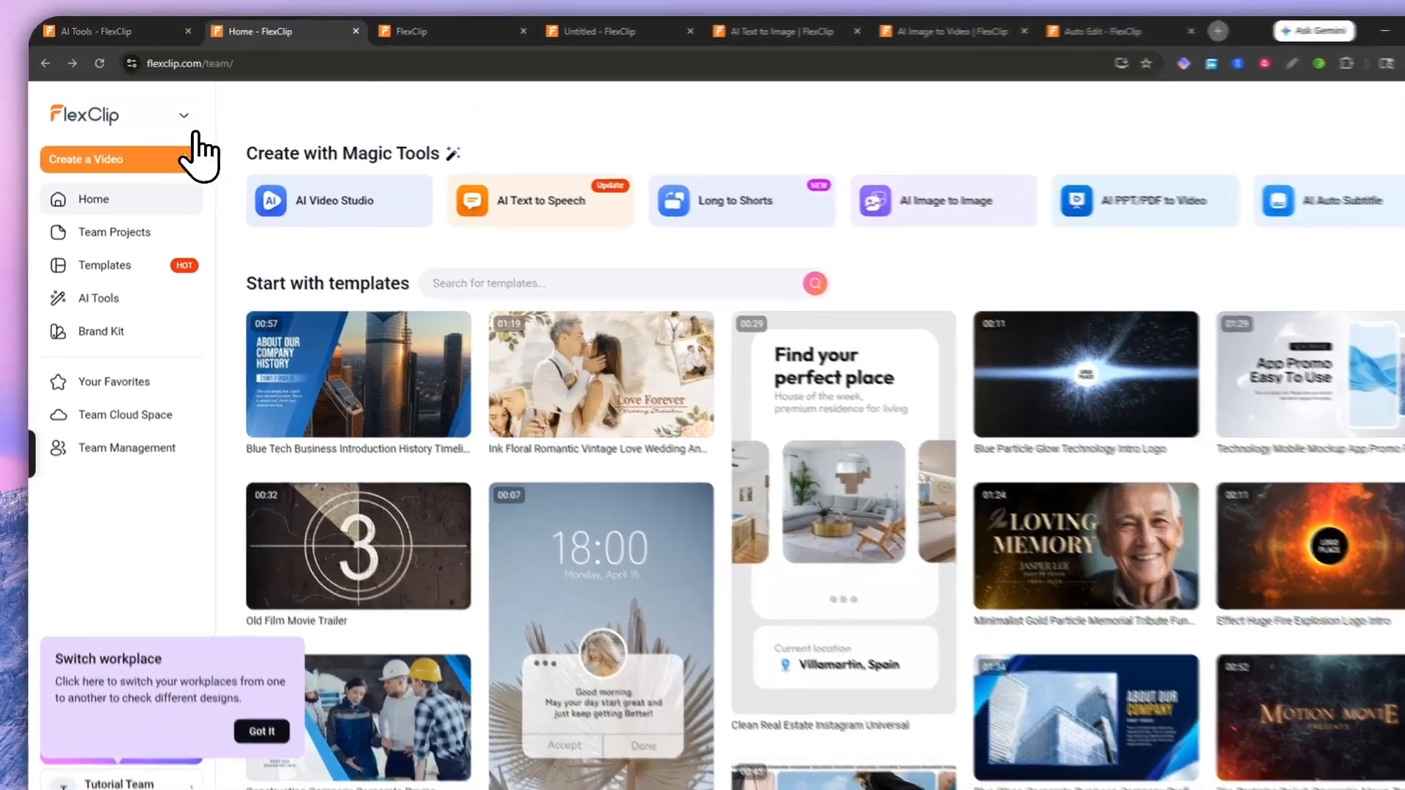
left_click(170, 108)
left_click(165, 108)
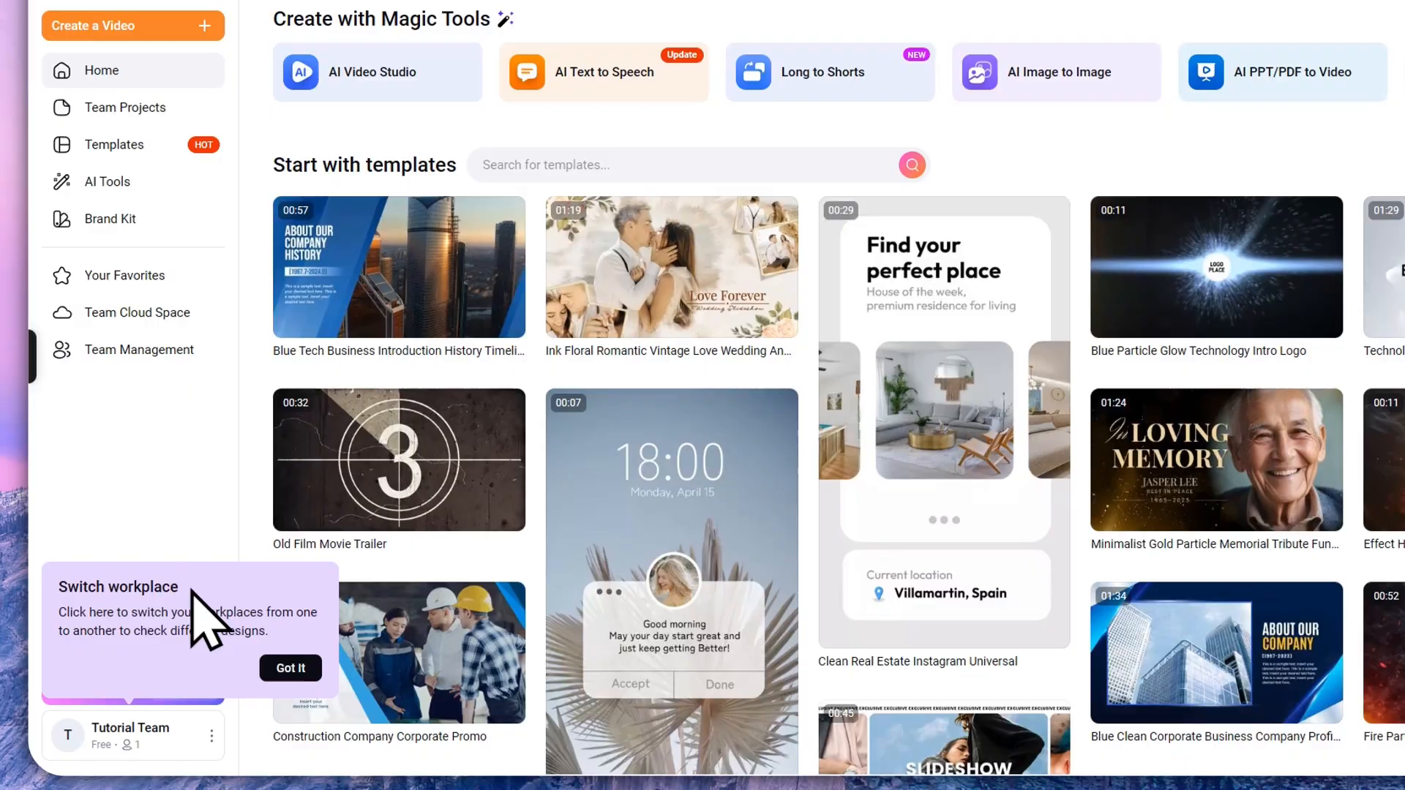
left_click(282, 677)
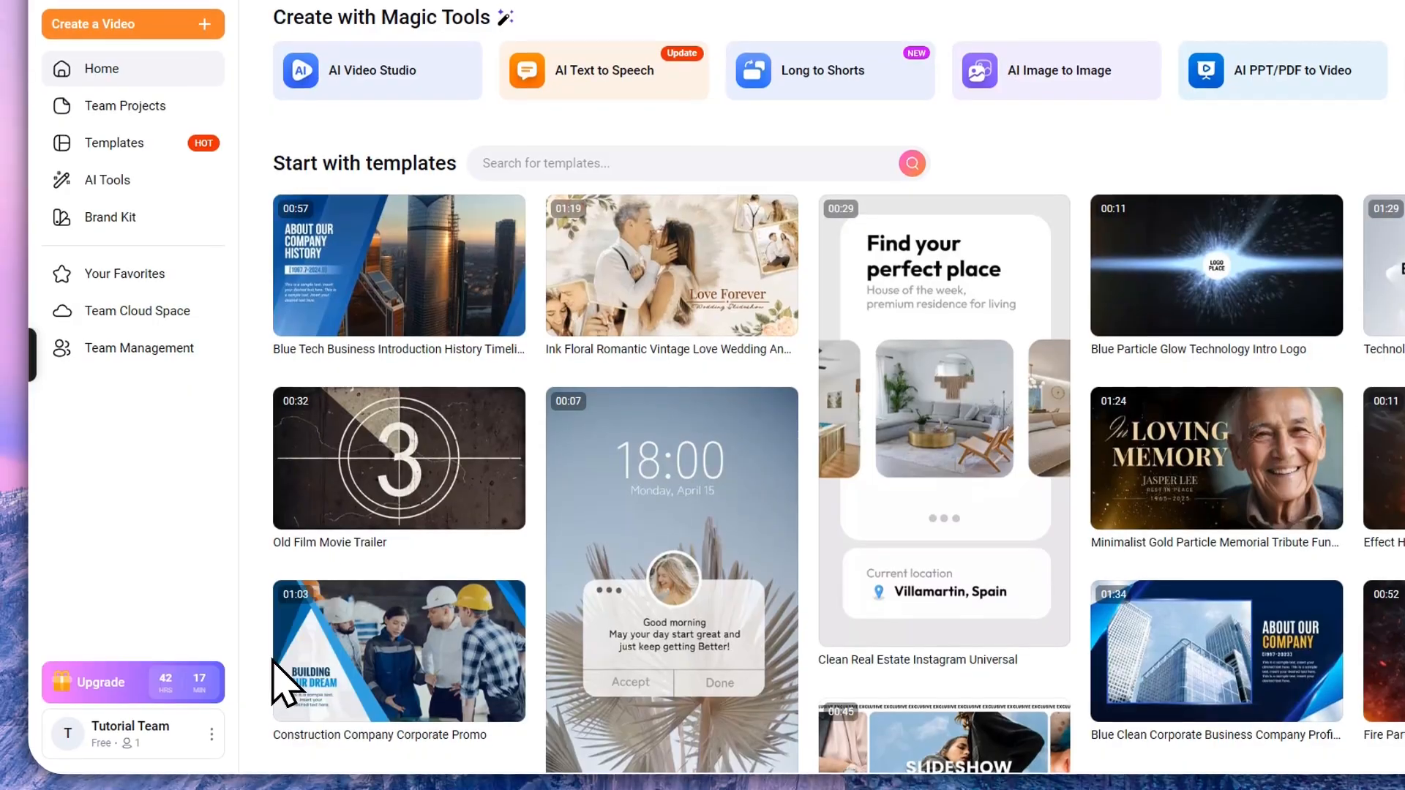
Step: From Team Management, invite a member by entering their e-mail address, then switch to Gmail
left_click(112, 350)
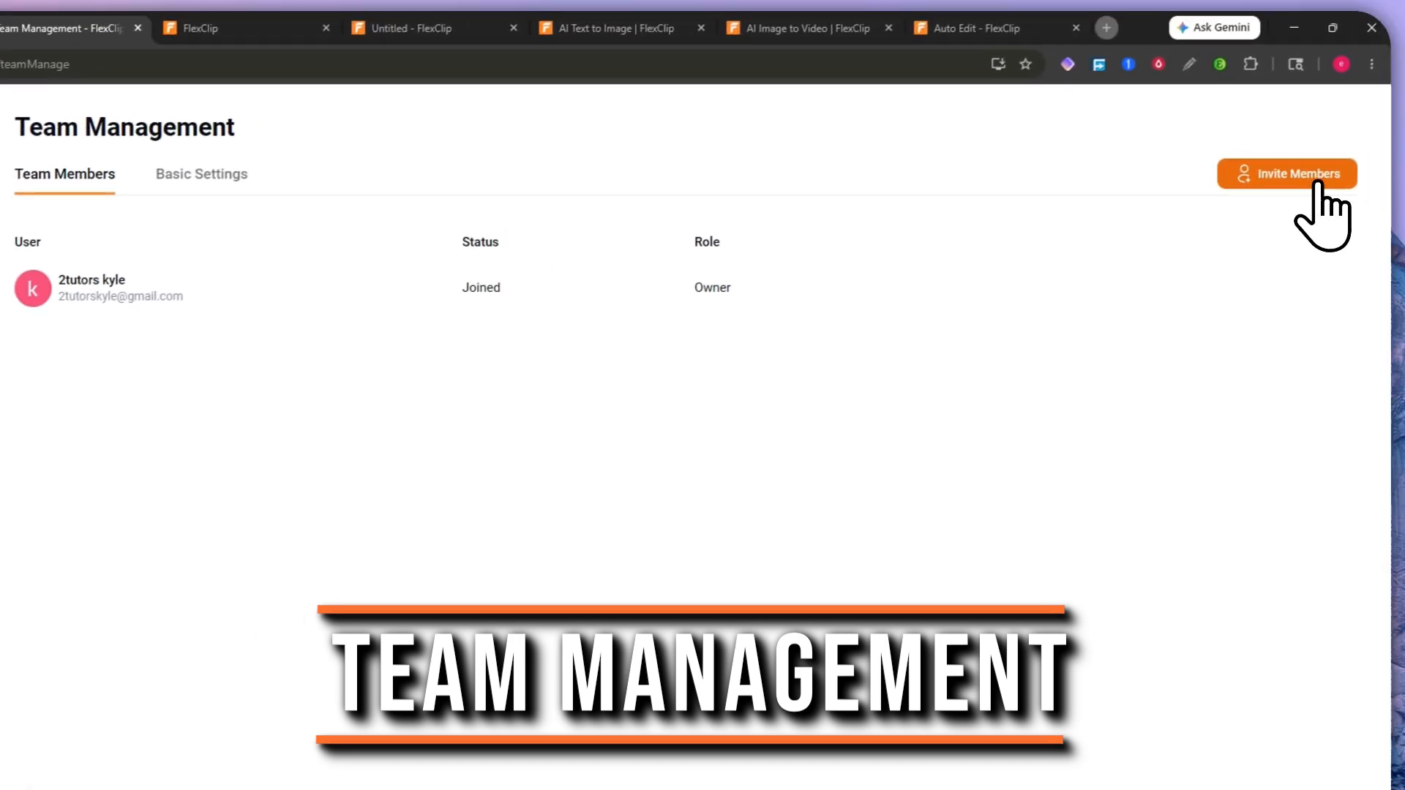
left_click(1376, 131)
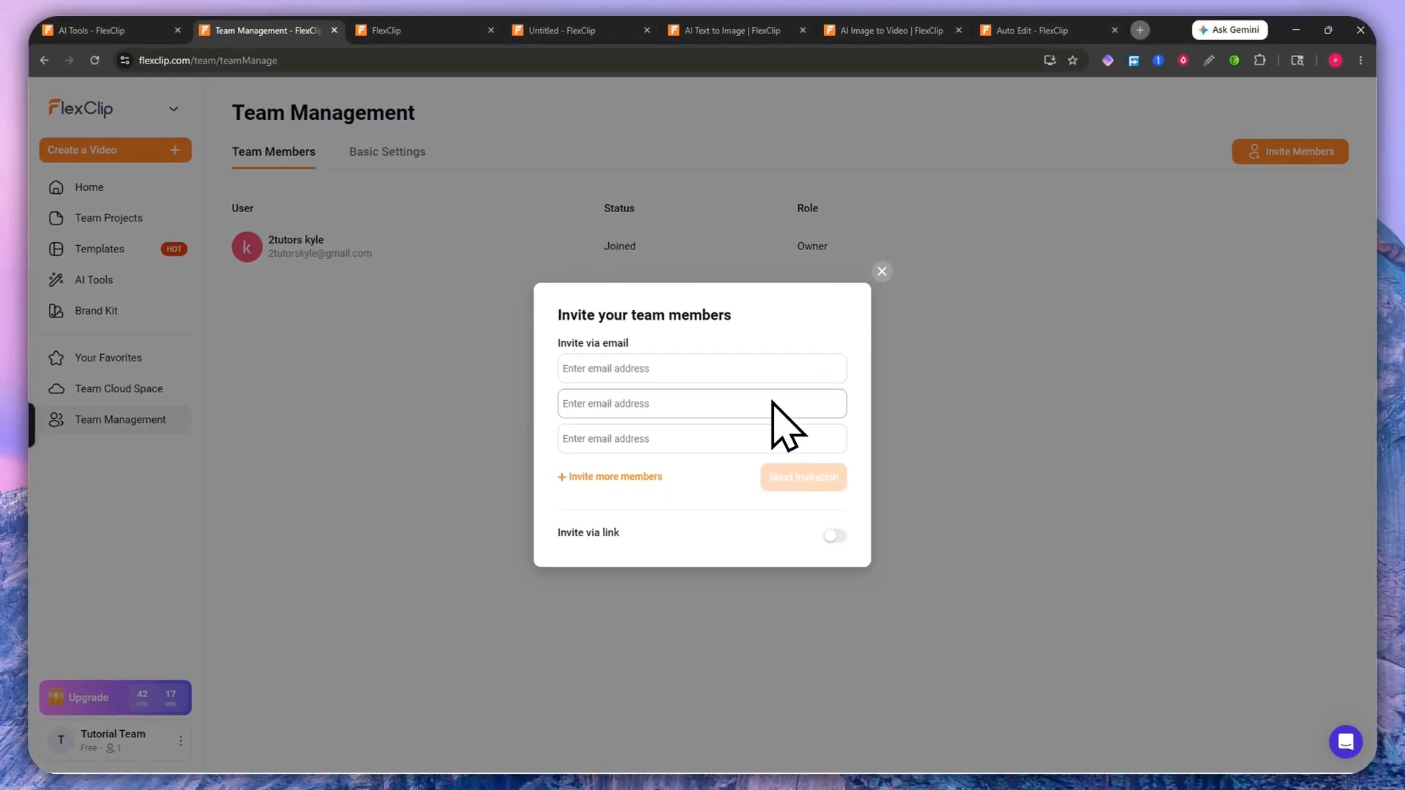
left_click(645, 408)
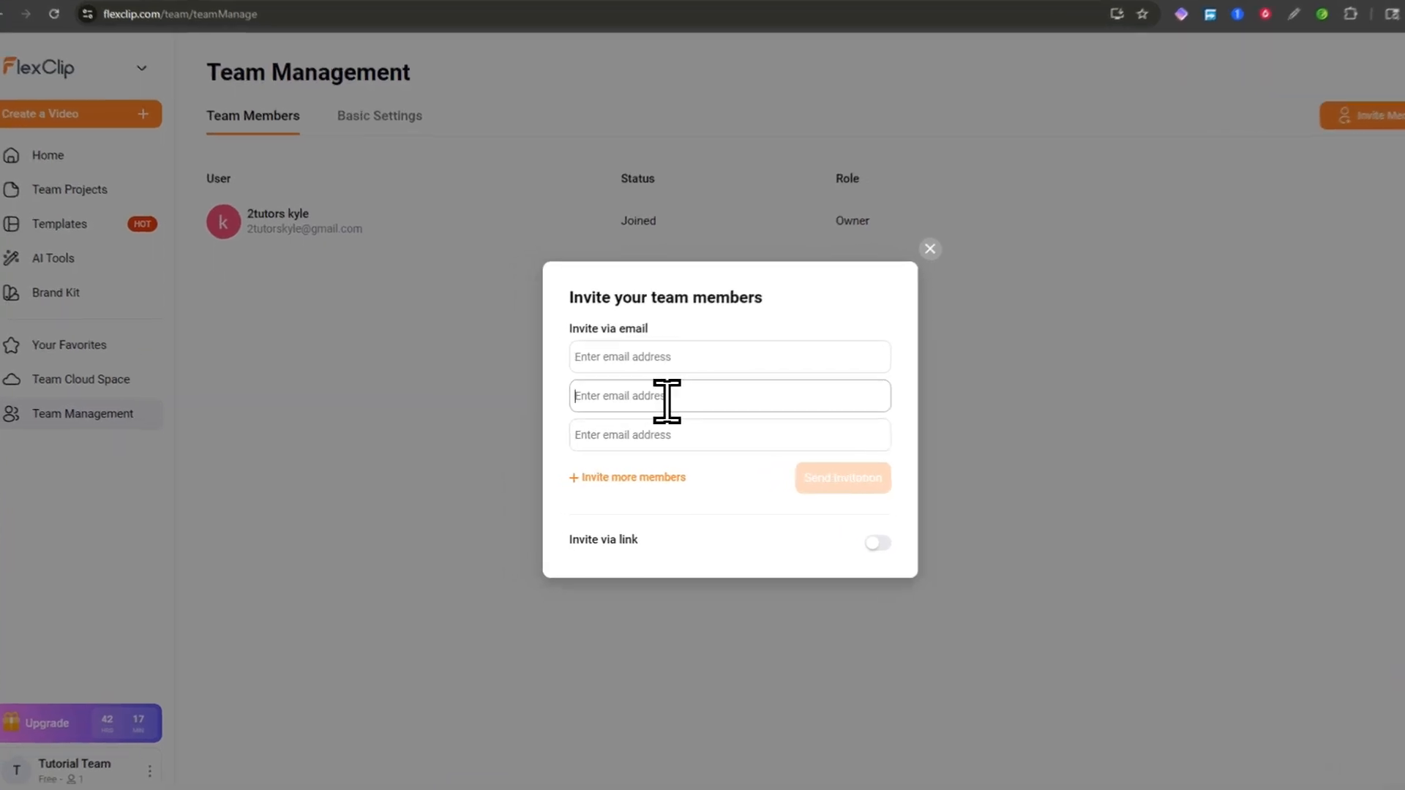
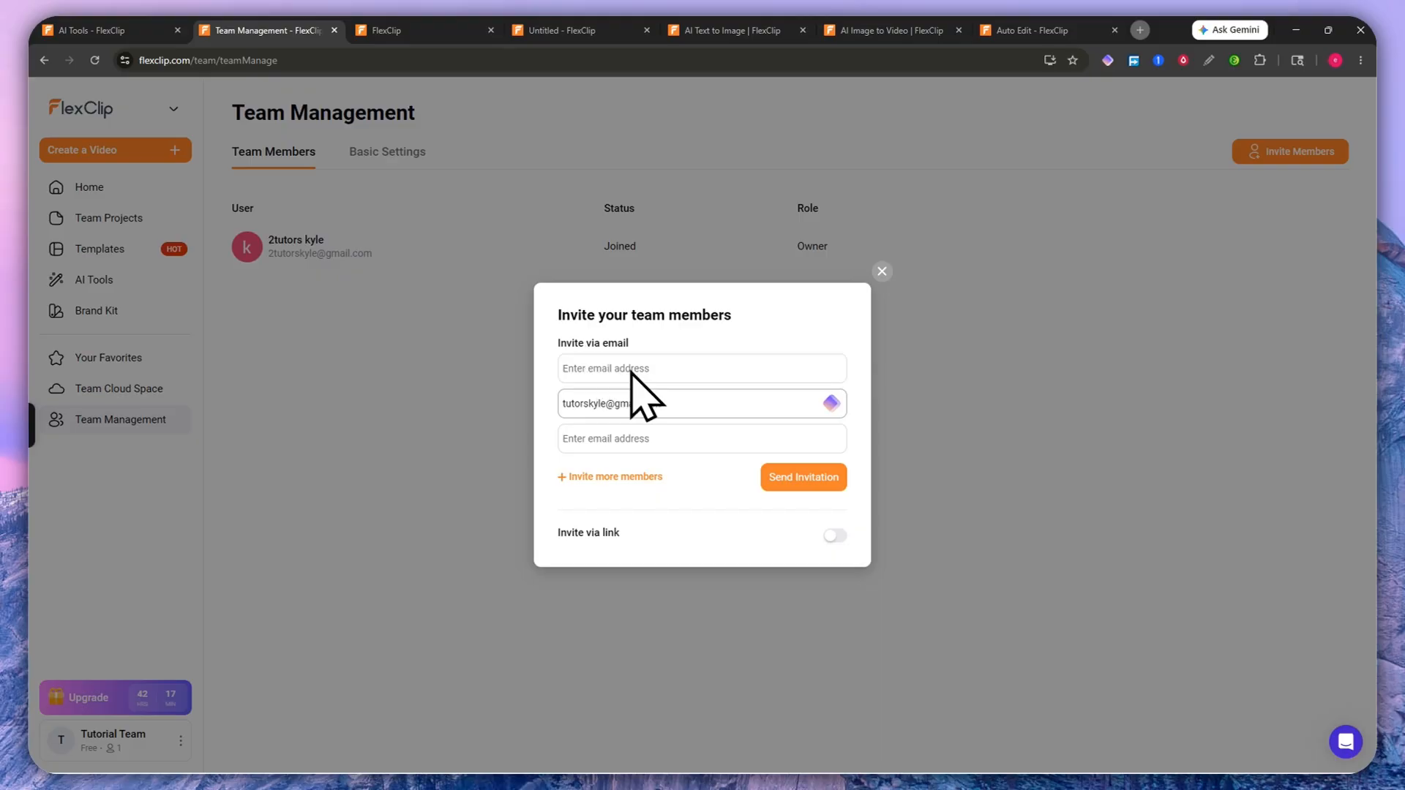
left_click(774, 477)
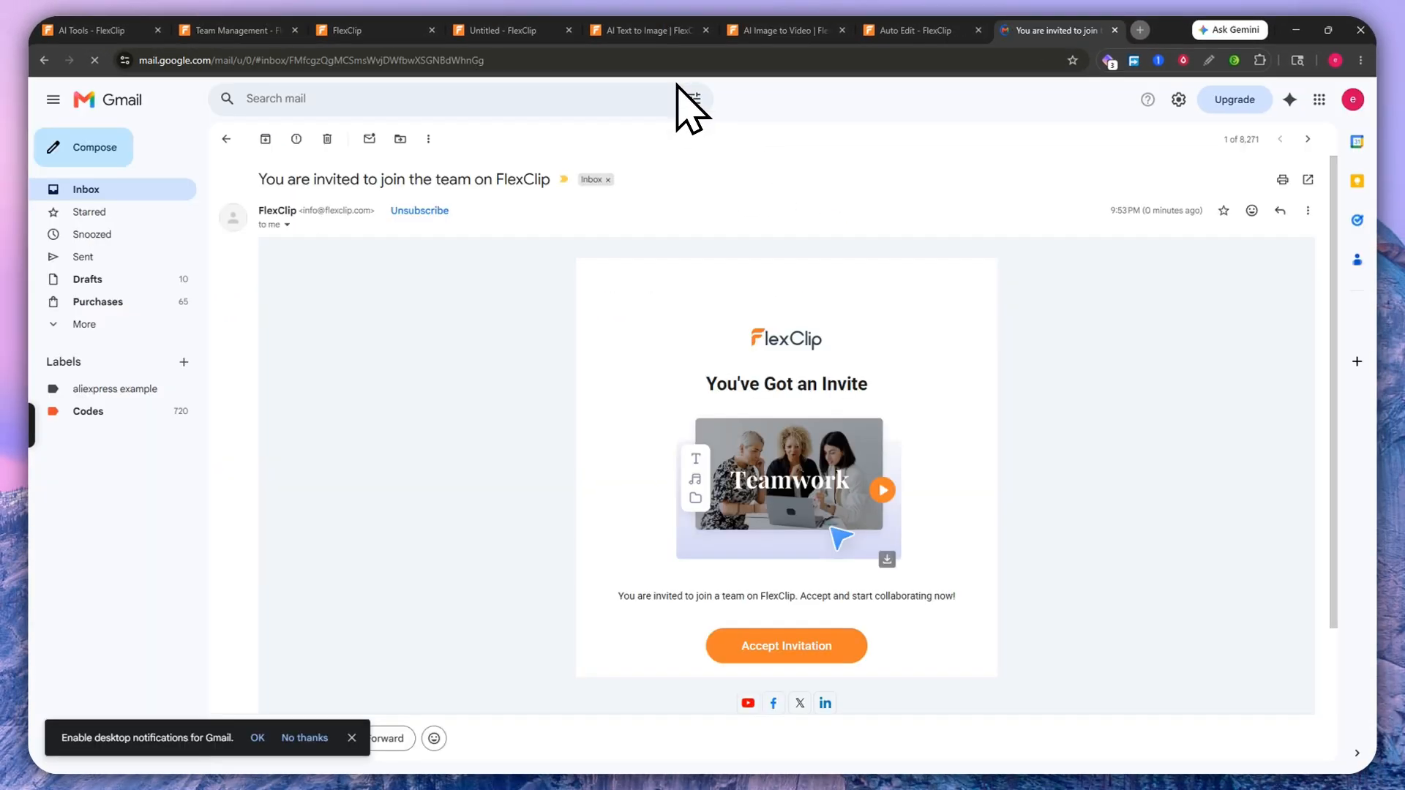
key("ctrl+shift+4")
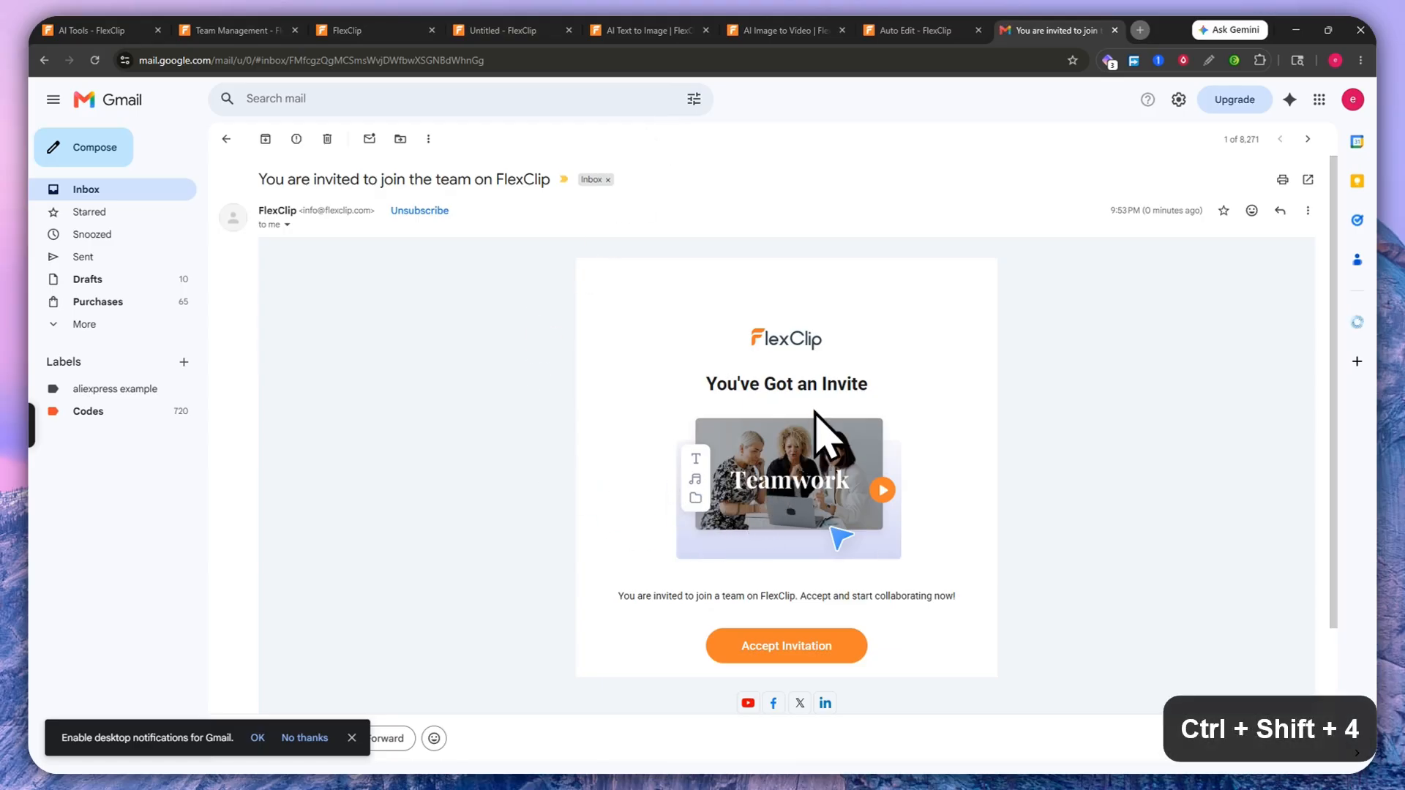
Step: Scroll through the FlexClip team invitation email in Gmail
scroll(572, 292, "down", 2)
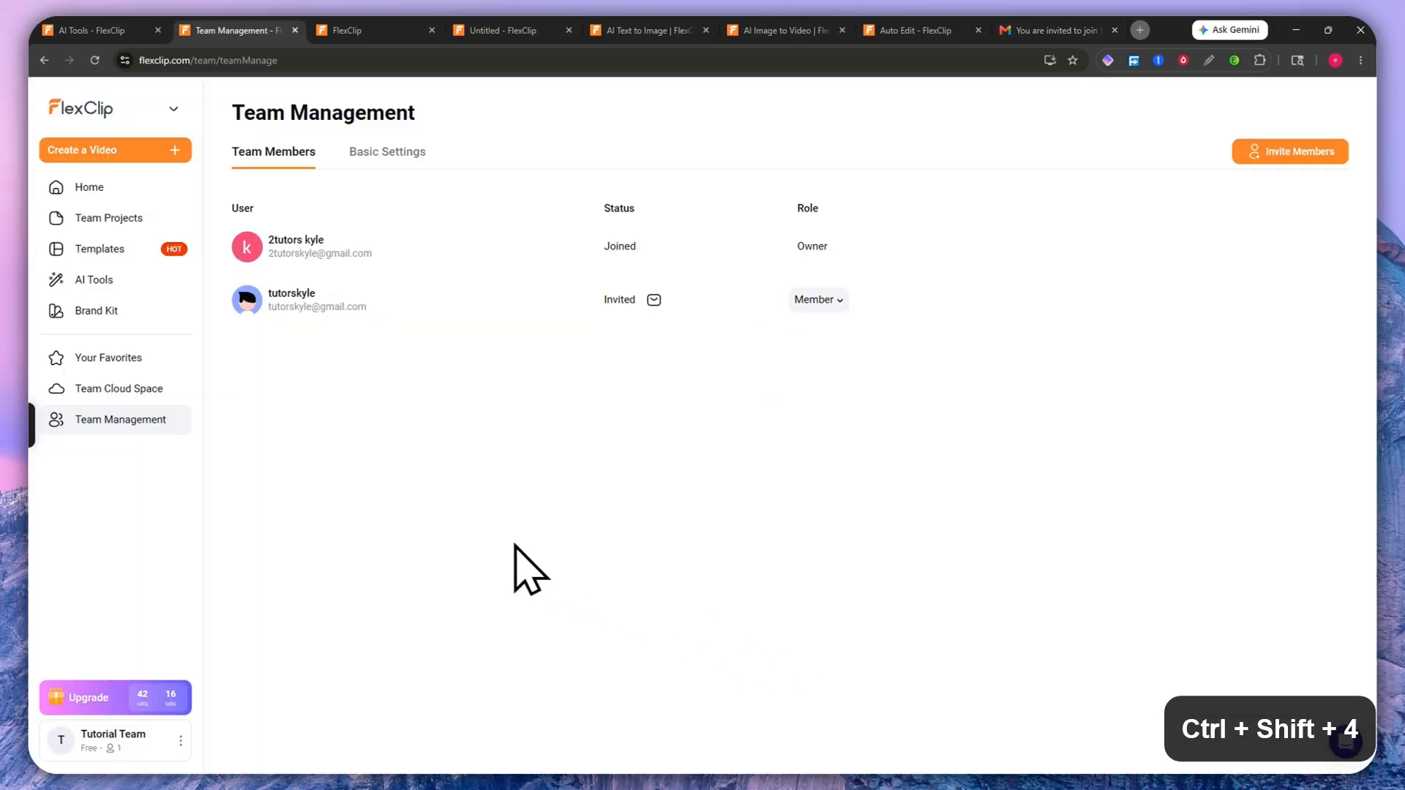
Step: Keep the invitee's role as Member, view Basic Settings, then open the empty Team Cloud Space
left_click(818, 300)
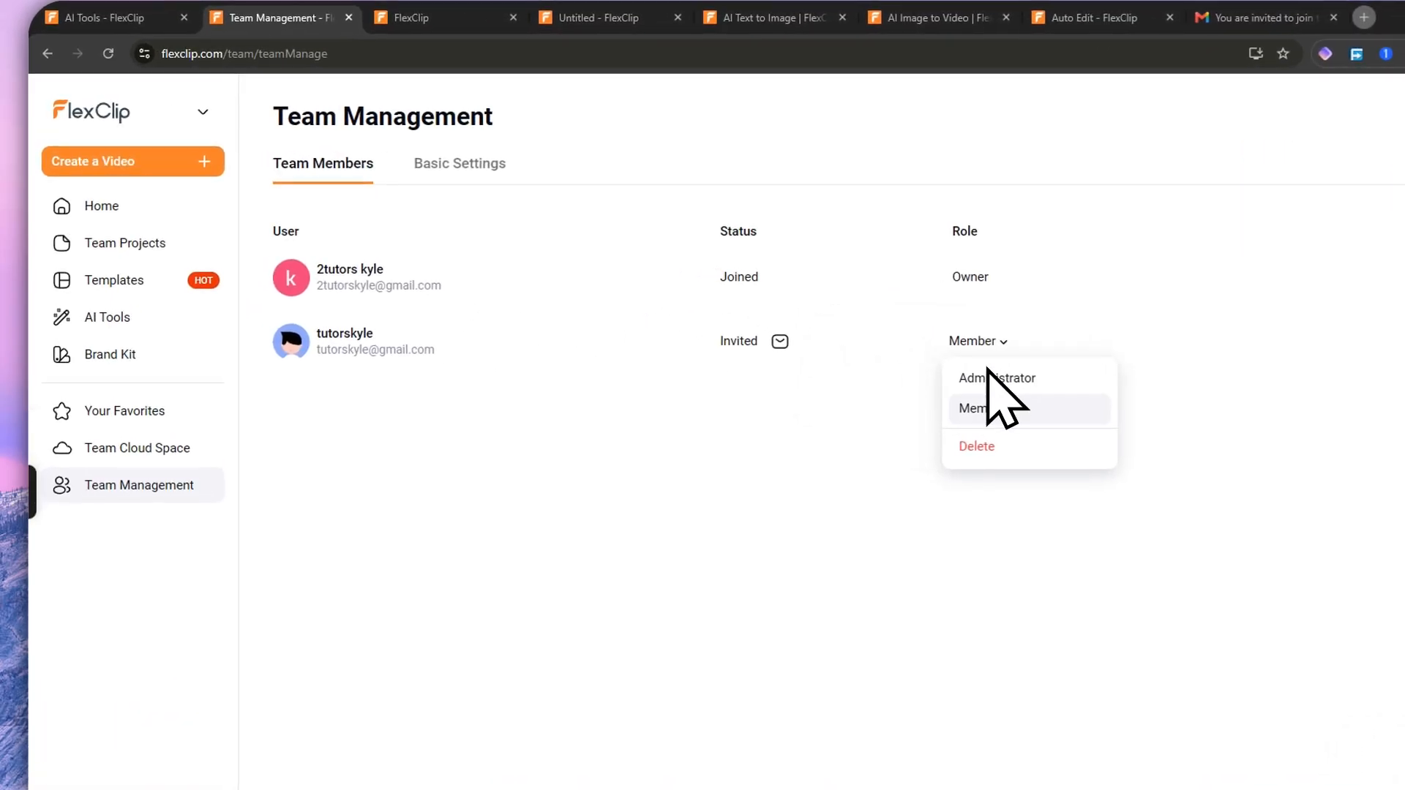
left_click(988, 407)
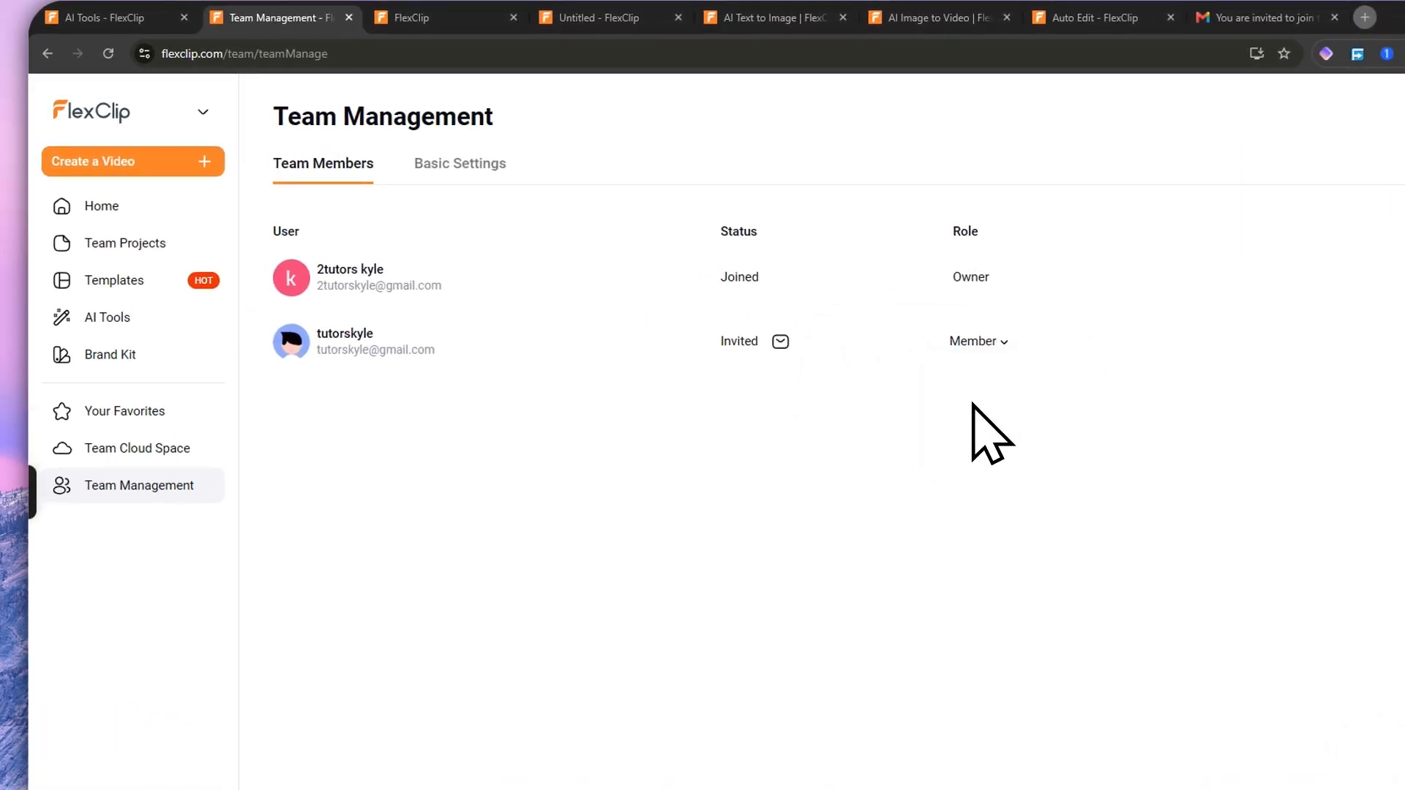
left_click(979, 341)
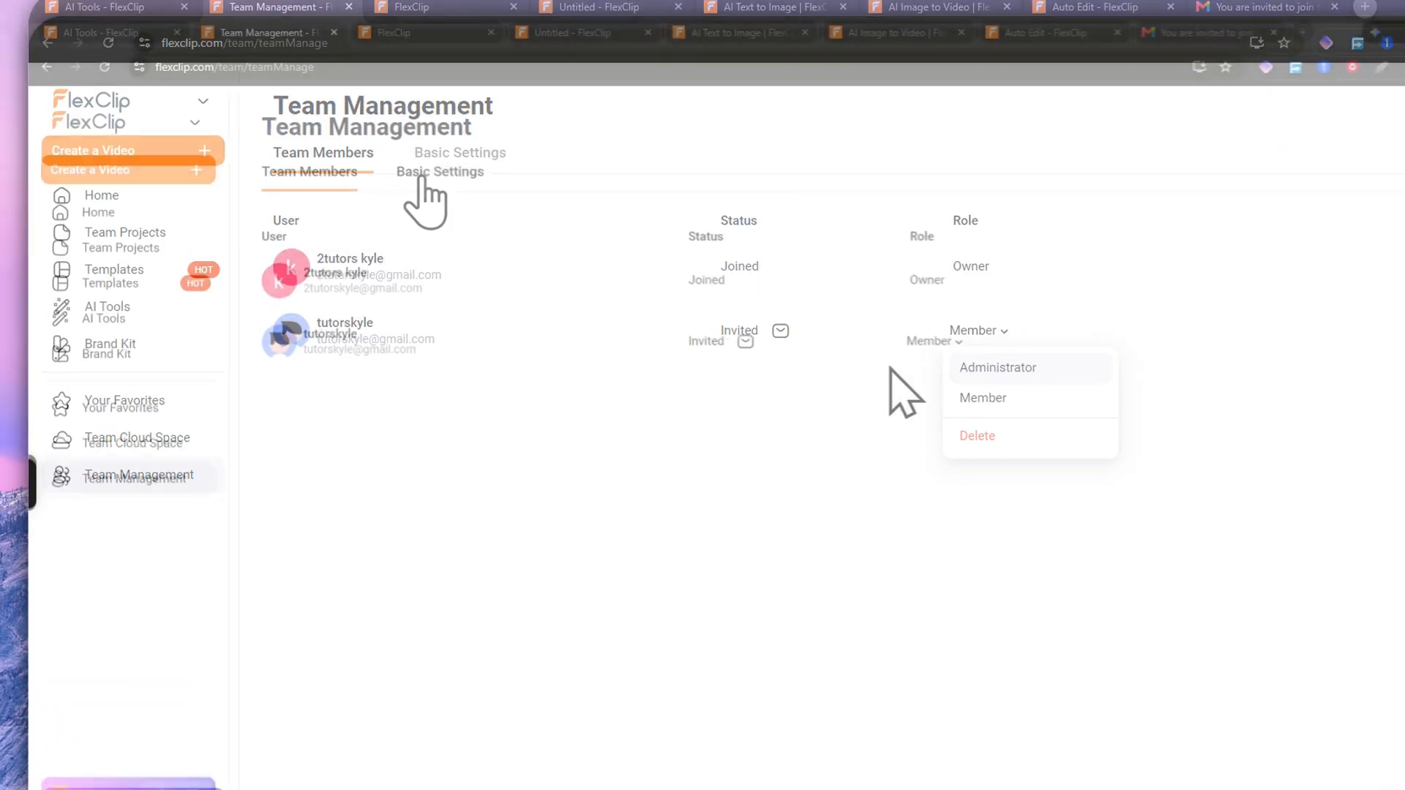
left_click(422, 181)
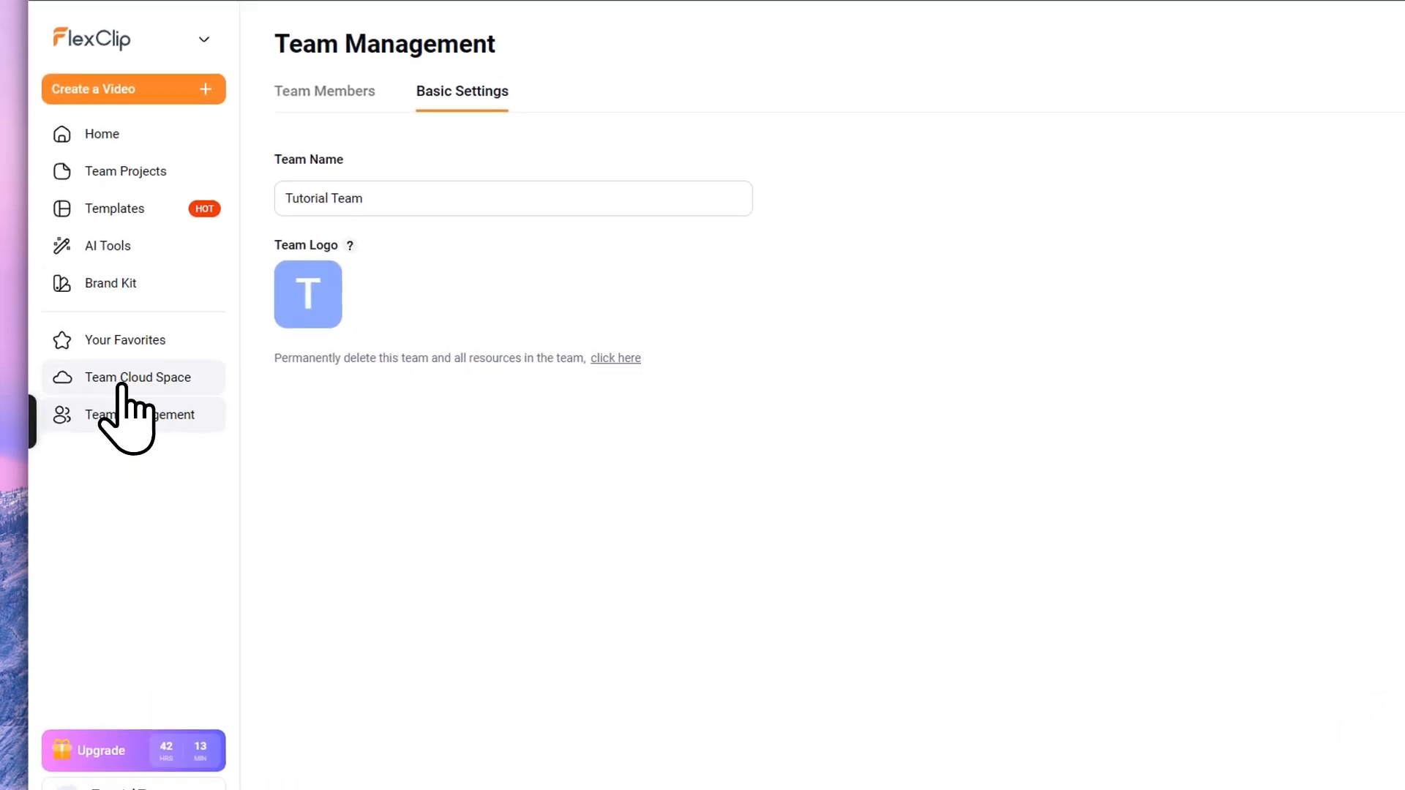
left_click(122, 385)
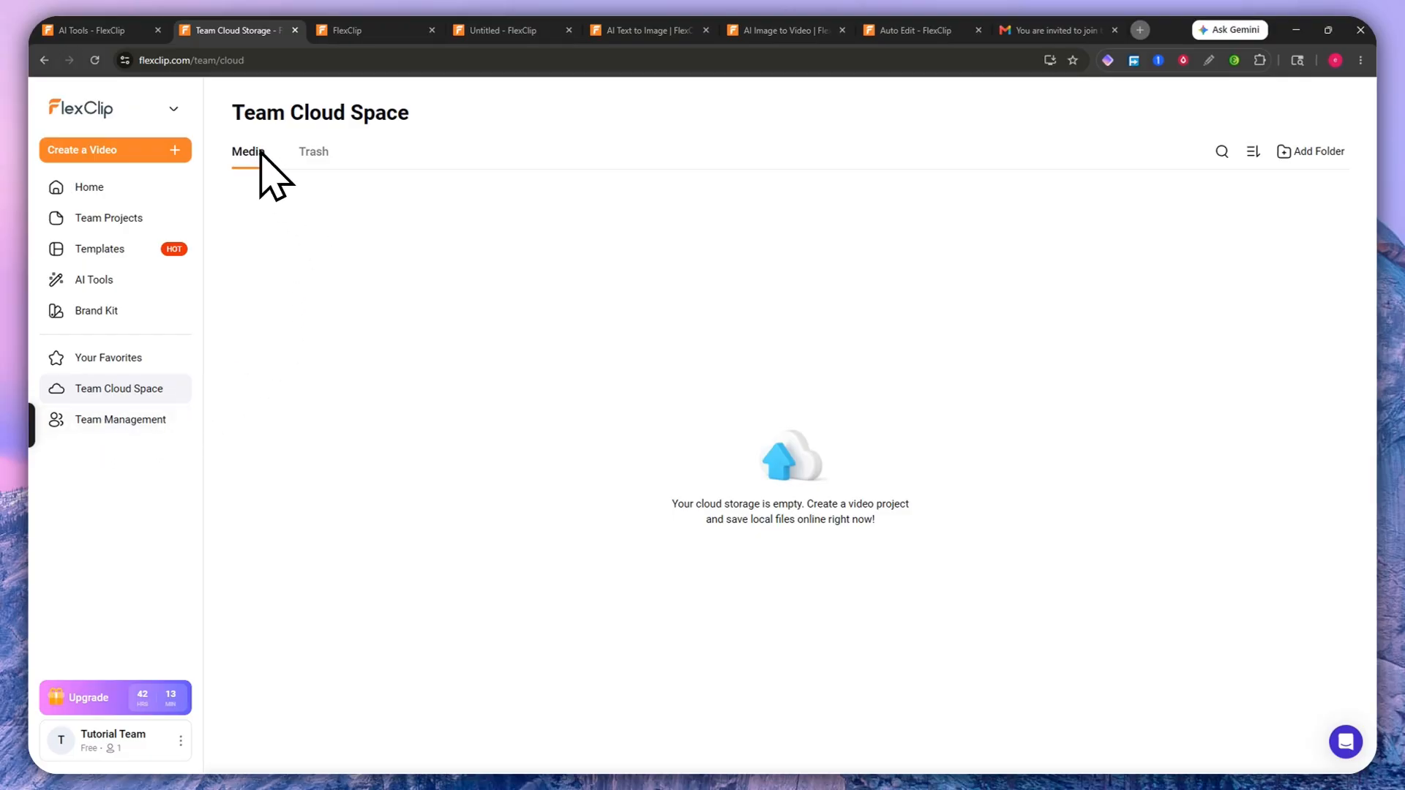
Step: Check the team cloud's Trash and Media tabs and the empty Team Projects, then go Home
left_click(314, 152)
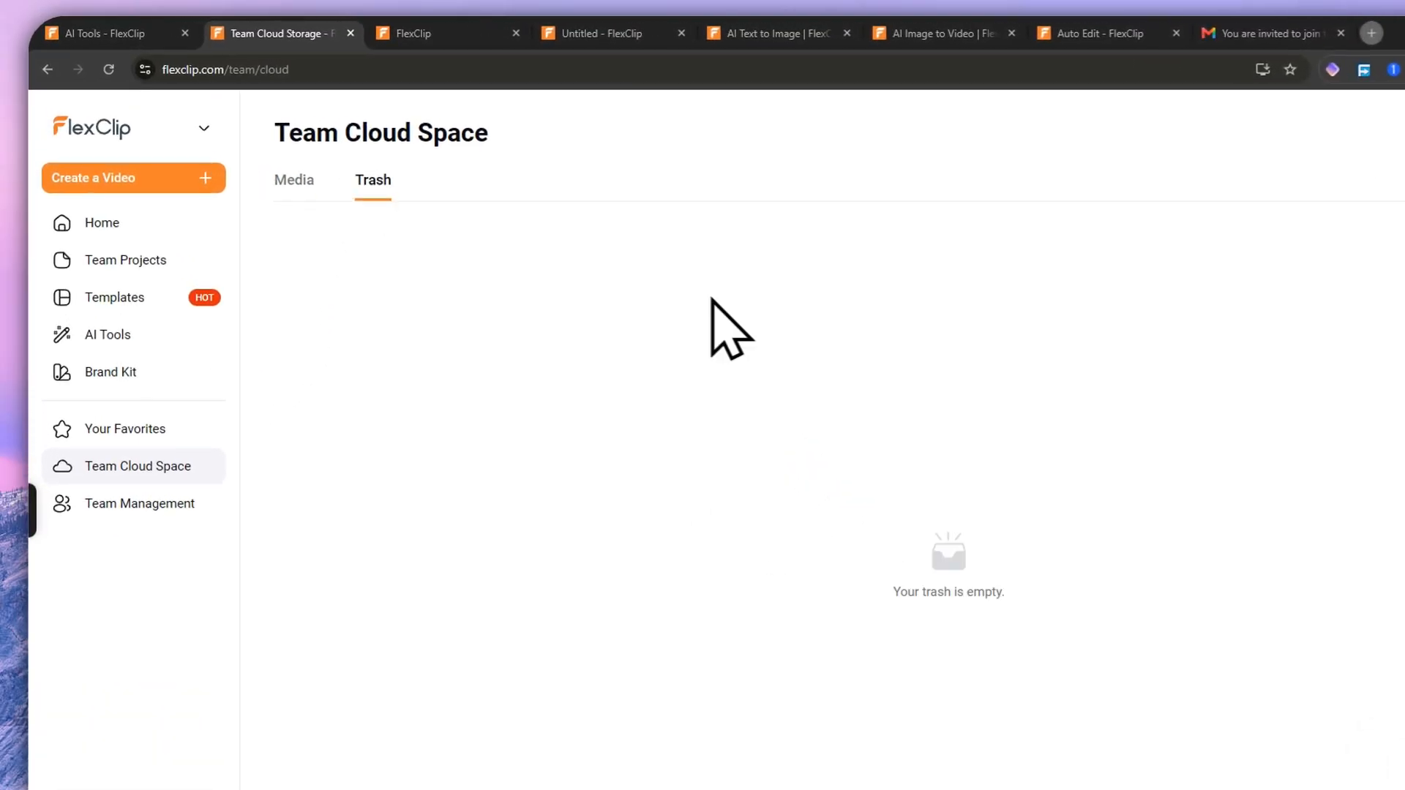
left_click(302, 184)
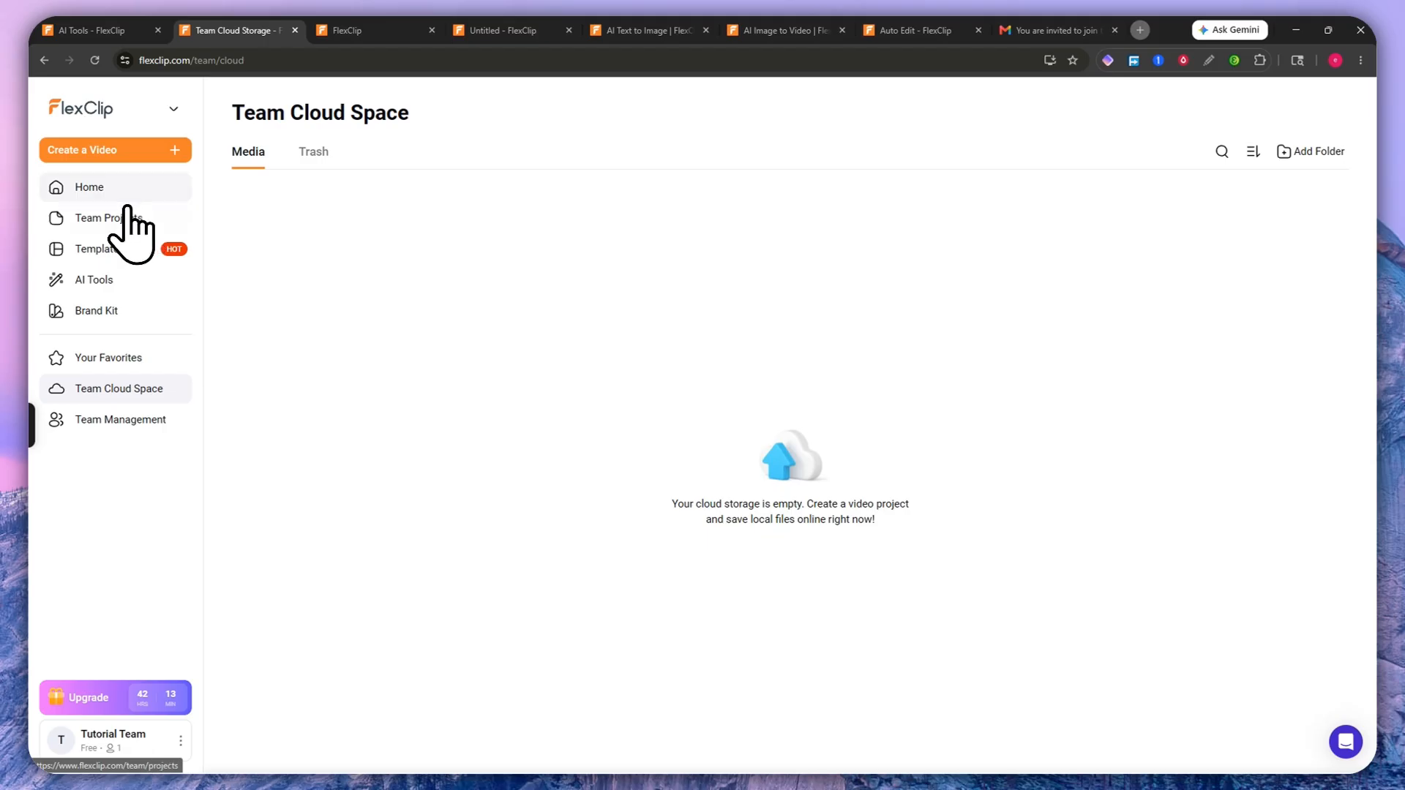
left_click(91, 221)
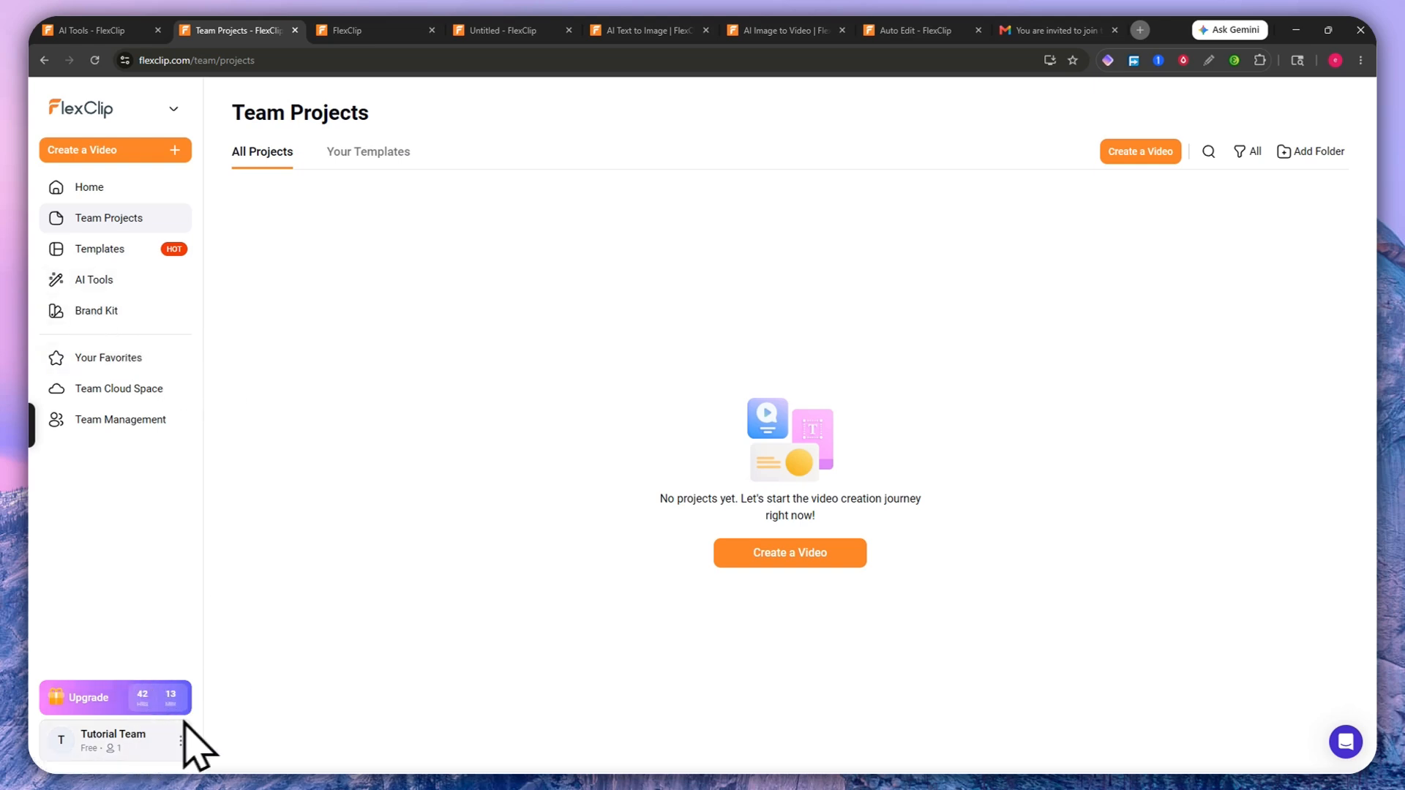
left_click(88, 189)
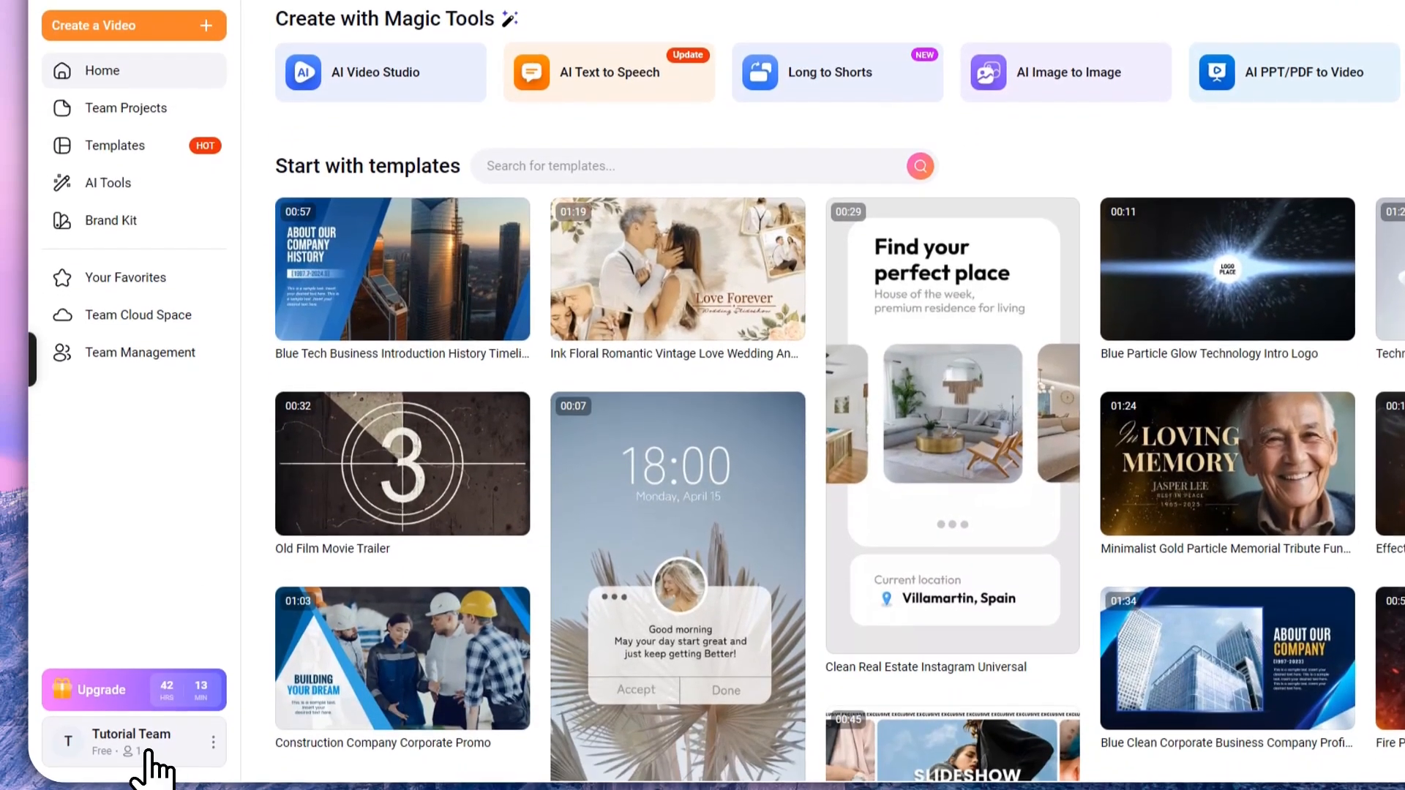
Step: Open the Tutorial Team account row to show the workspace switcher
left_click(146, 746)
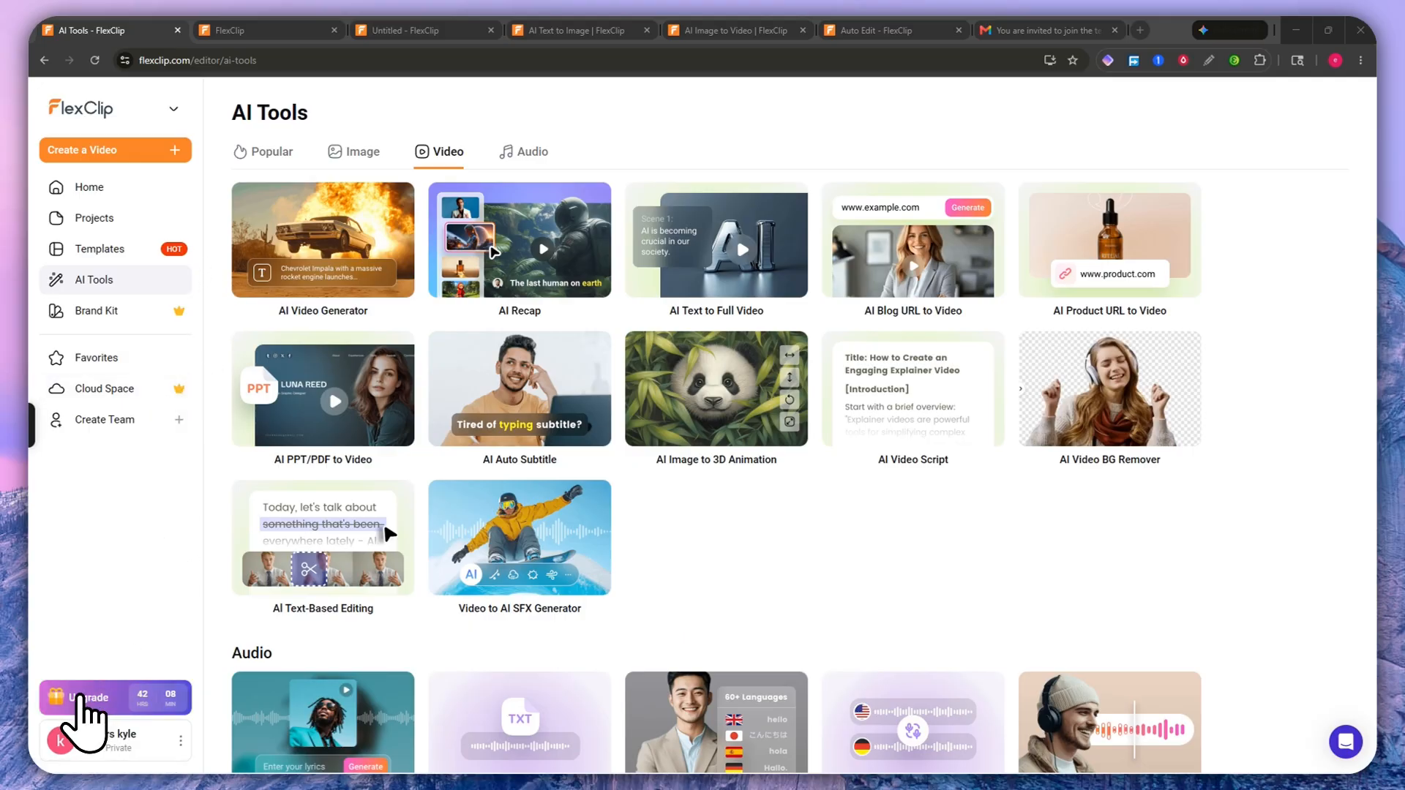
Step: Open the upgrade plan chooser with annual Plus at US$9.59/mo and Business at US$15.99/mo
left_click(79, 696)
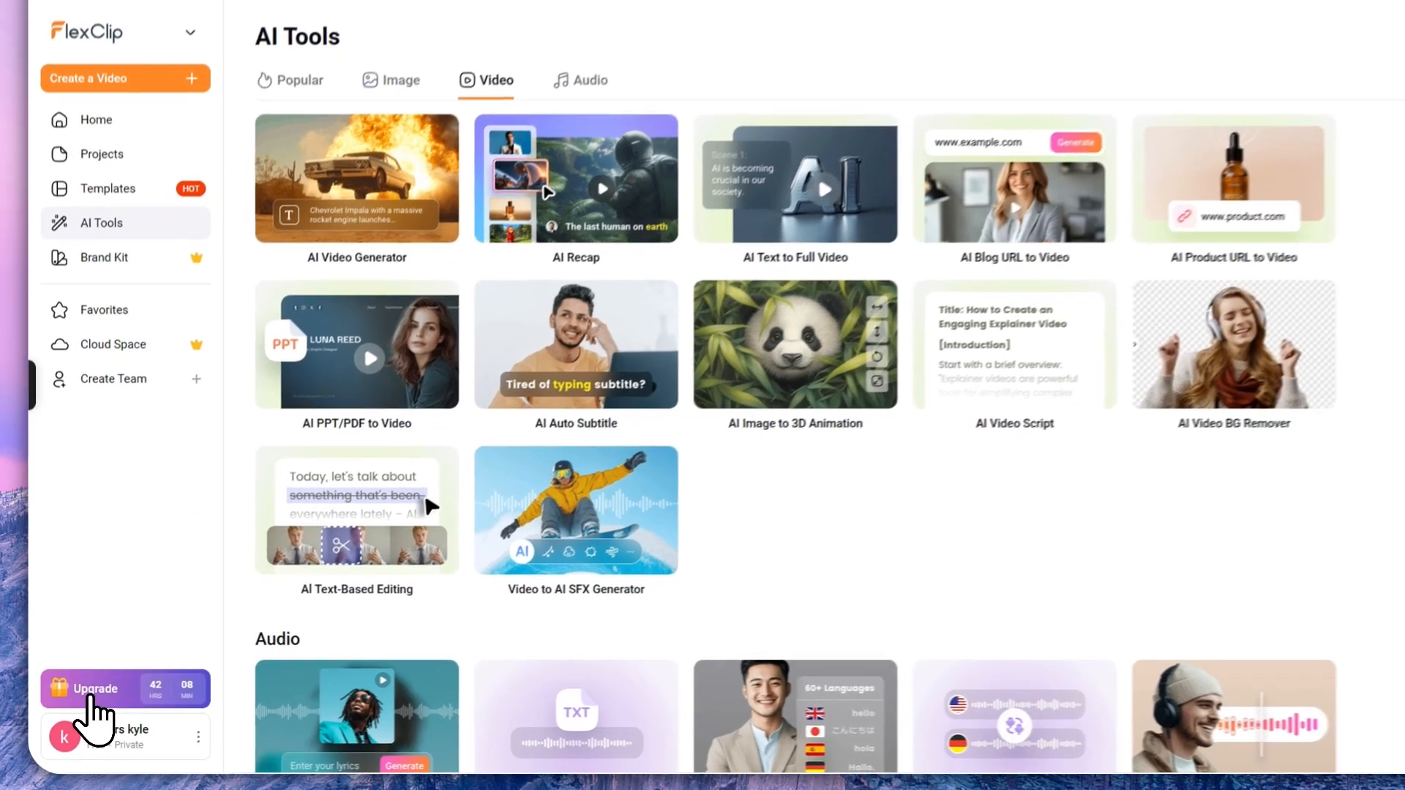
left_click(81, 702)
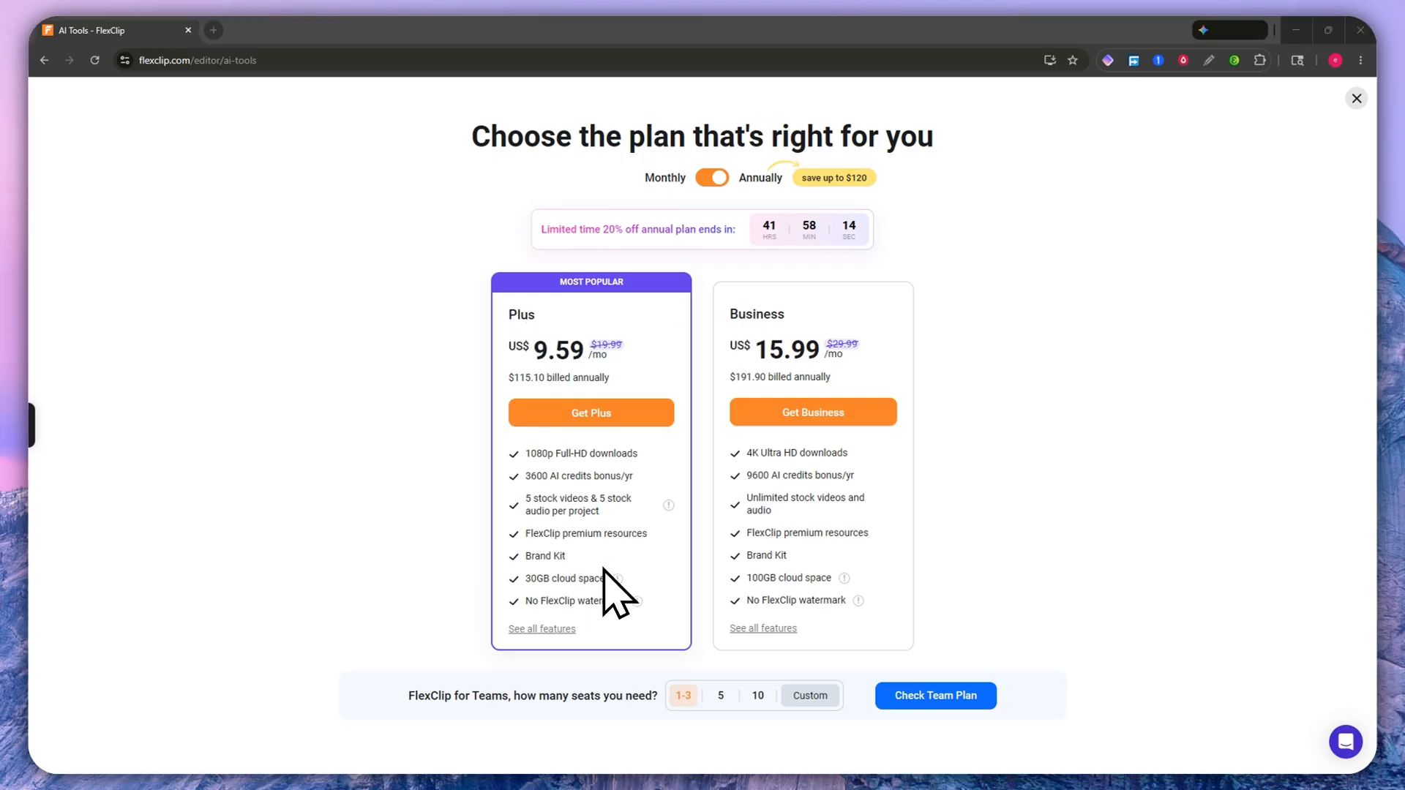
Step: Open the full pricing page and show Credits: packs from 300 credits at US$14.99, subscriptions from US$9.99/Mo
left_click(538, 631)
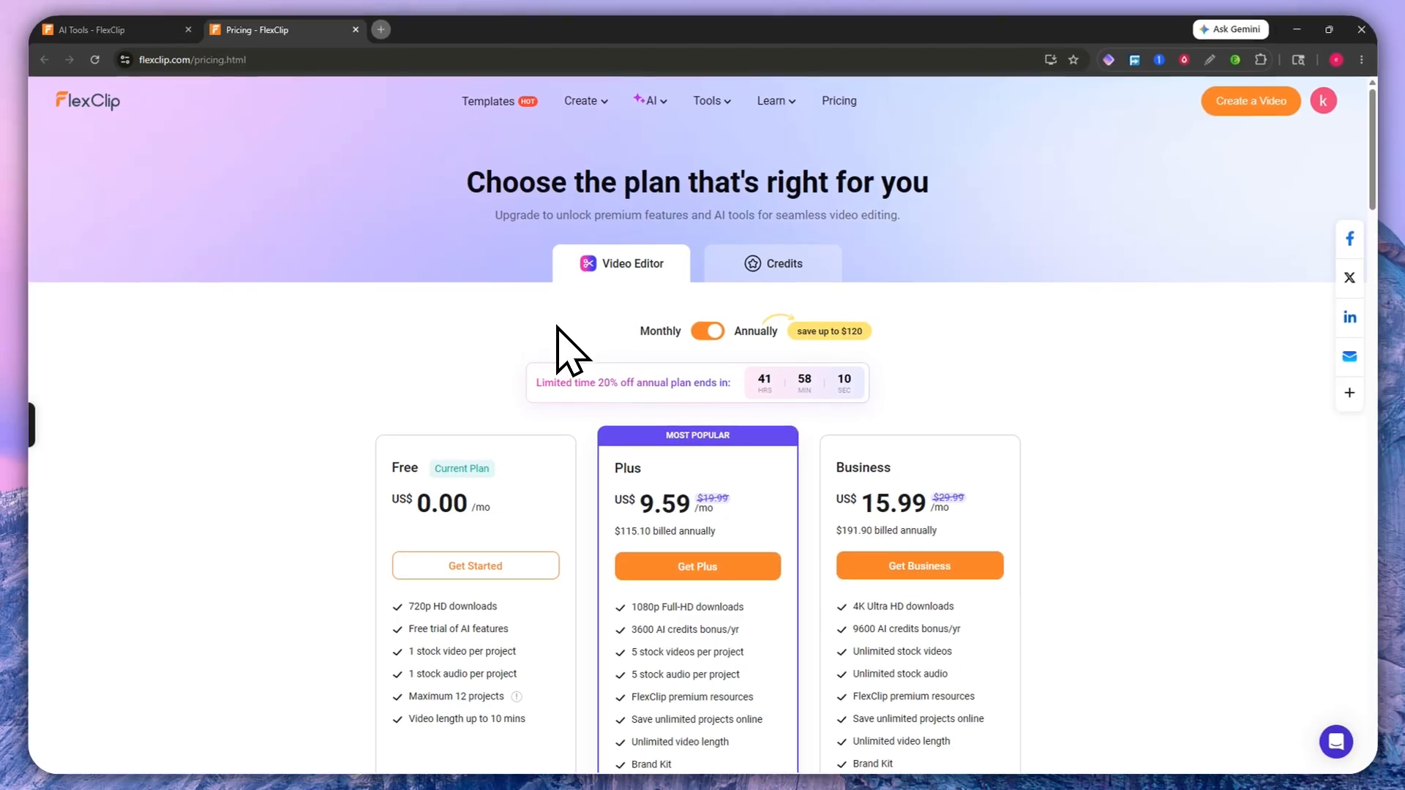
scroll(724, 432, "down", 3)
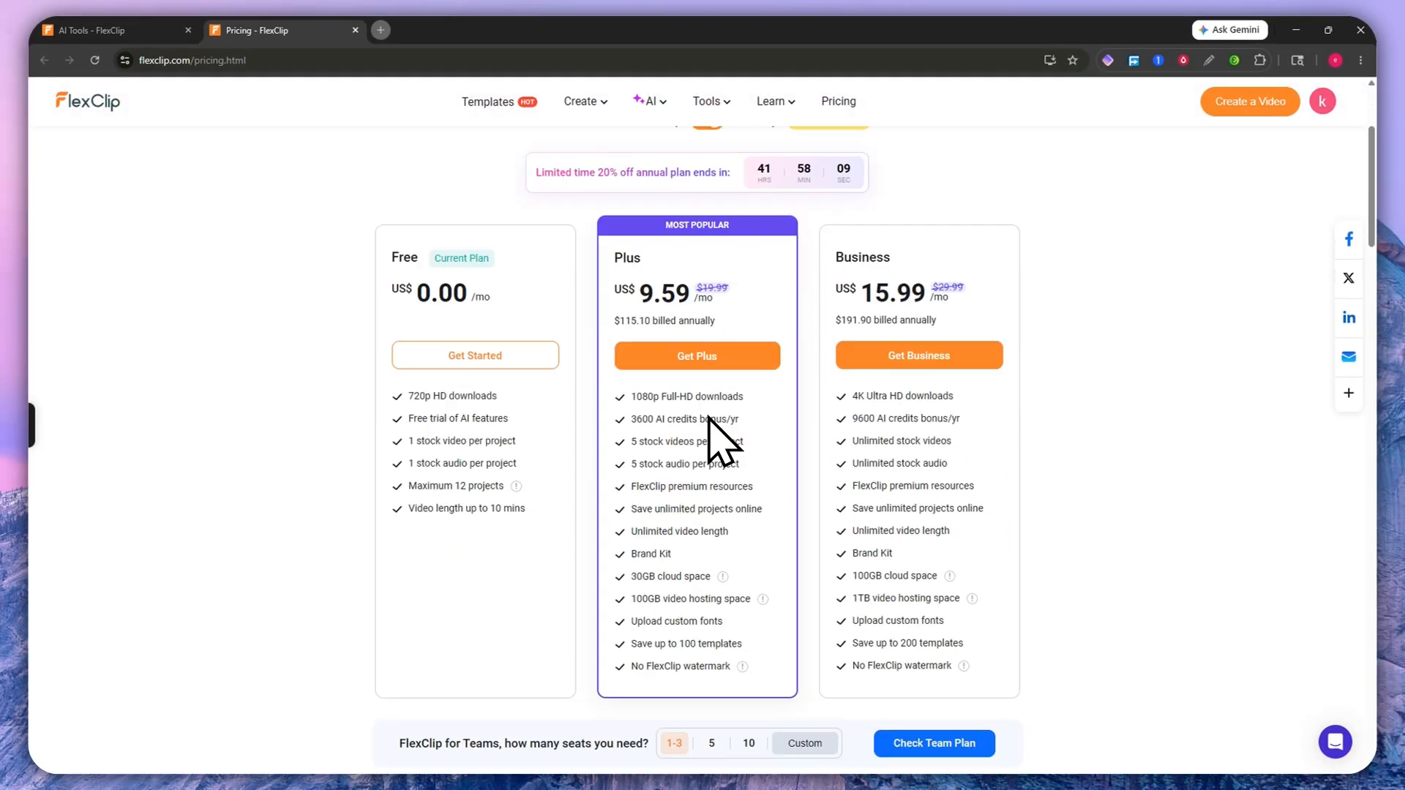
scroll(710, 505, "up", 2)
scroll(744, 522, "up", 1)
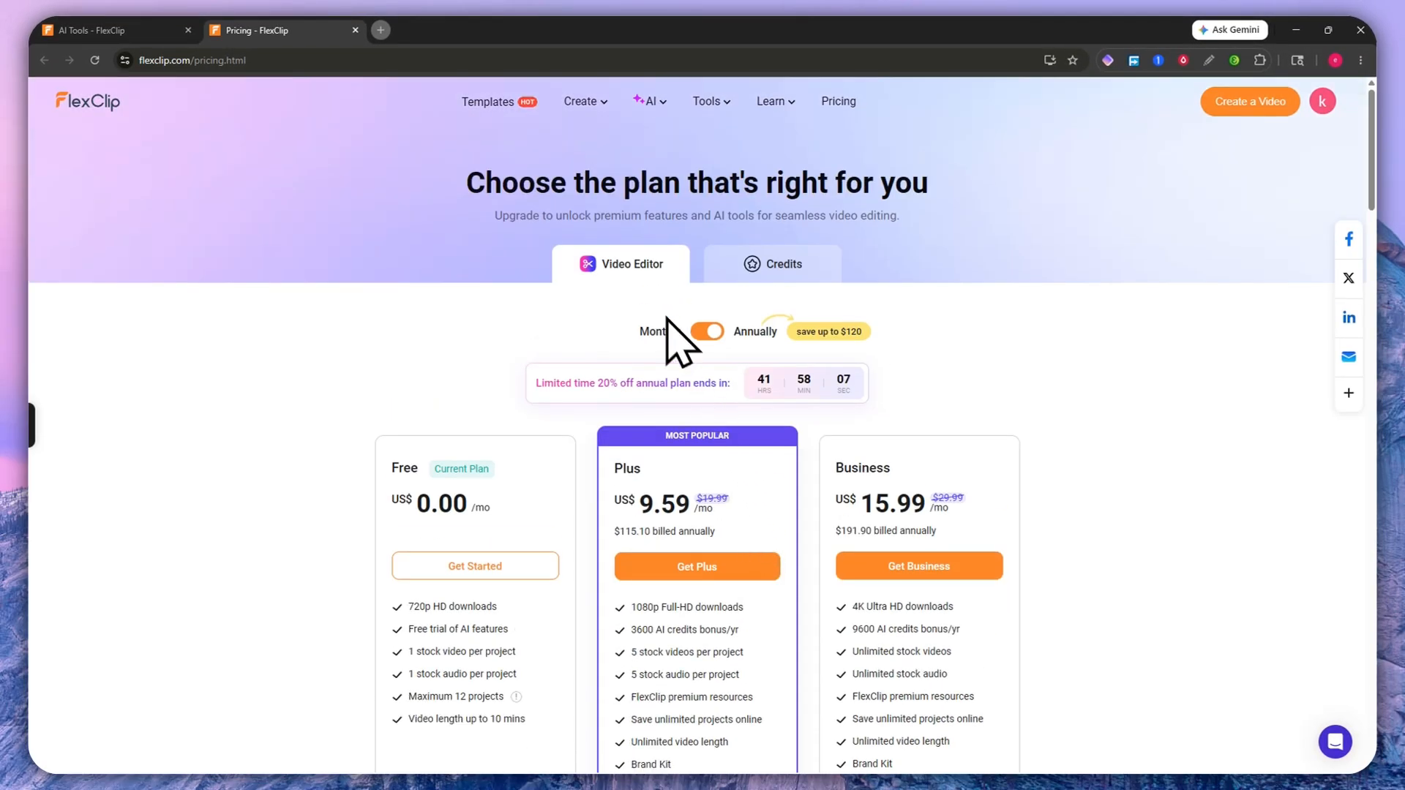
left_click(748, 269)
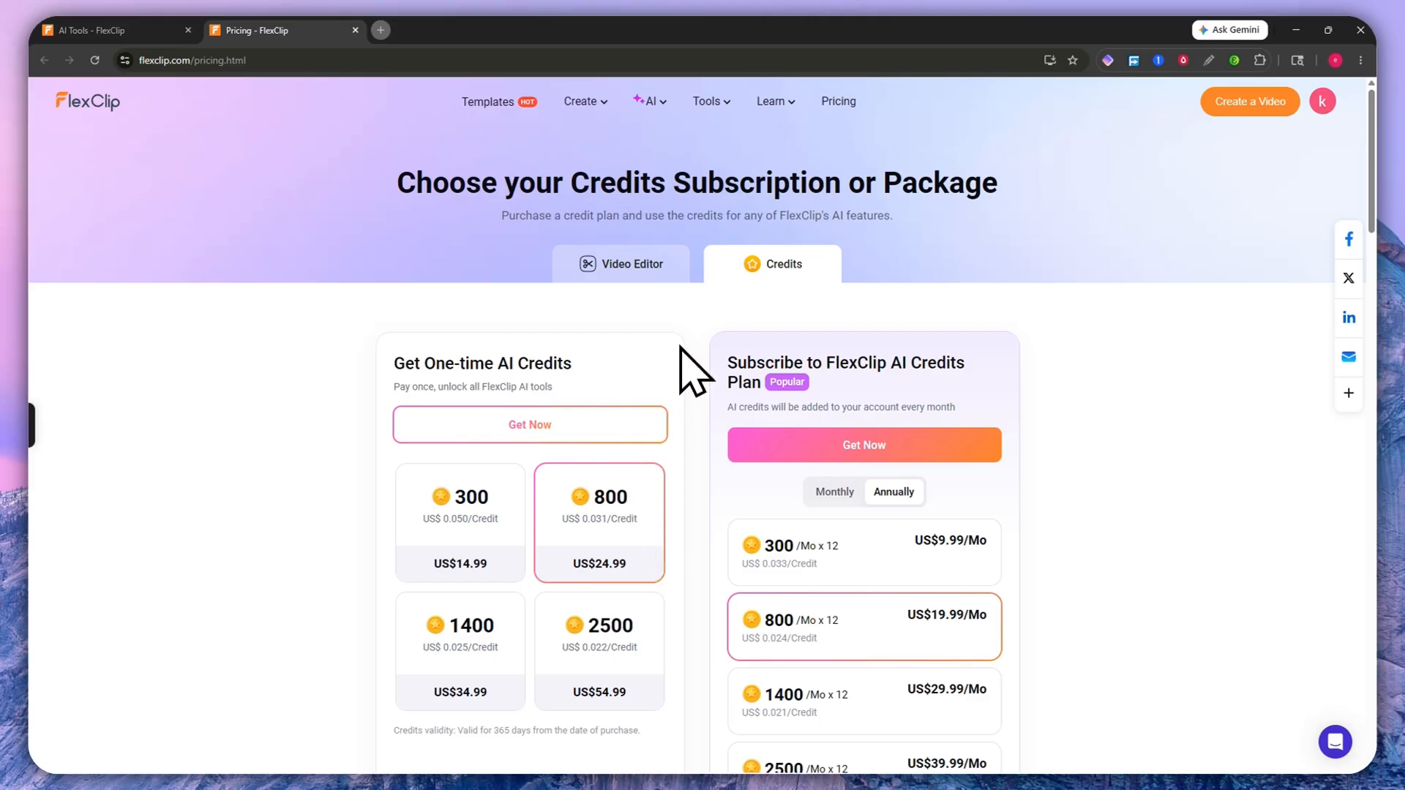
left_click(637, 265)
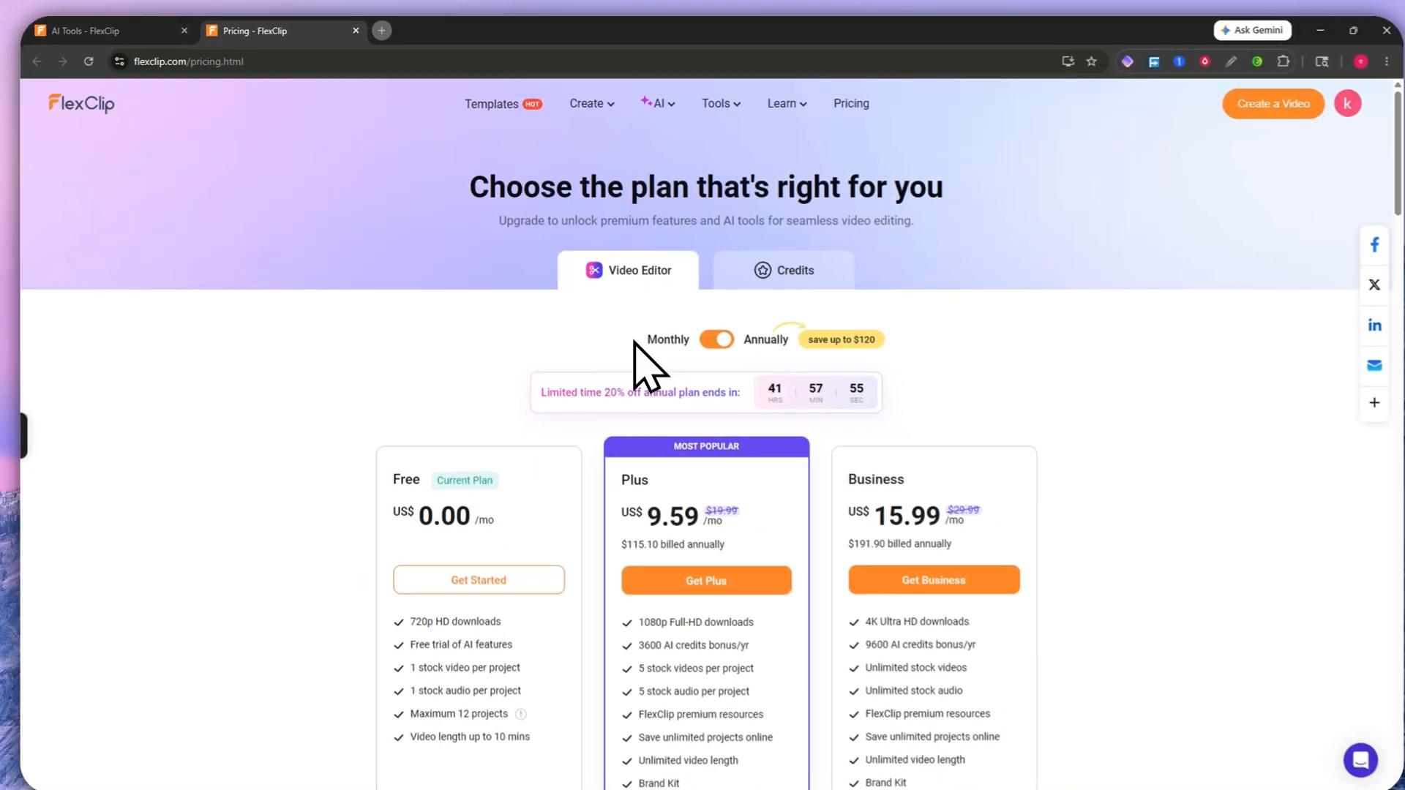
left_click(692, 332)
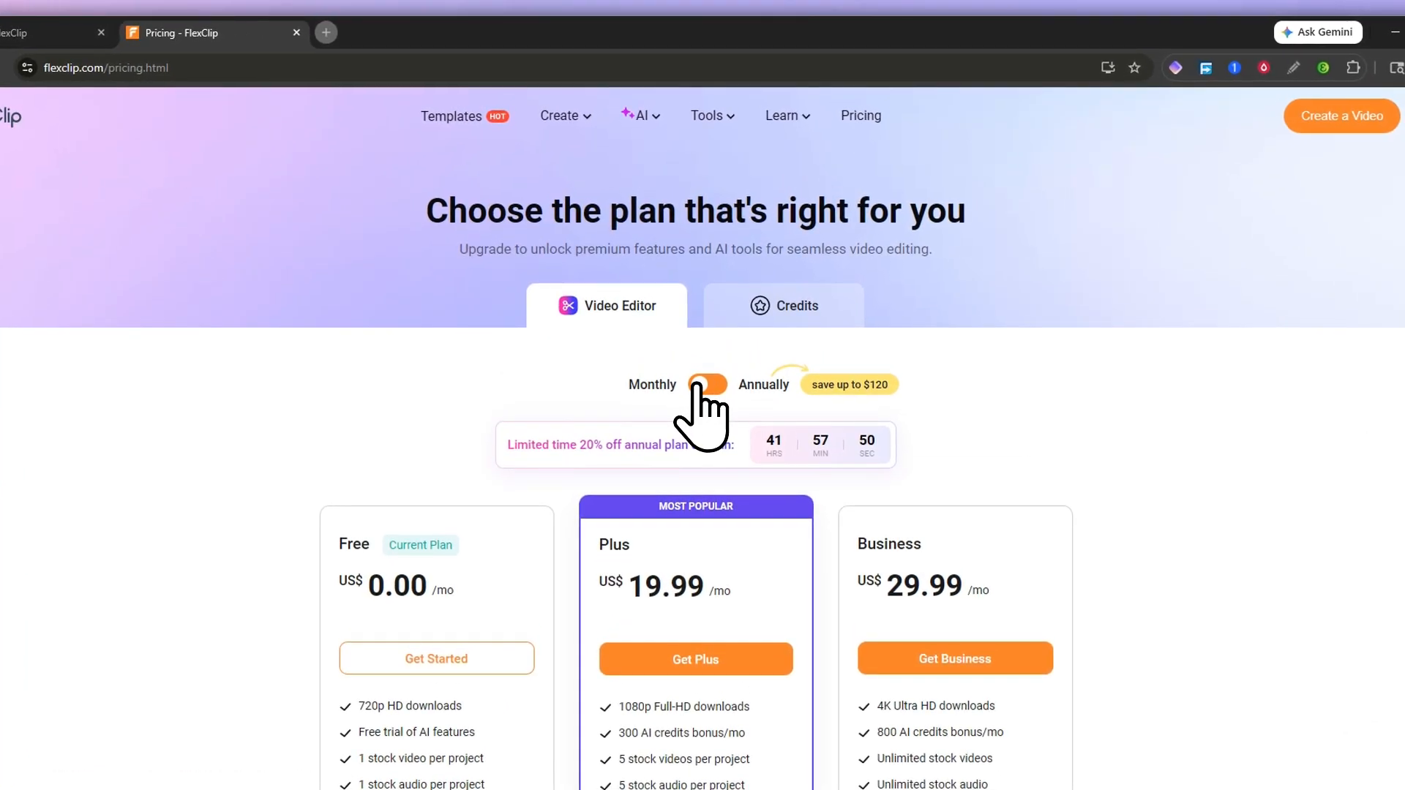
left_click(697, 387)
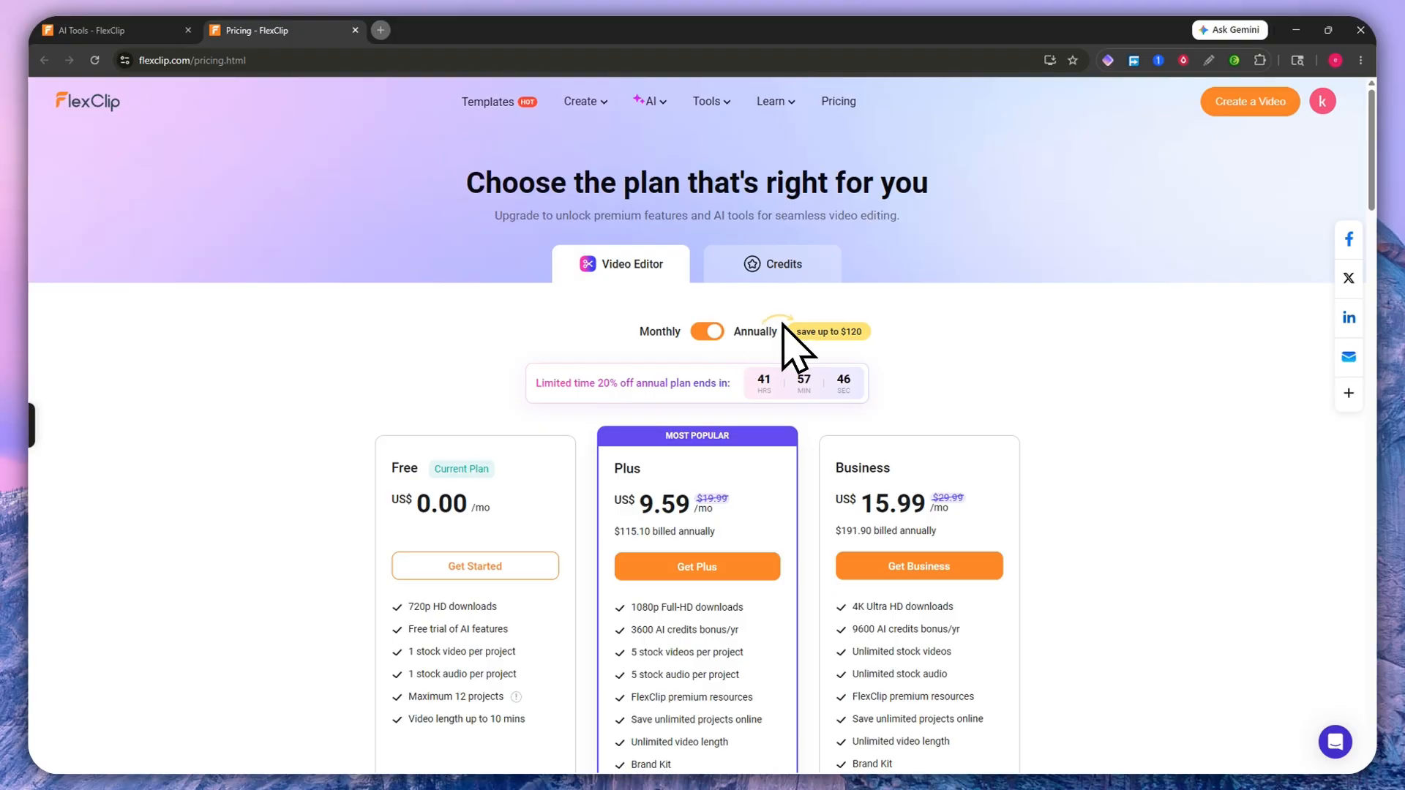
left_click_drag(799, 332, 856, 325)
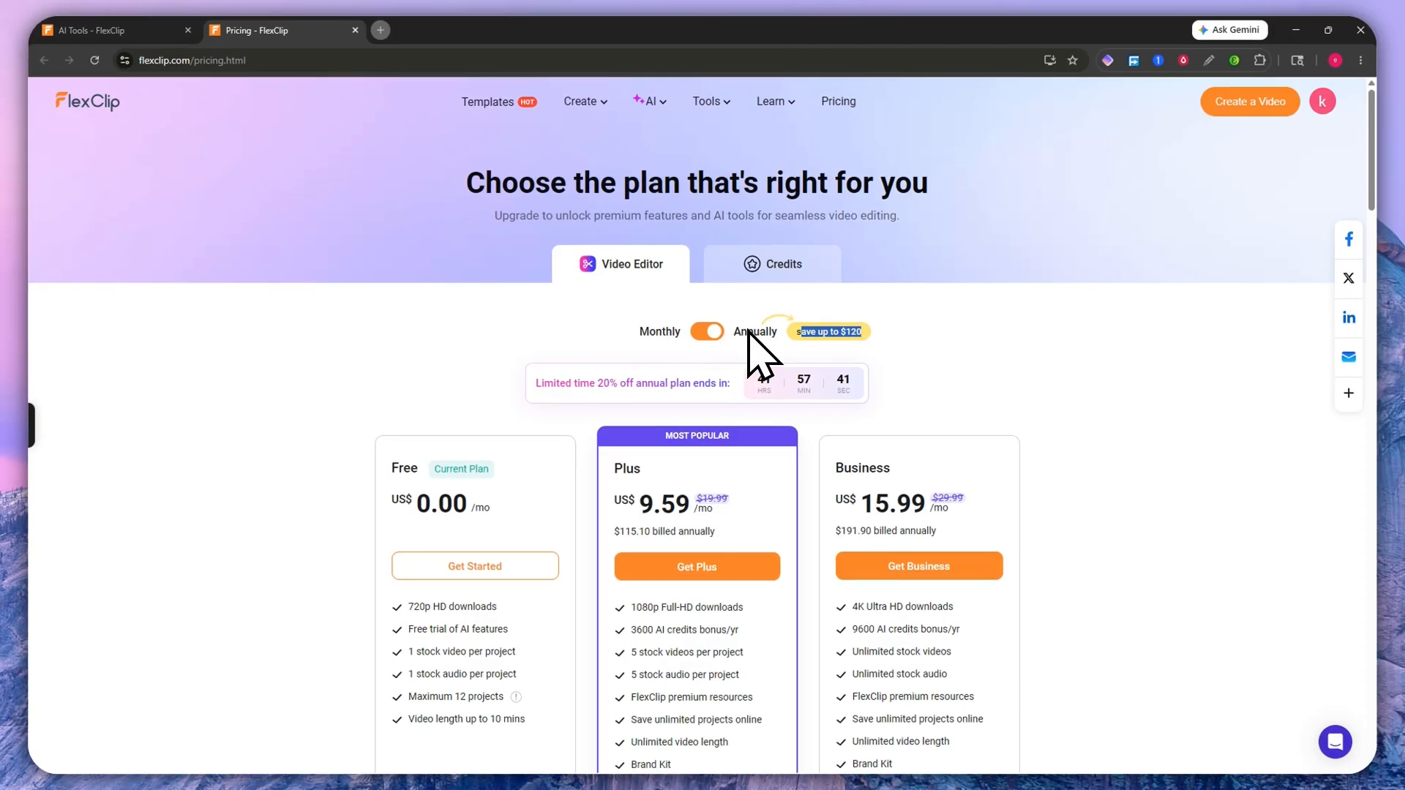
left_click(704, 332)
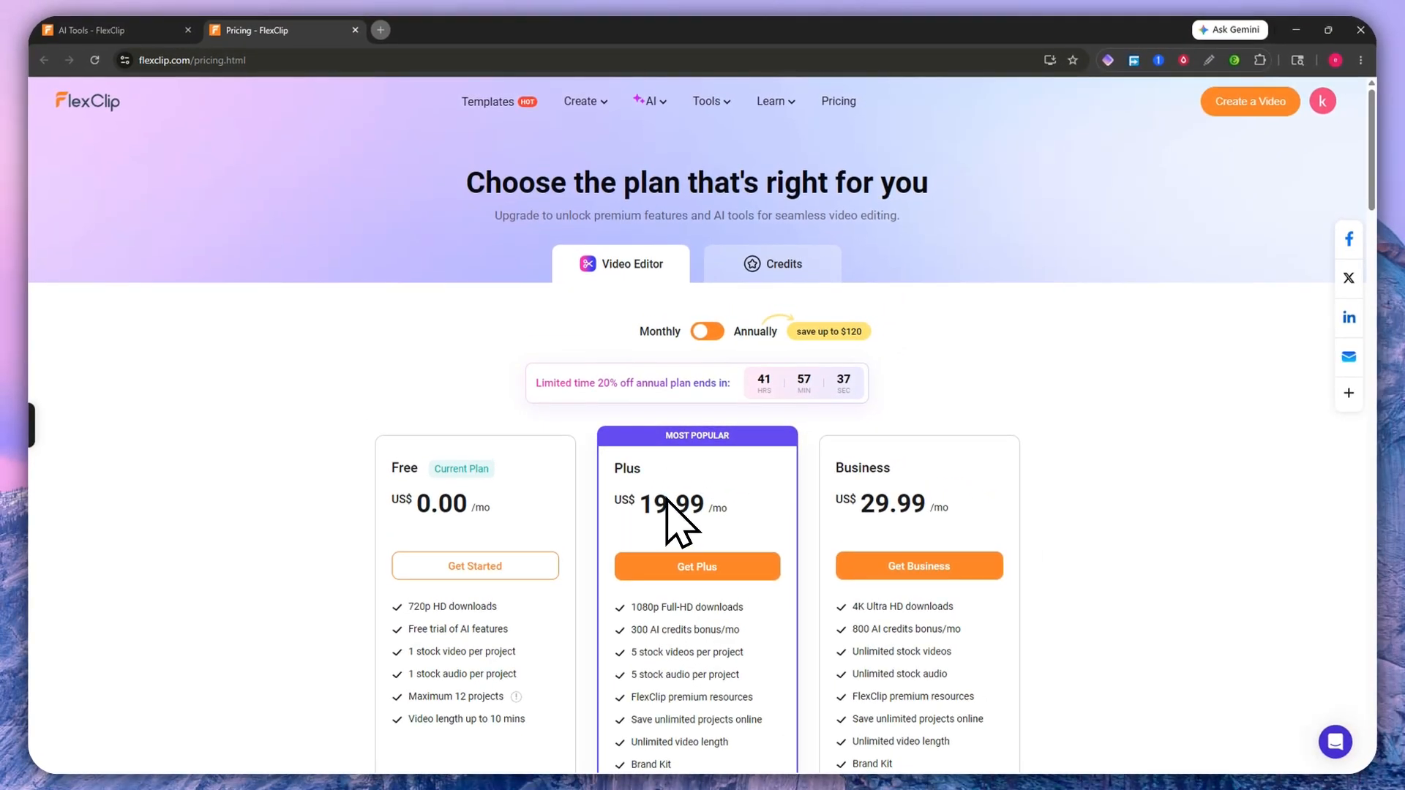
left_click(700, 333)
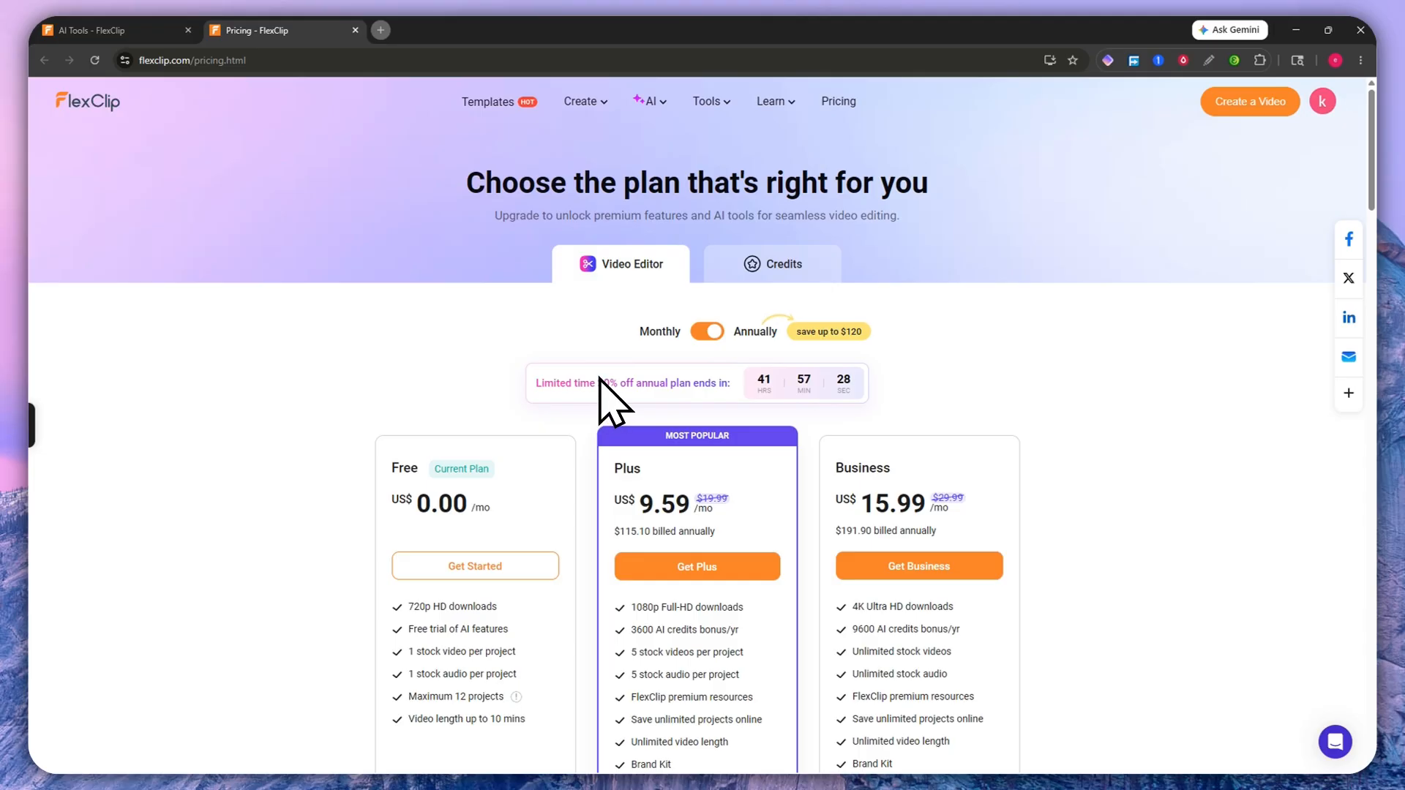
scroll(688, 385, "down", 2)
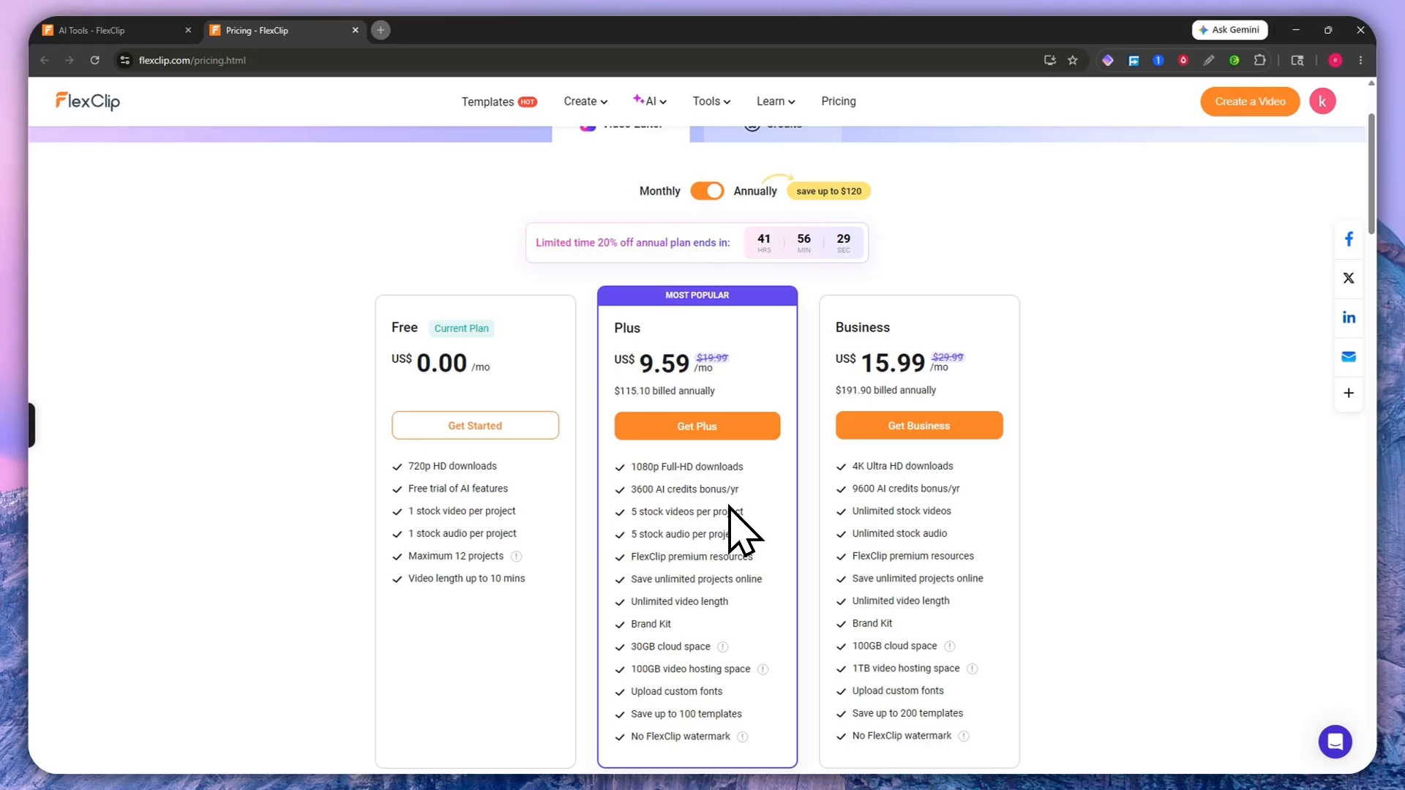
scroll(729, 510, "down", 3)
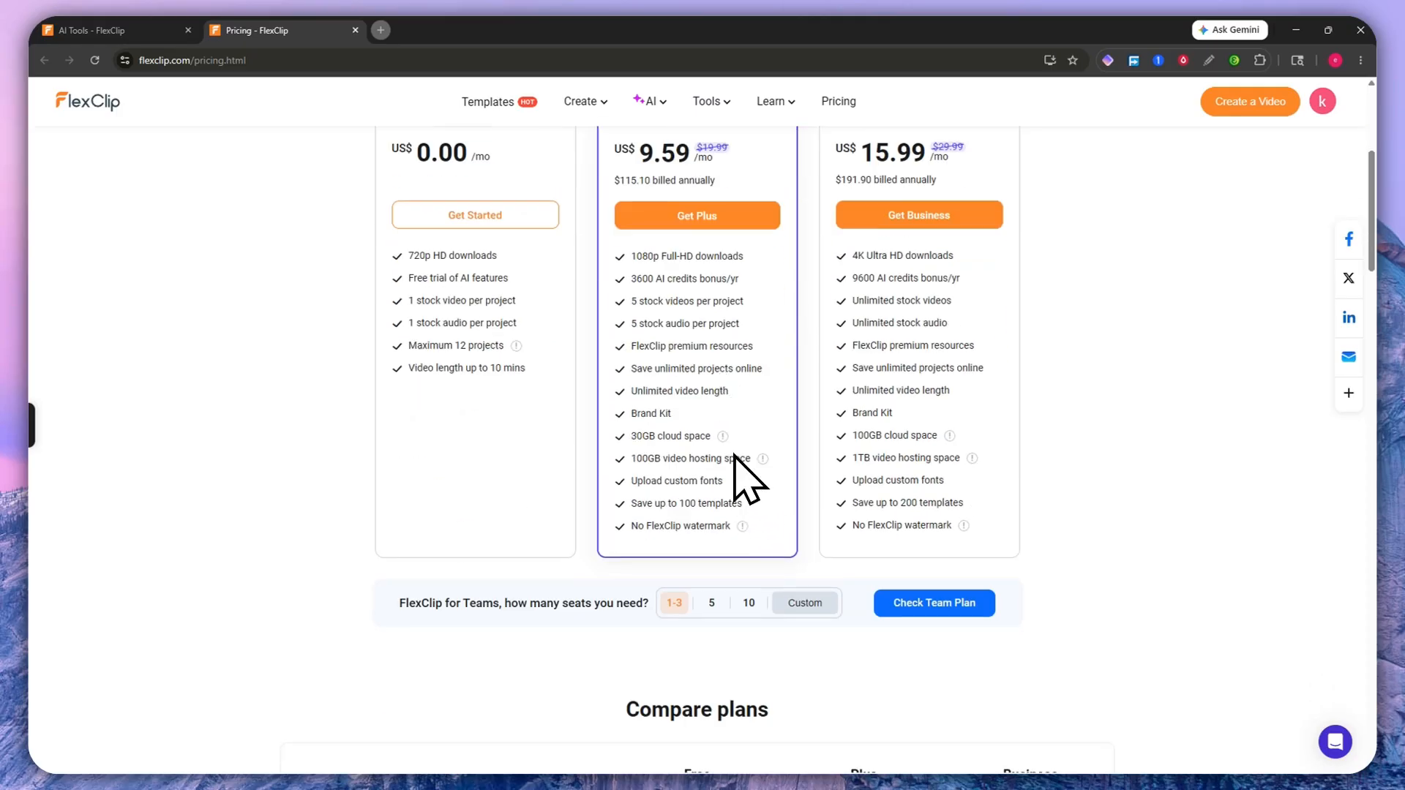
scroll(721, 468, "up", 2)
scroll(706, 491, "down", 1)
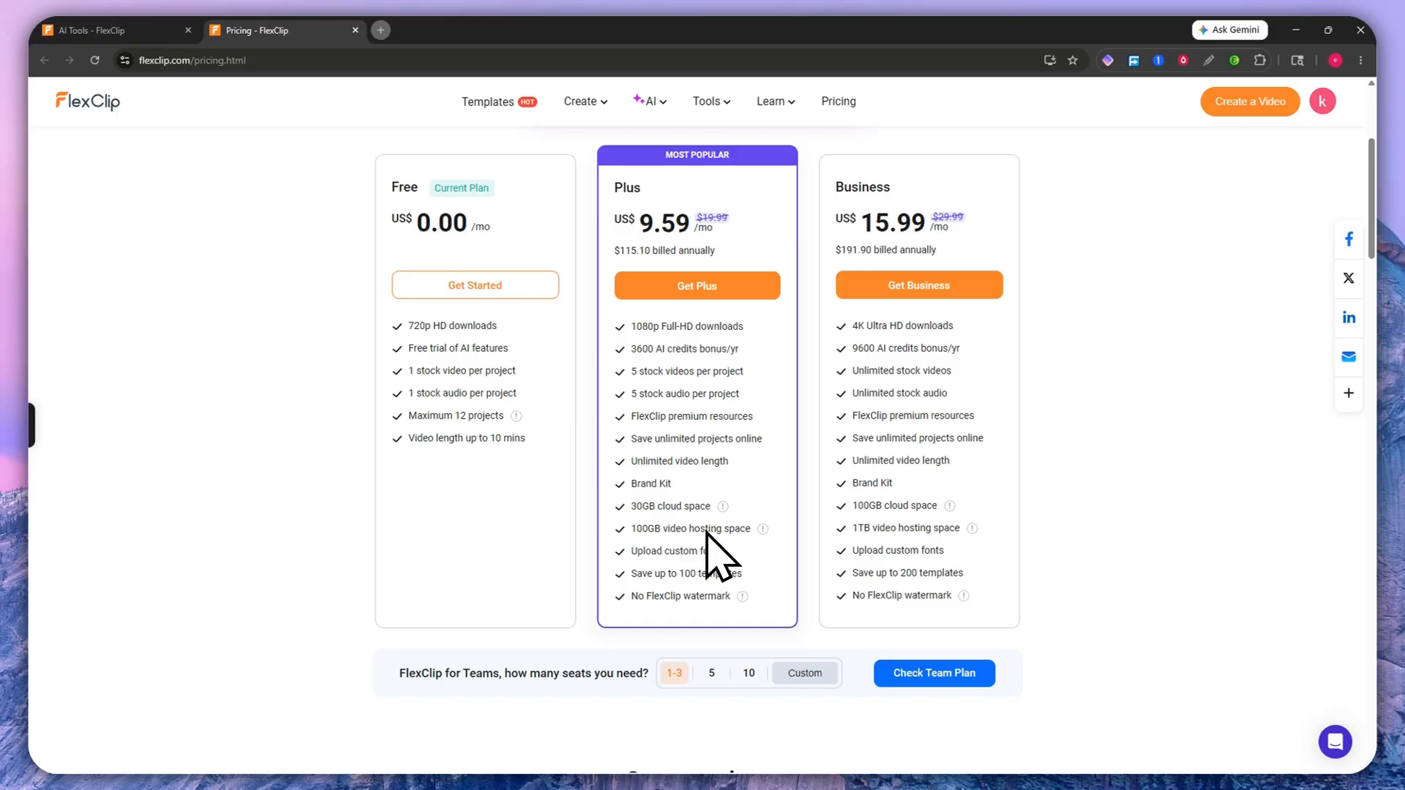
scroll(707, 553, "up", 1)
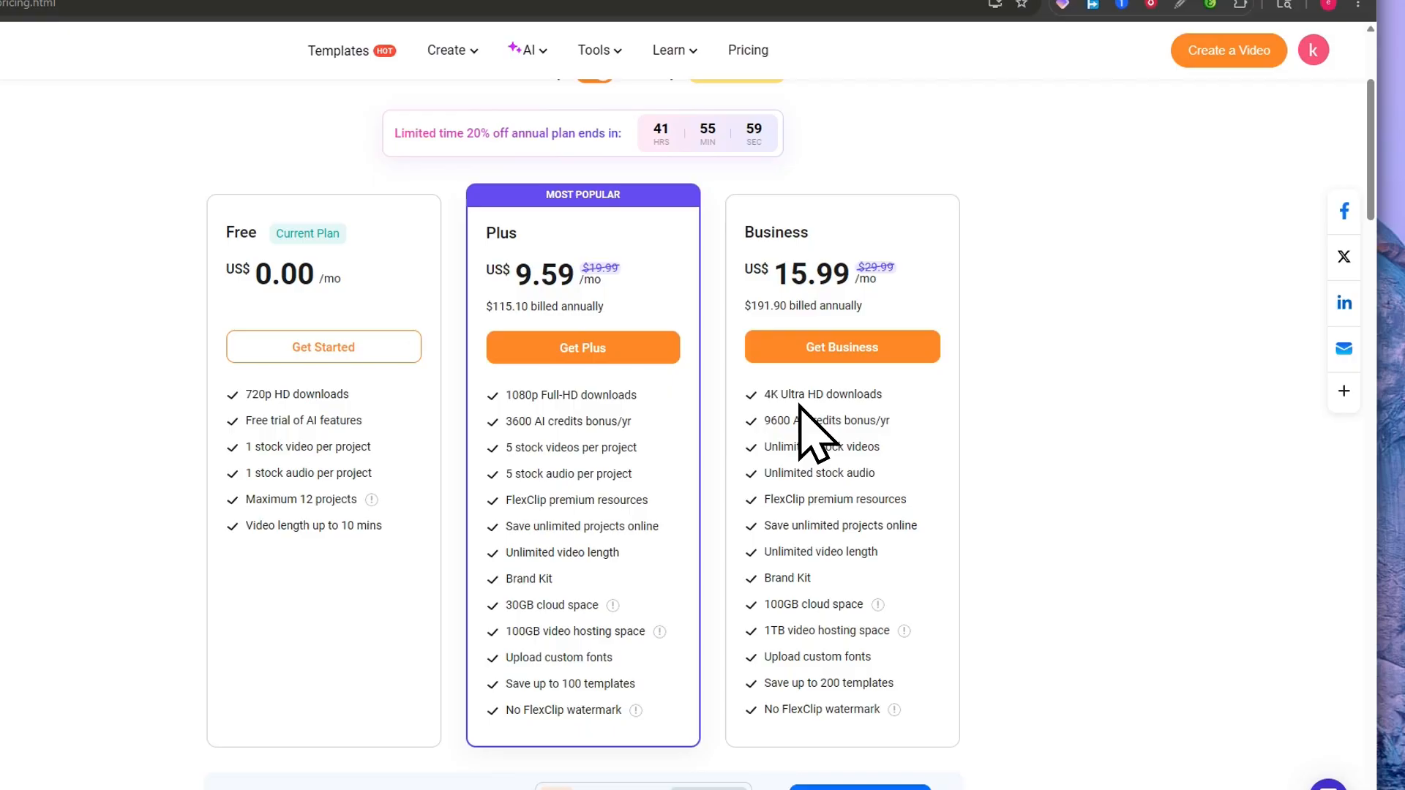
scroll(817, 367, "down", 1)
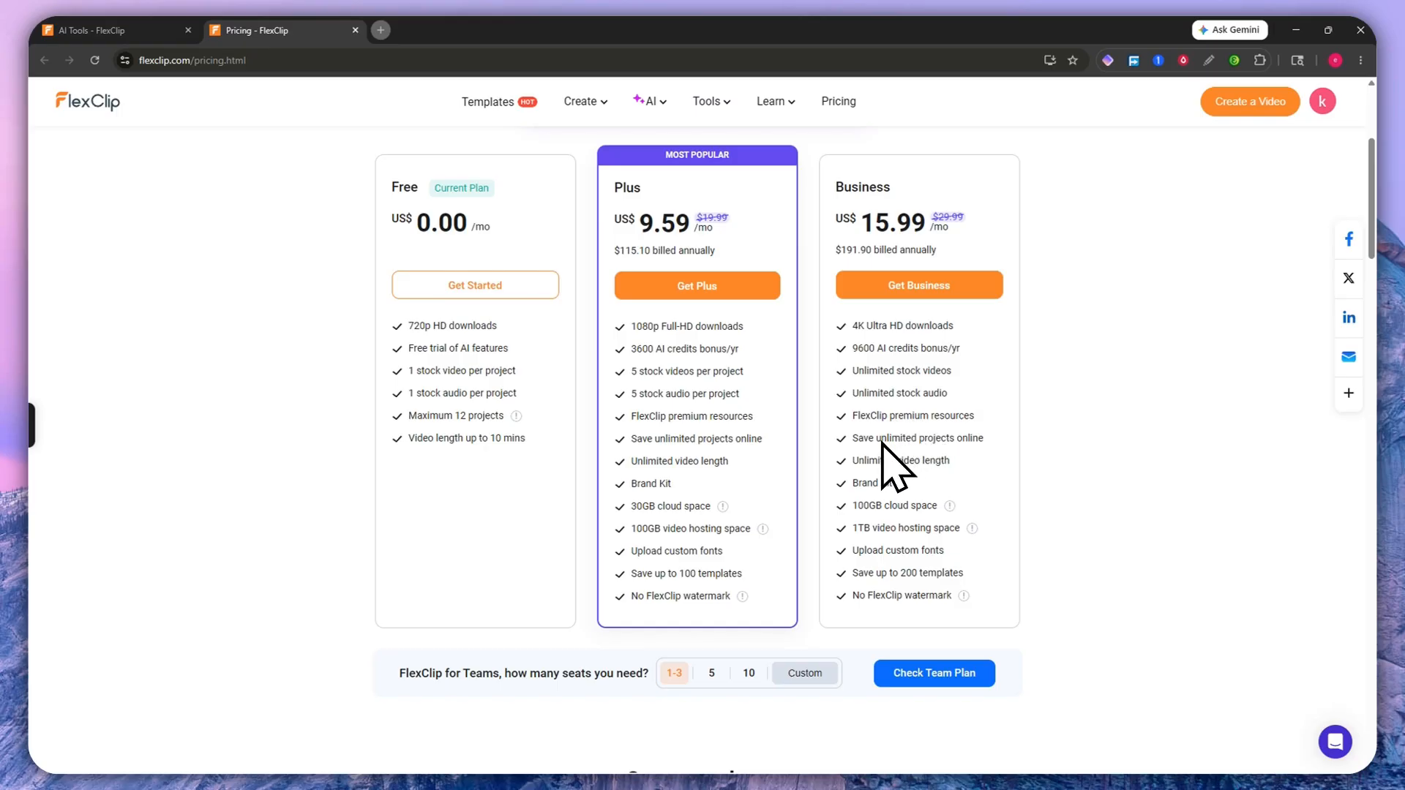
left_click_drag(857, 507, 879, 506)
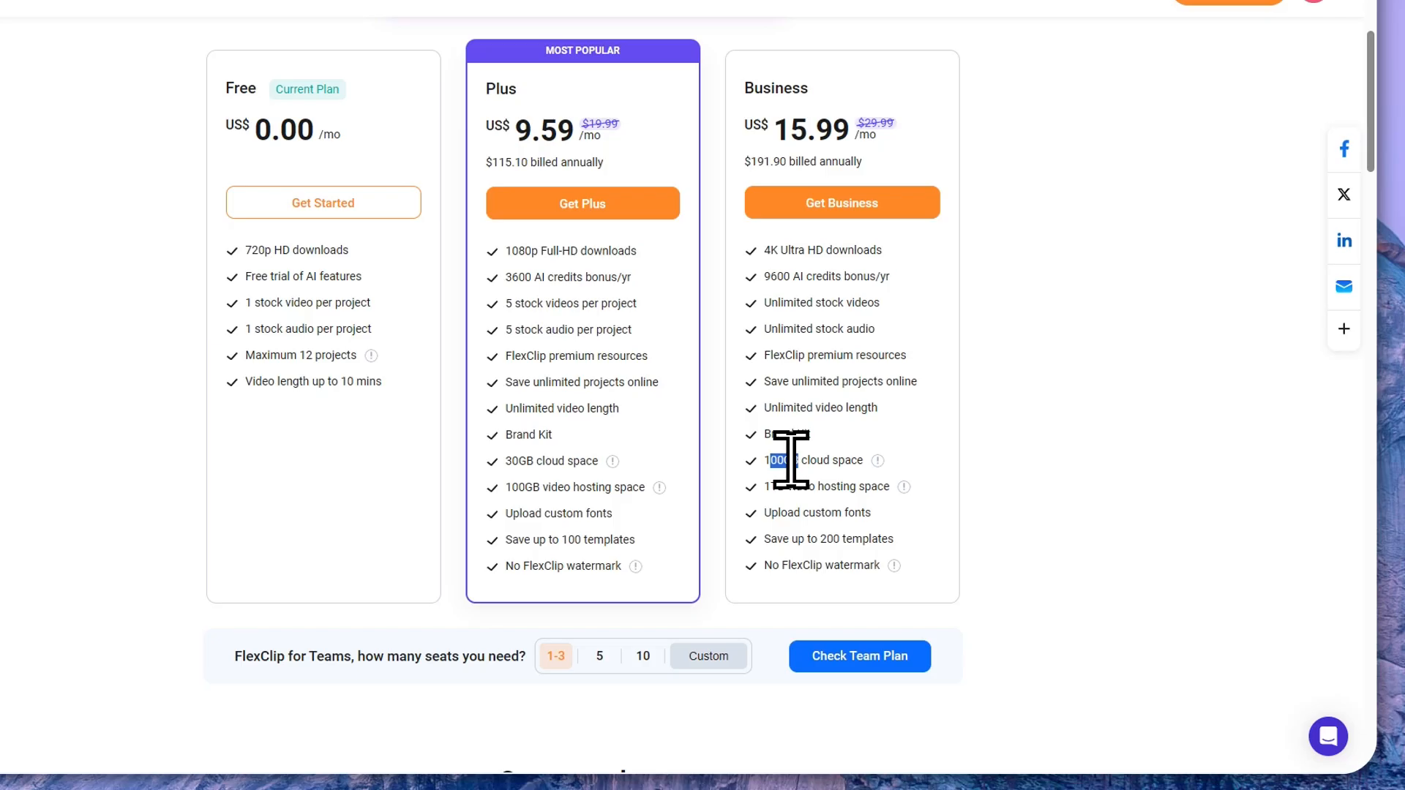
left_click_drag(765, 483, 771, 483)
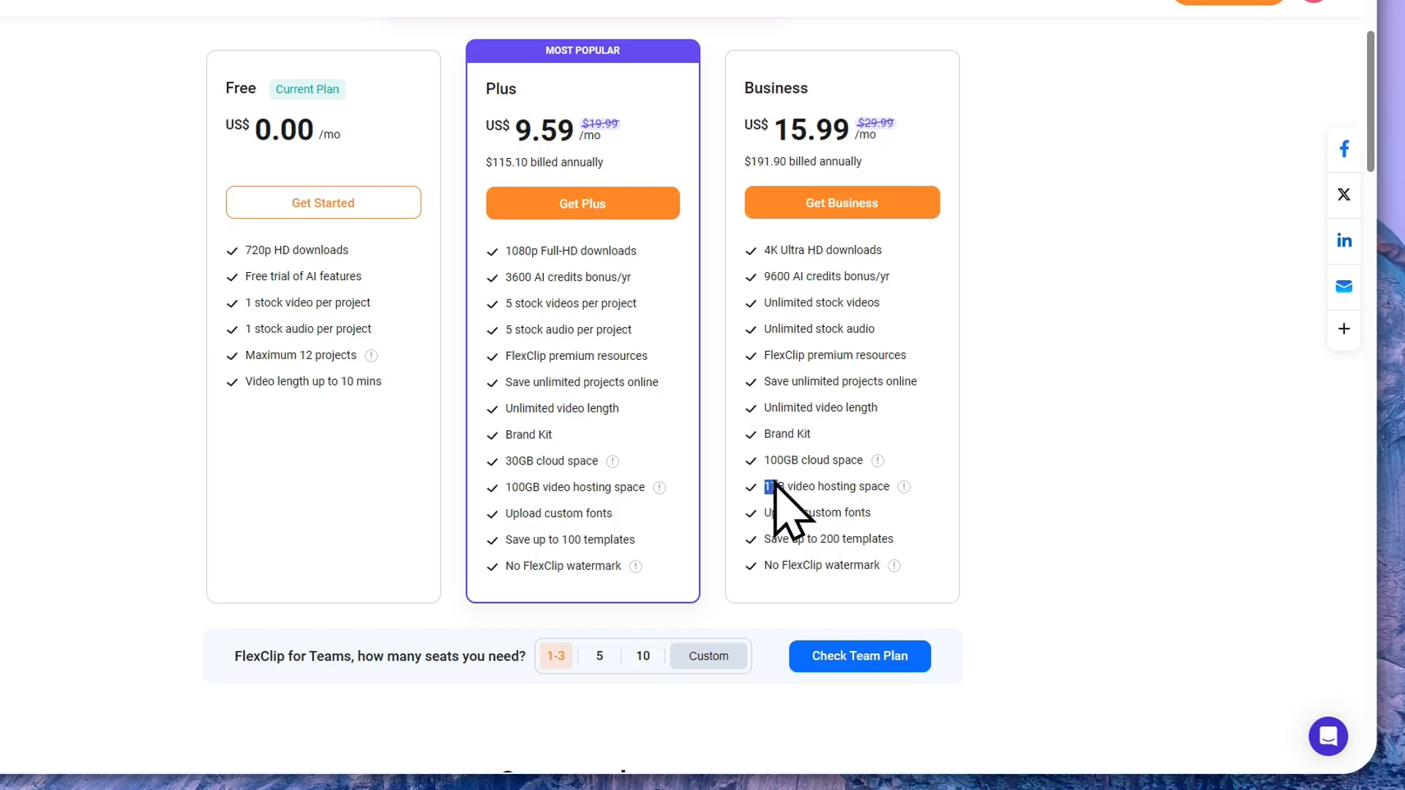
left_click_drag(762, 512, 892, 529)
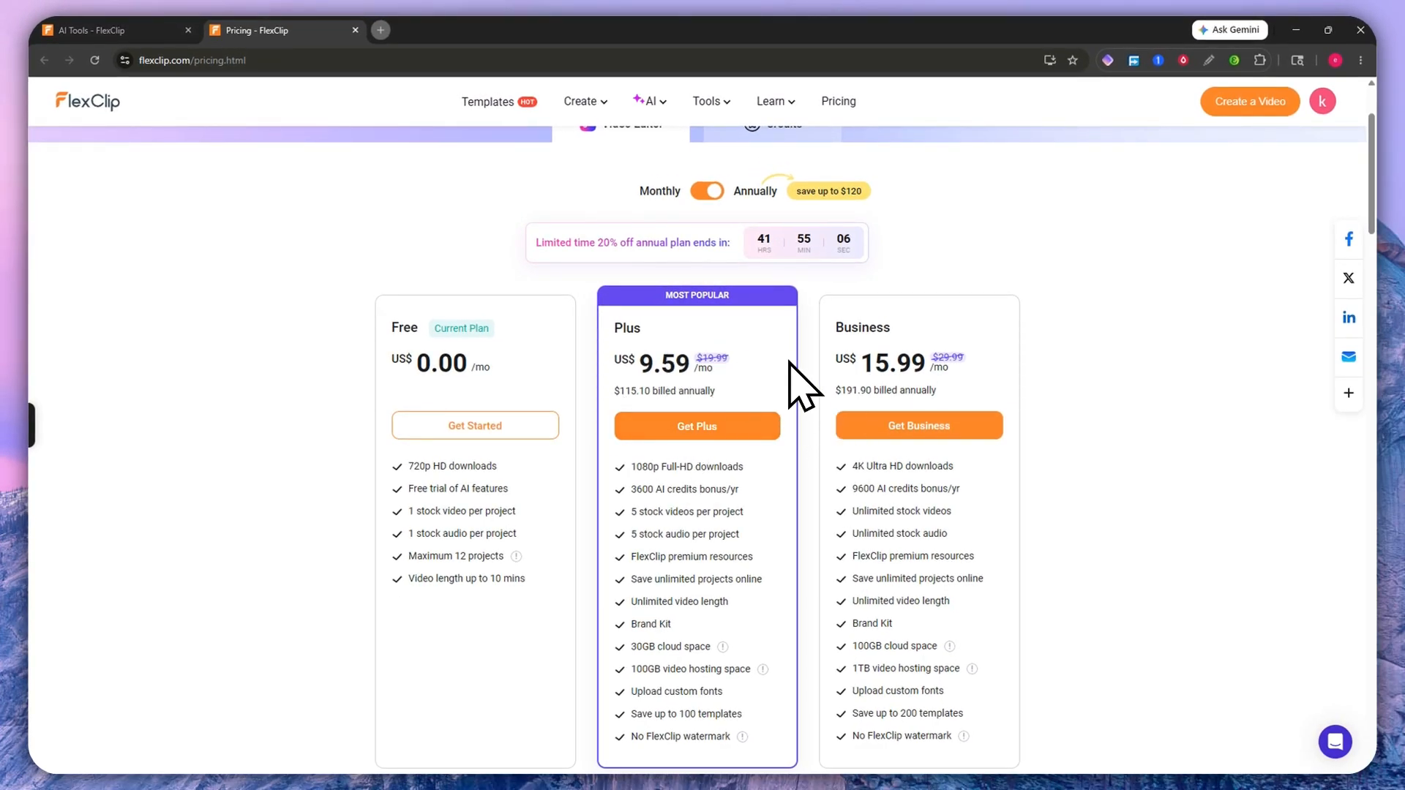
scroll(793, 381, "down", 2)
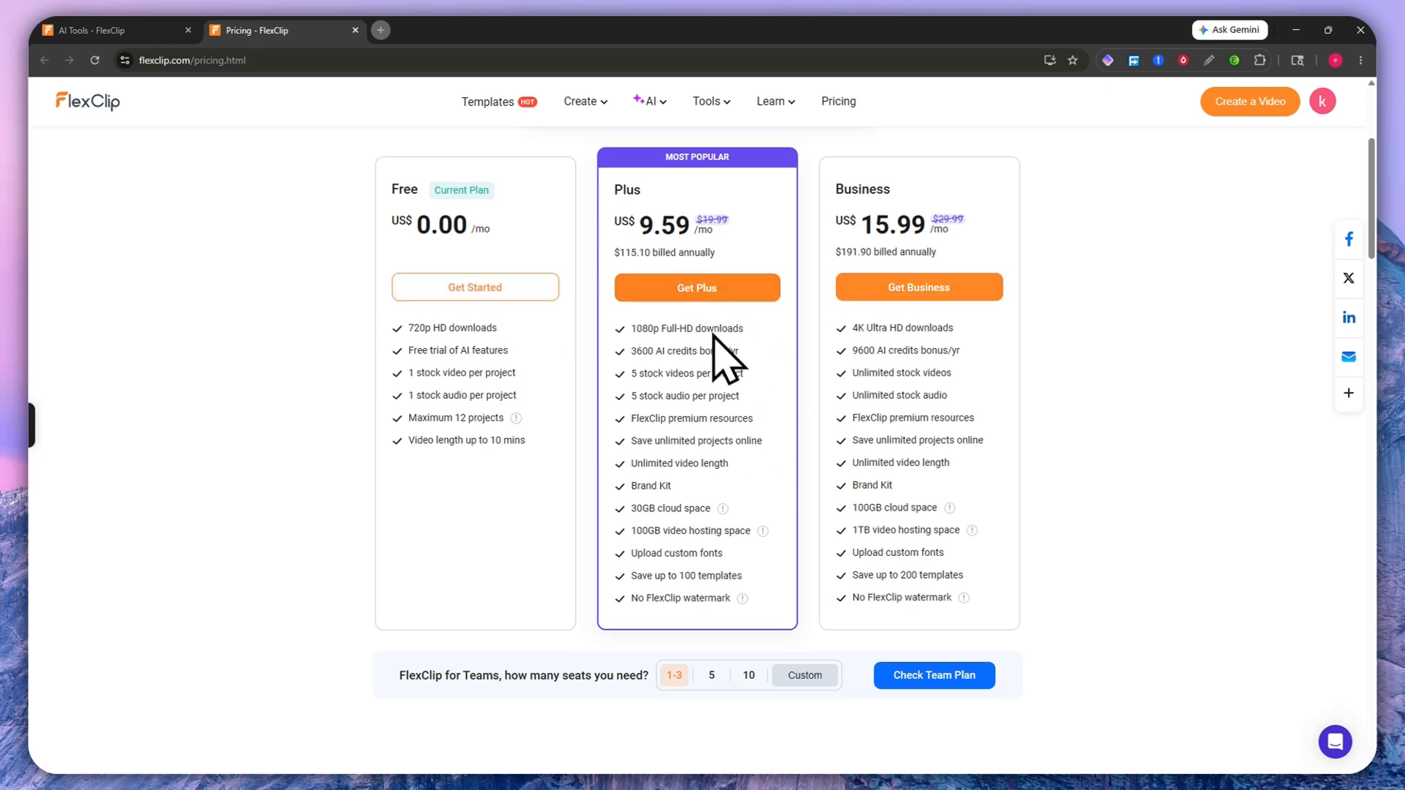
scroll(725, 358, "up", 2)
Step: Start Plus Annual checkout and redeem a coupon, cutting the total from US$239.88 to US$115.10
left_click(695, 428)
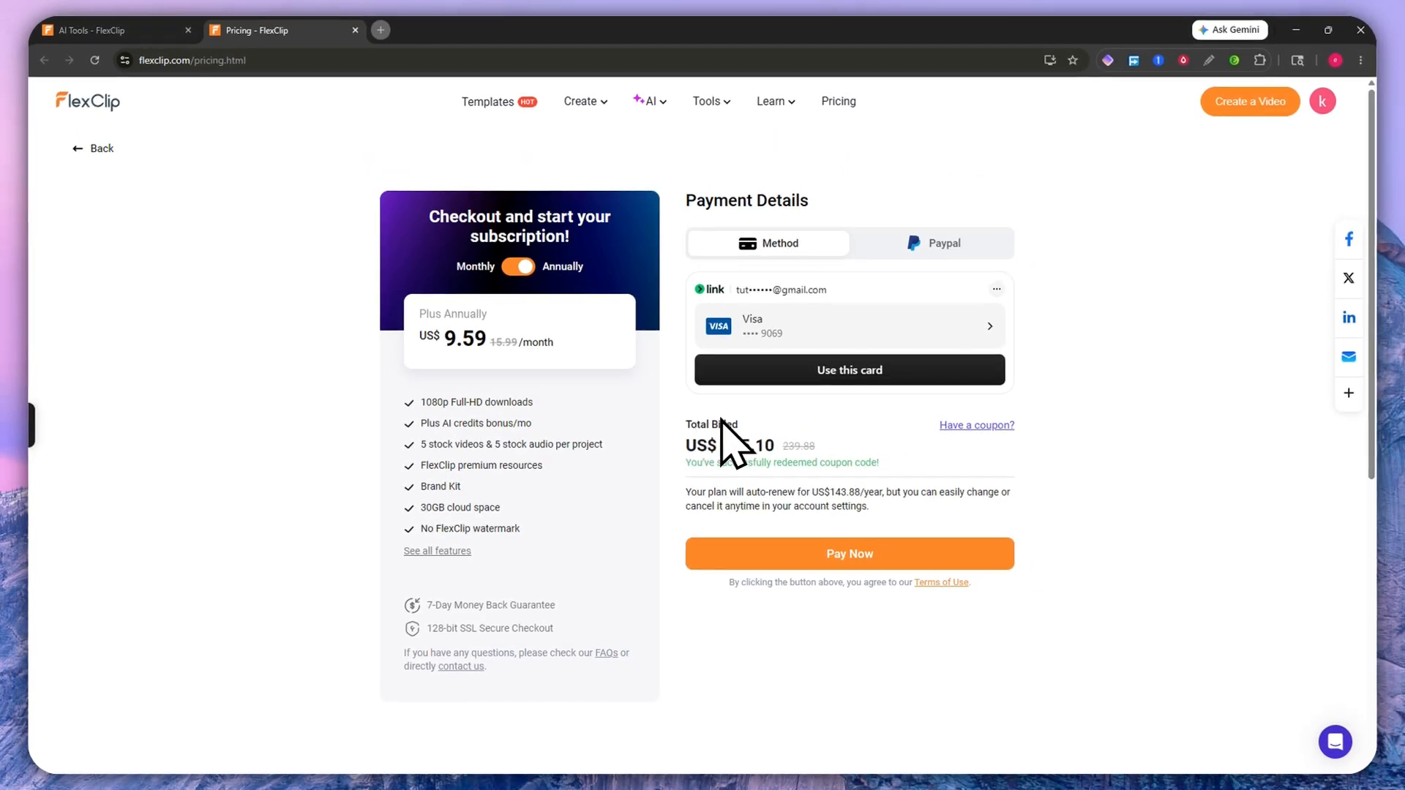
left_click(967, 426)
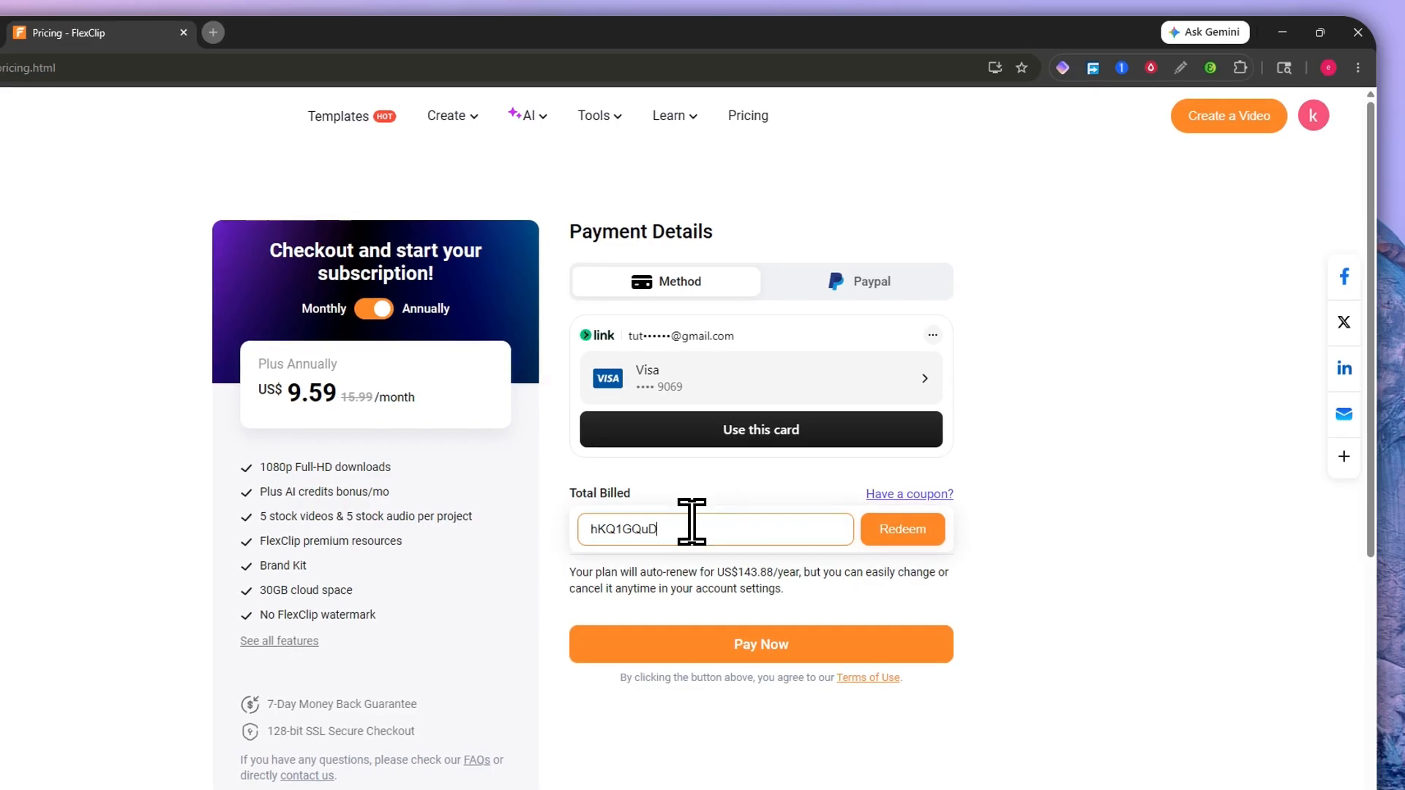
left_click_drag(691, 522, 568, 520)
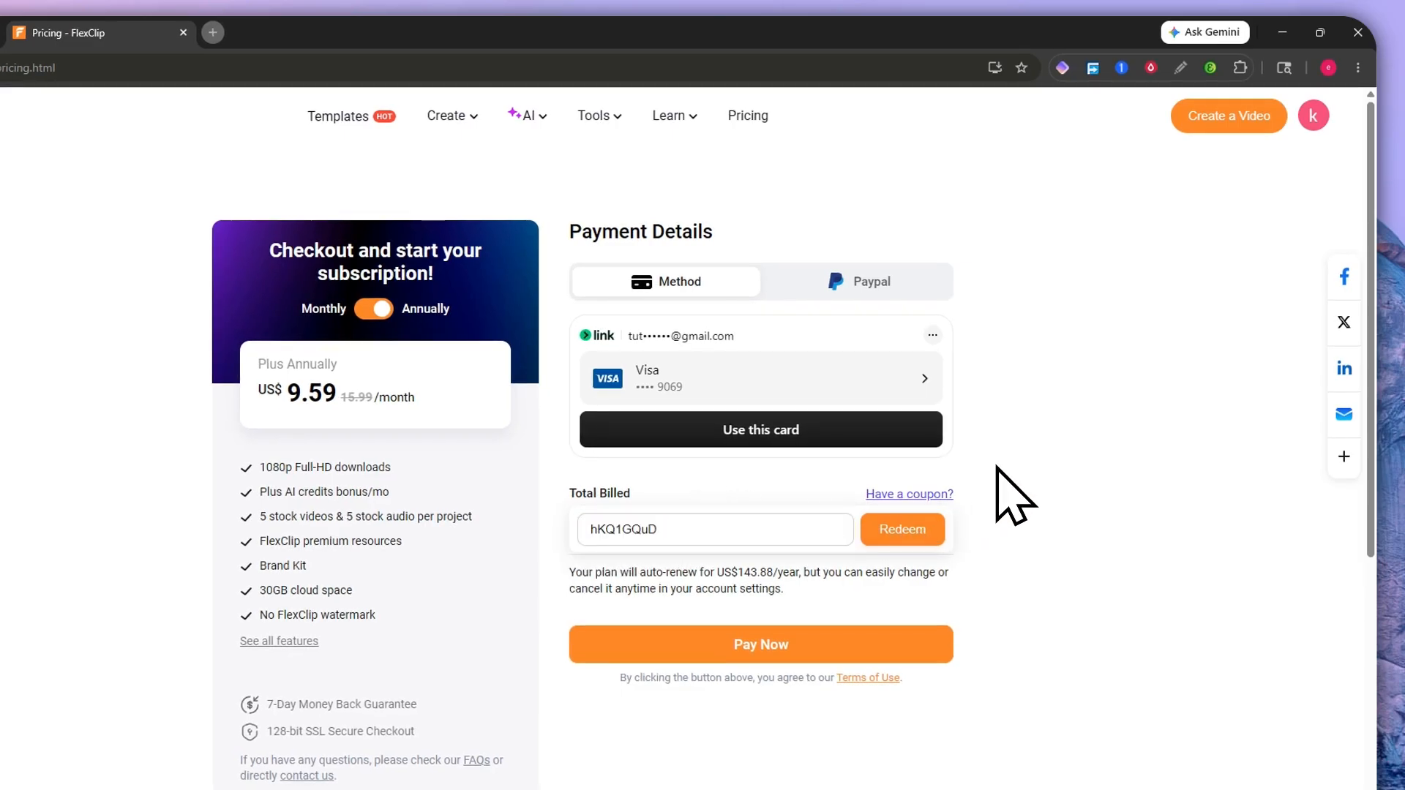
left_click(926, 519)
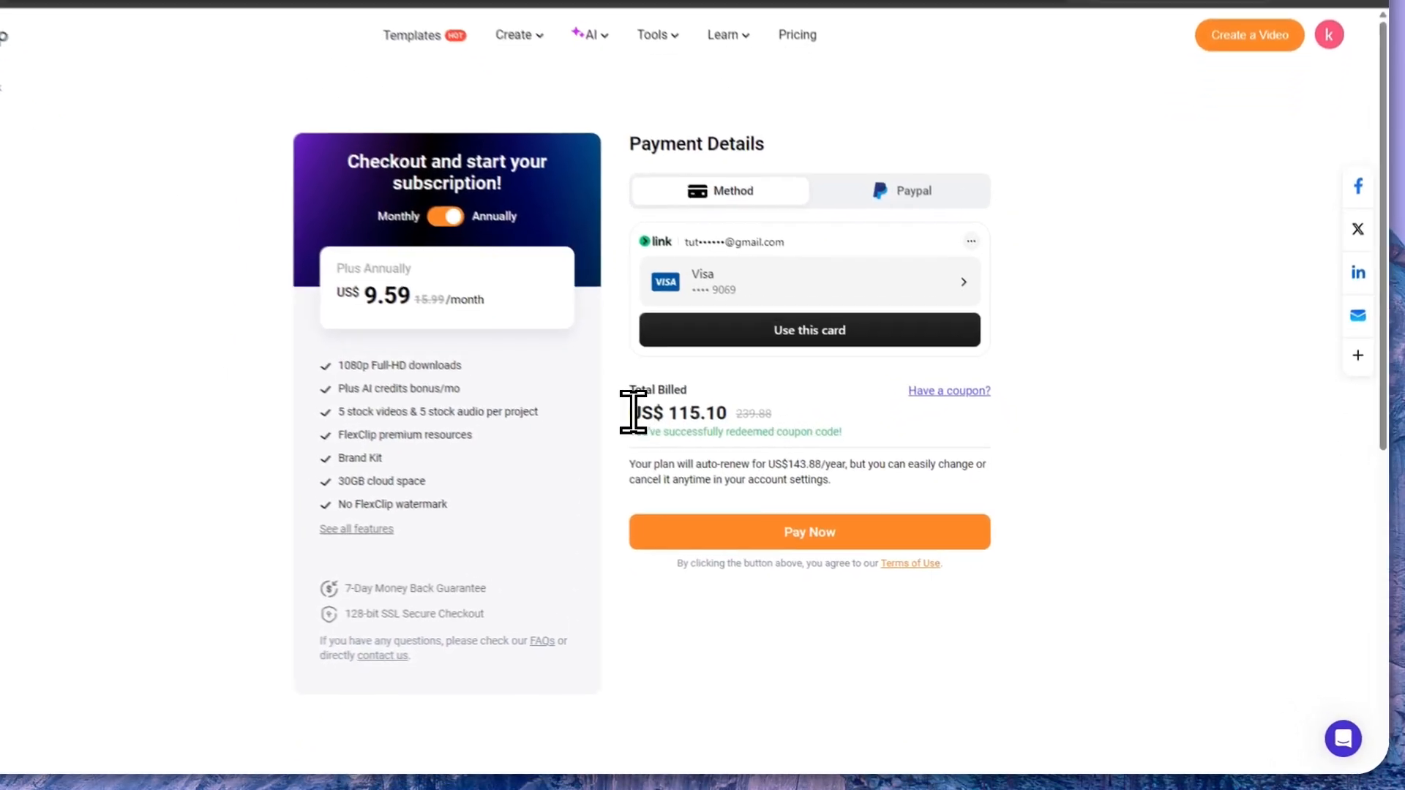
left_click_drag(688, 444, 775, 444)
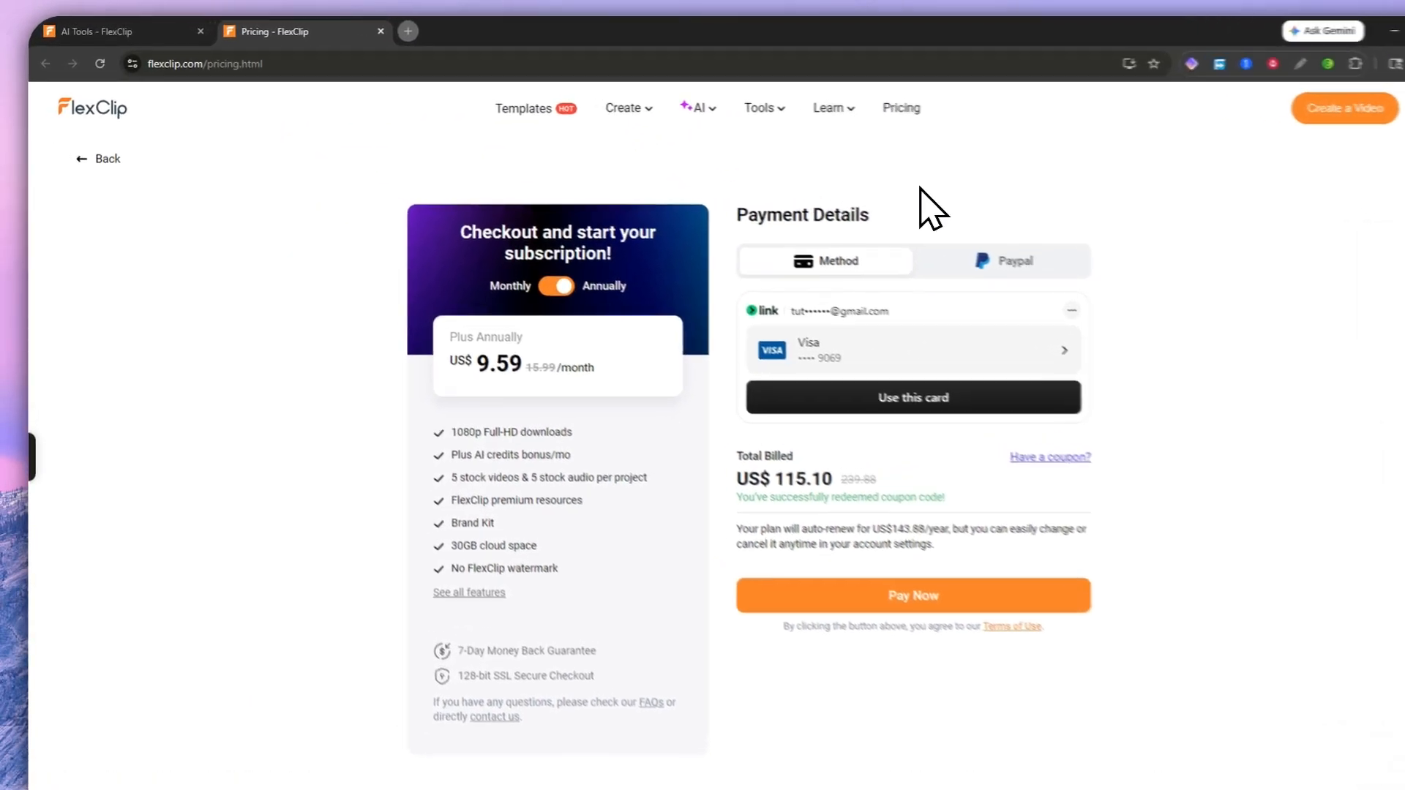
Step: Leave checkout for the pricing page and bring up the Credits plans again
left_click(110, 170)
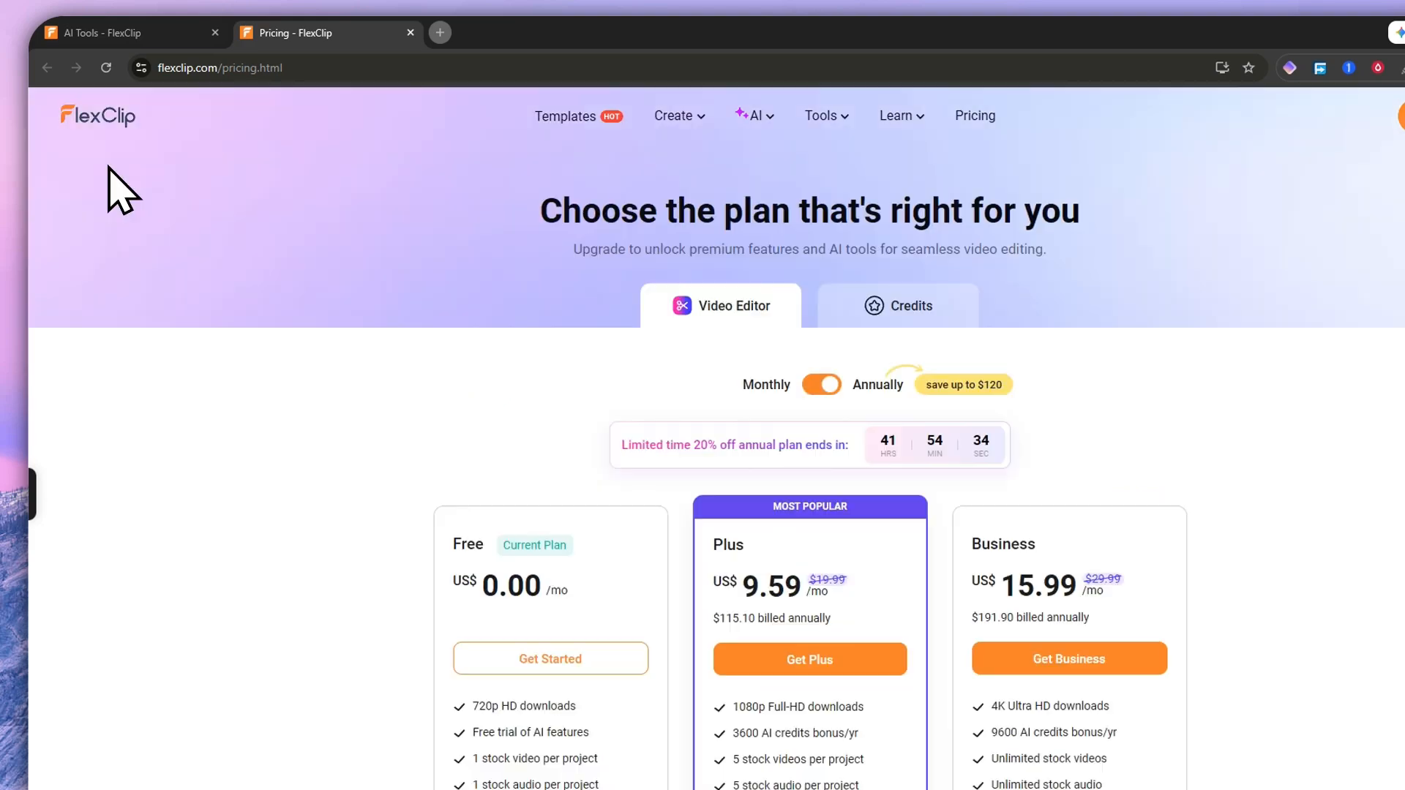
scroll(612, 449, "down", 10)
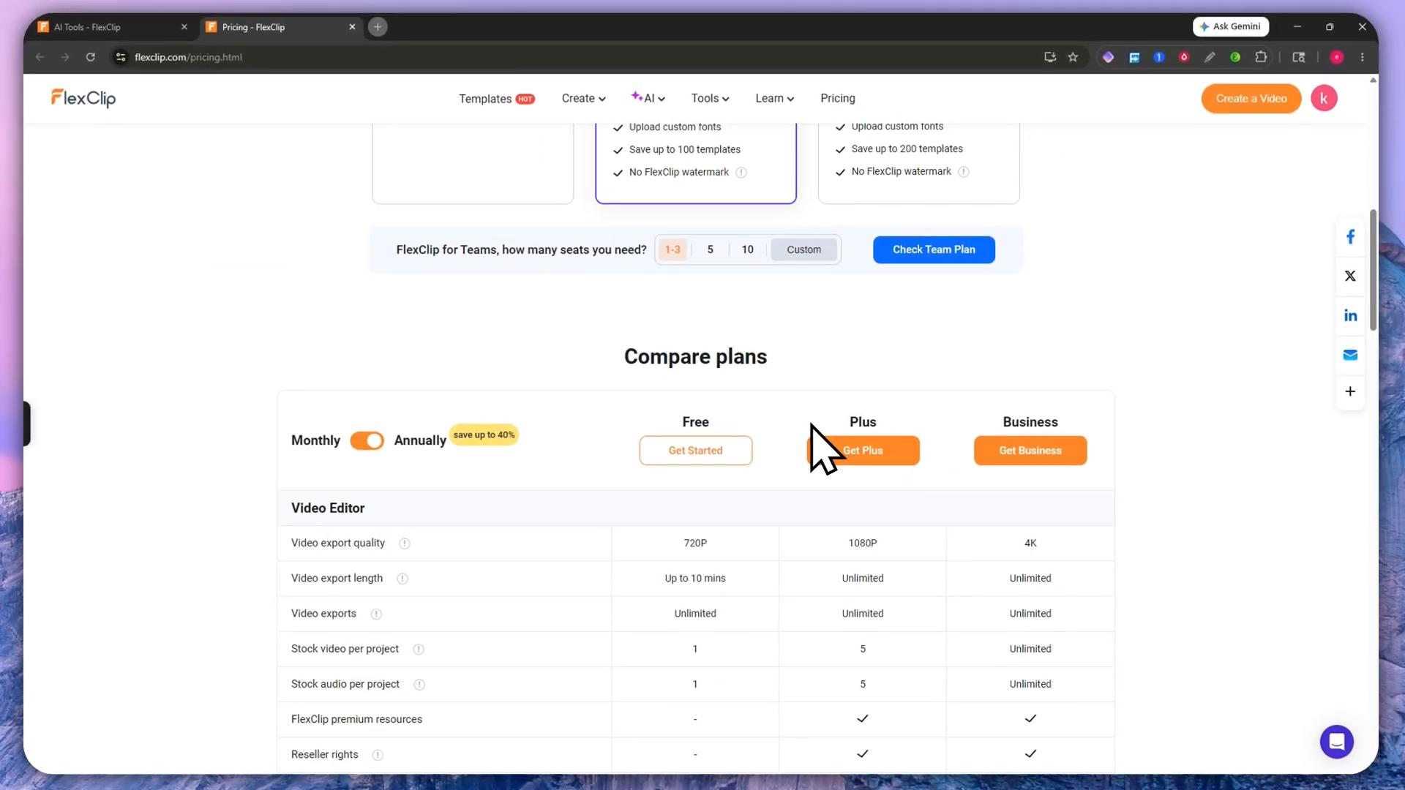
scroll(759, 417, "up", 10)
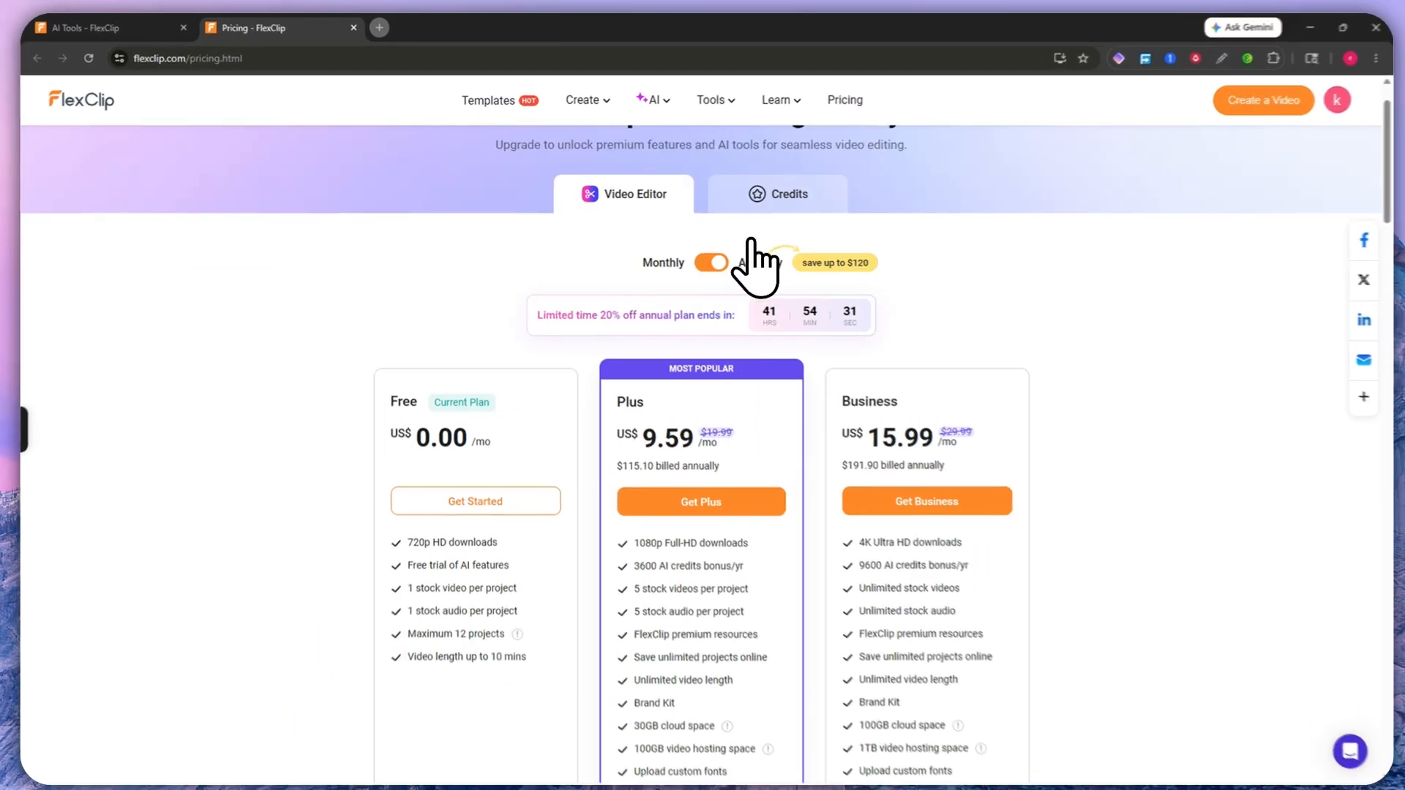
left_click(787, 197)
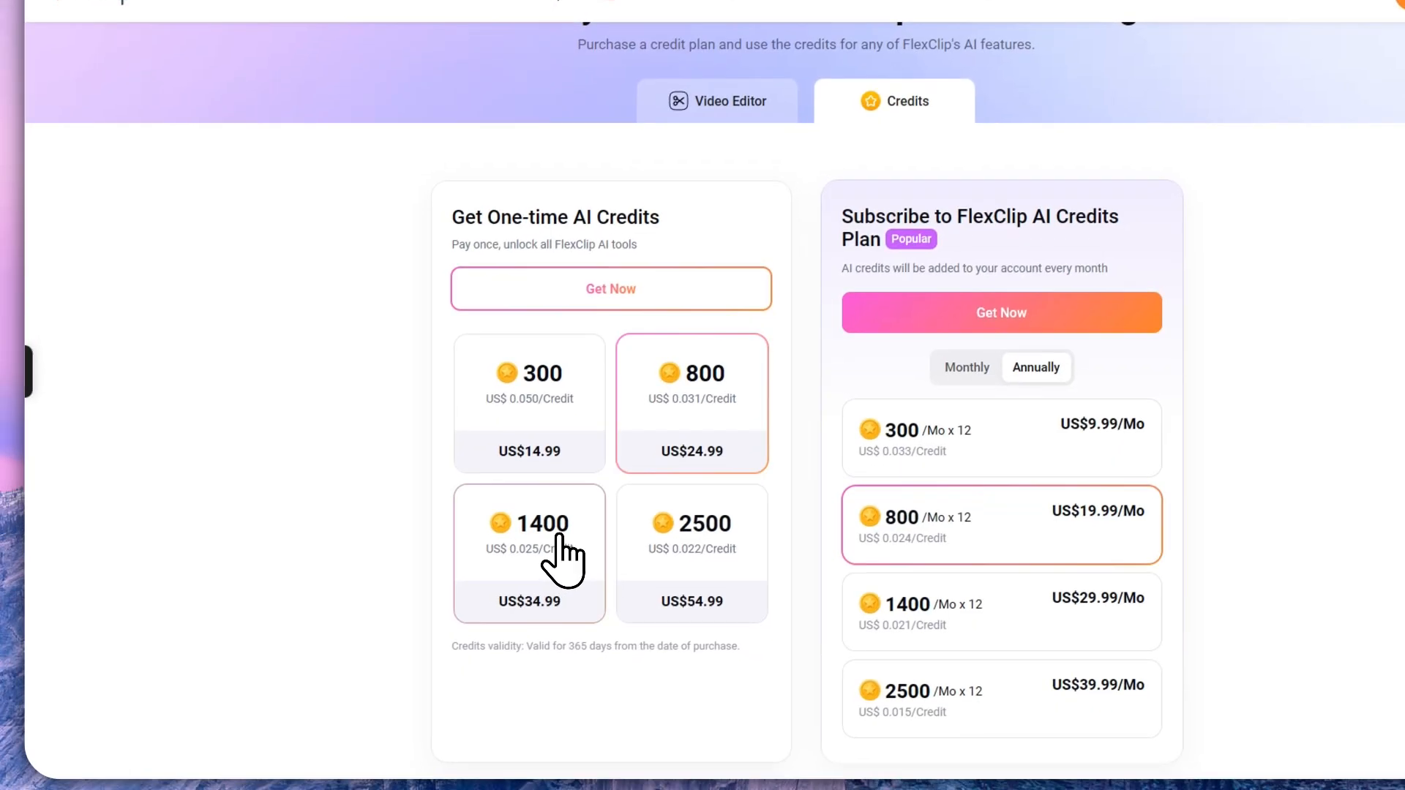
Step: Select the 1400 one-time credits pack and the 1400 /Mo x 12 annual subscription
left_click(518, 596)
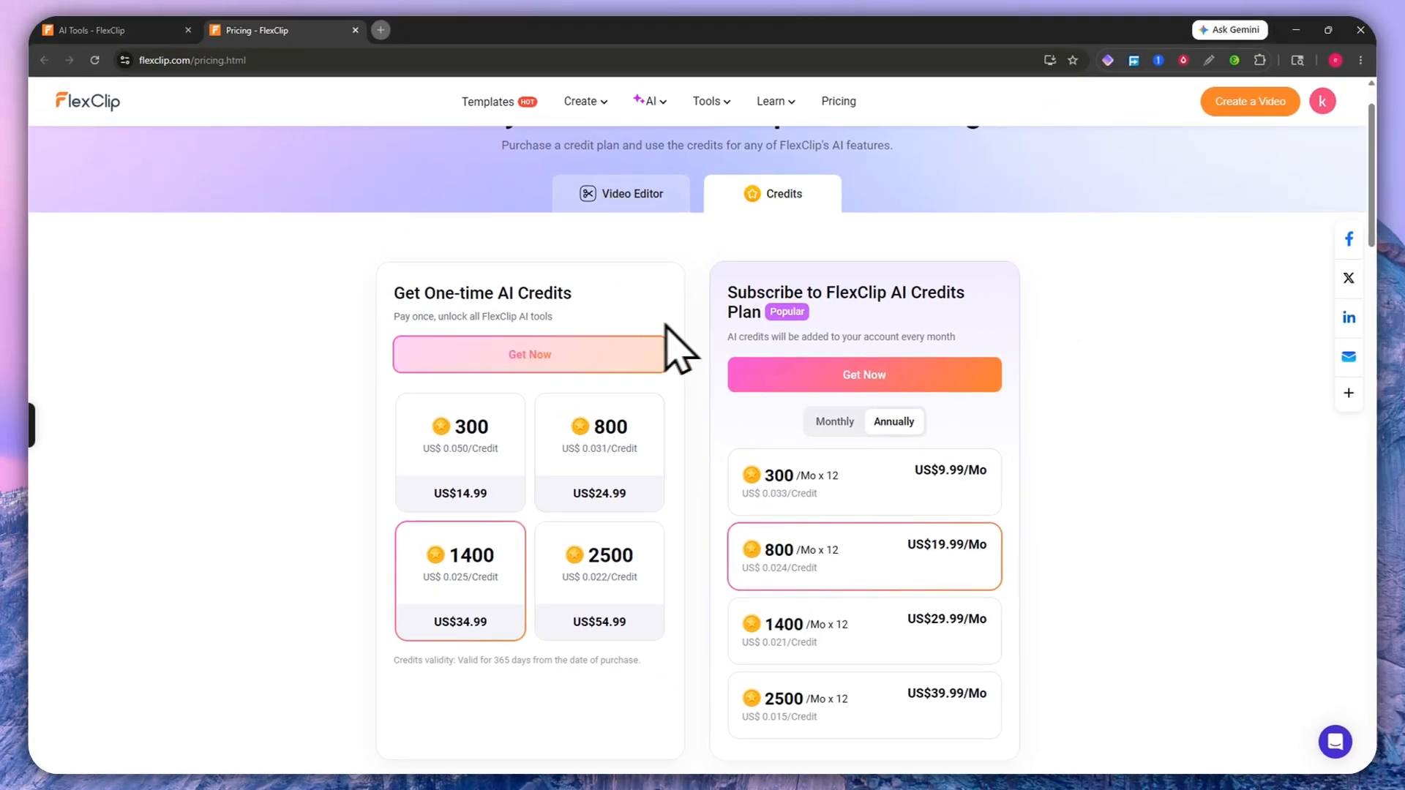
scroll(849, 534, "down", 3)
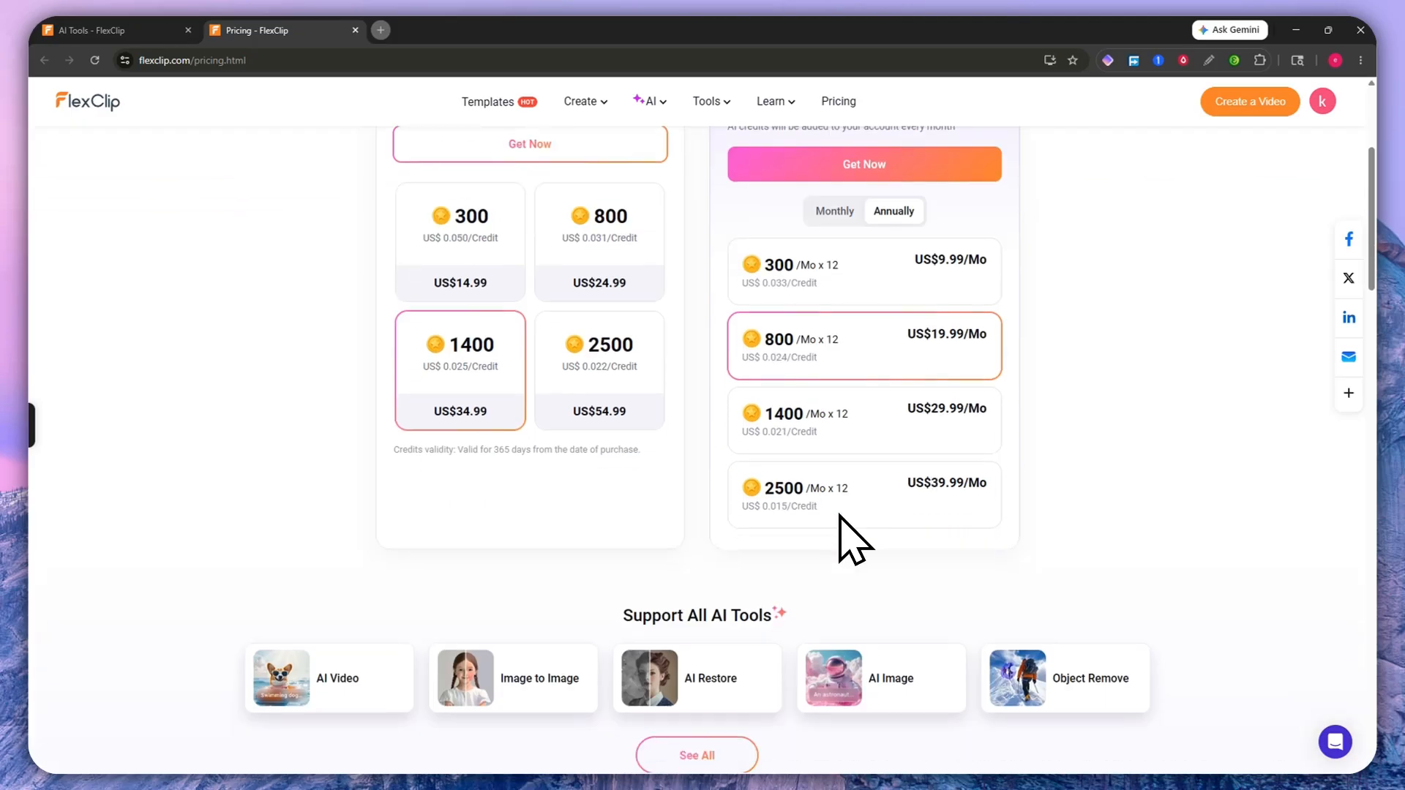
left_click(821, 447)
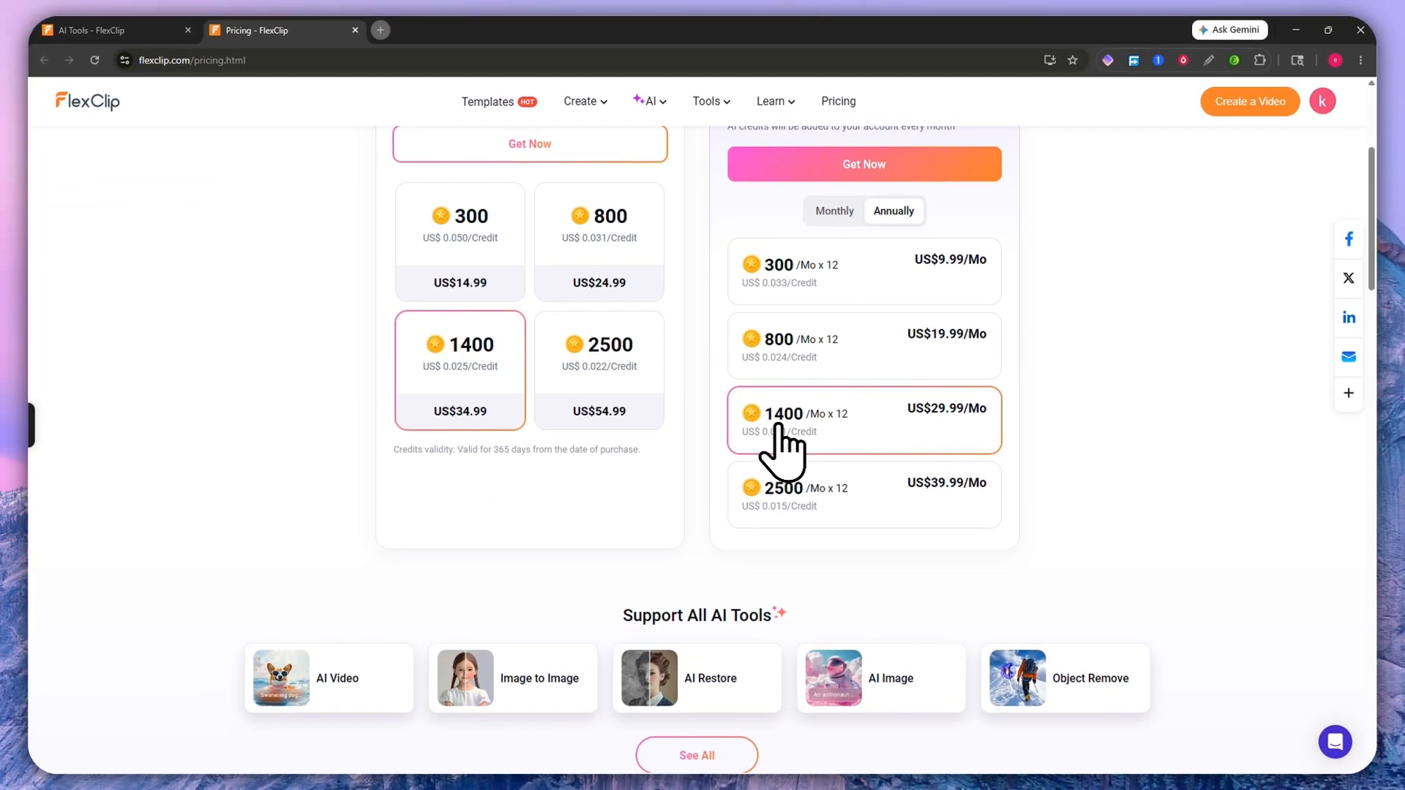
scroll(784, 439, "up", 2)
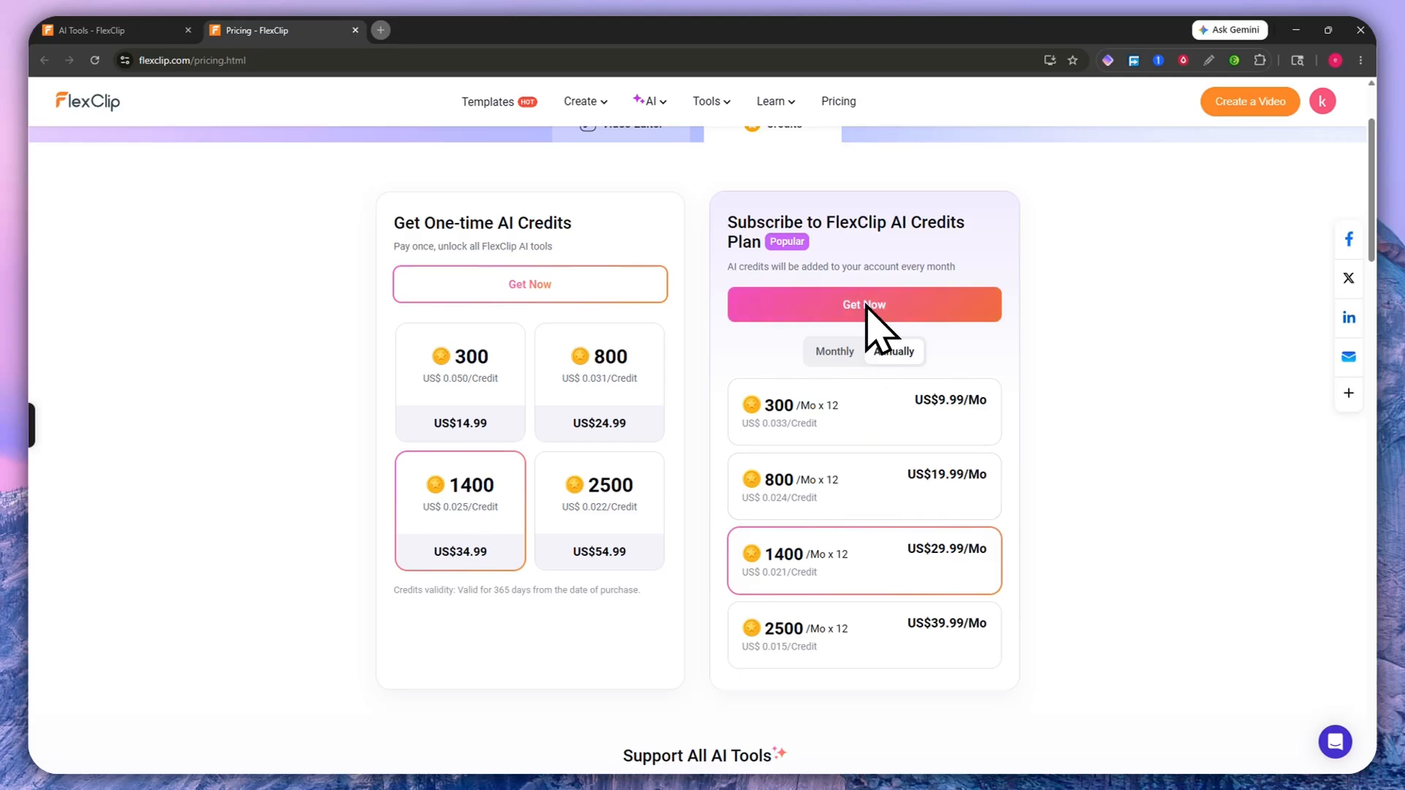
Step: Open checkout for 1400 one-time AI credits at US$34.99, then go back to the FlexClip home page
left_click(654, 285)
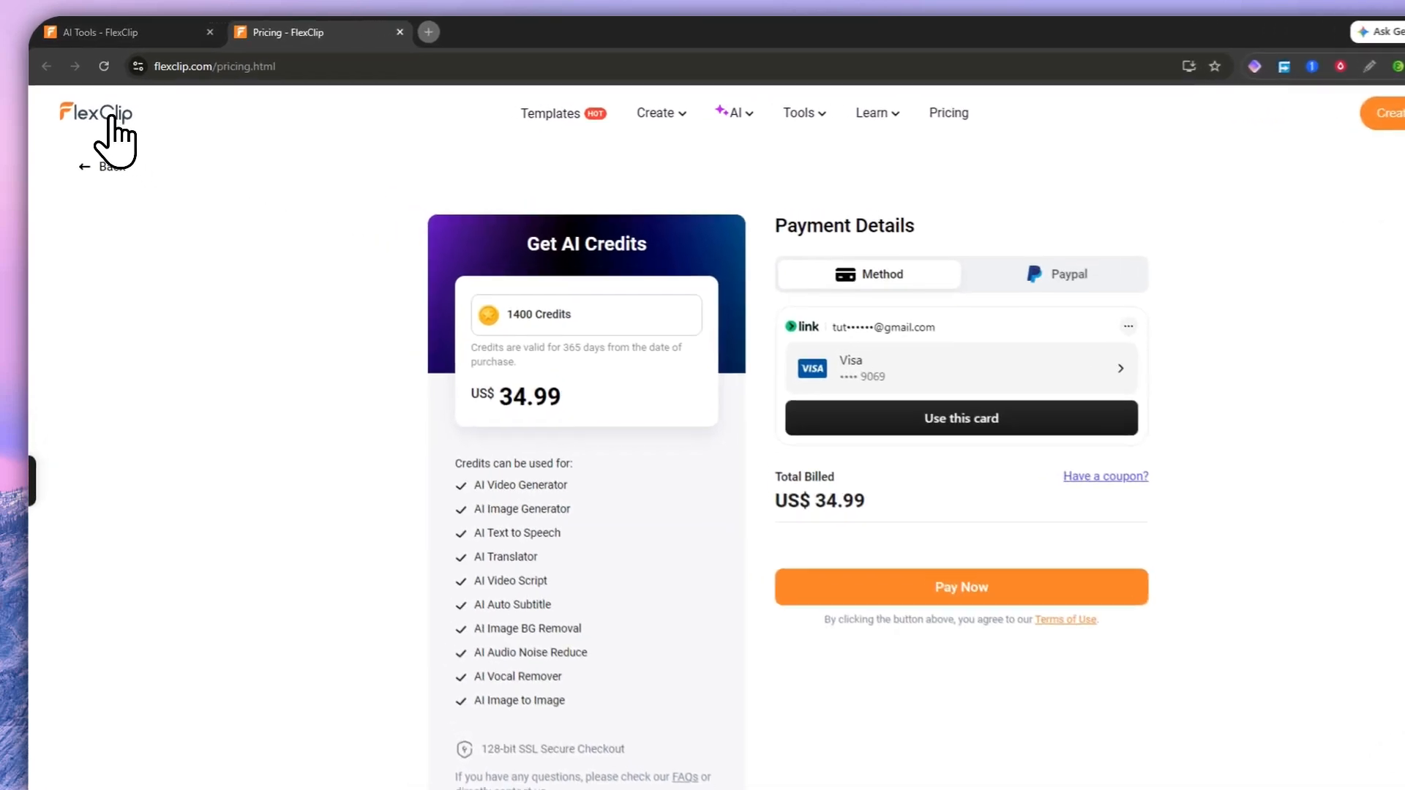
left_click(110, 117)
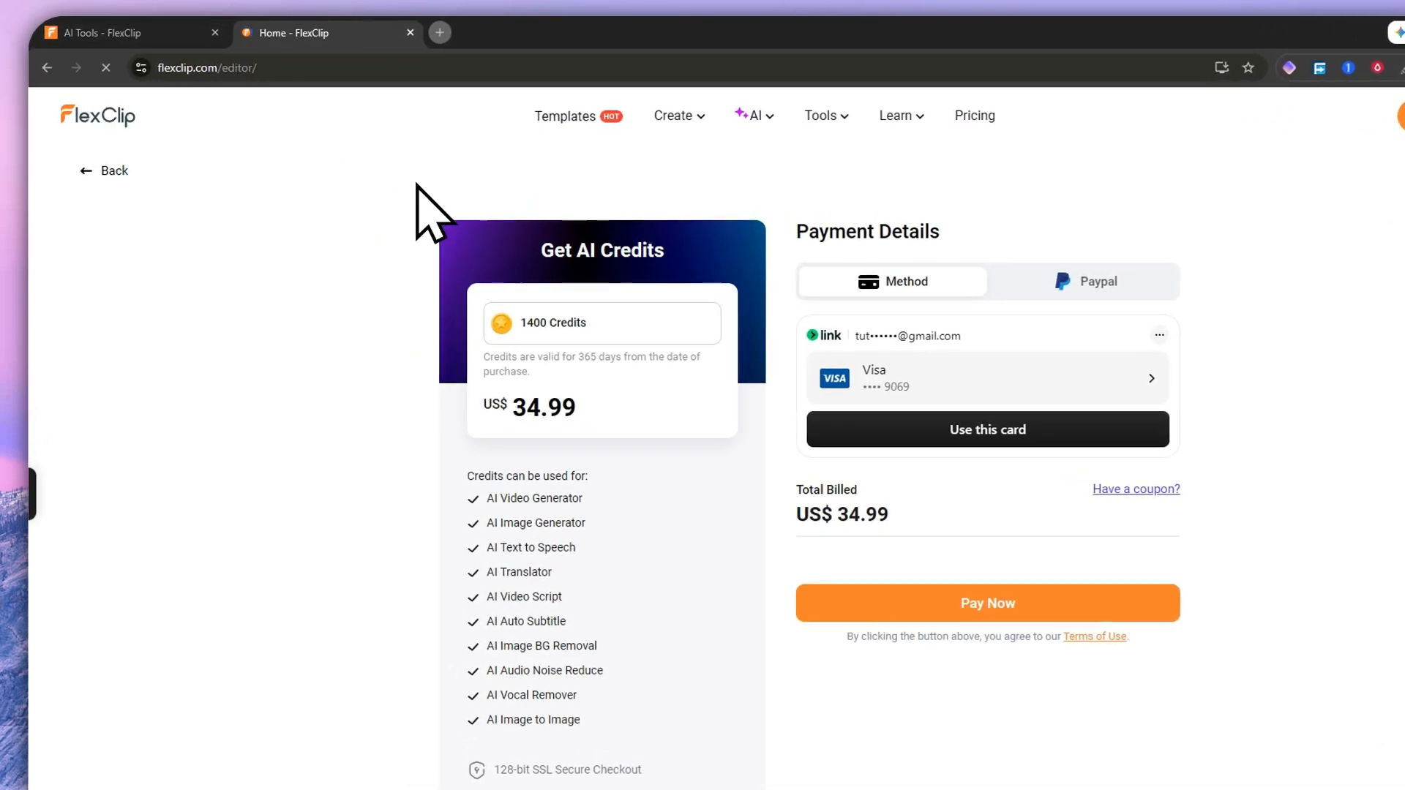